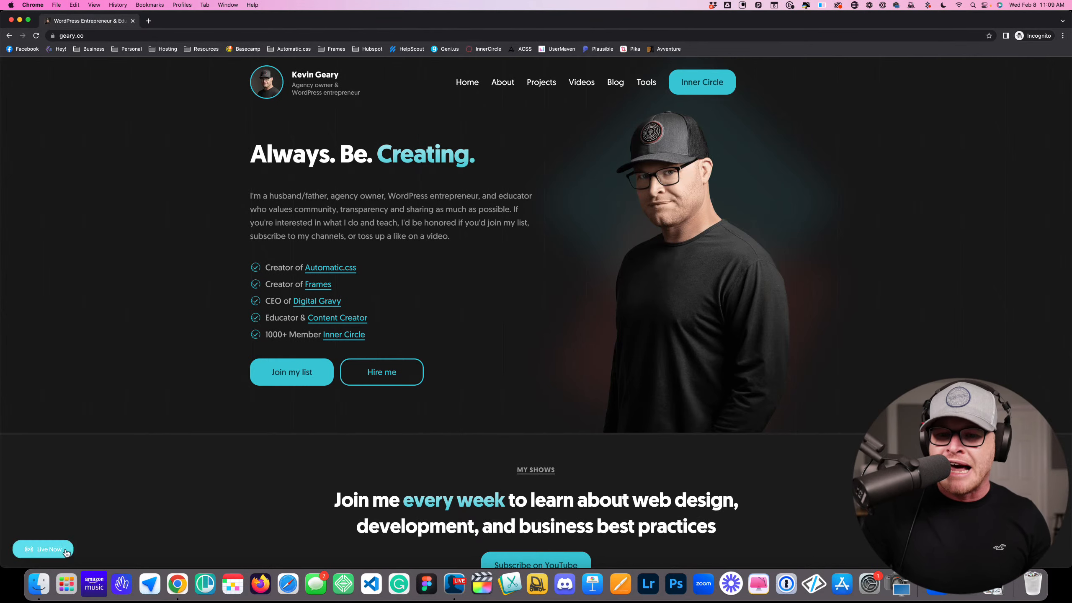
Look over the homepage's hero section and the start of the My Shows section below it
scroll(269, 453, up, 1)
scroll(159, 164, down, 1)
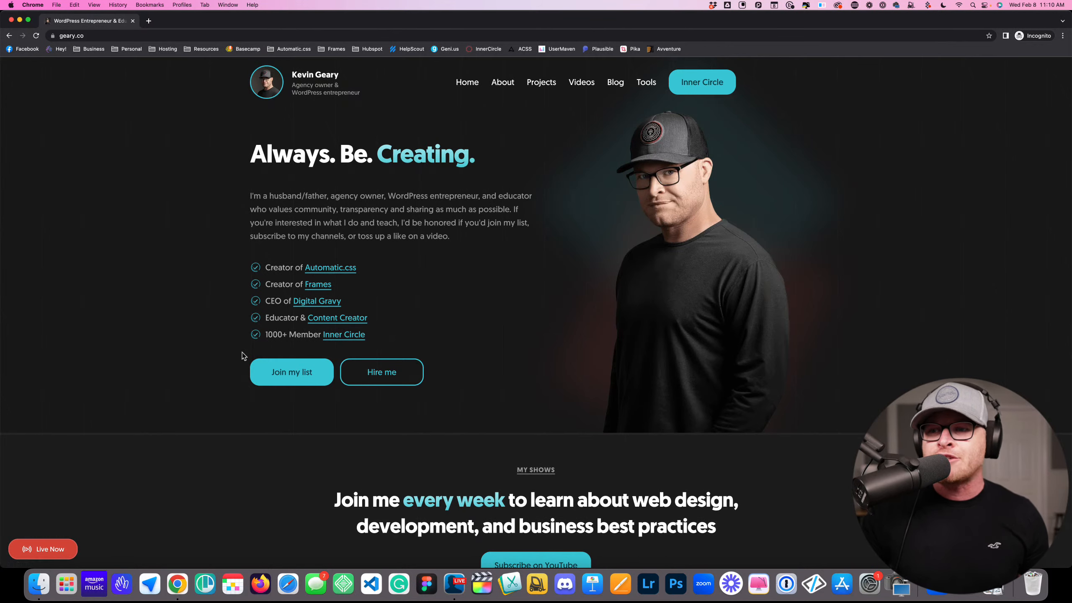
scroll(377, 368, down, 3)
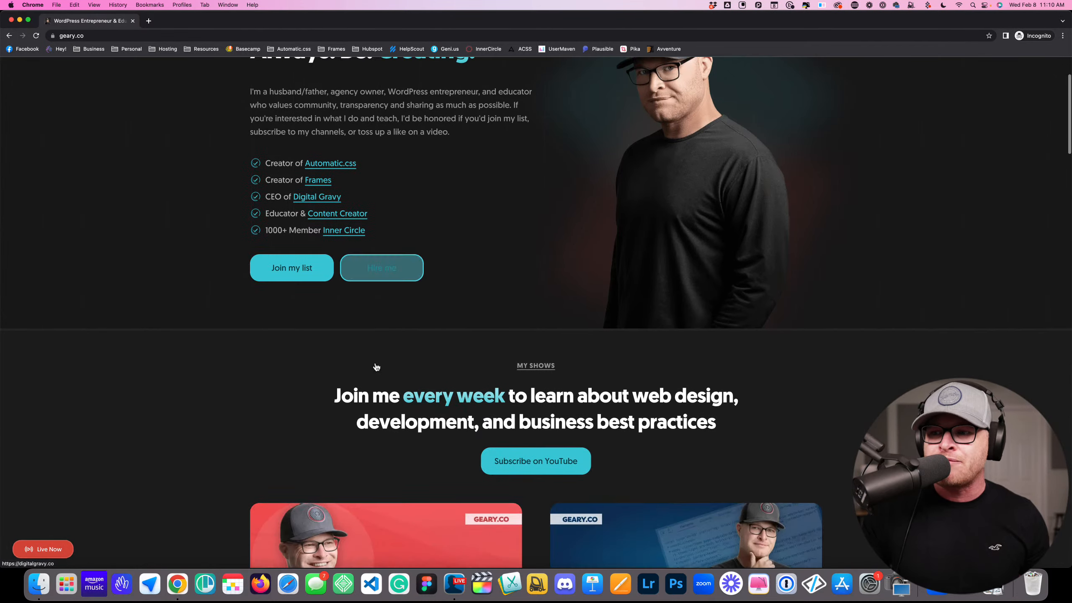
scroll(412, 327, up, 5)
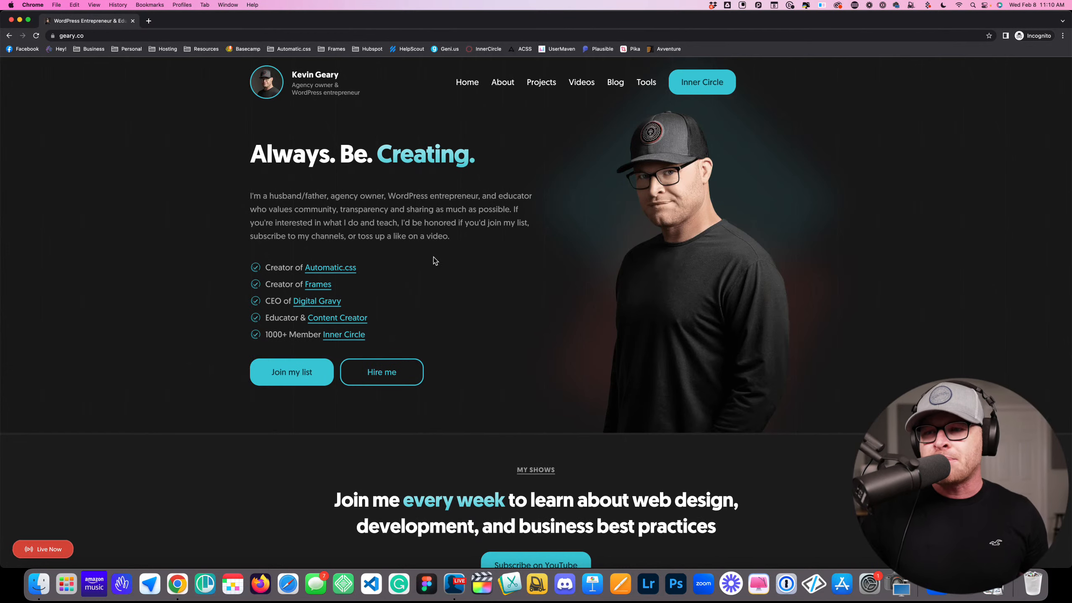
Inspect the hero's checklist of roles, follow its Digital Gravy link, and return to the homepage
mouse_move(259, 264)
mouse_down()
mouse_move(344, 302)
mouse_move(376, 342)
mouse_move(266, 267)
mouse_up()
click(381, 342)
click(283, 244)
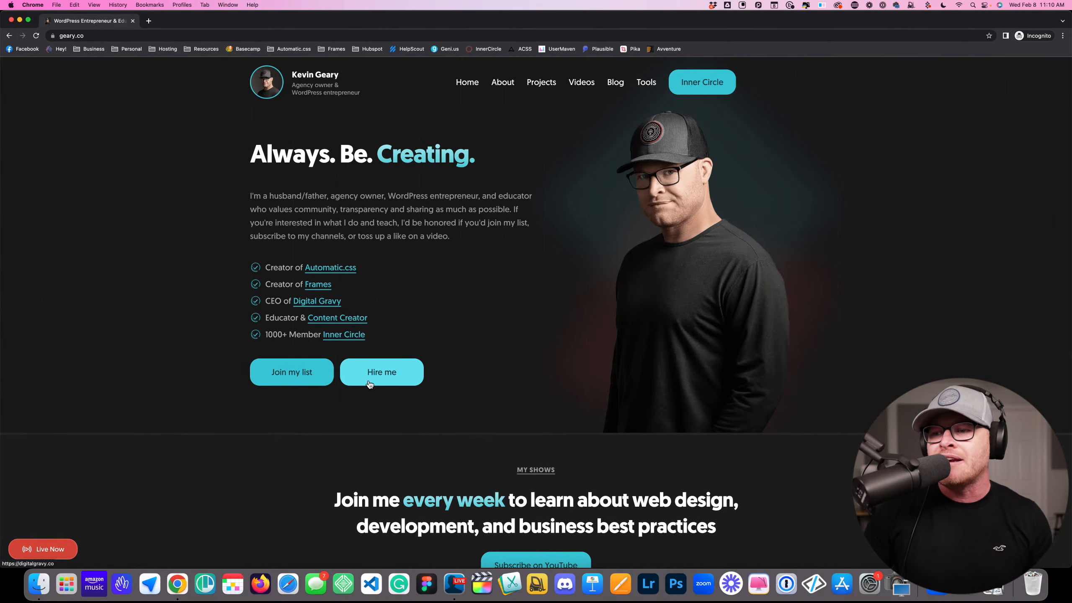
click(316, 301)
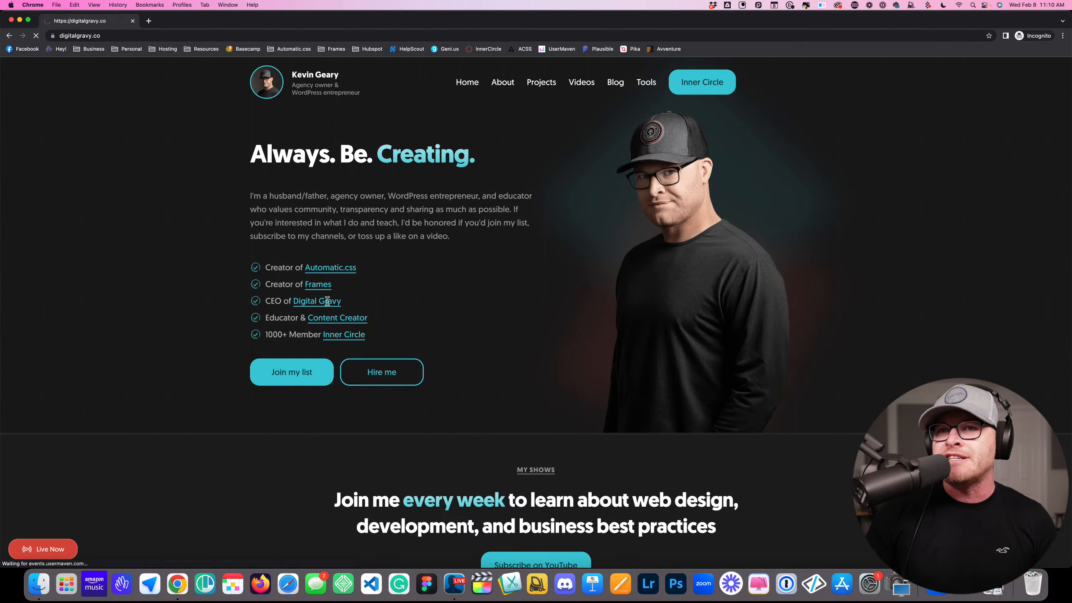
click(9, 35)
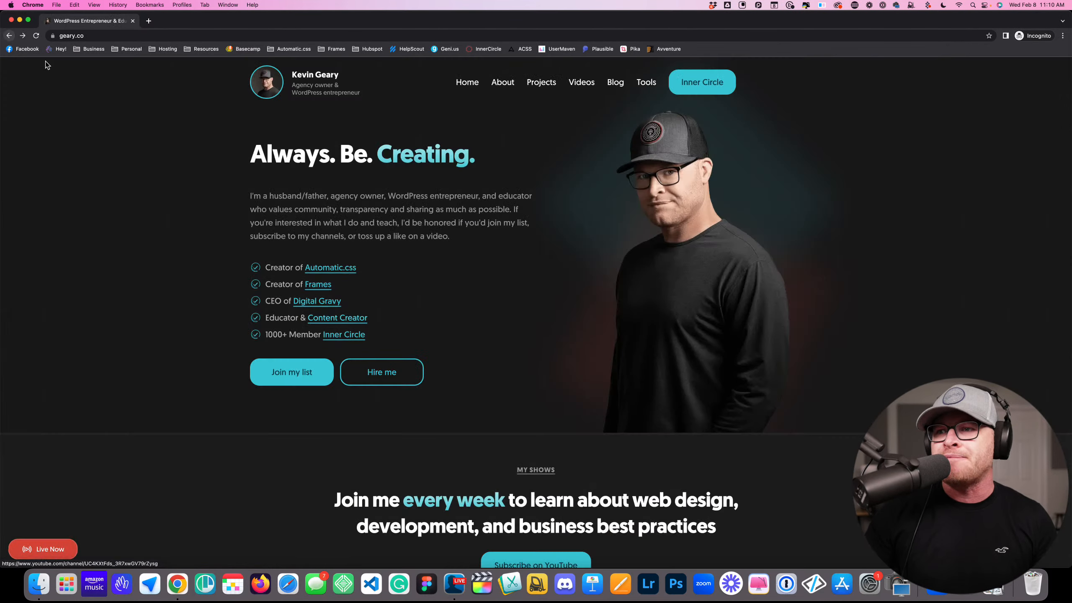
Open the Join my list sign-up form, highlight its heading and description, and close the form
click(292, 373)
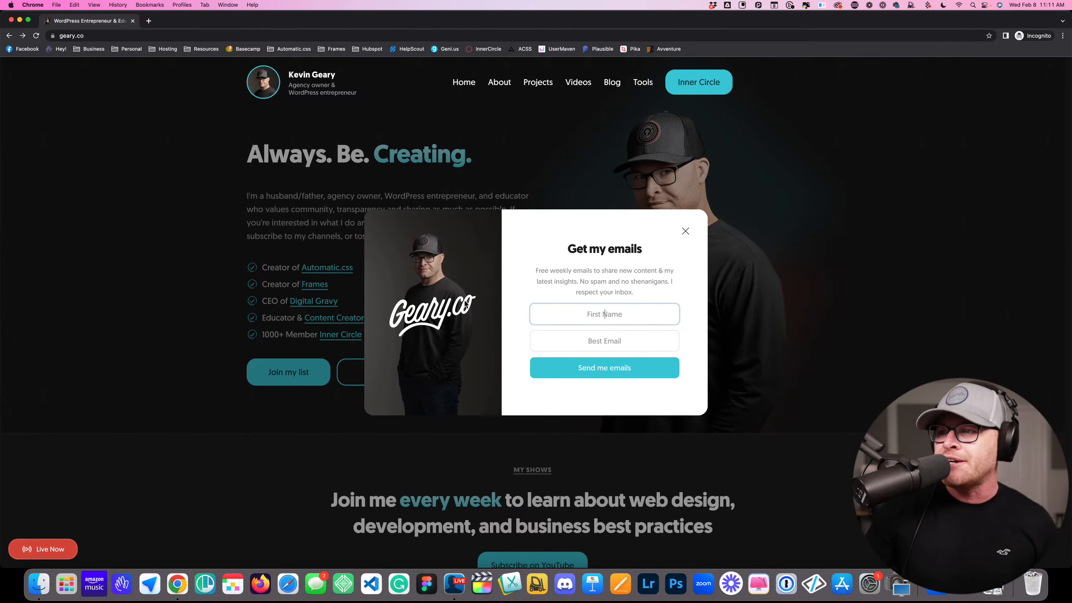
drag(566, 249, 698, 296)
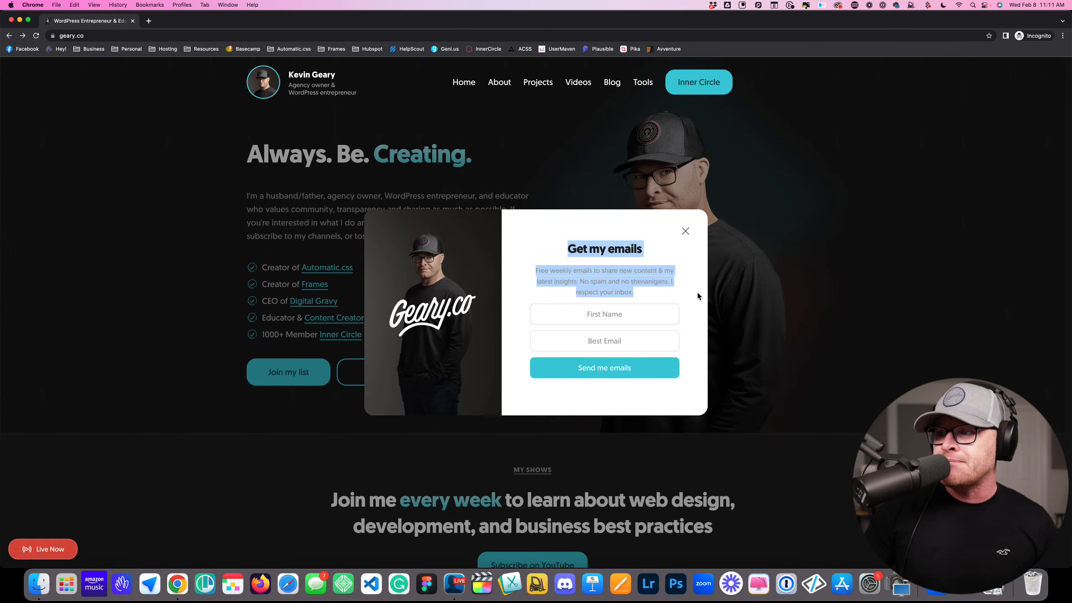
click(699, 296)
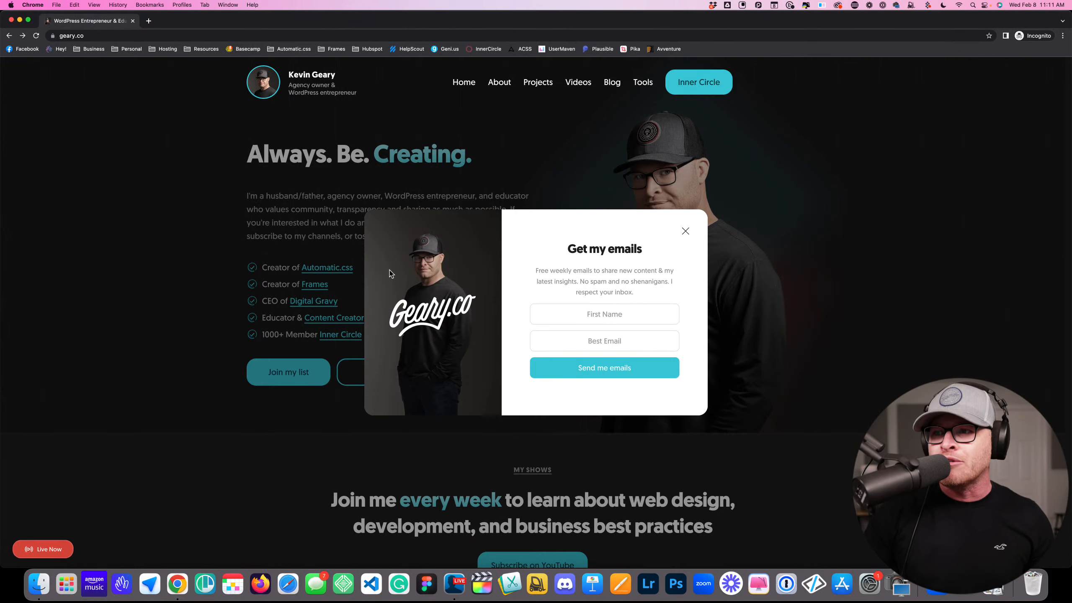
click(681, 234)
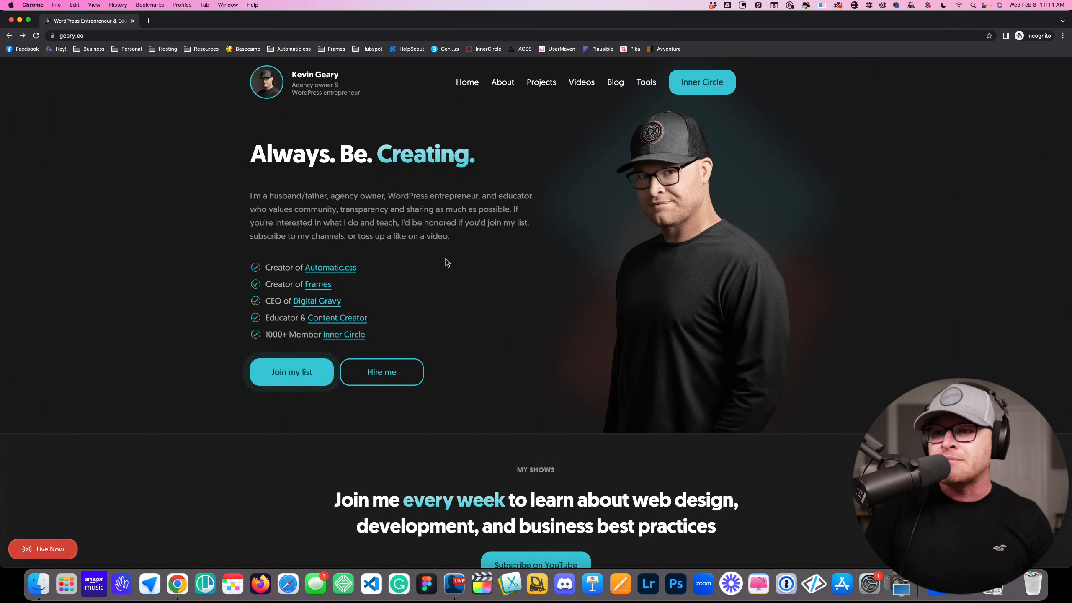
Examine how the hero section leads into the My Shows section, and return to the top of the page
scroll(446, 259, down, 3)
scroll(446, 259, up, 2)
scroll(443, 256, down, 3)
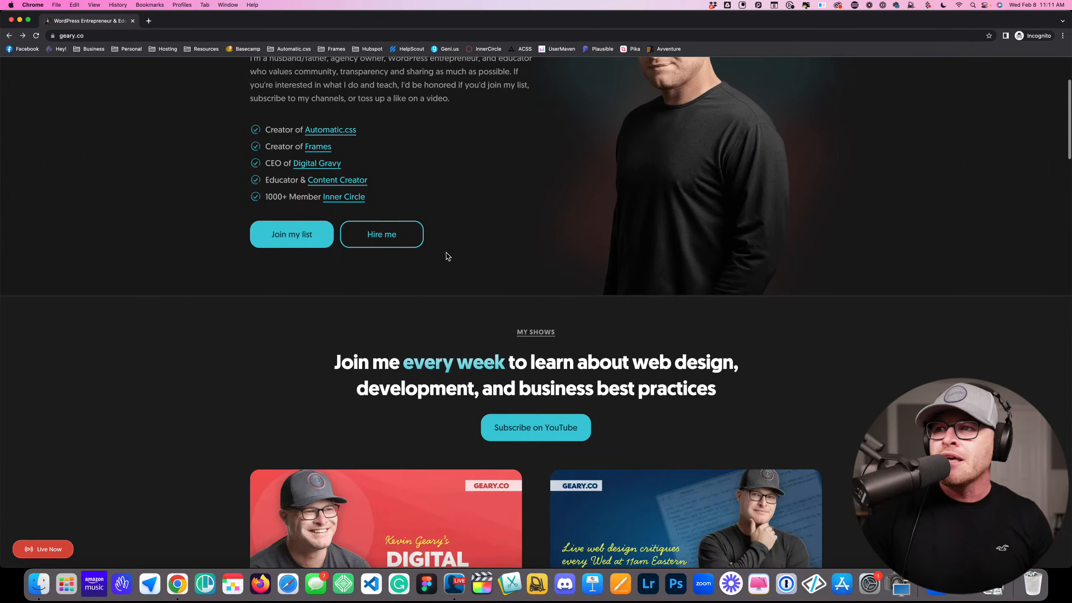
scroll(447, 252, up, 5)
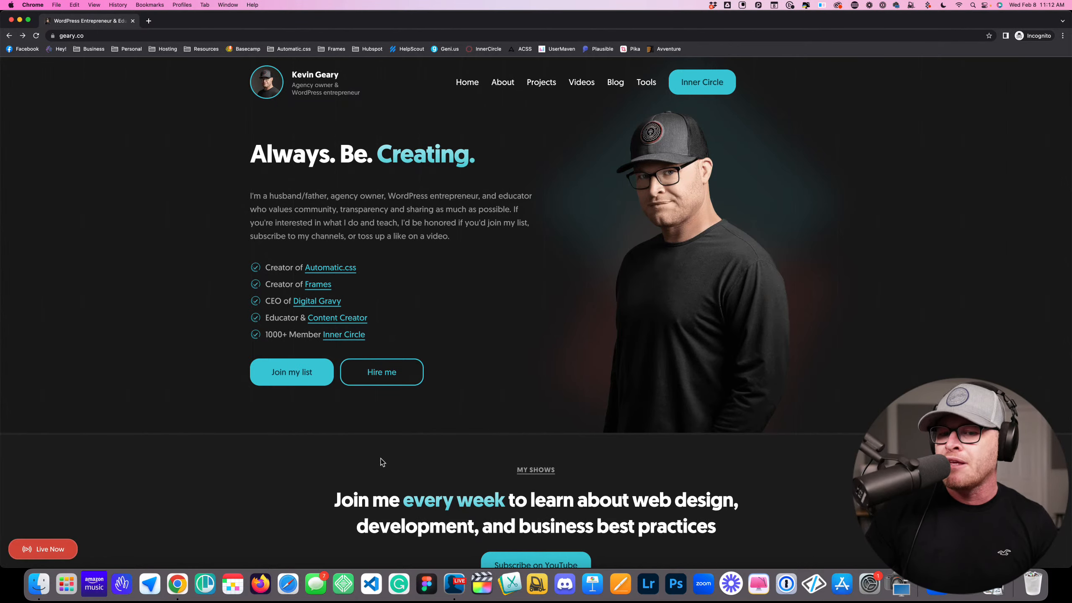
scroll(503, 334, down, 4)
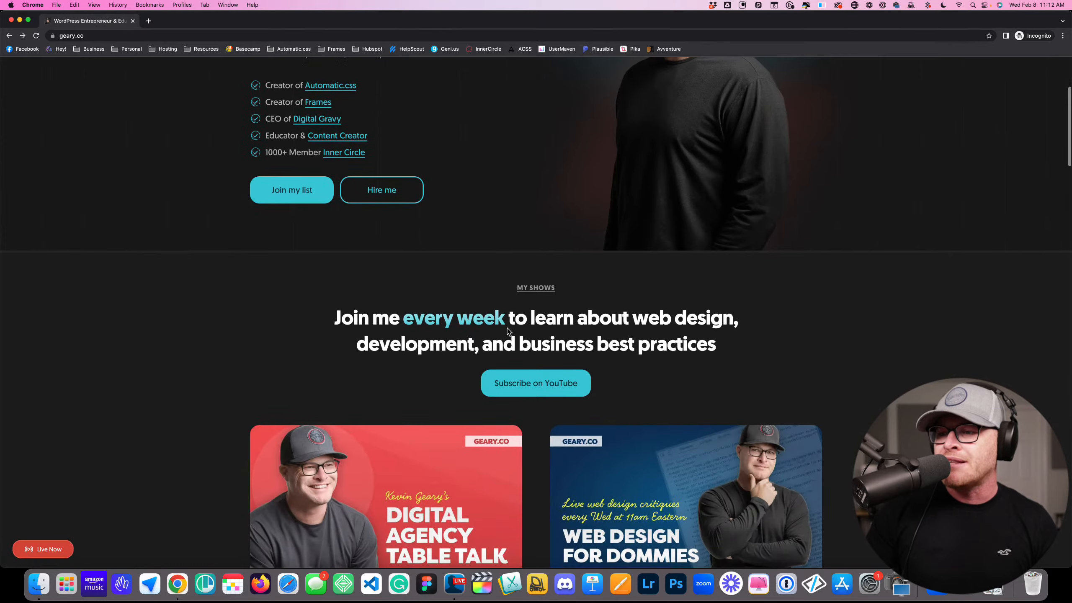
scroll(507, 328, up, 2)
scroll(508, 328, up, 3)
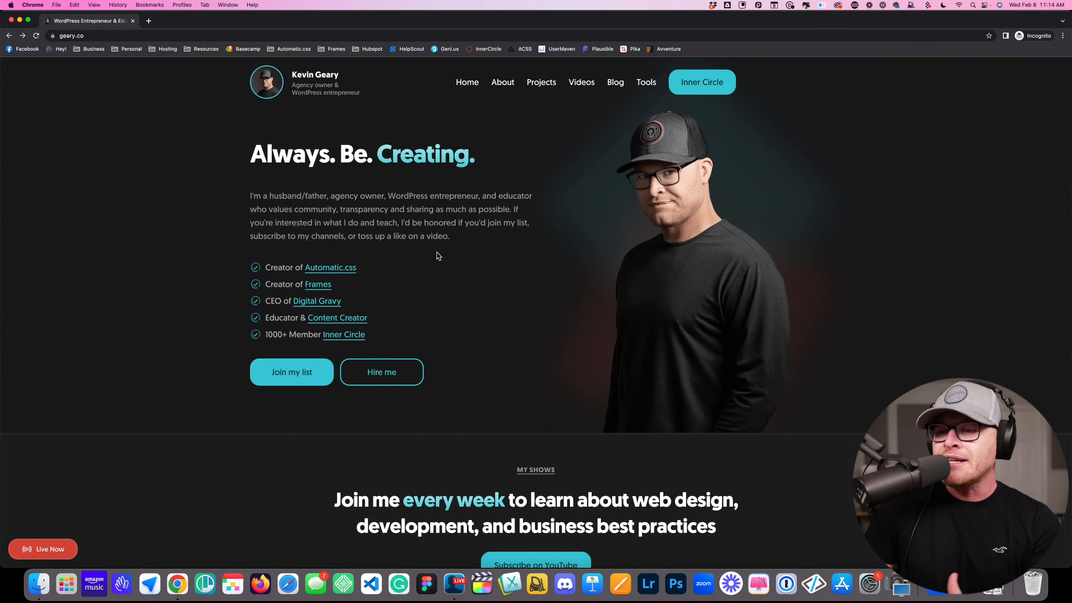
Examine the My Shows section with its Digital Agency Table Talk and Web Design for Dommies cards
scroll(437, 253, down, 8)
scroll(437, 257, down, 1)
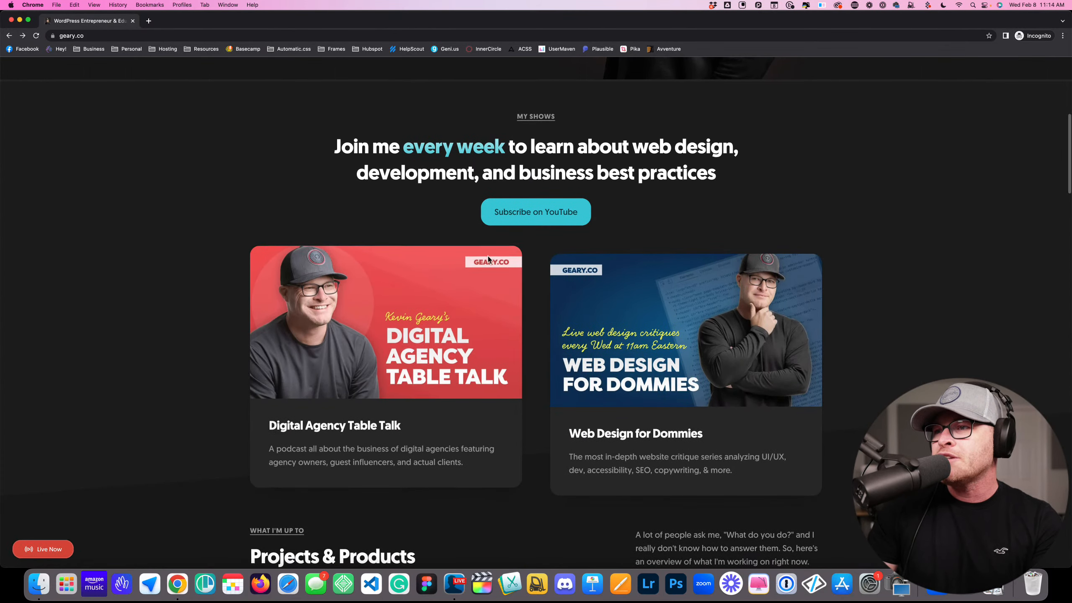
scroll(482, 273, down, 1)
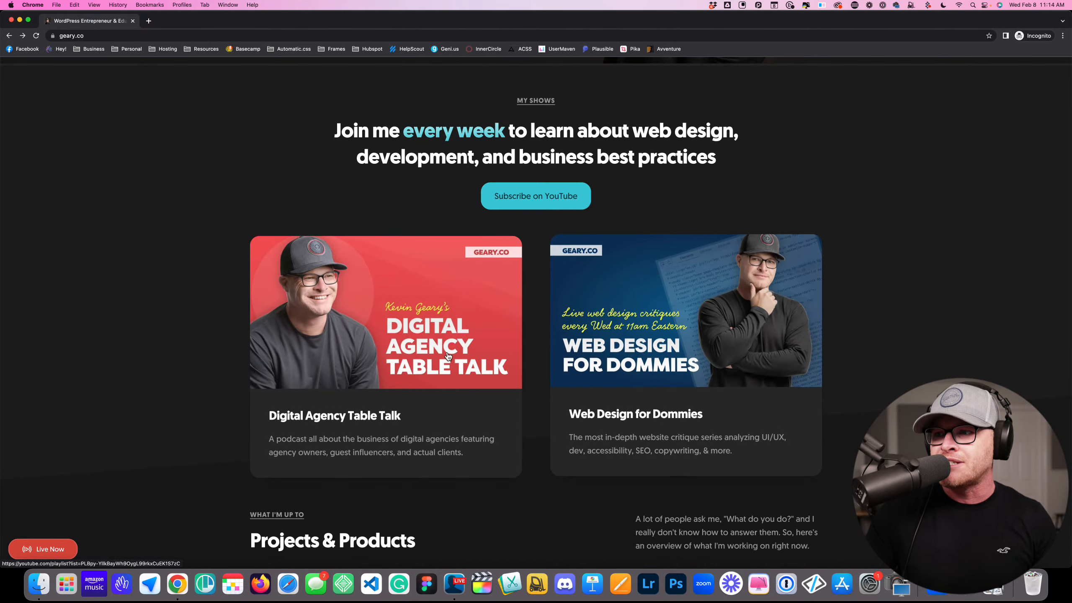
scroll(775, 411, down, 3)
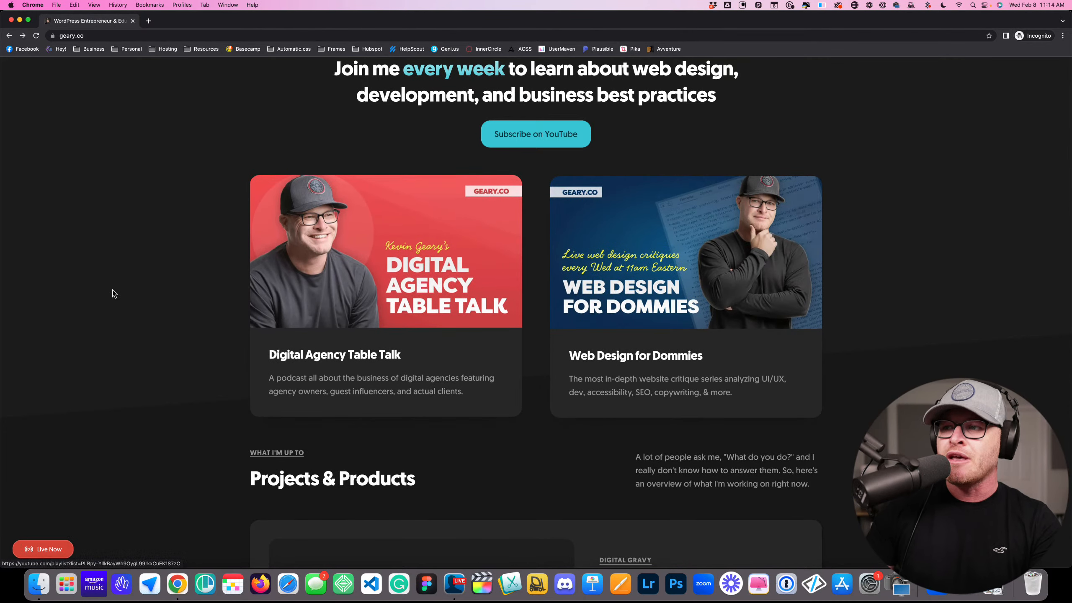
scroll(341, 252, up, 2)
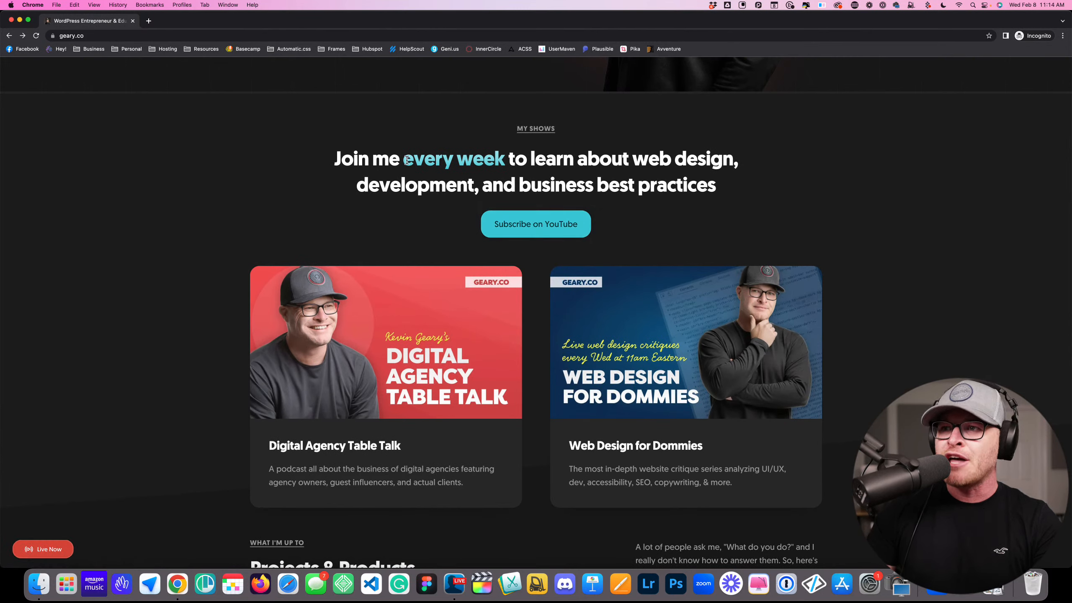
Highlight the accent-coloured words "every week" in the My Shows heading, and clear the selection
drag(404, 160, 511, 161)
click(509, 161)
click(409, 161)
click(505, 161)
click(418, 161)
click(549, 177)
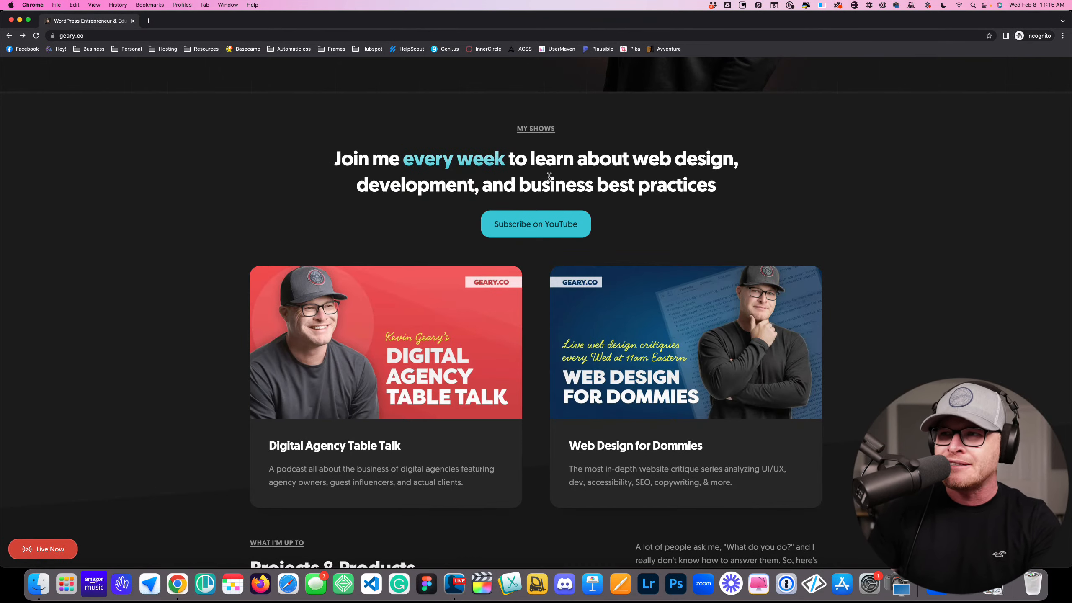
drag(505, 161, 401, 161)
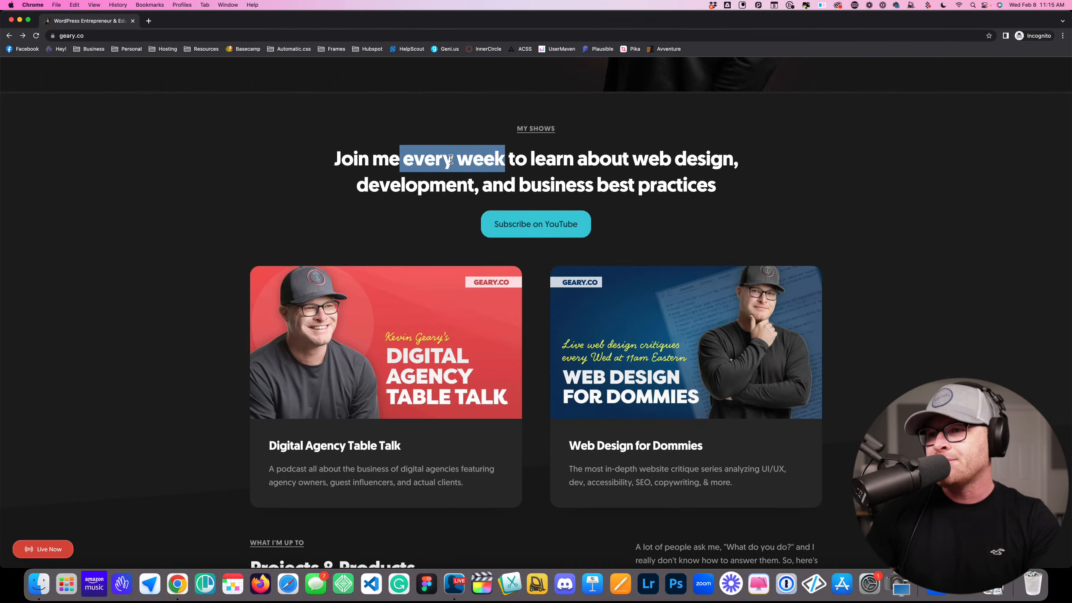
click(539, 179)
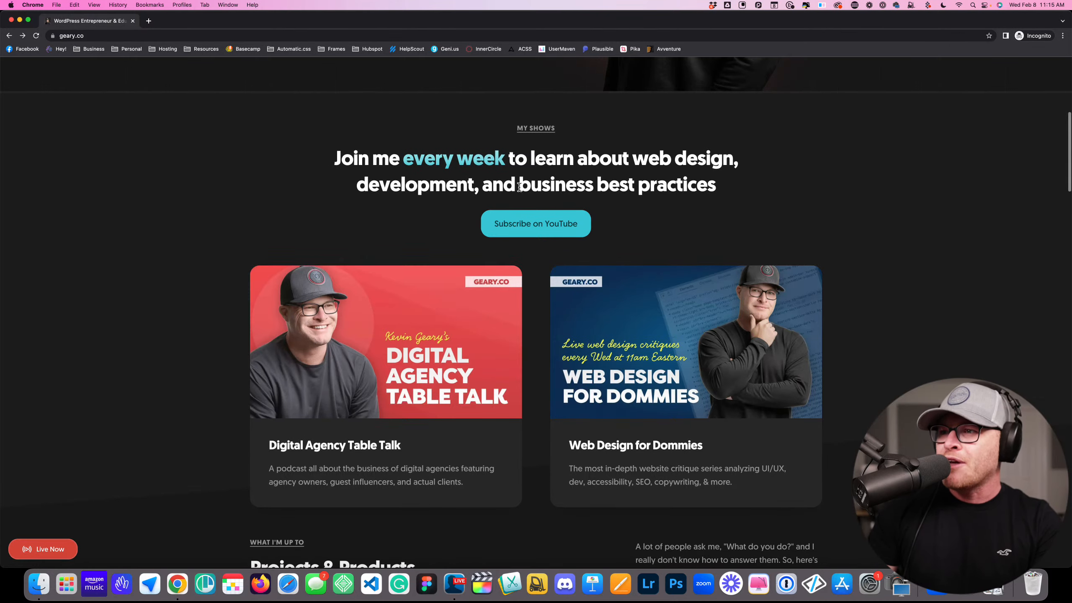
Compare the My Shows heading and show cards with the hero section above them
scroll(532, 203, down, 3)
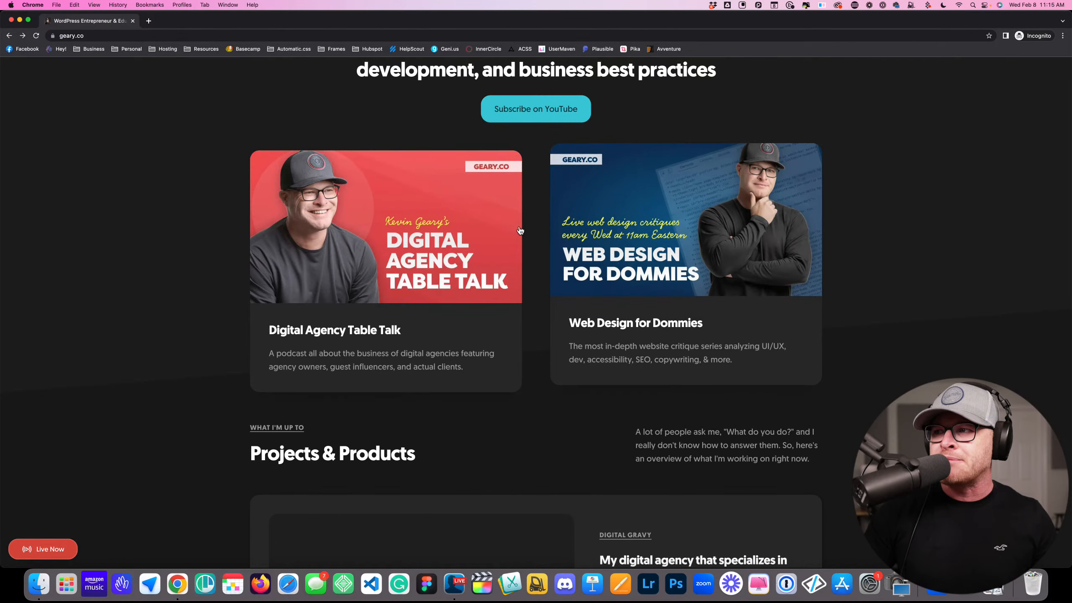
scroll(640, 309, up, 10)
scroll(640, 309, down, 6)
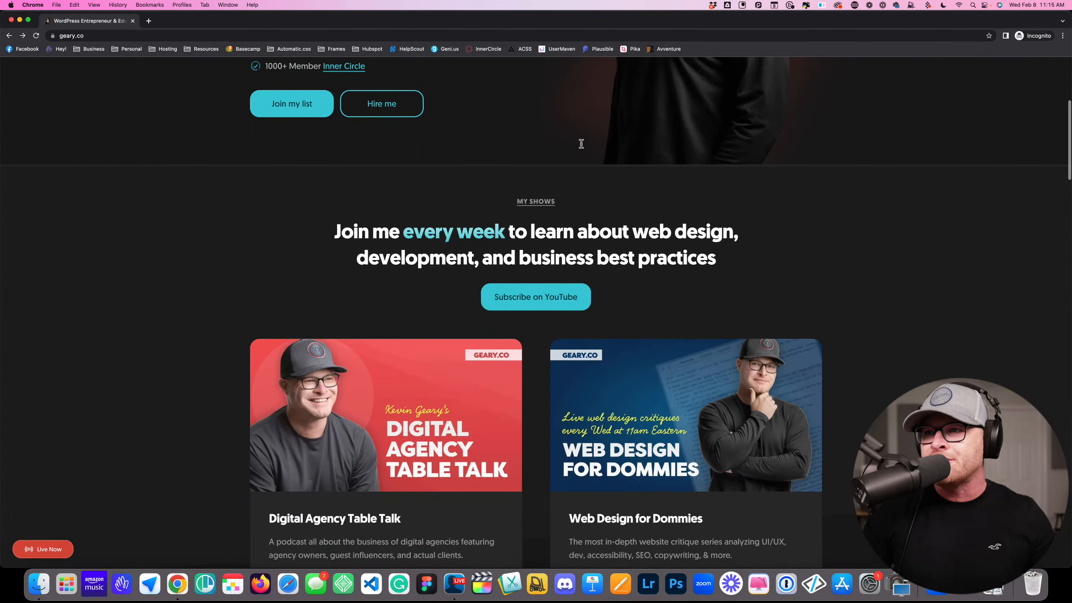
scroll(582, 144, up, 7)
scroll(551, 205, down, 7)
scroll(554, 196, up, 1)
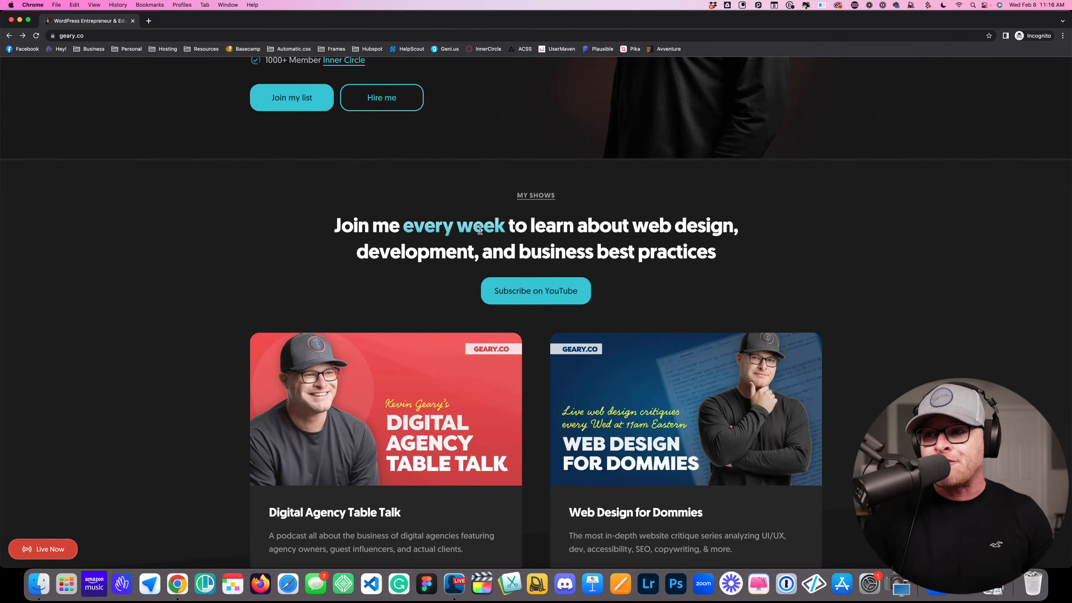
scroll(530, 260, down, 2)
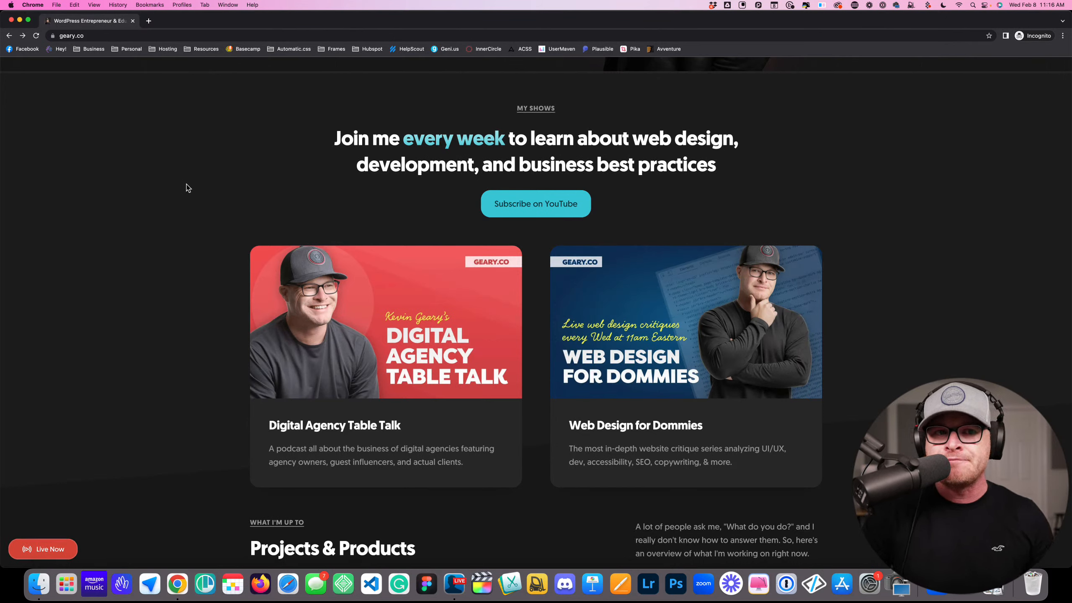
Check the Projects & Products section against the hero's checklist of roles, highlighting the whole list and clearing the selection
scroll(329, 197, down, 9)
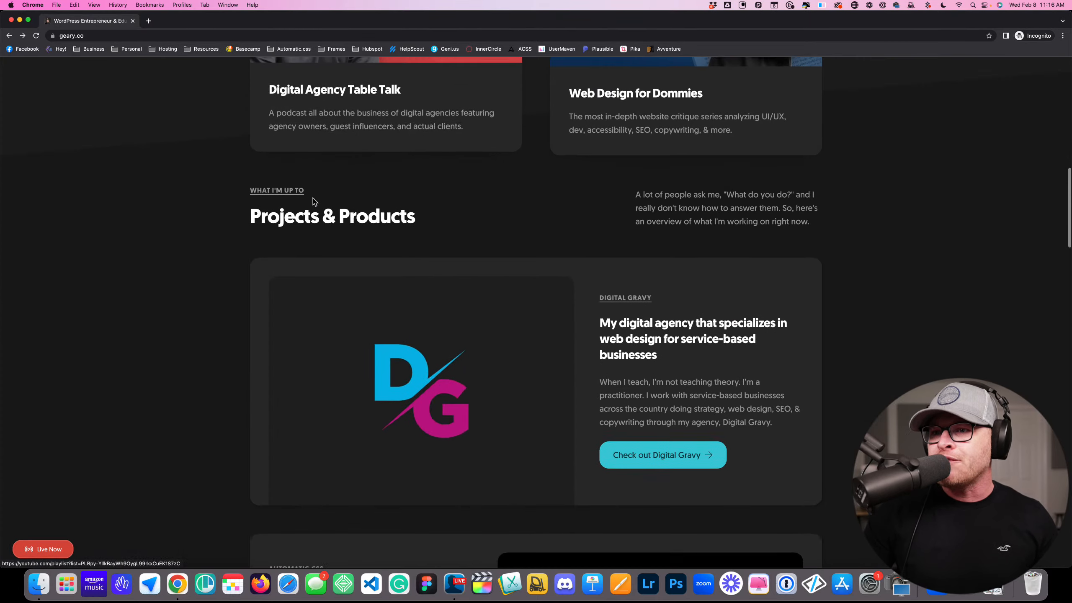
scroll(314, 201, down, 1)
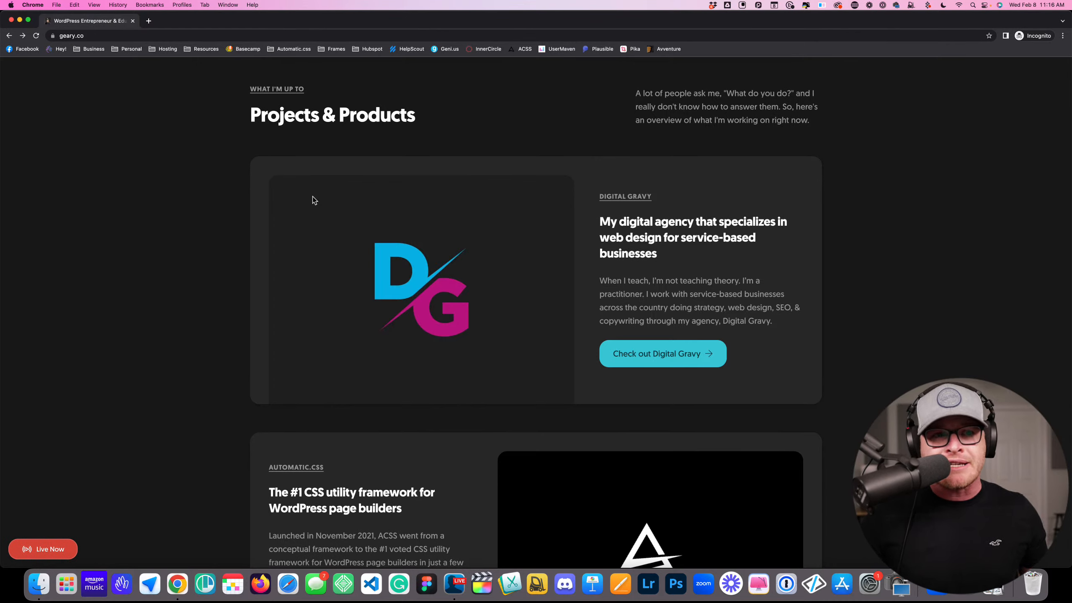
scroll(308, 213, up, 15)
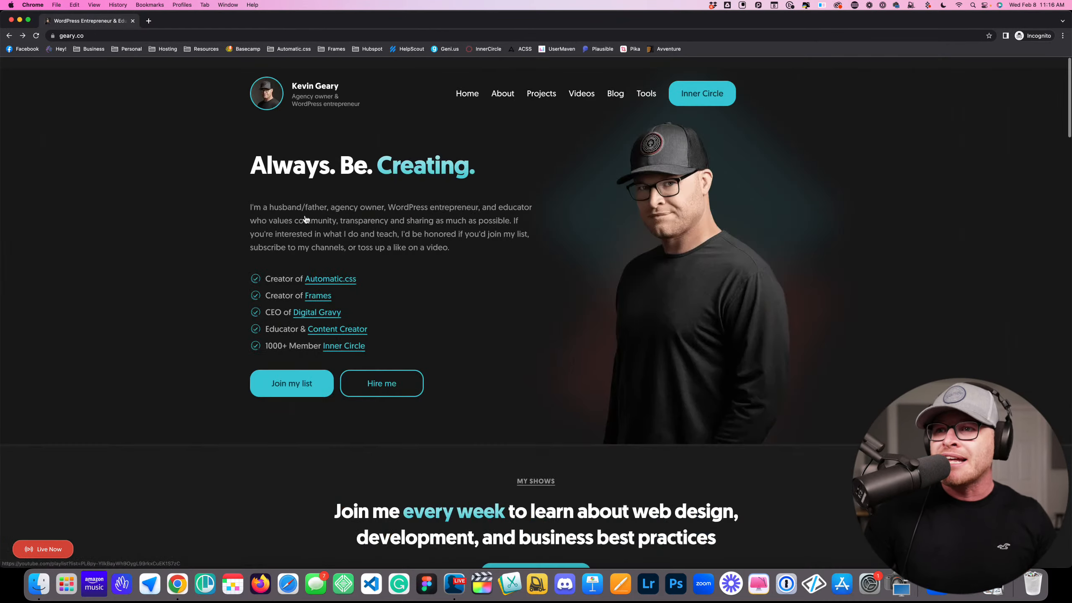
drag(364, 335, 269, 267)
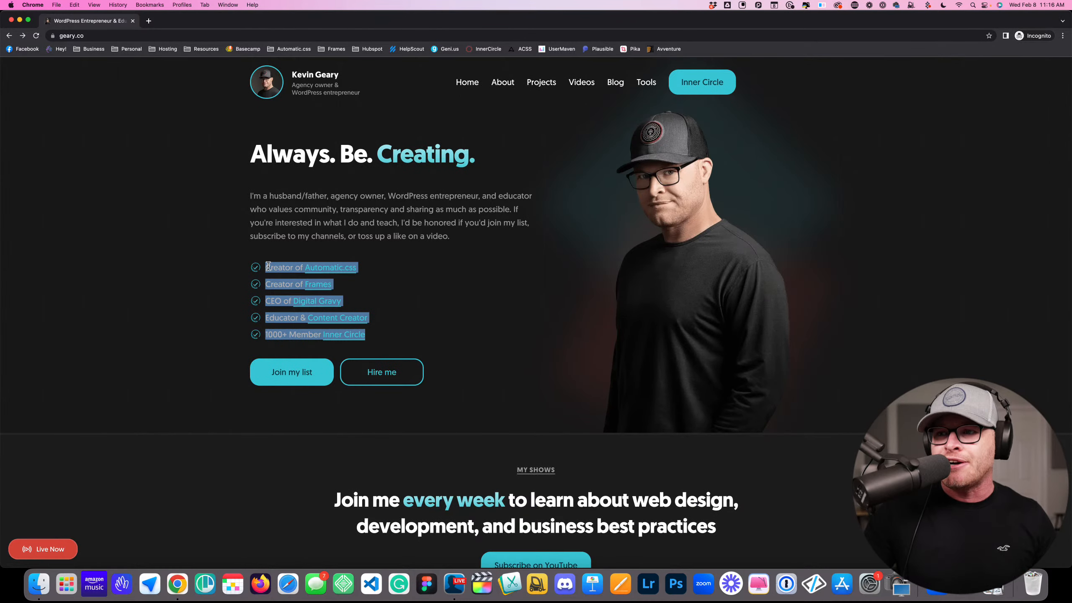
click(291, 244)
Review the Projects & Products cards for Digital Gravy, Automatic.css, Frames and Inner Circle
scroll(292, 245, down, 15)
scroll(292, 249, down, 6)
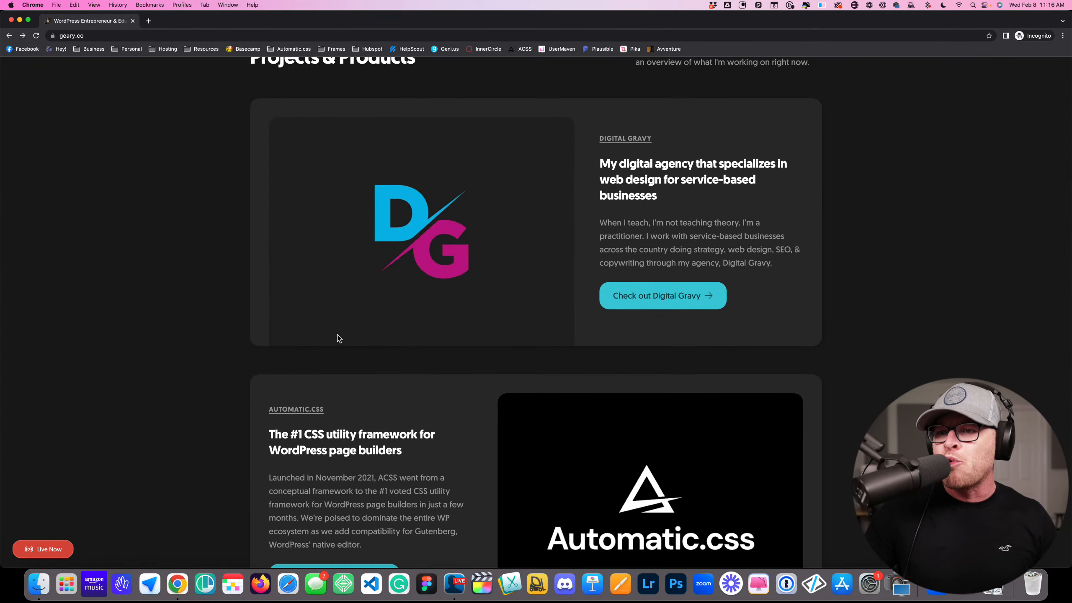
scroll(286, 261, down, 4)
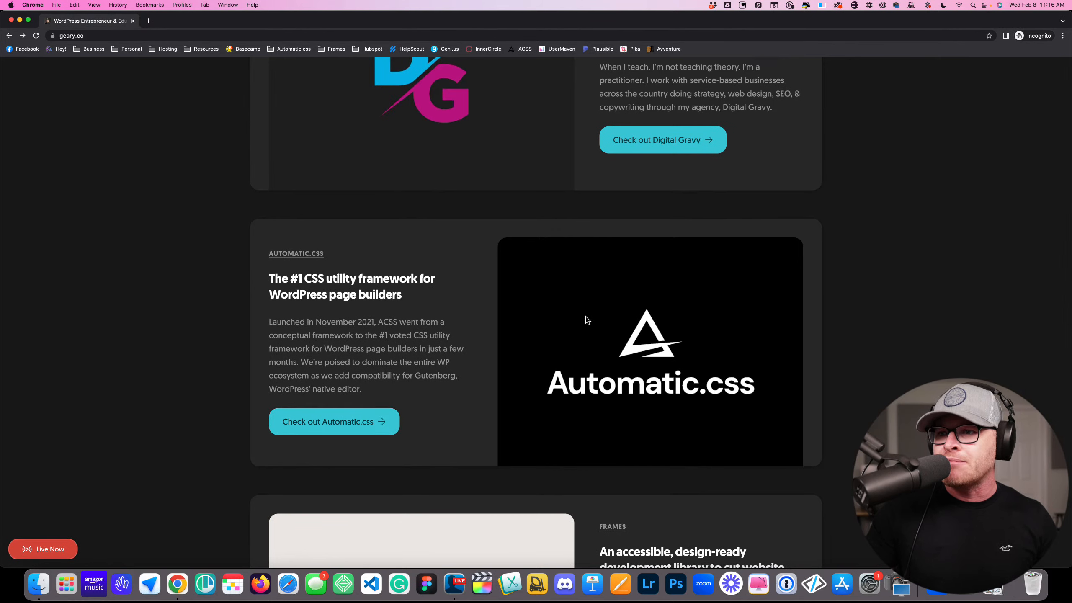
scroll(587, 321, down, 4)
scroll(434, 400, down, 4)
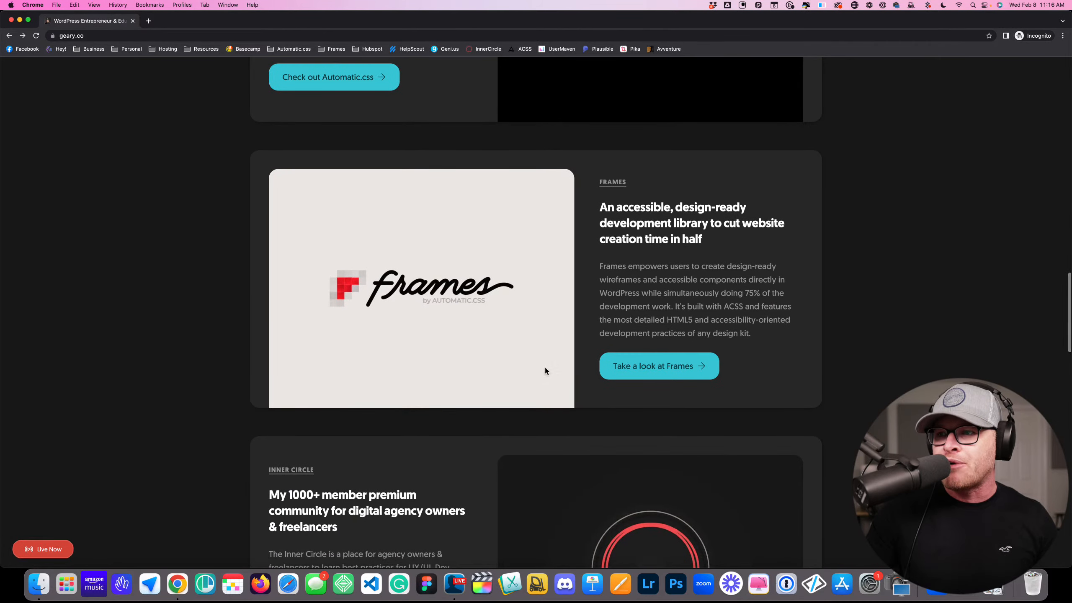
scroll(548, 367, up, 15)
scroll(639, 256, down, 3)
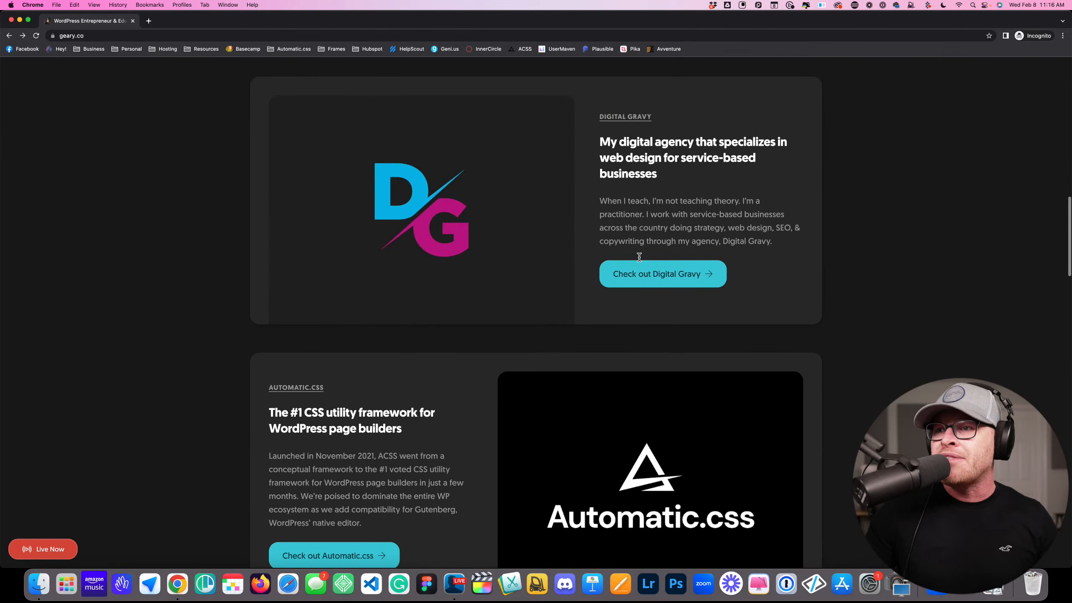
scroll(336, 304, up, 2)
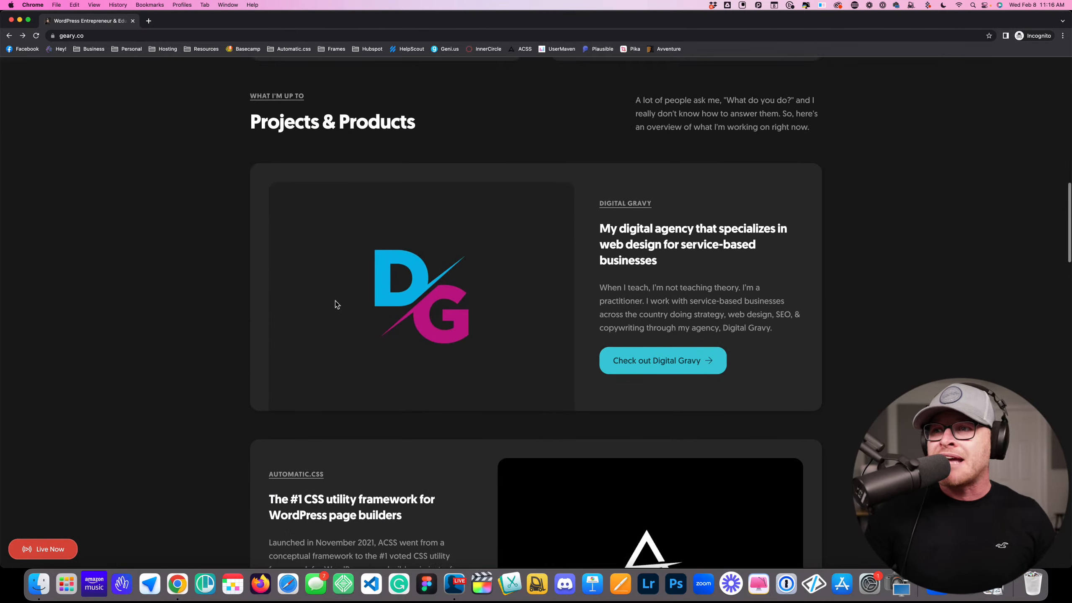
scroll(335, 300, up, 1)
scroll(868, 296, down, 20)
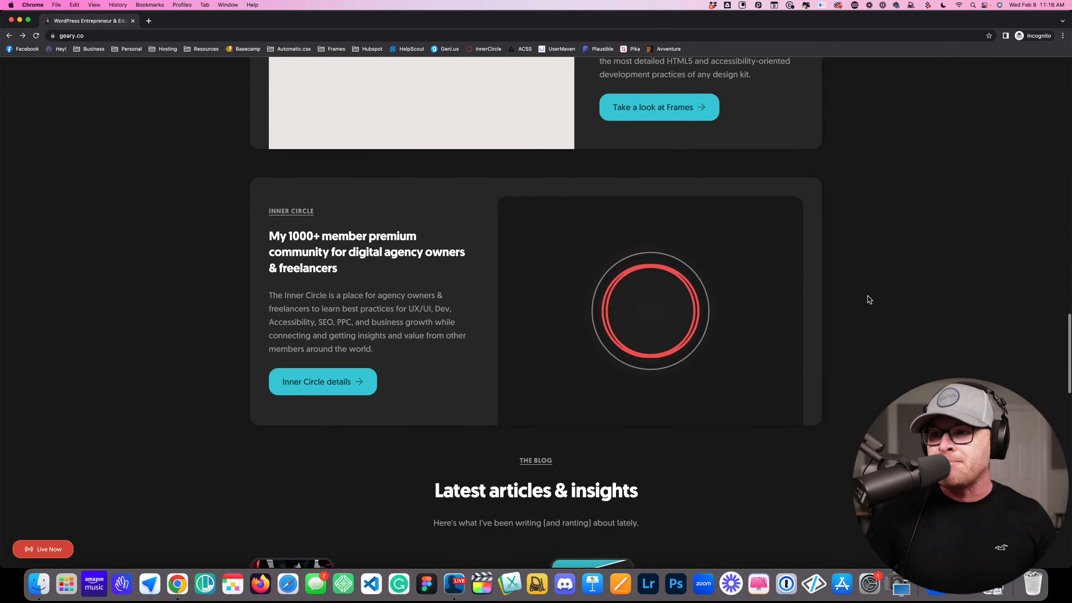
Go back through the project cards from Digital Gravy down to Inner Circle, comparing their headings and descriptions
scroll(868, 296, up, 20)
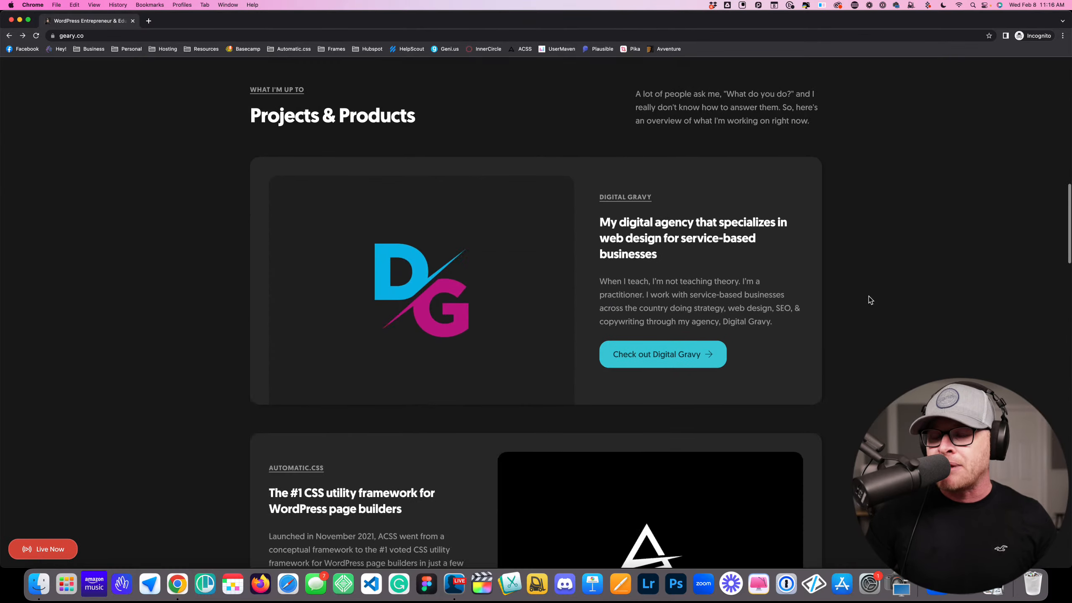
scroll(868, 296, down, 2)
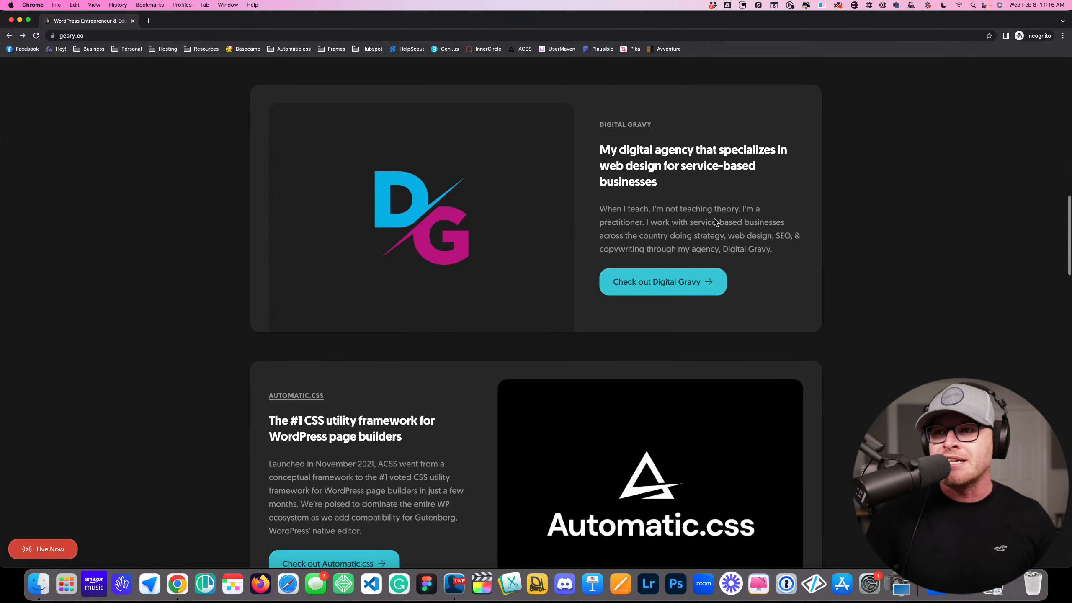
scroll(714, 220, down, 10)
scroll(655, 210, down, 7)
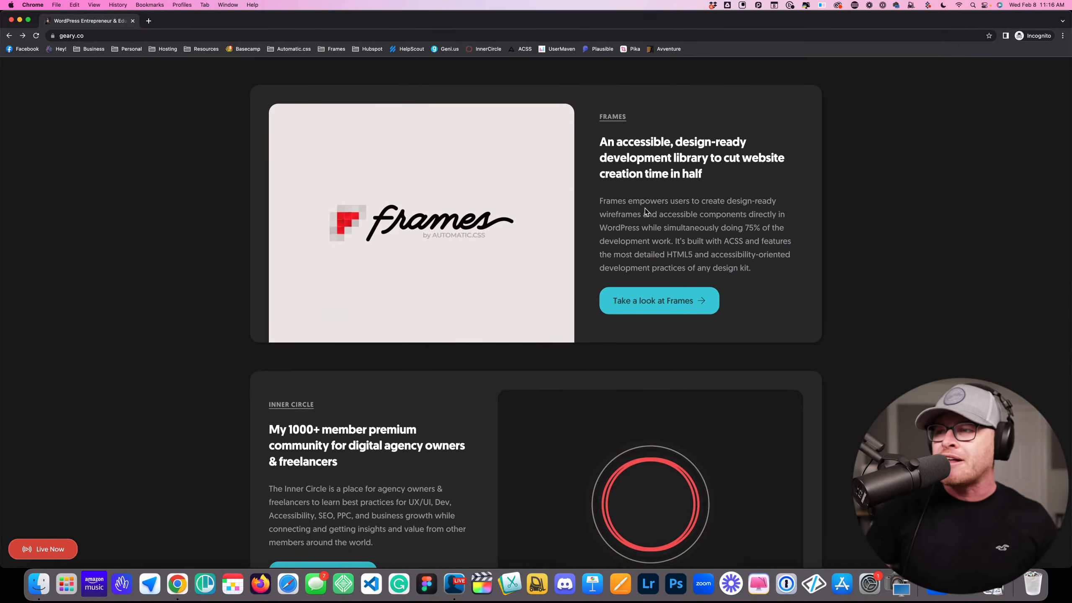
scroll(638, 213, down, 5)
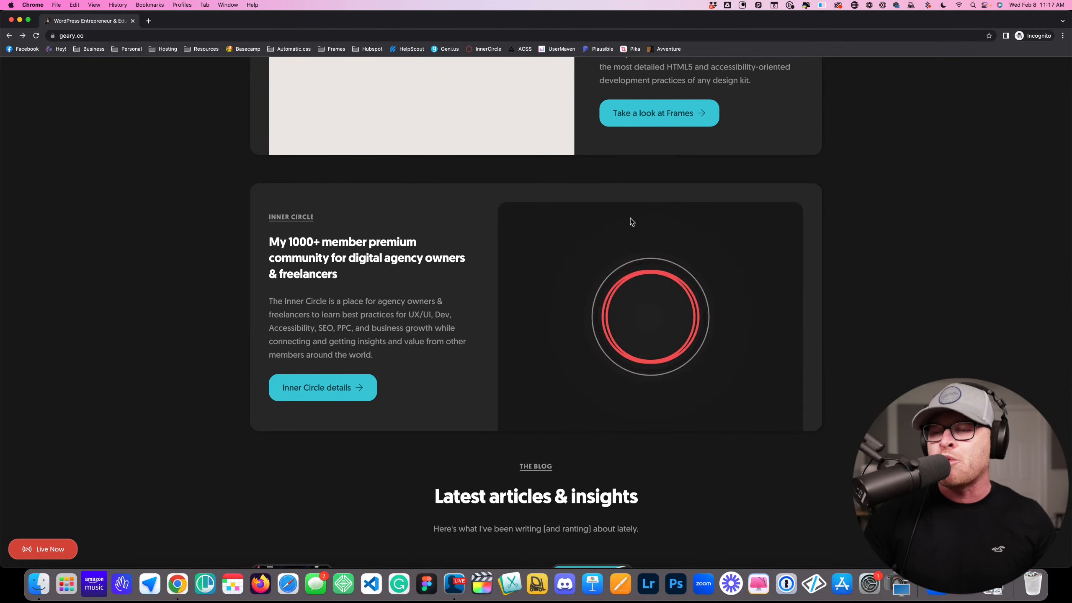
scroll(420, 222, down, 5)
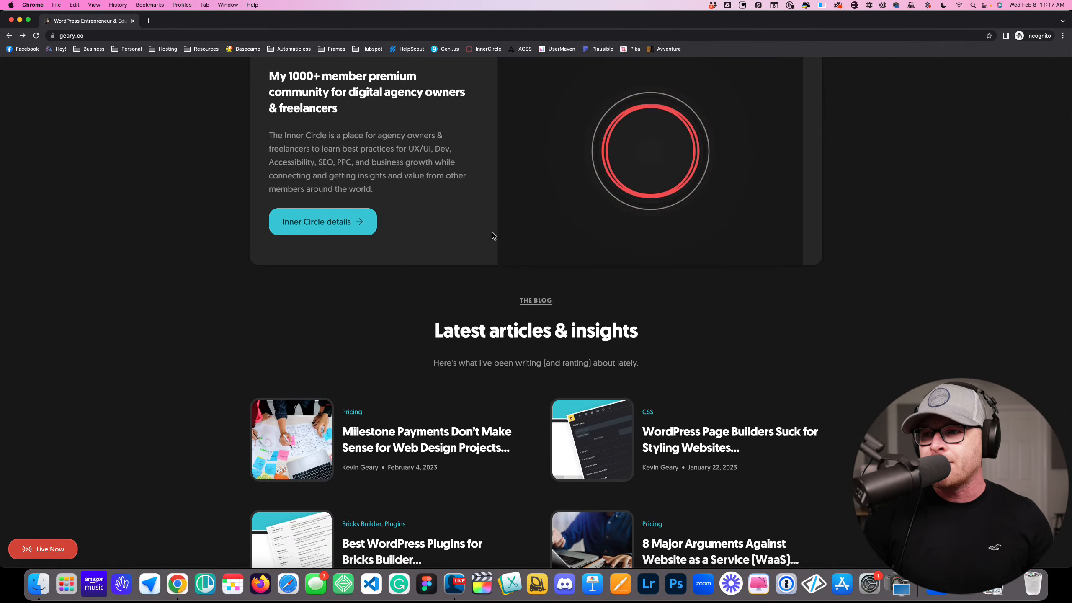
Examine the heading and article cards of the Latest articles & insights section
scroll(443, 223, down, 7)
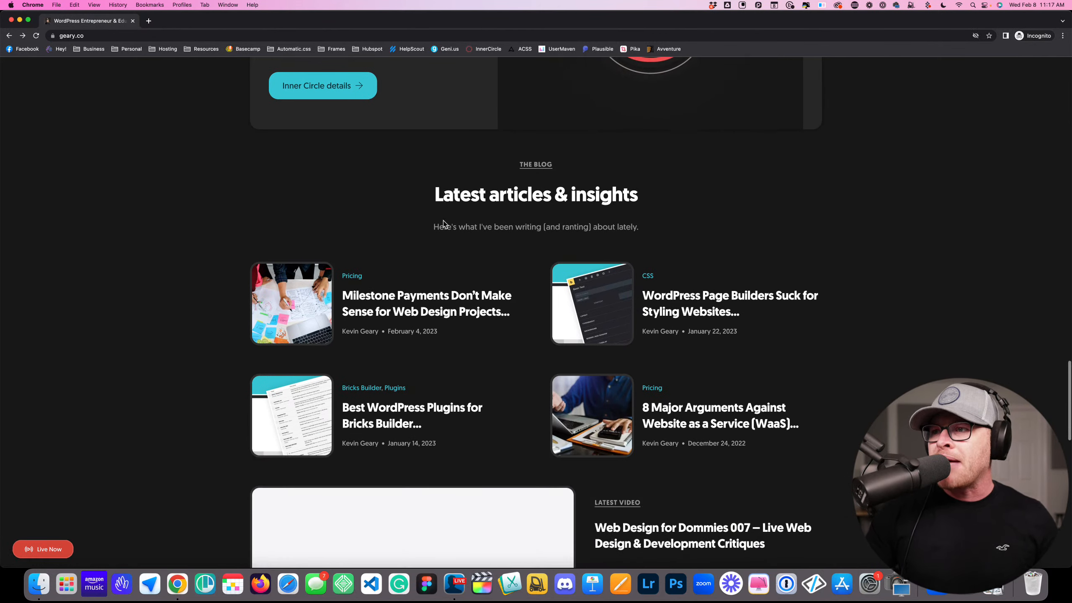
scroll(443, 221, up, 2)
scroll(444, 224, down, 1)
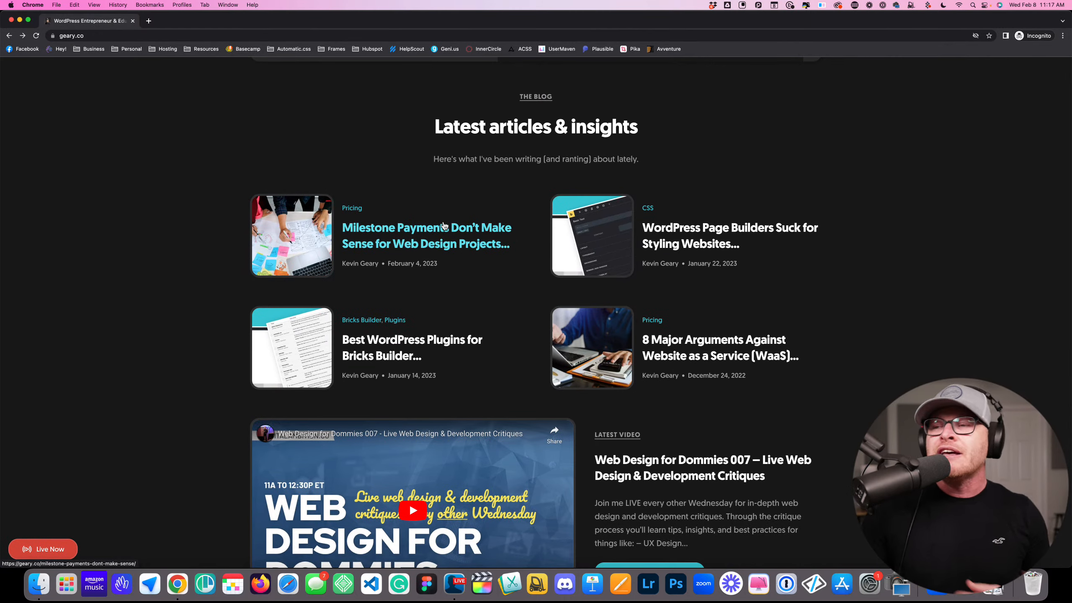
Return to the hero and highlight the first line of its introductory paragraph, and clear the selection
scroll(445, 224, up, 10)
scroll(447, 222, up, 15)
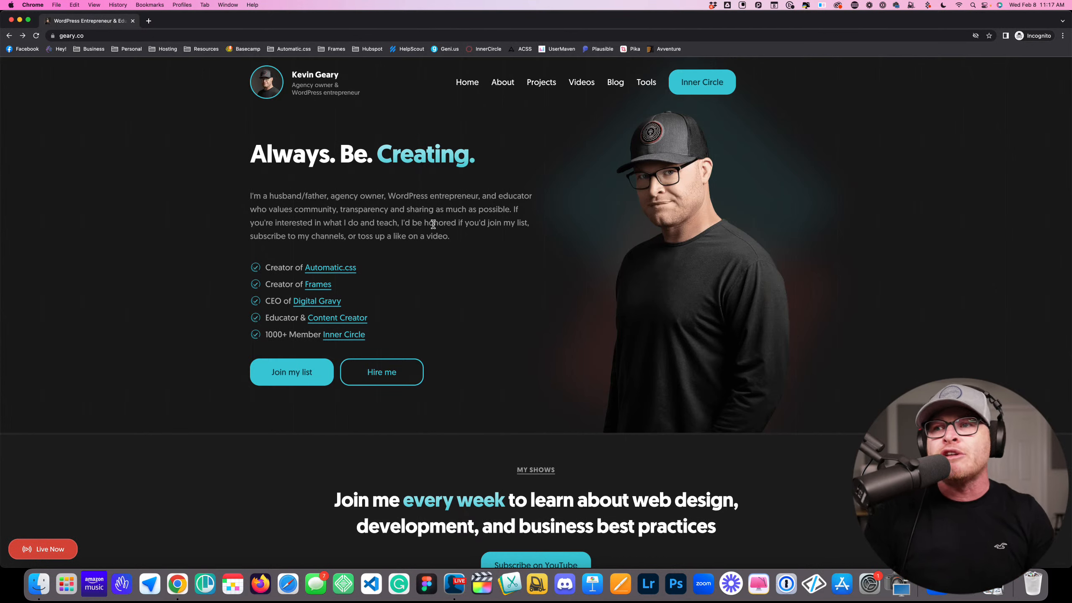
drag(531, 192, 488, 129)
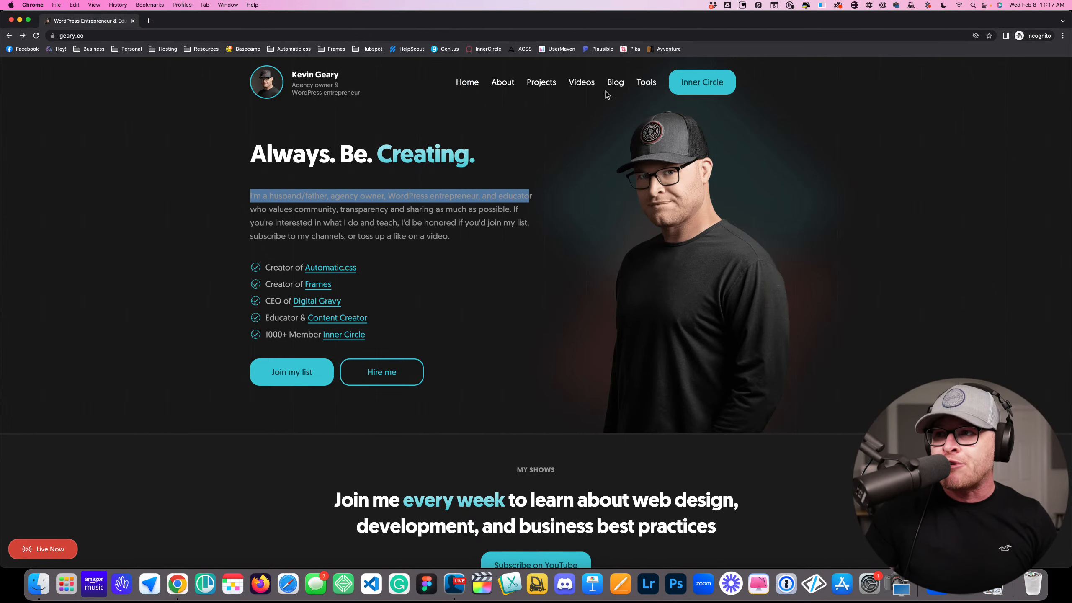
click(502, 146)
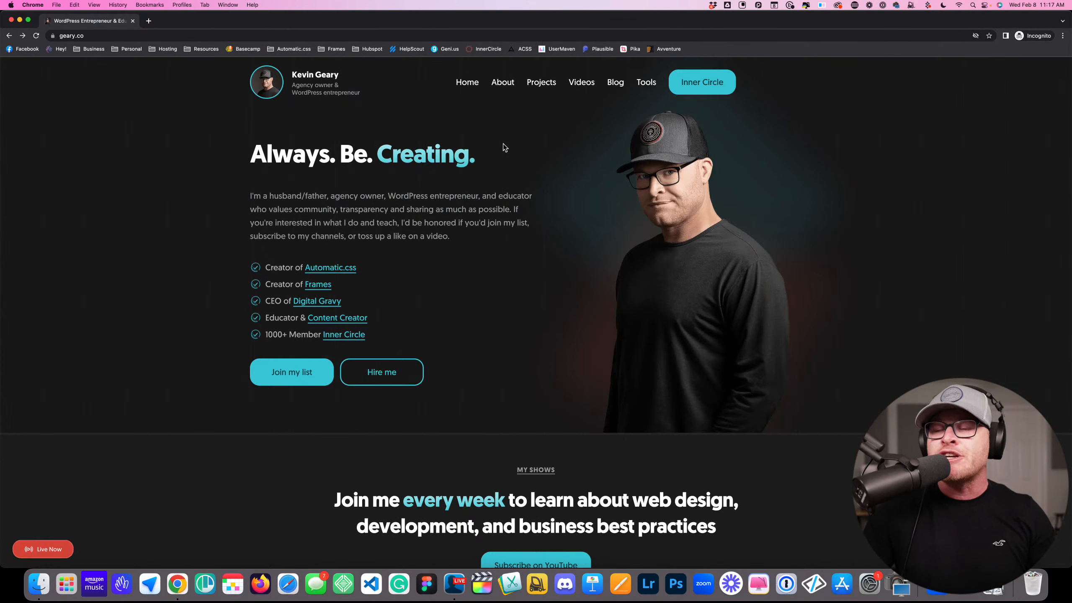
Follow the page flow from the hero through the shows and project cards to the blog articles
scroll(503, 146, down, 6)
scroll(501, 145, down, 15)
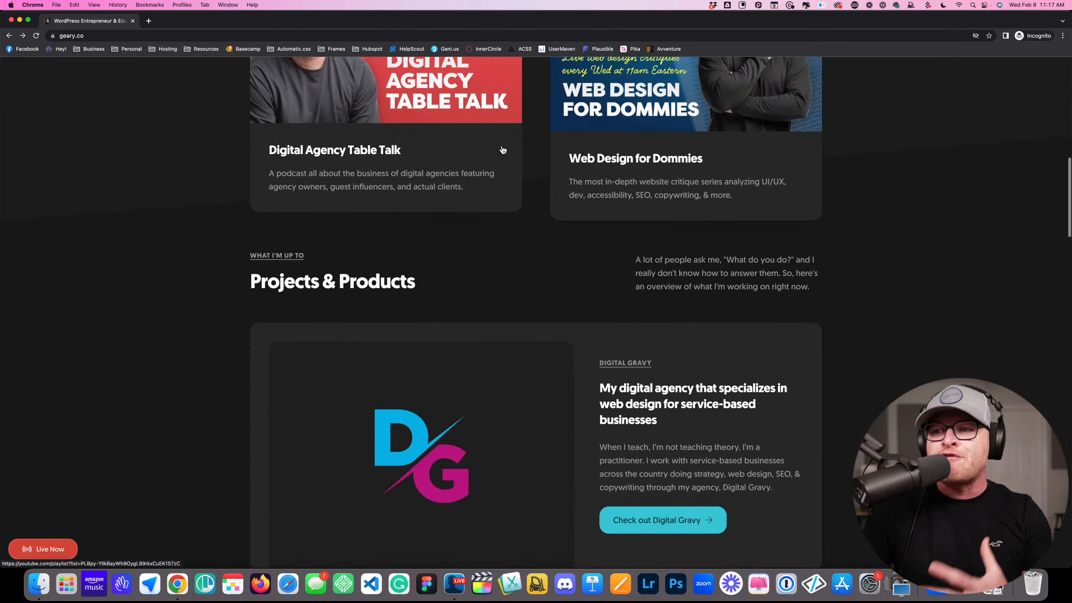
scroll(501, 145, down, 8)
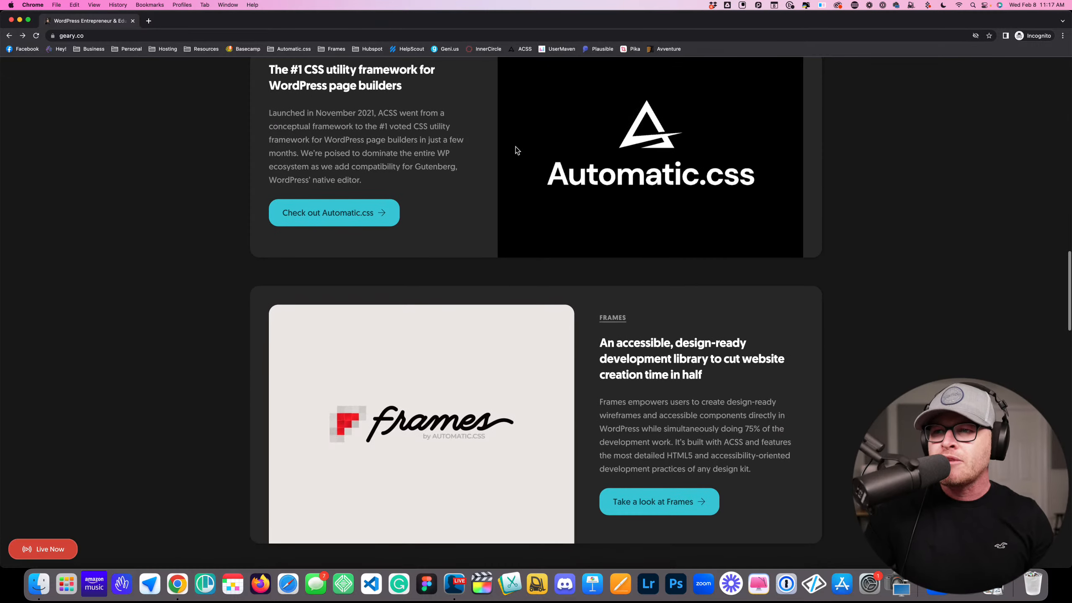
scroll(463, 196, down, 15)
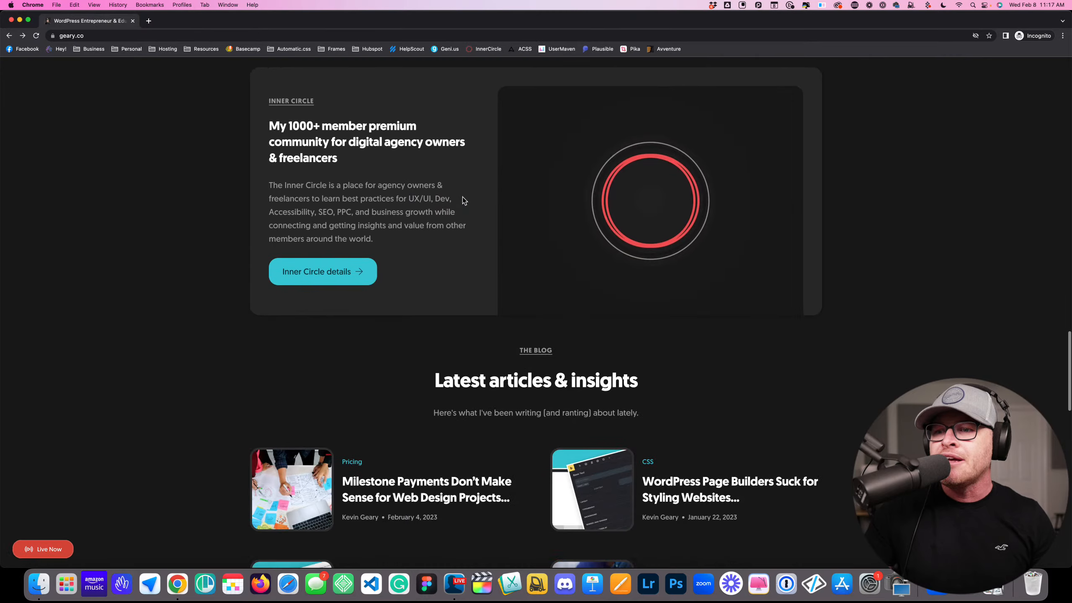
scroll(462, 197, down, 3)
scroll(471, 156, up, 4)
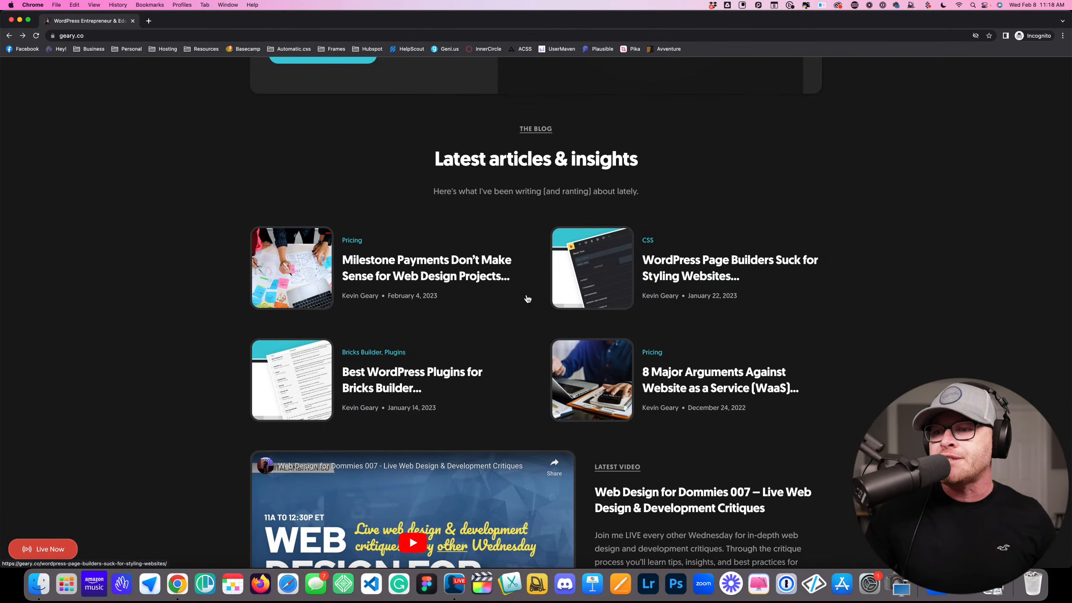
scroll(527, 299, down, 3)
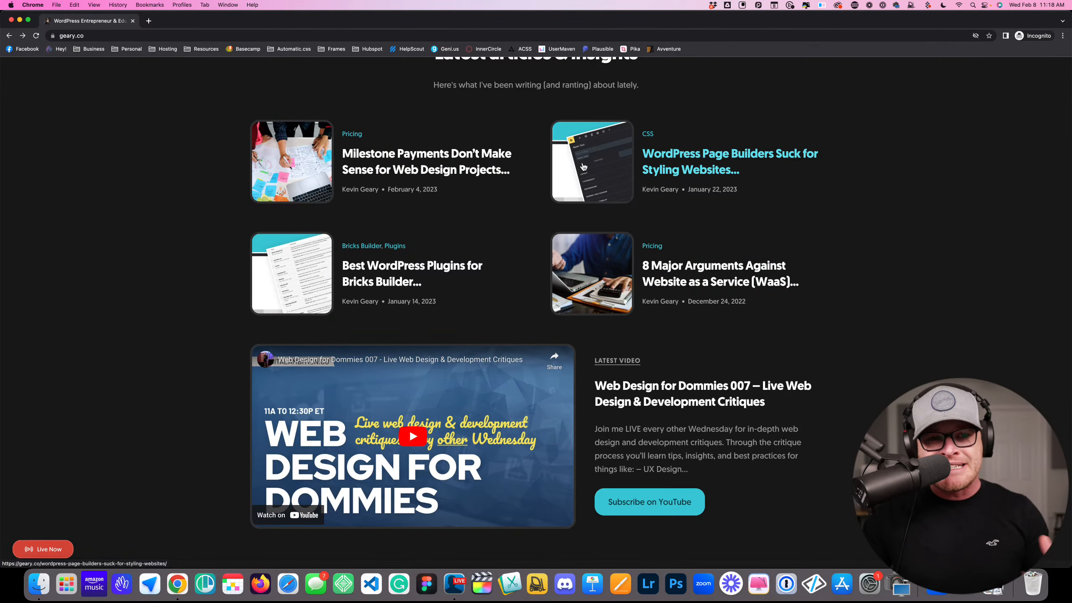
Examine the Latest Video block, highlighting its title "Web Design for Dommies 007 – Live Web Design & Development Critiques" and clearing the selection
scroll(565, 182, down, 3)
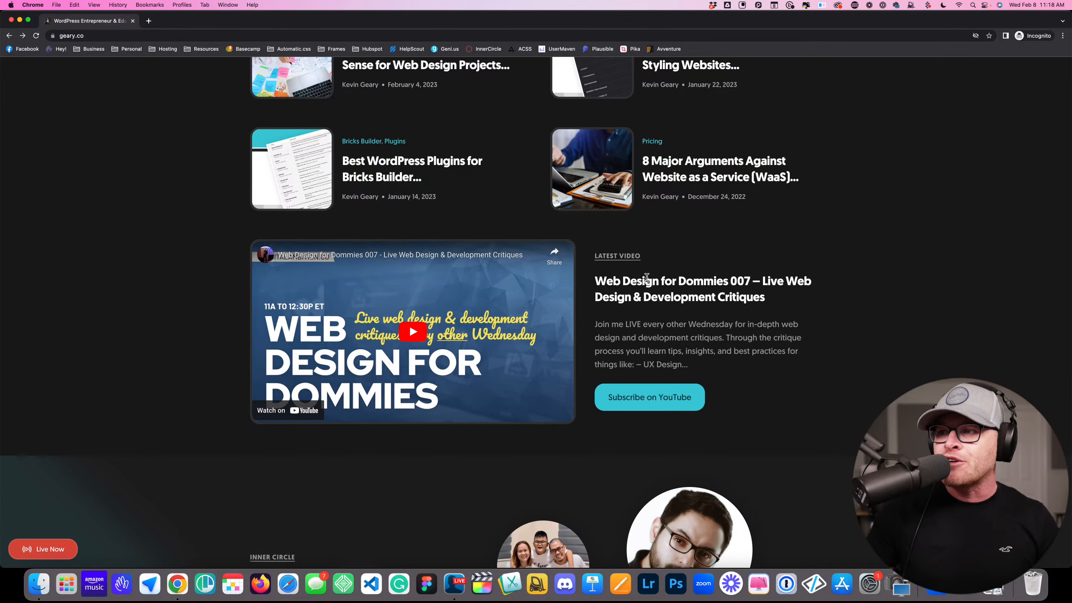
drag(598, 281, 785, 302)
click(786, 304)
scroll(785, 303, down, 1)
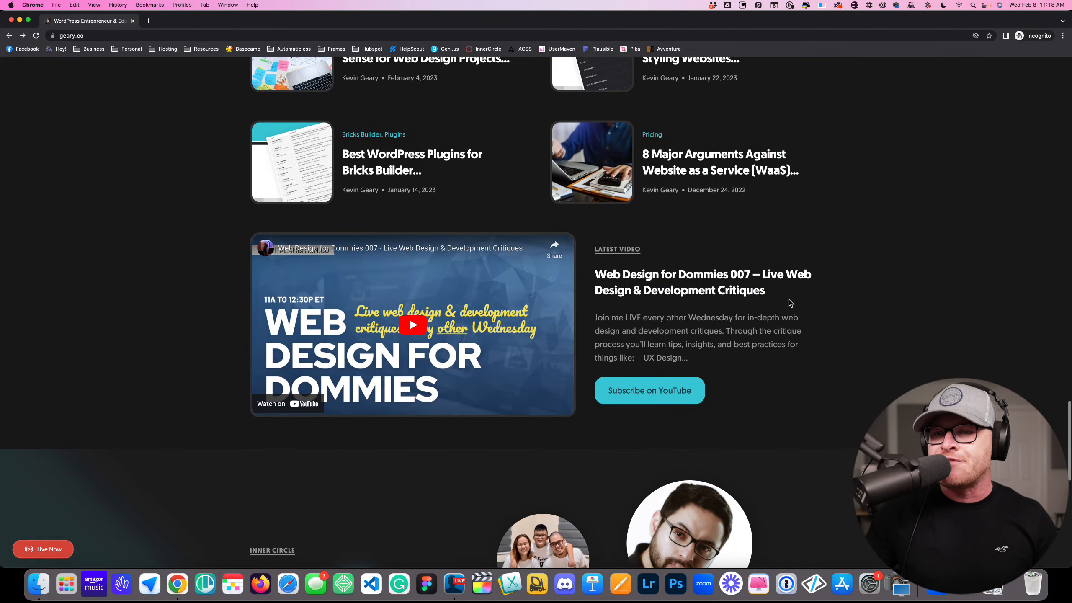
scroll(692, 285, down, 1)
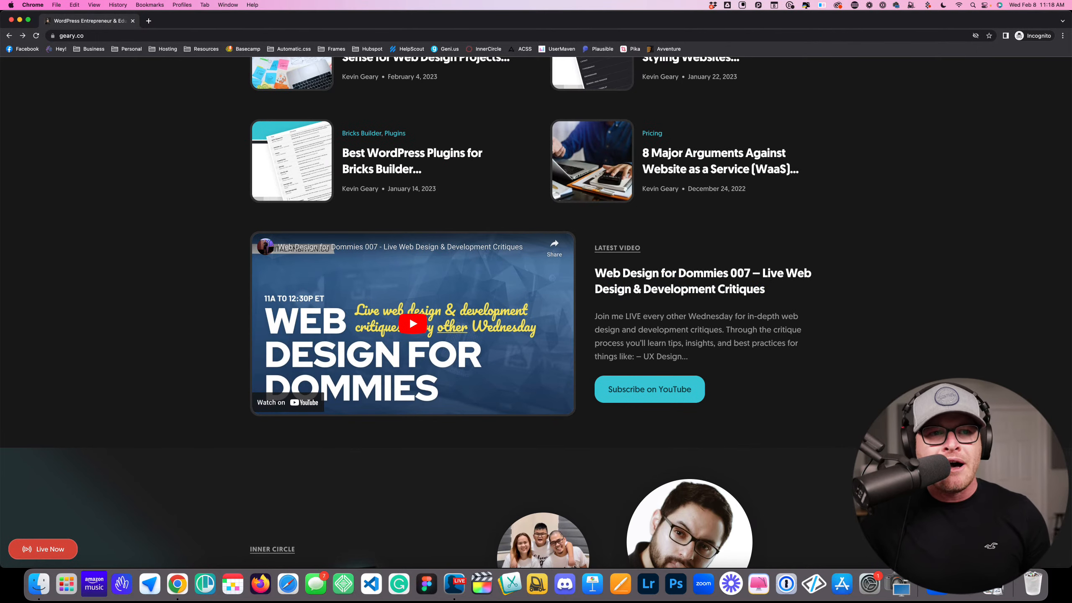
Inspect the images in the project cards, opening and dismissing the available actions for the Frames image
scroll(439, 268, up, 12)
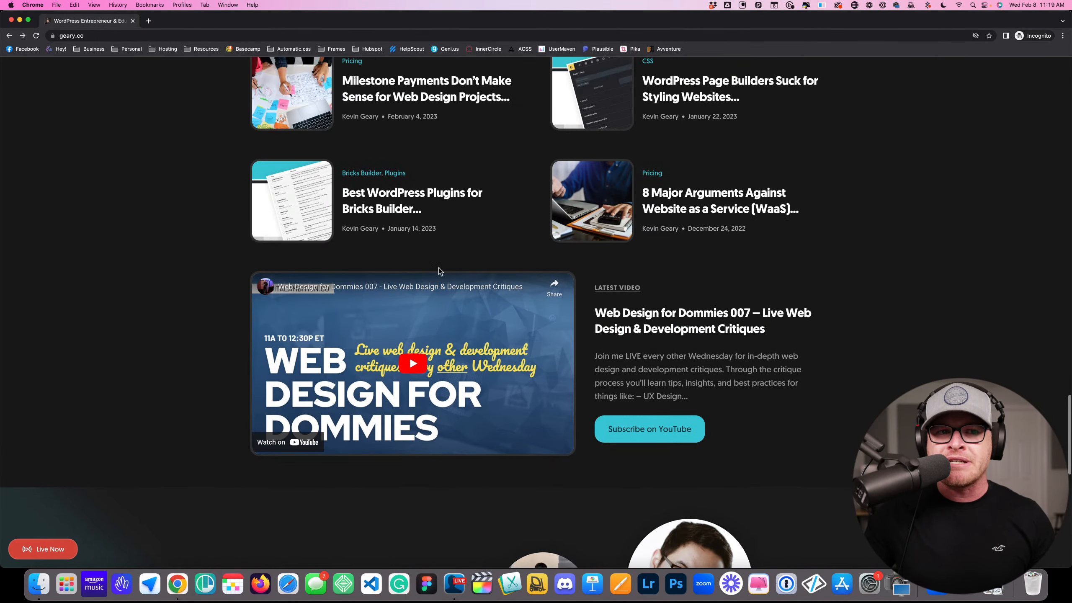
scroll(497, 274, up, 9)
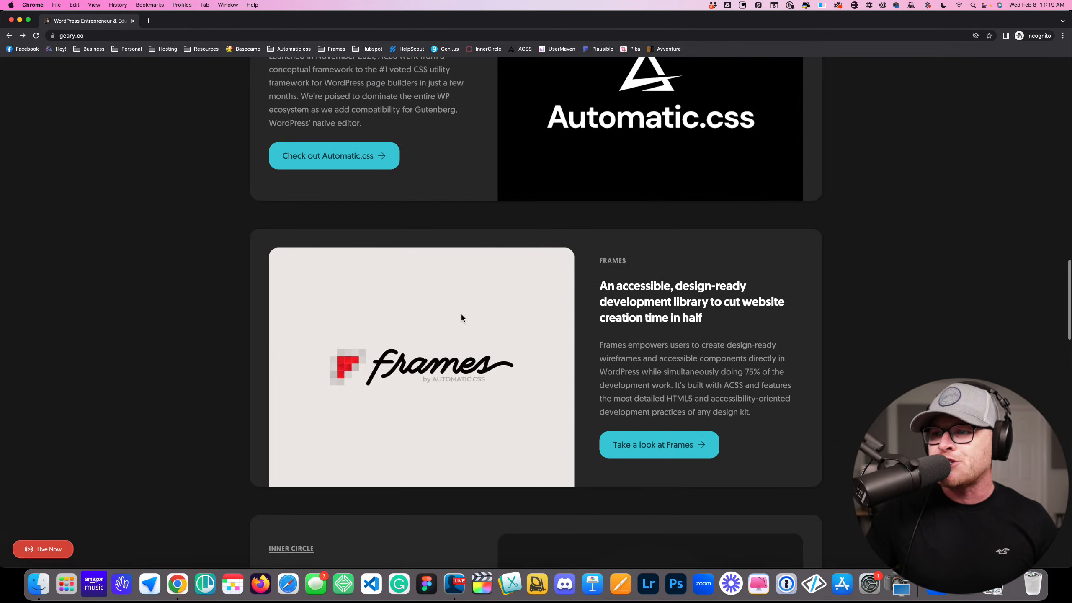
scroll(506, 317, up, 3)
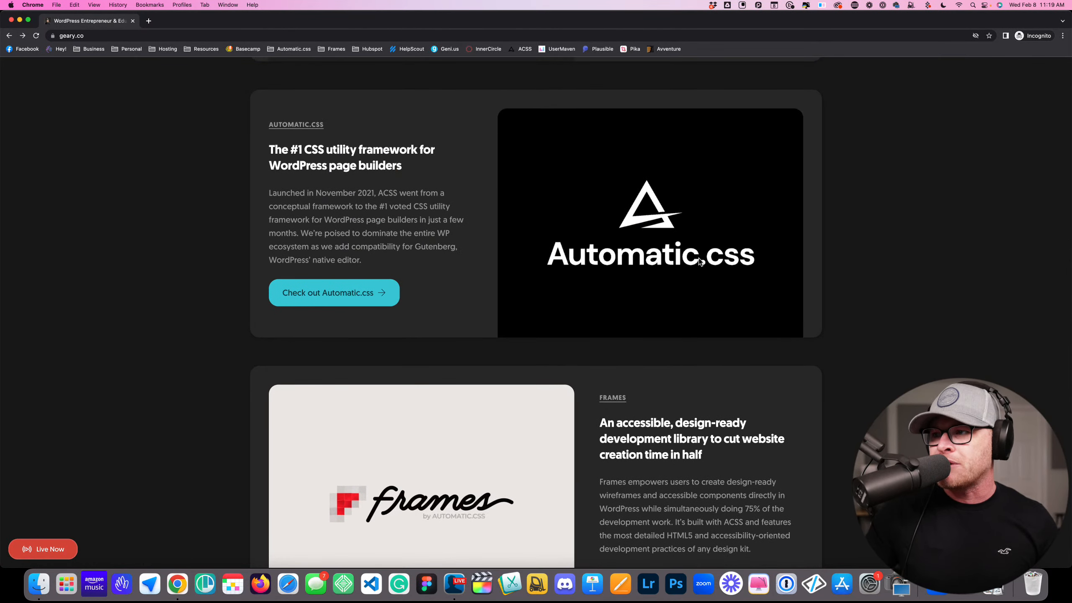
scroll(675, 252, up, 8)
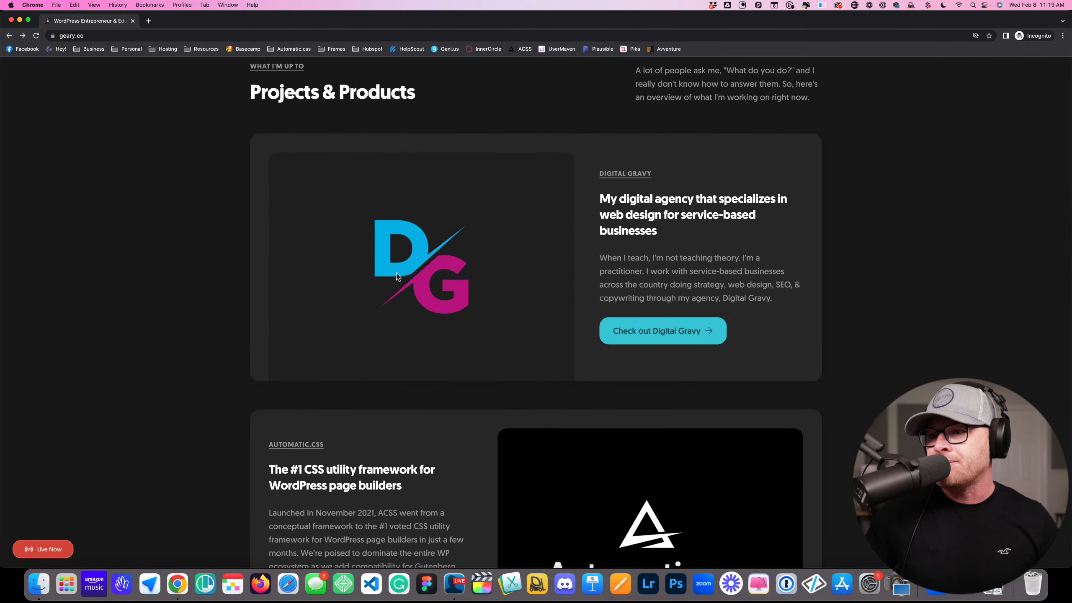
scroll(513, 259, down, 15)
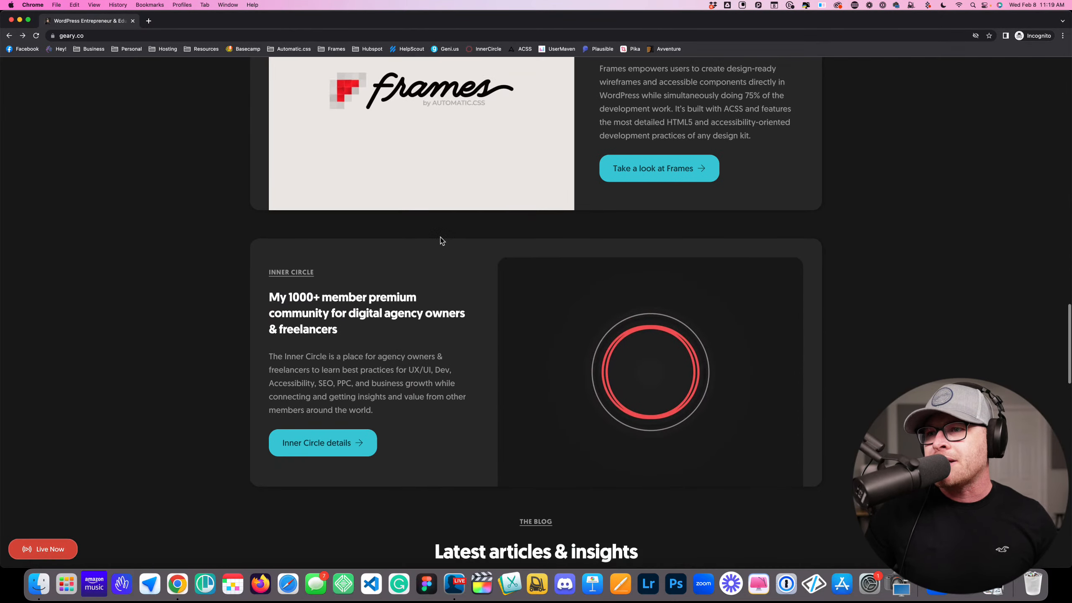
right_click(388, 145)
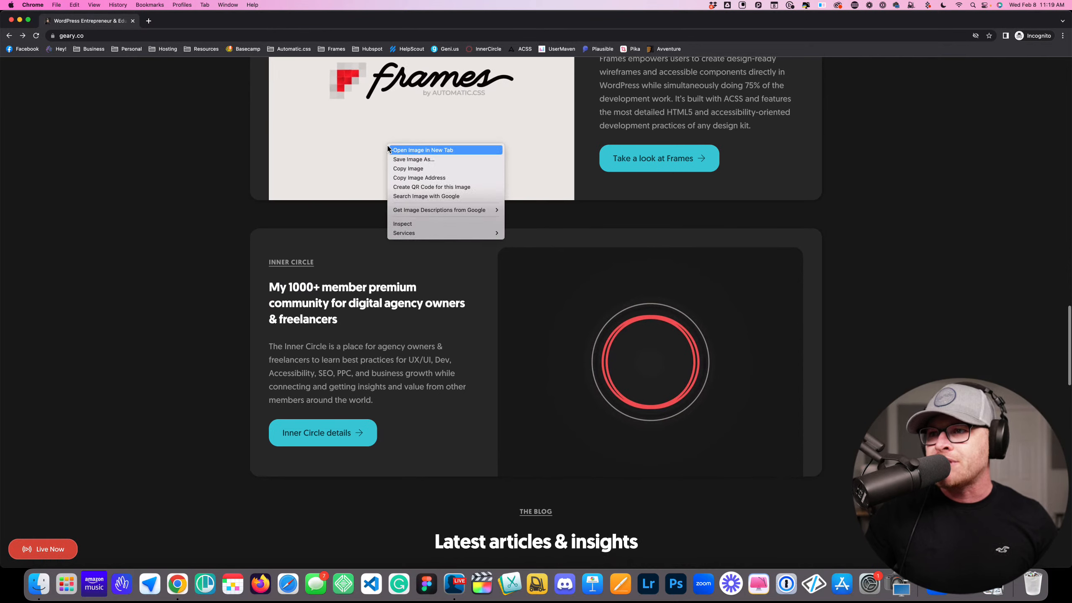
click(195, 201)
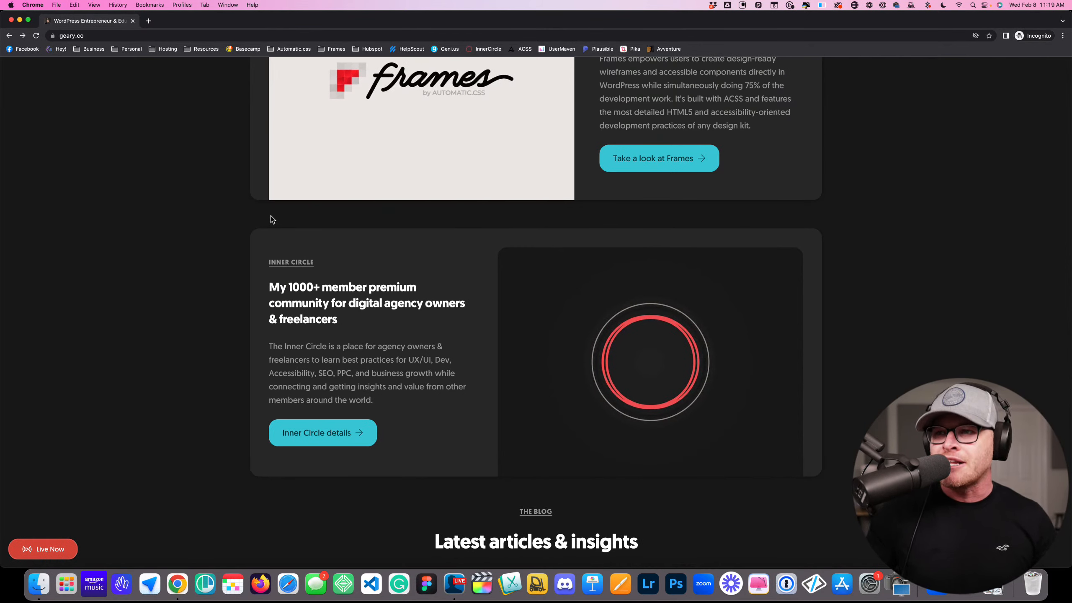
Compare the image treatment across the Inner Circle, Frames, Automatic.css and Digital Gravy cards
scroll(509, 211, down, 3)
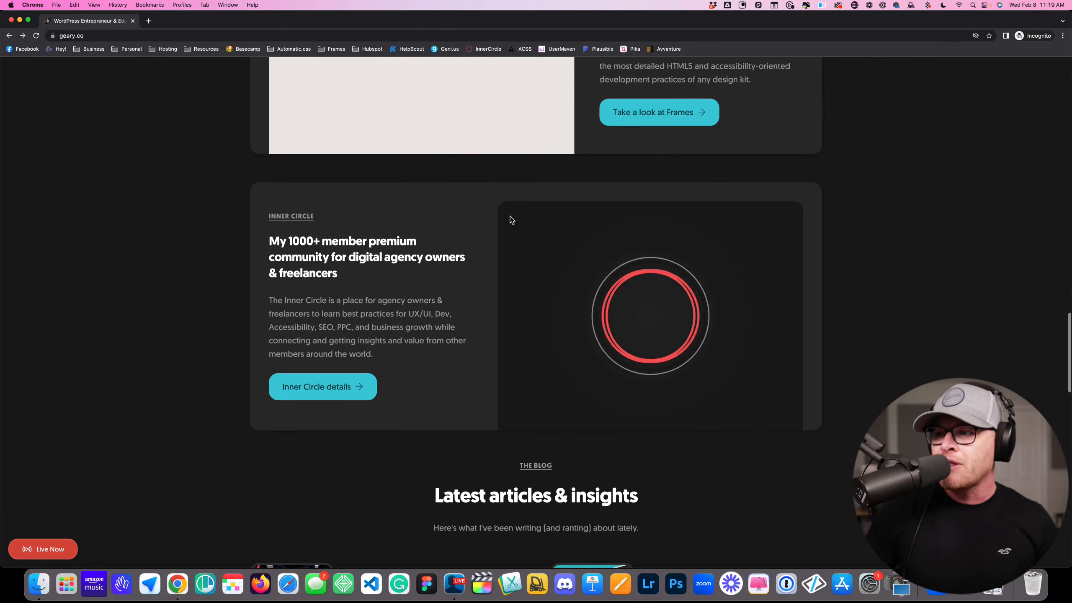
scroll(589, 284, up, 7)
scroll(598, 214, up, 5)
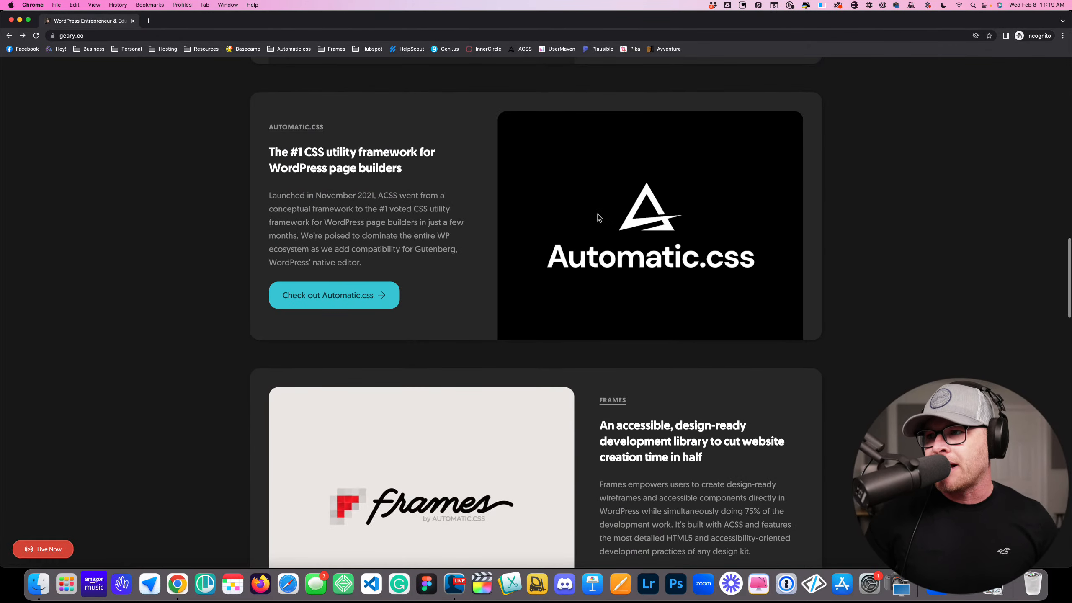
scroll(629, 234, up, 5)
scroll(629, 235, up, 1)
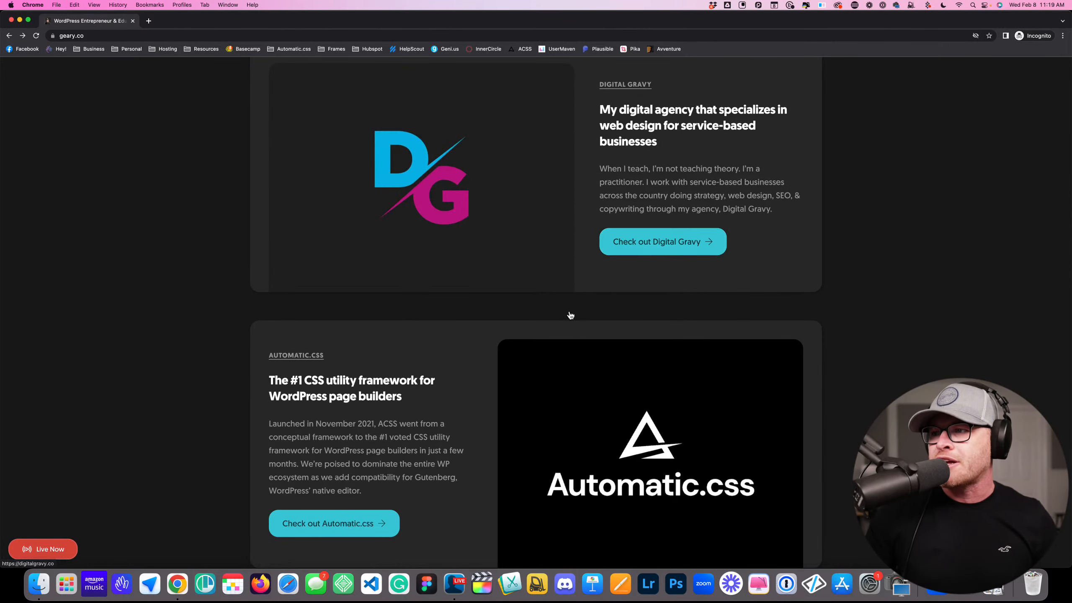
scroll(570, 314, down, 15)
scroll(569, 315, down, 6)
scroll(569, 314, up, 10)
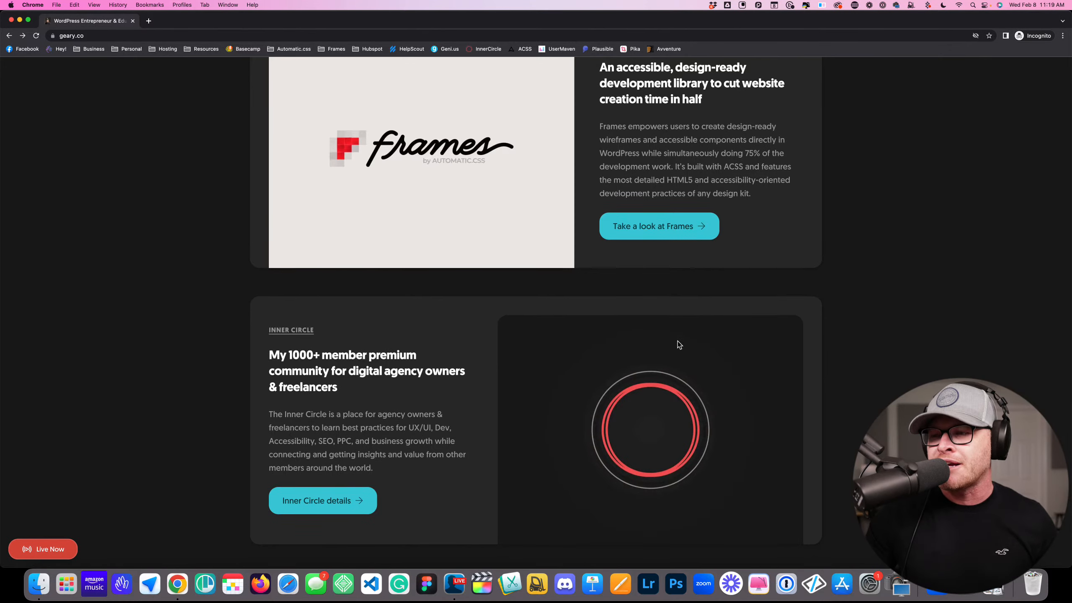
Review the blog article cards together with the Latest Video block beneath them
scroll(677, 341, down, 8)
scroll(360, 248, down, 14)
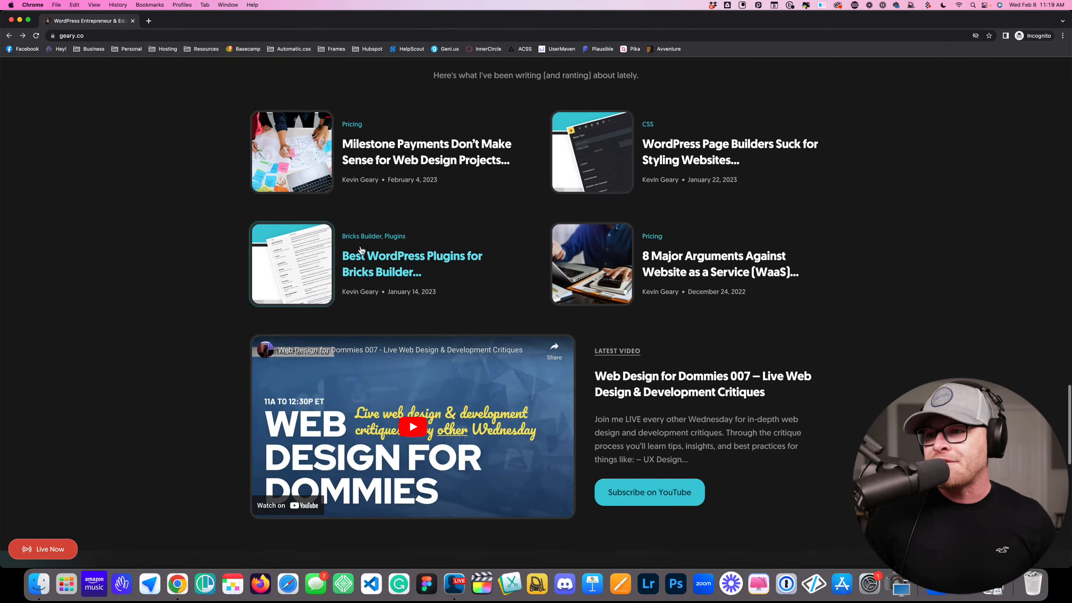
scroll(500, 244, up, 3)
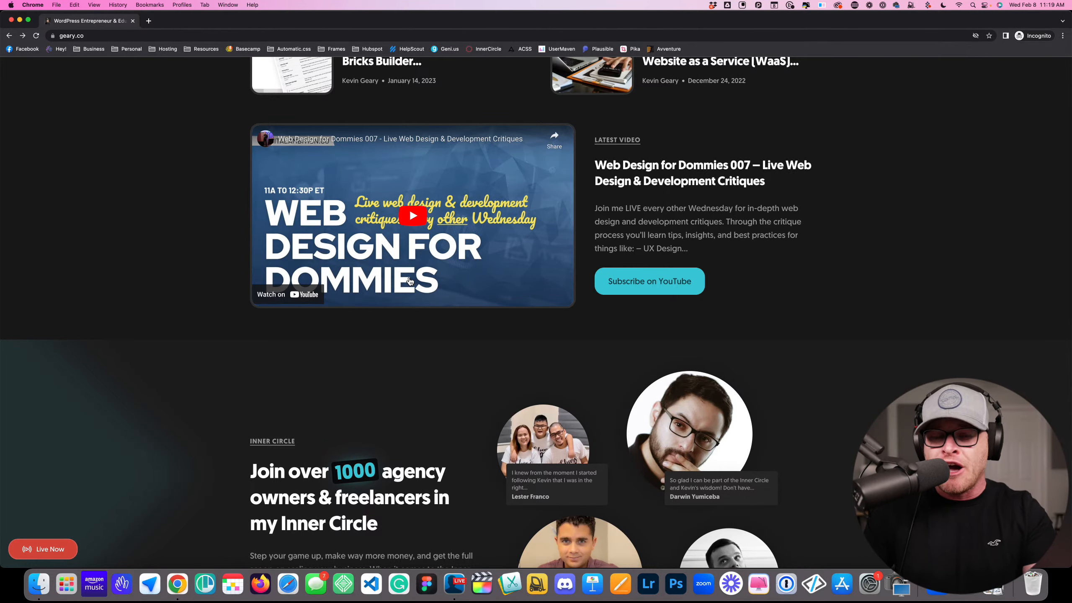
Review the Inner Circle section near the page end, highlighting its text and its whole benefits list and clearing the selections
scroll(331, 237, down, 8)
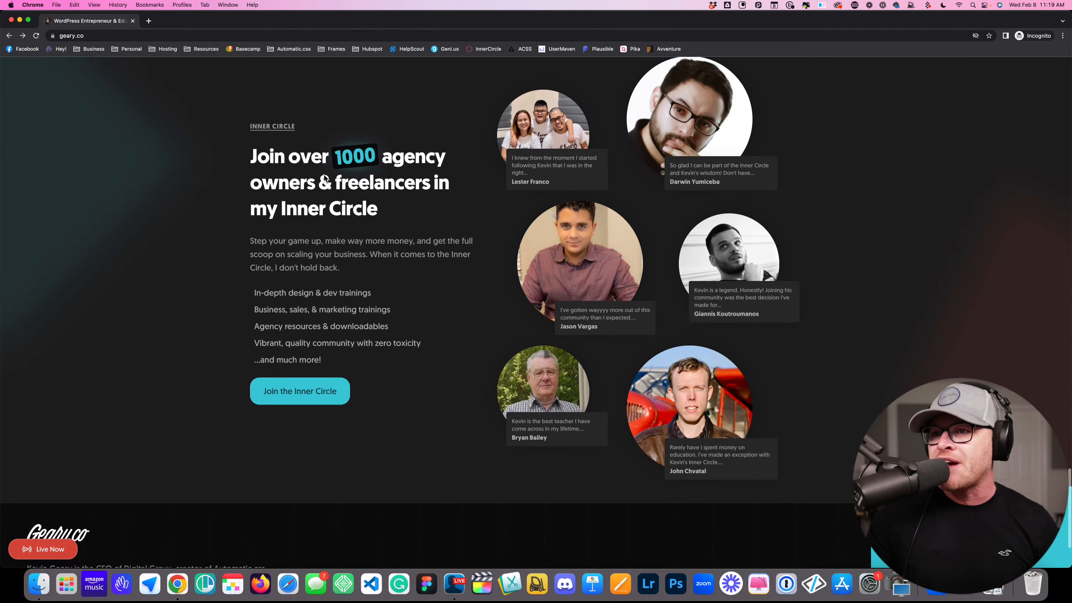
drag(218, 125, 436, 333)
click(464, 312)
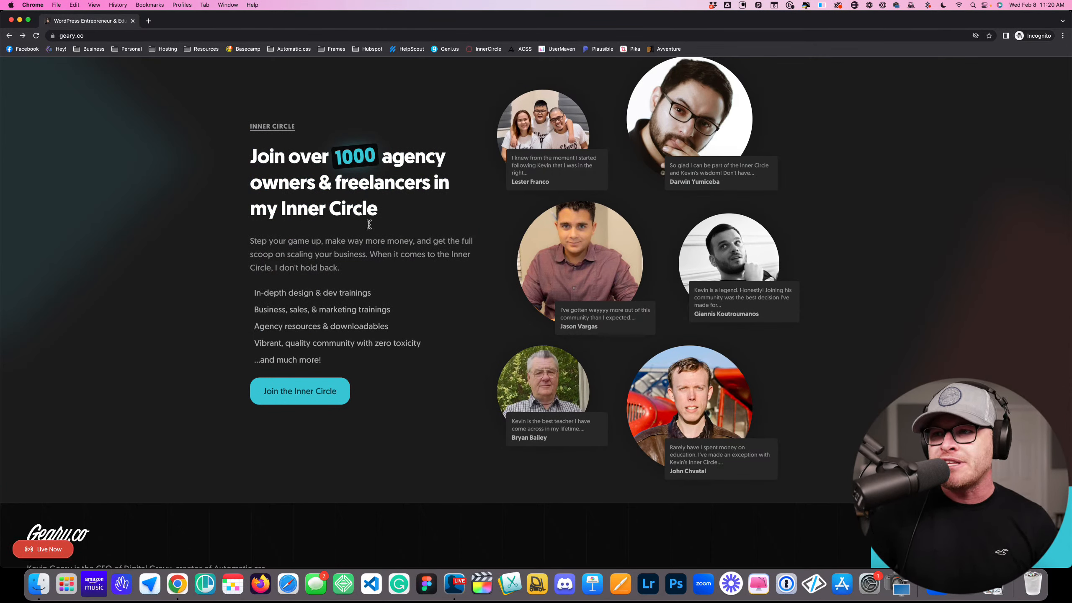
mouse_move(245, 294)
mouse_down()
mouse_move(270, 360)
mouse_move(229, 295)
mouse_up()
click(274, 360)
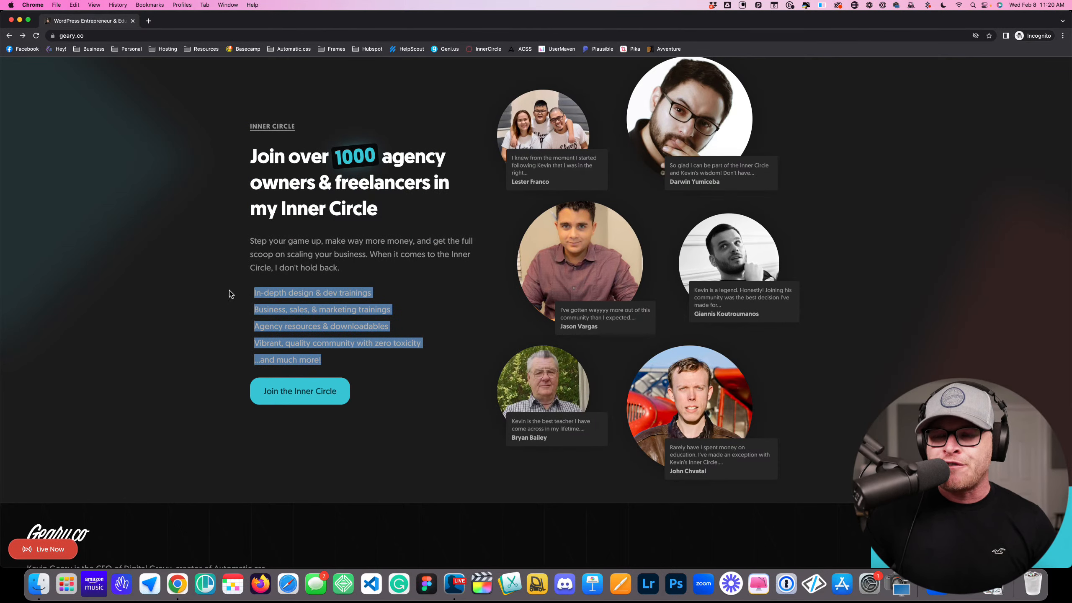
click(240, 299)
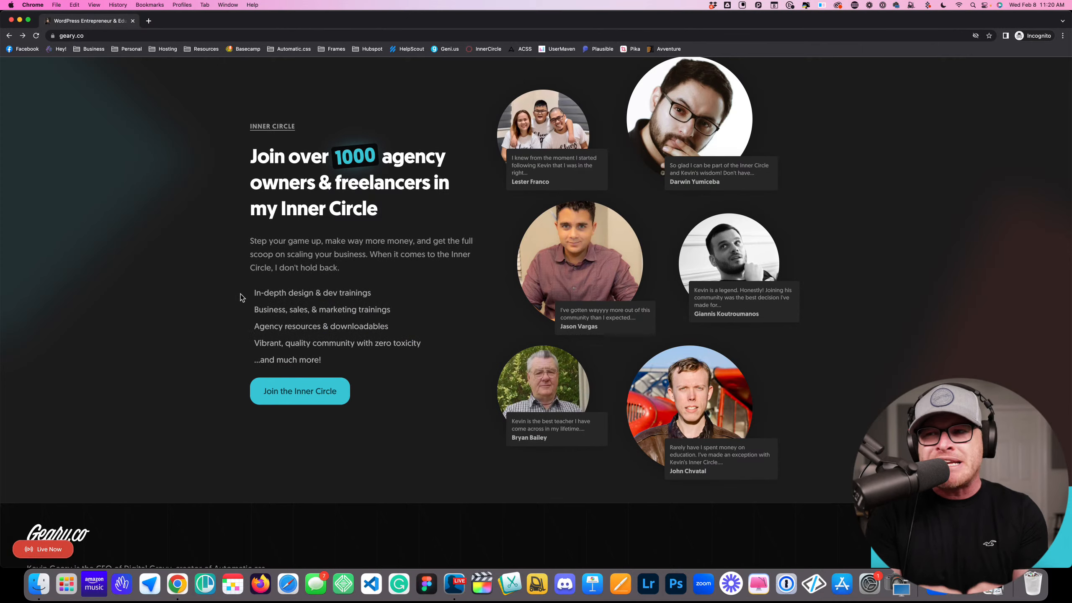
Review the whole homepage again from the hero through the shows, projects, blog and latest video to the Inner Circle section
scroll(258, 287, up, 20)
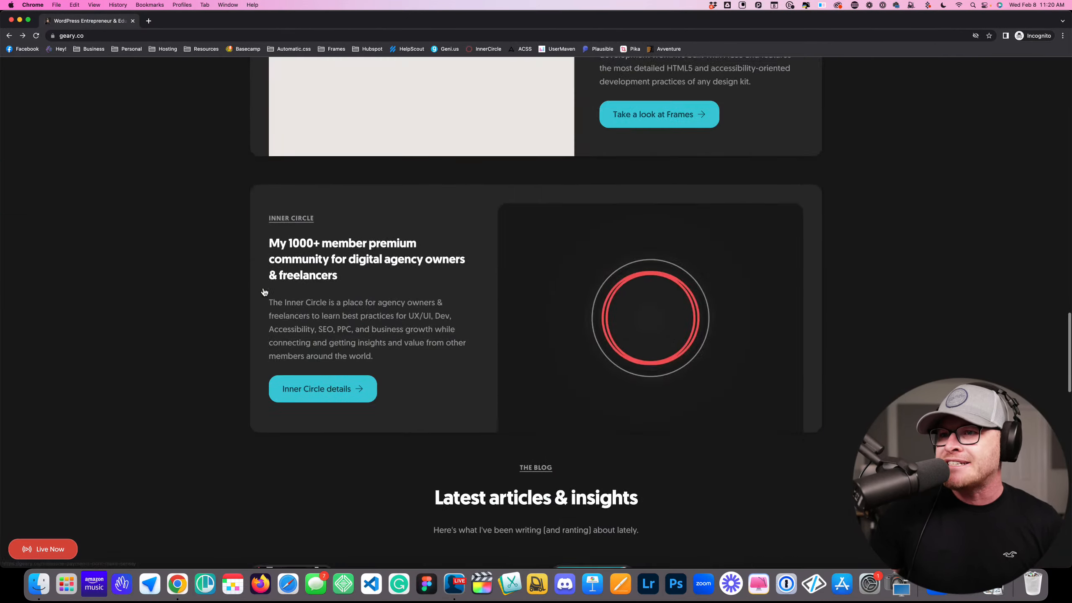
scroll(267, 293, down, 1)
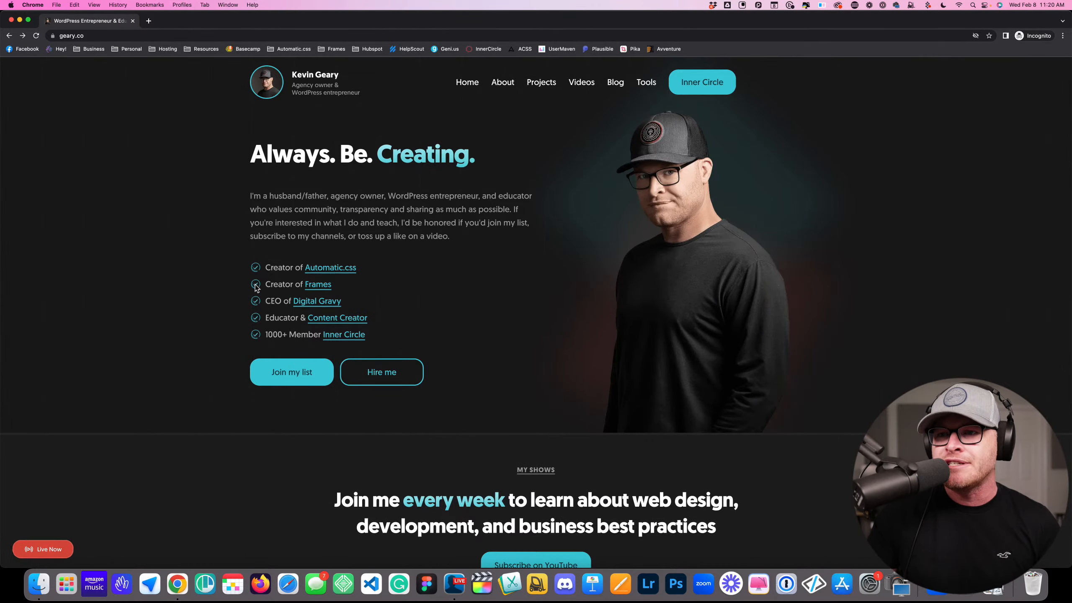
scroll(270, 284, down, 20)
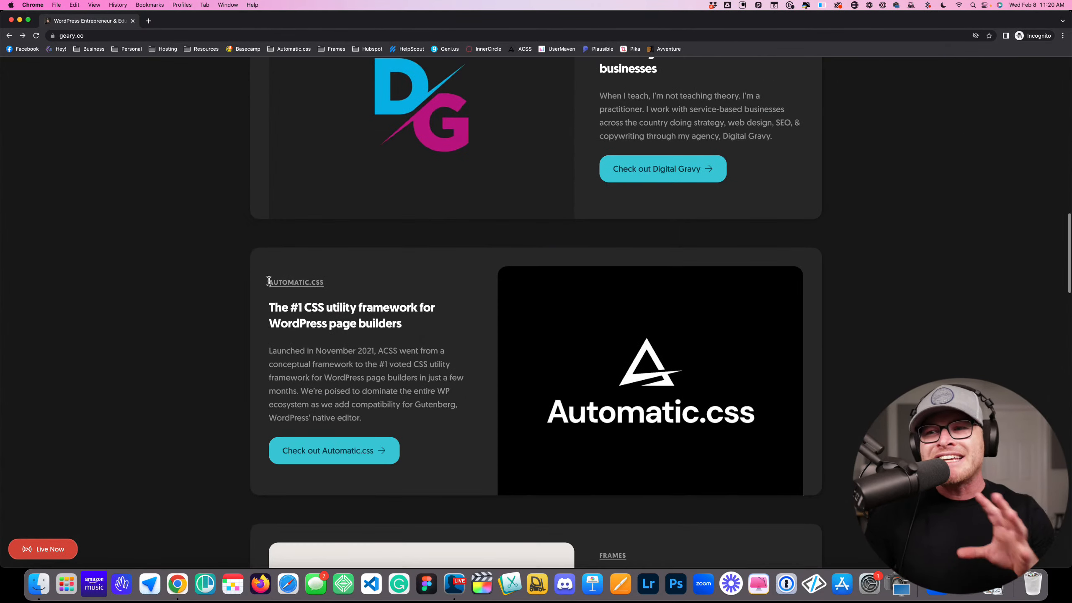
scroll(269, 282, up, 4)
scroll(268, 282, up, 2)
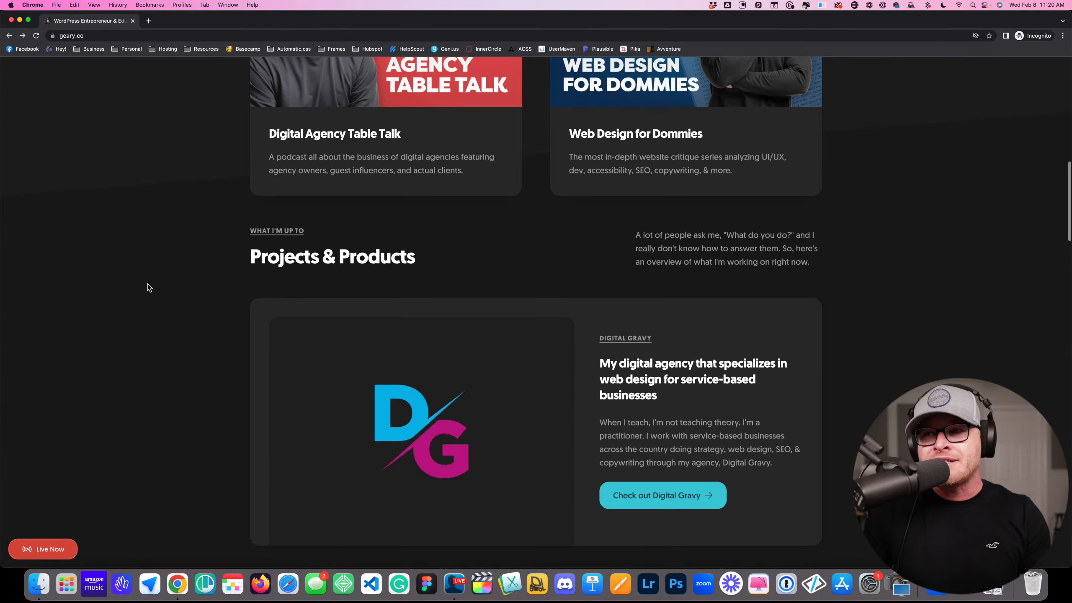
scroll(147, 285, down, 14)
scroll(148, 286, down, 5)
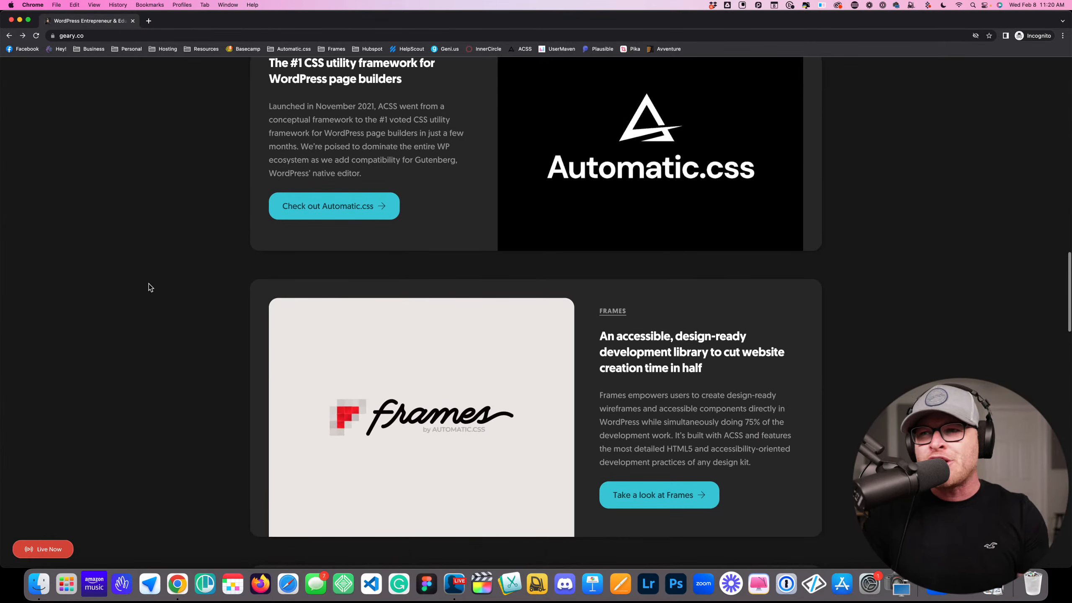
scroll(149, 284, down, 1)
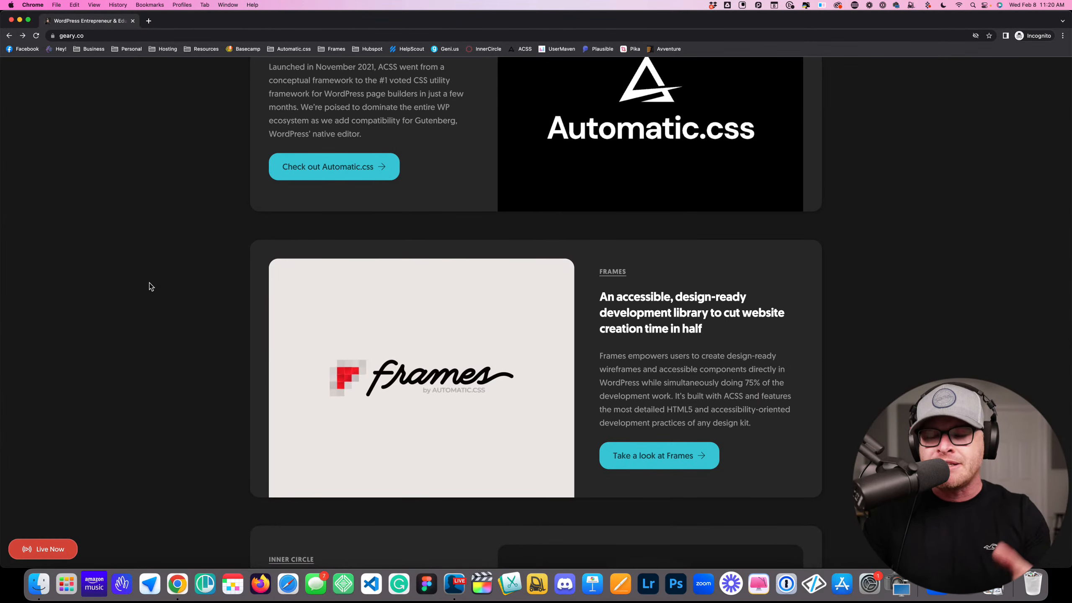
scroll(149, 284, down, 10)
scroll(150, 284, down, 10)
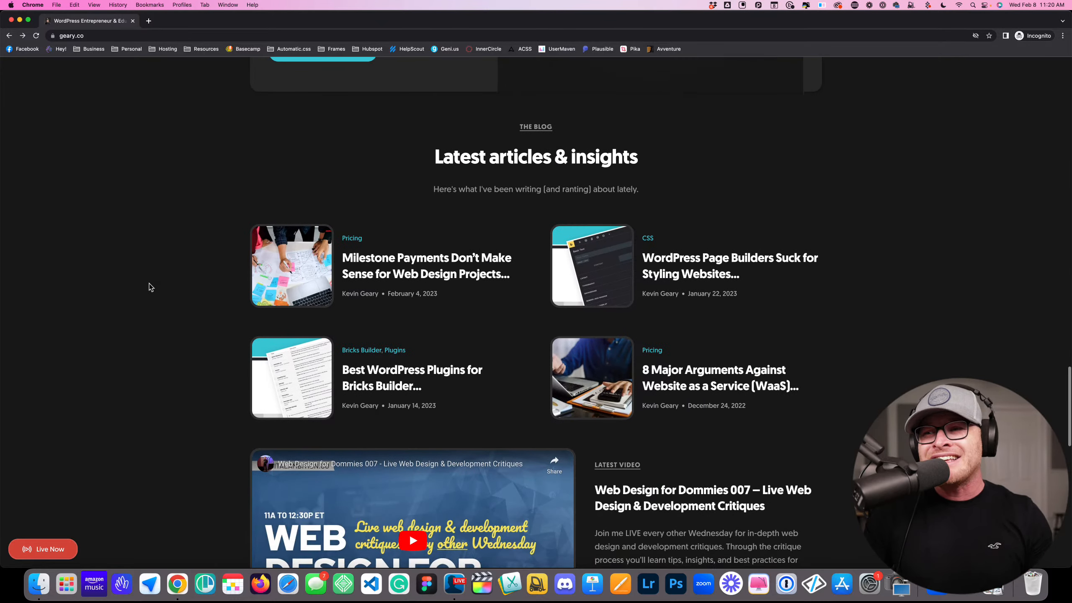
scroll(149, 283, down, 2)
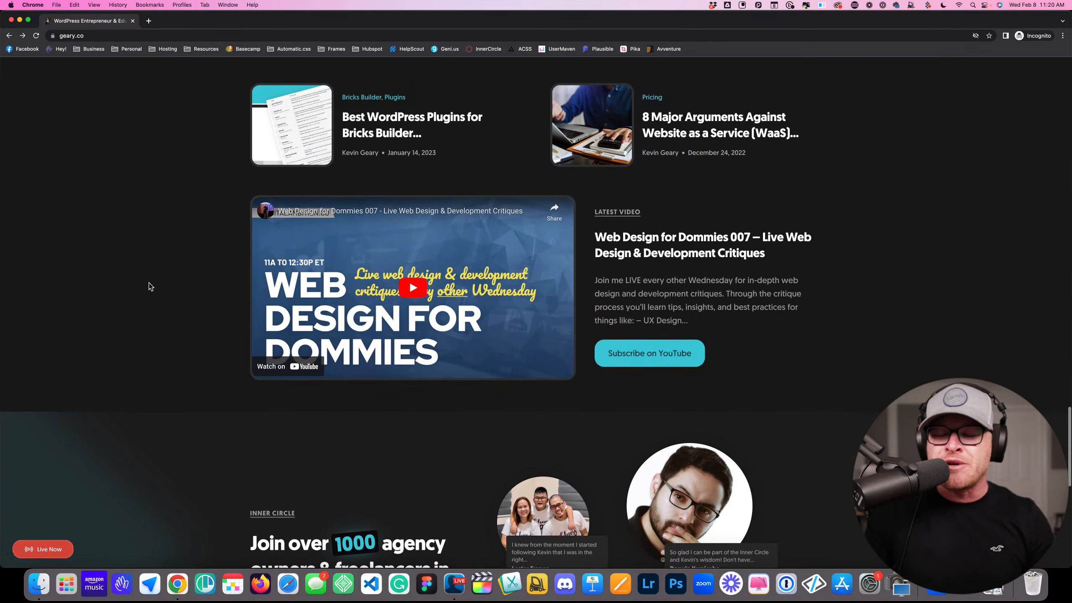
scroll(149, 284, down, 5)
scroll(149, 284, down, 4)
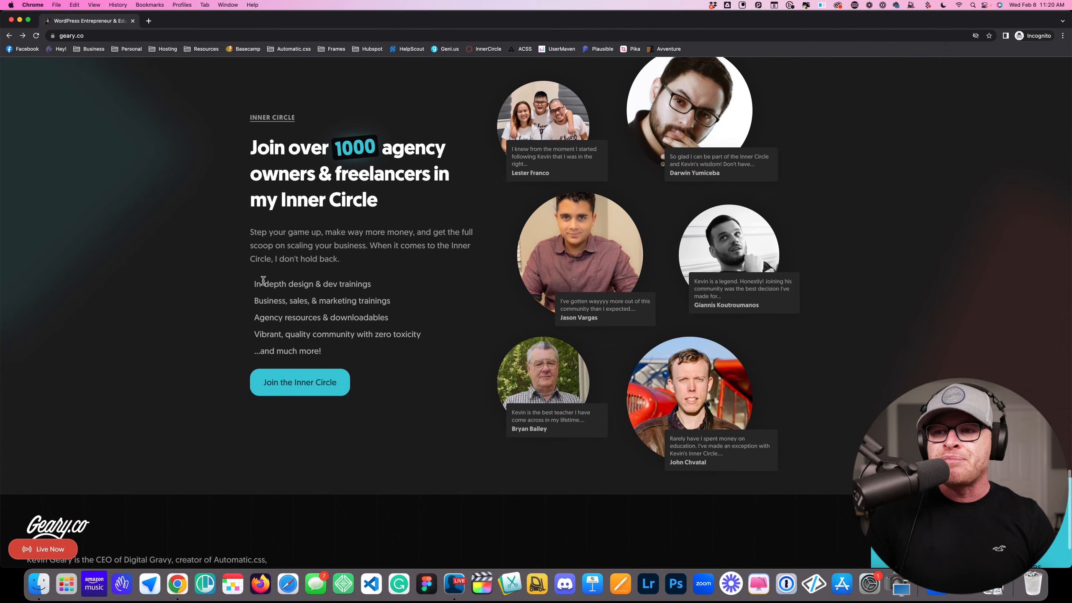
Highlight the Inner Circle benefits list, clear the selection, and compare the list's styling with the checklist in the hero
drag(252, 292, 244, 350)
click(351, 354)
drag(351, 355, 240, 285)
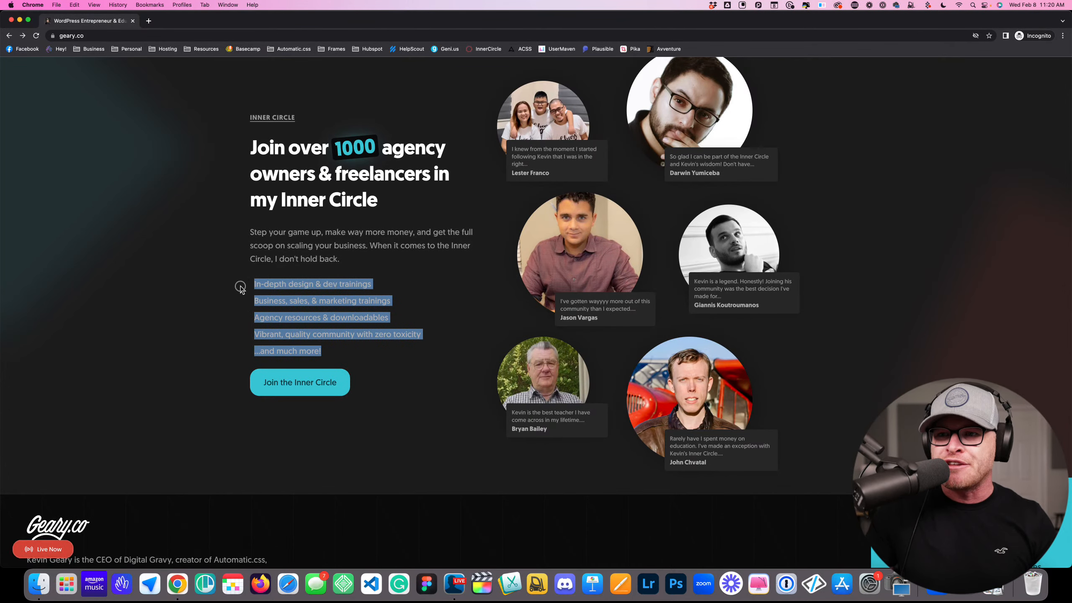
click(269, 297)
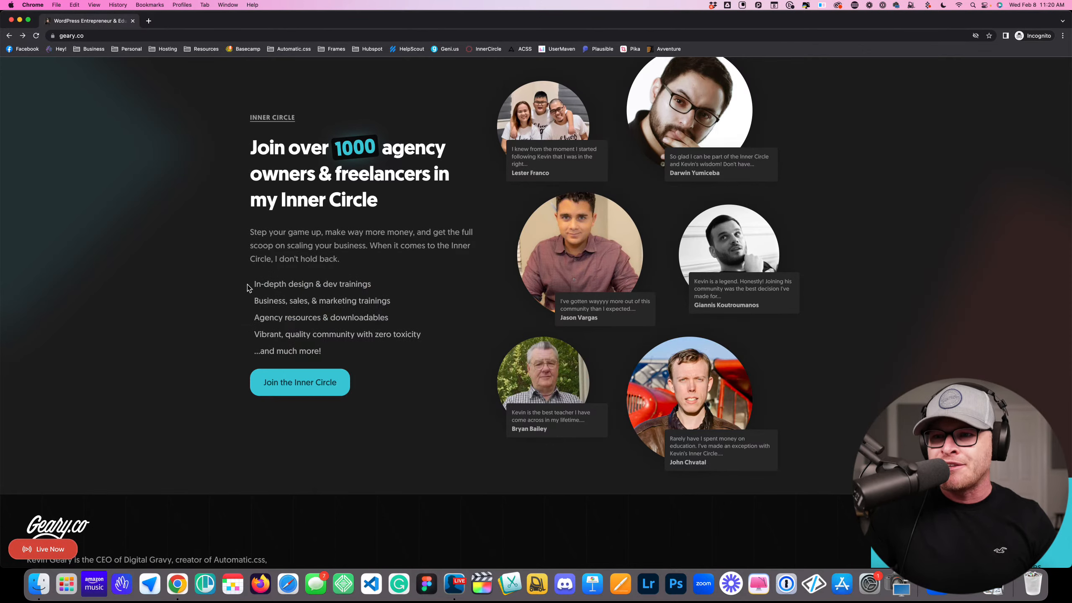
scroll(250, 307, up, 20)
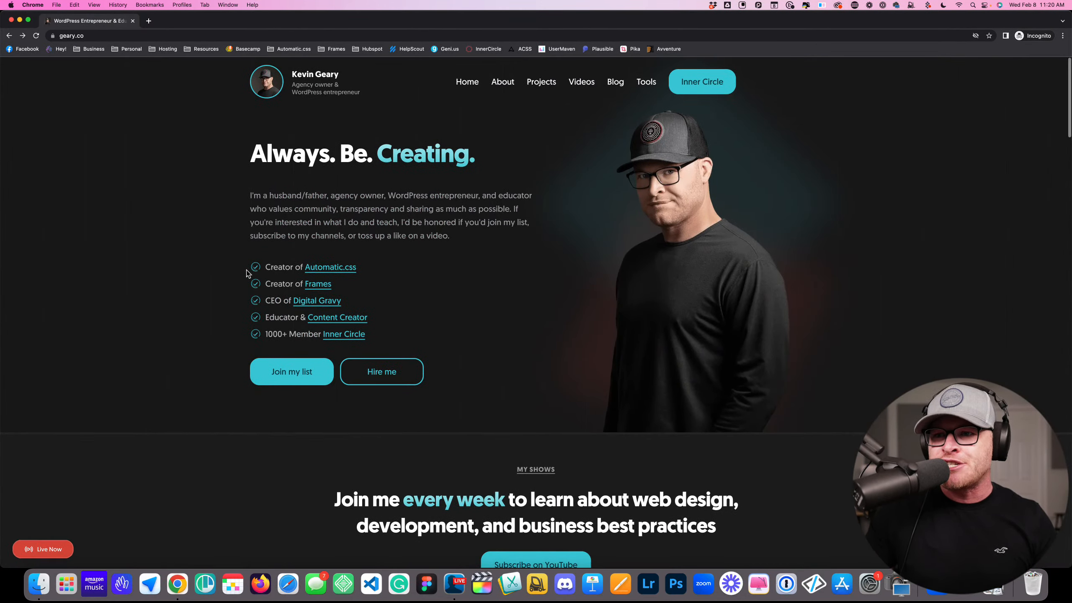
scroll(266, 287, down, 20)
scroll(270, 296, down, 3)
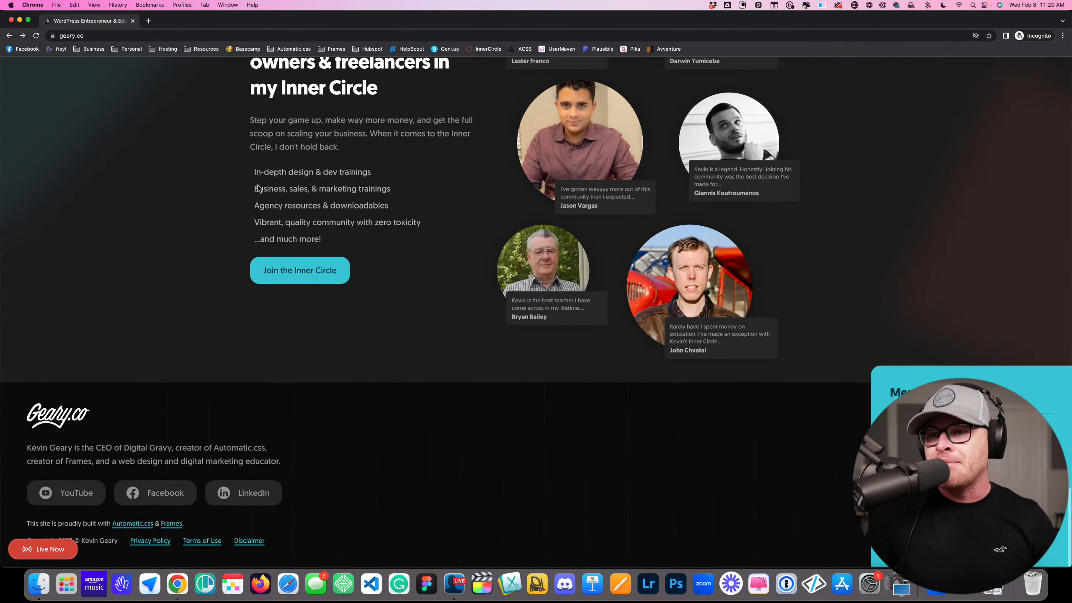
scroll(386, 262, up, 10)
scroll(382, 263, down, 6)
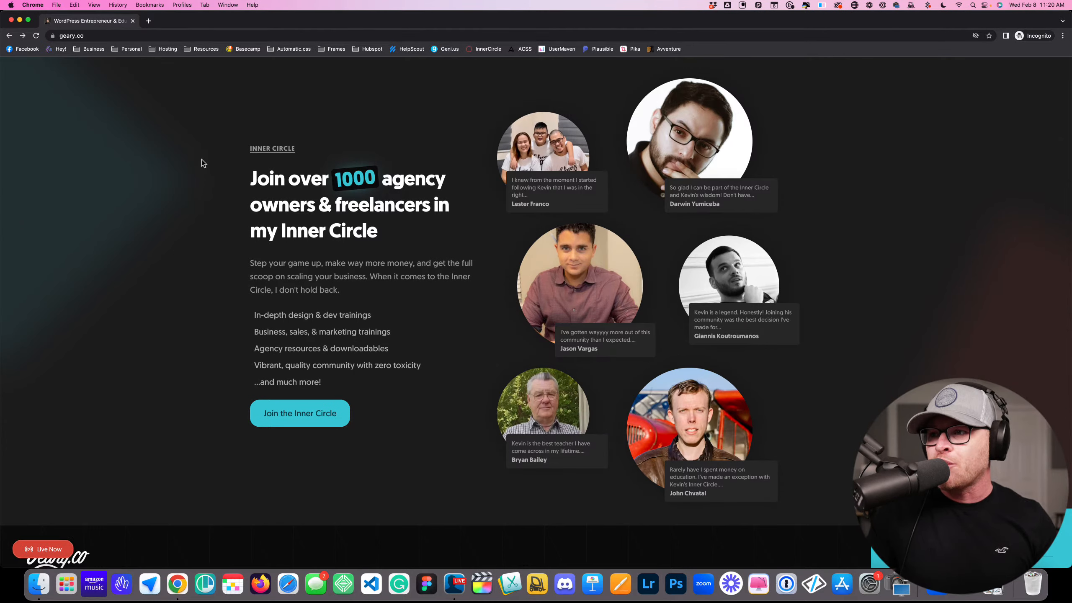
Highlight the "1000" badge and the whole Inner Circle heading in turn, clearing each selection
drag(336, 178, 375, 177)
click(392, 175)
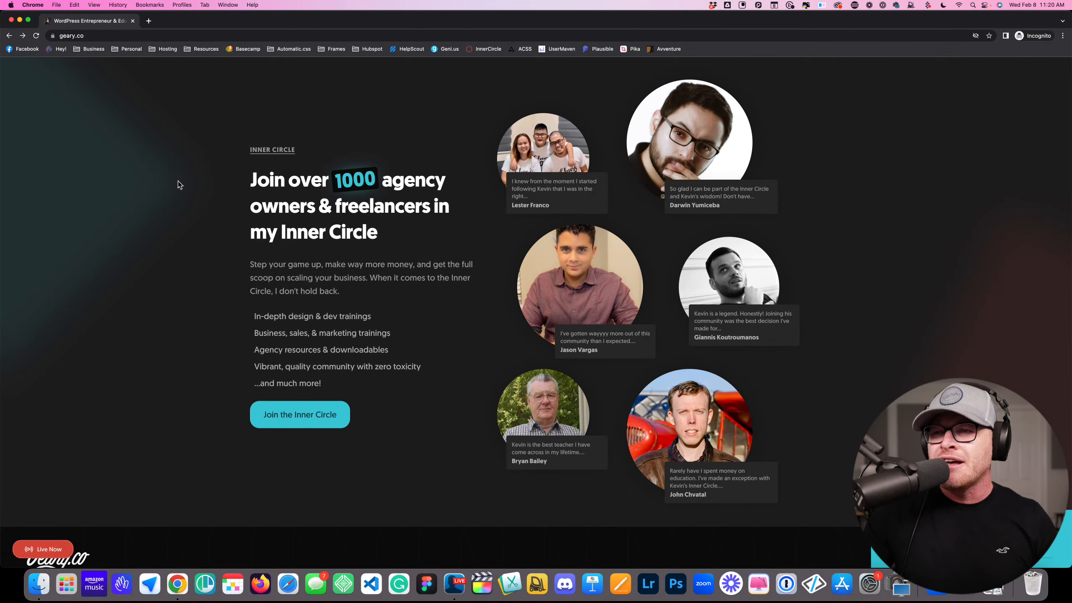
drag(248, 177, 393, 235)
click(395, 243)
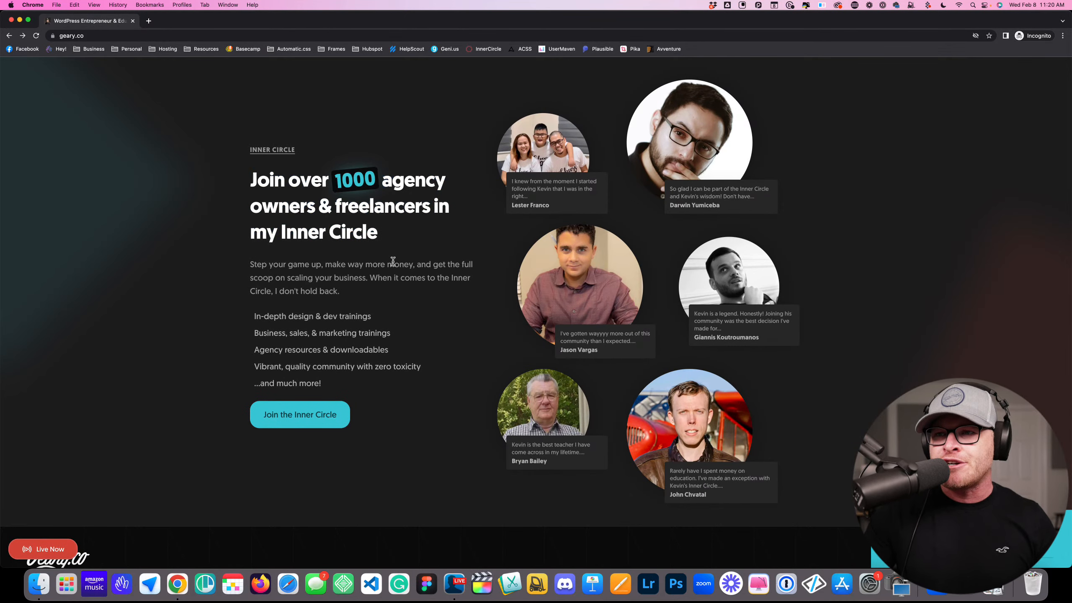
Compare the "every week" accent in the My Shows heading with the "1000" badge in the Inner Circle heading, highlighting both
scroll(451, 269, up, 20)
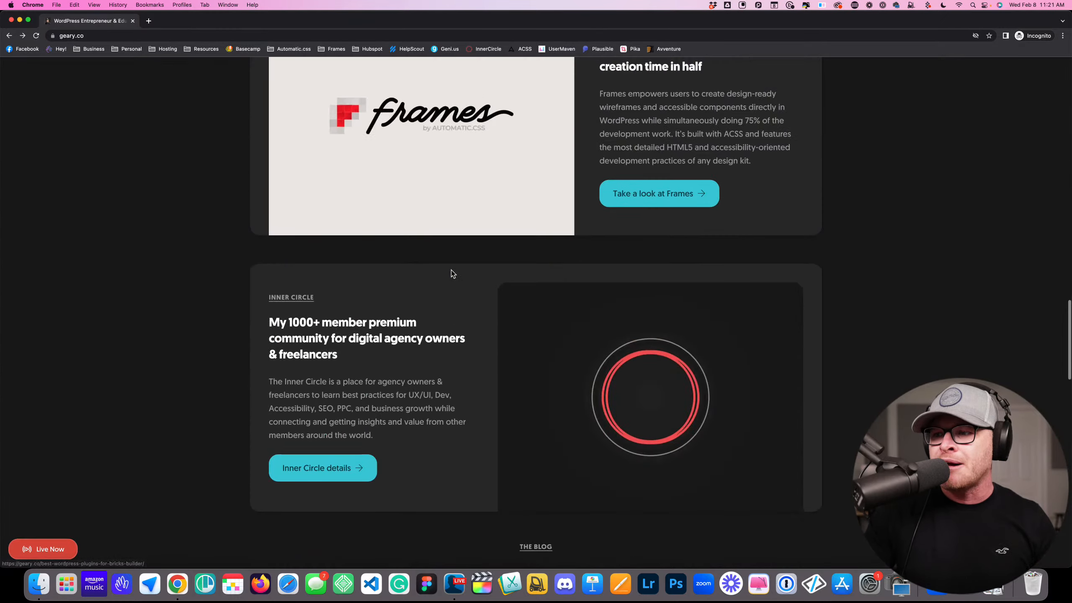
scroll(451, 270, up, 16)
scroll(451, 272, down, 4)
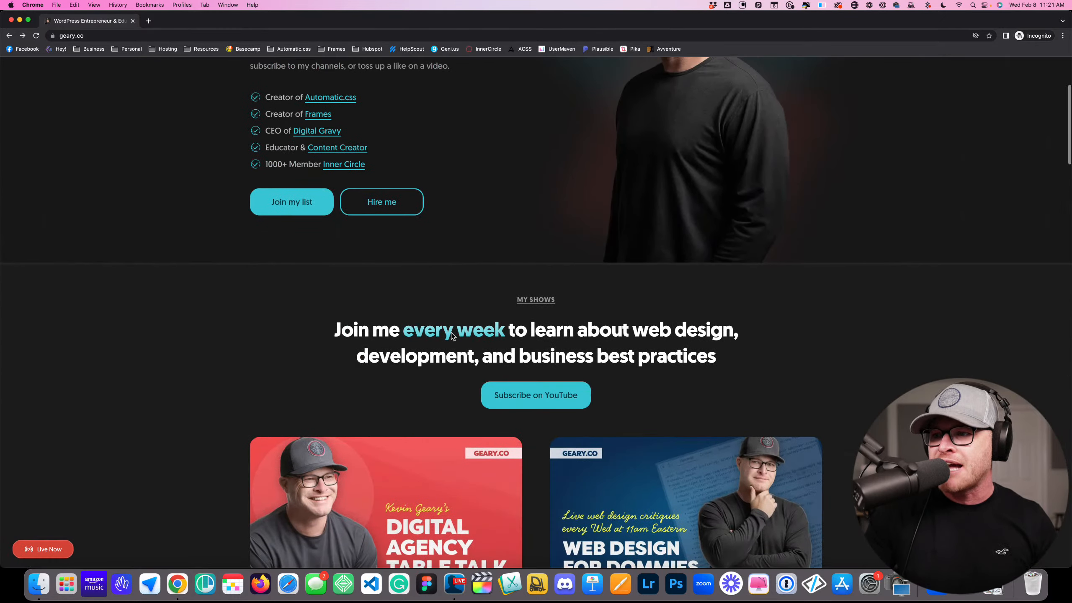
drag(404, 331, 505, 332)
scroll(421, 311, down, 20)
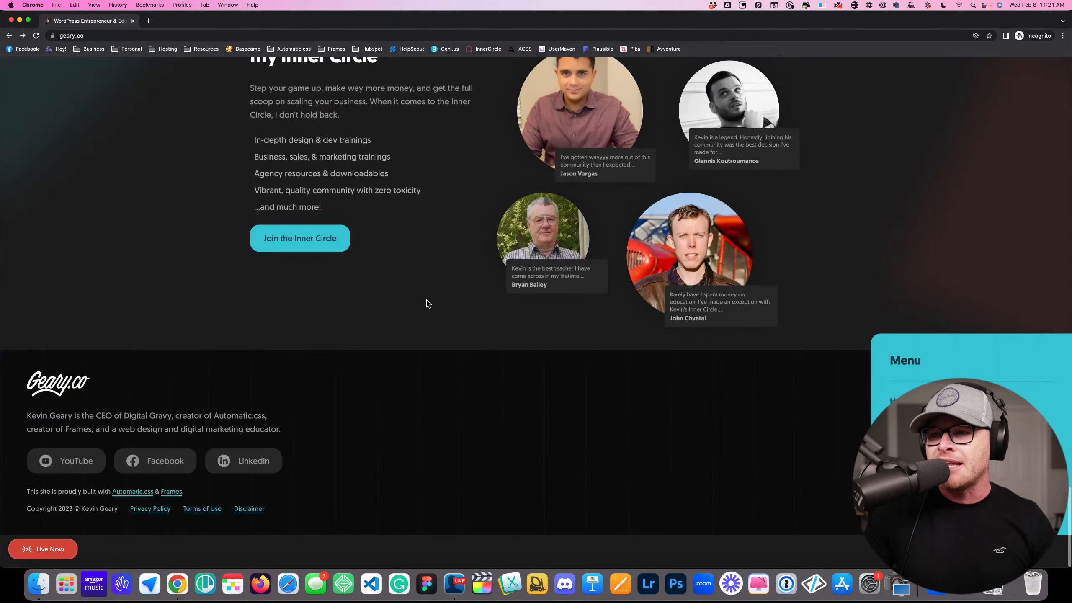
scroll(329, 253, up, 4)
double_click(338, 199)
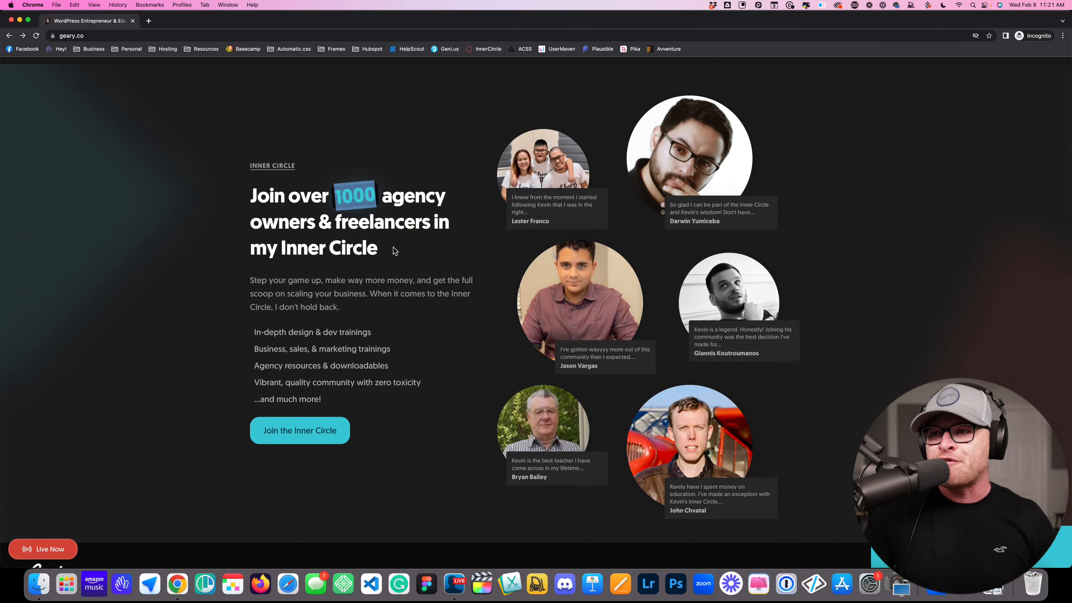
scroll(344, 249, down, 3)
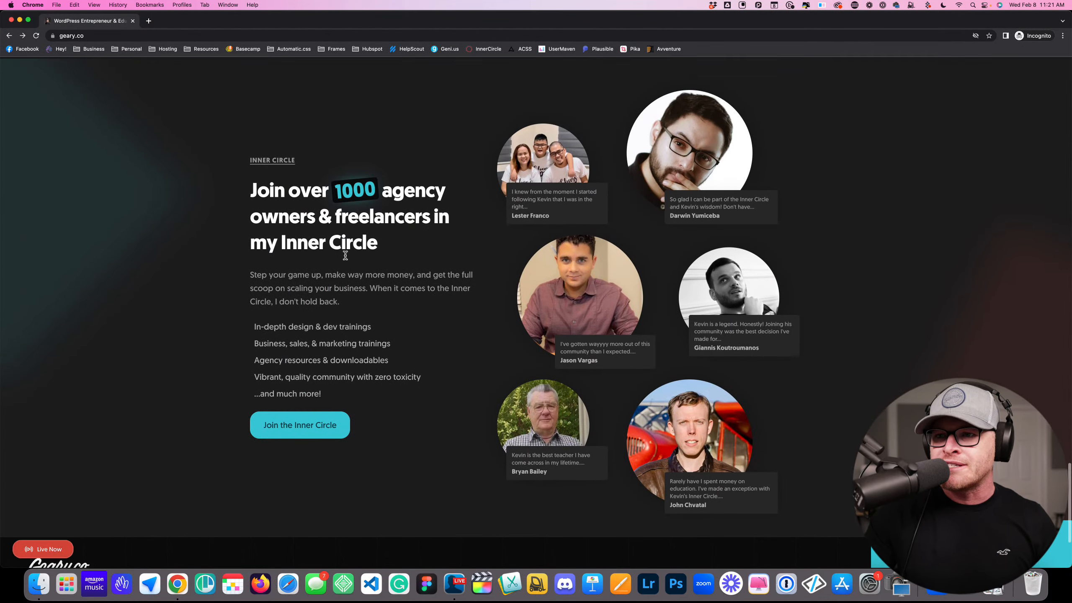
Open the Inner Circle page and skim its headline, video and feature checklists down to the plan options, returning to the headline
click(329, 344)
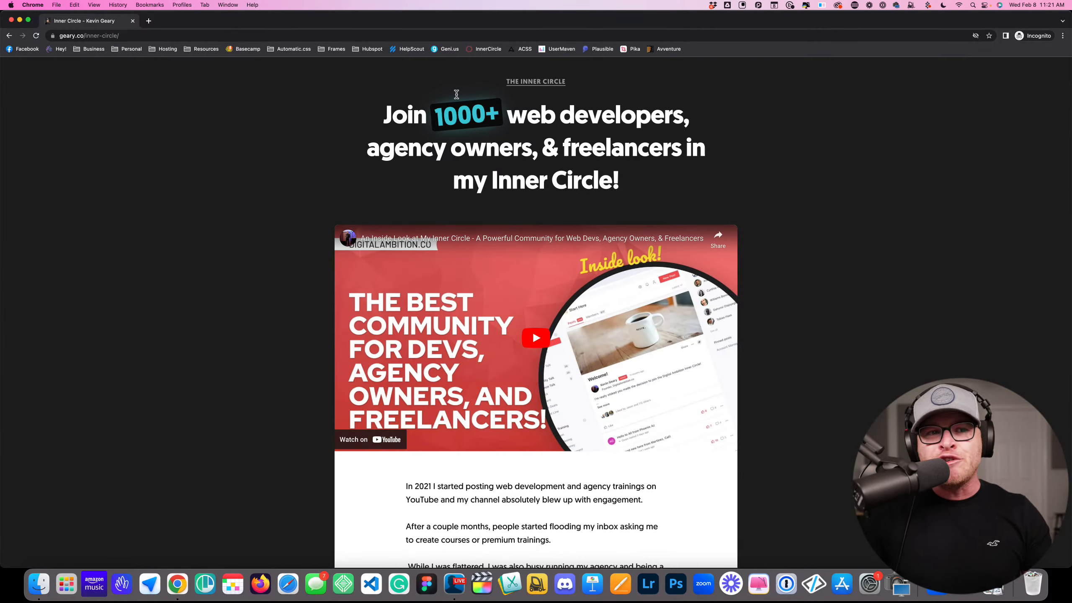
scroll(502, 118, down, 20)
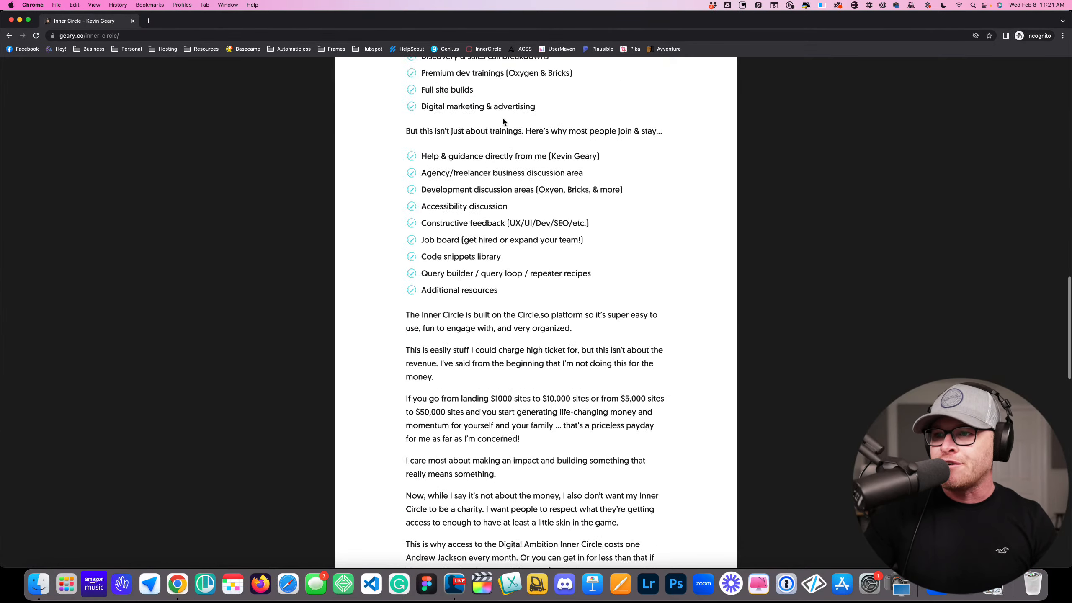
scroll(502, 120, up, 8)
scroll(501, 122, up, 20)
scroll(499, 121, down, 20)
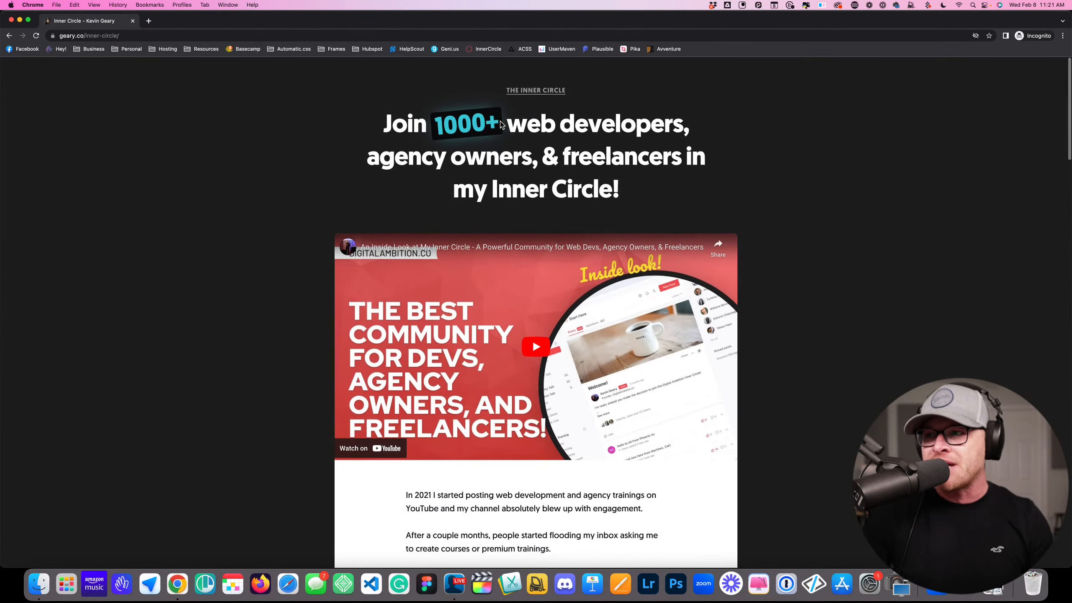
scroll(498, 126, up, 20)
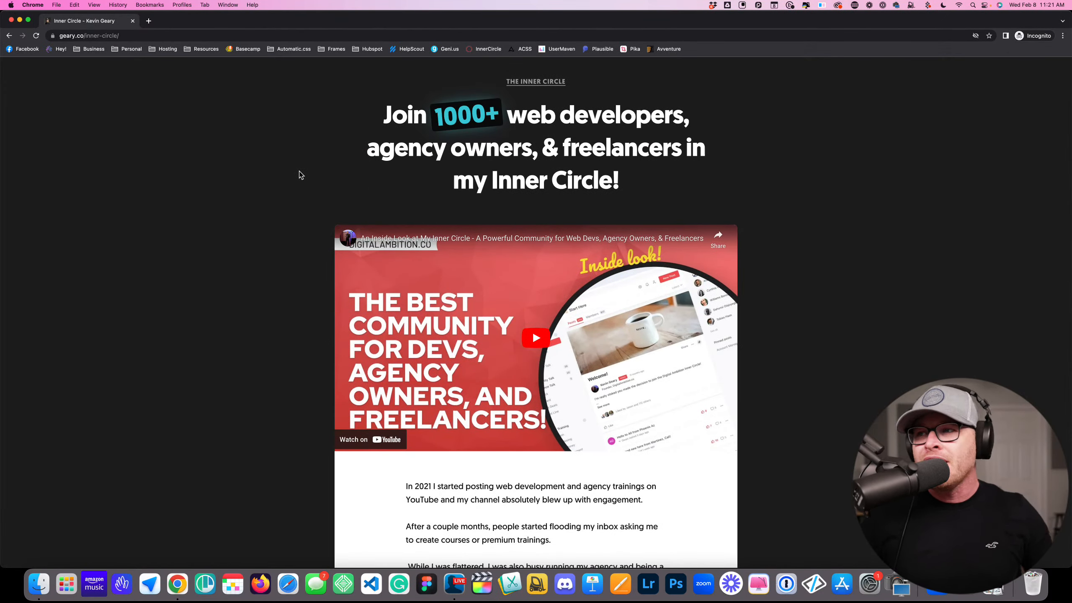
scroll(275, 119, down, 20)
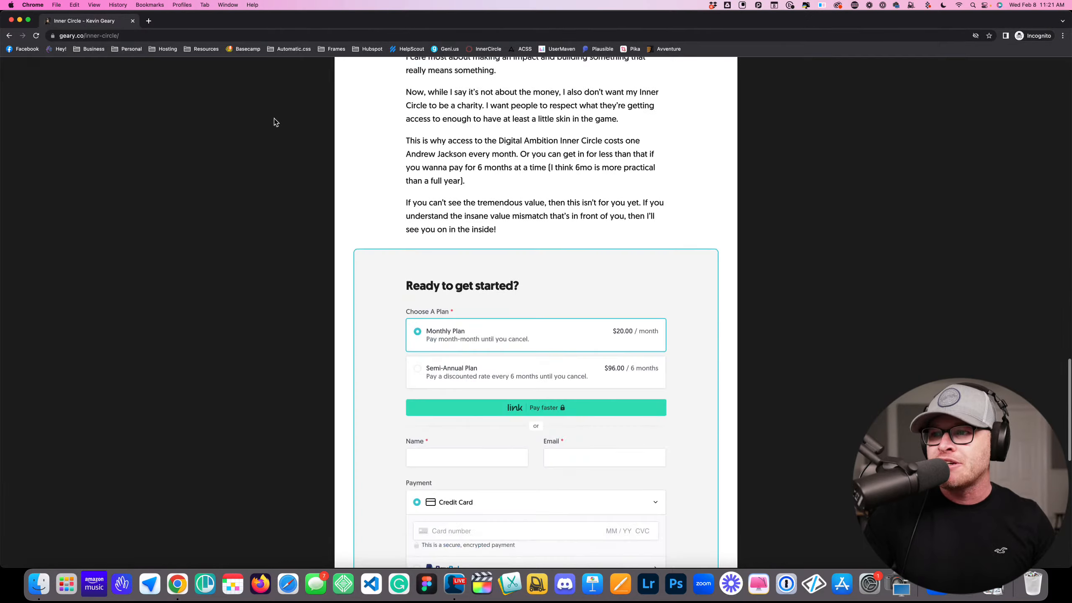
scroll(275, 119, up, 20)
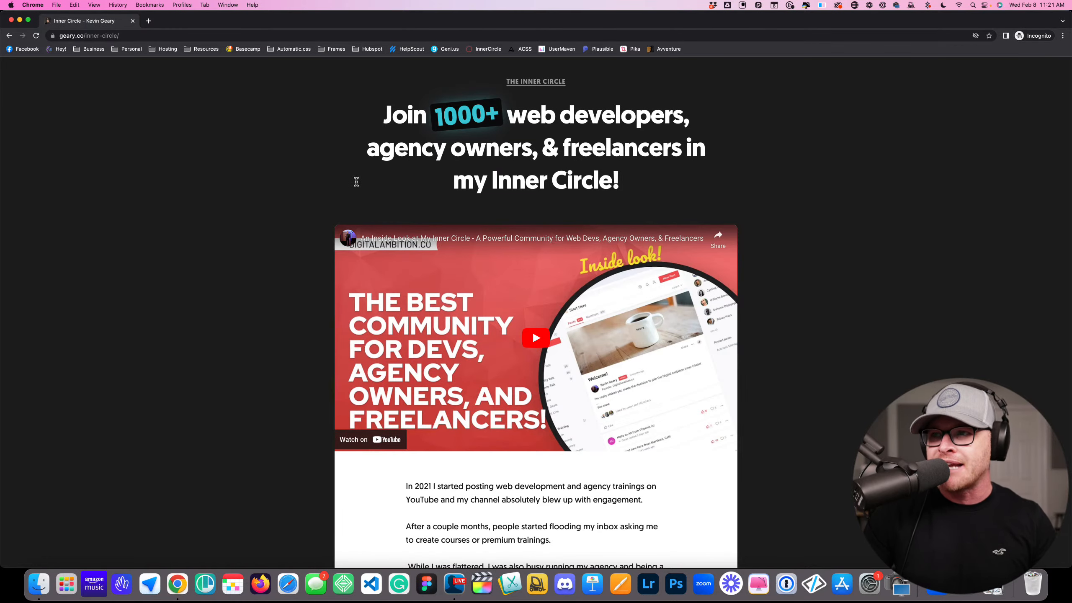
Review the Inner Circle sales letter, the checkout form and the FAQ down to the page footer
scroll(567, 165, down, 15)
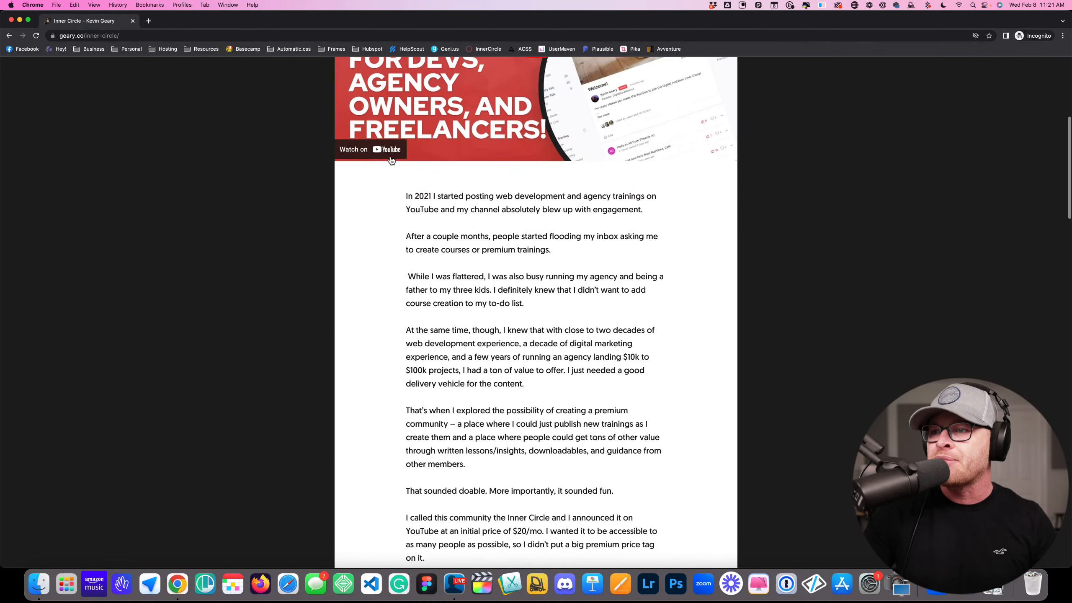
scroll(567, 165, down, 20)
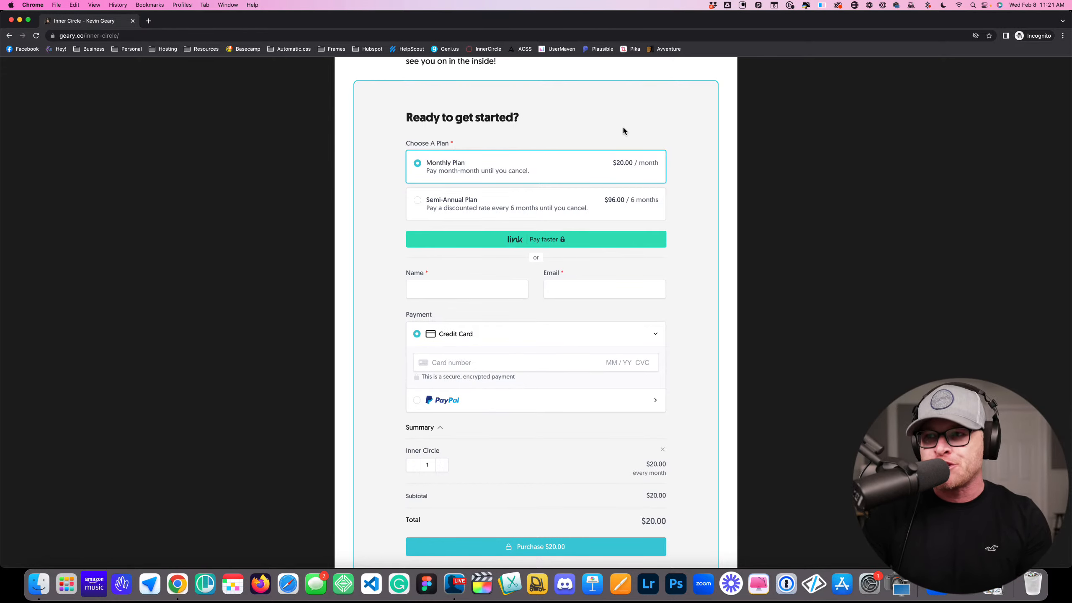
scroll(526, 151, down, 8)
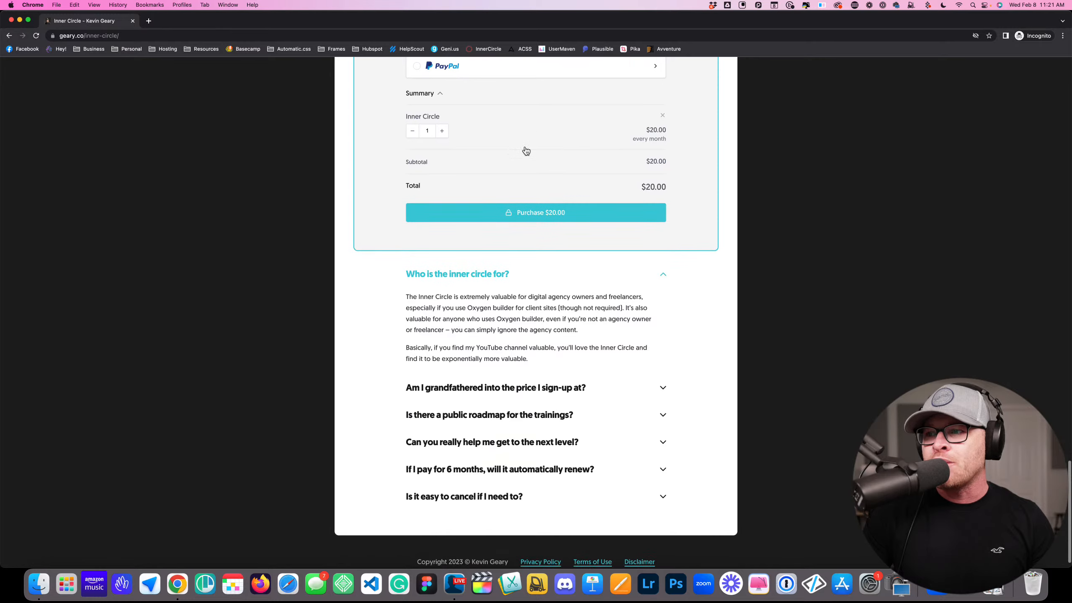
scroll(526, 151, down, 1)
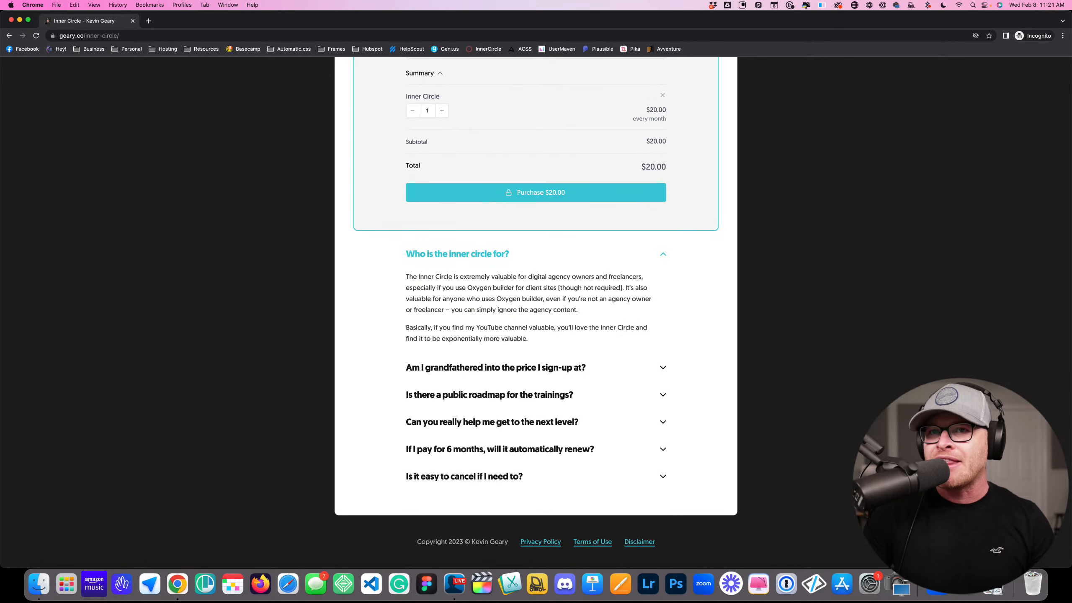
Return to the homepage, open the About page, and look over its portrait section with the surrounding personal facts
click(9, 36)
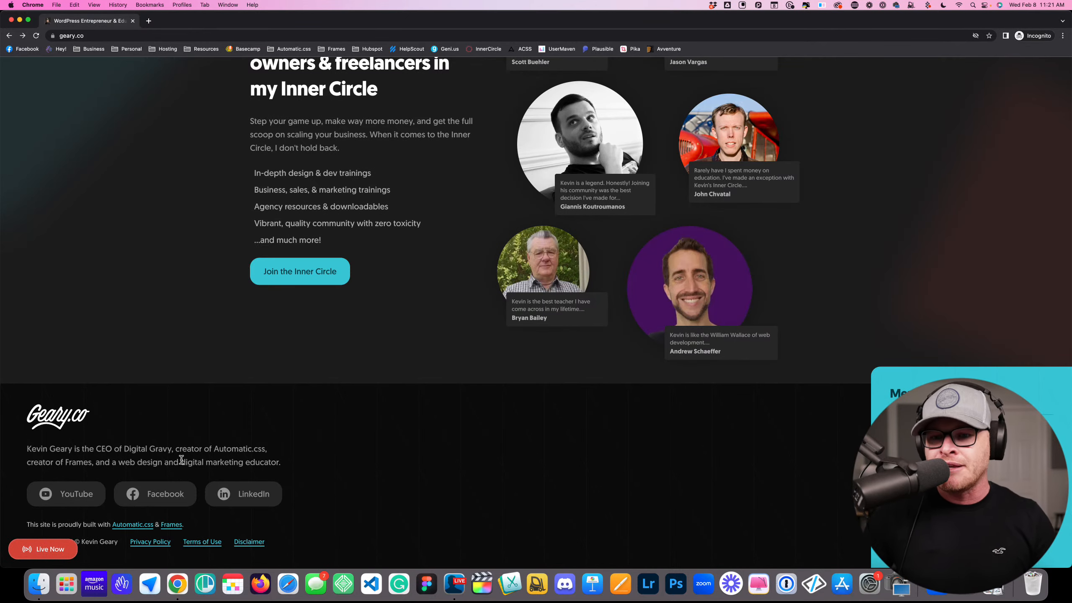
scroll(491, 476, up, 20)
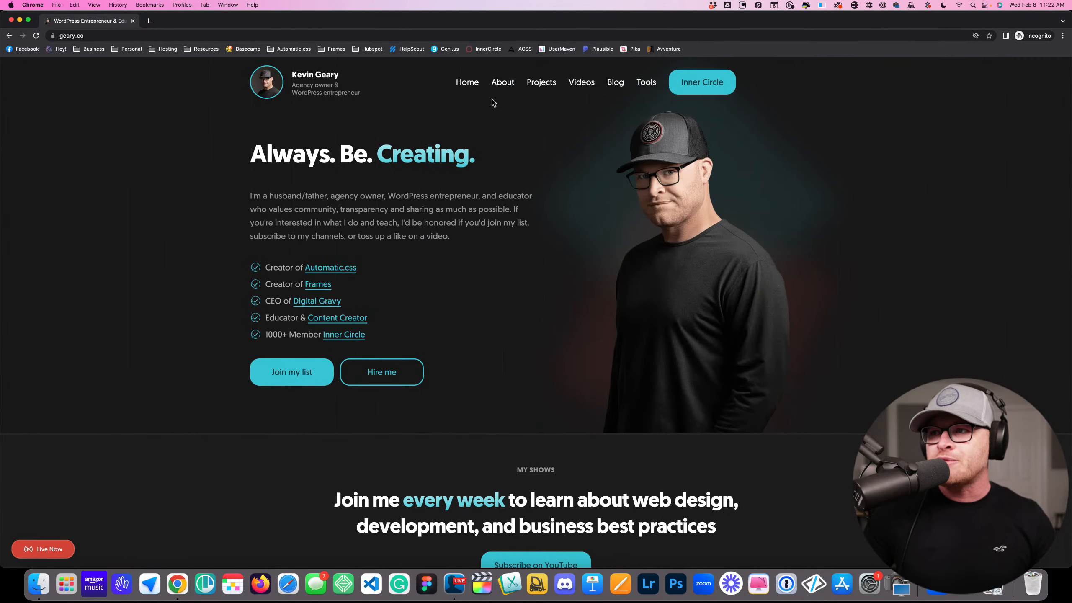
click(503, 83)
scroll(576, 294, down, 3)
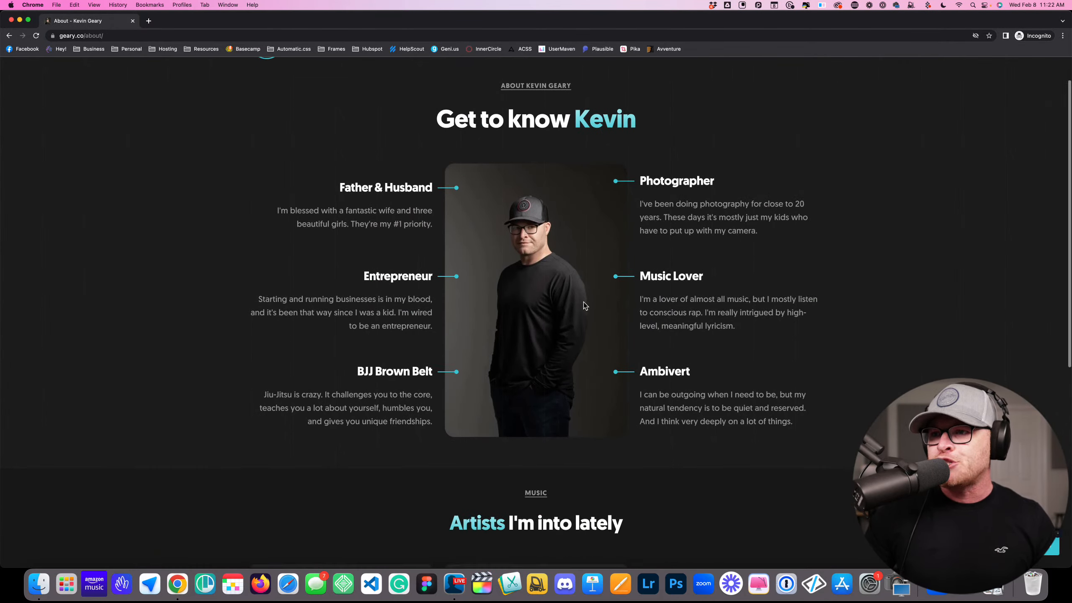
scroll(515, 211, up, 3)
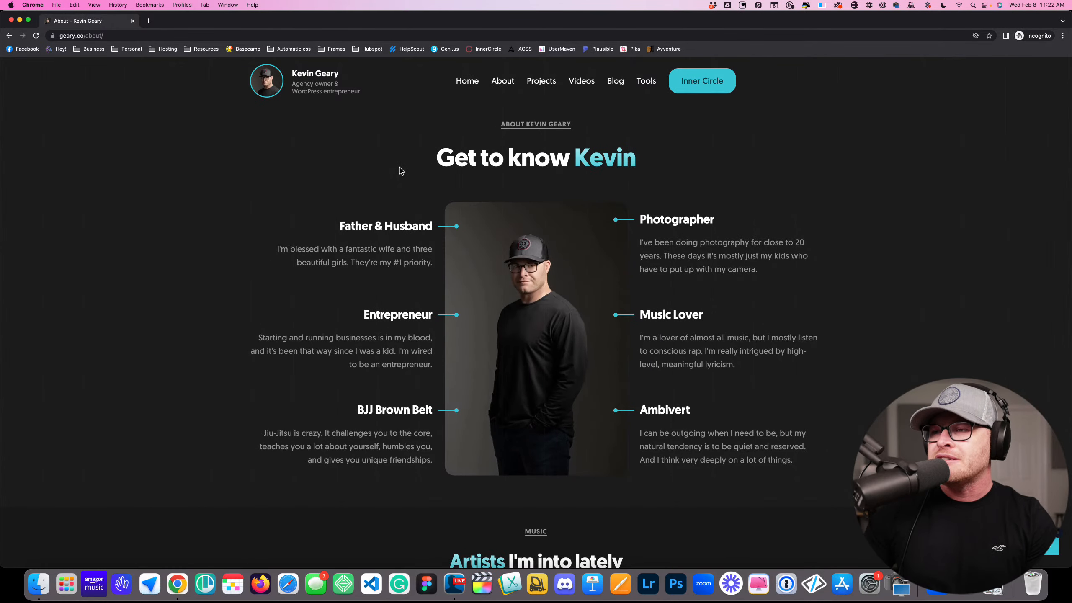
Look over the About page, comparing the portrait section and its personal facts with the Artists section
scroll(412, 172, down, 10)
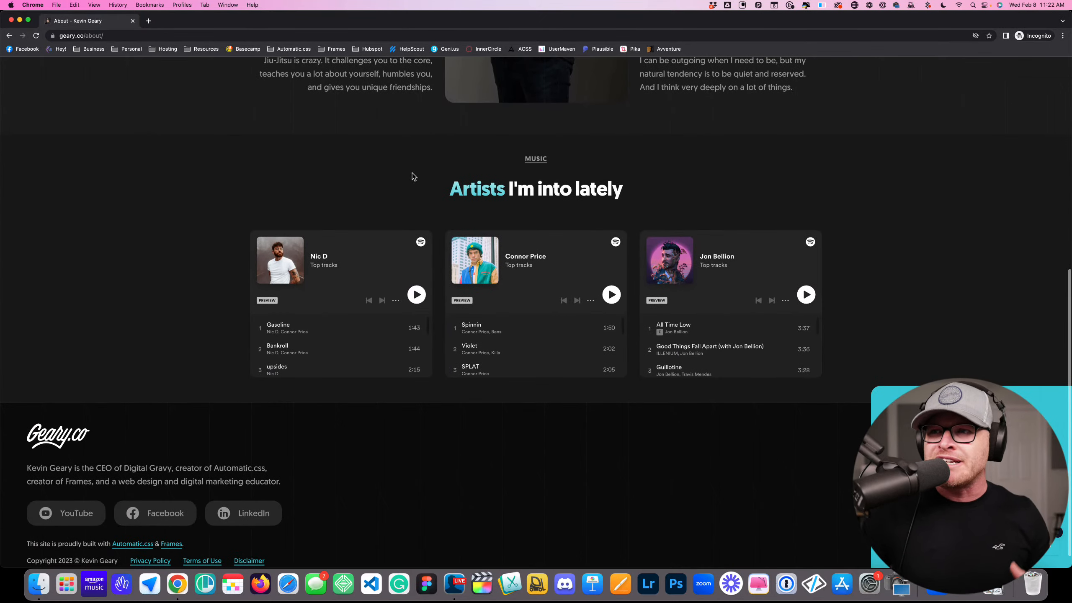
scroll(418, 175, up, 10)
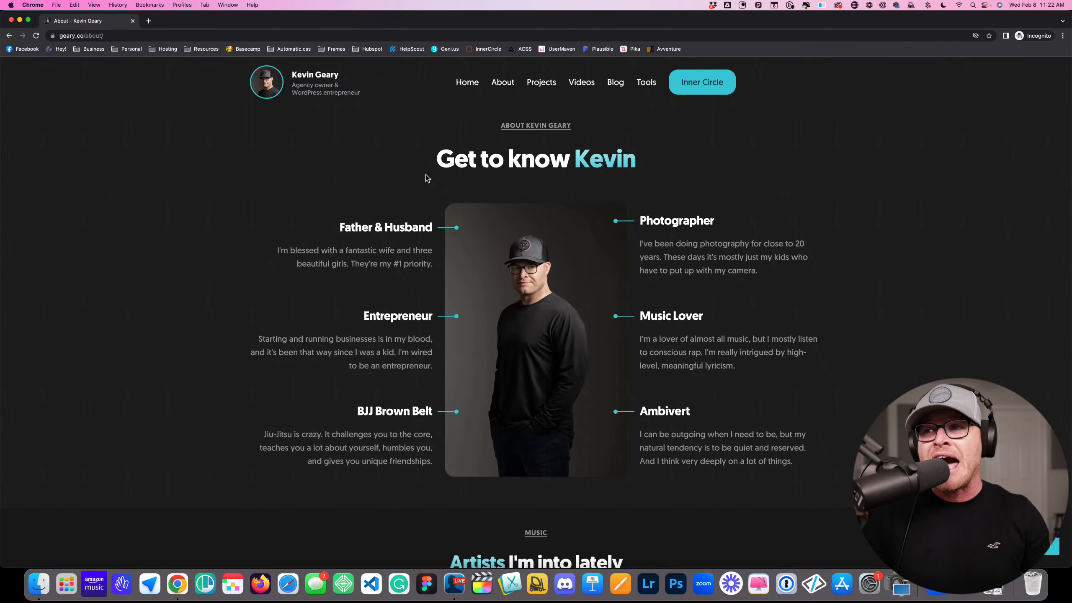
scroll(408, 208, down, 8)
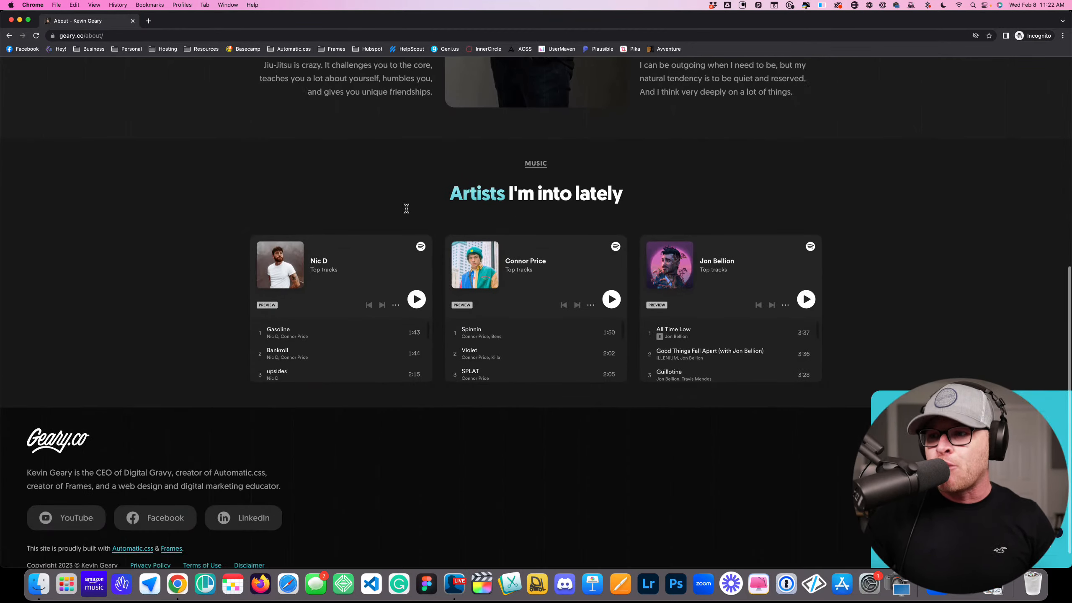
scroll(407, 209, up, 2)
scroll(407, 211, up, 7)
scroll(412, 212, down, 2)
scroll(413, 213, up, 2)
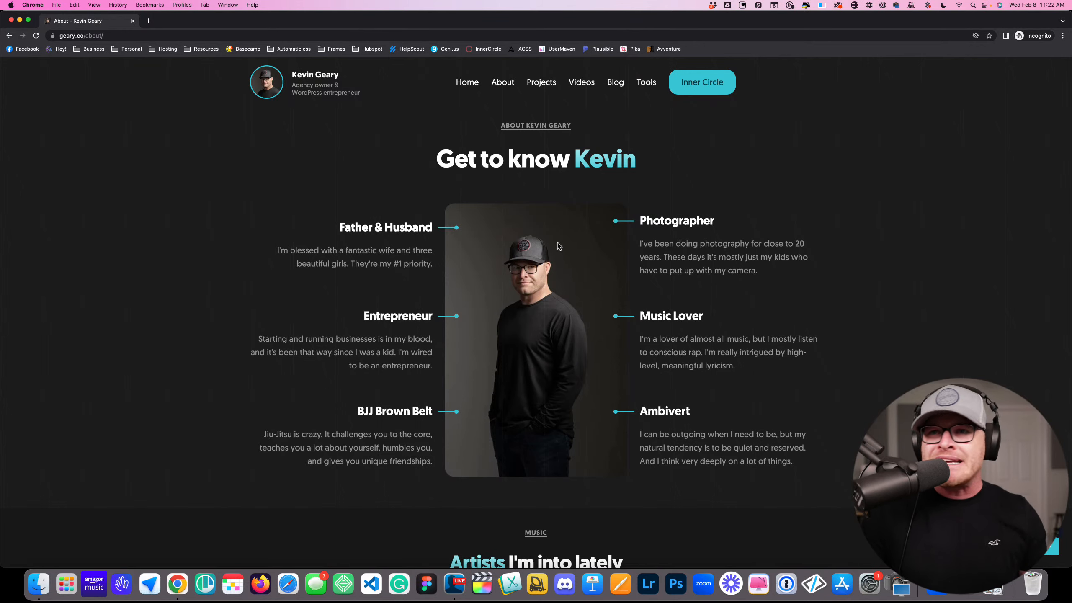
scroll(406, 260, down, 1)
scroll(405, 261, down, 3)
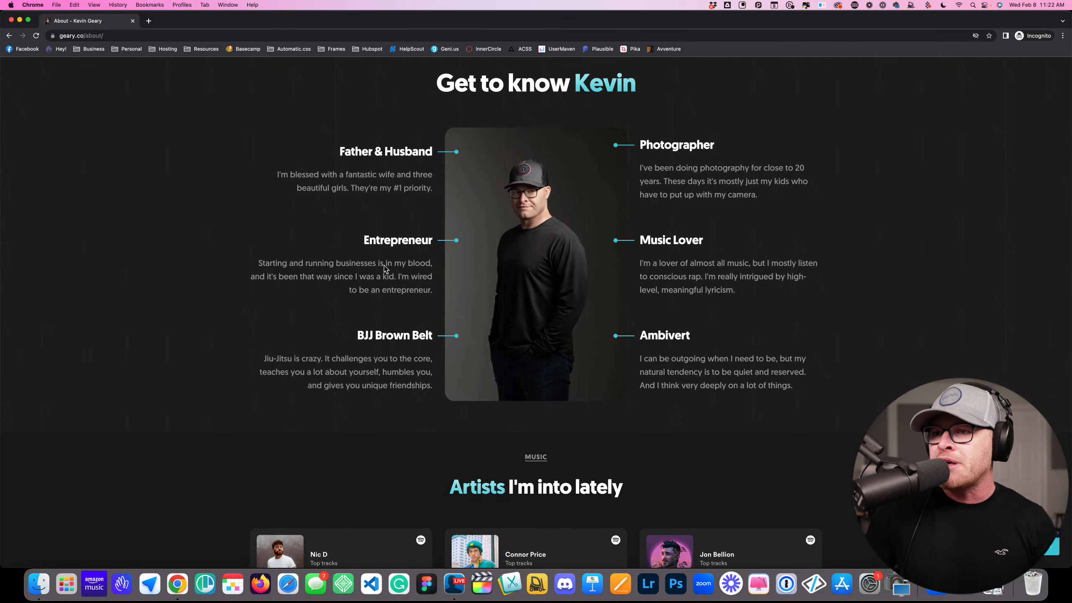
Examine the About page's music section with its three artist players and the footer, returning to the page heading
scroll(637, 321, down, 10)
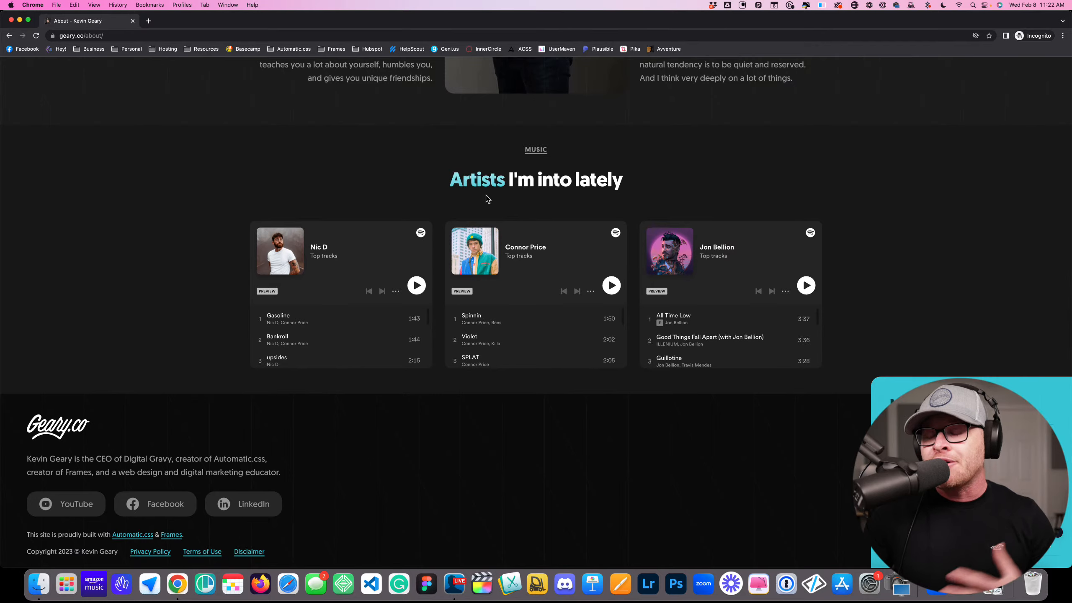
scroll(486, 195, up, 4)
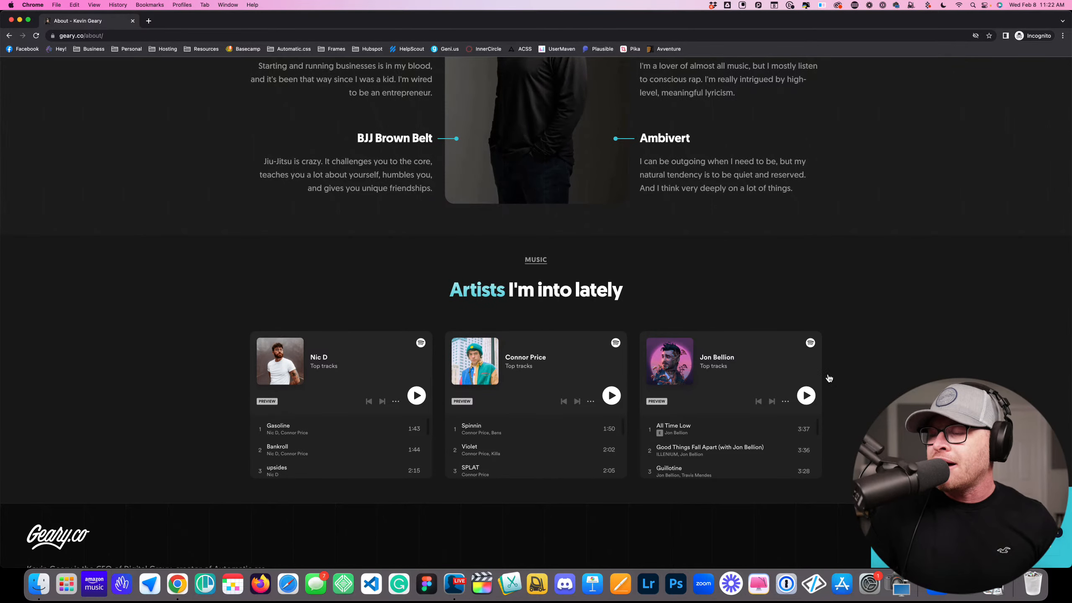
scroll(844, 364, down, 2)
scroll(865, 330, up, 1)
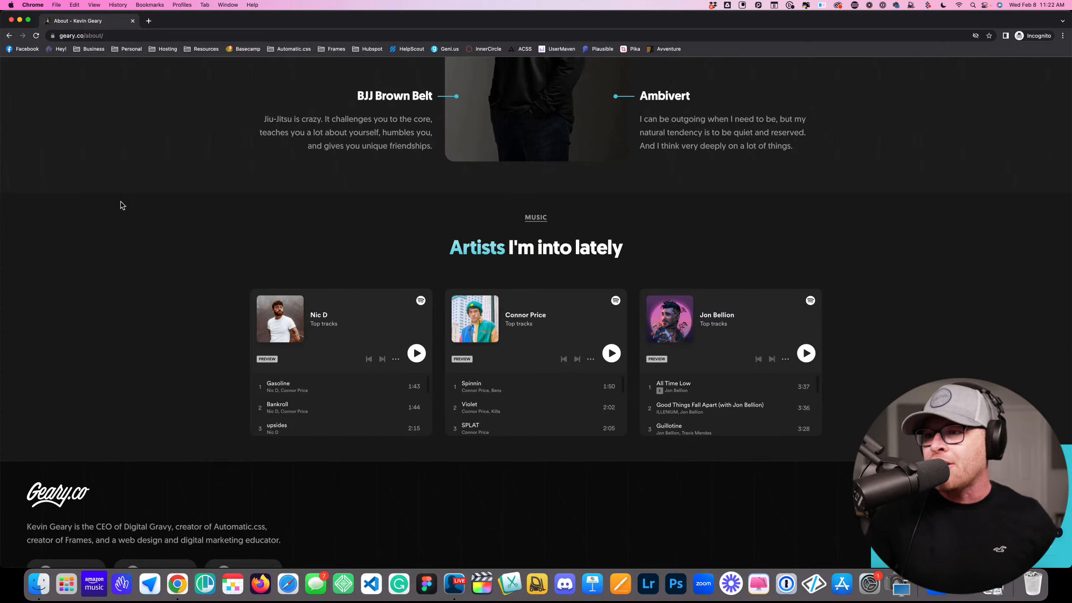
scroll(155, 343, down, 2)
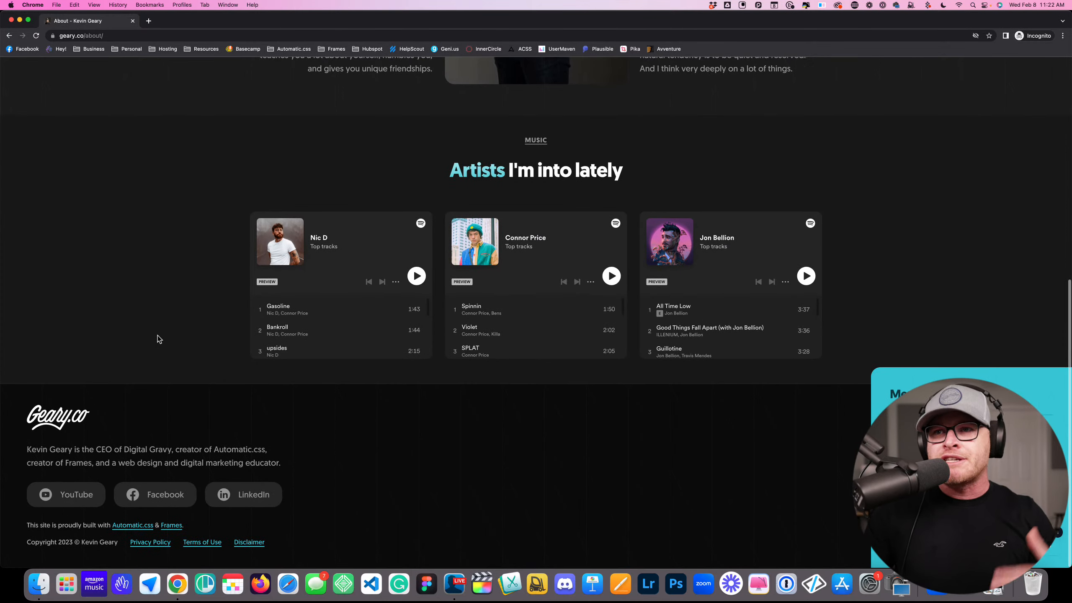
scroll(168, 328, up, 10)
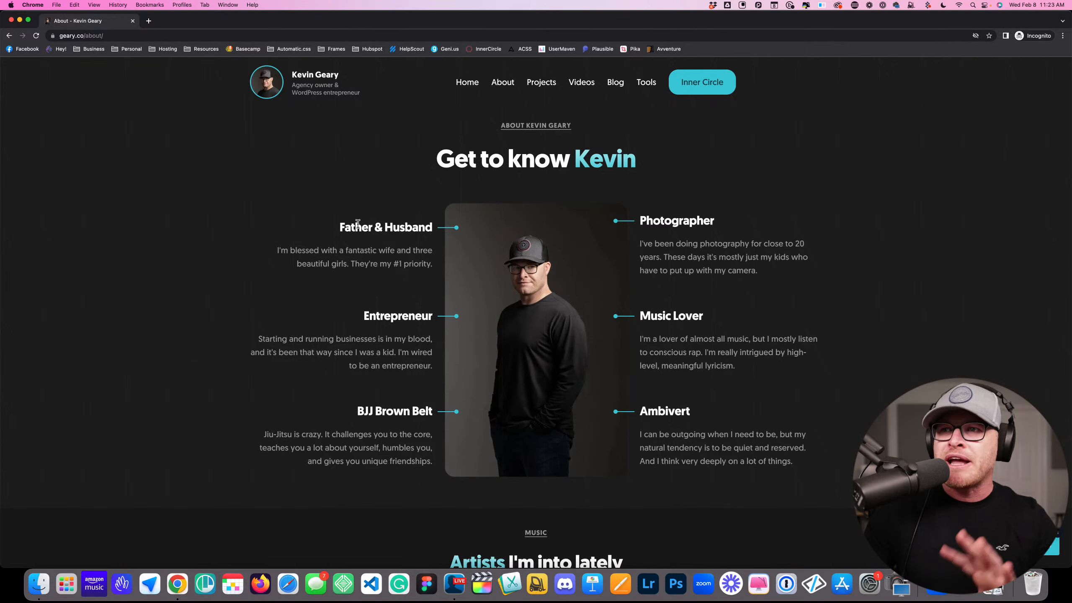
scroll(355, 281, down, 10)
scroll(355, 282, up, 10)
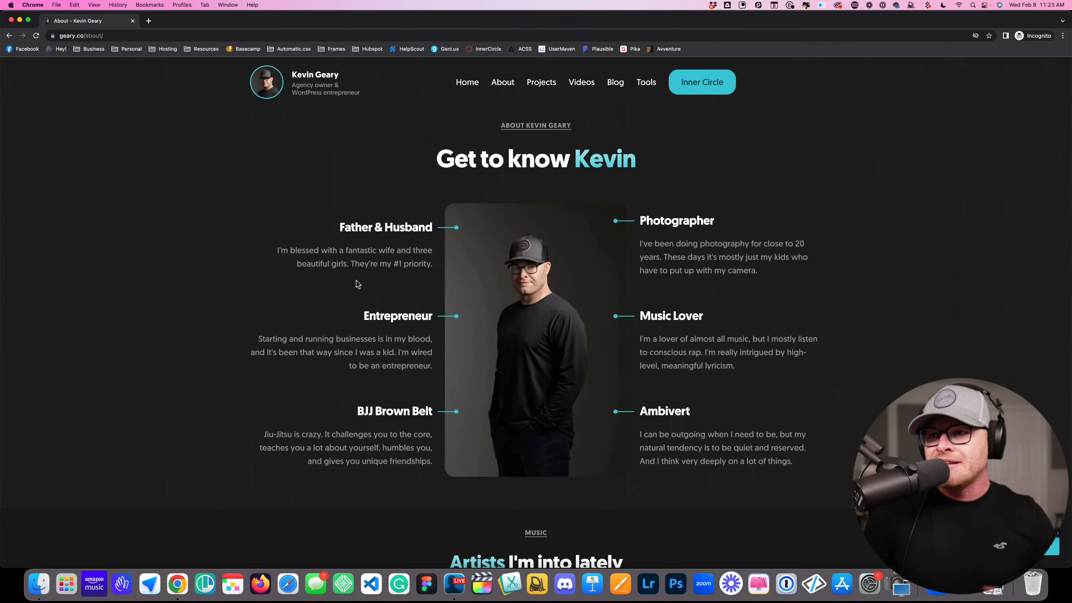
click(218, 186)
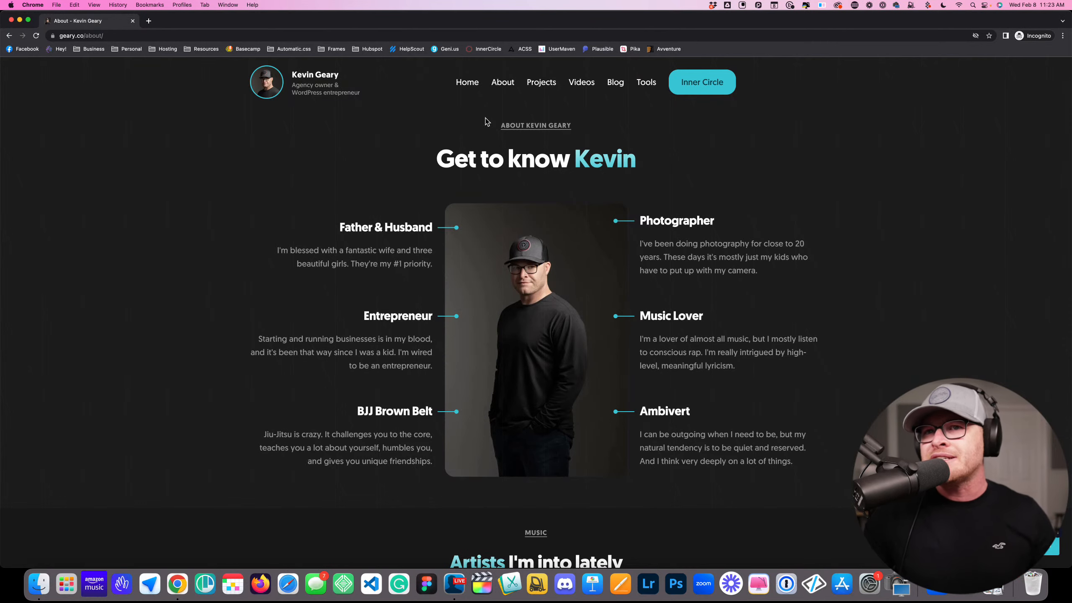
Open the Projects page and skim its project cards down to the footer, returning to the page heading
click(541, 86)
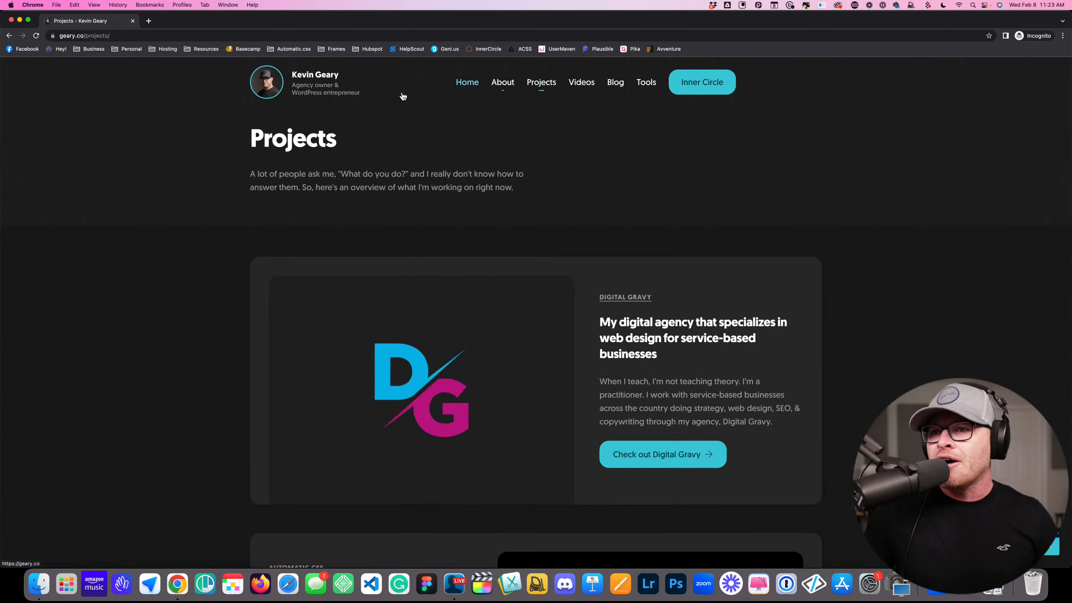
scroll(278, 207, down, 15)
scroll(278, 209, down, 5)
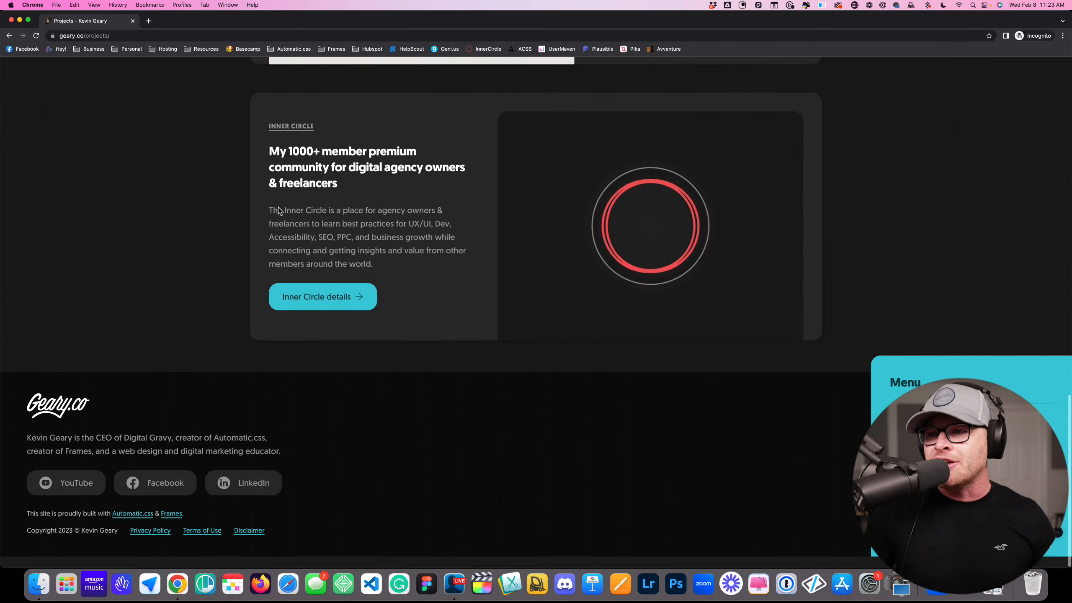
scroll(271, 198, up, 20)
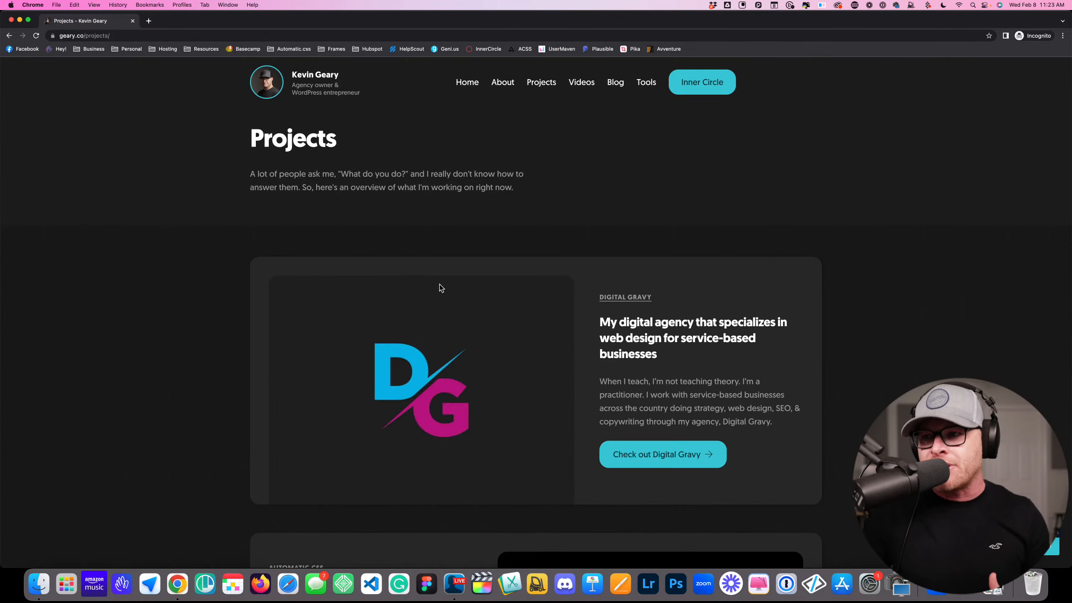
scroll(439, 285, down, 8)
scroll(488, 150, up, 8)
Revisit the homepage sections and compare them with the project cards on the Projects page
click(464, 84)
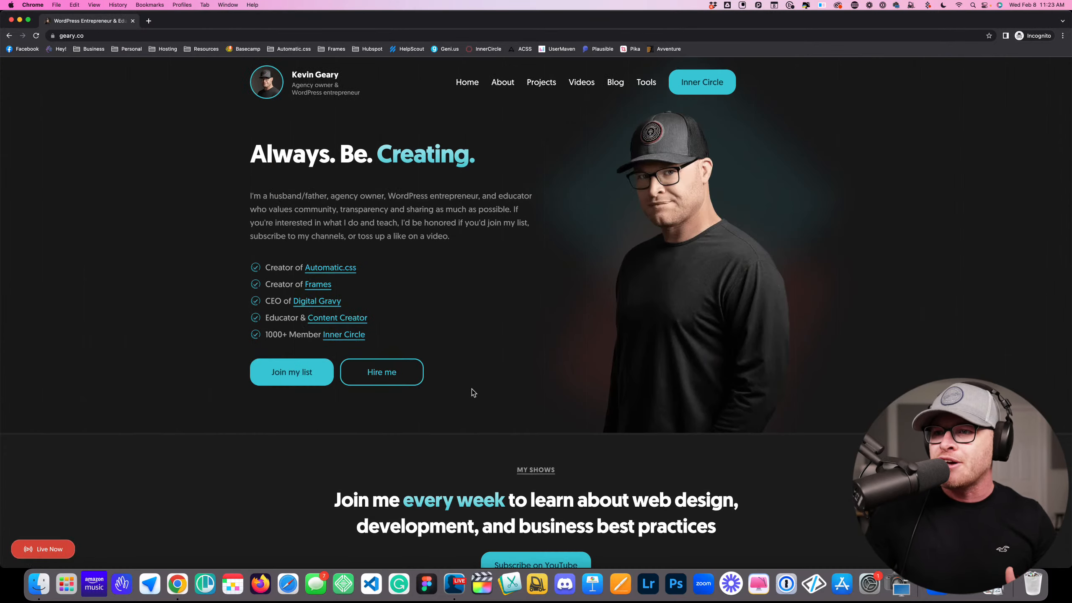
scroll(472, 391, down, 15)
scroll(459, 307, up, 15)
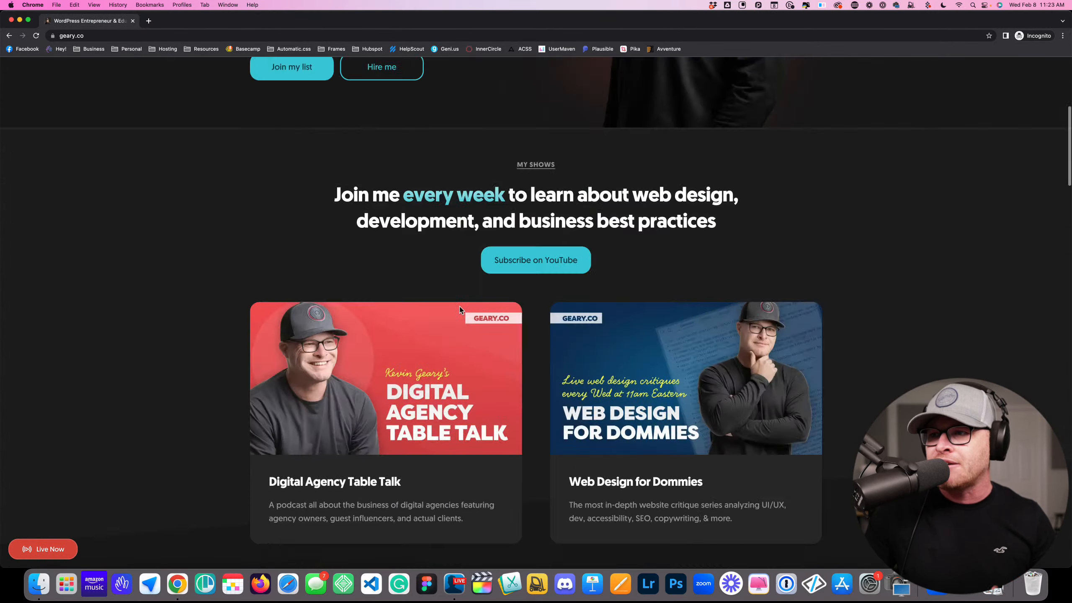
click(541, 83)
scroll(417, 323, down, 15)
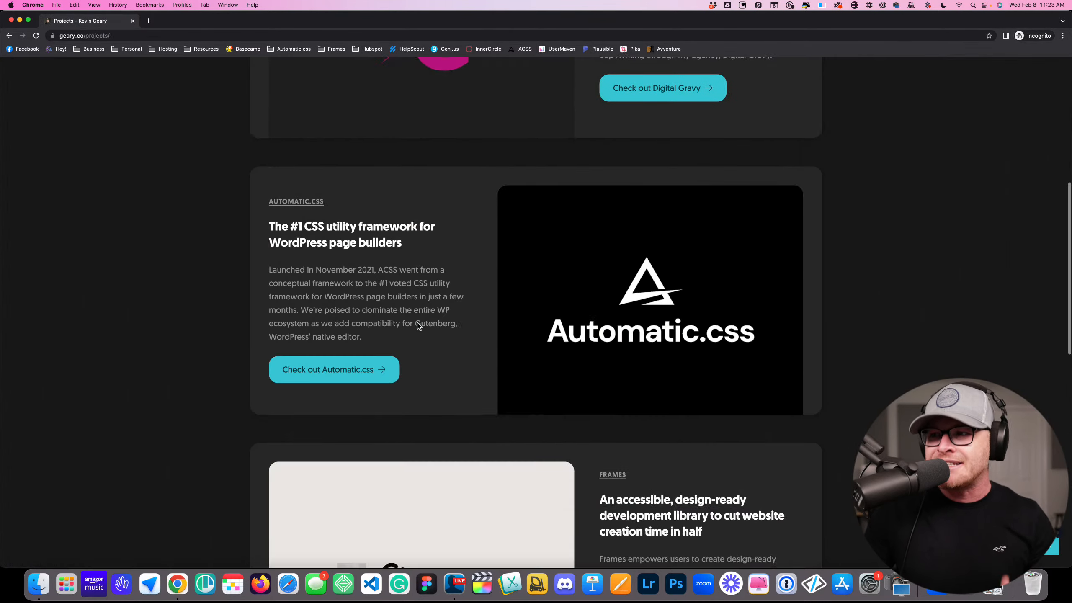
scroll(414, 324, up, 10)
scroll(415, 324, up, 6)
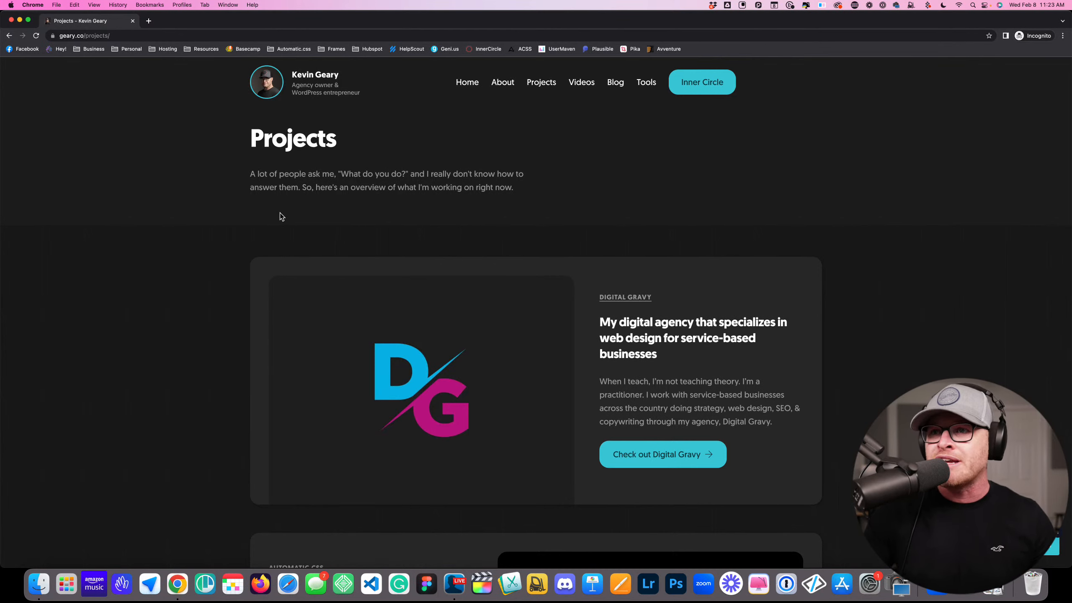
Open the Videos page, and skim the getframes.io homepage down to its footer in a separate tab, closing that tab again
click(581, 84)
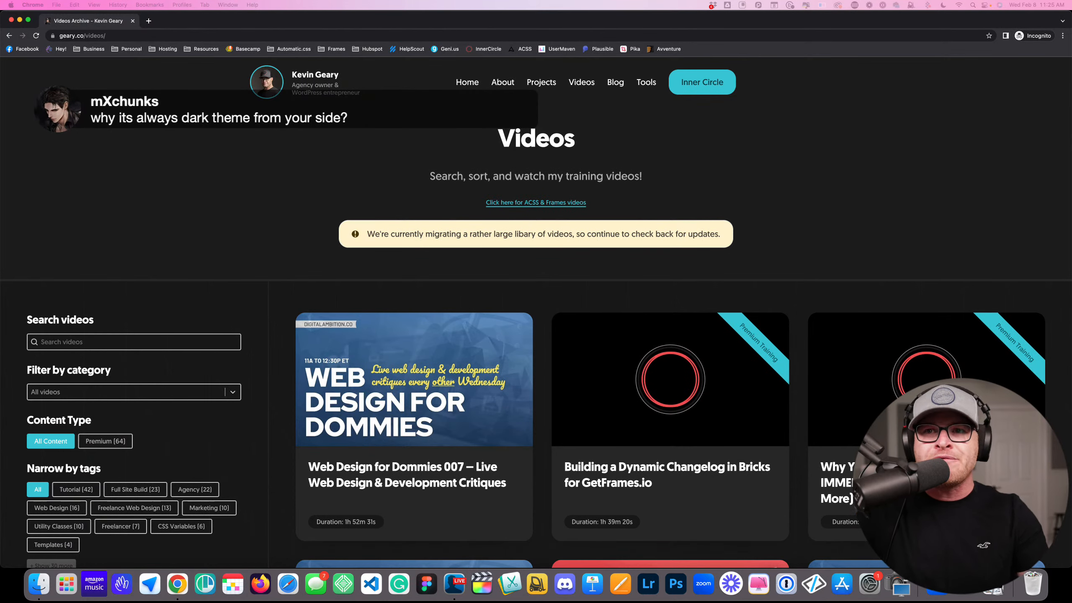
key(super+t)
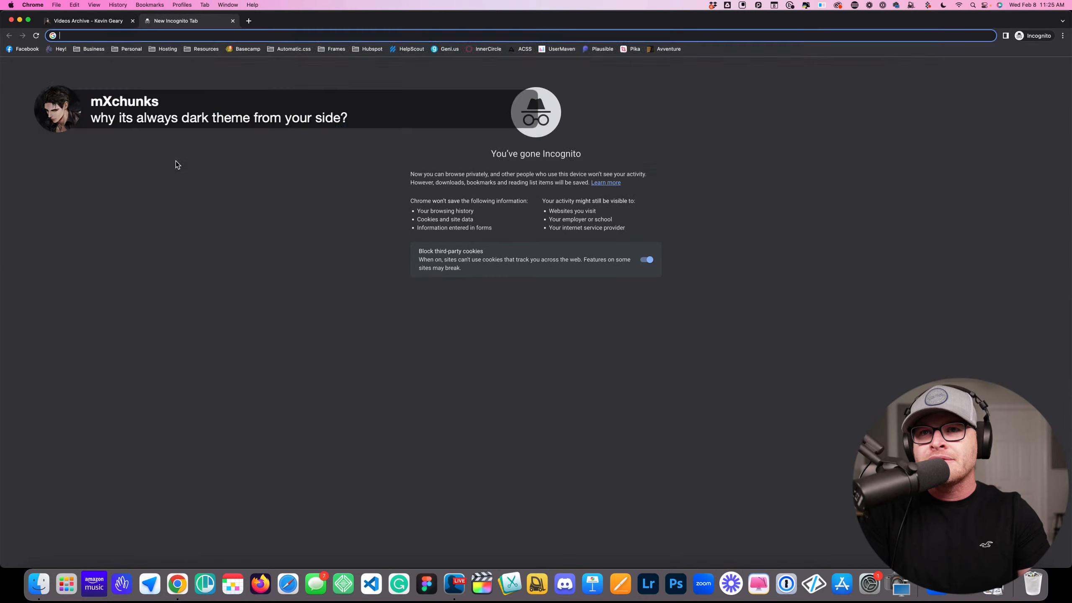
text(getframes.io)
key(Return)
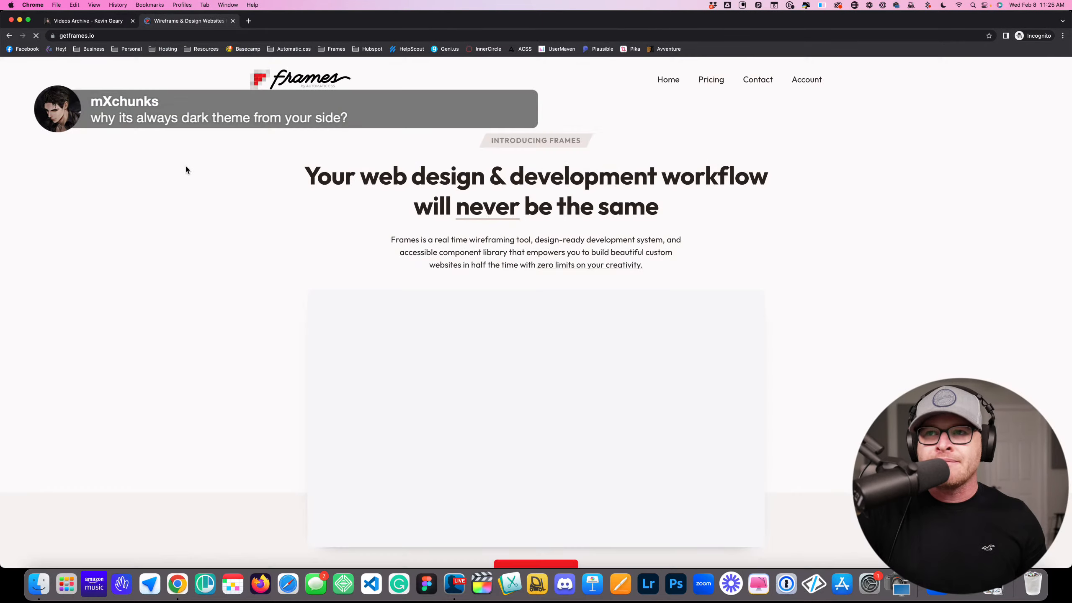
scroll(186, 168, down, 20)
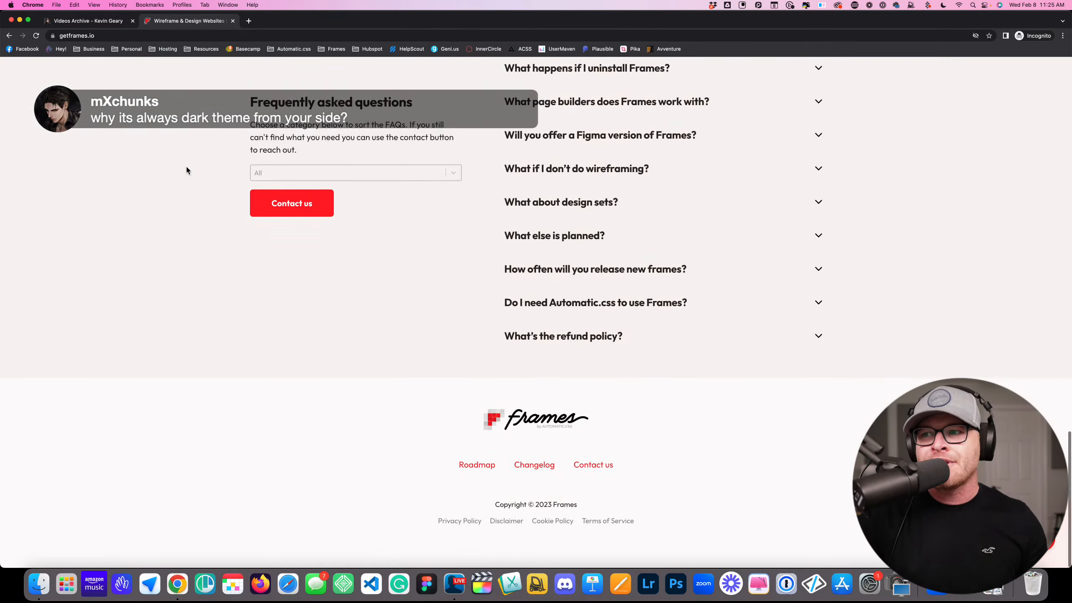
key(super+Up)
key(super+w)
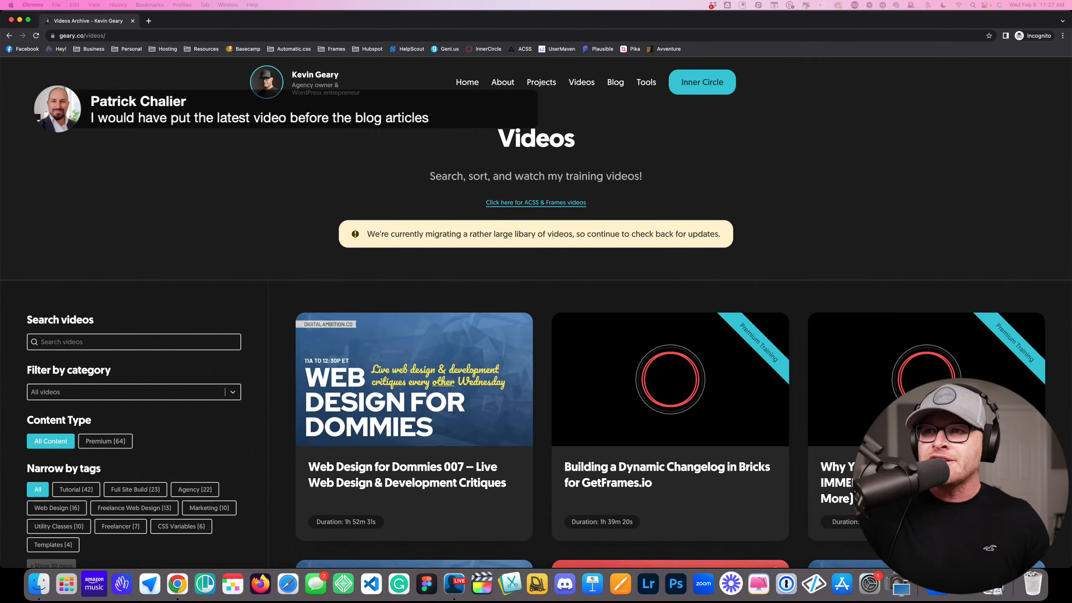
Return to the homepage and review the section order from the My Shows cards through Projects & Products to the latest video
click(295, 88)
scroll(481, 241, down, 10)
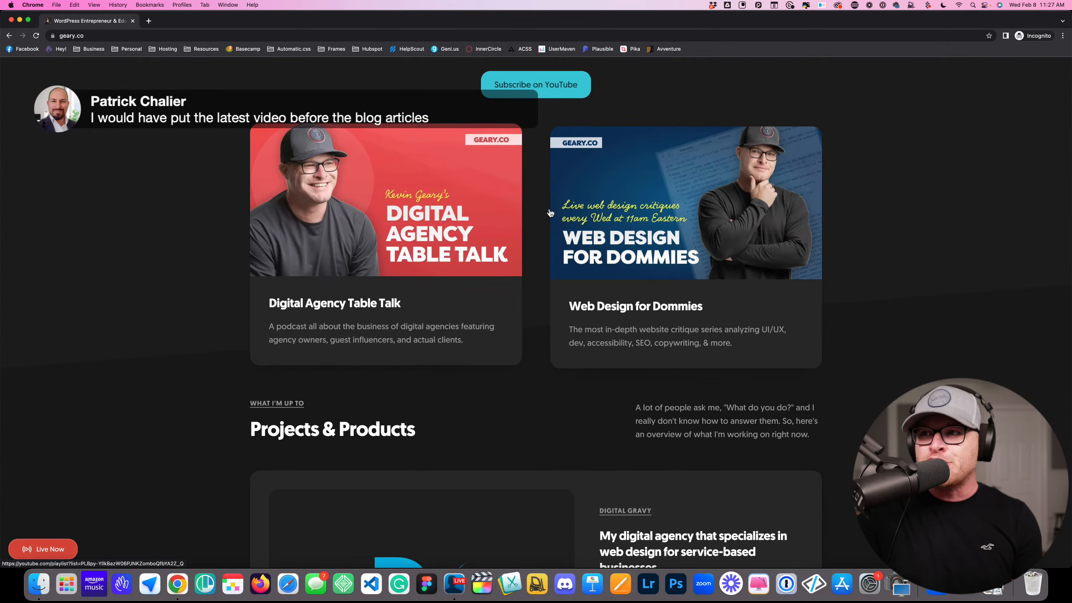
scroll(626, 228, up, 3)
scroll(601, 217, down, 3)
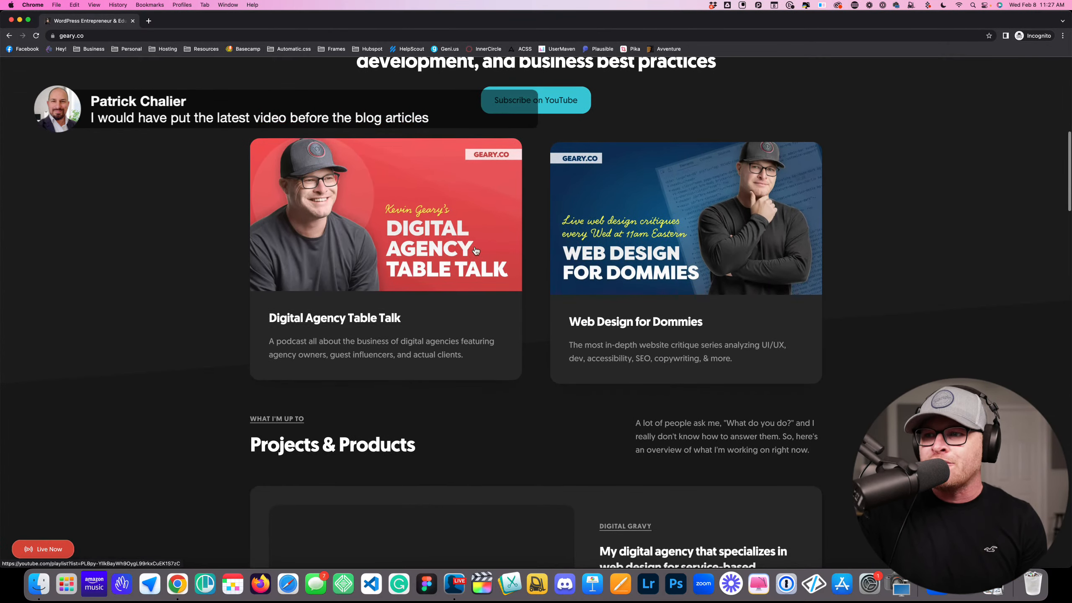
scroll(581, 235, down, 20)
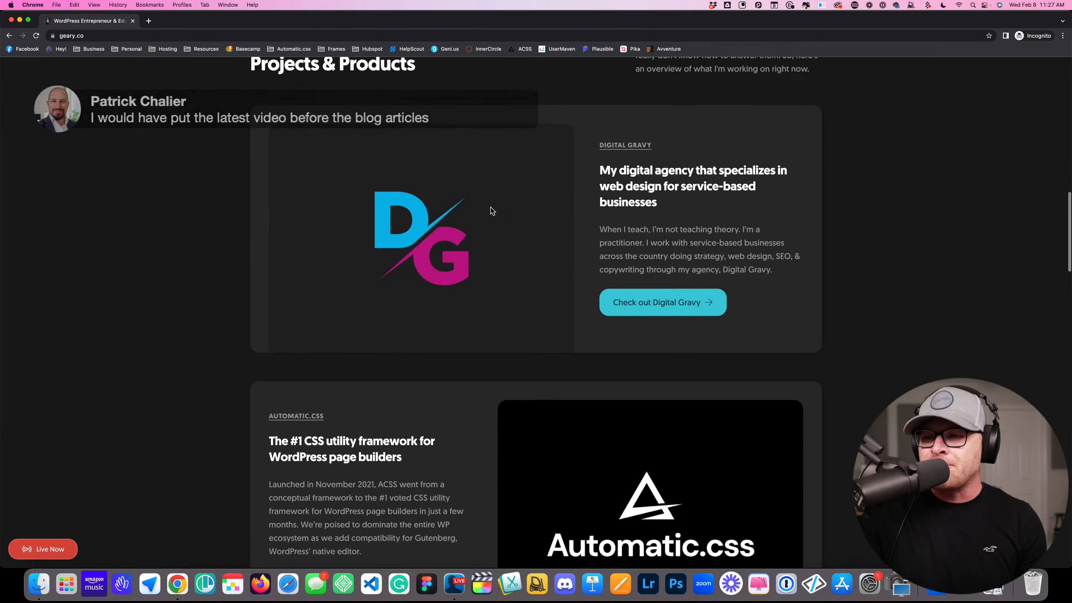
scroll(491, 207, down, 10)
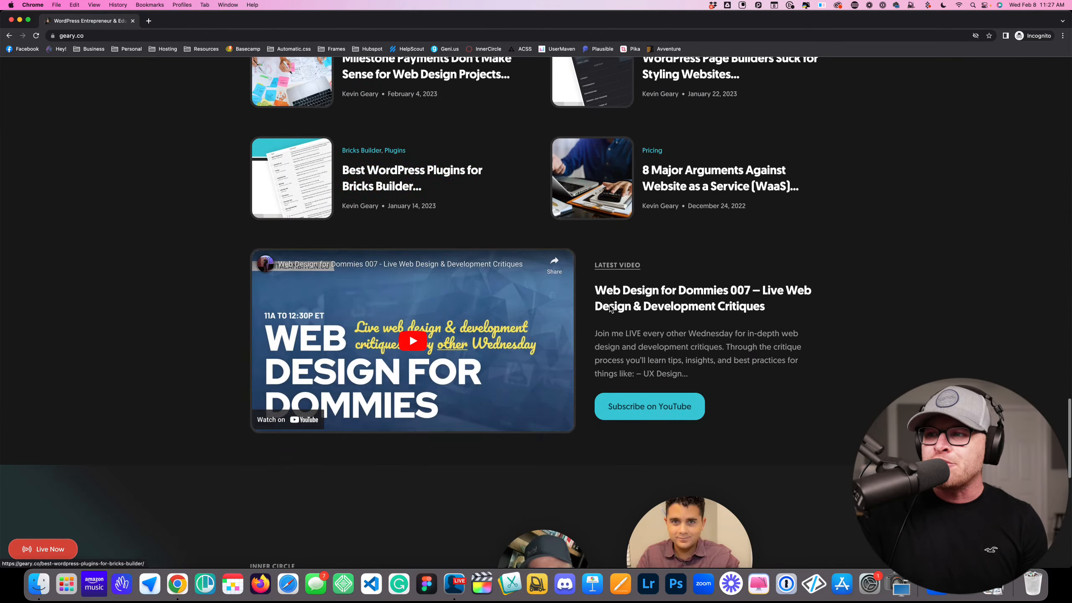
Examine how the Latest articles & insights section leads into the Latest Video block and the Inner Circle section
scroll(617, 289, up, 9)
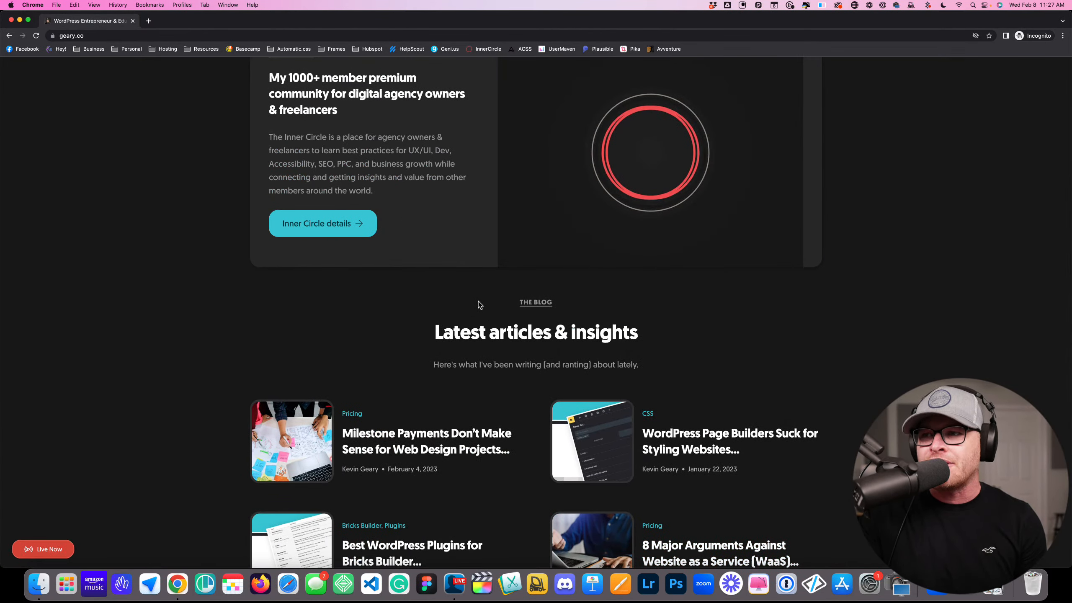
scroll(479, 301, down, 4)
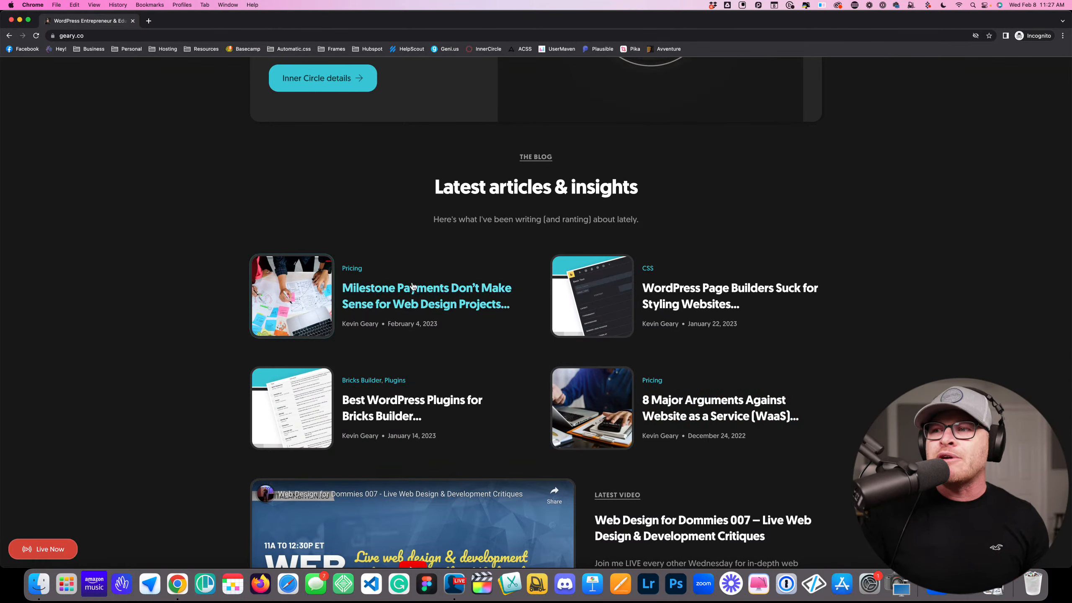
scroll(523, 337, down, 5)
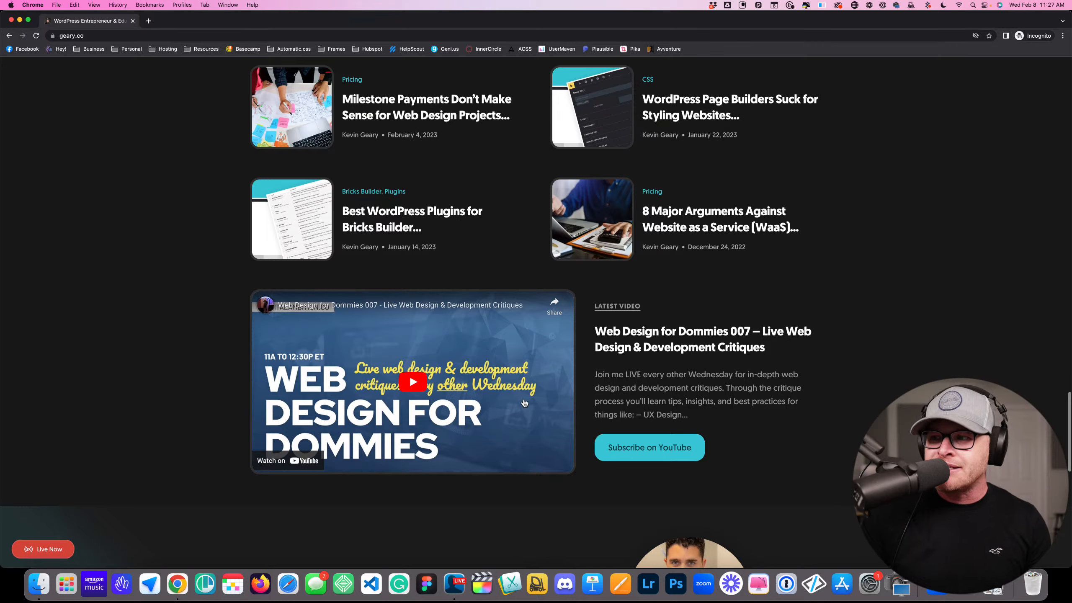
scroll(521, 401, down, 4)
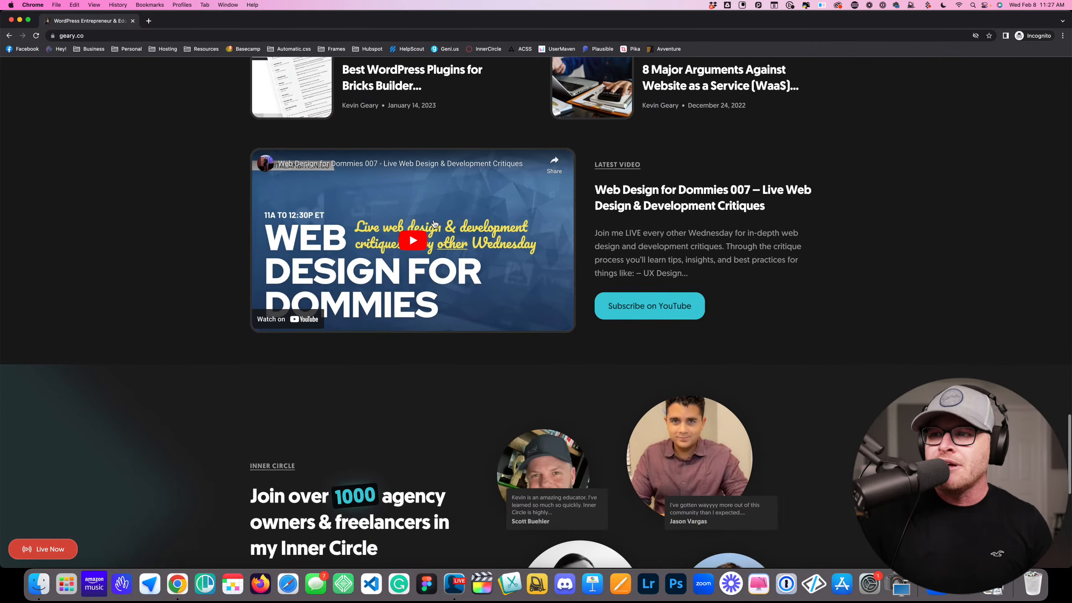
Go back up to the My Shows cards and compare their position with the Latest Video block below the blog articles
scroll(409, 308, up, 2)
scroll(547, 306, up, 15)
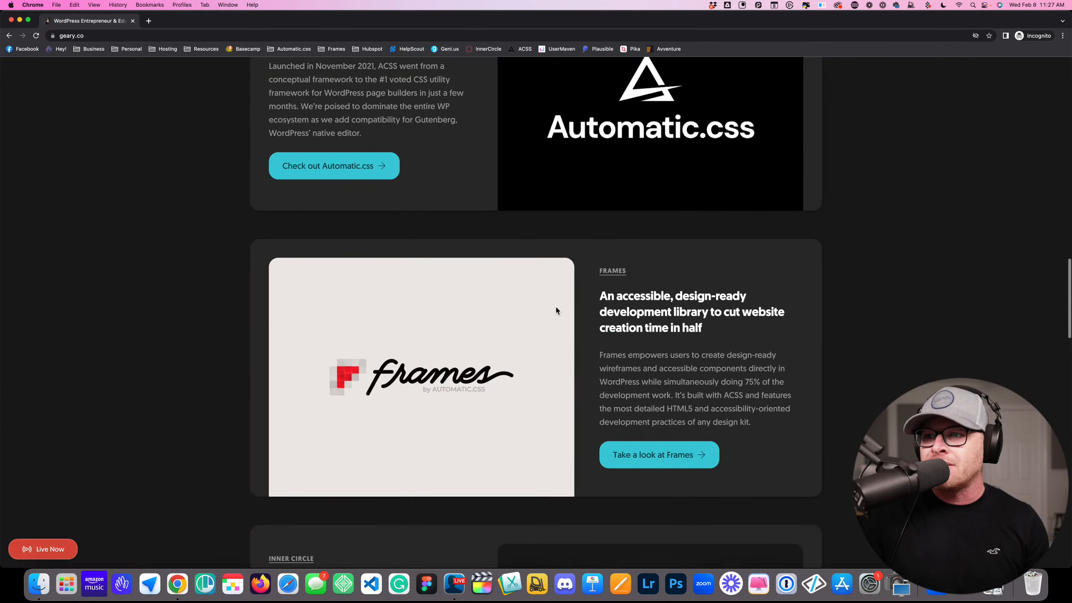
scroll(484, 194, up, 12)
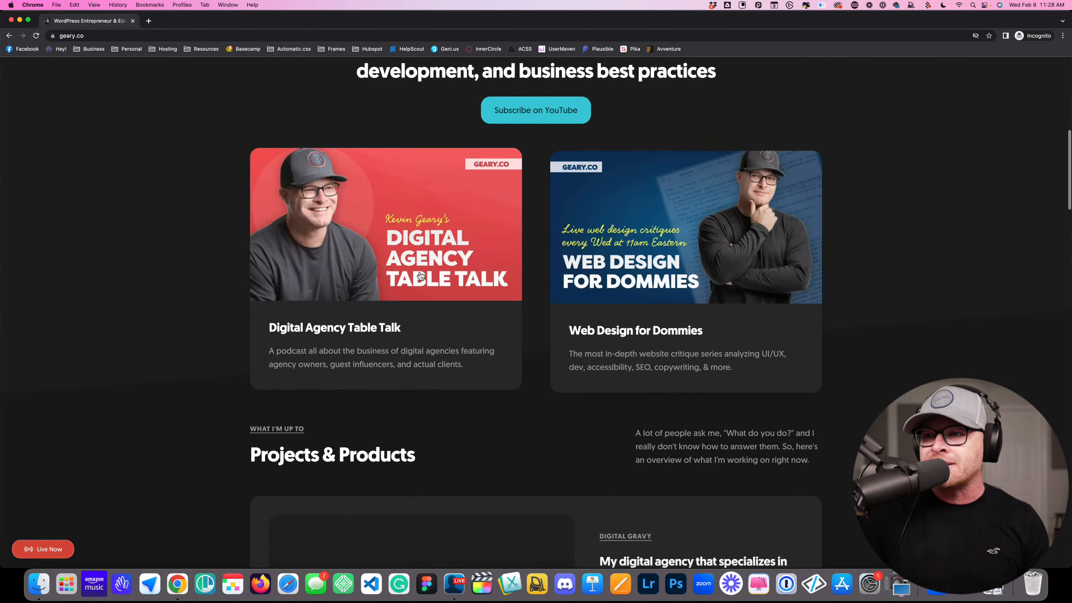
scroll(507, 306, down, 13)
scroll(509, 307, down, 15)
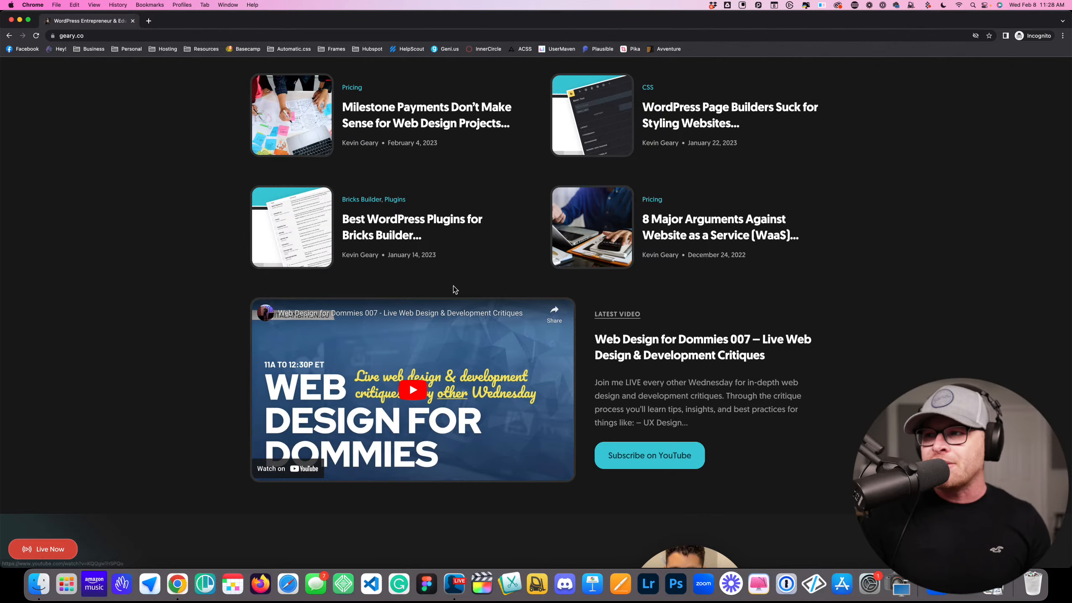
Review the Latest Video block beneath the blog articles, continuing down to the Inner Circle section
scroll(549, 291, up, 1)
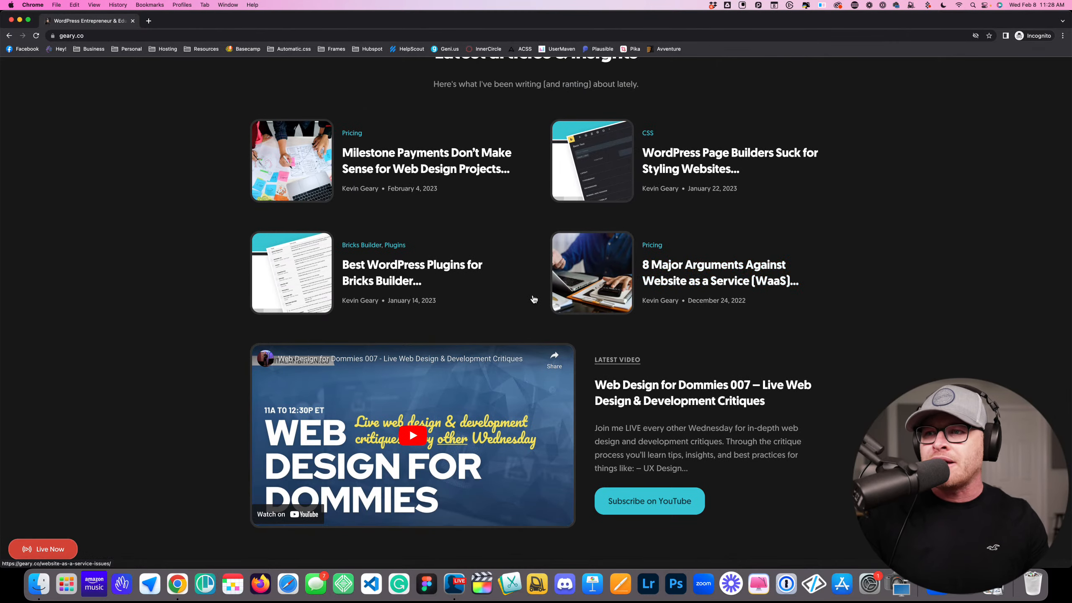
scroll(528, 294, down, 2)
scroll(516, 292, down, 6)
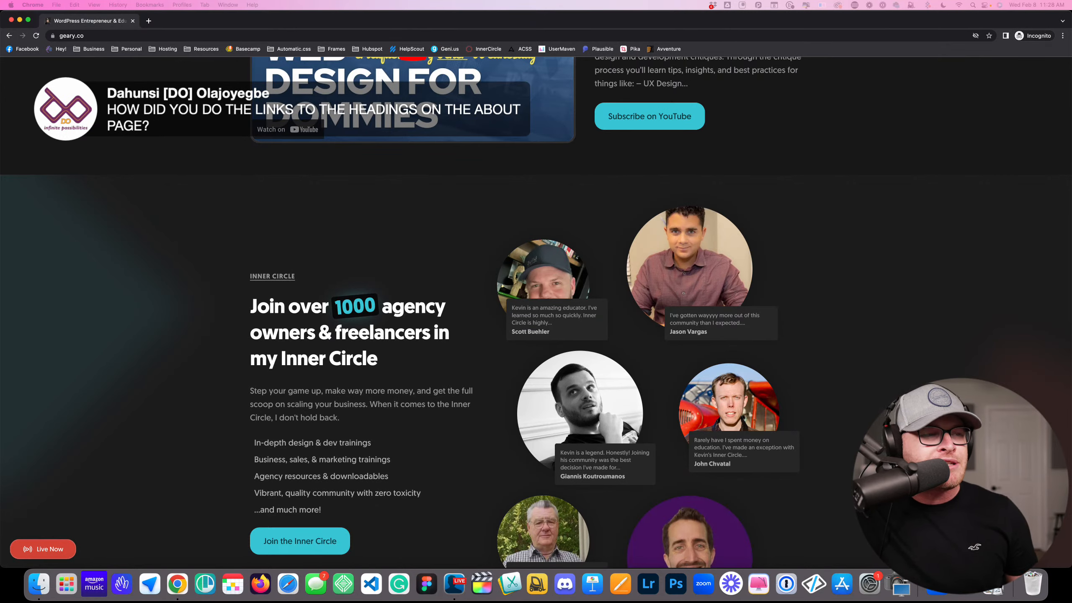
Open the About page and examine the headings linked to the portrait, such as Father & Husband and Photographer
scroll(295, 239, up, 20)
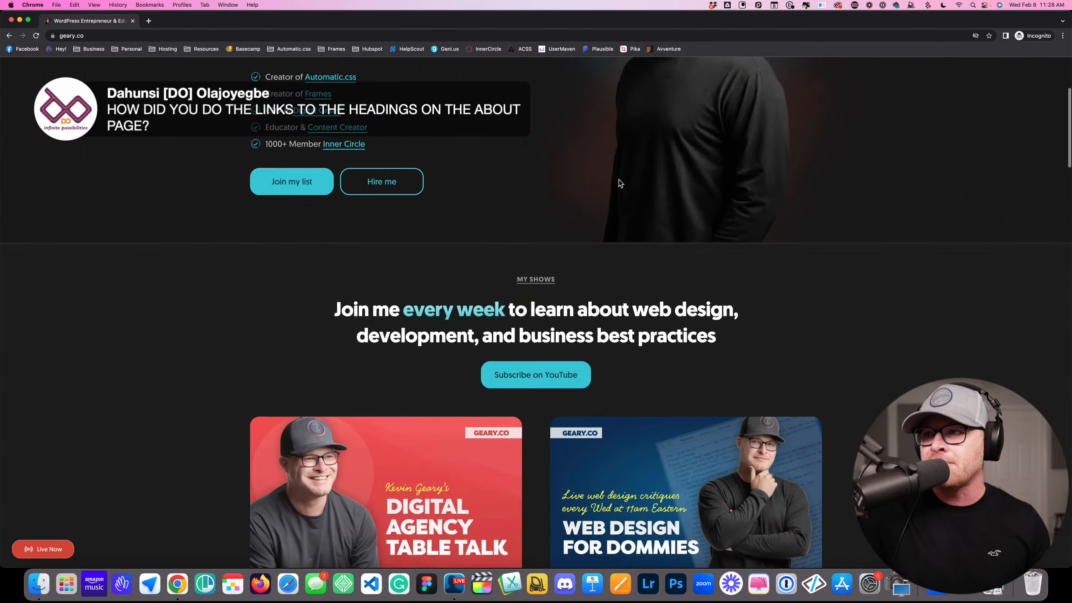
scroll(620, 183, up, 5)
click(503, 82)
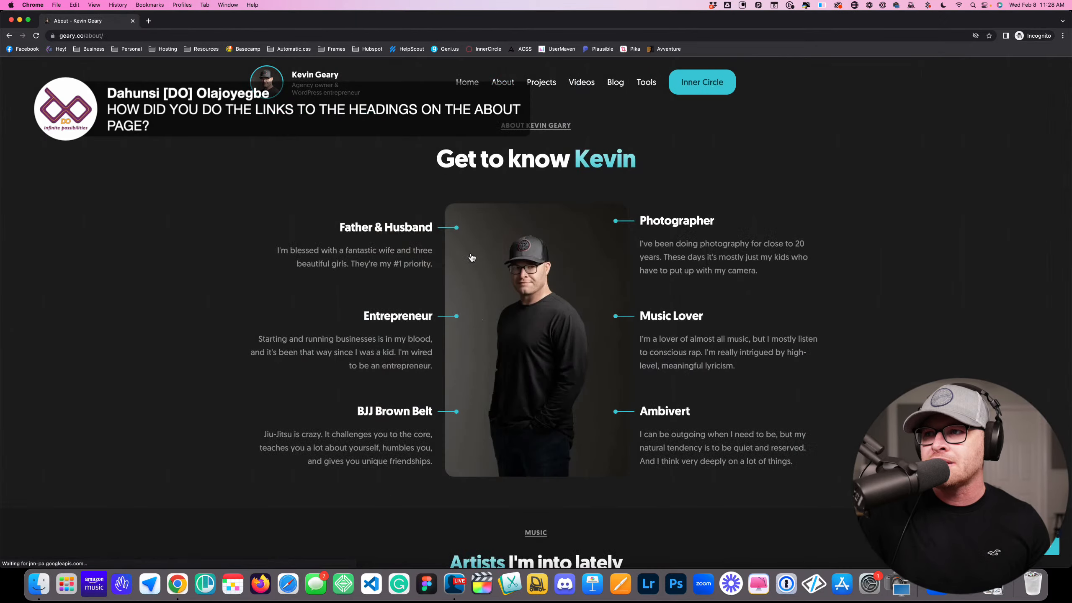
scroll(466, 334, down, 5)
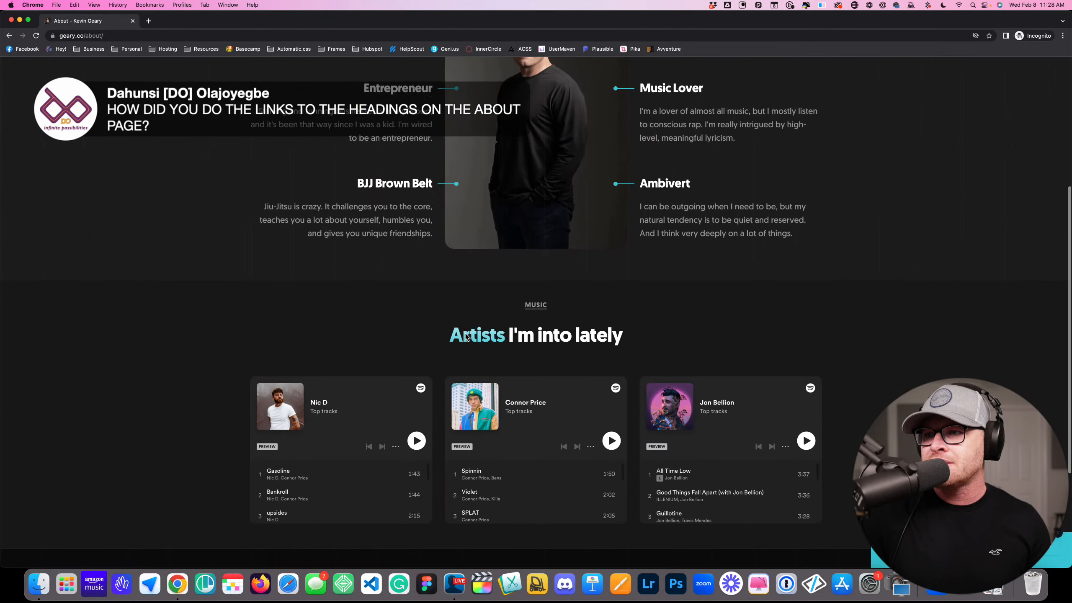
scroll(466, 334, up, 3)
scroll(465, 336, up, 1)
scroll(422, 169, up, 3)
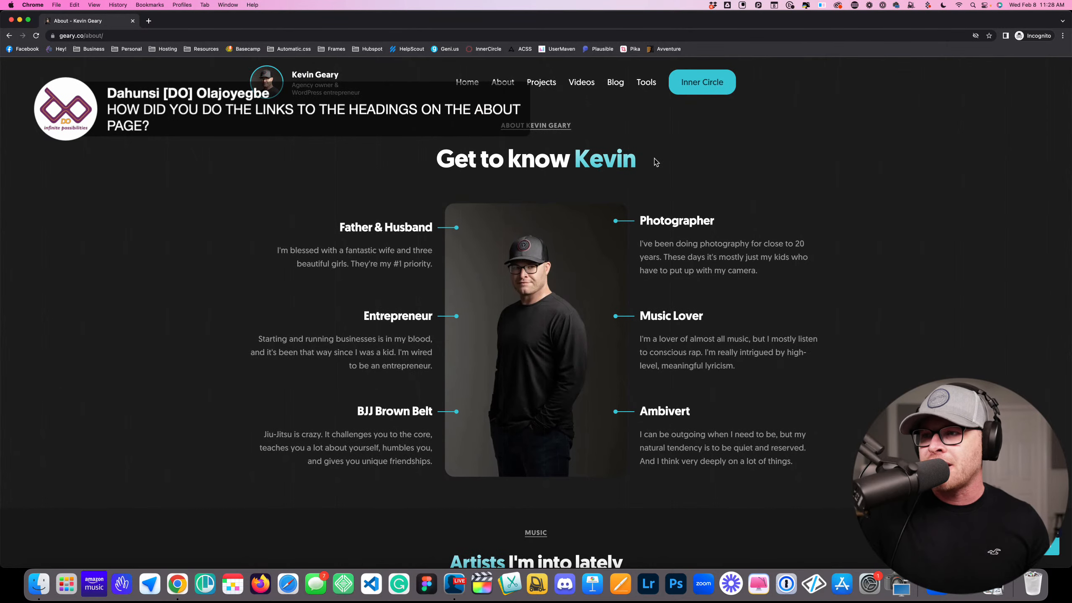
Examine the embedded Spotify players in the About page's Music section and how they follow the portrait block
scroll(655, 161, down, 10)
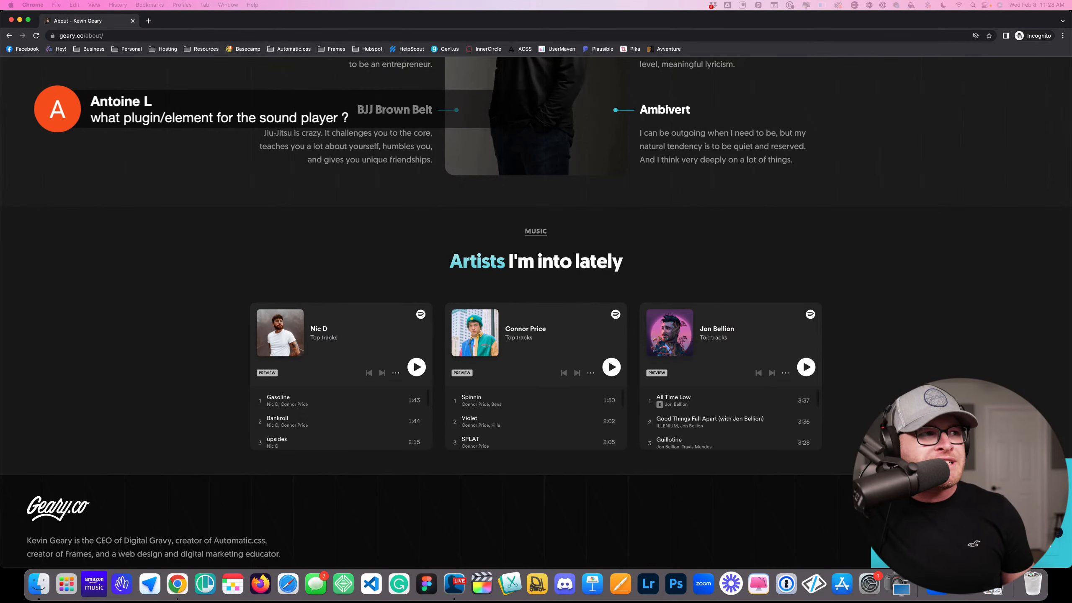
scroll(176, 187, down, 3)
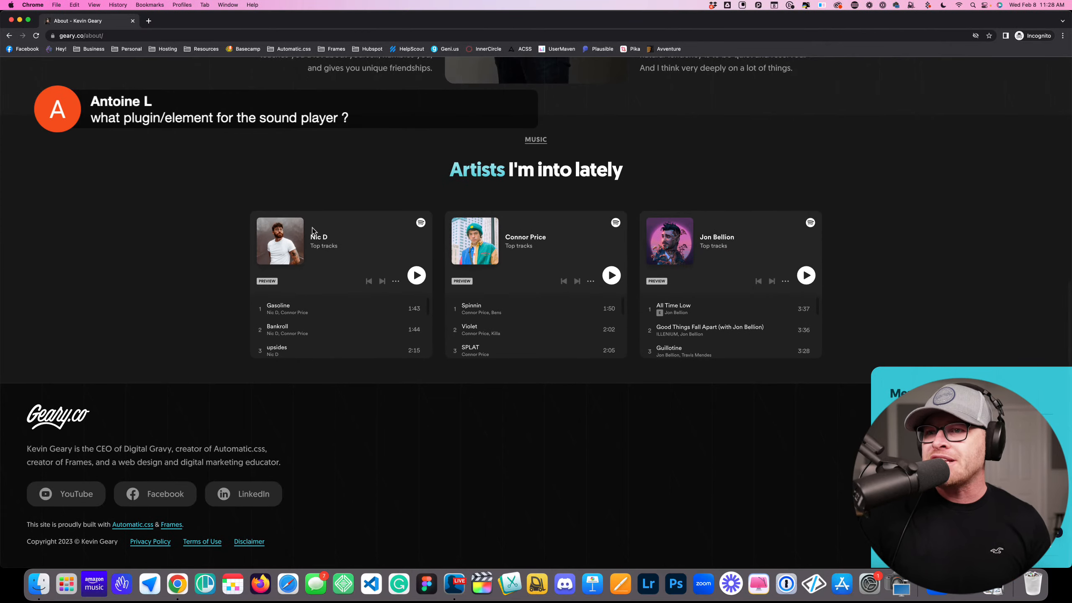
scroll(193, 186, up, 3)
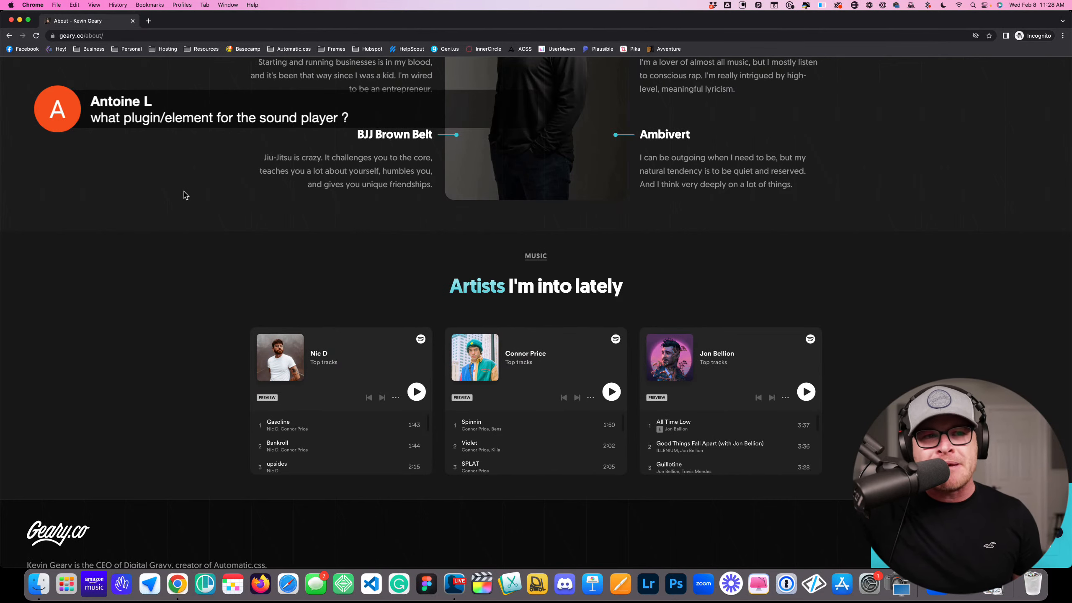
scroll(194, 306, down, 4)
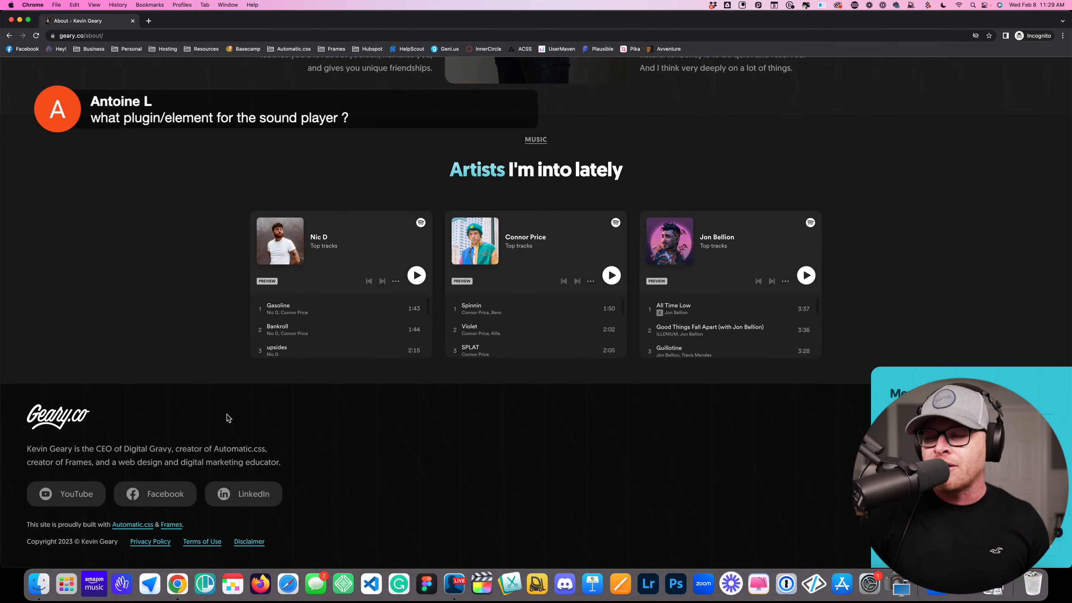
scroll(226, 414, up, 3)
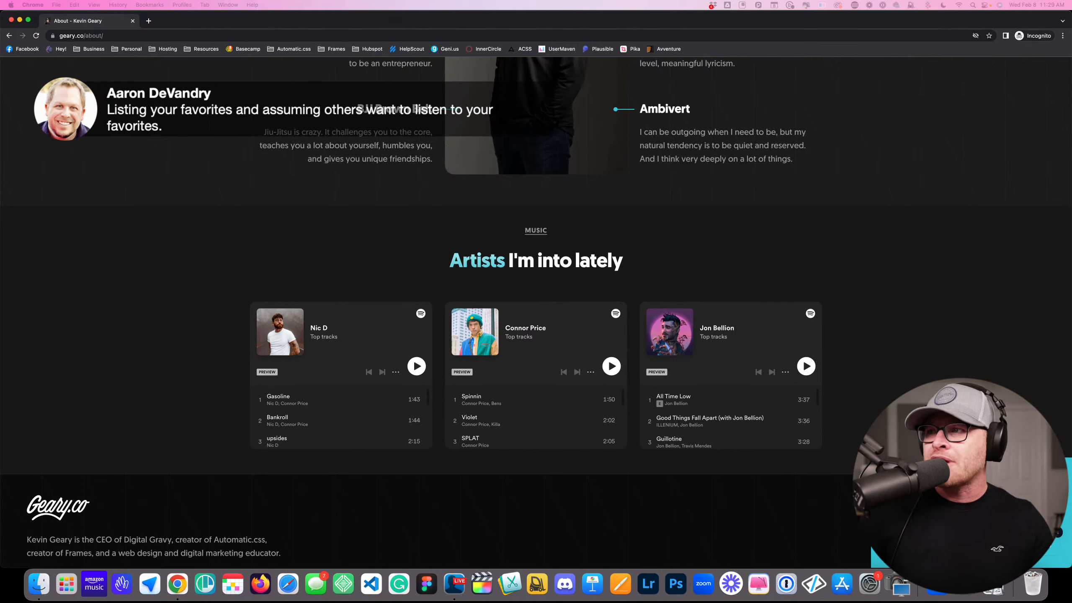
scroll(536, 313, up, 3)
scroll(536, 312, down, 4)
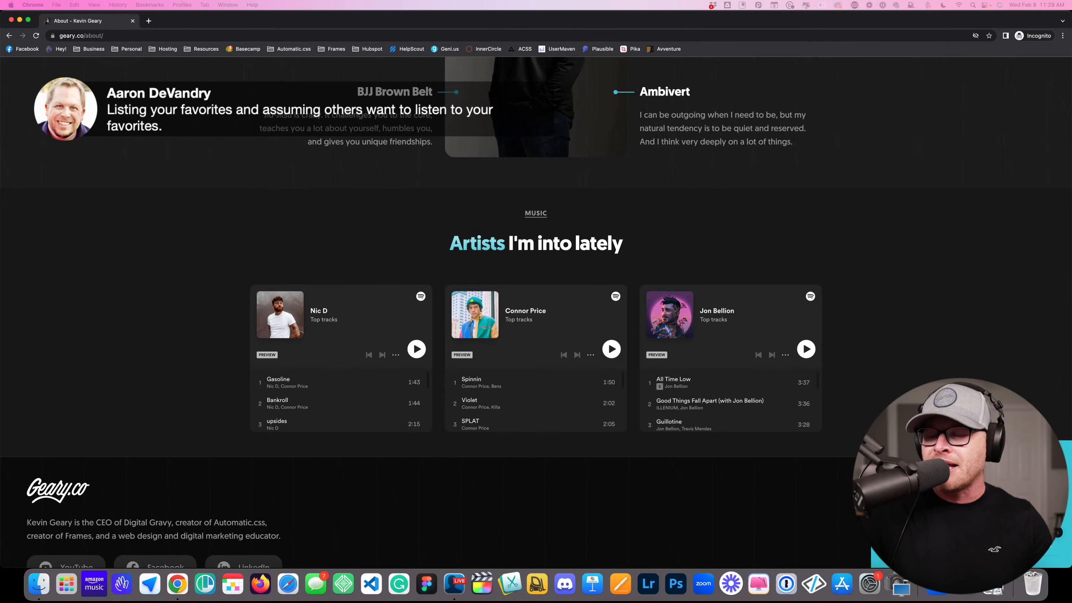
scroll(536, 313, up, 3)
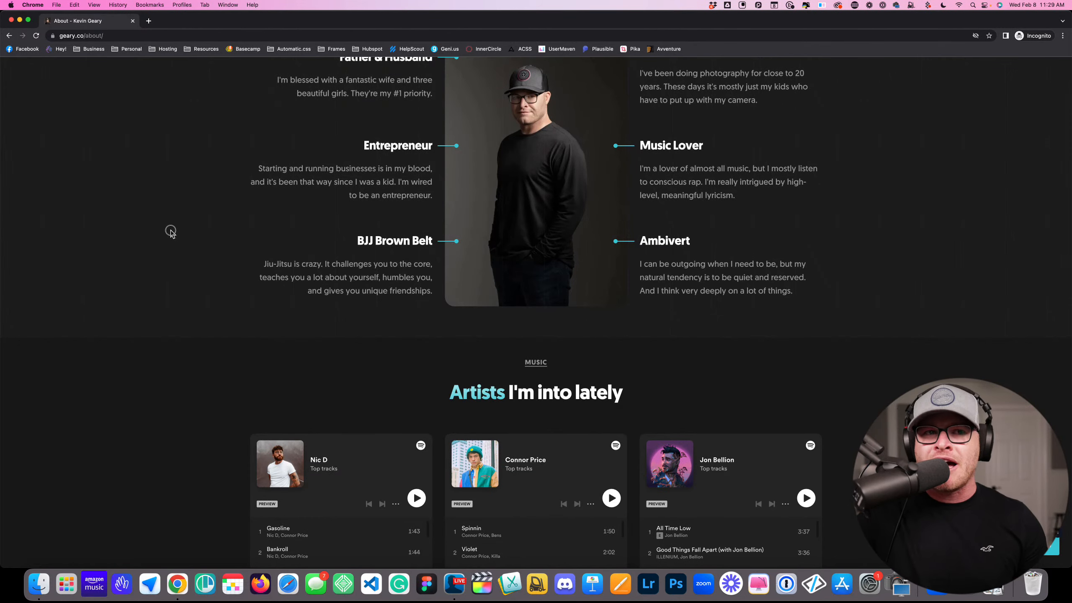
Open the Projects page and review its intro and the Digital Gravy and Automatic.css cards
scroll(232, 259, up, 5)
click(542, 83)
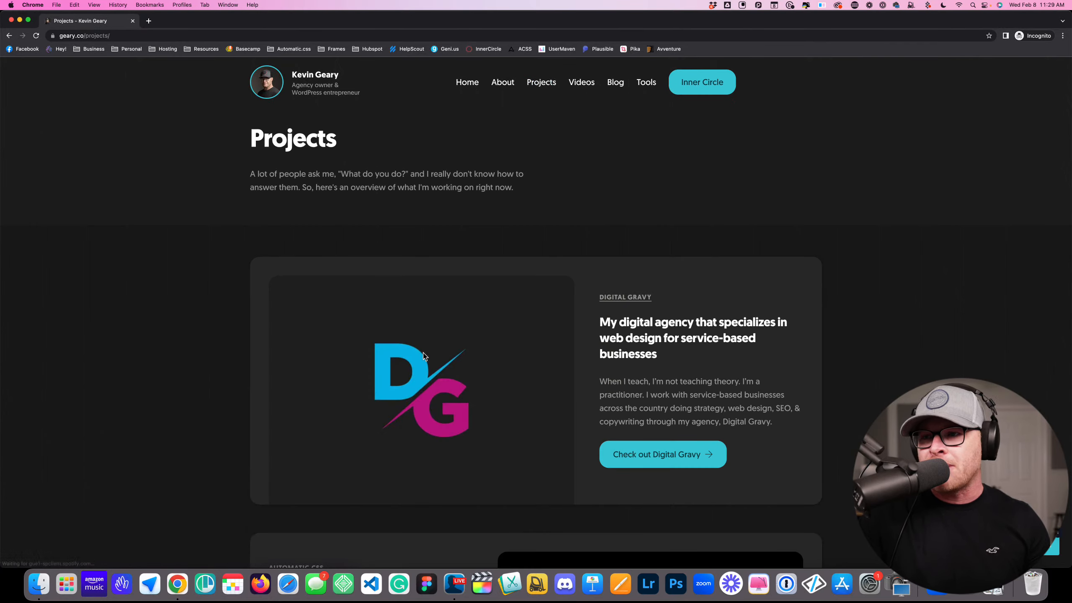
scroll(421, 359, down, 3)
scroll(661, 337, down, 6)
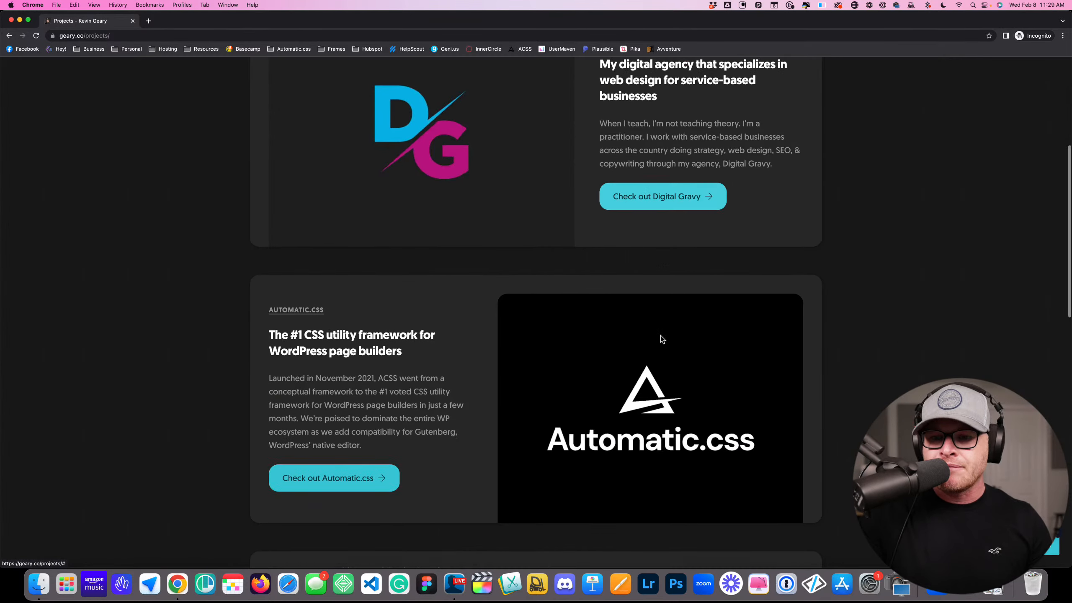
scroll(380, 281, up, 10)
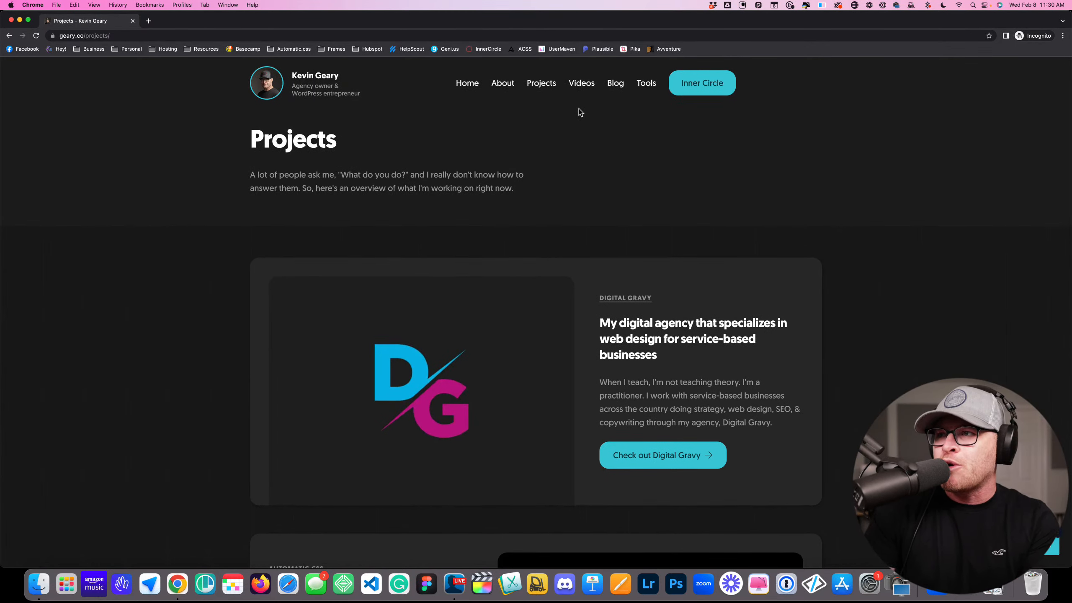
Open the Videos page and review its header notice, video card grid and filter sidebar
click(582, 82)
scroll(353, 287, down, 4)
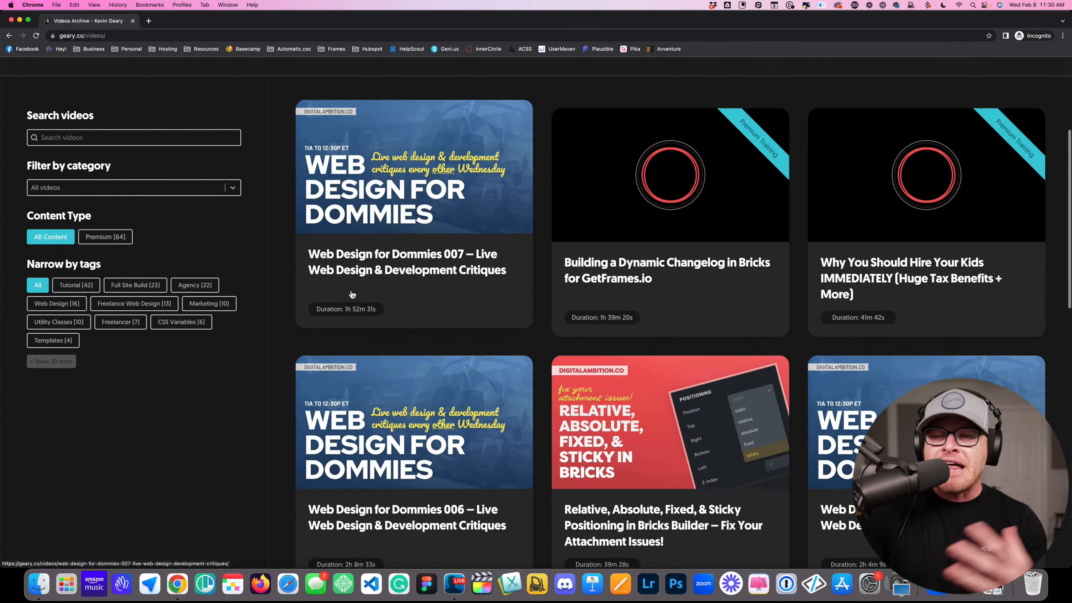
scroll(306, 300, up, 5)
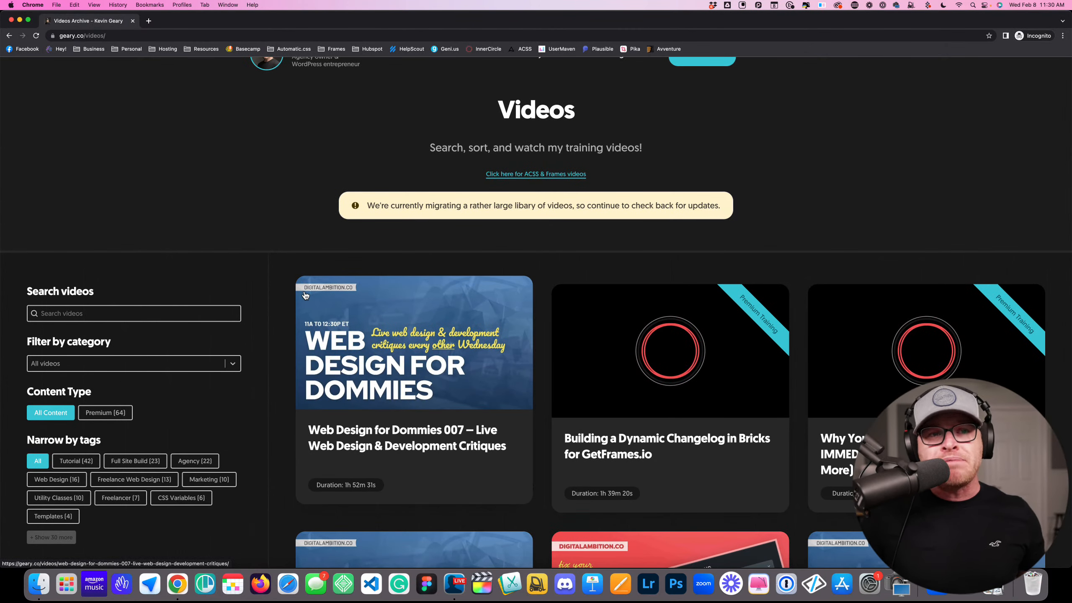
scroll(306, 294, down, 3)
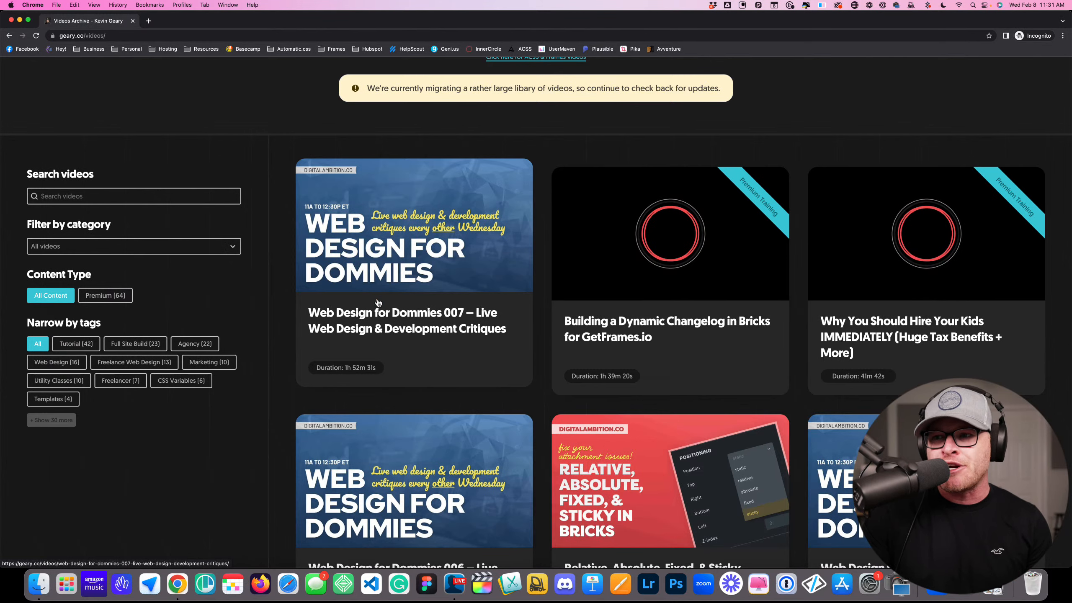
scroll(358, 327, down, 2)
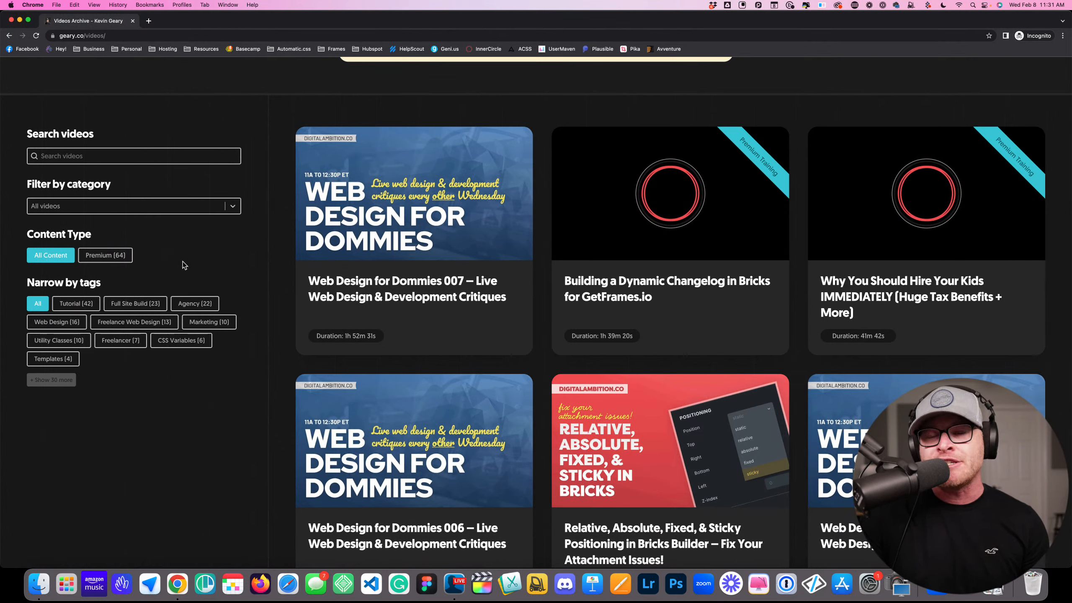
Inspect the options of the video category filter, and expand the full tag list before collapsing it again
click(123, 207)
click(139, 431)
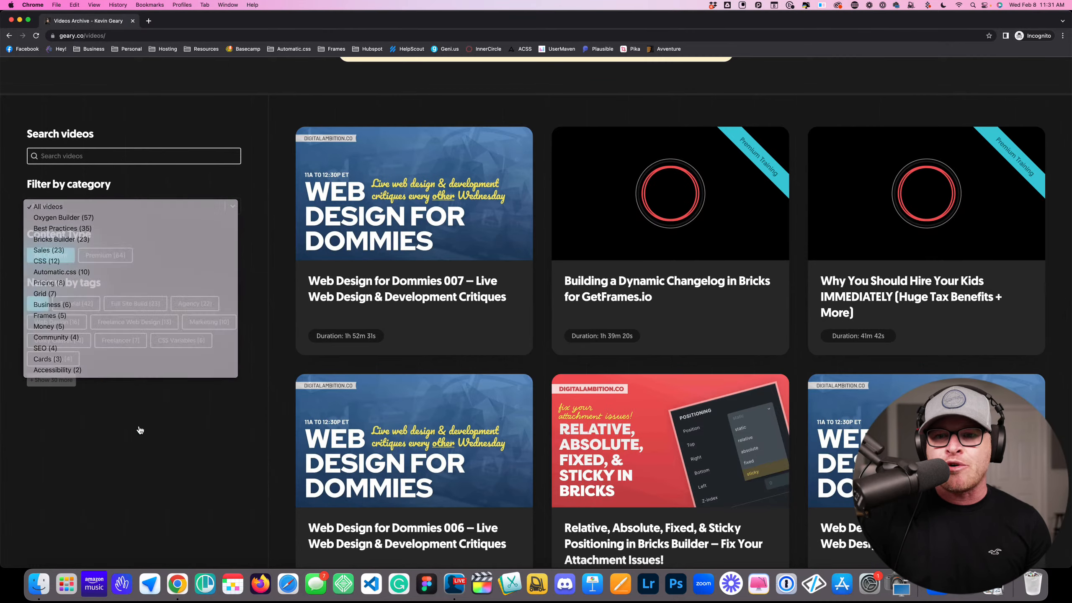
scroll(143, 422, down, 3)
click(54, 337)
scroll(144, 340, down, 1)
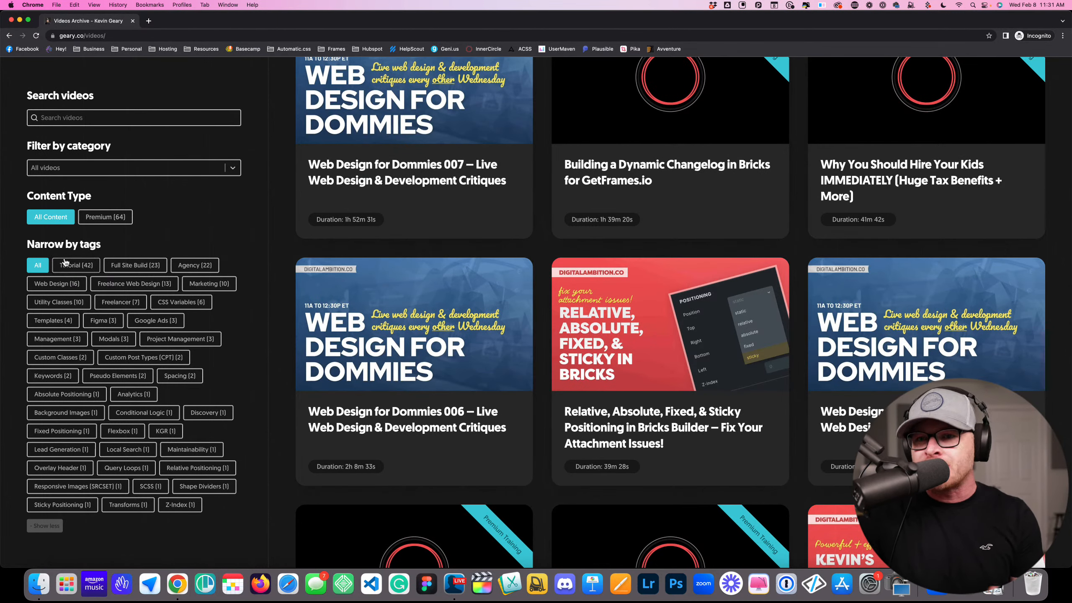
click(46, 525)
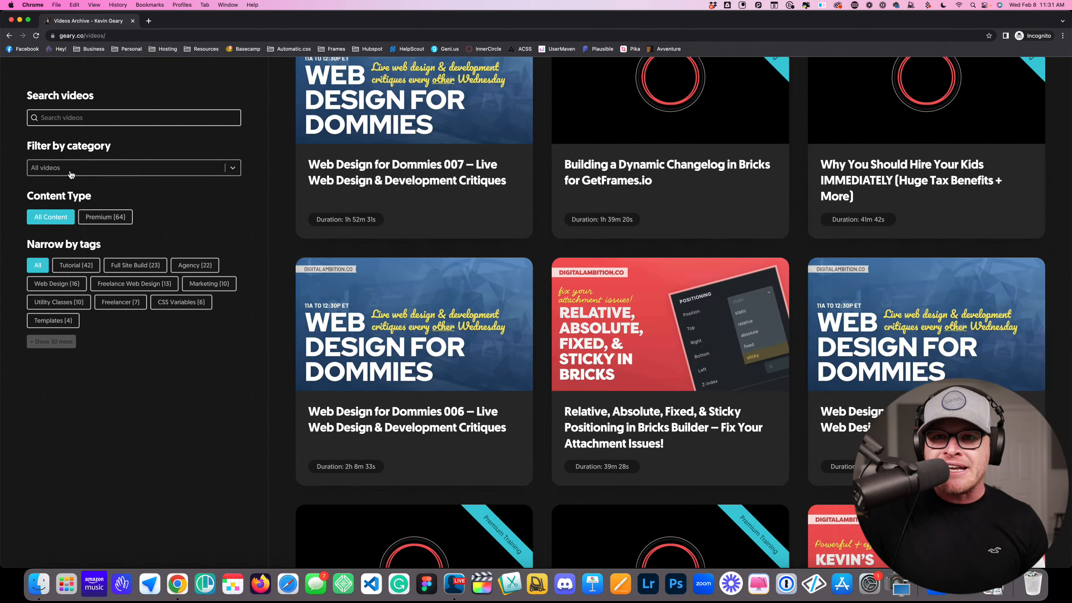
Try filtering the videos by Premium content and by the Tutorial tag, resetting each filter to show everything
click(105, 217)
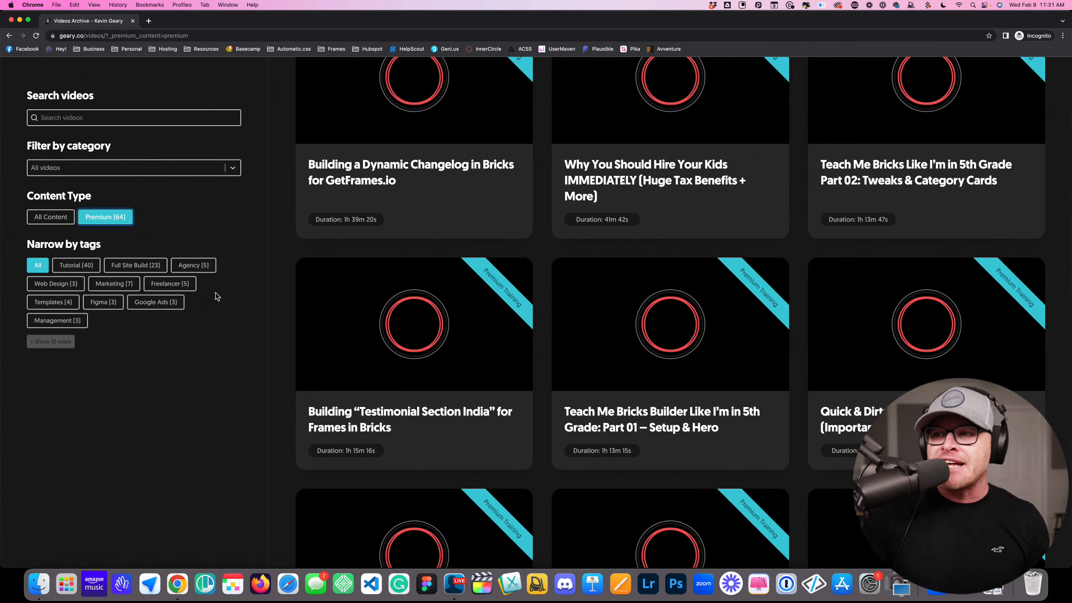
scroll(282, 290, up, 7)
scroll(730, 372, down, 7)
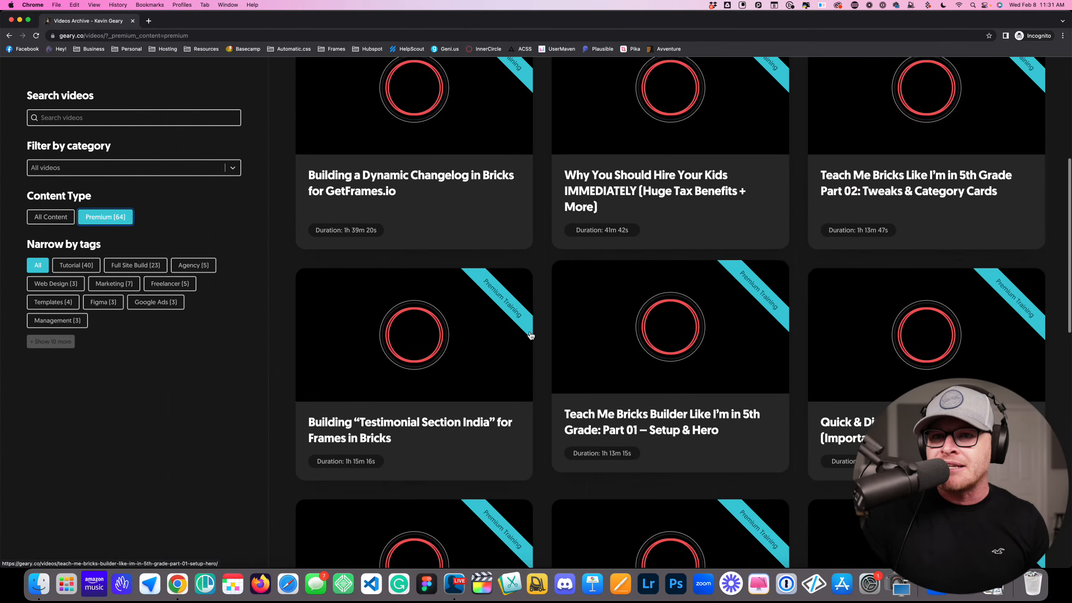
click(50, 216)
click(76, 265)
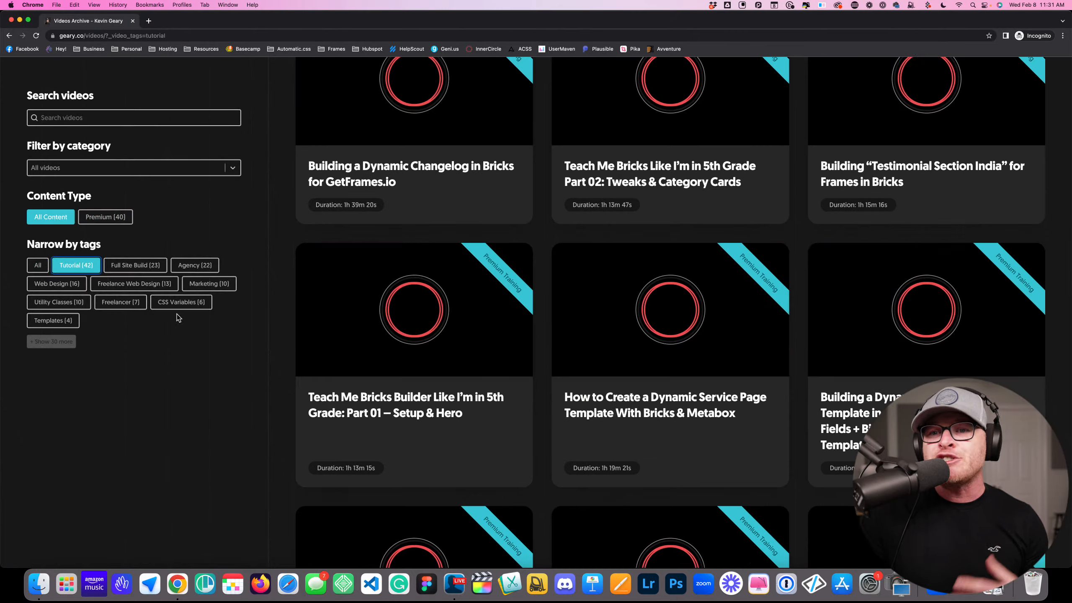
click(34, 266)
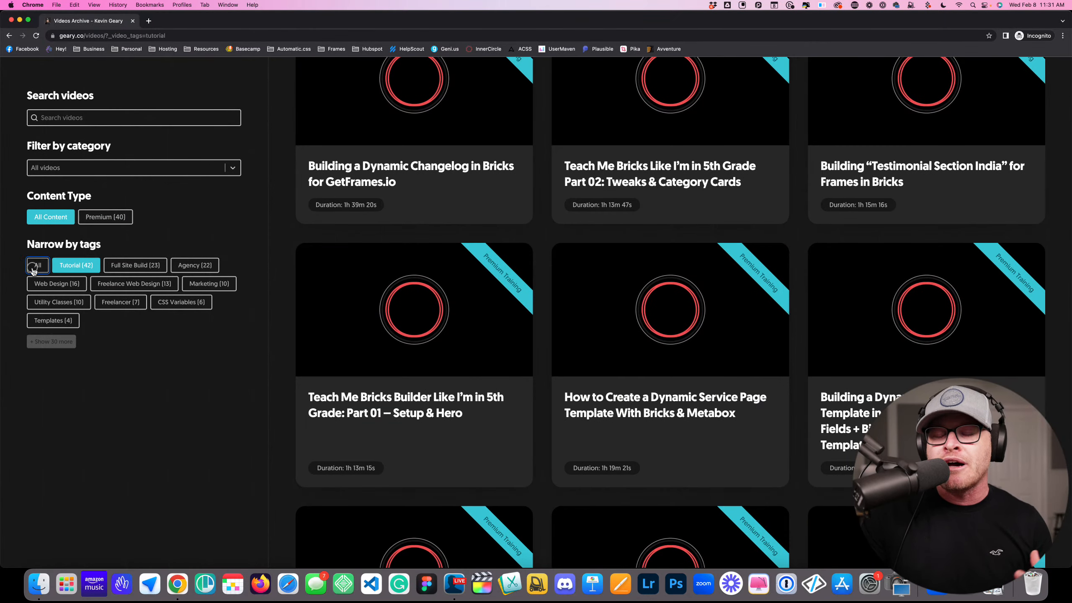
Open the "Relative, Absolute, Fixed, & Sticky Positioning in Bricks Builder" video page and review its title and player
scroll(605, 353, down, 6)
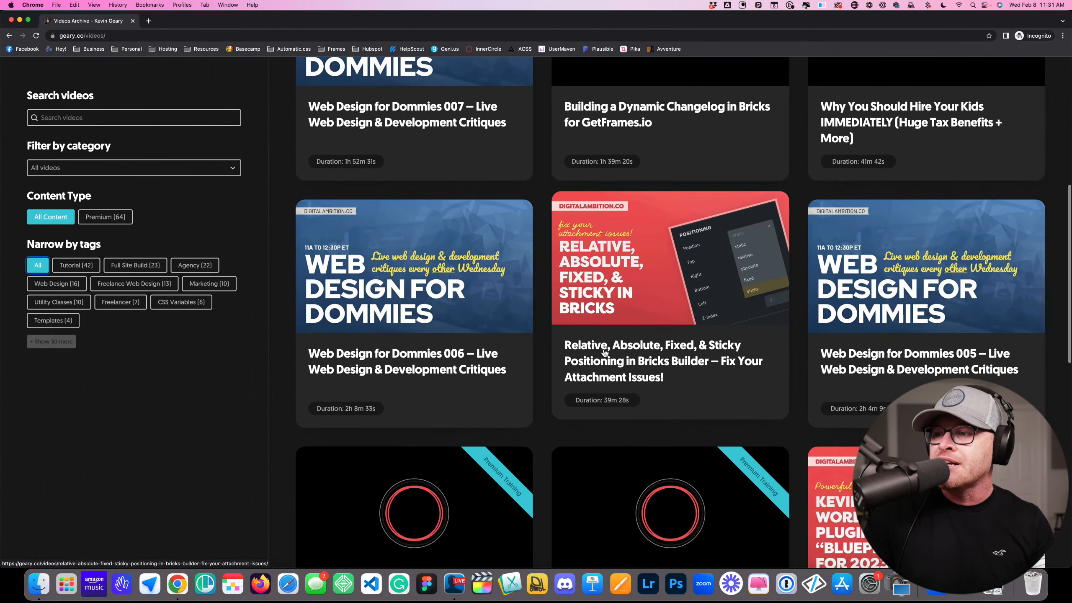
click(604, 352)
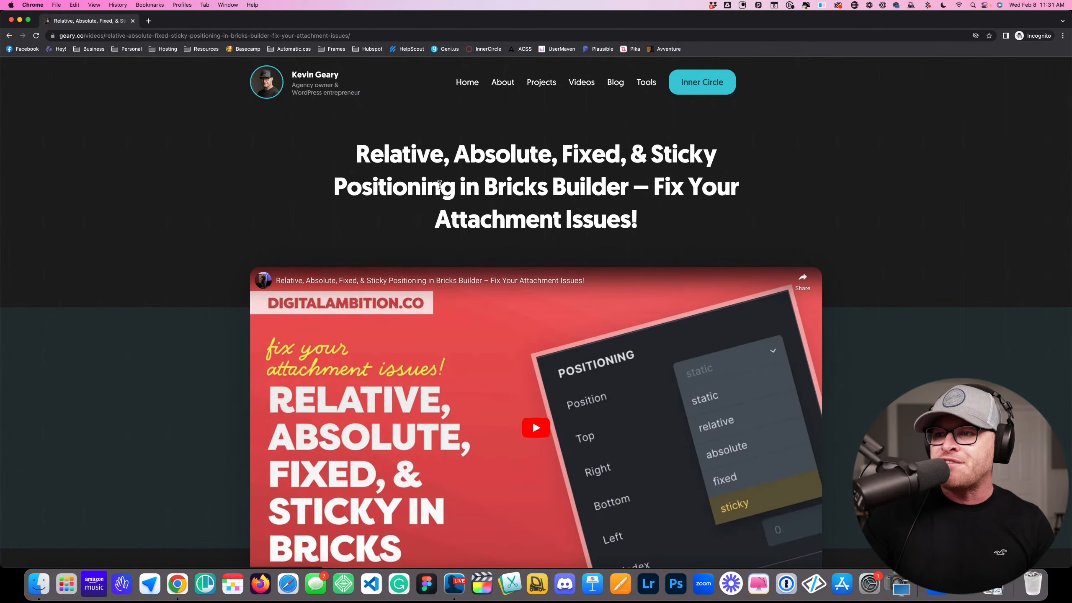
scroll(439, 185, down, 5)
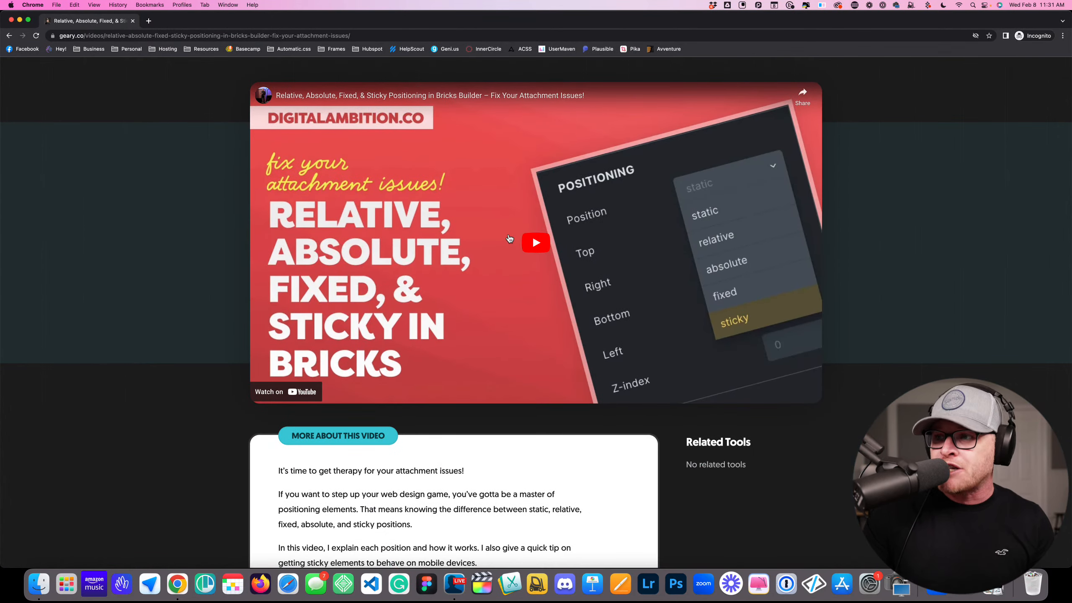
scroll(511, 253, up, 5)
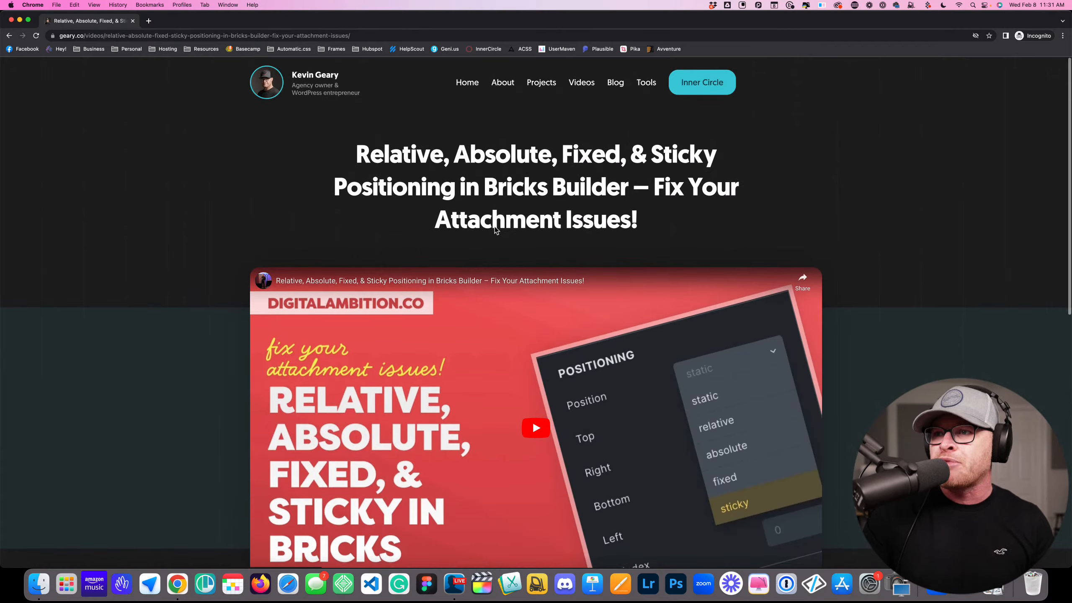
Examine the More About This Video description beside the Related Tools column, temporarily highlighting the whole description text
scroll(384, 167, down, 2)
scroll(384, 170, down, 4)
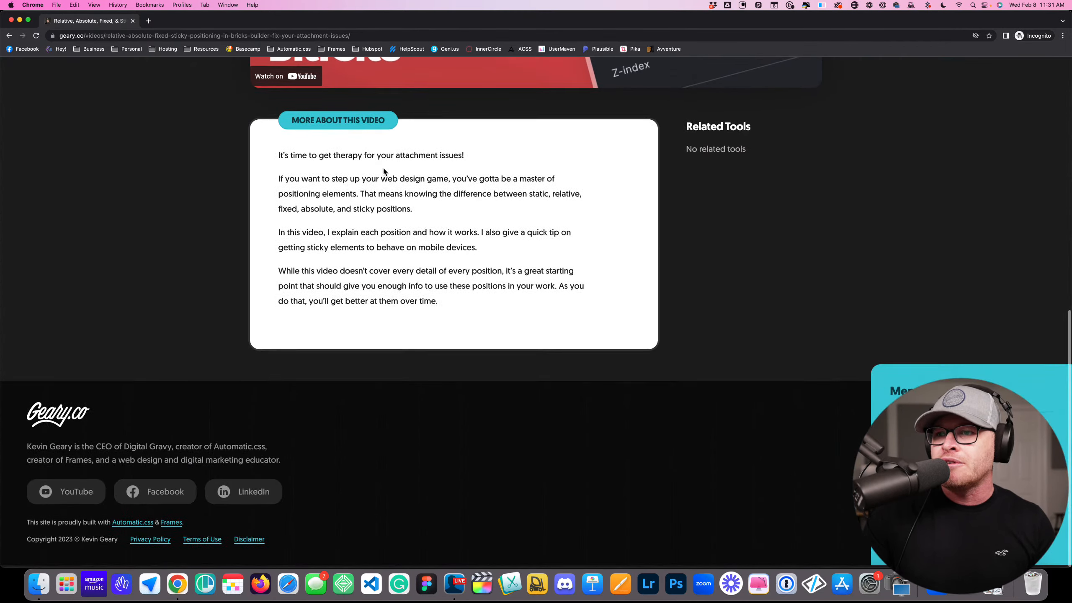
scroll(384, 171, up, 10)
scroll(383, 169, down, 10)
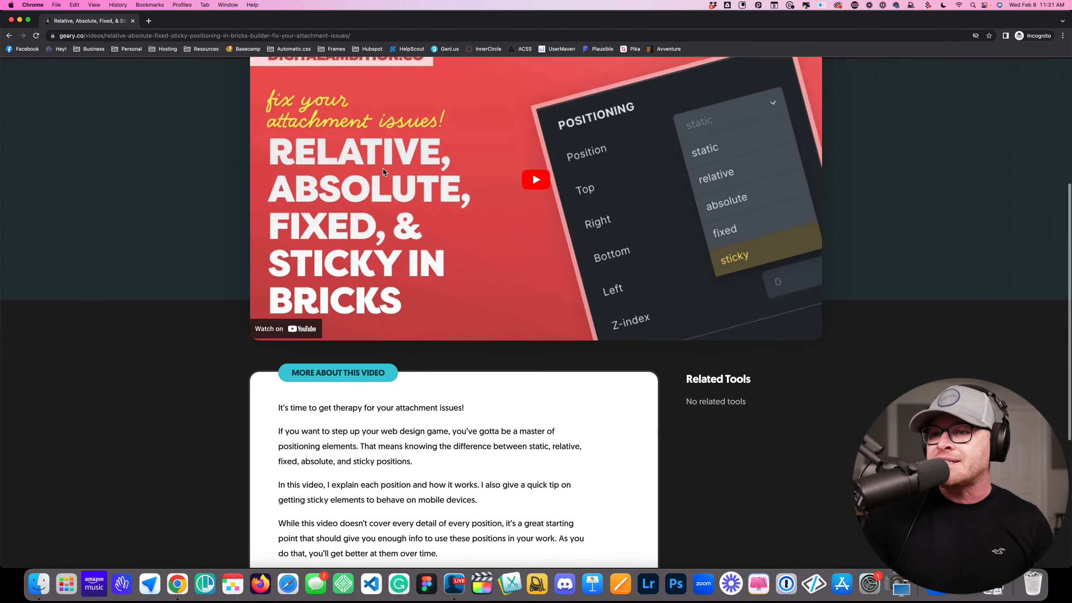
drag(277, 198, 465, 348)
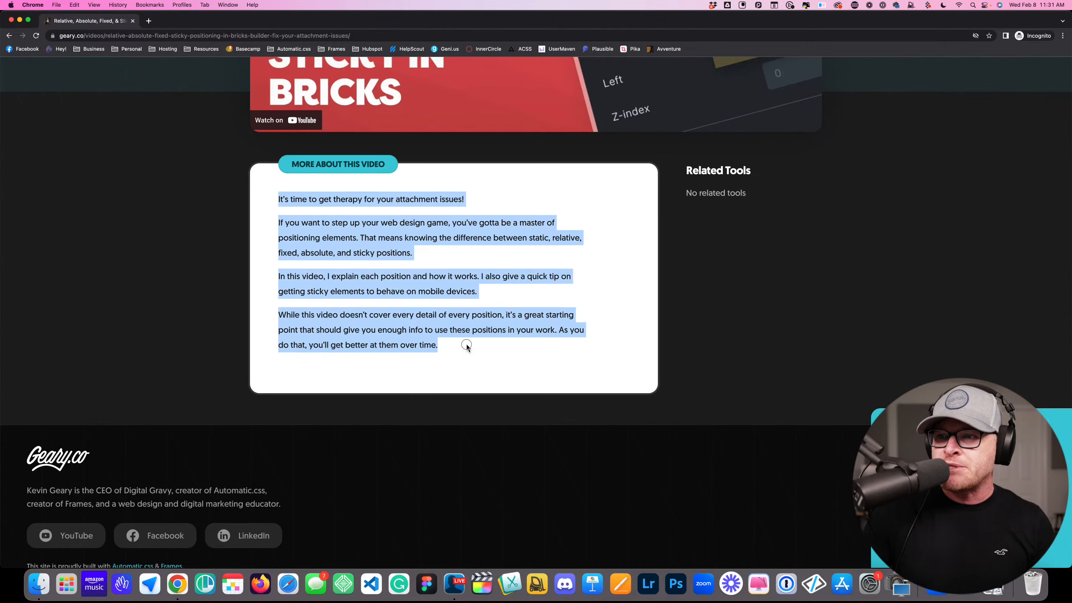
click(472, 342)
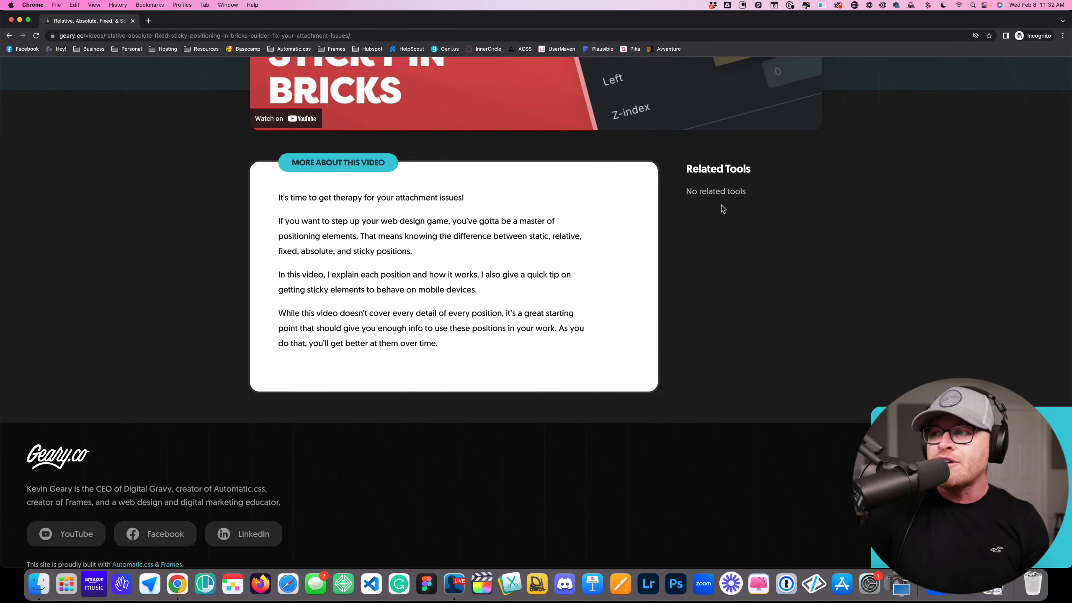
Return to the Videos archive and load further batches of videos below the initial grid
scroll(521, 160, up, 10)
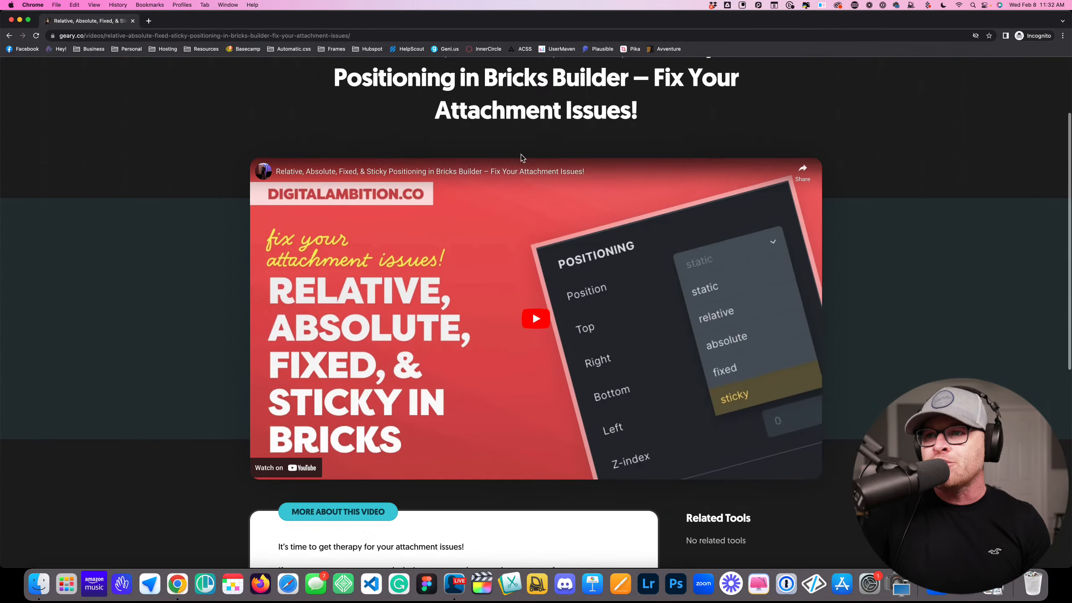
click(9, 36)
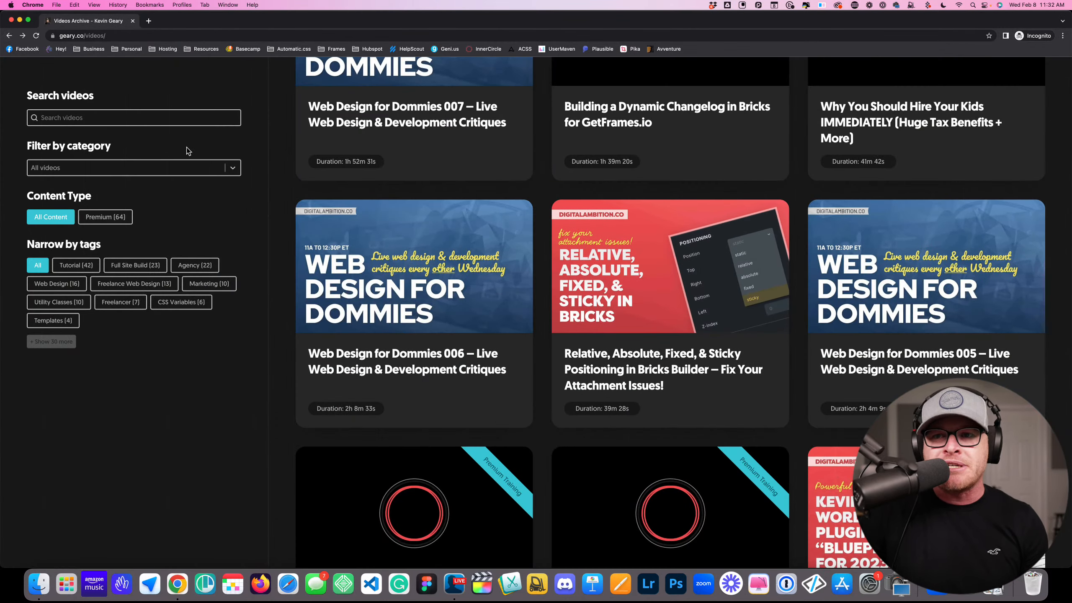
scroll(282, 232, down, 10)
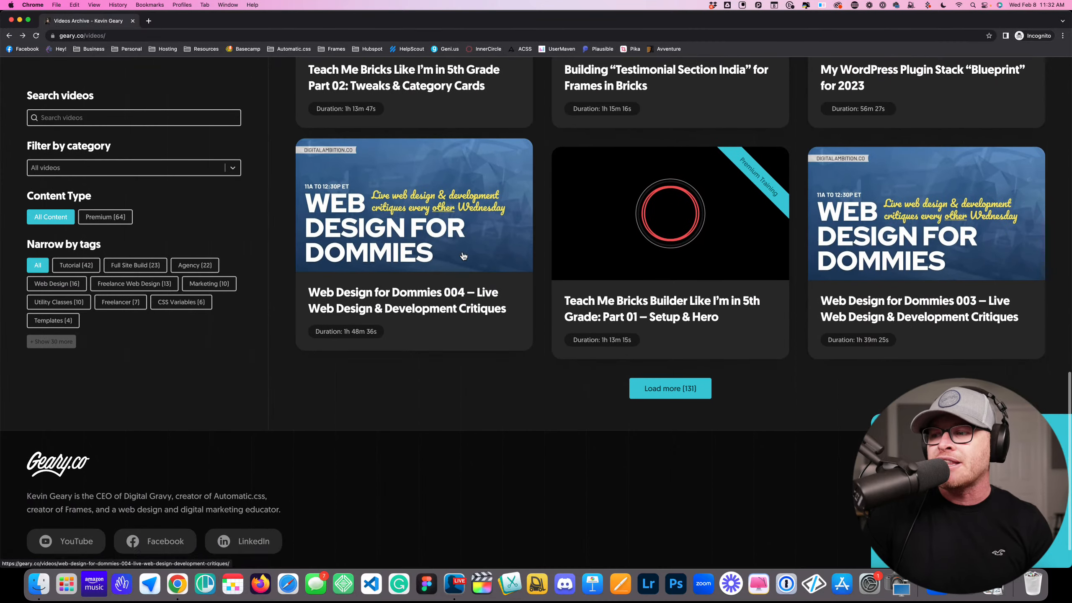
click(666, 379)
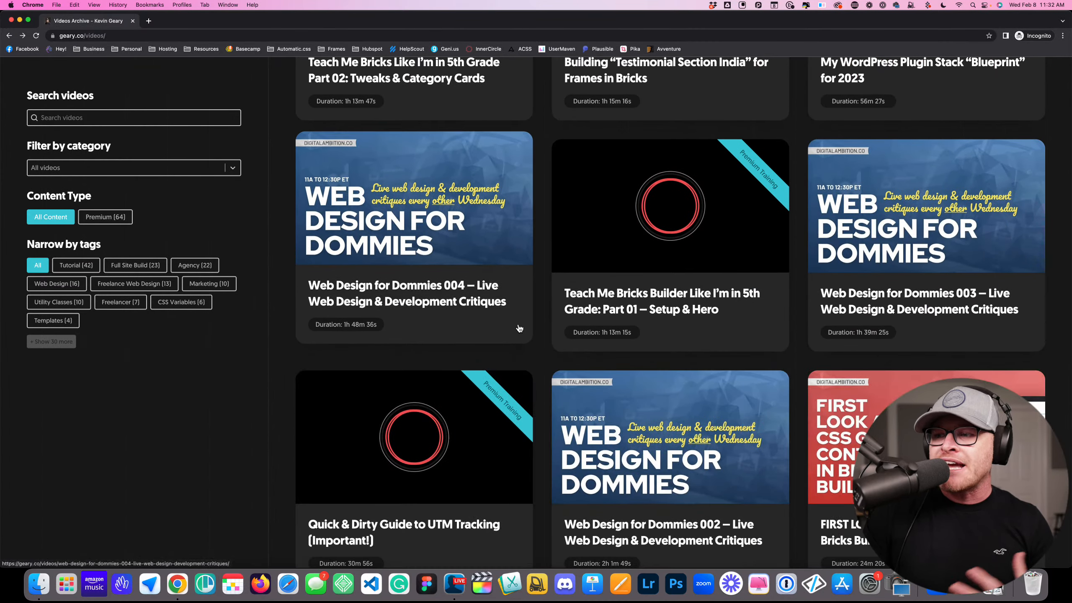
scroll(518, 329, down, 10)
scroll(518, 329, down, 10)
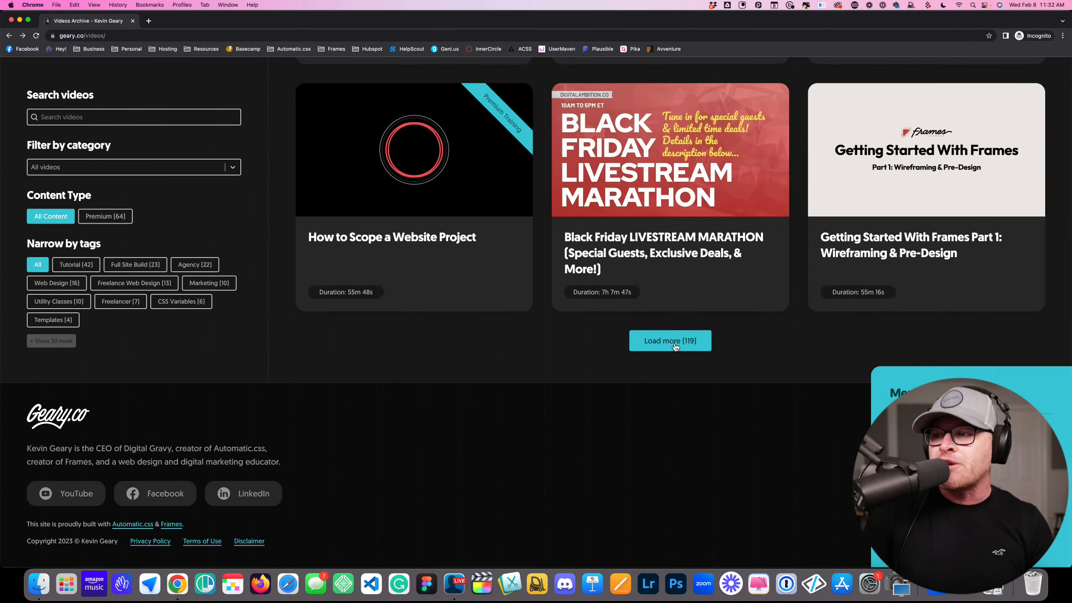
scroll(424, 299, down, 15)
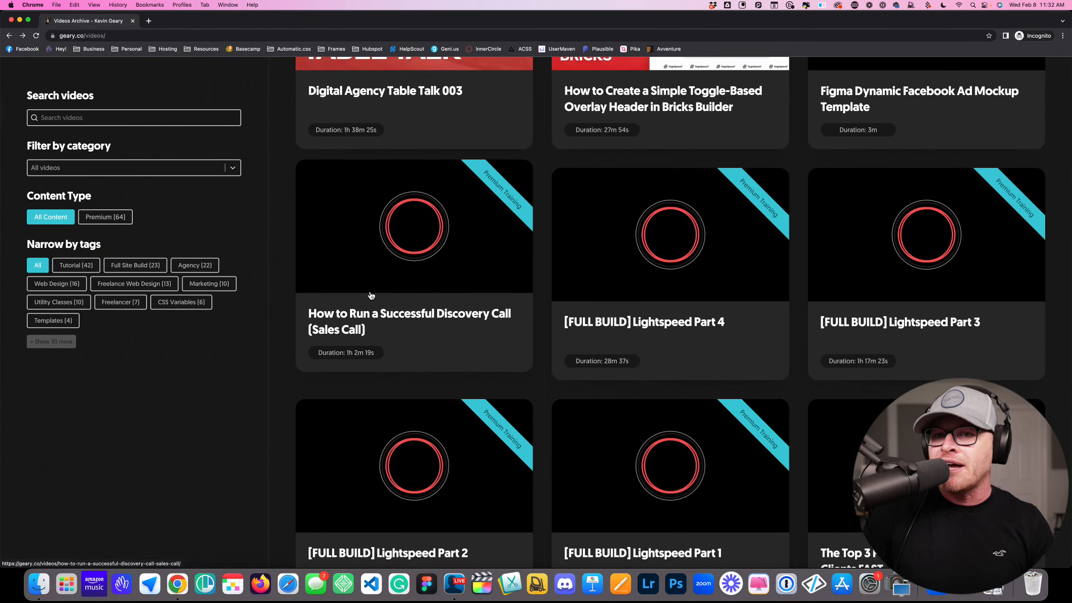
Filter the videos by the CSS category and review the matching video cards and the narrowed tag list
click(101, 168)
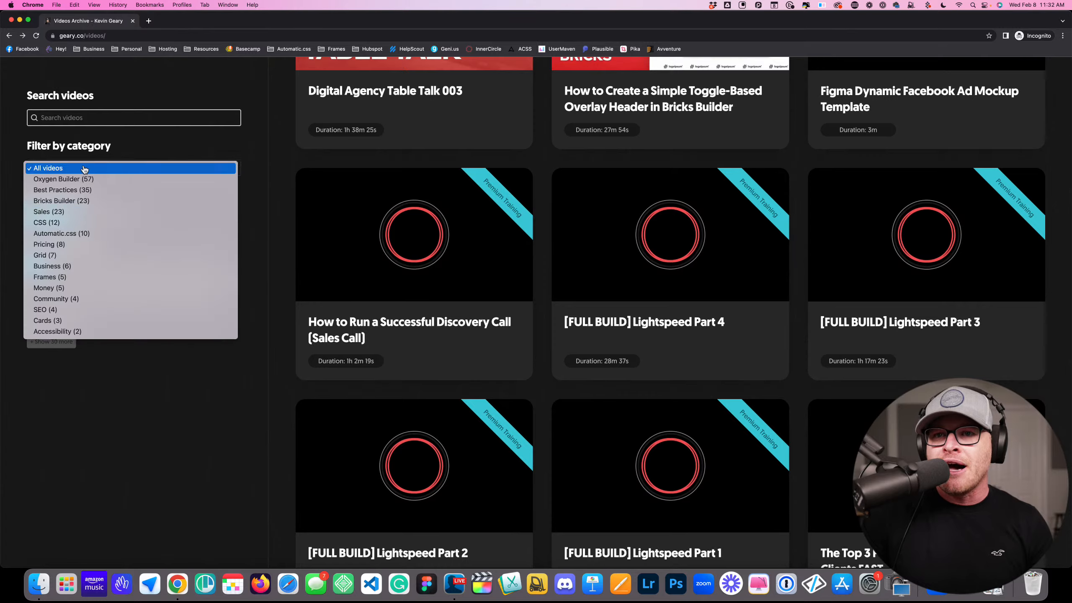
click(94, 224)
scroll(490, 280, up, 20)
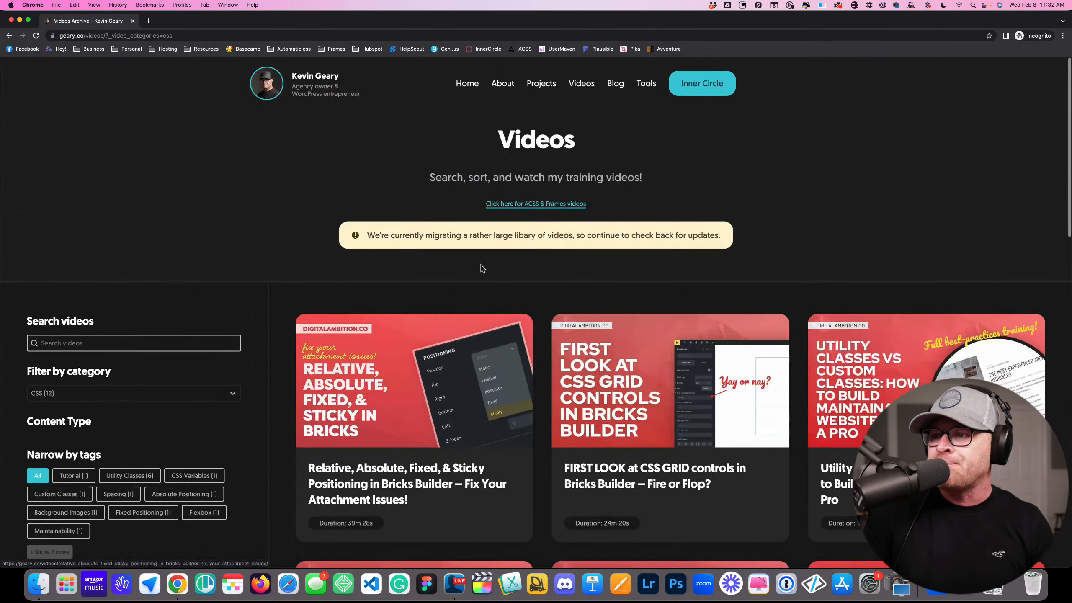
scroll(481, 266, down, 11)
scroll(482, 270, down, 10)
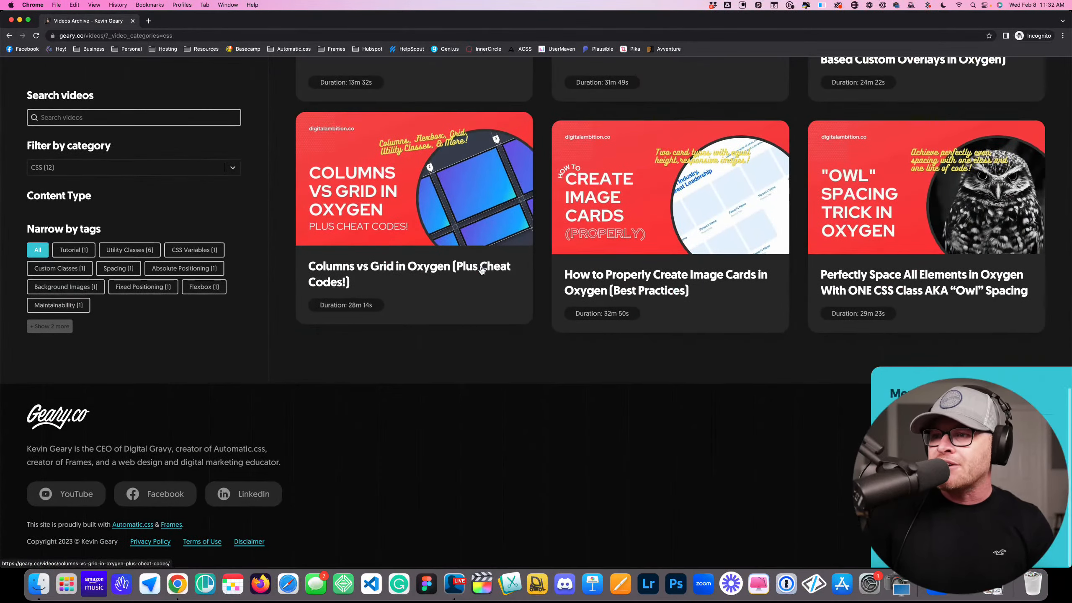
scroll(687, 361, up, 15)
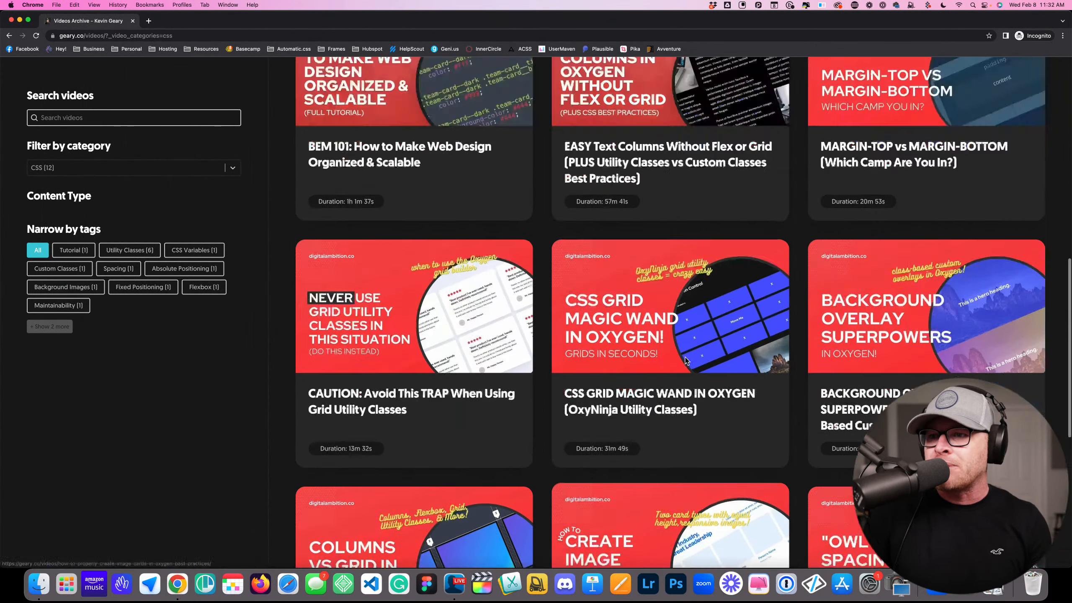
scroll(542, 278, down, 12)
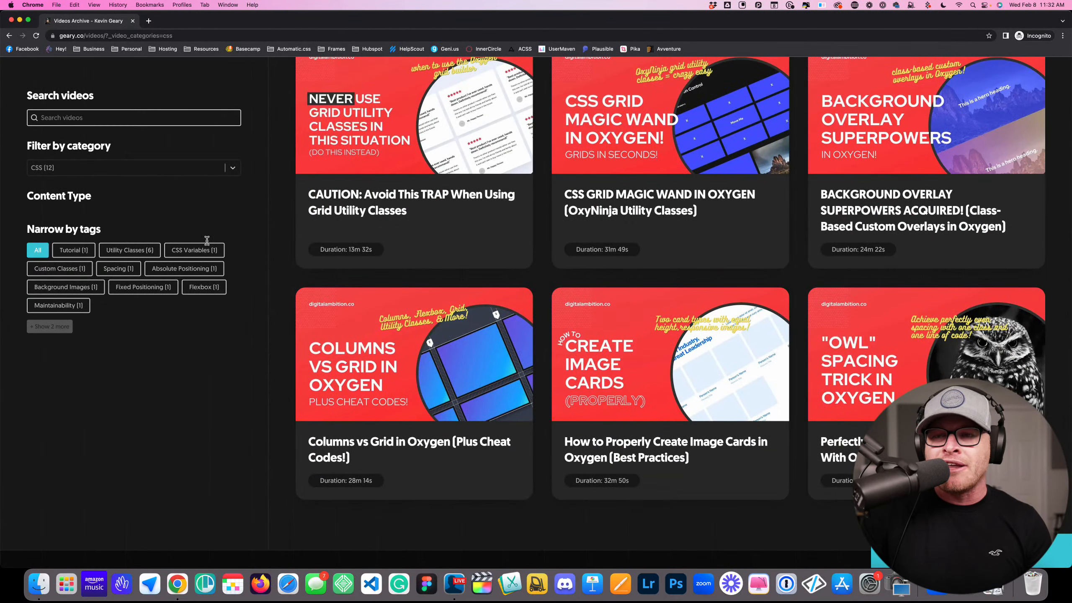
scroll(513, 300, down, 3)
scroll(513, 300, up, 14)
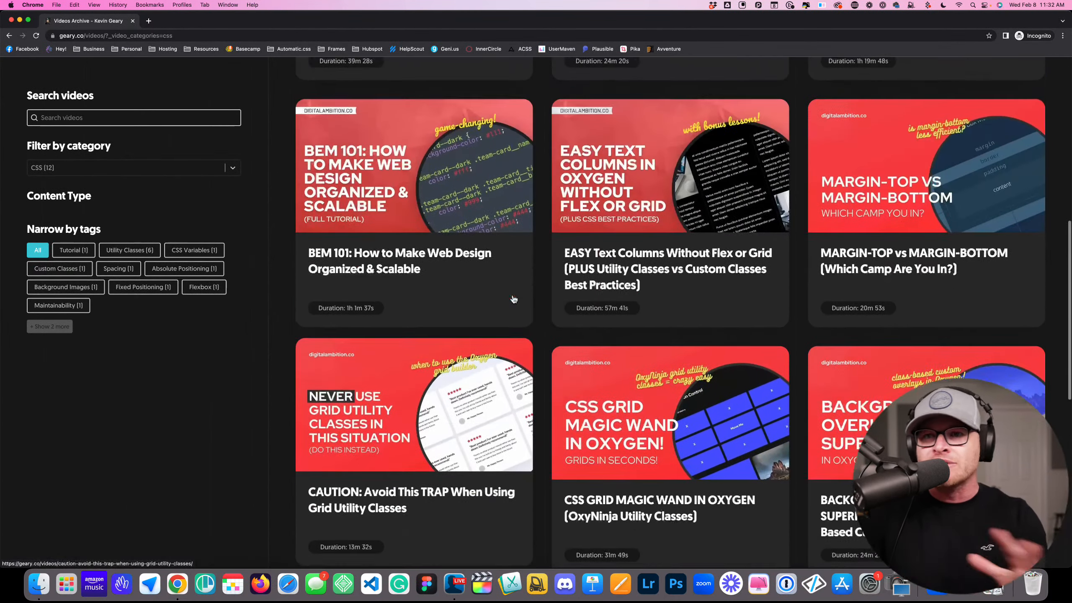
scroll(512, 295, up, 5)
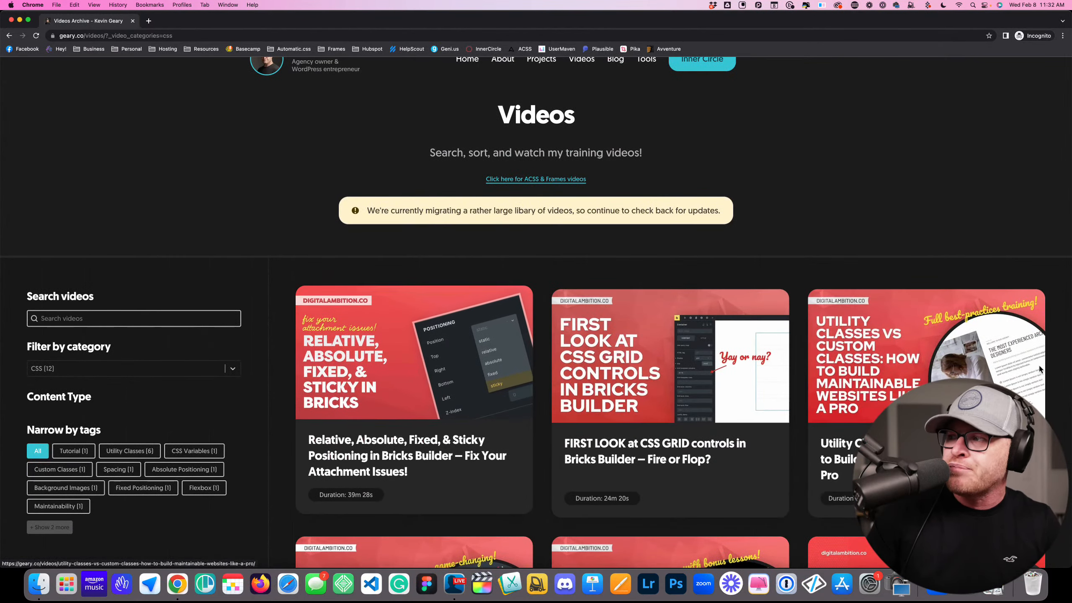
scroll(213, 332, down, 3)
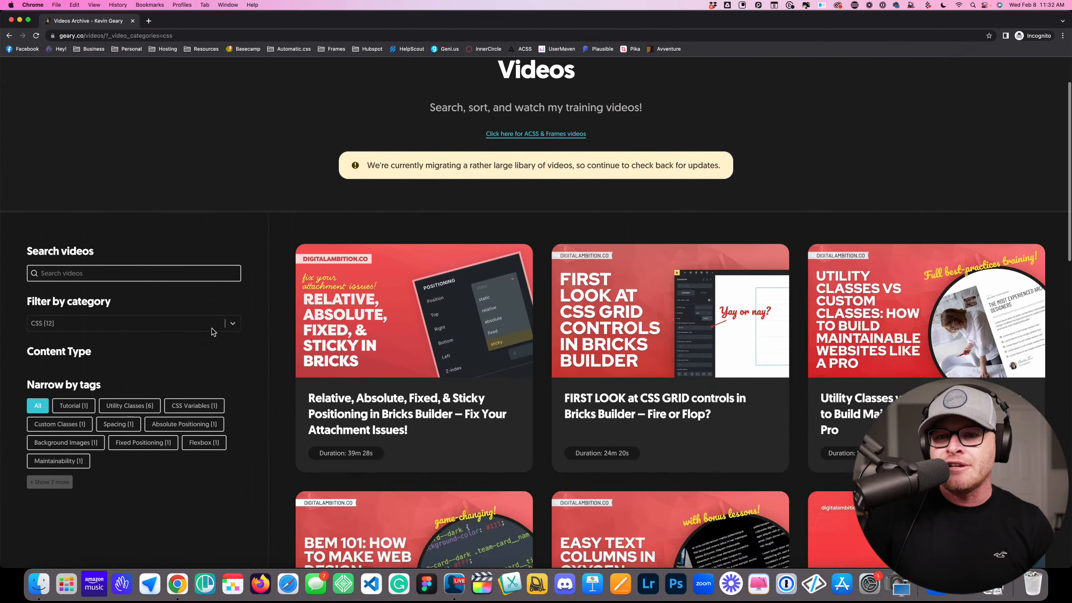
Go back to the unfiltered video archive and inspect the category filter's options, leaving it on All videos
click(9, 36)
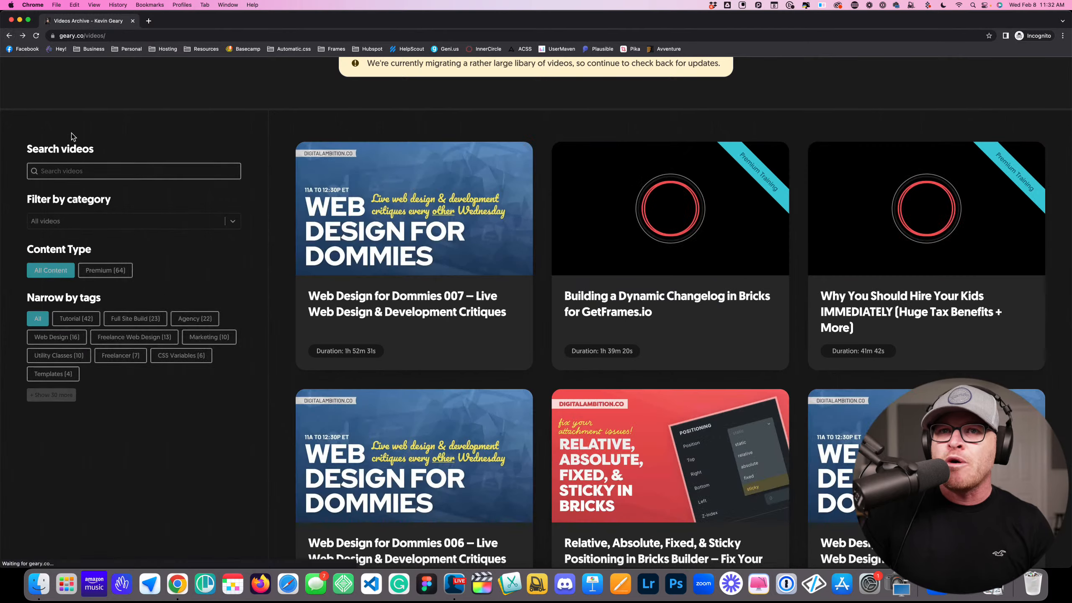
click(52, 226)
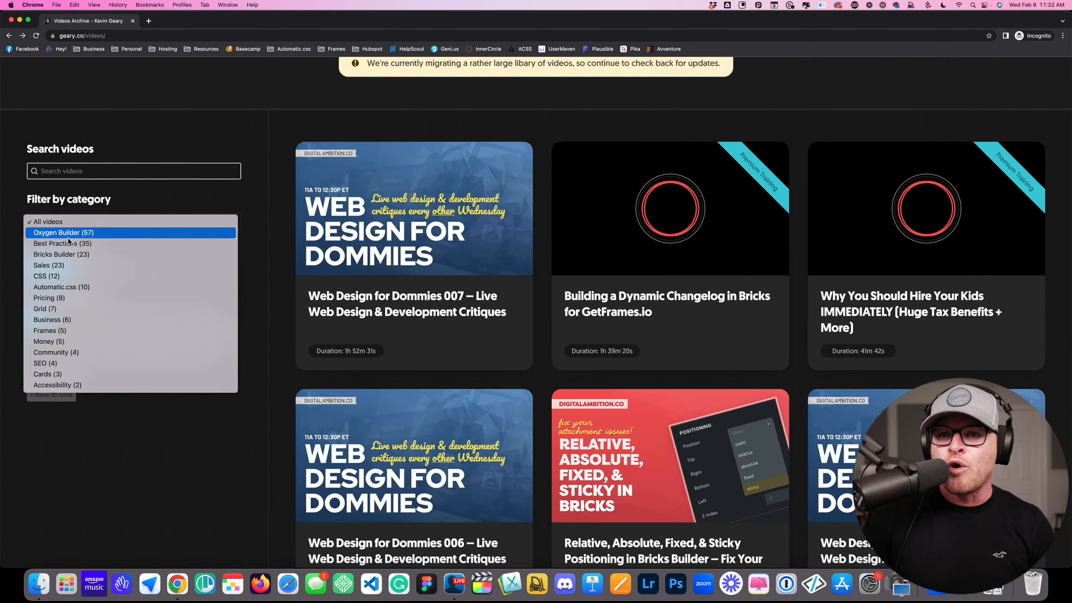
click(64, 204)
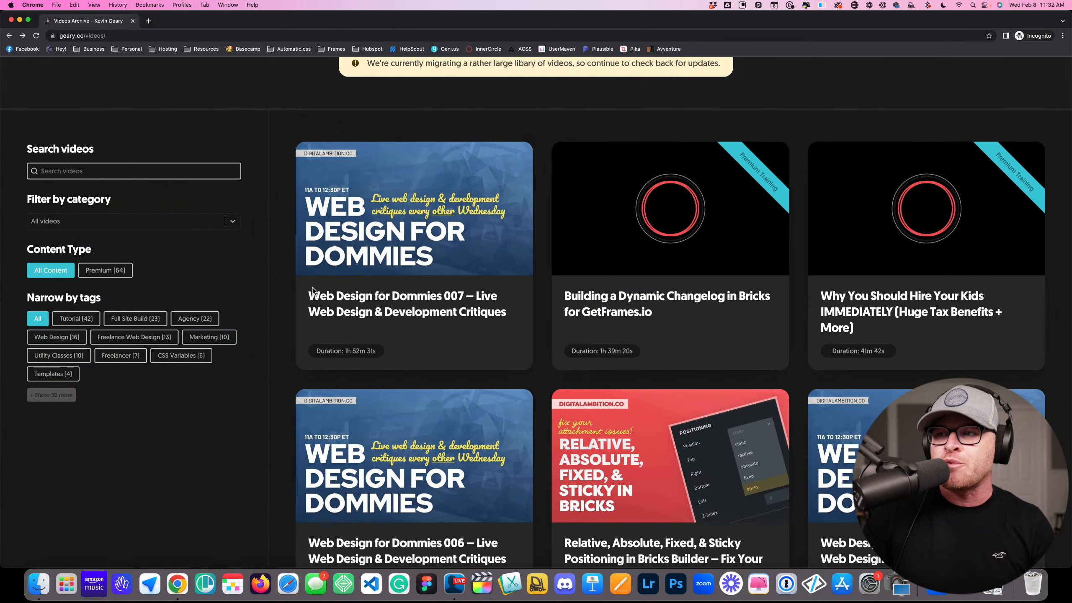
Review the Videos page header, temporarily highlighting the notice about migrating the video library
scroll(313, 288, up, 3)
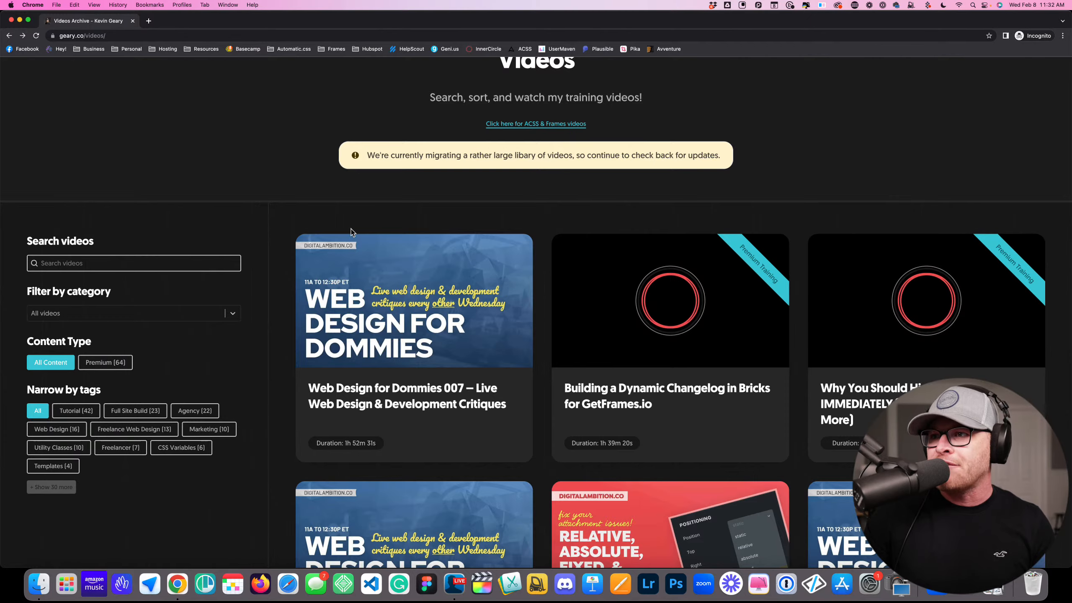
scroll(352, 232, up, 3)
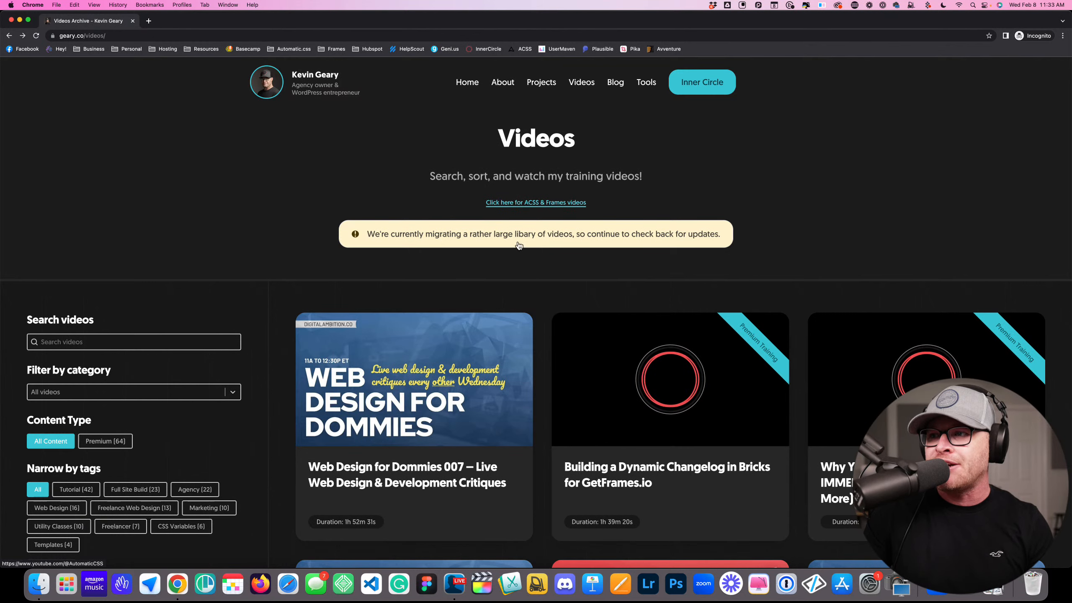
drag(365, 234, 731, 243)
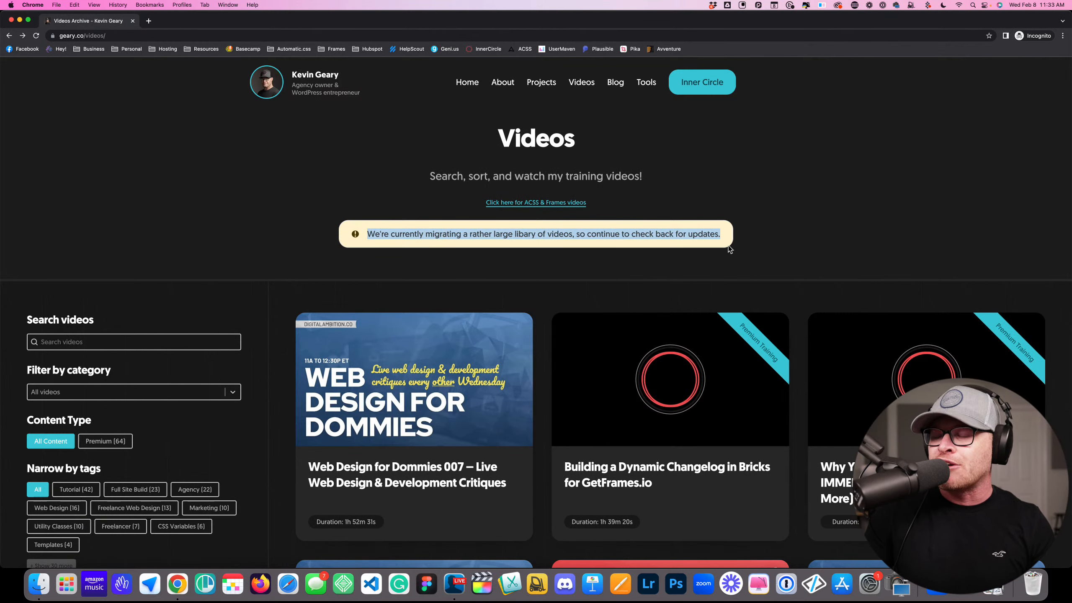
click(718, 245)
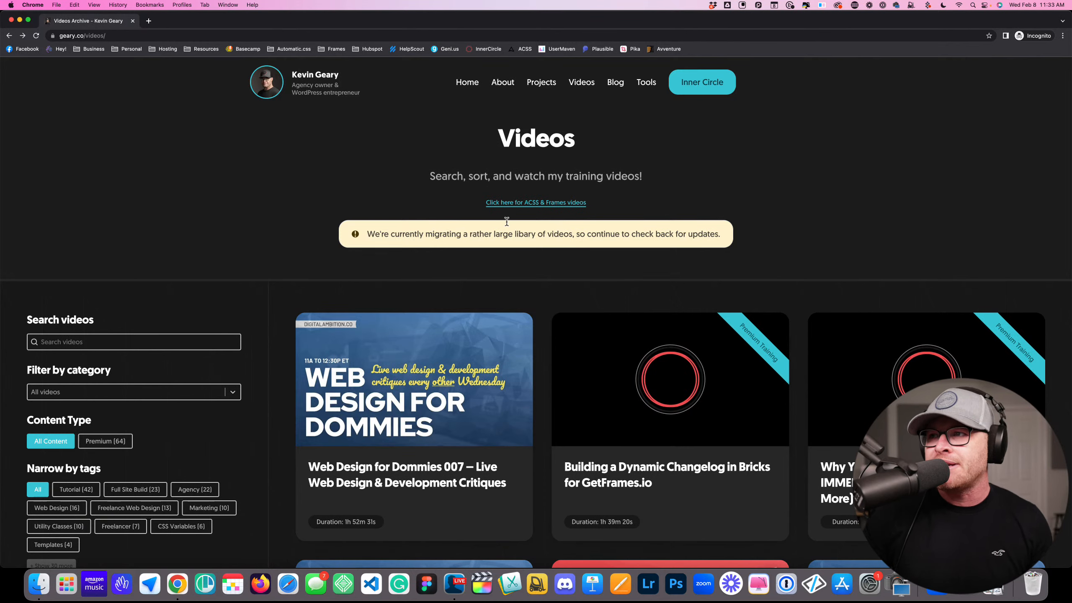
Open the Blog page and, from its post list, the article "Milestone Payments Don't Make Sense for Web Design Projects"
click(615, 82)
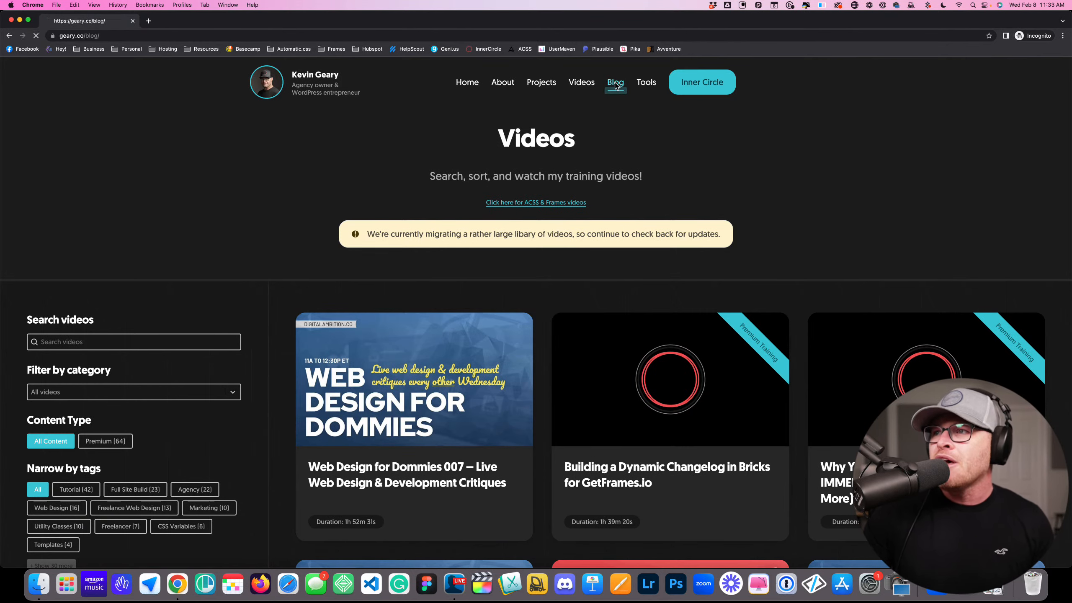
scroll(439, 178, down, 5)
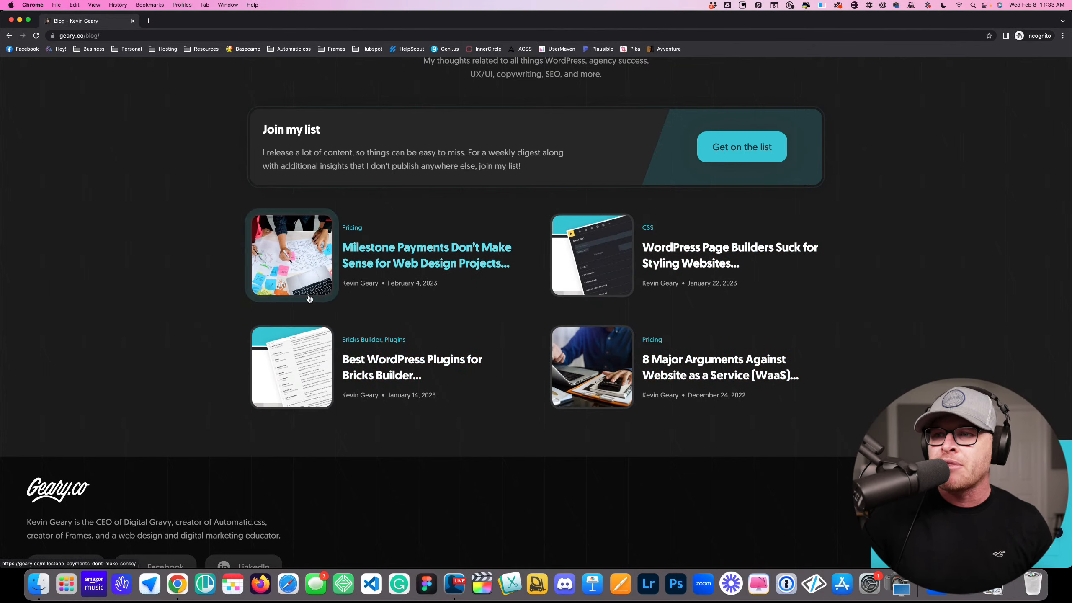
click(395, 270)
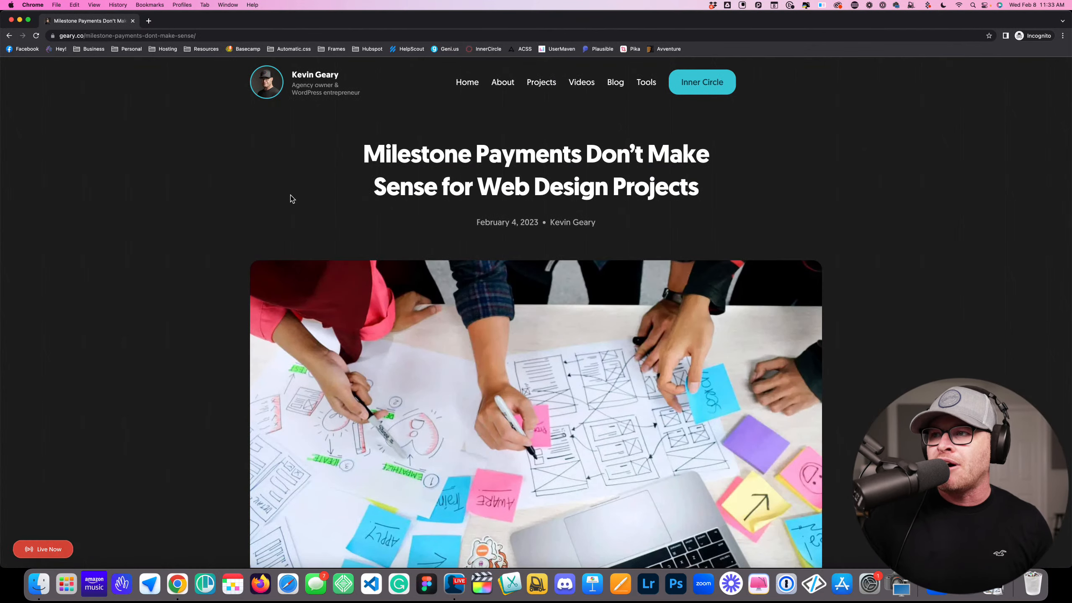
Examine the article's title, date and author line, featured image and opening sections for layout and readability
scroll(159, 142, down, 5)
scroll(159, 142, down, 12)
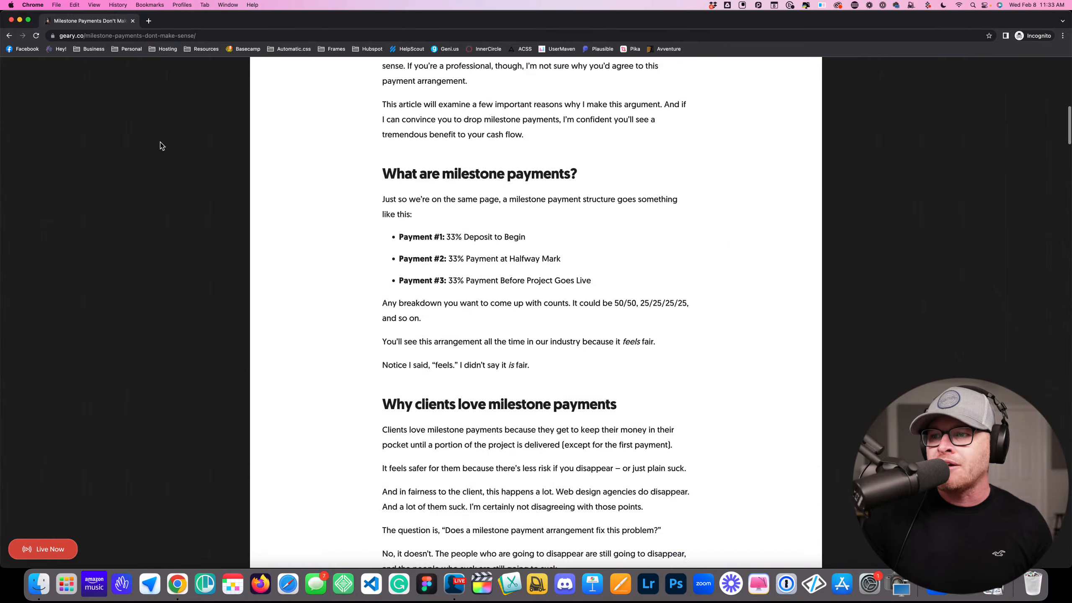
scroll(160, 142, up, 18)
scroll(161, 142, down, 6)
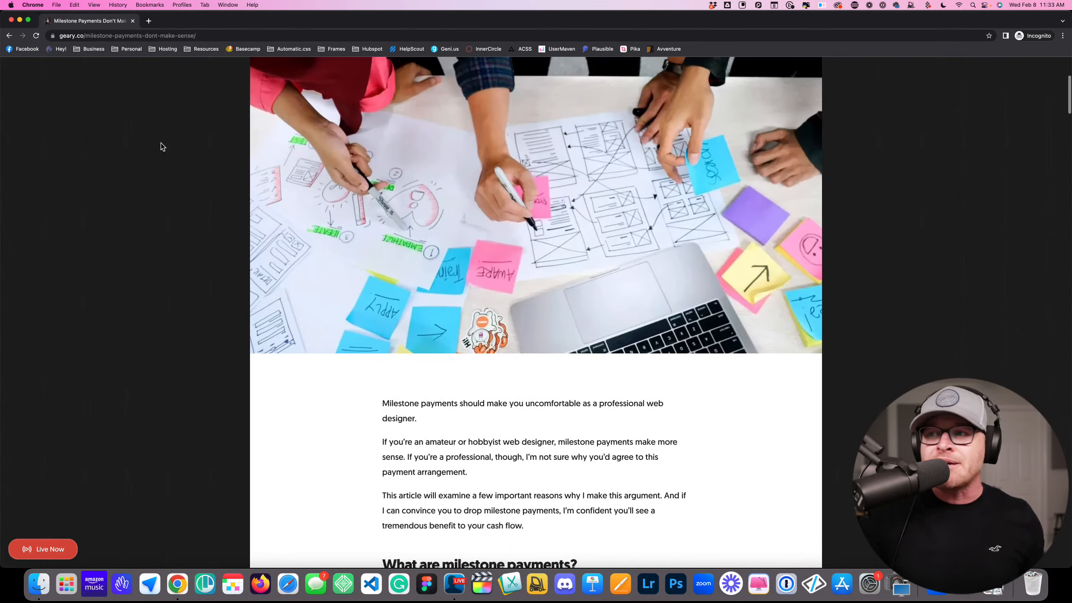
scroll(160, 144, up, 7)
scroll(171, 171, down, 3)
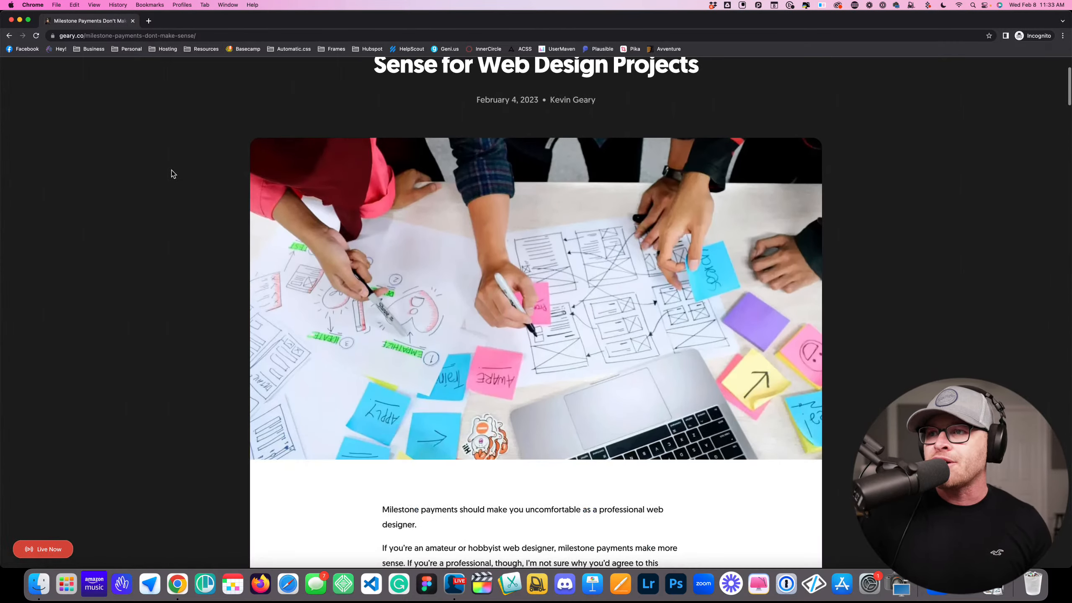
scroll(620, 287, up, 3)
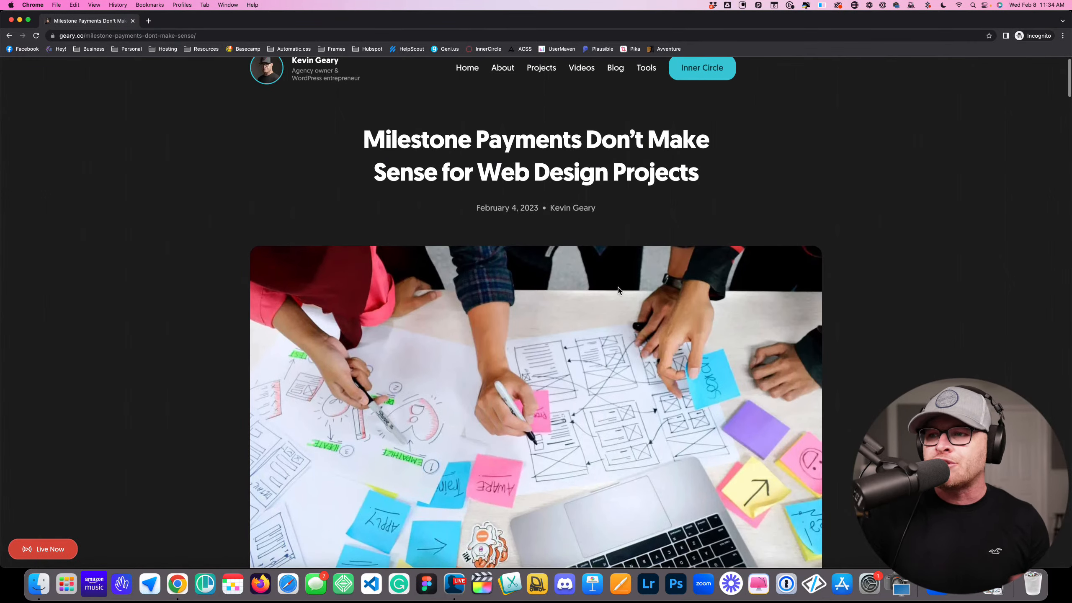
scroll(78, 155, down, 2)
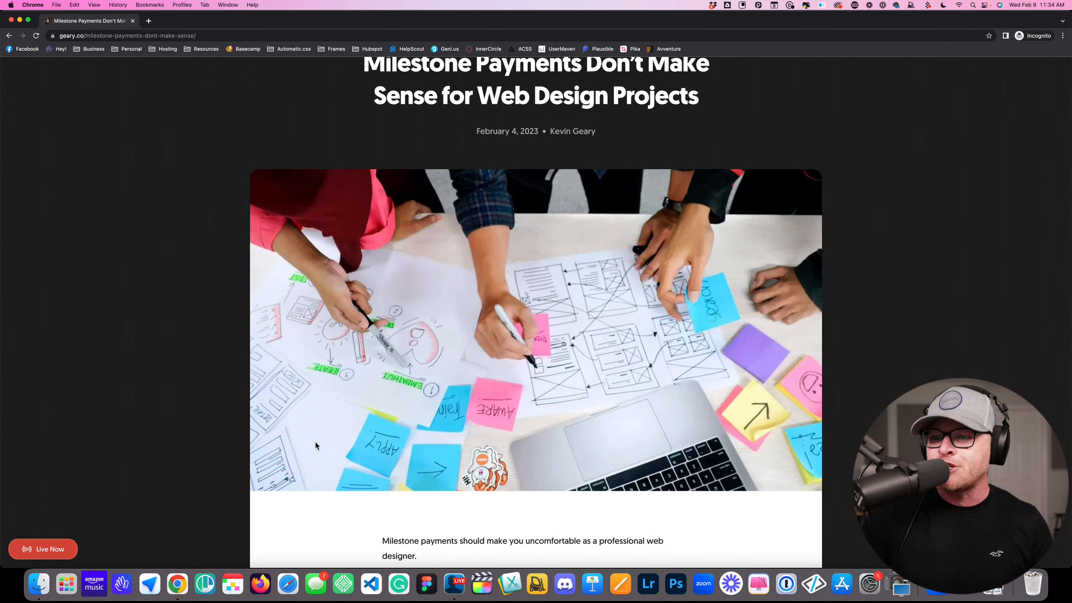
Look through the article body's headings, images and lists down to the Join the Conversation comment form
scroll(371, 240, down, 15)
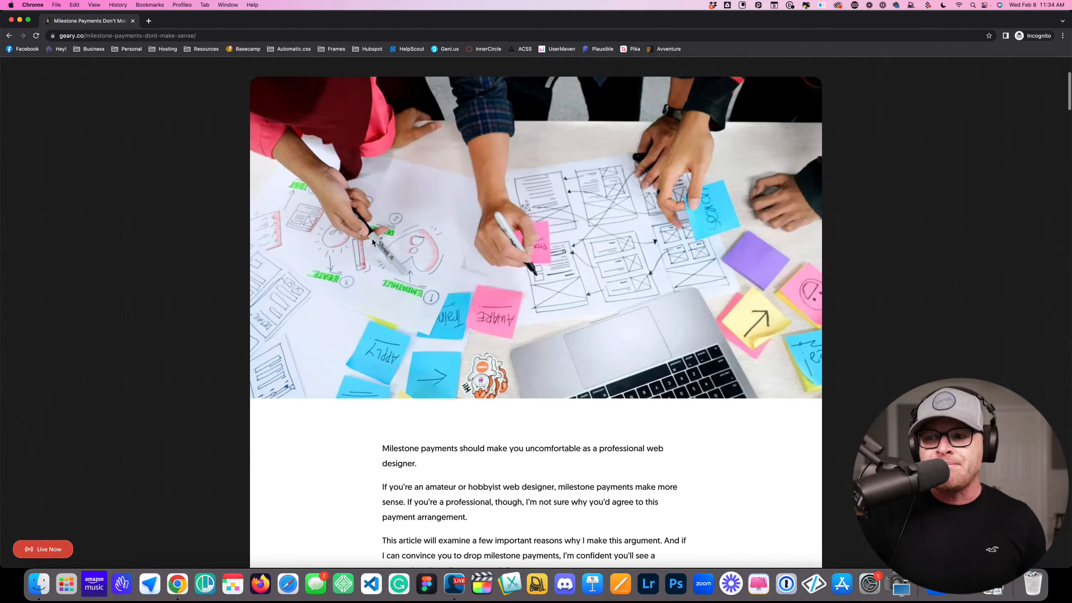
scroll(501, 186, down, 20)
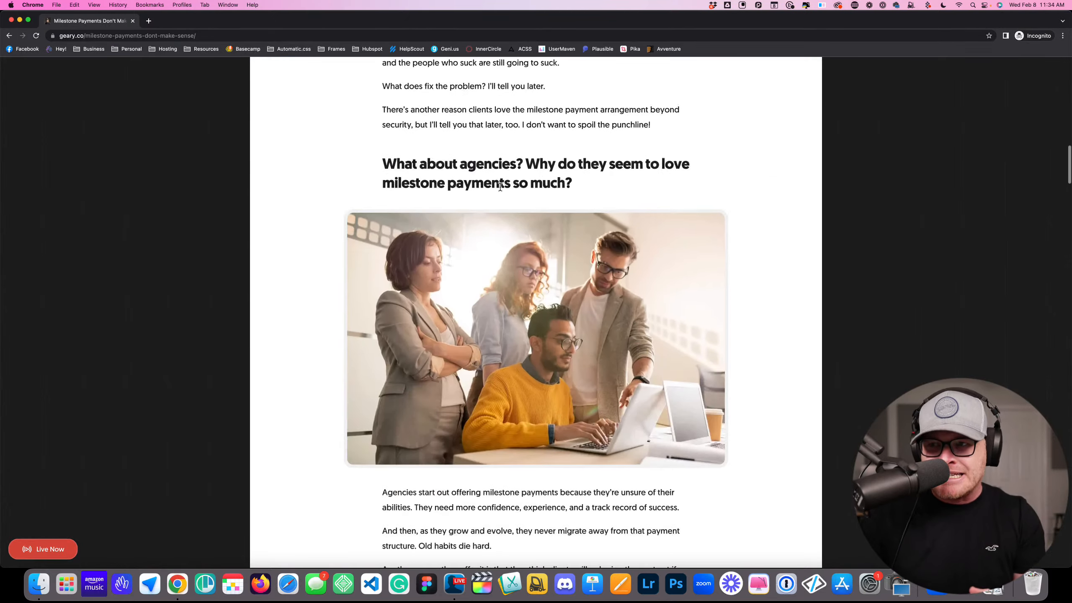
scroll(501, 191, down, 3)
scroll(522, 201, up, 10)
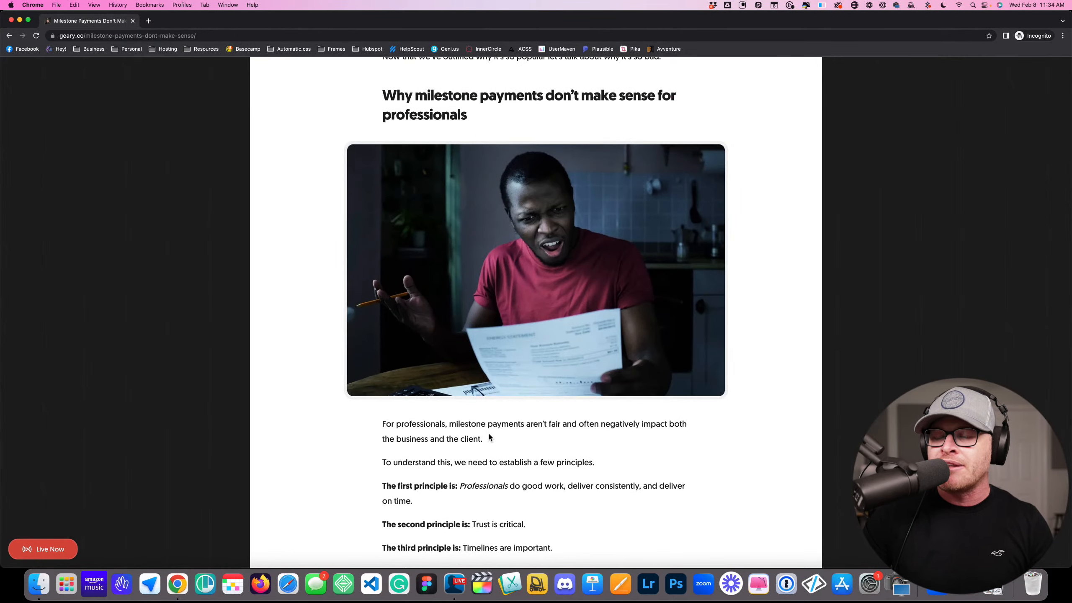
scroll(501, 412, up, 3)
scroll(502, 415, down, 15)
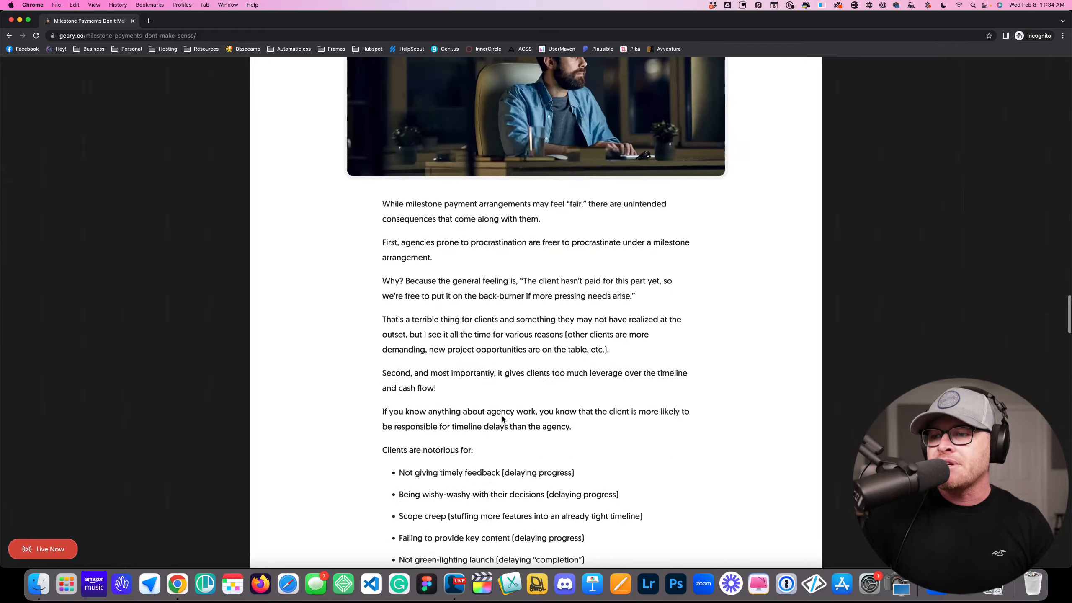
scroll(503, 418, down, 20)
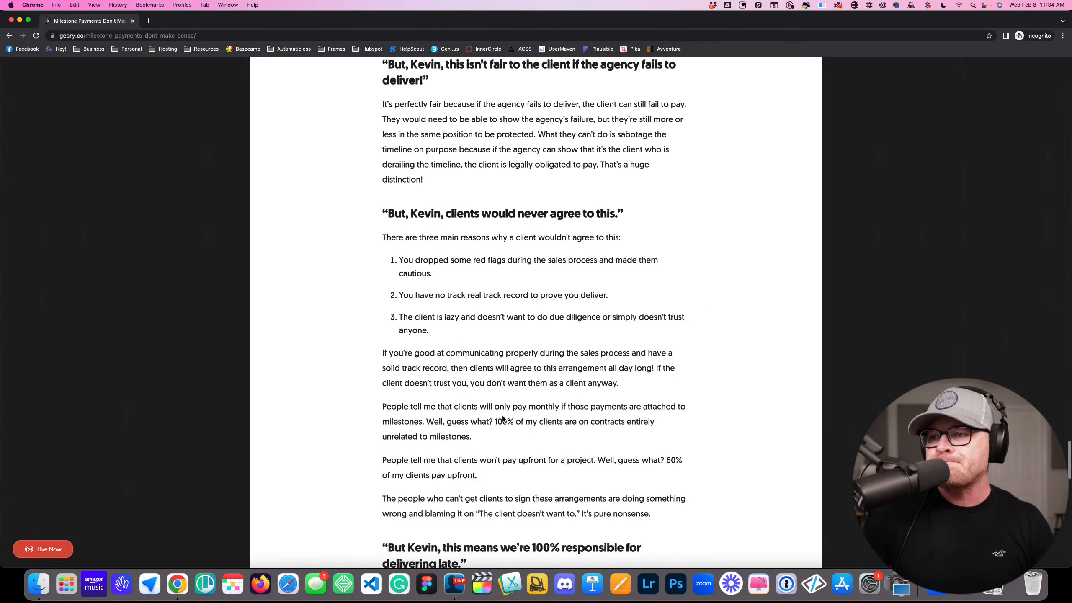
scroll(503, 418, down, 20)
scroll(501, 414, up, 6)
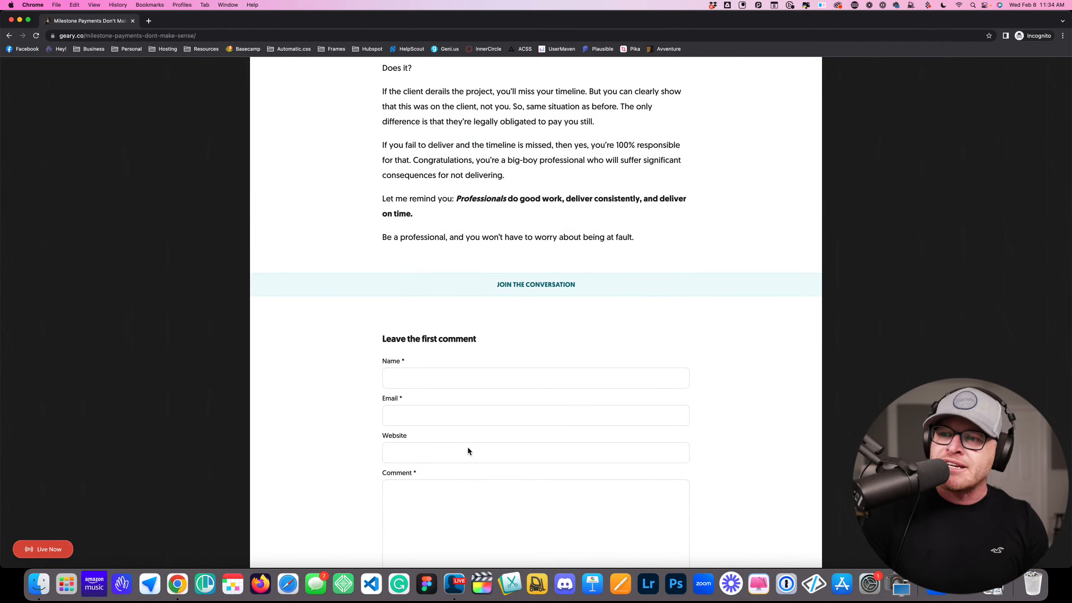
Examine the comment form, author bio box, Related Posts section and footer at the end of the article
scroll(522, 228, down, 3)
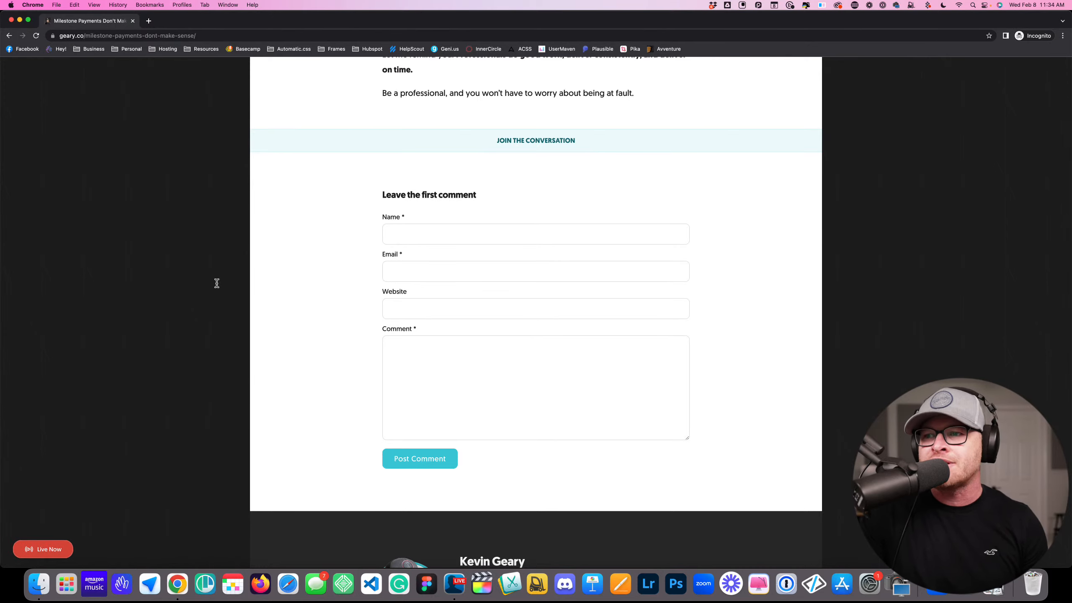
scroll(418, 300, up, 10)
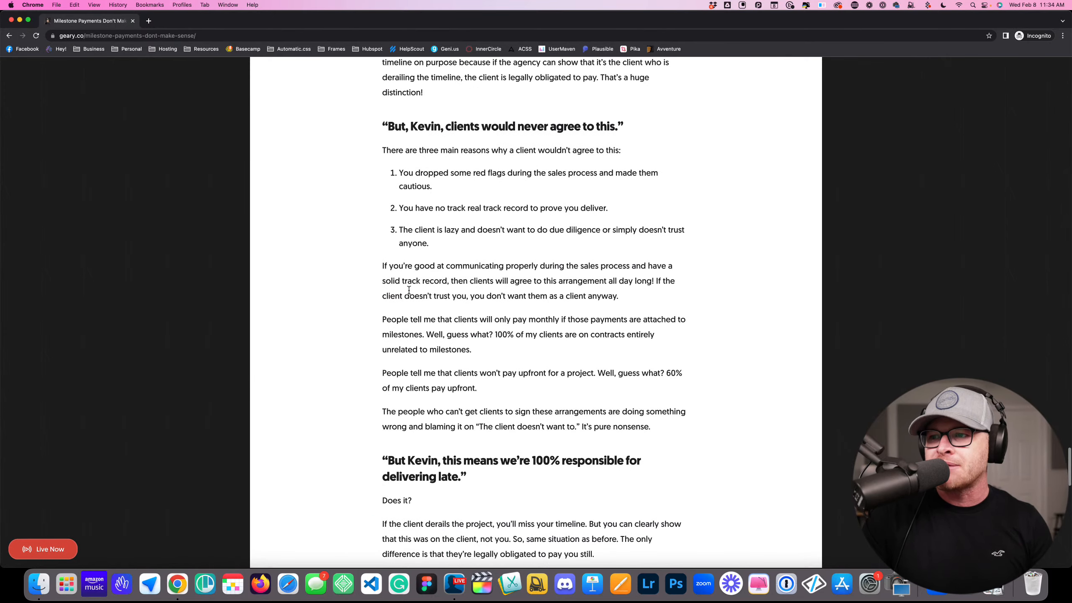
scroll(407, 288, down, 10)
scroll(409, 295, down, 2)
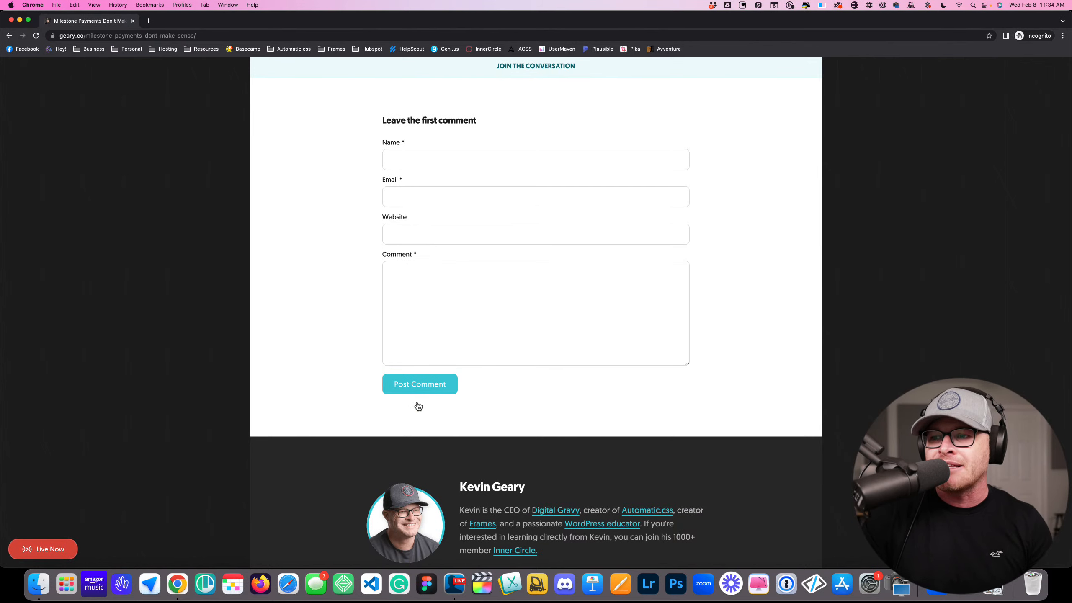
scroll(424, 327, down, 6)
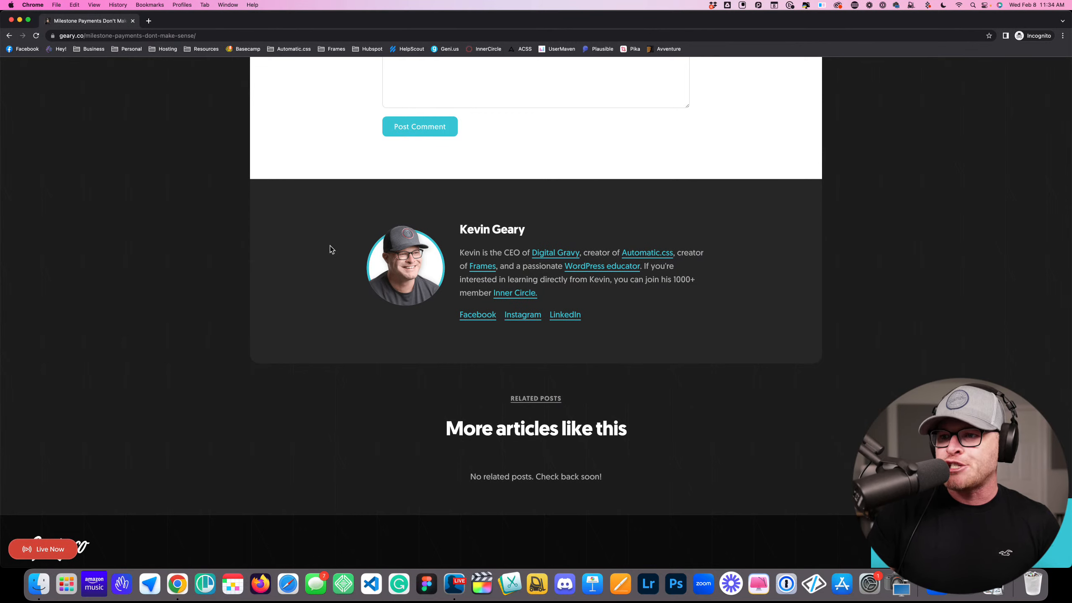
scroll(338, 270, down, 2)
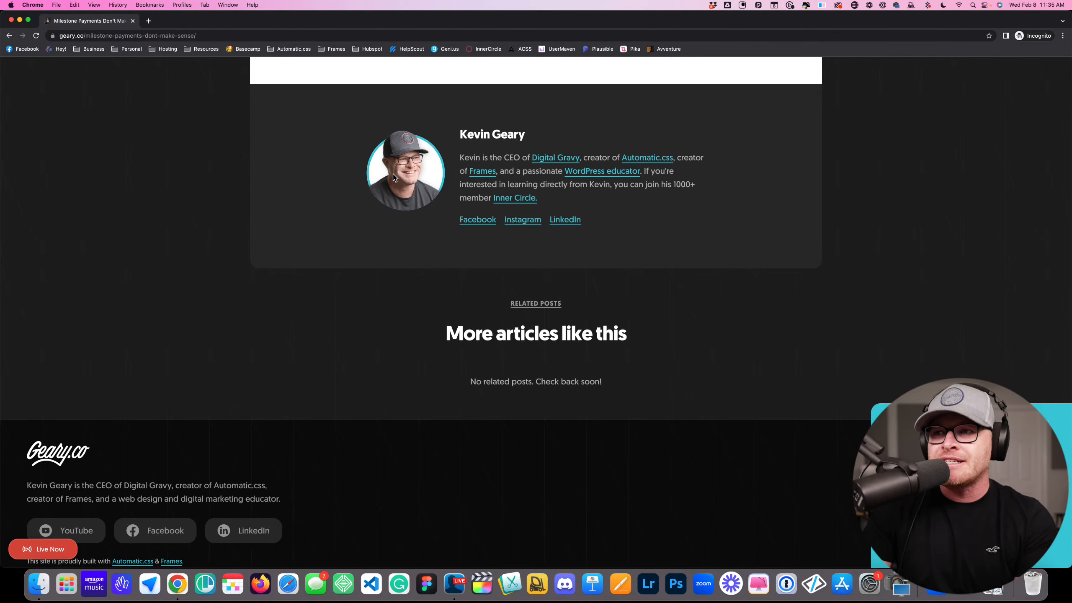
scroll(405, 175, up, 1)
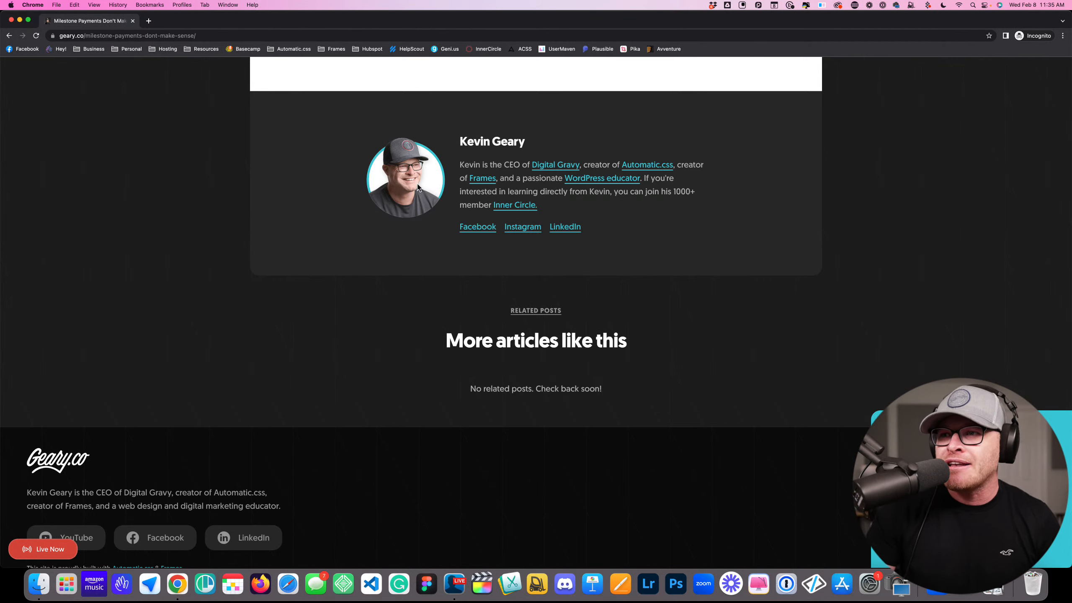
scroll(660, 267, down, 2)
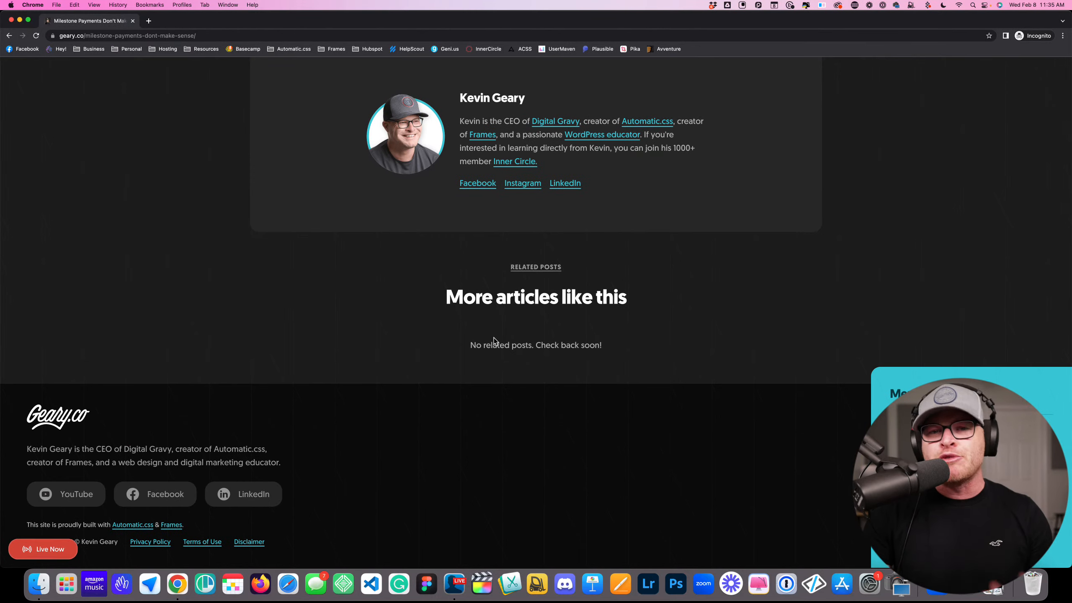
scroll(495, 337, up, 10)
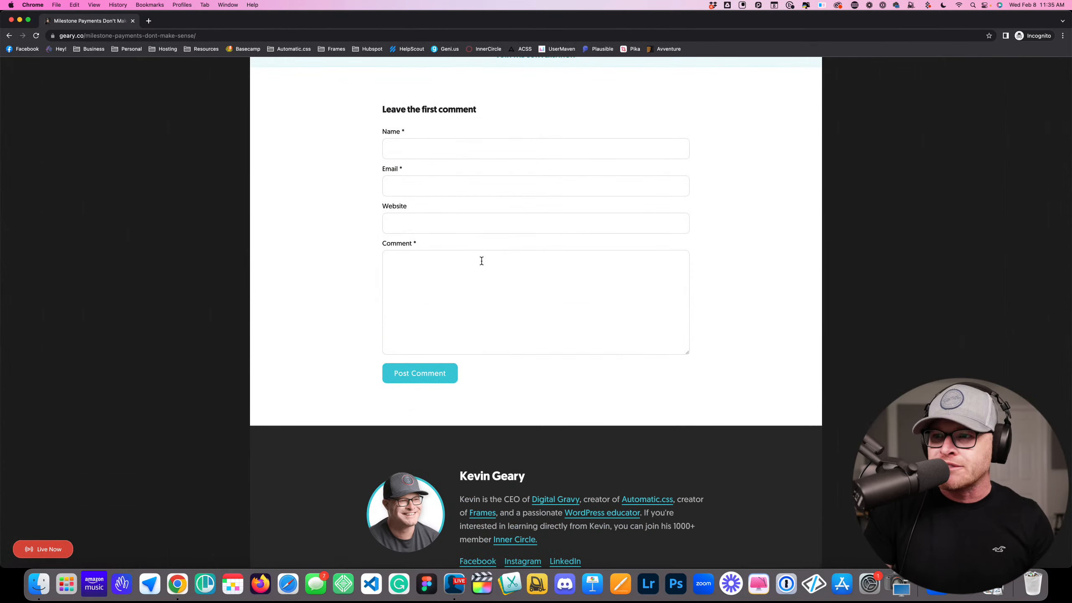
scroll(481, 261, down, 10)
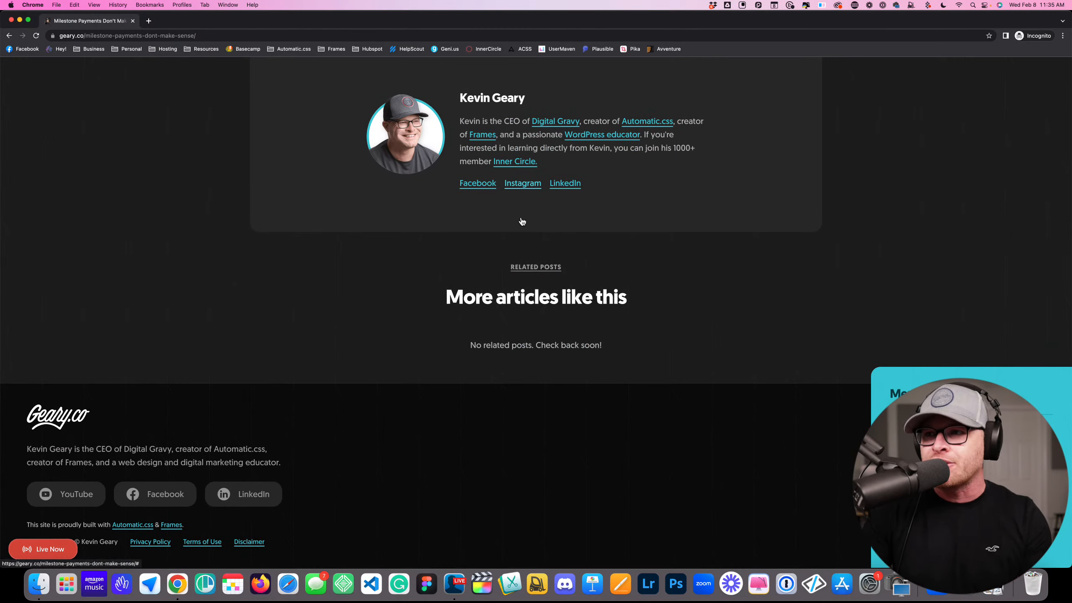
scroll(522, 221, up, 10)
scroll(482, 230, down, 15)
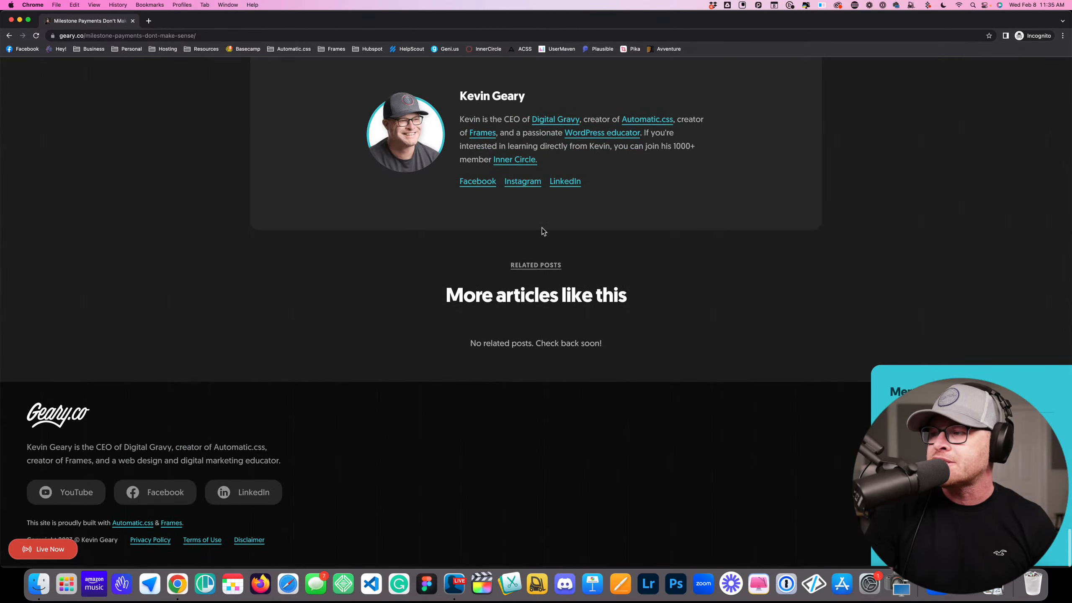
Return to the article's header and open the site's Tools page
scroll(620, 228, up, 15)
scroll(621, 229, up, 20)
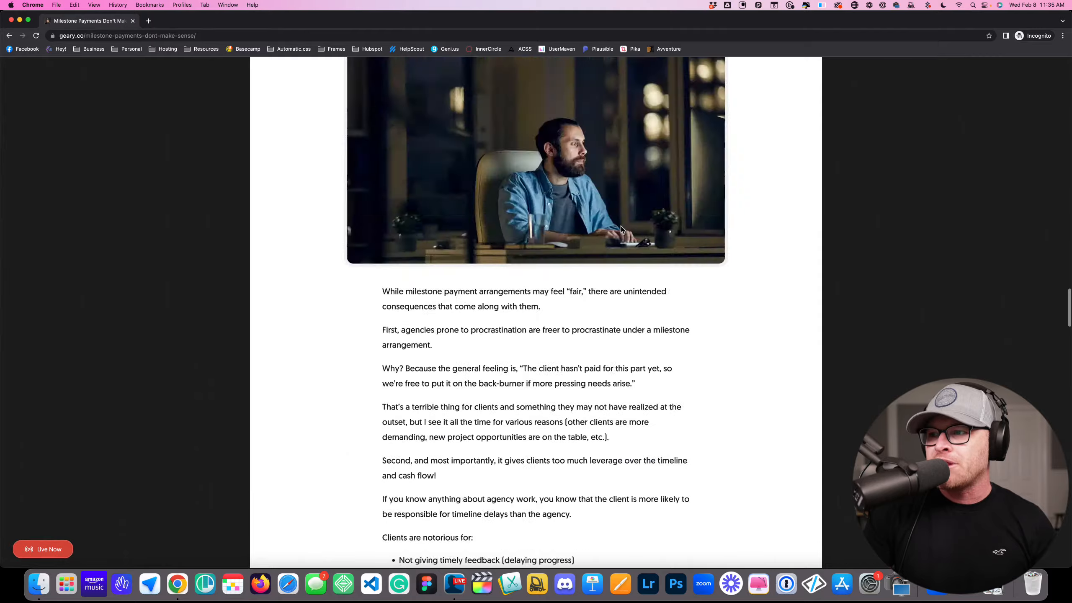
scroll(621, 230, up, 20)
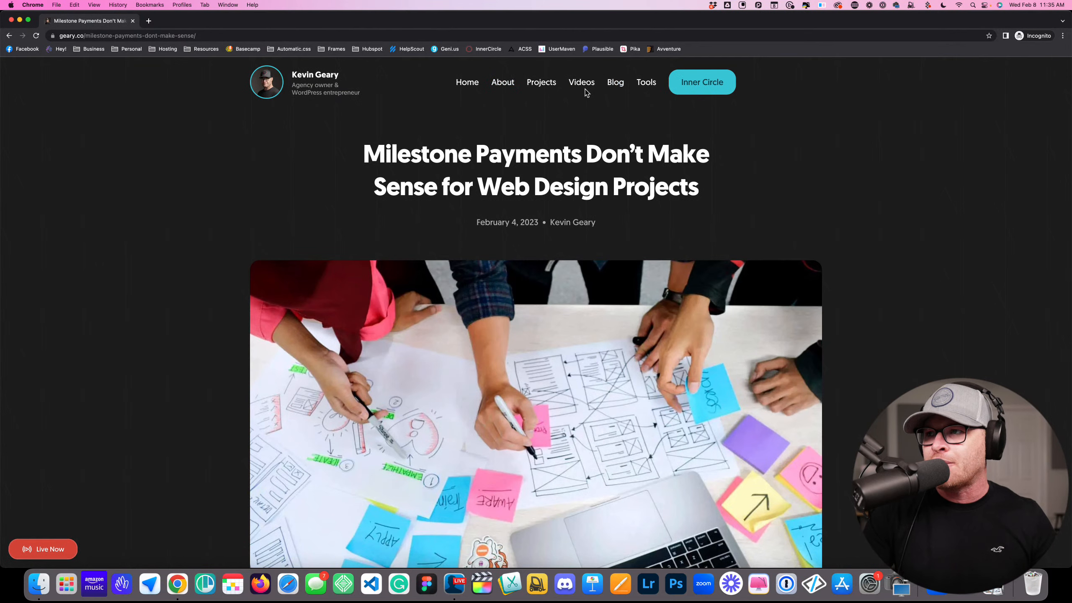
click(643, 85)
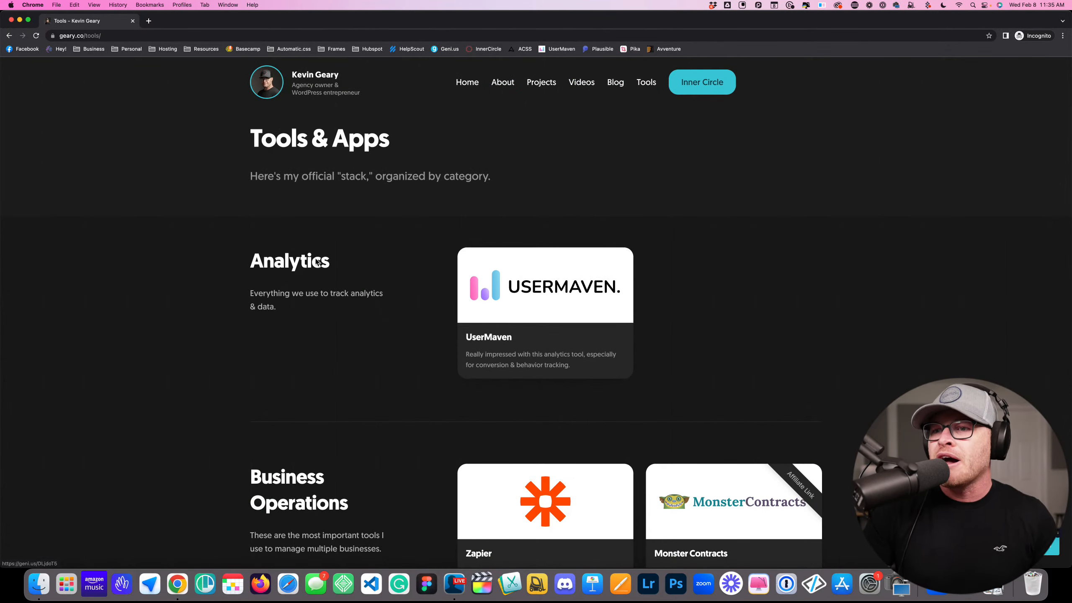
Look through the Tools & Apps page's Analytics, Business Operations and Design & Dev categories and their tool cards
scroll(318, 257, down, 2)
scroll(318, 256, down, 3)
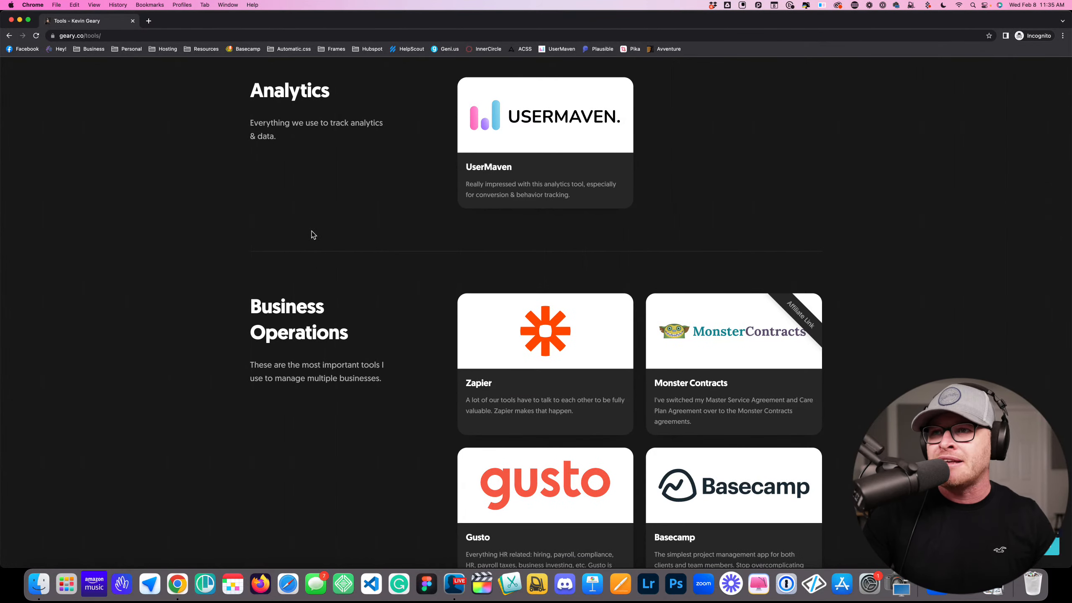
scroll(425, 219, down, 6)
scroll(420, 219, up, 6)
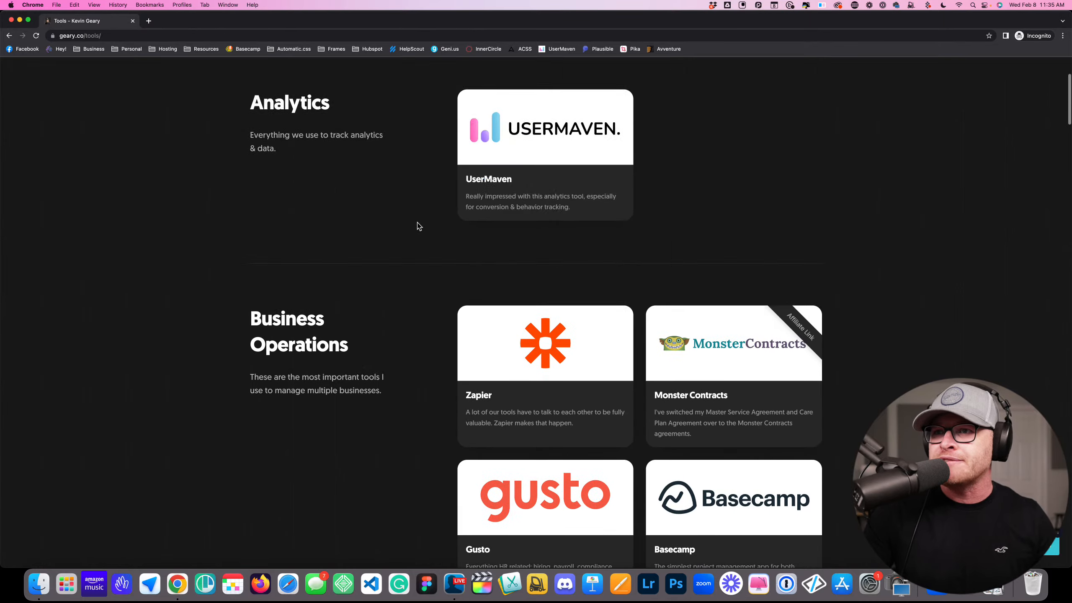
scroll(420, 223, up, 4)
scroll(400, 171, down, 5)
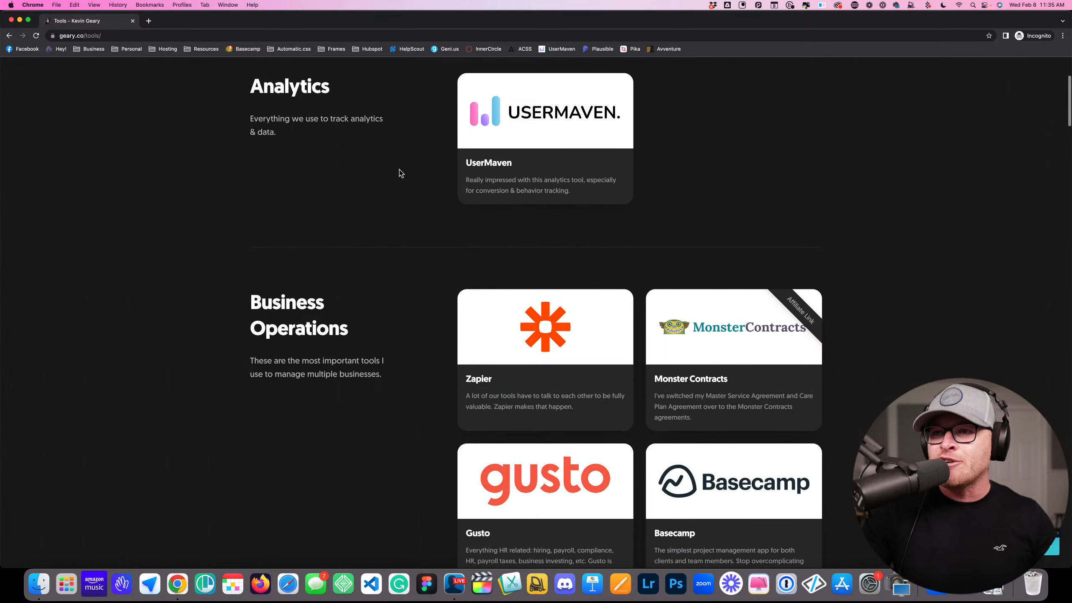
scroll(400, 173, down, 10)
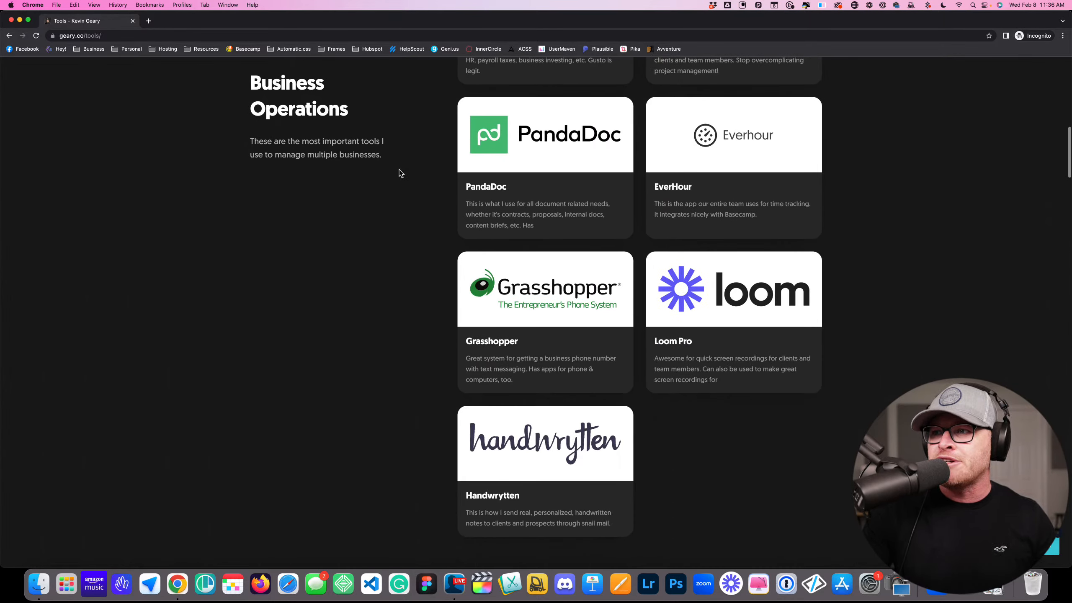
scroll(400, 173, down, 8)
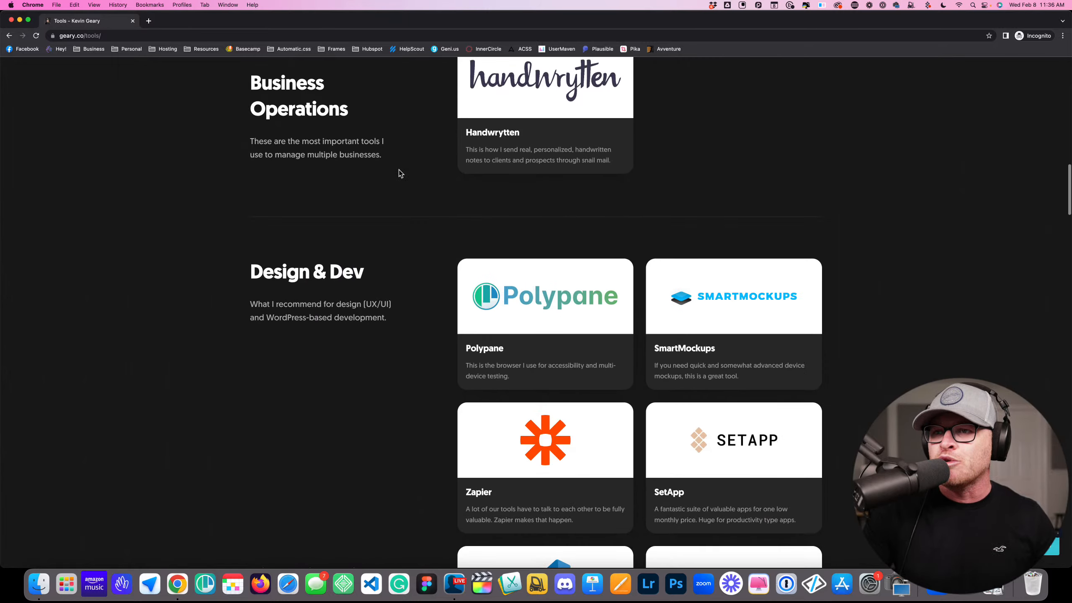
scroll(400, 173, down, 4)
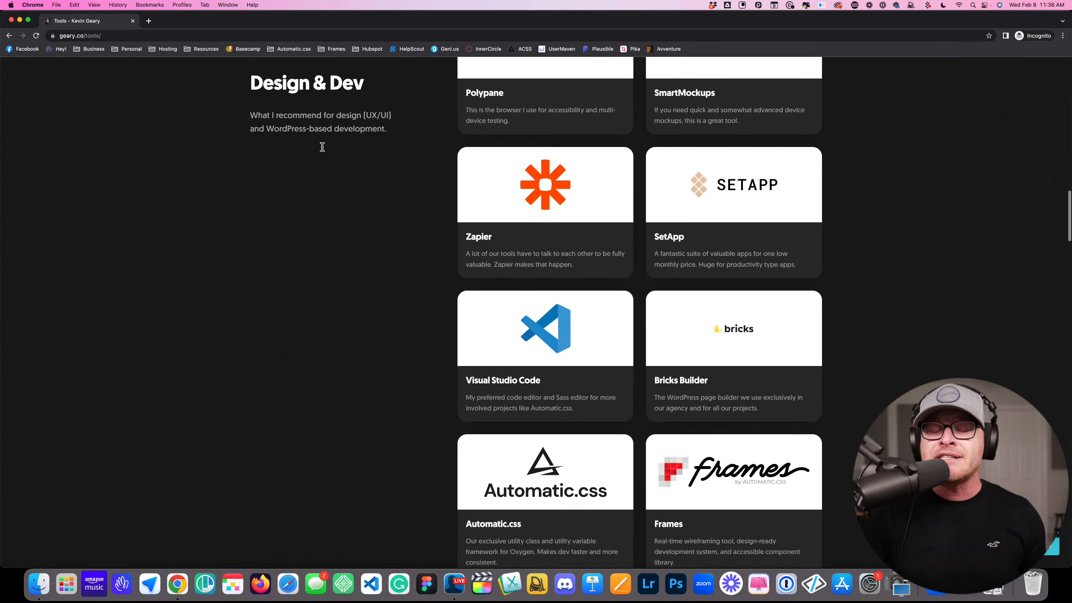
scroll(322, 148, up, 15)
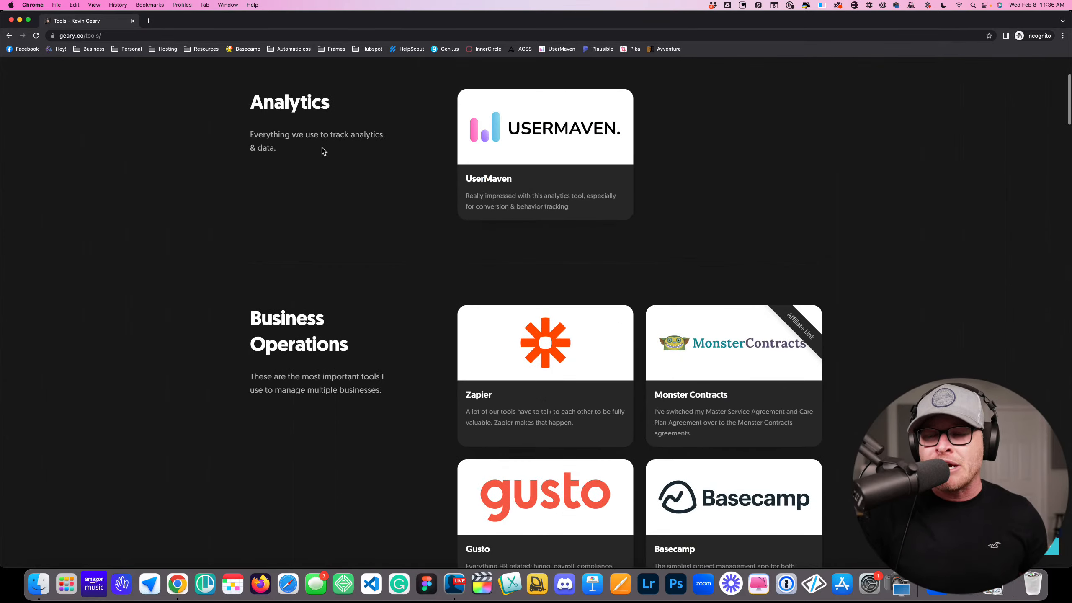
scroll(322, 147, up, 4)
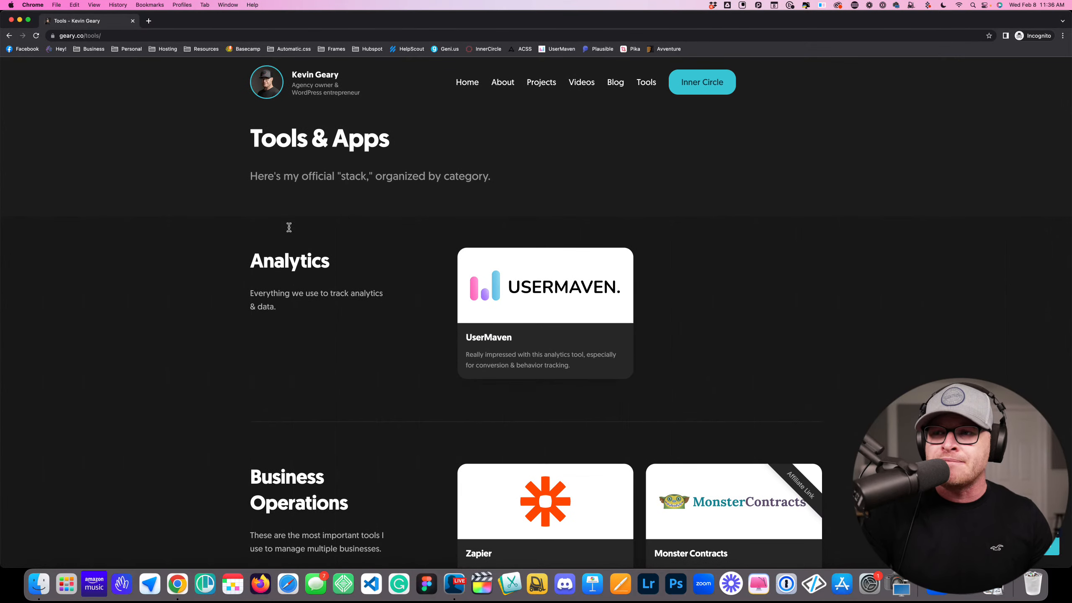
Check how the Business Operations and Design & Dev headings and descriptions behave beside their card grids while moving through the page
scroll(294, 231, down, 6)
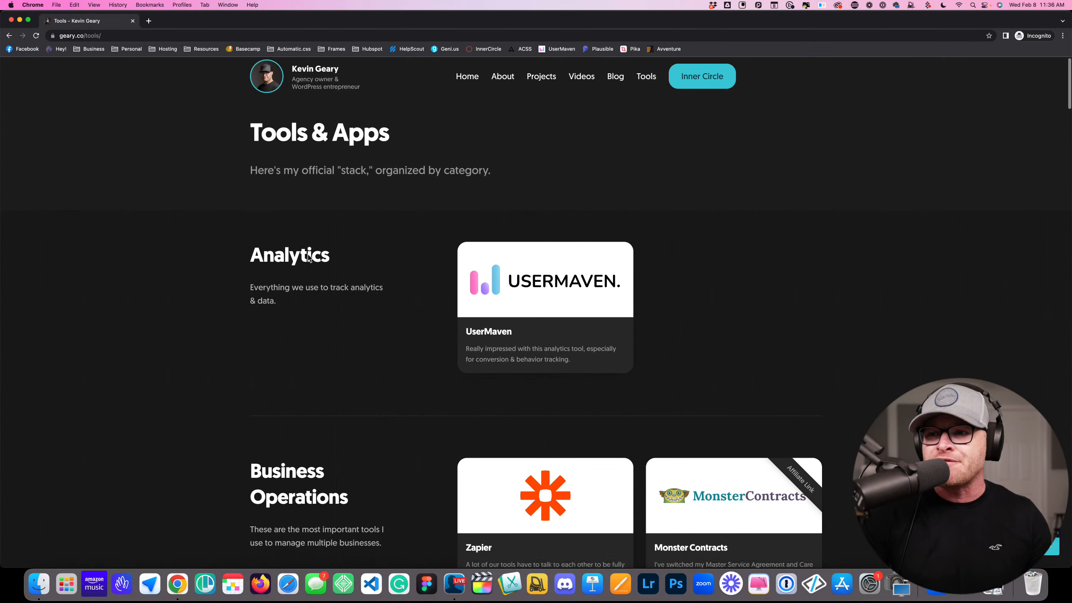
scroll(308, 253, down, 7)
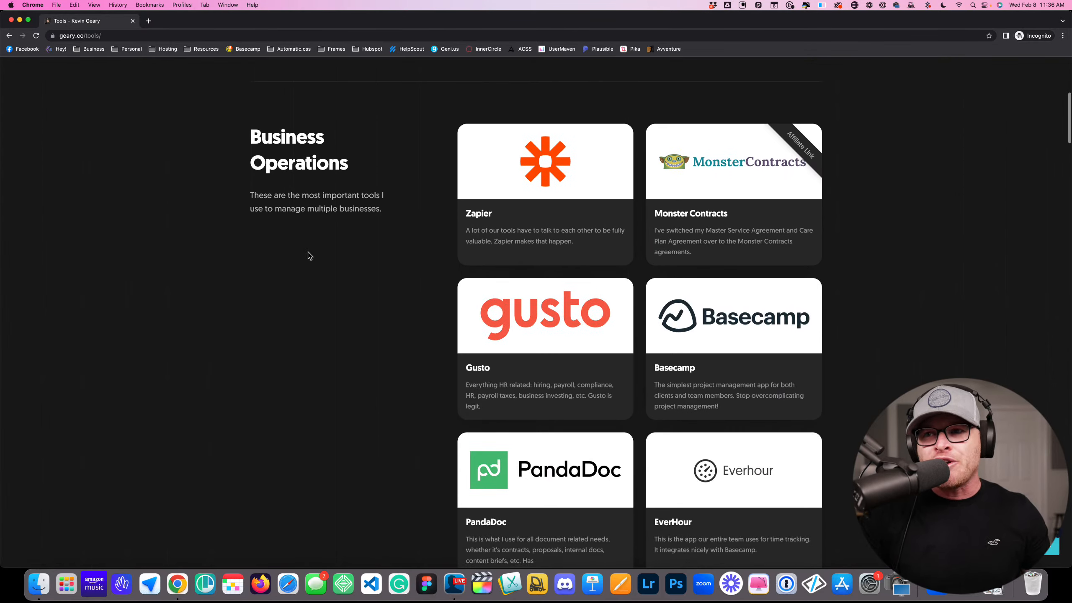
scroll(308, 254, down, 5)
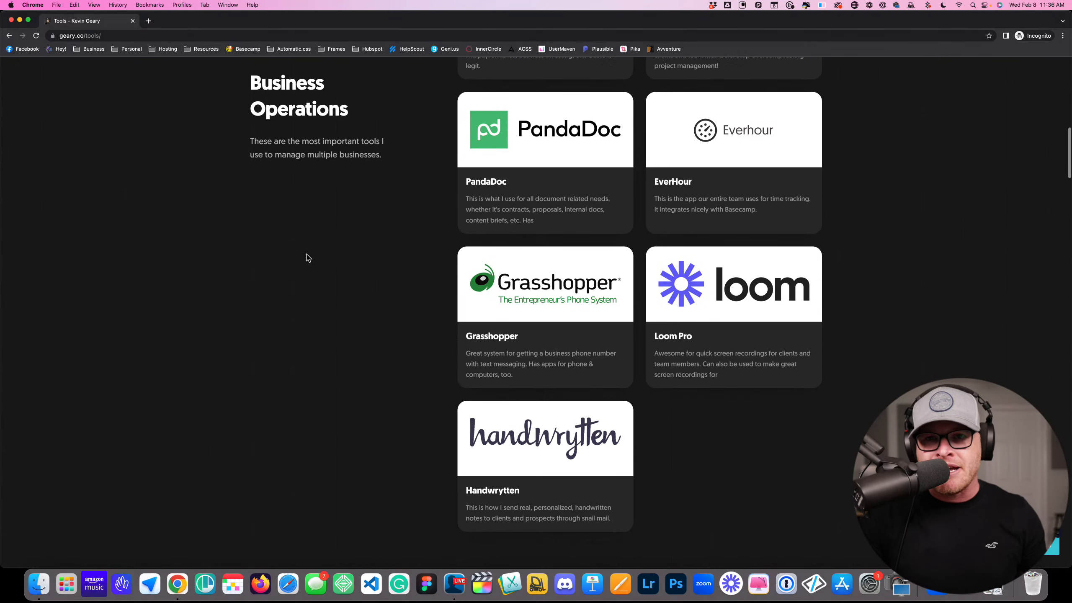
scroll(306, 254, down, 2)
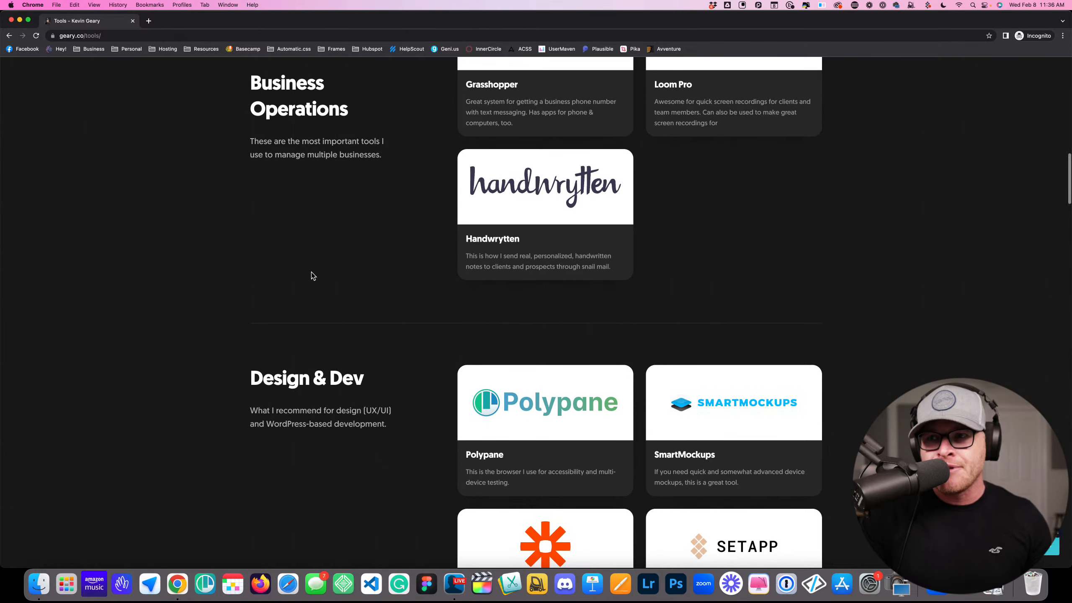
scroll(313, 276, down, 5)
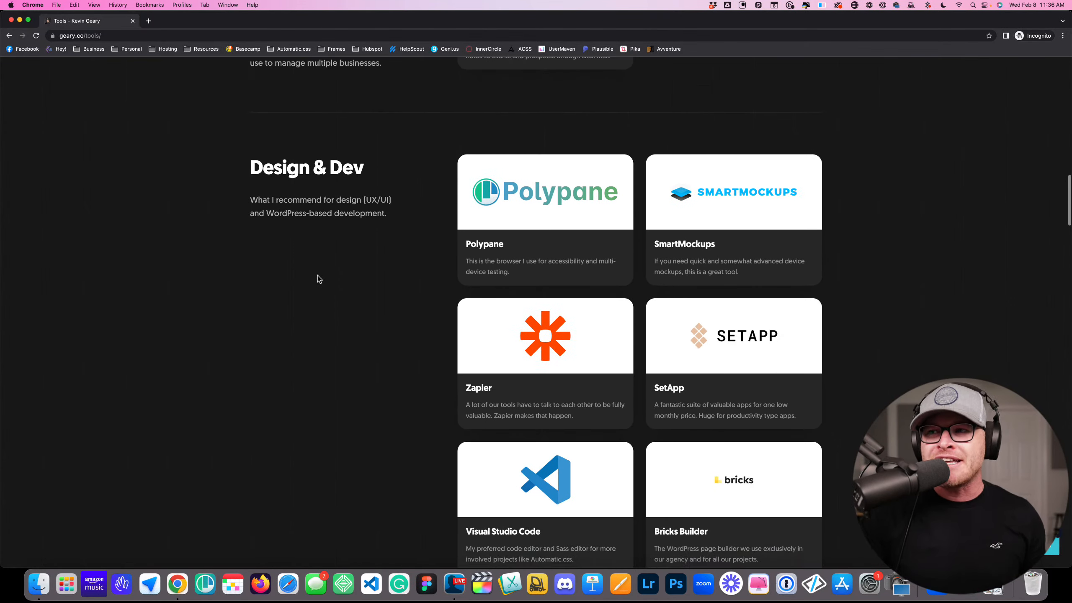
scroll(317, 275, up, 10)
scroll(315, 277, up, 10)
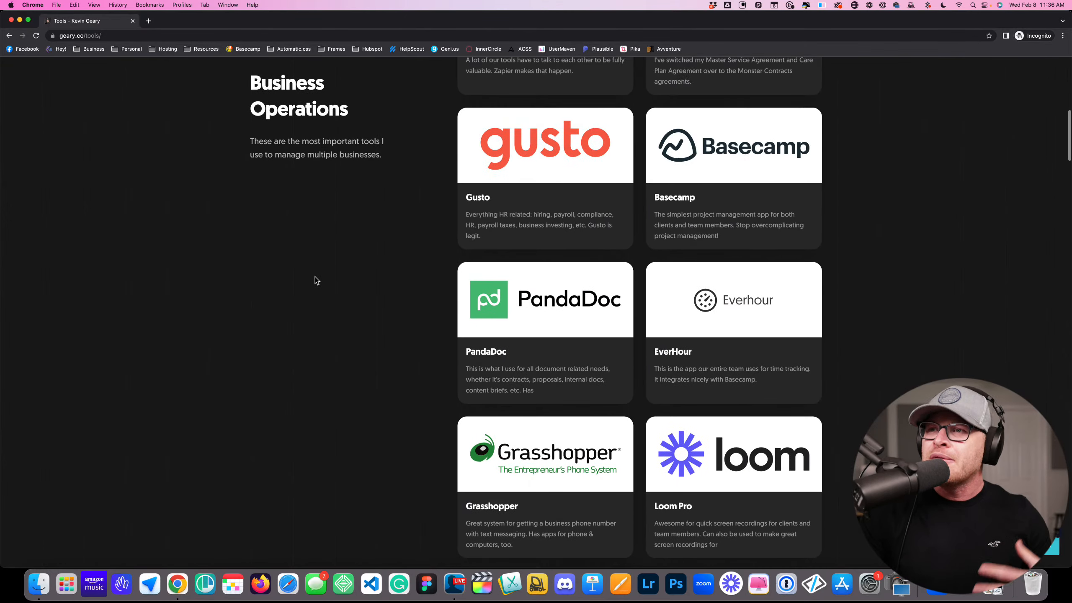
scroll(316, 278, down, 9)
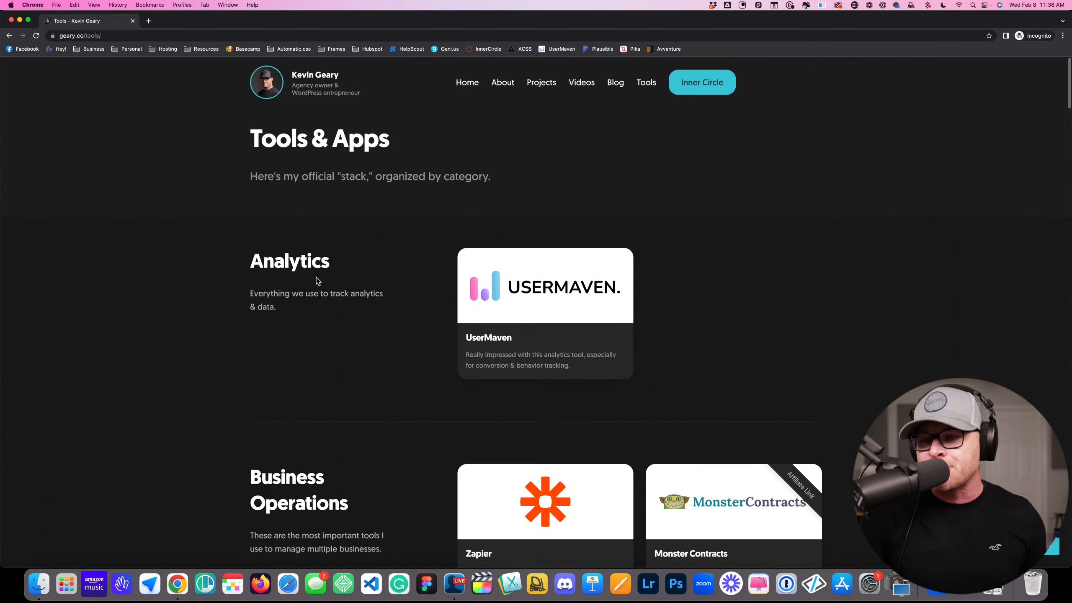
scroll(316, 277, down, 3)
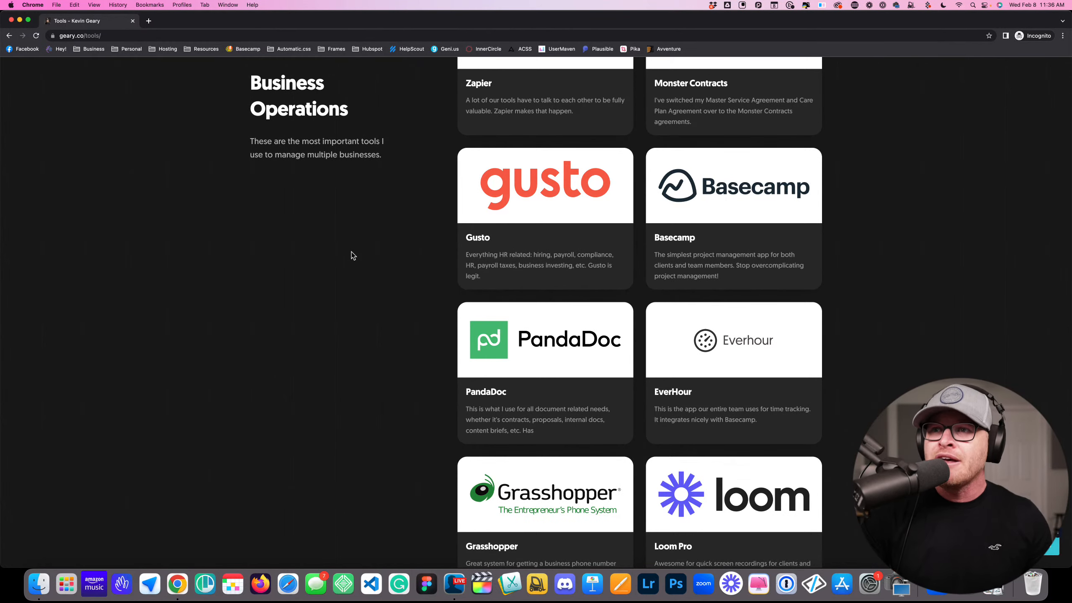
Review the Analytics heading and description, temporarily highlighting them, and compare that category's layout with the Business Operations and Design & Dev sections
scroll(352, 253, up, 10)
drag(218, 258, 352, 309)
click(354, 312)
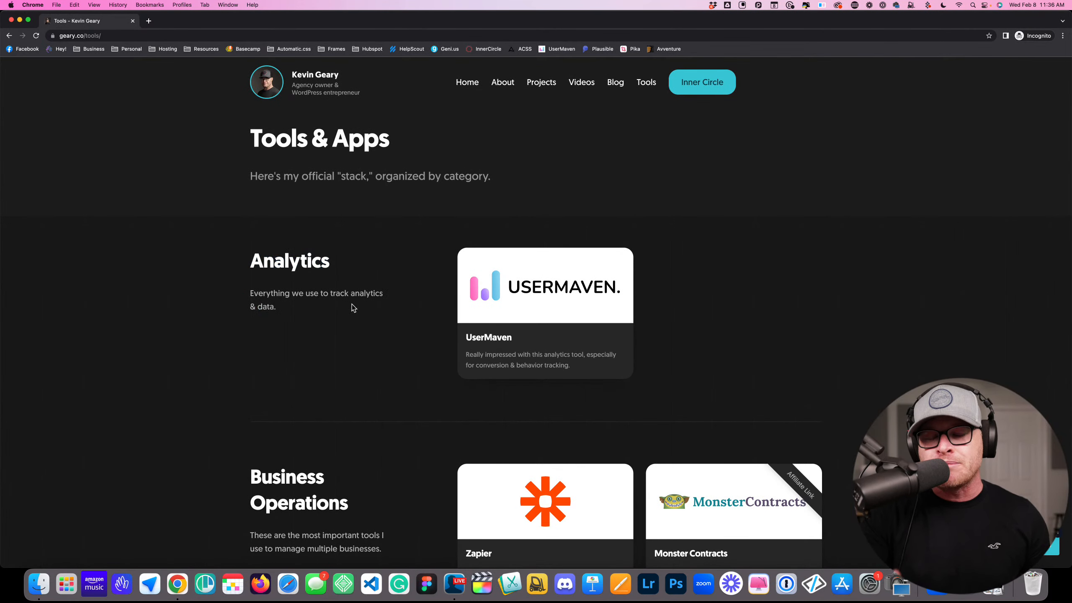
drag(244, 265, 366, 294)
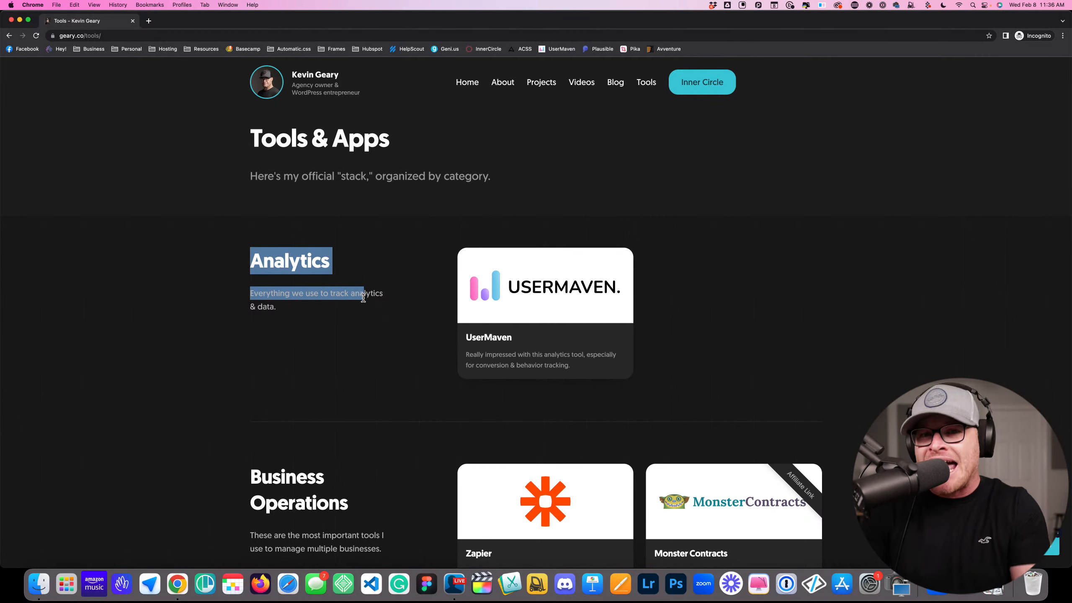
click(257, 252)
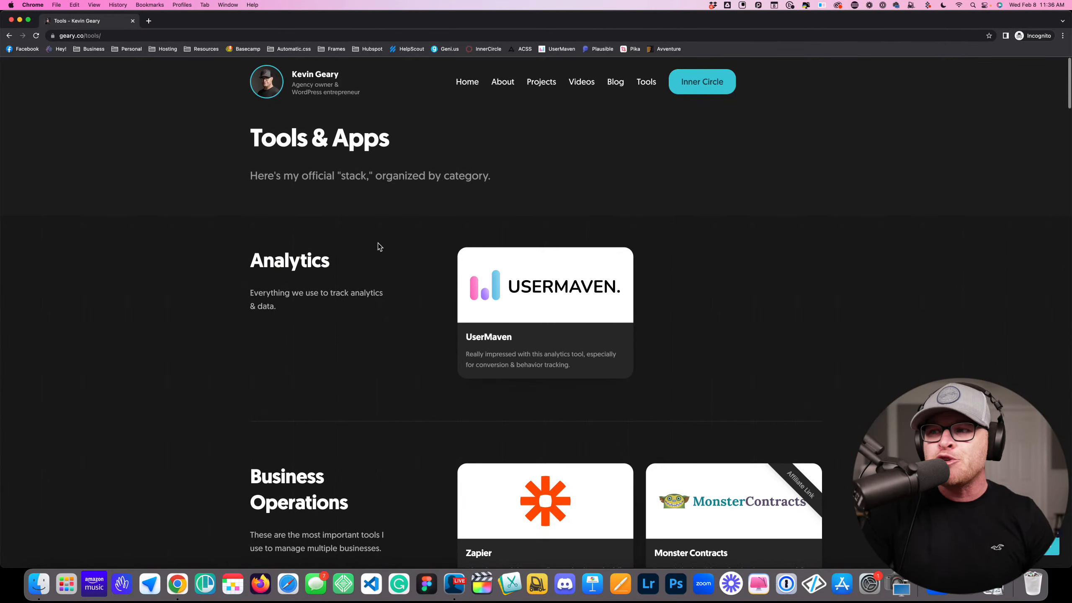
scroll(378, 243, down, 10)
scroll(377, 243, down, 10)
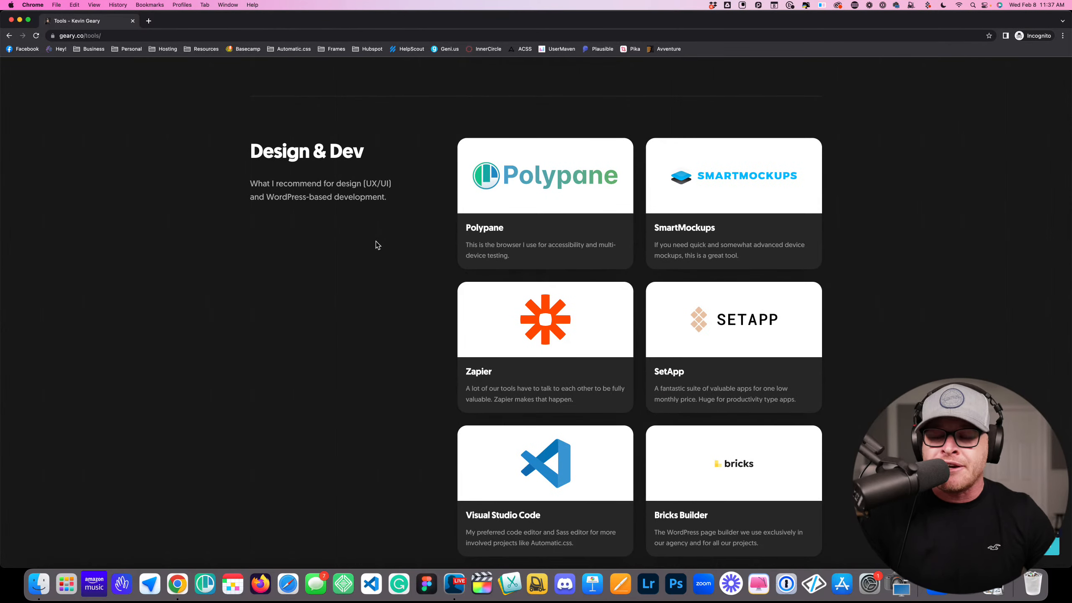
scroll(345, 255, up, 20)
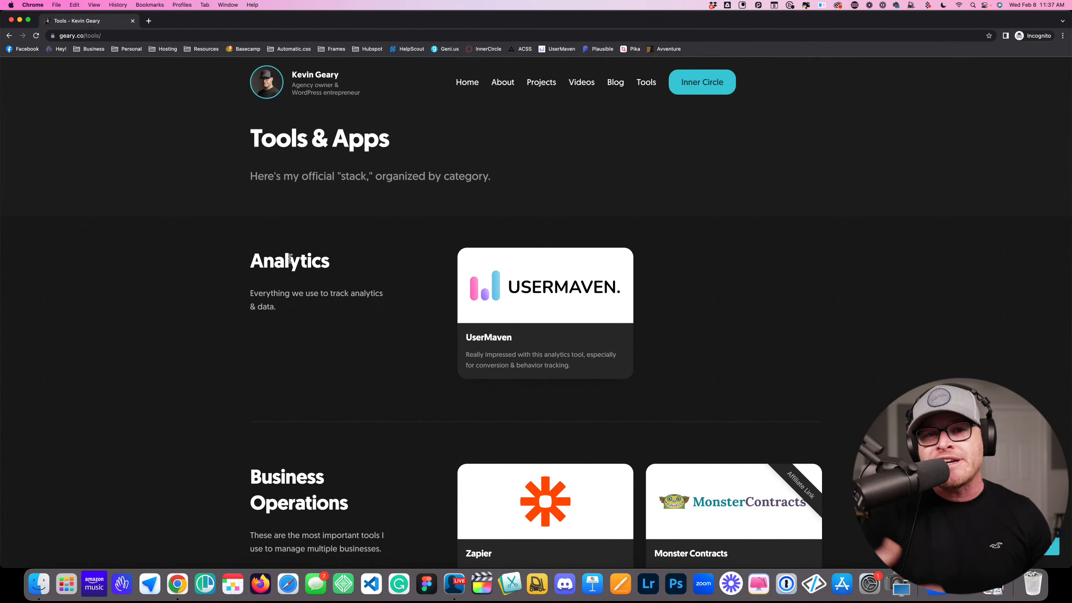
scroll(291, 264, down, 4)
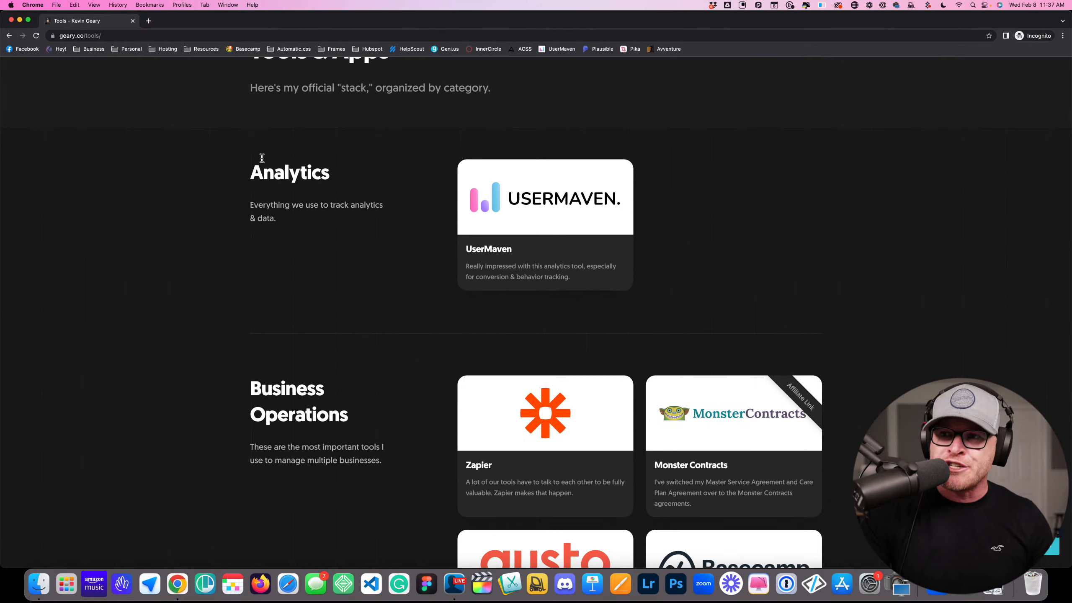
Compare the Tools & Apps categories from Analytics through Design & Dev, Domains & Hosting, Email & Marketing, Equipment and Money to SEO
scroll(619, 287, down, 10)
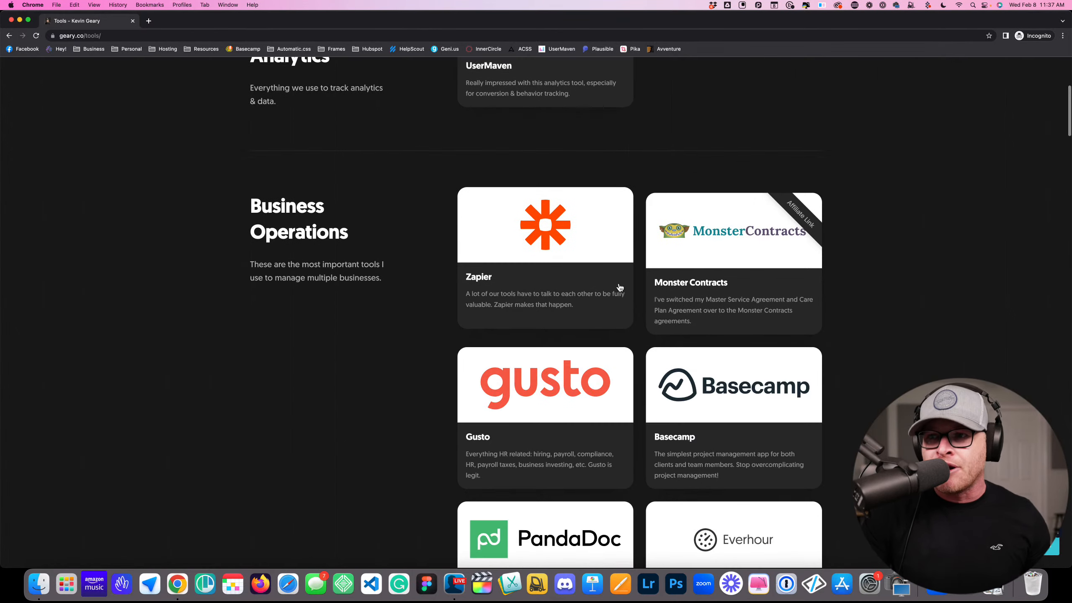
scroll(609, 160, up, 10)
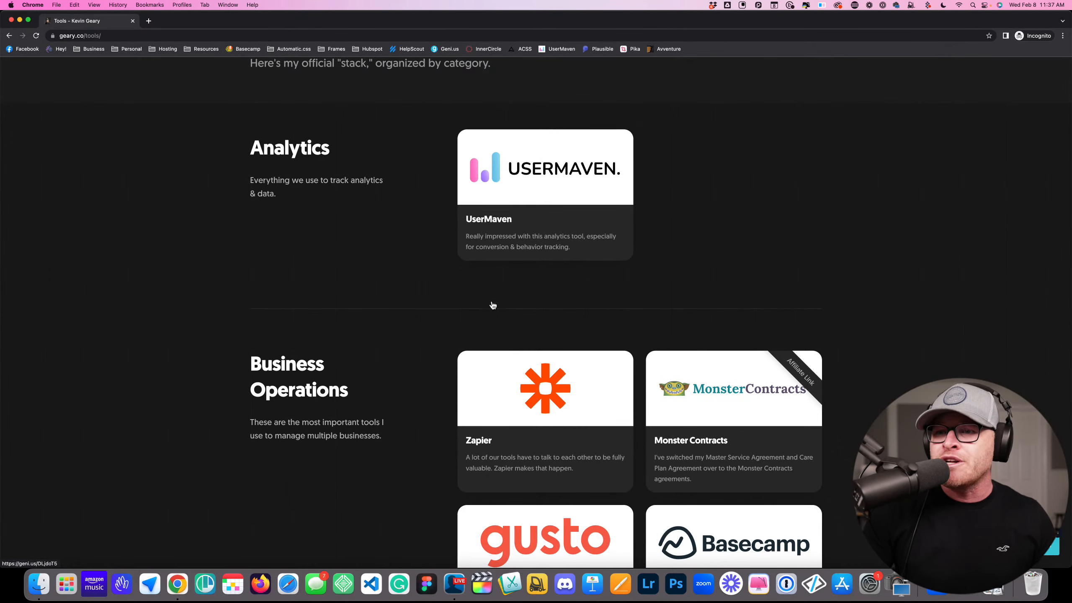
scroll(493, 307, down, 5)
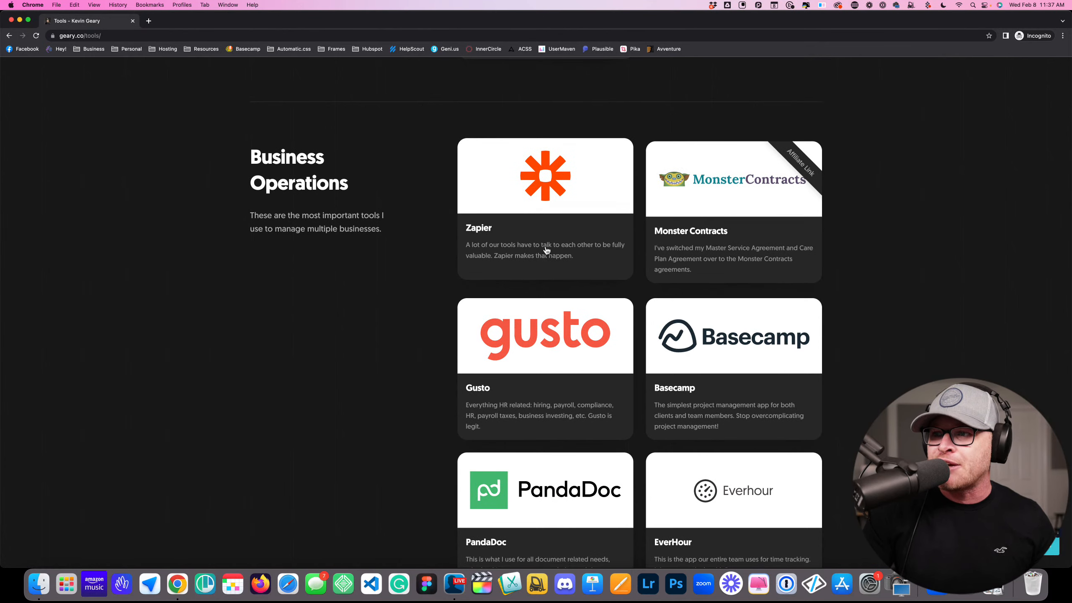
scroll(518, 330, down, 3)
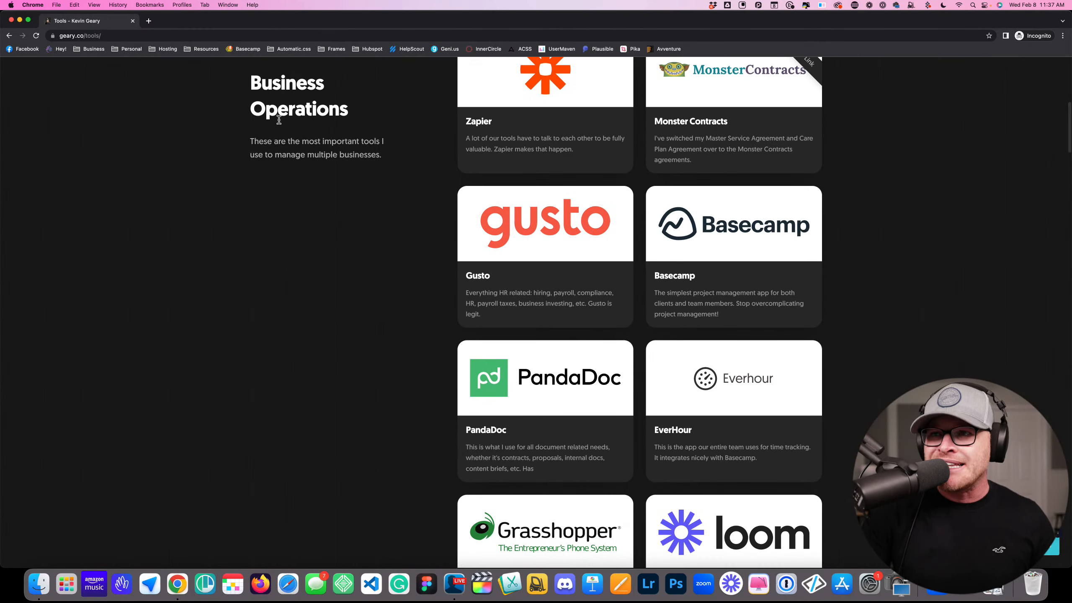
scroll(280, 115, down, 12)
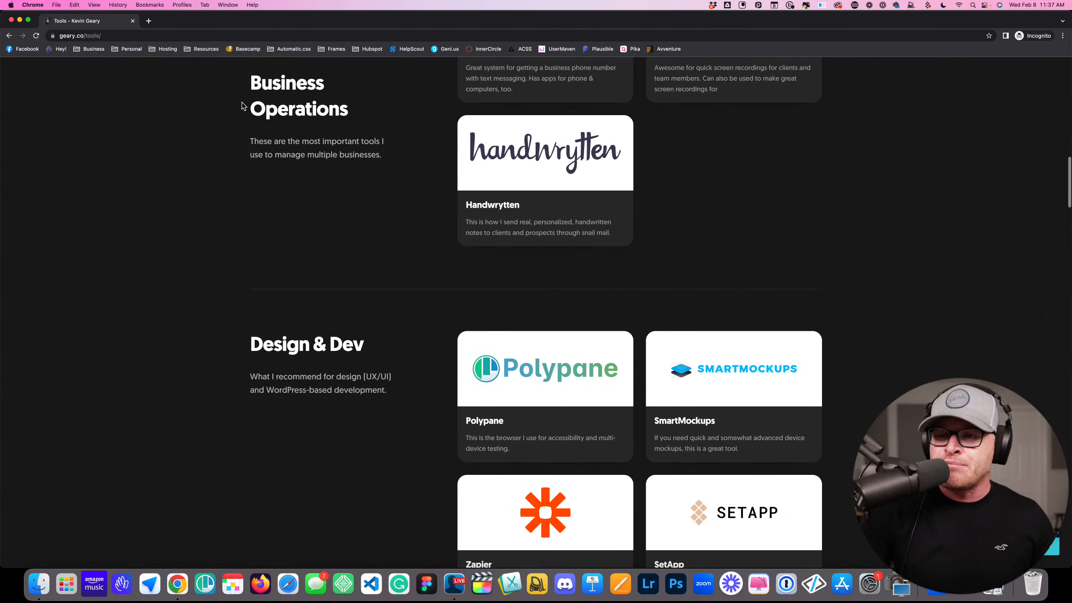
scroll(262, 187, down, 20)
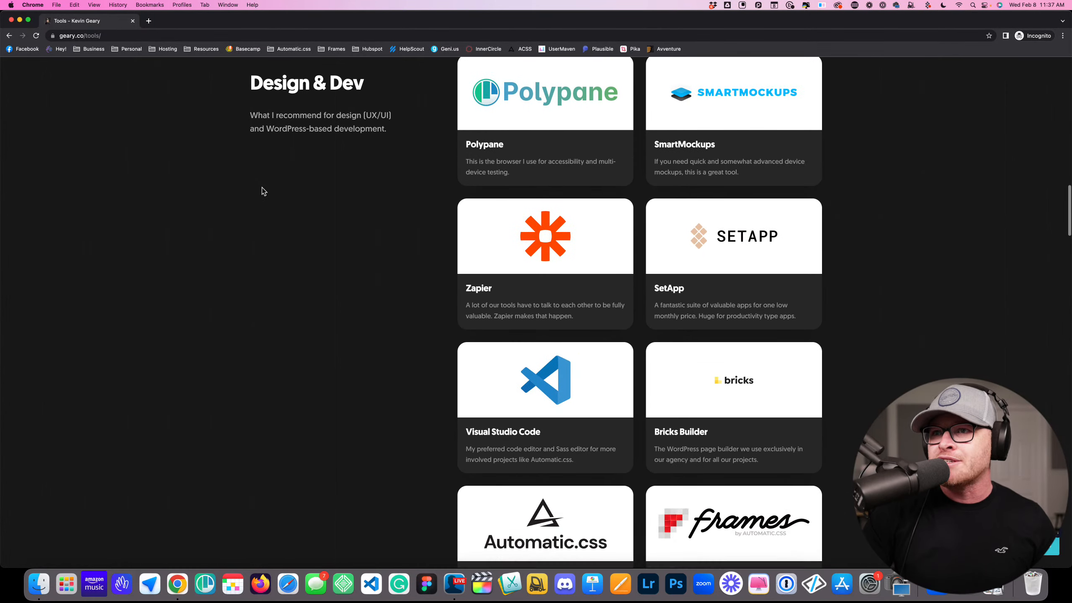
scroll(260, 191, down, 20)
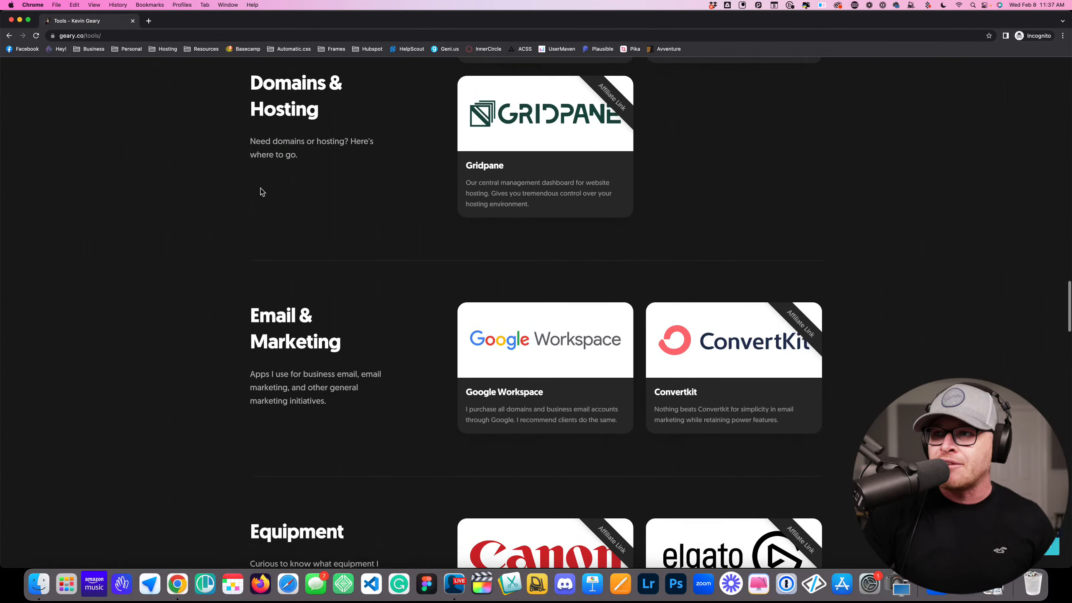
scroll(261, 192, down, 20)
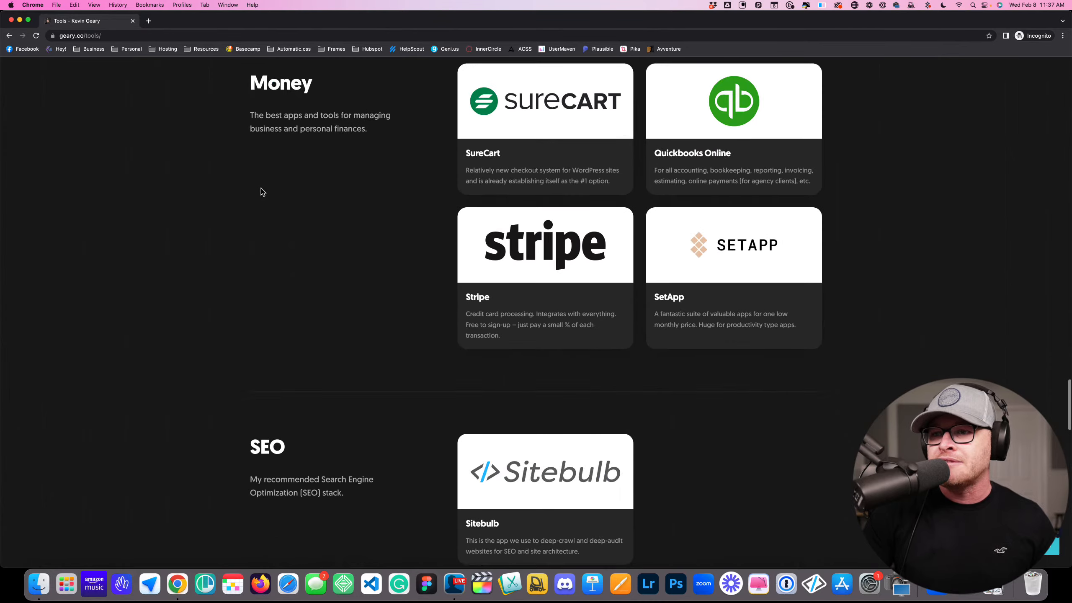
Recheck the card grids and affiliate ribbons of the Money, Equipment, Email & Marketing and Domains & Hosting categories, ending at the page header
scroll(261, 189, up, 8)
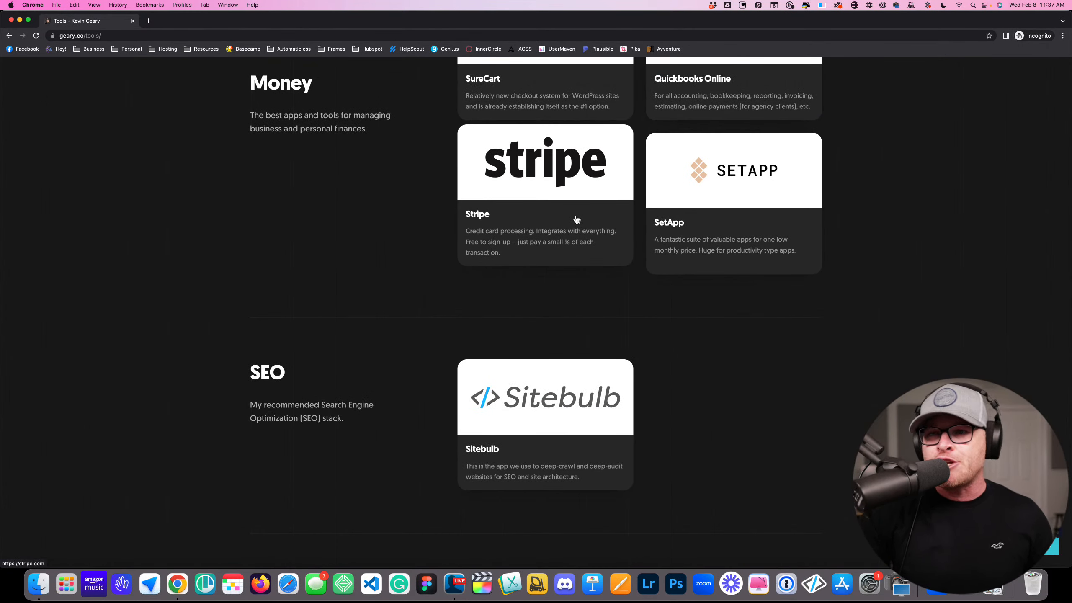
scroll(566, 238, up, 5)
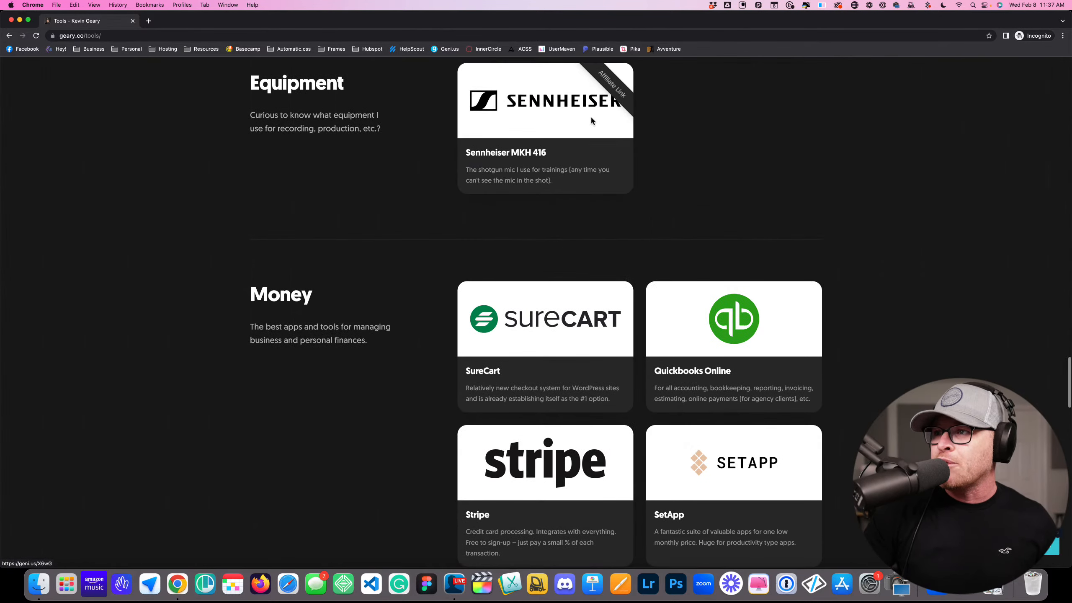
scroll(625, 93, up, 1)
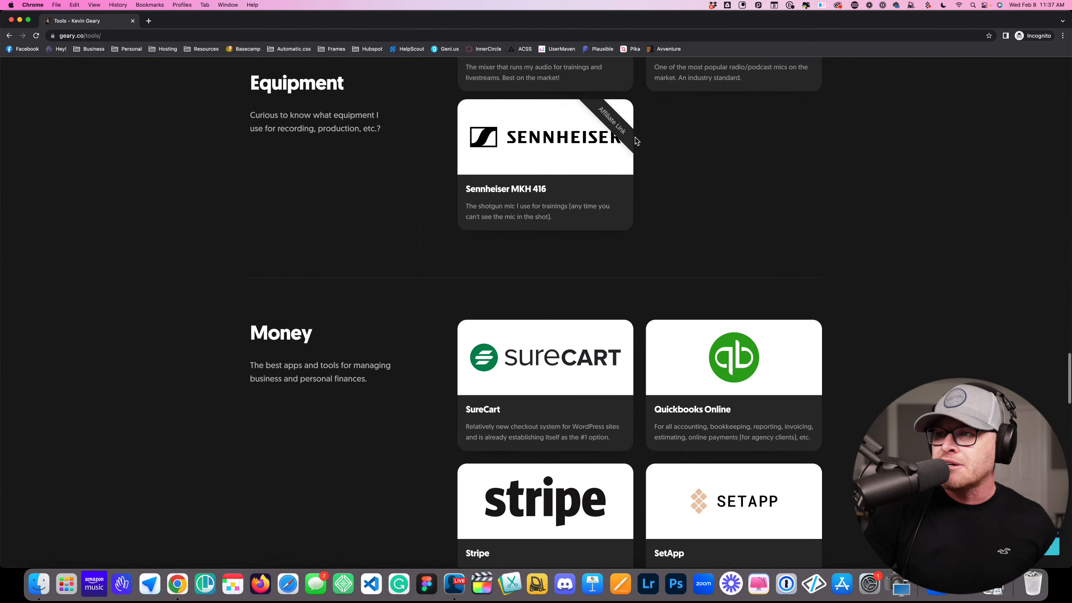
scroll(720, 212, up, 4)
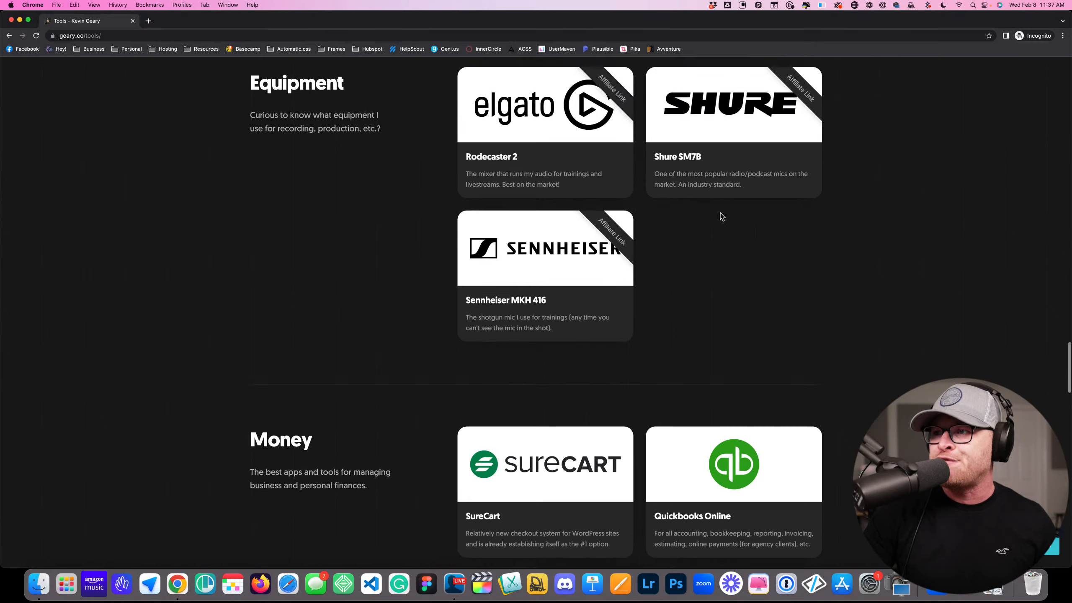
scroll(696, 196, up, 6)
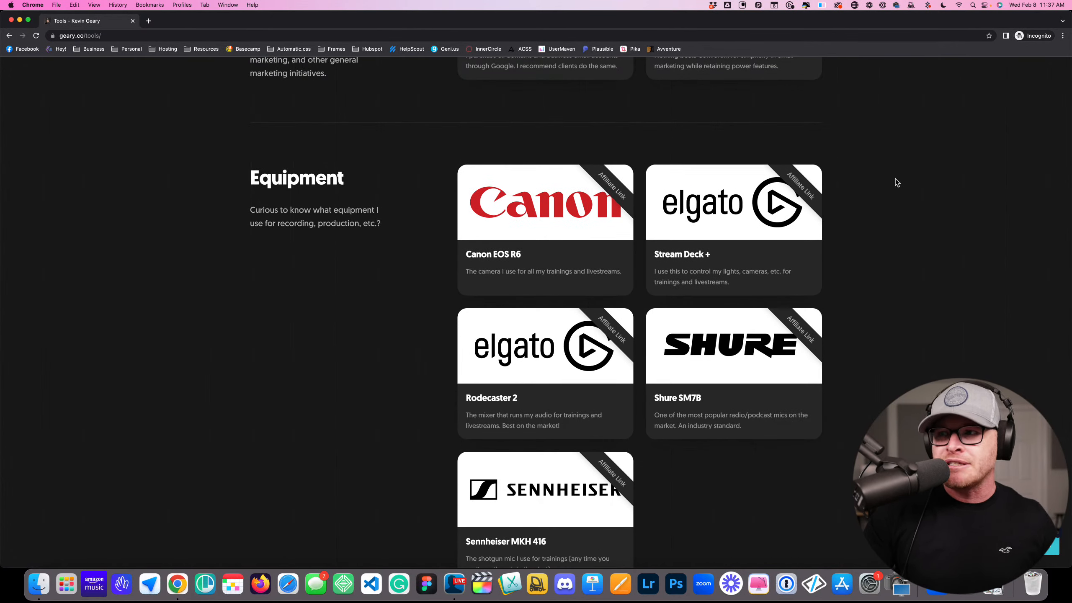
scroll(886, 190, up, 9)
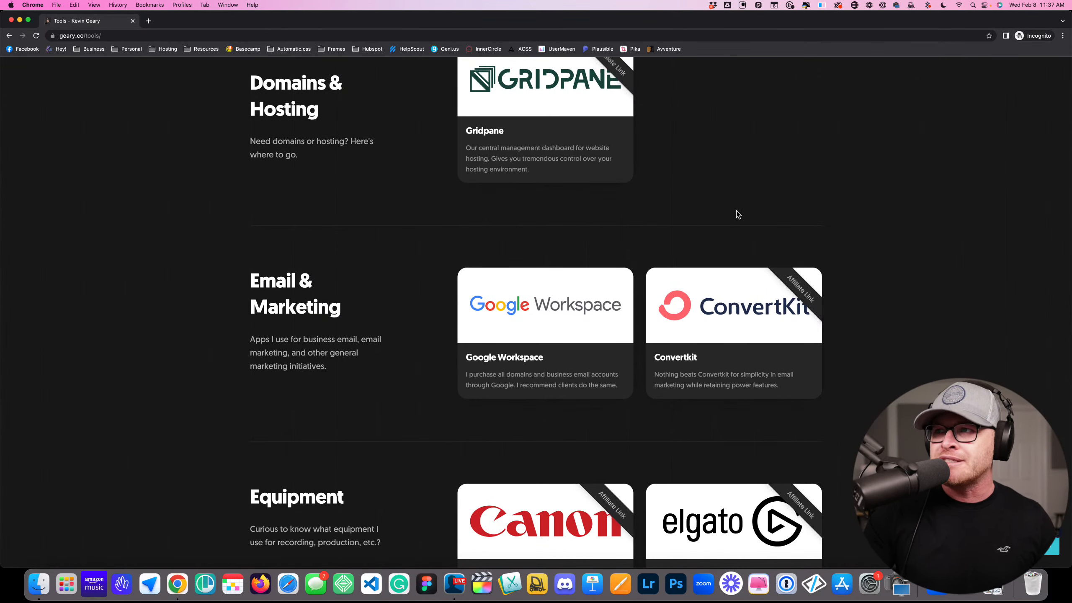
scroll(672, 194, up, 4)
scroll(706, 207, up, 3)
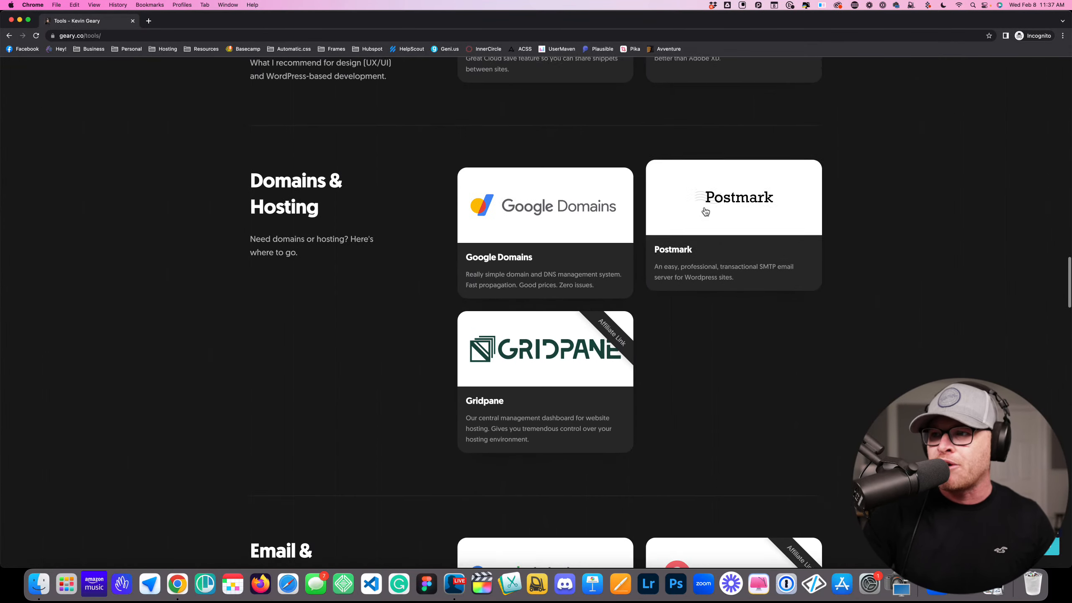
scroll(598, 187, down, 4)
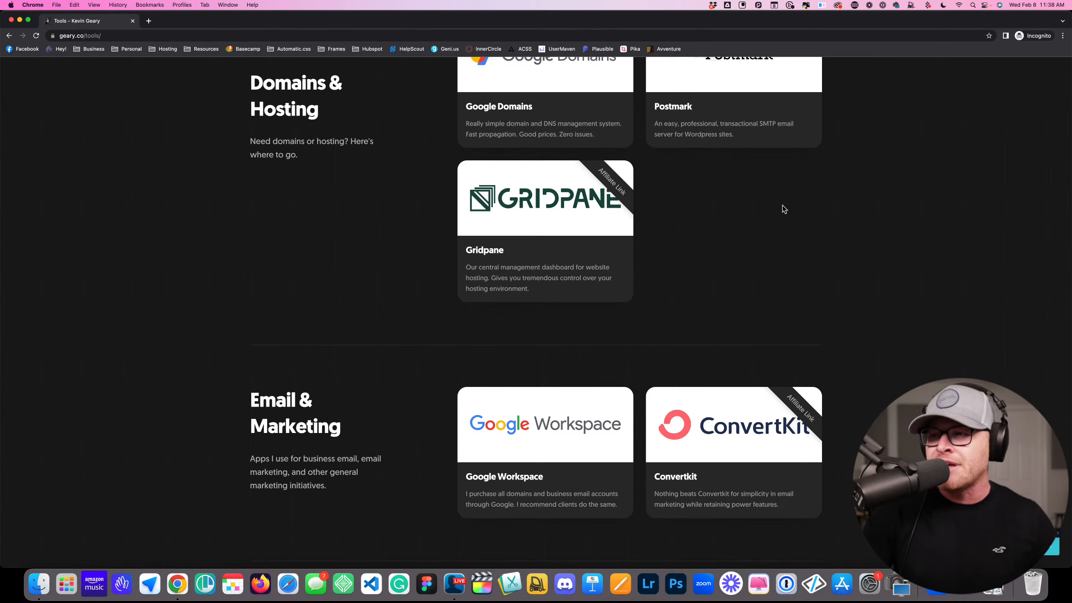
scroll(567, 239, up, 2)
scroll(568, 239, up, 15)
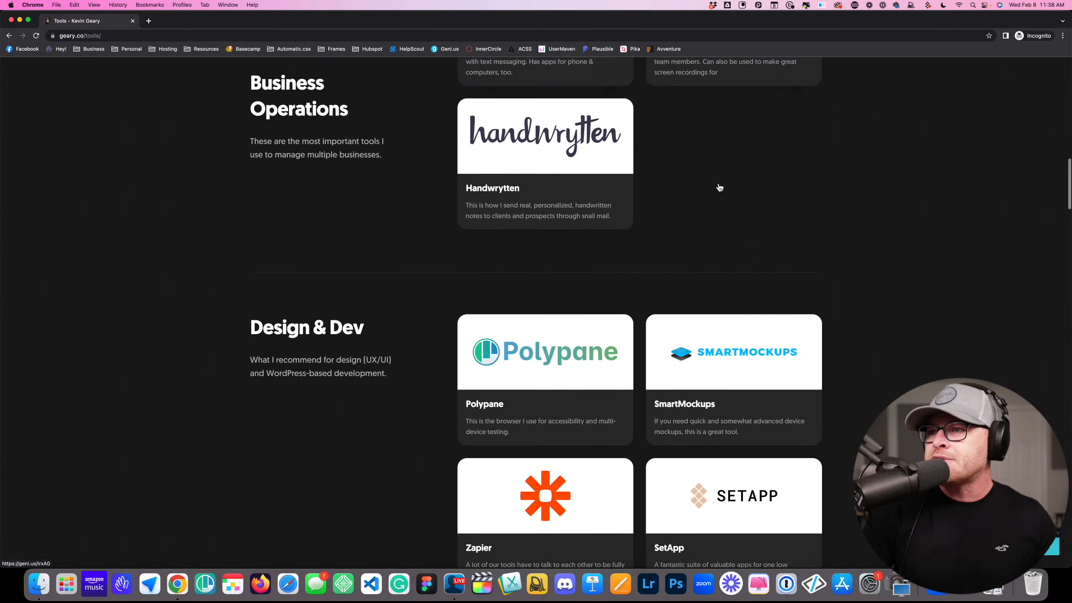
scroll(720, 187, up, 5)
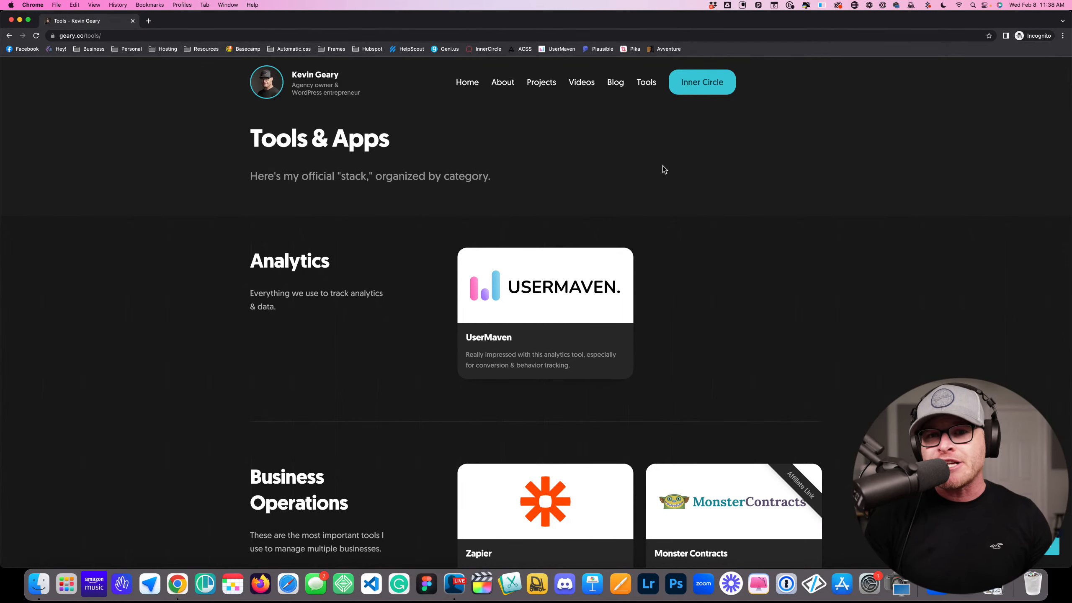
Open the Web Design for Dommies 007 entry from the site's Videos page and review its description and Related Tools
click(571, 81)
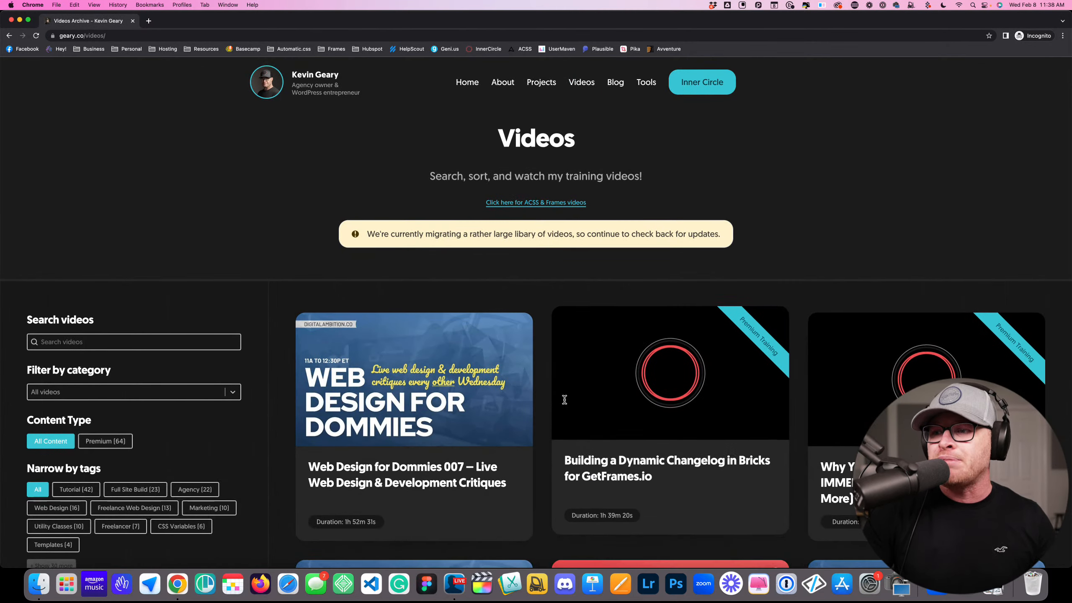
click(491, 471)
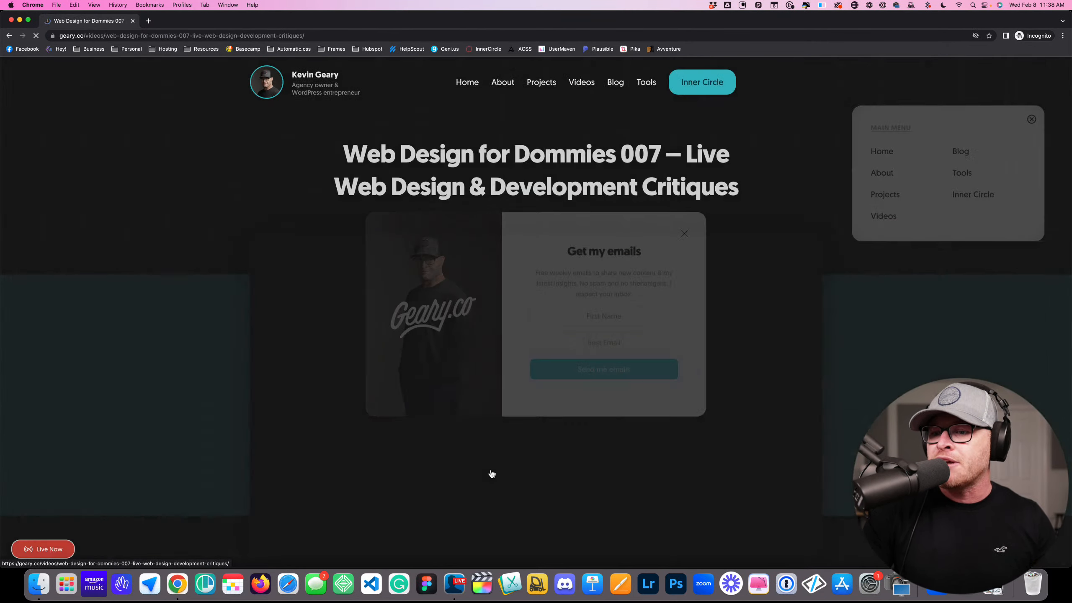
scroll(566, 412, down, 15)
scroll(564, 408, up, 5)
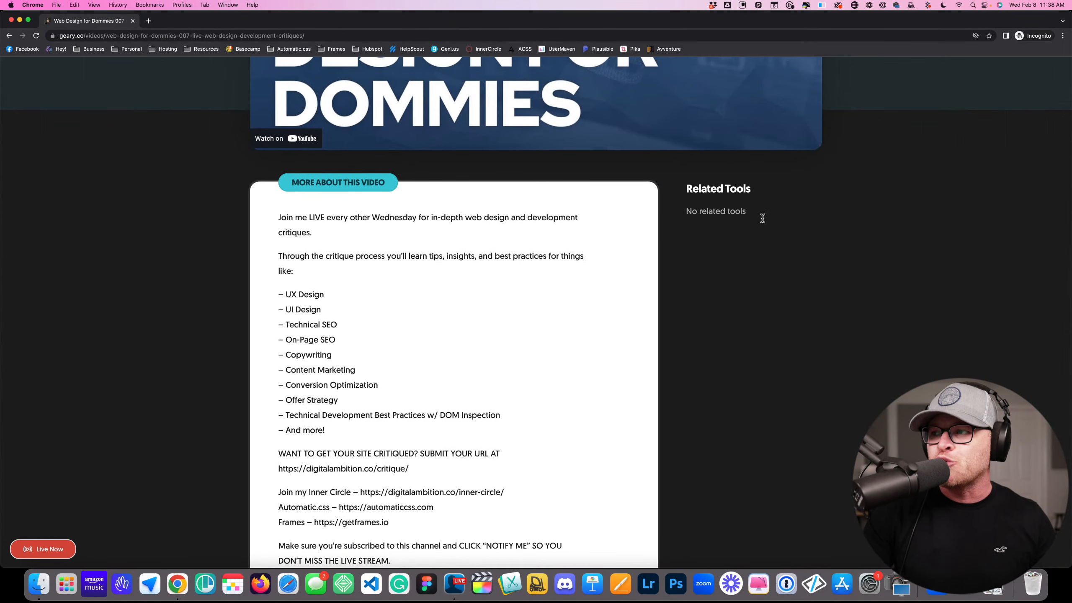
scroll(534, 272, up, 8)
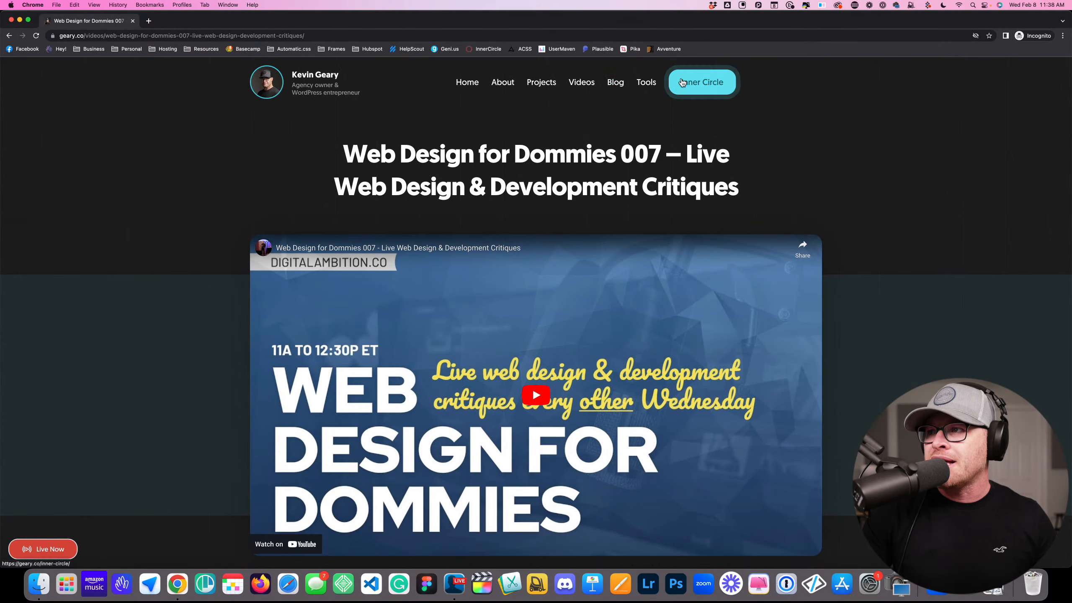
Play the embedded Web Design for Dommies 007 video briefly and pause it
click(9, 36)
click(22, 36)
scroll(402, 297, down, 3)
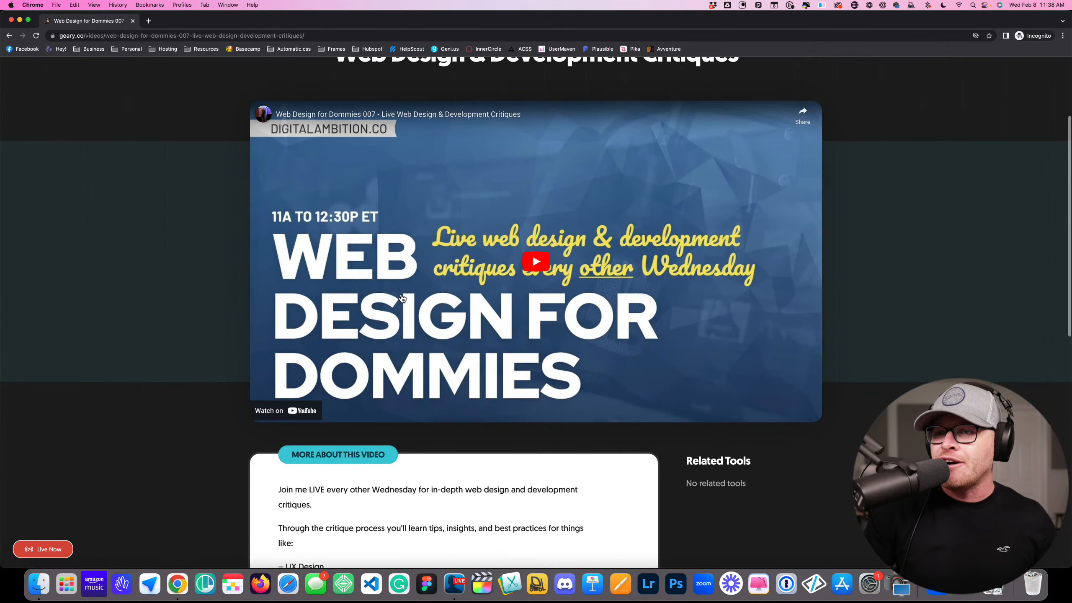
scroll(807, 458, up, 2)
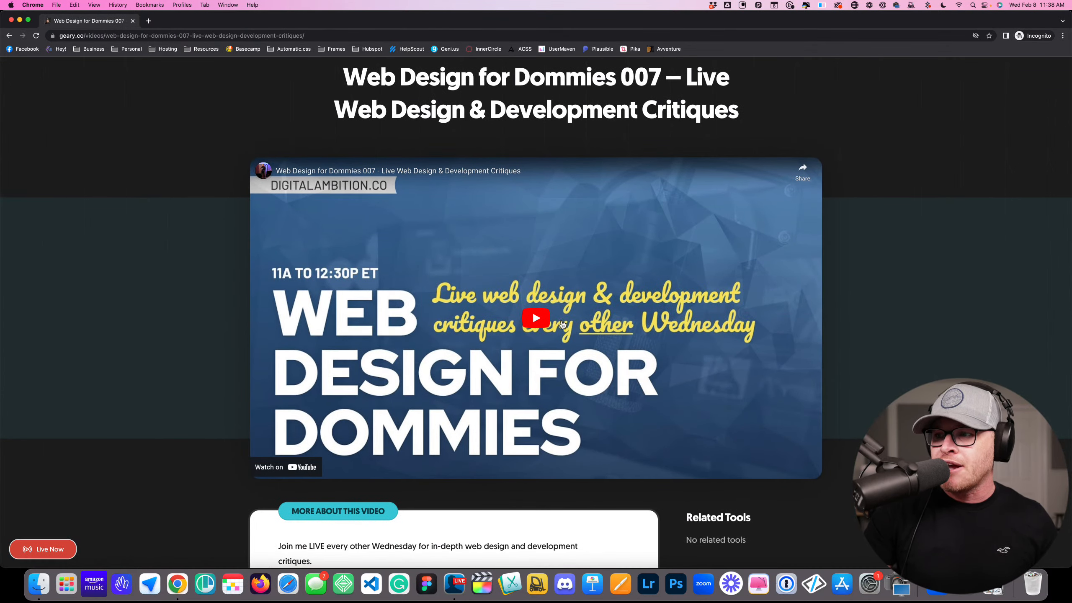
click(535, 318)
click(264, 471)
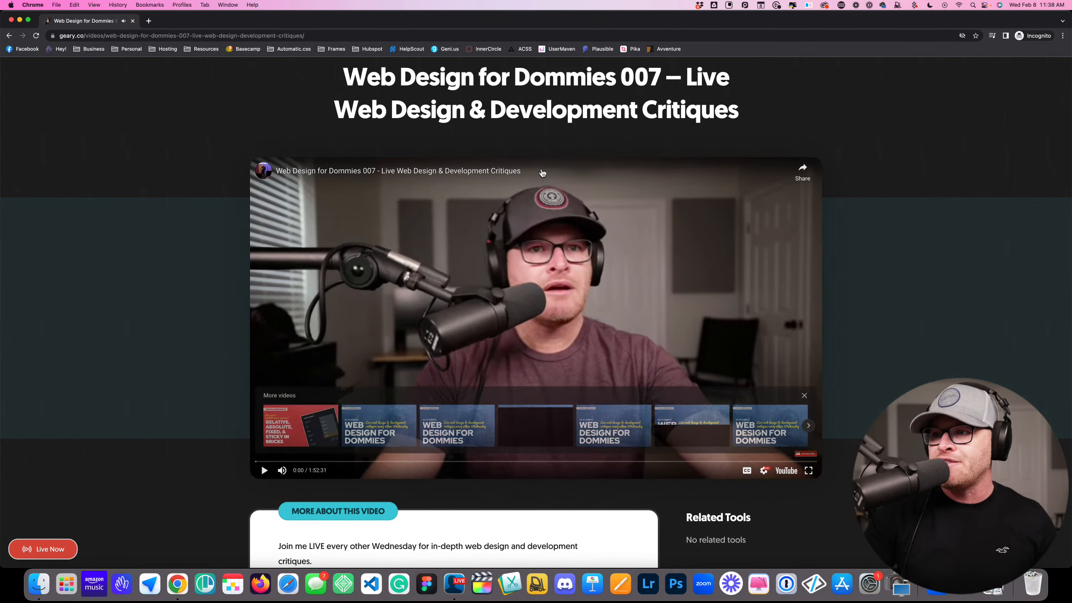
Check the content below the paused video player and return to the Videos archive
scroll(536, 253, up, 1)
scroll(539, 158, down, 10)
scroll(537, 158, up, 10)
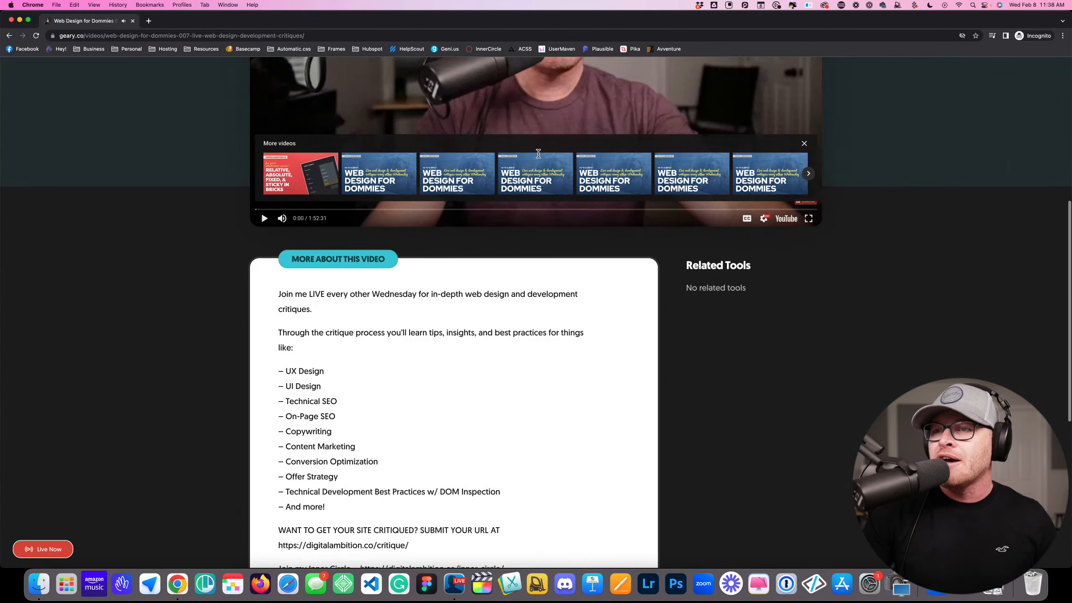
key(super+bracketleft)
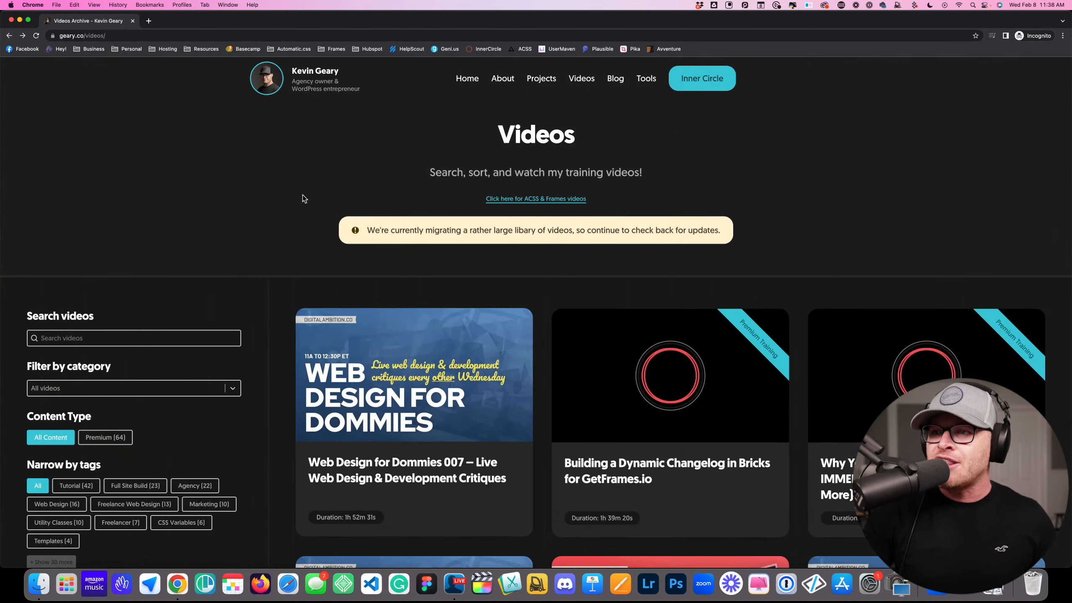
Open the premium training "Building a Dynamic Changelog in Bricks for GetFrames.io" and view its video placeholder
click(672, 413)
scroll(608, 281, down, 3)
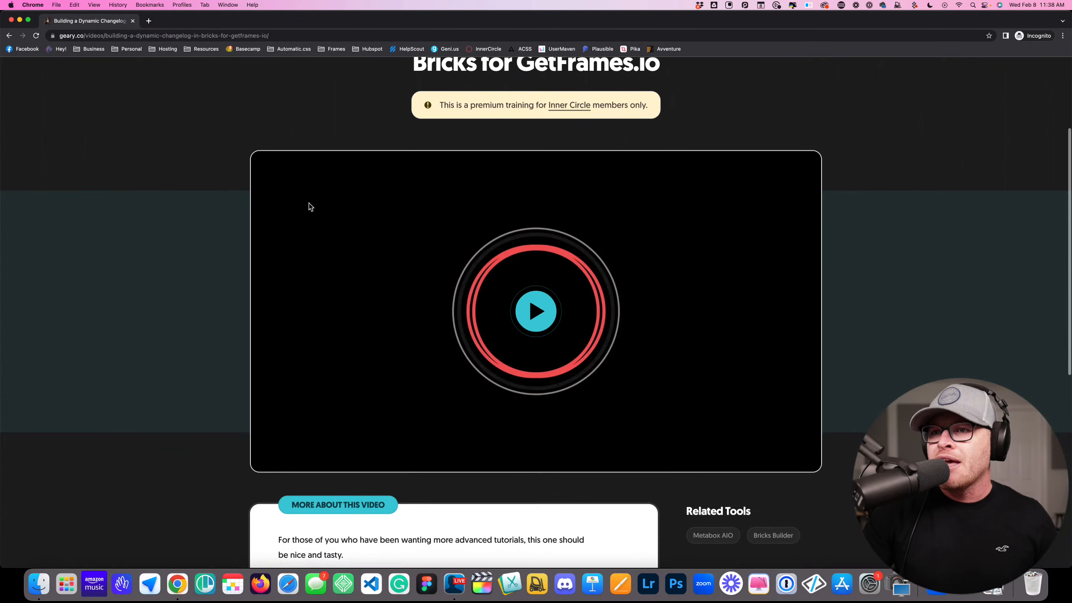
key(super+bracketleft)
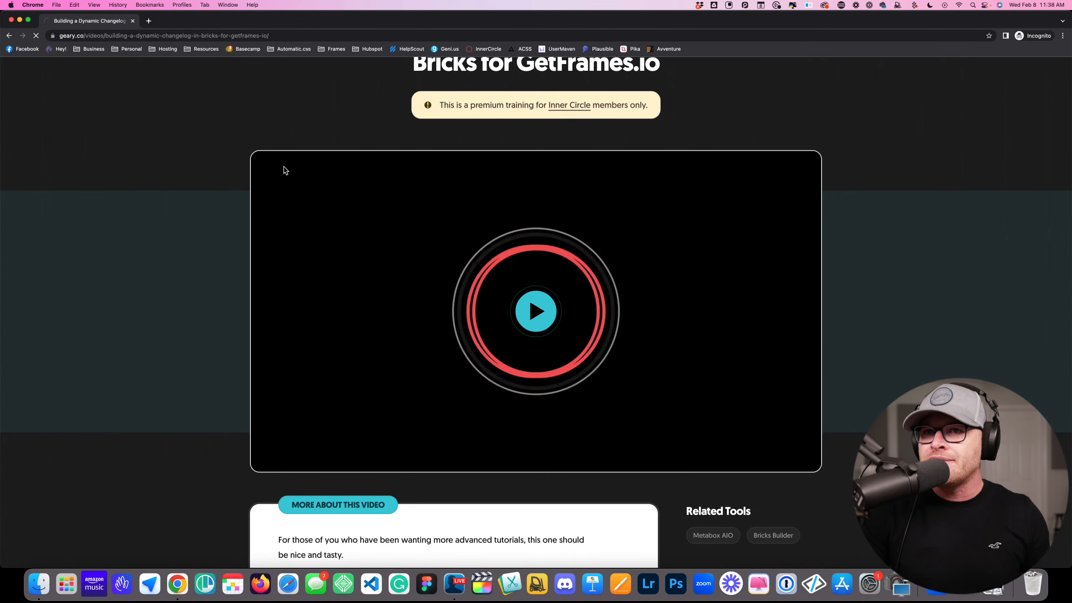
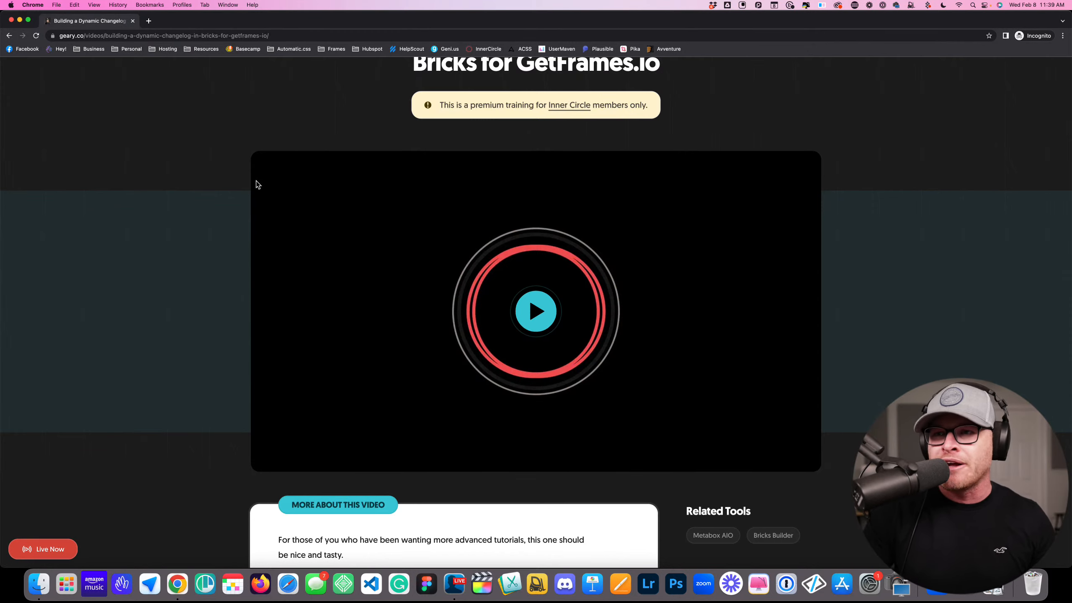
Review the premium training's placeholder, description card, Watch this training and Join the Inner Circle options, and Related Tools
scroll(338, 190, down, 5)
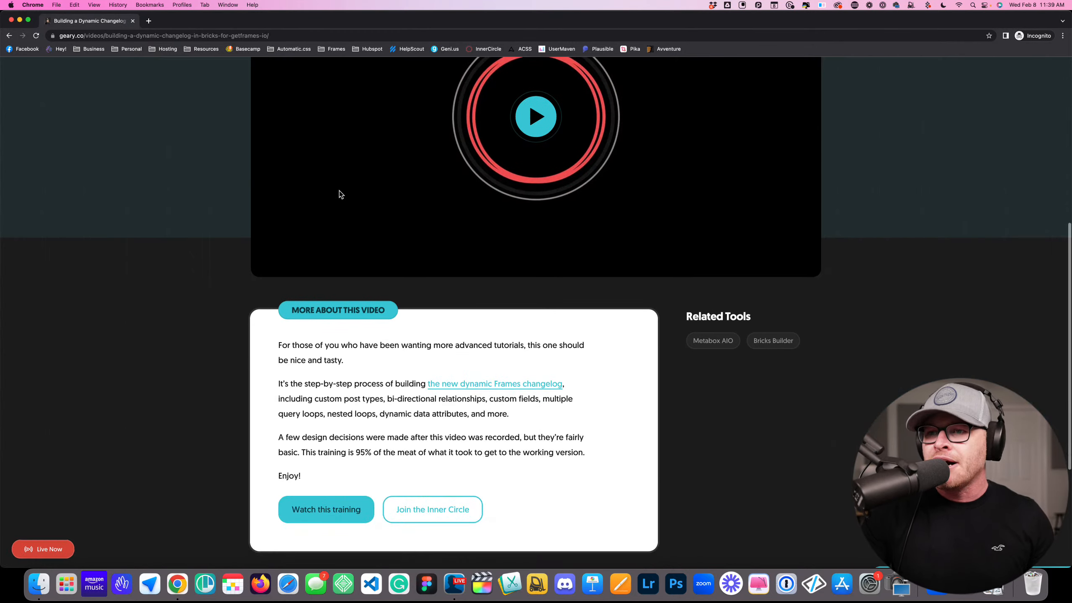
scroll(338, 190, up, 2)
scroll(338, 190, up, 1)
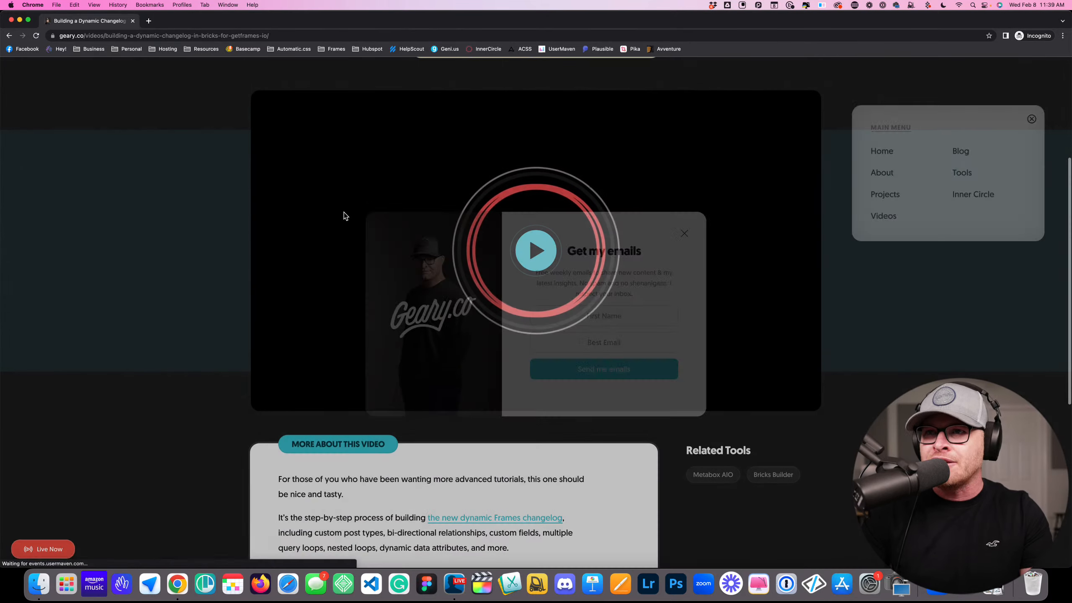
scroll(336, 221, down, 6)
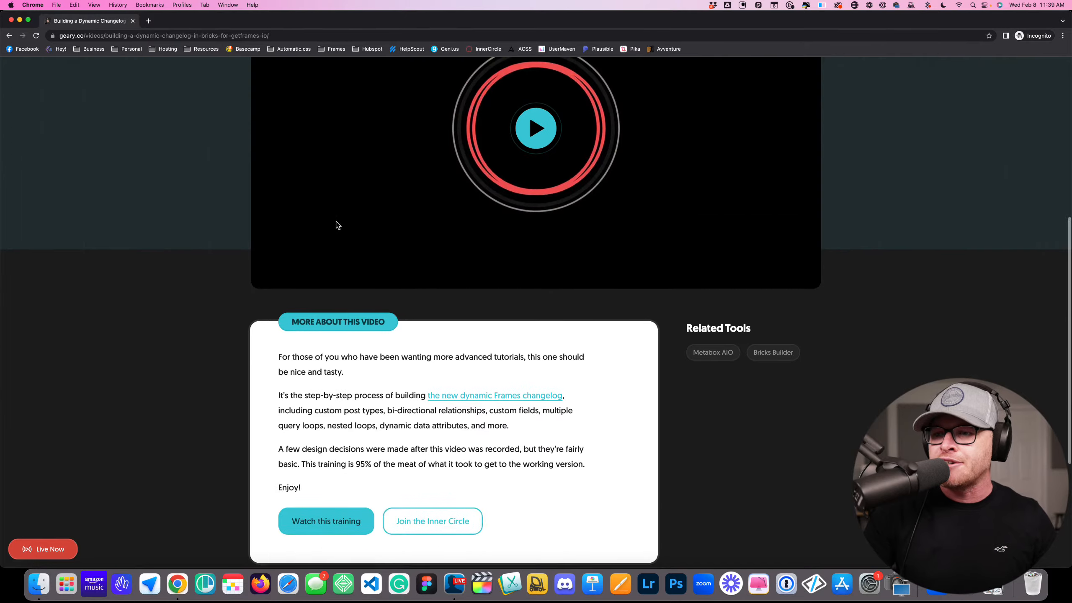
scroll(568, 191, up, 5)
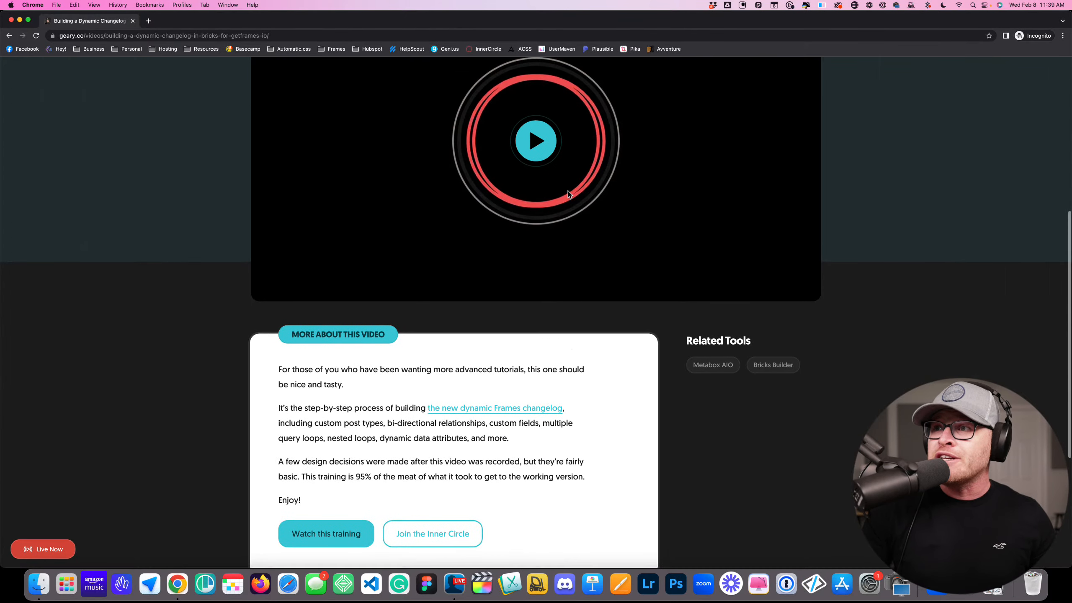
scroll(358, 122, up, 1)
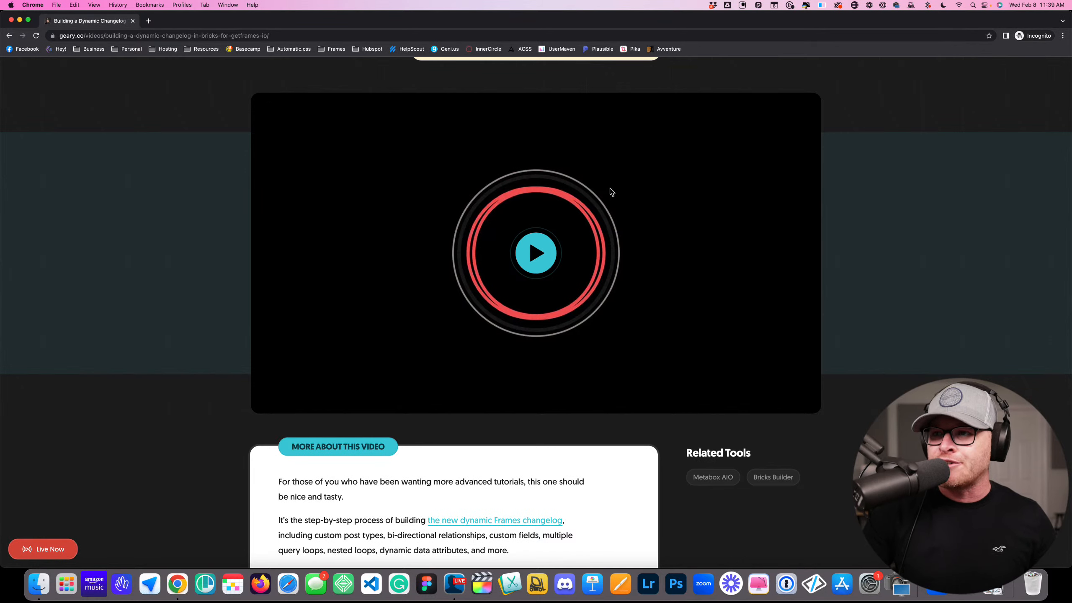
Follow the premium training's play link to the Inner Circle login page, return, and recheck the video placeholder
click(531, 259)
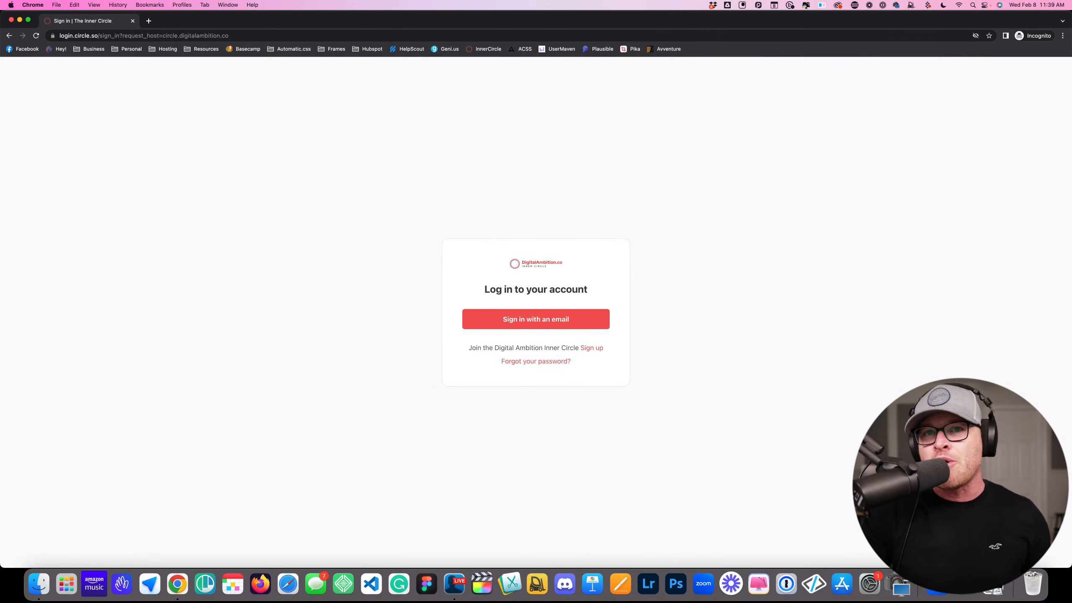
click(10, 37)
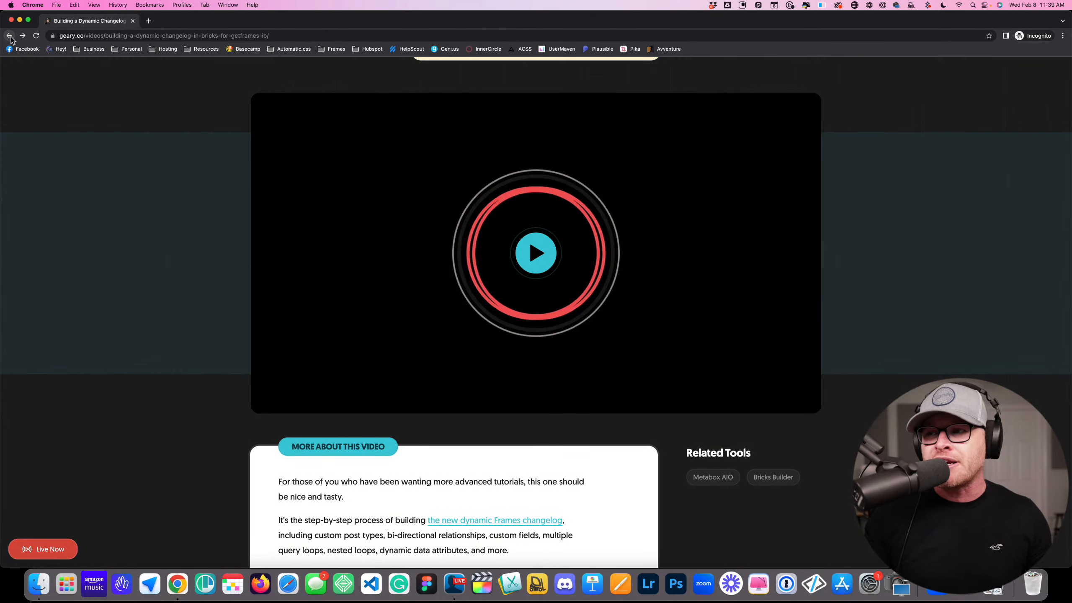
scroll(466, 204, down, 2)
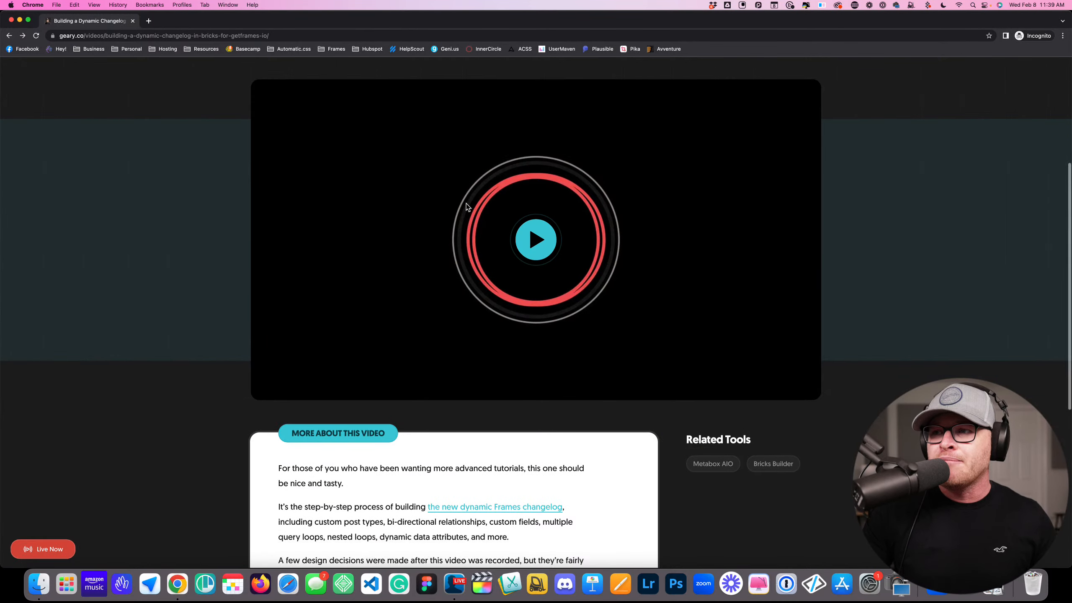
scroll(466, 203, up, 6)
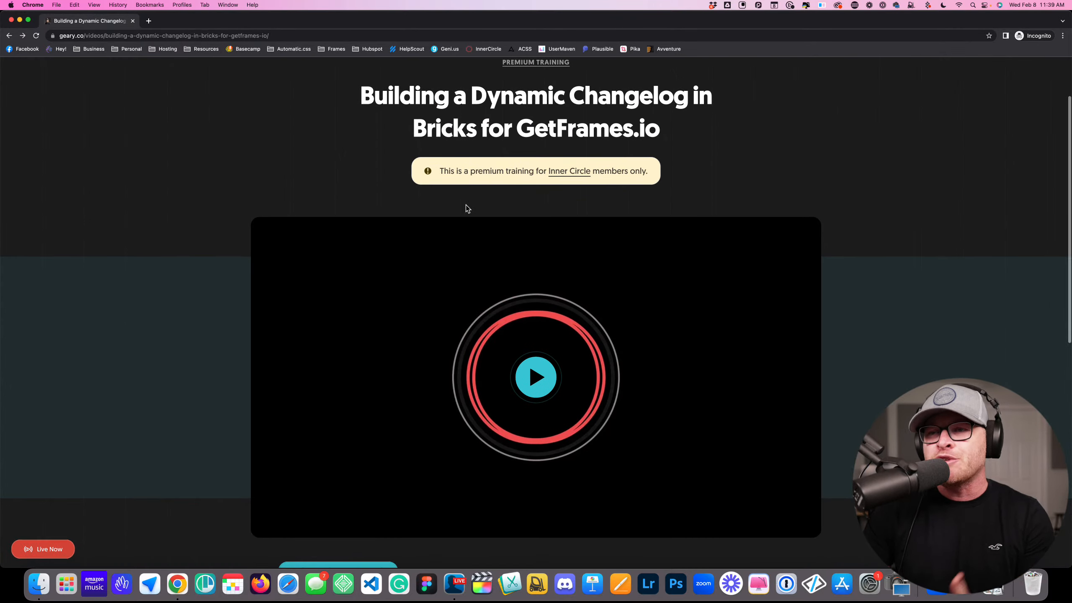
scroll(466, 206, down, 3)
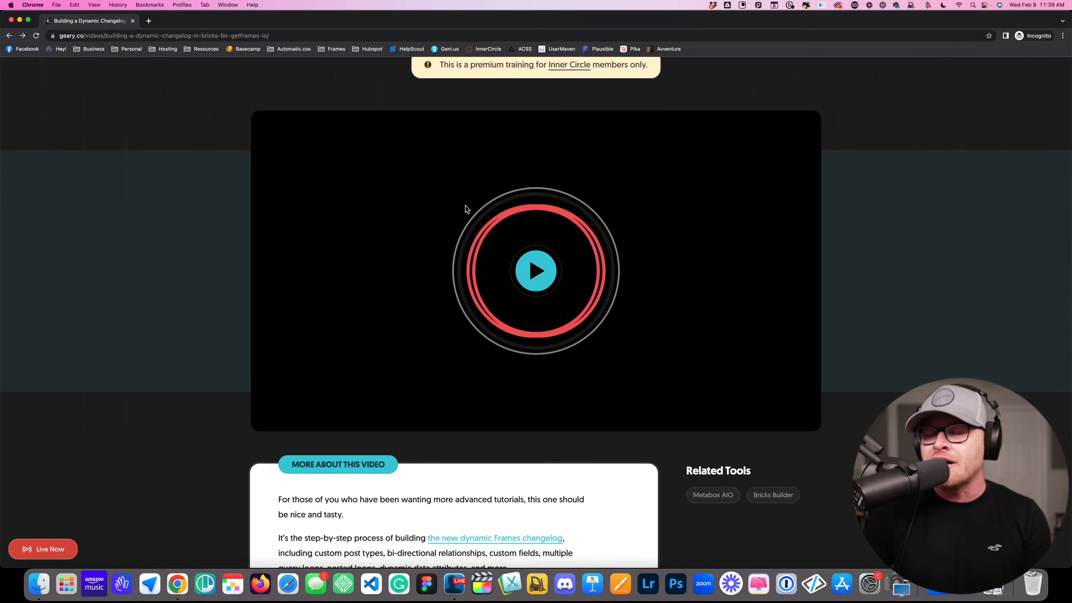
scroll(466, 206, down, 1)
scroll(466, 206, up, 3)
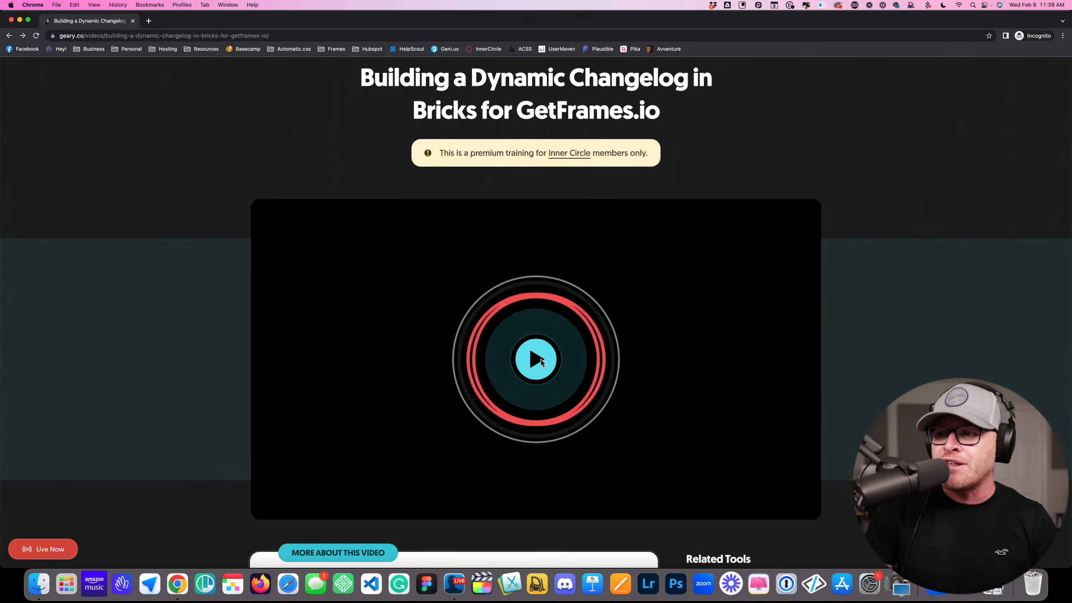
Highlight the Inner Circle members-only notice, review the premium training page once more, and return to the Videos archive
drag(441, 154, 596, 153)
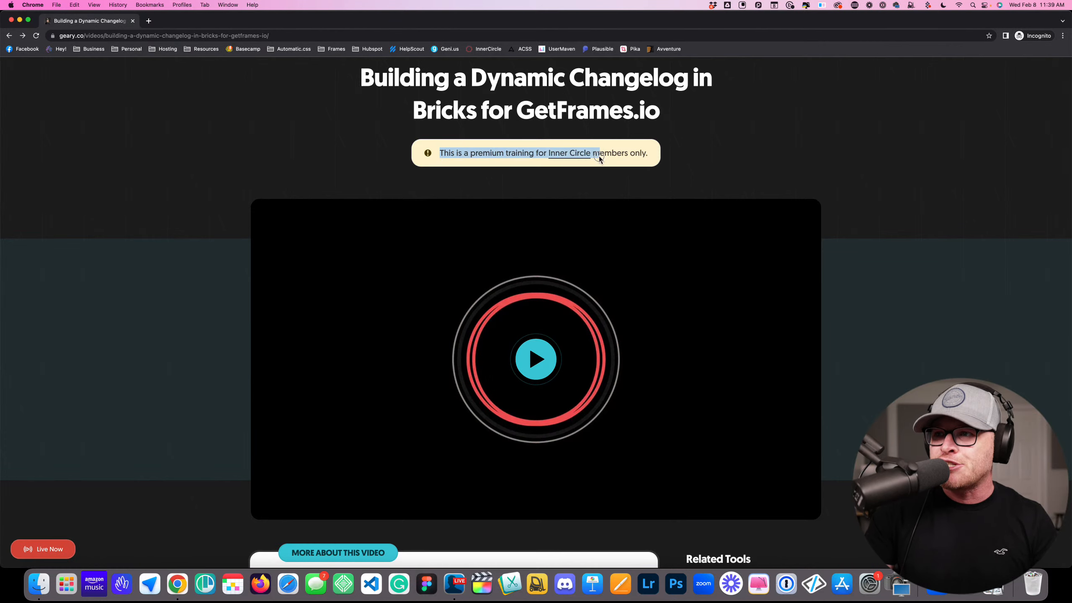
click(660, 167)
scroll(660, 167, up, 3)
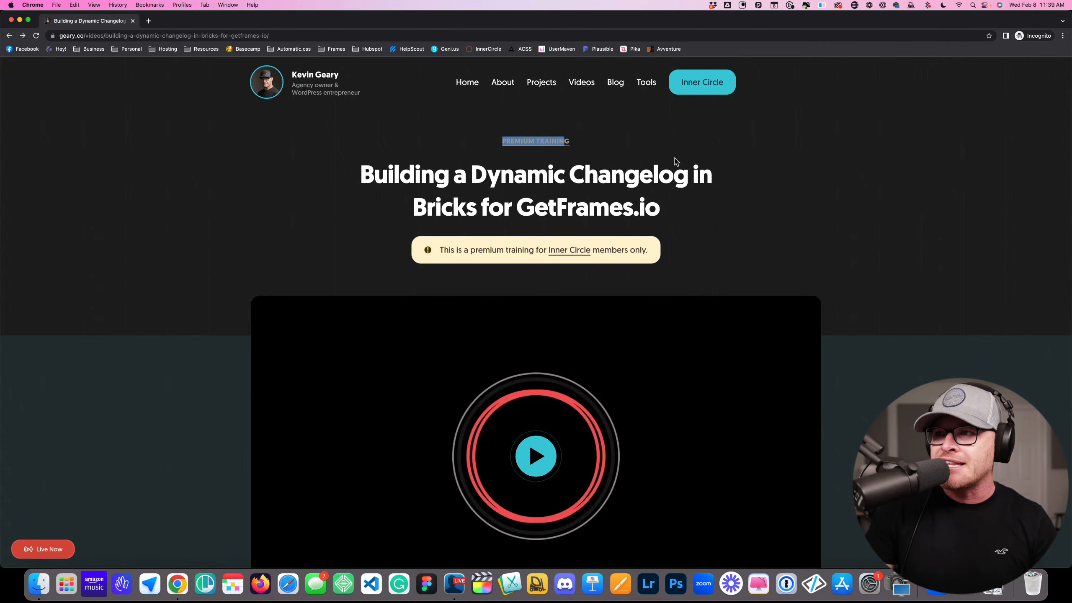
scroll(658, 161, down, 10)
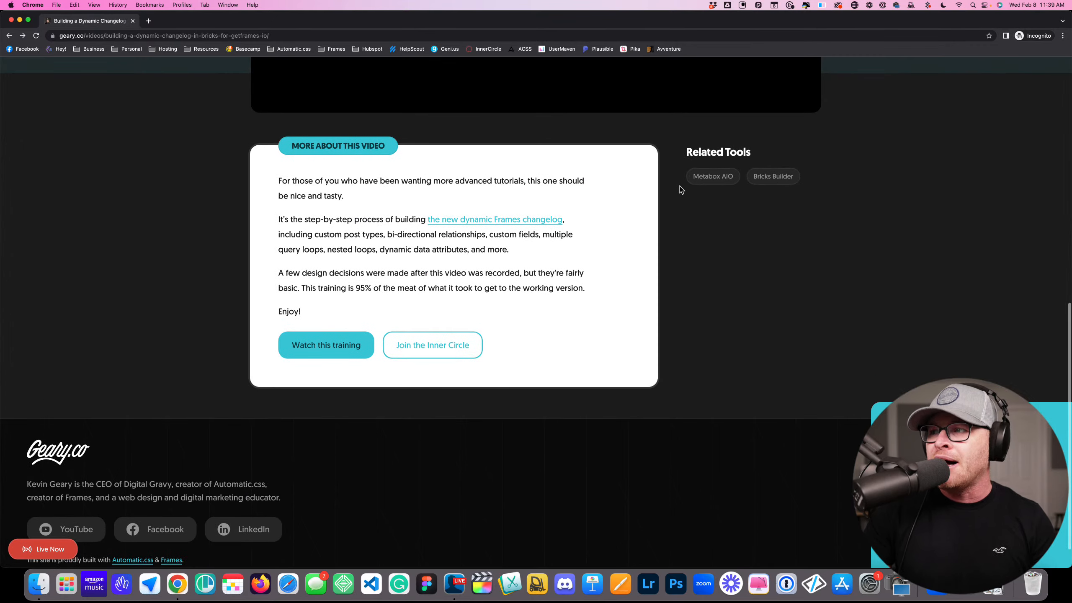
scroll(579, 201, up, 8)
scroll(580, 201, up, 3)
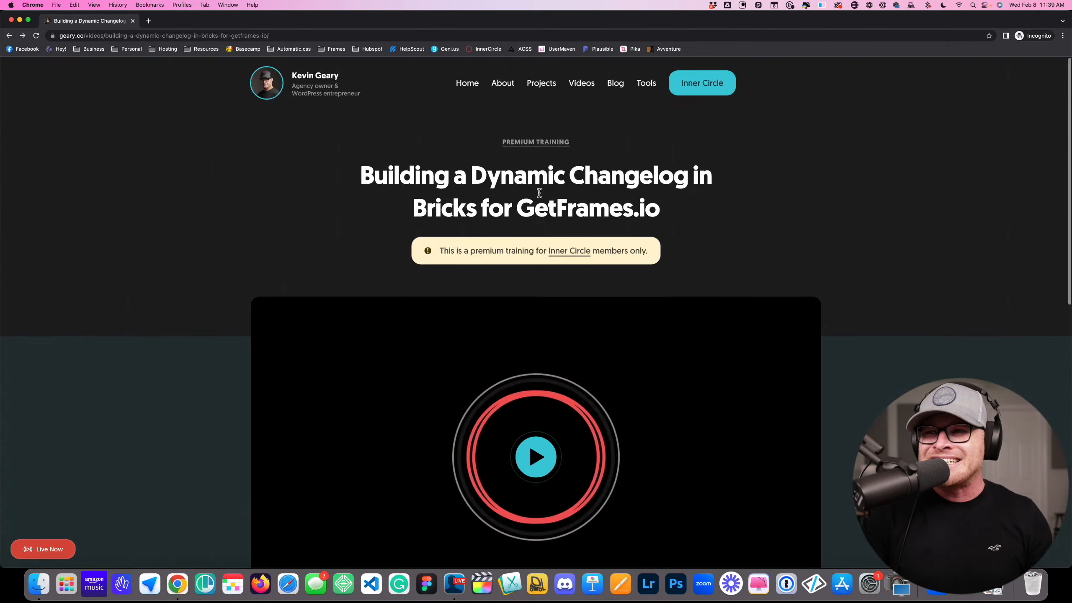
click(9, 35)
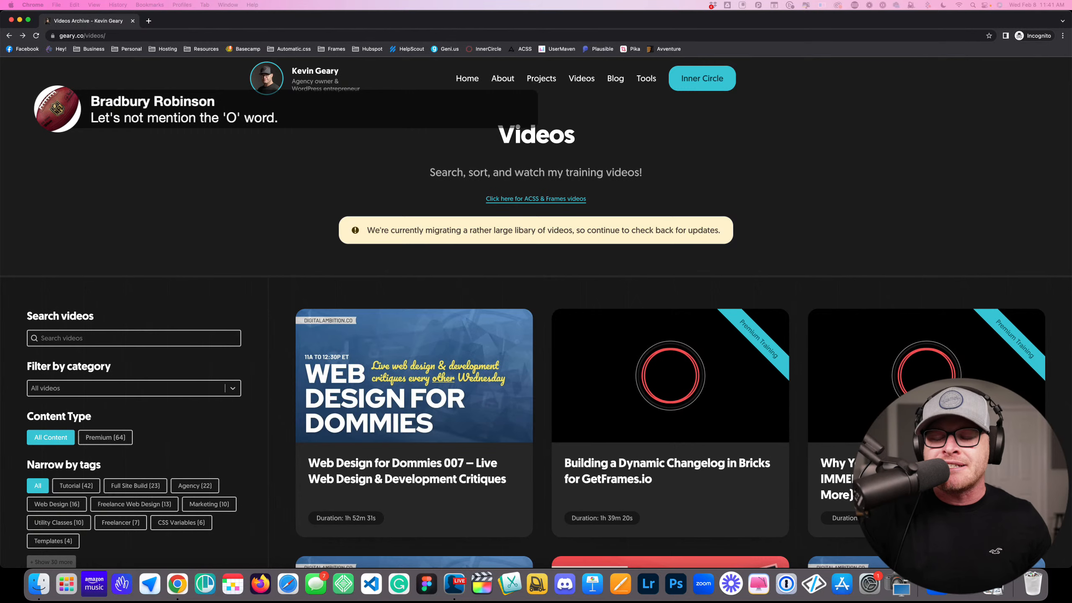
Search the videos for "dommies" and look through the matching video cards
scroll(536, 312, down, 3)
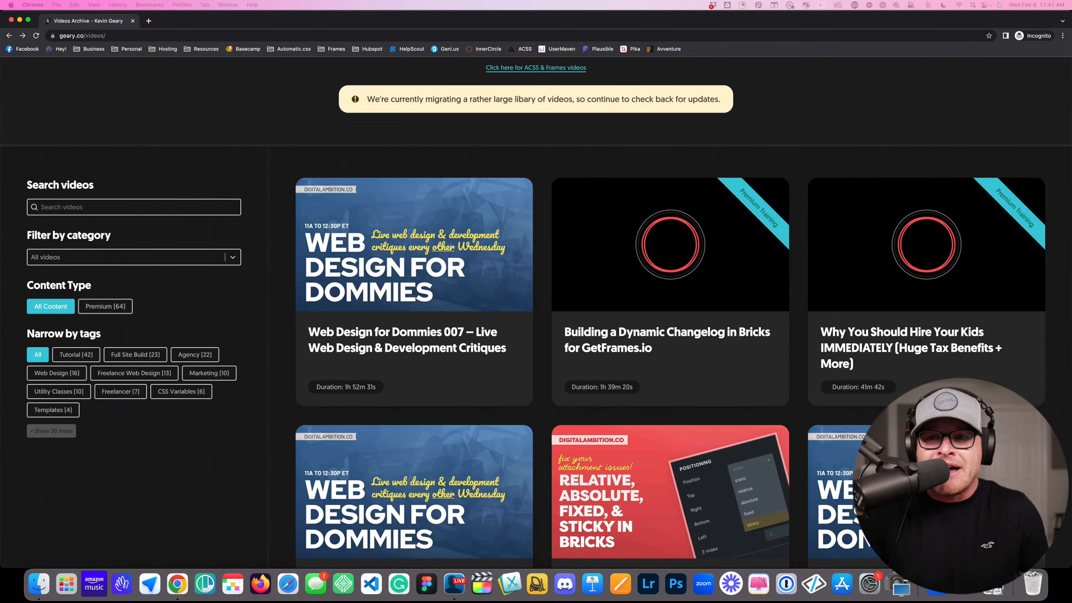
click(107, 204)
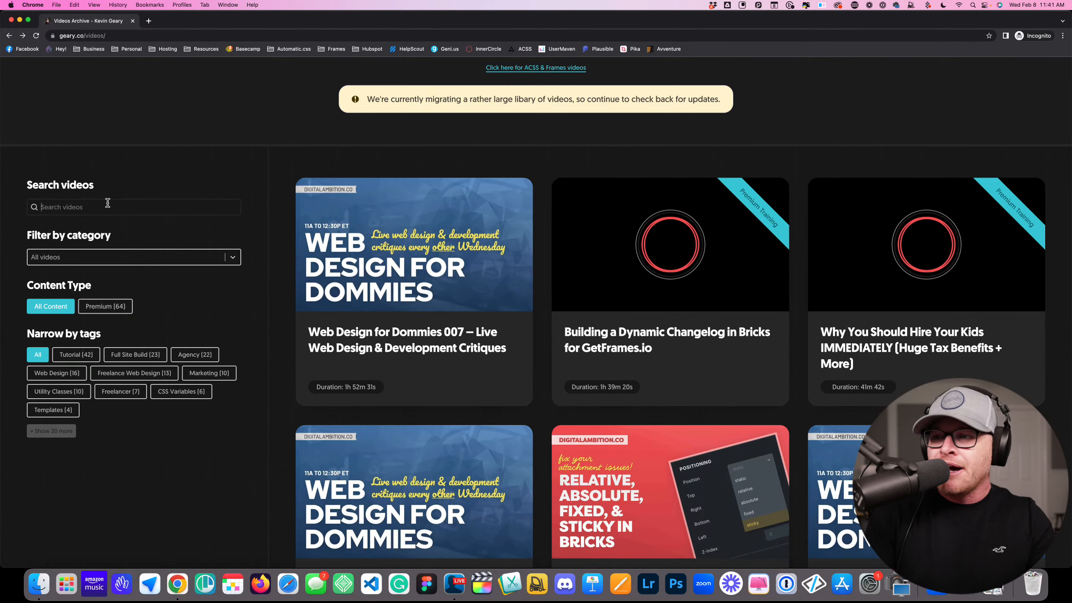
text(dommies)
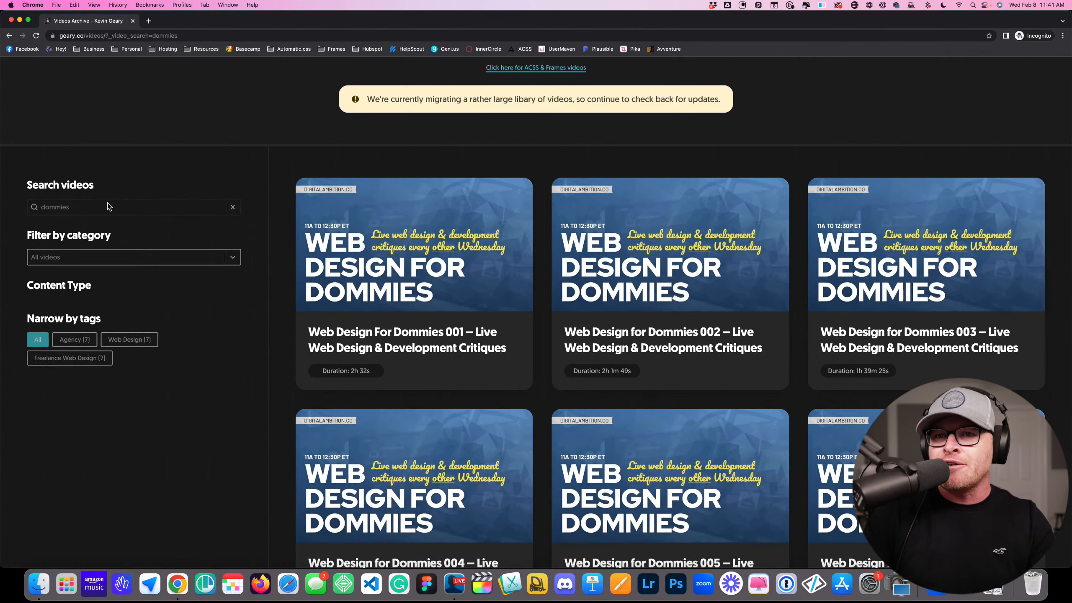
scroll(418, 285, down, 12)
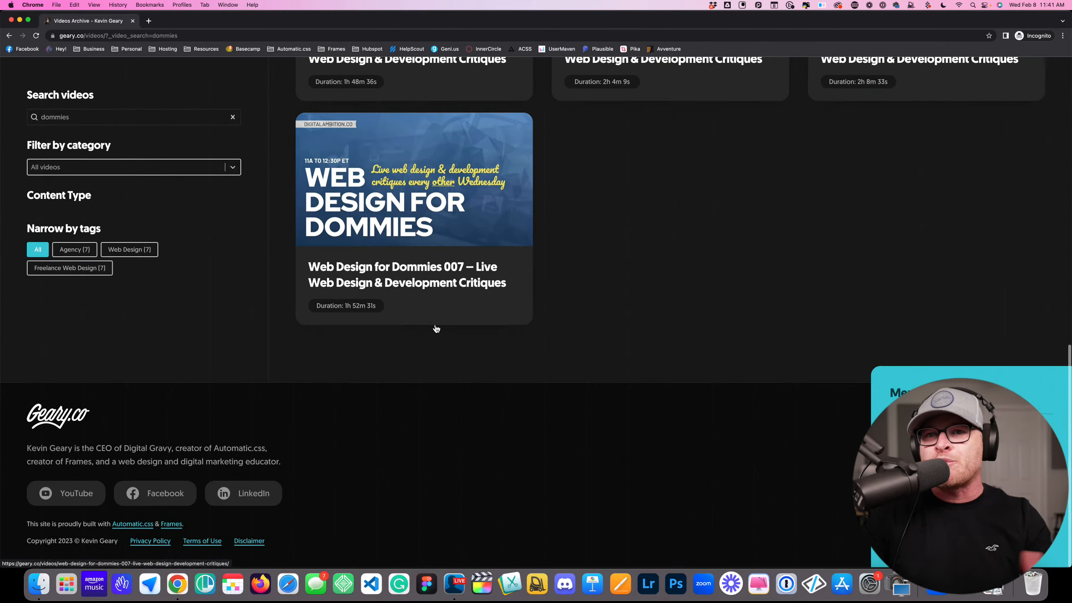
Clear the video search and review the unfiltered archive with its category, content type and tag filters
scroll(436, 329, up, 15)
double_click(105, 344)
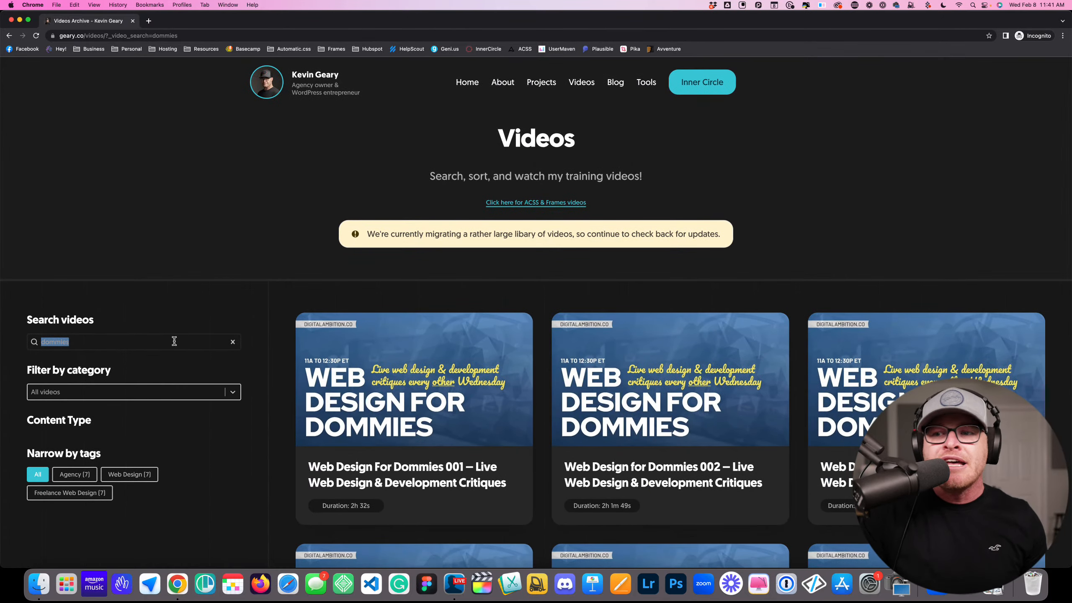
key(BackSpace)
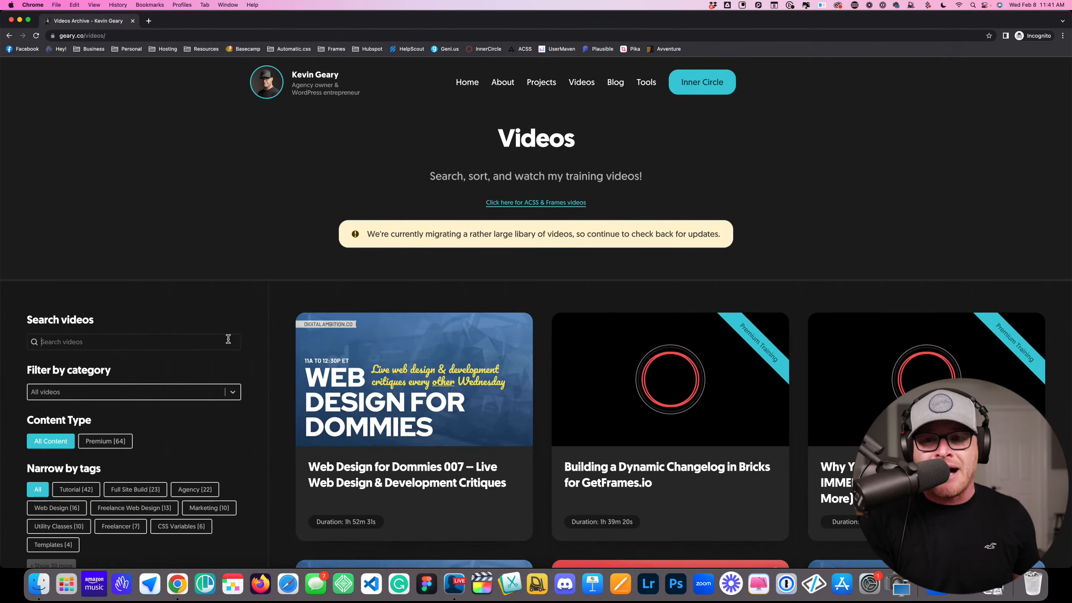
scroll(227, 339, down, 2)
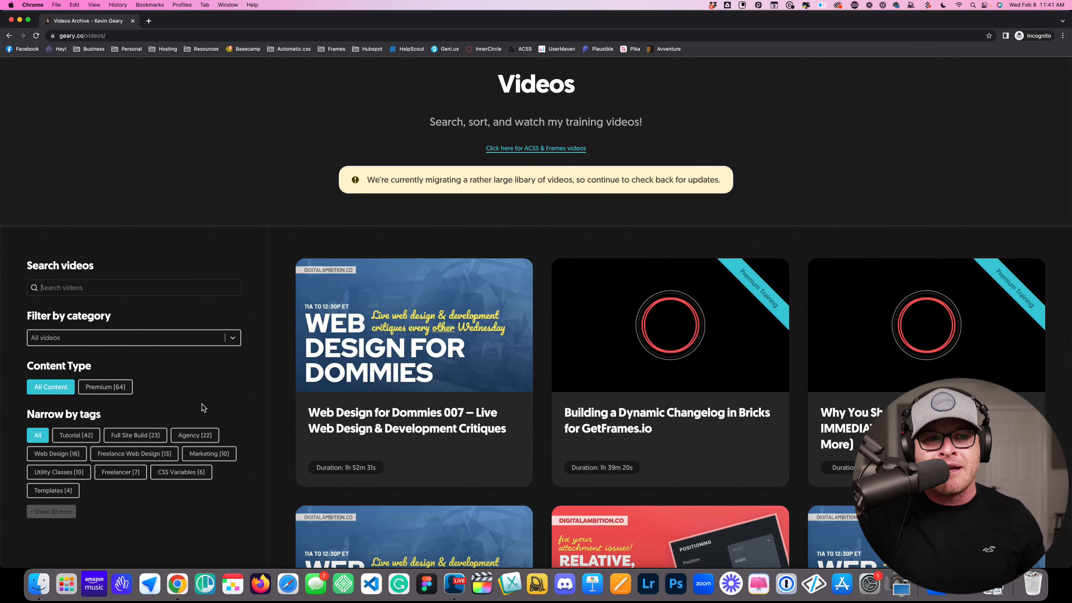
scroll(203, 405, up, 2)
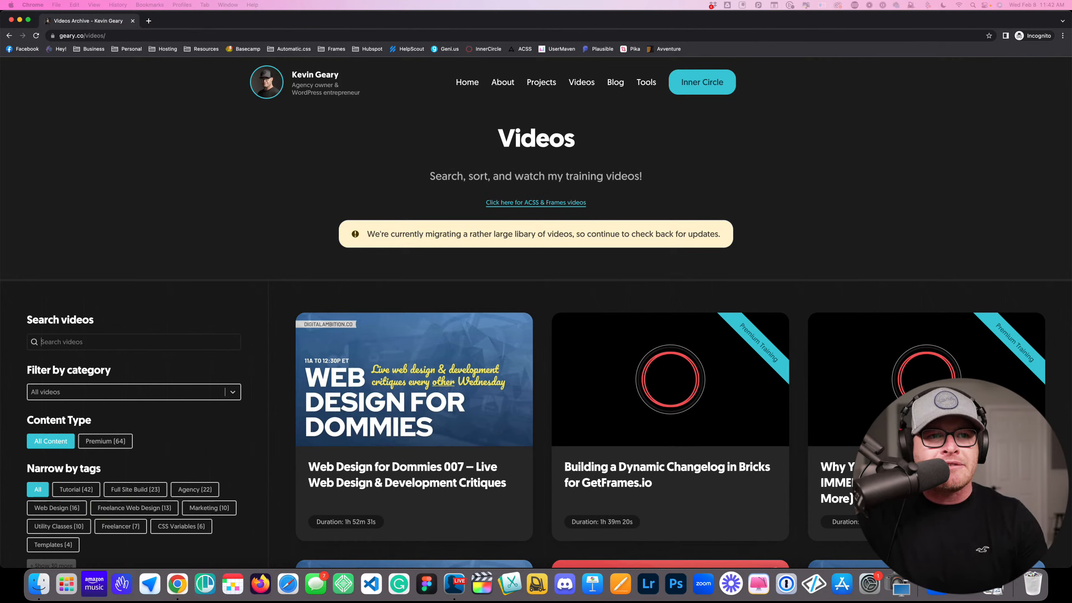
Switch to the browser window with the site's WordPress dashboard and move it to the top of the screen
click(192, 206)
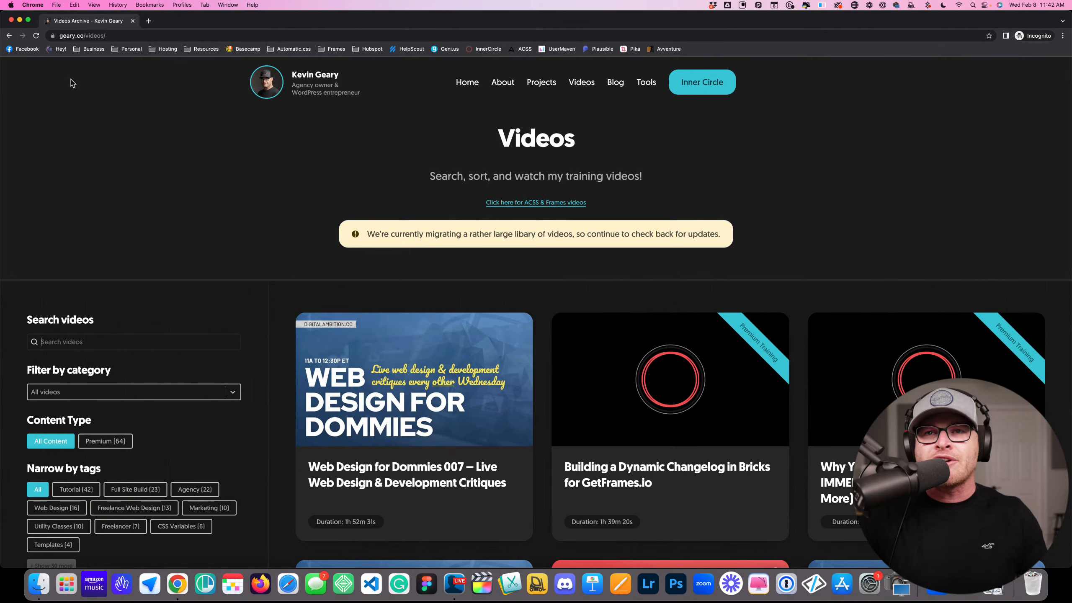
drag(1, 50, 397, 172)
drag(333, 26, 347, 167)
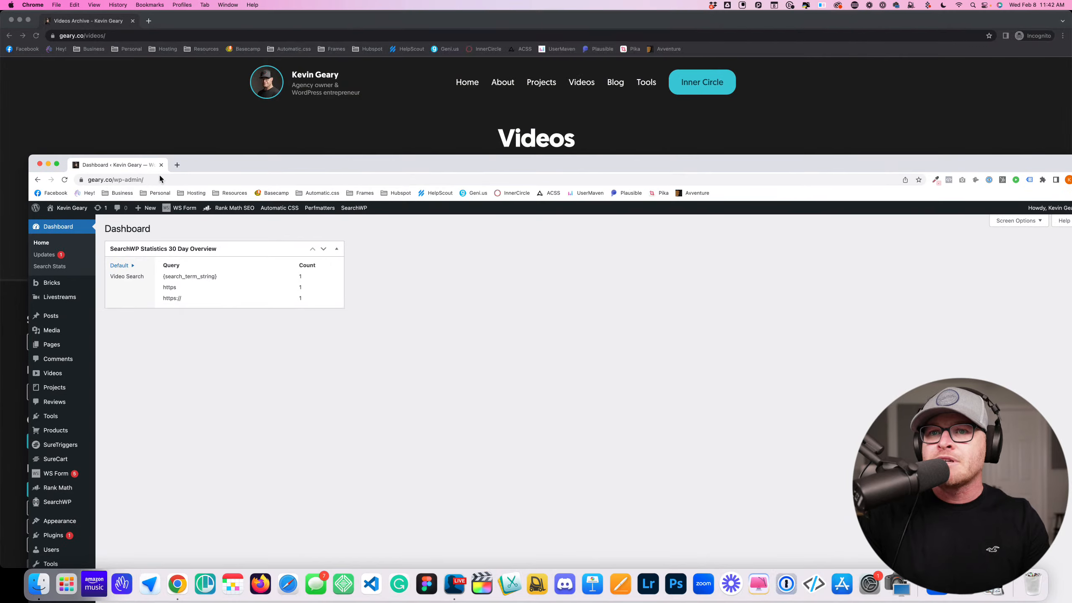
drag(111, 161, 139, 24)
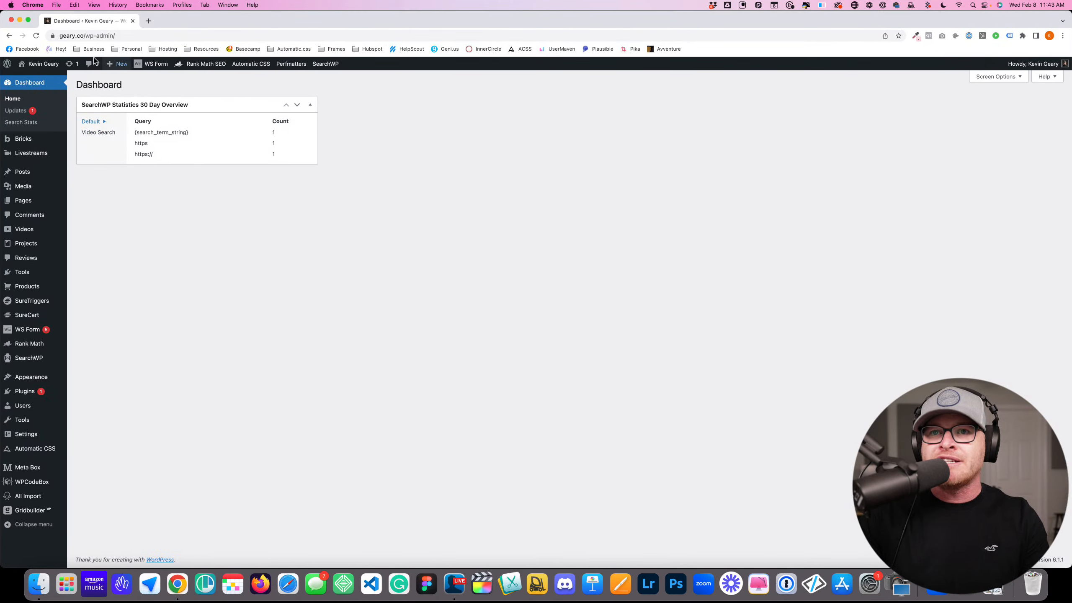
Open the live homepage in a new tab and go from it to the WordPress dashboard
super+click(43, 79)
click(202, 21)
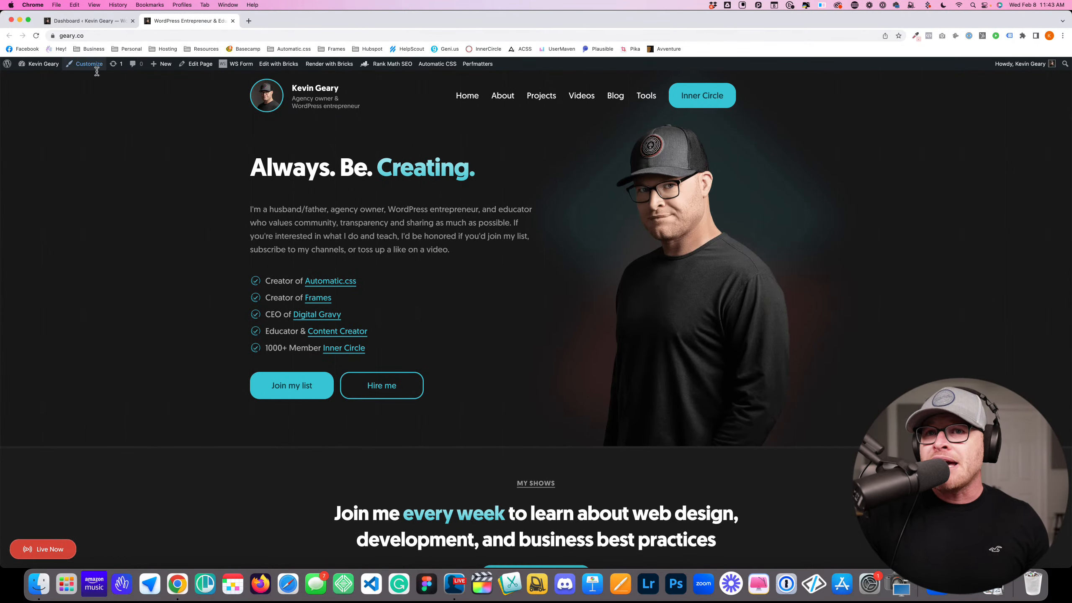
click(34, 75)
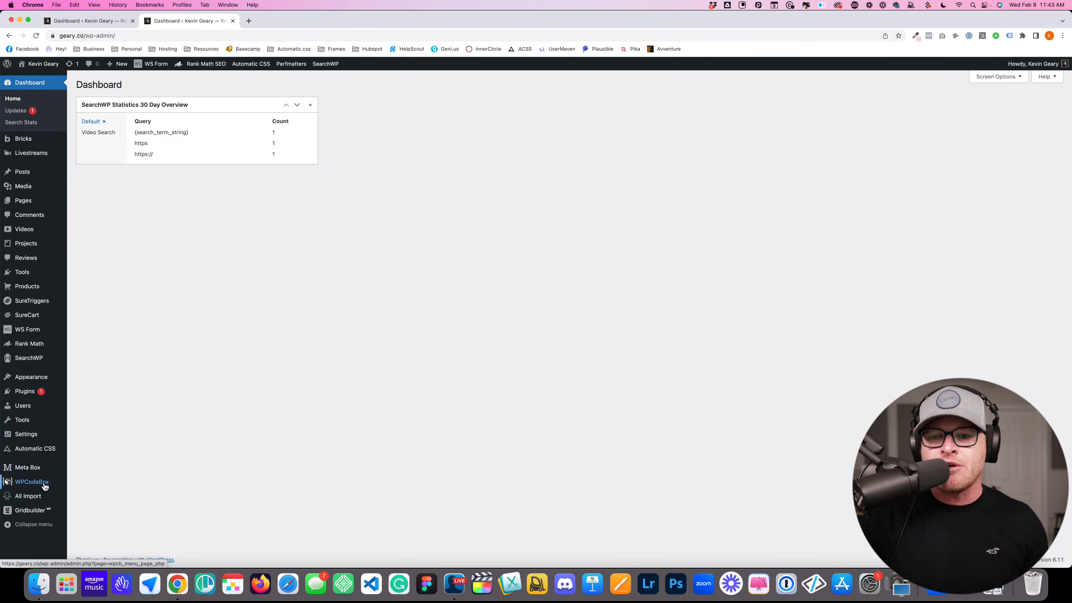
Review the Meta Box post types list, open the Video post type for editing, and return to the list
click(101, 420)
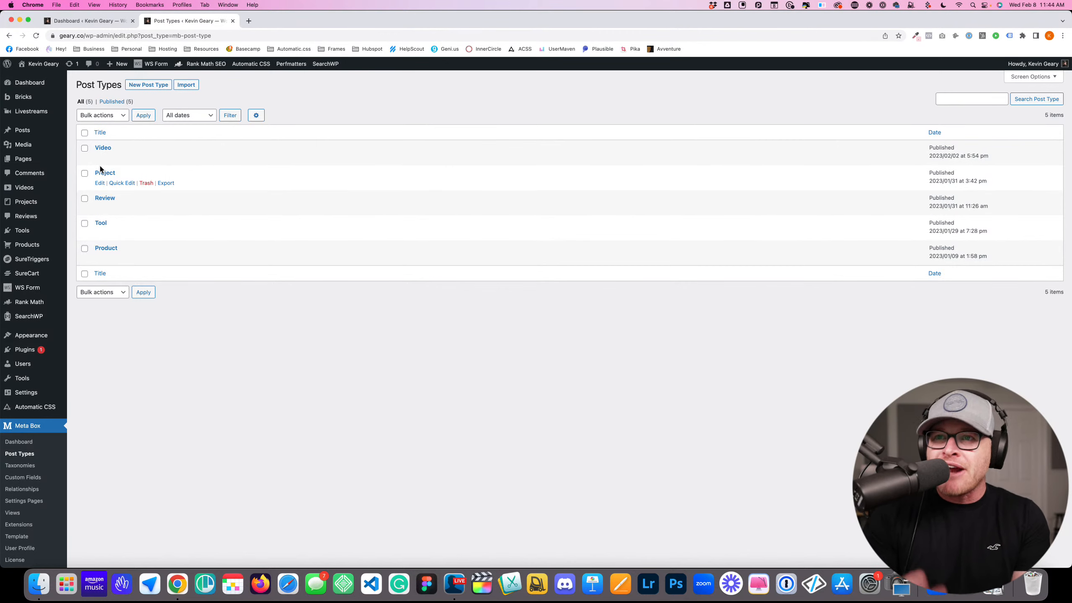
scroll(101, 169, down, 3)
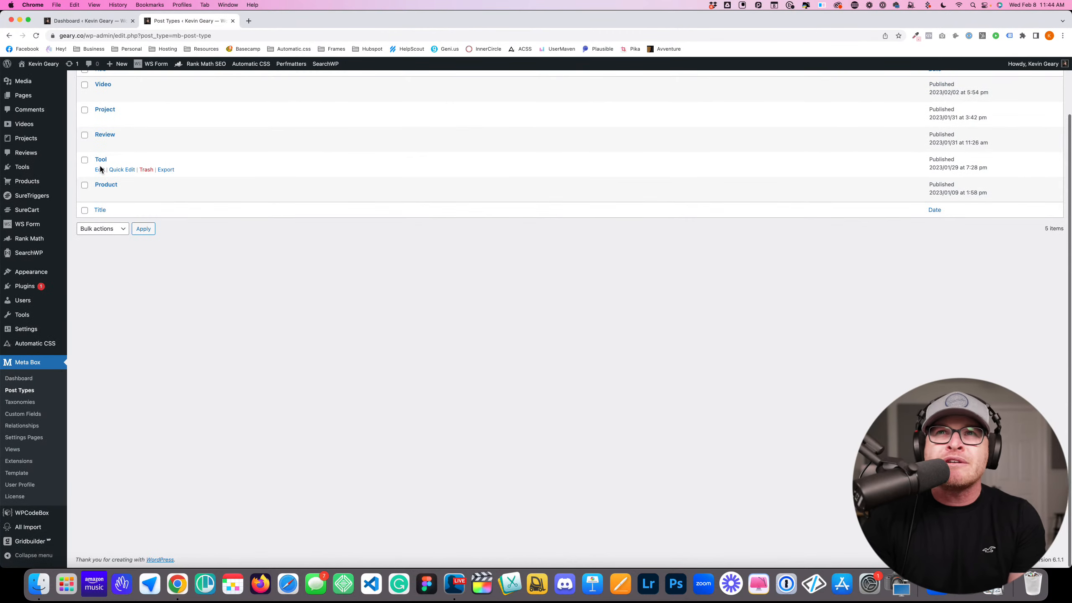
scroll(191, 147, up, 3)
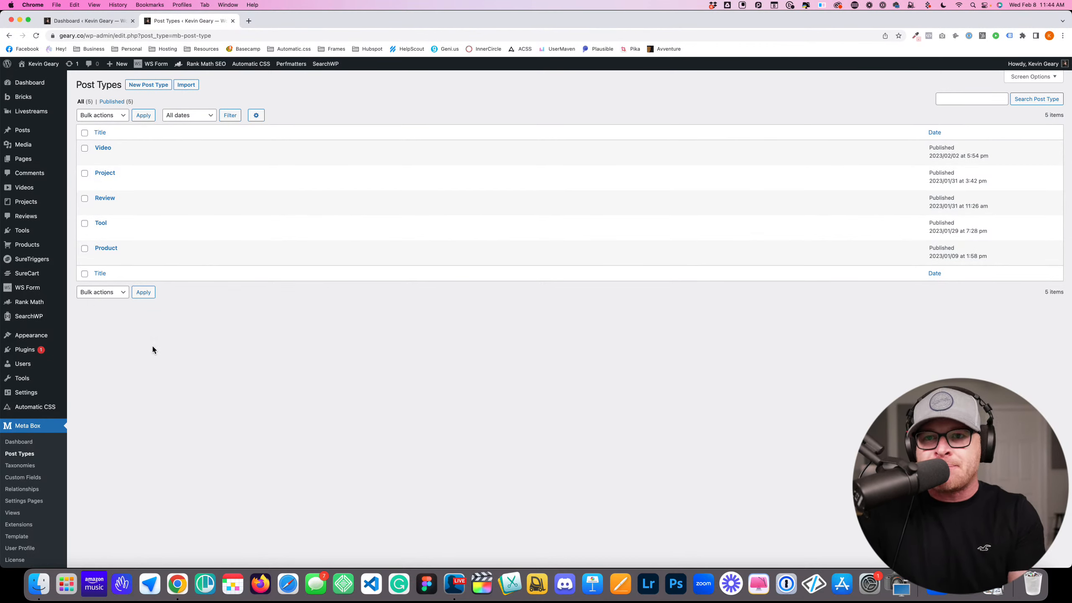
click(114, 149)
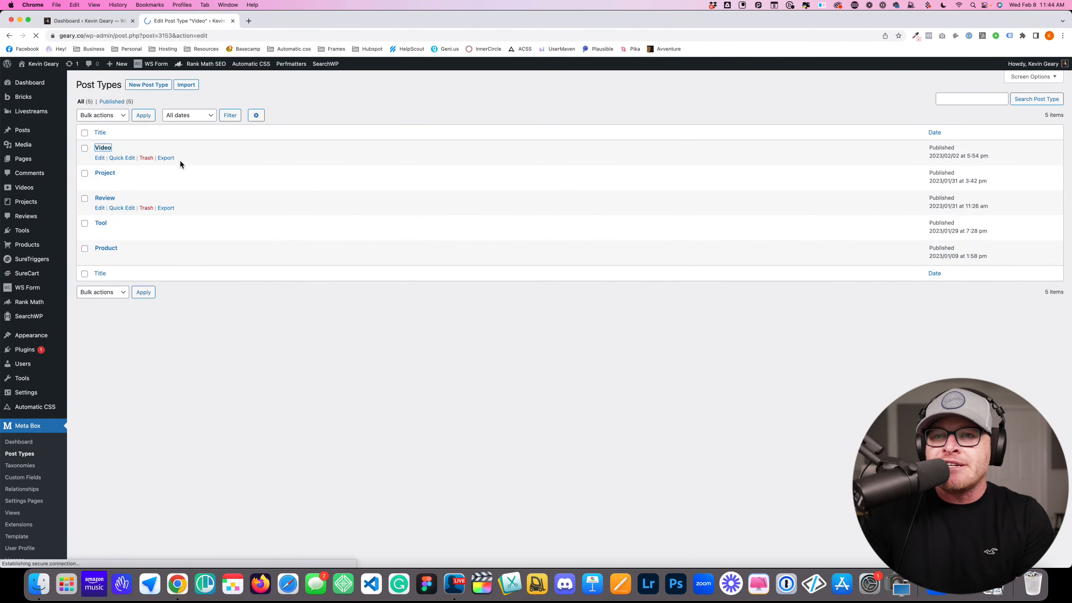
click(10, 36)
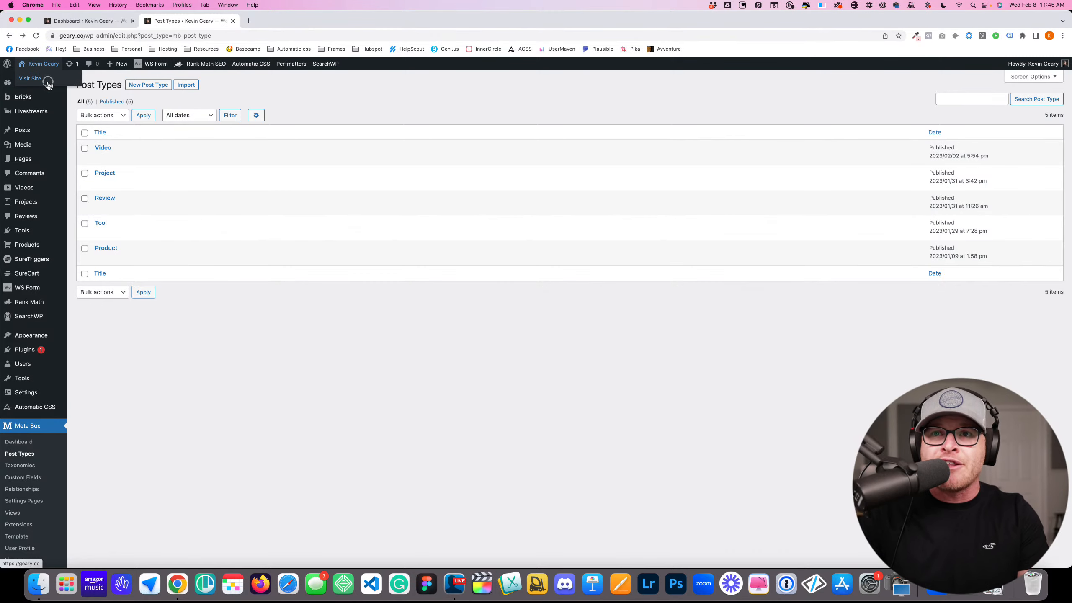
Open the live homepage in another tab and examine its latest video and Inner Circle testimonial sections
super+click(46, 79)
click(257, 25)
scroll(264, 194, down, 15)
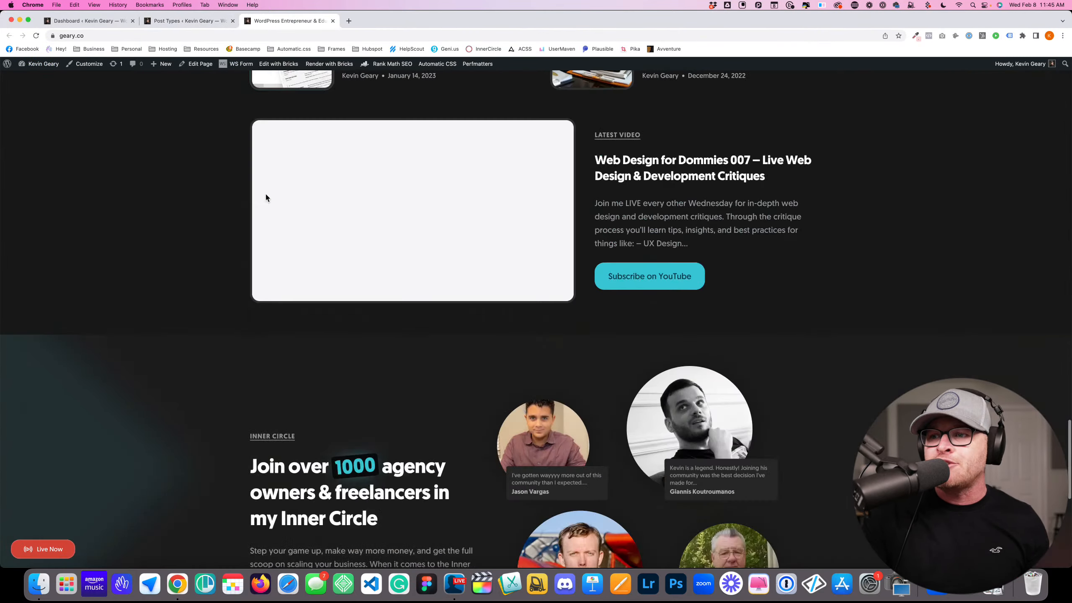
scroll(641, 292, up, 5)
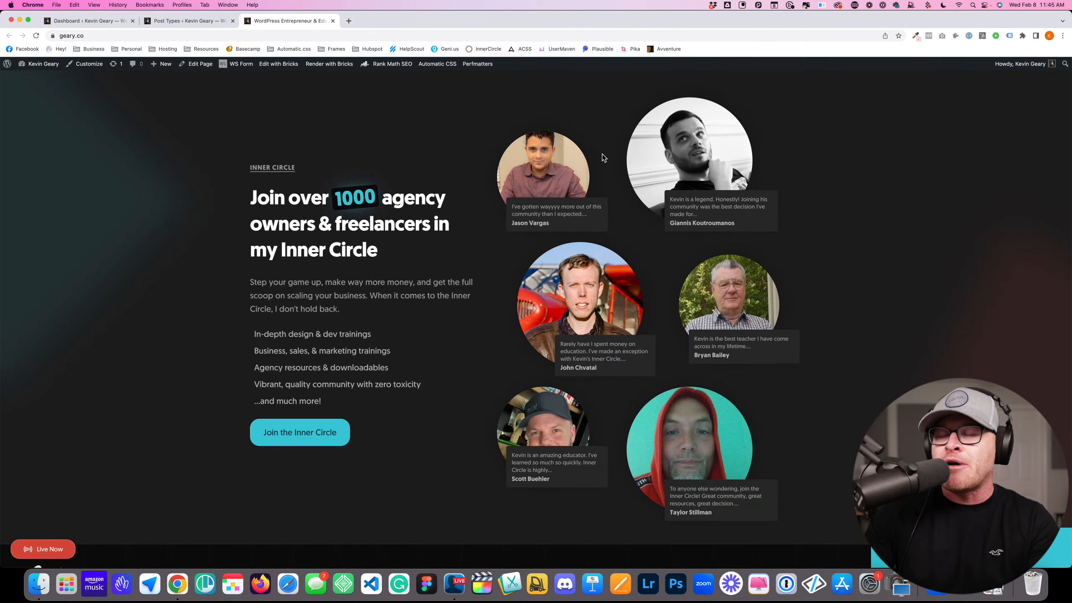
Return to the Post Types tab, view the Products list, and open the Videos list
click(171, 21)
click(93, 20)
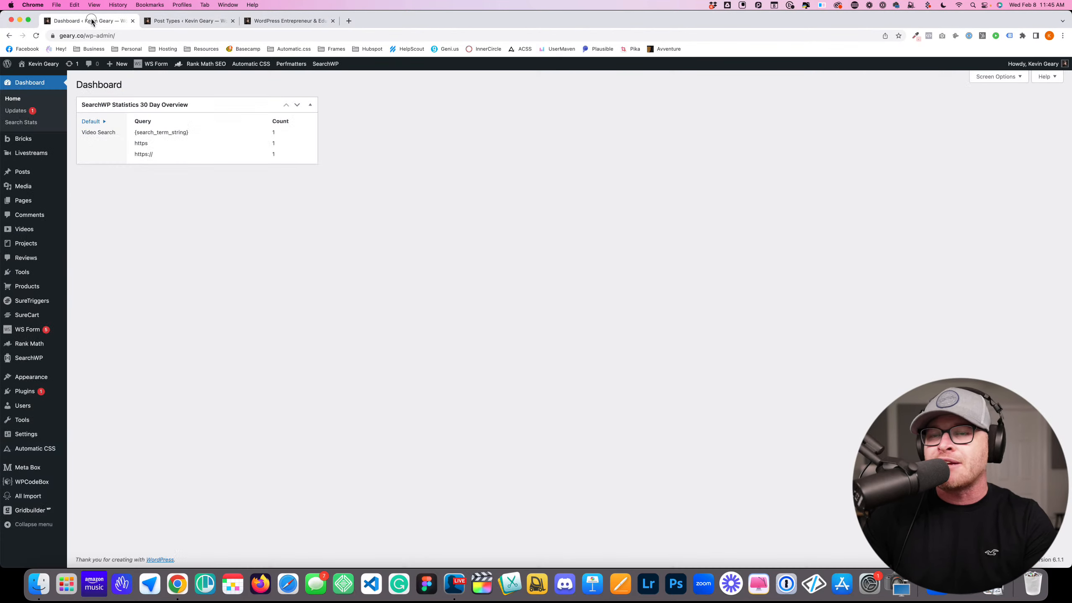
click(181, 25)
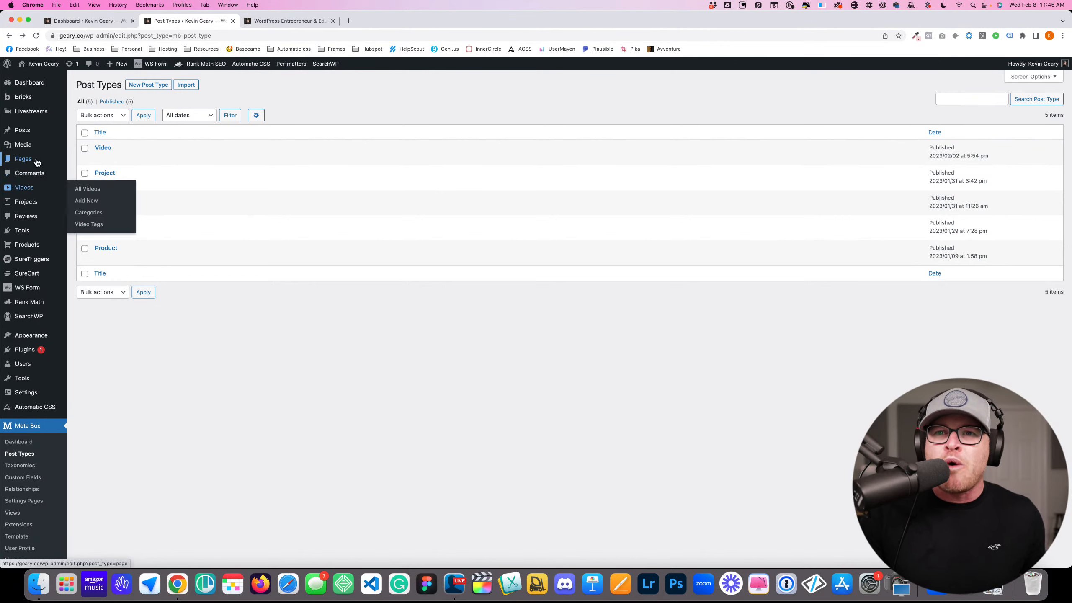
click(42, 247)
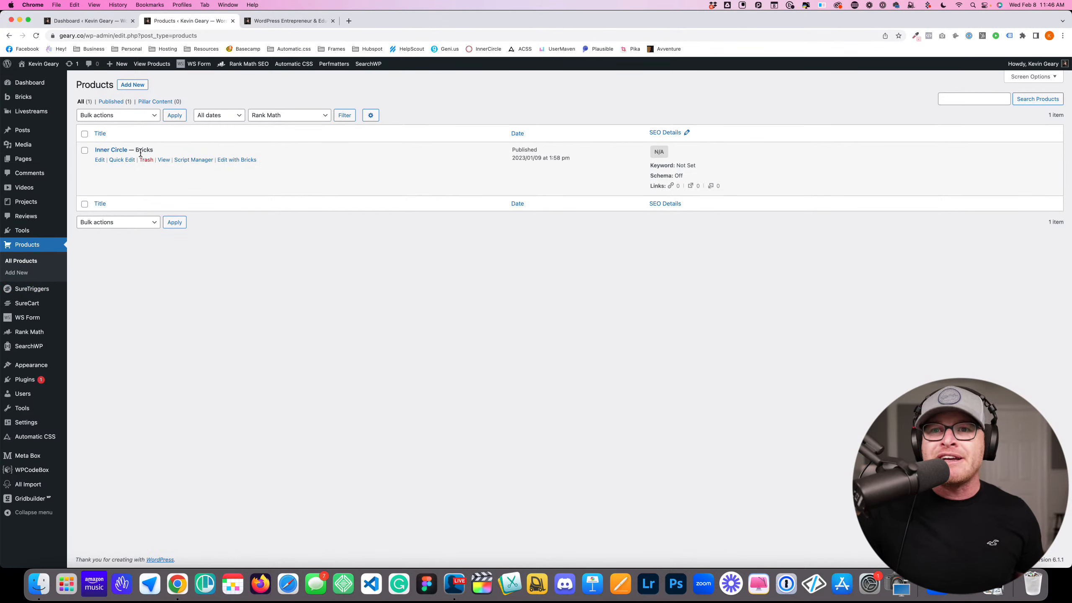
click(24, 187)
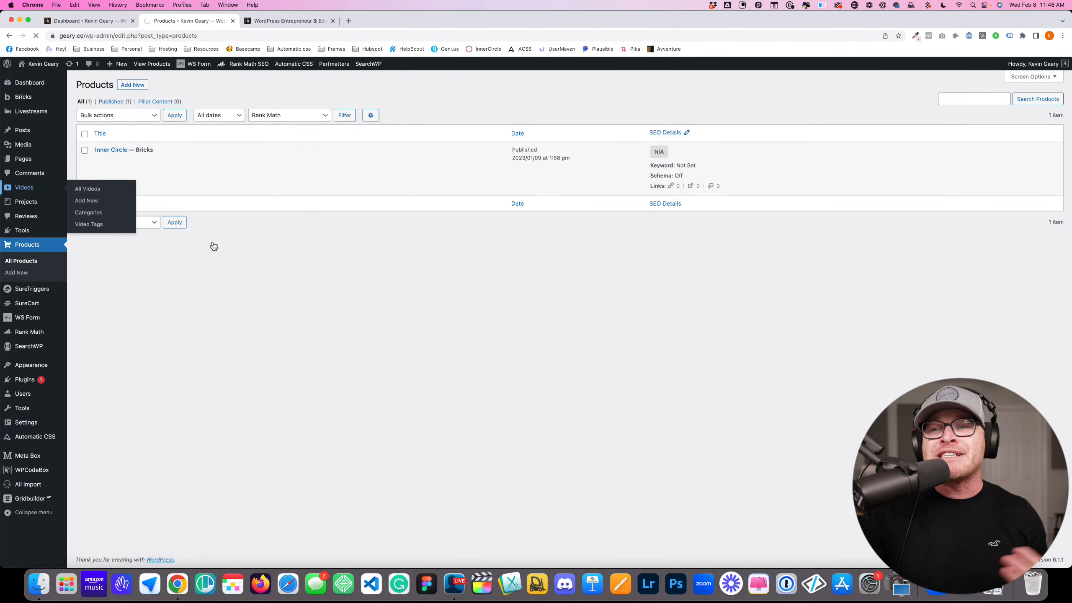
Page through the Videos list, examining the entries with their categories, tags, durations and premium training status
scroll(242, 270, down, 10)
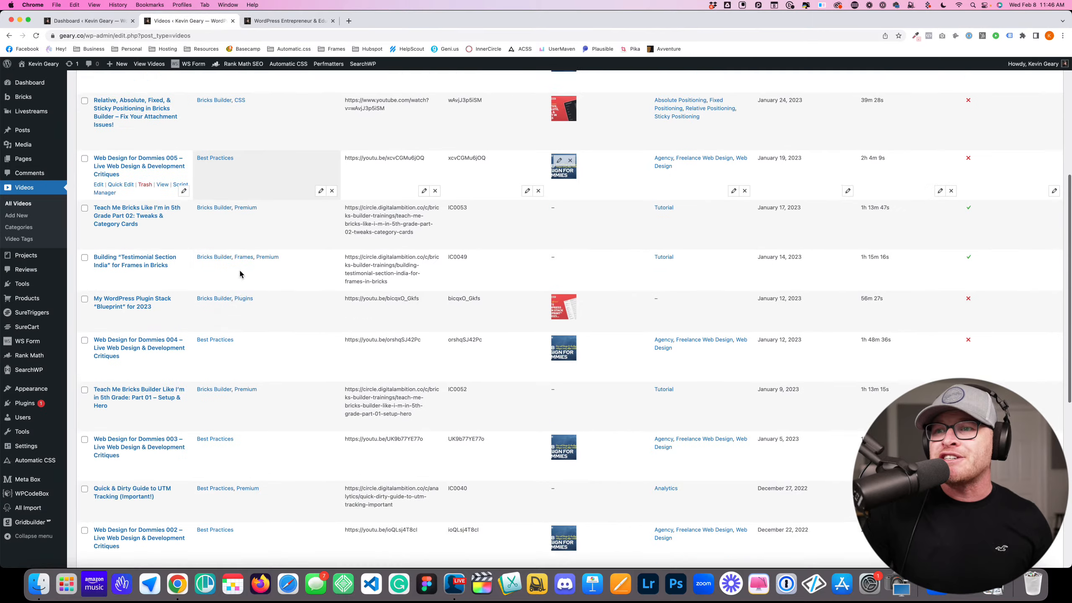
scroll(239, 273, down, 5)
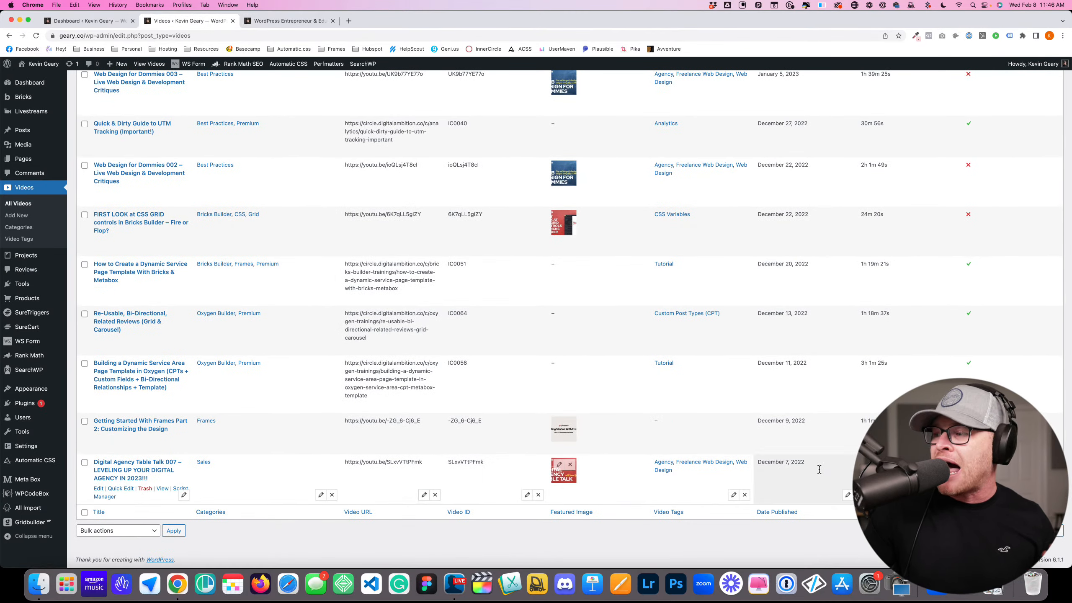
click(1043, 531)
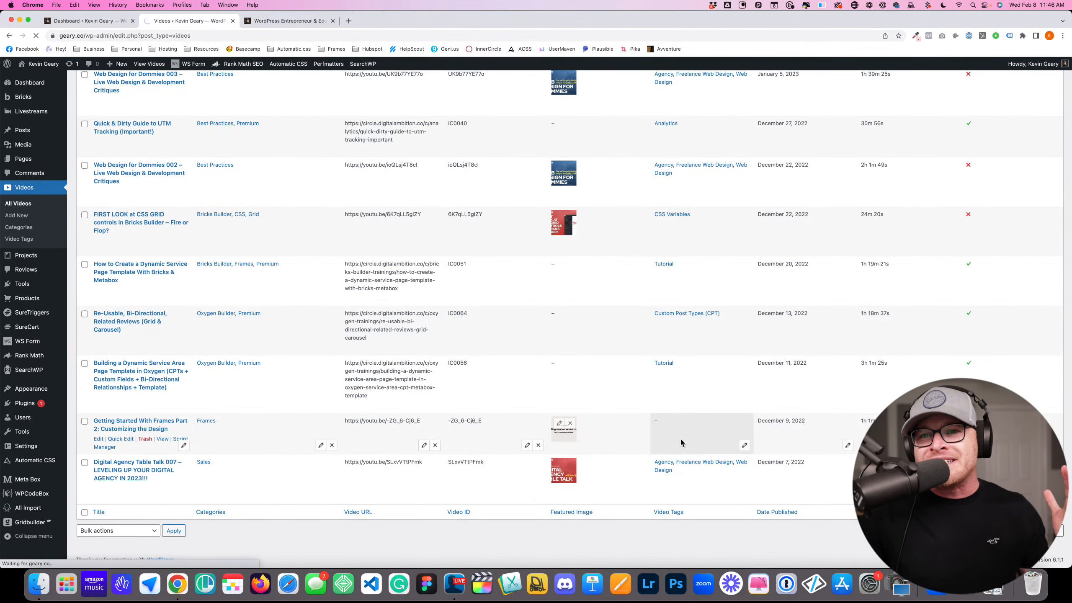
scroll(505, 345, down, 10)
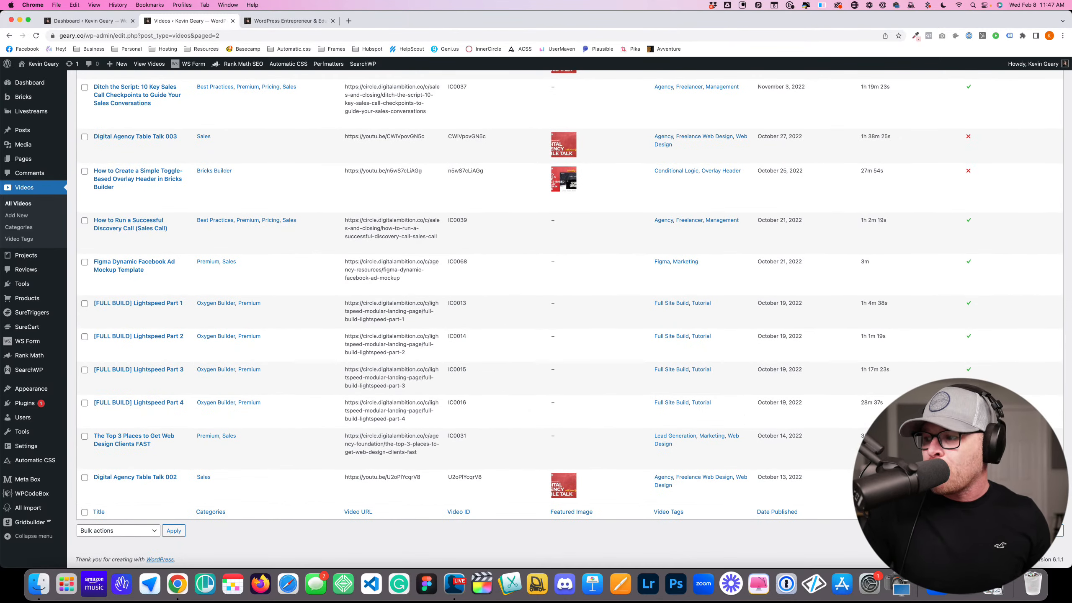
click(1043, 530)
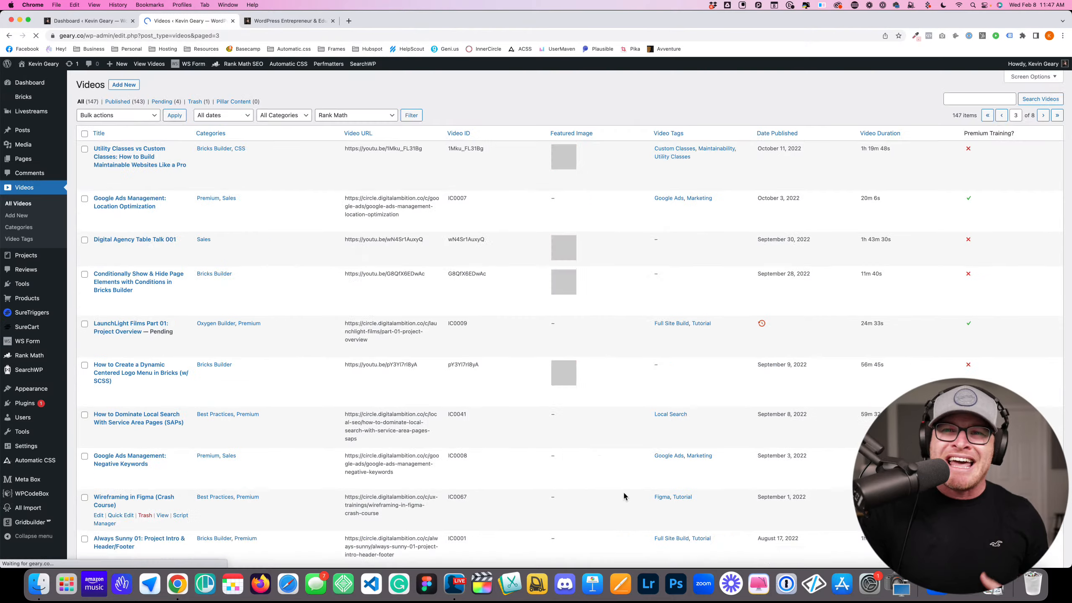
scroll(239, 319, down, 10)
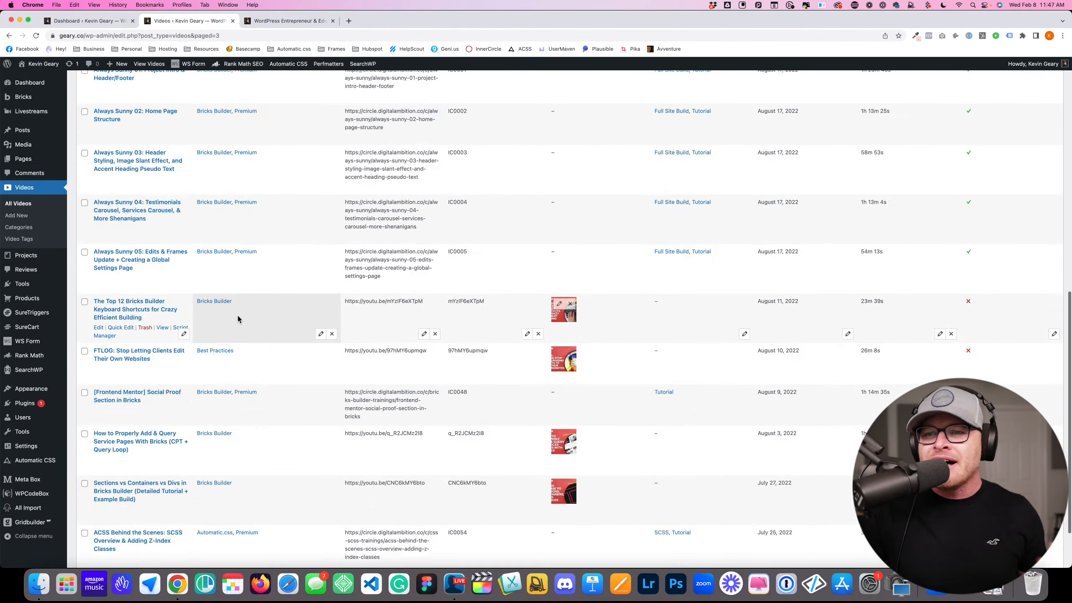
click(1043, 530)
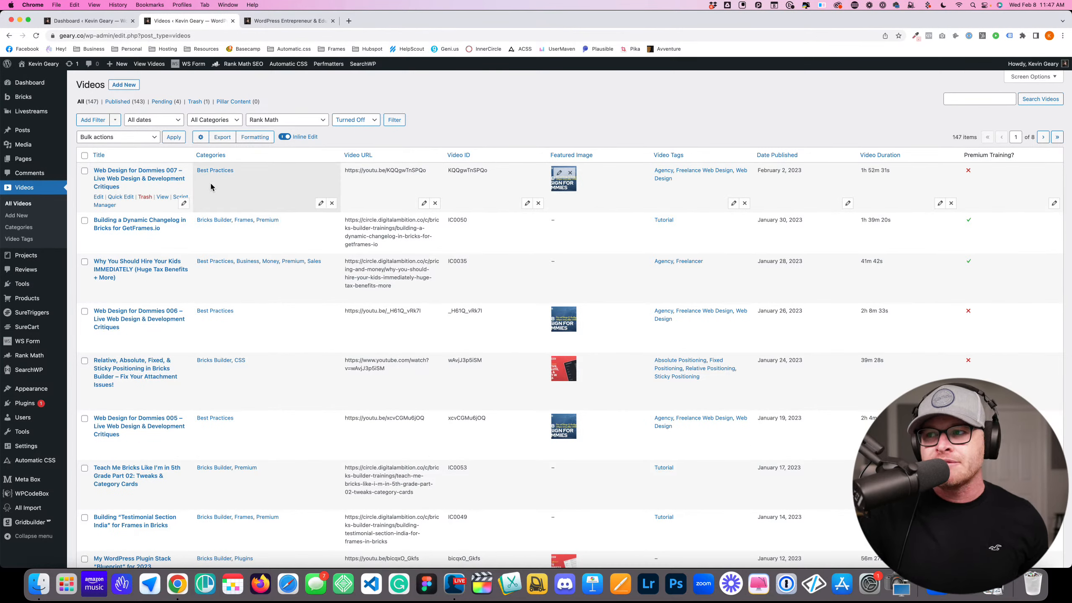
Open the Livestreams settings page and examine its Current Livestream URL field
click(63, 207)
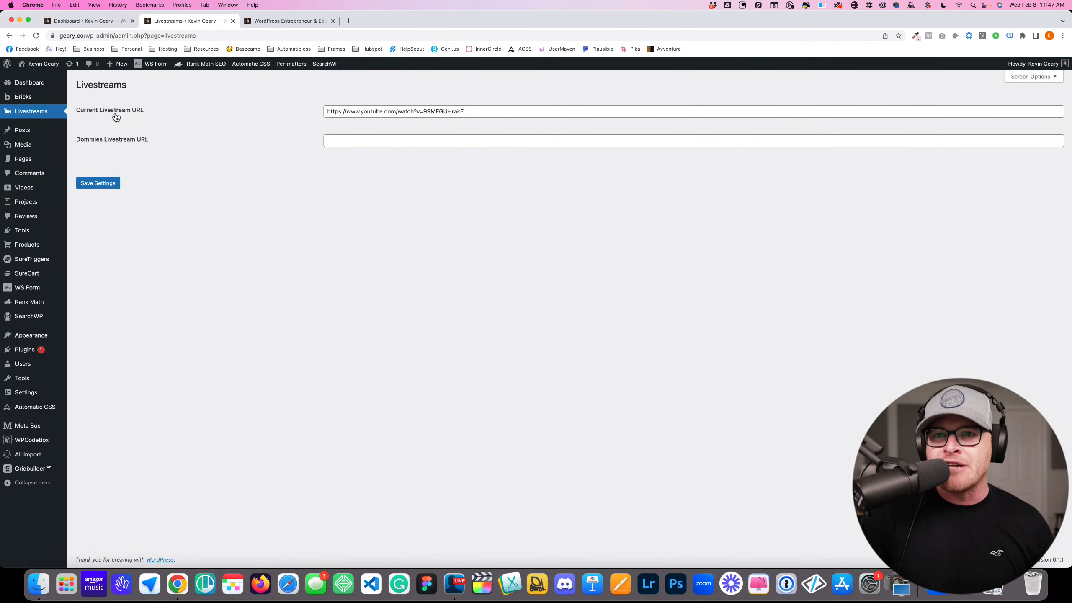
drag(75, 110, 136, 111)
click(158, 116)
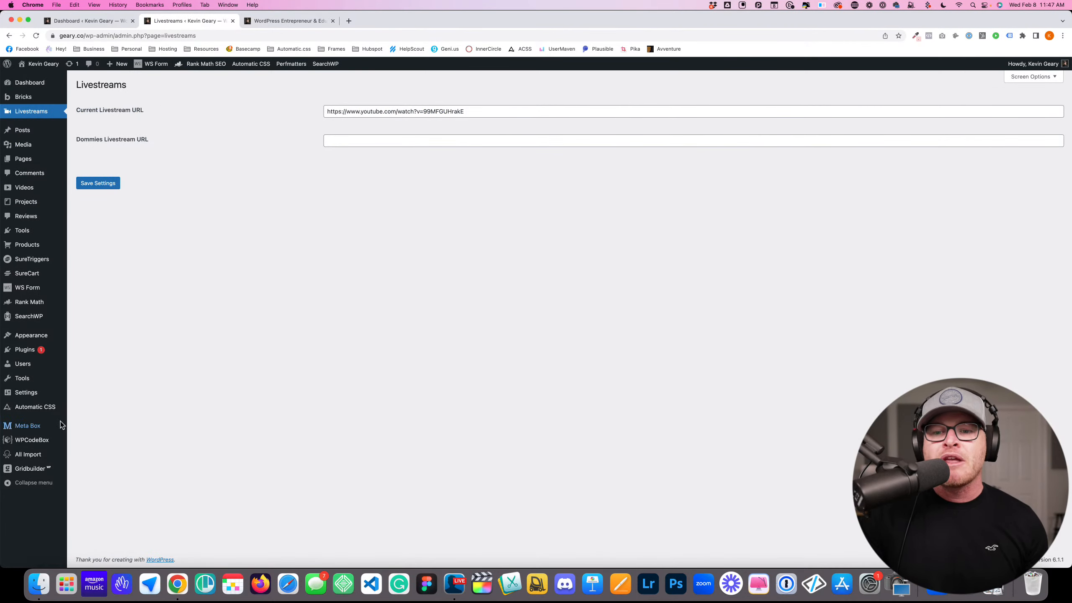
View Meta Box's Settings Pages list and open the Livestreams settings page for editing
mouse_move(51, 415)
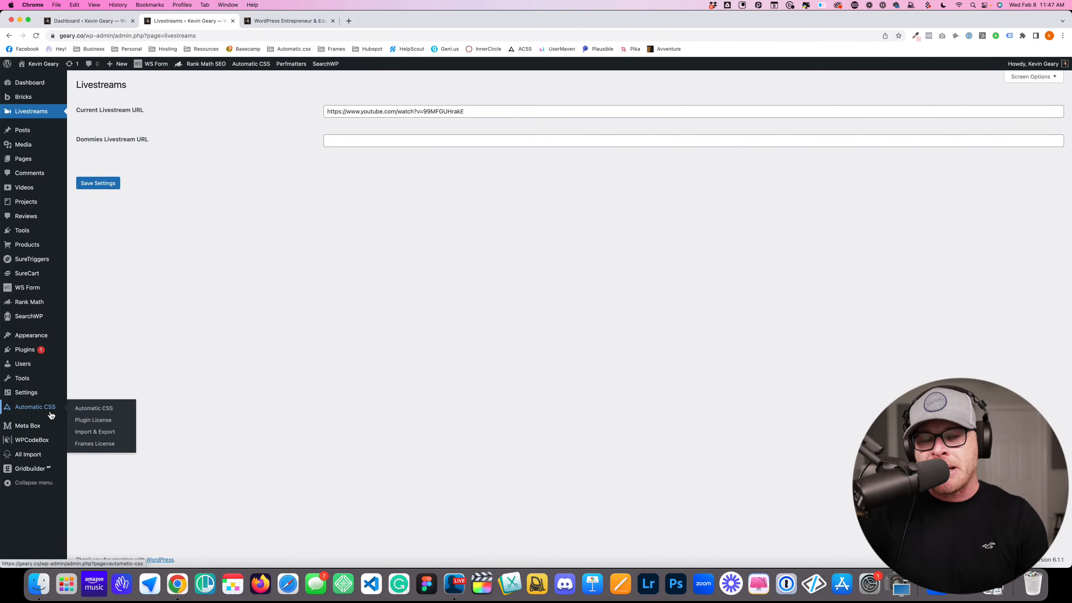
mouse_move(37, 433)
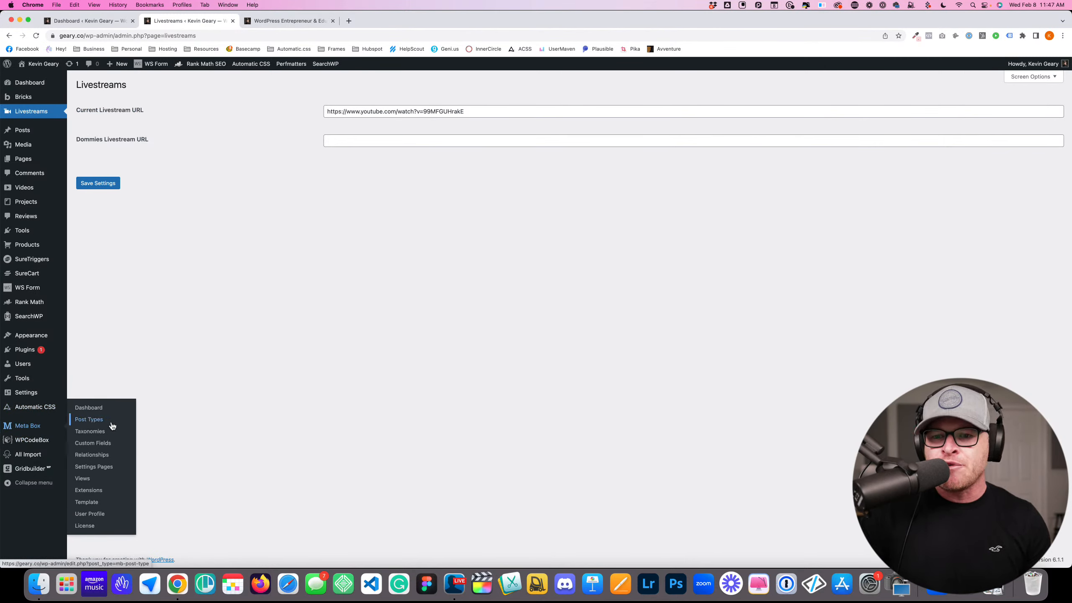
click(97, 469)
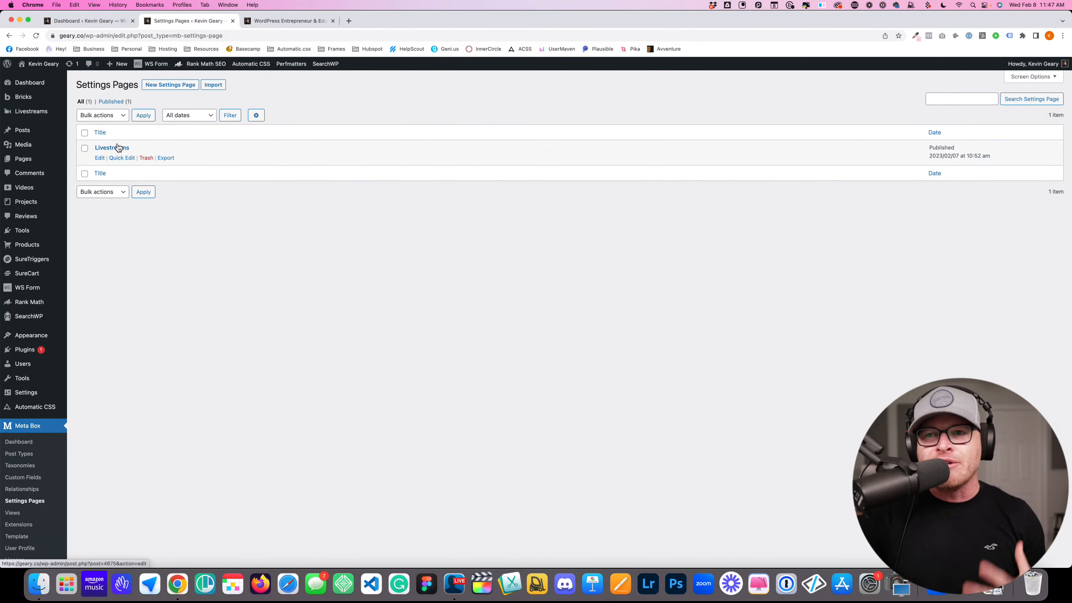
click(113, 148)
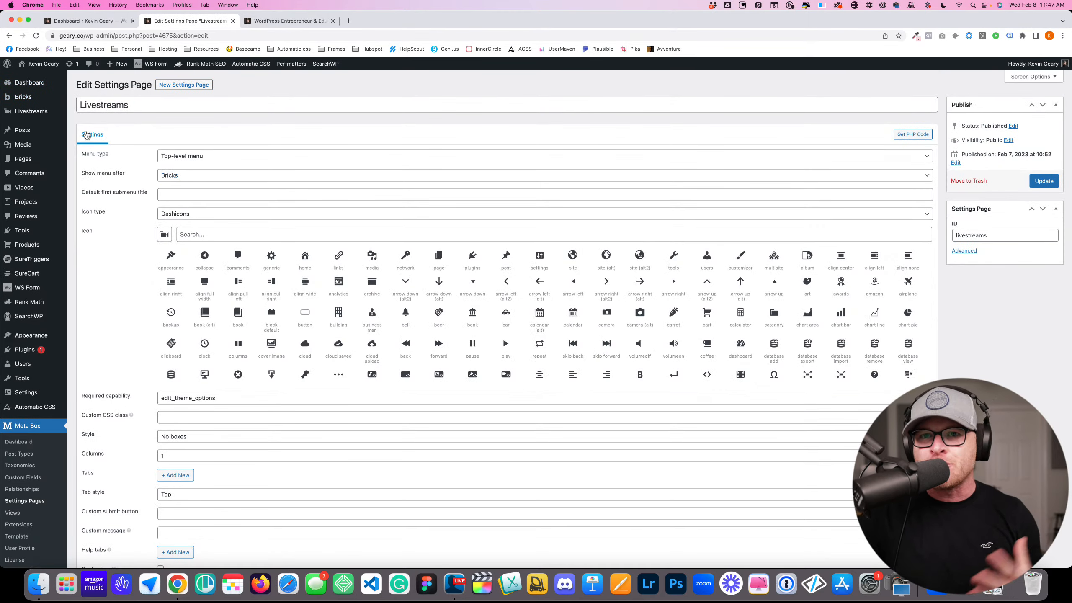
Return to the Livestreams page, highlight the Current Livestream URL label, and switch to the live homepage tab
click(36, 112)
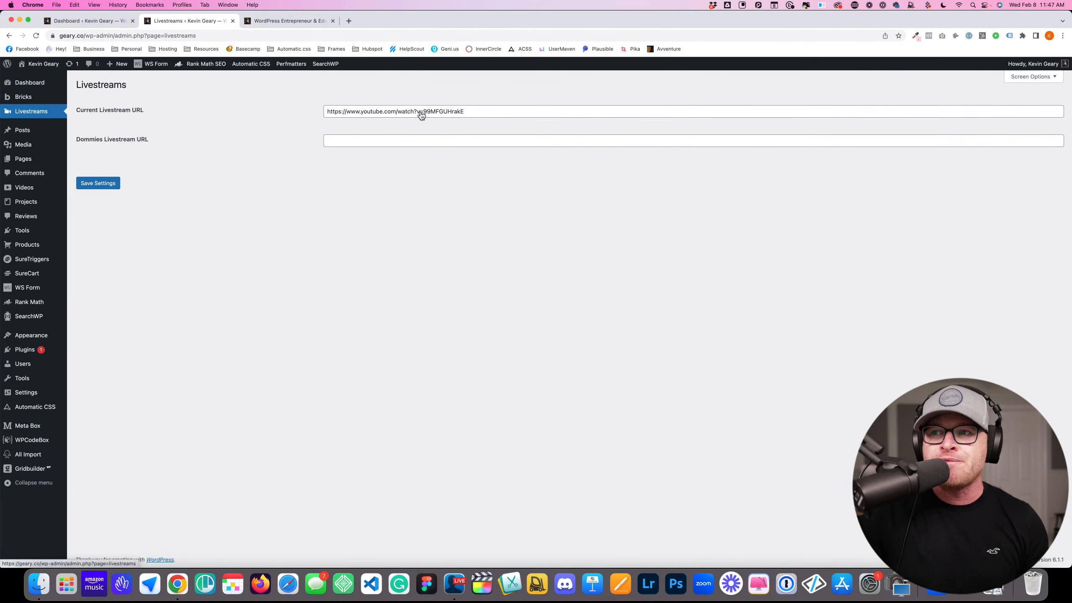
drag(497, 108, 75, 108)
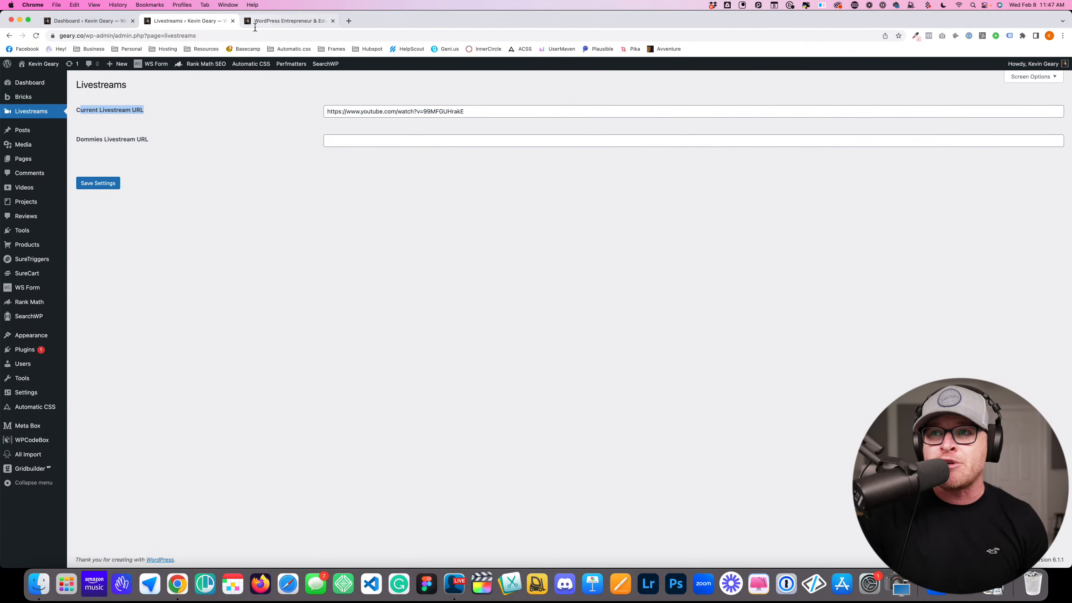
click(287, 21)
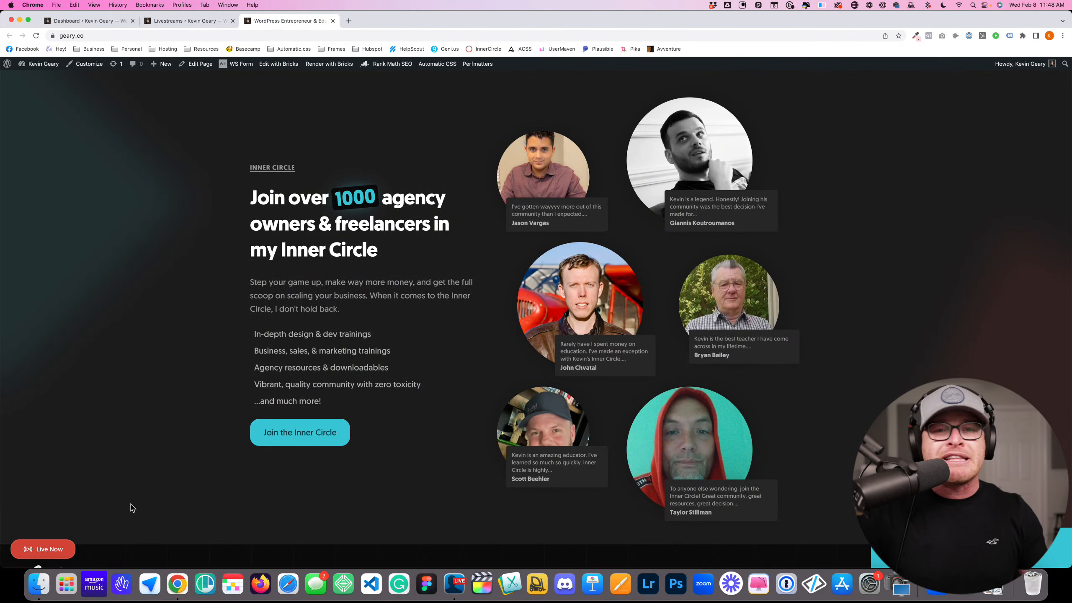
Open the site's WordPress dashboard, go to the Bricks templates and open the Footer template for editing in Bricks
scroll(132, 507, down, 1)
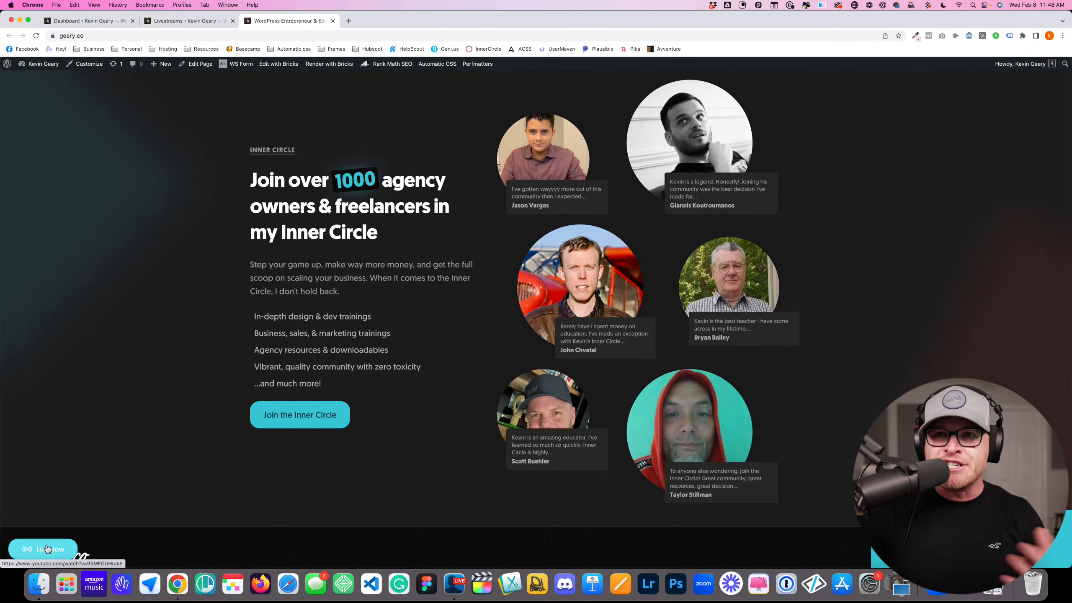
click(43, 79)
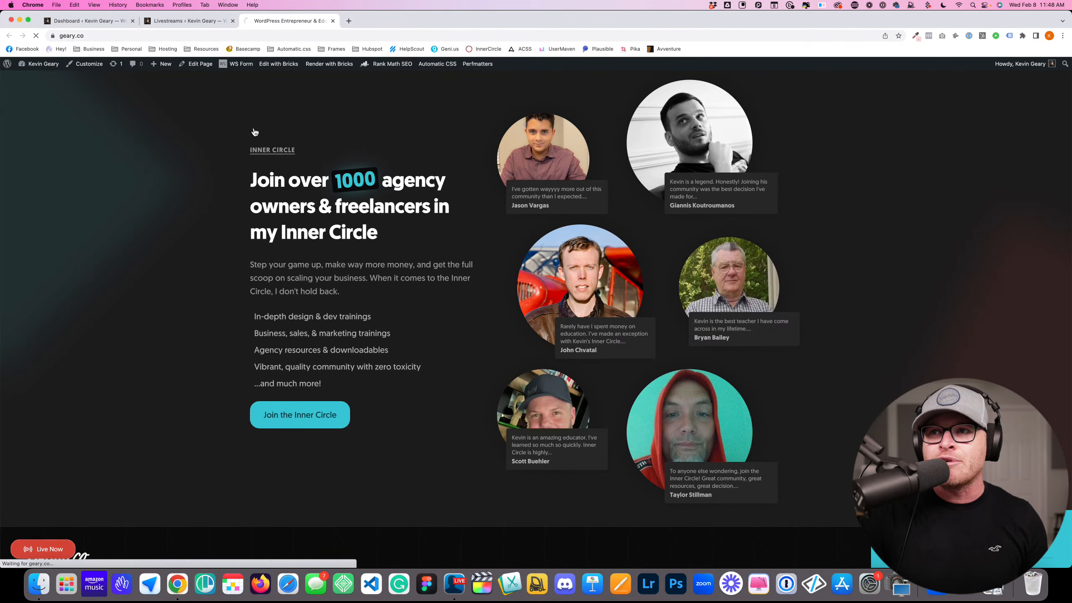
mouse_move(23, 139)
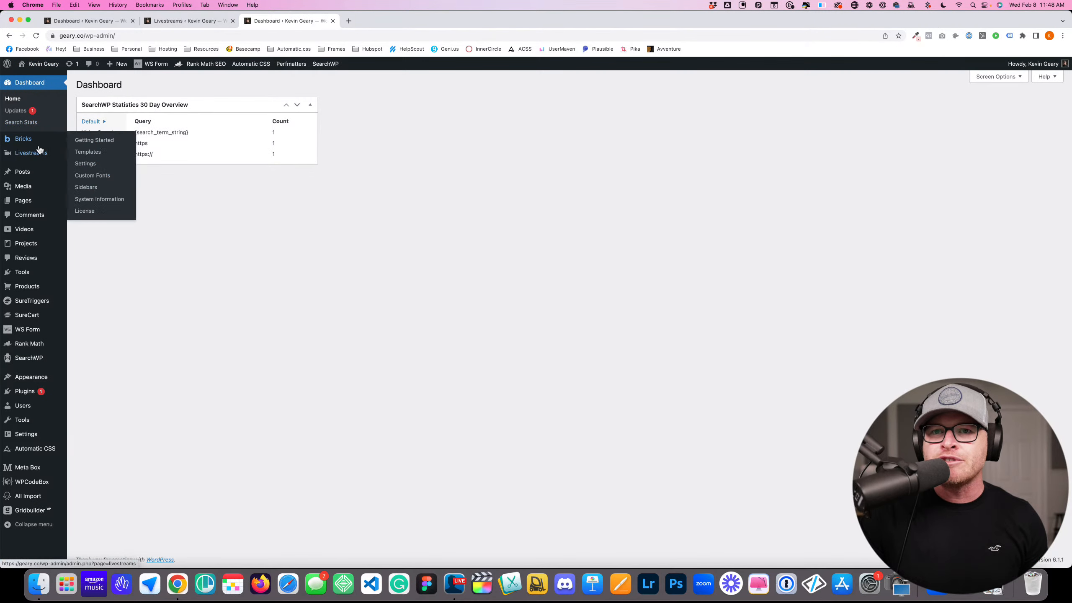
click(94, 152)
scroll(235, 283, down, 10)
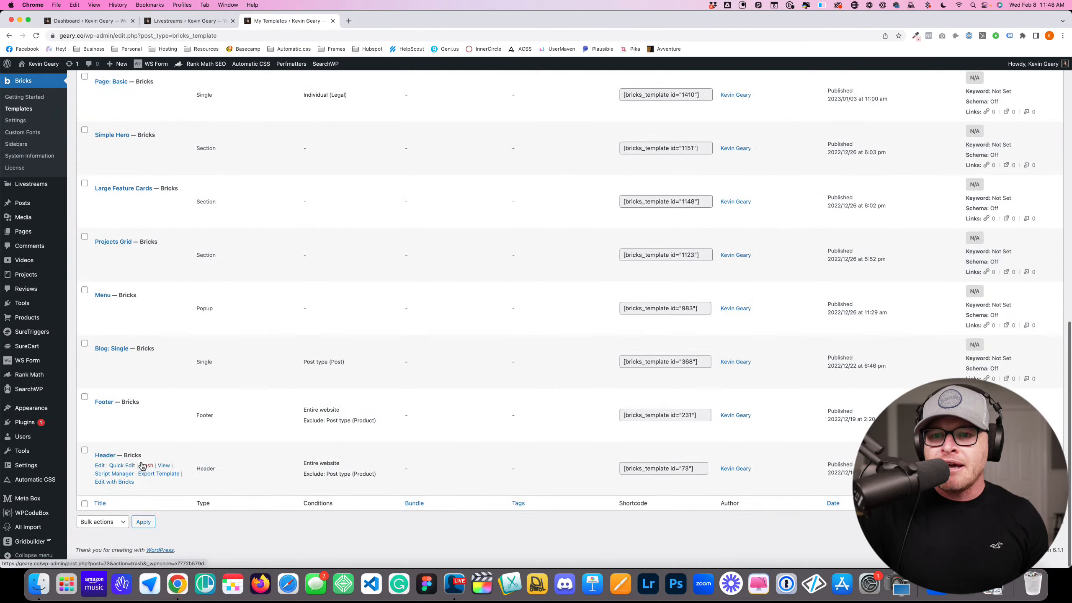
scroll(142, 466, up, 1)
click(114, 438)
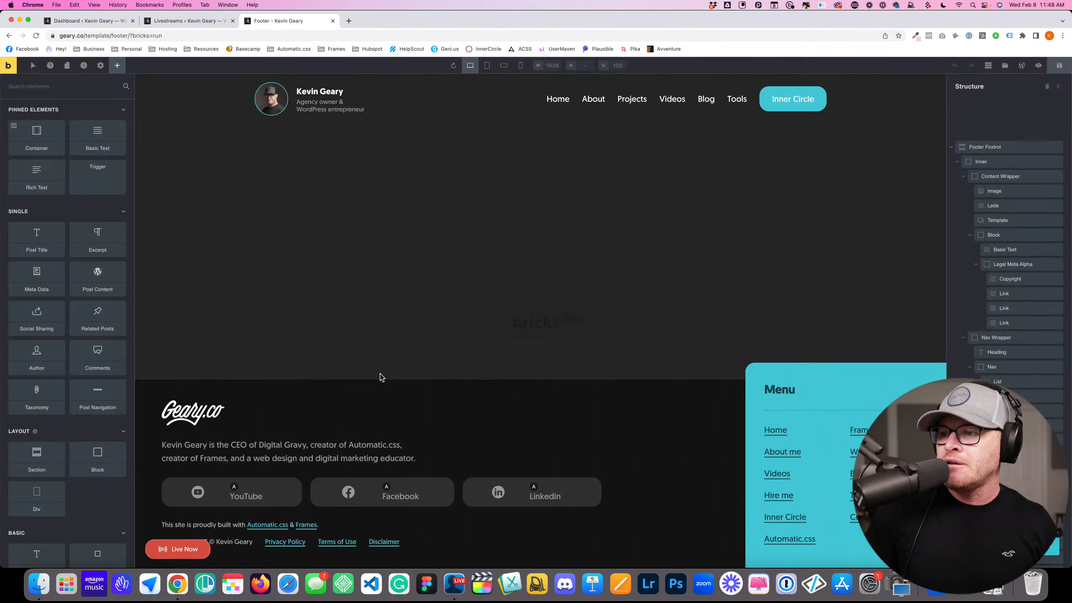
Collapse the structure tree, expand the Livestream element and show the content settings of its .livestream-widget class
click(1057, 88)
click(1057, 88)
click(1057, 88)
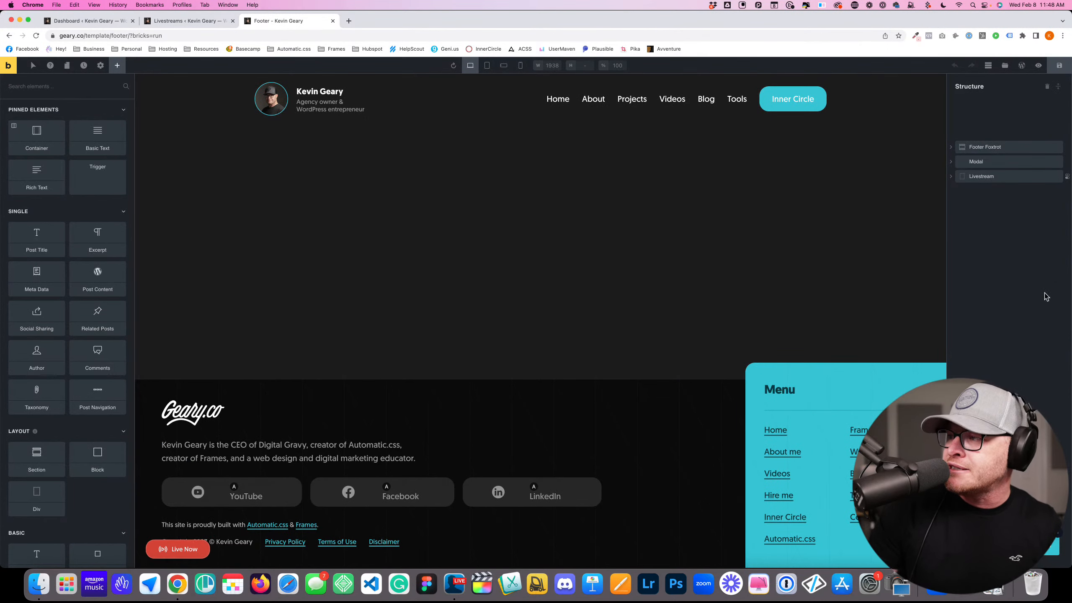
click(952, 177)
click(977, 179)
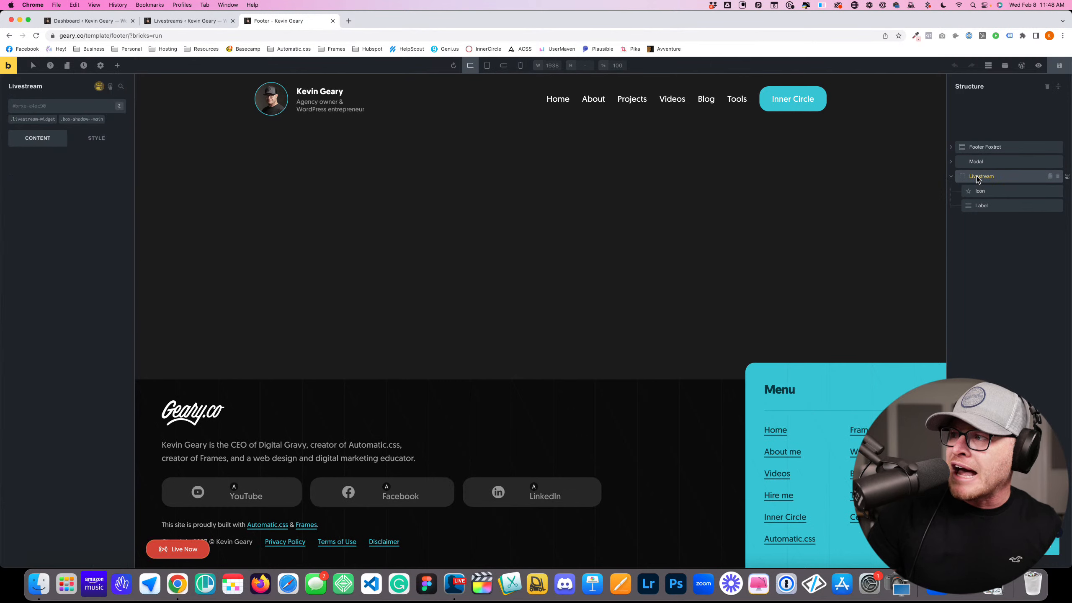
click(46, 119)
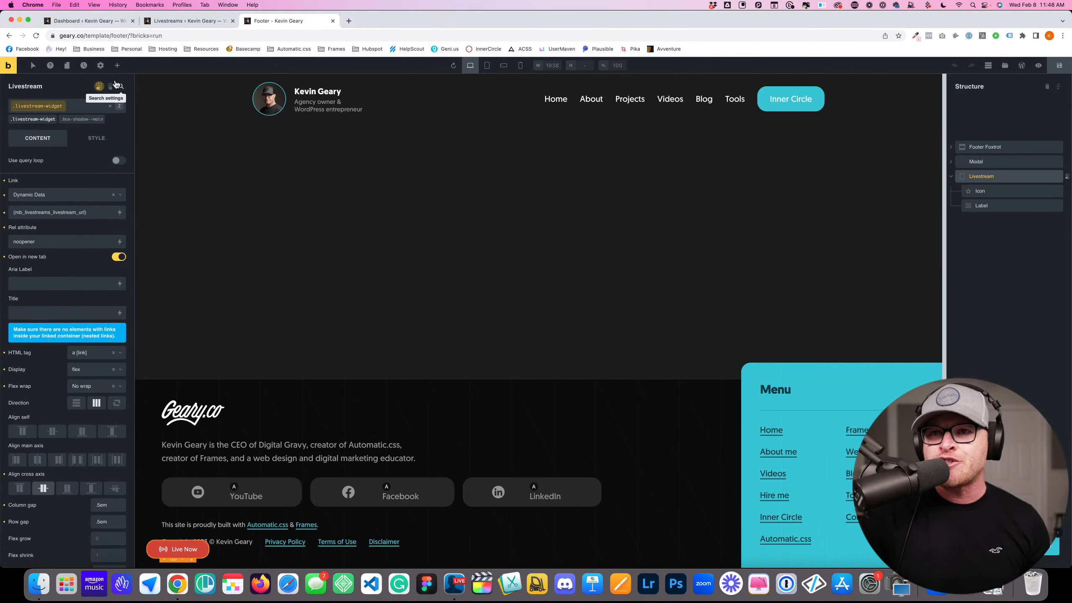
Show the Livestream element's display conditions and highlight the {mb_livestreams_livestream_url} dynamic data tag
click(110, 86)
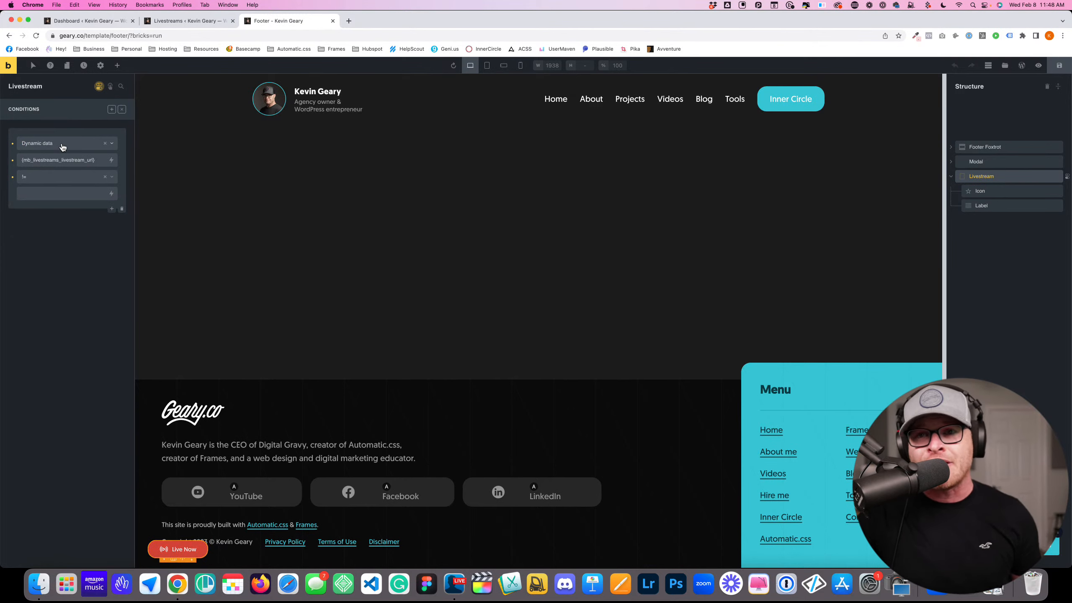
click(73, 160)
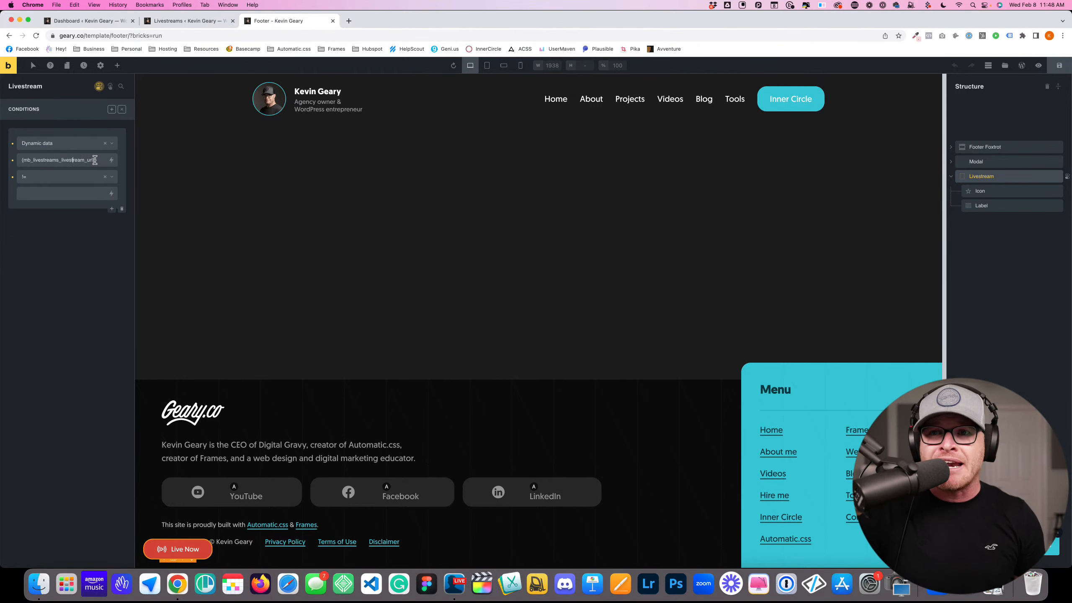
drag(95, 160, 19, 163)
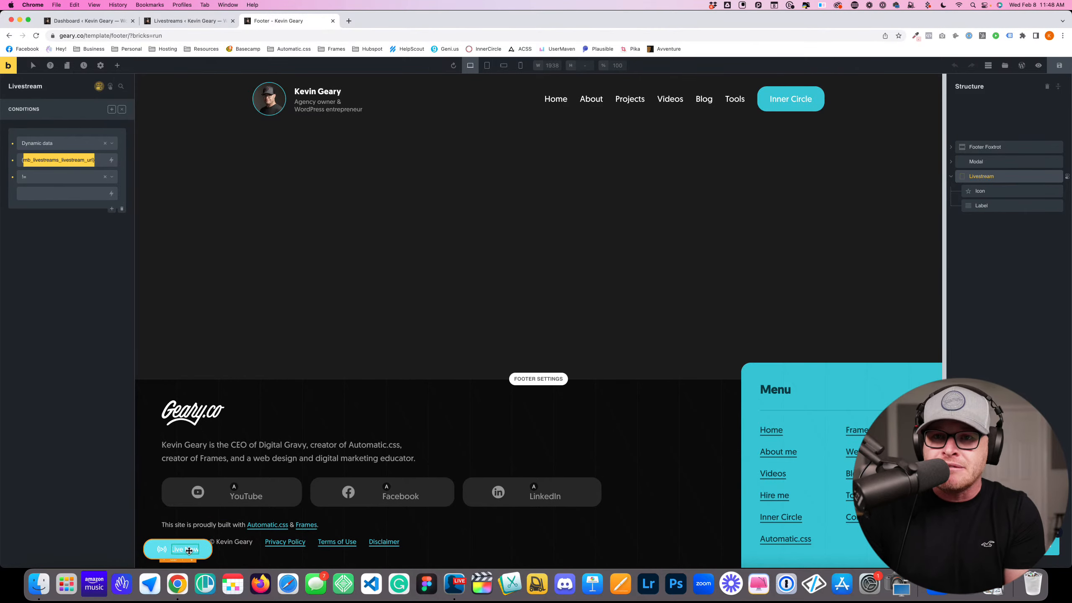
Clear the Current Livestream URL on the Livestreams settings page and undo the deletion
click(166, 21)
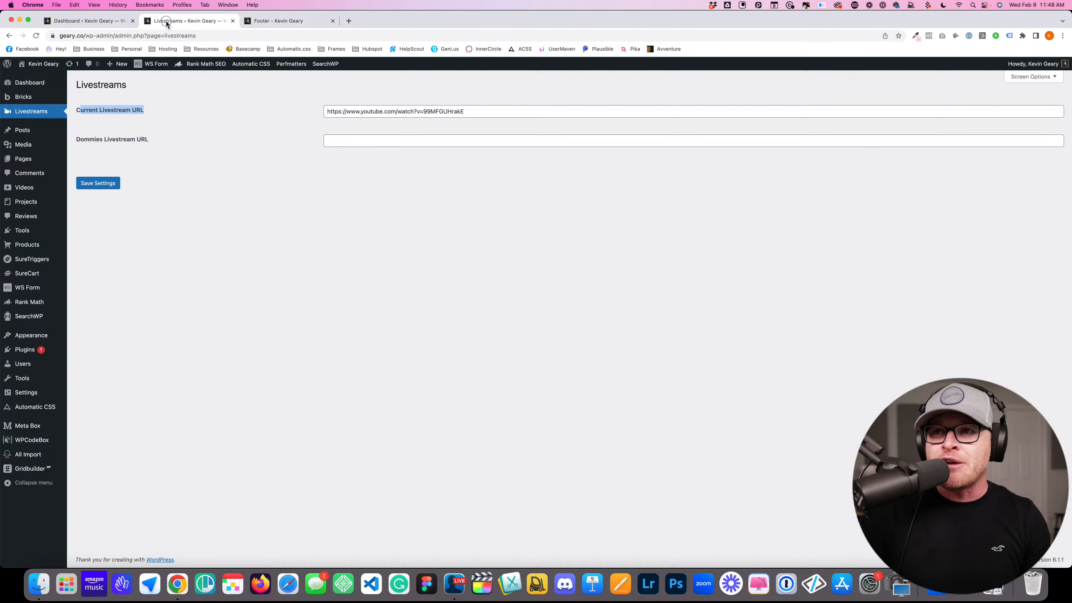
double_click(373, 116)
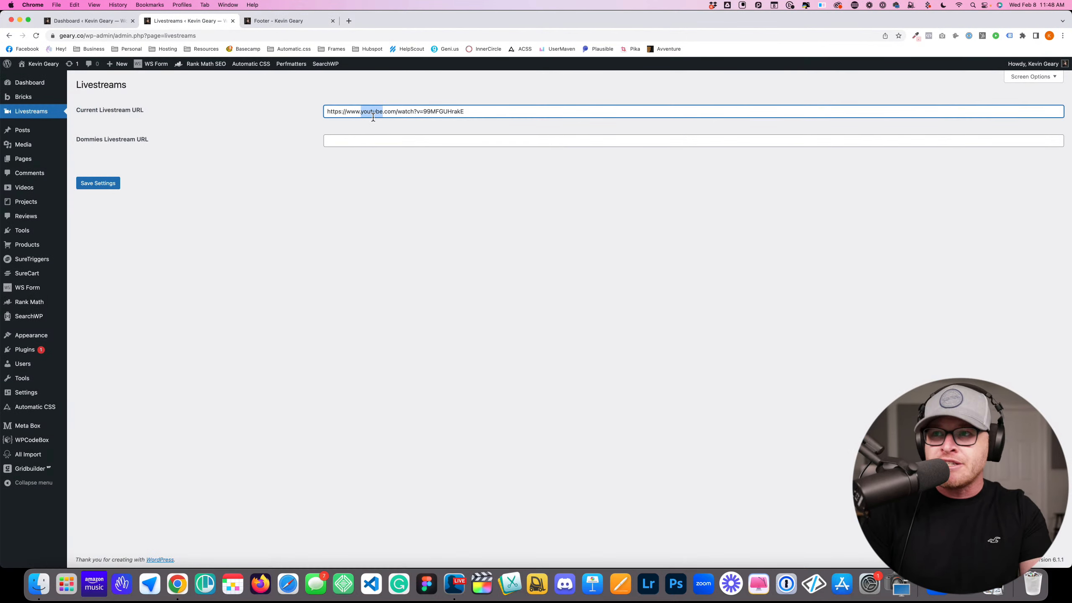
key(super+a)
key(BackSpace)
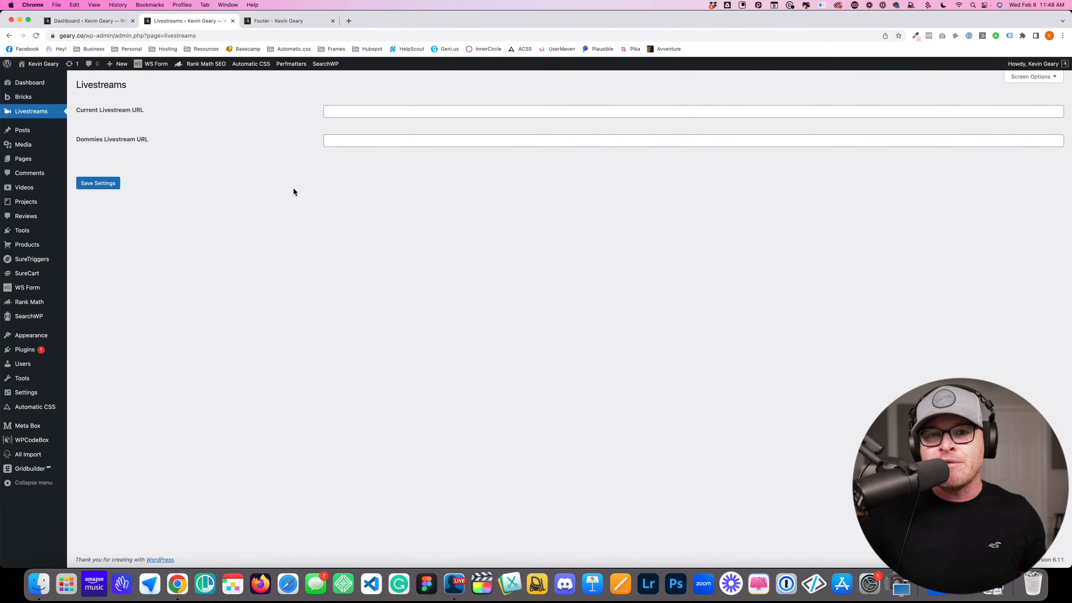
click(372, 109)
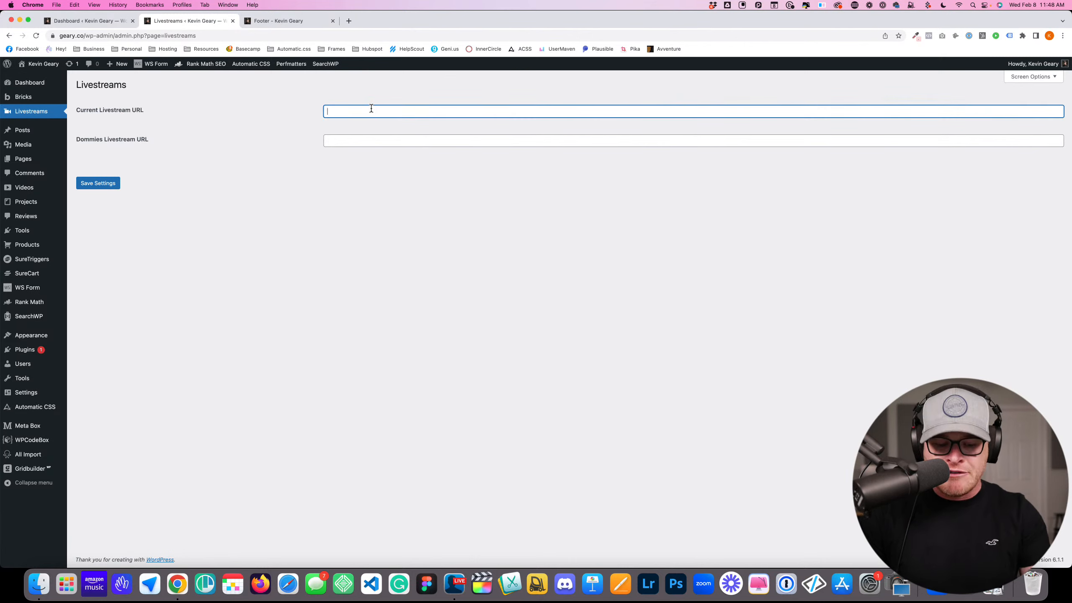
key(super+z)
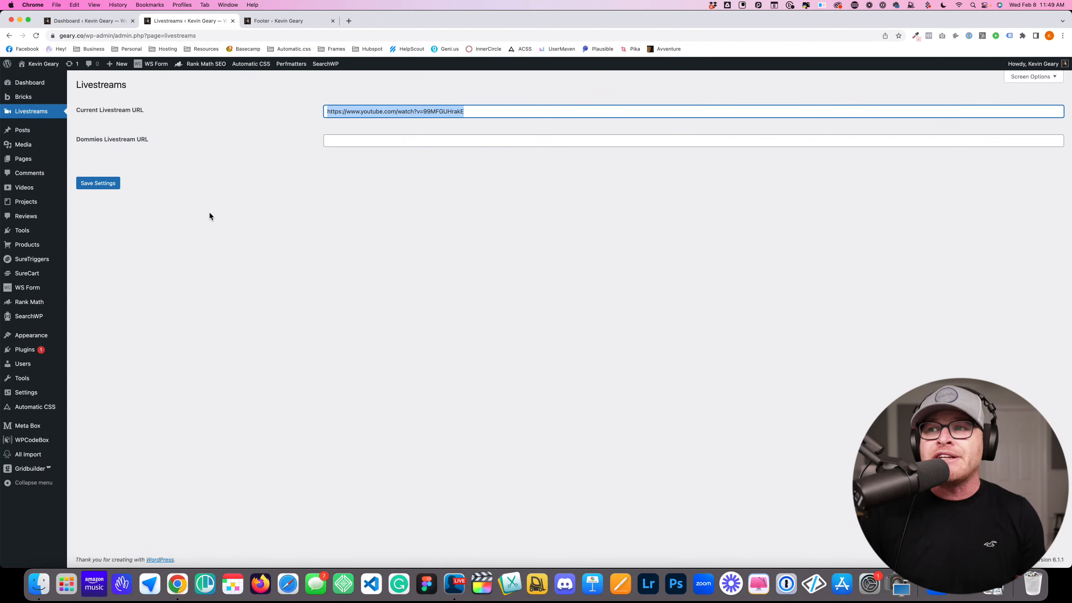
click(253, 237)
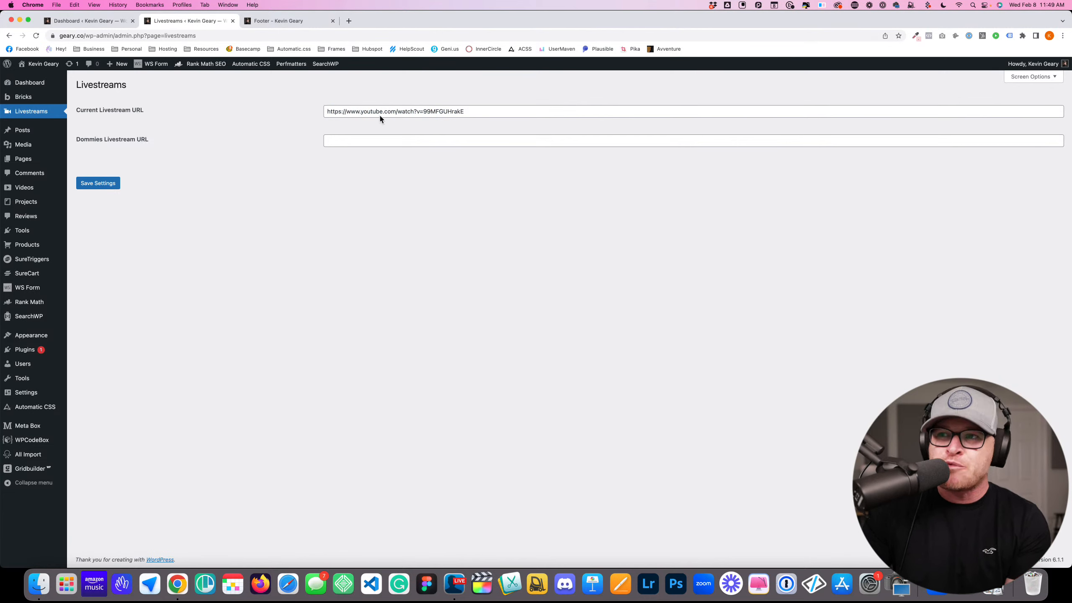
click(397, 115)
click(304, 165)
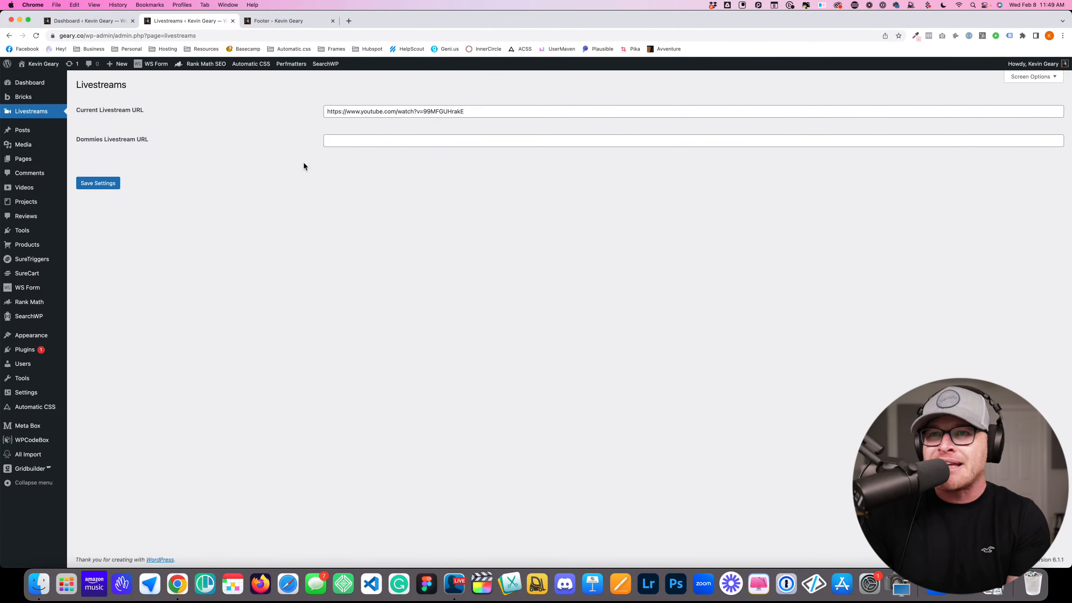
Return to the footer template, show the .livestream-widget class's custom CSS and highlight its heartbeat animation declarations
click(266, 20)
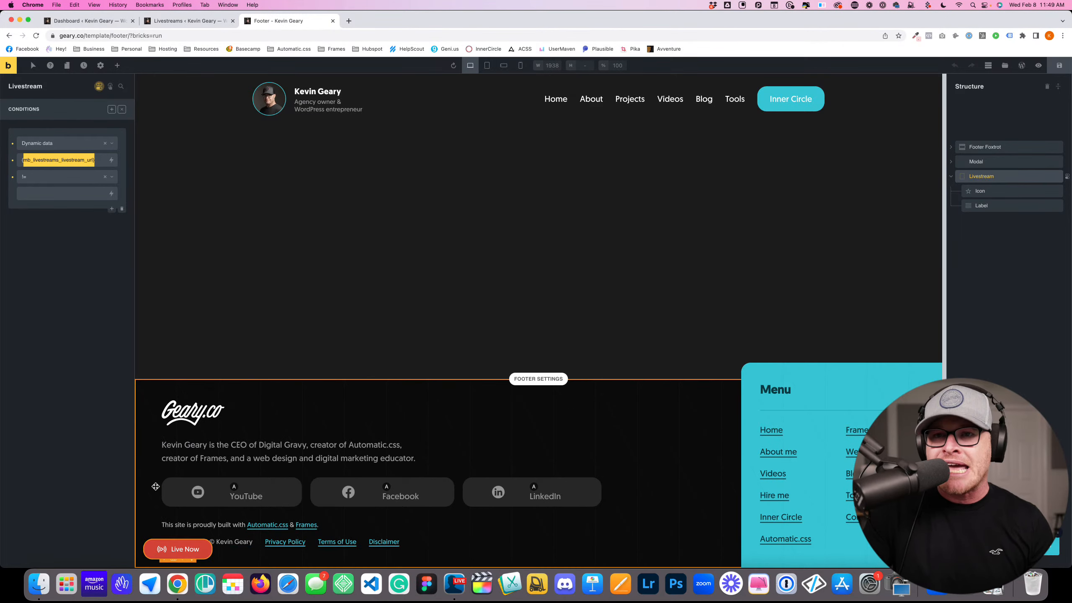
click(98, 86)
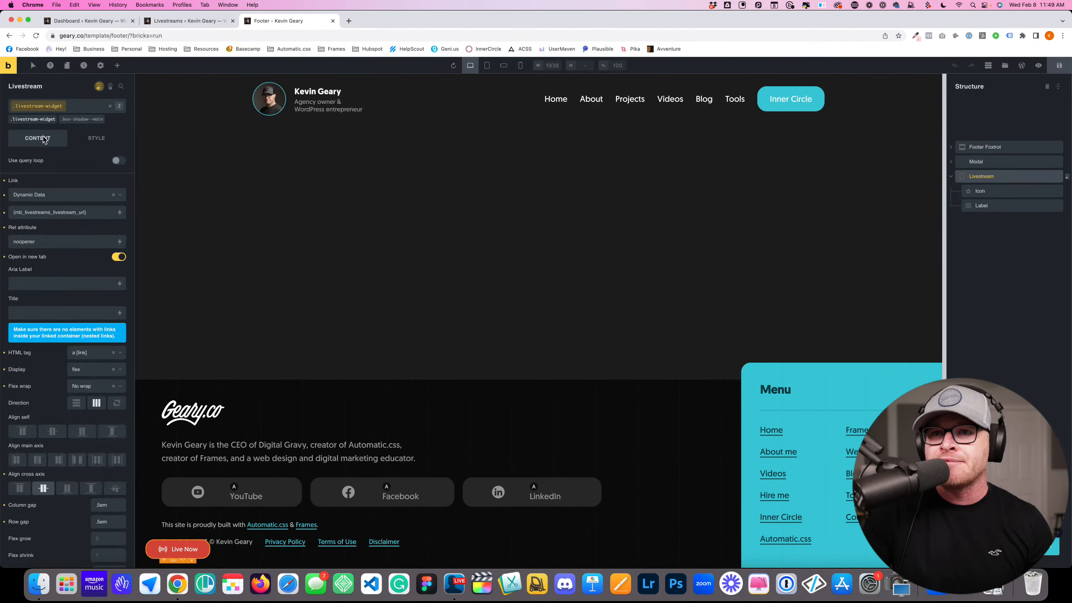
click(80, 137)
click(71, 312)
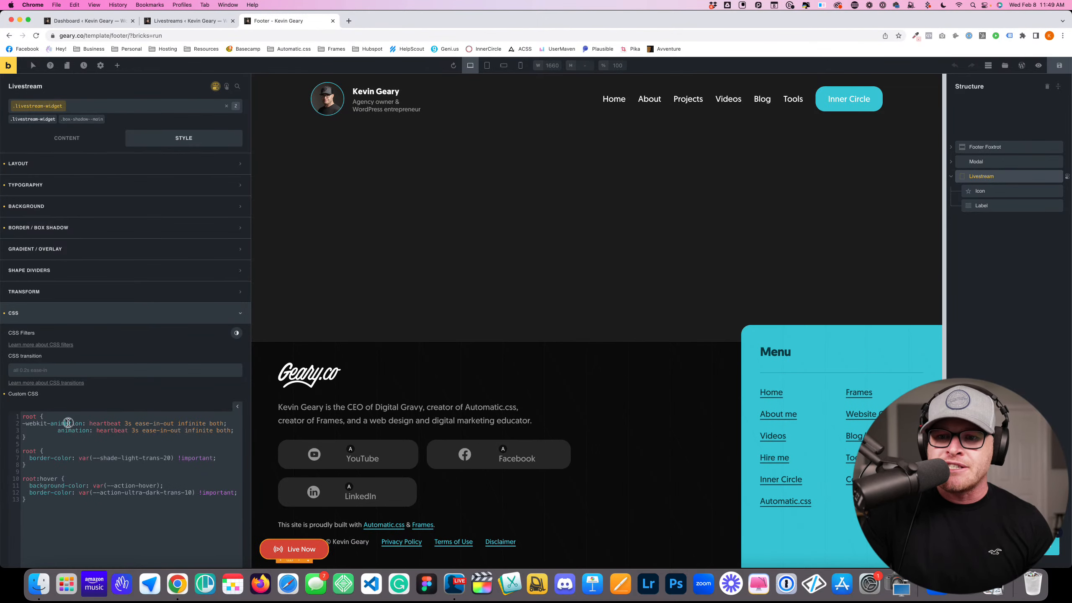
drag(65, 424, 182, 428)
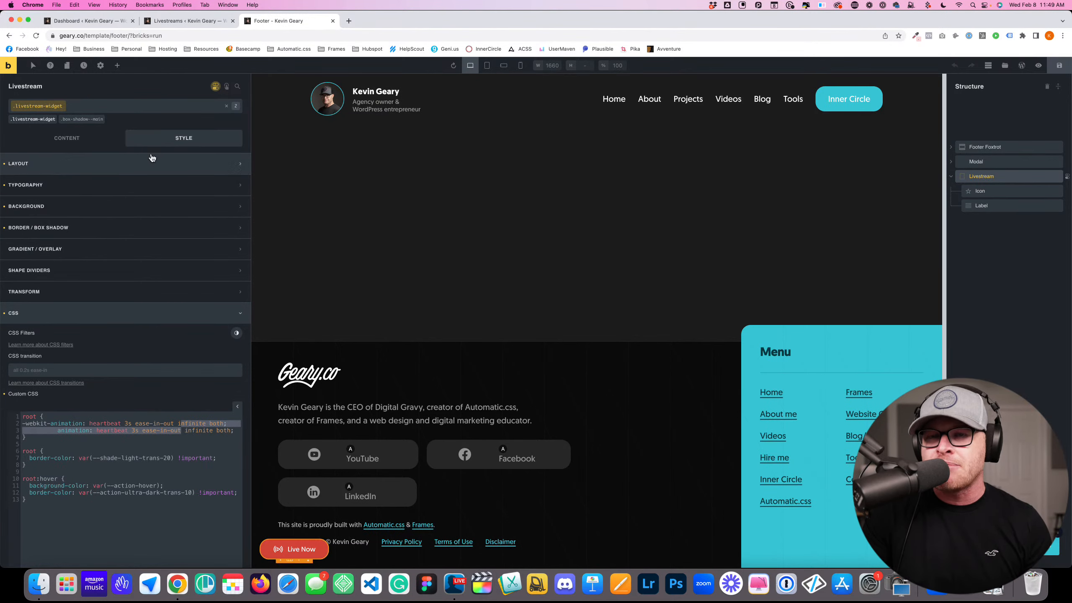
Open animista.net in a new tab and generate the code for the heartbeat animation among the Pulsate attention effects
key(super+t)
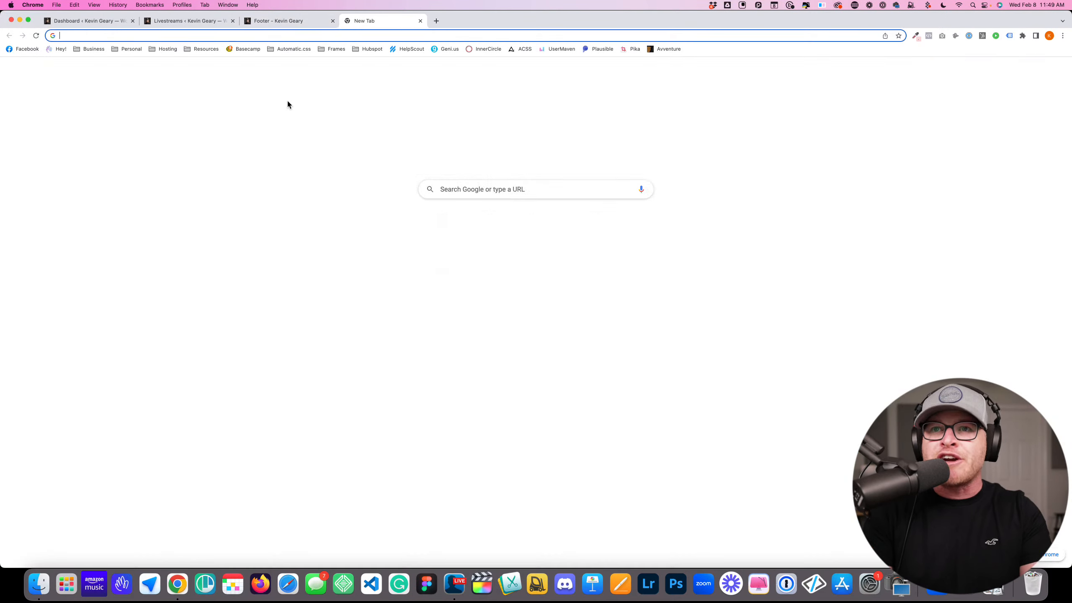
text(anim)
key(Return)
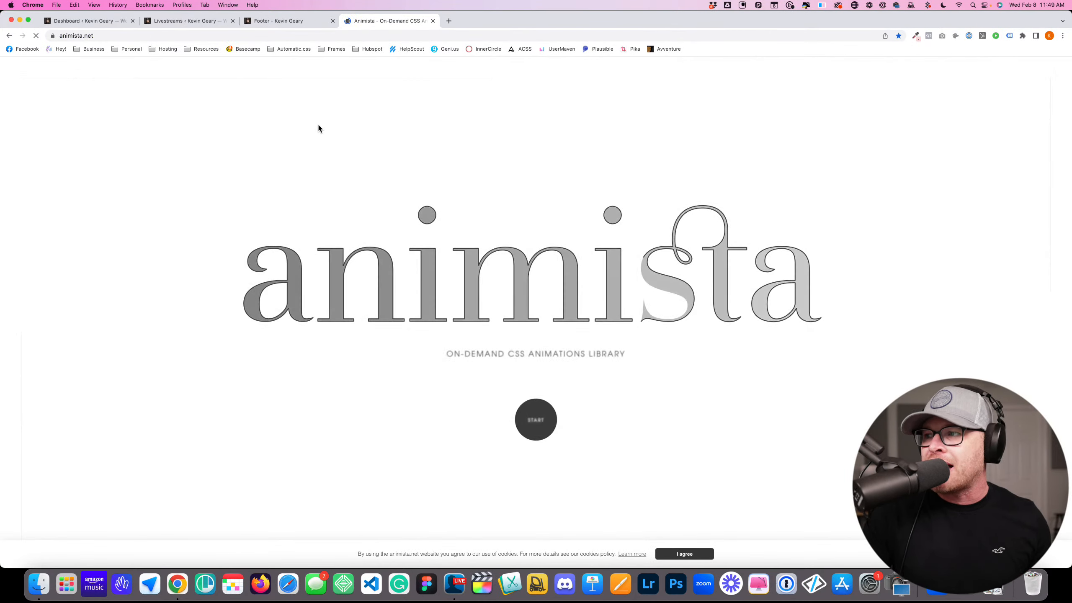
click(536, 422)
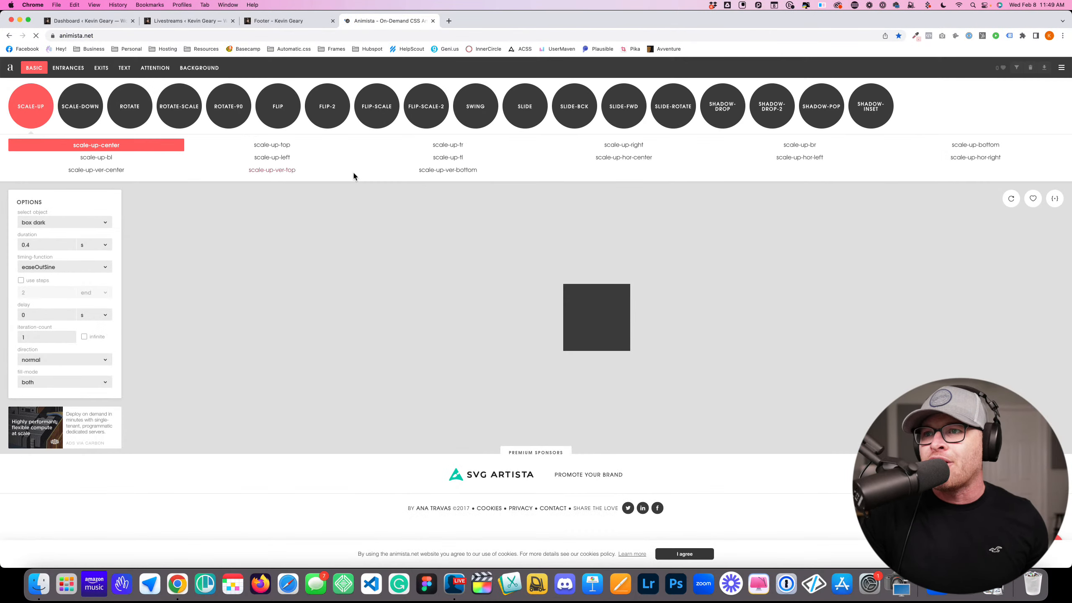
click(174, 73)
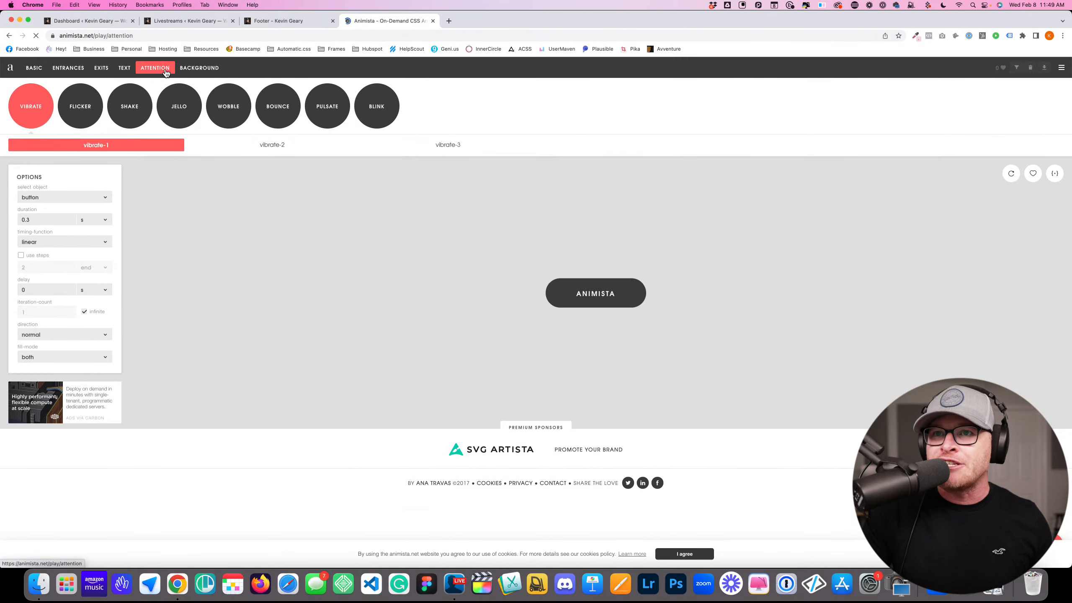
click(328, 111)
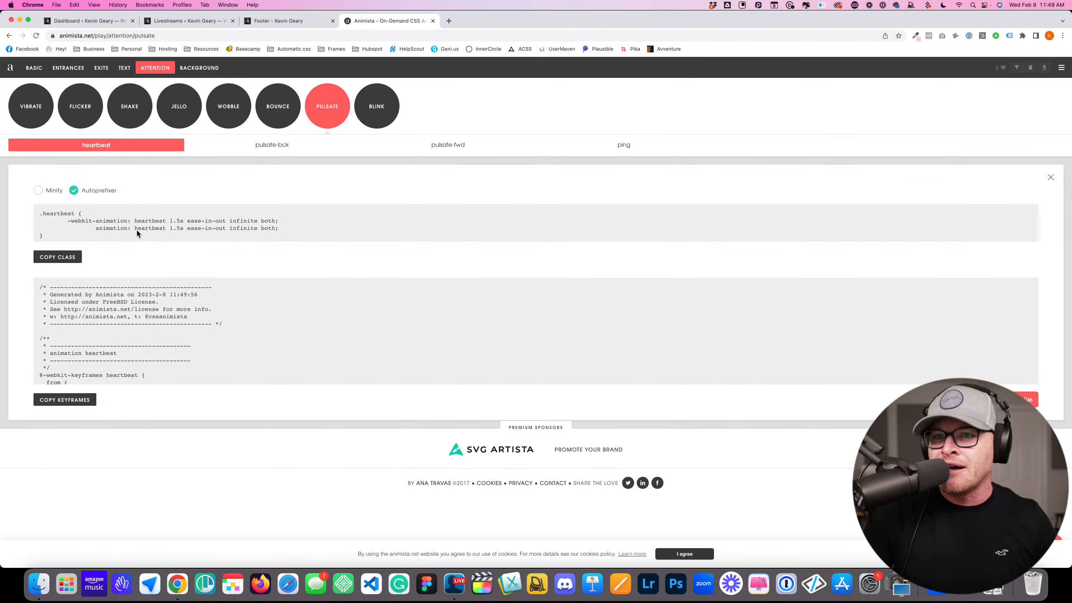
Examine the generated heartbeat animation code, highlighting the class declarations and going through the keyframes
drag(131, 221, 214, 229)
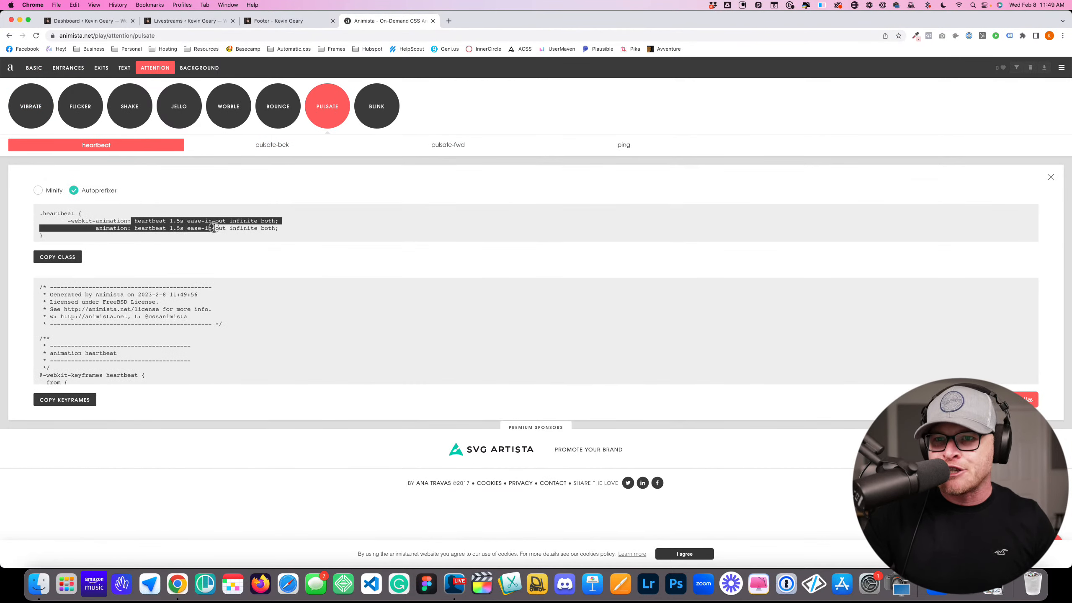
click(214, 228)
scroll(169, 329, down, 10)
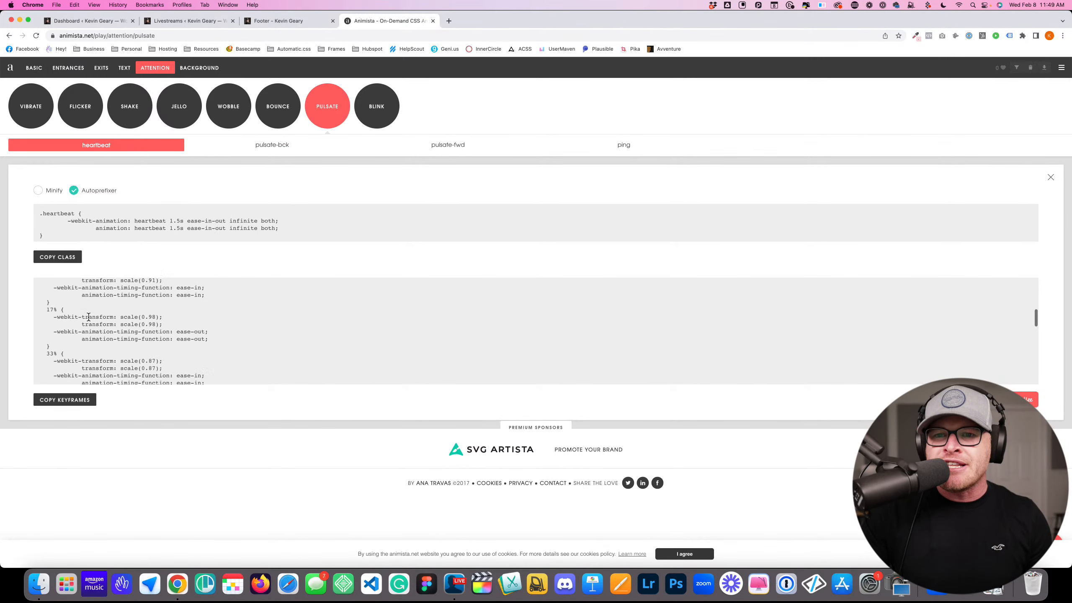
click(226, 372)
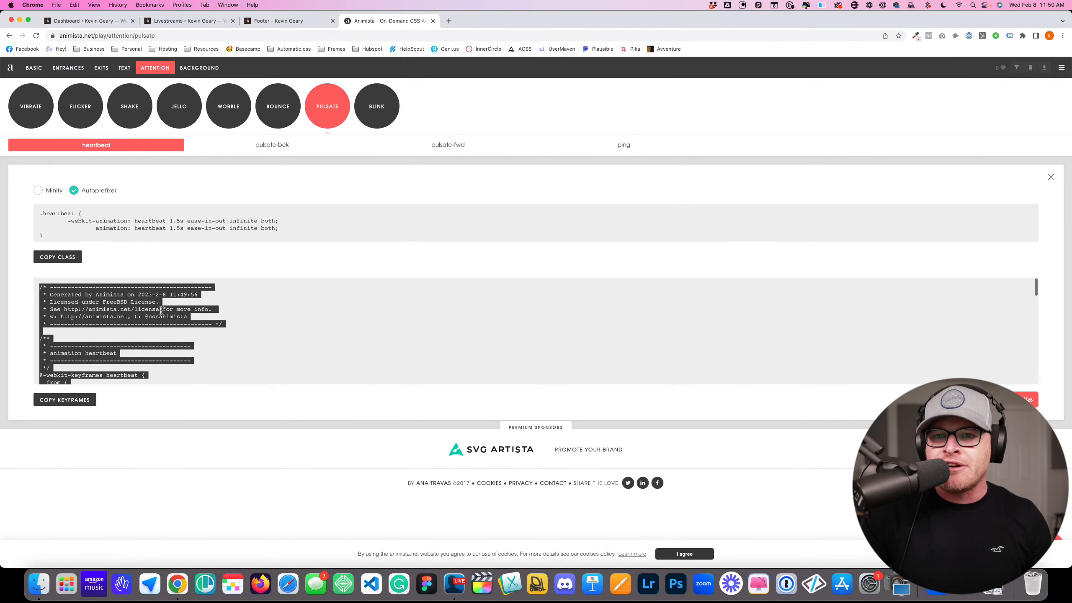
click(53, 221)
click(299, 233)
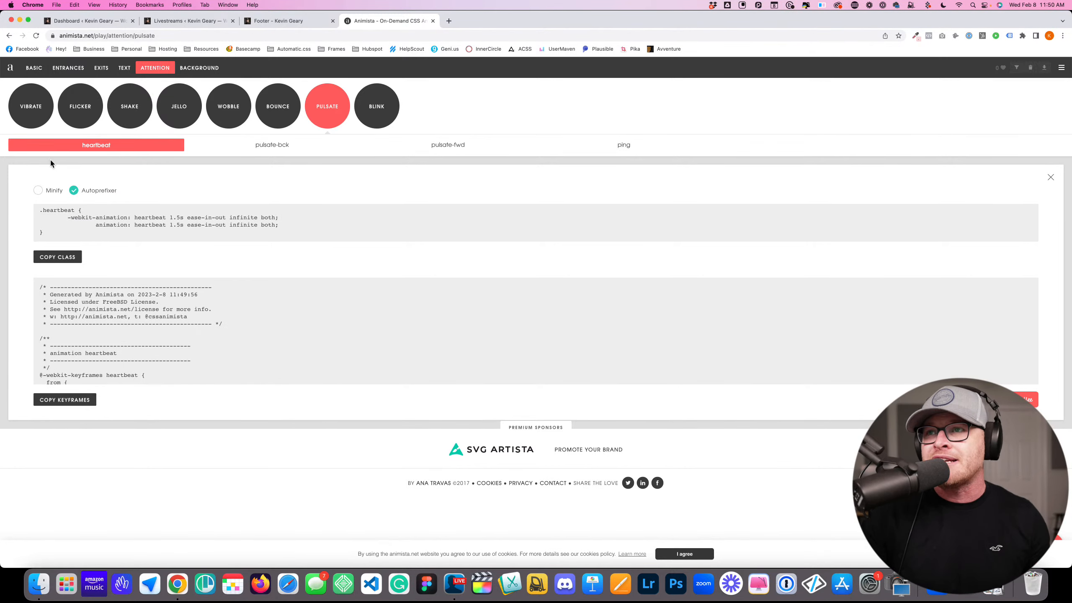
Close the Animista tab and leave the footer's Bricks editor for WordPress, closing that tab as well
click(434, 21)
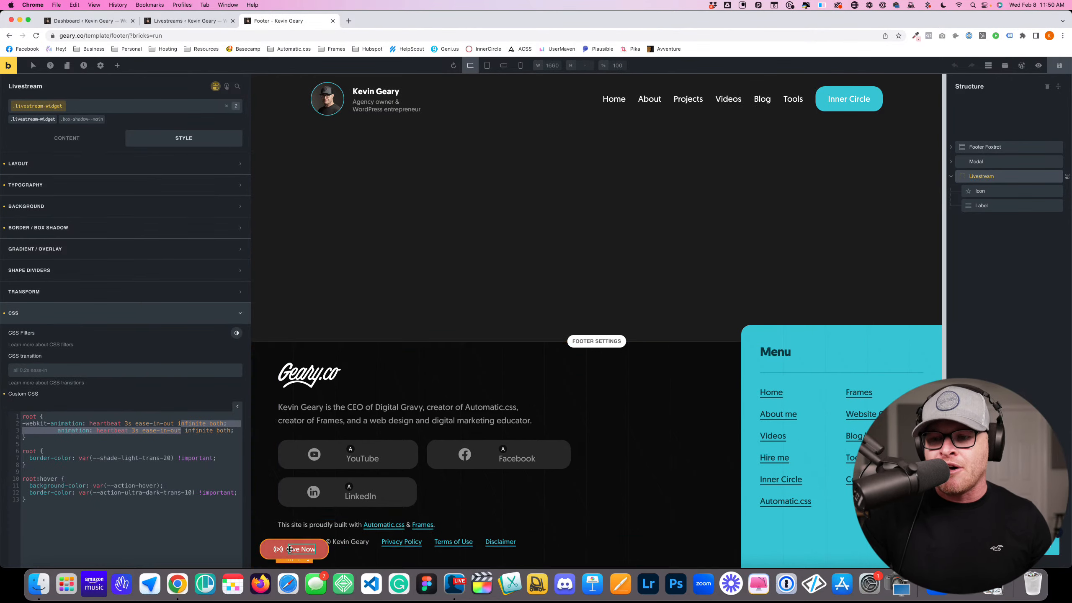
click(1022, 66)
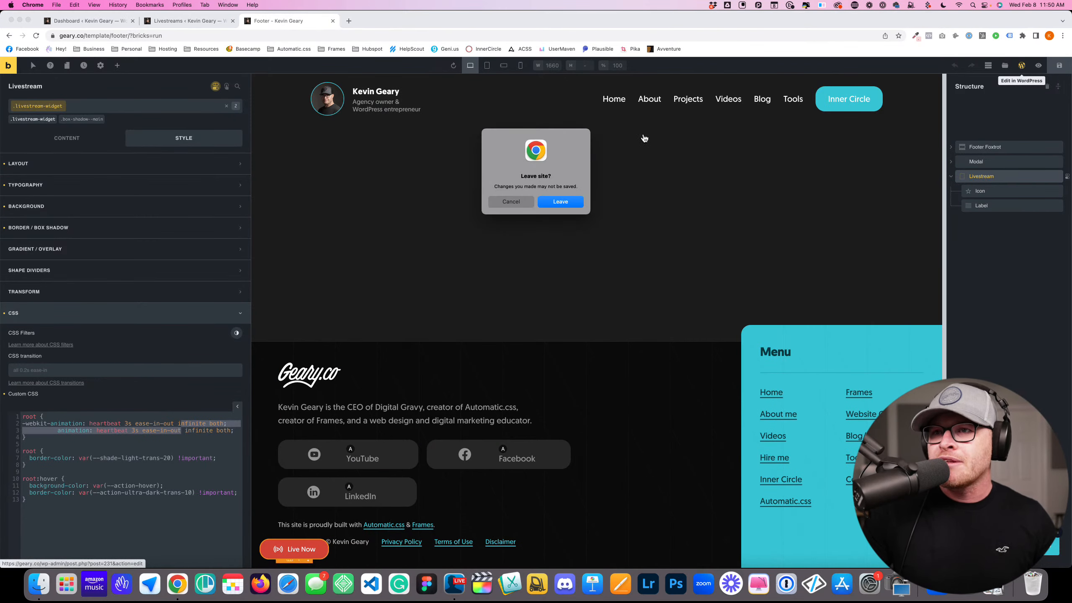
click(558, 202)
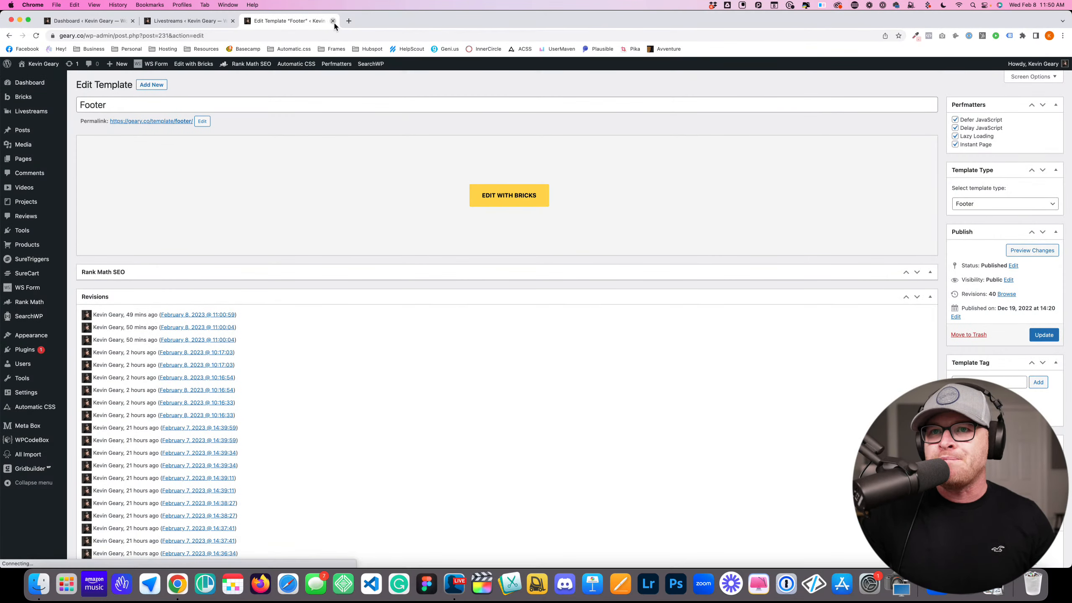
click(333, 21)
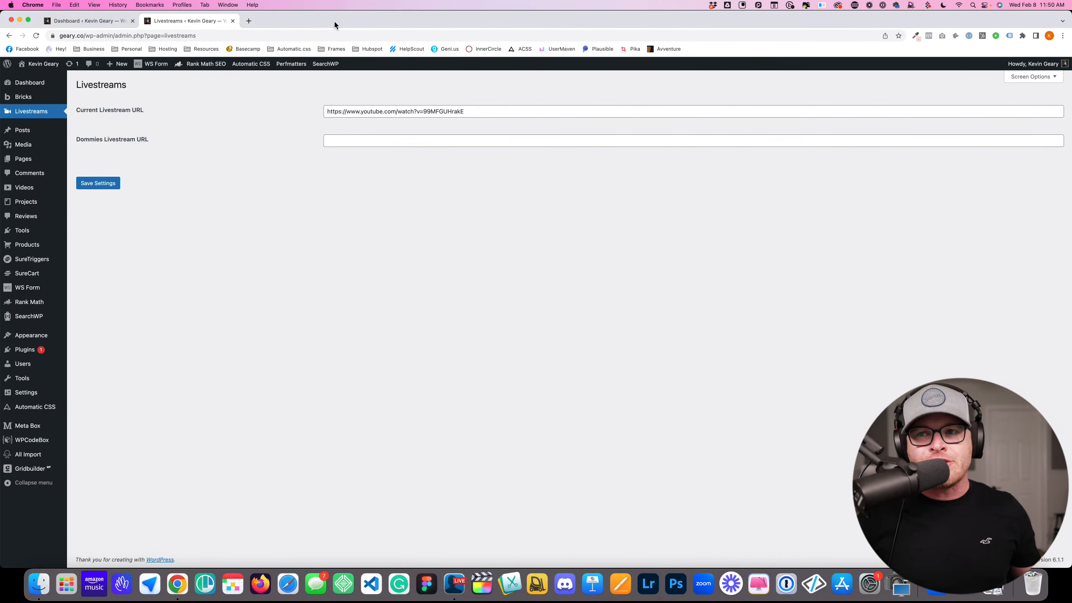
Visit the site's front-end homepage and look over the animated Live Now button
click(43, 63)
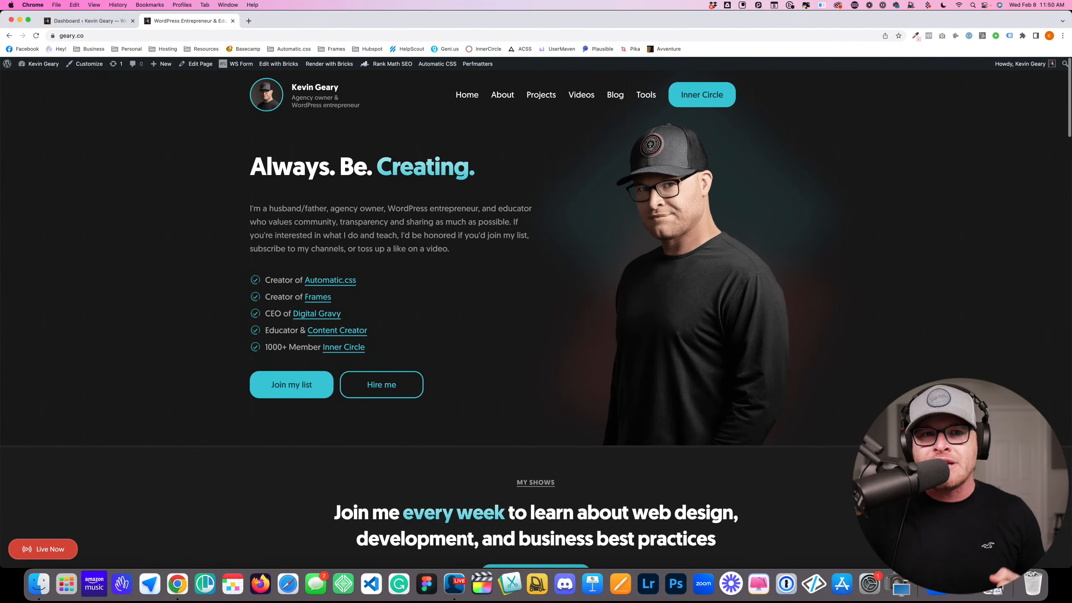
scroll(645, 348, down, 1)
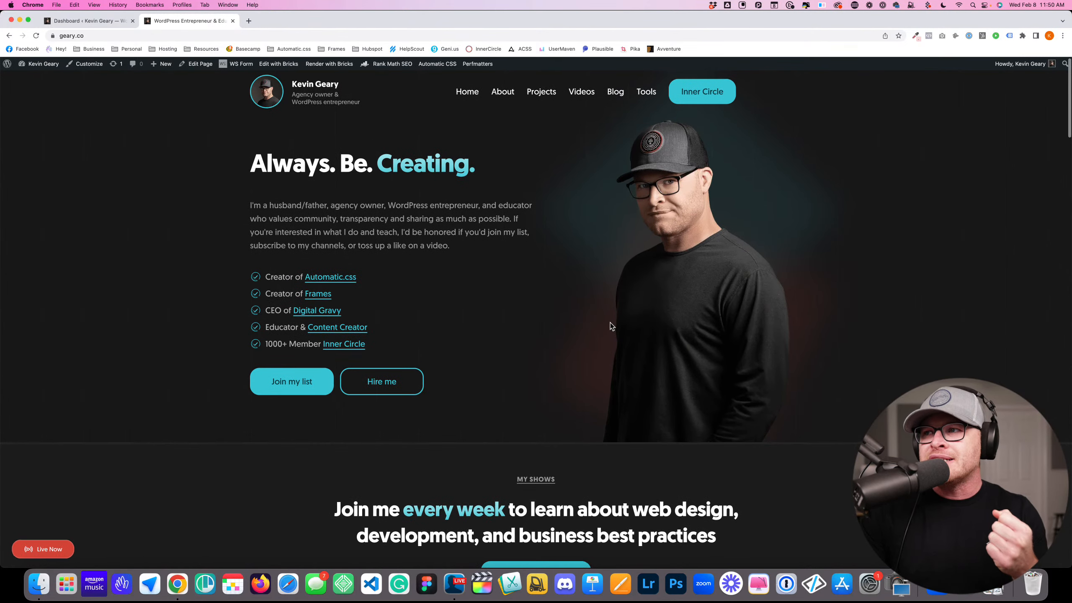
scroll(611, 322, up, 1)
scroll(611, 325, down, 1)
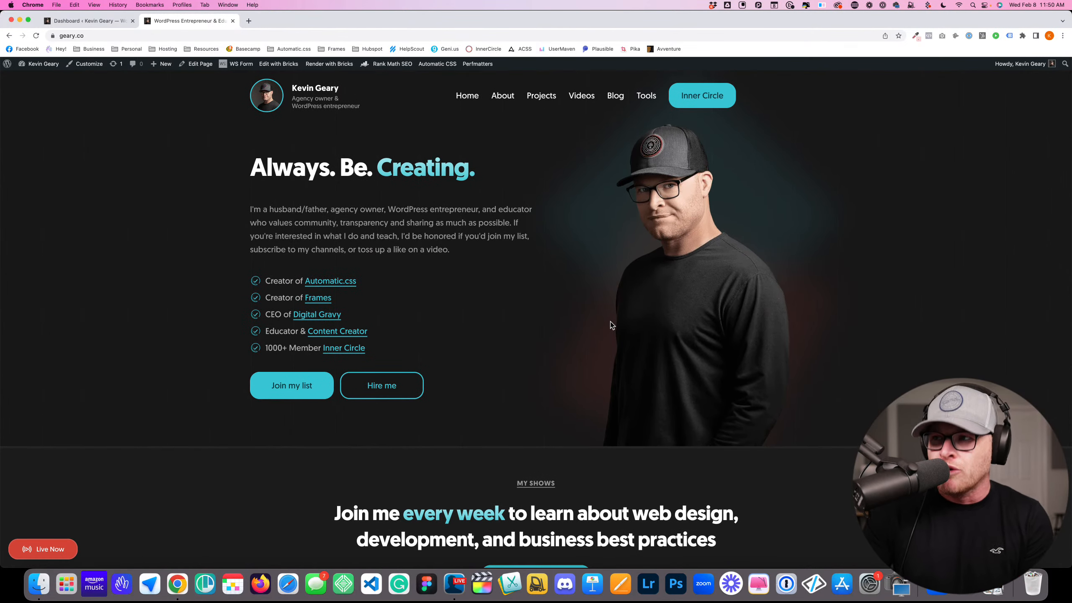
scroll(583, 353, down, 1)
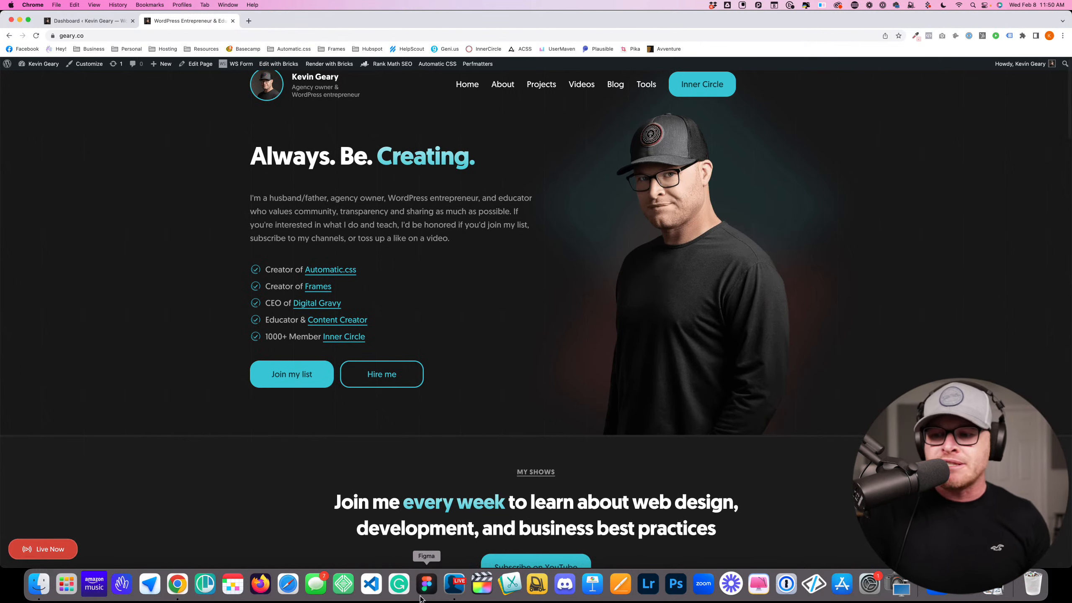
click(454, 585)
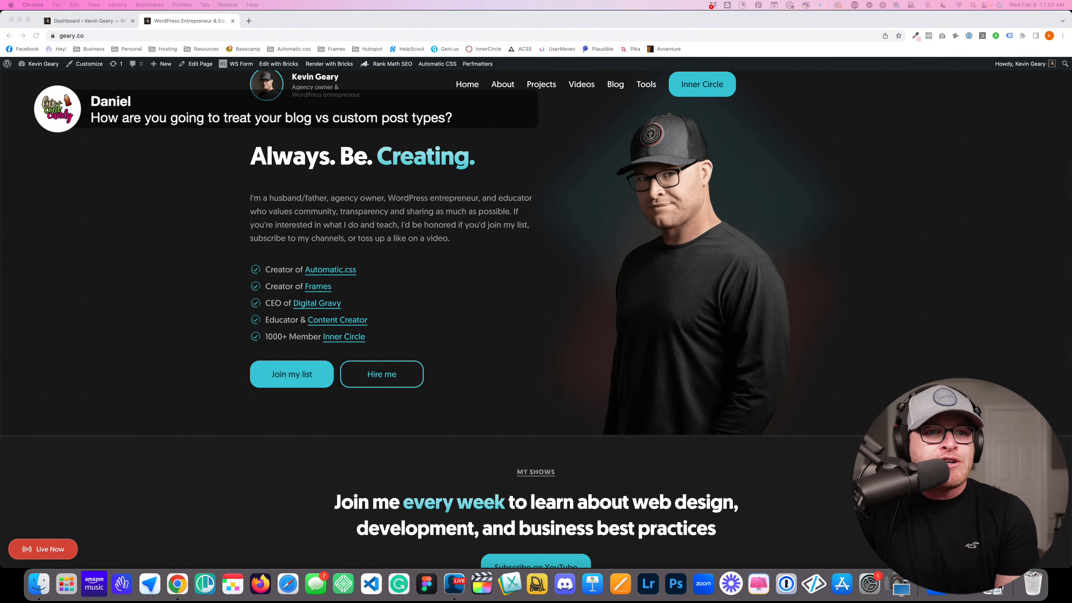
Return to the WordPress admin dashboard, open the list of all blog posts and look through it
click(74, 20)
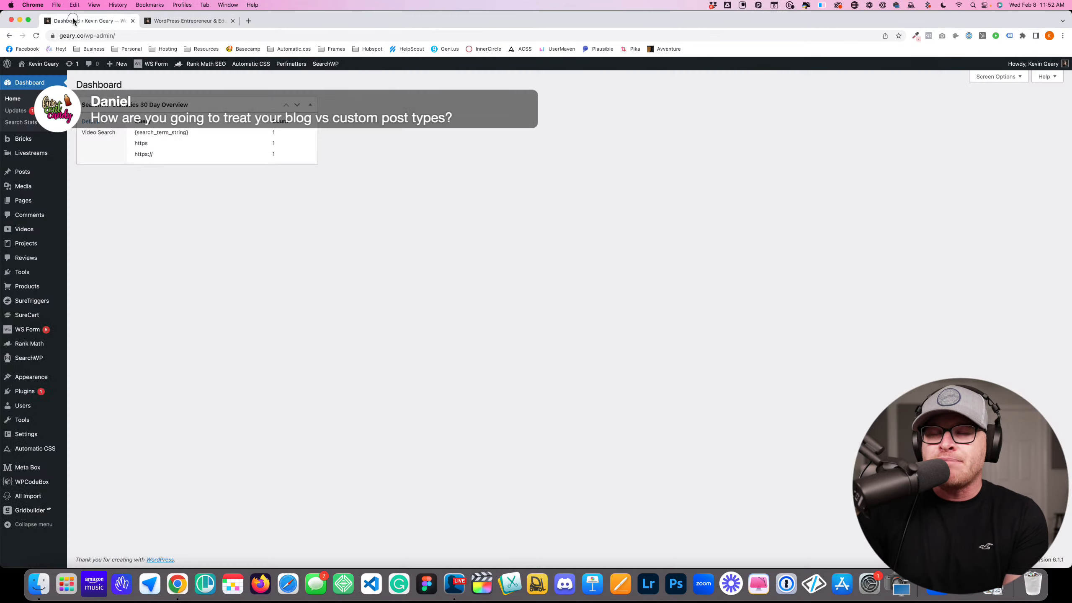
mouse_move(29, 175)
click(87, 173)
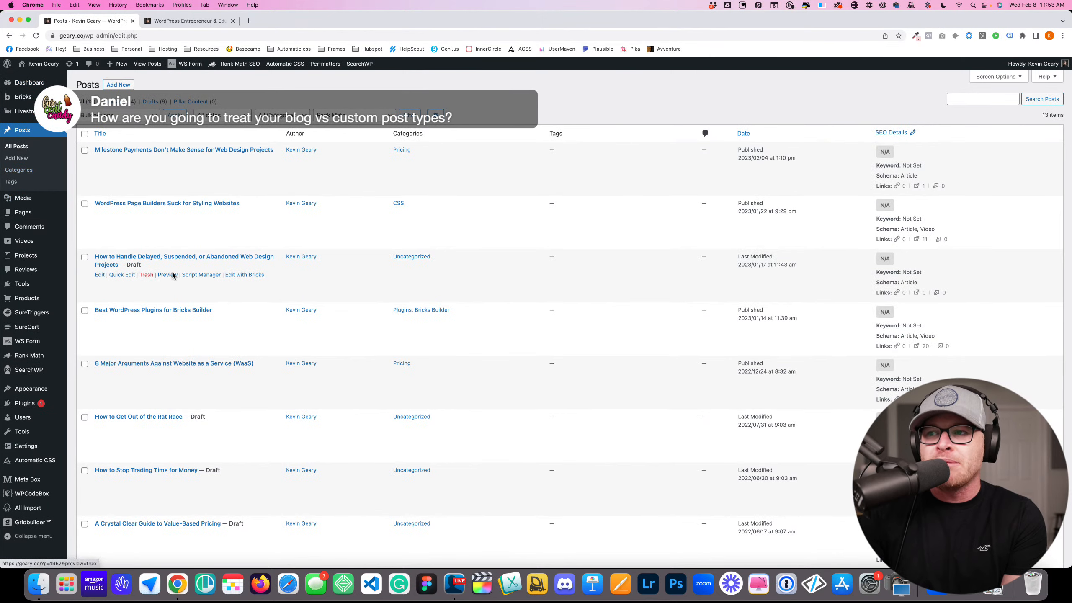
scroll(172, 275, down, 8)
scroll(172, 277, up, 8)
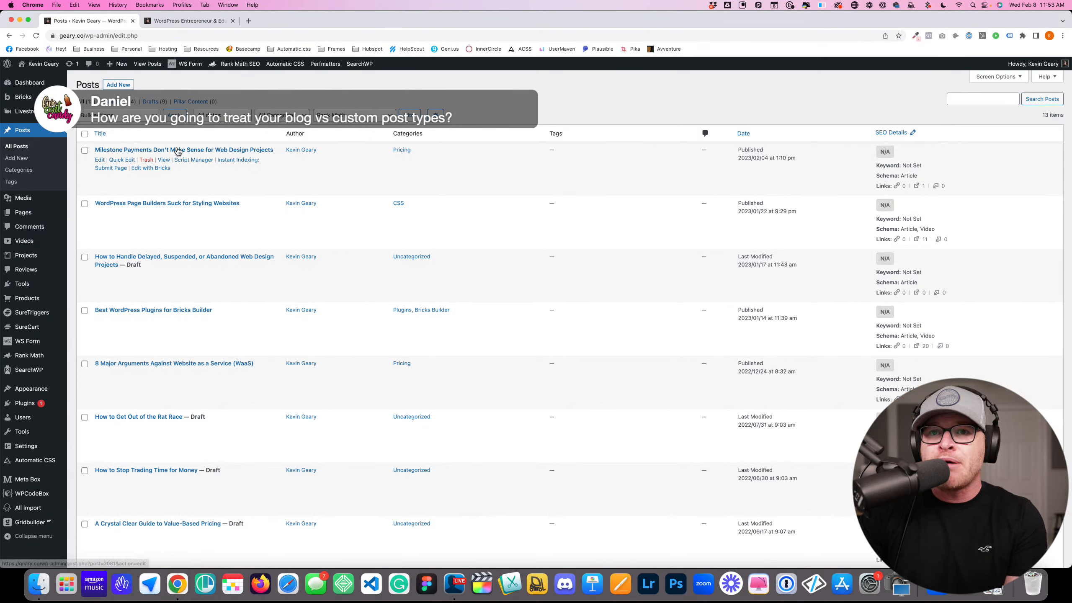
Open the categories of the blog posts and look through the whole list
click(52, 169)
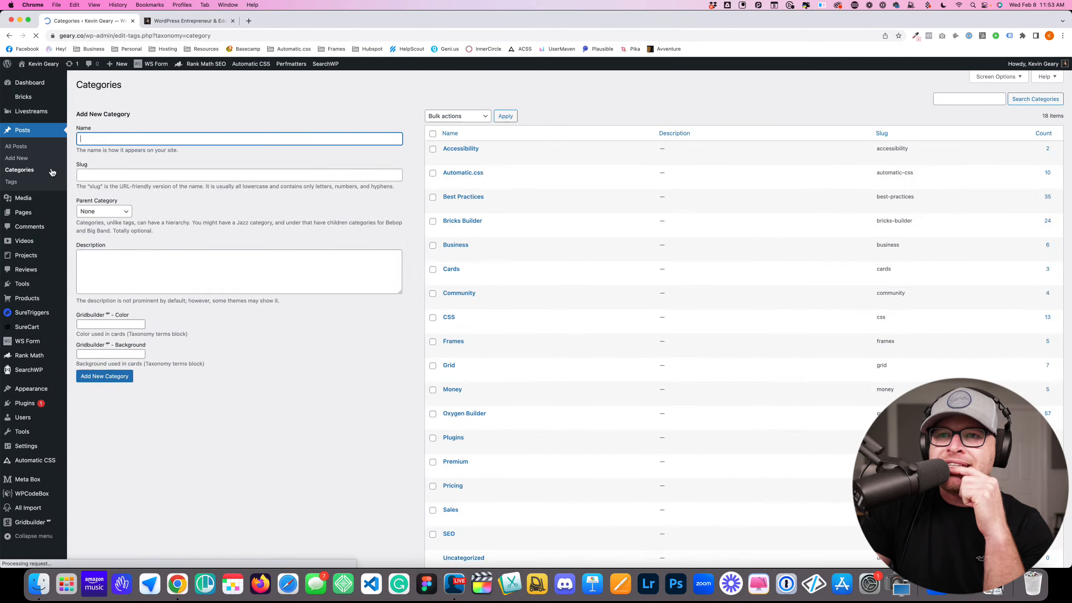
scroll(505, 247, down, 5)
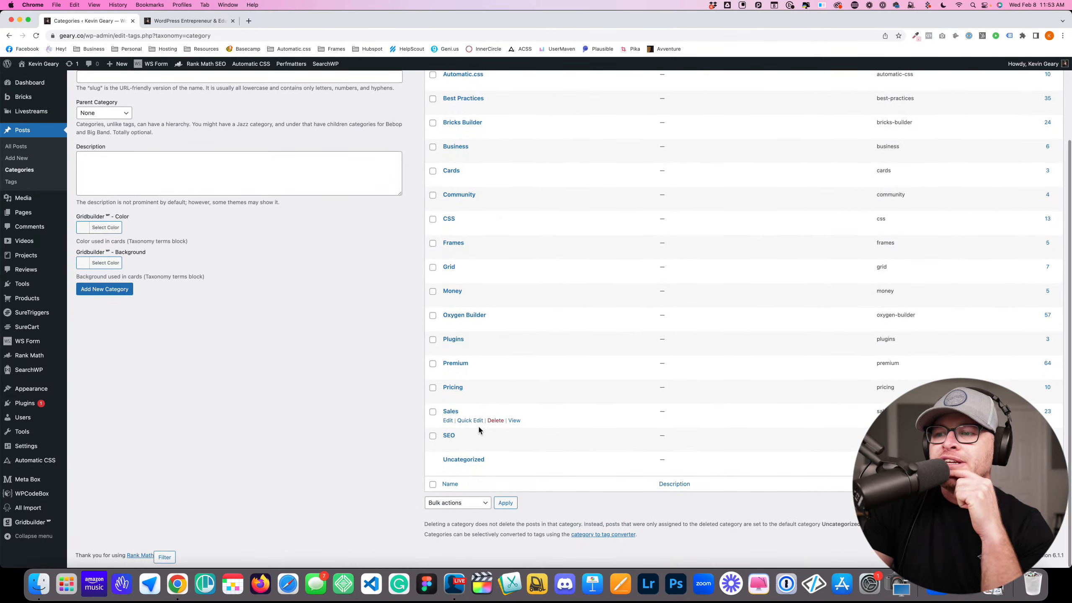
scroll(451, 142, up, 5)
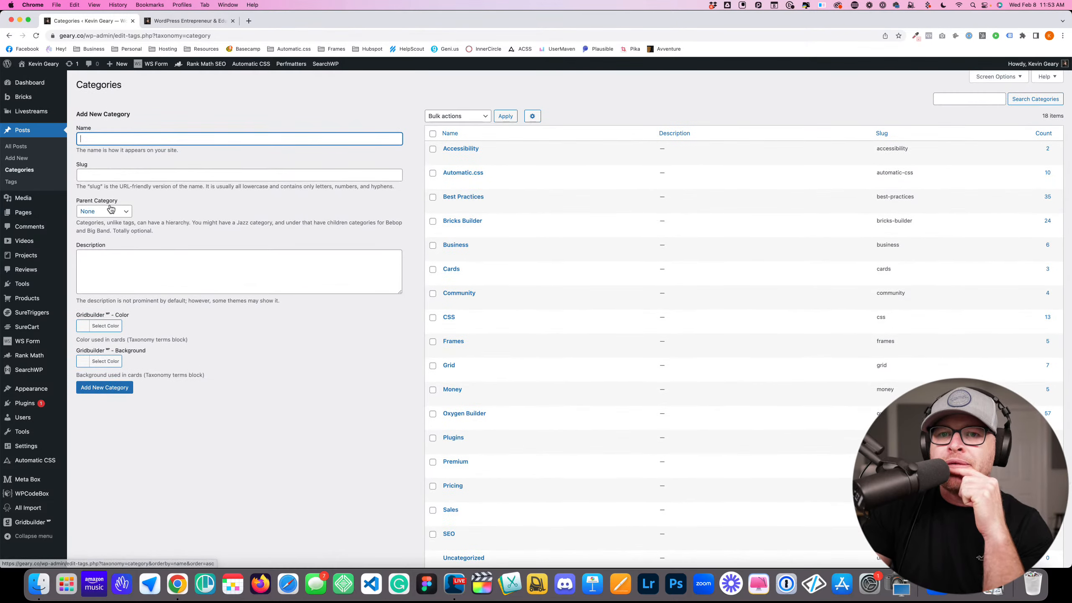
Open the categories of the Videos post type and look through them for comparison with the blog's
mouse_move(26, 284)
mouse_move(28, 244)
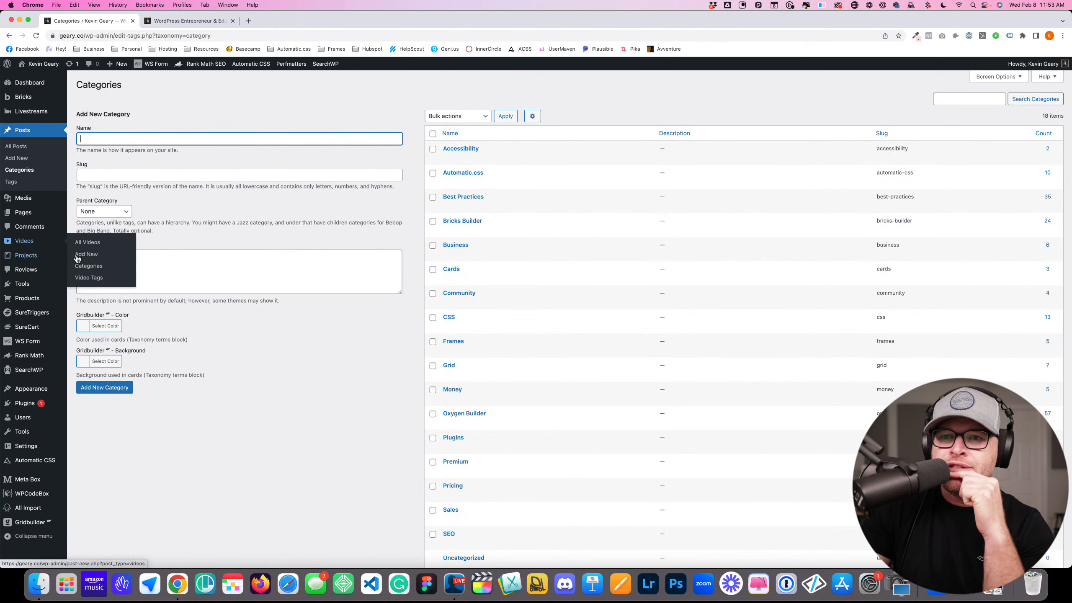
click(108, 267)
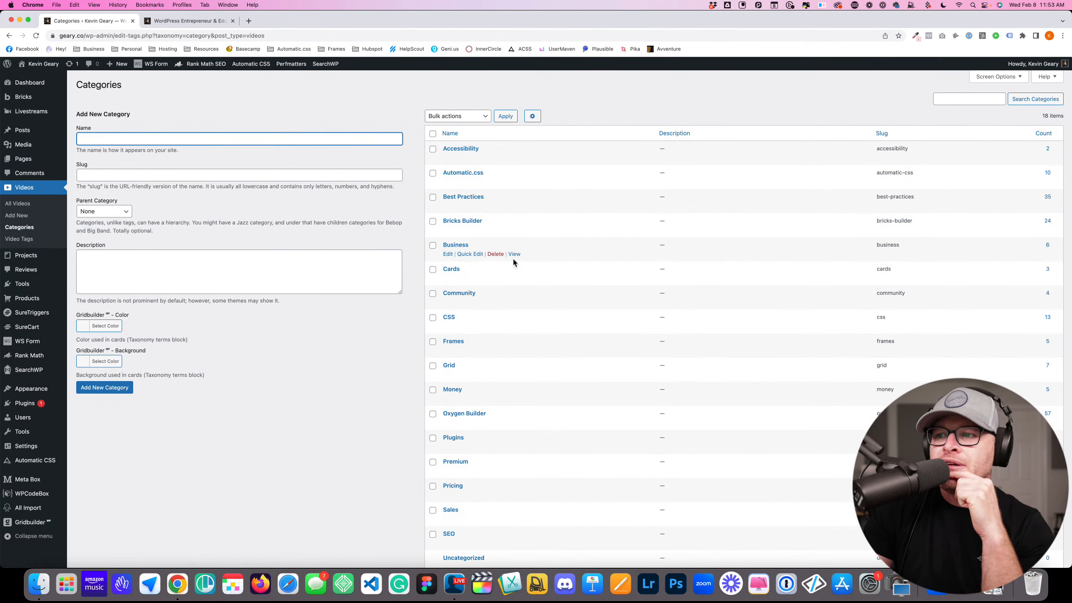
scroll(512, 258, down, 5)
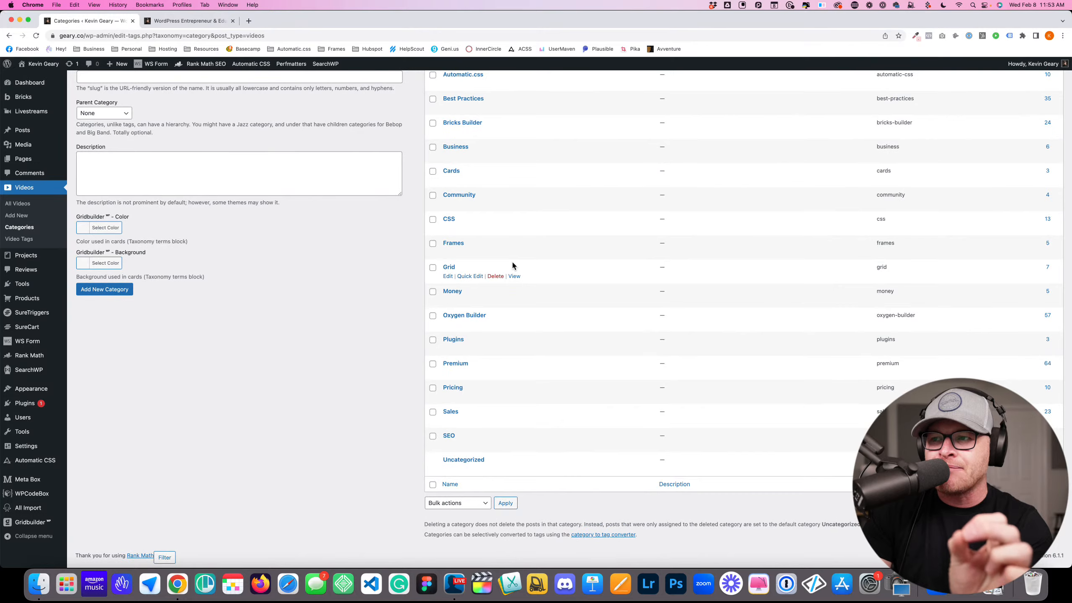
scroll(513, 265, up, 5)
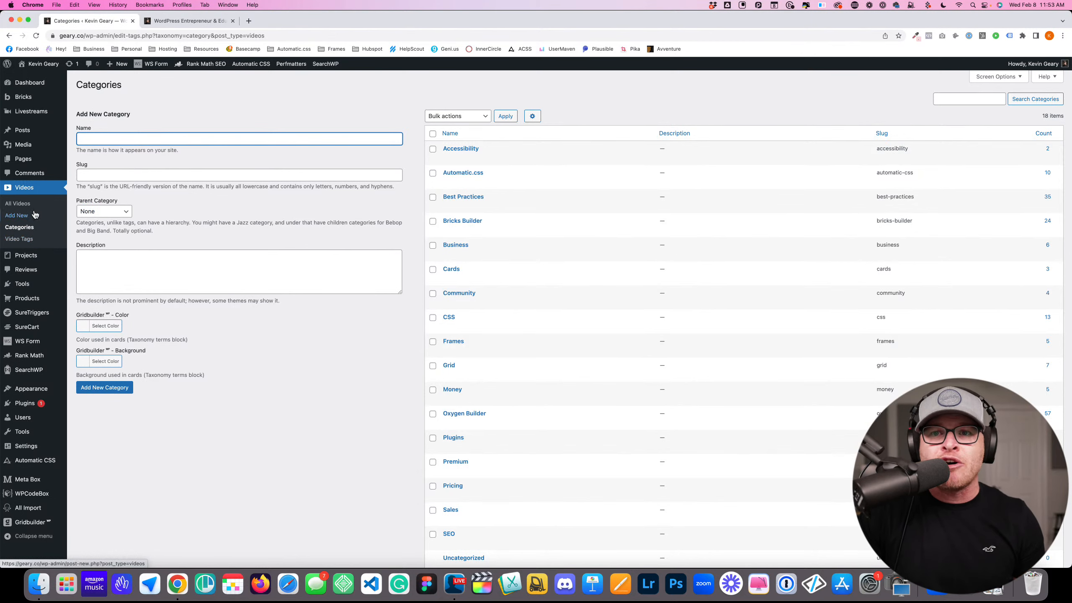
Go back to the blog posts list, and from there show Meta Box's custom taxonomies and custom post types
click(45, 137)
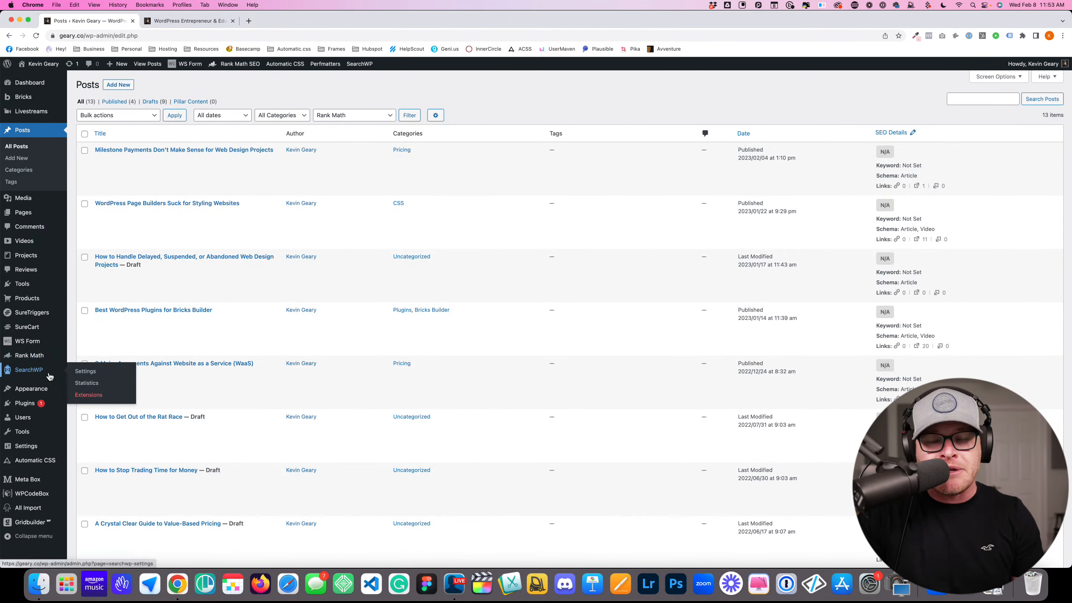
mouse_move(38, 394)
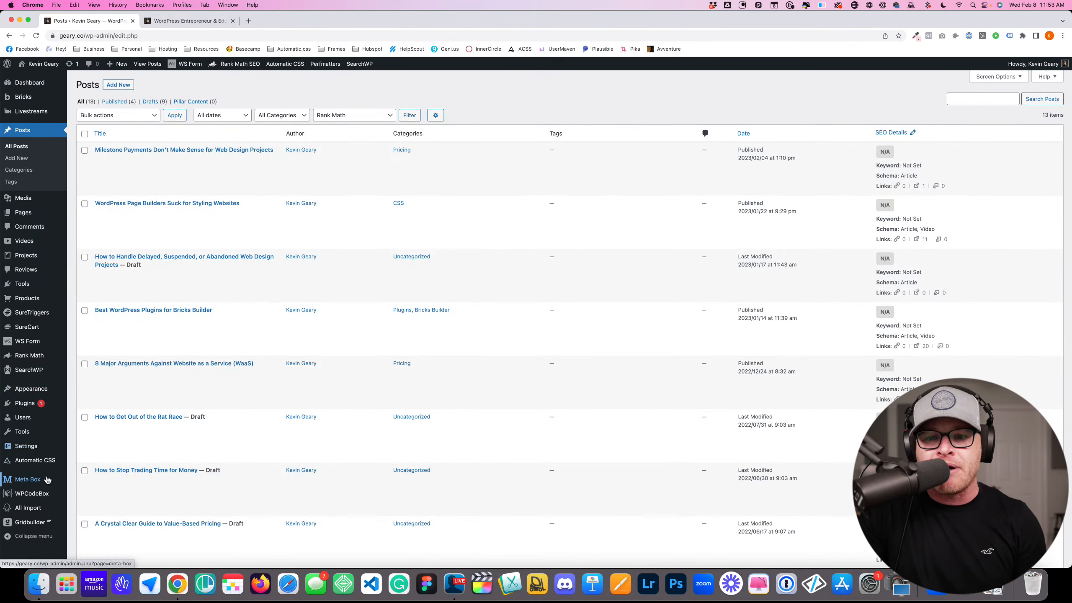
mouse_move(45, 486)
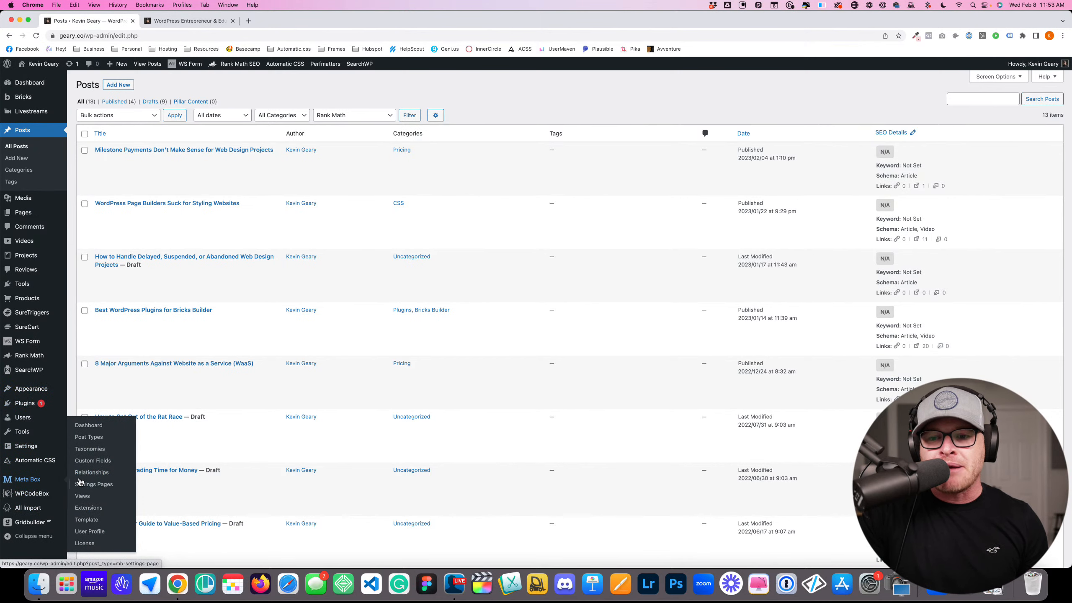
click(93, 453)
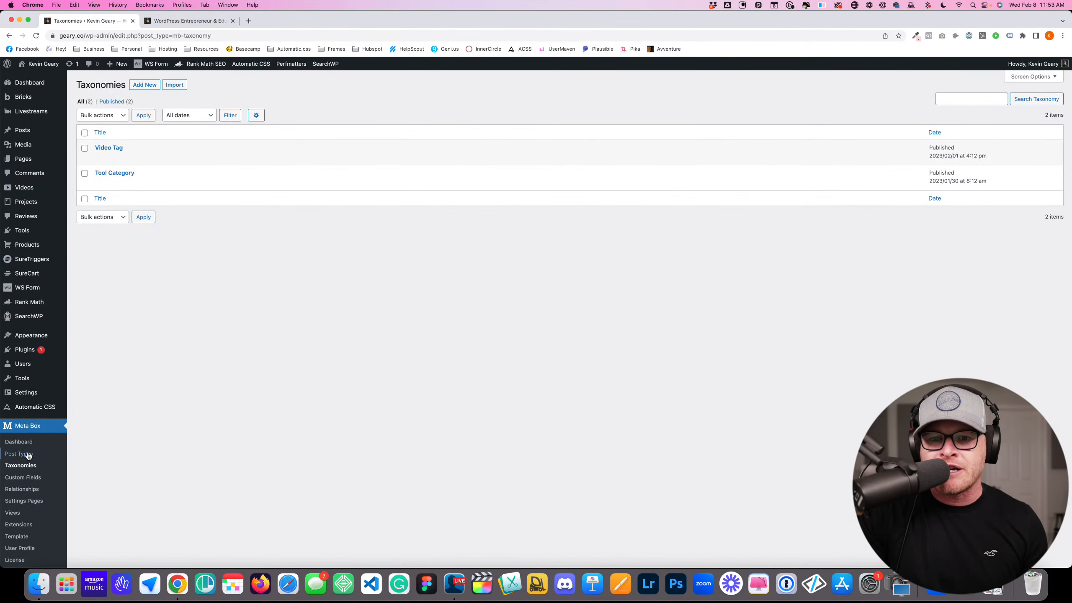
click(28, 455)
mouse_move(71, 134)
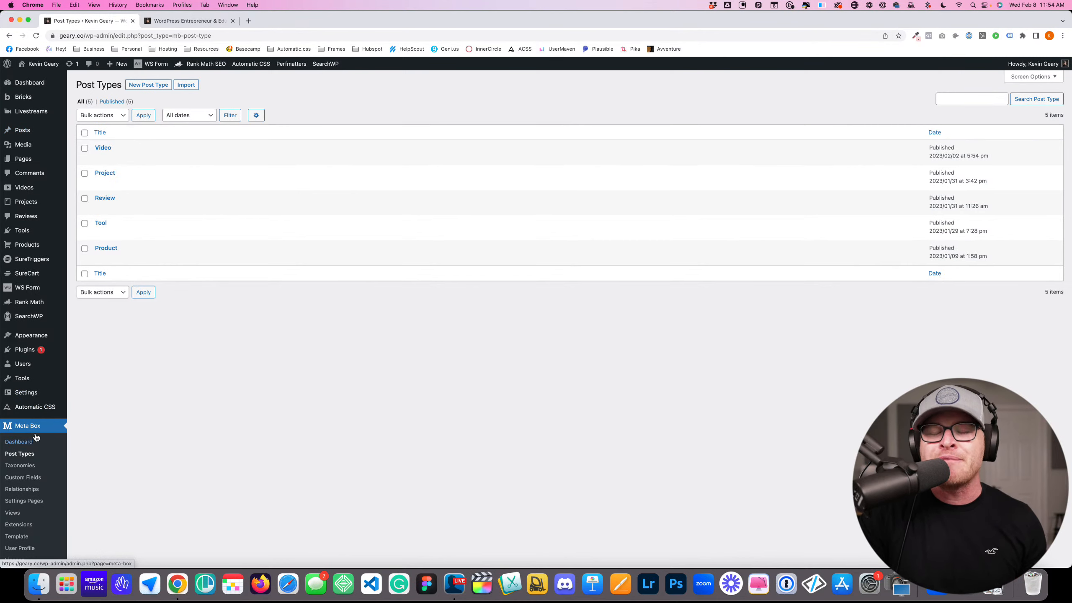
mouse_move(14, 233)
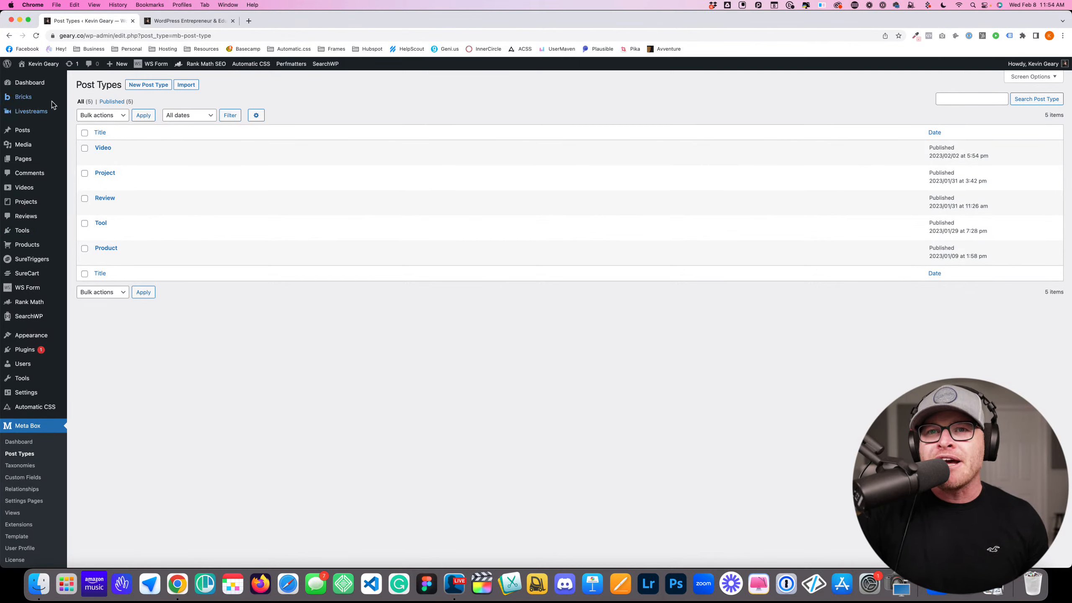
Open the Video post type, examine the taxonomies registered for it and return to its general settings
click(103, 147)
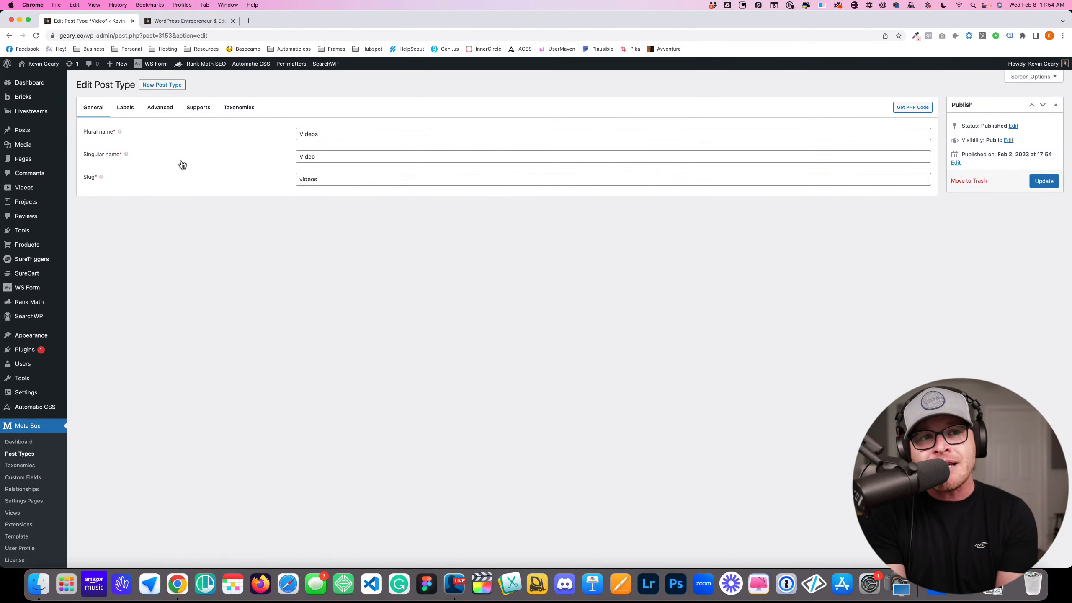
click(239, 110)
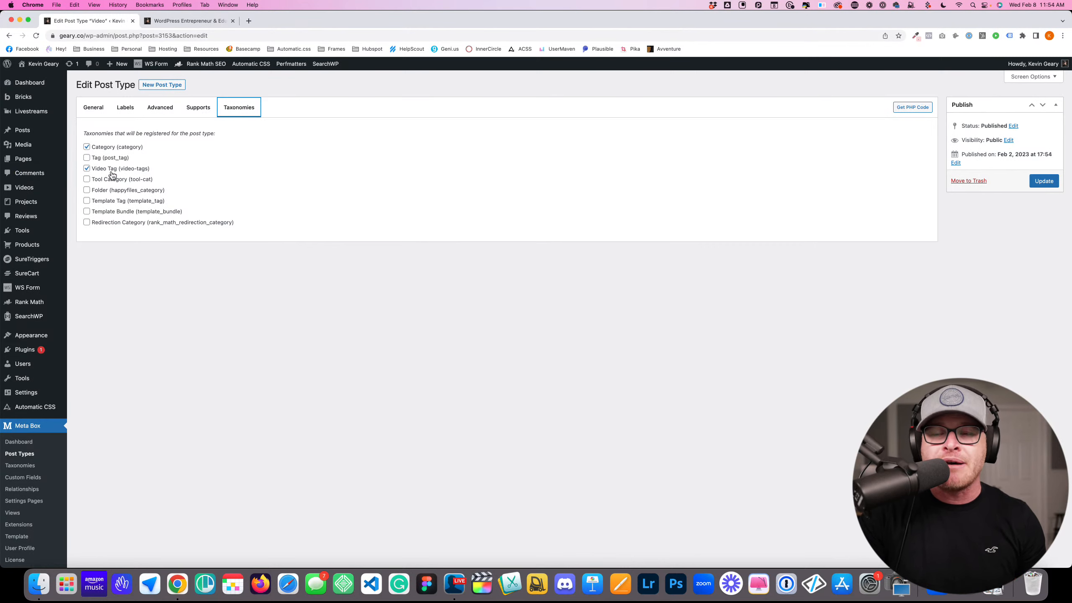
click(315, 287)
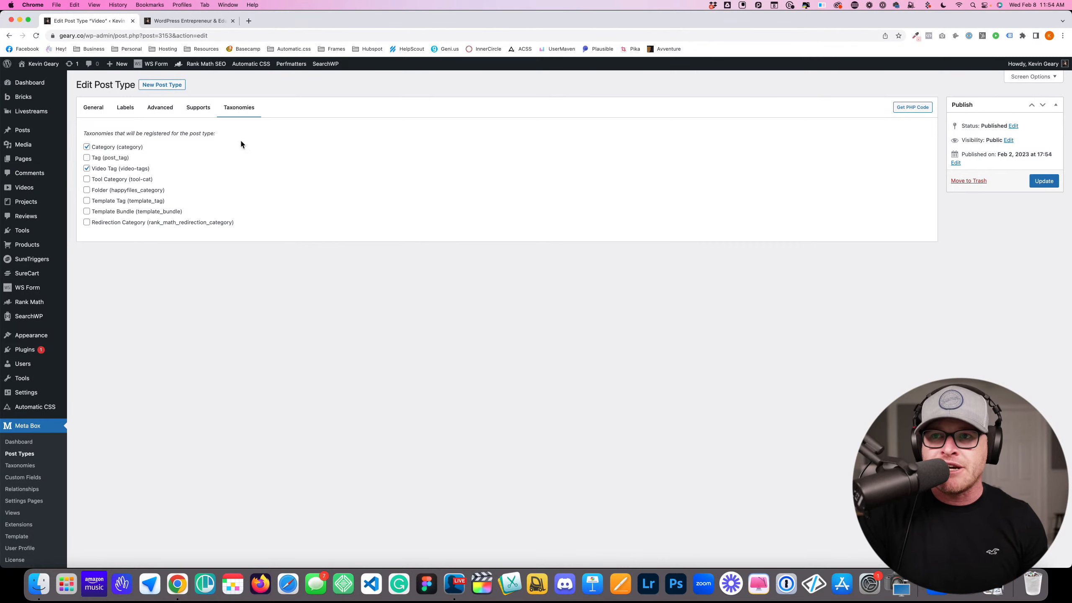
click(85, 109)
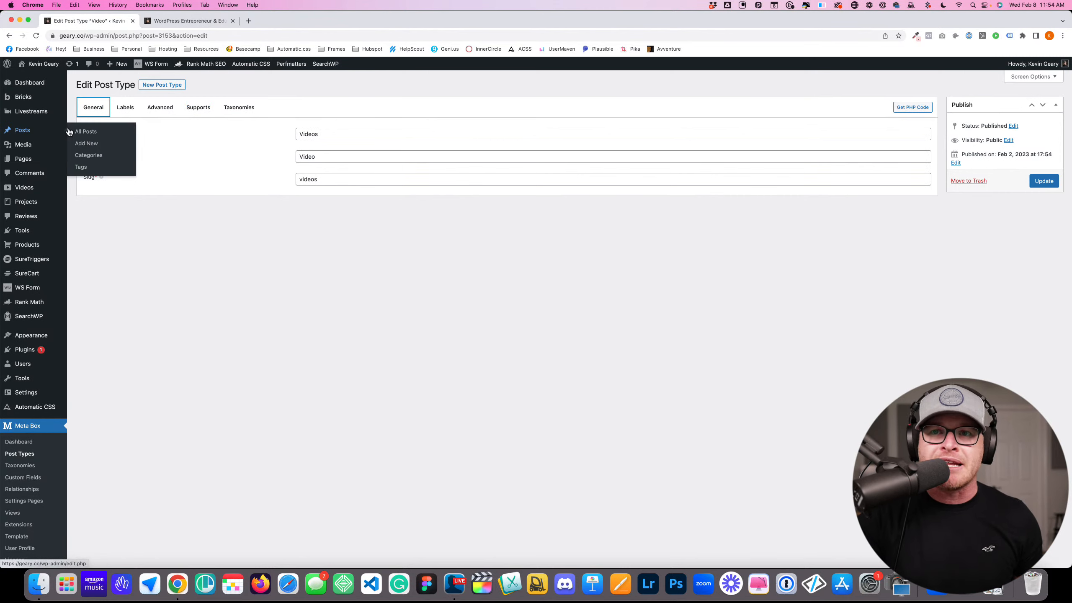
click(171, 268)
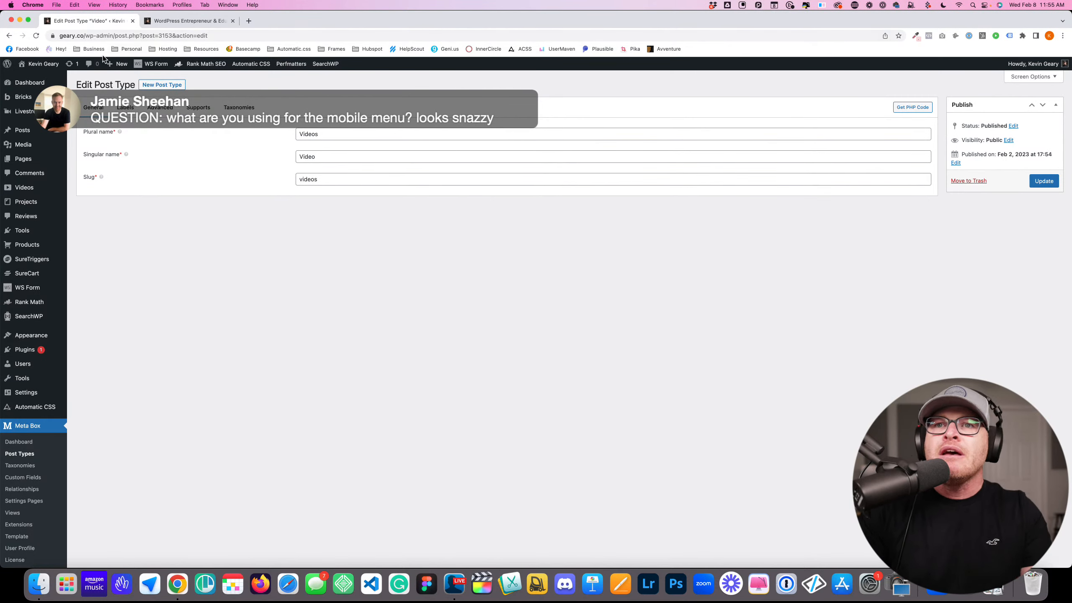
Load geary.co in a new tab and preview it in the developer tools' responsive mode at a width of 955 px
key(super+t)
text(geary.co)
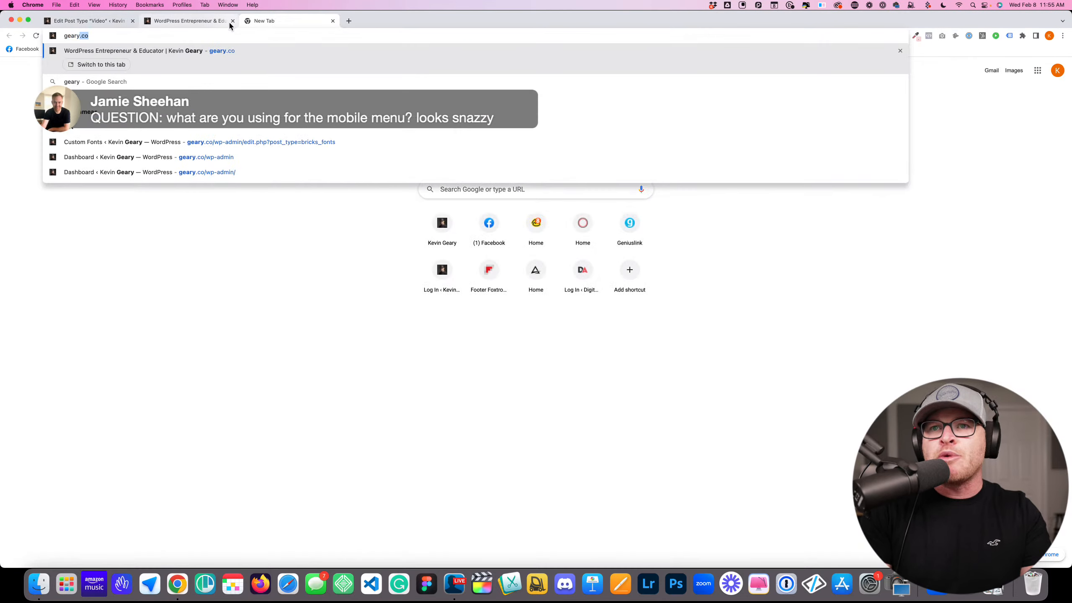
key(Return)
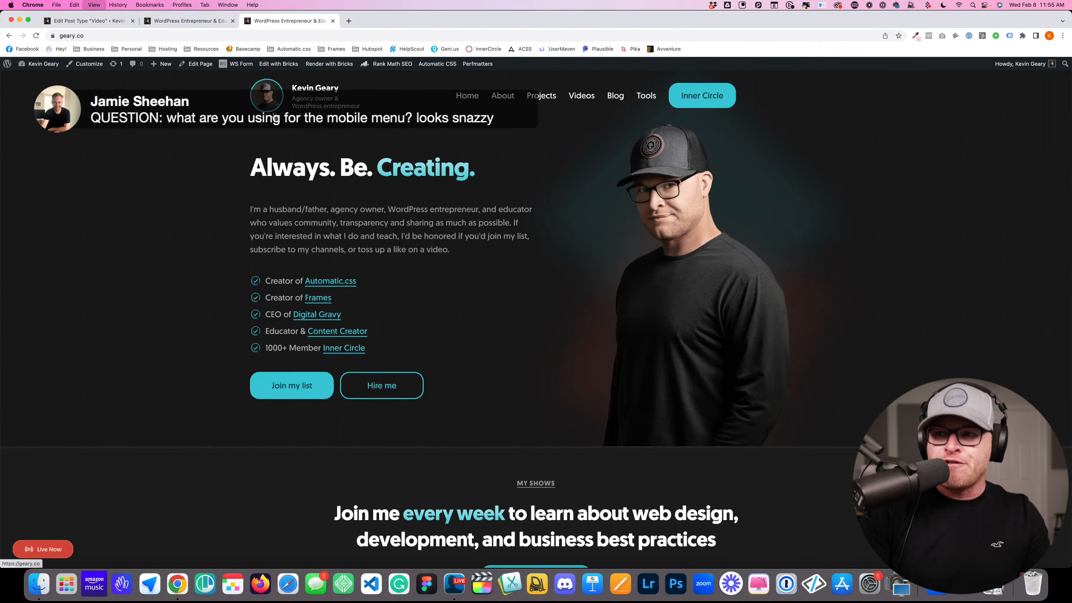
key(super+alt+i)
drag(879, 255, 711, 257)
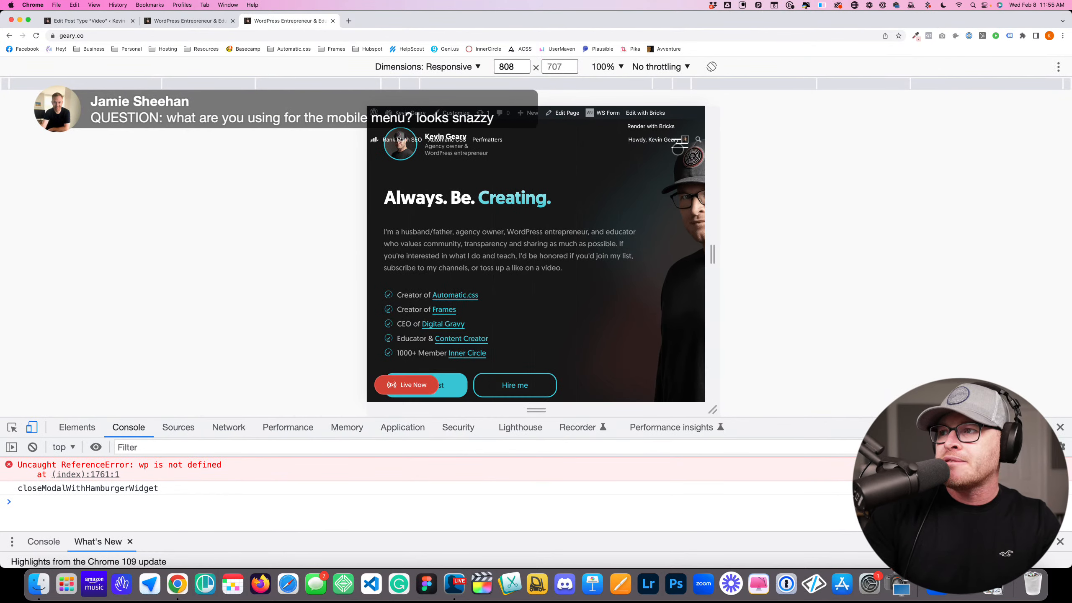
drag(713, 244, 743, 244)
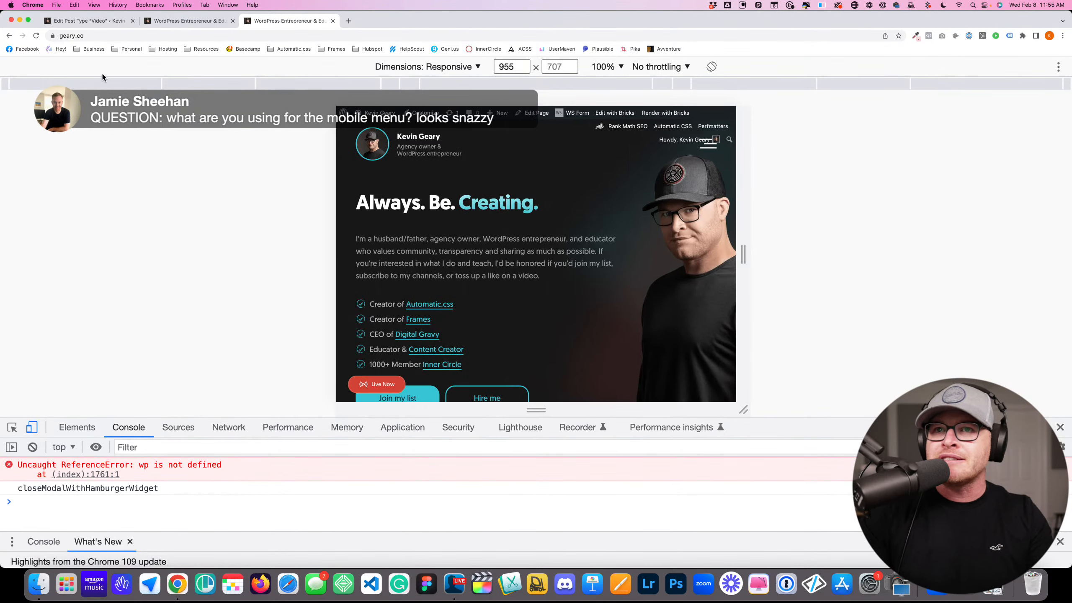
Bring up the incognito window with the Videos archive and show the page in the developer tools' responsive mode
drag(359, 19, 360, 56)
click(196, 27)
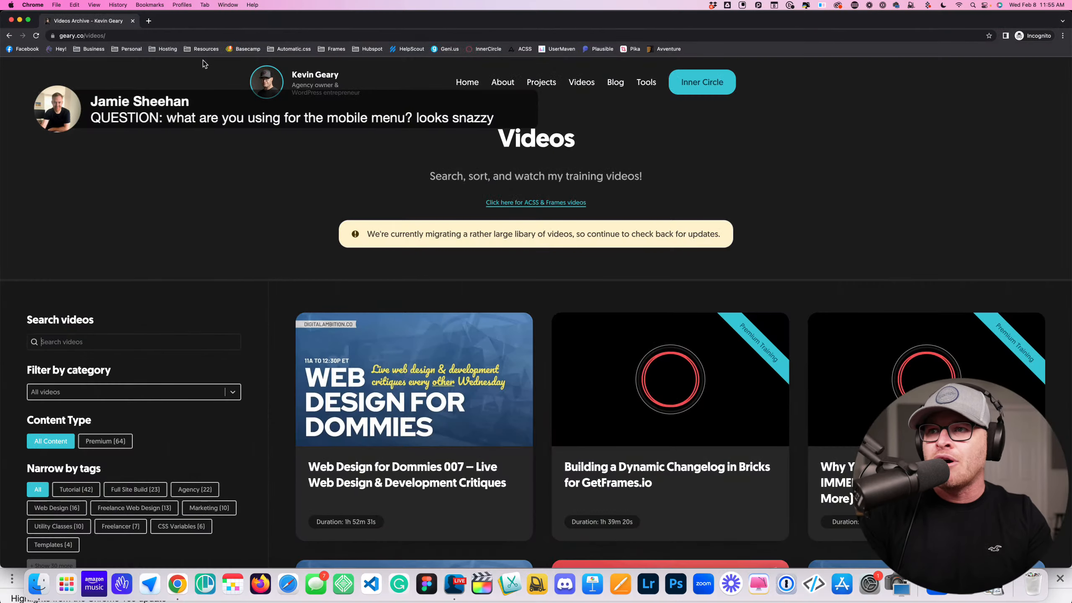
key(super+alt+i)
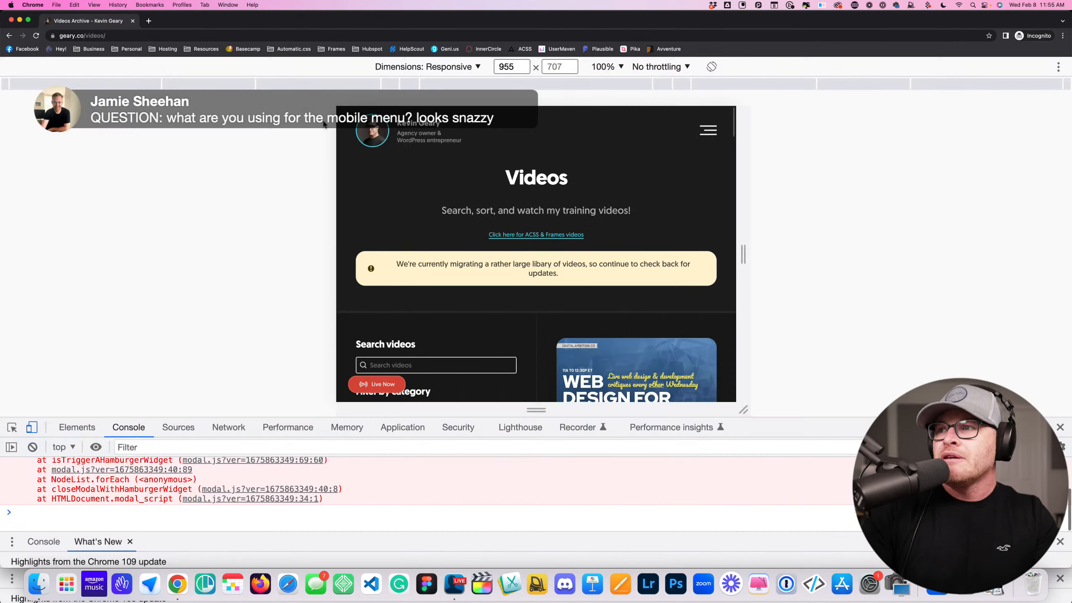
Narrow the Videos page preview to 609 px, open its mobile menu and widen the preview to 745 px
drag(742, 252, 672, 252)
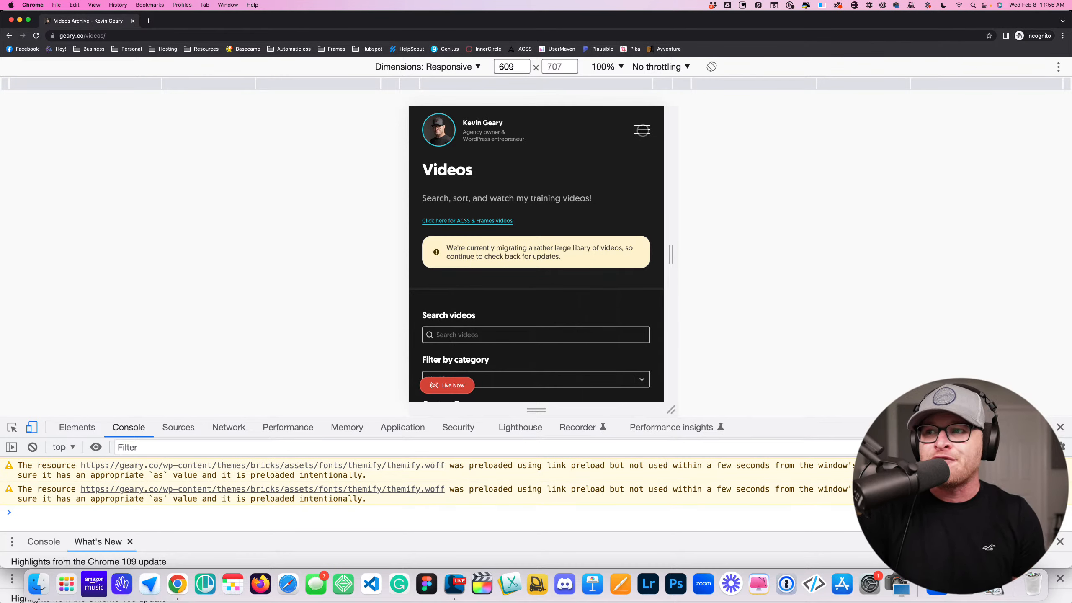
click(642, 128)
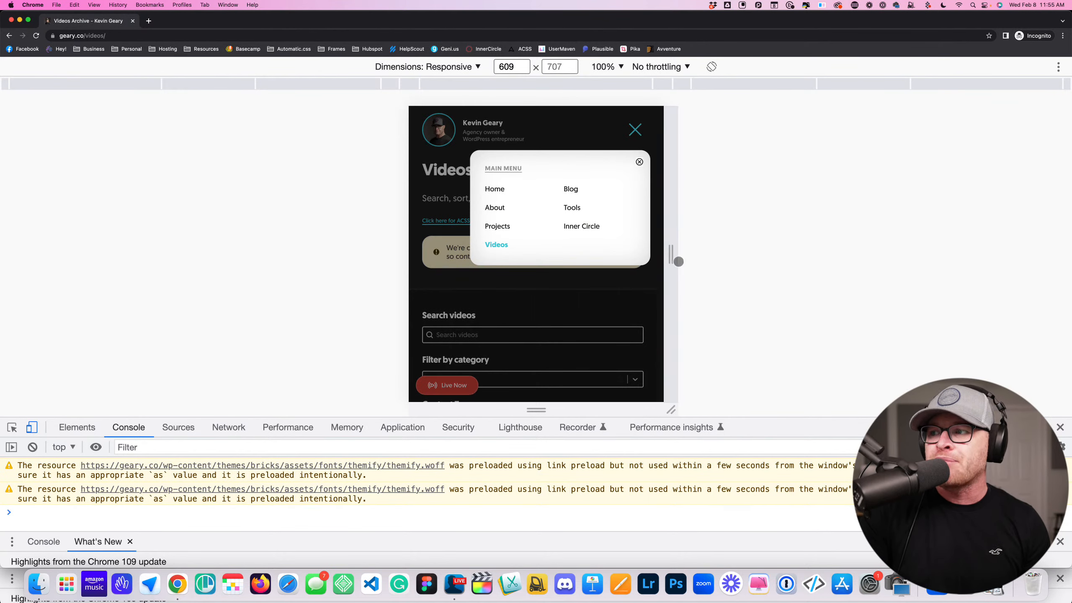
drag(671, 255, 699, 253)
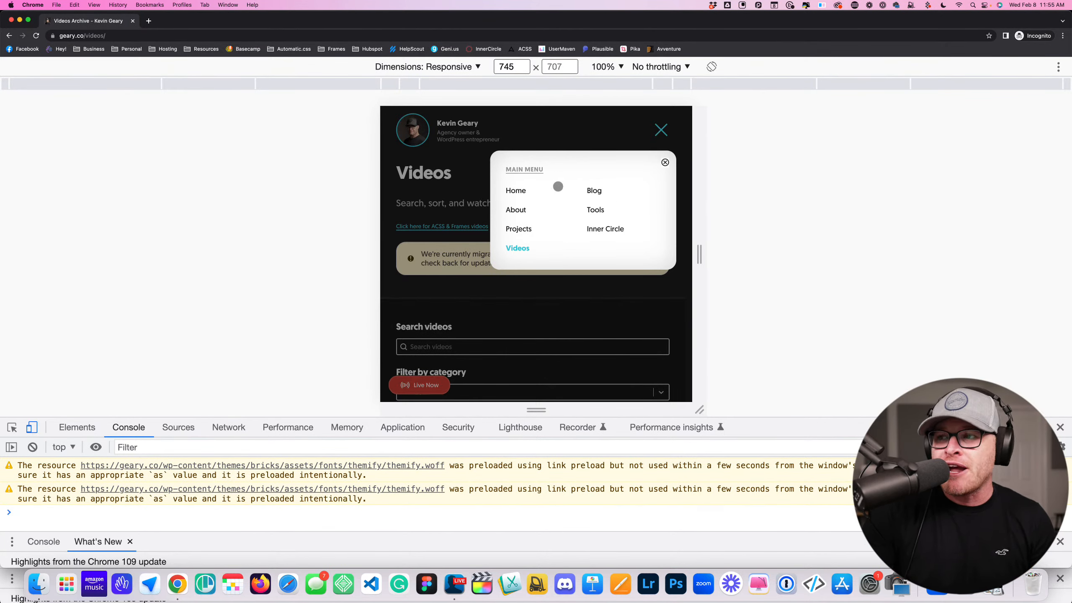
Test the open mobile menu with the Videos page preview widened to 1191 px and narrowed to 787 px, and close the menu
drag(700, 253, 792, 253)
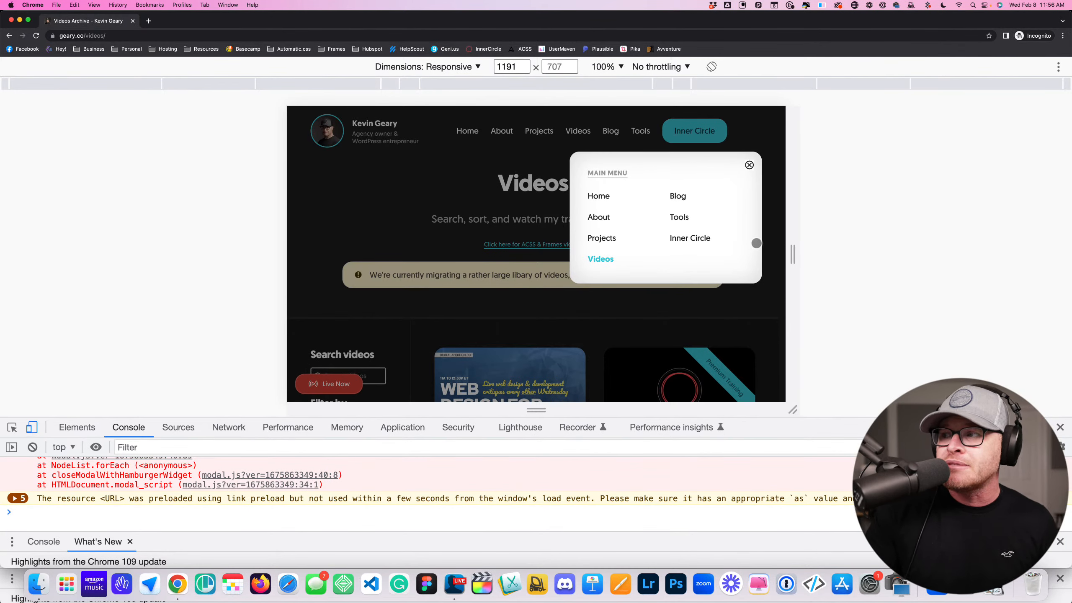
drag(794, 253, 709, 250)
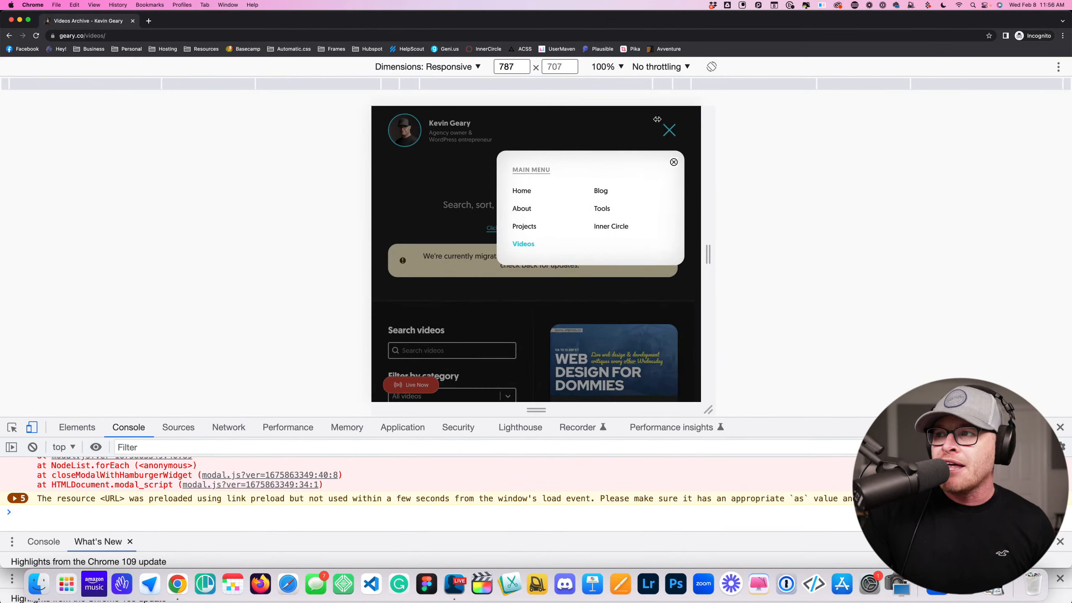
click(674, 132)
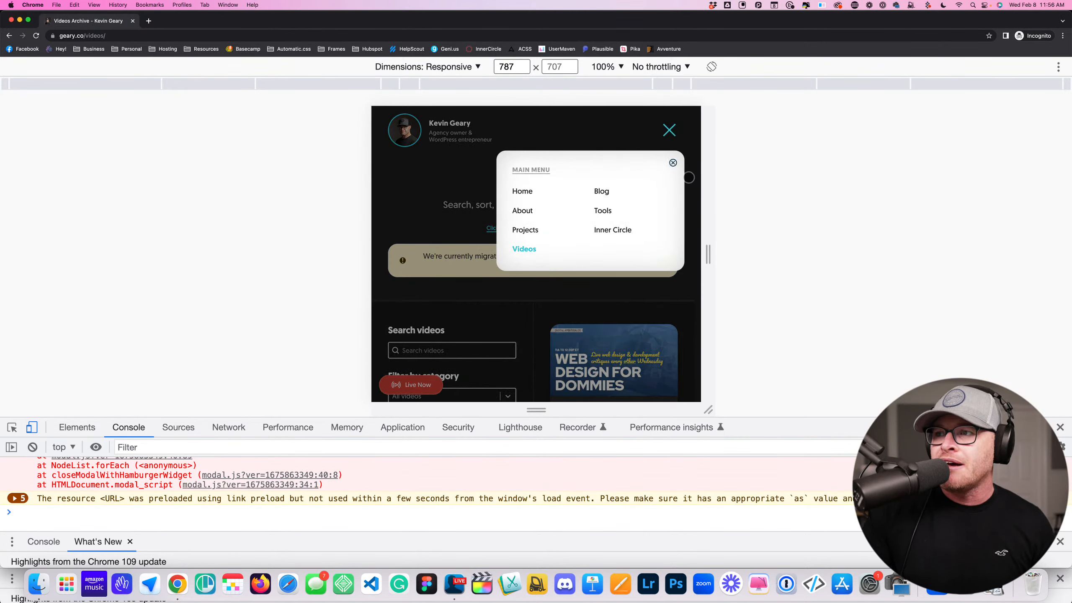
click(671, 133)
Widen the Videos page preview to 1788 px and close the developer tools
drag(709, 245, 916, 240)
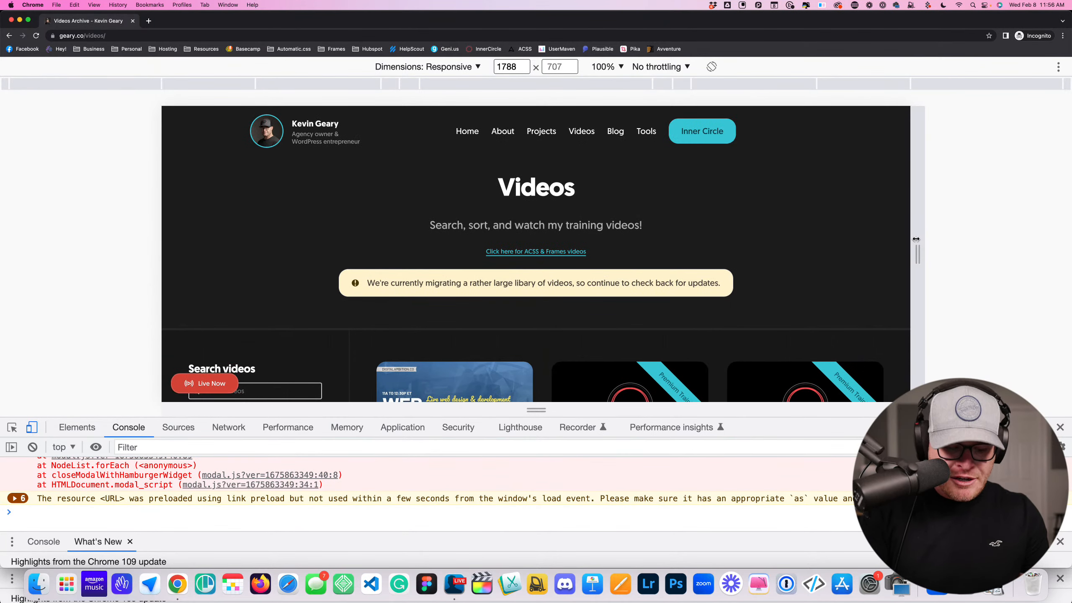
key(super+alt+i)
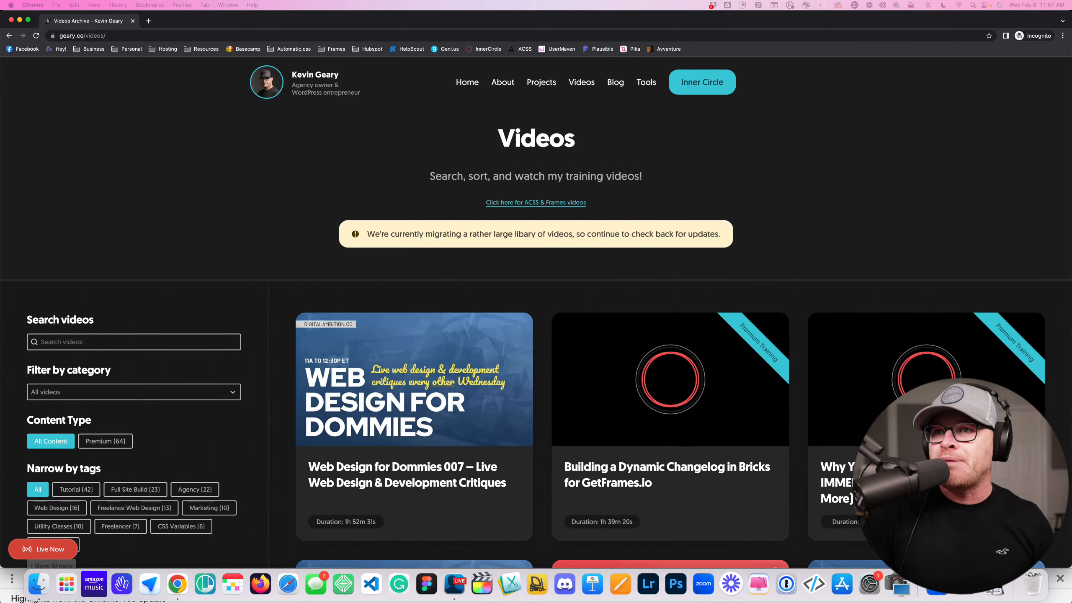
Return to the logged-in browser window, close its geary.co responsive preview tab and move the window up to the screen's upper edge
click(267, 83)
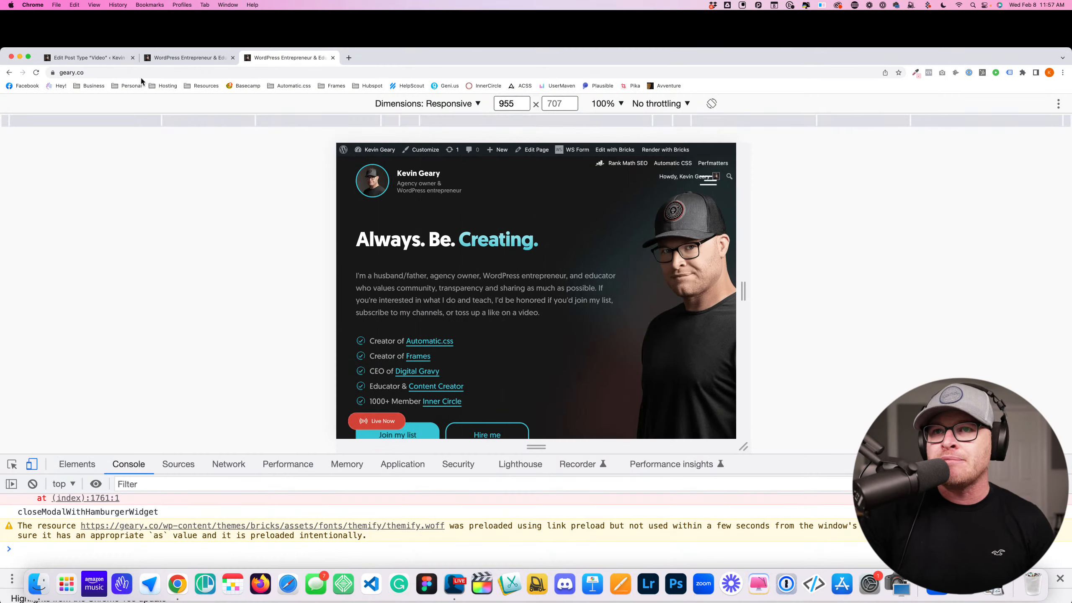
click(332, 58)
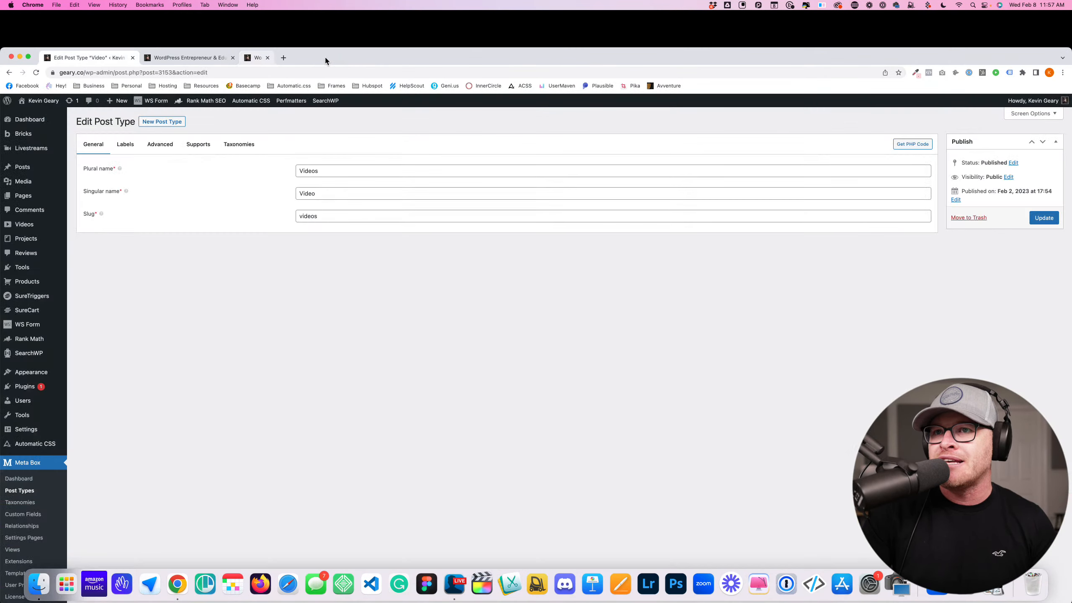
drag(319, 57, 319, 15)
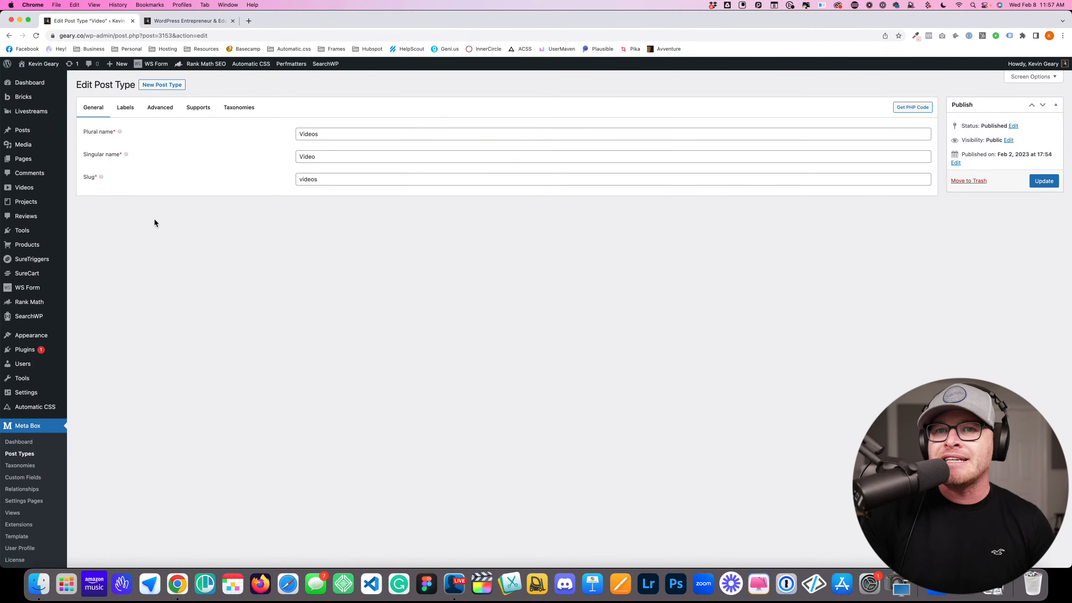
Open the Home page from the site's page list for editing with Bricks
mouse_move(43, 160)
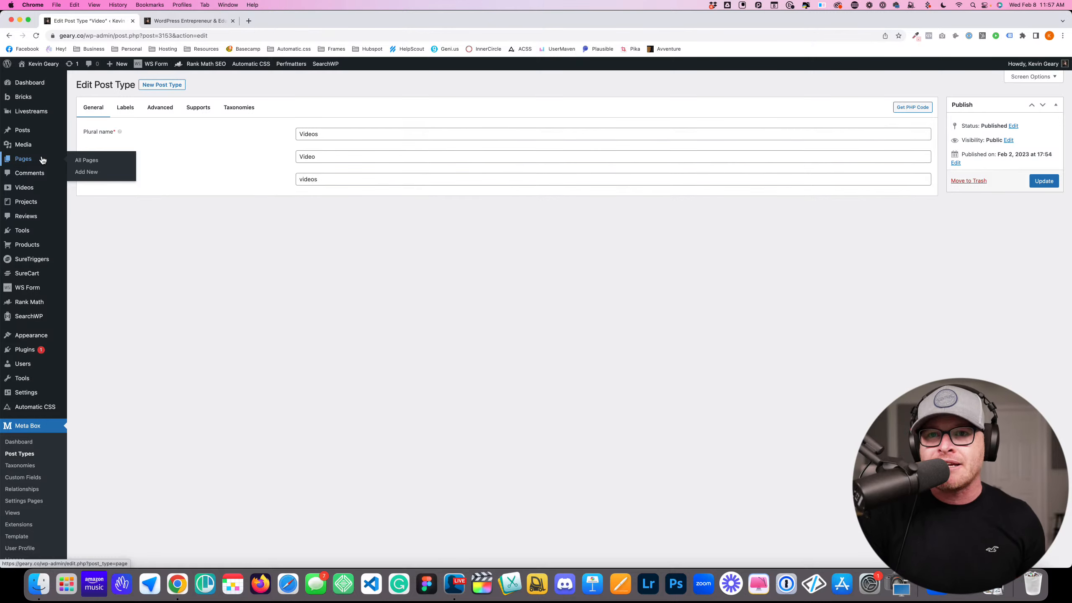
click(86, 160)
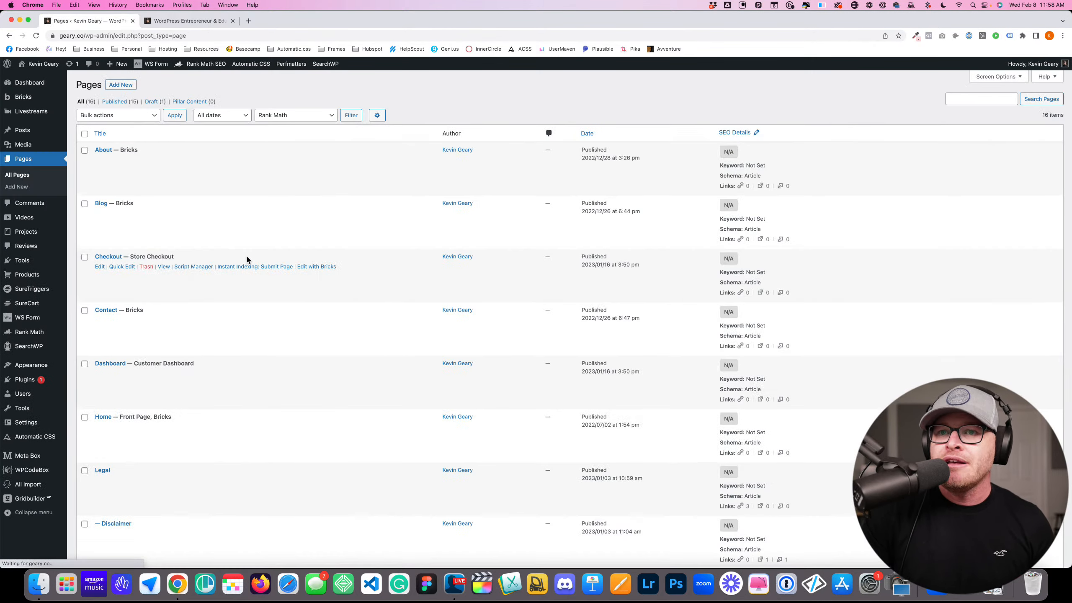
scroll(248, 259, down, 6)
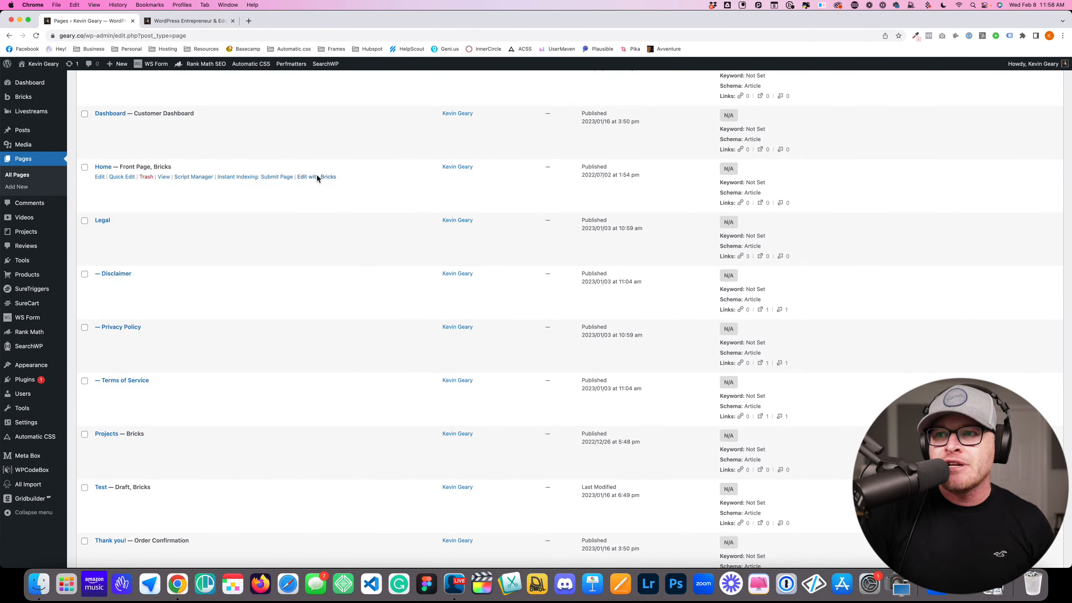
click(318, 177)
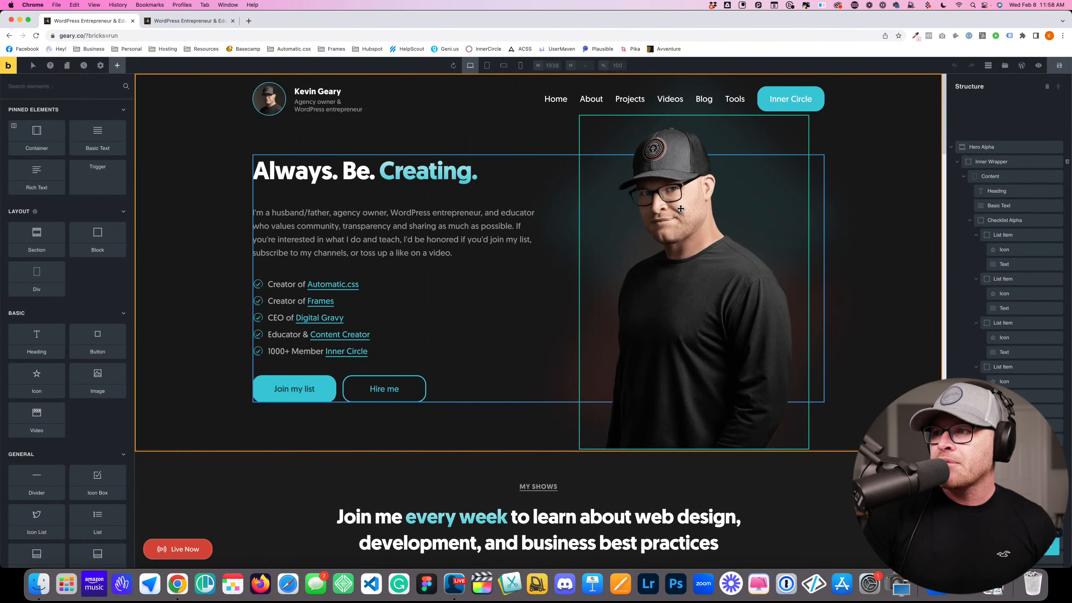
Select the hero portrait image and remove its accent-blur class
click(681, 209)
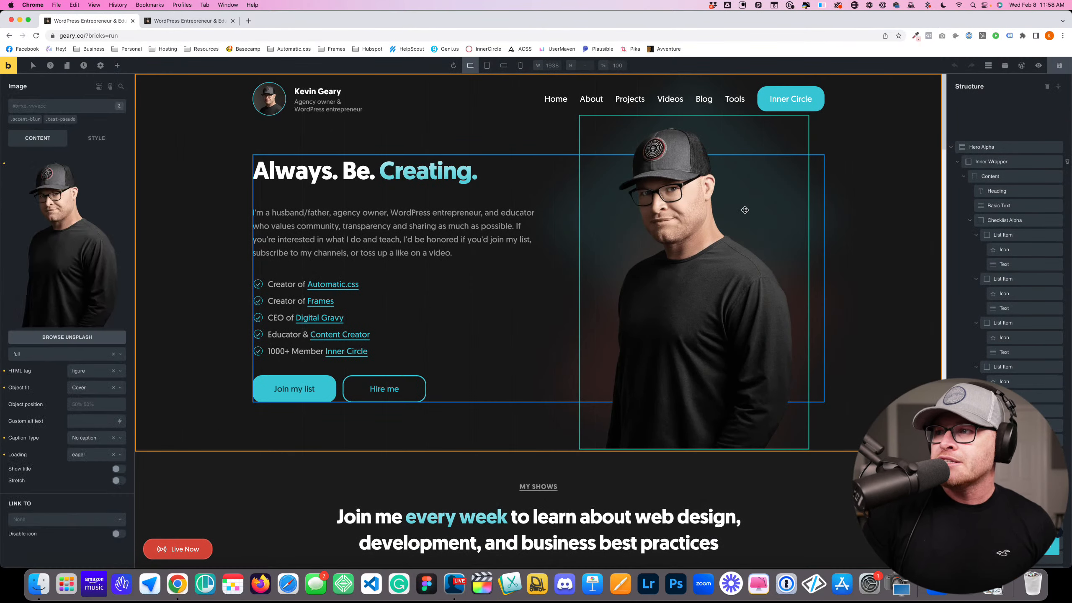
click(41, 116)
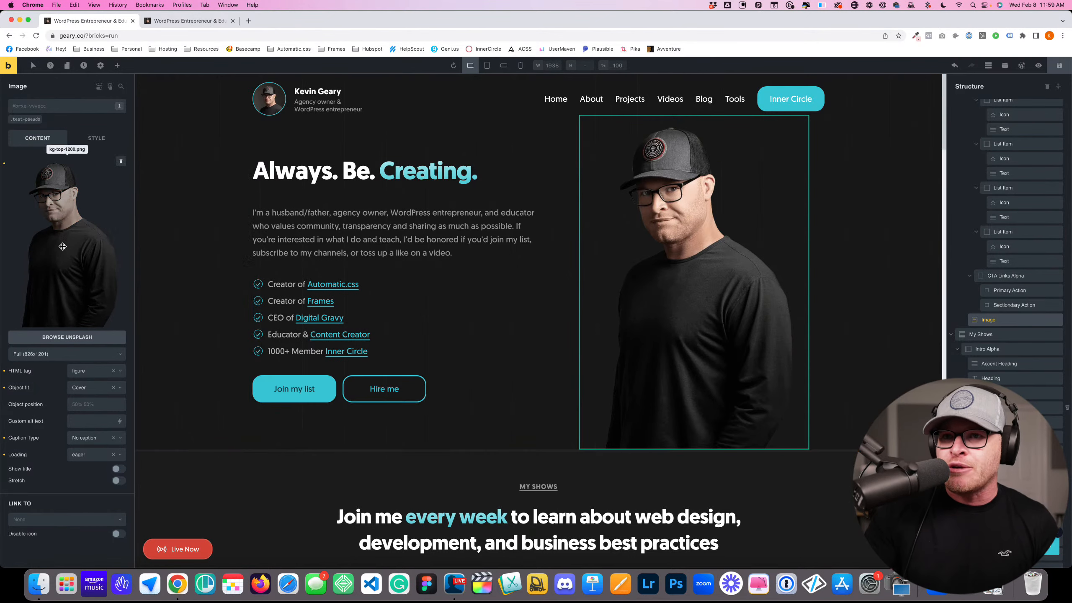
Add the accent-blur class to the hero portrait image
click(35, 110)
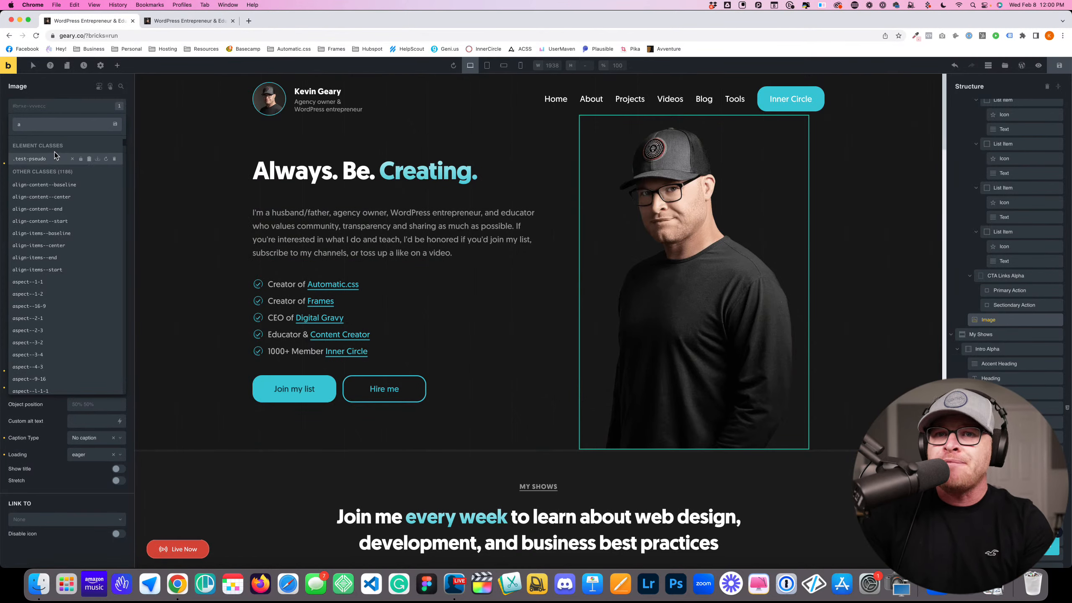
text(ccent)
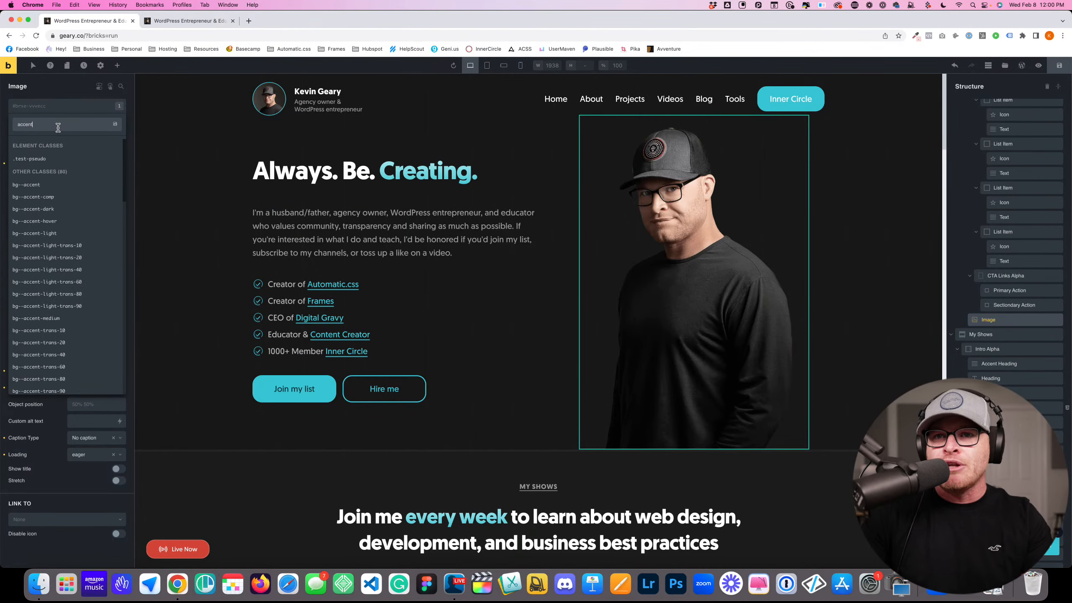
text(-blur)
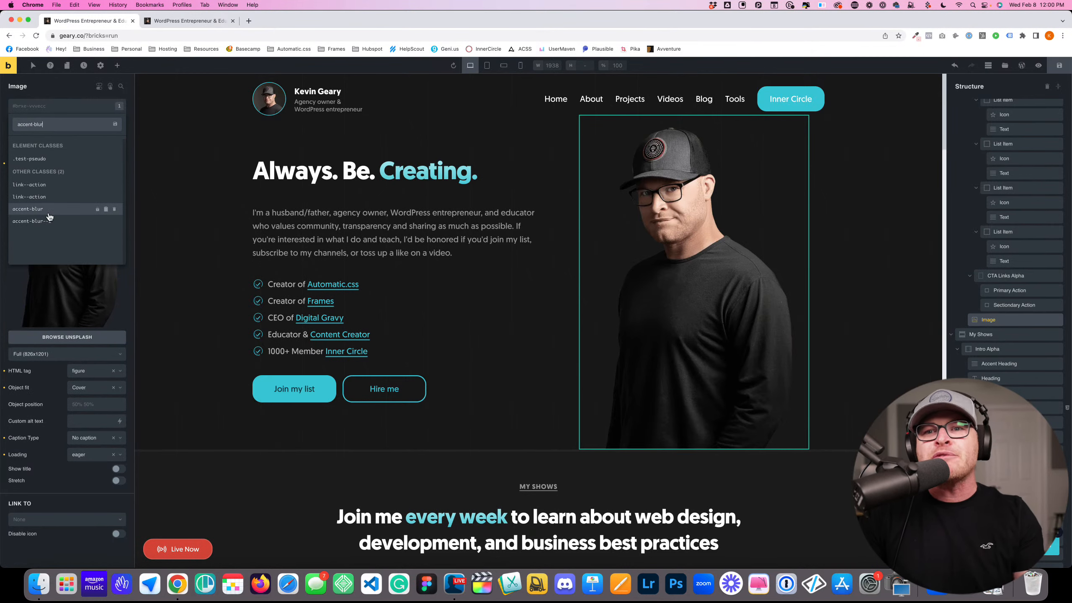
click(28, 209)
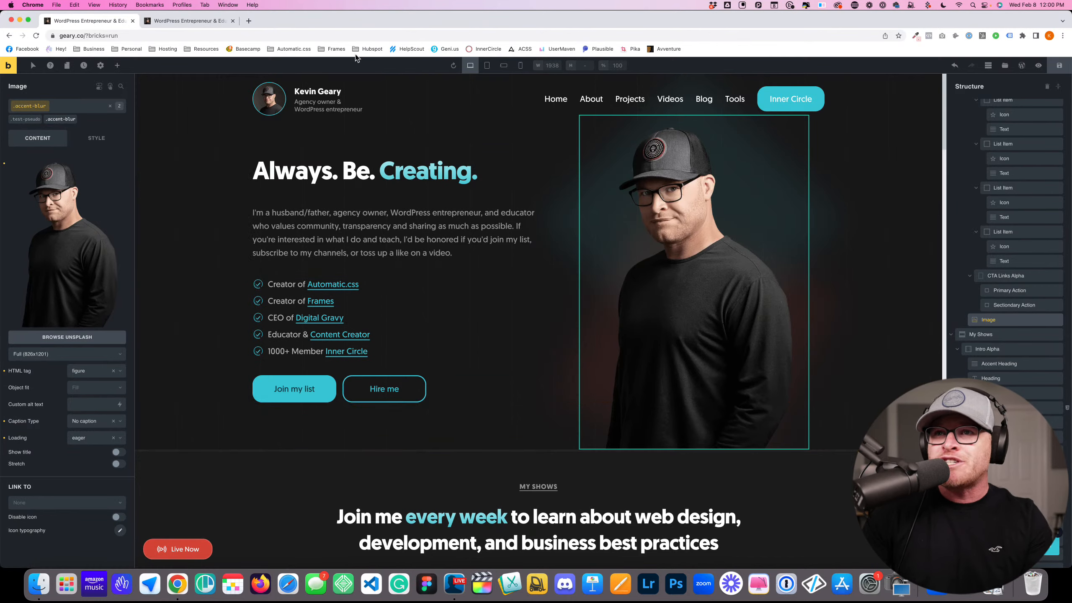
Preview the home page in a new tab down to the Inner Circle section, check the live home page and return to the builder
super+click(10, 66)
click(179, 21)
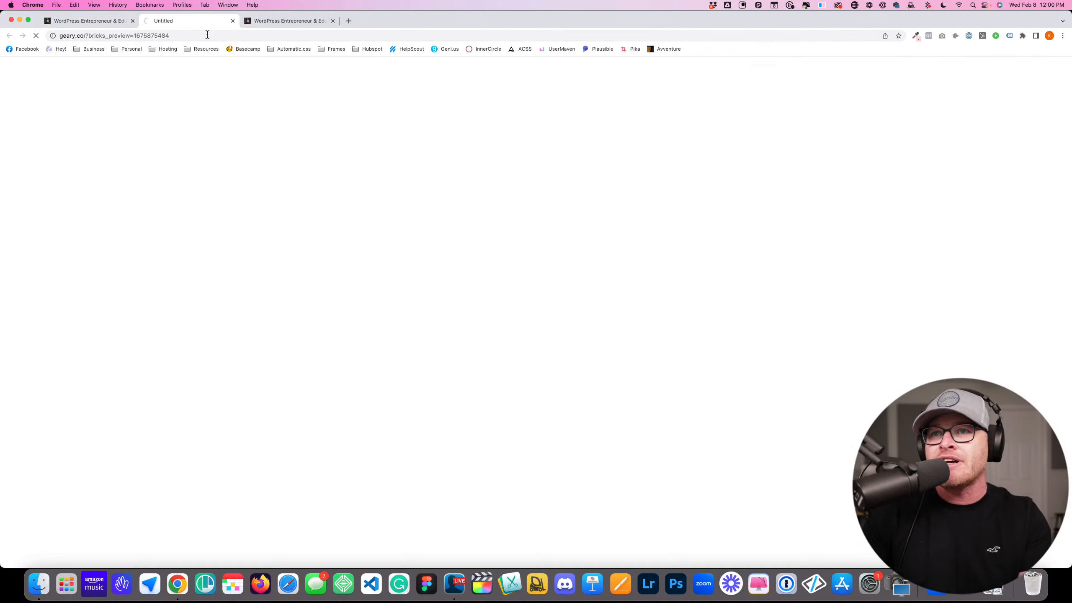
scroll(374, 254, down, 20)
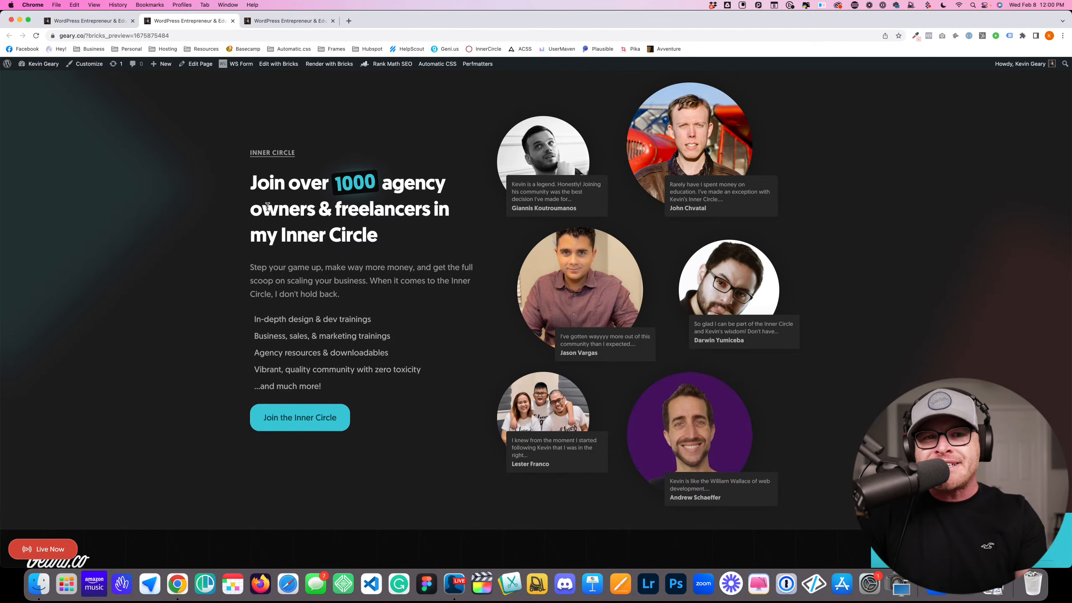
click(284, 21)
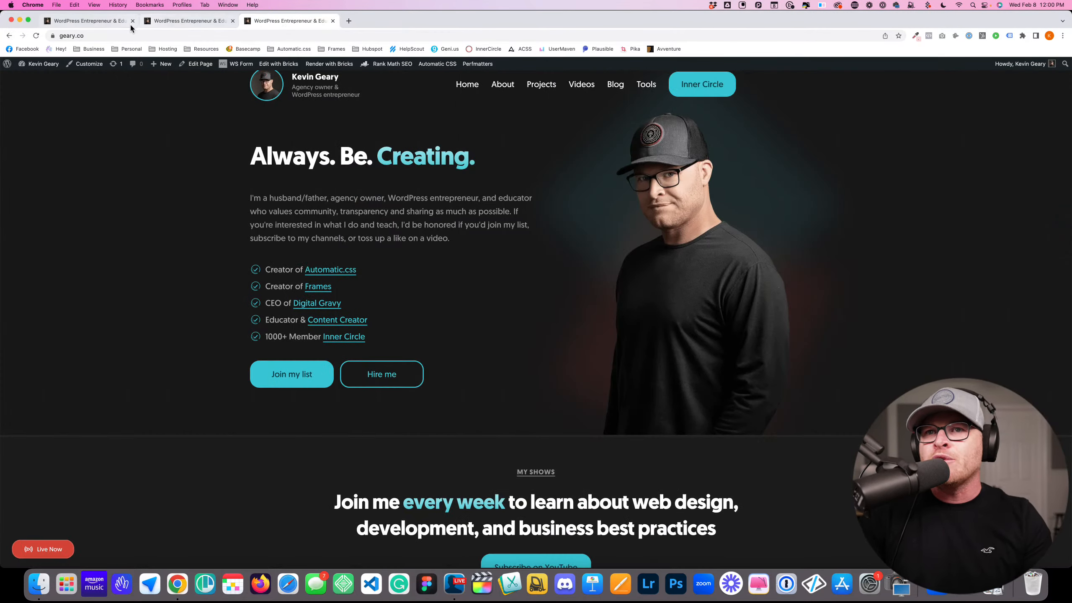
click(86, 21)
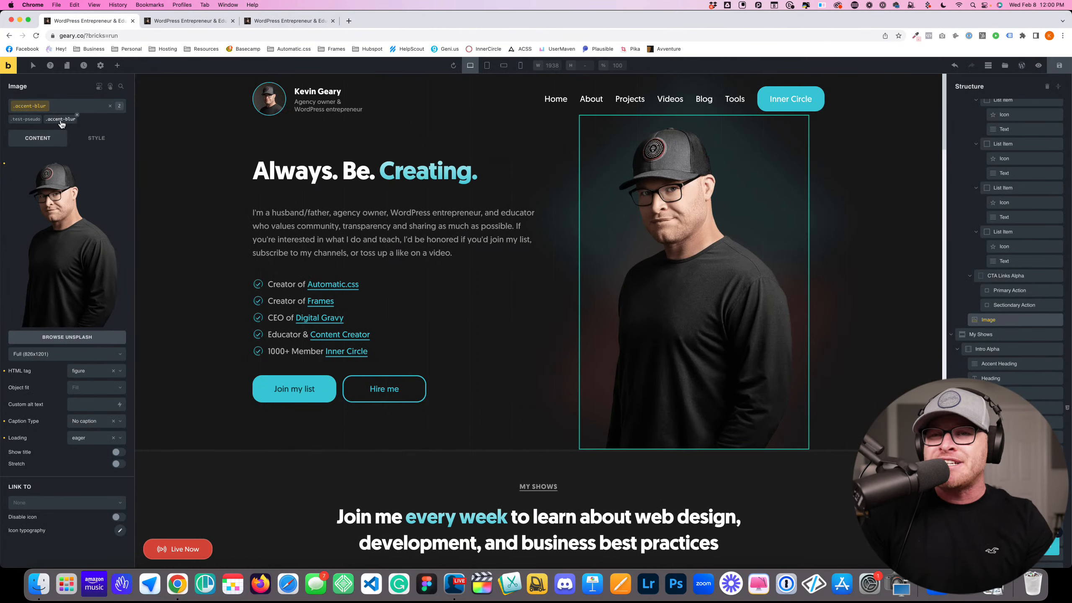
Select the Inner Circle call-to-action section and examine its classes and background blur accents
scroll(440, 266, down, 15)
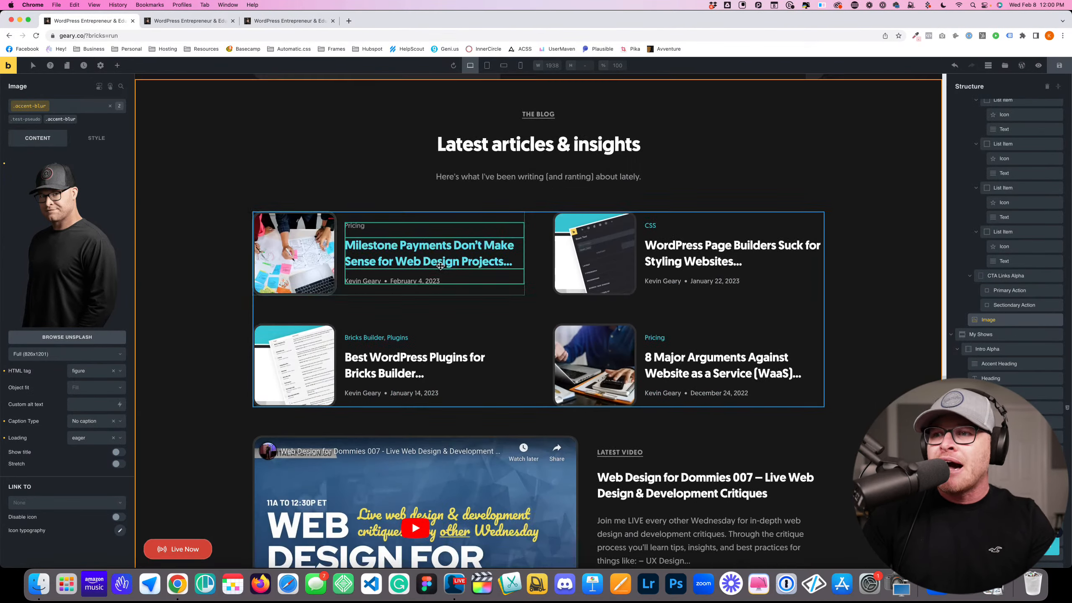
scroll(440, 266, down, 10)
click(227, 234)
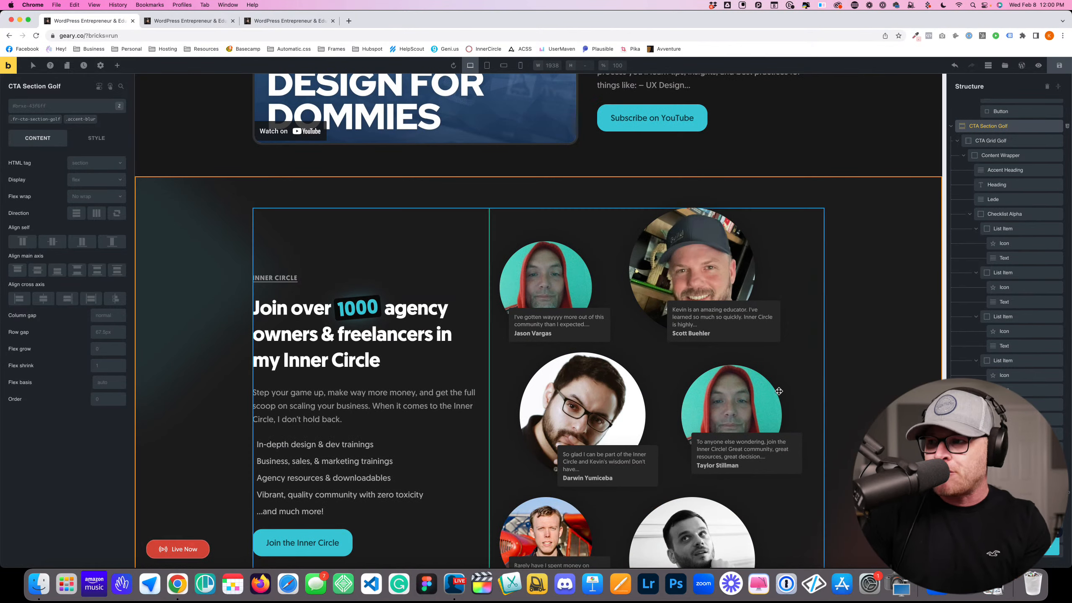
scroll(861, 380, down, 5)
scroll(887, 370, up, 7)
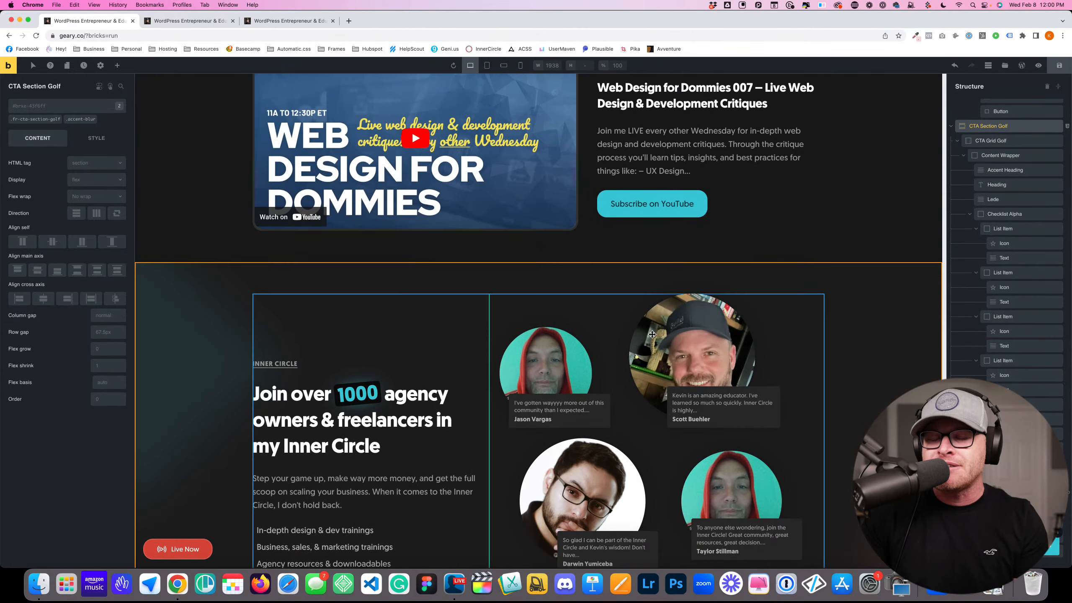
scroll(887, 370, down, 4)
Select the hero portrait image again and open the custom CSS of its accent-blur class
scroll(819, 356, up, 10)
scroll(819, 356, up, 2)
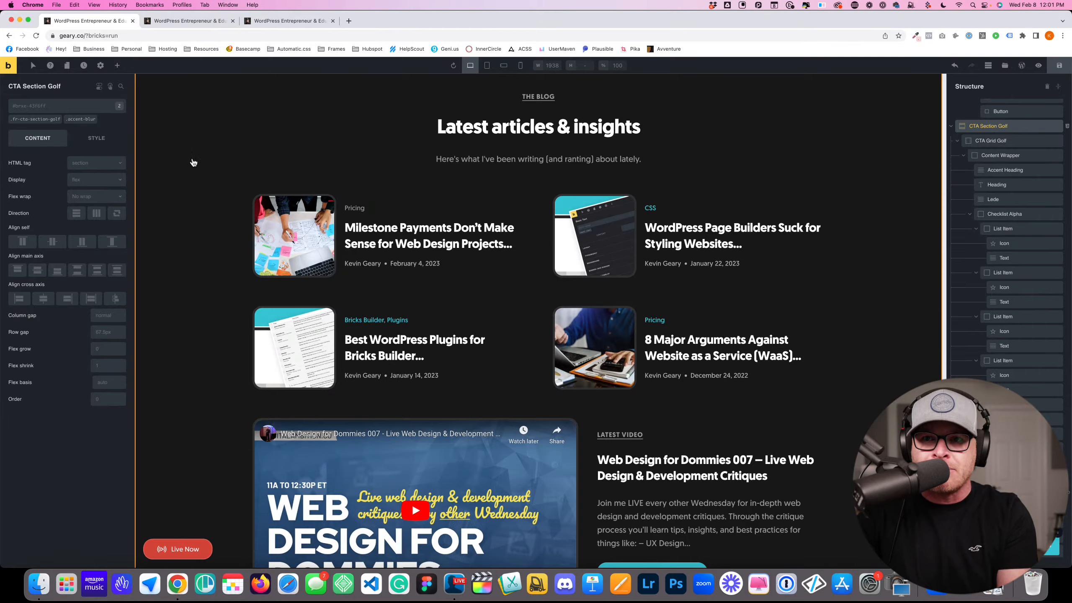
scroll(242, 210, up, 2)
scroll(242, 209, up, 10)
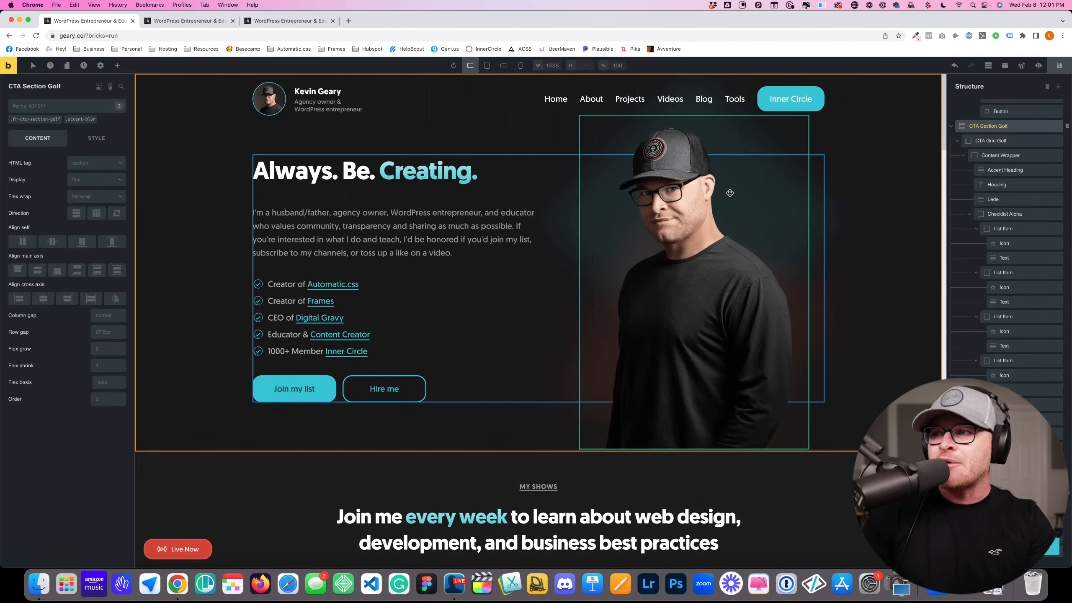
click(737, 161)
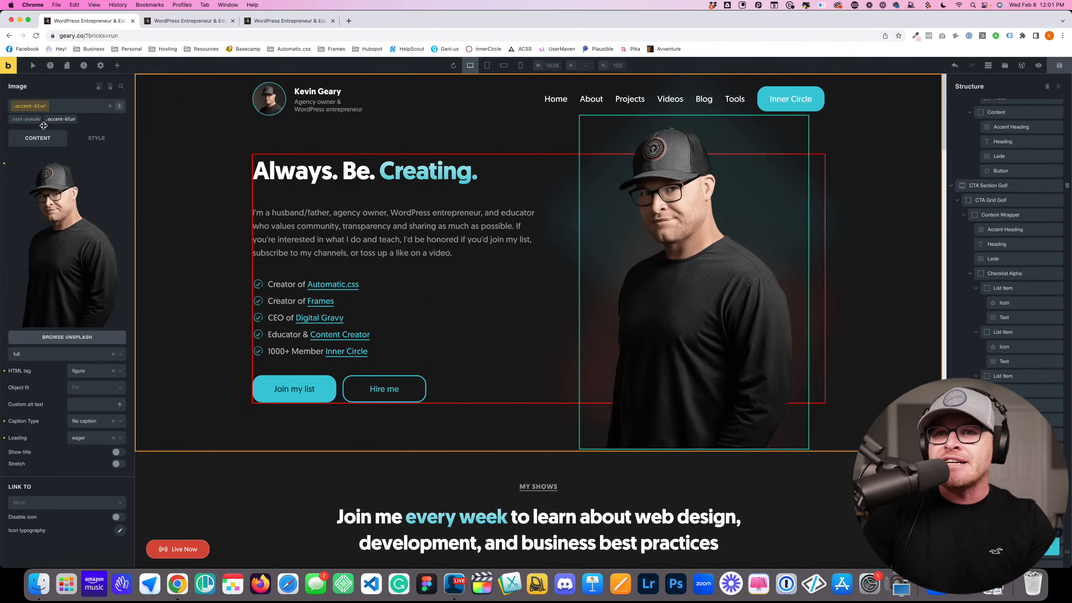
click(96, 138)
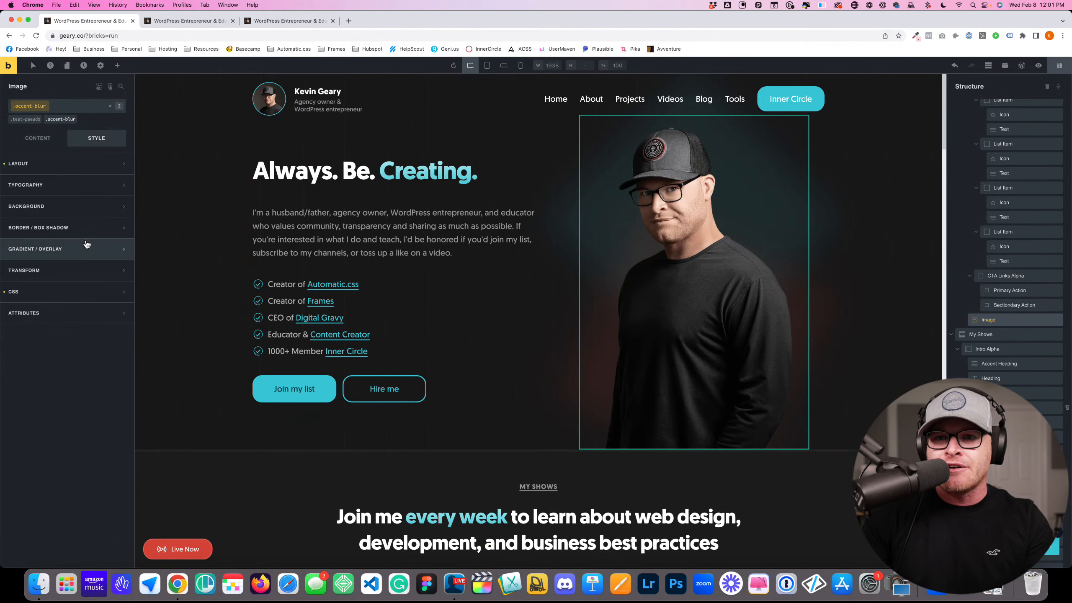
click(53, 292)
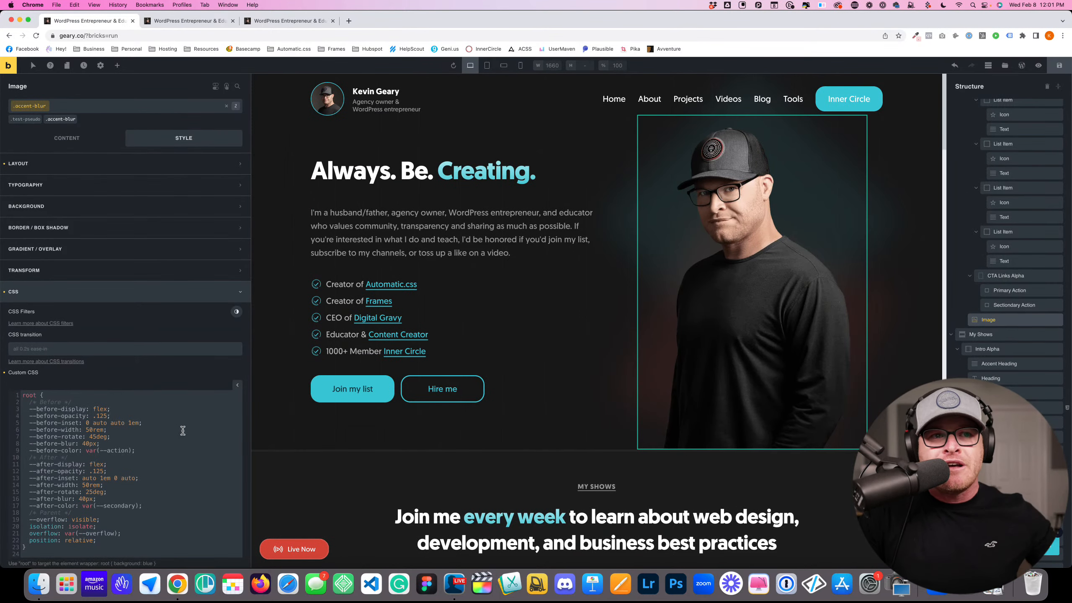
Examine the accent-blur custom CSS, from its root variables to the before and after pseudo-element rules
scroll(183, 431, down, 10)
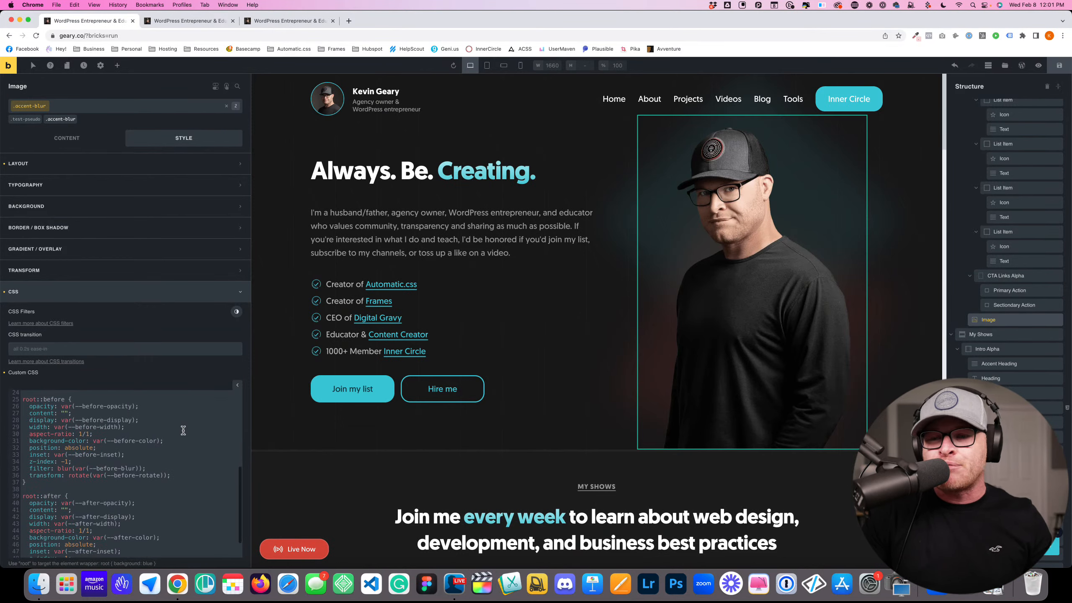
scroll(181, 422, up, 3)
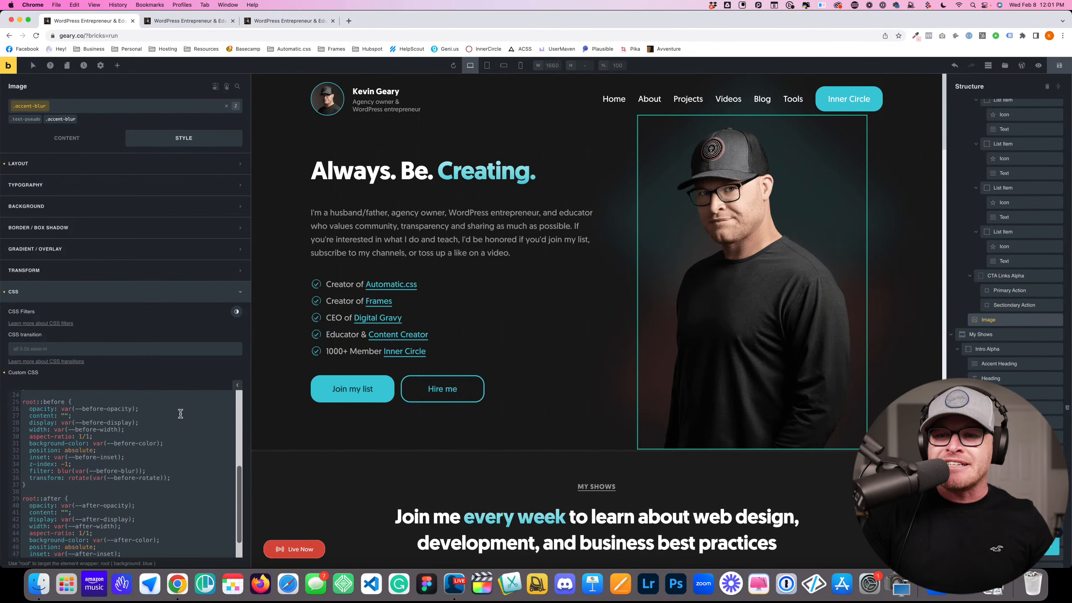
scroll(181, 414, down, 3)
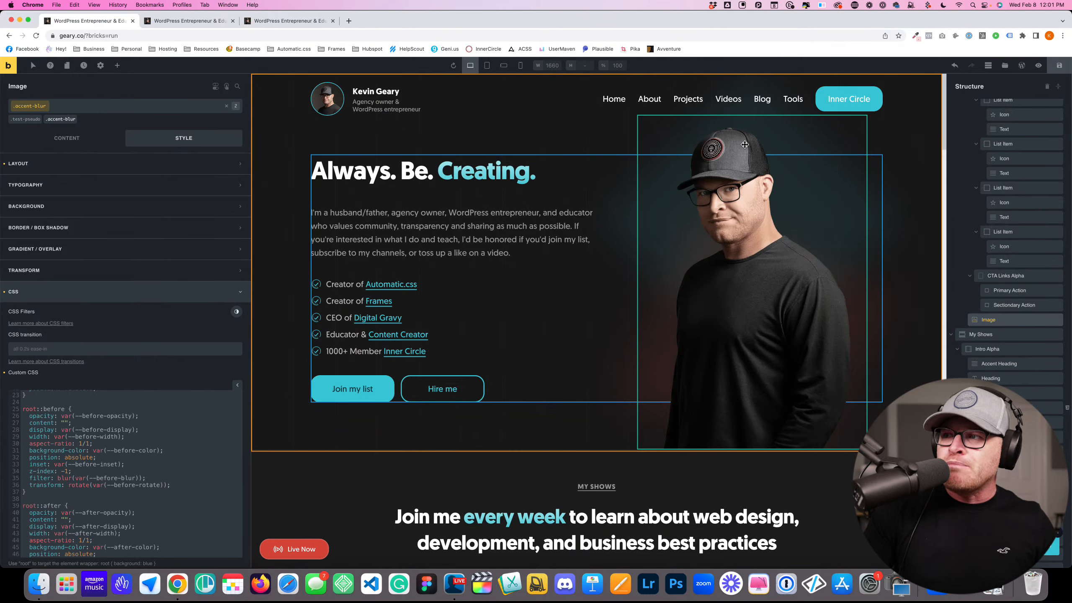
scroll(78, 433, down, 3)
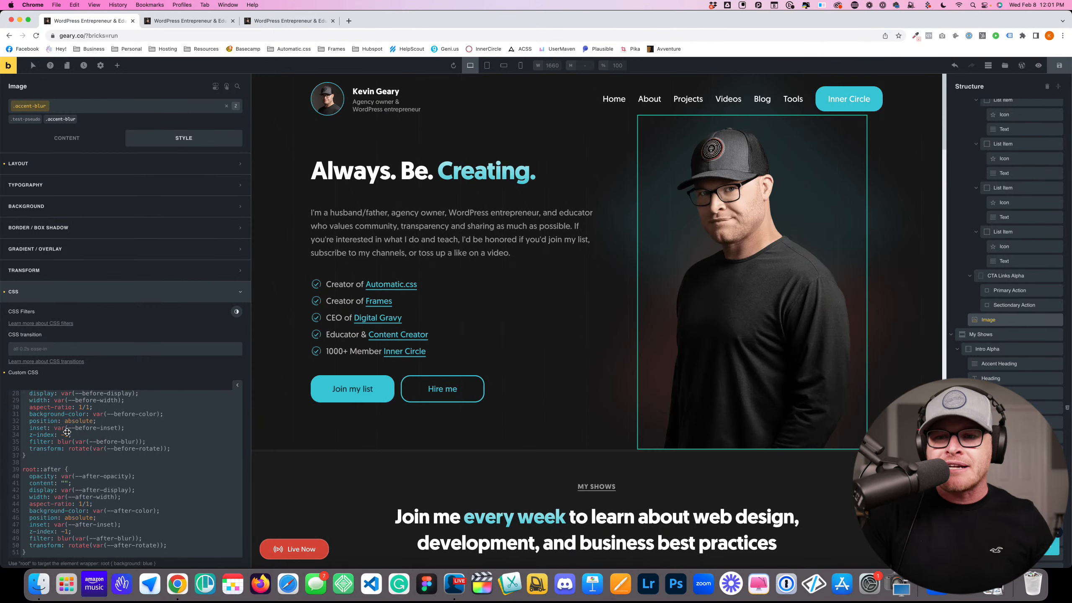
scroll(131, 443, up, 6)
scroll(131, 443, up, 2)
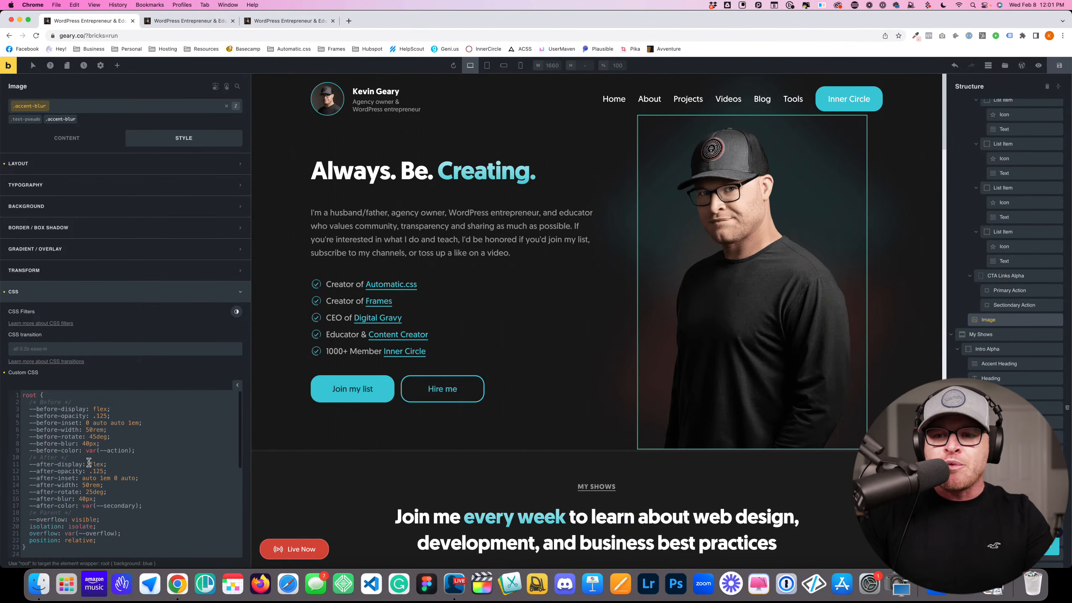
Set the accent-blur class's before and after blur variables to 0px, and restore both to 40px
click(83, 500)
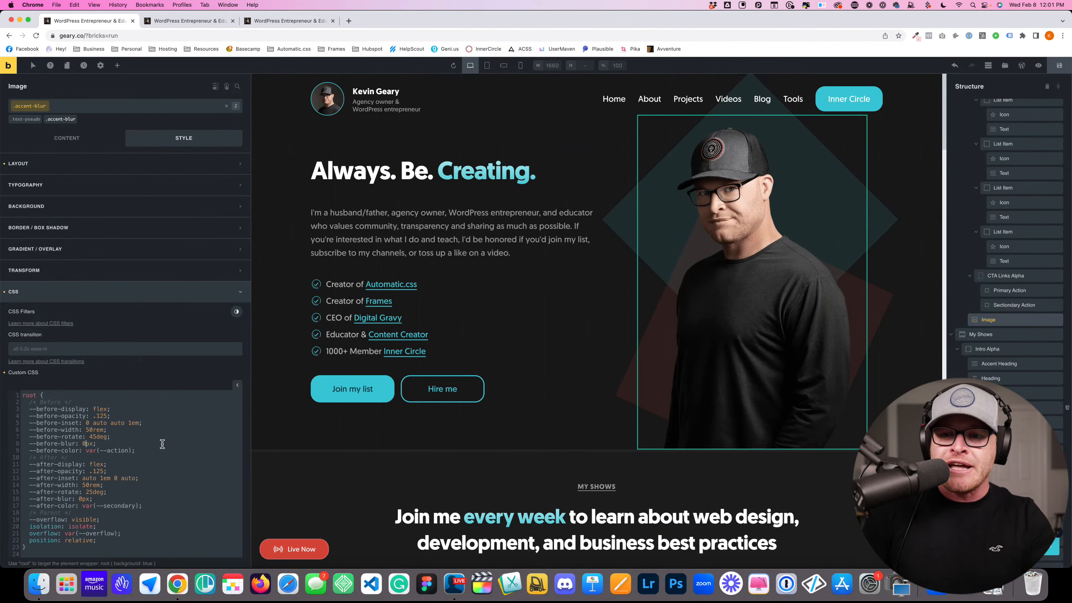
drag(29, 408, 165, 498)
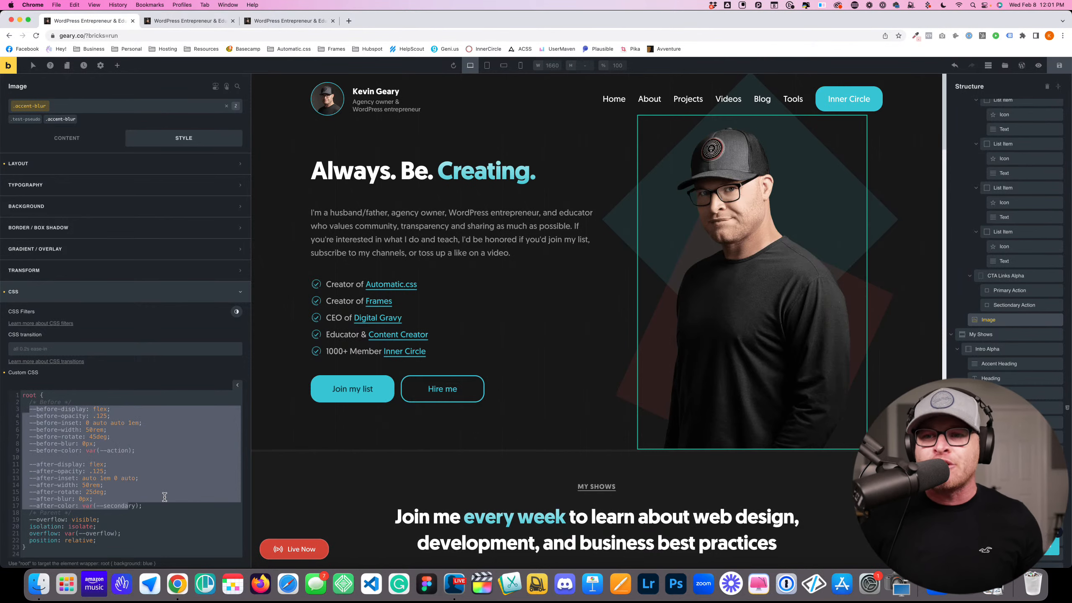
click(83, 445)
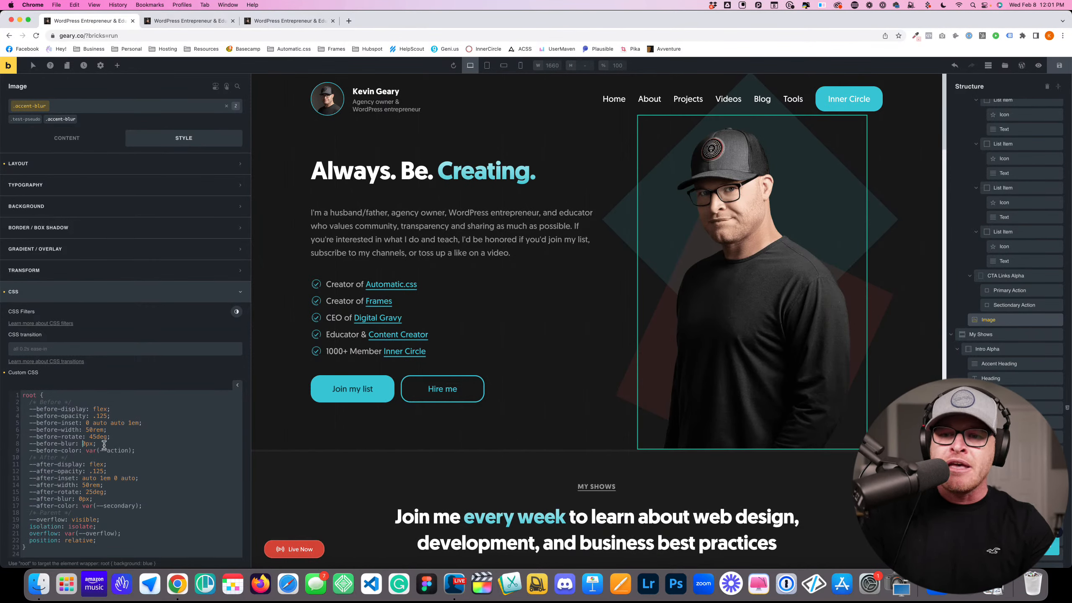
text(4)
click(80, 499)
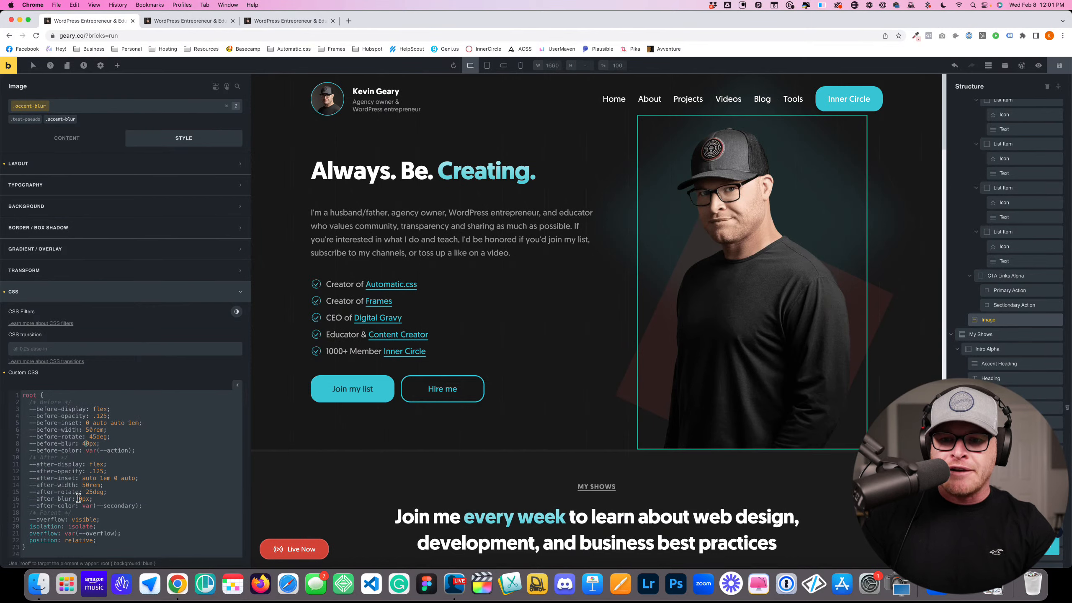
text(4)
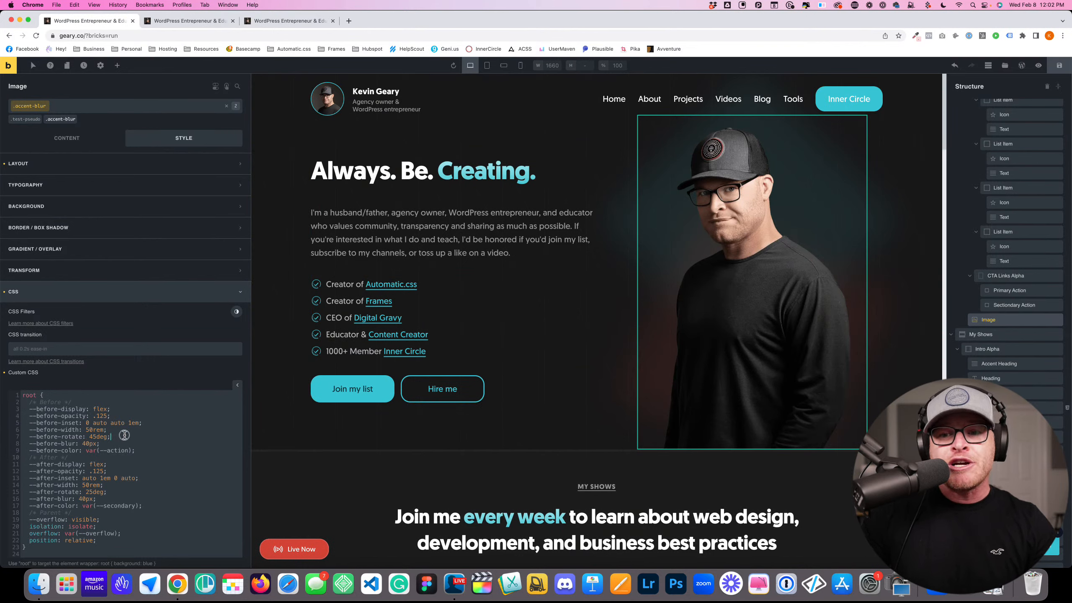
Examine the before-element variables for rotation, width, inset and display in the accent-blur root block
drag(122, 438, 86, 436)
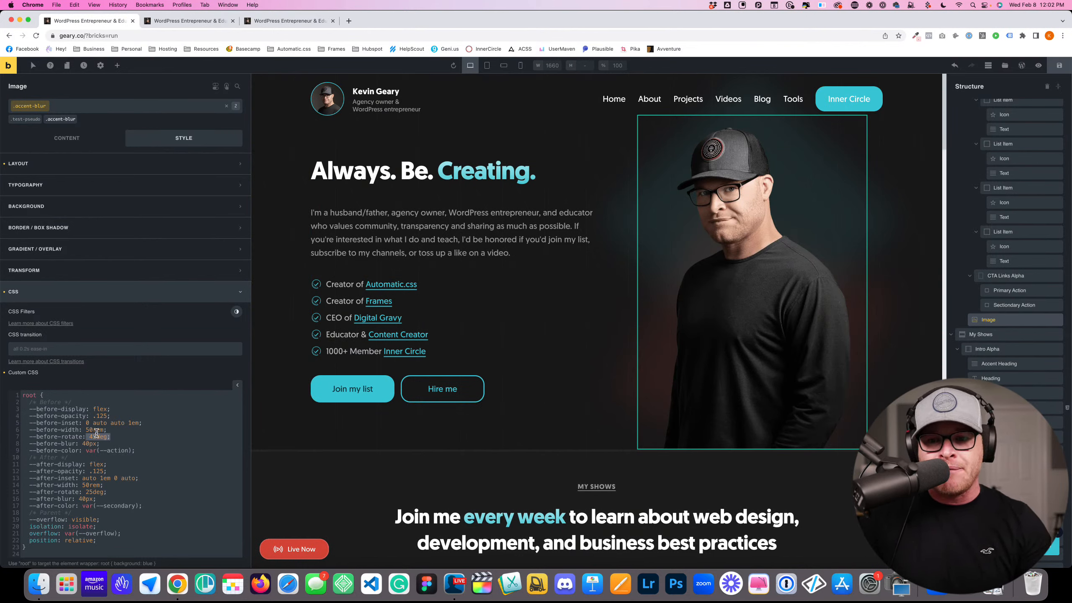
click(132, 429)
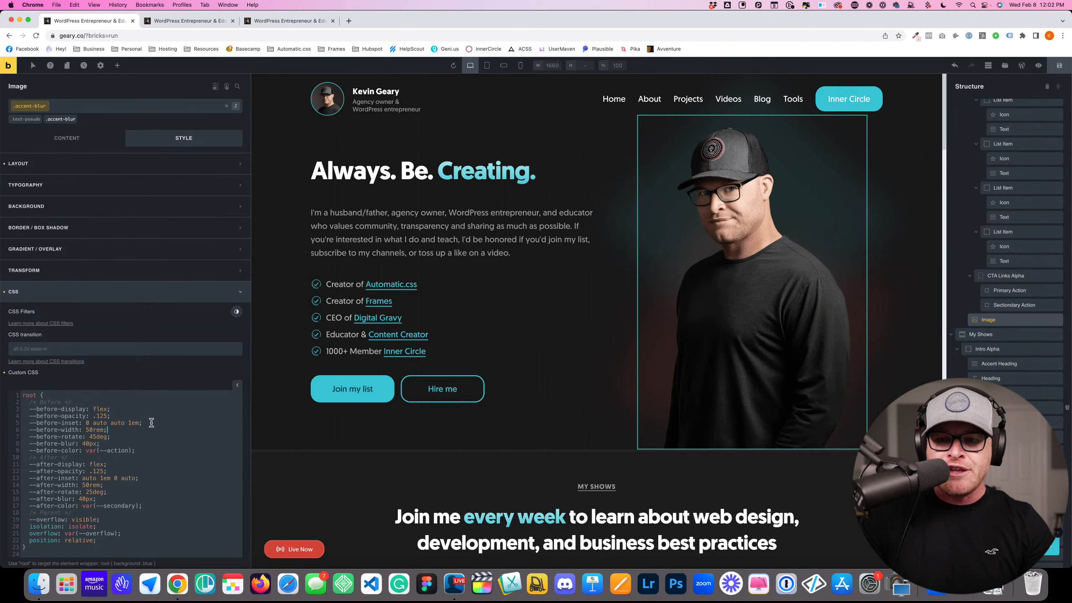
drag(151, 422, 86, 423)
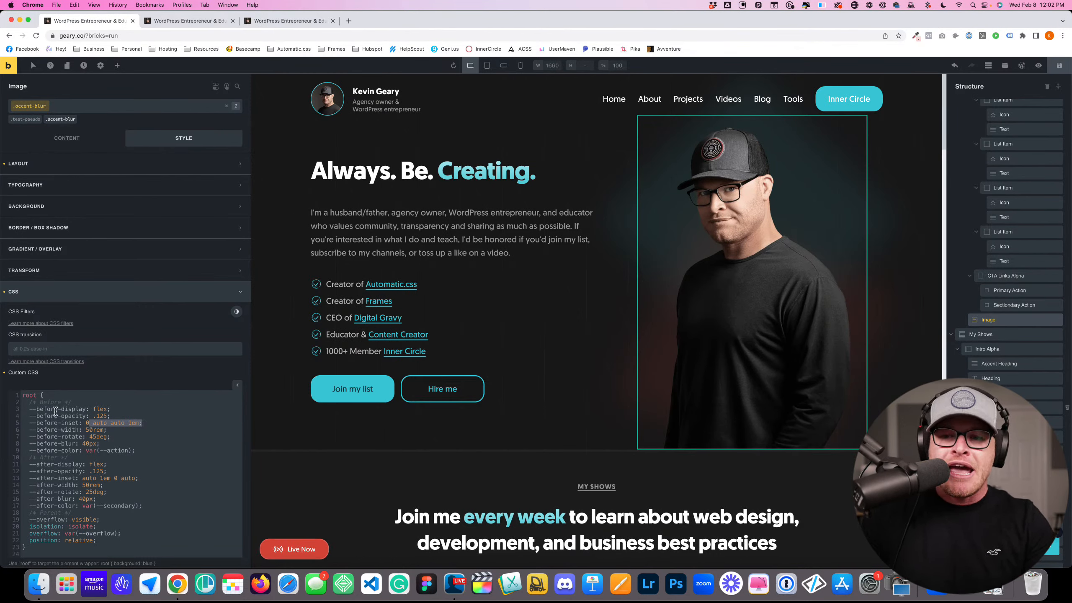
drag(29, 409, 76, 434)
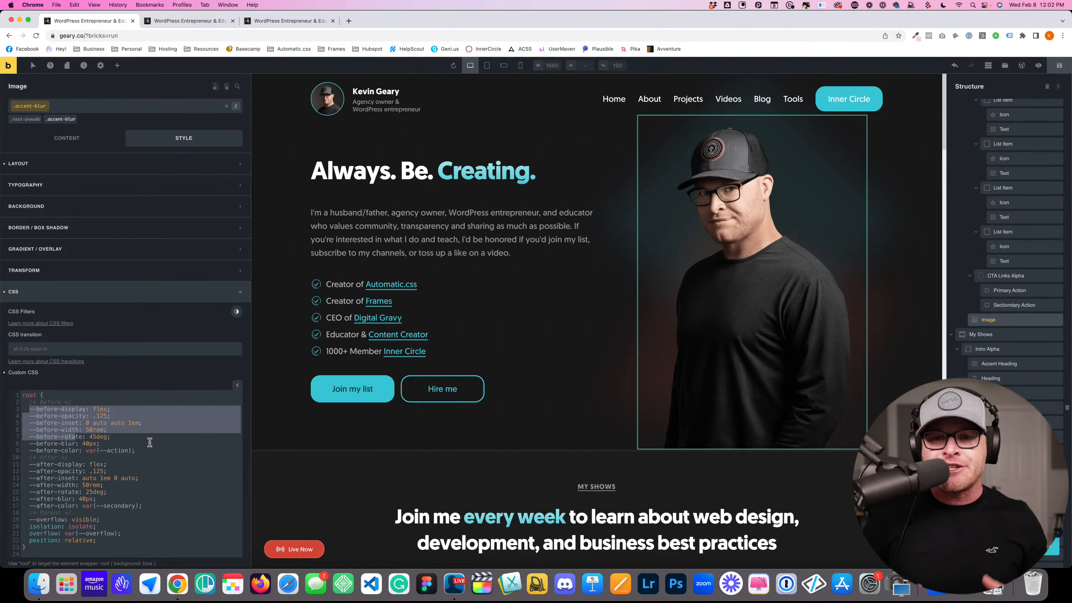
click(135, 446)
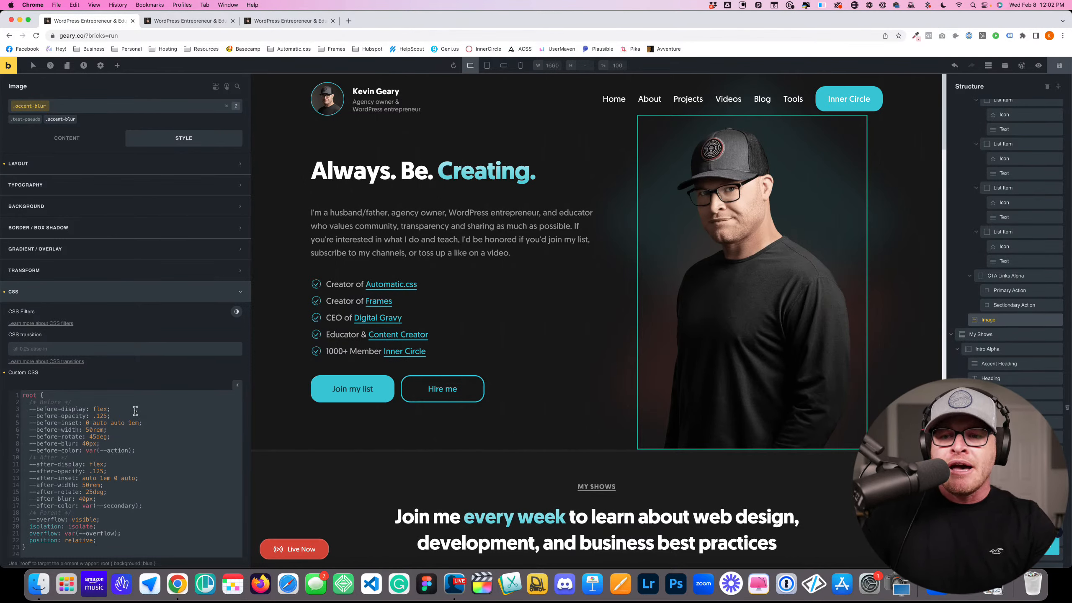
drag(138, 410, 34, 409)
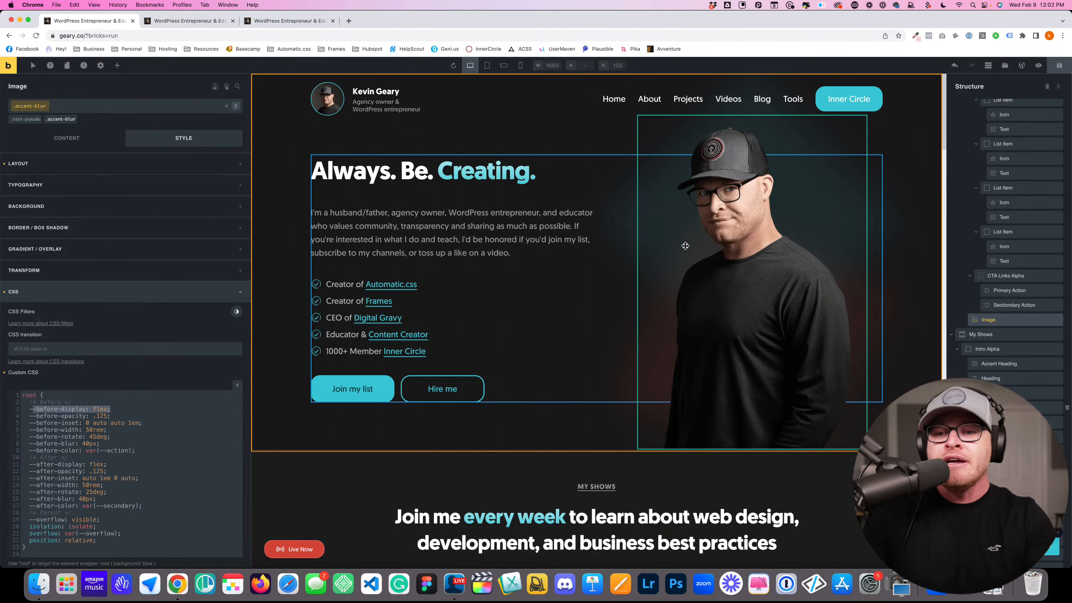
drag(127, 410, 49, 410)
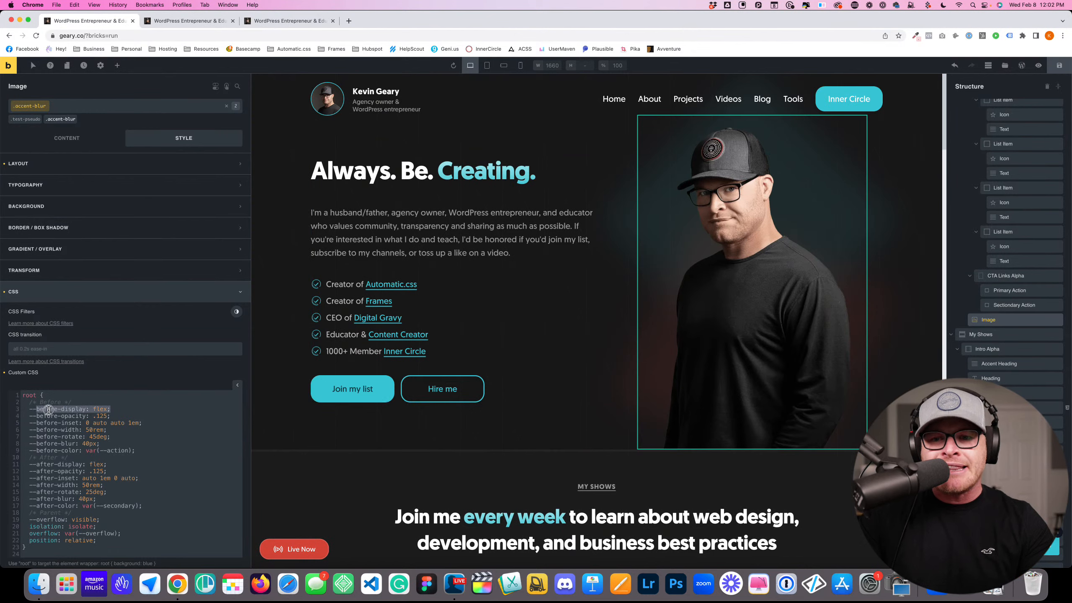
click(84, 414)
drag(130, 408, 33, 410)
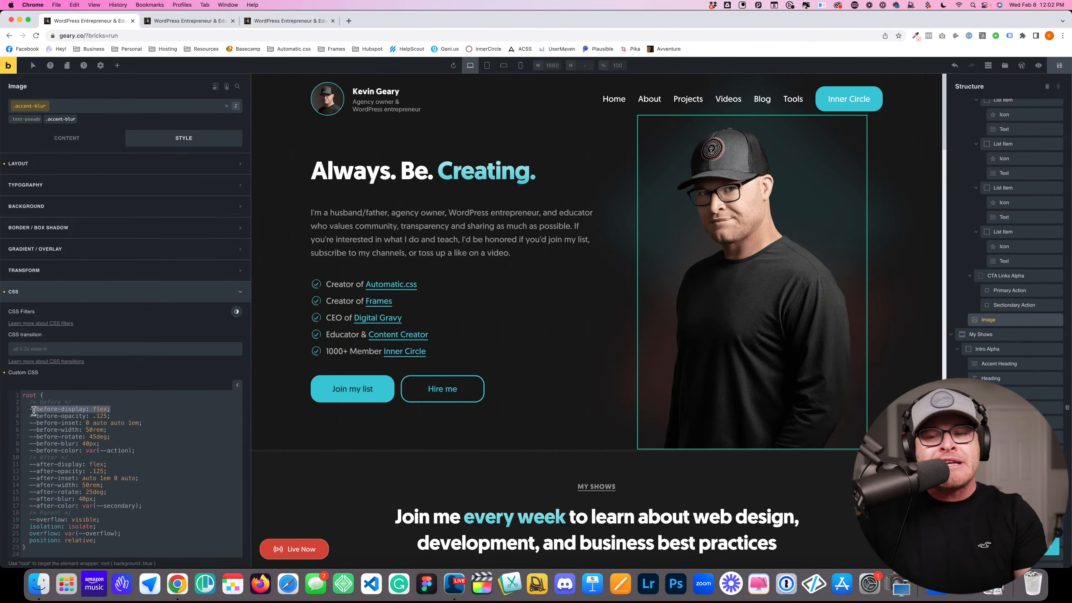
click(126, 409)
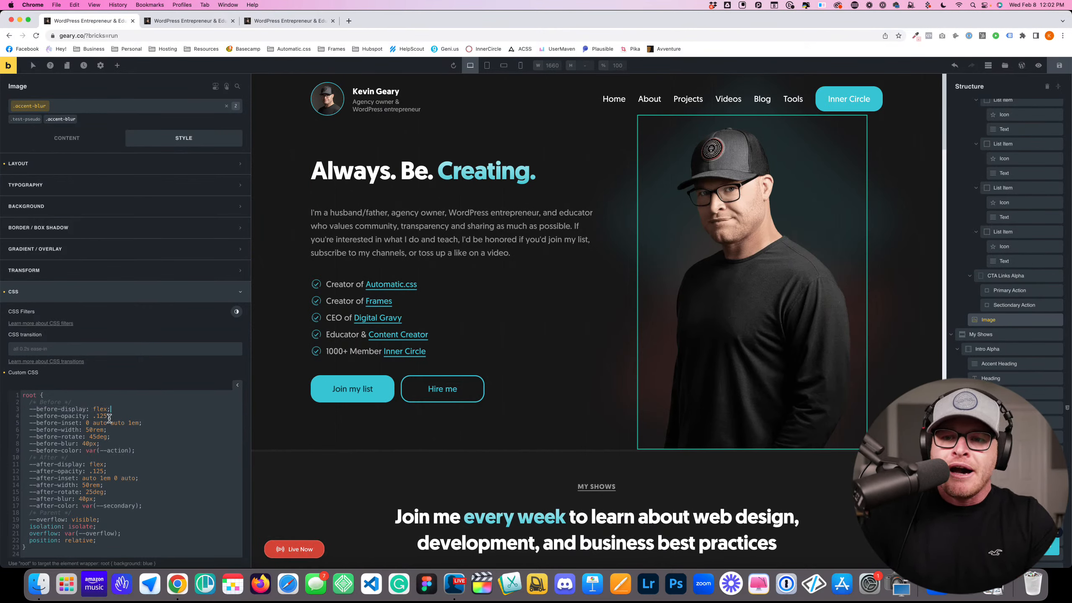
Examine the before opacity variable and the before and after color variables in the accent-blur custom CSS
scroll(109, 418, down, 1)
drag(114, 412, 95, 413)
click(102, 433)
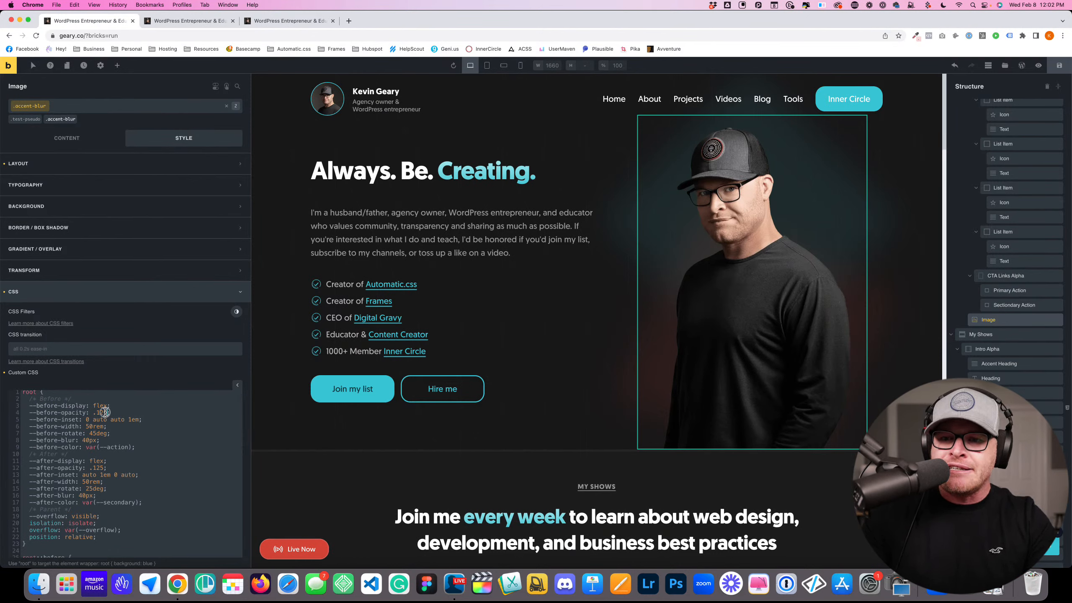
double_click(105, 412)
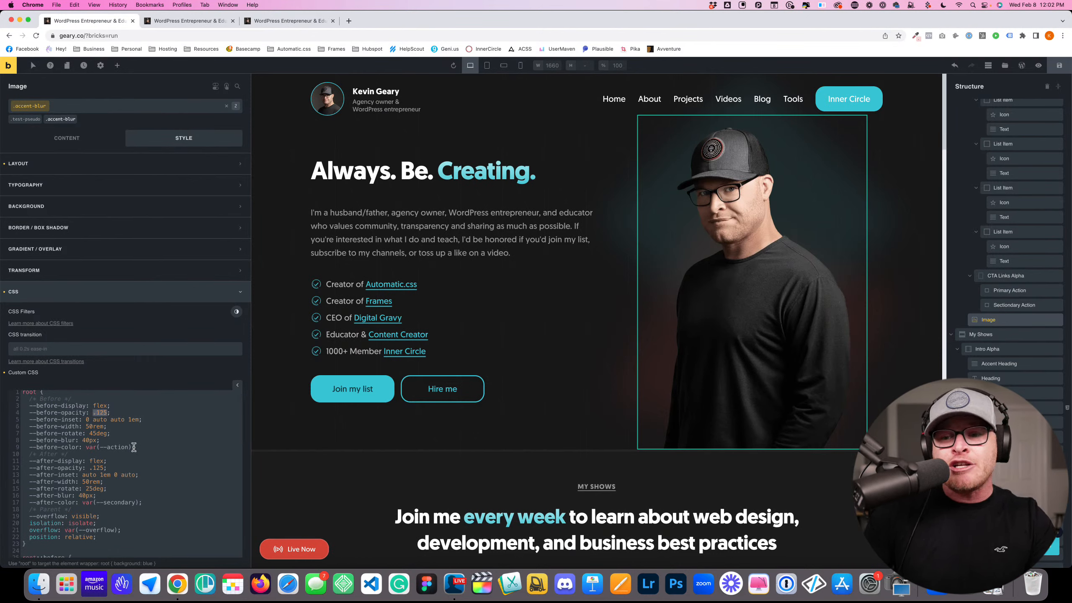
drag(135, 448, 86, 448)
drag(143, 502, 93, 496)
click(123, 437)
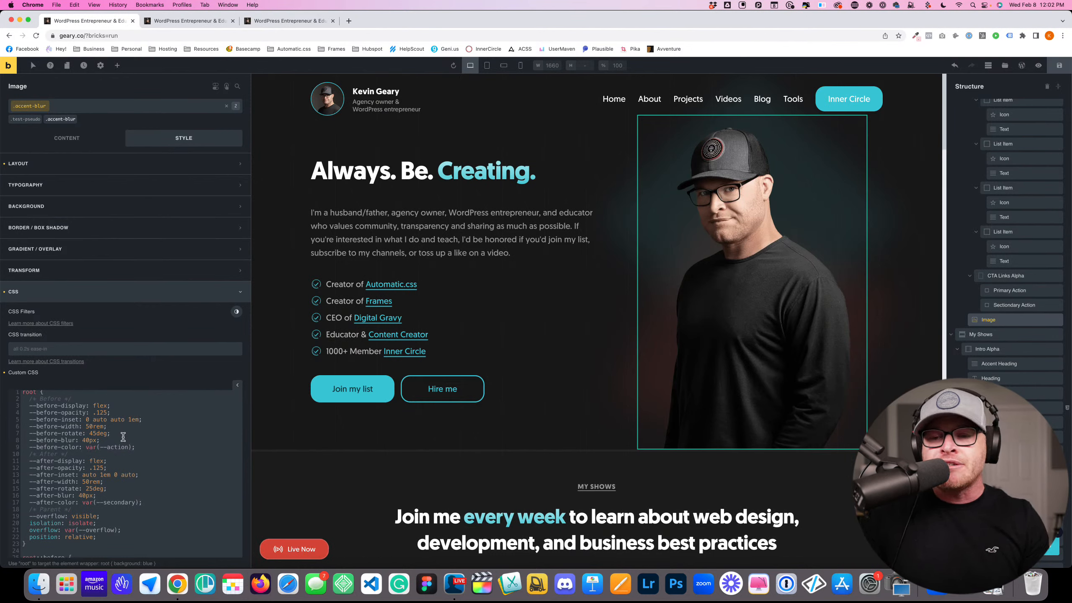
click(129, 447)
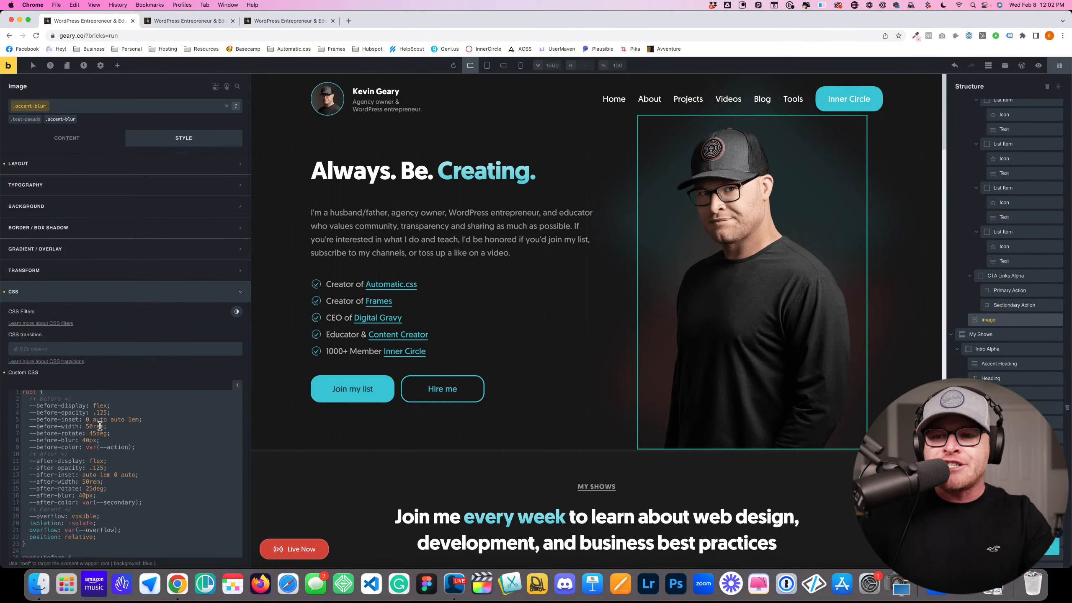
Try a before opacity of 1 in the accent-blur custom CSS and undo the change
double_click(102, 412)
text(1)
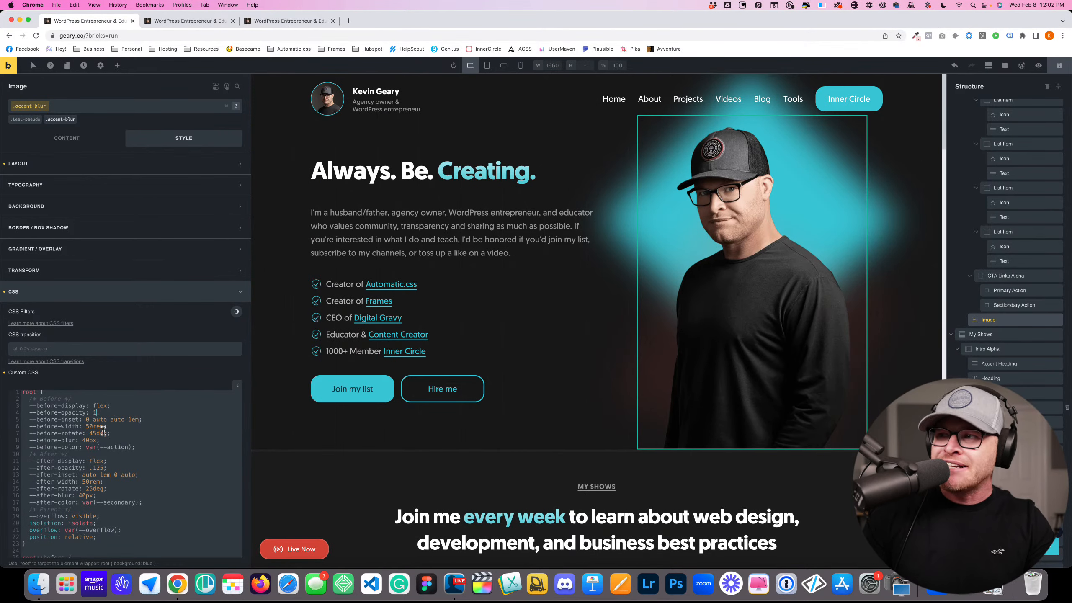
key(super+z)
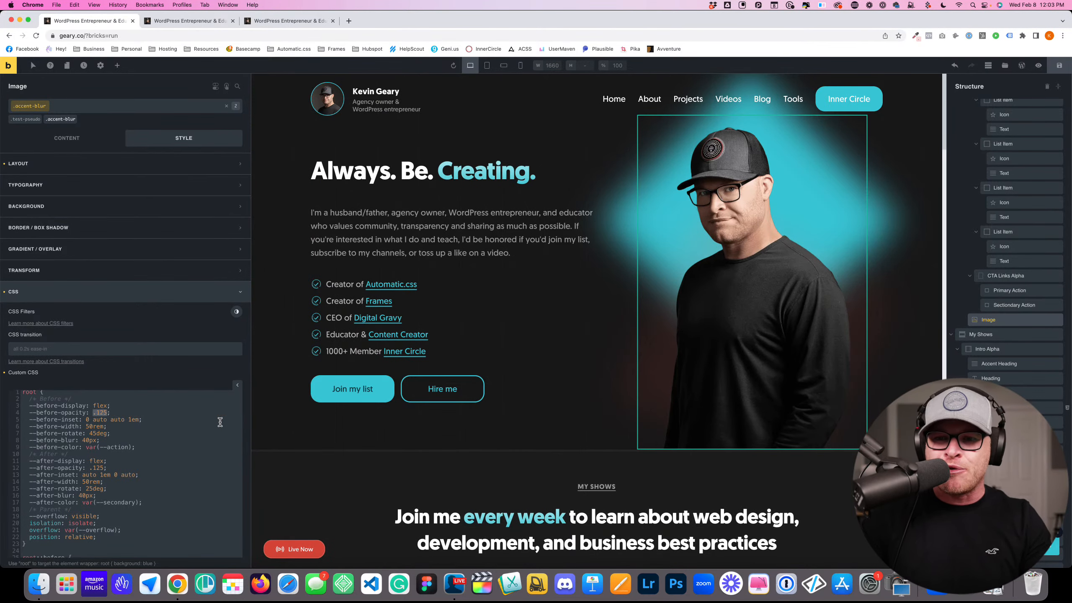
click(108, 424)
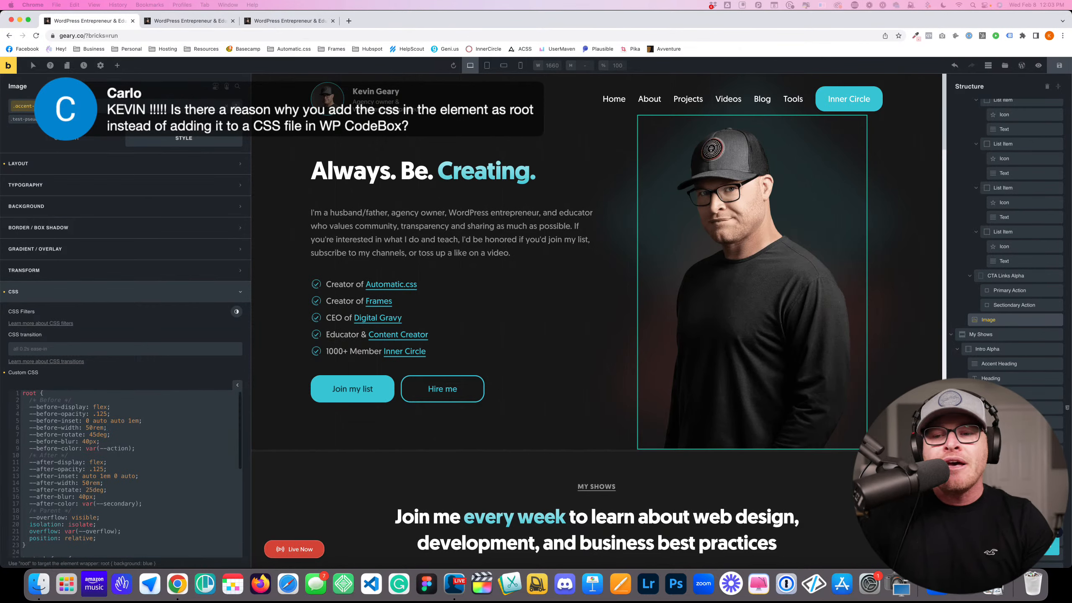
Examine how the root::before and root::after rules use the variables declared in the accent-blur root block
scroll(125, 473, down, 1)
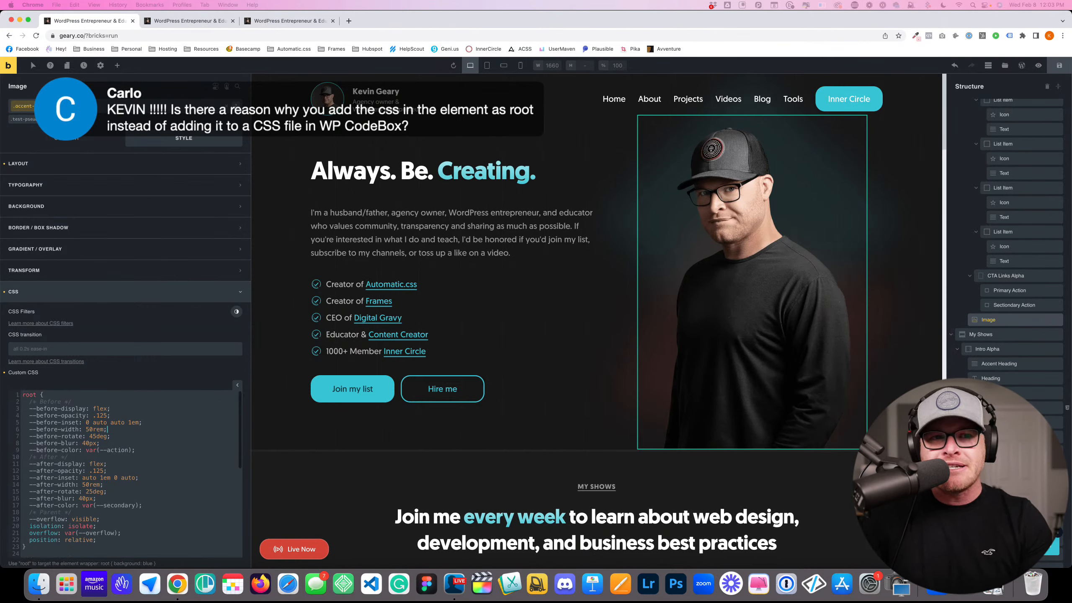
scroll(114, 479, down, 3)
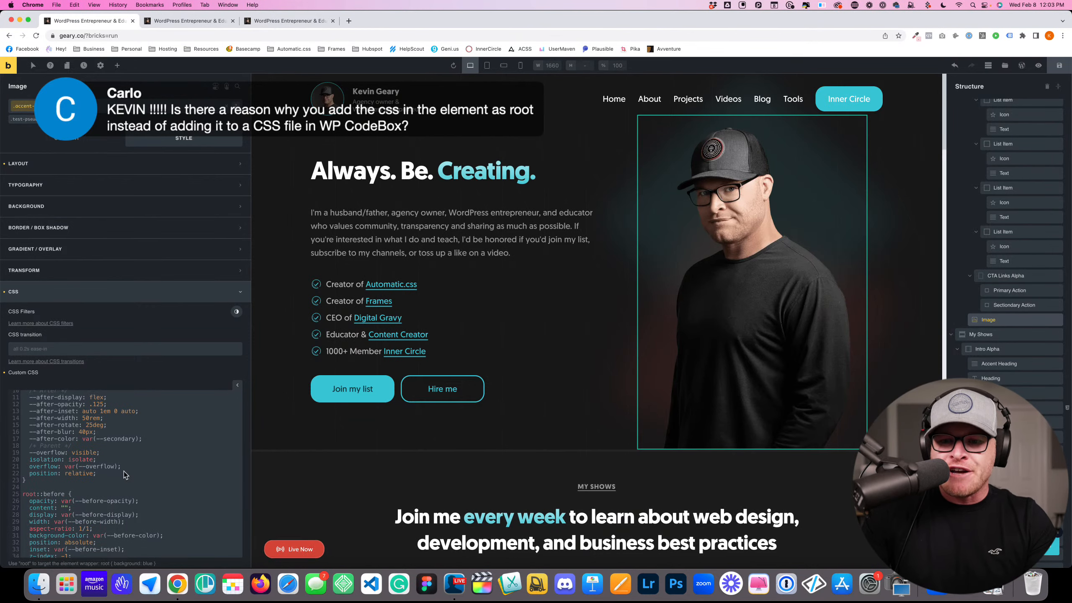
scroll(123, 470, down, 5)
scroll(56, 429, up, 1)
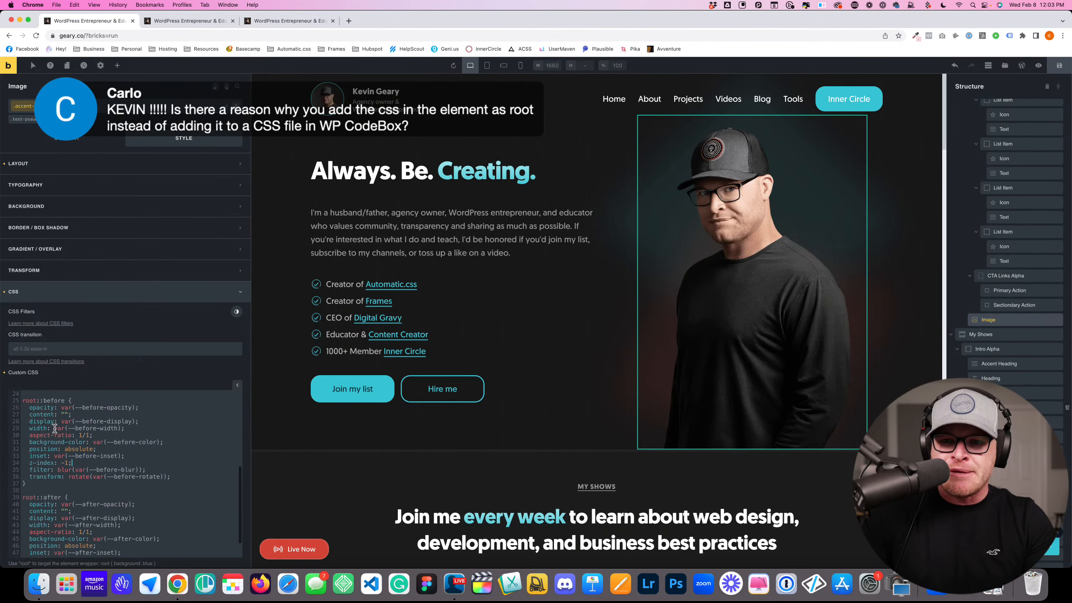
mouse_move(31, 413)
mouse_down()
mouse_move(127, 463)
mouse_move(29, 408)
mouse_up()
click(140, 474)
scroll(181, 472, up, 8)
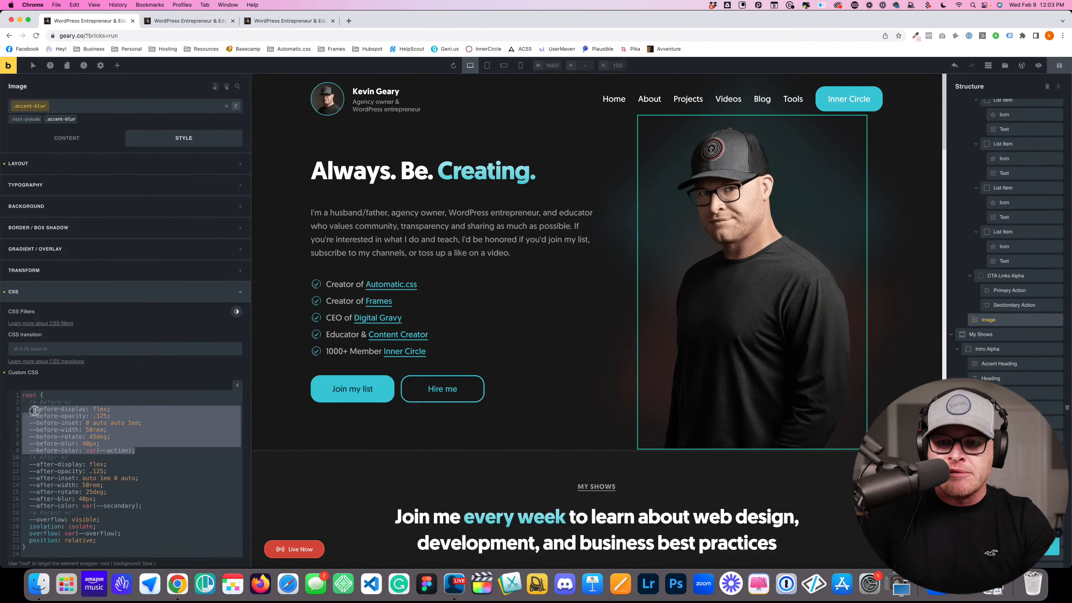
click(171, 461)
scroll(172, 461, down, 8)
mouse_move(172, 462)
mouse_down()
mouse_move(31, 400)
mouse_move(190, 471)
mouse_up()
scroll(61, 413, up, 1)
click(190, 471)
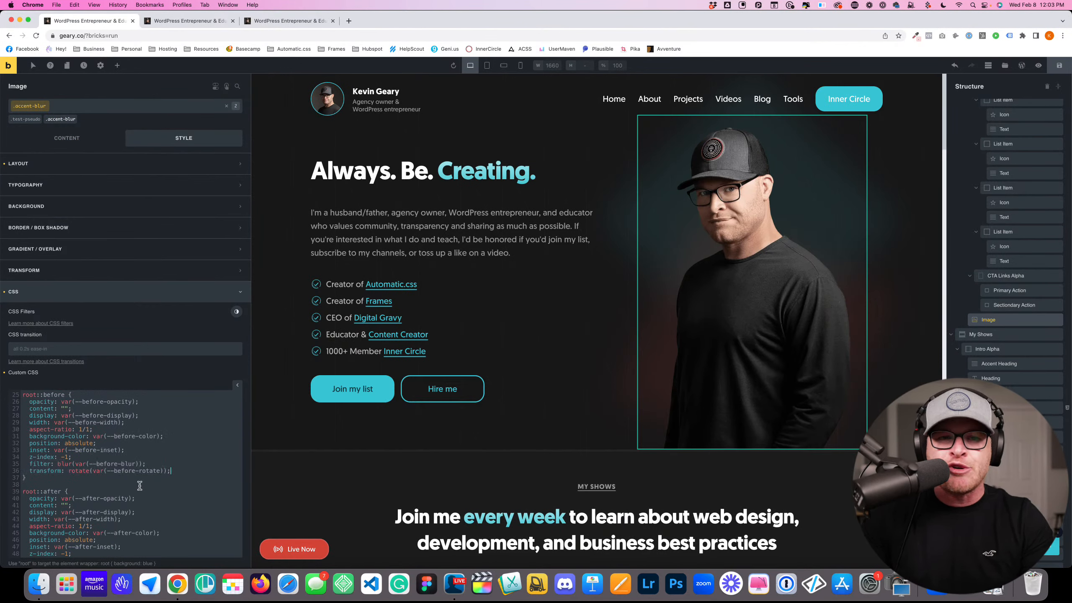
scroll(144, 470, down, 2)
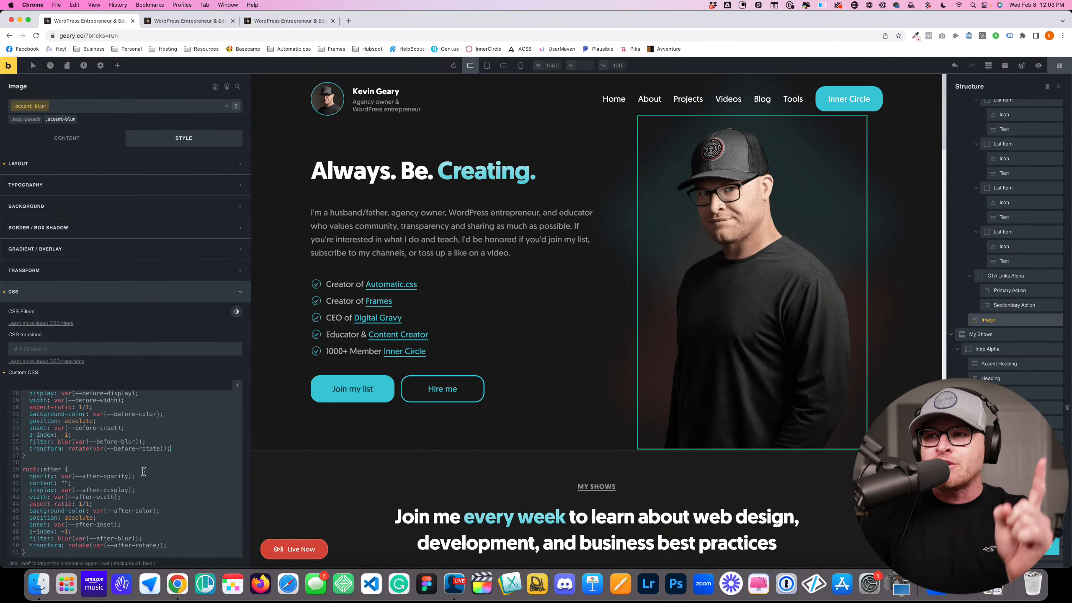
Select the Inner Circle call-to-action section, leave its accent-blur class and examine the variable overrides in the element's own custom CSS
scroll(445, 379, down, 10)
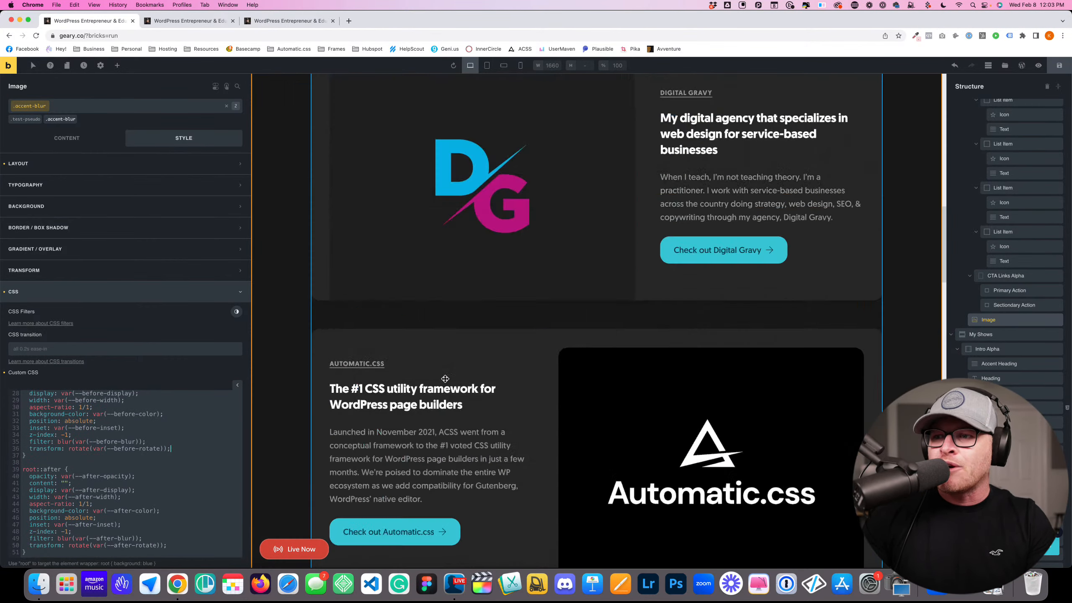
scroll(445, 379, down, 5)
scroll(445, 379, up, 12)
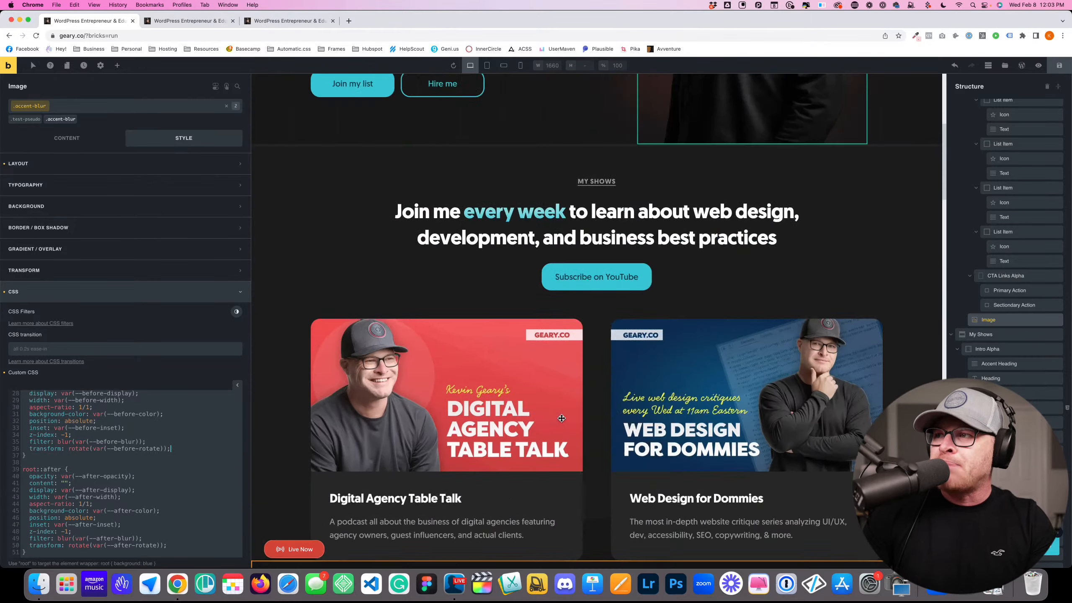
scroll(561, 418, up, 5)
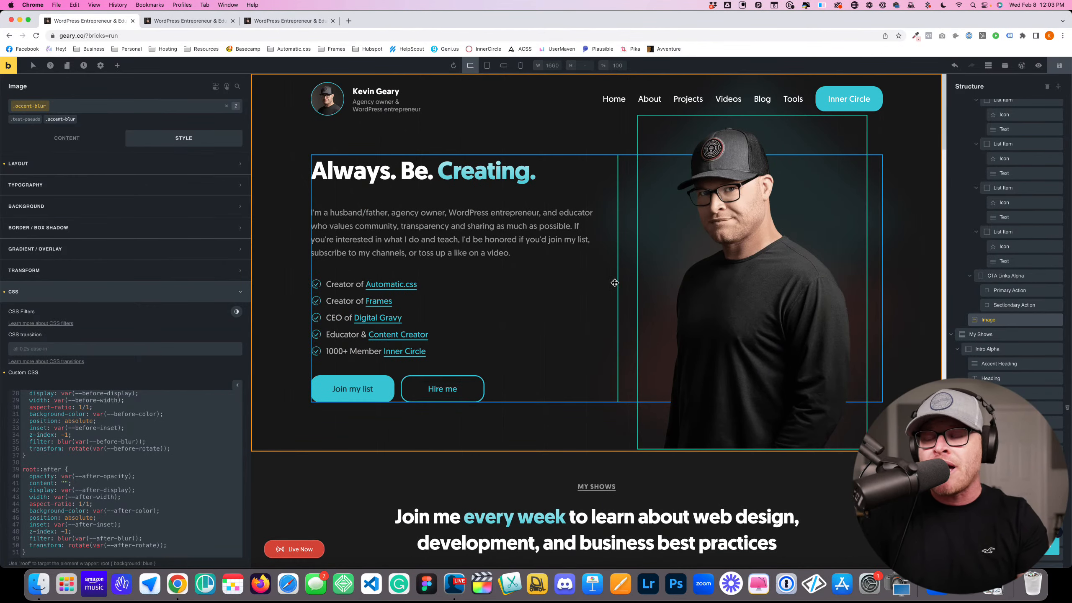
scroll(674, 268, down, 20)
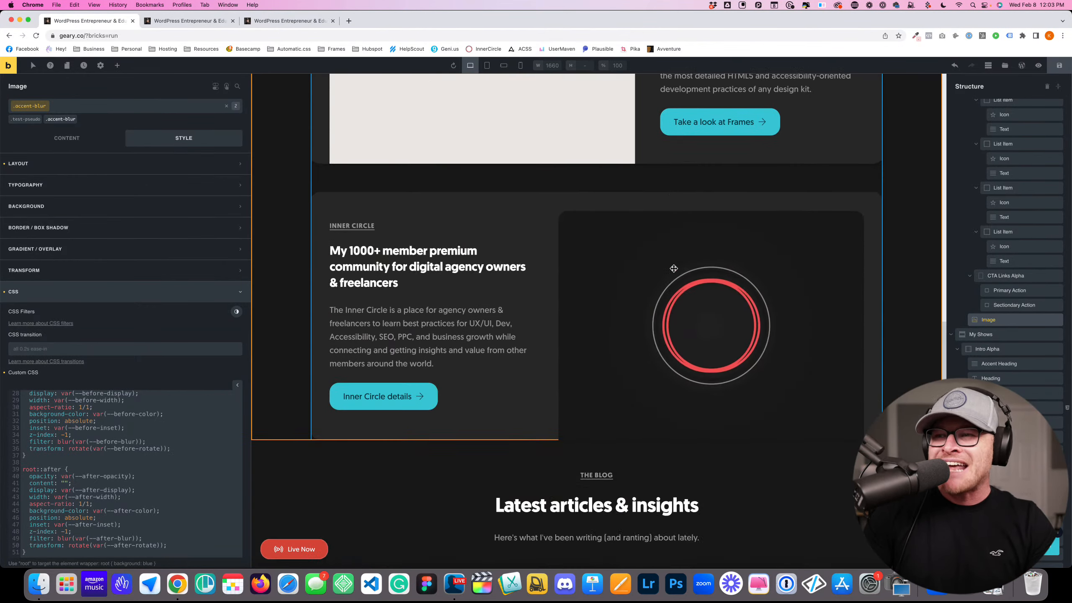
scroll(673, 269, down, 15)
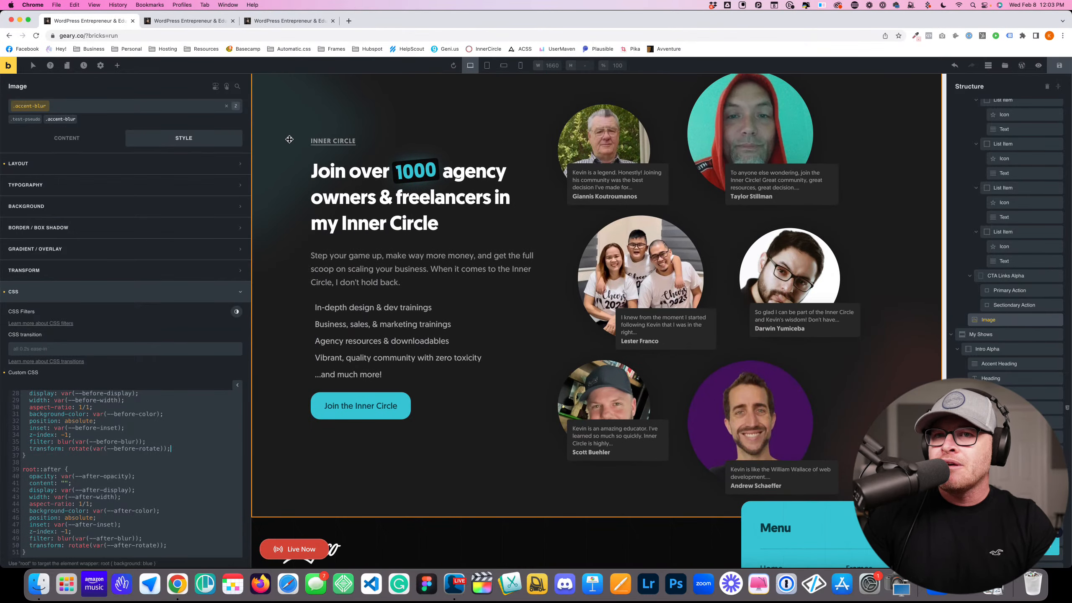
click(289, 140)
click(79, 119)
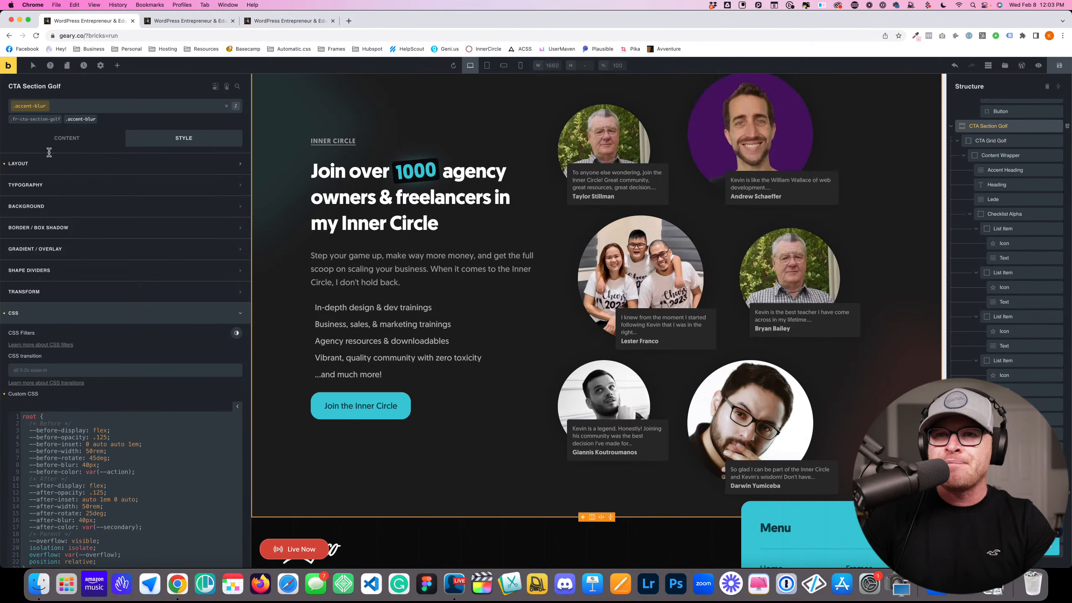
click(83, 119)
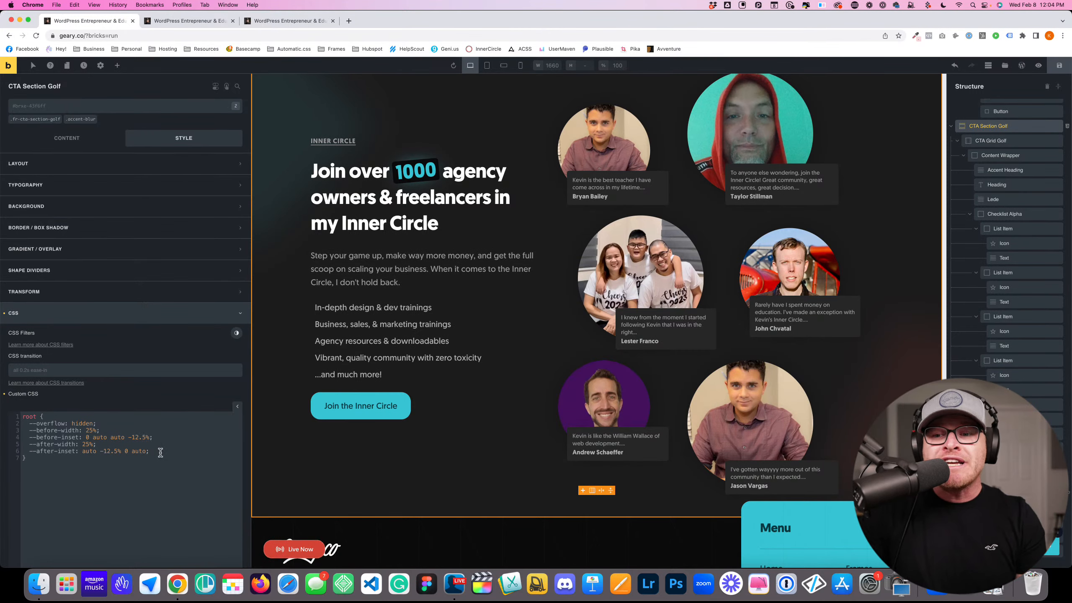
drag(160, 453, 23, 427)
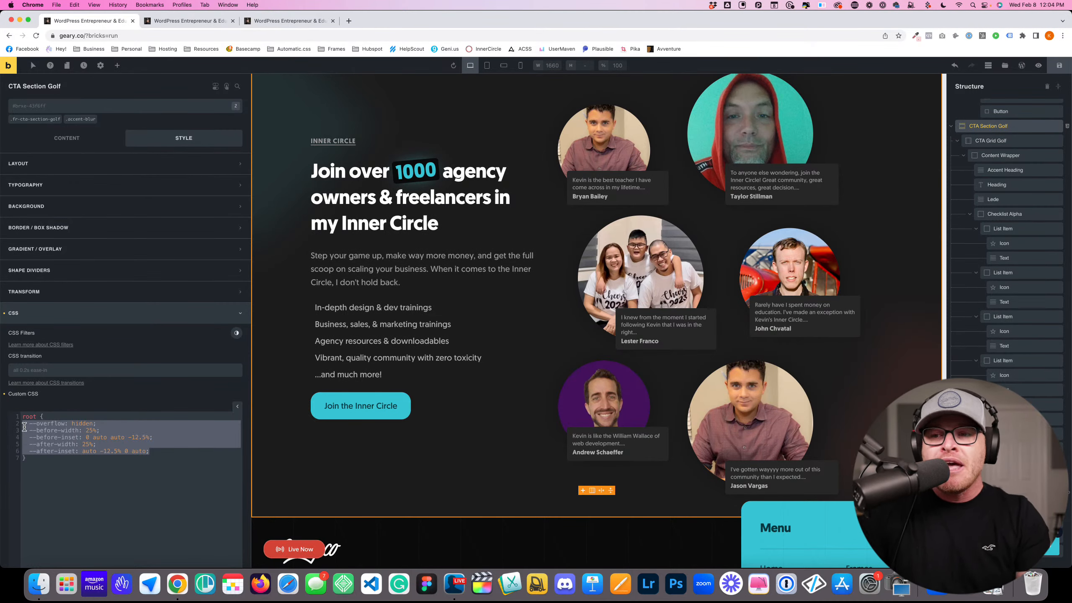
Compare the call-to-action section's own variable overrides with the before variables declared in its accent-blur class
drag(164, 452, 30, 426)
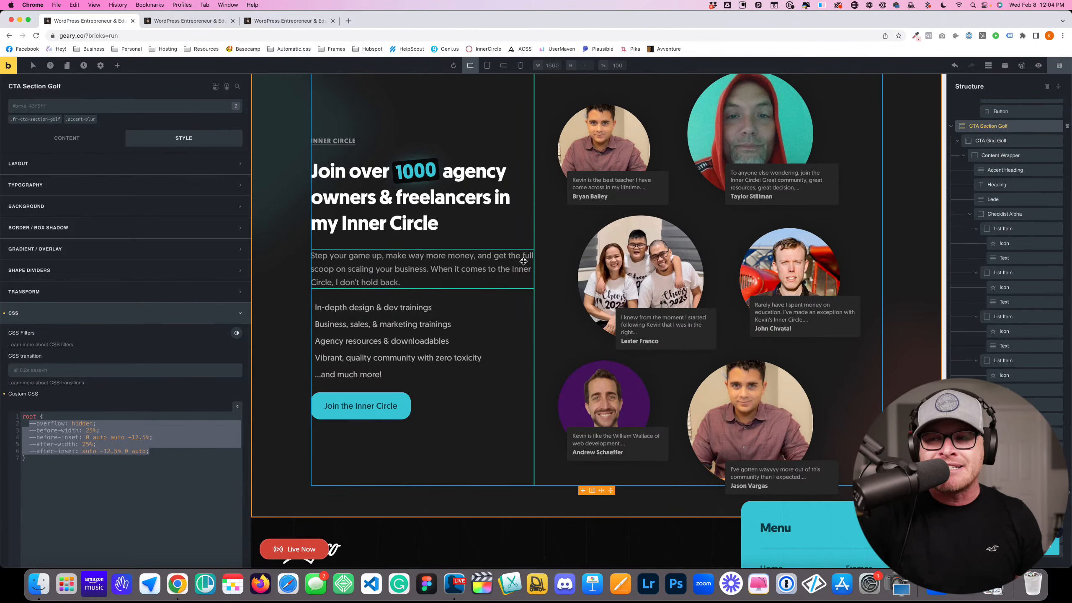
drag(158, 452, 24, 422)
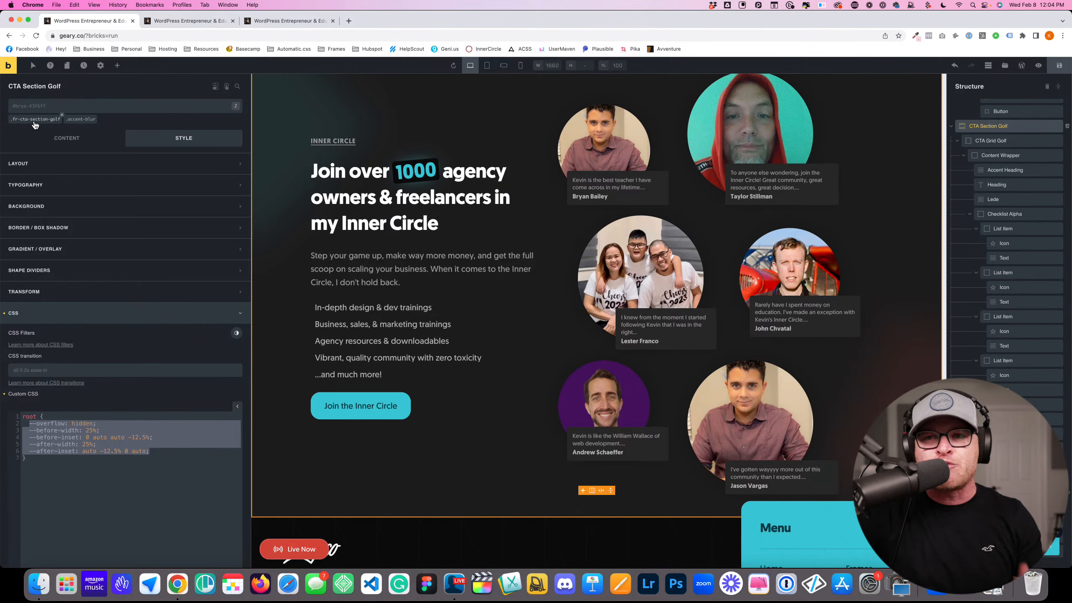
click(74, 119)
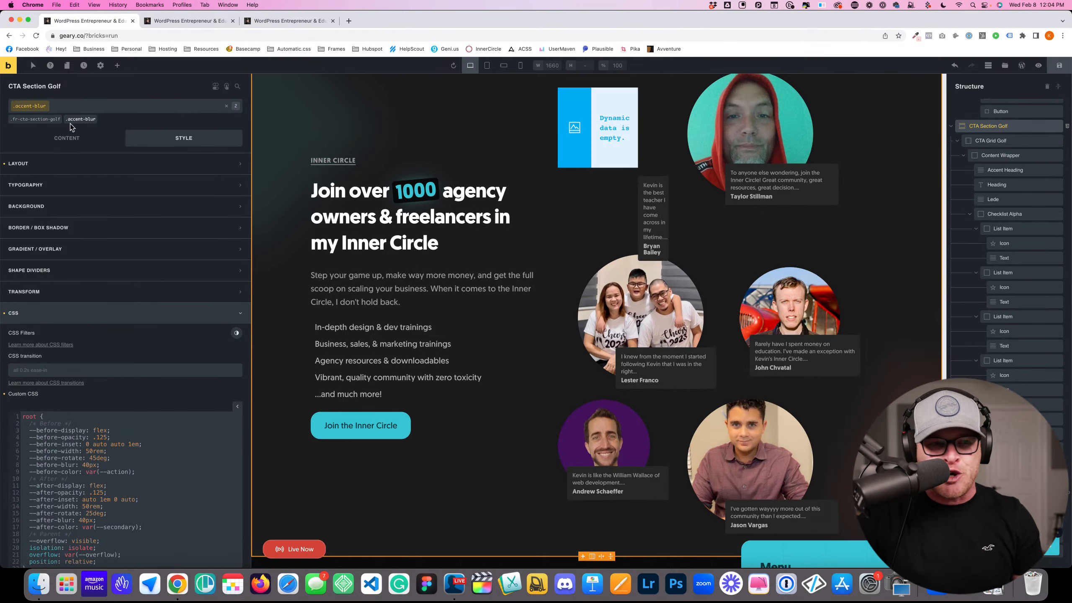
scroll(93, 293, down, 3)
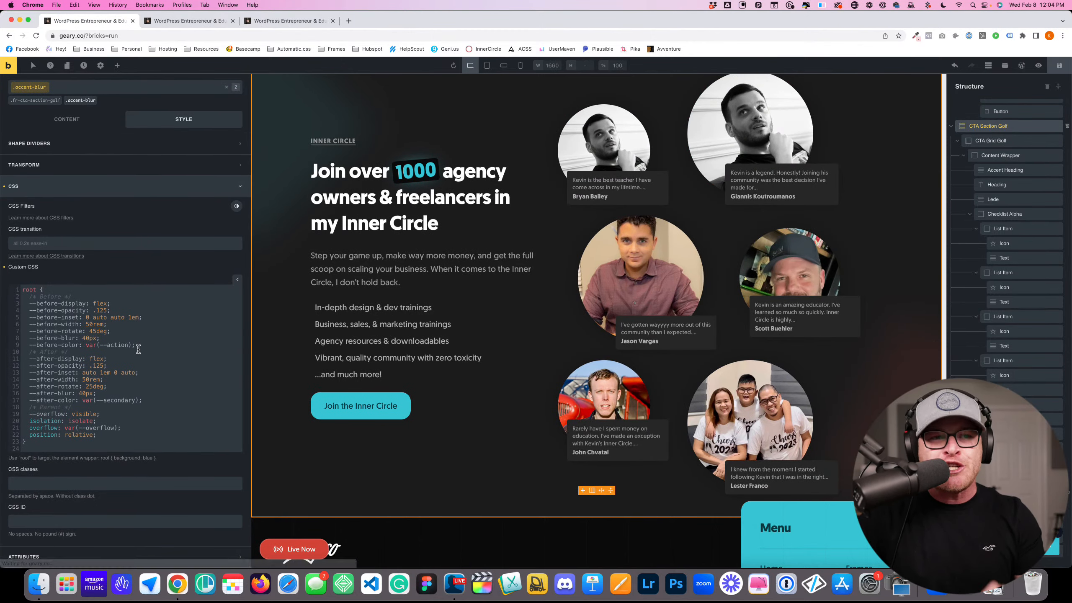
drag(136, 346, 43, 313)
drag(152, 348, 86, 346)
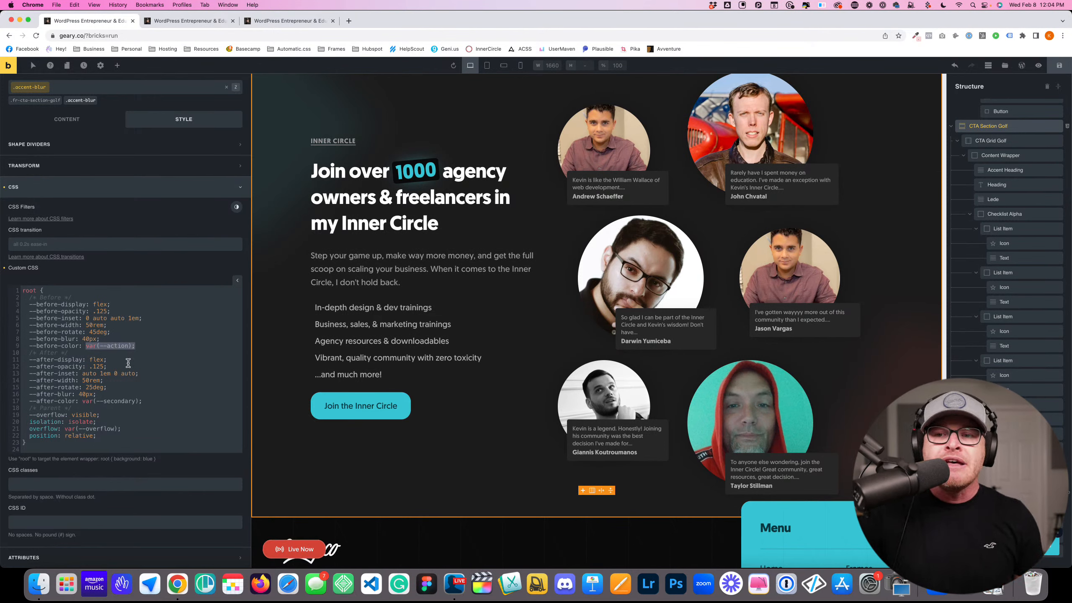
Examine the before variables from display to color in the accent-blur root block as reusable defaults
click(147, 355)
drag(155, 347, 26, 304)
click(126, 338)
double_click(117, 337)
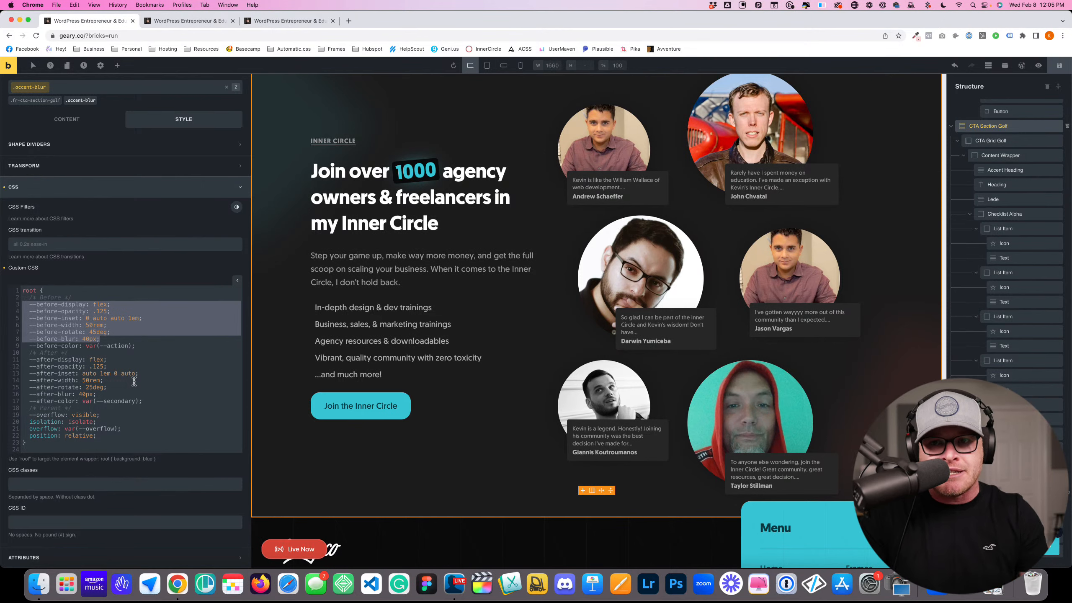
click(130, 340)
drag(176, 347, 74, 310)
click(61, 318)
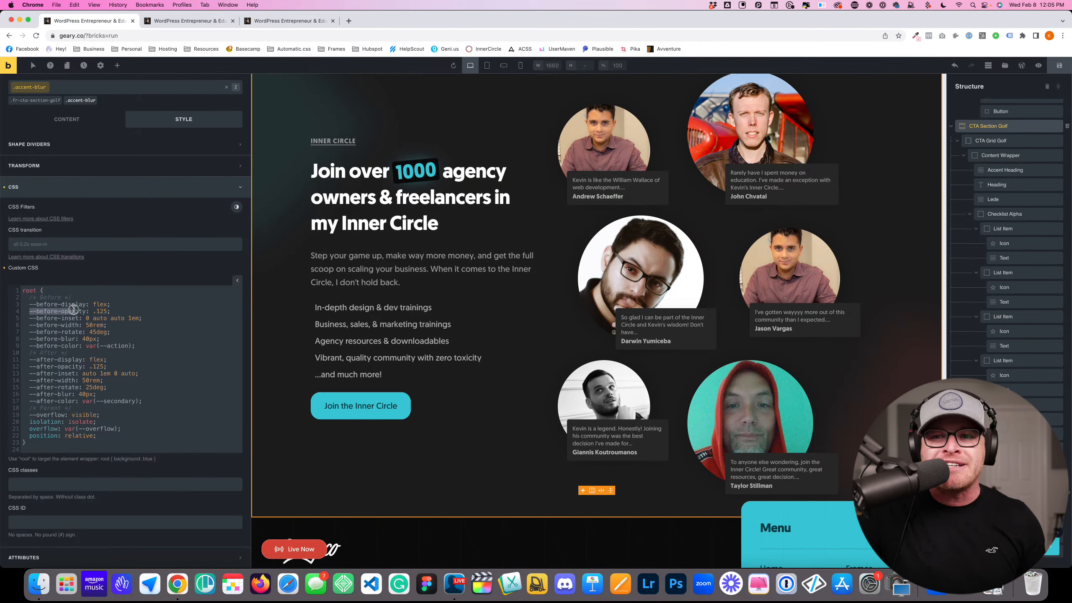
click(34, 319)
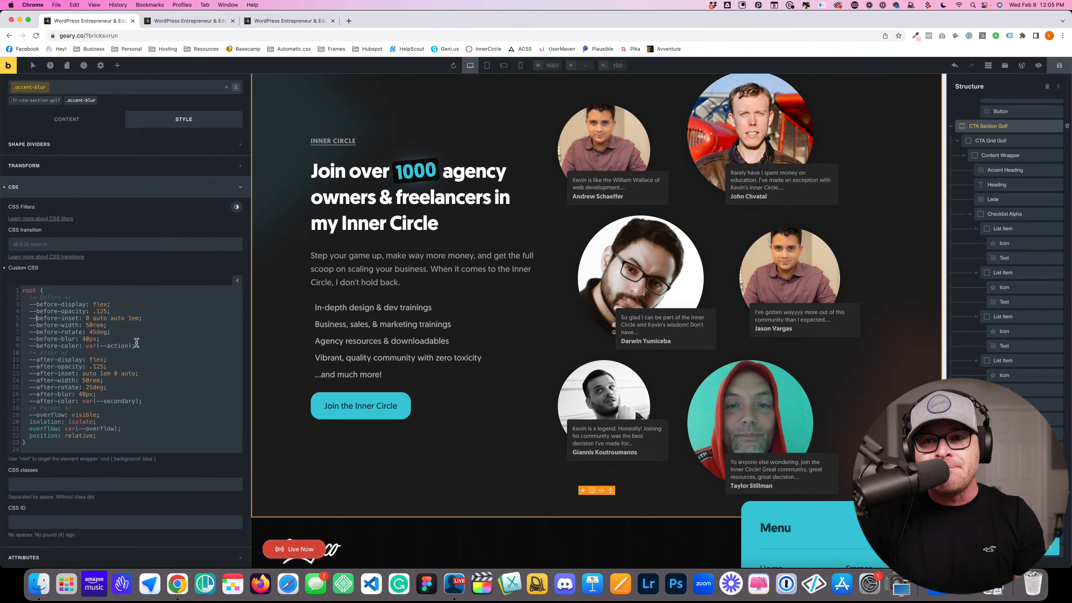
Leave the accent-blur class and examine the width, inset and overflow overrides in the section's own custom CSS
click(85, 101)
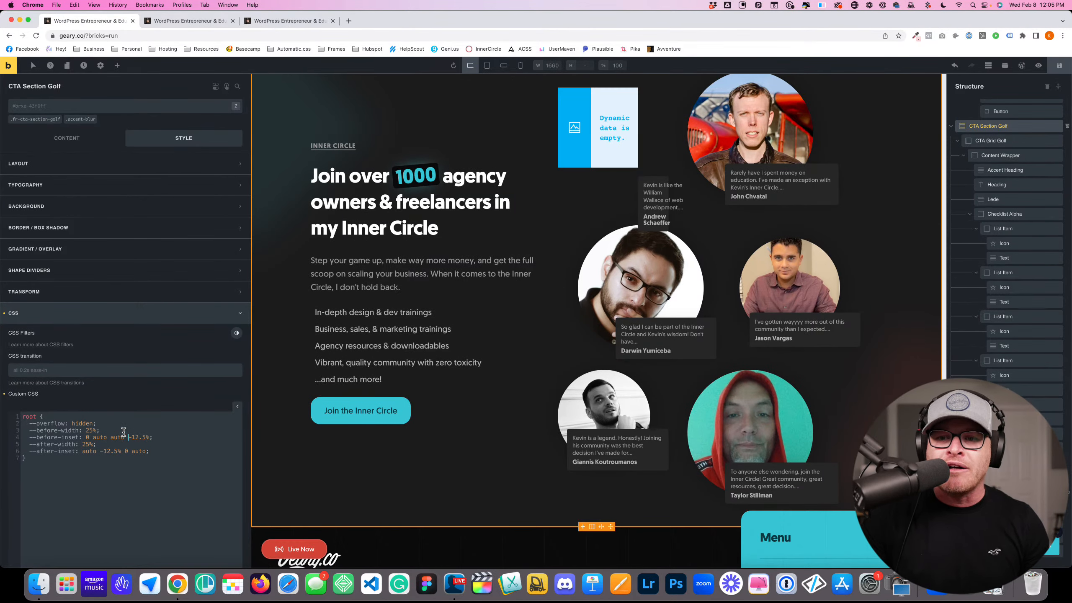
drag(99, 431, 29, 431)
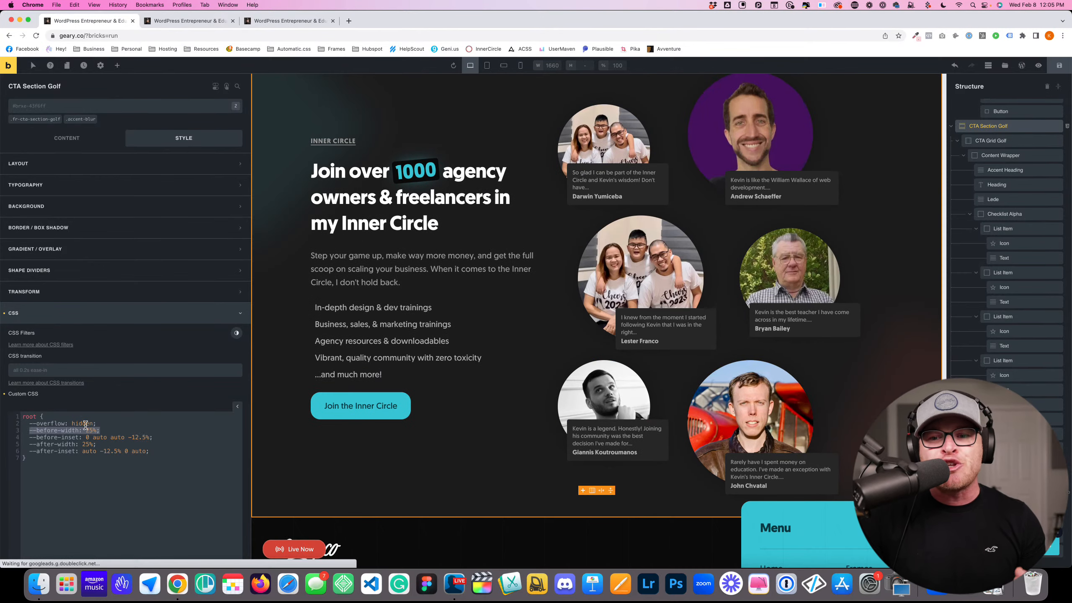
drag(98, 444, 43, 444)
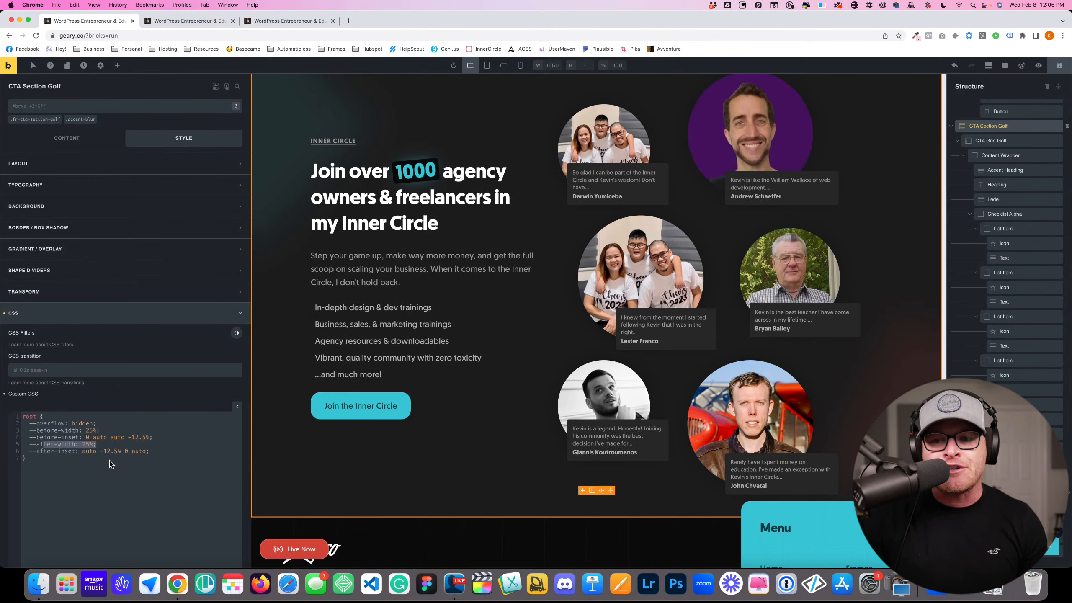
drag(168, 438, 79, 452)
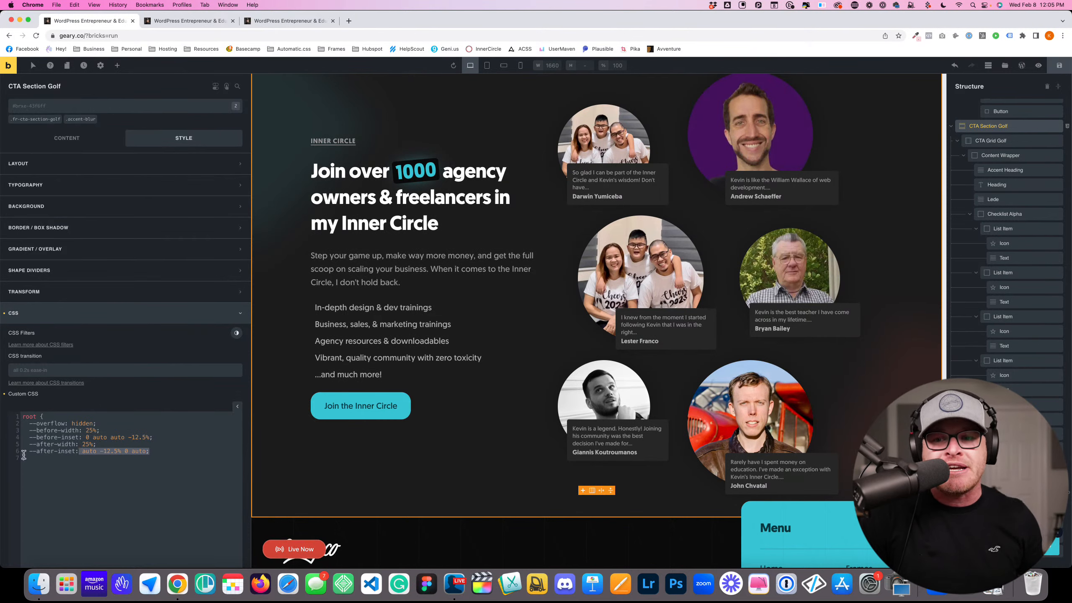
click(163, 477)
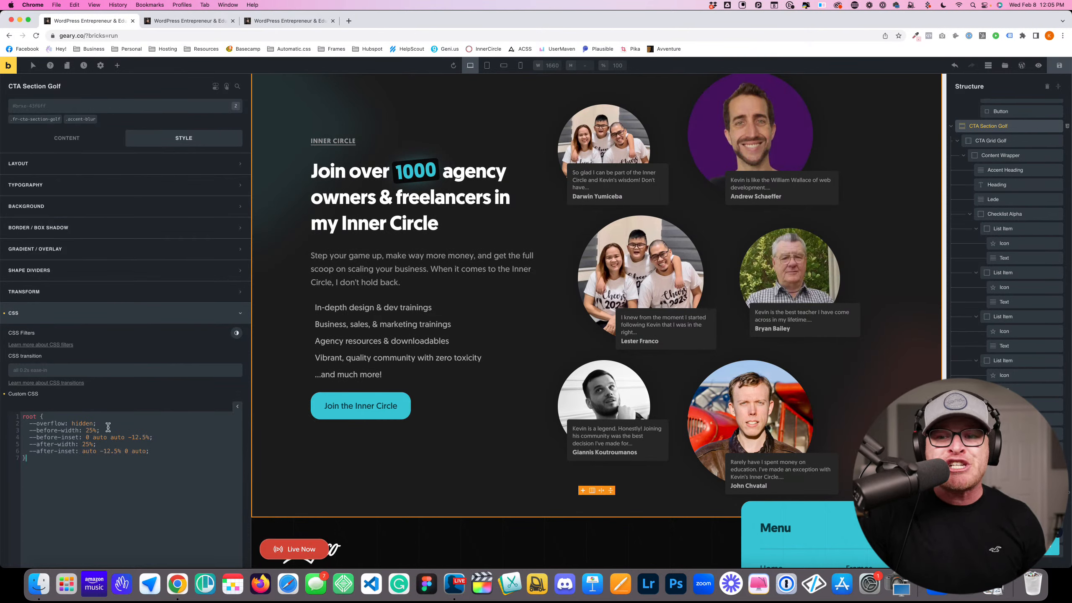
drag(101, 423, 43, 423)
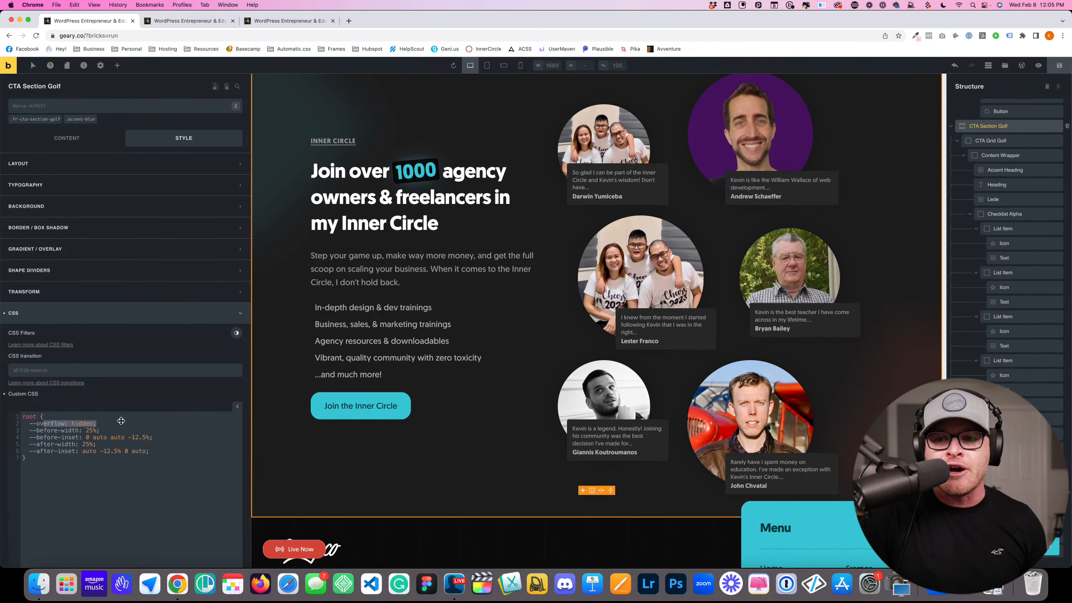
mouse_move(131, 418)
mouse_down()
mouse_move(31, 425)
mouse_move(115, 427)
mouse_up()
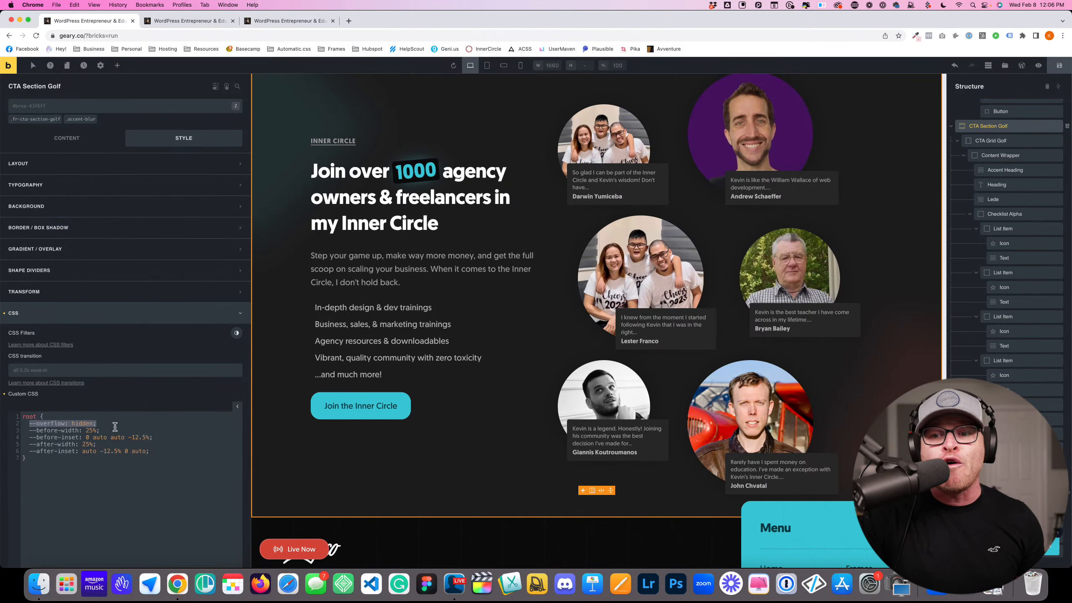
click(116, 428)
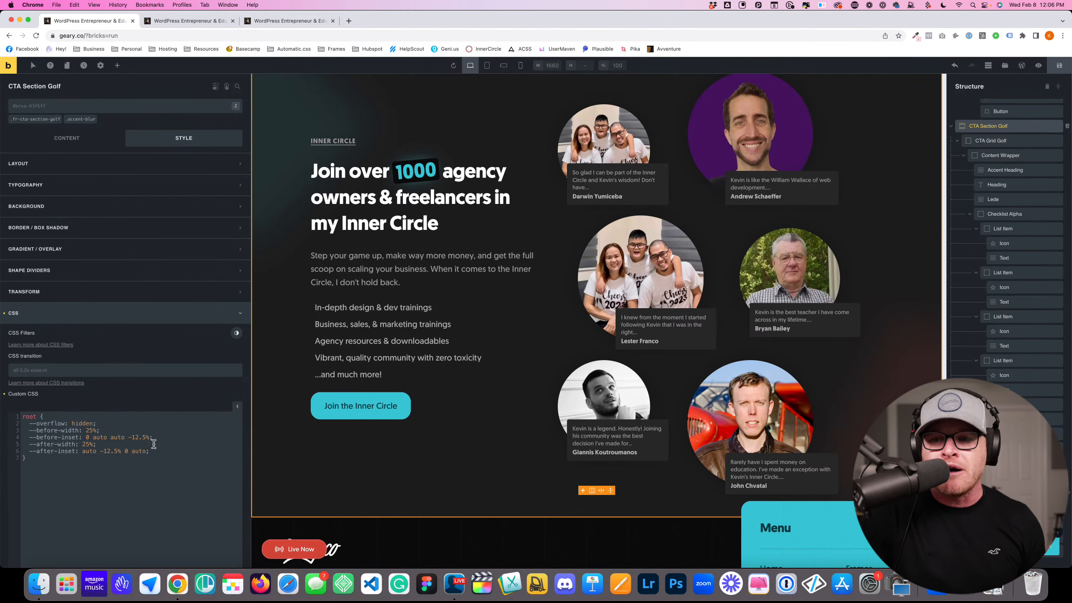
click(186, 445)
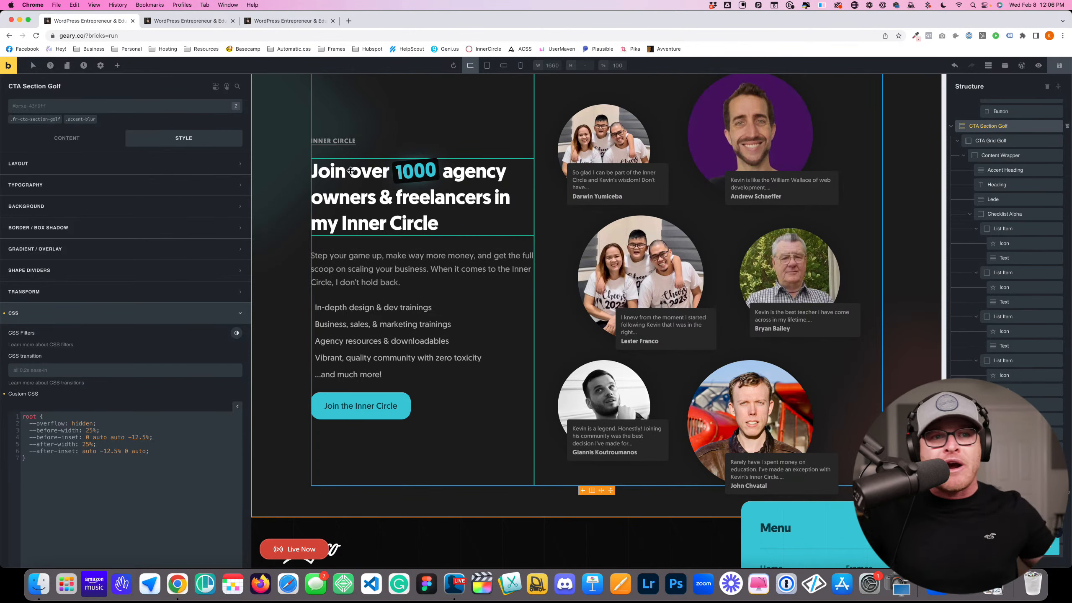
Reopen the accent-blur class and review its before opacity variable and the root::before rule in the custom CSS
click(82, 118)
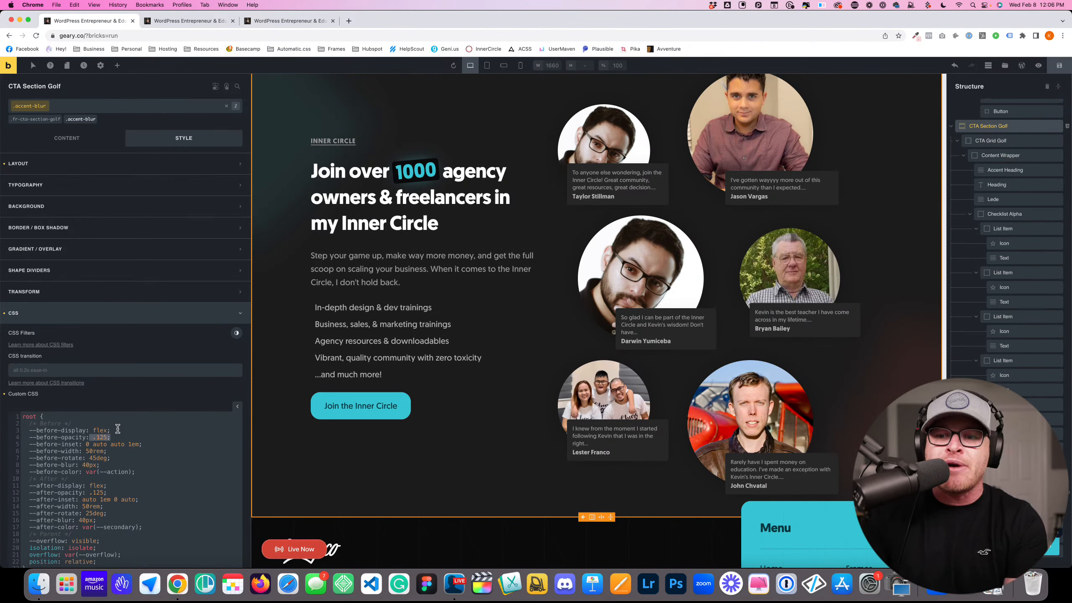
click(144, 432)
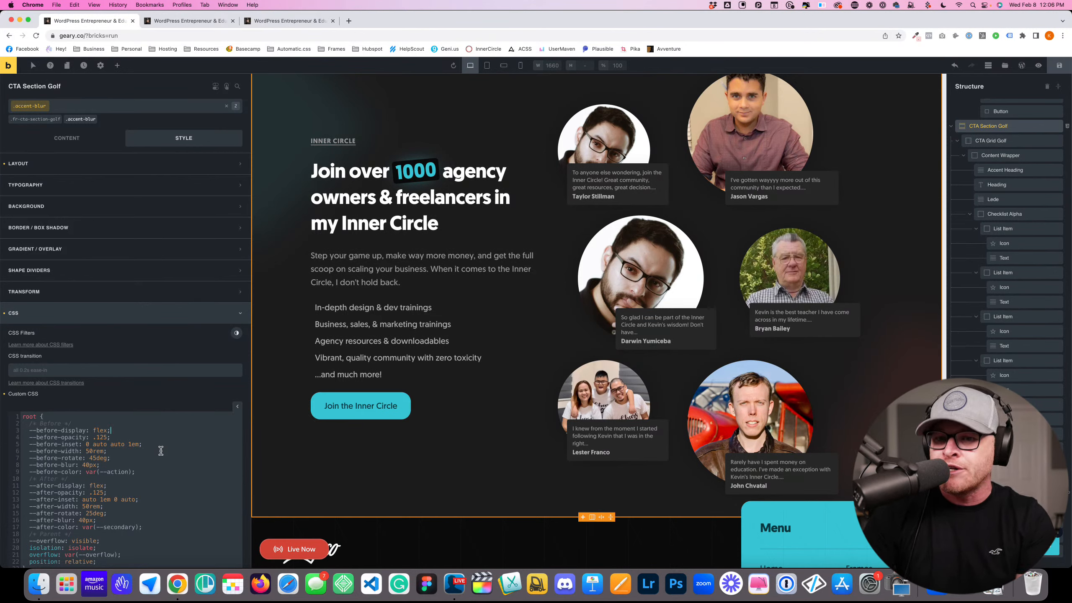
scroll(132, 502, down, 5)
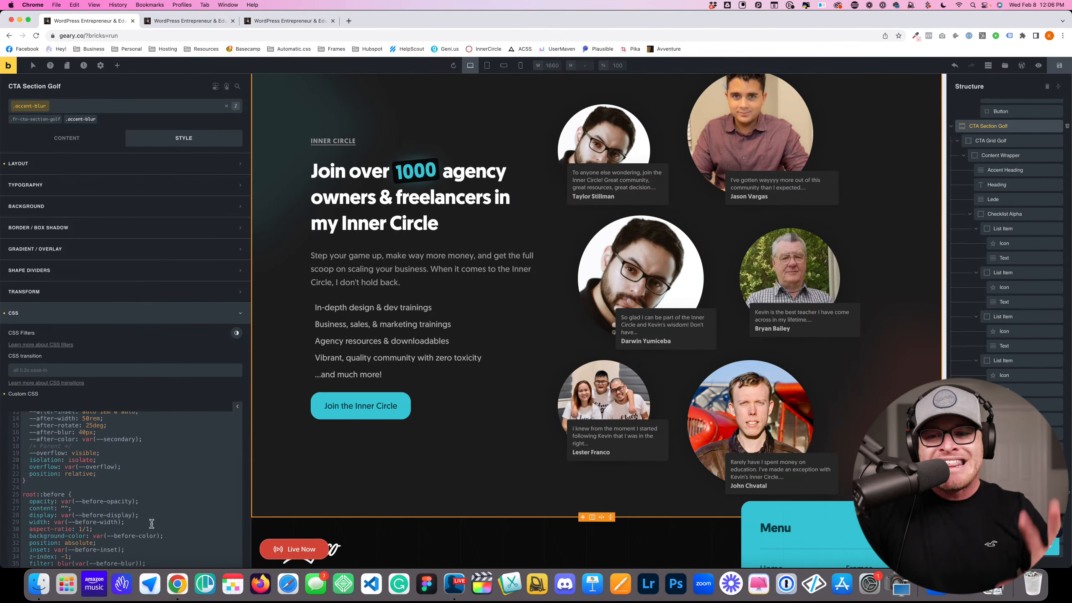
scroll(152, 523, up, 5)
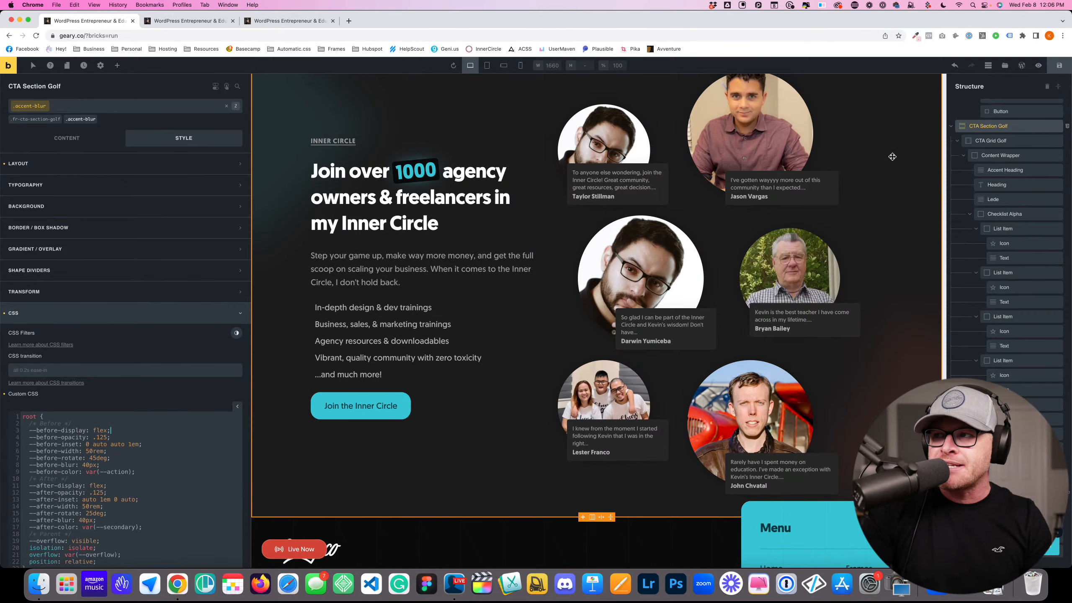
Return to the hero section at the start of the page and collapse the CSS settings
scroll(766, 159, up, 5)
scroll(766, 159, up, 15)
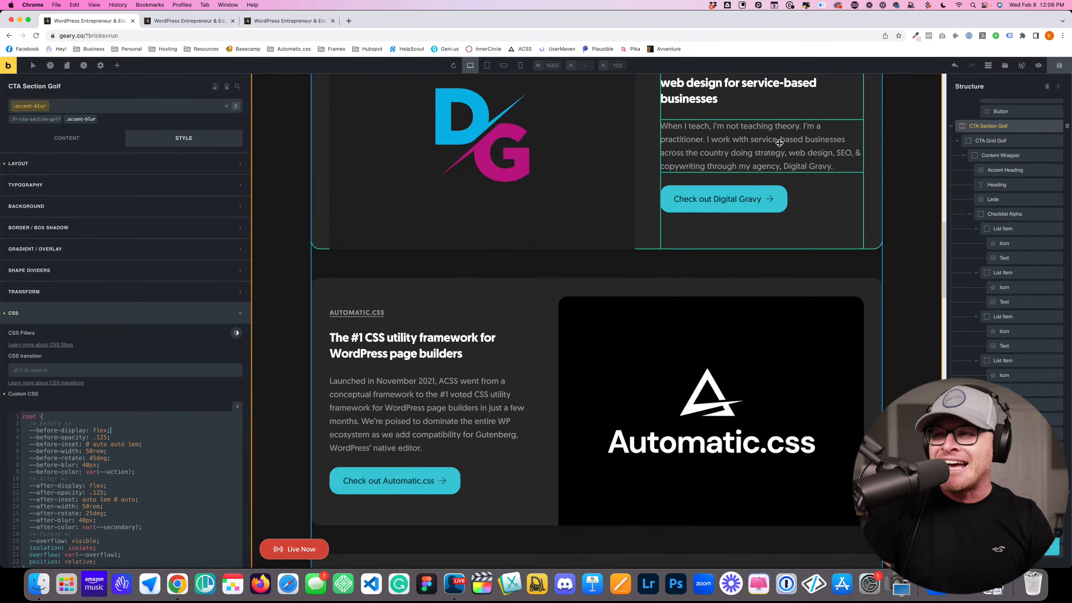
scroll(713, 159, up, 10)
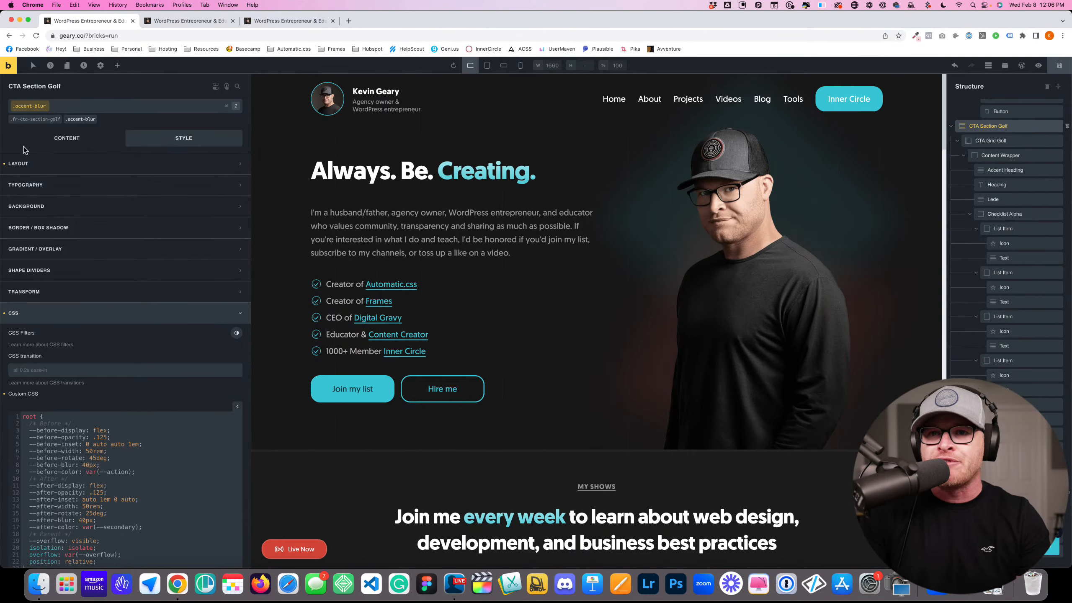
click(49, 315)
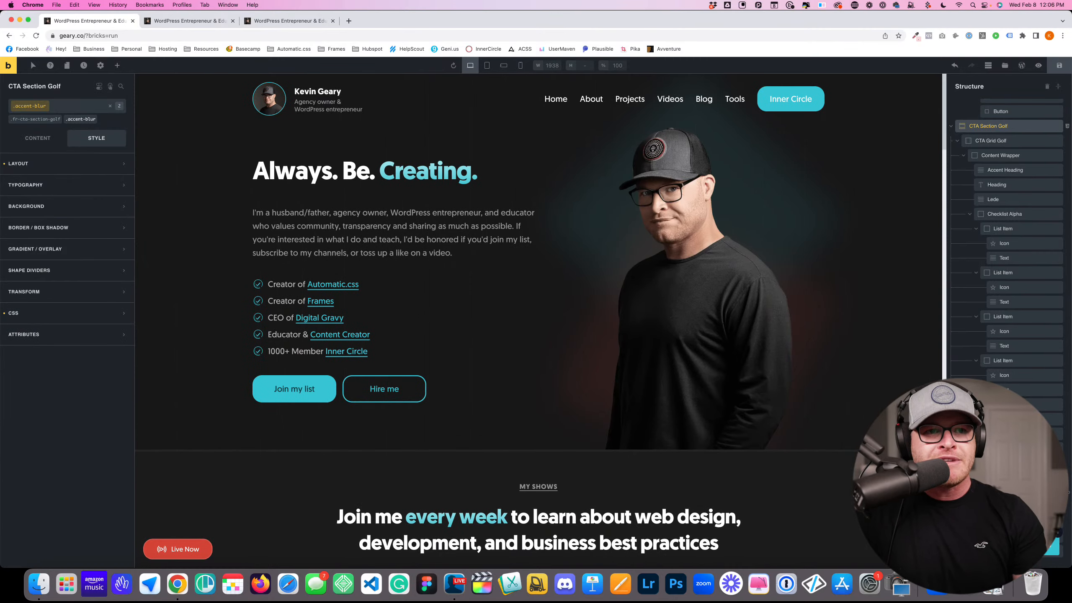
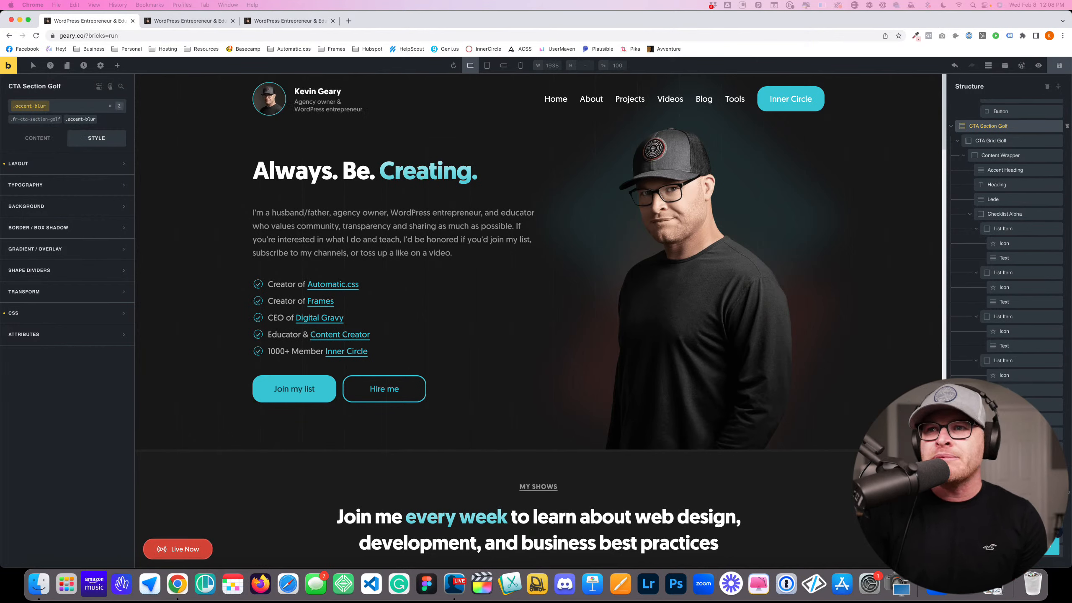
Select the hero portrait image and show the sizing and positioning values in its element-level layout settings
click(691, 227)
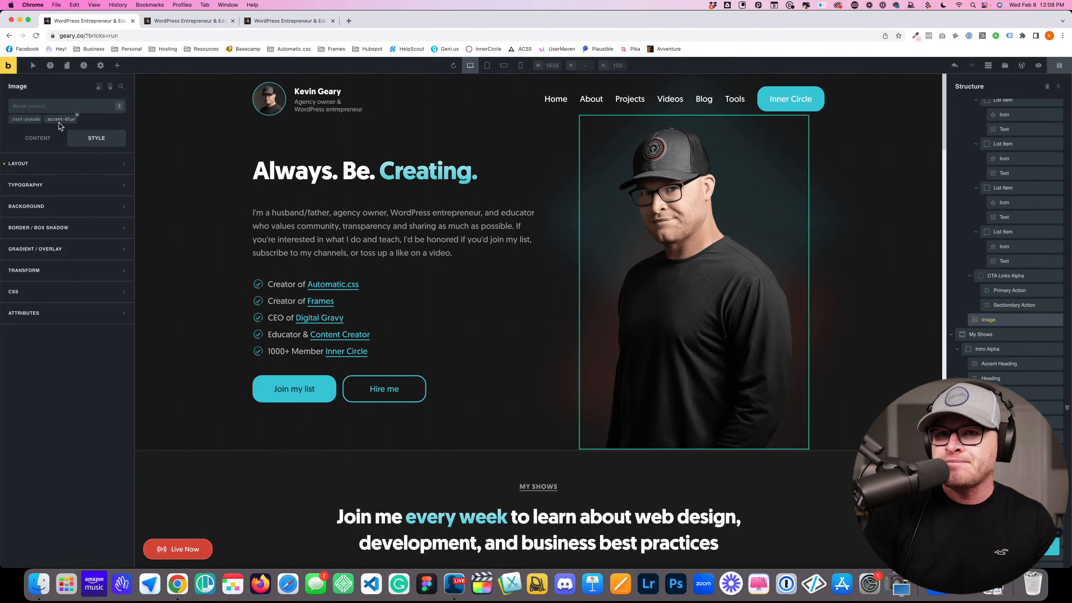
click(60, 120)
click(18, 163)
click(39, 138)
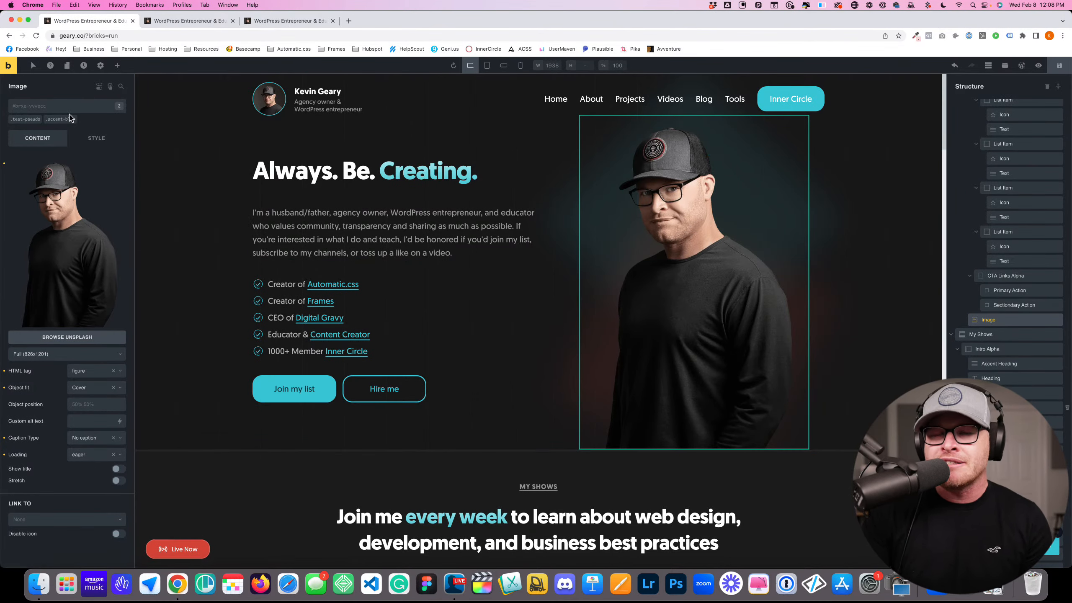
click(87, 140)
click(54, 141)
click(96, 138)
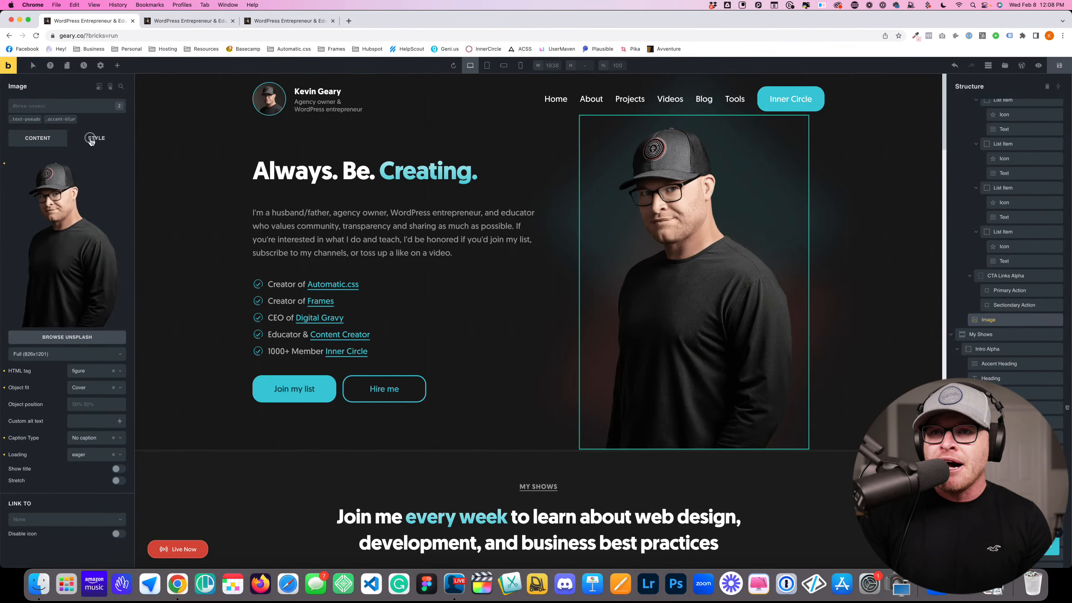
click(101, 165)
scroll(114, 332, down, 1)
scroll(115, 331, down, 5)
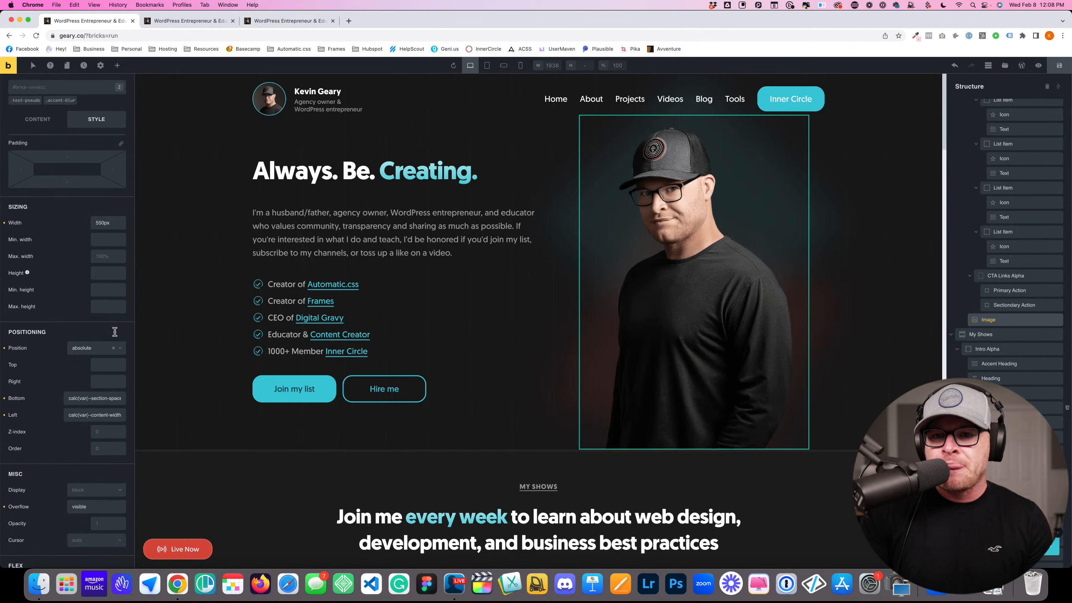
scroll(85, 340, down, 2)
scroll(83, 338, down, 1)
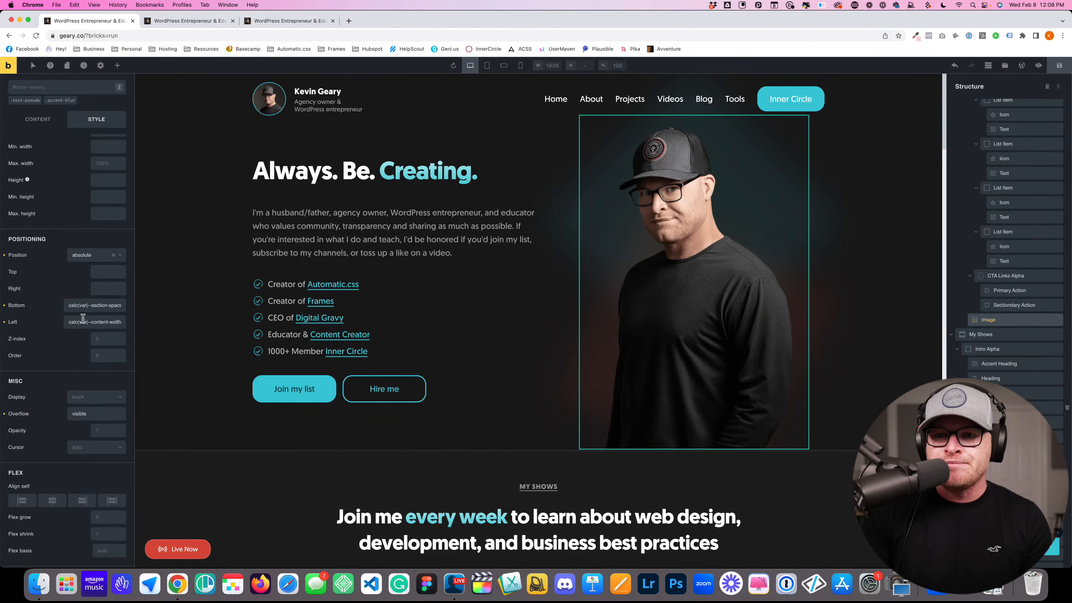
Enlarge the builder interface to 150% and examine the calc expression in the hero image's bottom position
drag(70, 305, 130, 306)
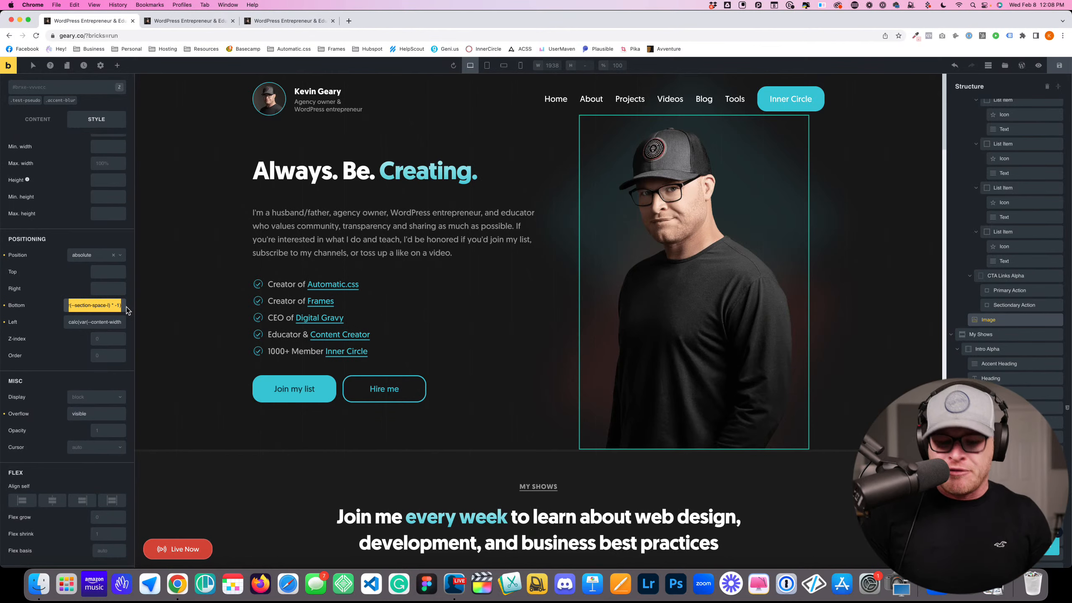
key(super+equal)
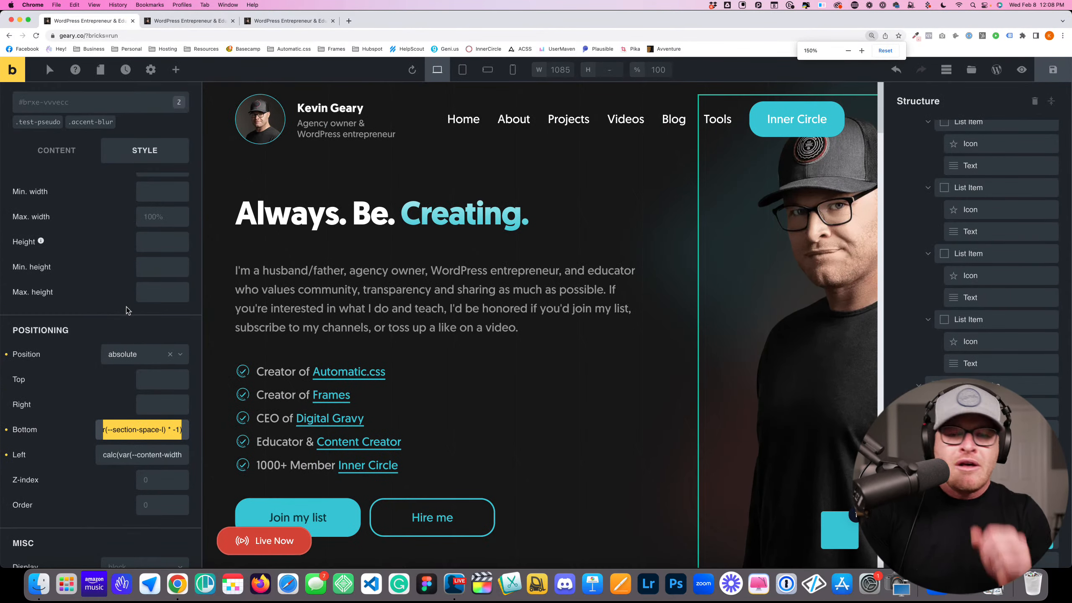
scroll(127, 318, up, 1)
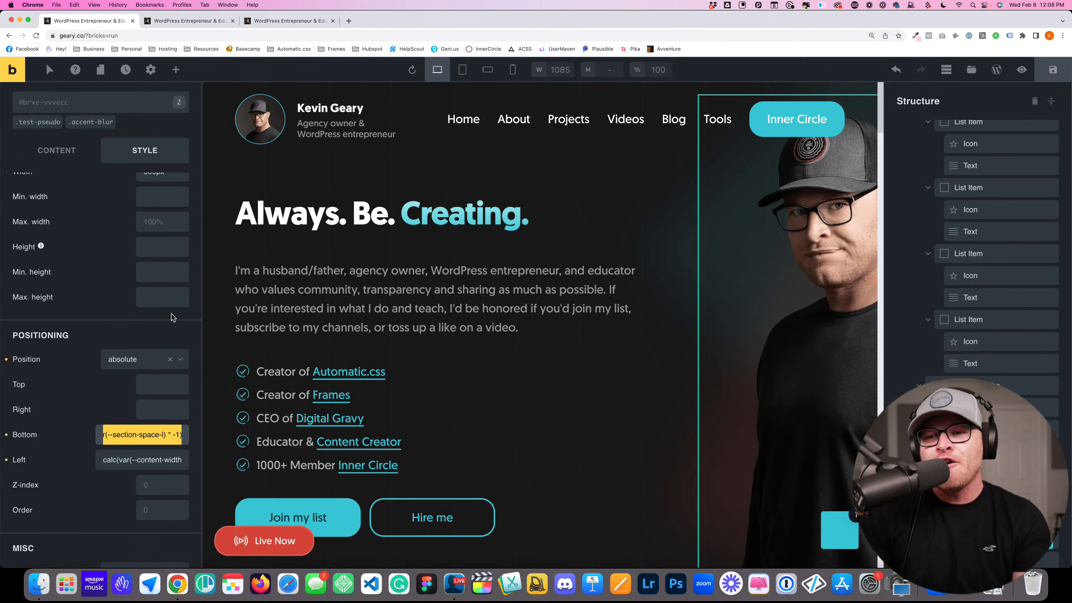
scroll(172, 325, down, 5)
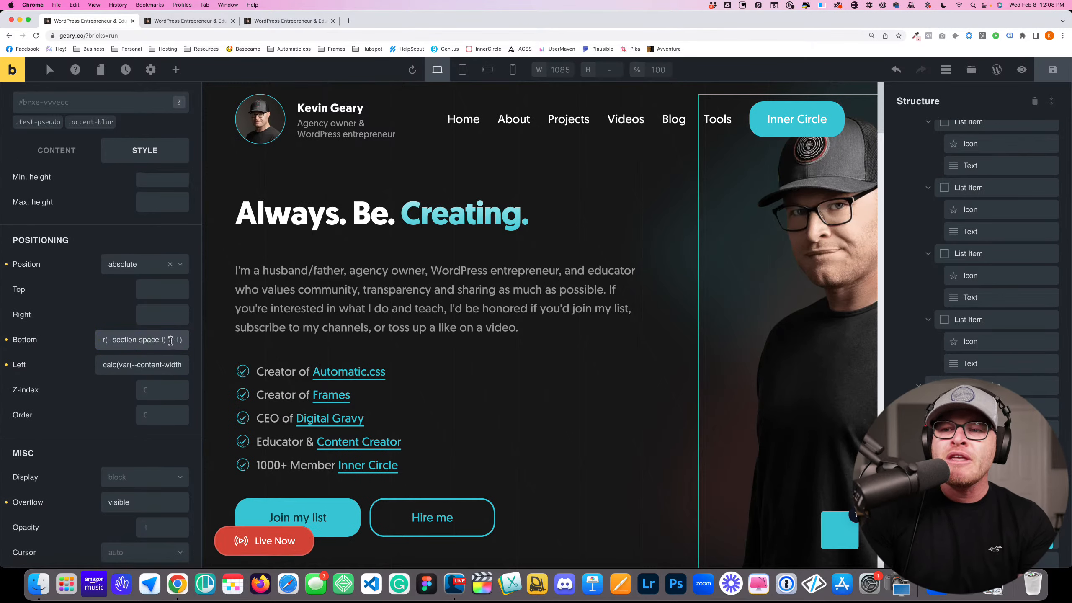
scroll(170, 340, left, 1)
drag(115, 340, 180, 341)
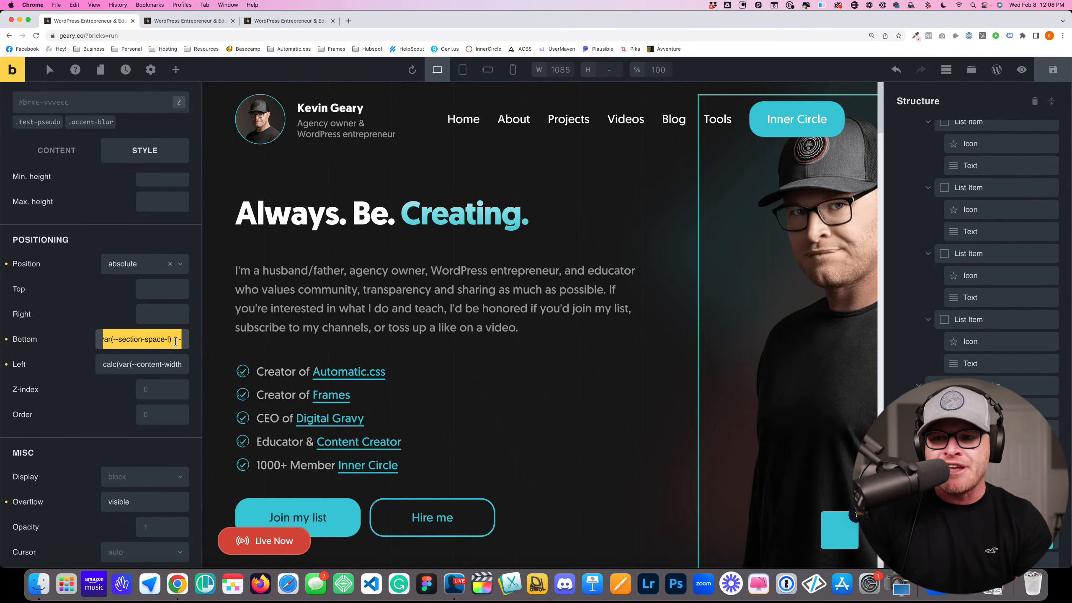
Examine the section-space variable and full calc expression in the hero image's bottom position, comparing them with the hero section's lower edge
scroll(173, 341, right, 1)
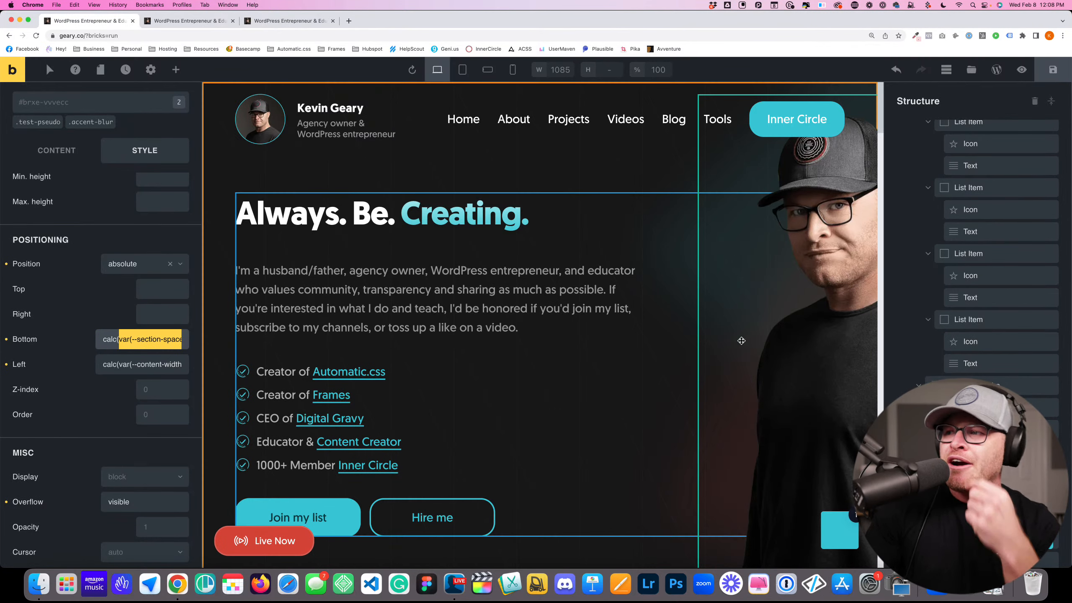
scroll(762, 322, down, 3)
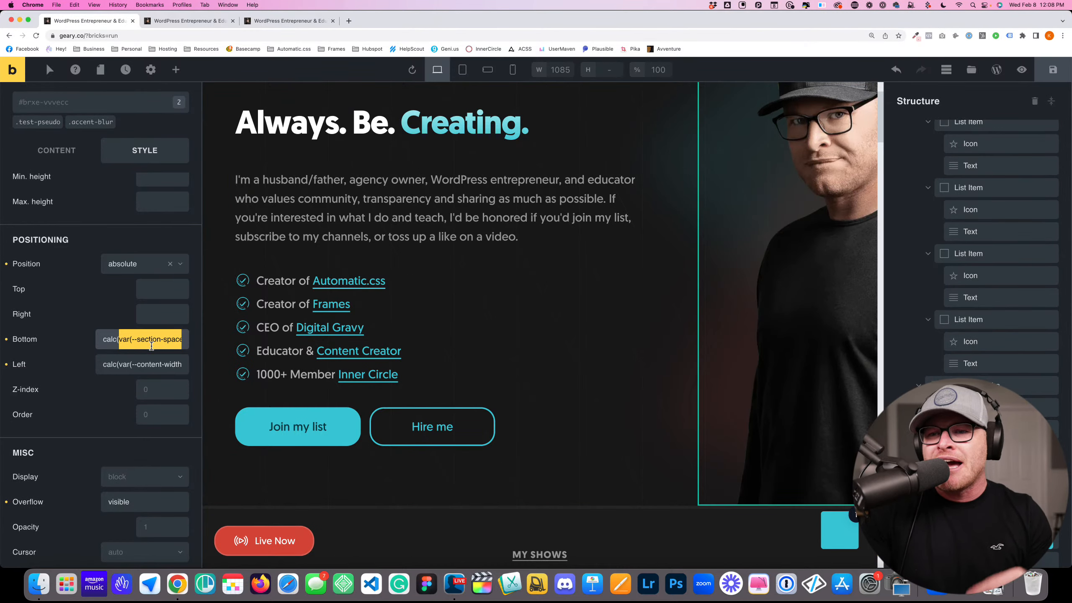
scroll(166, 341, right, 1)
click(166, 341)
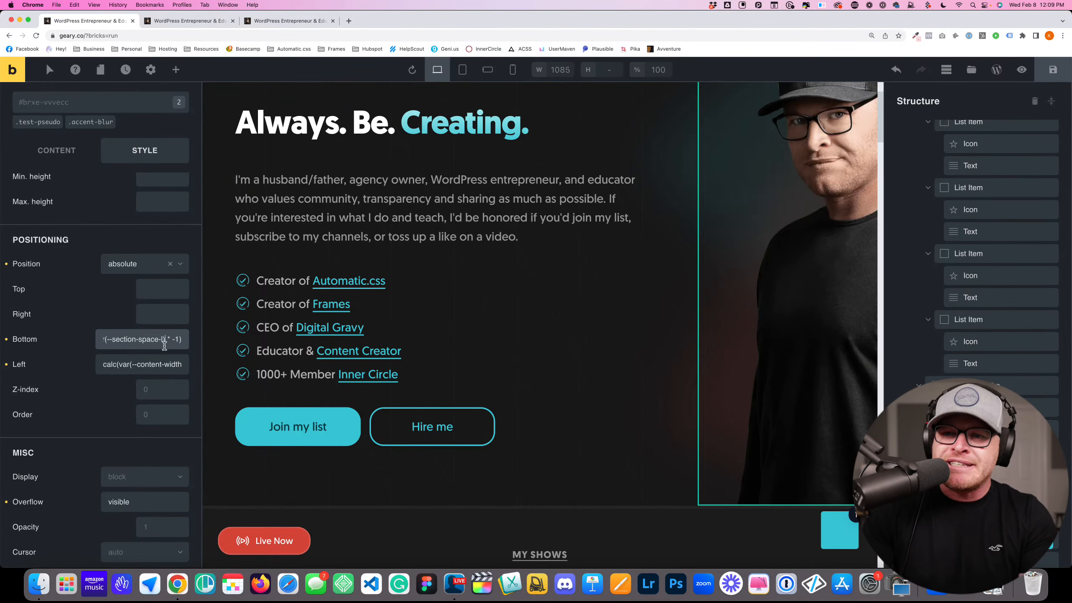
drag(167, 341, 107, 339)
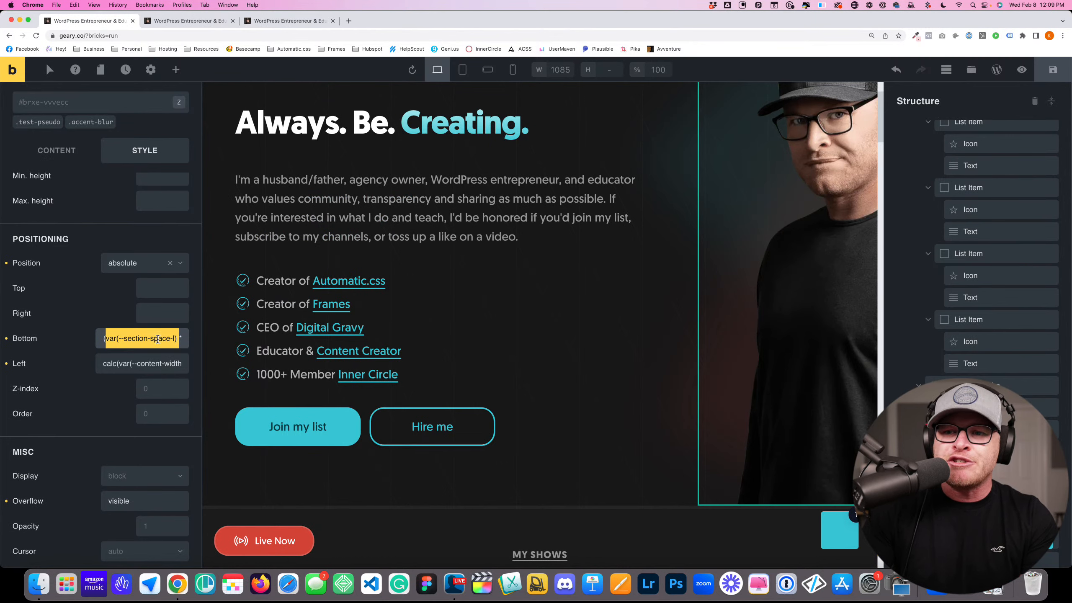
scroll(157, 339, right, 1)
click(166, 340)
drag(186, 339, 97, 339)
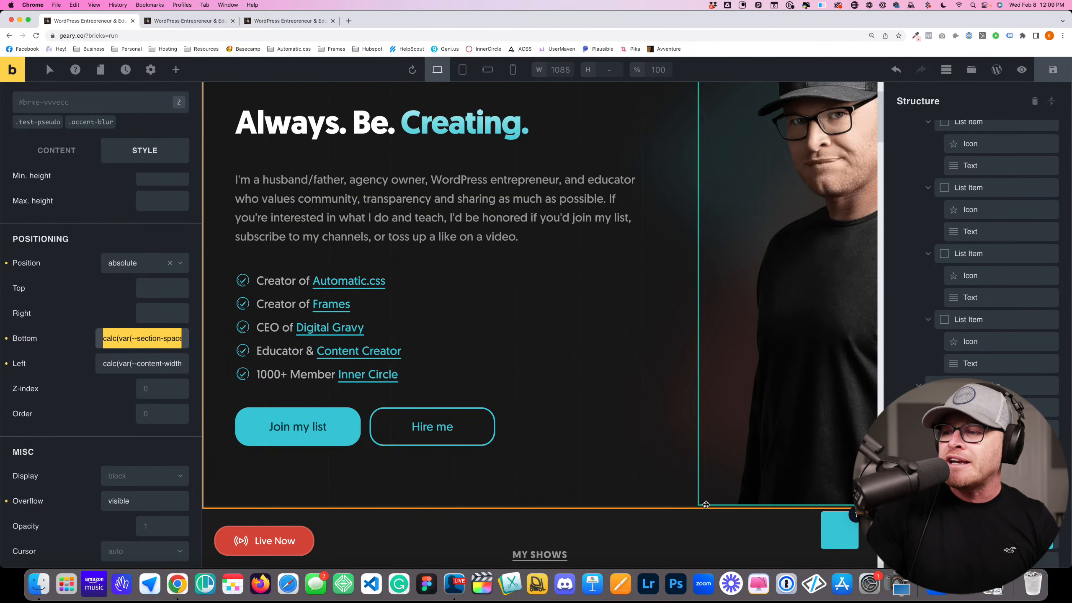
scroll(575, 383, up, 2)
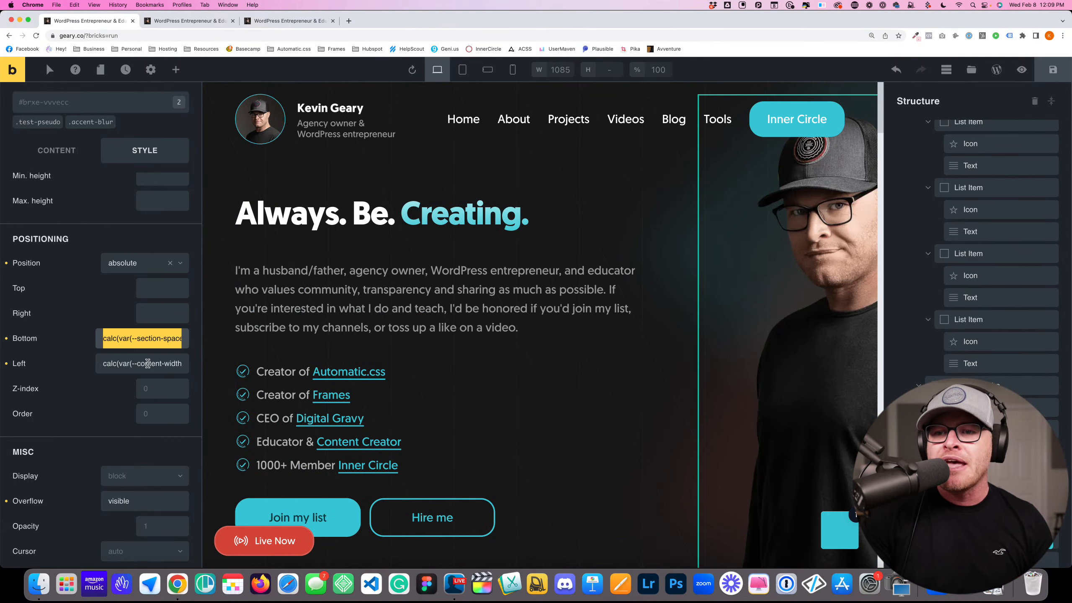
Check the hero image's left position expression, and select the Content container to highlight the content-width variable in its width
click(148, 363)
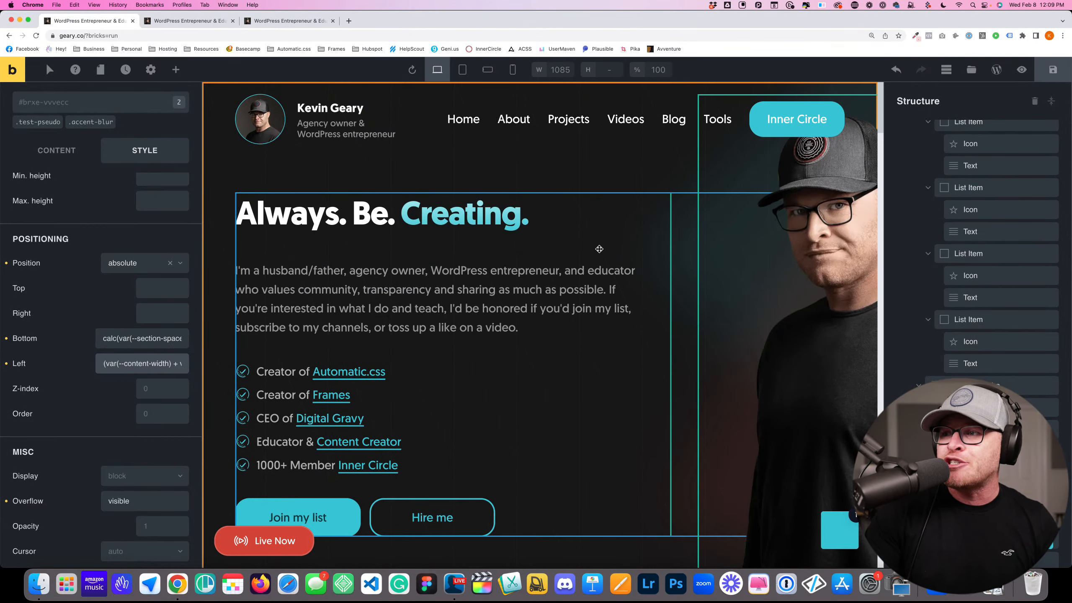
click(600, 249)
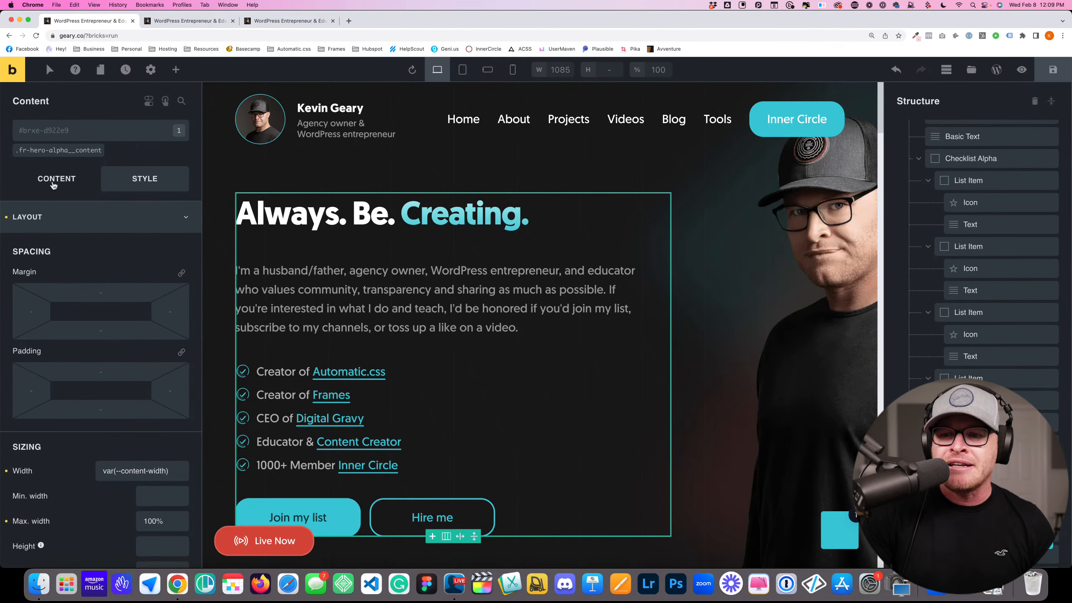
click(53, 183)
click(126, 184)
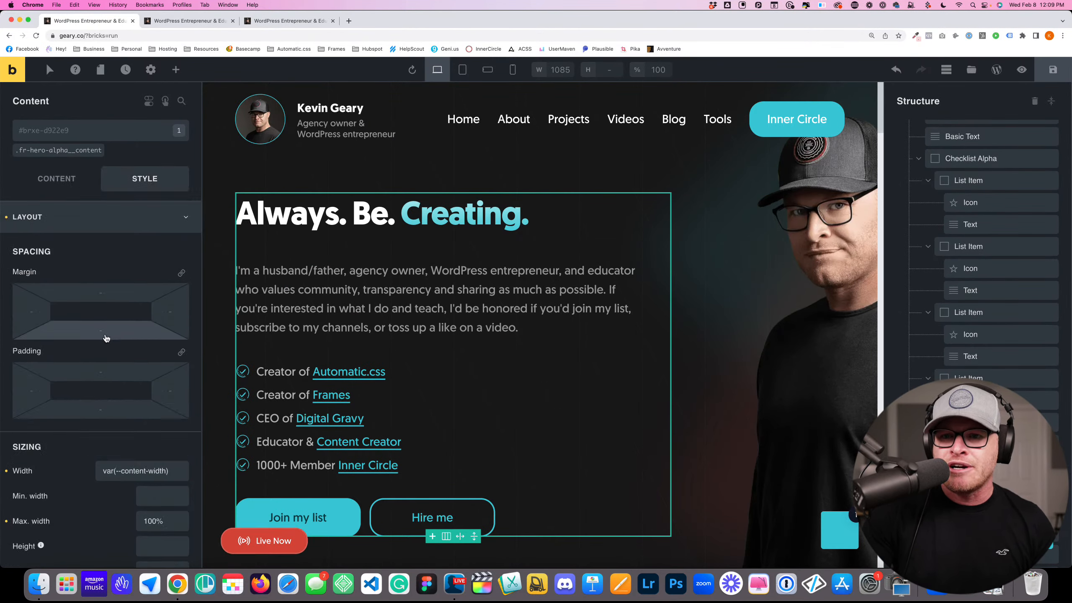
scroll(106, 338, down, 15)
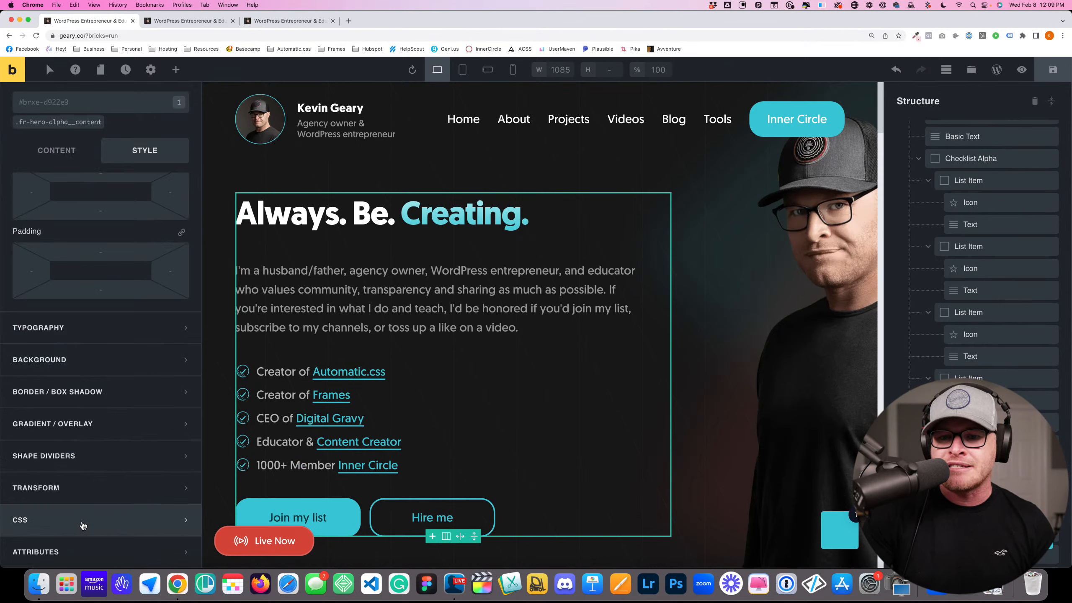
click(59, 121)
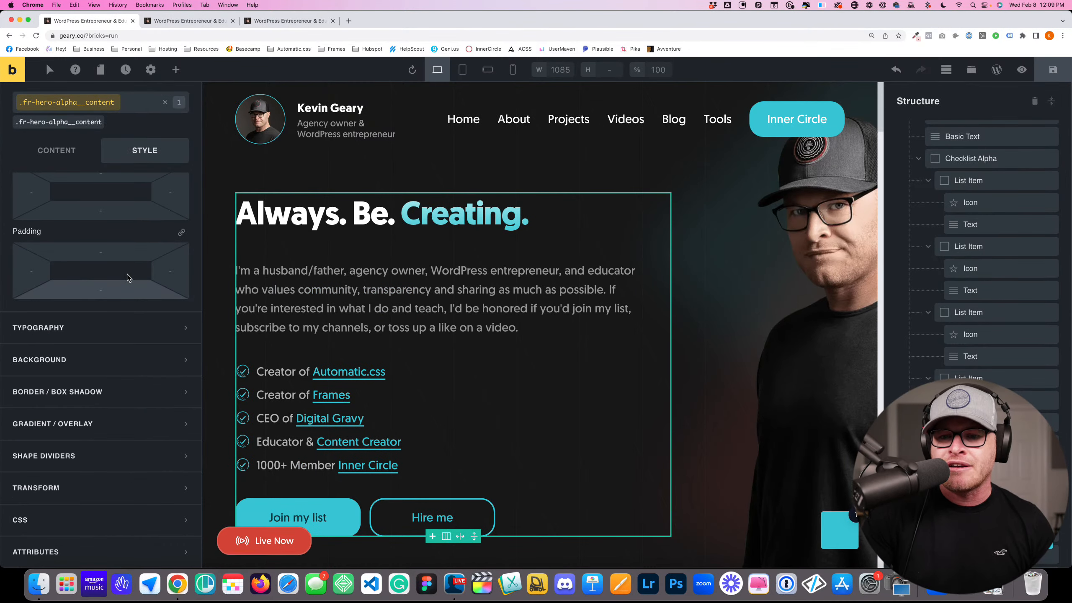
click(68, 121)
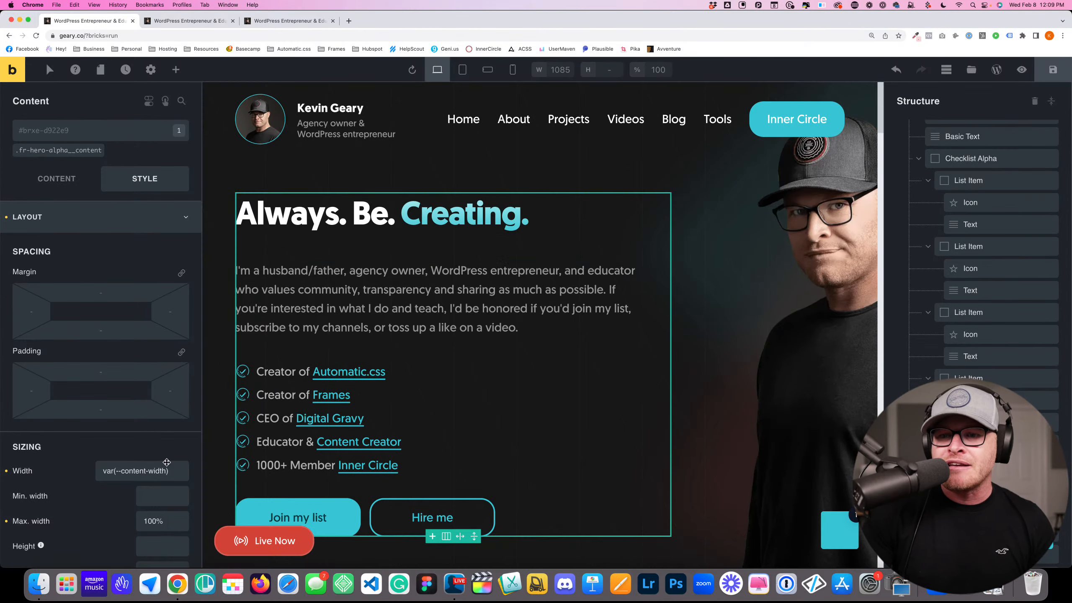
triple_click(166, 462)
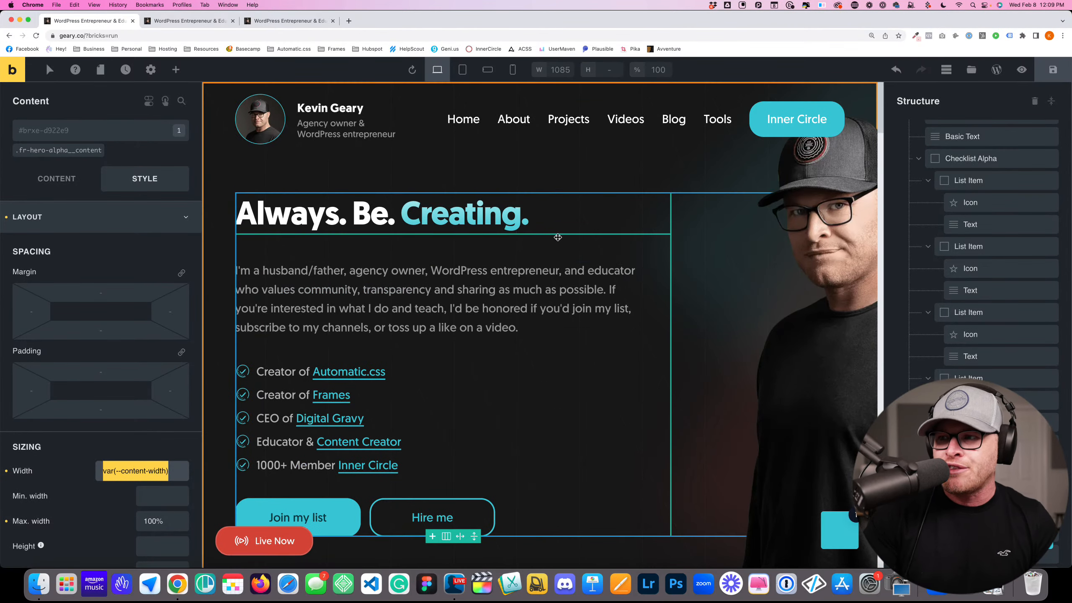
Reselect the hero image and look through its style settings for the definition of the content-width variable
click(700, 222)
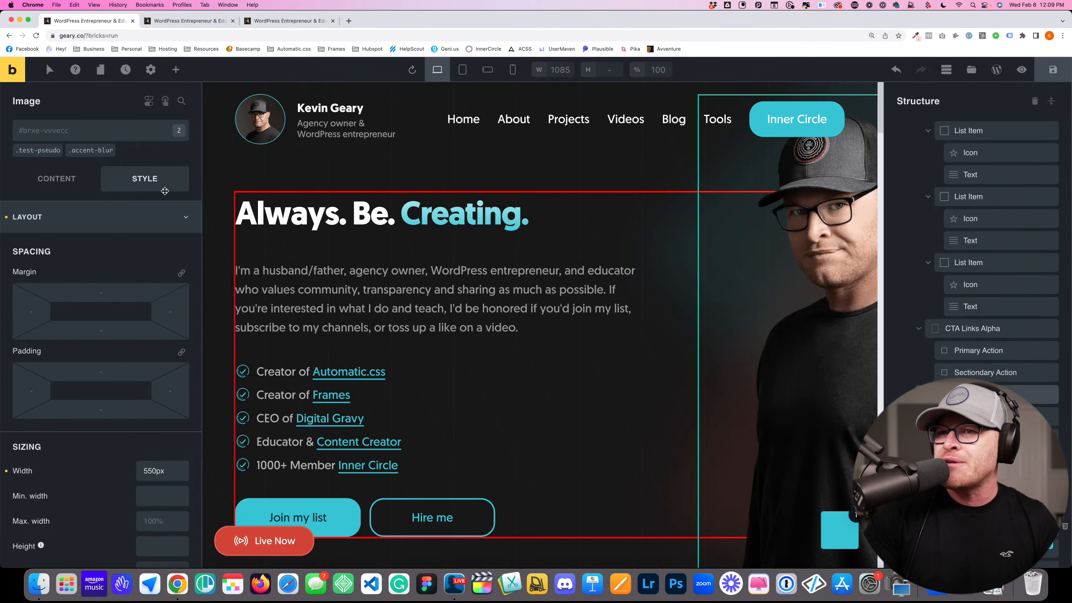
scroll(124, 350, down, 4)
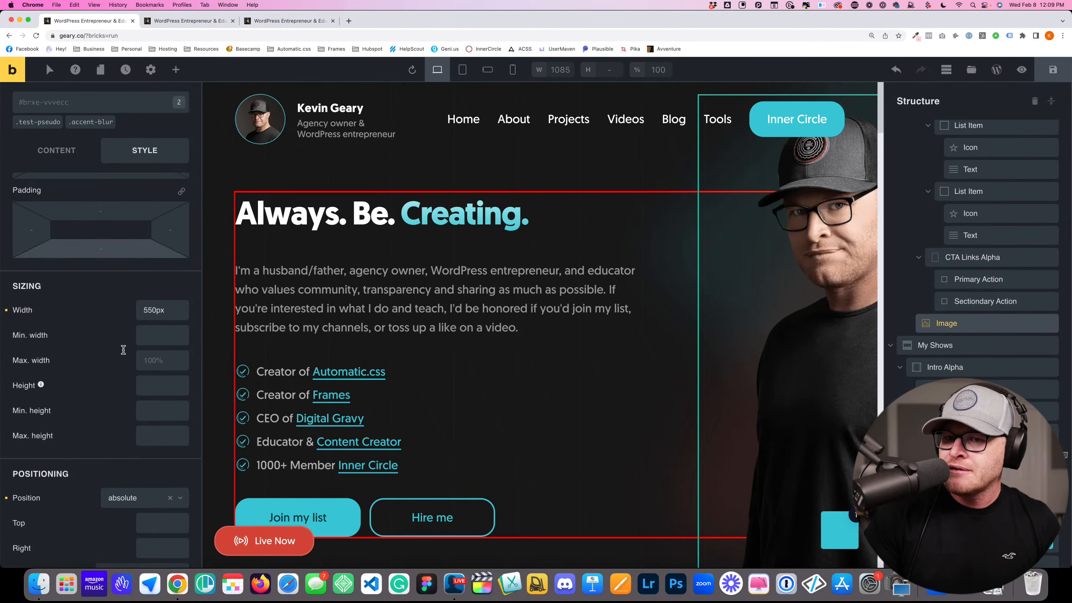
scroll(123, 350, down, 10)
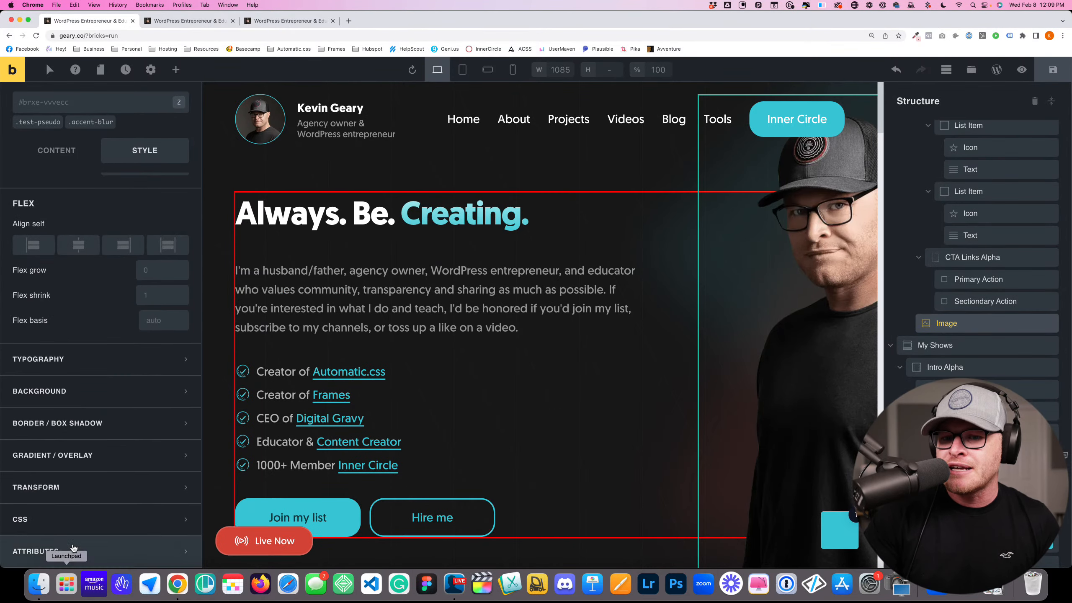
scroll(953, 217, up, 8)
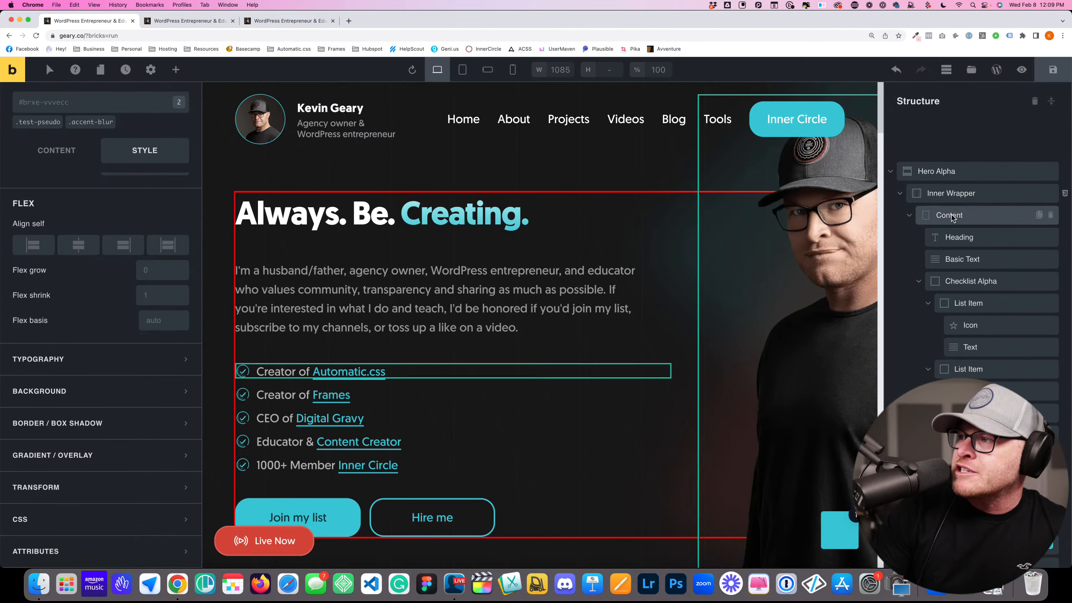
Show the Inner Wrapper's custom CSS and highlight the --content-width: 65ch declaration and its value in the root rule
click(950, 215)
click(951, 193)
scroll(966, 202, down, 2)
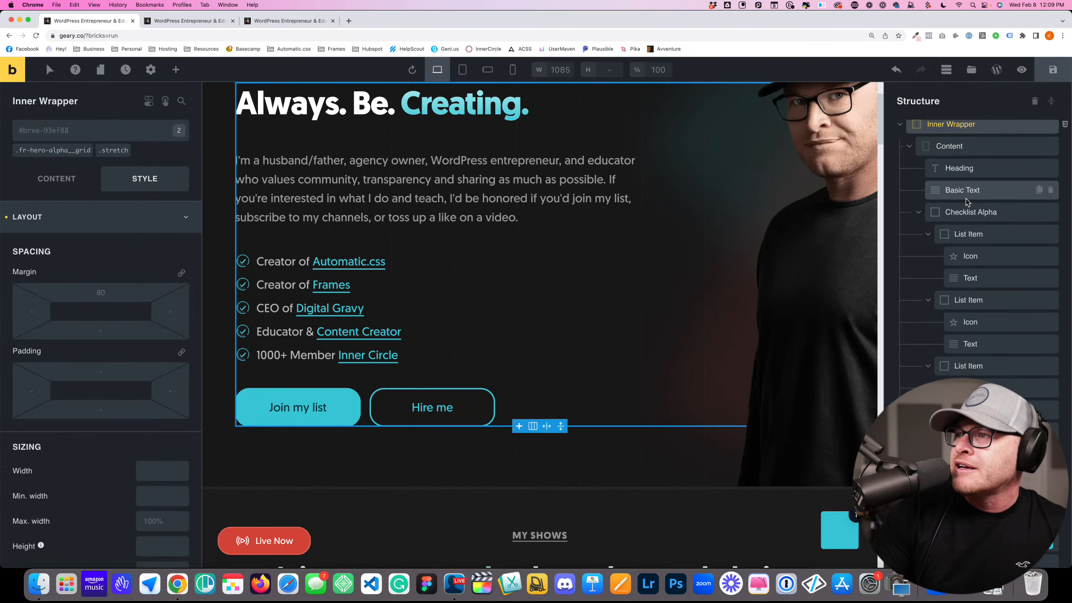
scroll(966, 202, down, 2)
scroll(79, 279, down, 5)
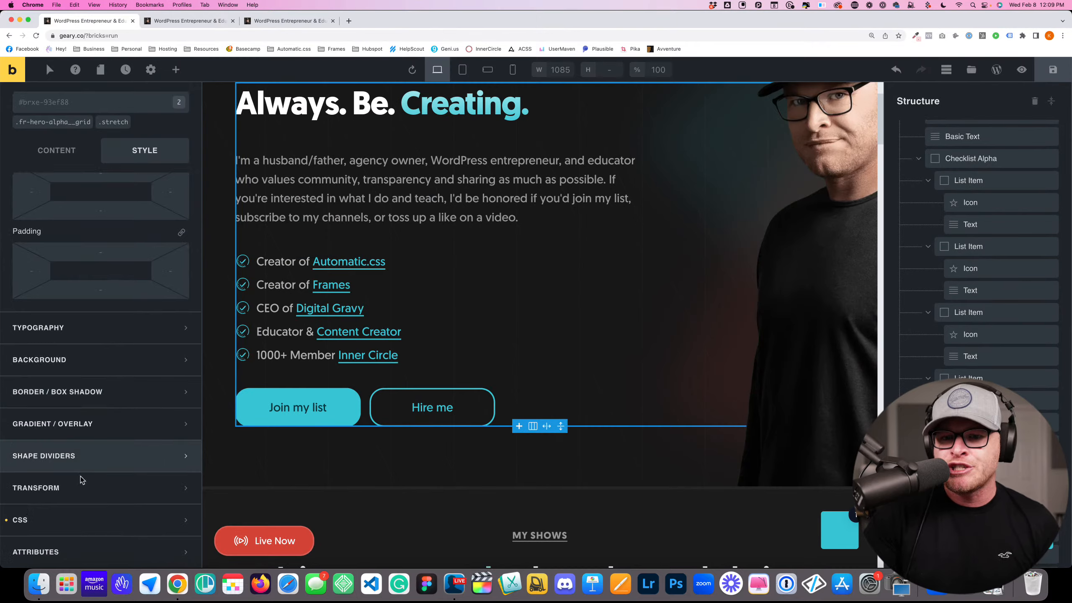
click(85, 519)
scroll(110, 444, down, 5)
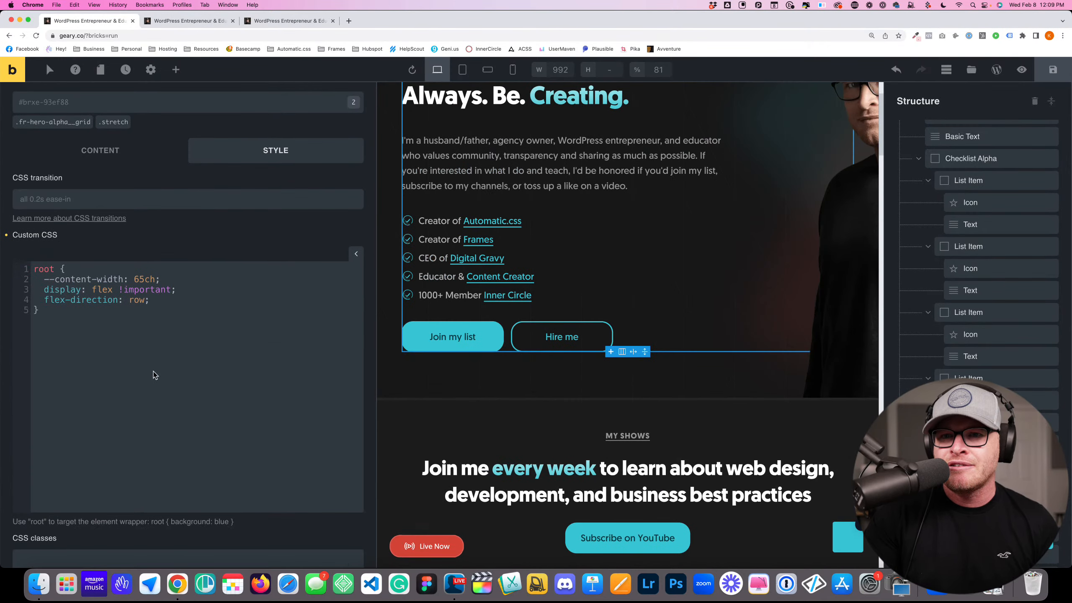
drag(218, 338, 161, 278)
click(63, 281)
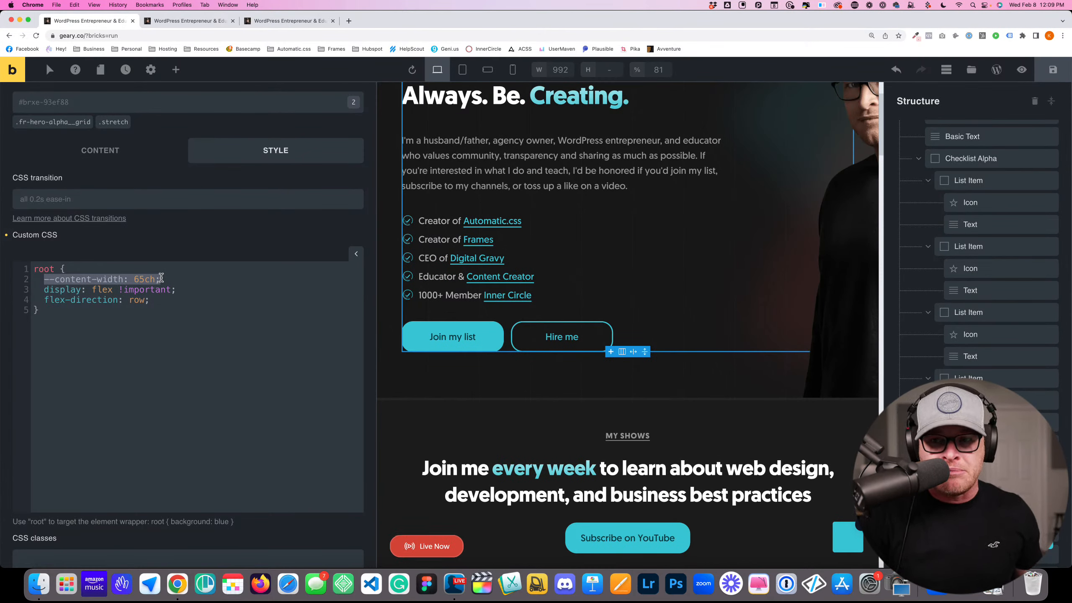
click(161, 279)
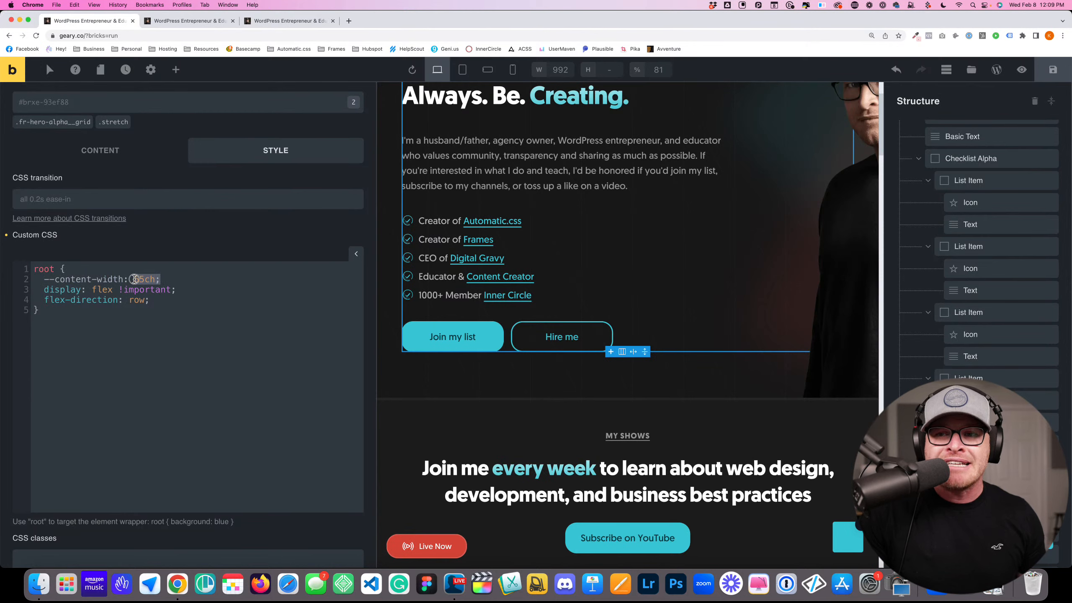
drag(135, 280, 134, 279)
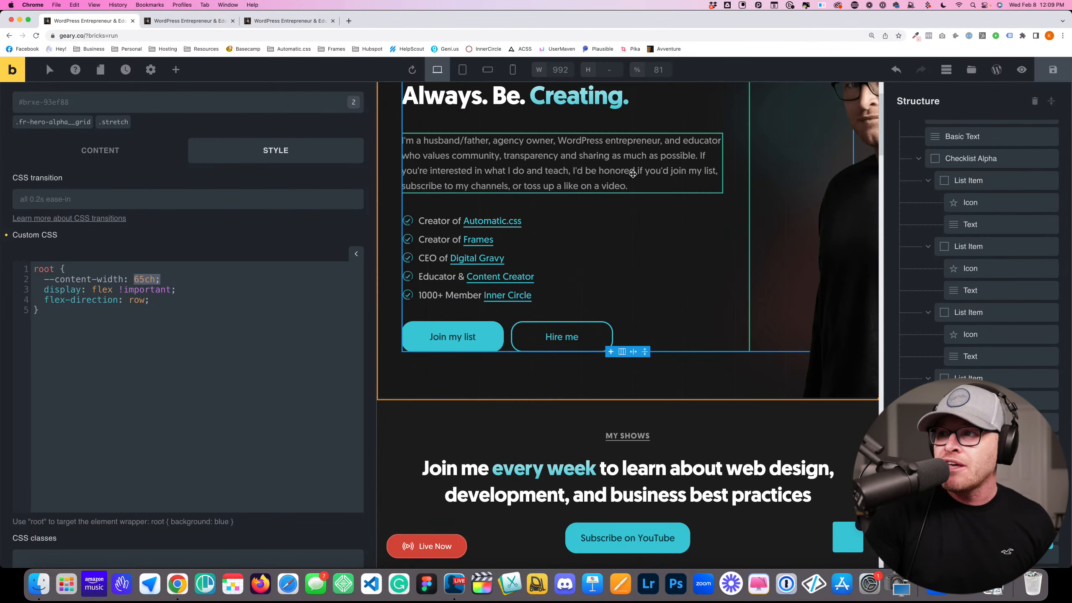
Select the hero's Content container and highlight the var(--content-width) value in its layout width setting
click(730, 123)
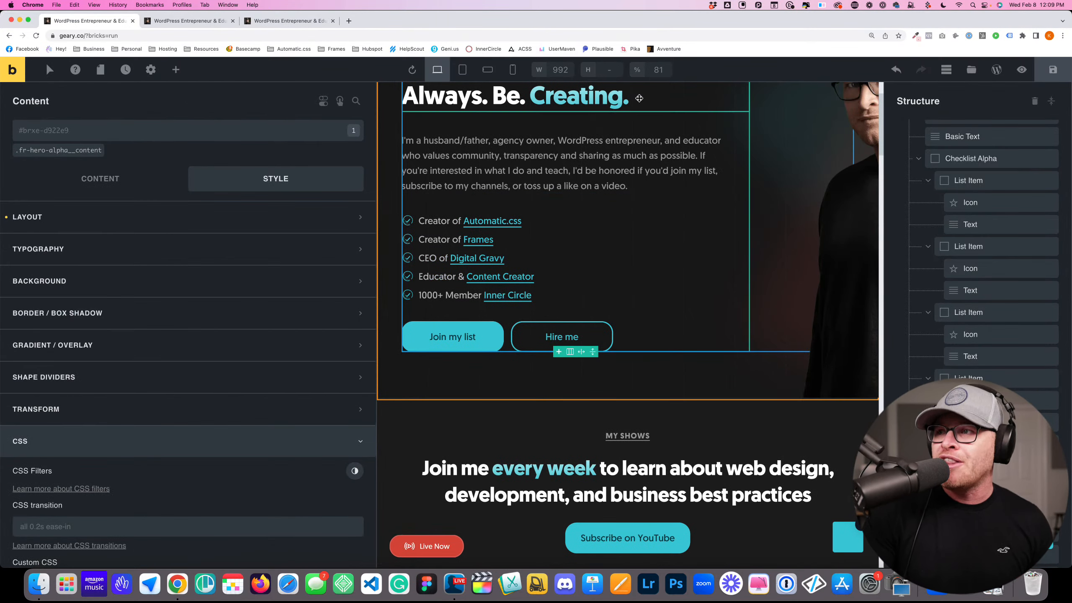
click(26, 217)
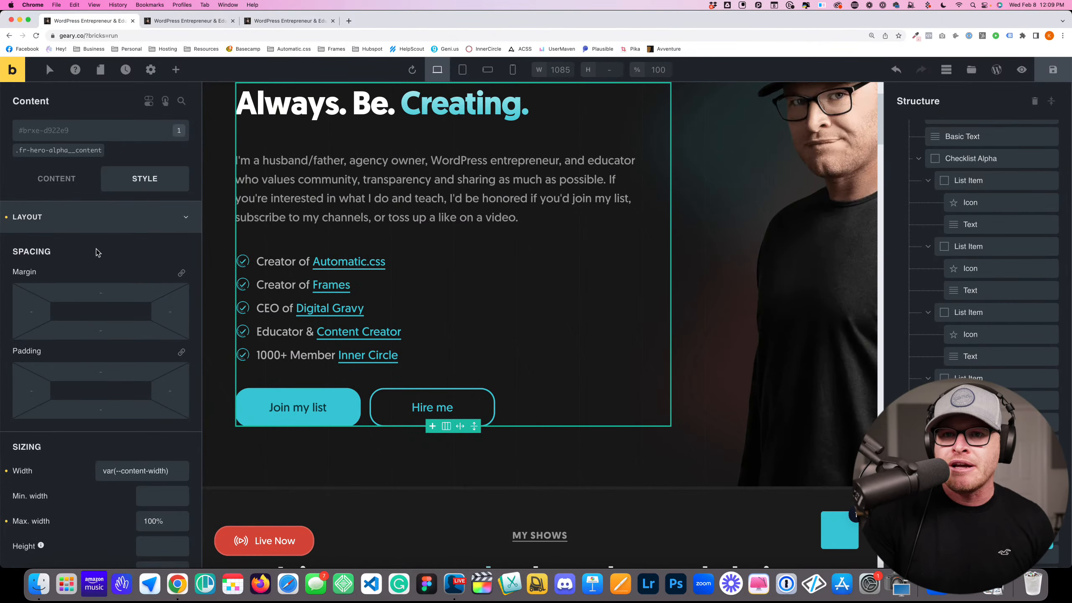
drag(174, 397, 102, 397)
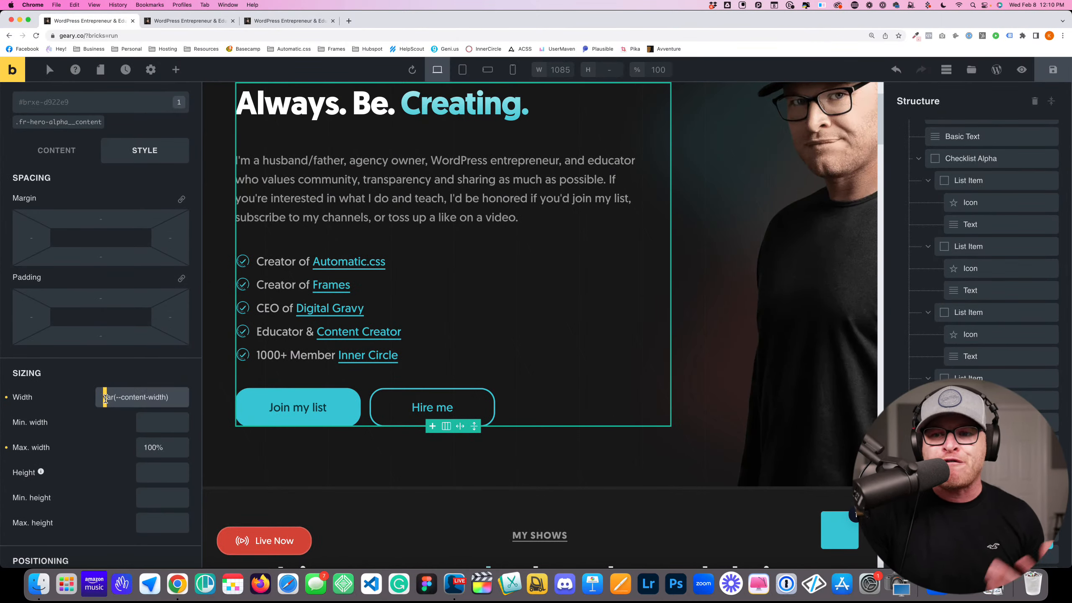
click(158, 397)
drag(171, 397, 111, 397)
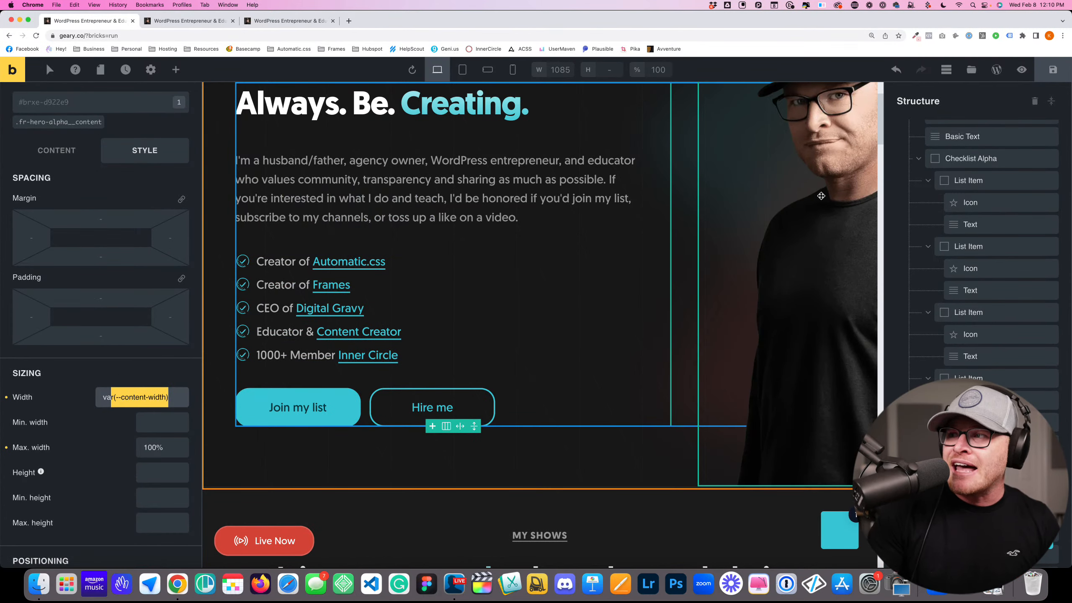
Select the hero portrait image and reset the builder interface to 100% to view the whole hero section
click(800, 146)
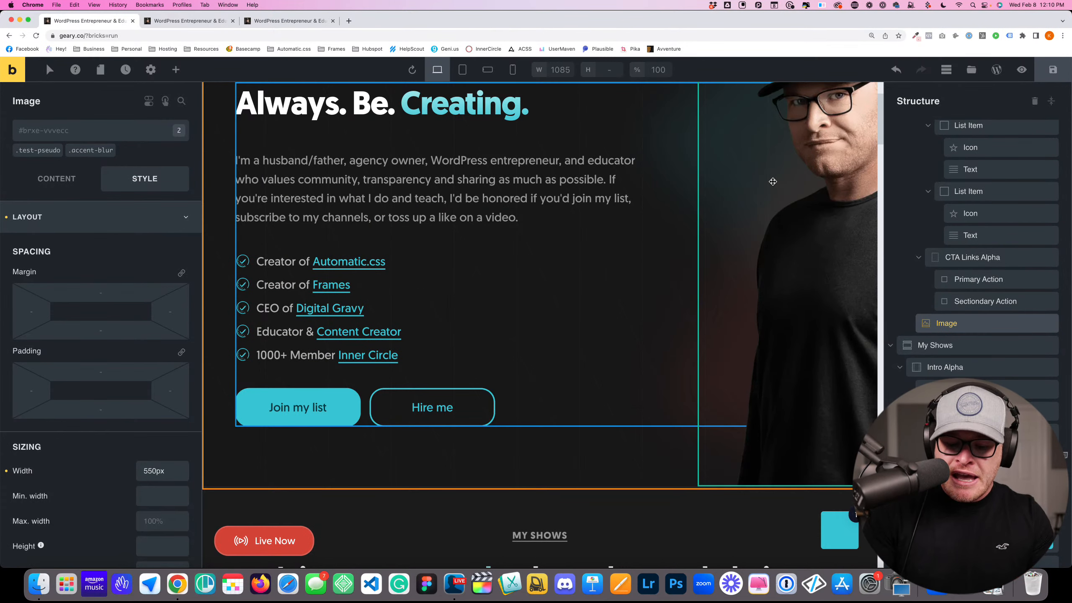
scroll(753, 211, right, 5)
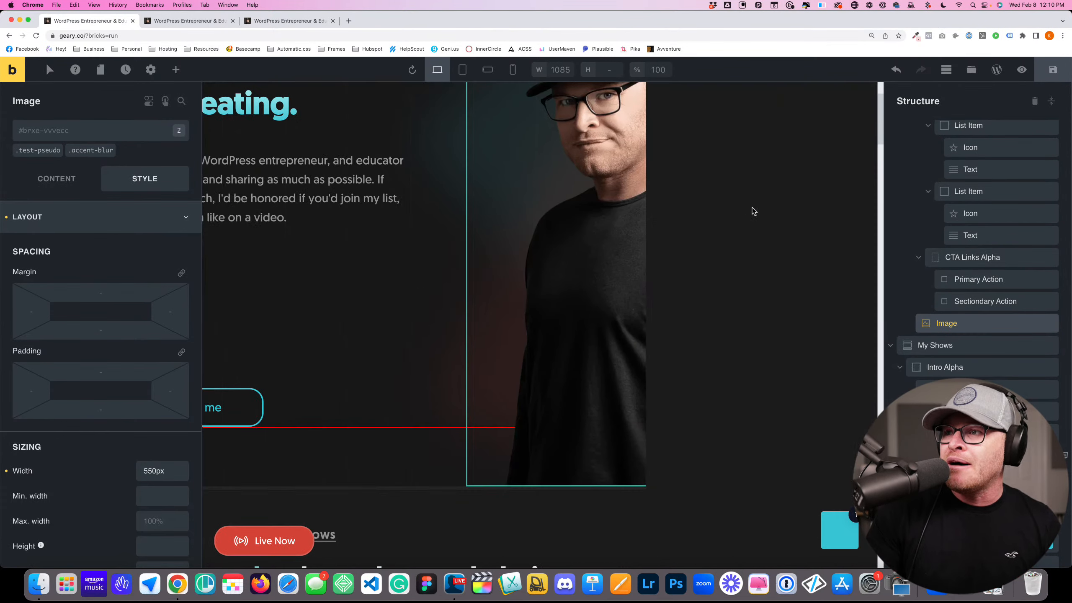
scroll(753, 211, left, 5)
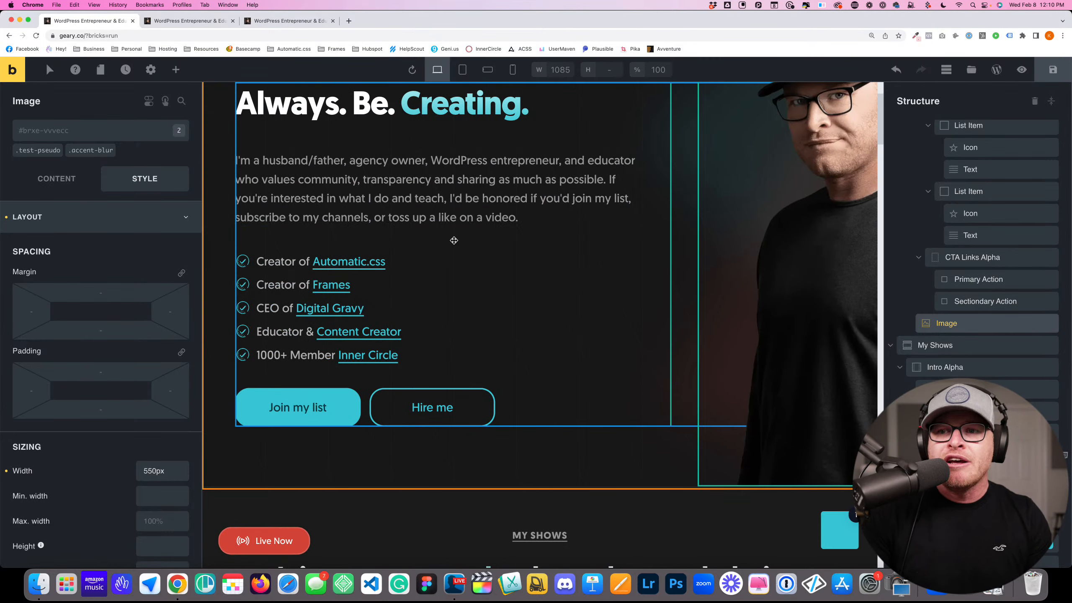
key(super+0)
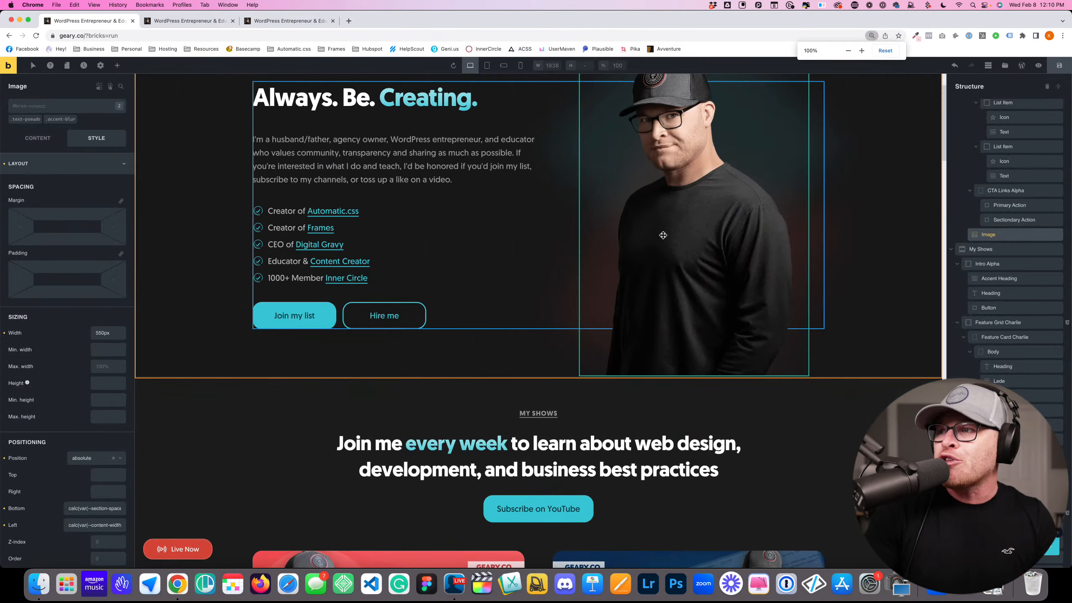
scroll(916, 151, up, 2)
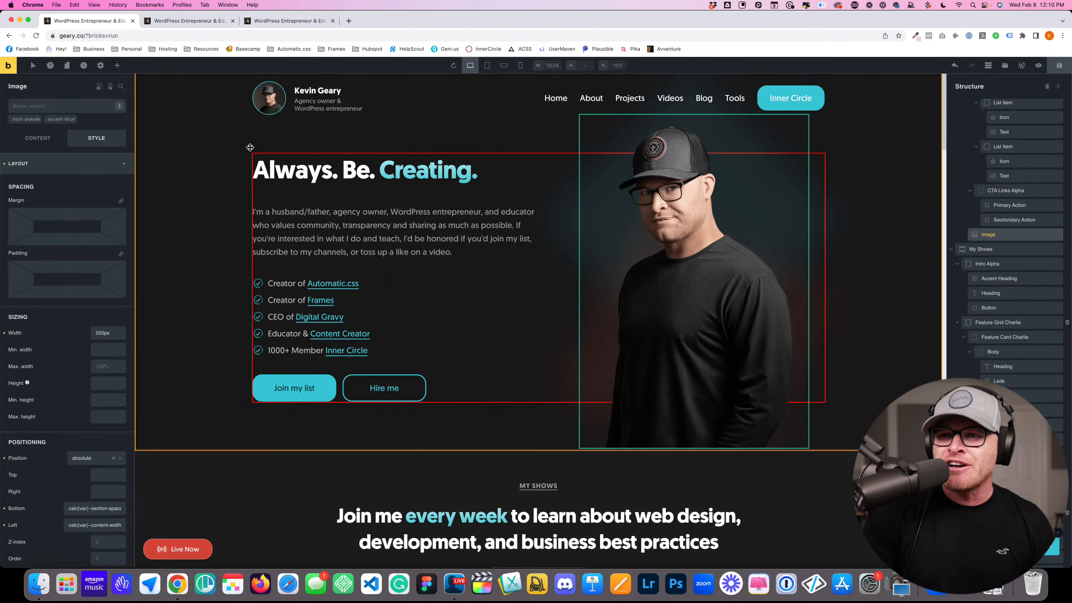
Compare the Content container's extent with the hero image, and review the image's left position expression in its layout settings
click(558, 194)
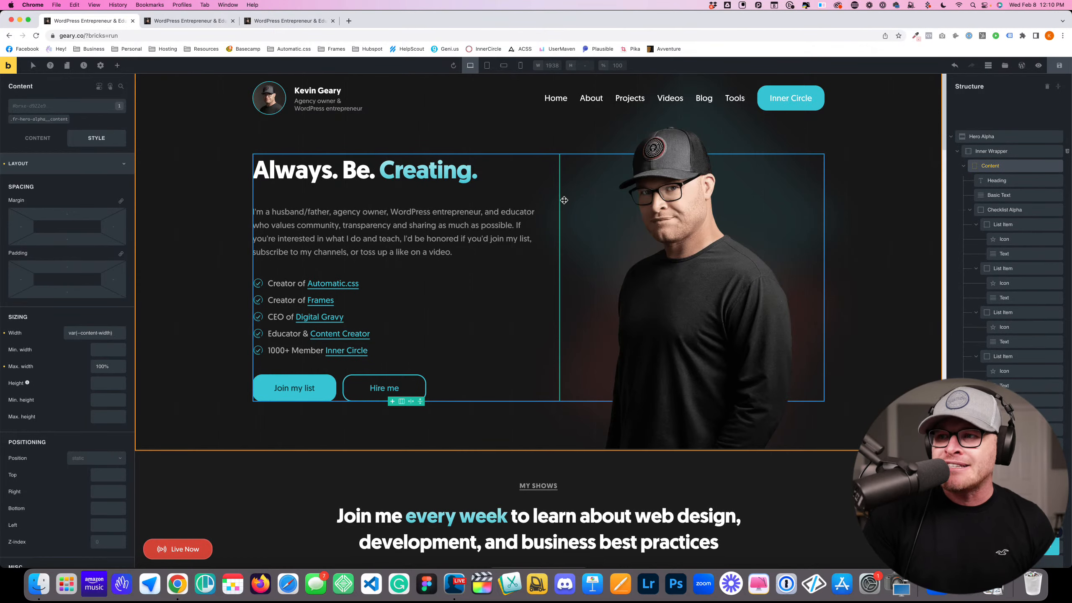
click(721, 239)
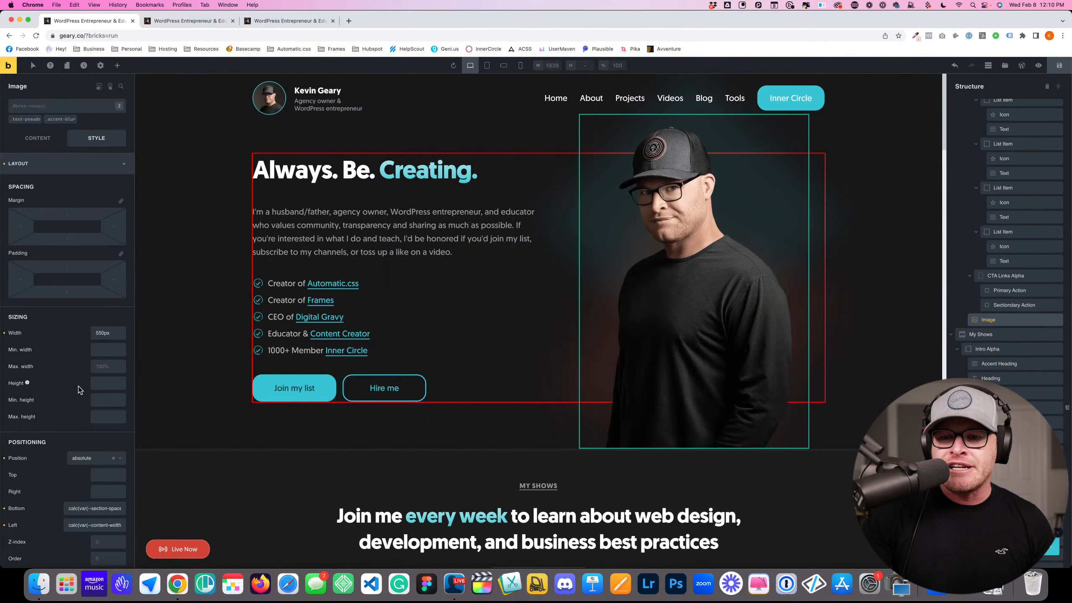
scroll(78, 387, down, 3)
scroll(80, 390, down, 1)
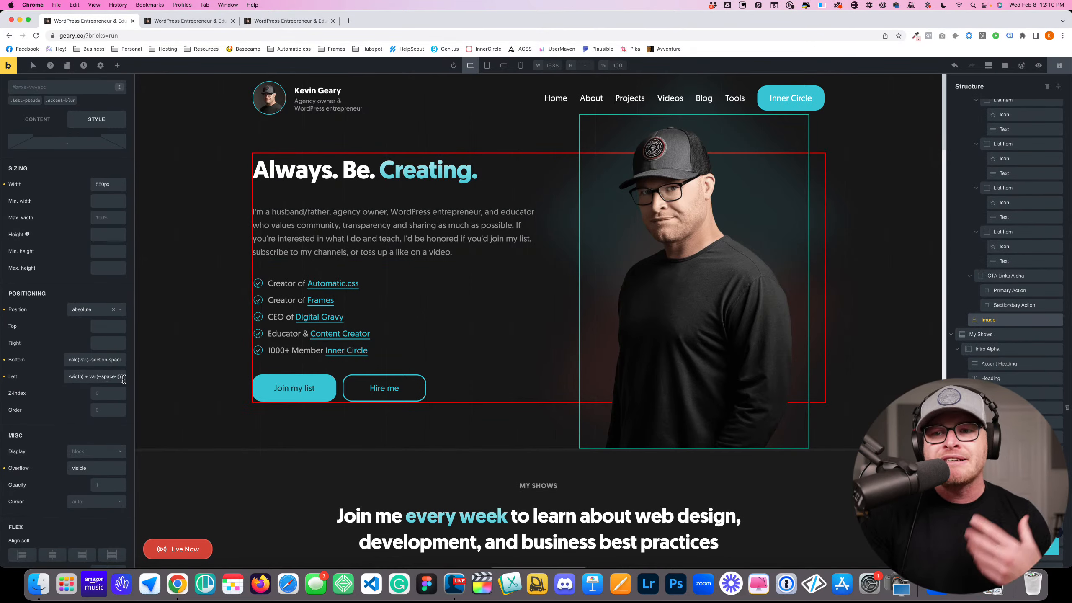
Select the hero's Content container and the portrait image in turn, and compare their width and positioning settings
scroll(117, 379, left, 1)
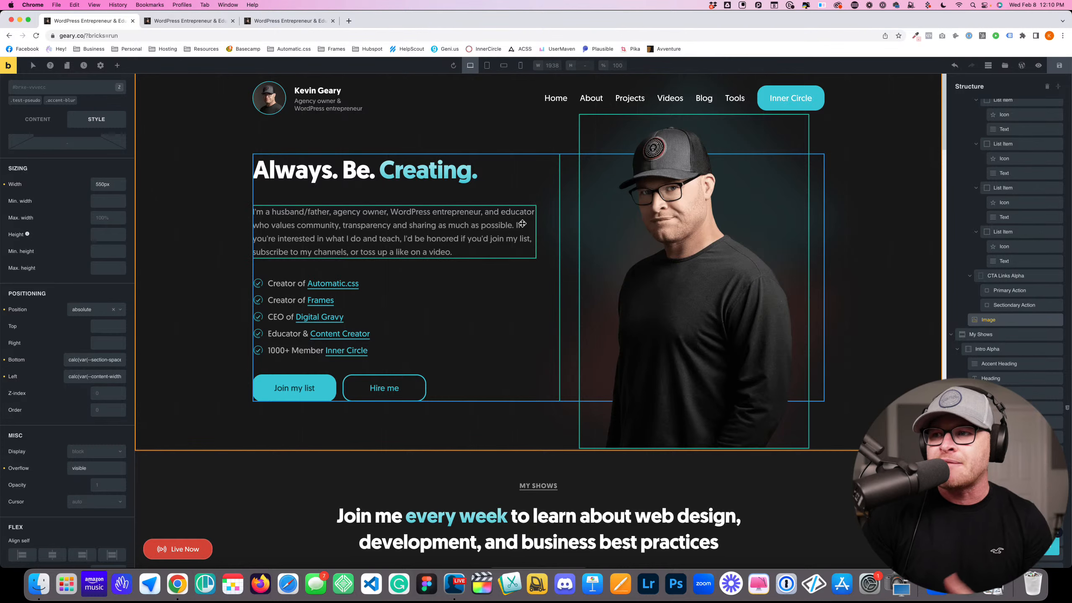
click(482, 186)
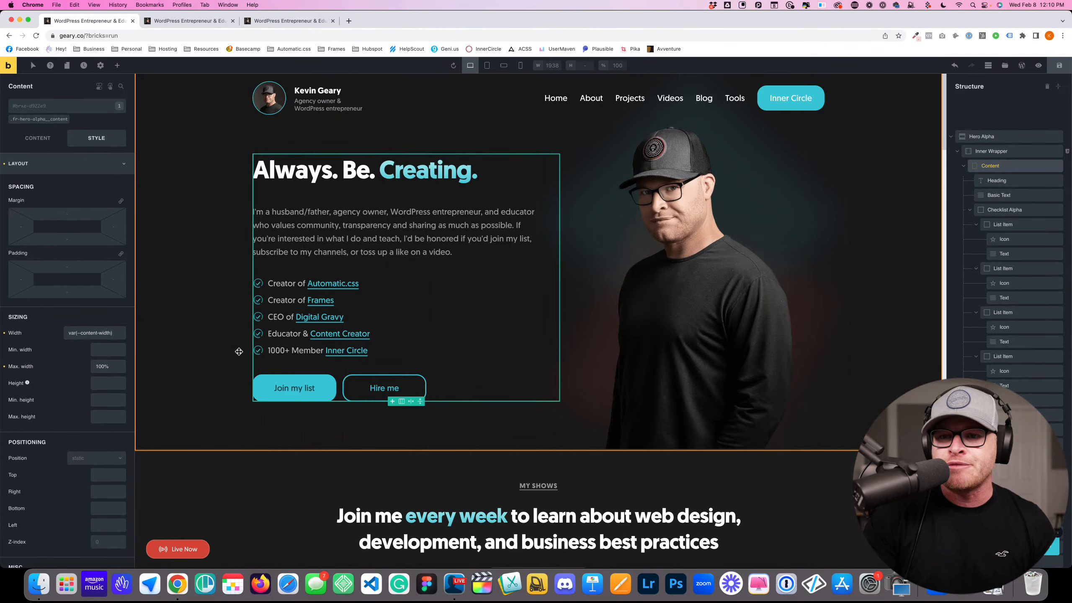
click(680, 259)
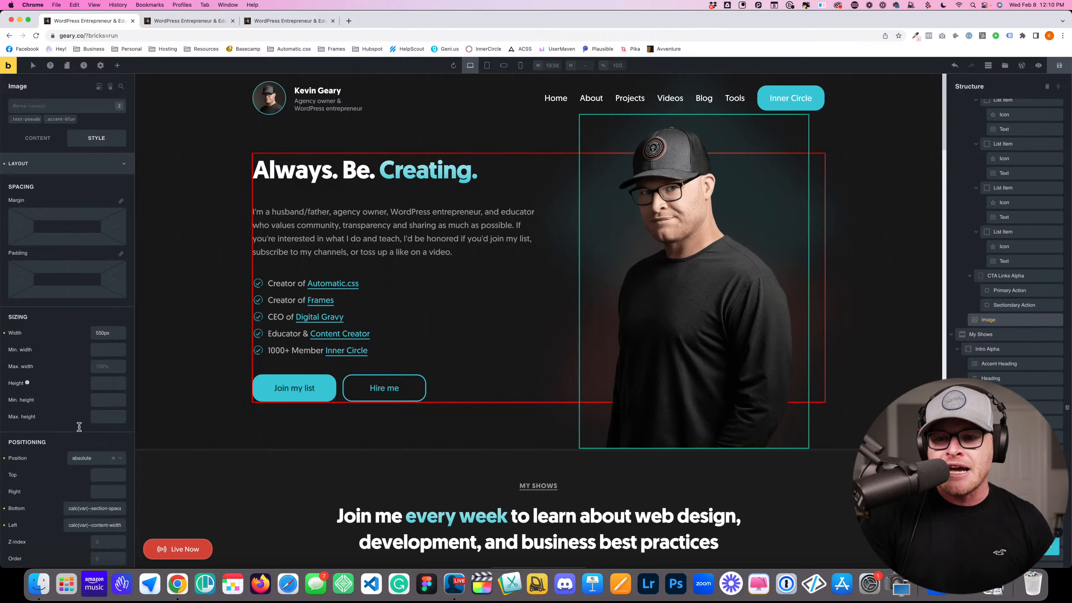
scroll(79, 427, down, 7)
scroll(78, 428, up, 3)
scroll(79, 427, up, 4)
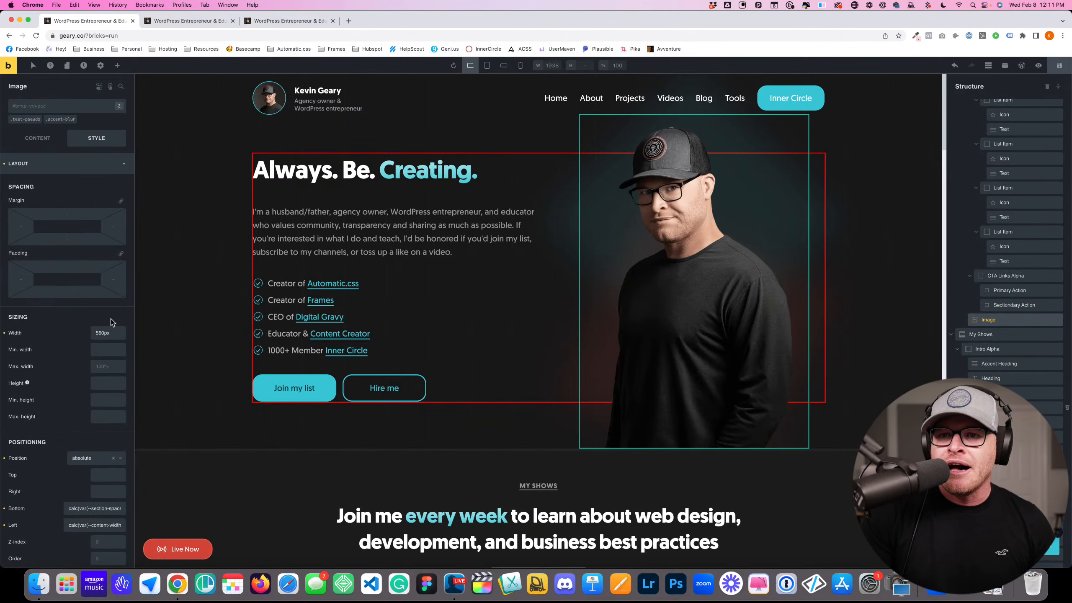
Preview the hero image at the tablet, mobile landscape and mobile portrait breakpoints, and return to the desktop breakpoint
click(487, 66)
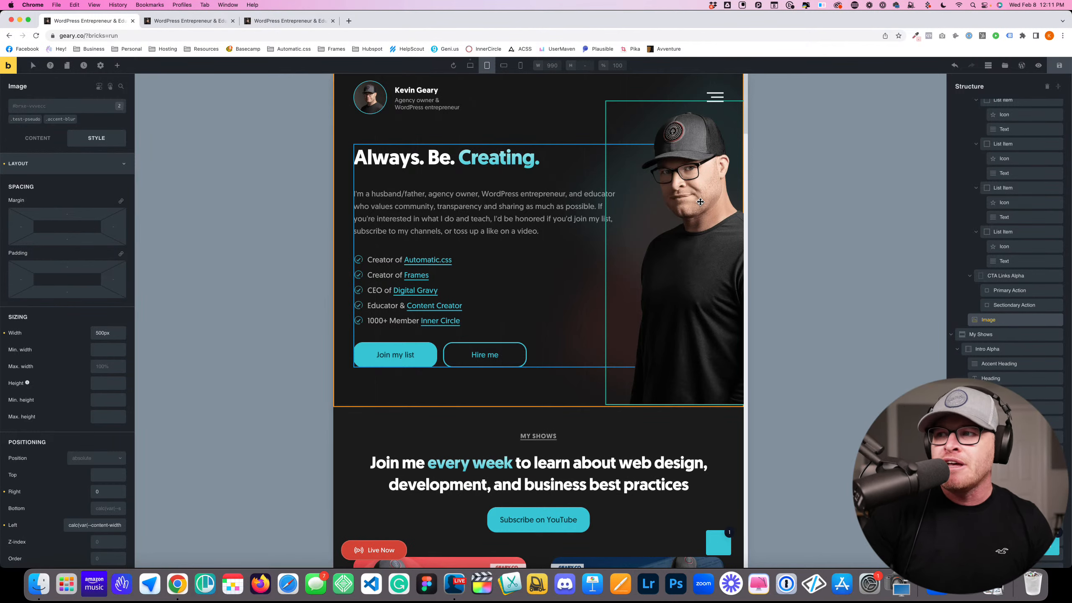
click(507, 71)
scroll(545, 299, down, 6)
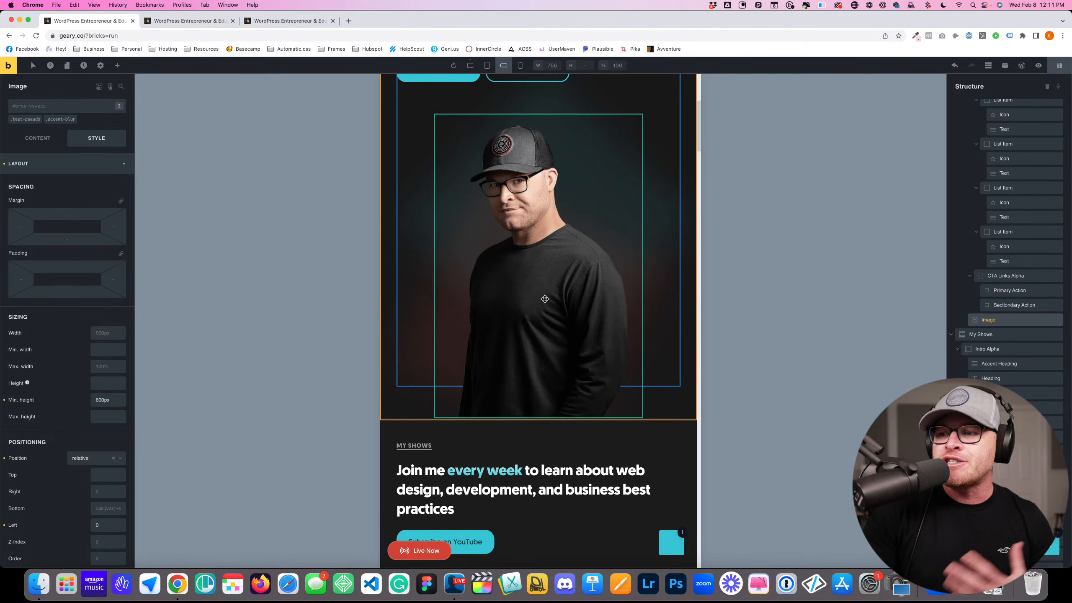
scroll(545, 299, up, 2)
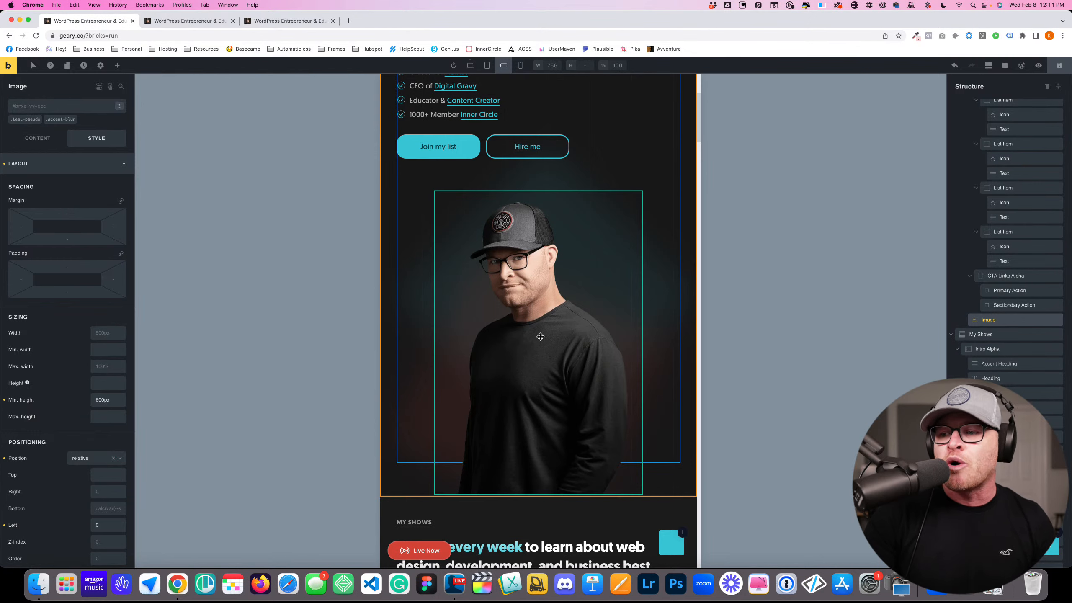
scroll(520, 450, up, 4)
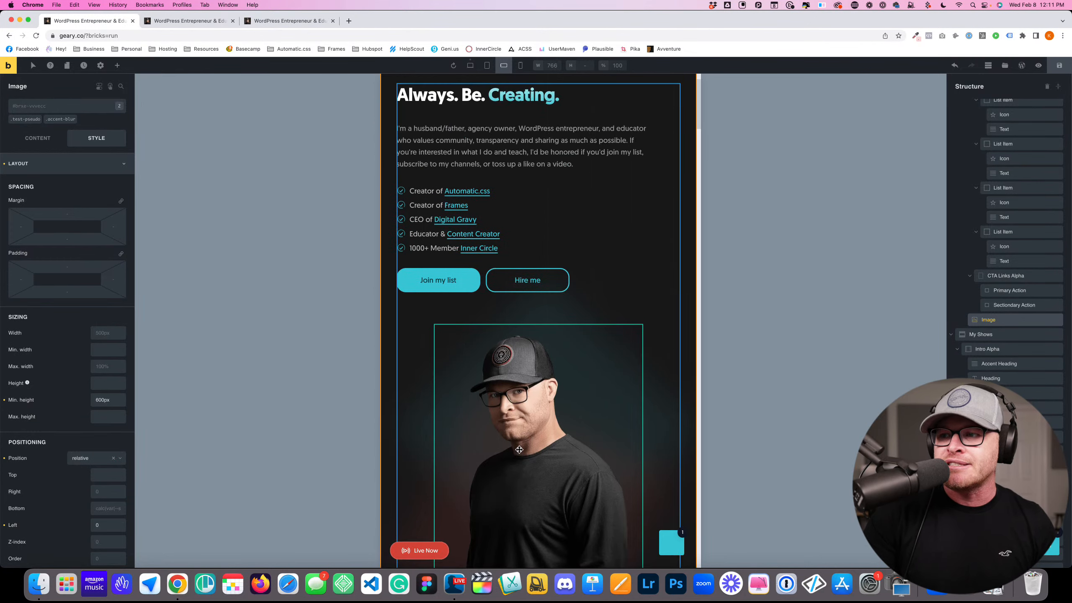
click(520, 67)
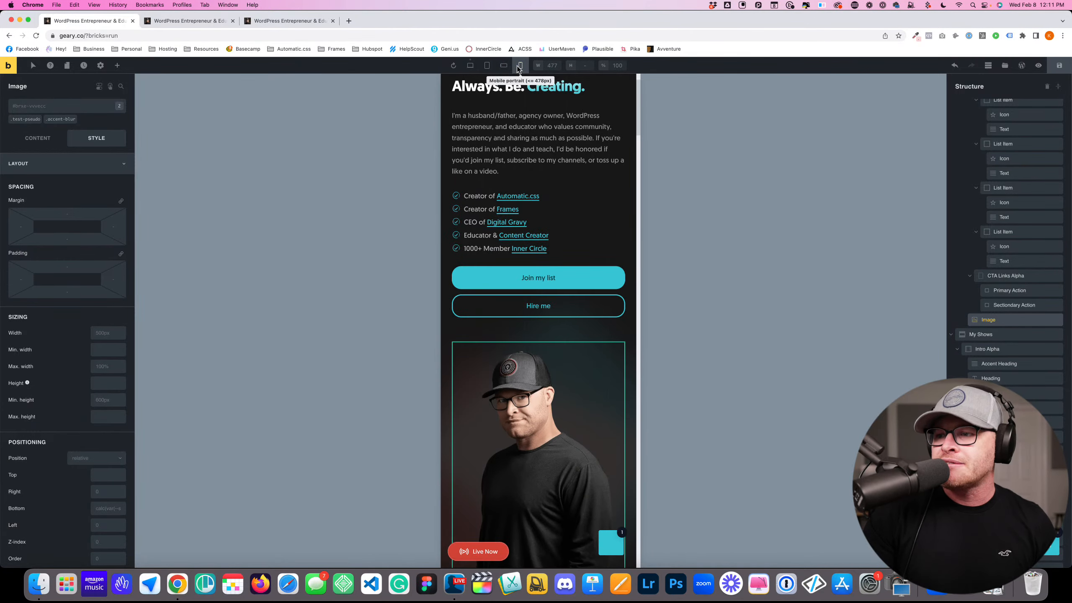
click(469, 68)
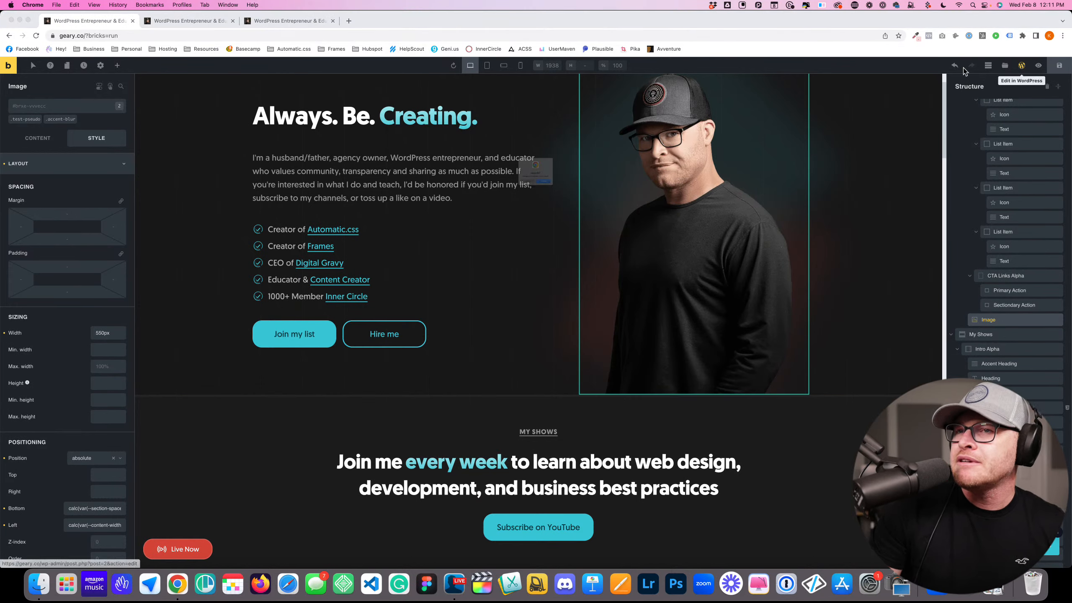
Leave the builder for the Home page's WordPress editor and open the list of all pages
click(562, 202)
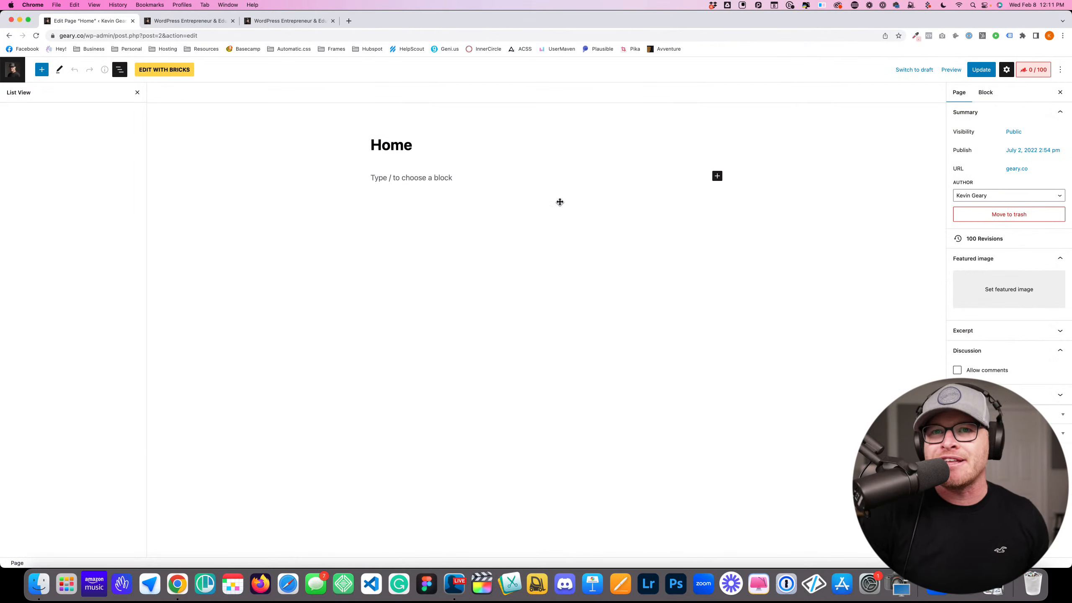
click(17, 70)
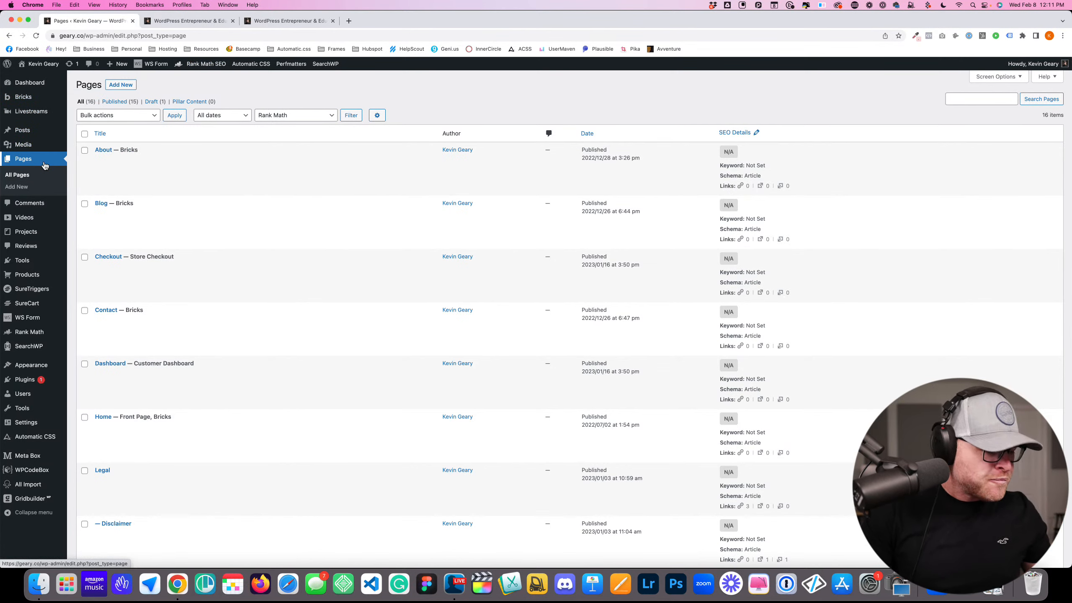
scroll(252, 235, down, 5)
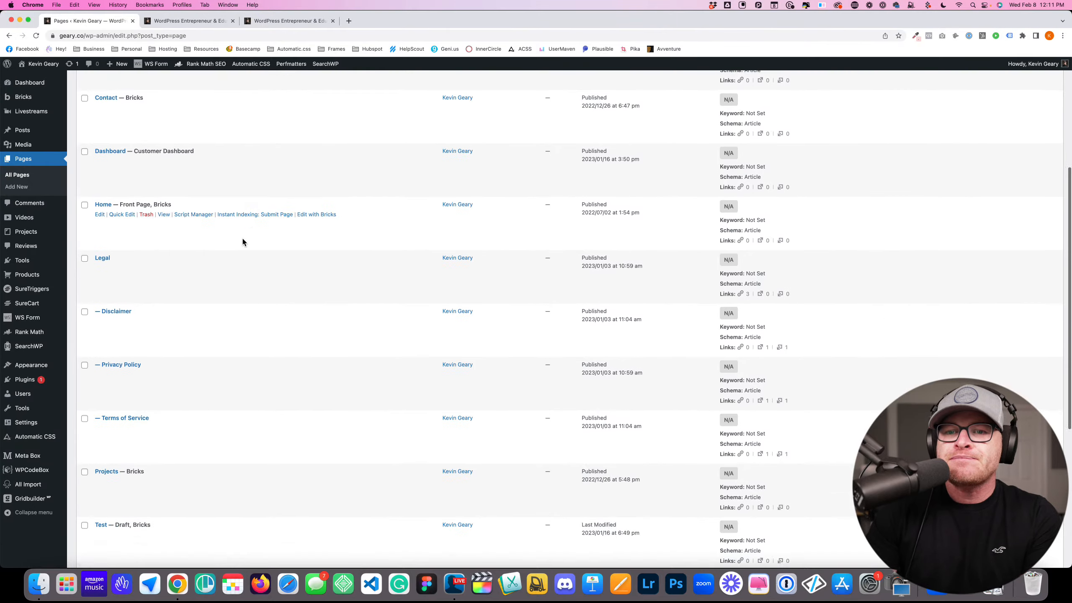
Open the "Relative, Absolute, Fixed, & Sticky Positioning in Bricks Builder" post from the Videos list for editing
click(23, 217)
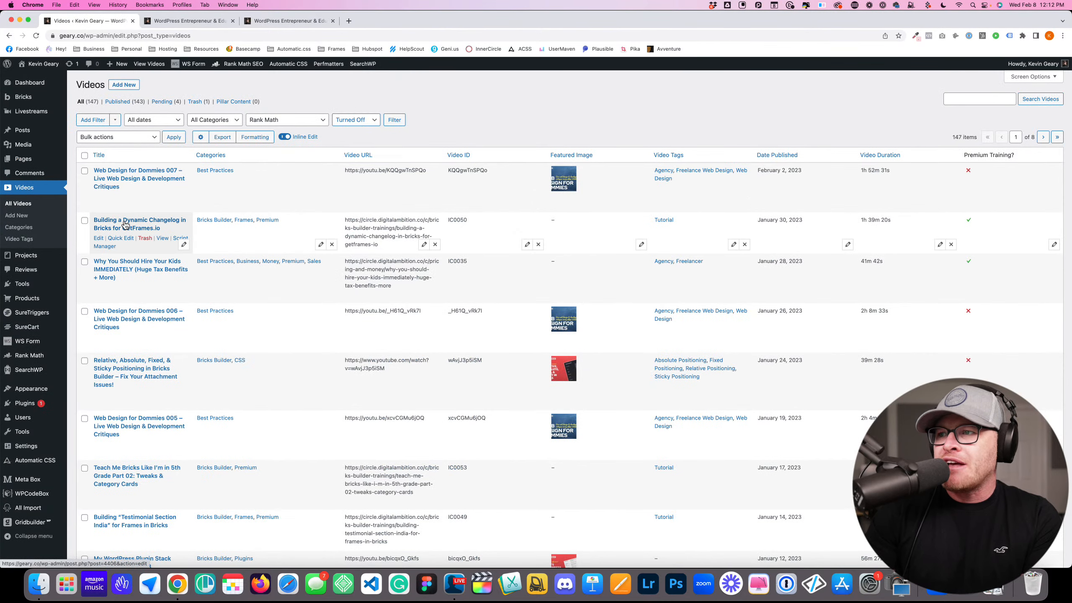
click(129, 182)
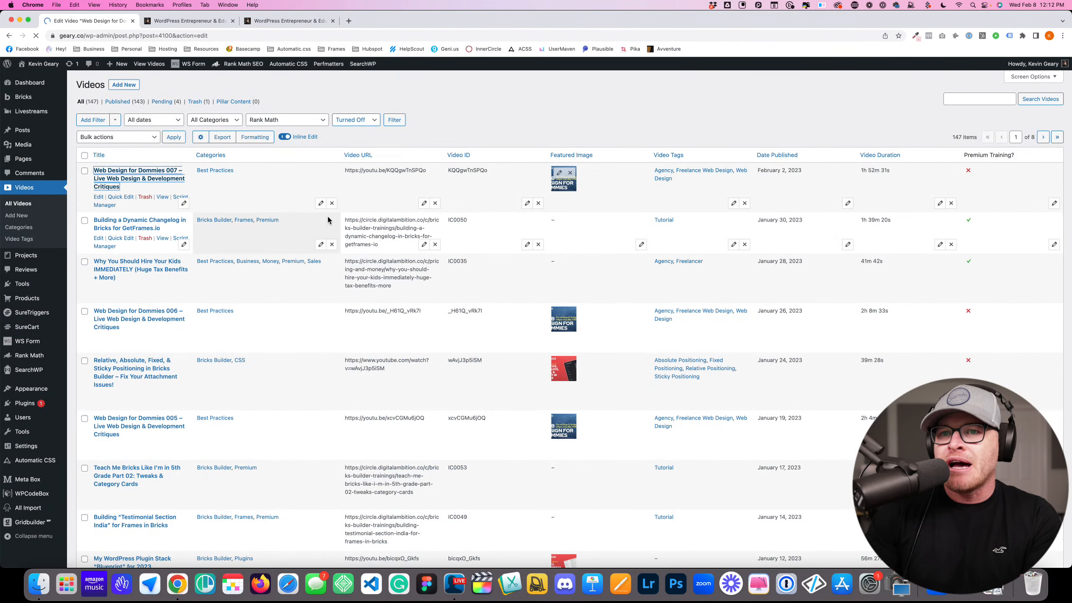
click(9, 36)
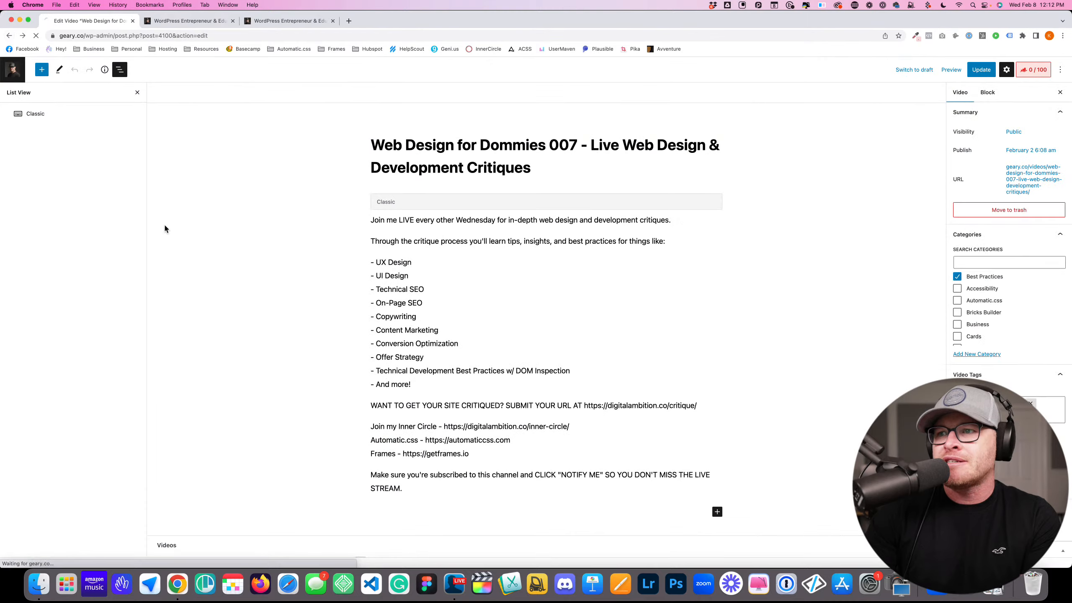
scroll(111, 239, down, 4)
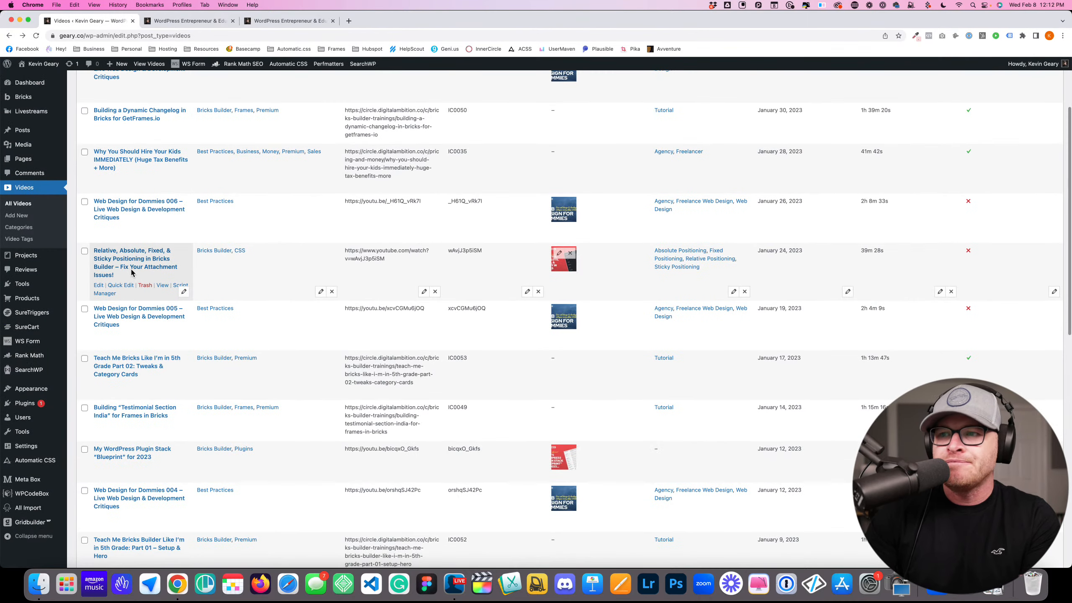
click(132, 270)
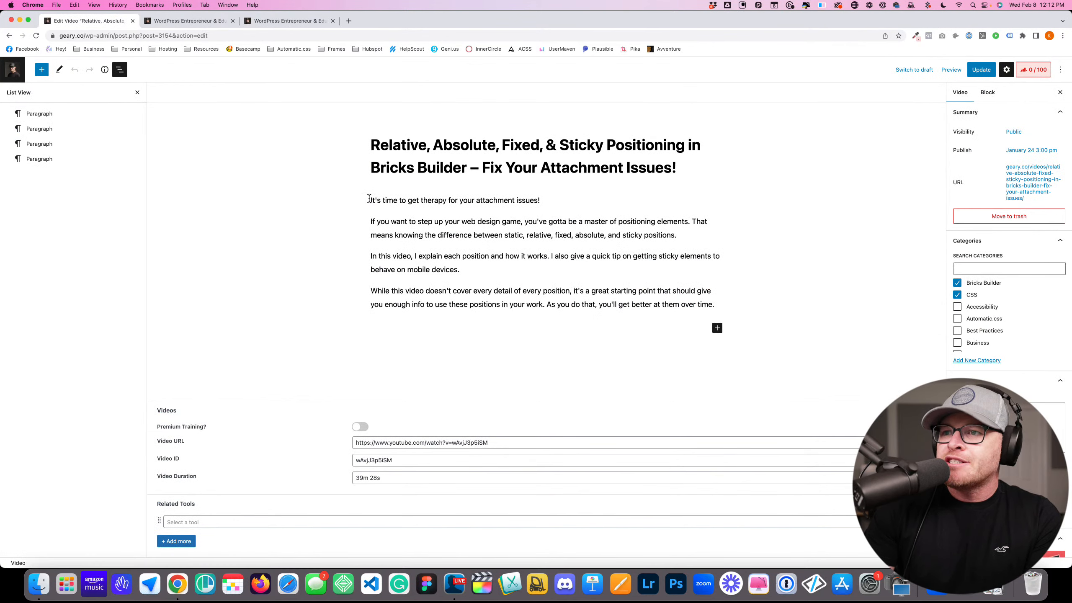
Highlight all four description paragraphs in the positioning video's post content
drag(678, 304, 378, 202)
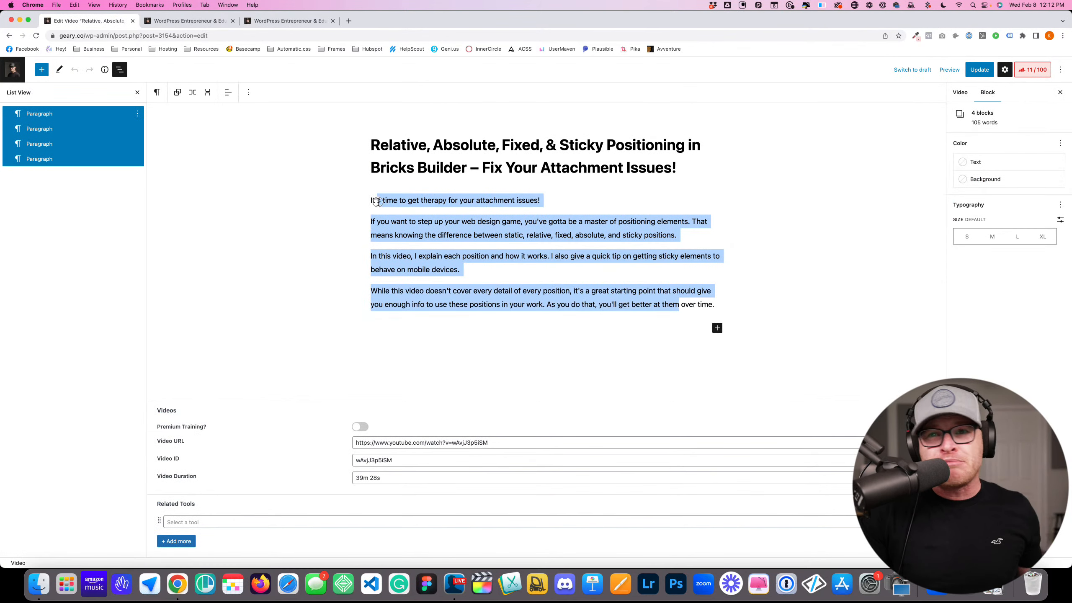
click(418, 242)
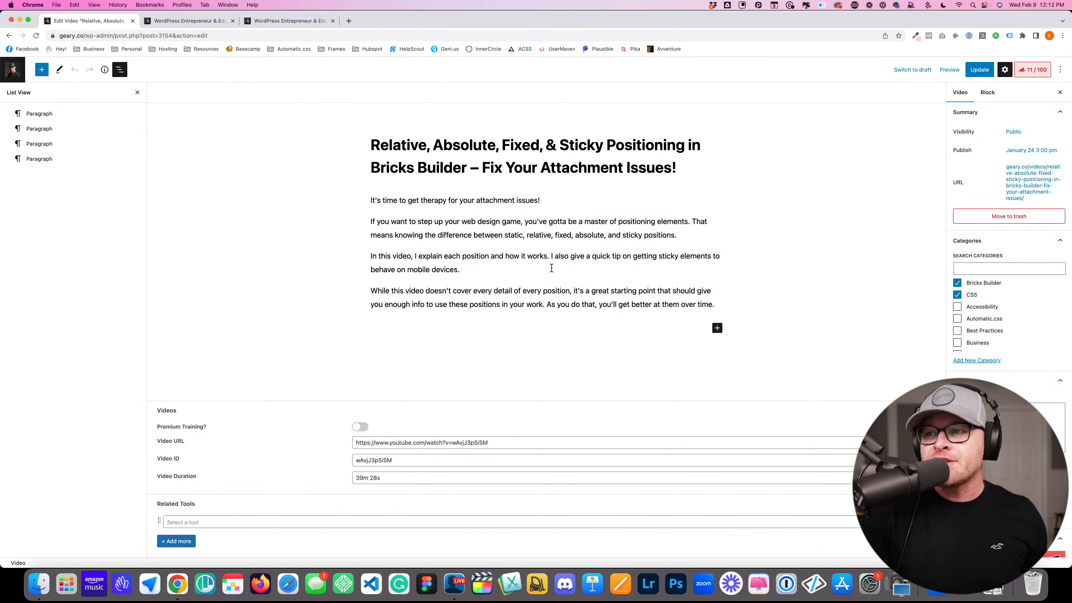
drag(714, 304, 359, 197)
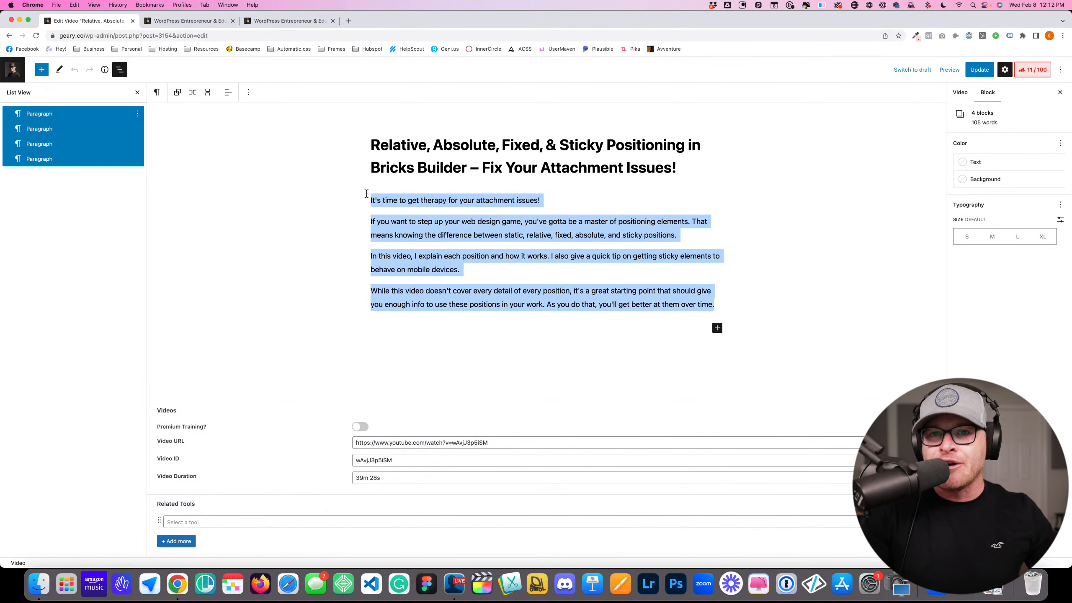
Open the Videos list in a new browser tab and view the positioning video's public page there
super+click(20, 68)
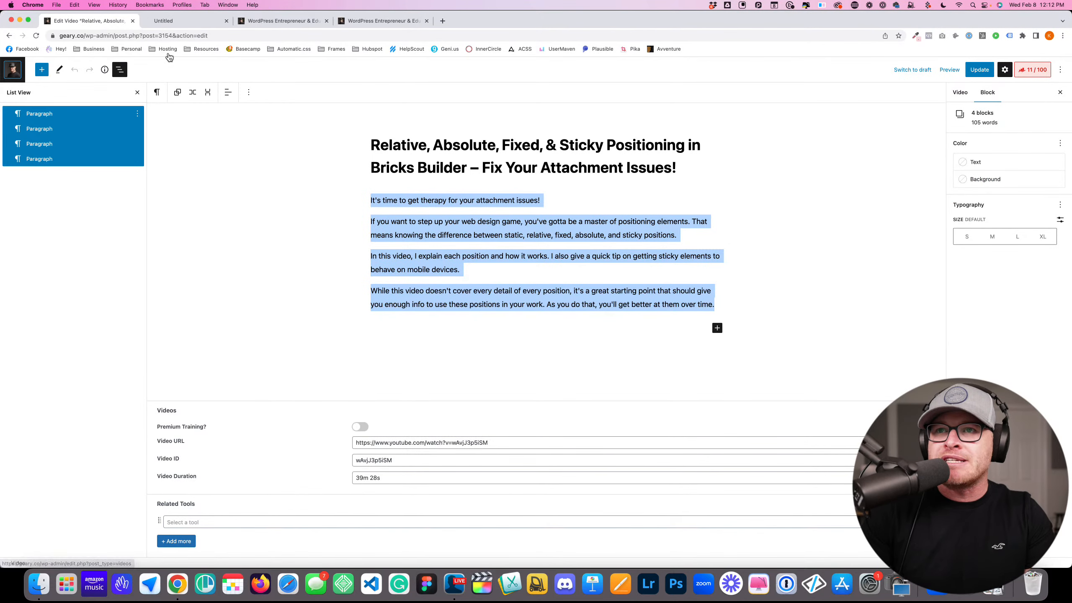
click(177, 20)
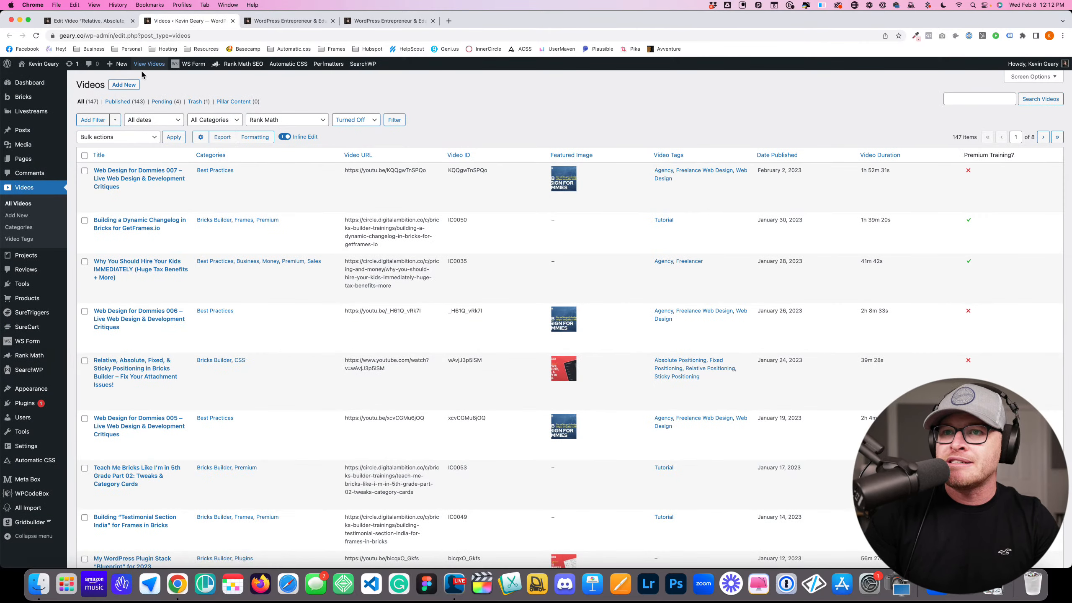
click(163, 396)
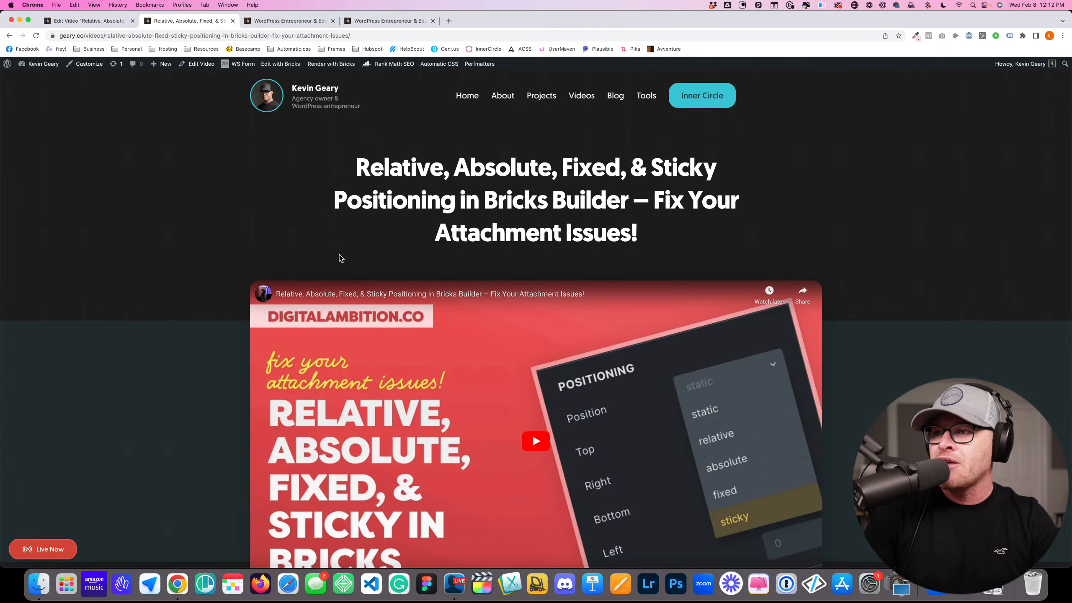
Review the public video page and highlight the text in its "More About This Video" section
scroll(339, 254, down, 10)
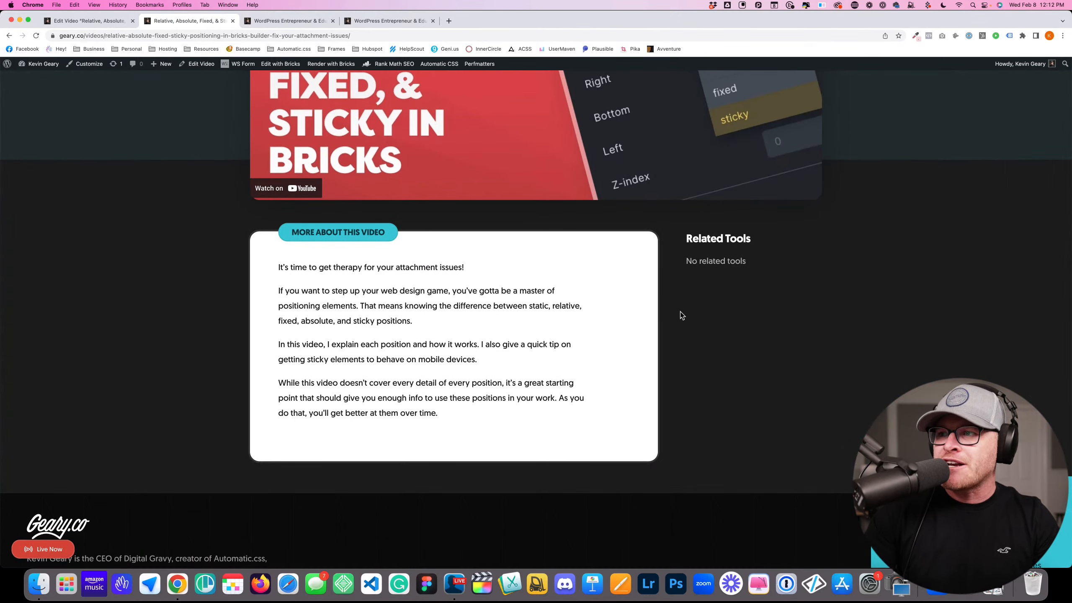
scroll(680, 311, up, 10)
scroll(428, 288, down, 10)
drag(254, 267, 472, 407)
click(473, 409)
Return to the video's post editor and highlight the description paragraphs that feed the public page
click(91, 22)
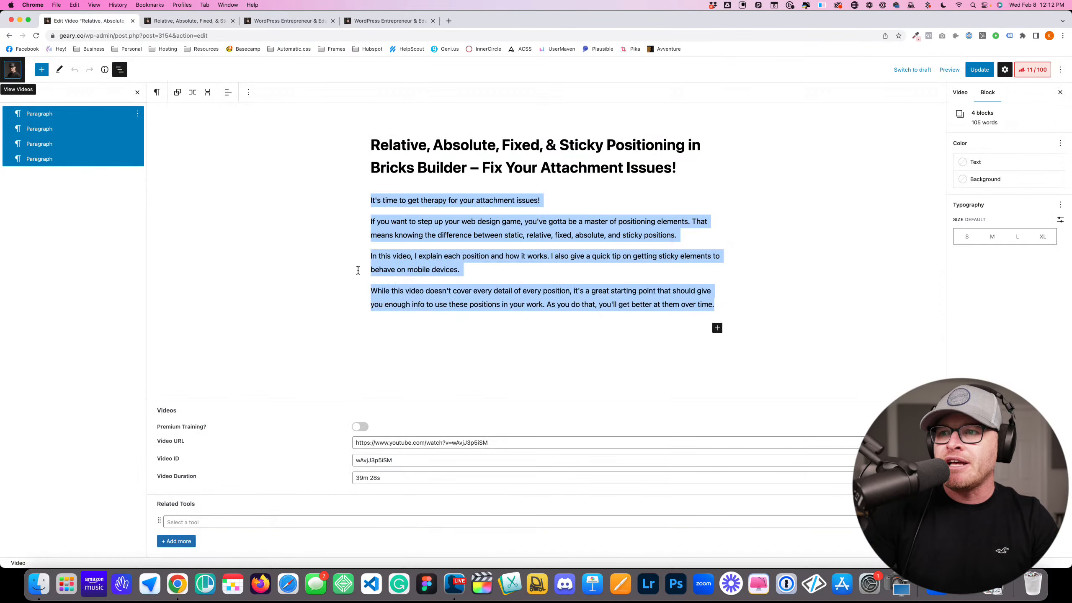
click(405, 201)
drag(701, 304, 354, 201)
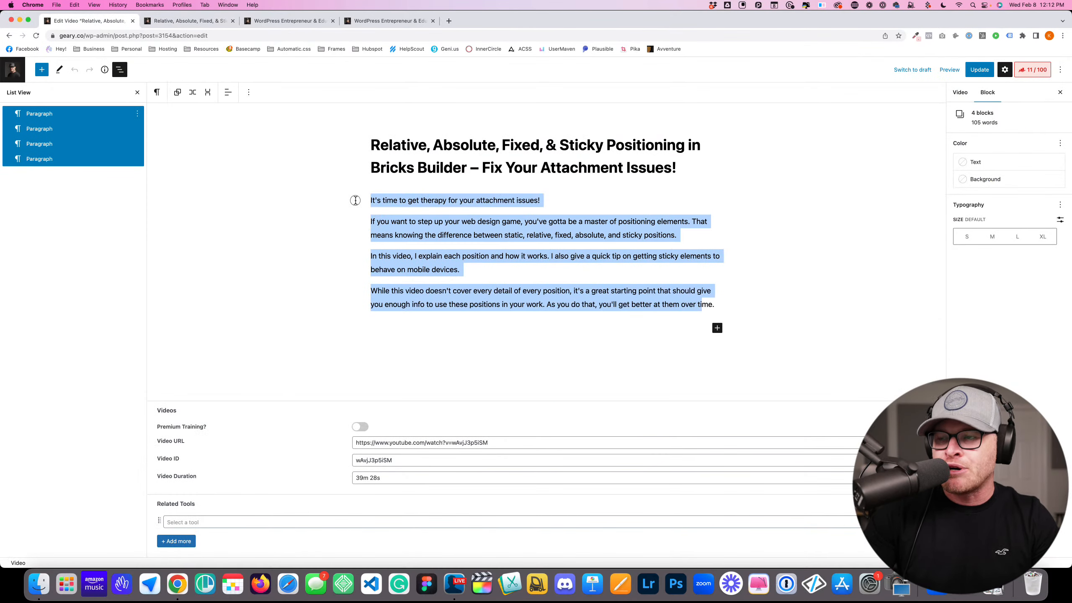
click(440, 215)
Compare the post title in the editor with the heading on the public video page, and return to the editor
click(390, 148)
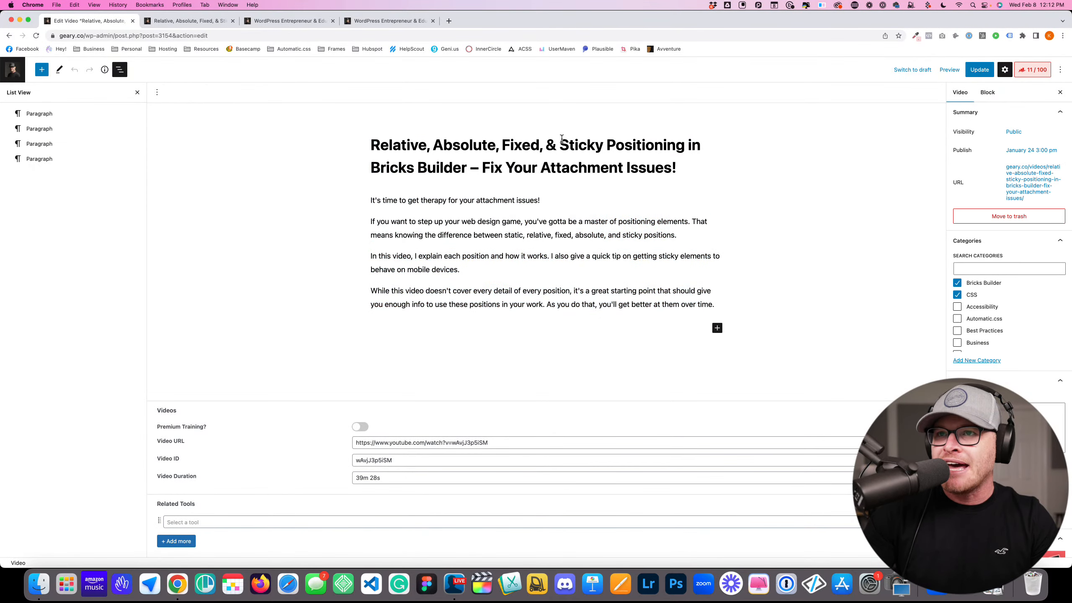
click(190, 20)
scroll(536, 312, up, 10)
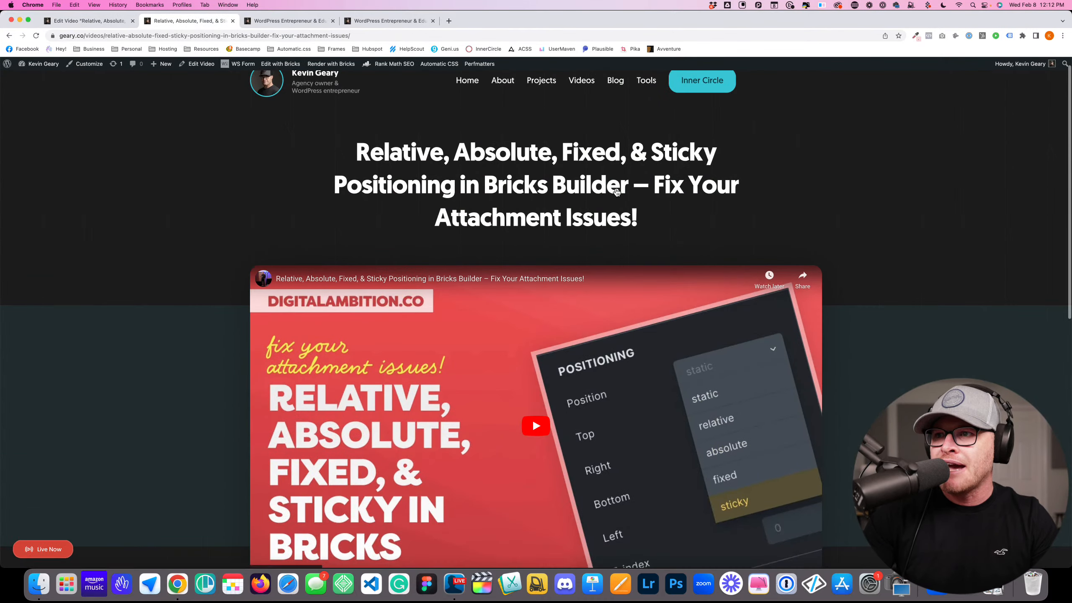
click(71, 21)
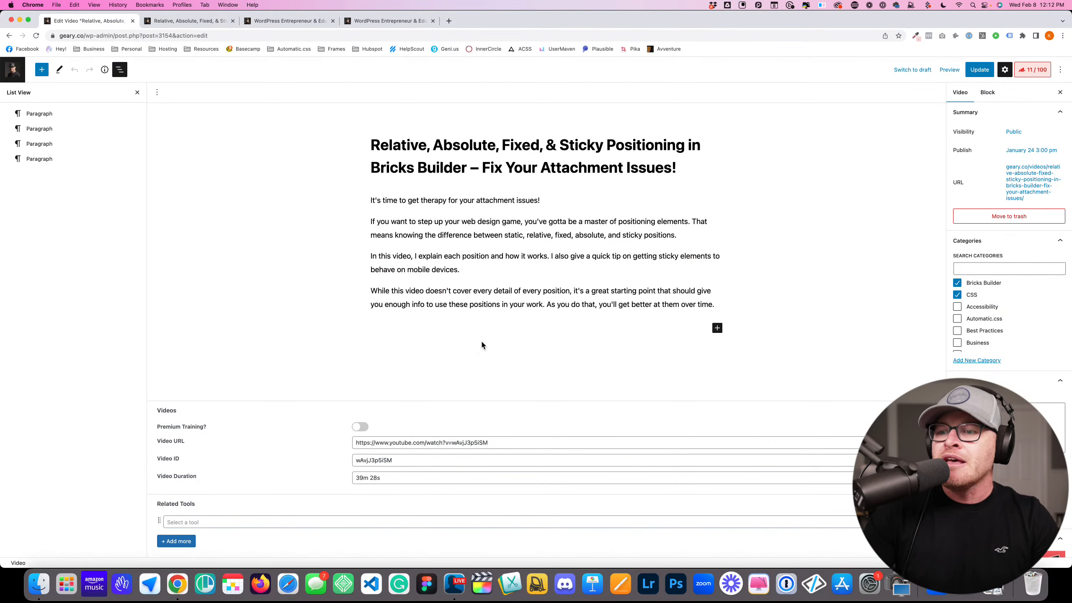
Switch the video's Premium Training option on and back off twice to demonstrate the custom field
click(361, 428)
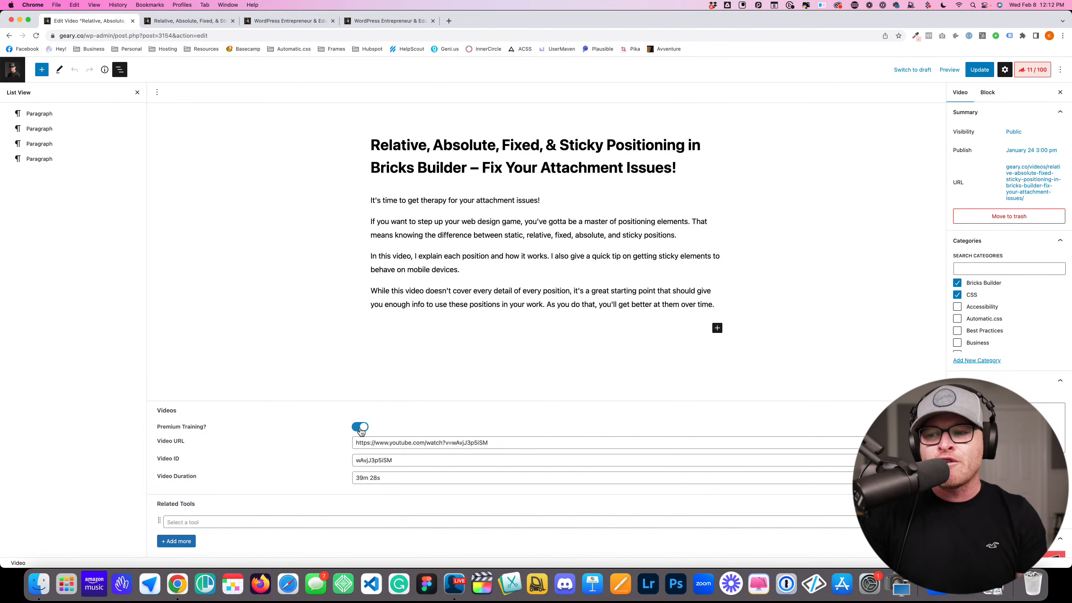
click(361, 428)
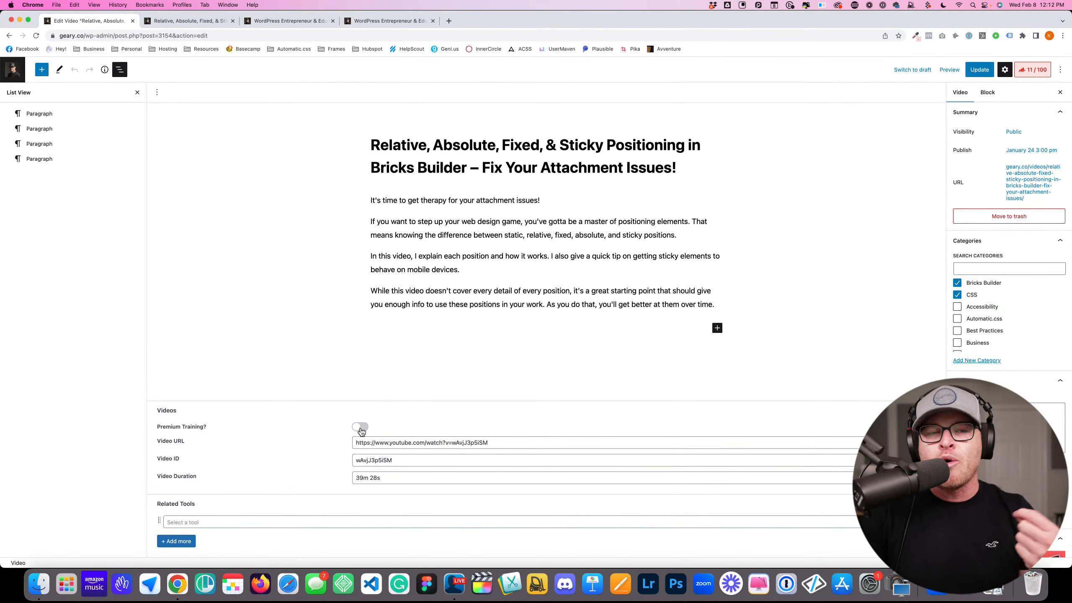
click(360, 427)
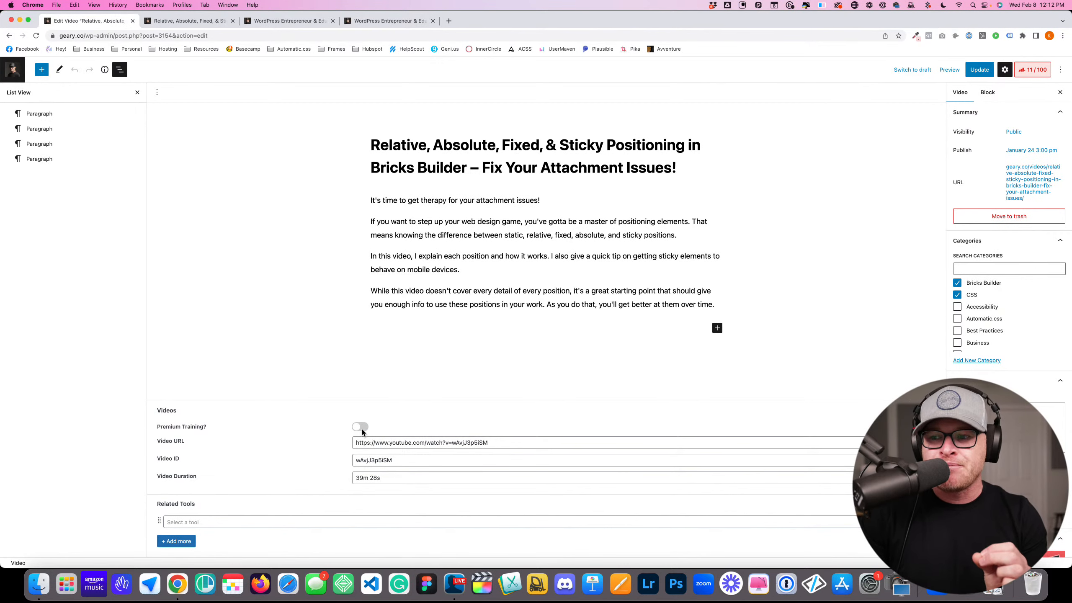
click(360, 428)
View the heading and embedded video on the post's public page
click(190, 20)
scroll(502, 229, up, 15)
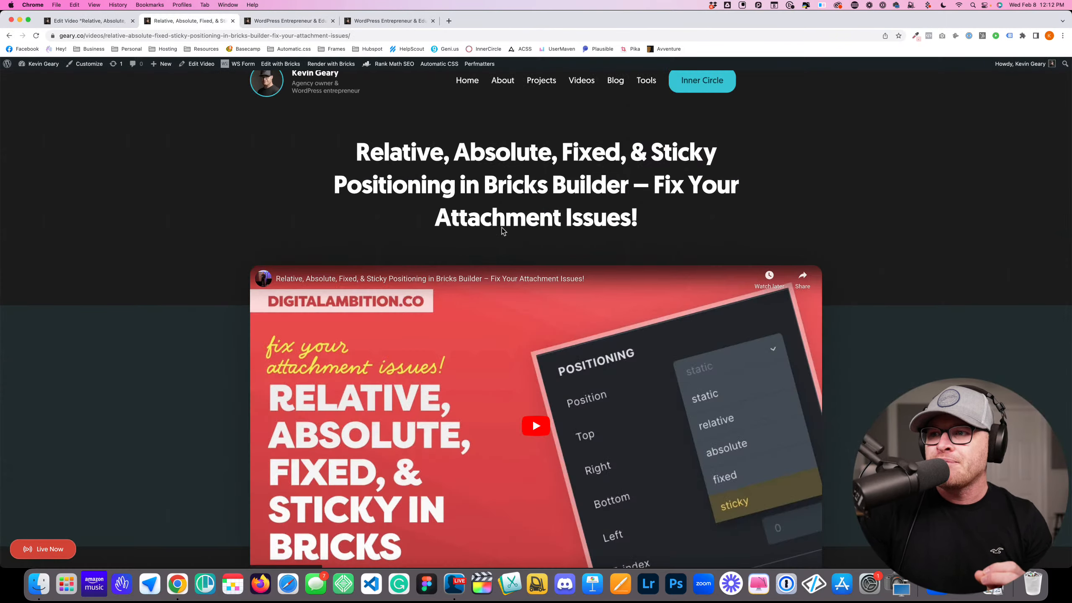
scroll(481, 282, down, 2)
scroll(481, 281, down, 1)
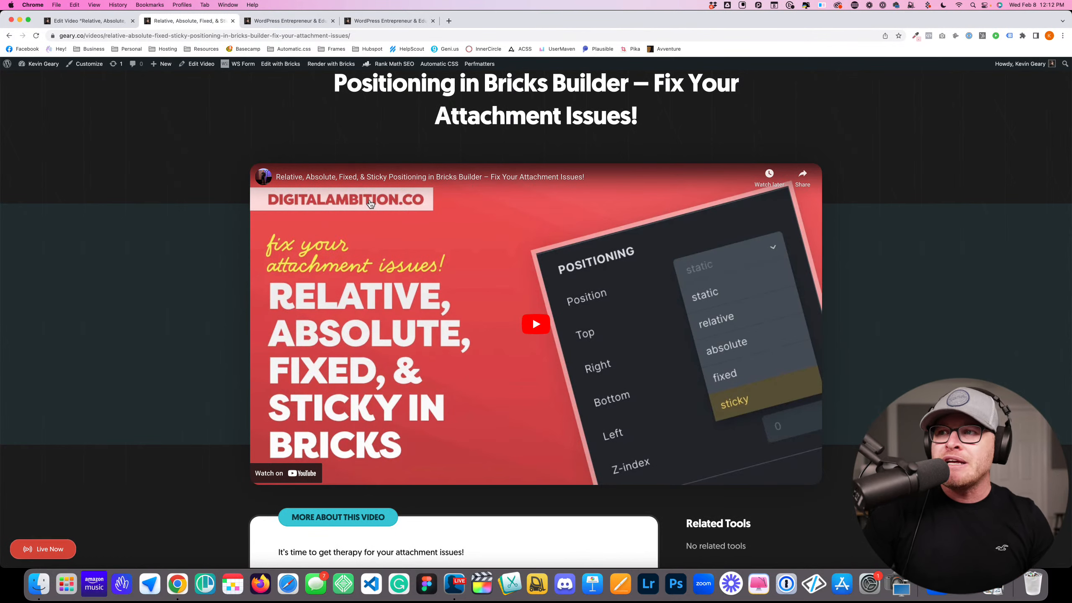
Review the video's public page from its header down to the embedded video, and go back to the Videos admin list
scroll(370, 204, up, 5)
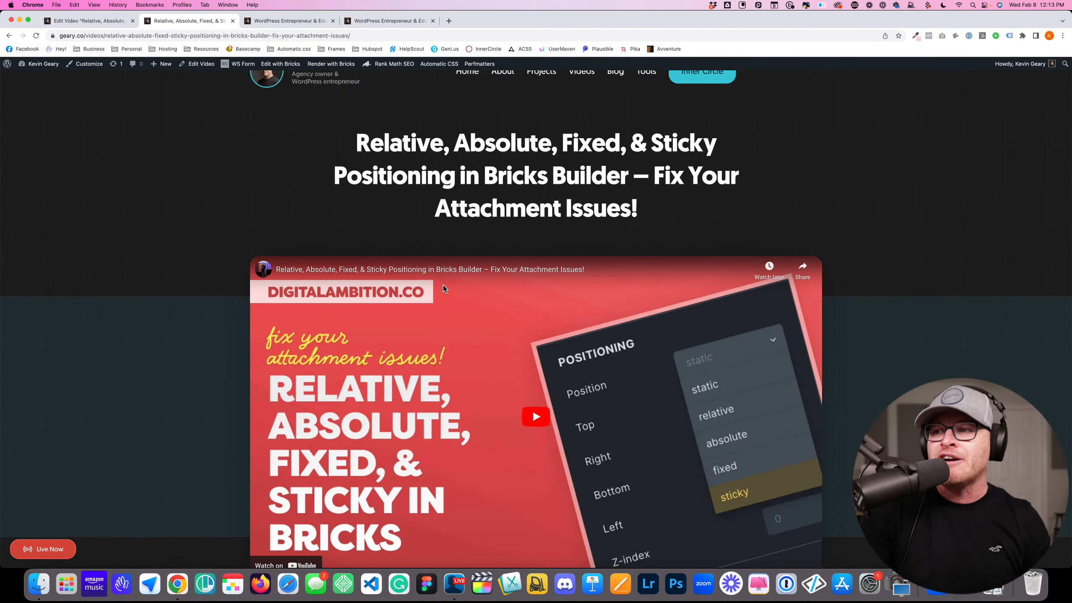
scroll(459, 244, up, 1)
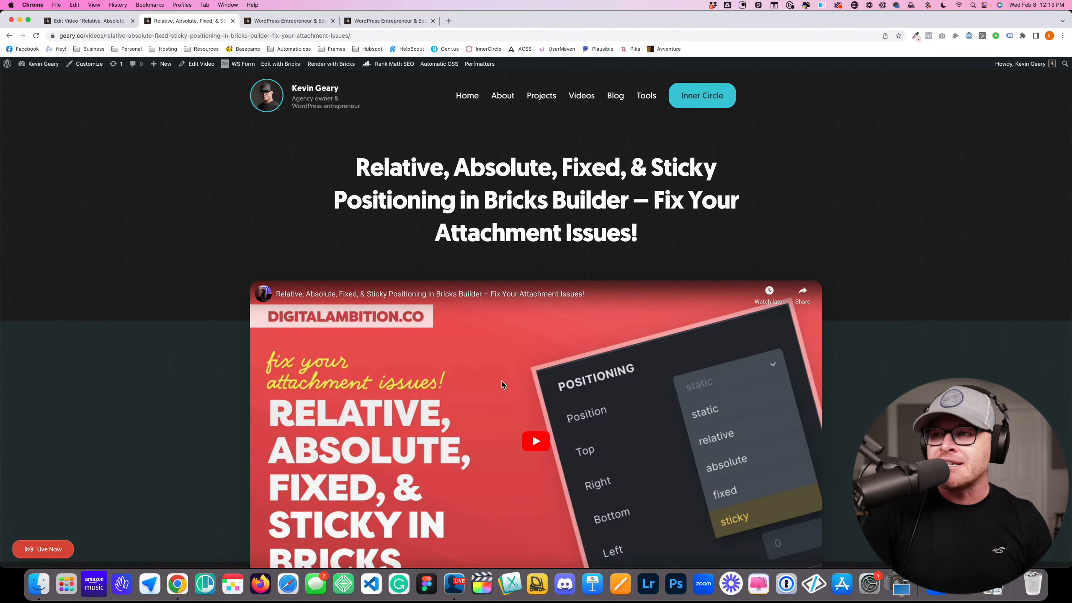
scroll(503, 384, down, 5)
click(9, 36)
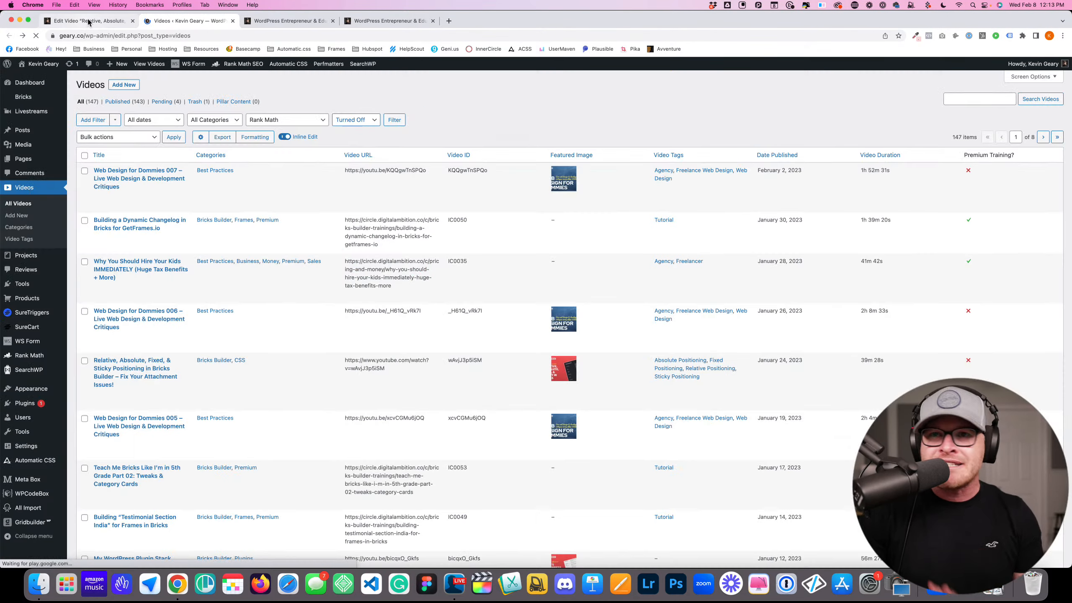
Return to the video's post editor and switch its Premium Training option on and back off
click(87, 22)
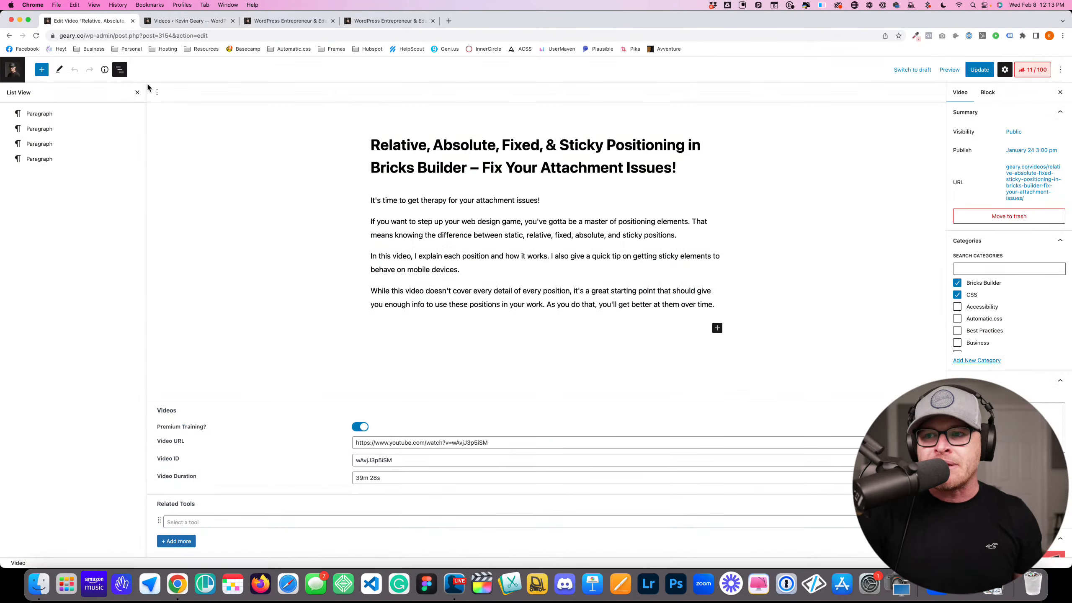
click(358, 427)
click(362, 427)
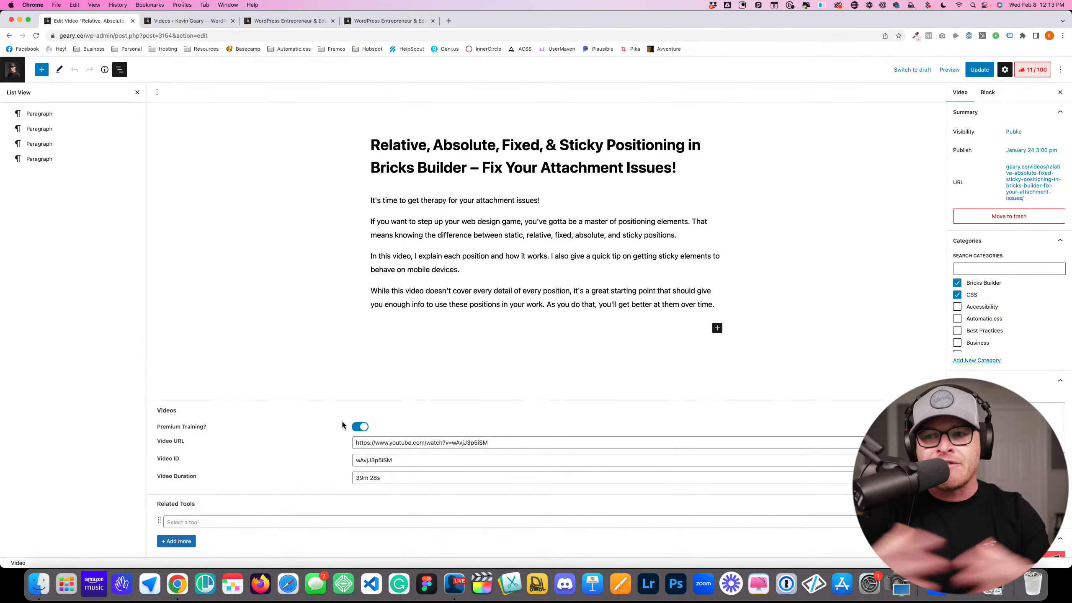
click(359, 427)
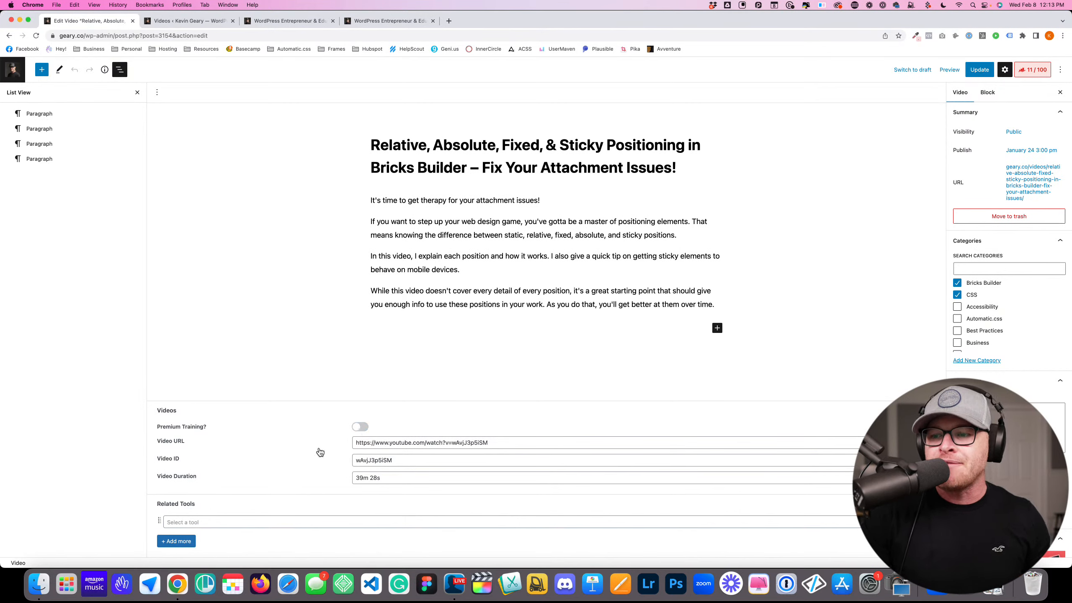
Highlight the video's URL, ID and duration custom field values in the editor
drag(513, 445, 302, 439)
drag(395, 461, 250, 469)
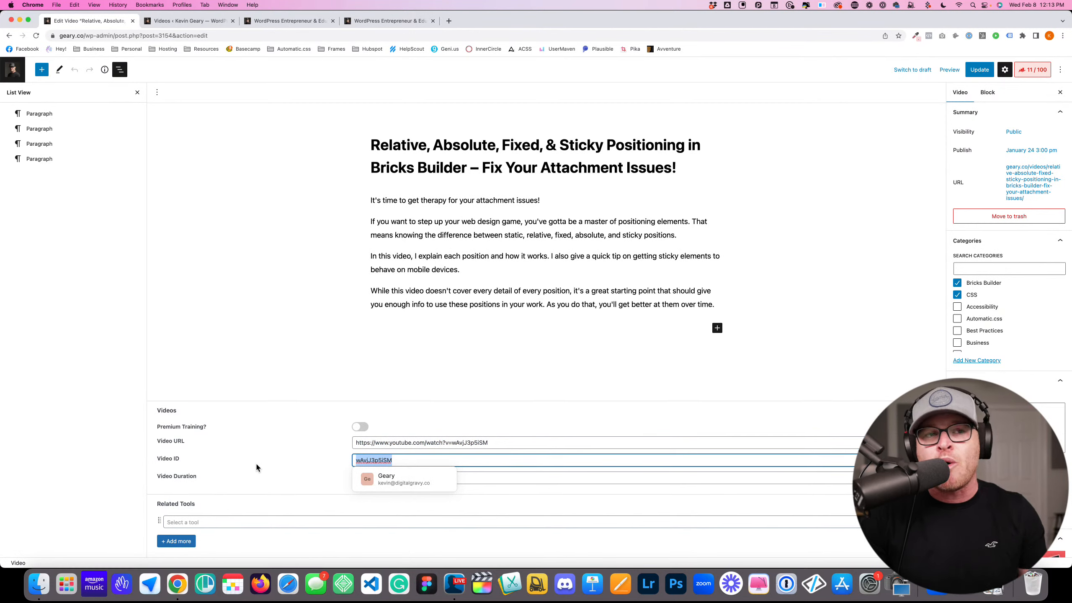
drag(504, 446, 313, 444)
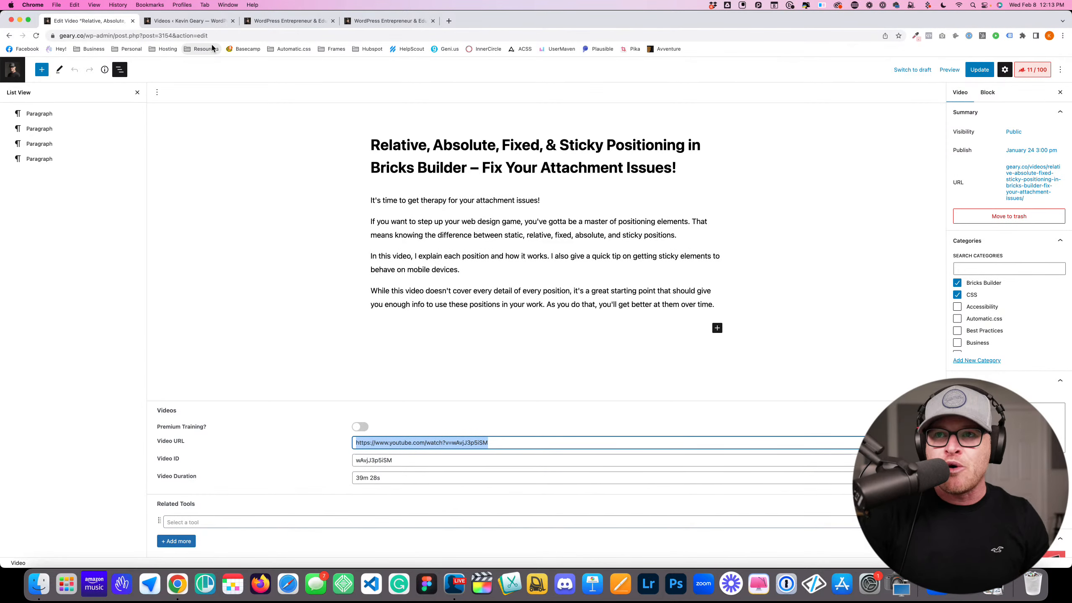
click(434, 443)
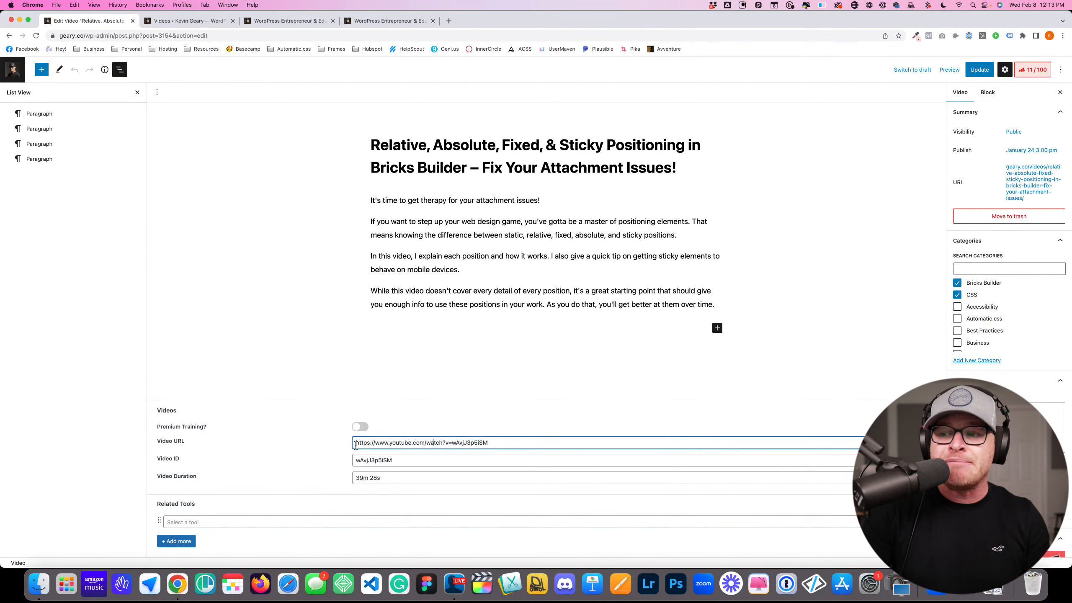
click(303, 483)
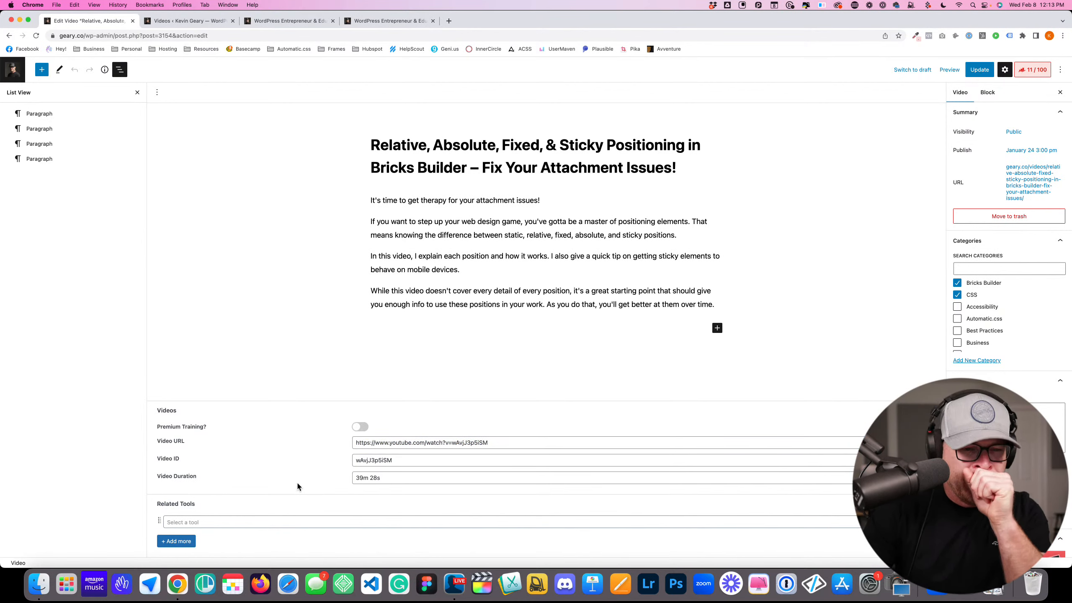
drag(412, 486, 340, 474)
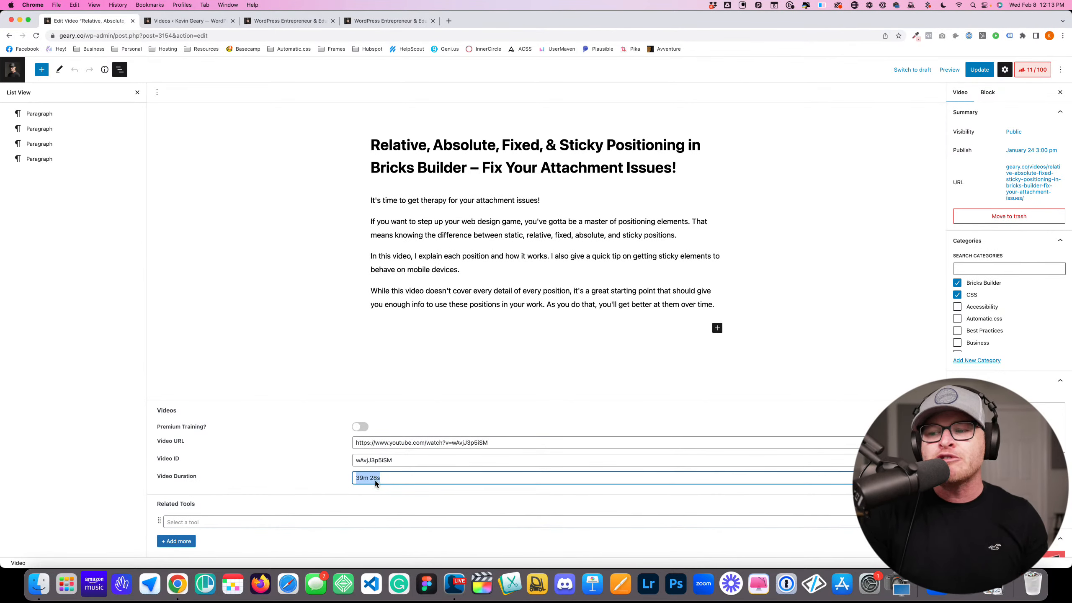
click(336, 484)
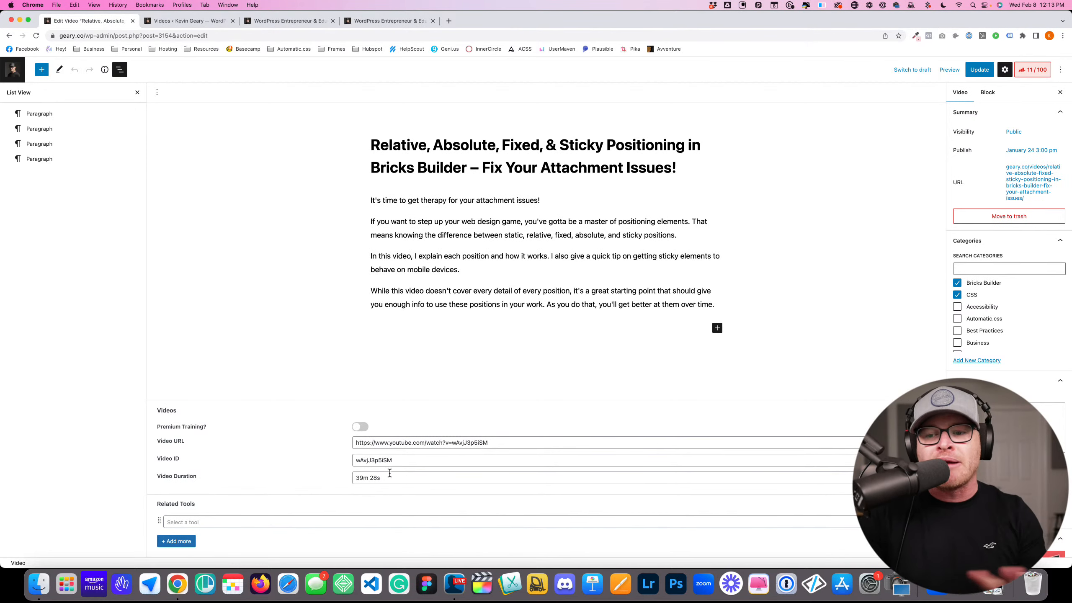
Choose WS Form Pro as the video's related tool and update the post
click(219, 526)
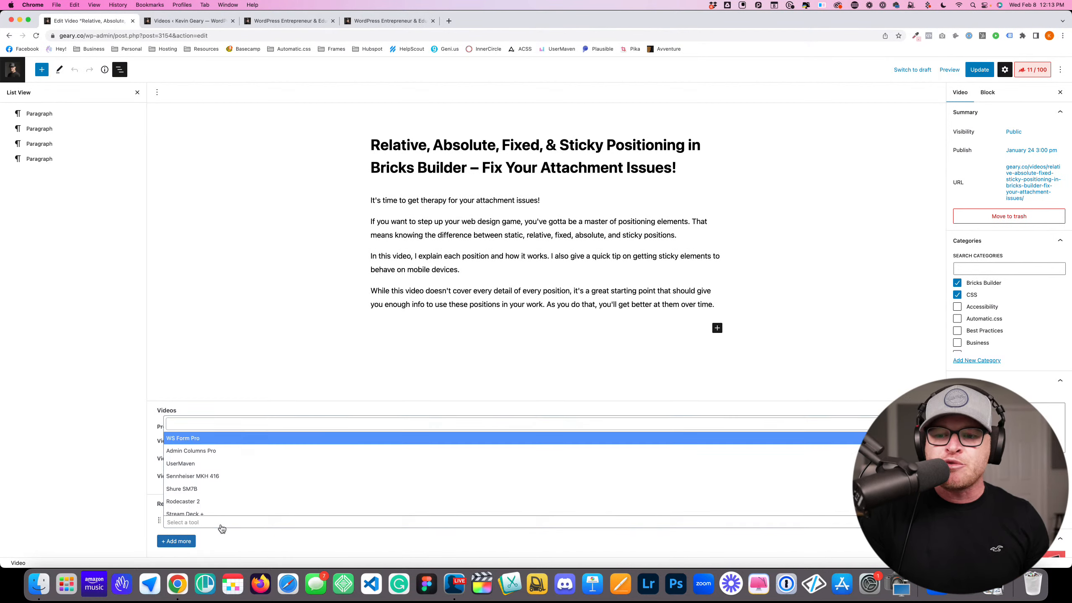
click(257, 356)
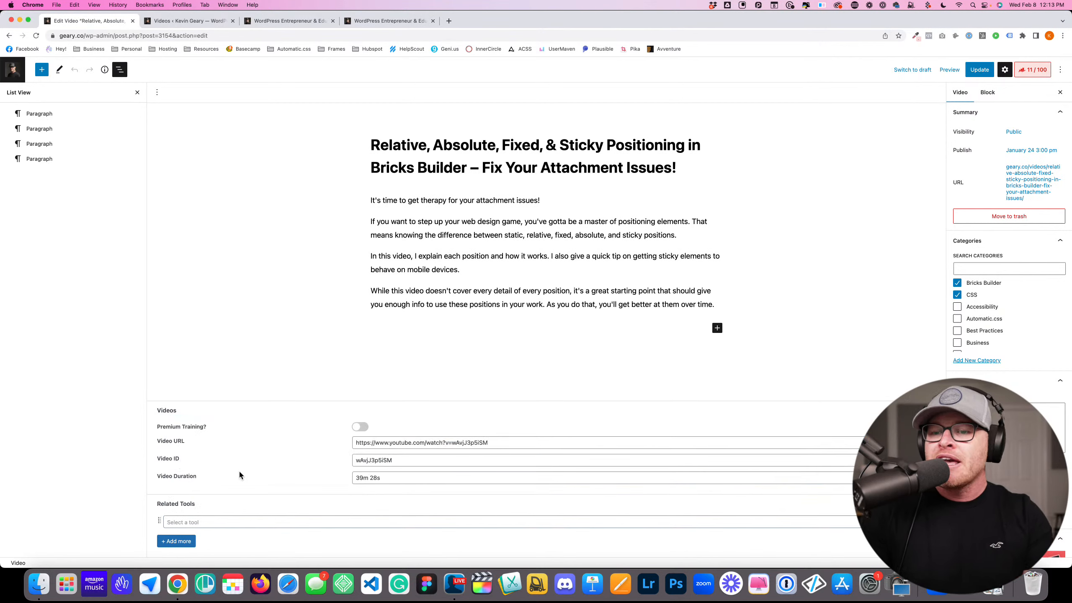
click(208, 521)
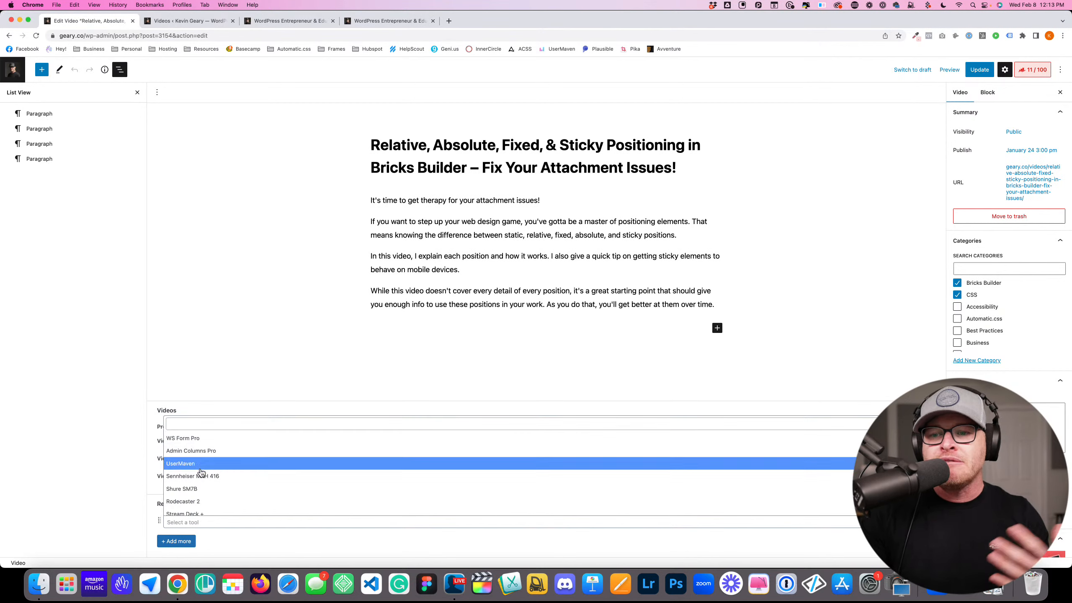
click(210, 444)
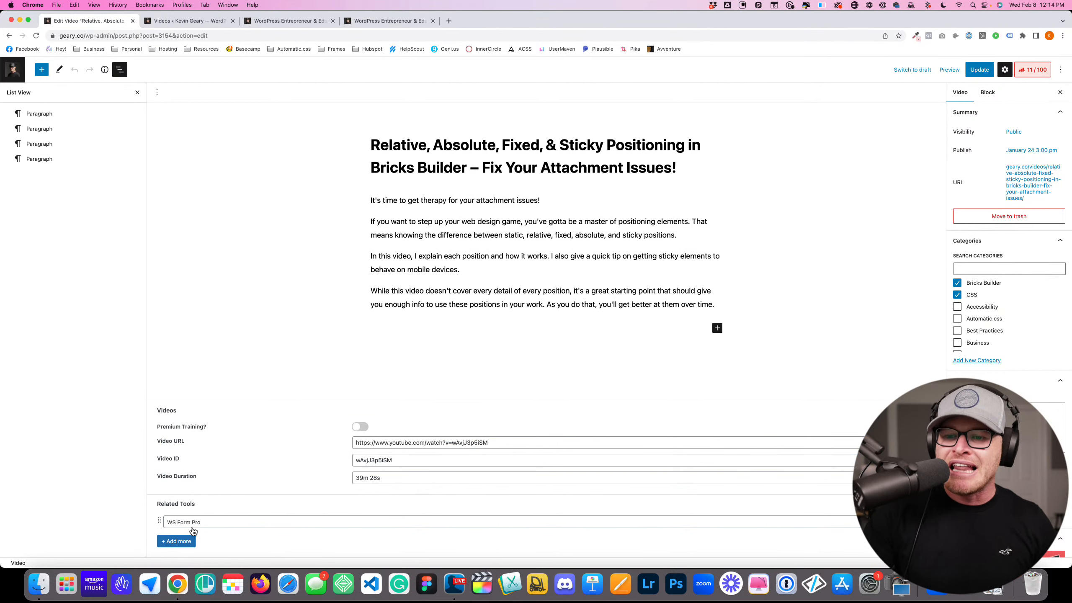
click(979, 72)
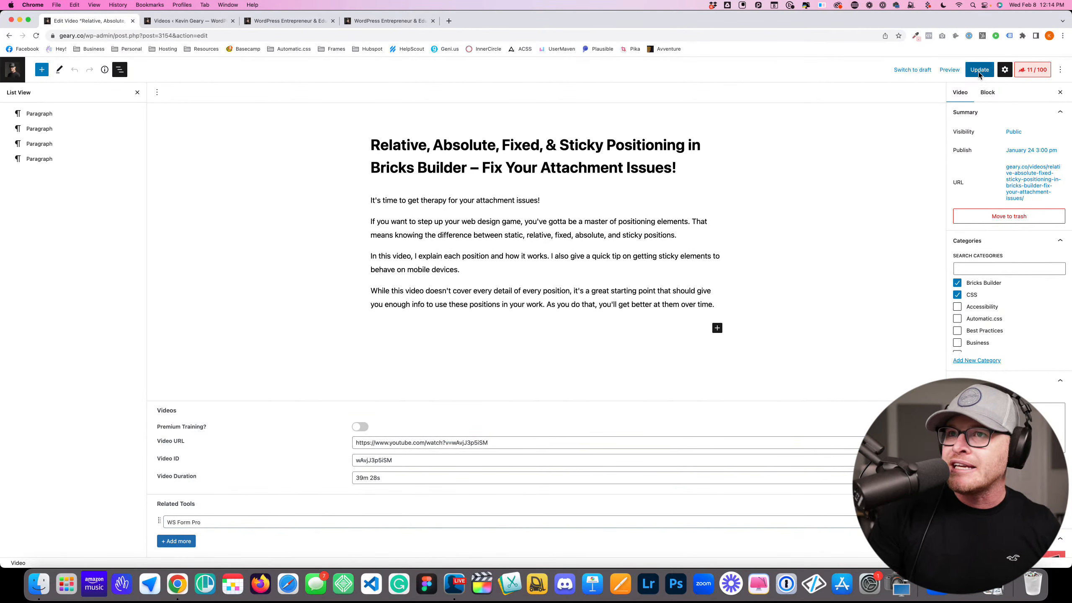
Open the Relative, Absolute, Fixed, & Sticky video from the site's video archive and check its Related Tools section
click(182, 22)
click(287, 20)
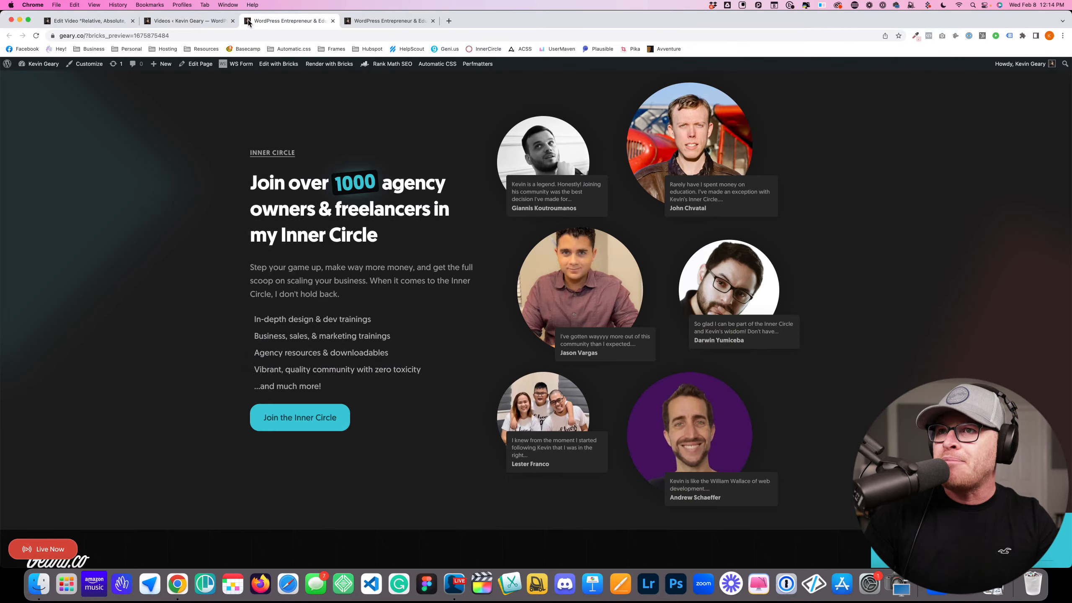
click(388, 20)
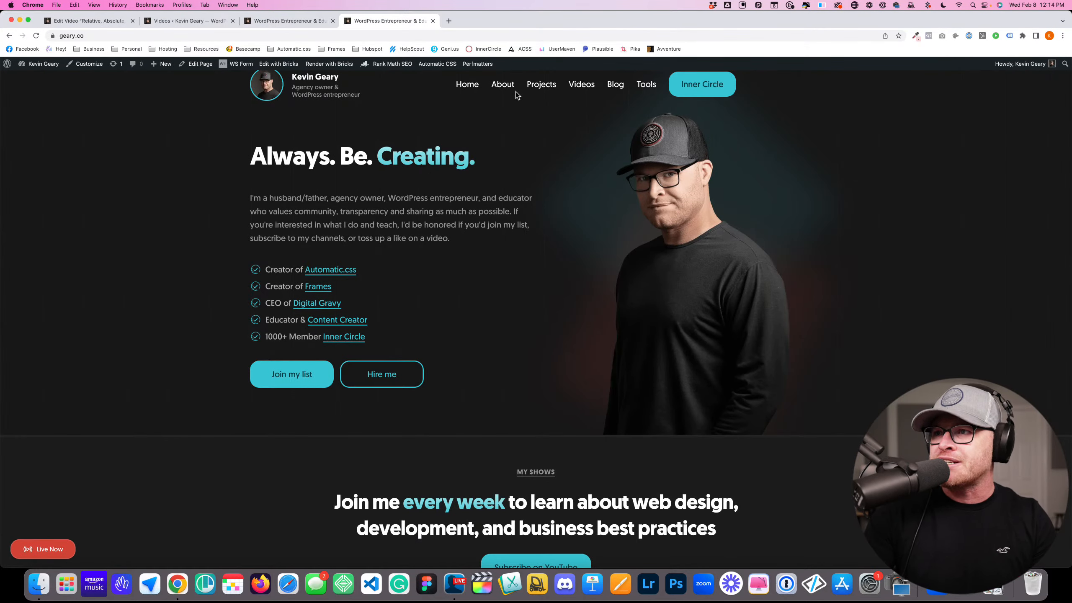
click(582, 84)
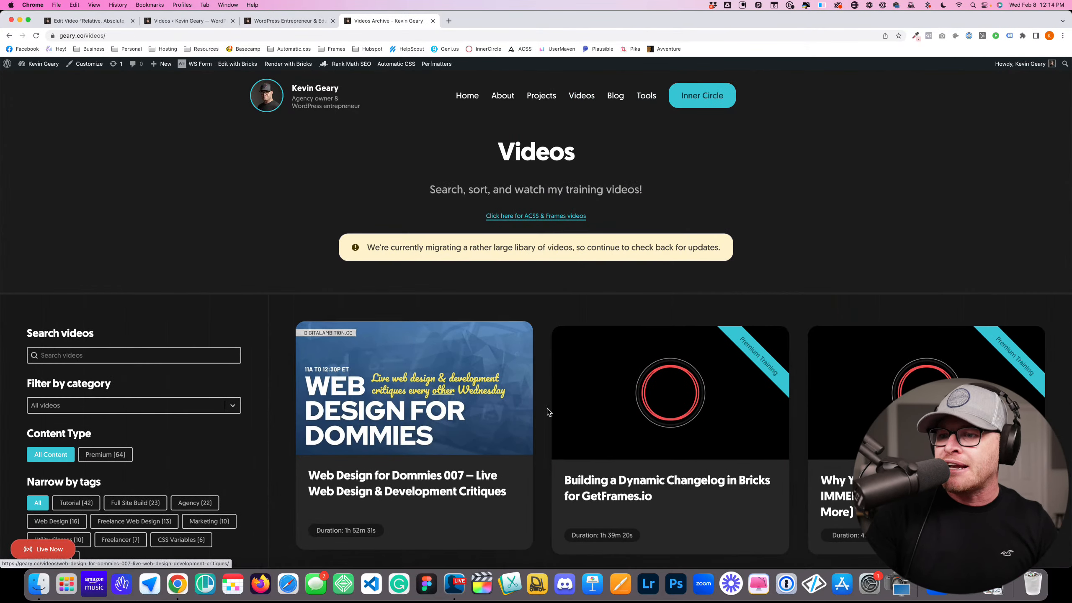
scroll(506, 413, down, 6)
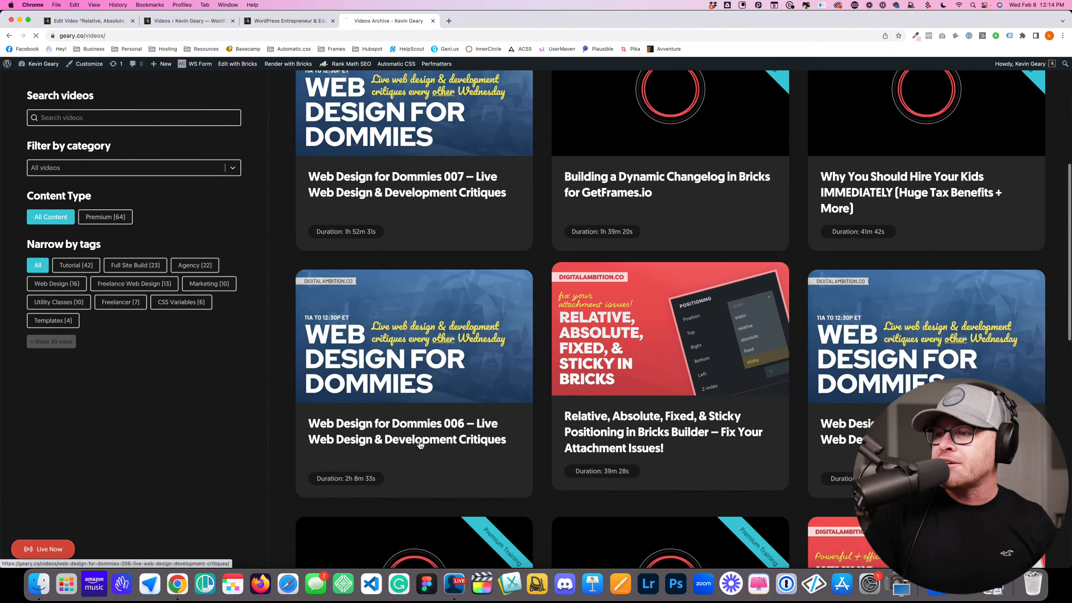
click(671, 350)
scroll(725, 377, down, 10)
scroll(724, 377, down, 2)
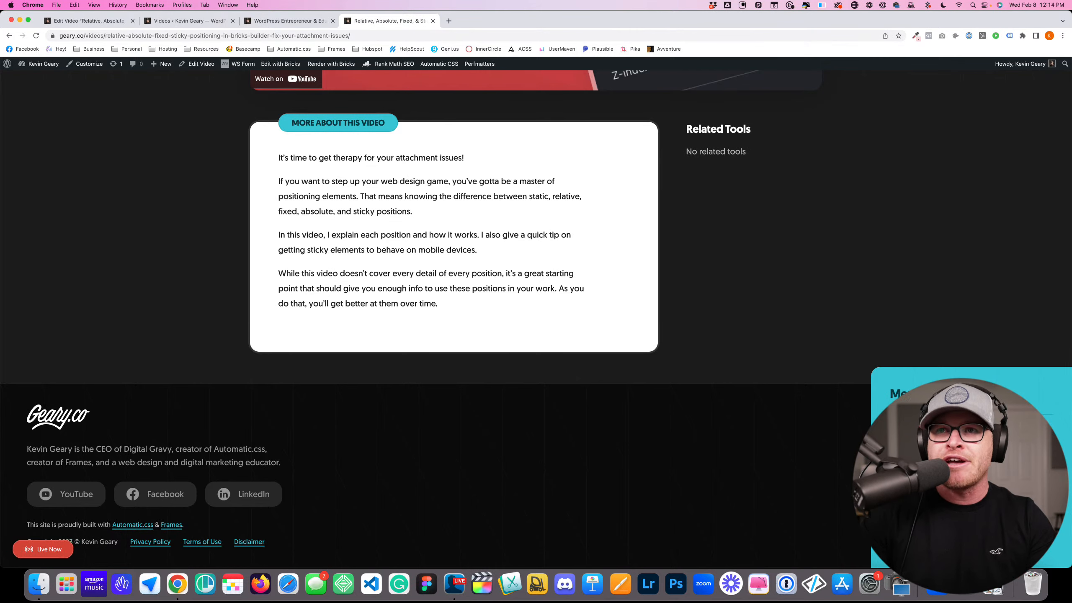
Leave the post editor and open the Videos field group in Meta Box's custom fields
click(108, 23)
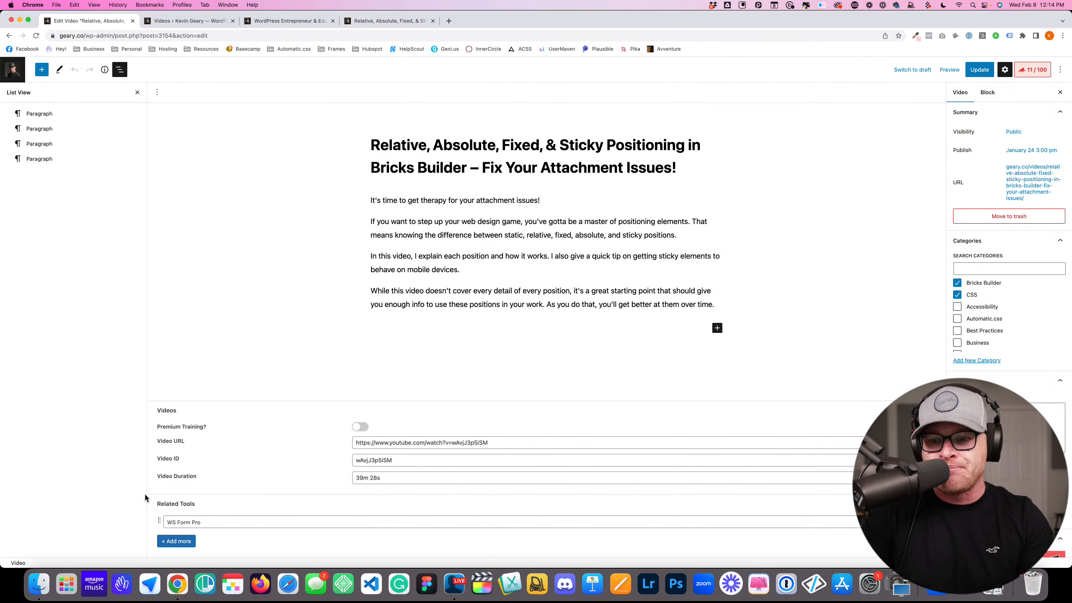
click(36, 35)
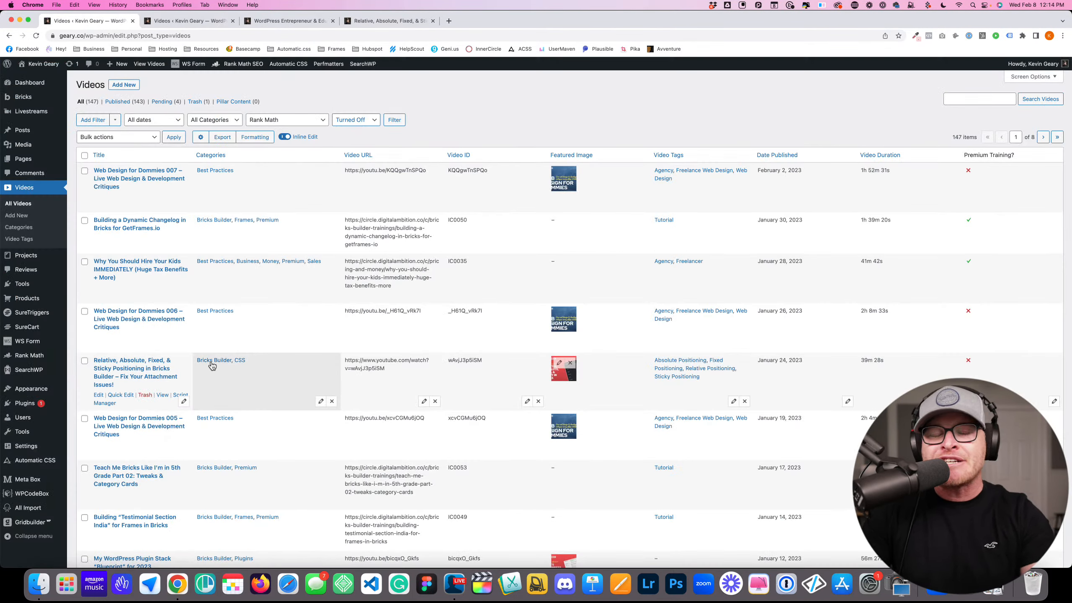
mouse_move(38, 422)
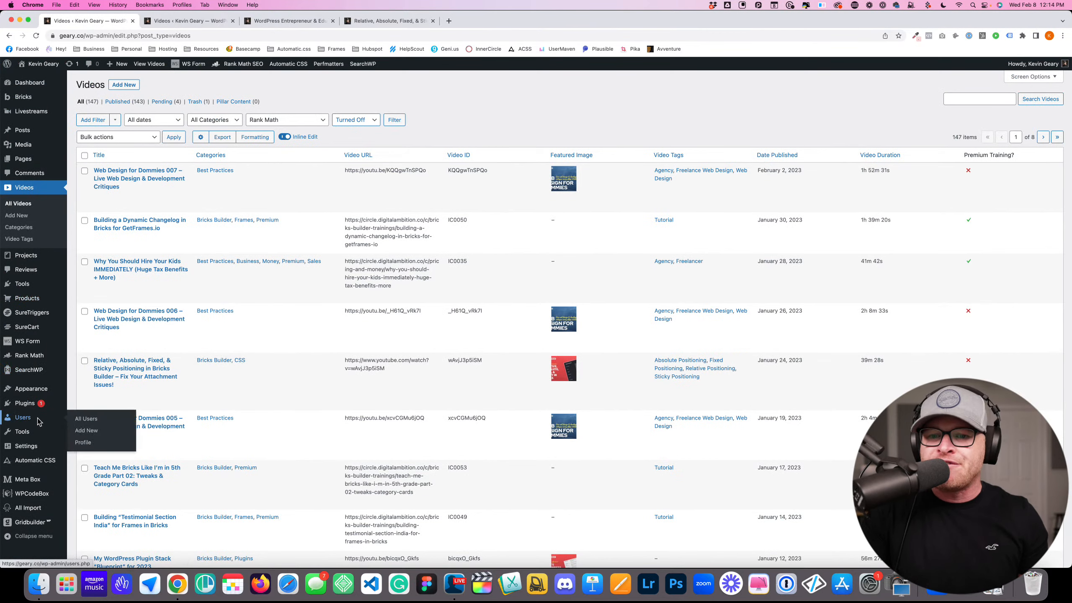
scroll(38, 423, down, 3)
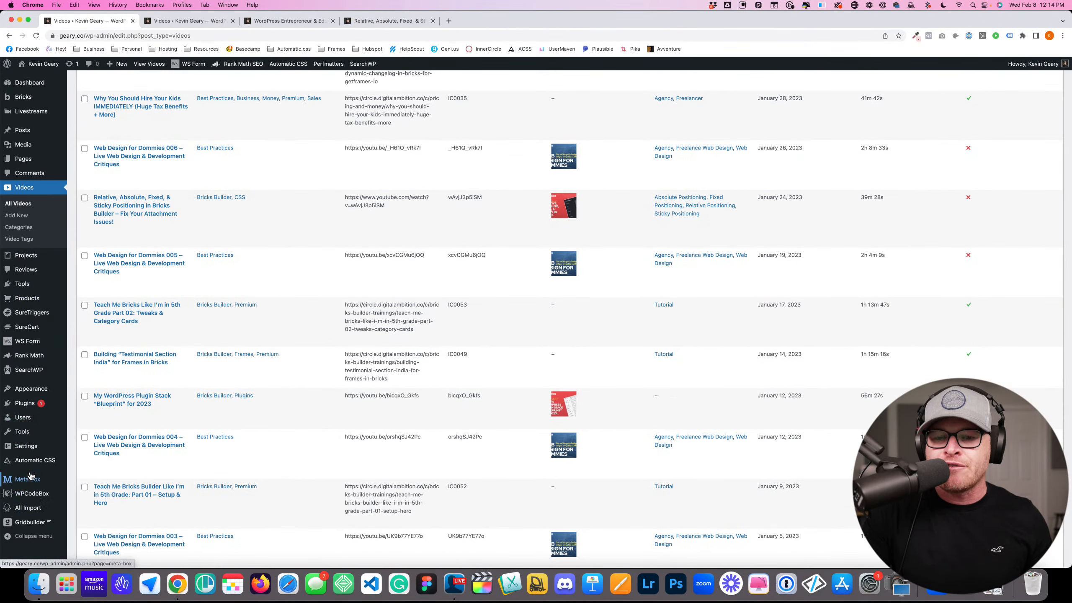
mouse_move(31, 481)
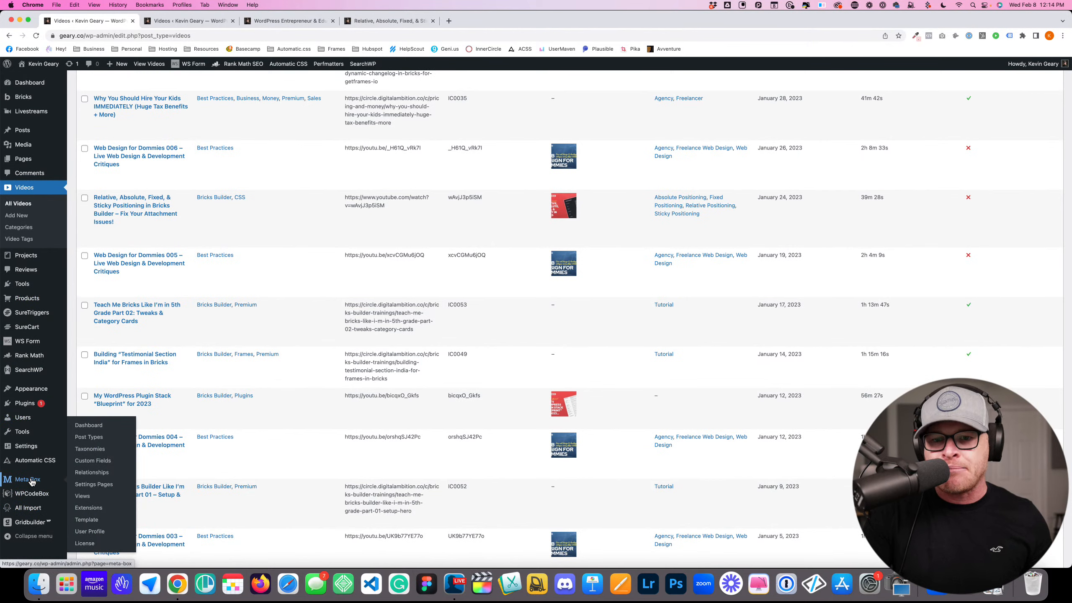
click(101, 463)
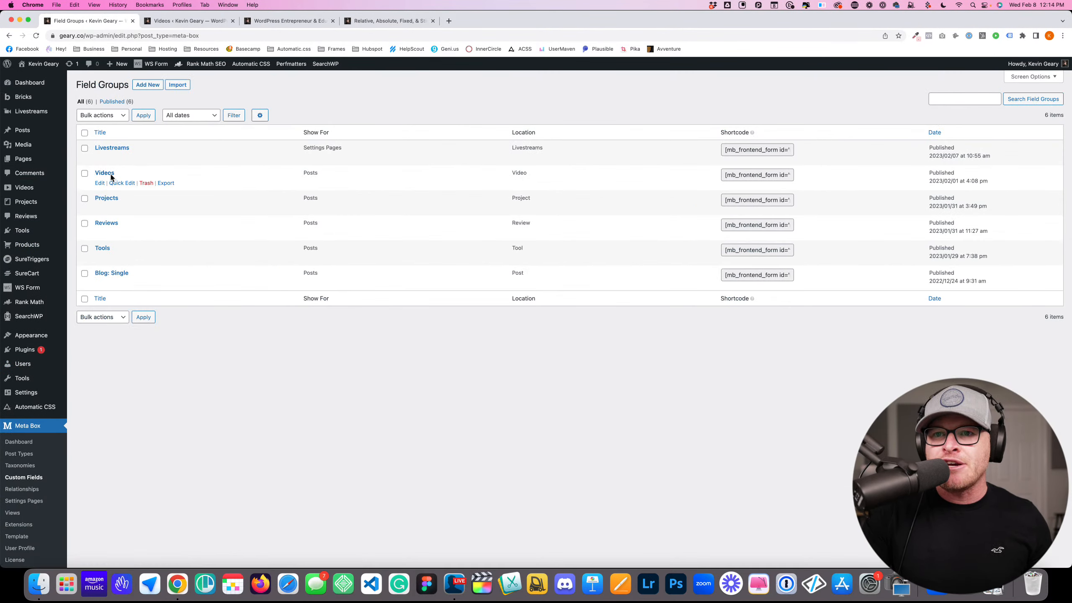
click(104, 172)
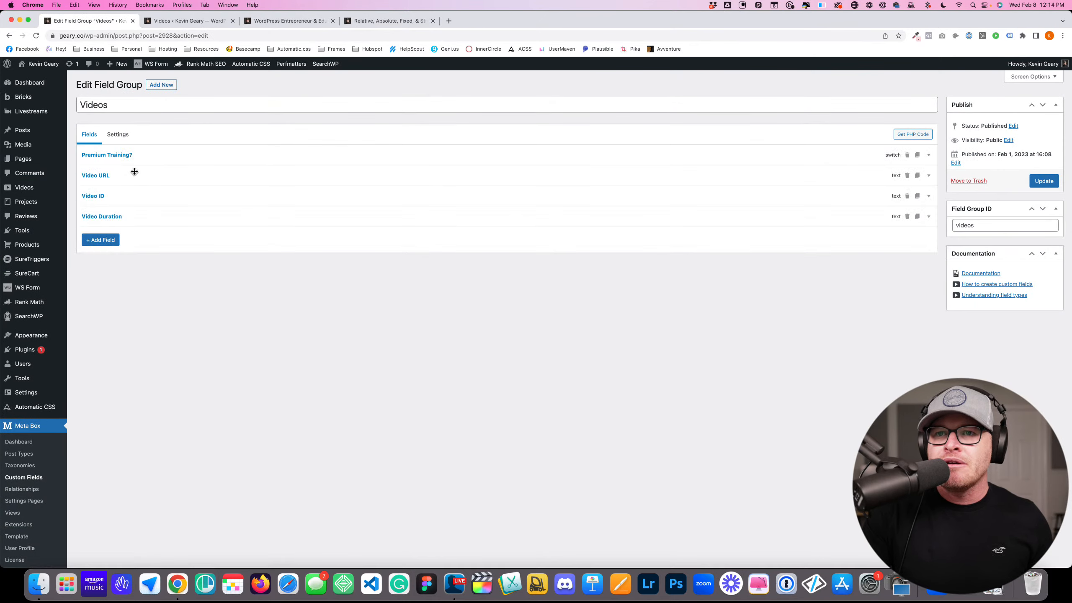
Inspect the Premium Training? field's configuration, glance at the group settings, and return to the field list
click(204, 156)
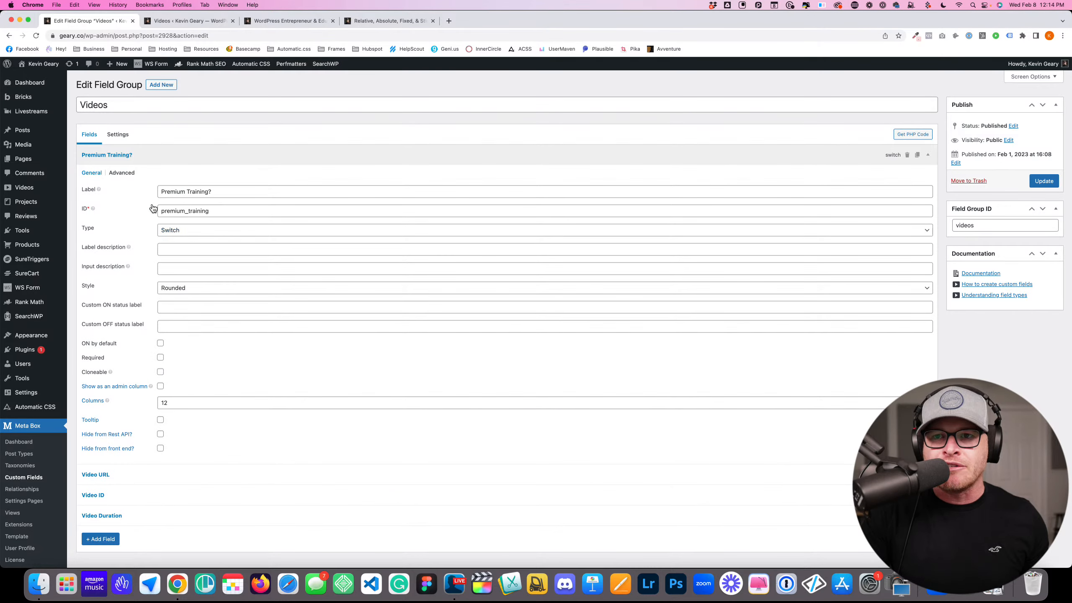
click(145, 150)
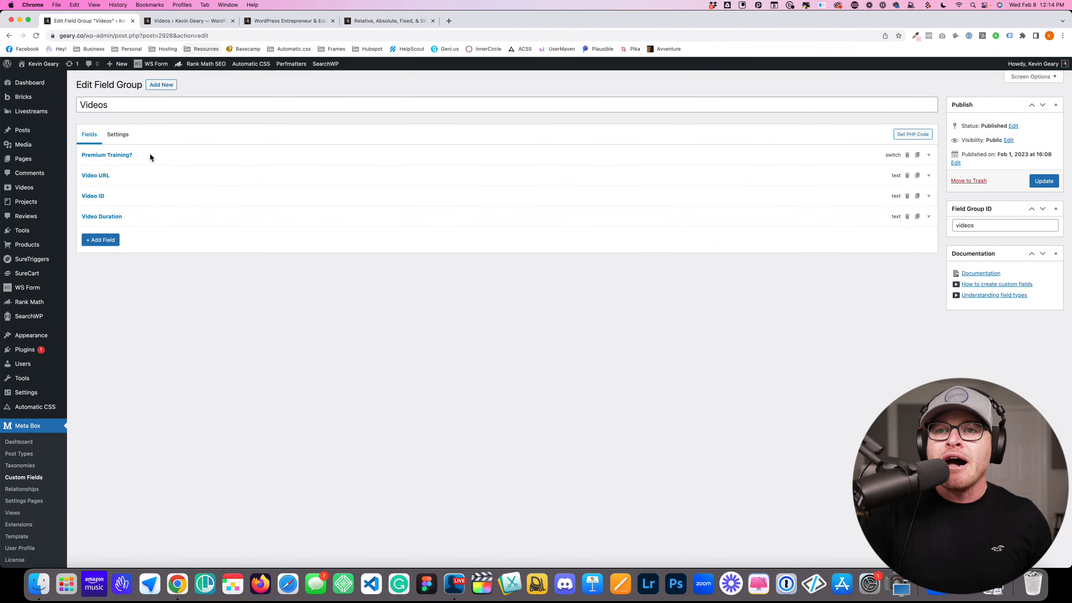
click(118, 135)
click(90, 135)
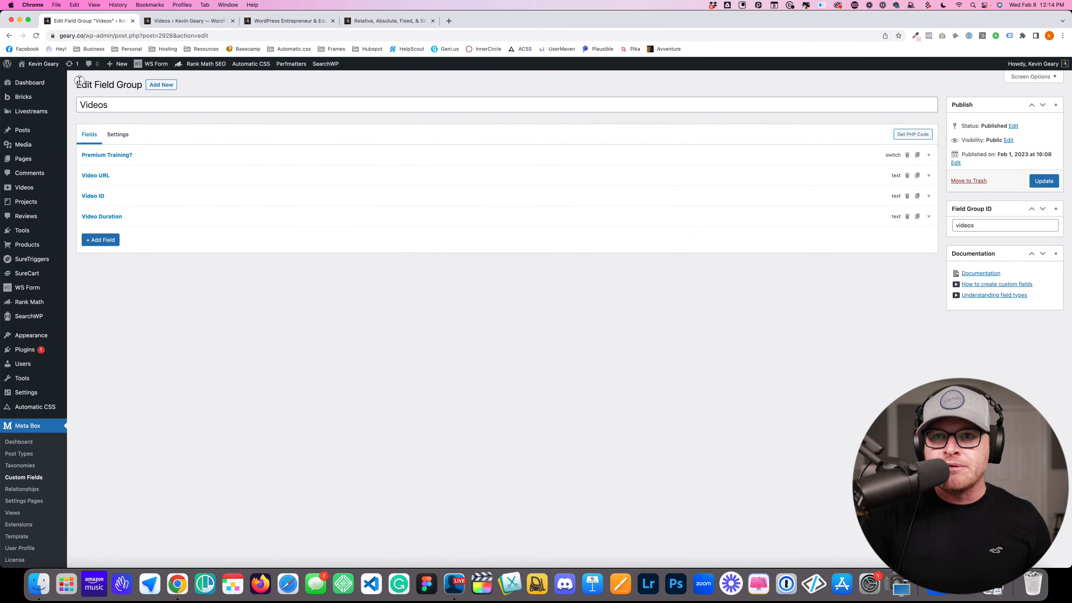
Highlight the field group's Videos title and open the post type choices for its location rule
drag(79, 80, 68, 106)
click(100, 96)
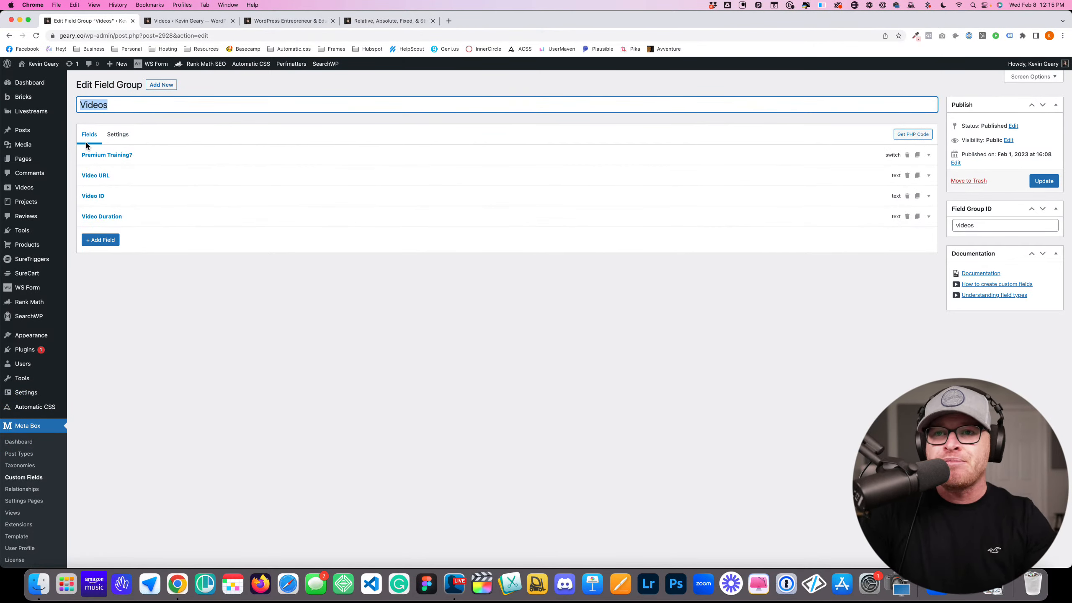
click(118, 134)
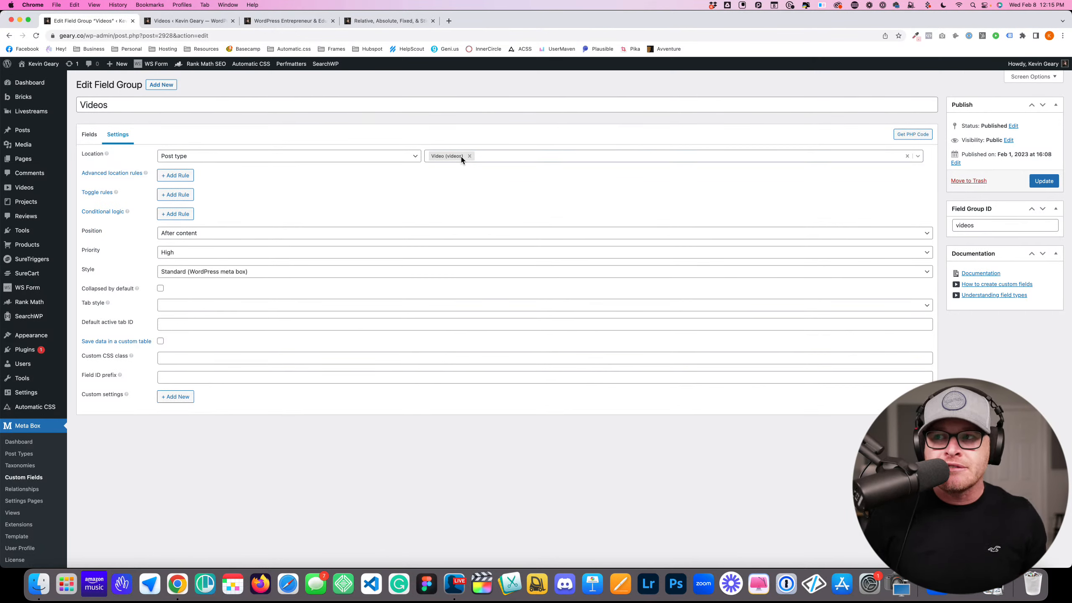
click(500, 155)
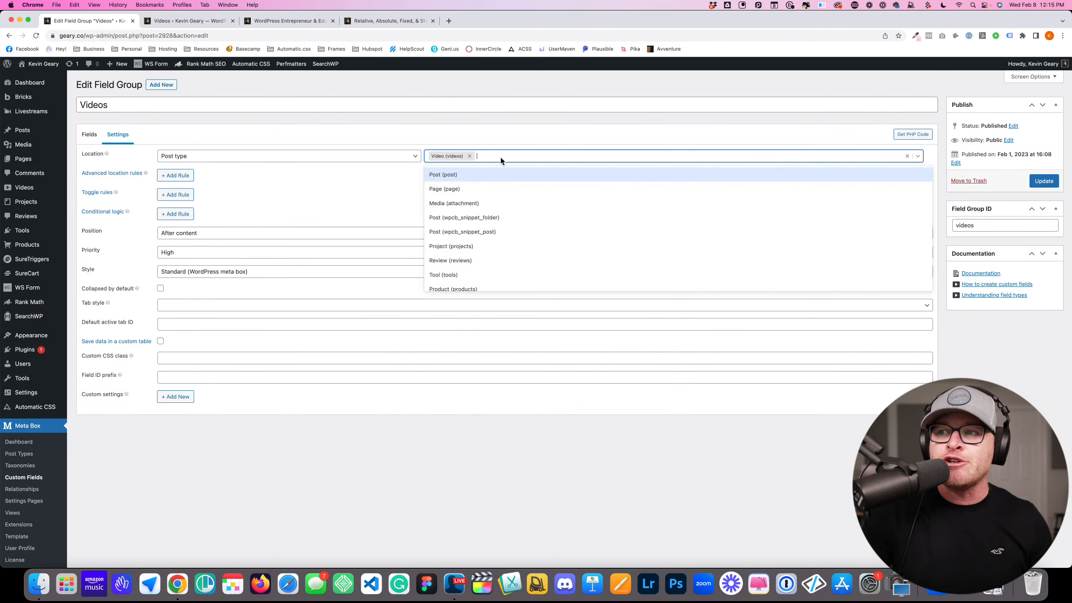
Dismiss the post type choices and open the Tools-Videos relationship in Meta Box
click(487, 115)
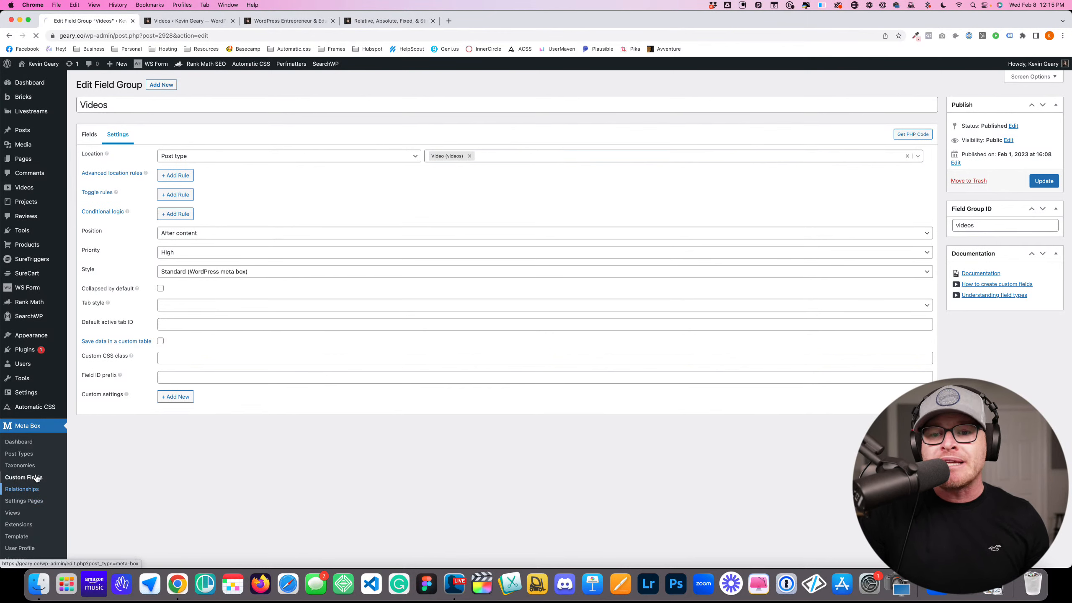
click(40, 491)
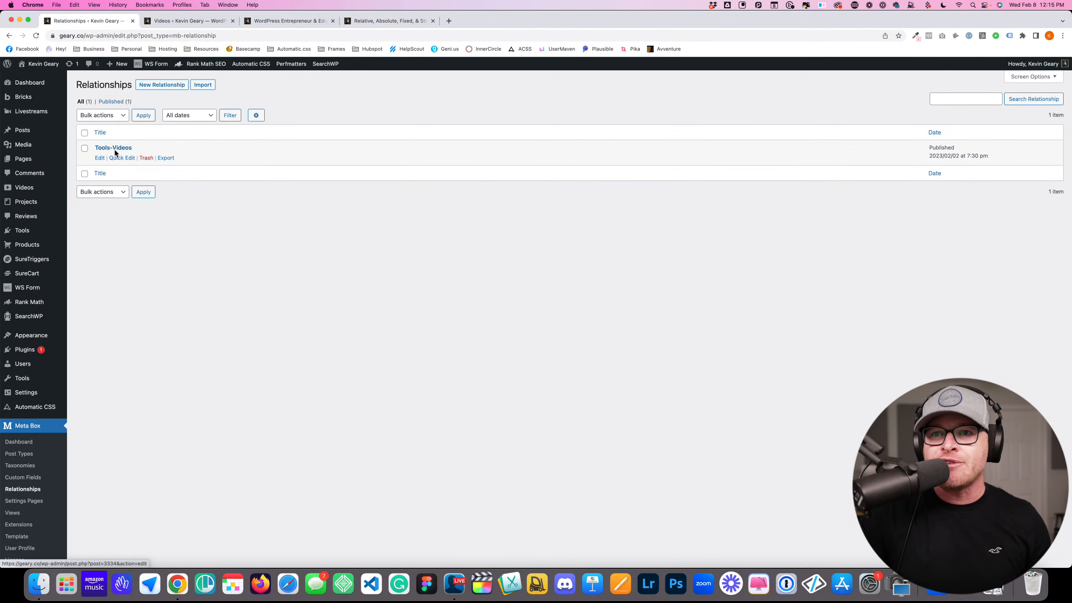
click(114, 152)
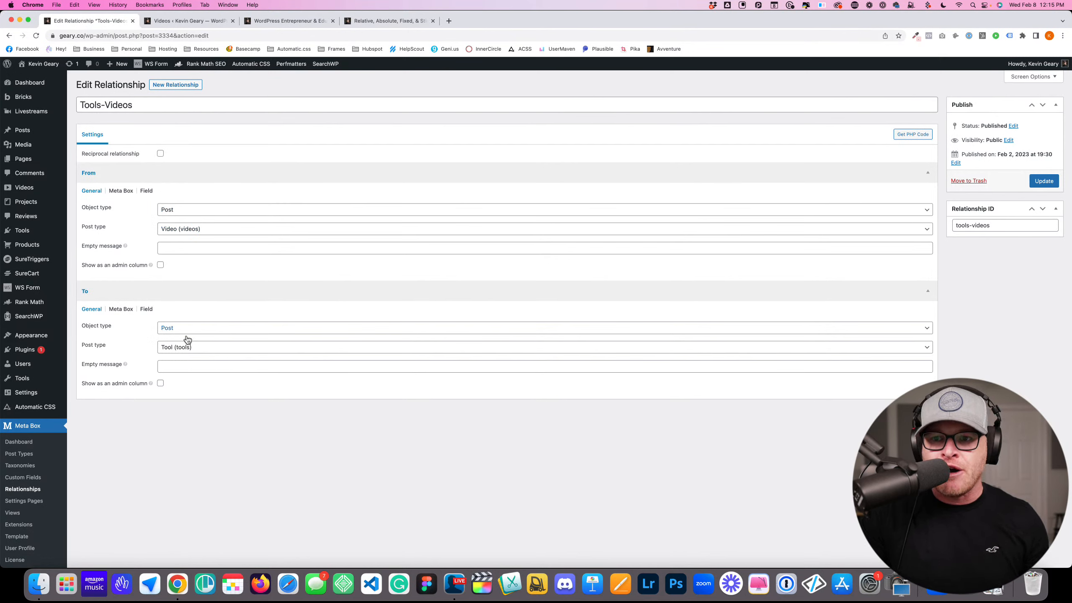
Inspect the meta box settings on both sides of the relationship, highlight their titles, and review the From side's field settings
click(123, 192)
click(126, 348)
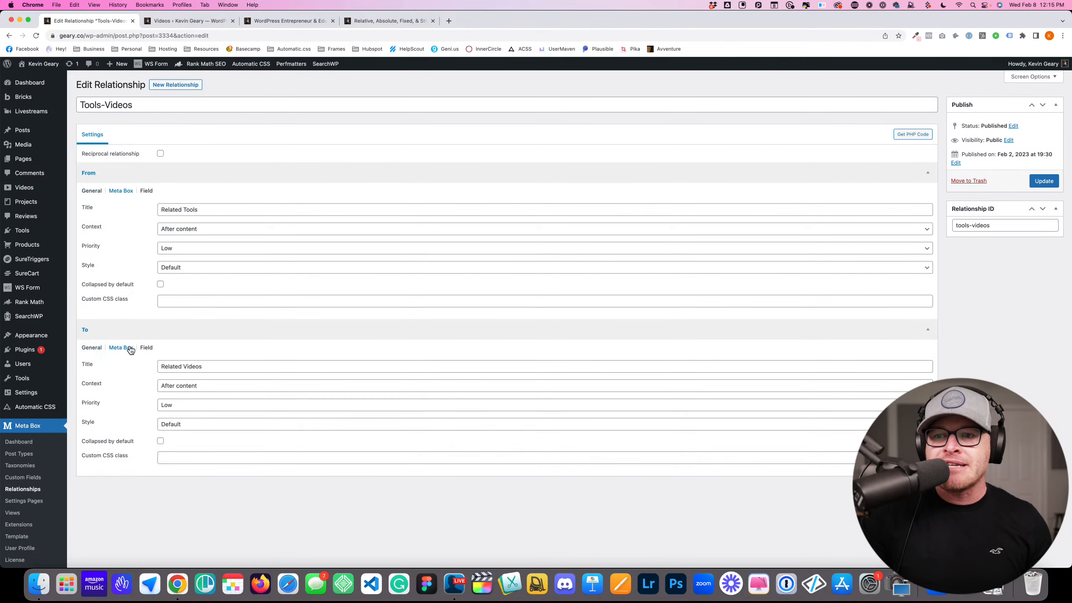
drag(216, 370, 156, 366)
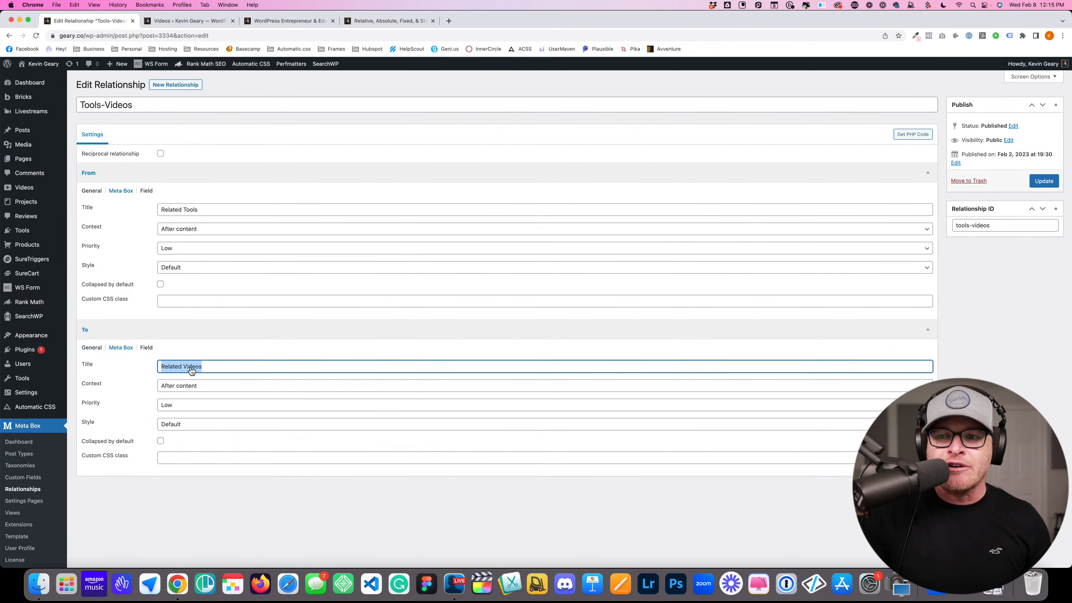
drag(219, 210, 160, 208)
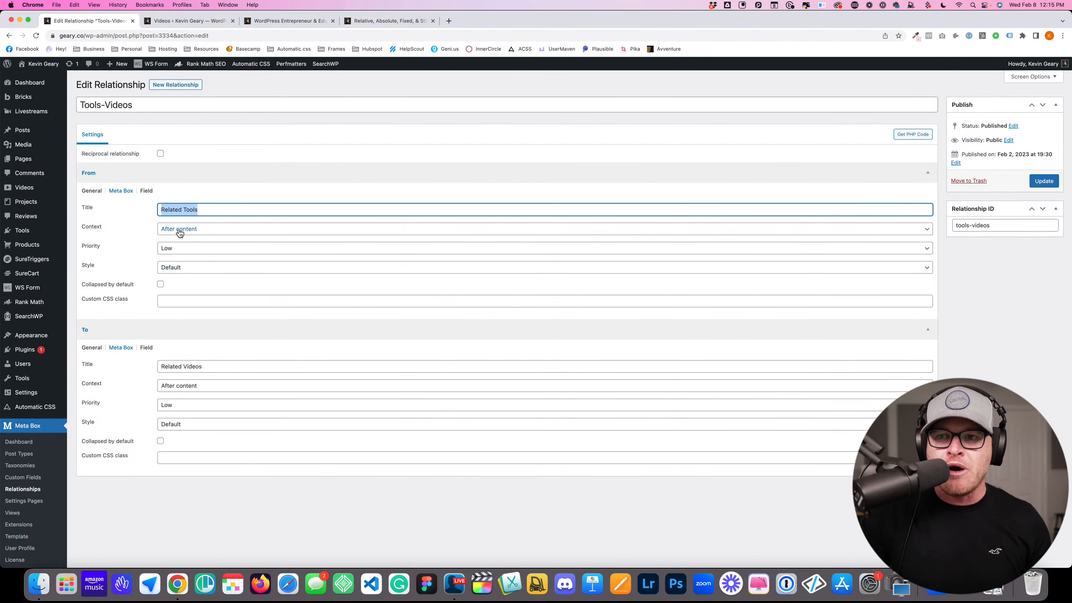
click(147, 191)
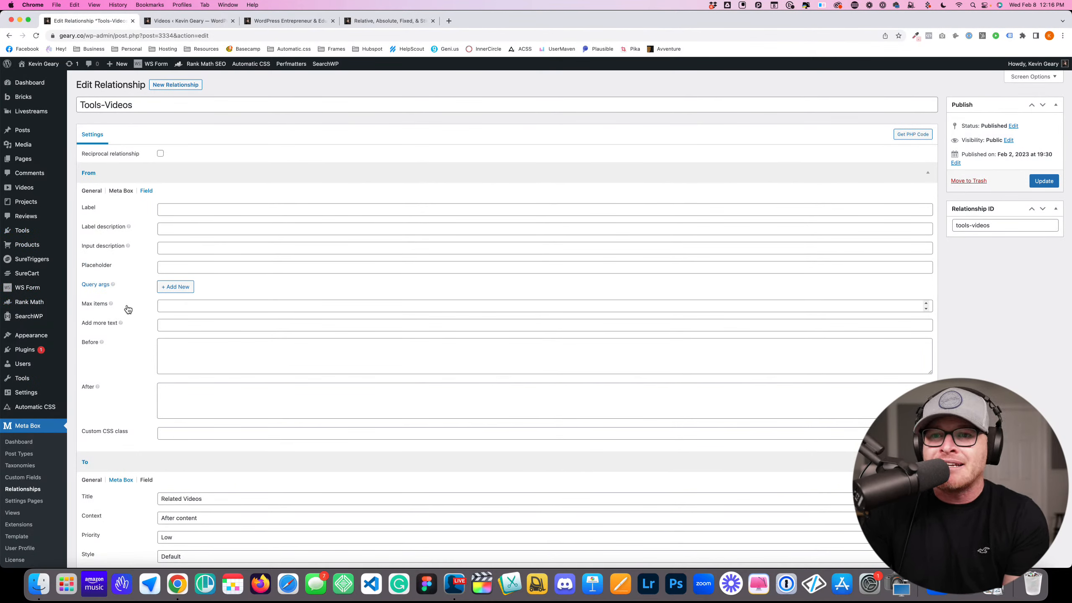
scroll(113, 321, down, 3)
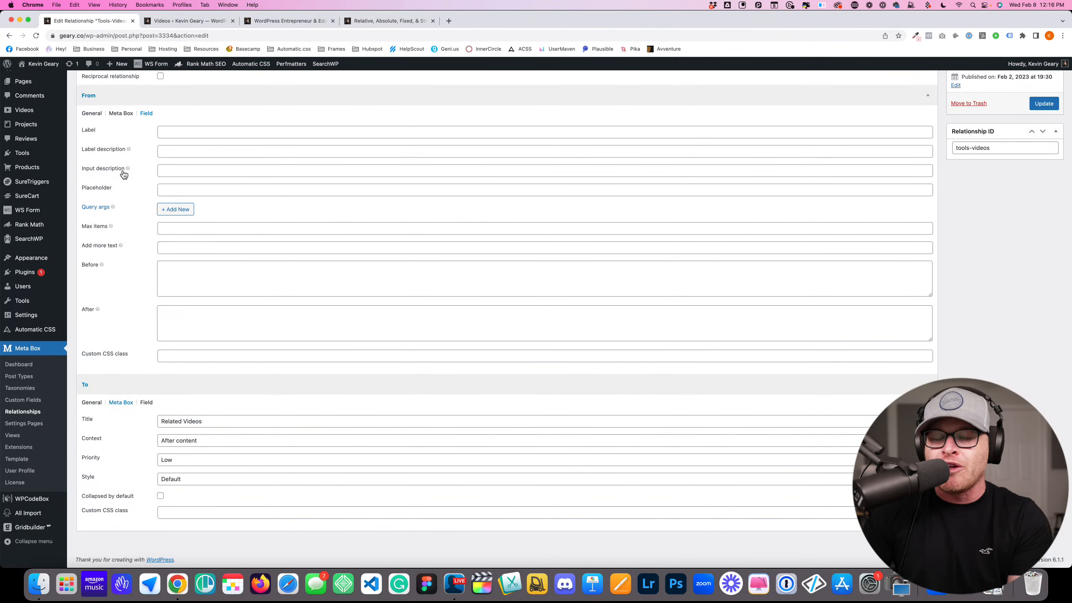
click(205, 21)
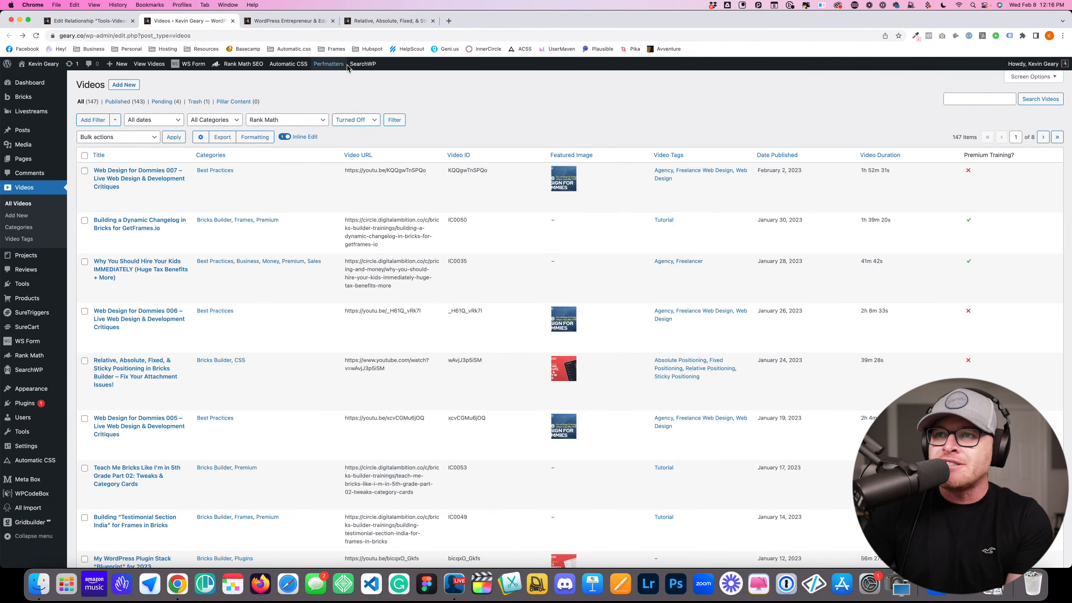
click(299, 23)
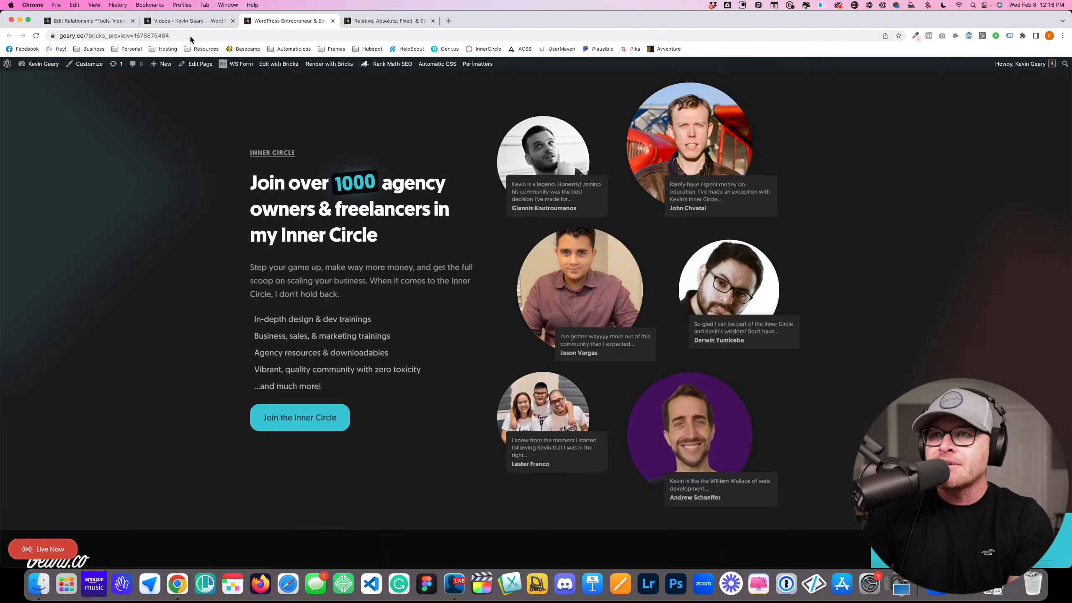
click(90, 21)
click(276, 22)
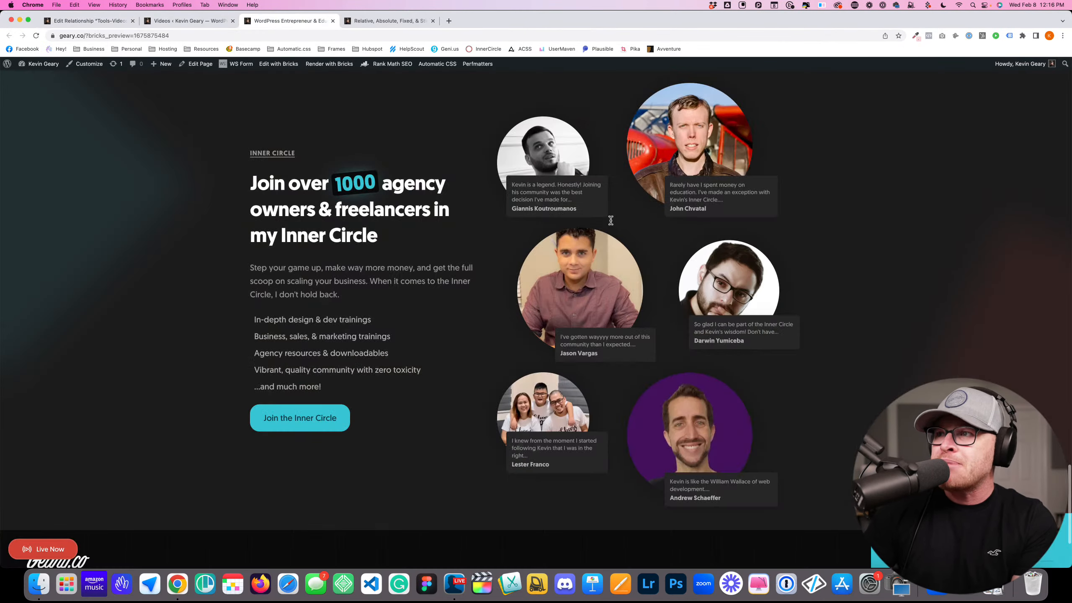
scroll(610, 221, down, 10)
scroll(626, 172, up, 5)
scroll(626, 171, up, 5)
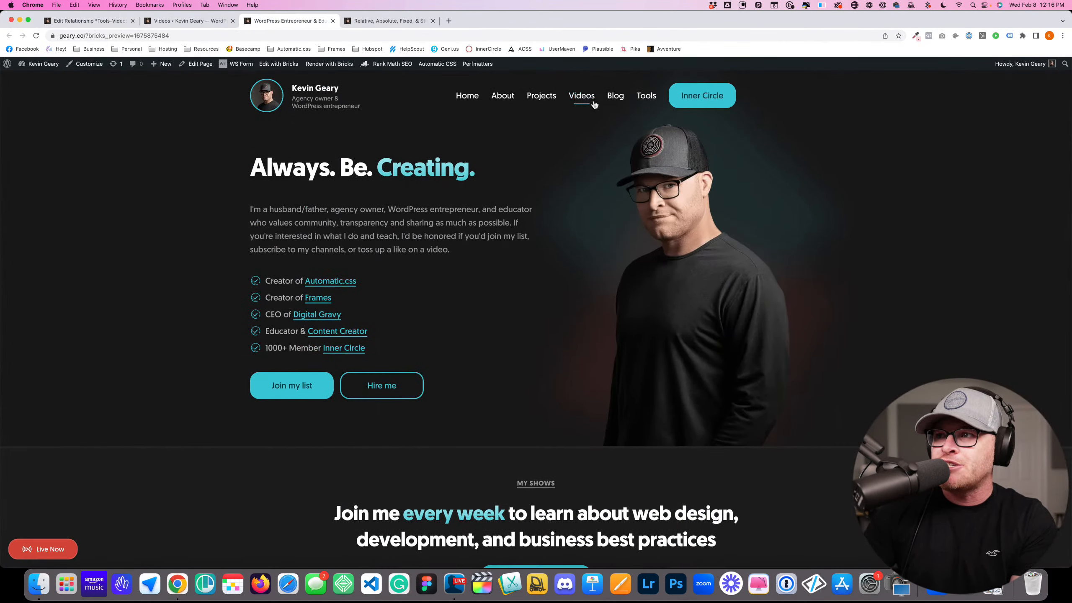
Open the Tools field group from Meta Box's custom fields and inspect its Type field's configuration
click(89, 25)
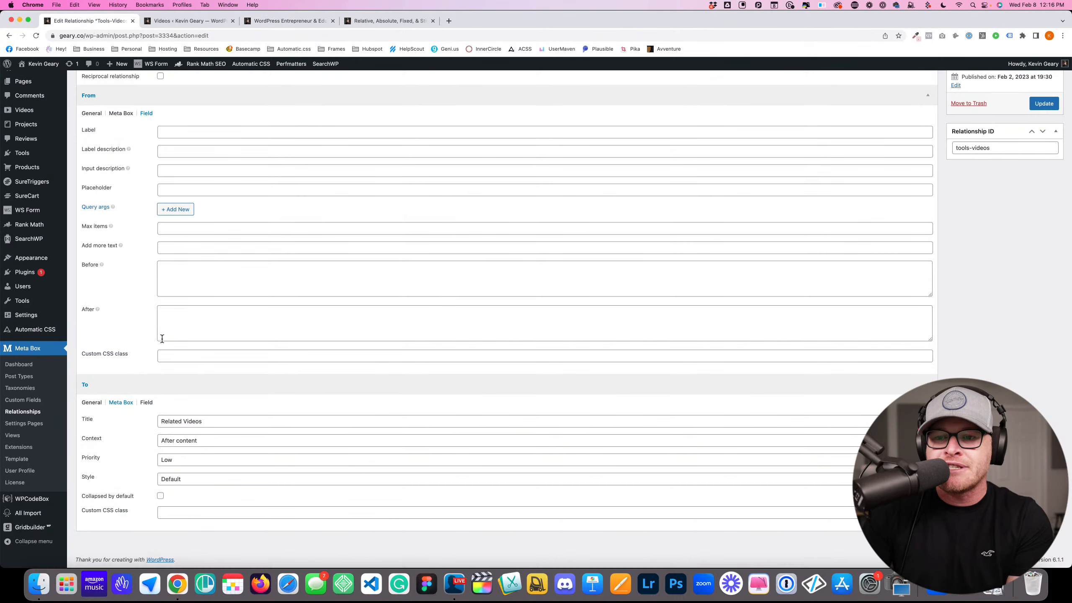
click(30, 403)
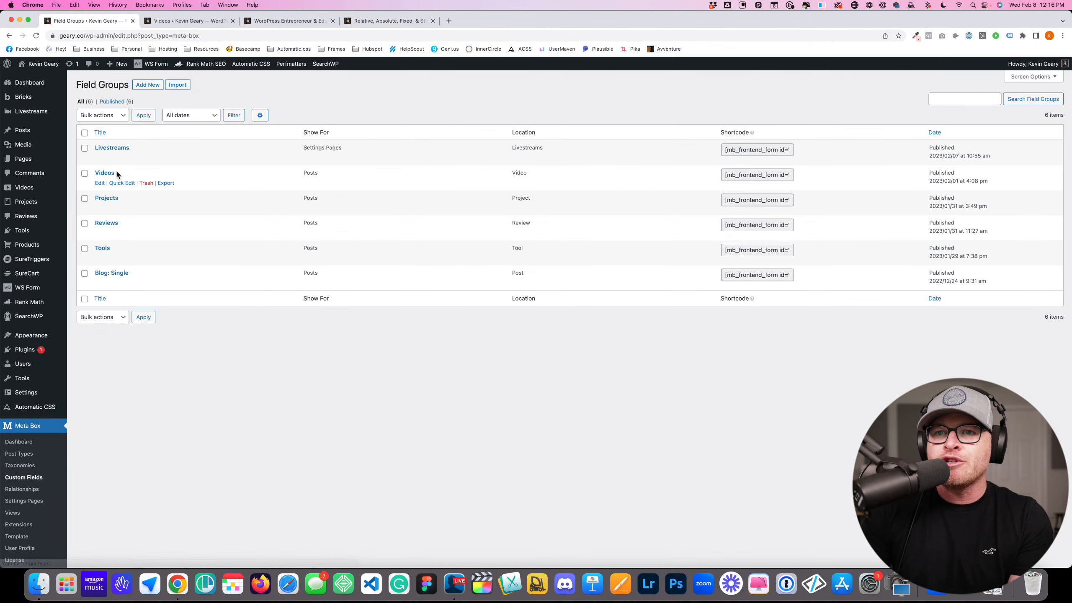
click(102, 248)
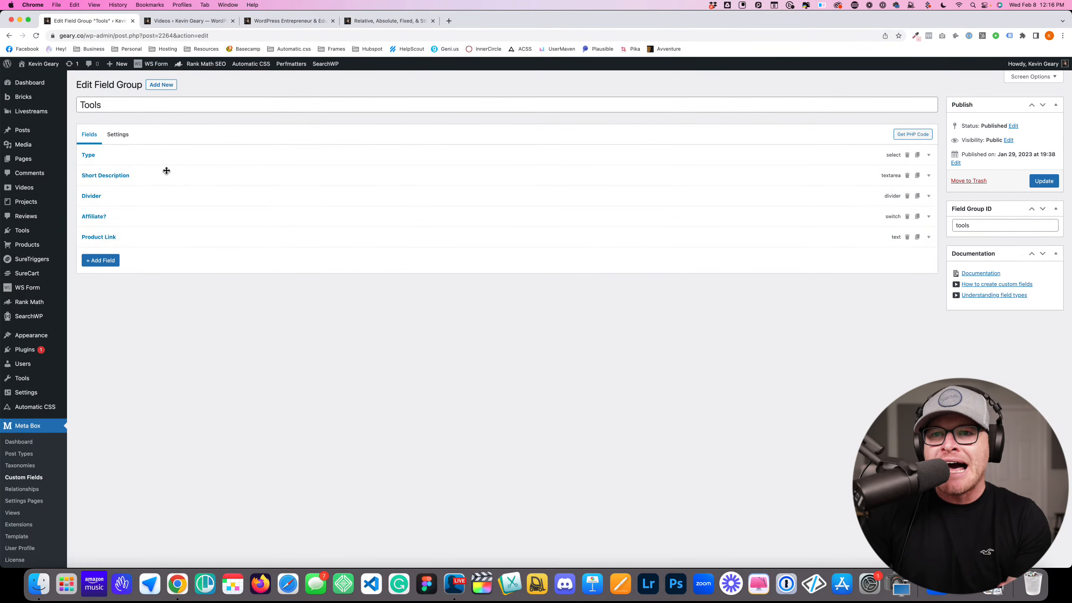
click(135, 155)
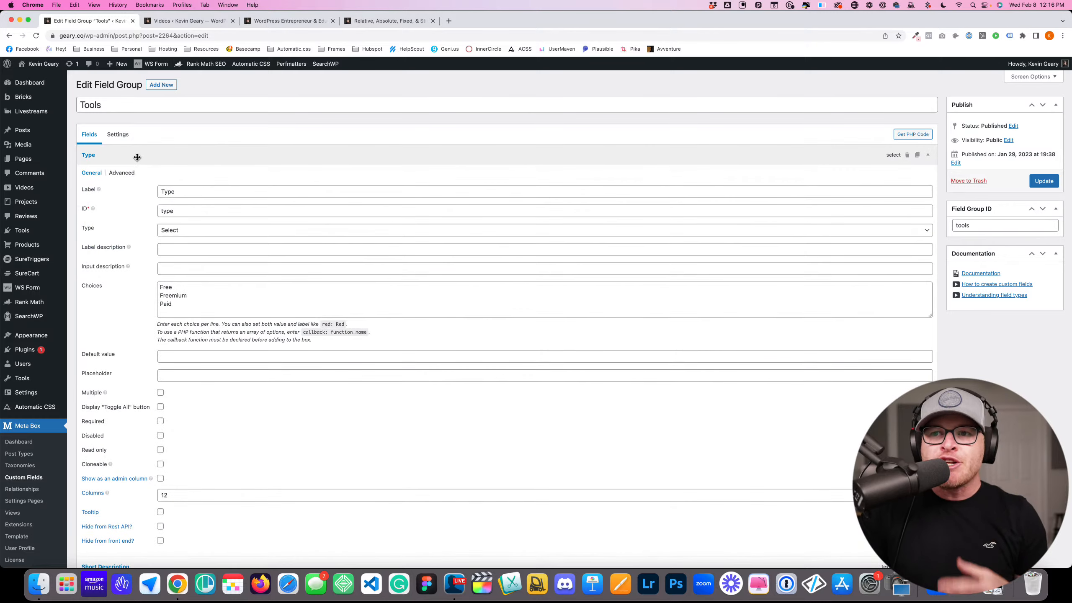
click(137, 157)
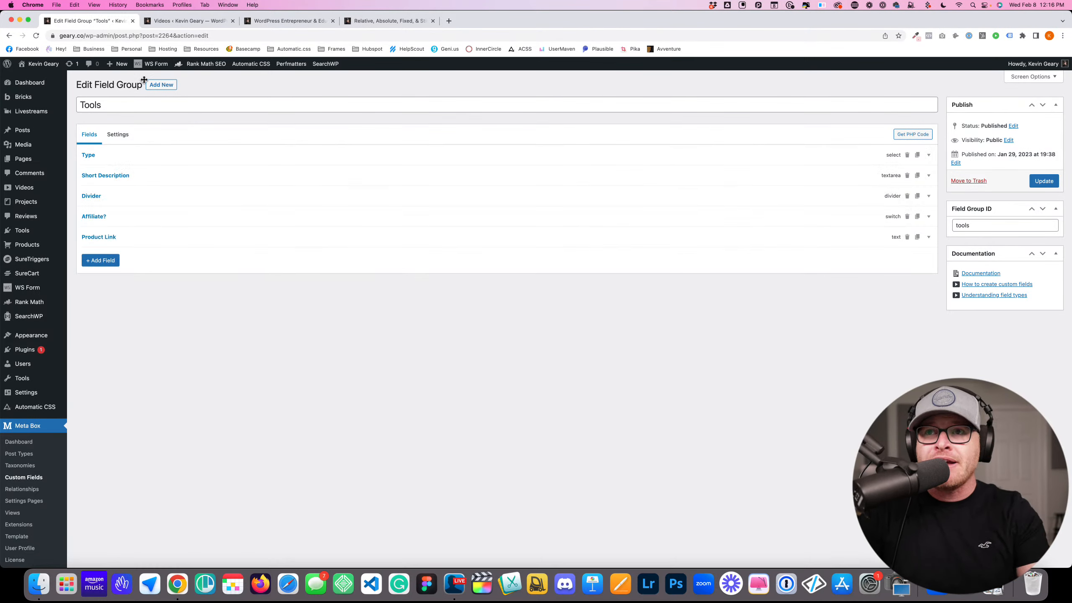
Open the list of all Tools posts in a separate browser tab and browse its entries
mouse_move(31, 231)
super+click(80, 234)
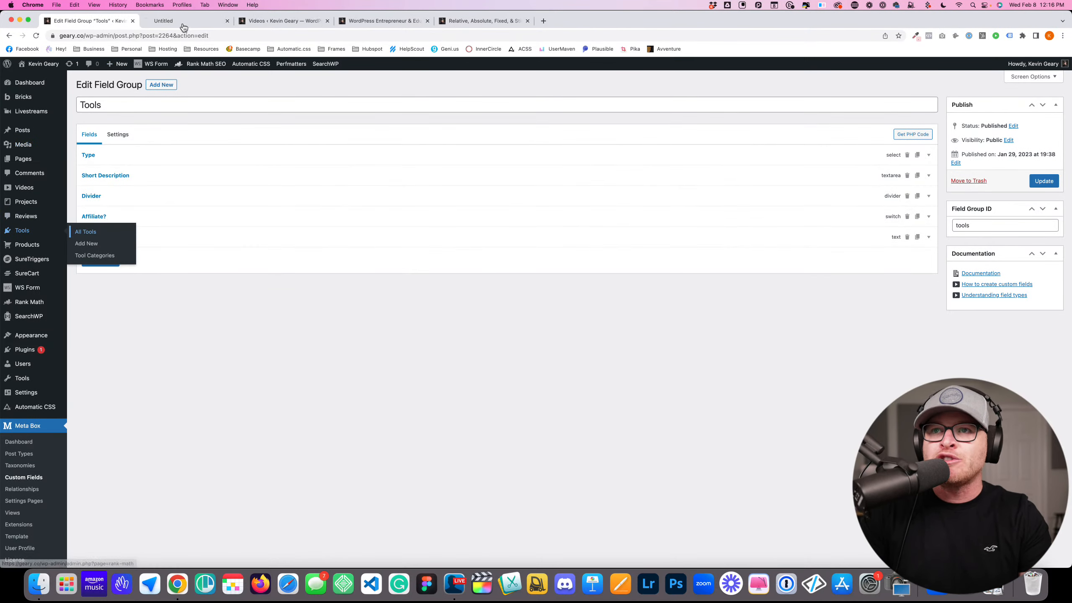
click(181, 20)
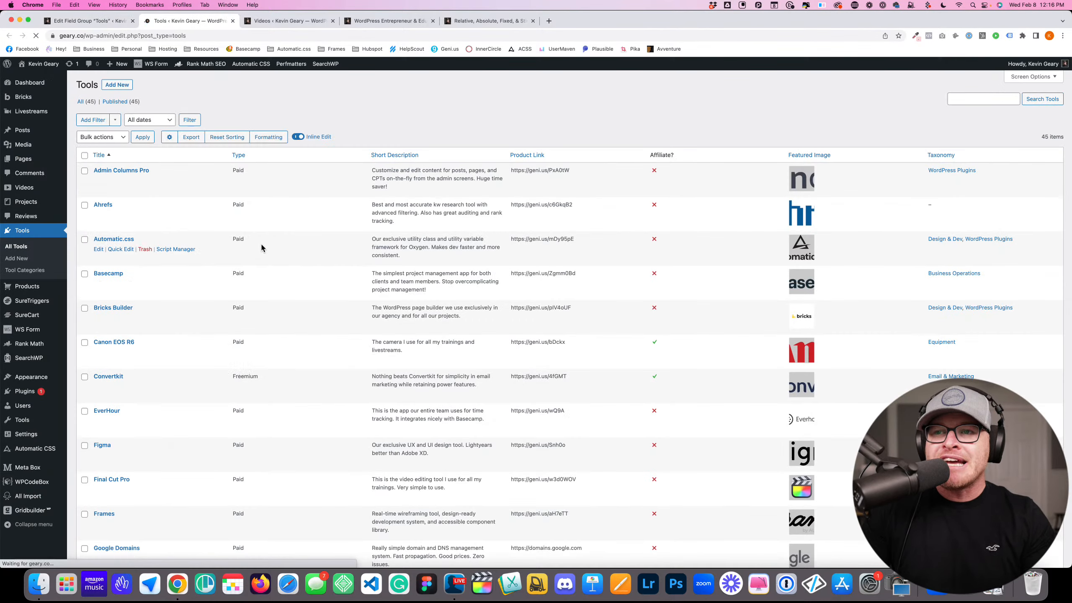
scroll(262, 249, down, 10)
scroll(261, 245, up, 10)
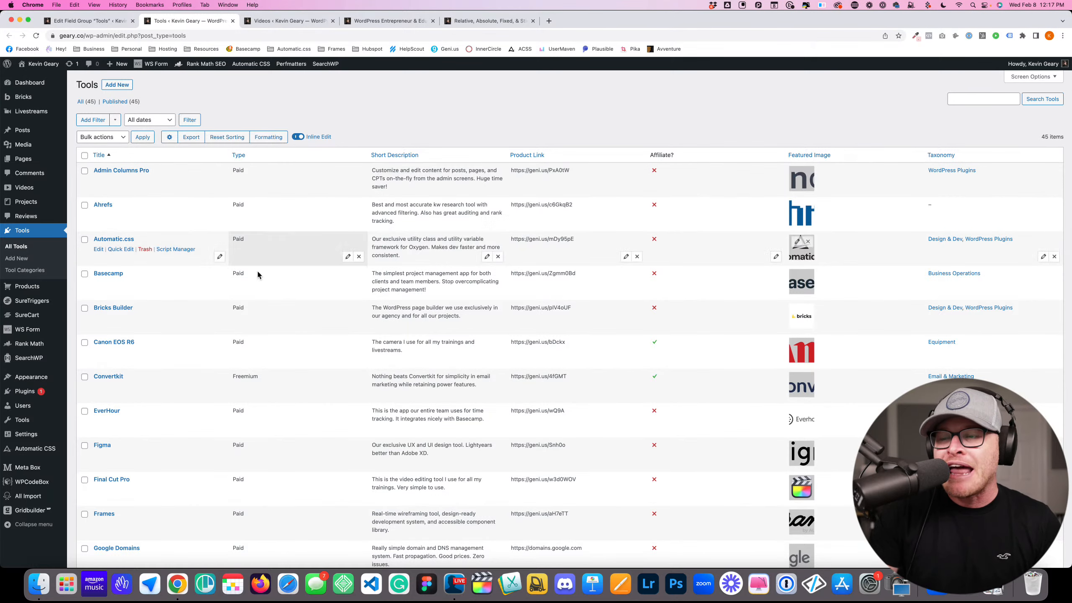
Preview inline editing of the Automatic.css and Basecamp short descriptions, dismiss the editors, and review the tools' Affiliate? column
click(486, 257)
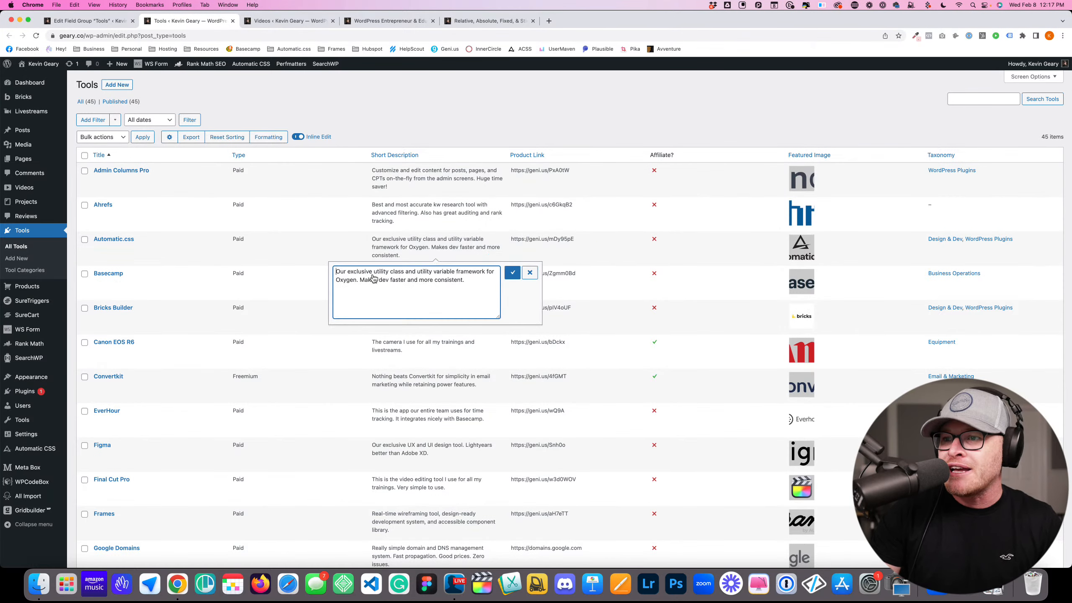
click(530, 273)
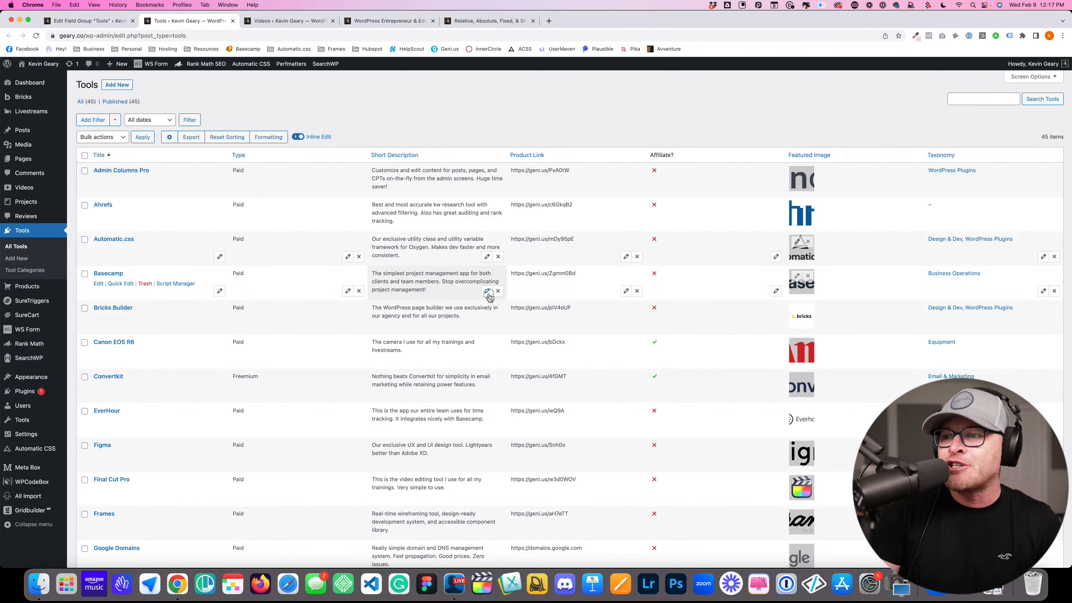
click(488, 292)
click(531, 308)
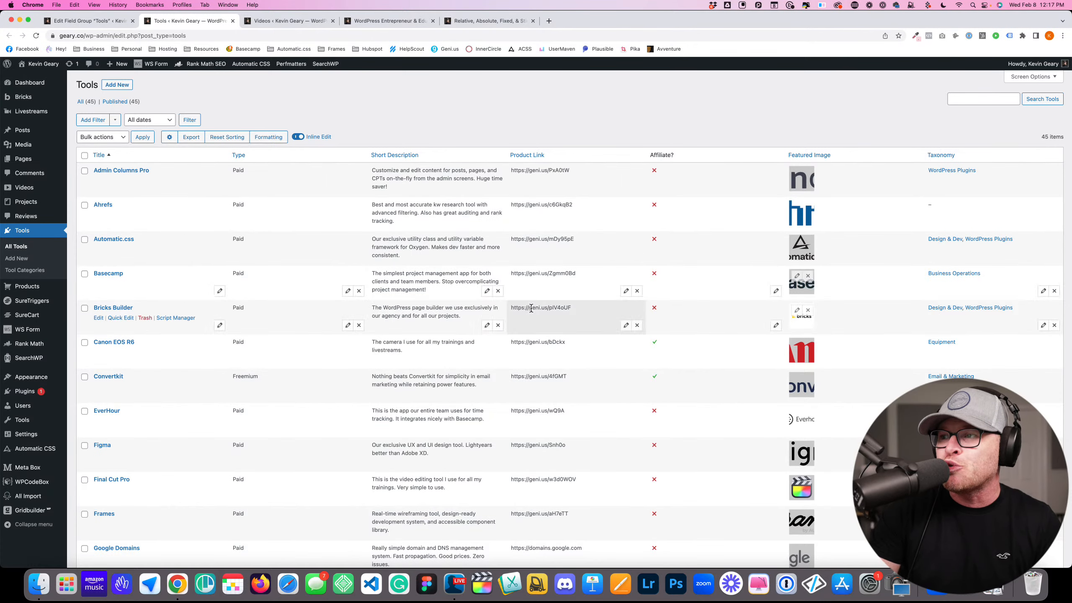
scroll(661, 273, down, 5)
scroll(663, 283, up, 5)
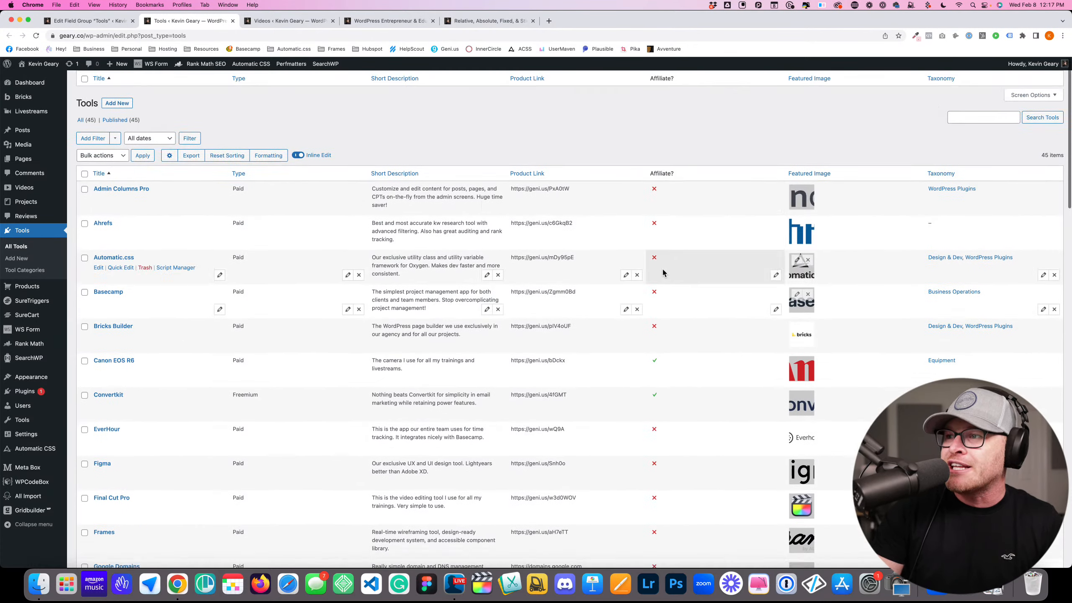
click(655, 171)
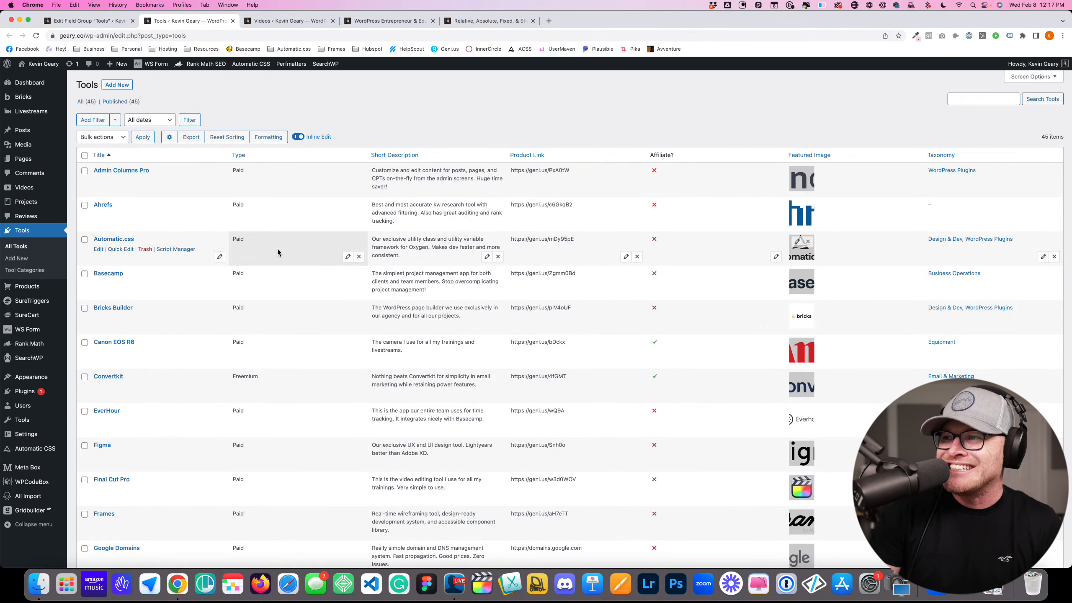
scroll(549, 279, down, 8)
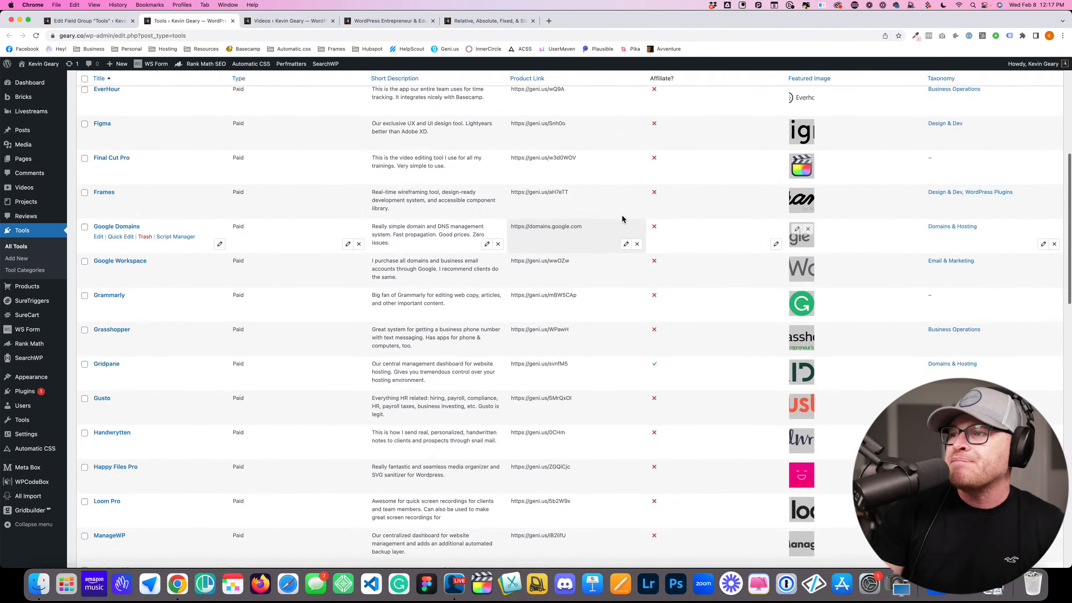
scroll(622, 219, up, 10)
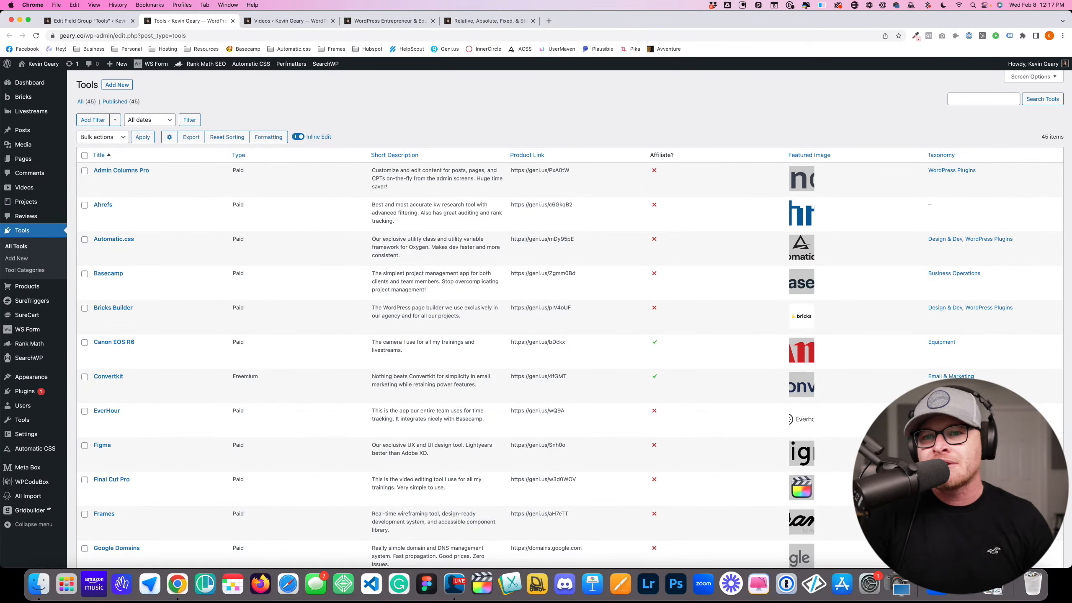
Open the Admin Columns Pro tool, demonstrate its Affiliate? switch on and off, and highlight its product link and short description
click(130, 171)
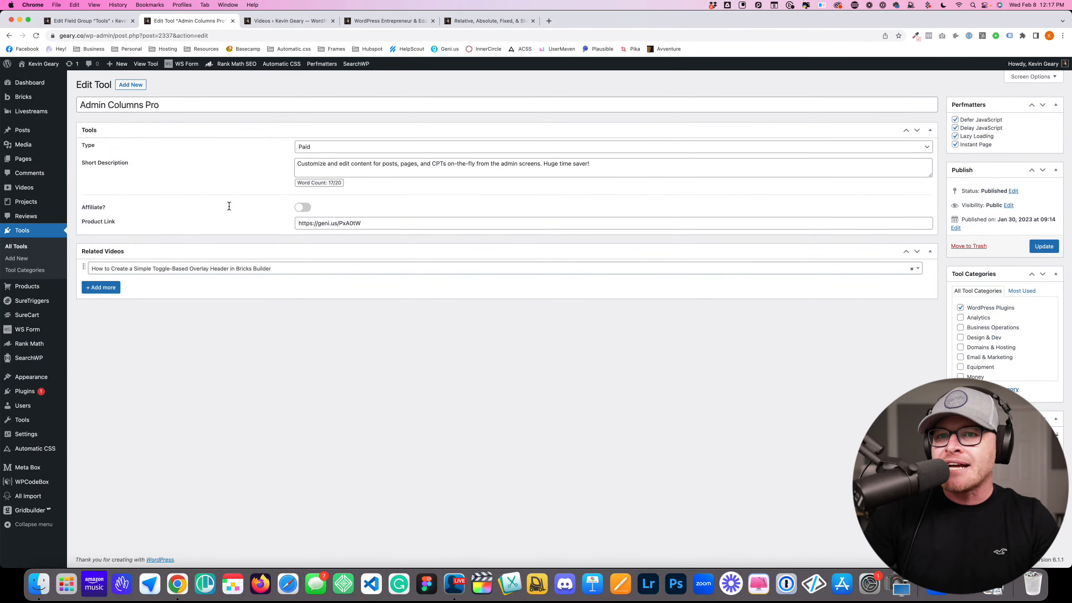
click(303, 209)
click(303, 209)
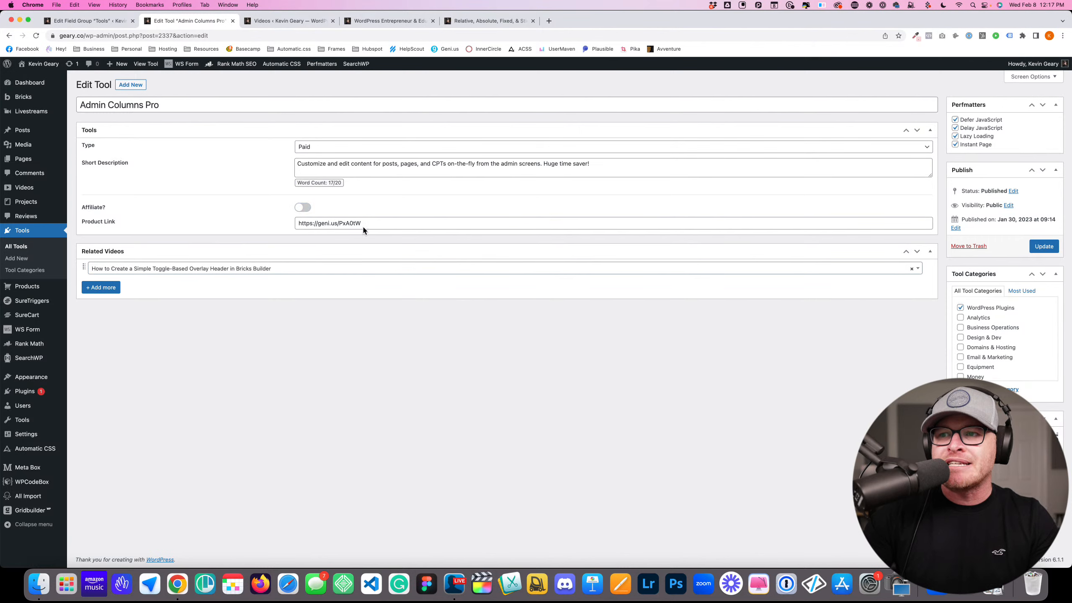
drag(363, 226, 279, 223)
drag(372, 164, 307, 171)
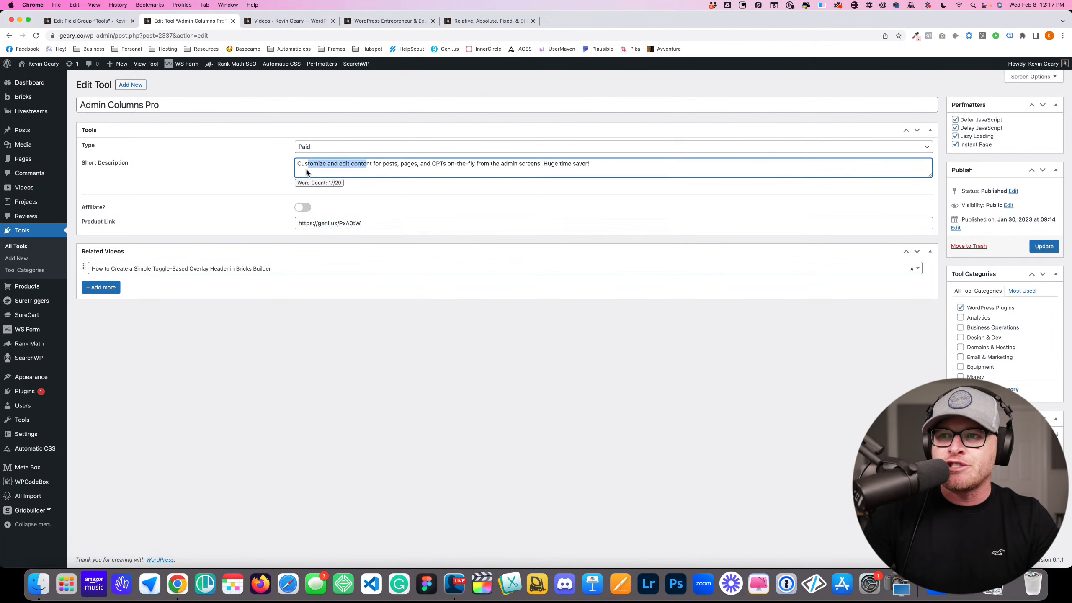
Show the tool's Type choices and keep Paid selected
click(326, 148)
click(241, 219)
click(313, 147)
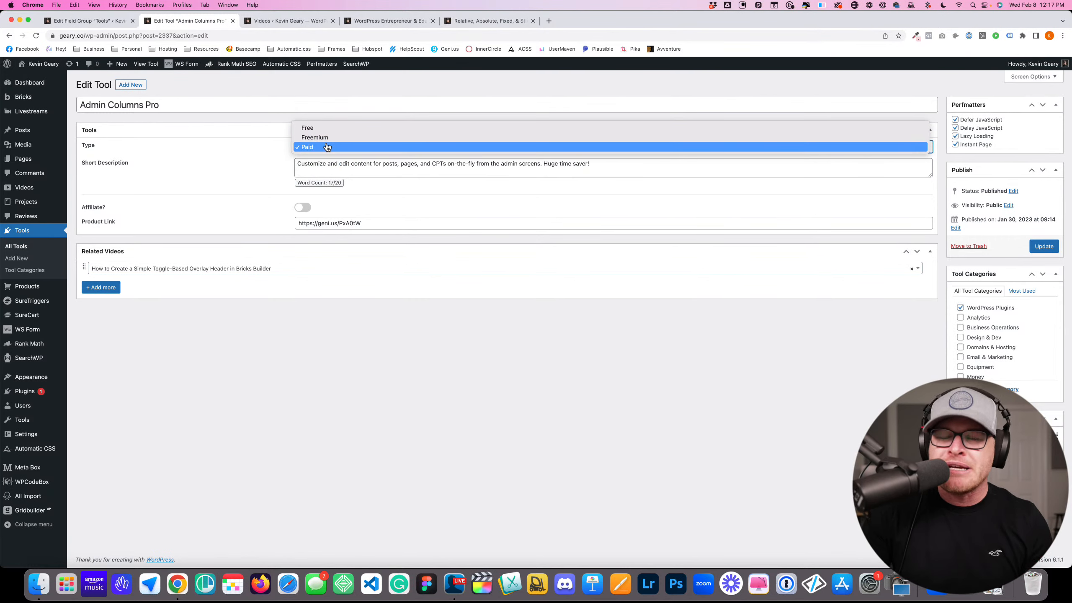
click(327, 147)
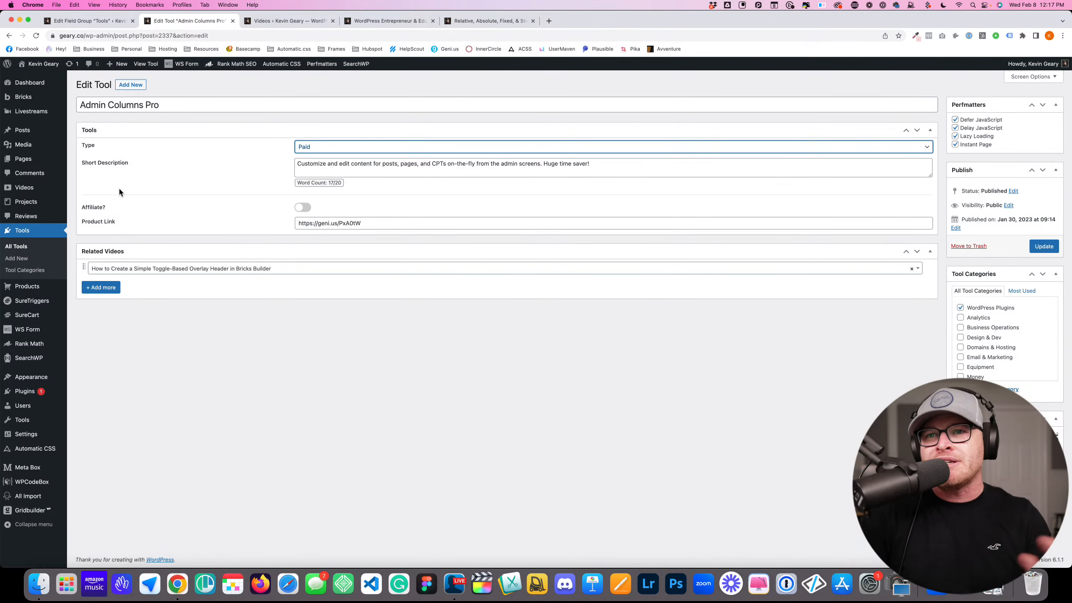
click(311, 146)
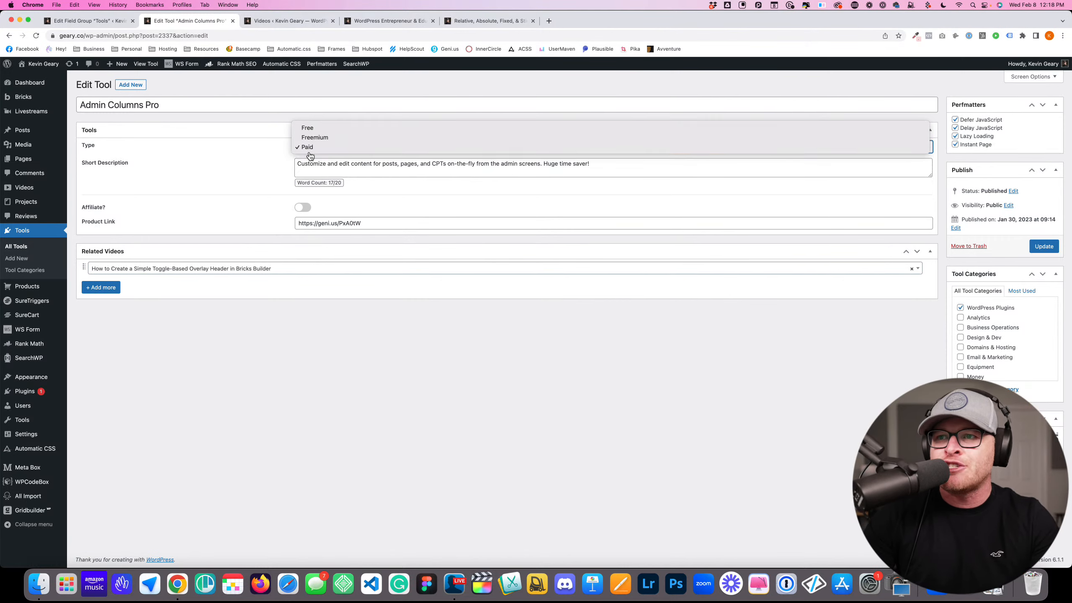
click(320, 387)
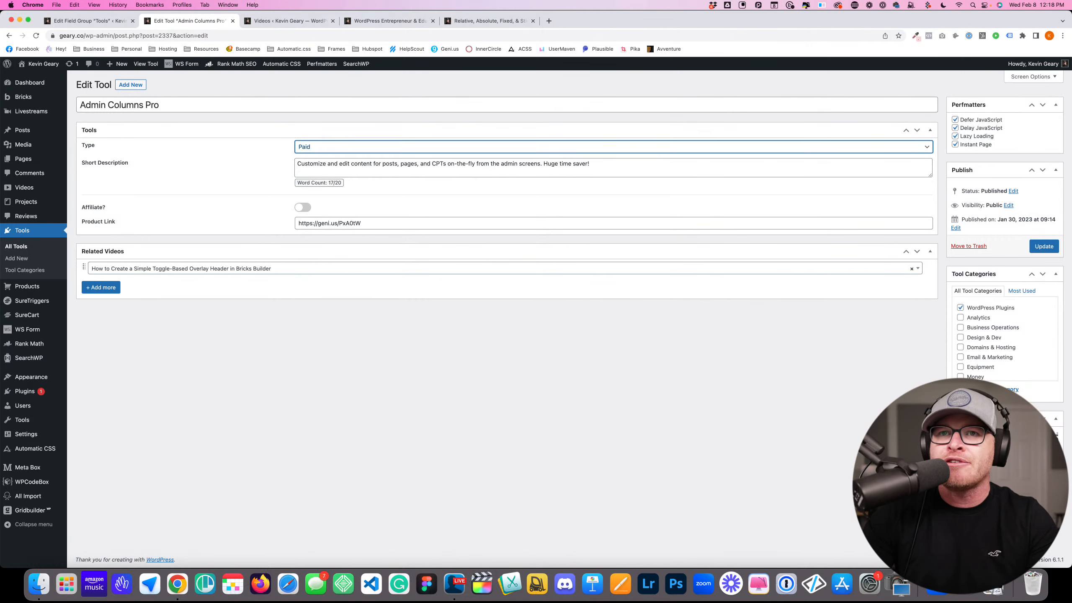
Go to the site's front end, open its Tools page in the Bricks builder, and bring the tool cards into view
click(87, 23)
mouse_move(38, 142)
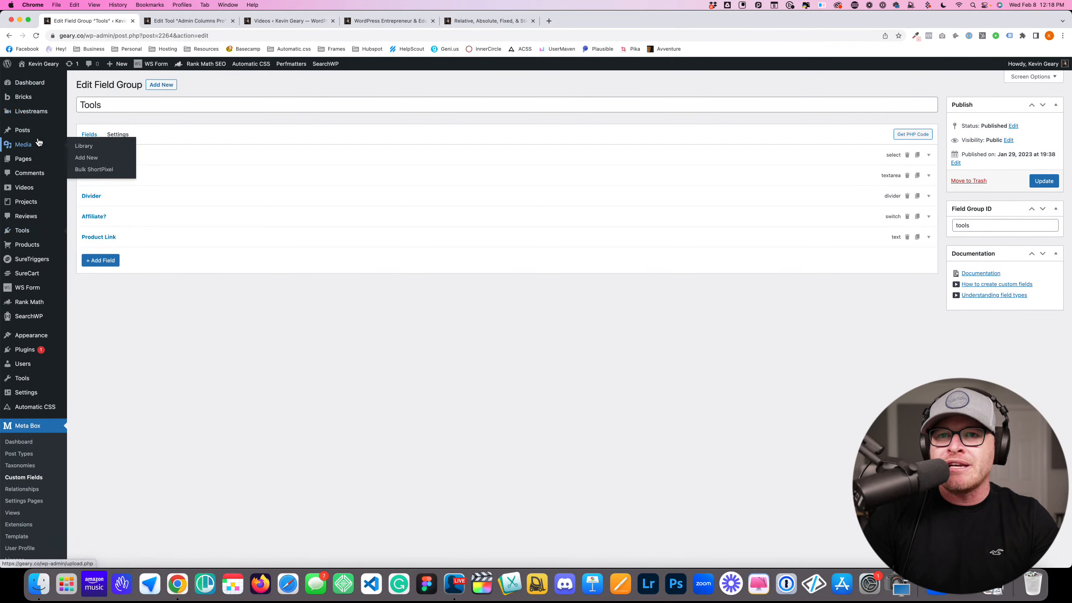
click(46, 78)
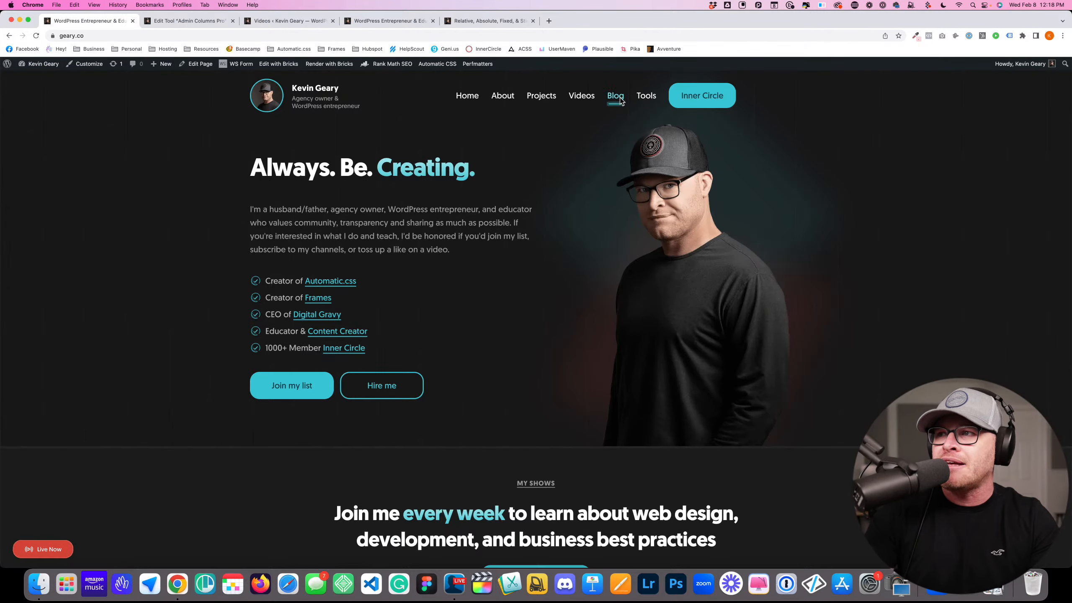
click(643, 97)
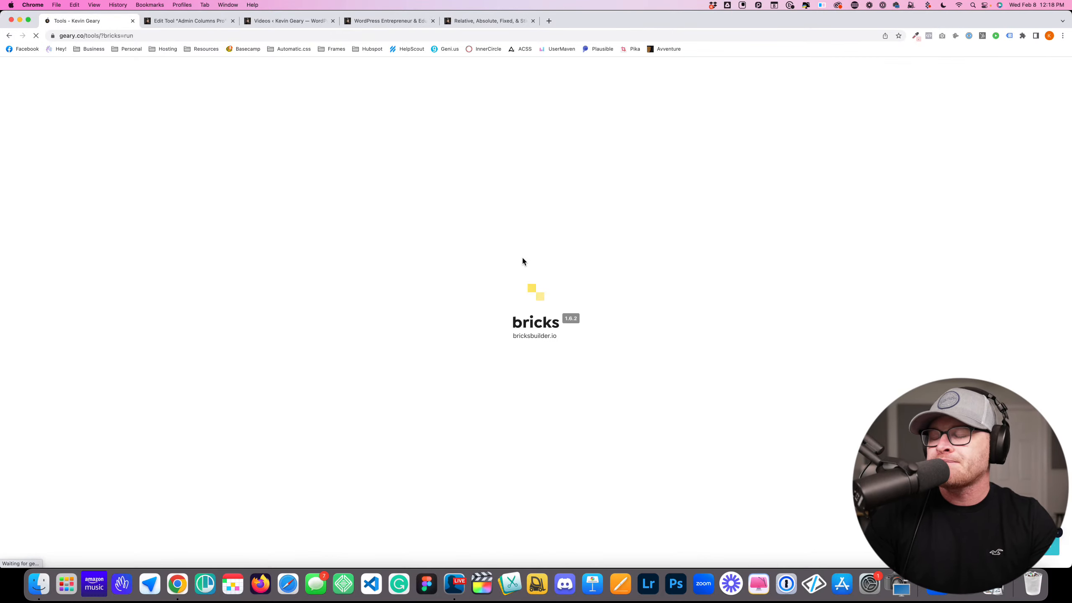
scroll(443, 318, down, 5)
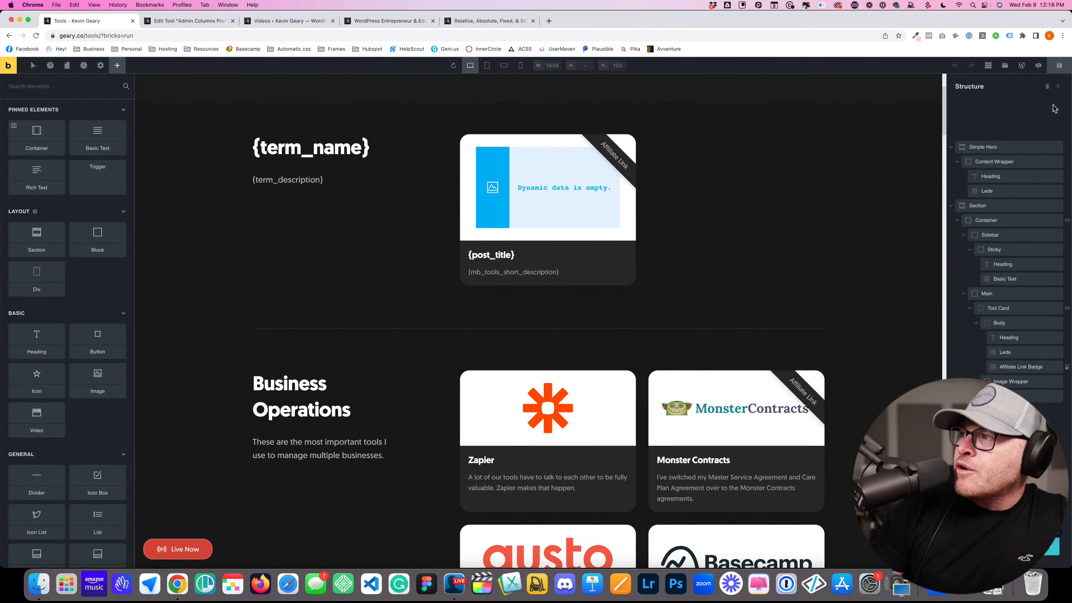
Collapse the page structure tree, and expand only the second Section, its Container and the Sidebar inside it
click(1059, 87)
click(951, 162)
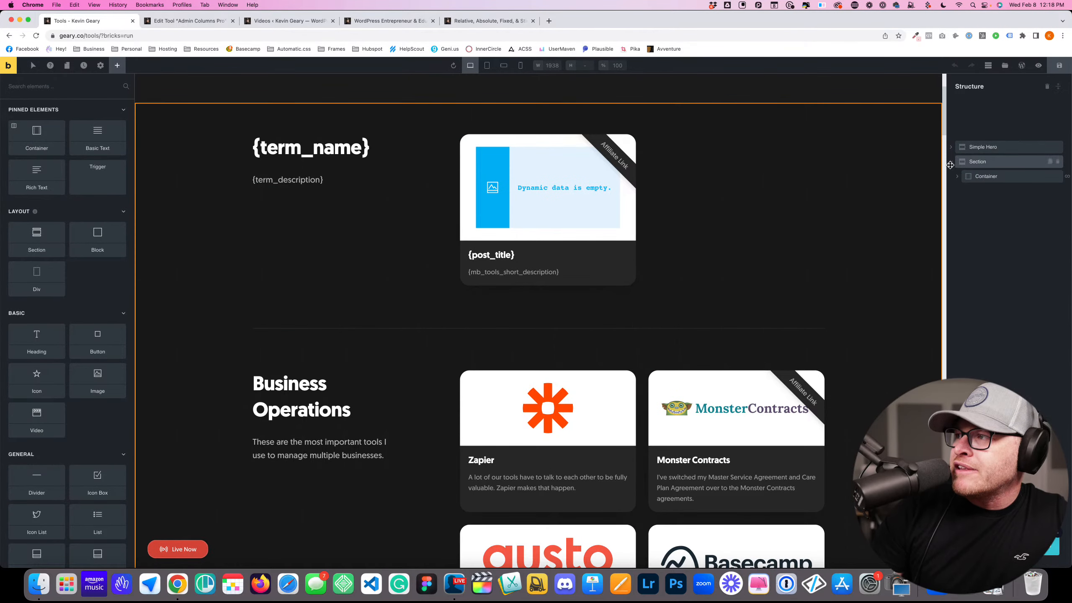
click(957, 177)
click(964, 191)
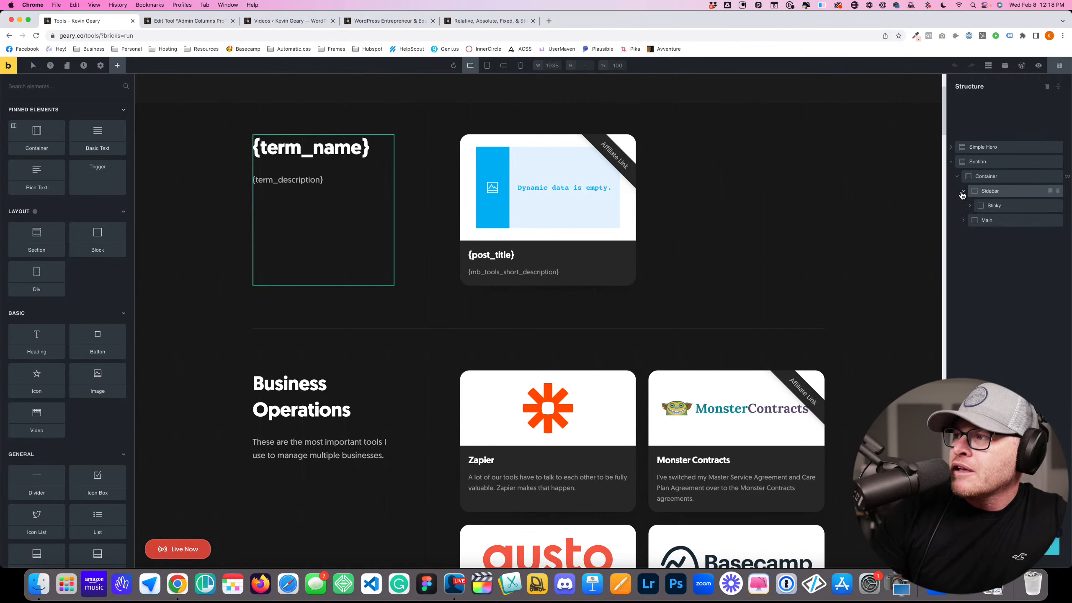
Select the query-loop Container, fold its children away, and show its query settings with type Terms and the Tool Categories taxonomy
click(994, 179)
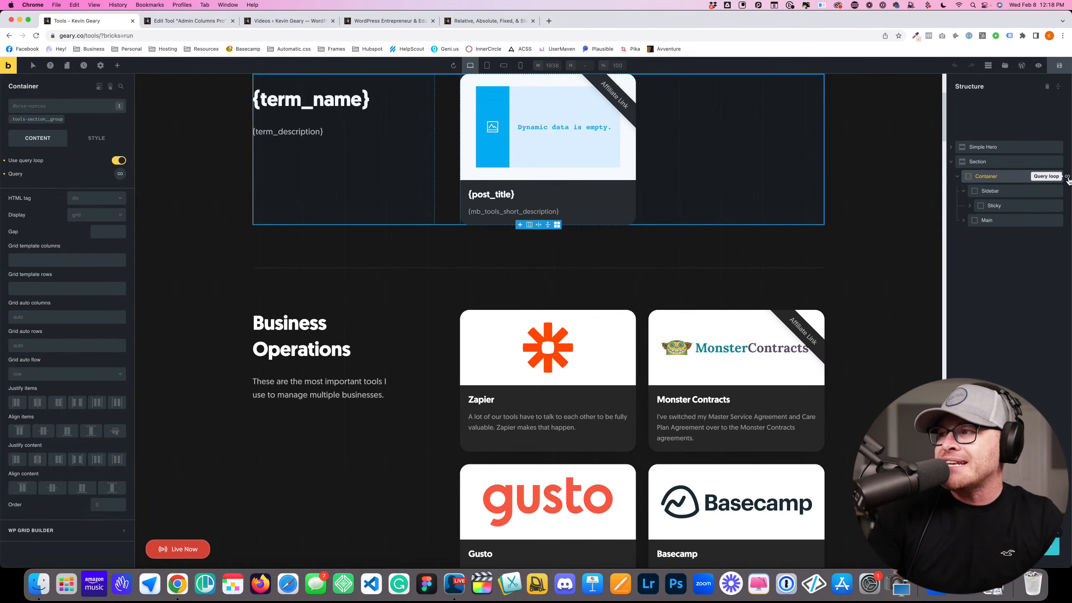
click(957, 177)
scroll(829, 174, up, 2)
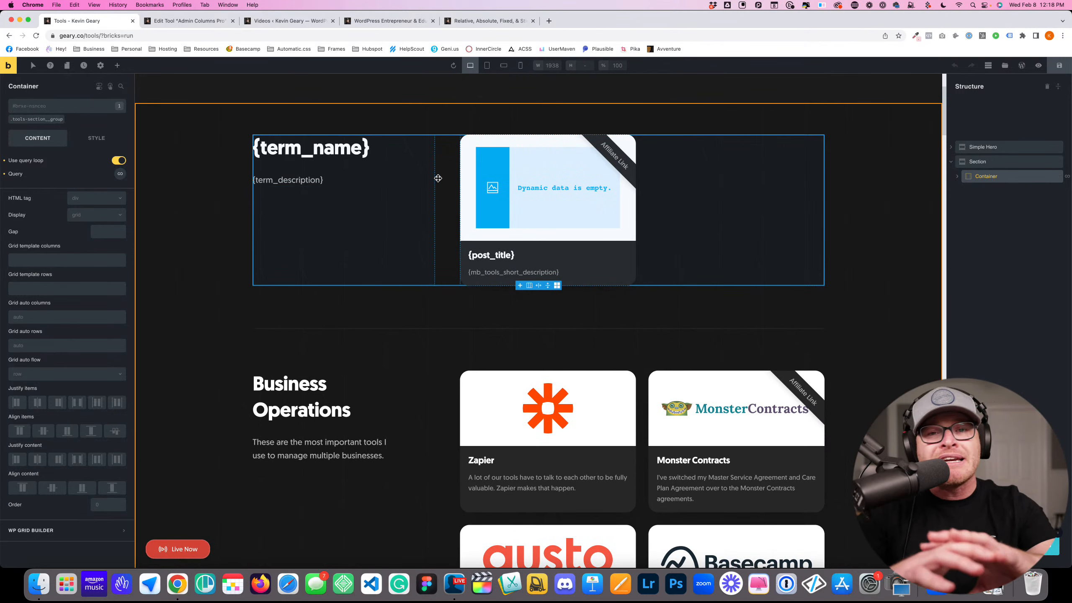
click(118, 175)
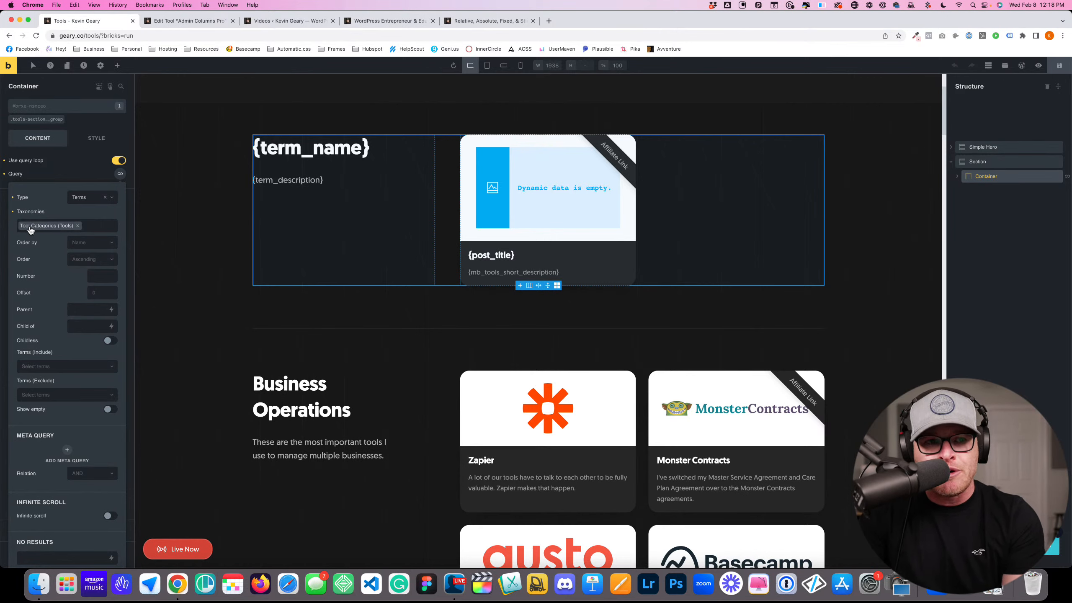
Switch to the front-end video page and open the live Tools page from the site navigation
click(195, 22)
click(267, 21)
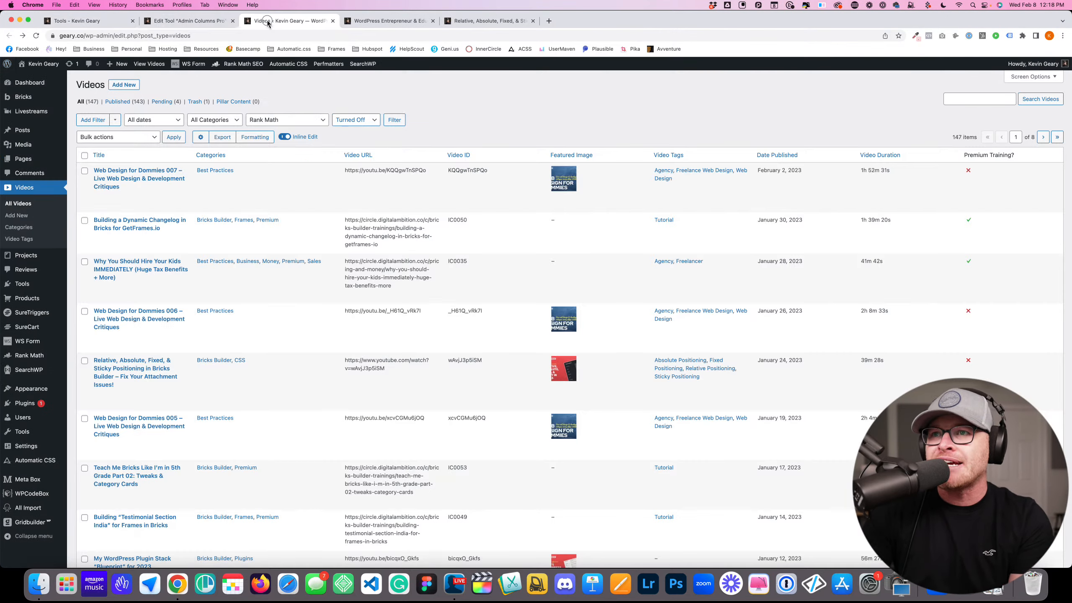
click(386, 22)
click(474, 24)
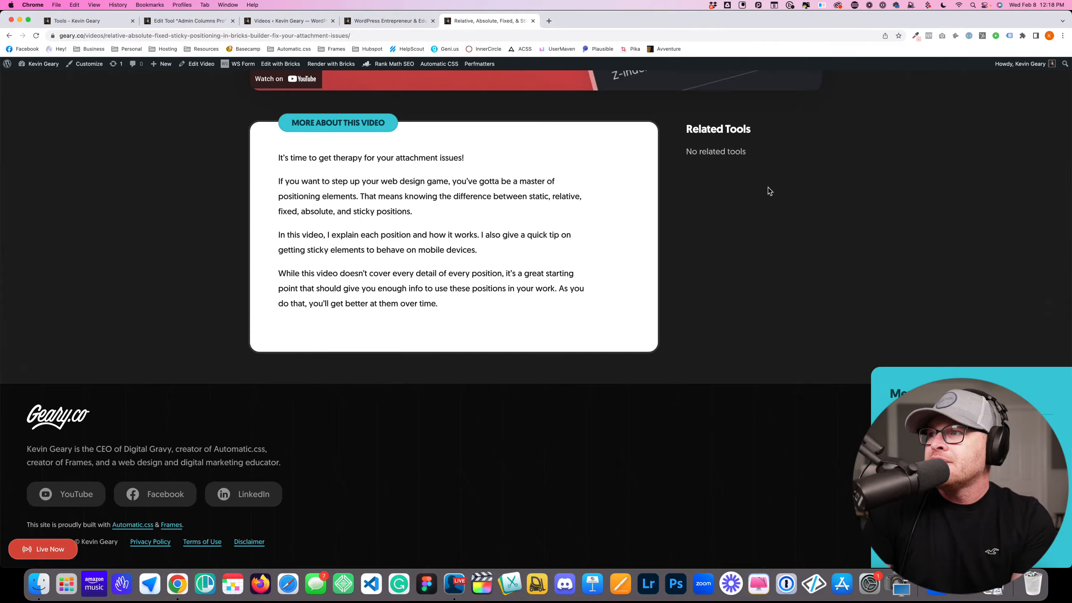
scroll(752, 178, up, 15)
click(646, 98)
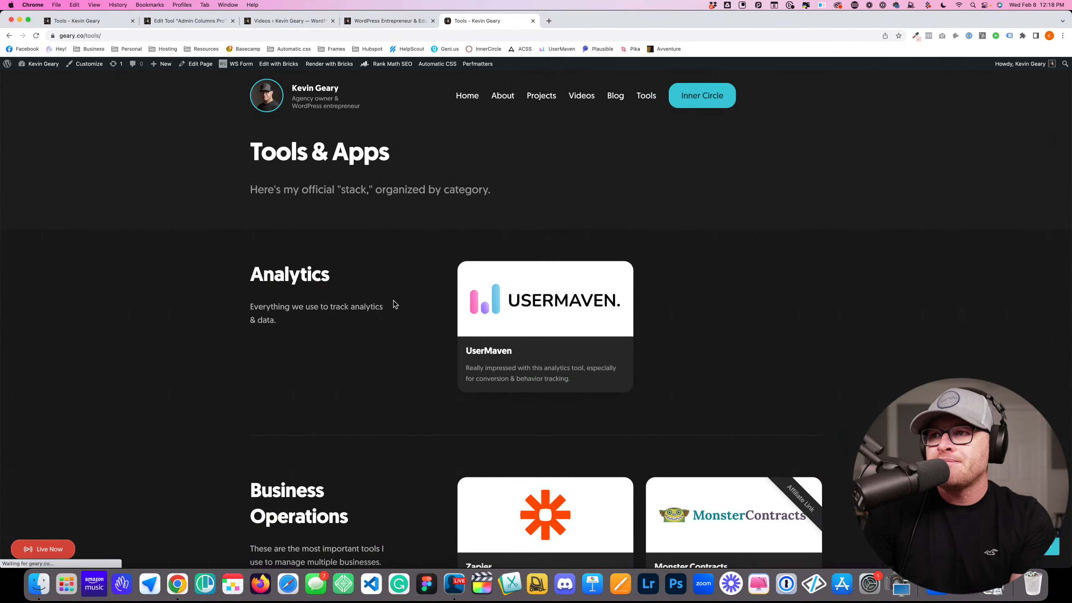
Highlight the Analytics and Business Operations category headings, plus the Analytics category description, on the live Tools page
drag(352, 270, 237, 272)
scroll(332, 380, down, 5)
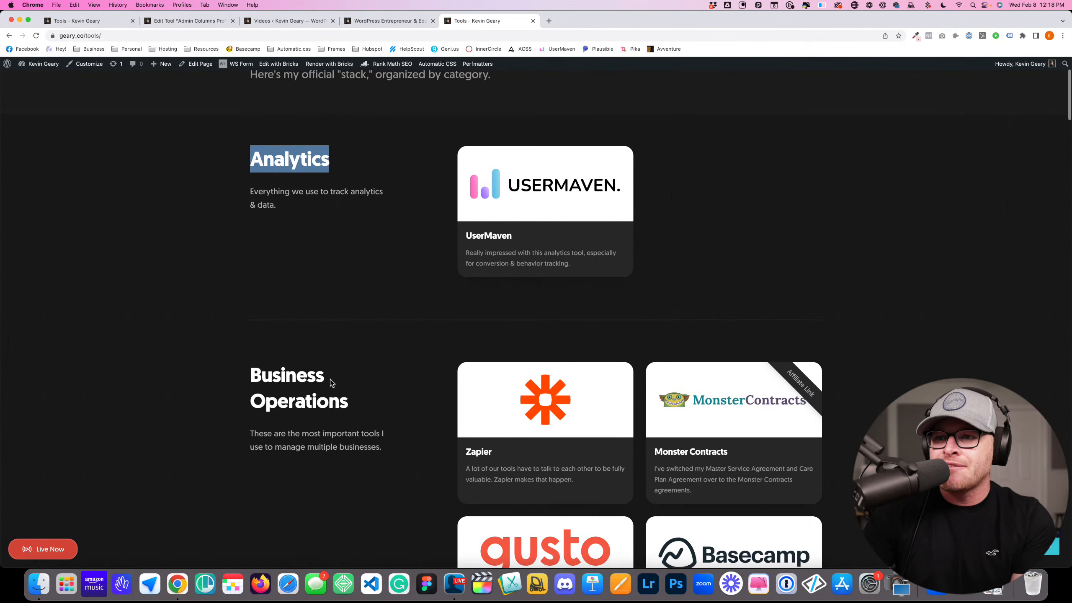
triple_click(331, 358)
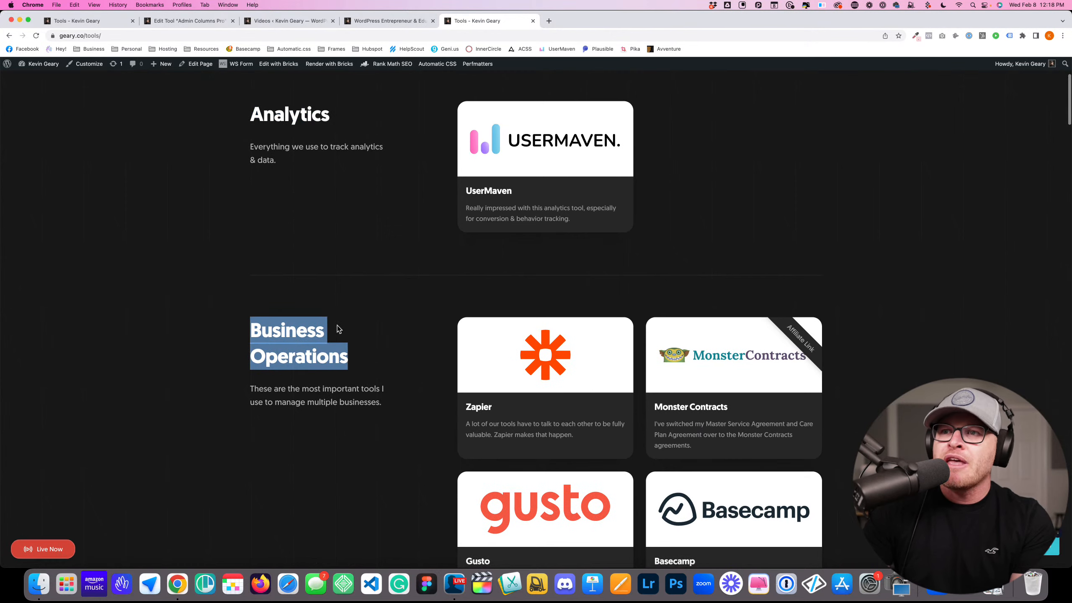
scroll(309, 189, down, 1)
drag(282, 160, 244, 142)
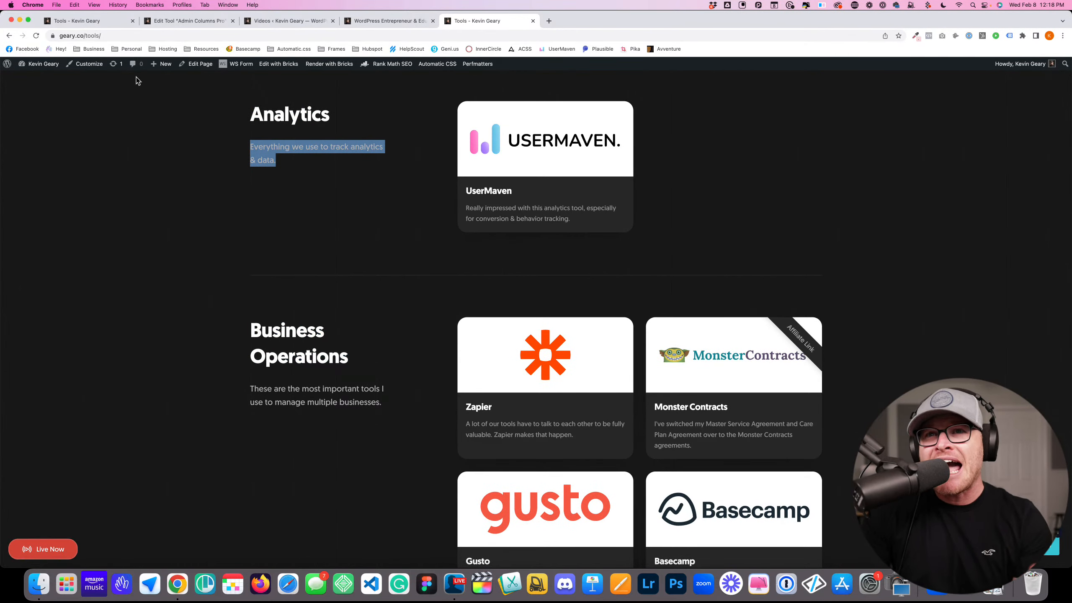
Return to the Tools page in the builder and open the WordPress admin in a separate browser tab
click(100, 25)
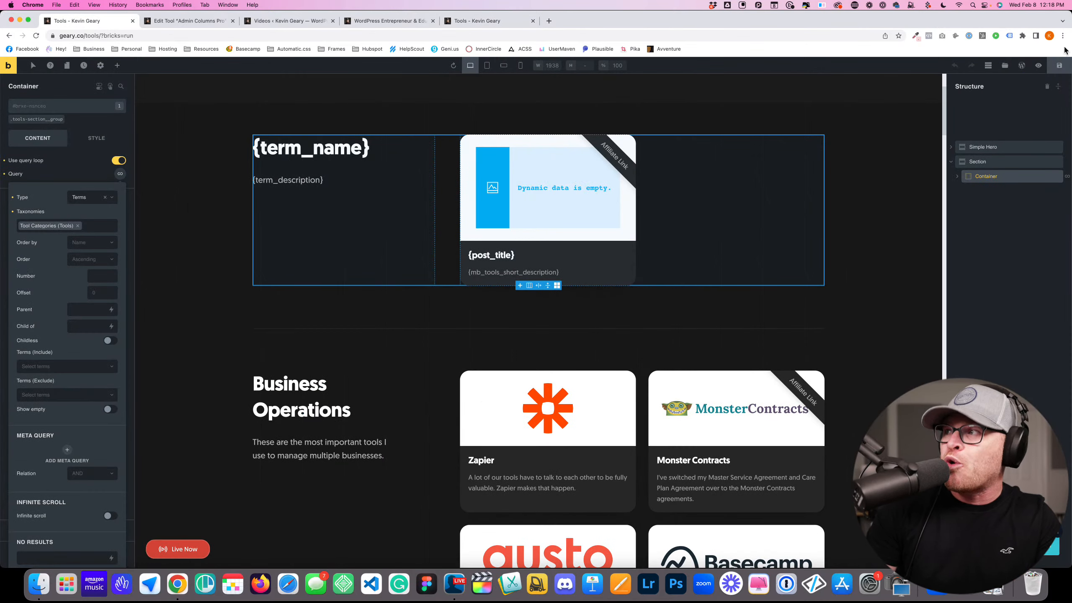
click(1021, 65)
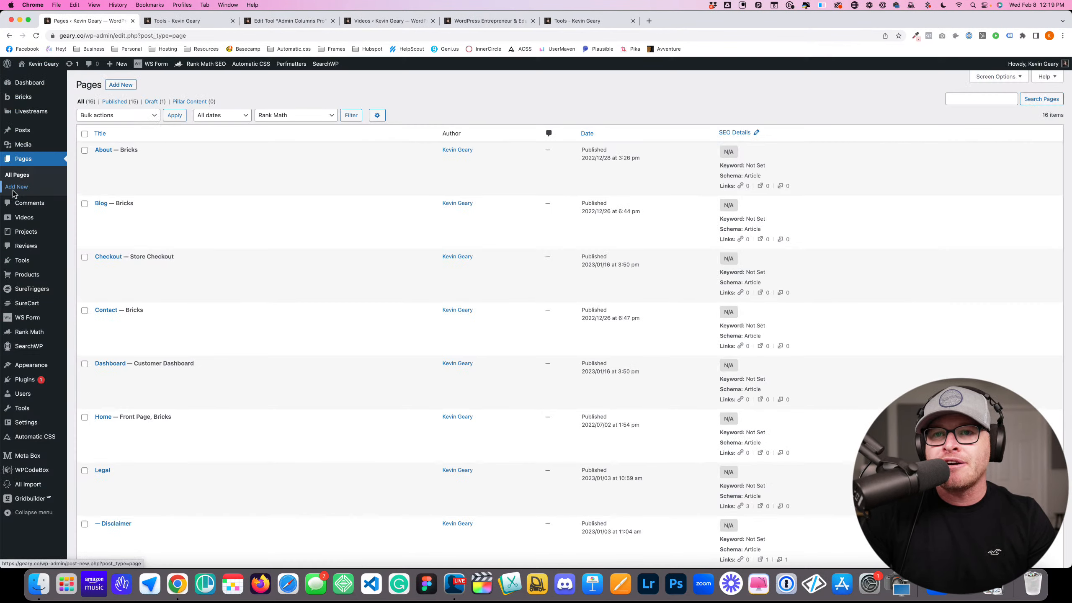
Open the Analytics term from the Tool Categories list for editing, going back and retrying if the page fails to load
mouse_move(21, 263)
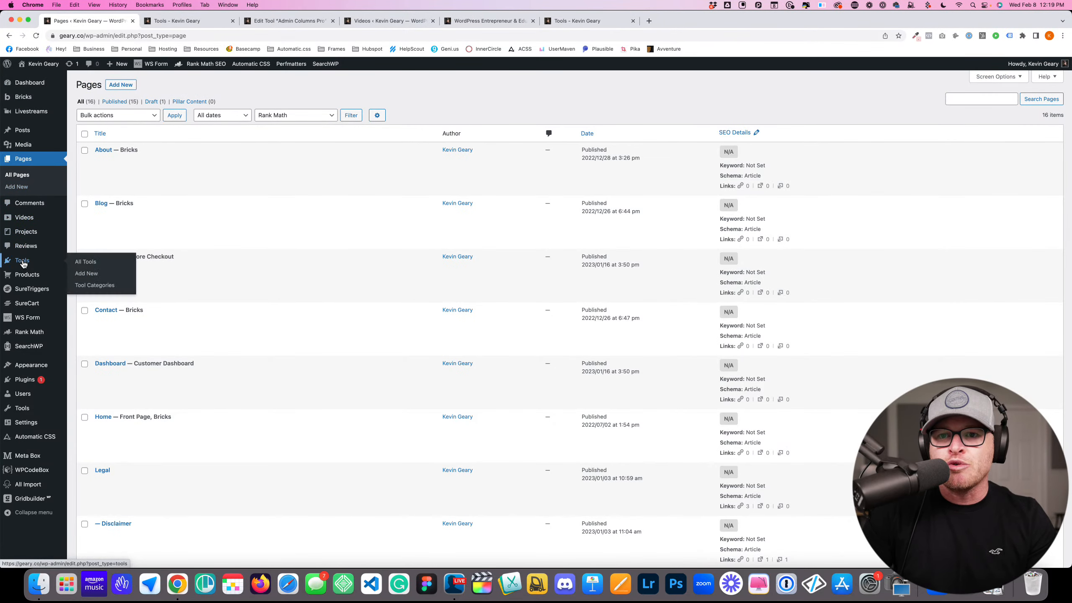
click(85, 286)
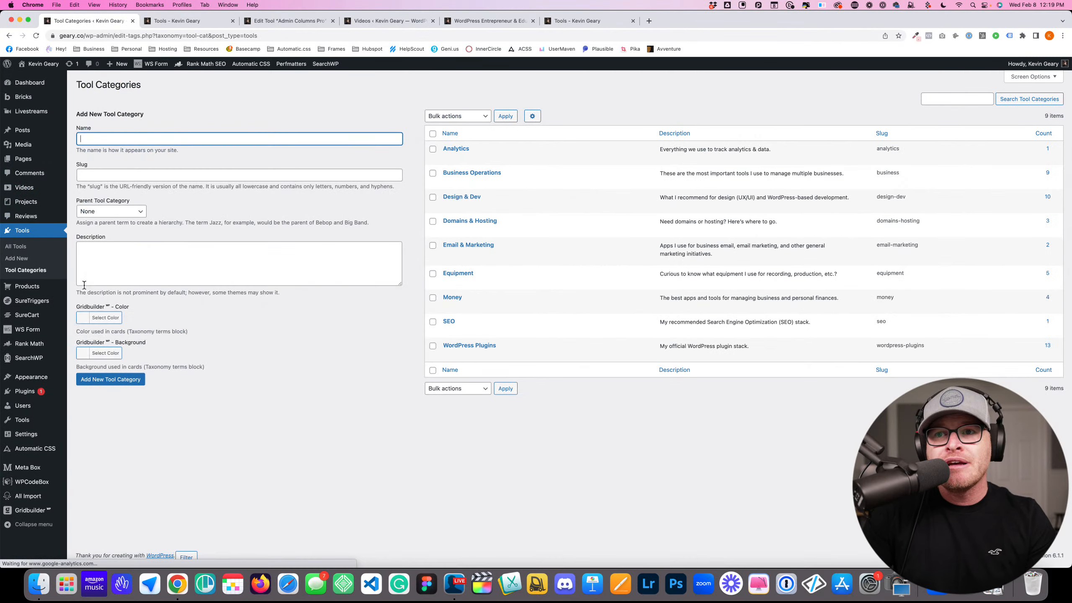
click(456, 149)
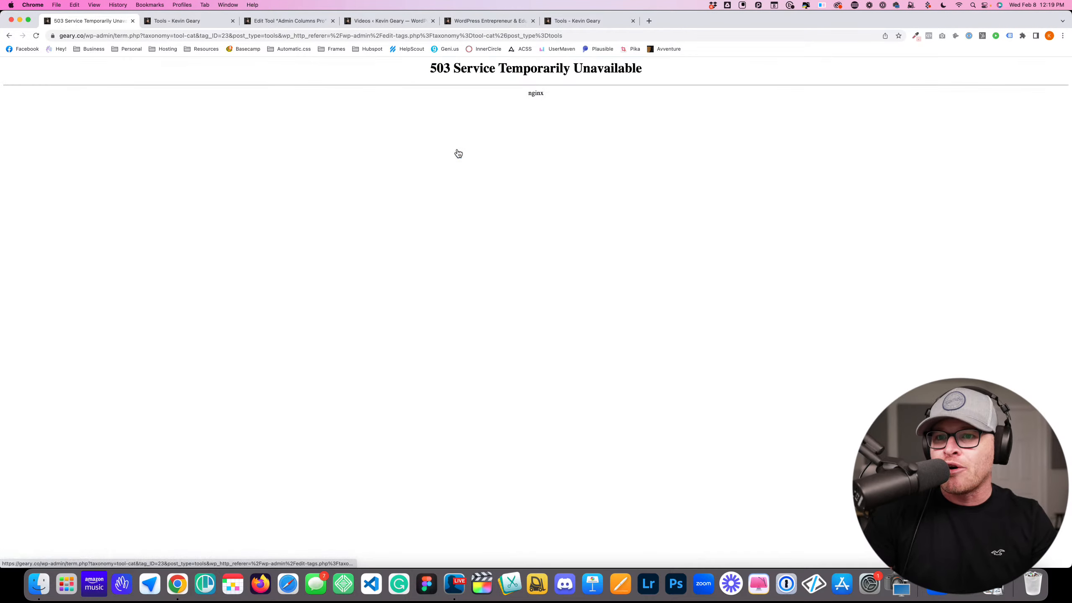
click(9, 35)
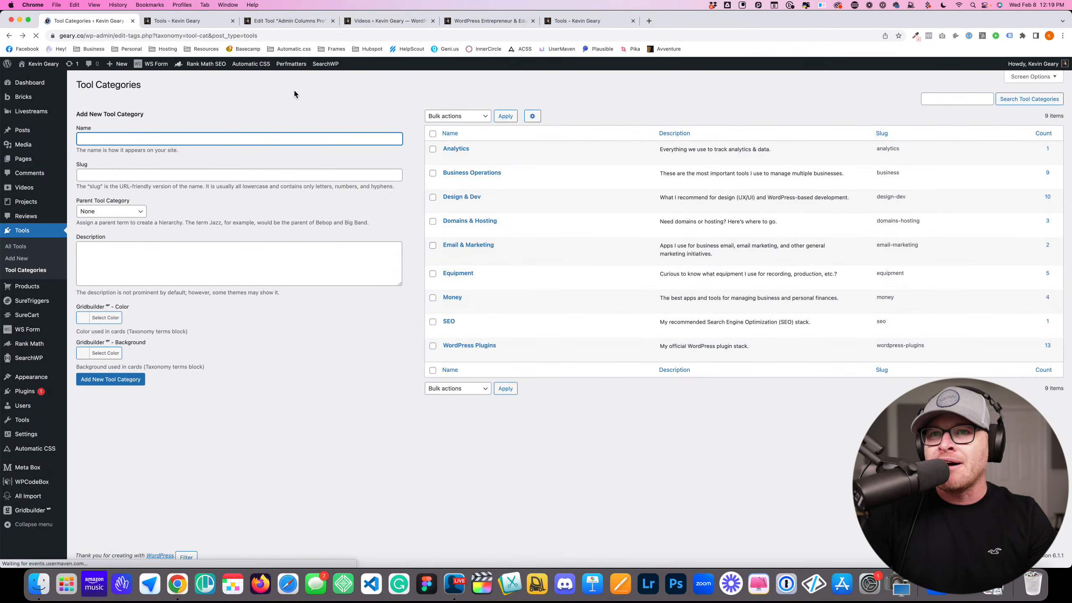
click(460, 149)
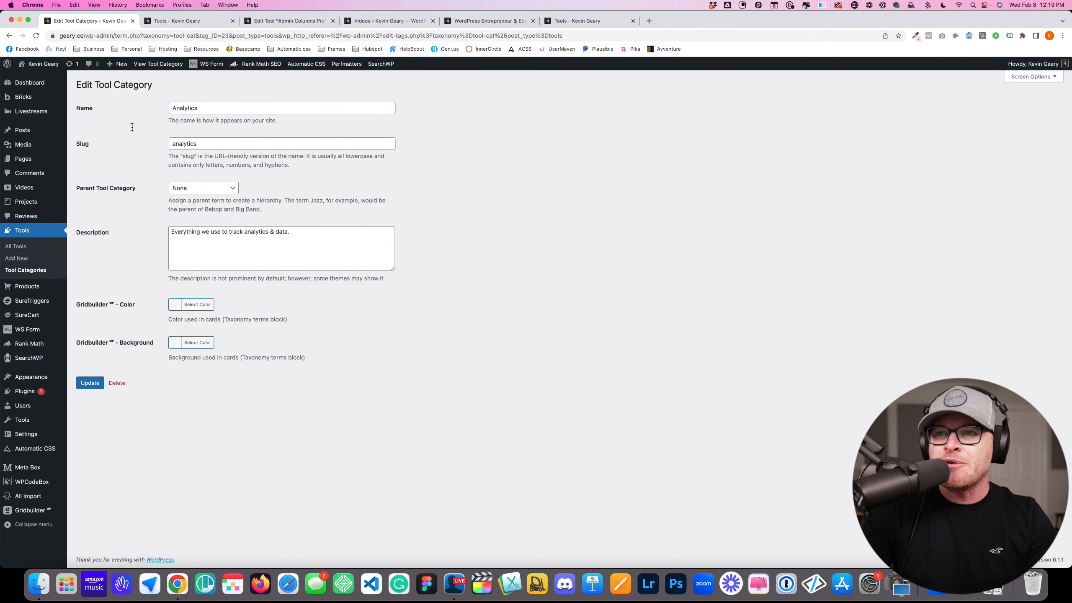
Examine the Analytics category's name and description text by highlighting each without changing them
drag(206, 108, 152, 111)
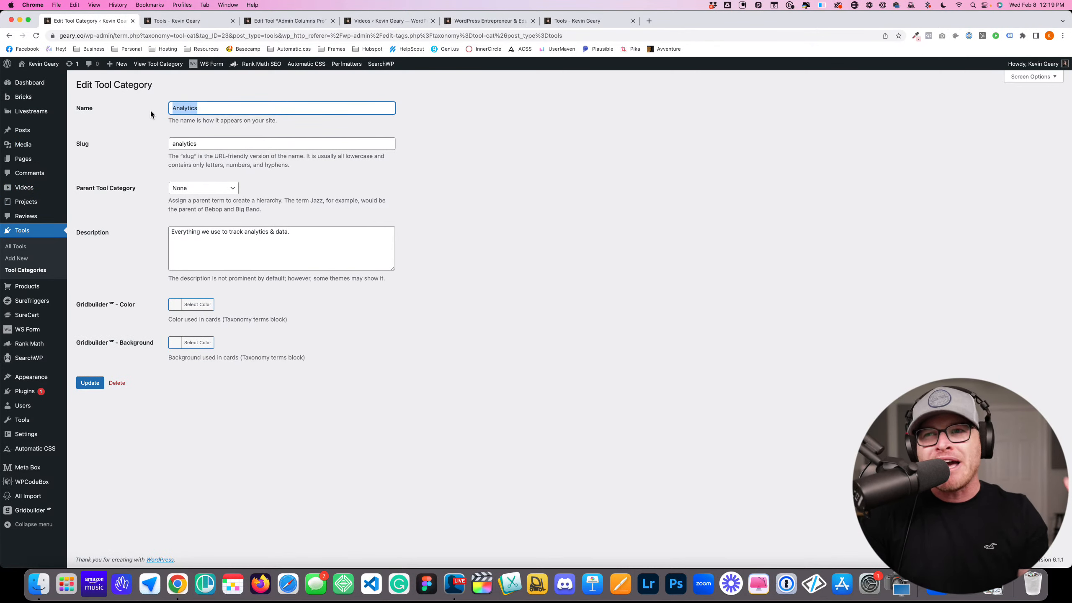
click(355, 120)
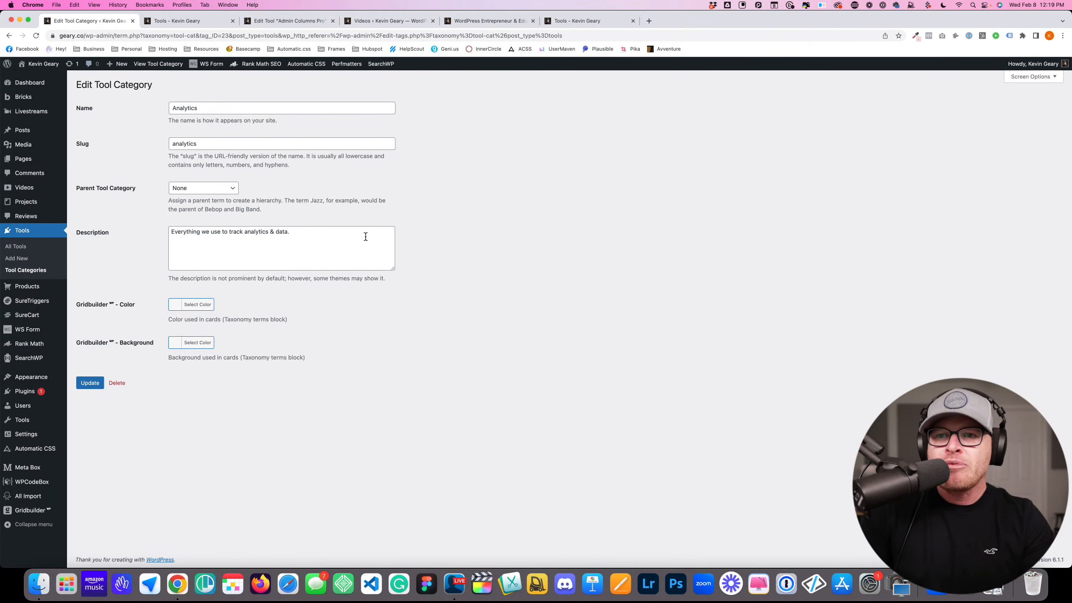
drag(365, 236, 191, 230)
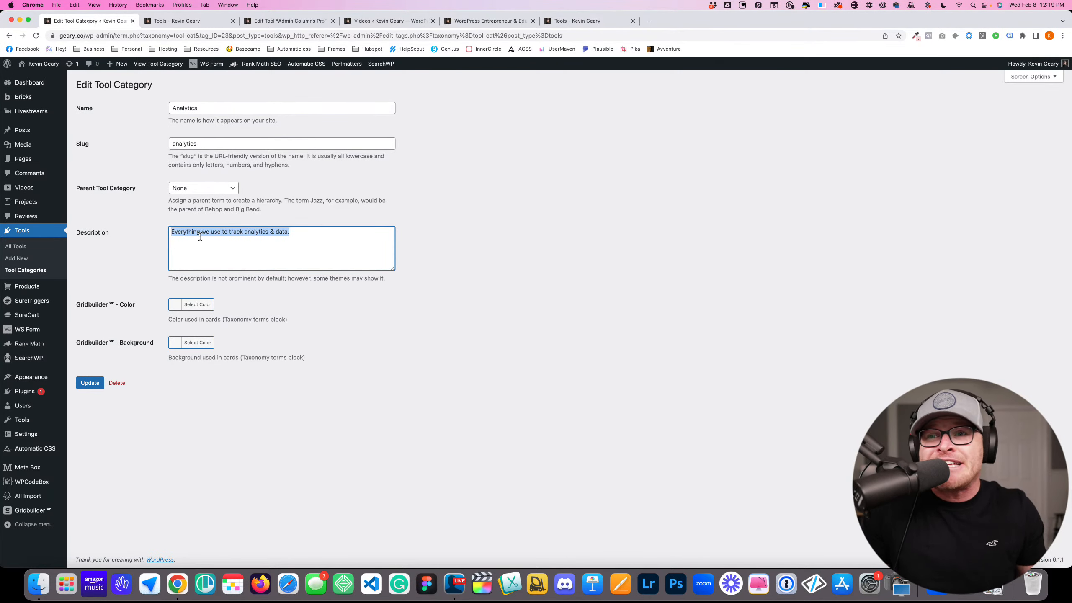
click(302, 237)
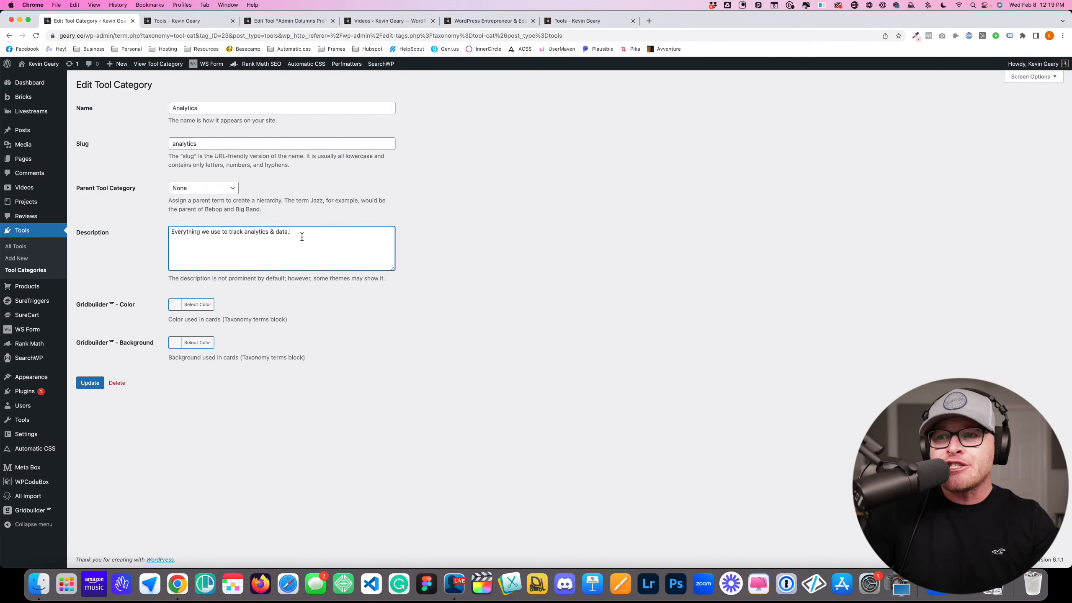
drag(263, 237, 168, 231)
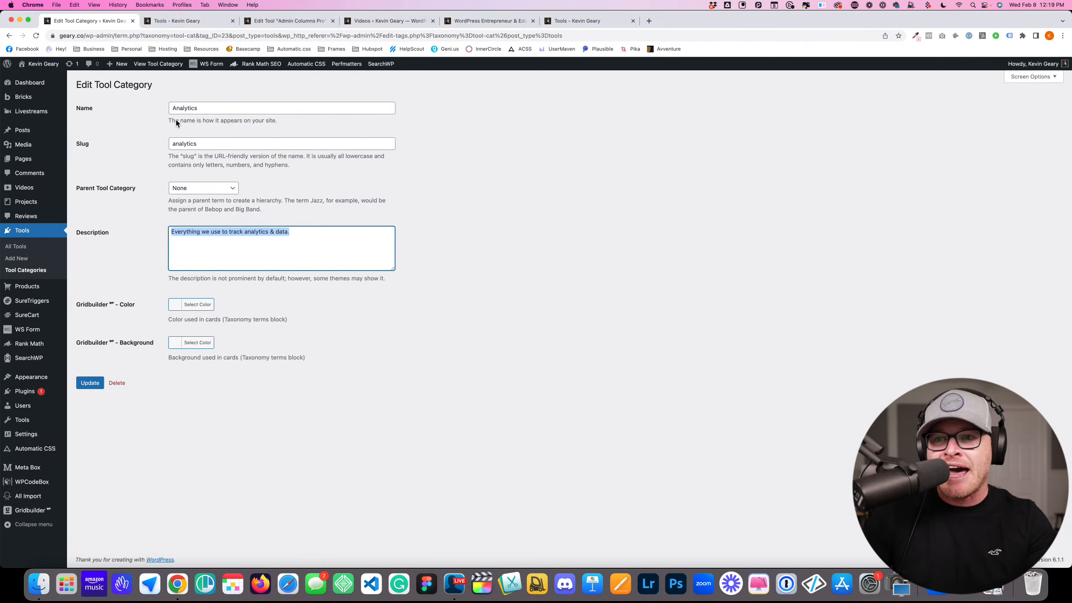
drag(350, 239, 149, 235)
click(240, 258)
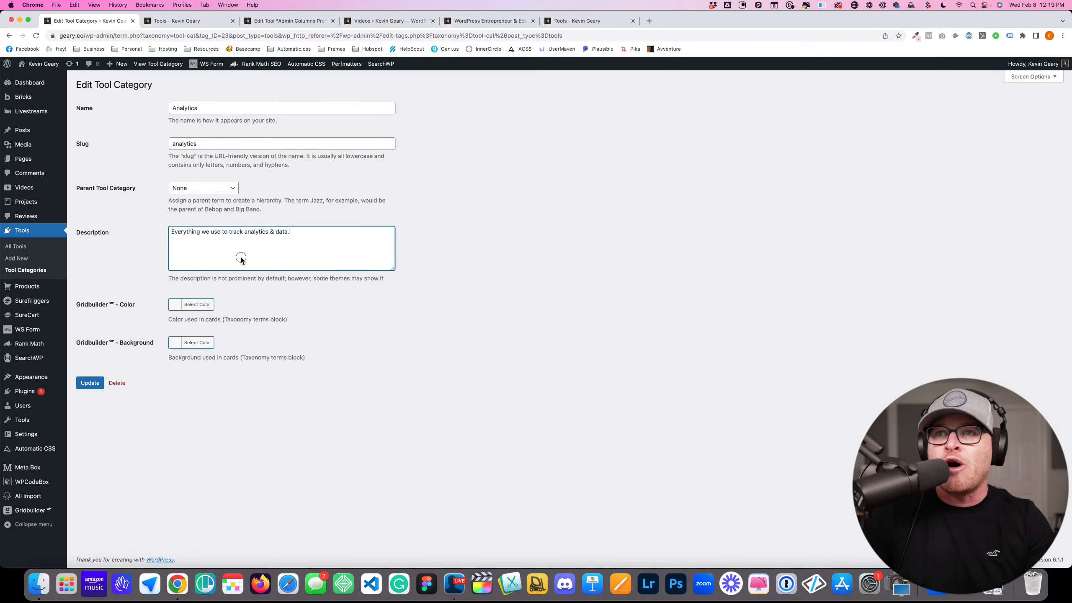
In the Bricks editor of the Tools page, expand Main and its Tool Card down to the Image and Affiliate Link Badge
click(193, 22)
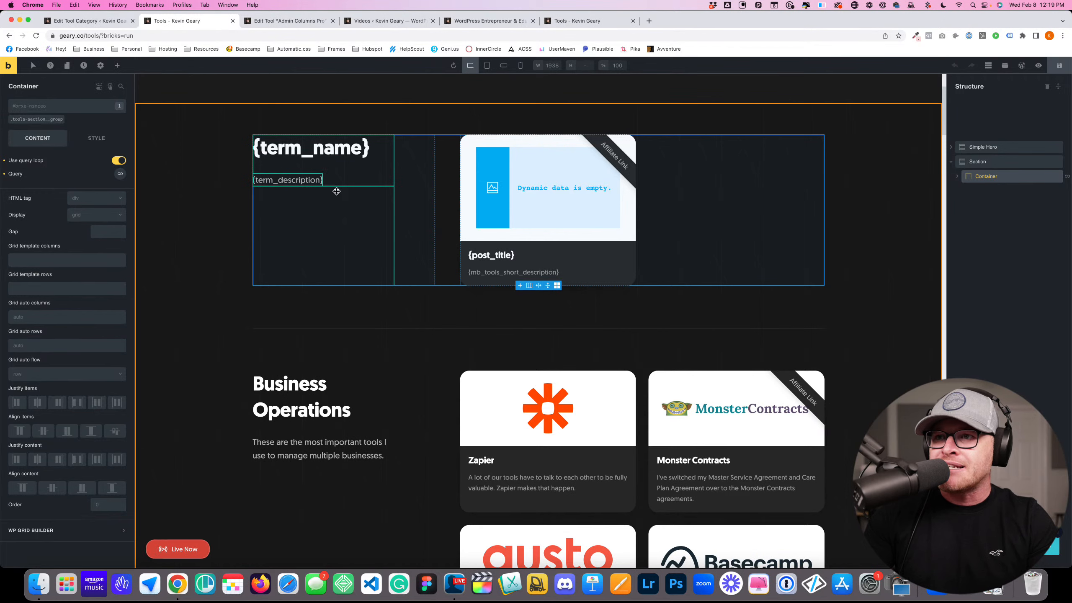
click(719, 188)
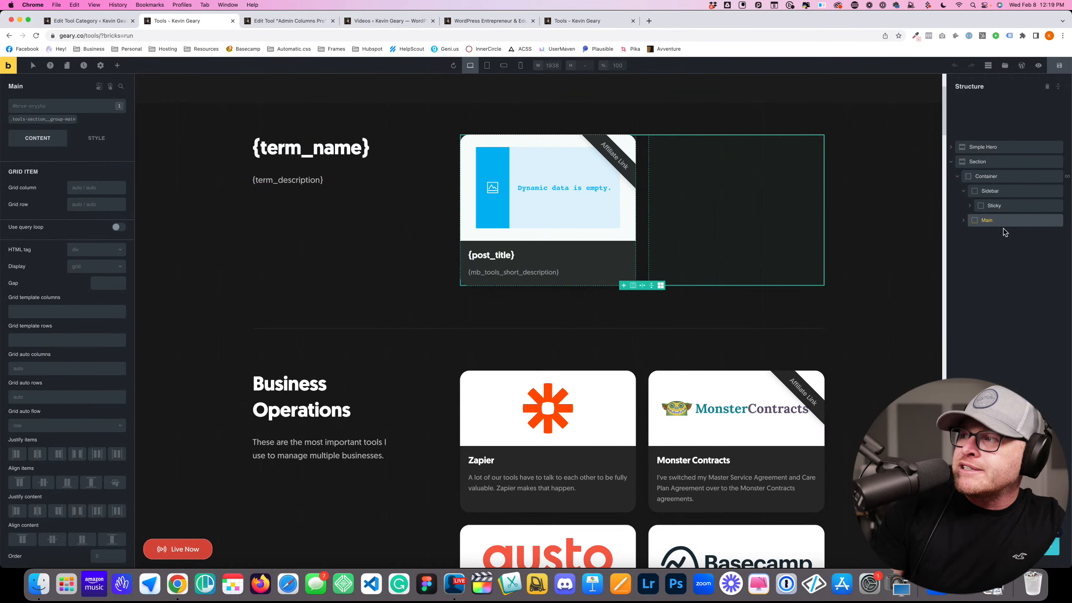
click(968, 220)
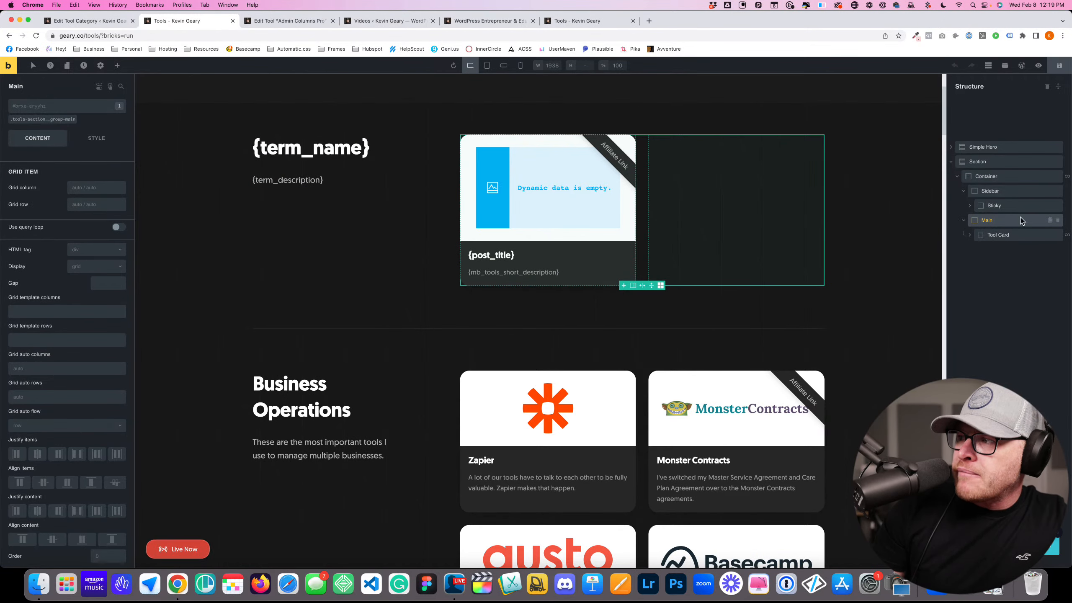
click(1019, 237)
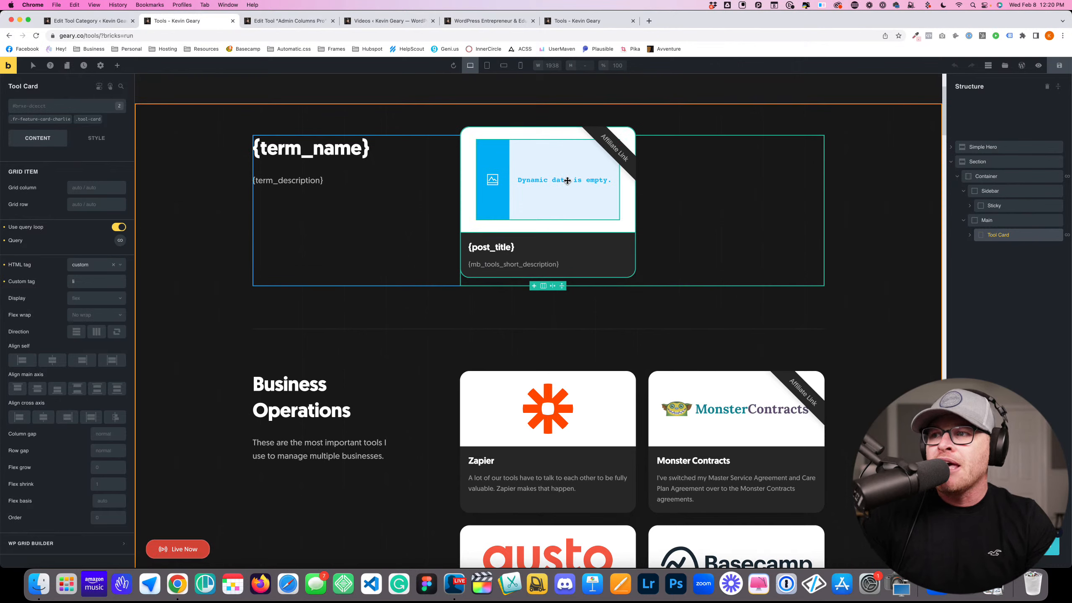
click(970, 235)
click(1000, 249)
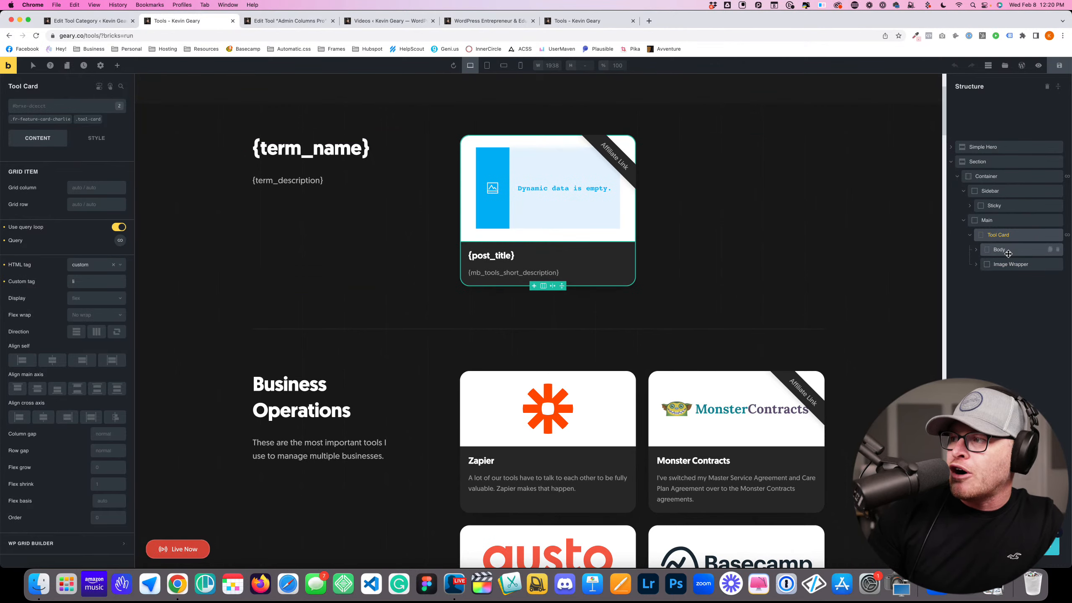
click(991, 265)
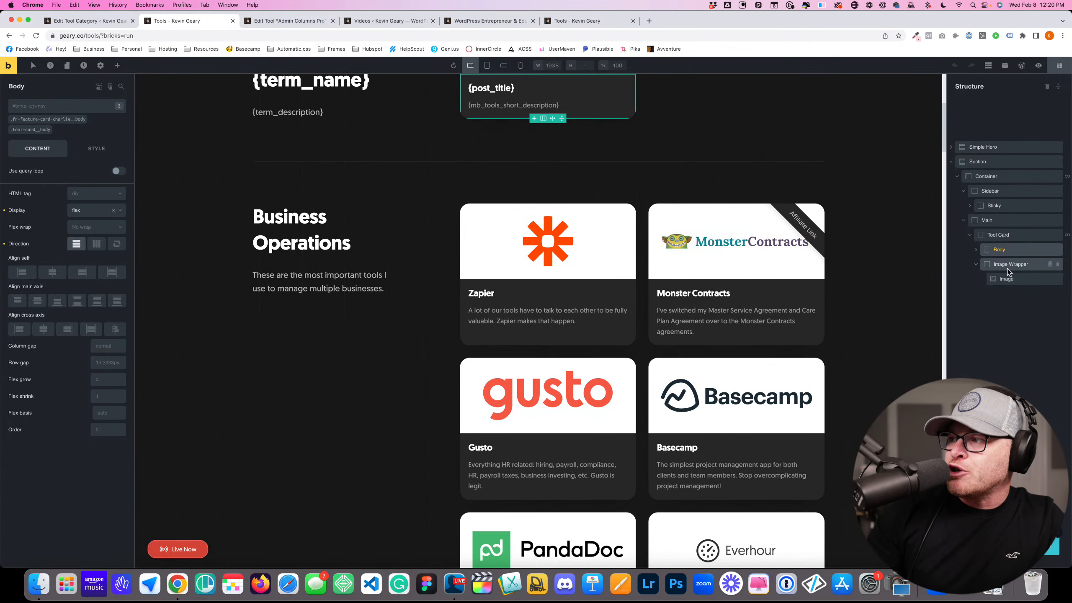
click(977, 250)
click(1017, 294)
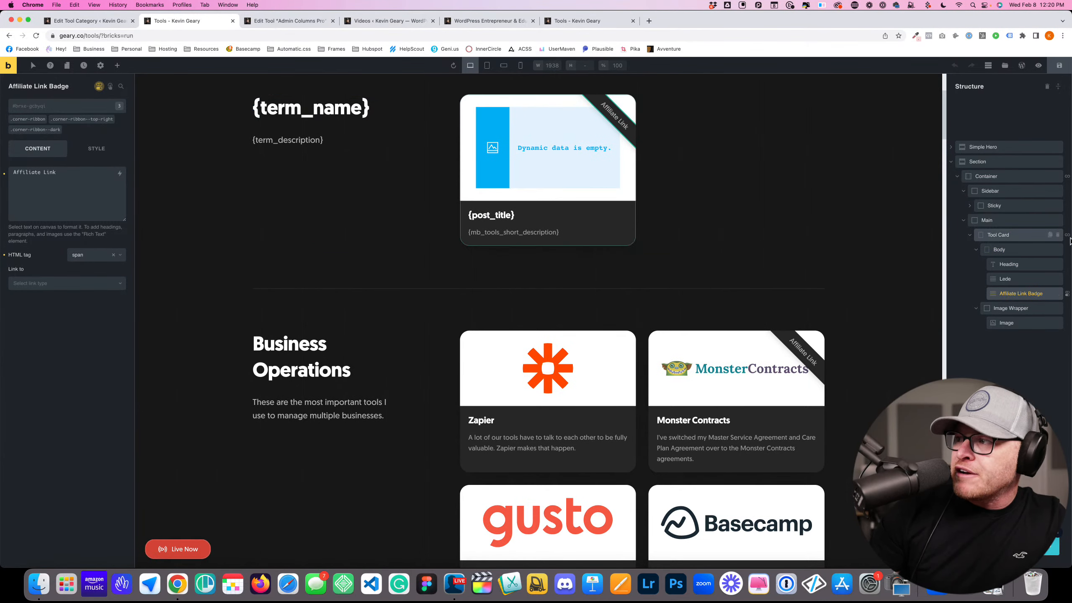
Open the Tool Card's query loop settings and examine its Tool Categories taxonomy query, highlighting the {term_id} terms value
click(1049, 239)
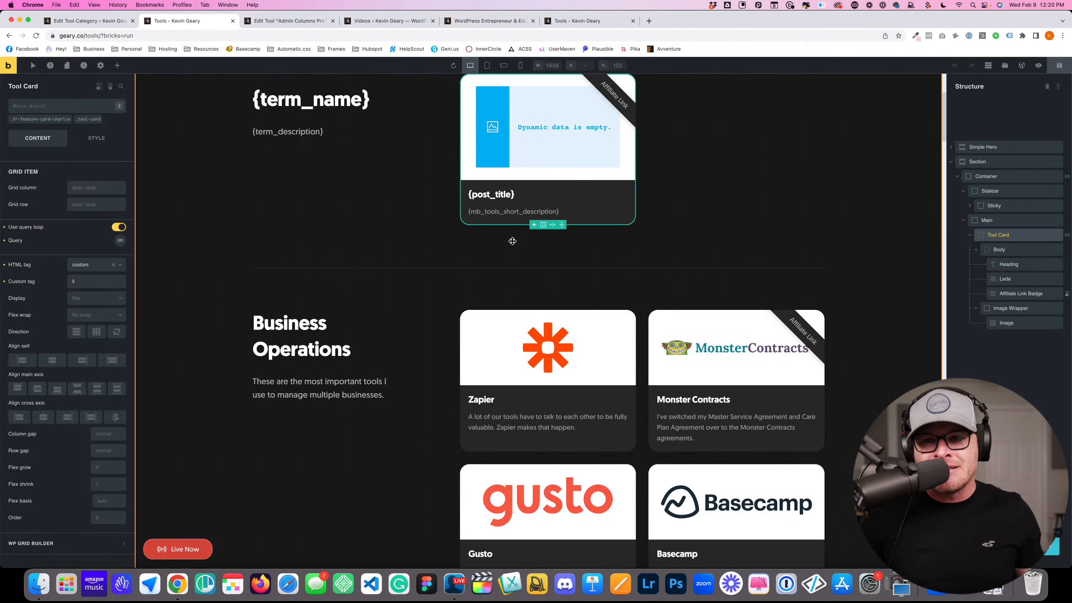
click(120, 242)
scroll(58, 244, down, 4)
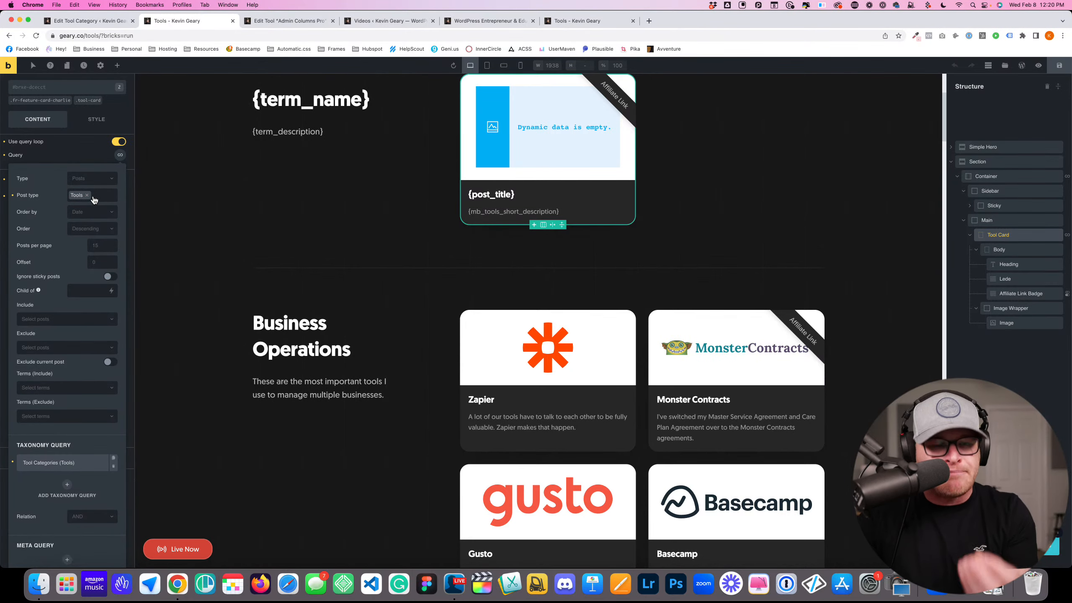
scroll(94, 200, up, 1)
scroll(80, 247, down, 5)
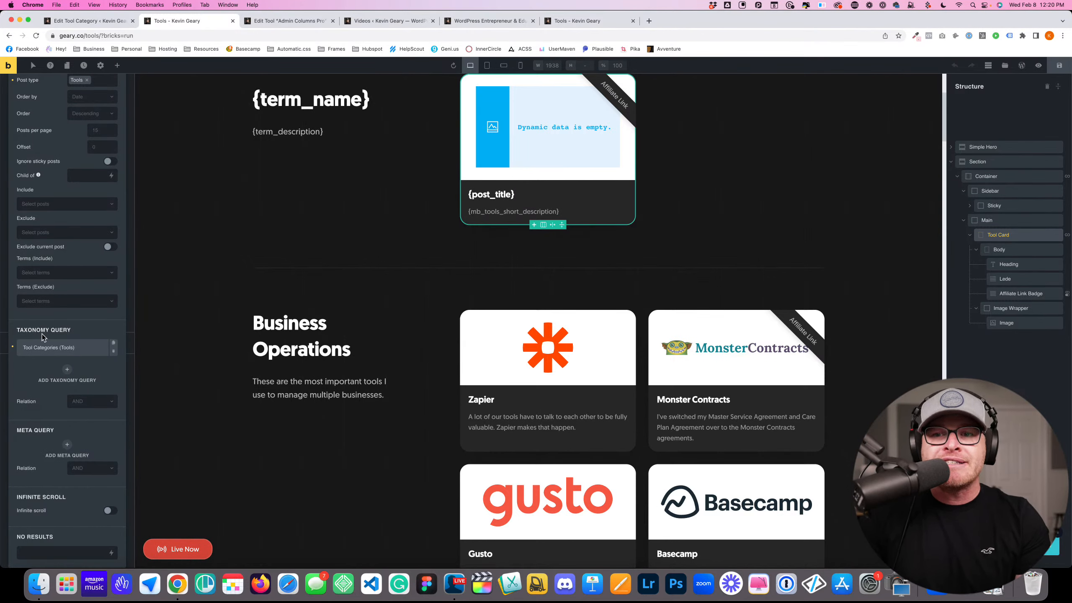
click(51, 349)
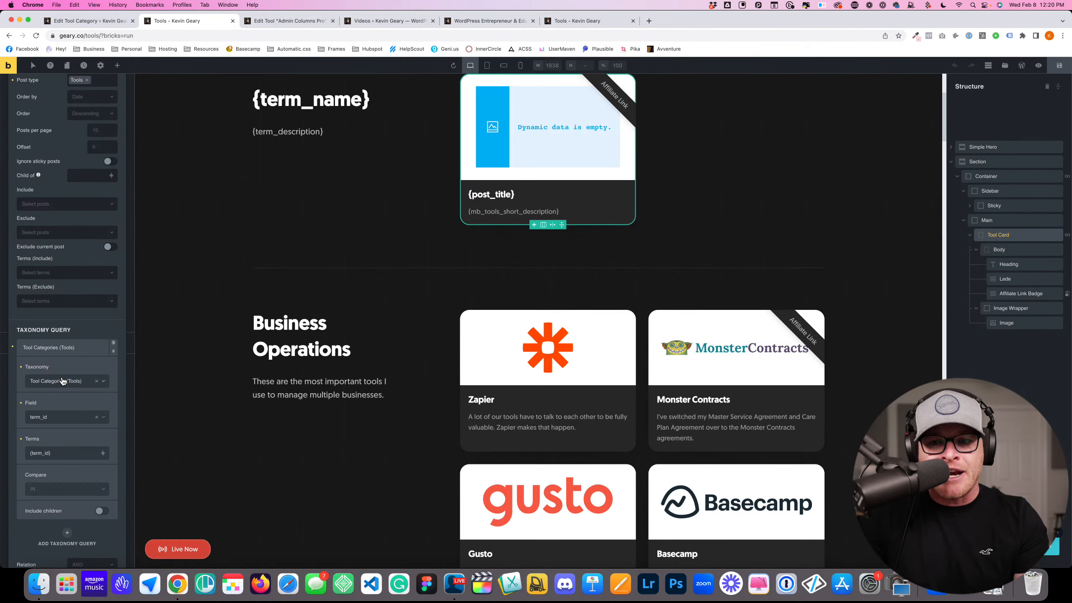
scroll(62, 381, down, 2)
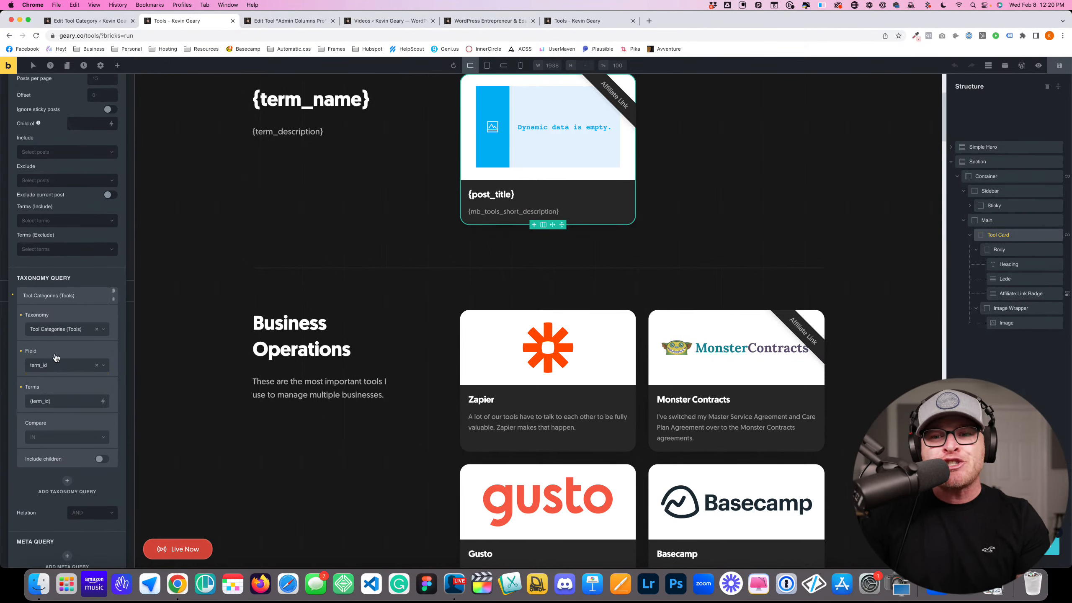
drag(64, 401, 18, 401)
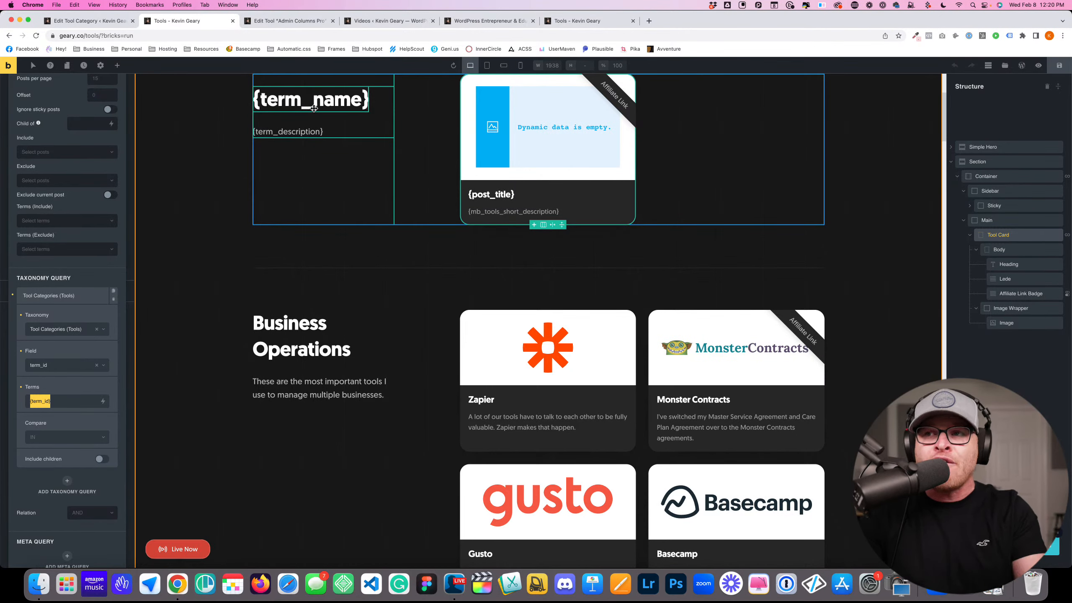
Switch to the live Tools page and highlight the Analytics category heading beside its tool card
click(285, 23)
click(390, 21)
click(469, 23)
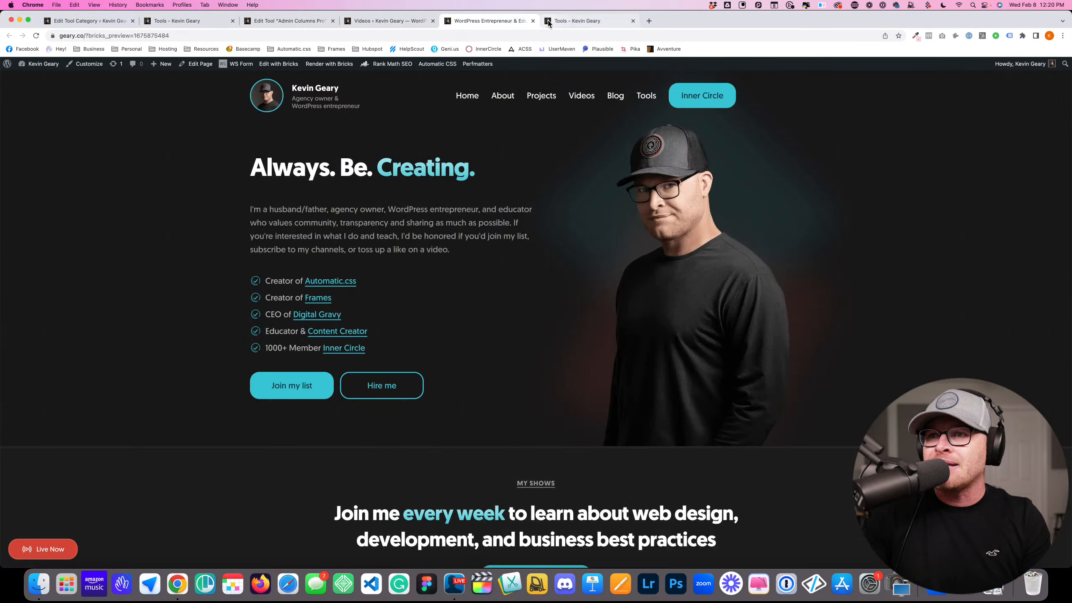
click(577, 24)
drag(363, 117, 268, 117)
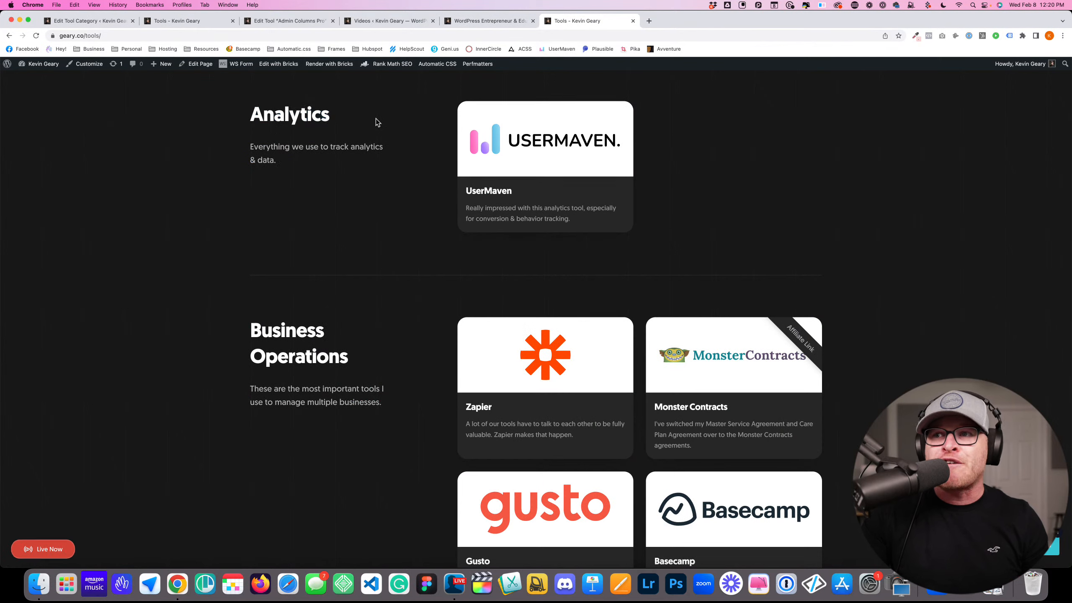
drag(375, 119, 247, 115)
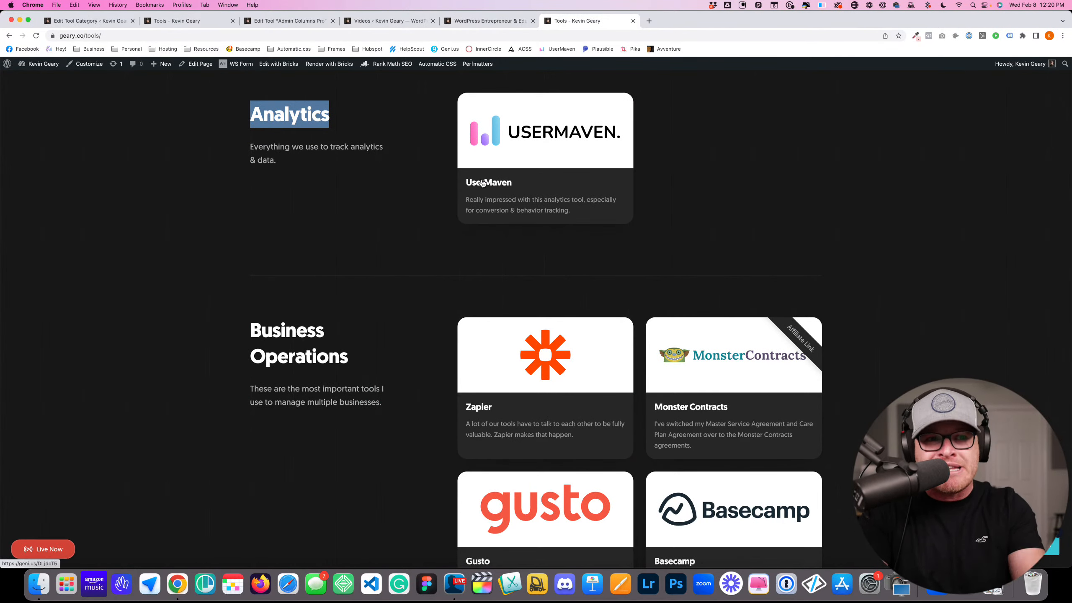
Return to the Bricks editor and review the taxonomy query's Field and Terms settings, highlighting the dynamic term ID
click(161, 21)
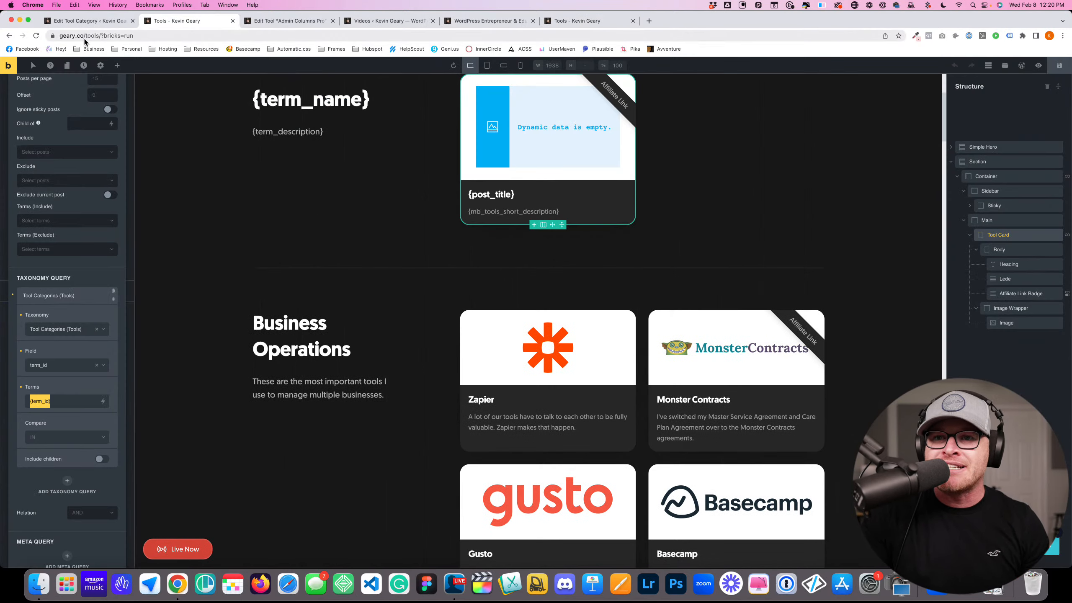
click(54, 367)
click(60, 351)
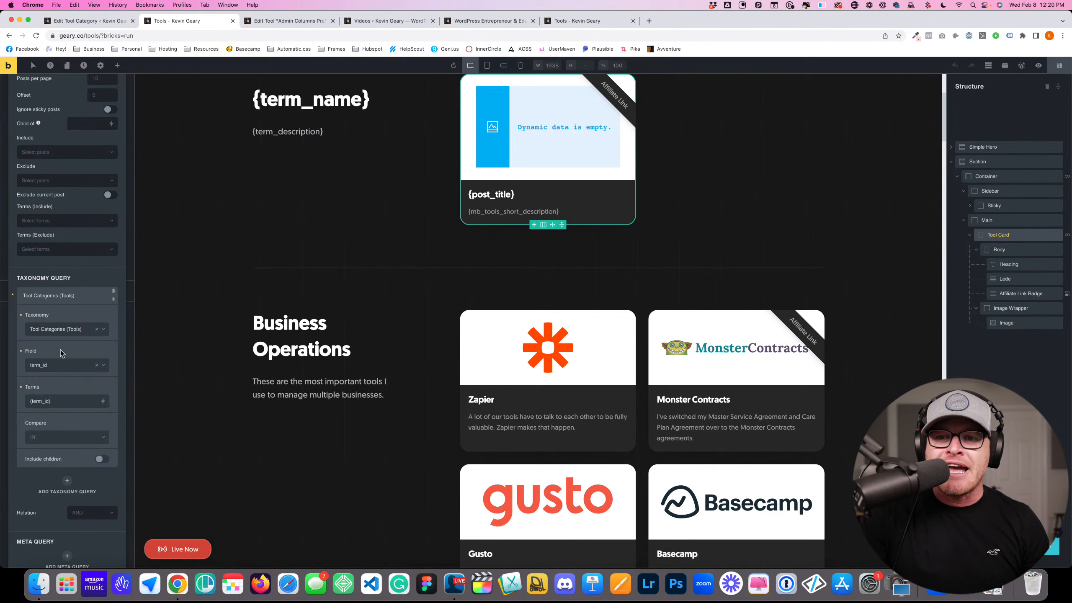
double_click(41, 400)
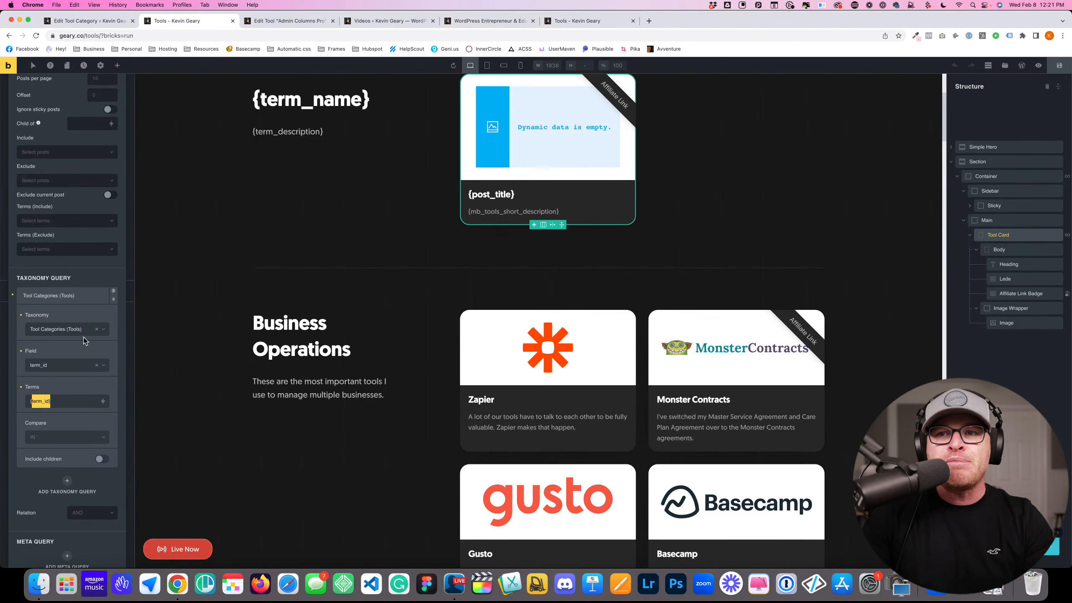
Reload the live Tools page and look through the category sections to check which tools are grouped under each heading
click(291, 21)
click(489, 21)
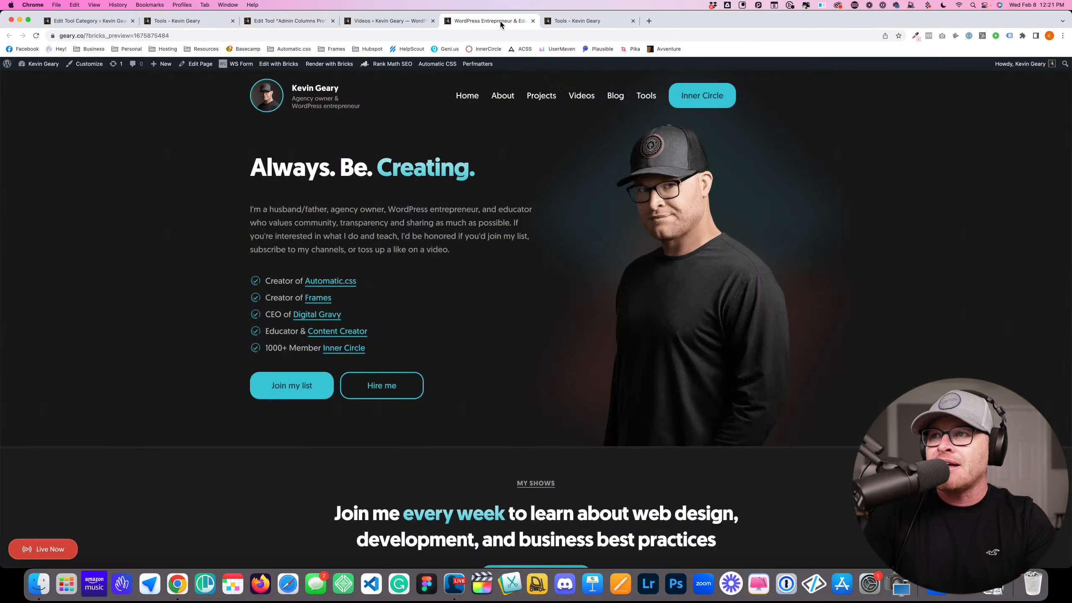
click(595, 22)
key(super+r)
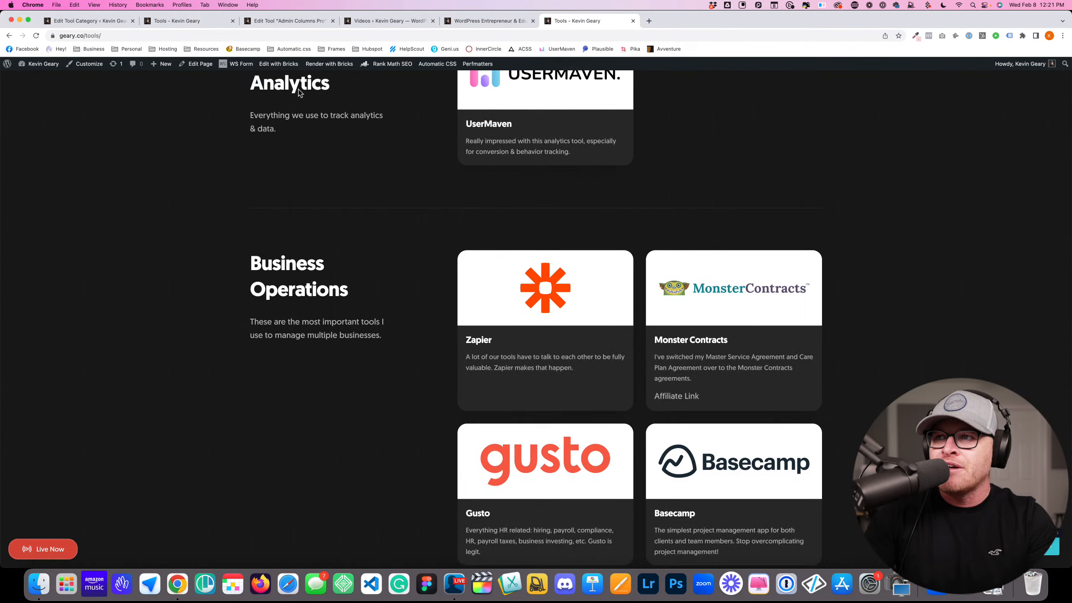
scroll(294, 371, down, 20)
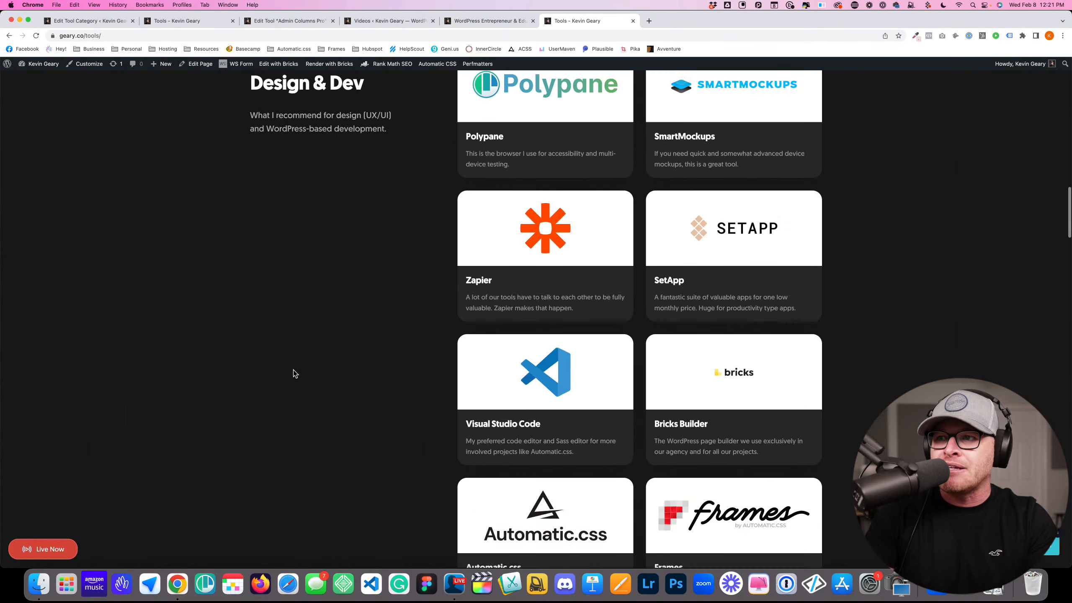
scroll(295, 374, up, 4)
scroll(294, 373, up, 5)
scroll(294, 373, down, 20)
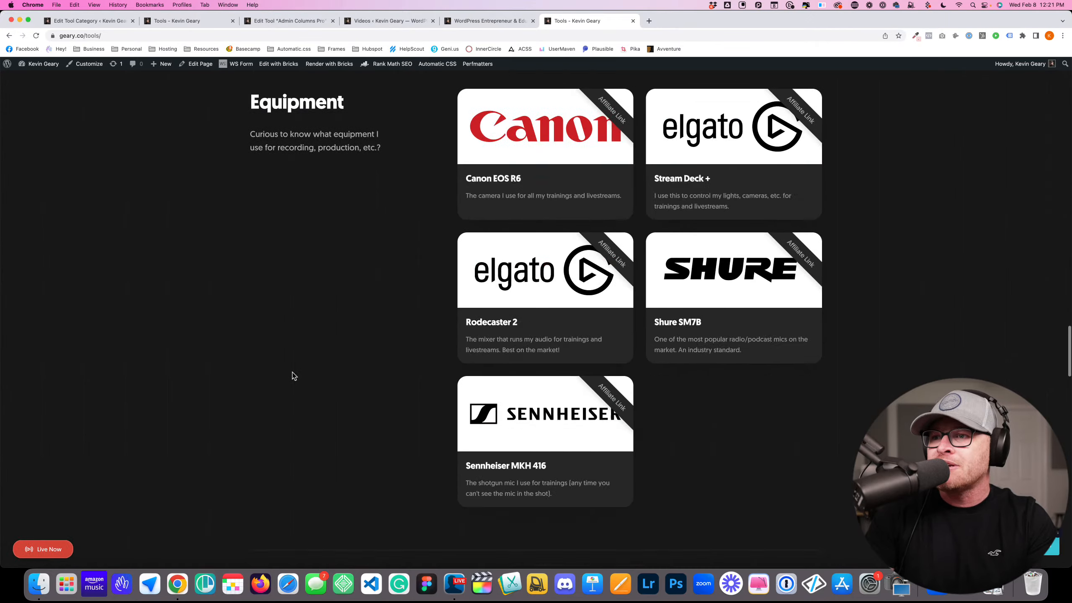
scroll(293, 375, down, 10)
scroll(293, 375, up, 20)
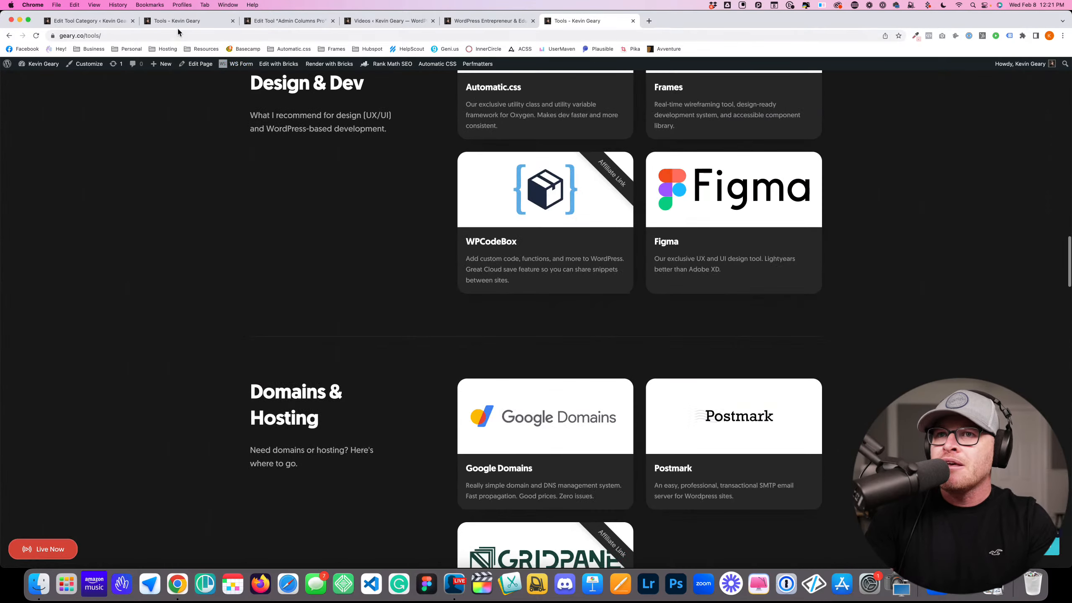
Return to the Bricks editor for the Tools page, collapse the nested elements and select the Container that holds the category query loop
click(487, 21)
click(355, 21)
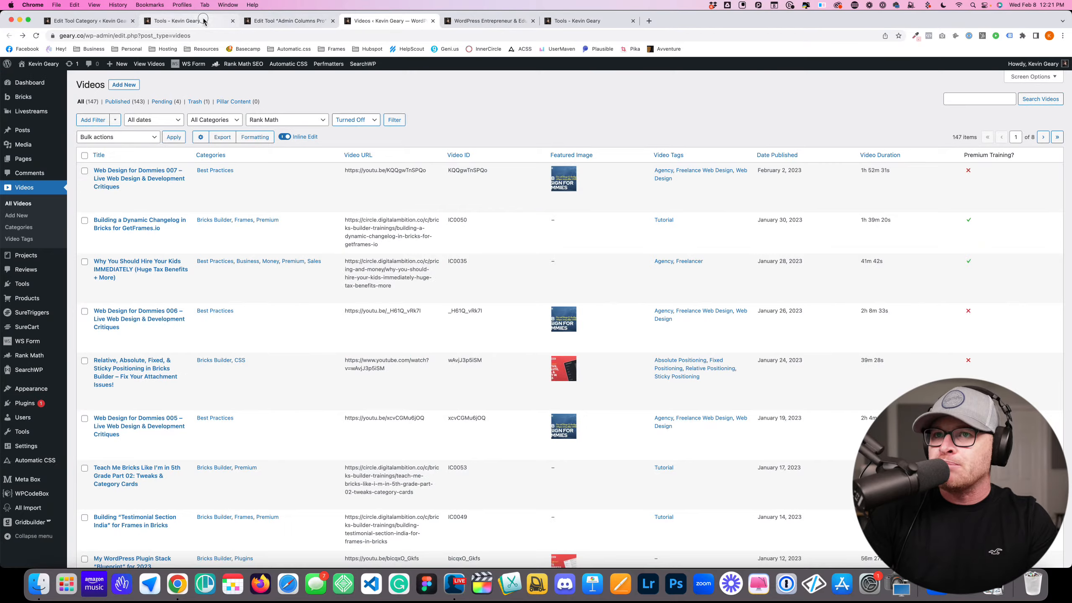
click(109, 21)
click(181, 20)
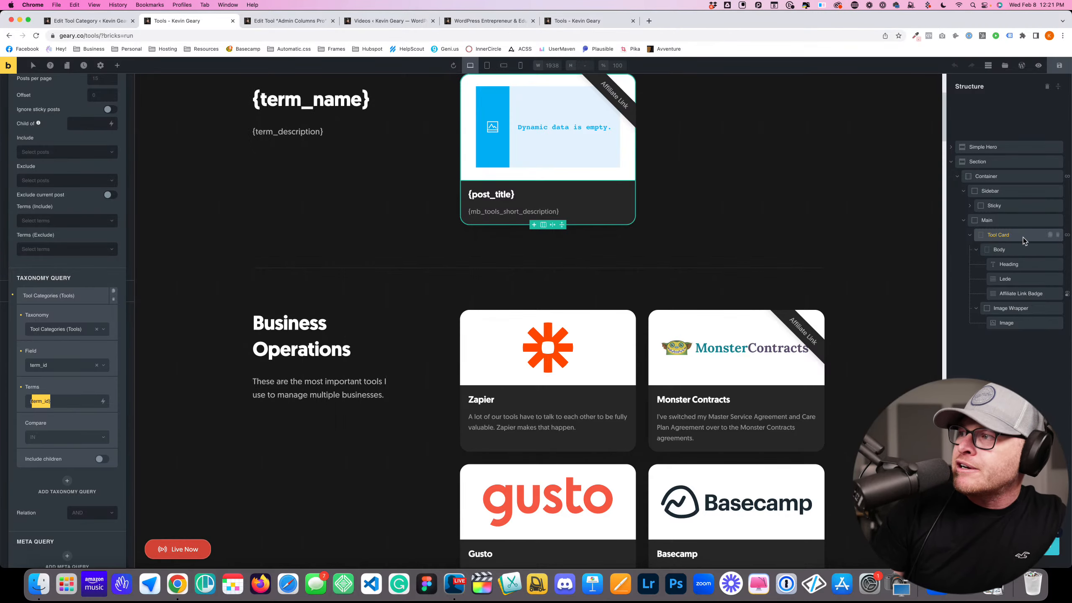
click(964, 220)
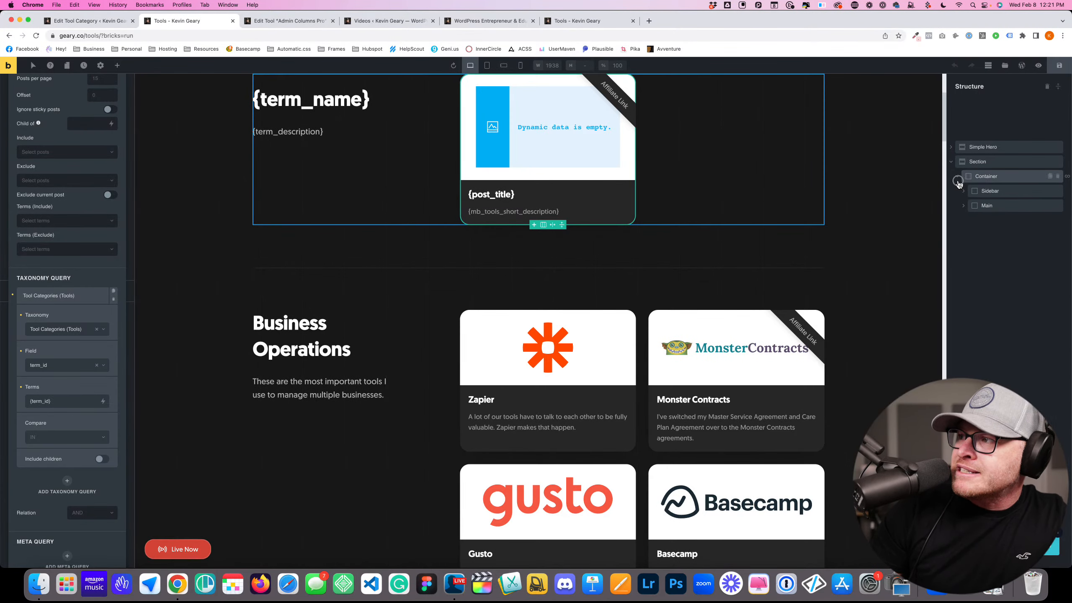
click(978, 177)
Look through the category sections rendered on the editor canvas, from Business Operations to WordPress Plugins, to see how the Container repeats
scroll(532, 241, down, 15)
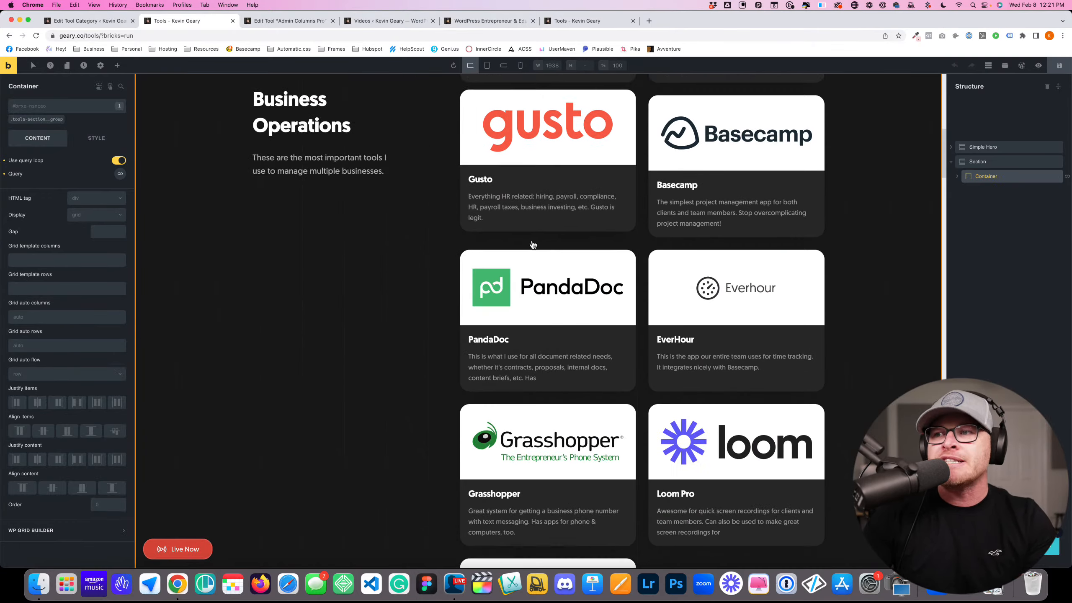
scroll(535, 246, up, 15)
scroll(537, 246, down, 8)
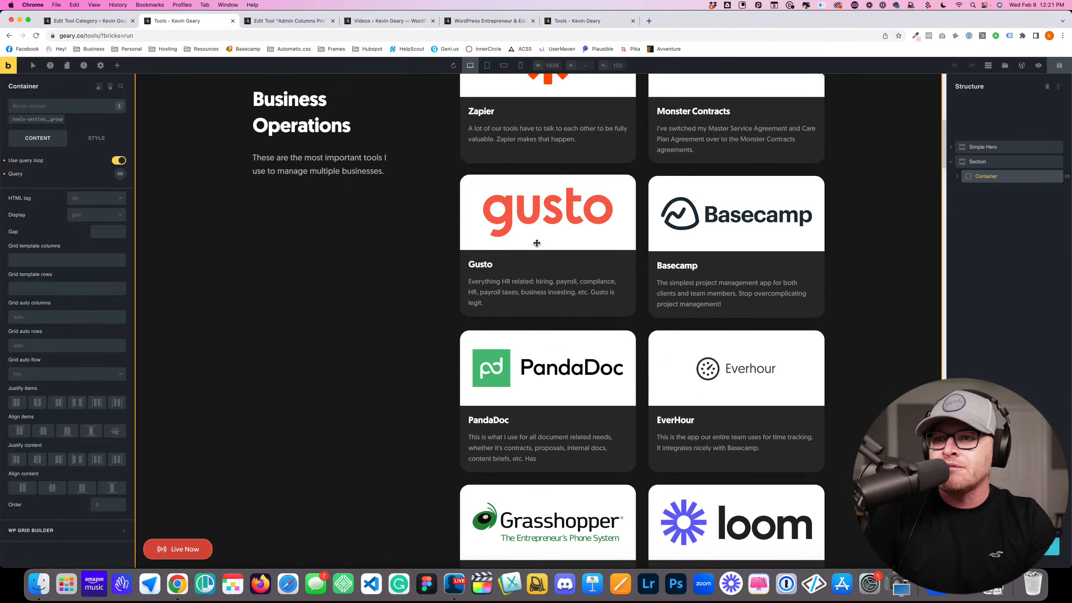
scroll(538, 247, down, 20)
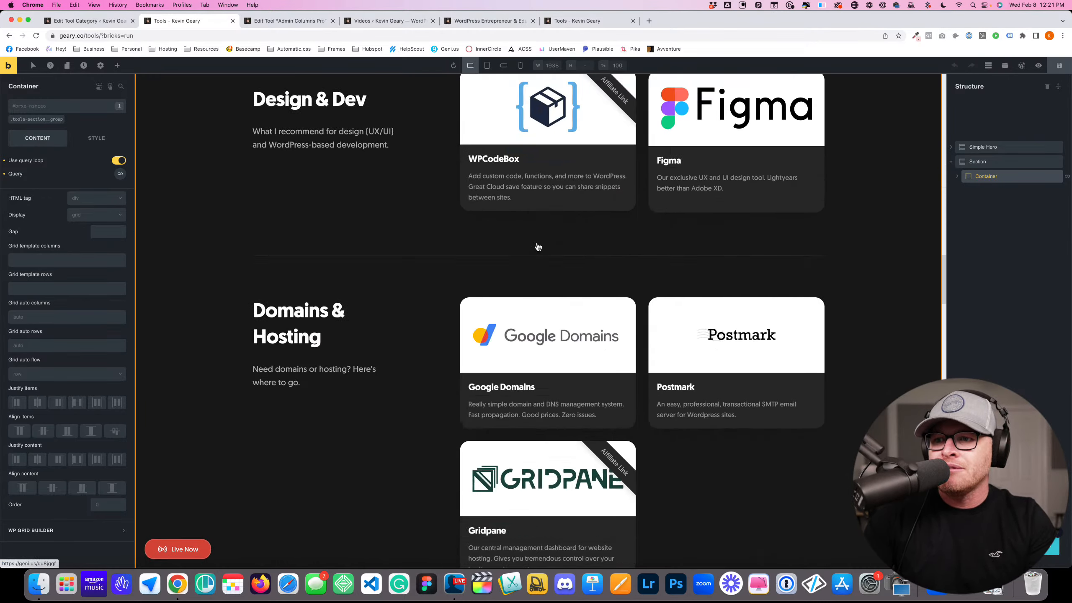
scroll(537, 247, down, 20)
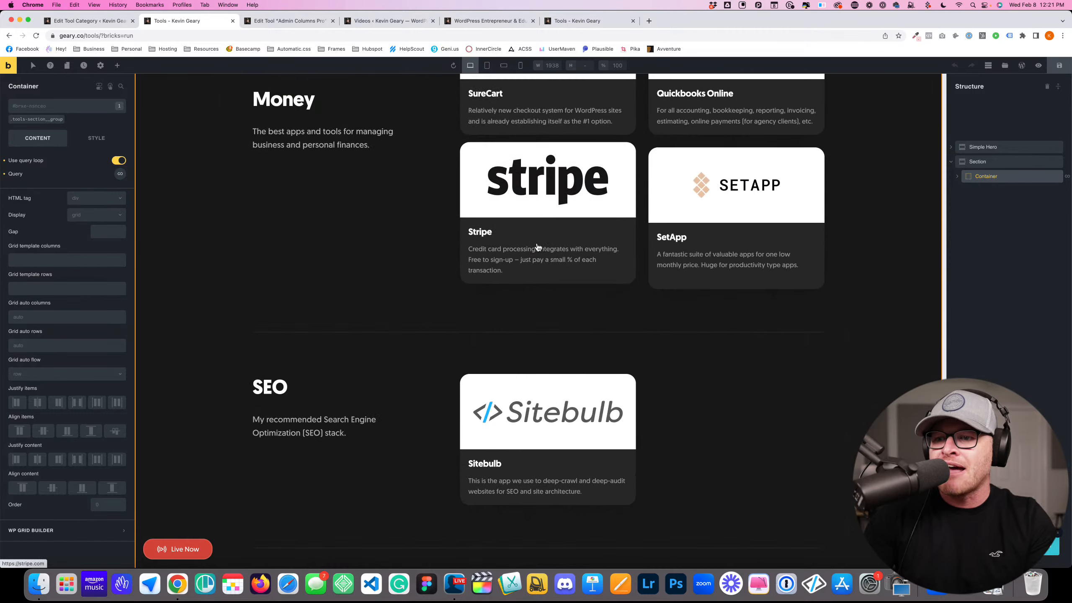
scroll(537, 247, down, 15)
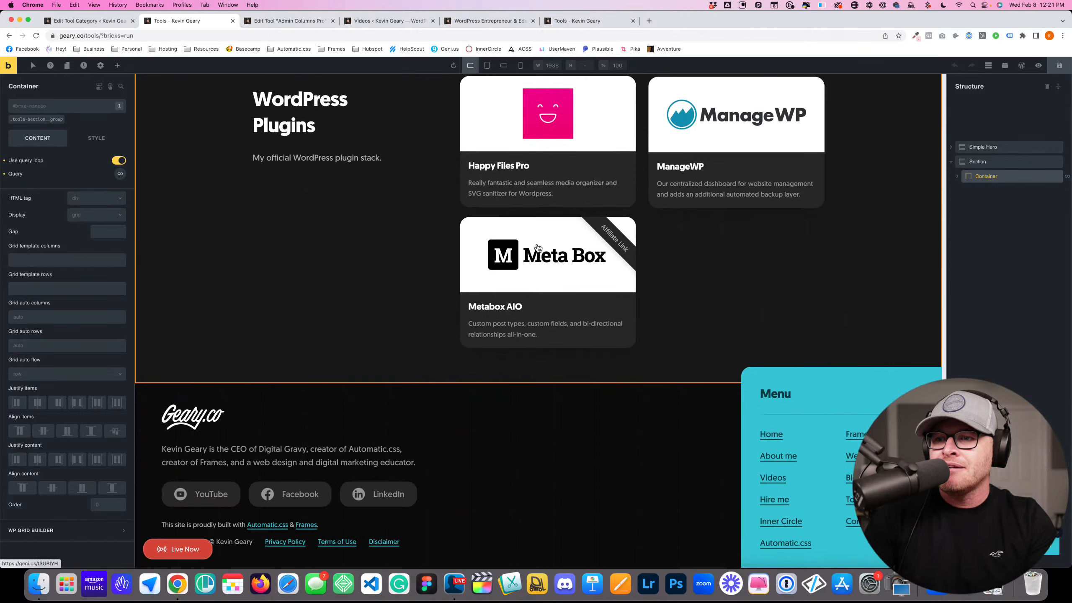
scroll(538, 248, up, 15)
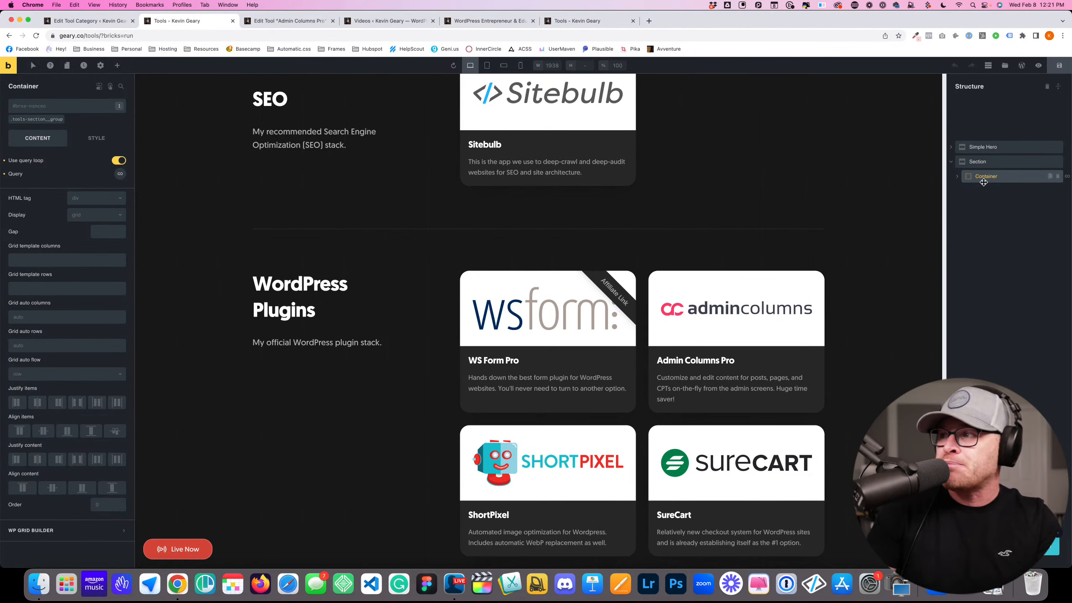
Expand the Container in the page structure and inspect its Main block beside the term name sidebar
click(957, 177)
scroll(553, 180, up, 20)
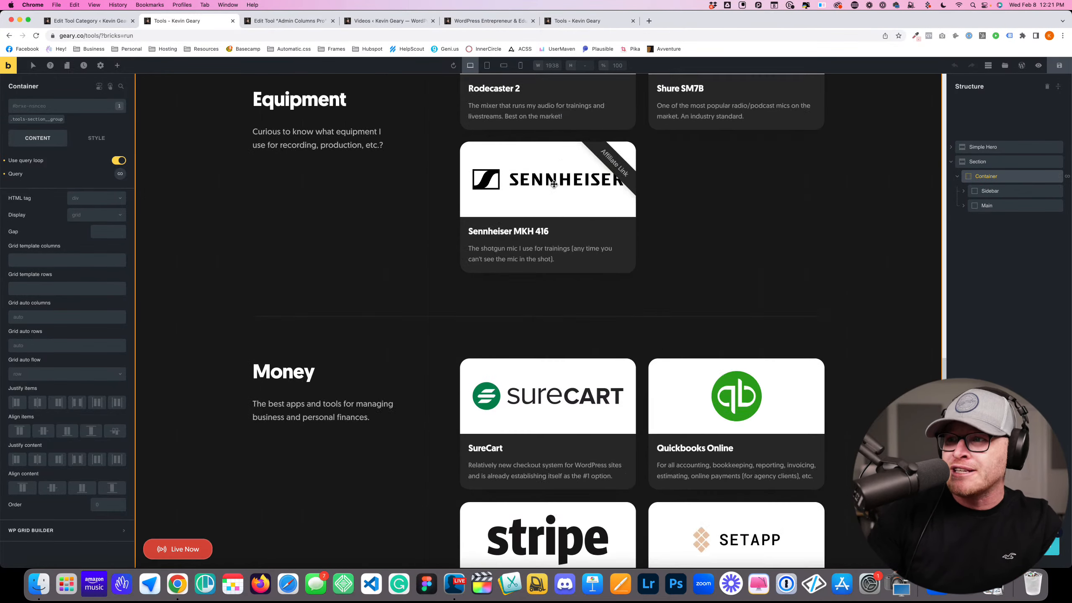
scroll(560, 179, up, 5)
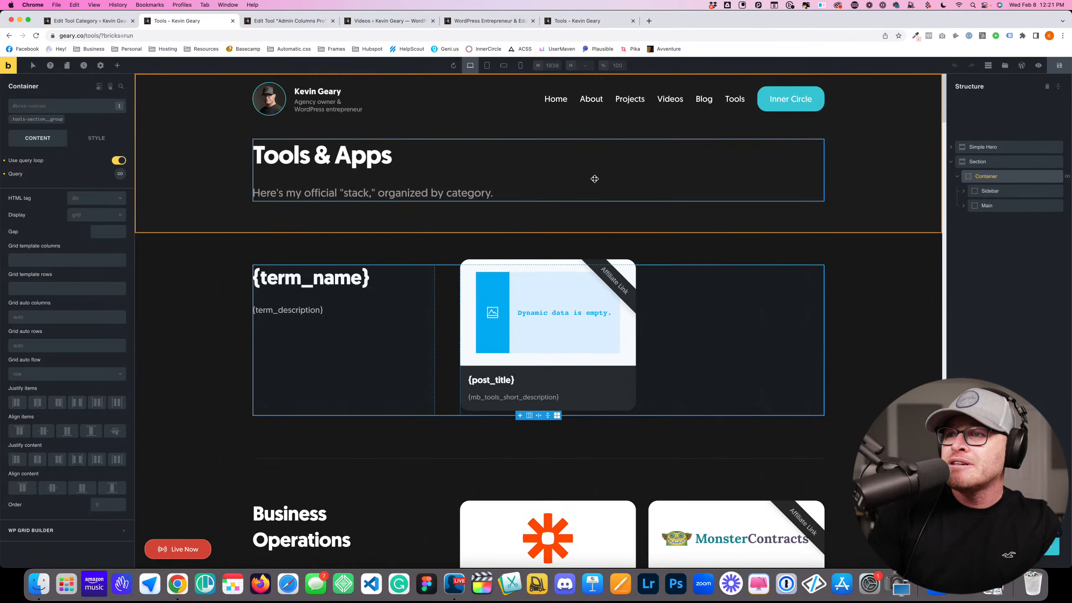
click(1020, 208)
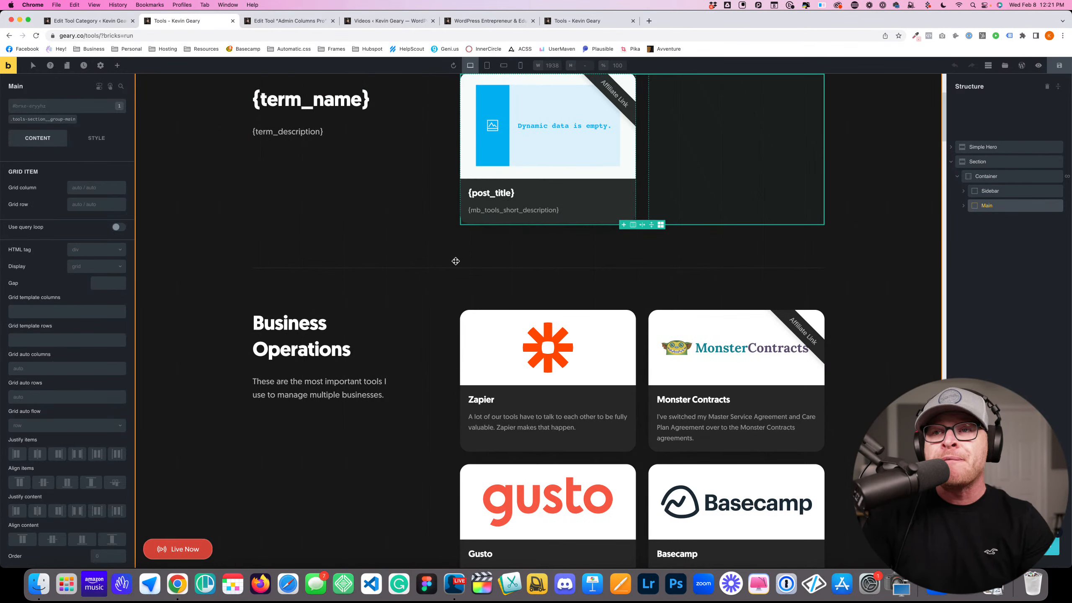
Start a new tool in the WordPress admin, title it "Test Tool" and set its type to Paid
click(105, 21)
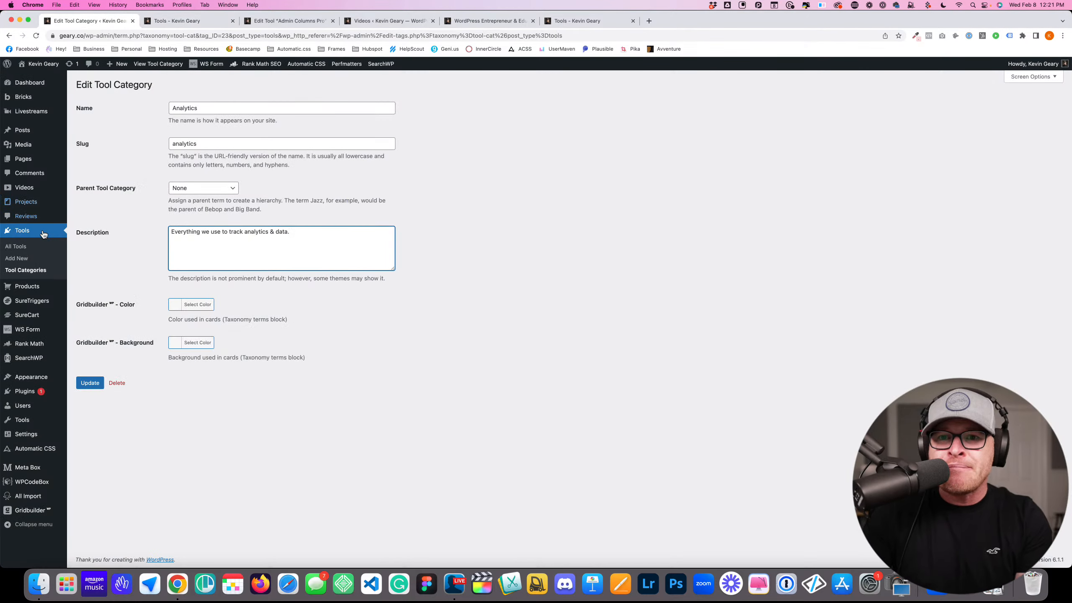
click(33, 257)
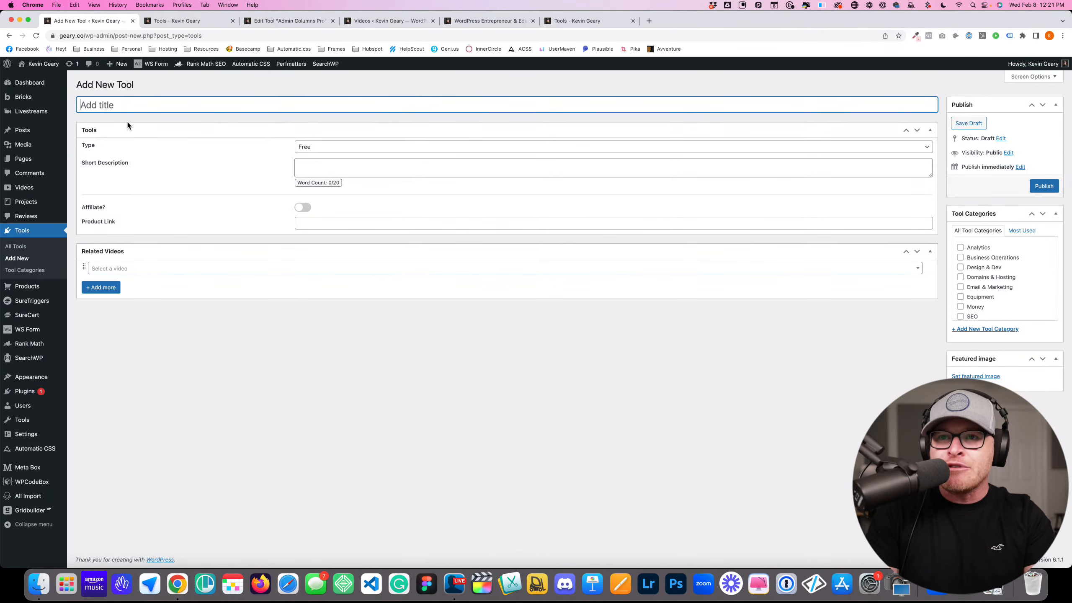
text(Test Tool)
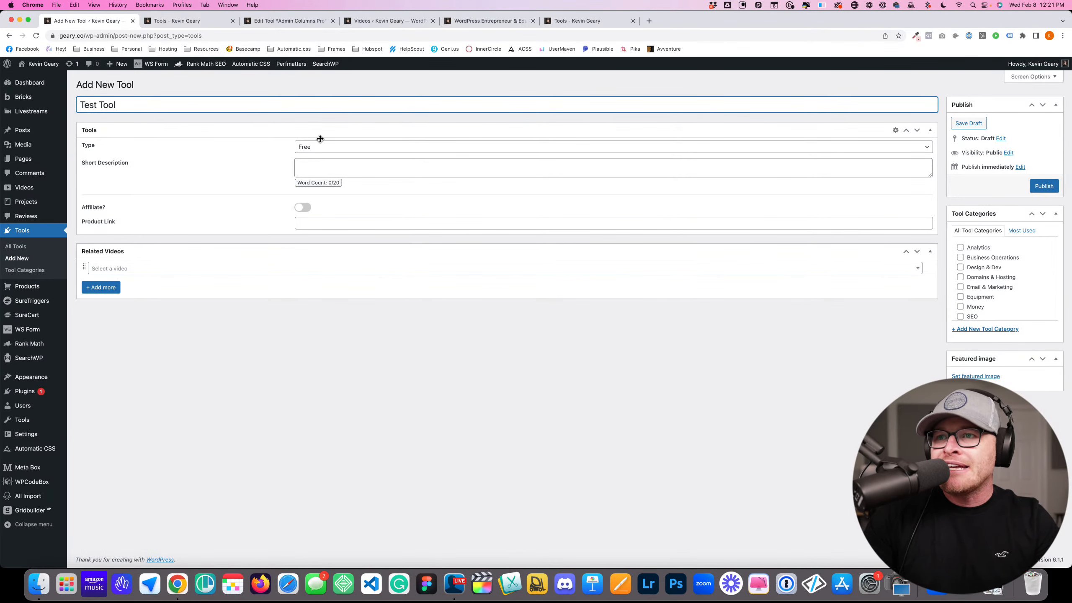
click(320, 146)
click(322, 167)
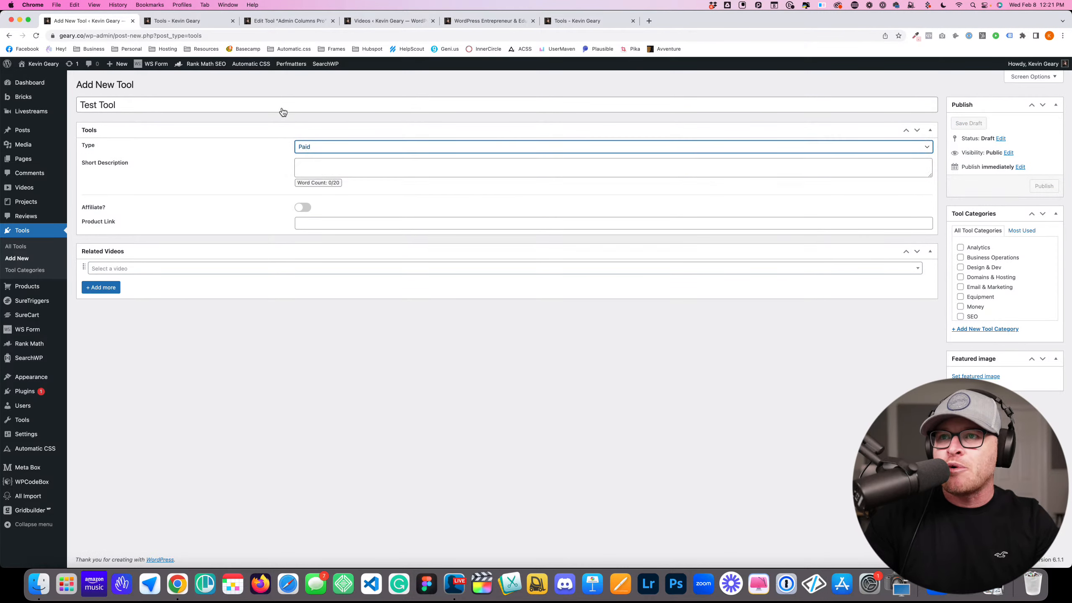
Mark the new tool as an affiliate product and review its description, product link and tool category options
click(351, 160)
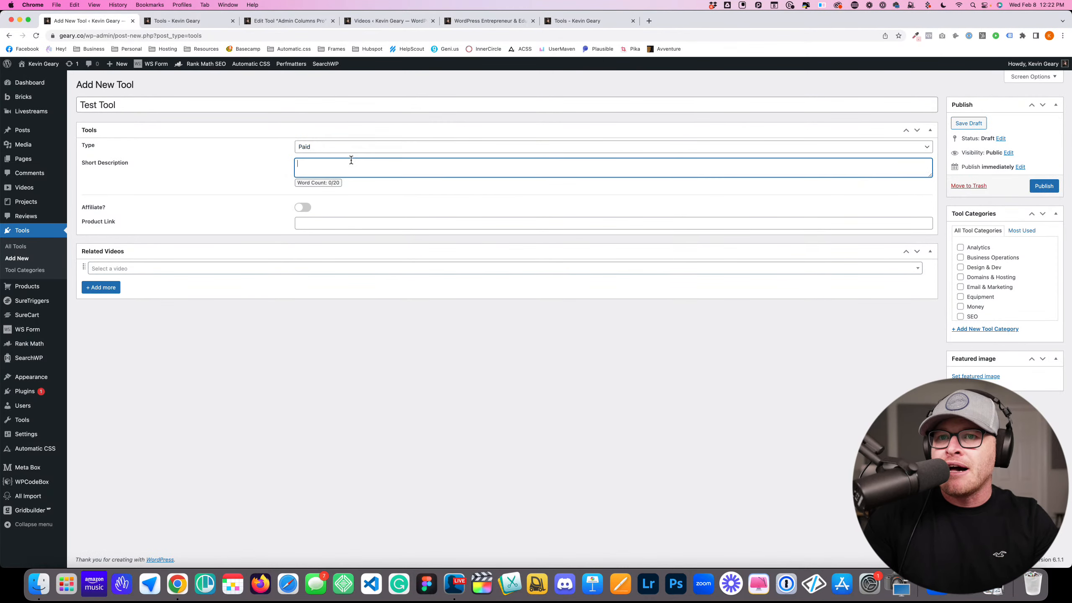
click(302, 208)
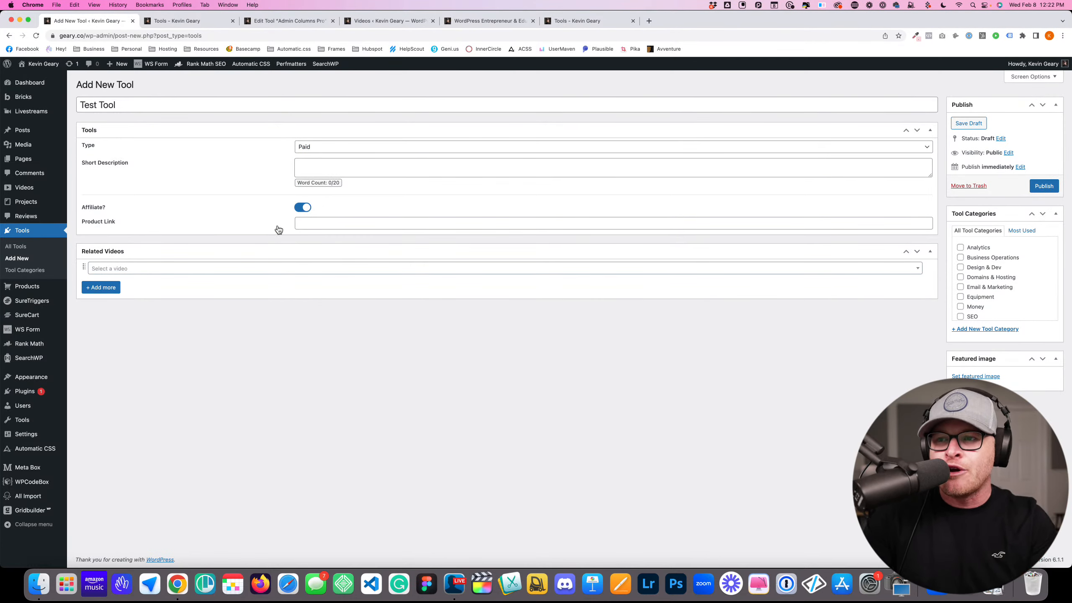
click(332, 223)
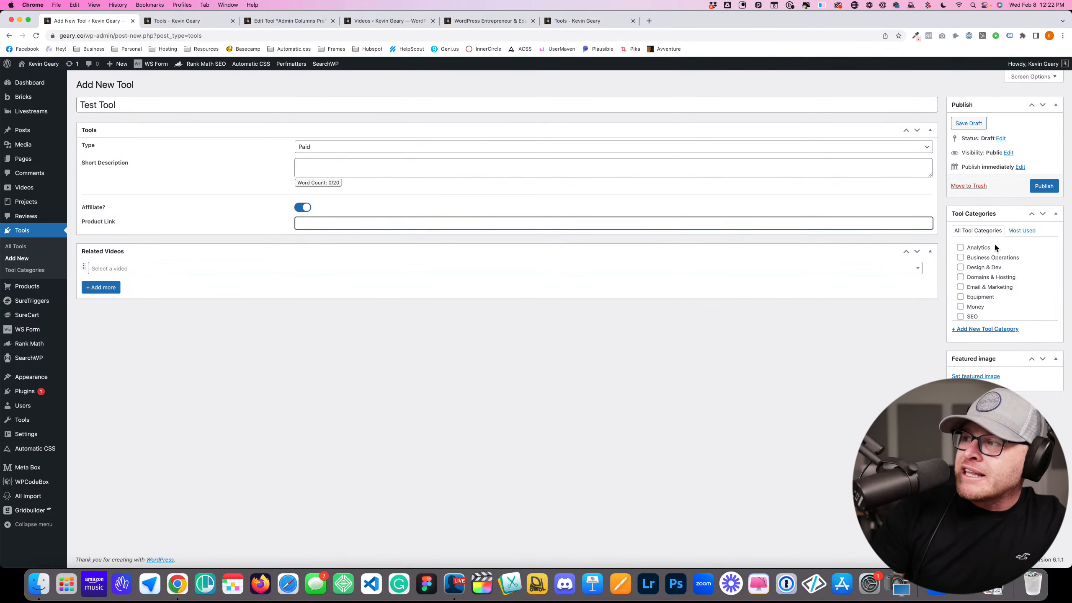
scroll(977, 310, down, 1)
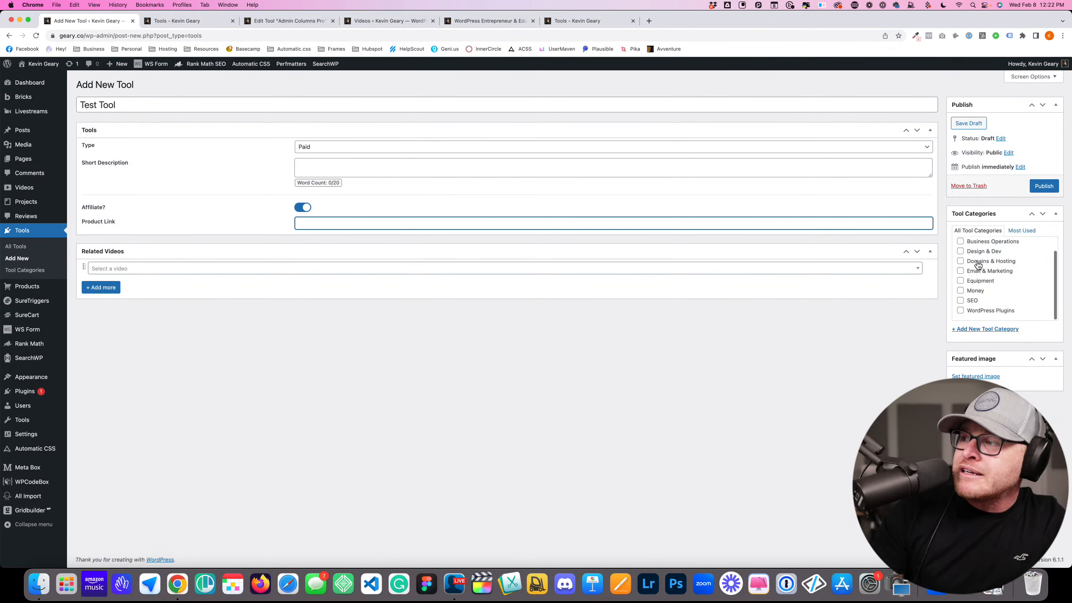
scroll(978, 265, up, 1)
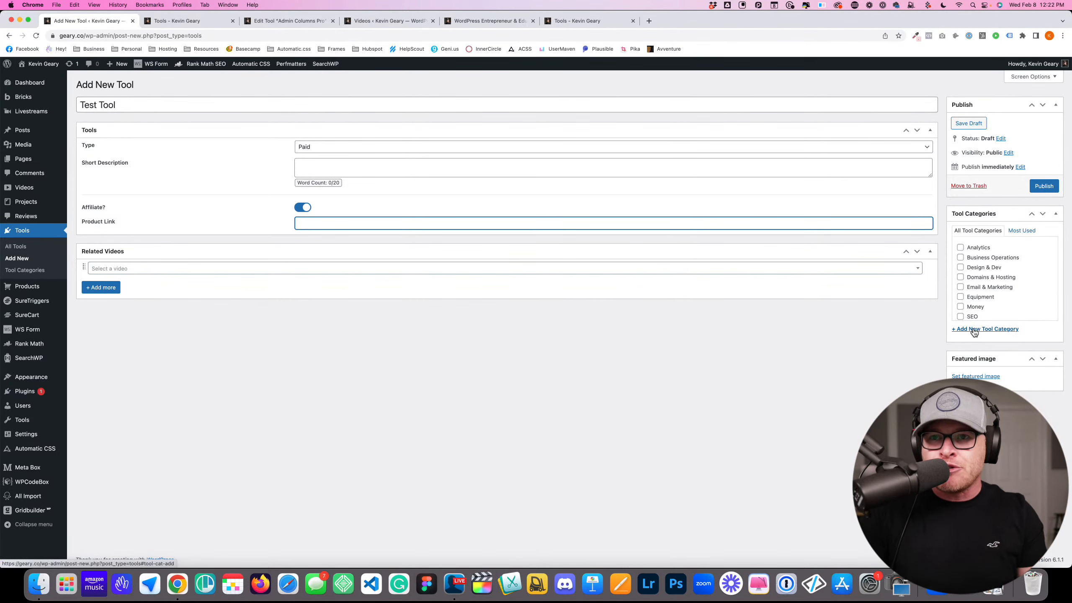
Move the Test Tool draft to the trash and leave the page without saving its changes
click(969, 185)
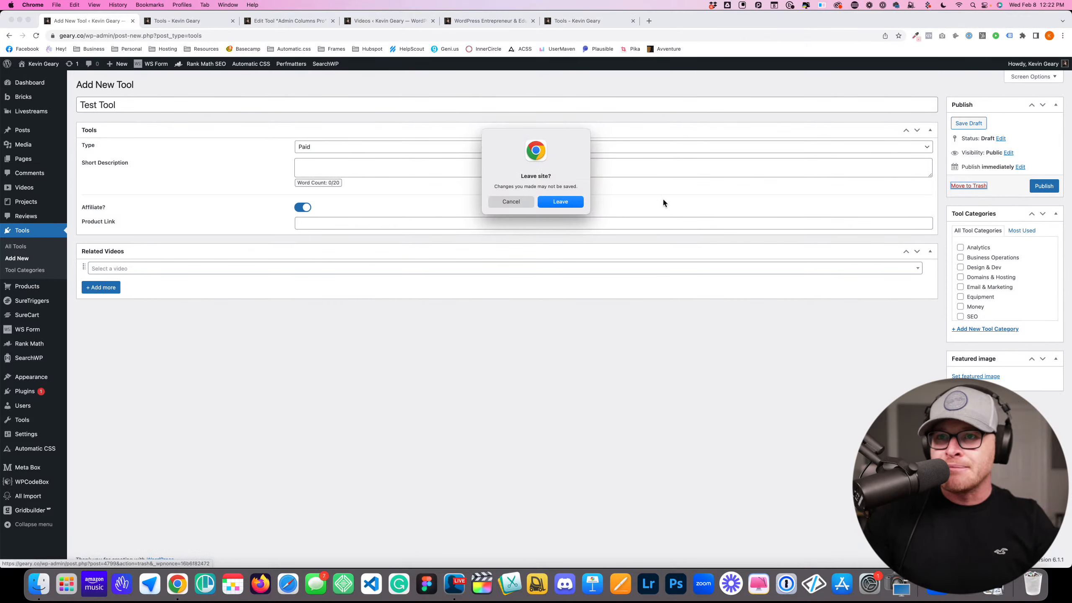
click(556, 201)
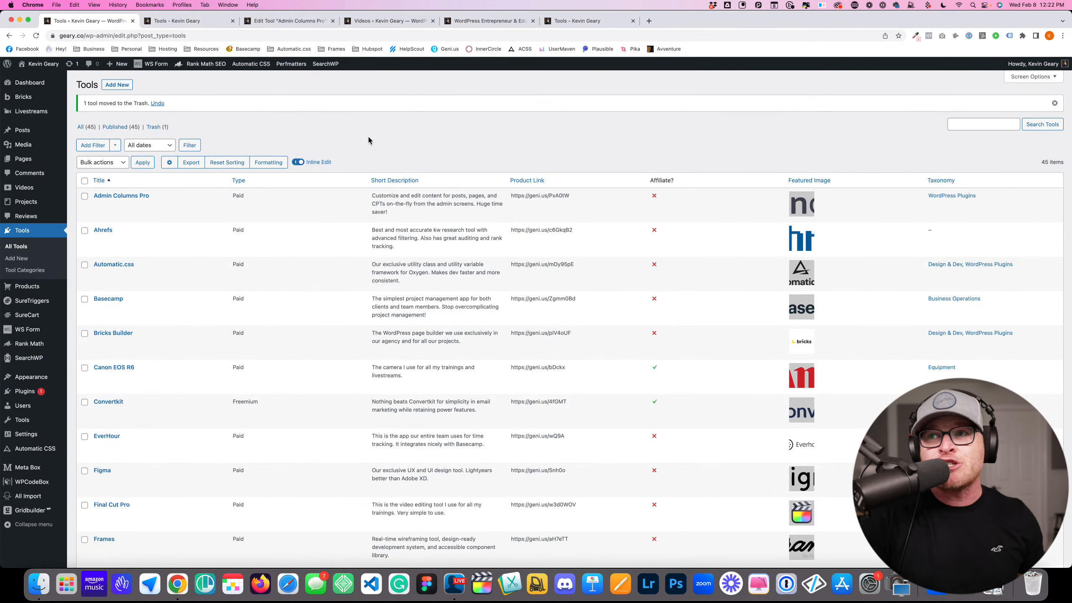
Switch to the live Tools page and highlight the Money category's heading and description
click(589, 21)
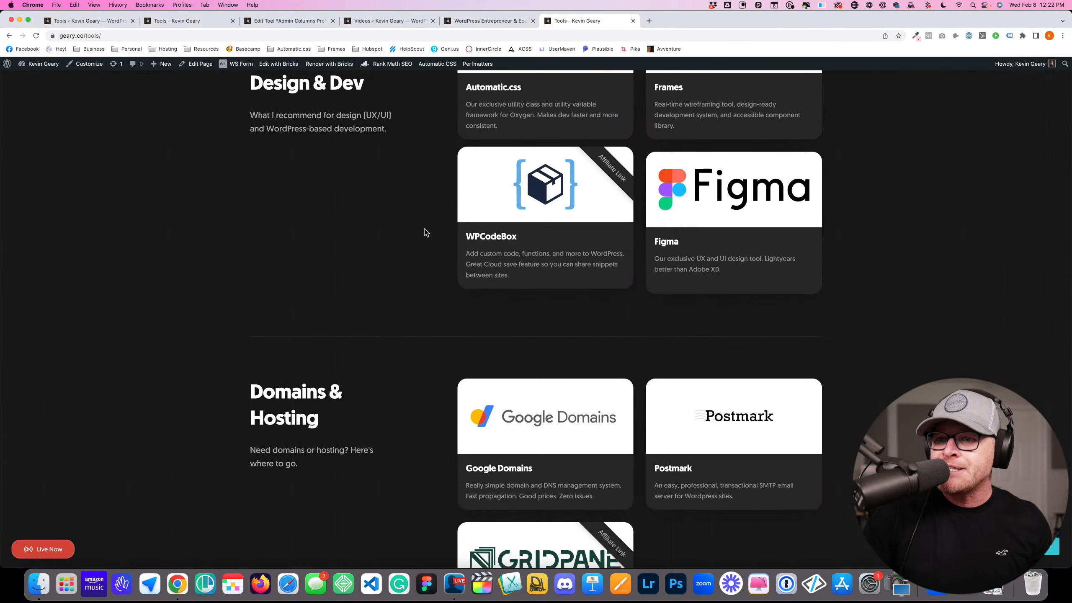
scroll(426, 233, down, 20)
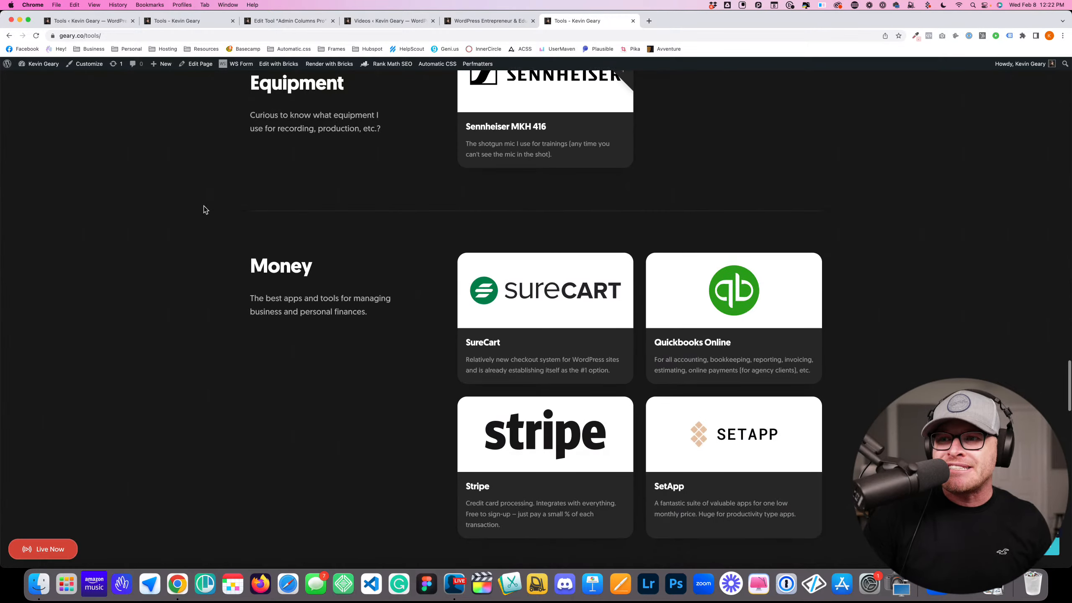
drag(249, 265, 367, 325)
click(367, 325)
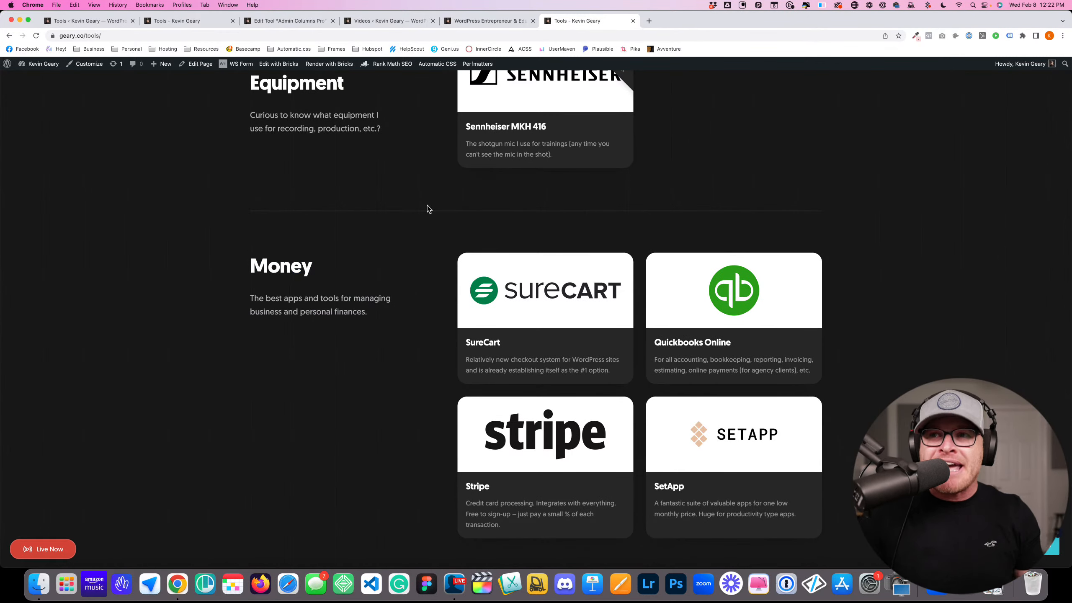
Review the Analytics and Business Operations sections on the live Tools page to see how tools sit under each category
scroll(296, 213, up, 20)
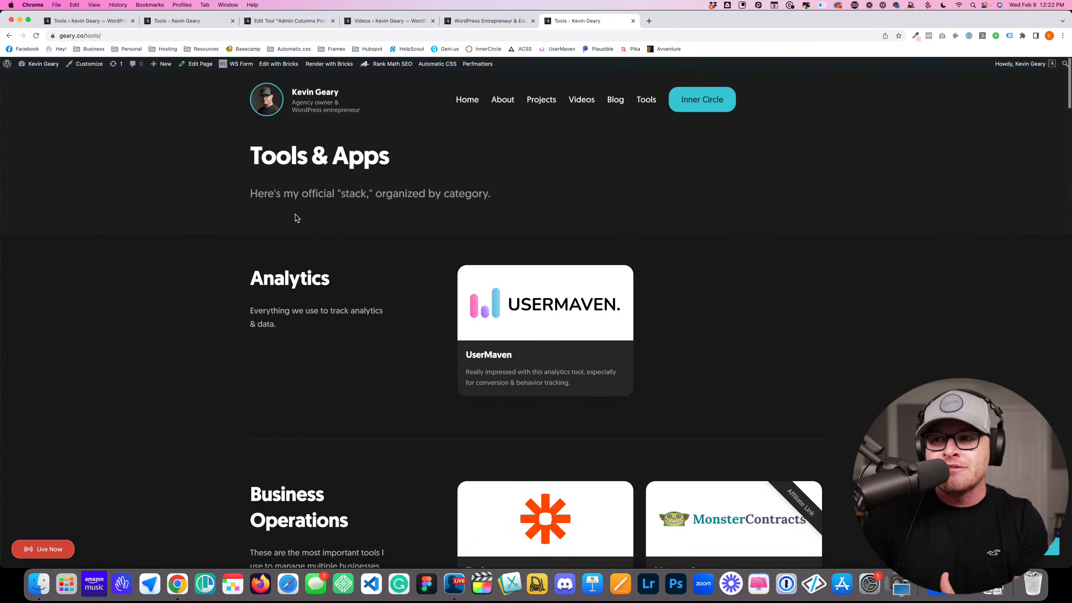
scroll(291, 213, down, 15)
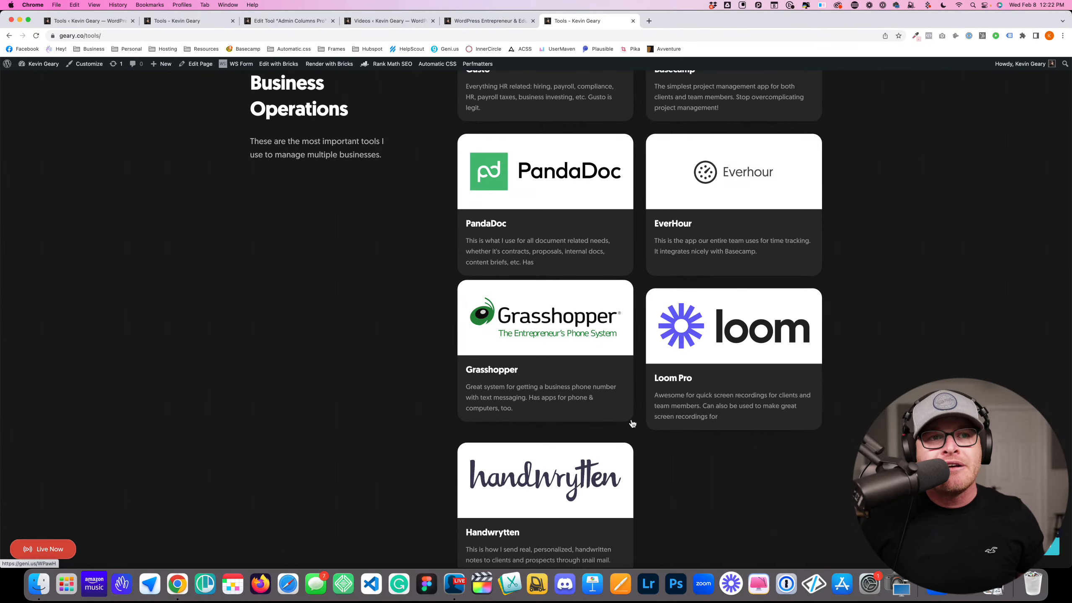
scroll(355, 290, up, 5)
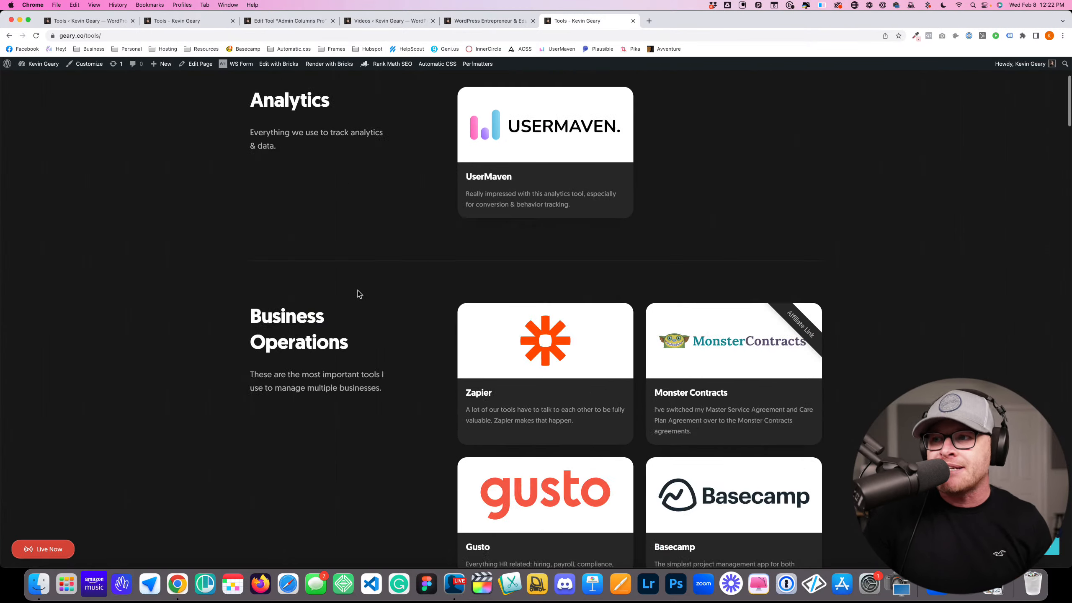
scroll(358, 294, up, 4)
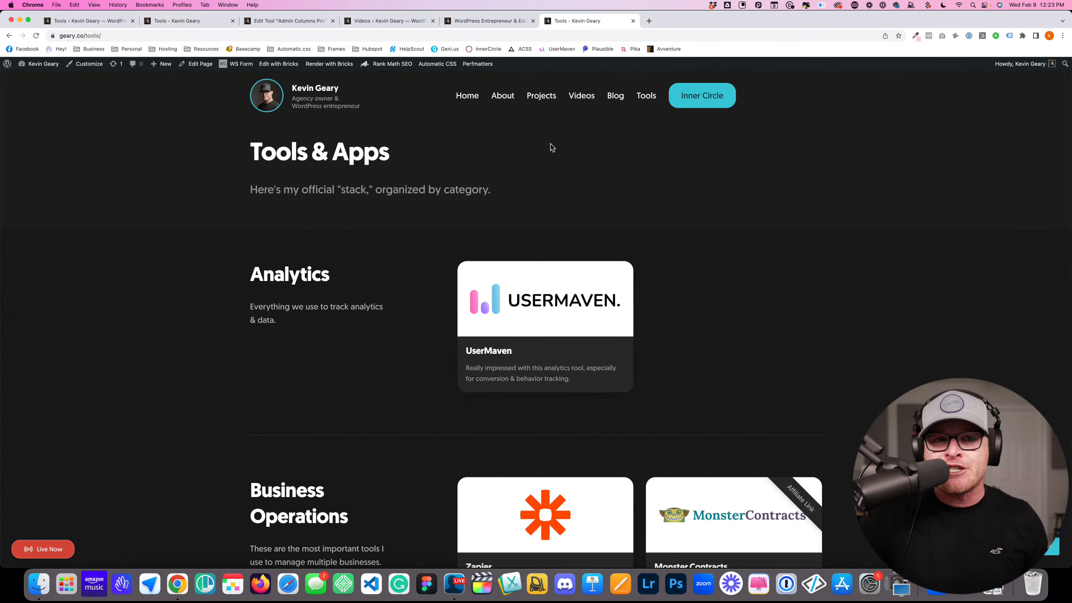
scroll(304, 231, down, 1)
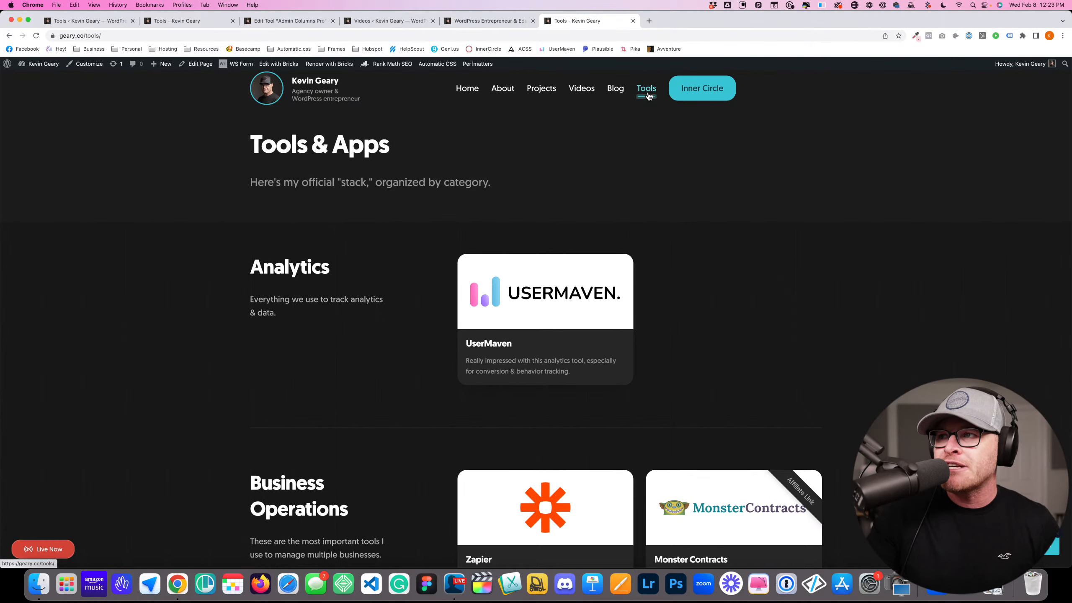
Open the site's Blog page and look over its article listing
click(615, 90)
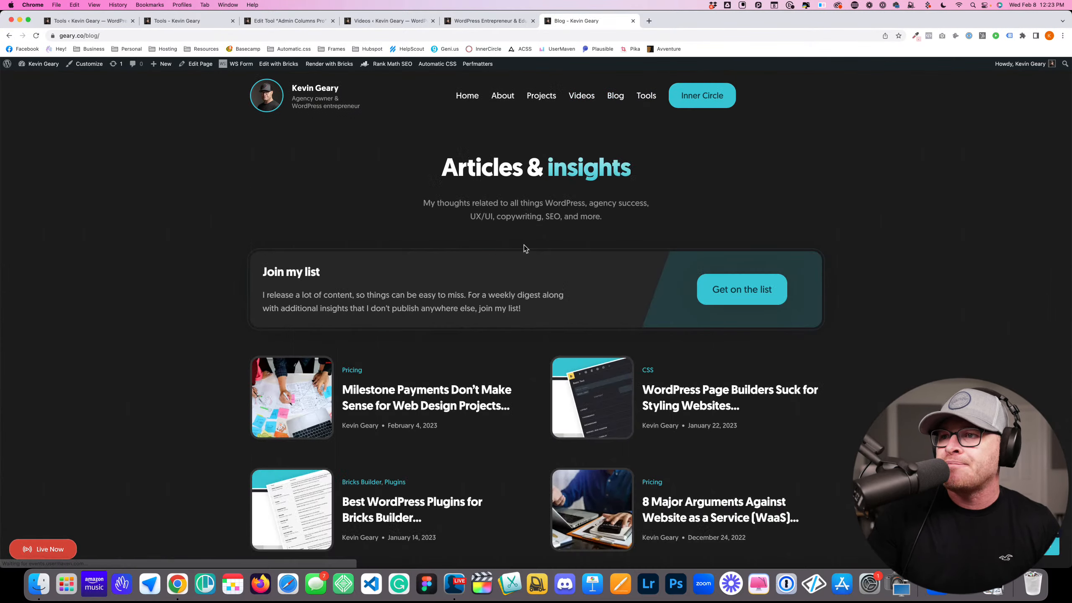
scroll(525, 244, down, 2)
scroll(544, 234, up, 2)
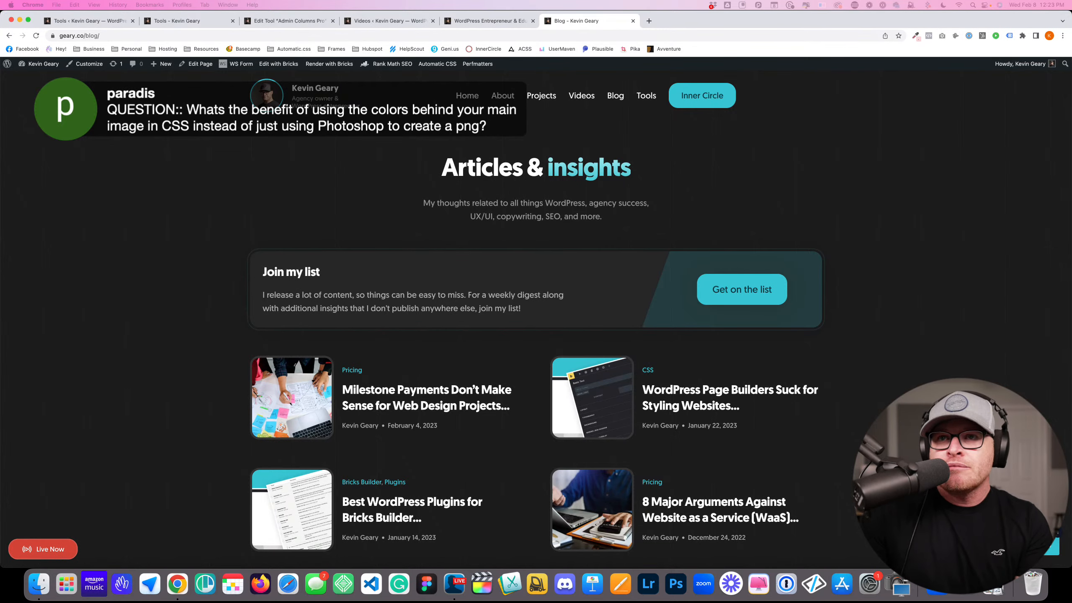
Open the Home page from the WordPress admin's page list for editing in Bricks
click(95, 22)
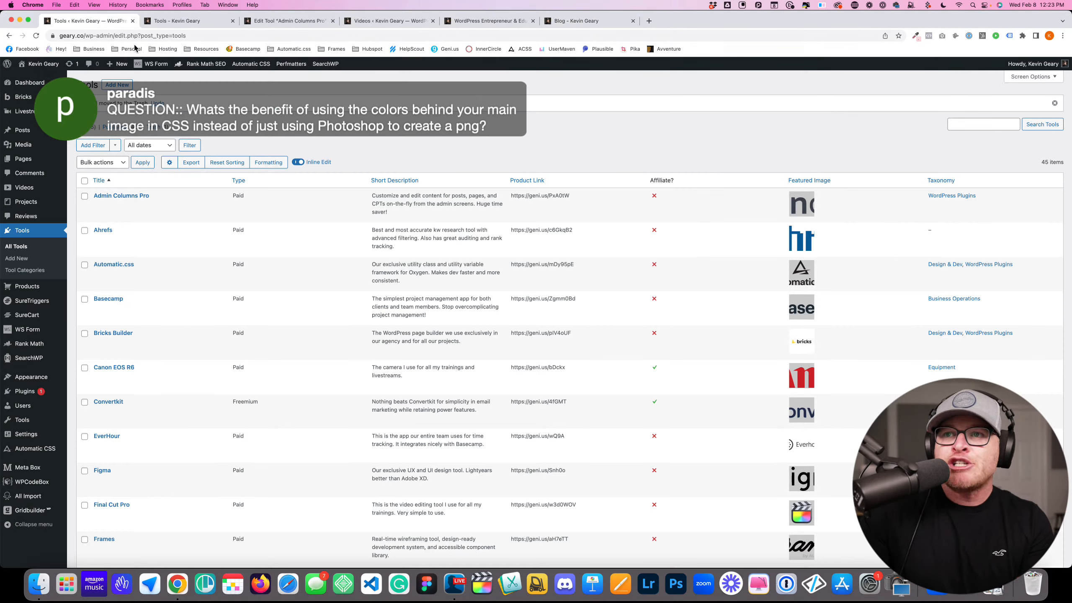
click(42, 162)
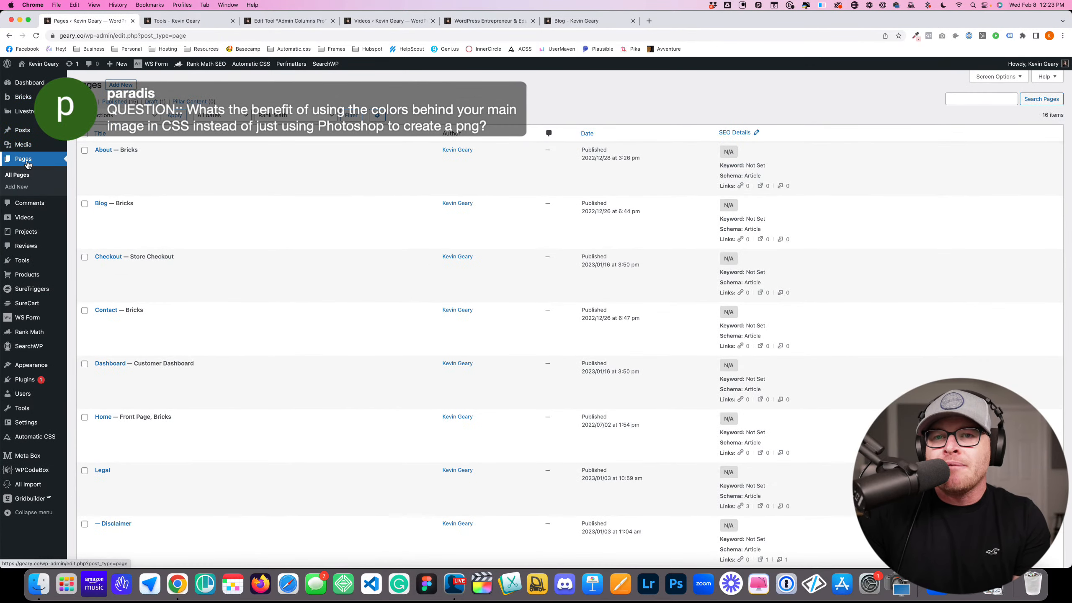
scroll(194, 270, down, 8)
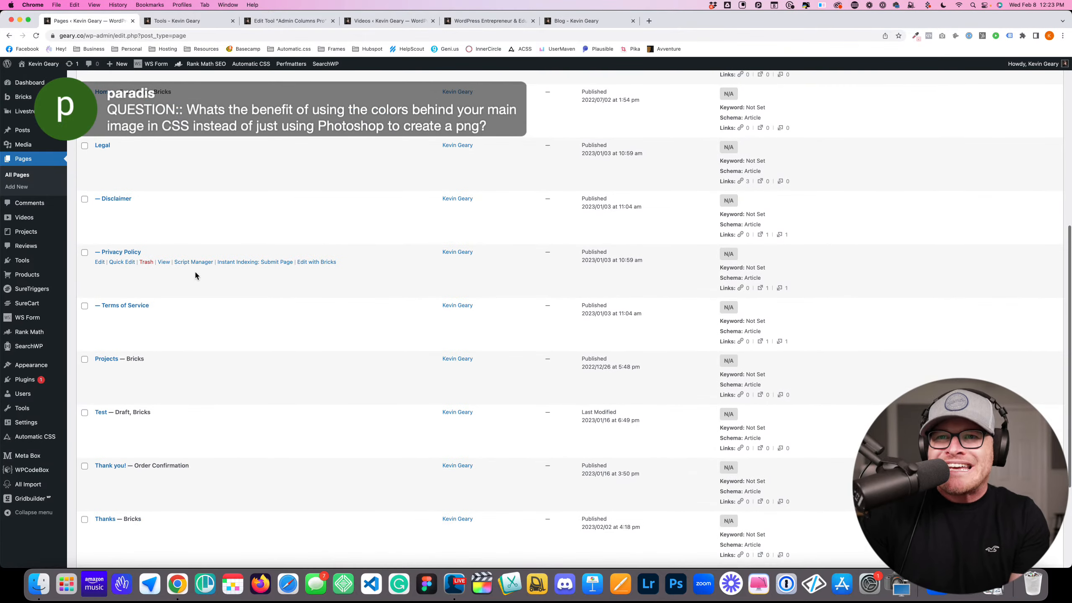
scroll(129, 178, up, 1)
click(308, 115)
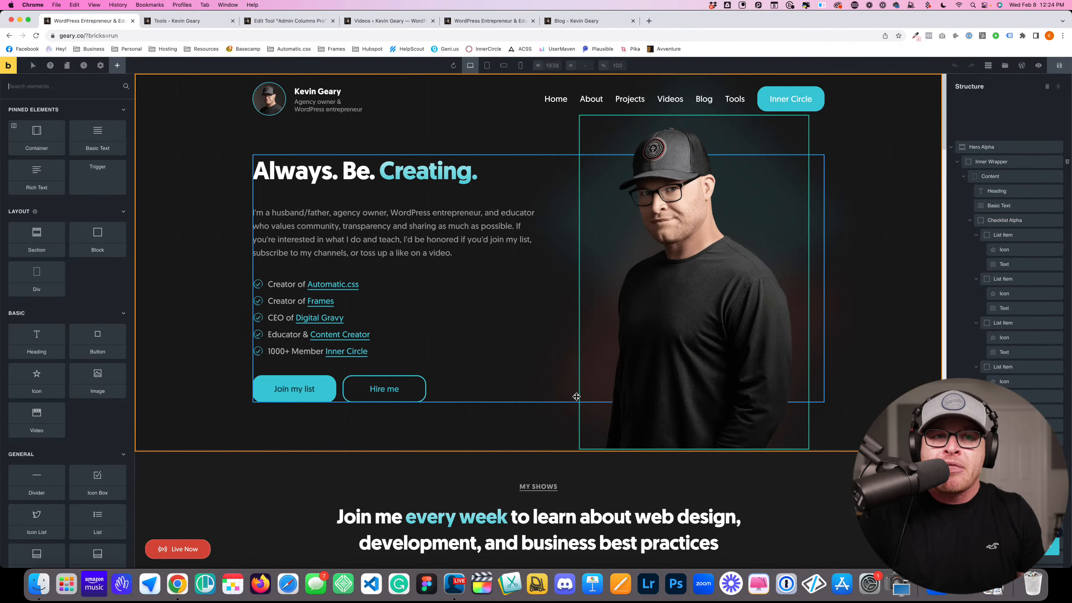
Select the hero image and open the custom CSS of its .accent-blur class in the style settings
click(695, 200)
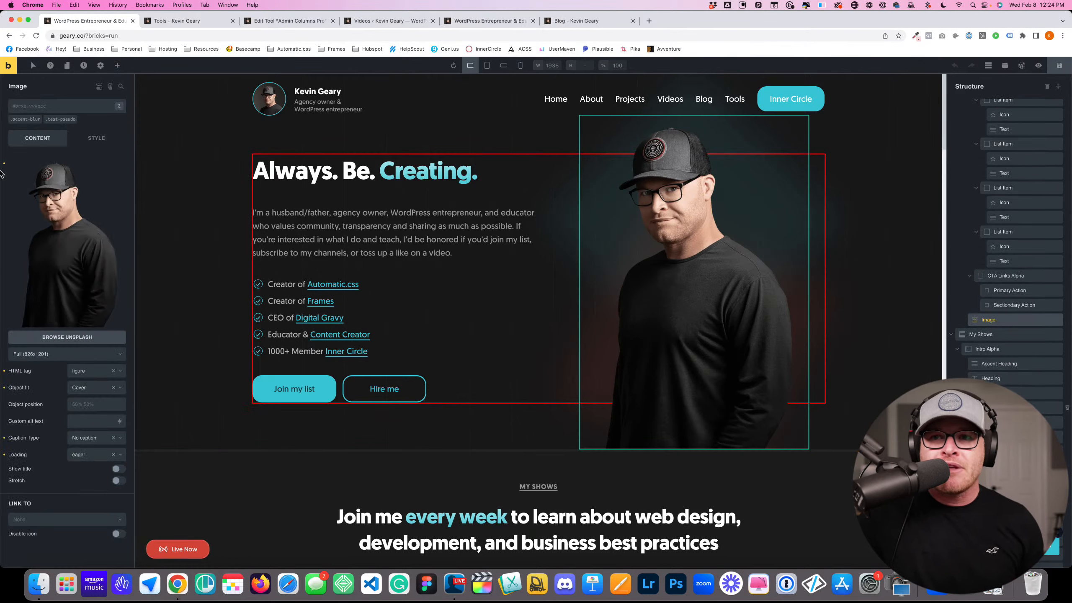
click(26, 119)
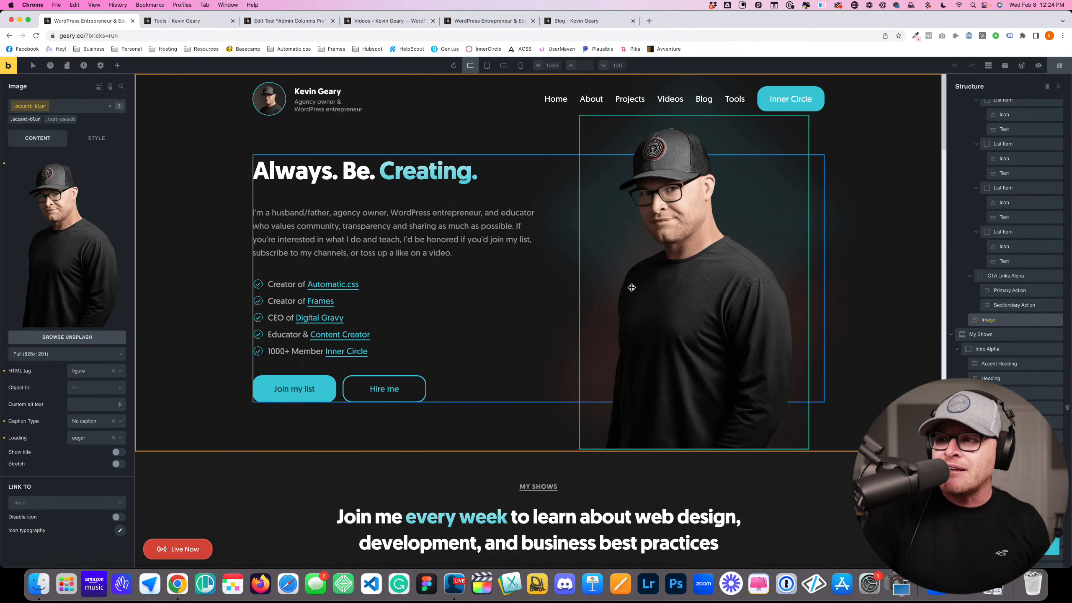
click(92, 140)
click(82, 298)
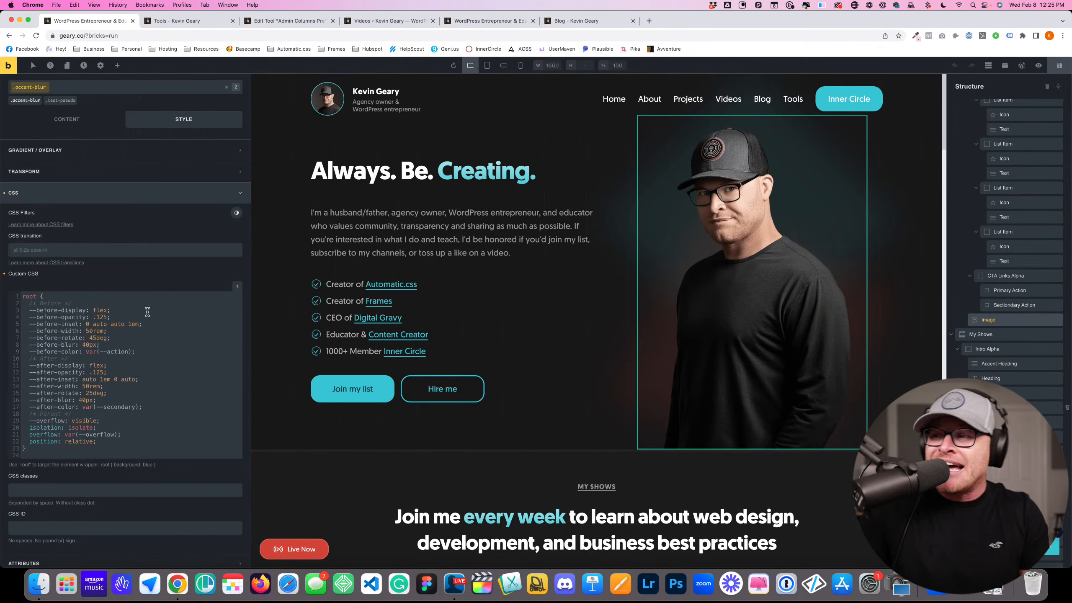
Examine the glow effect in the Inner Circle section and review the before and after variables in the .accent-blur custom CSS
scroll(652, 323, down, 10)
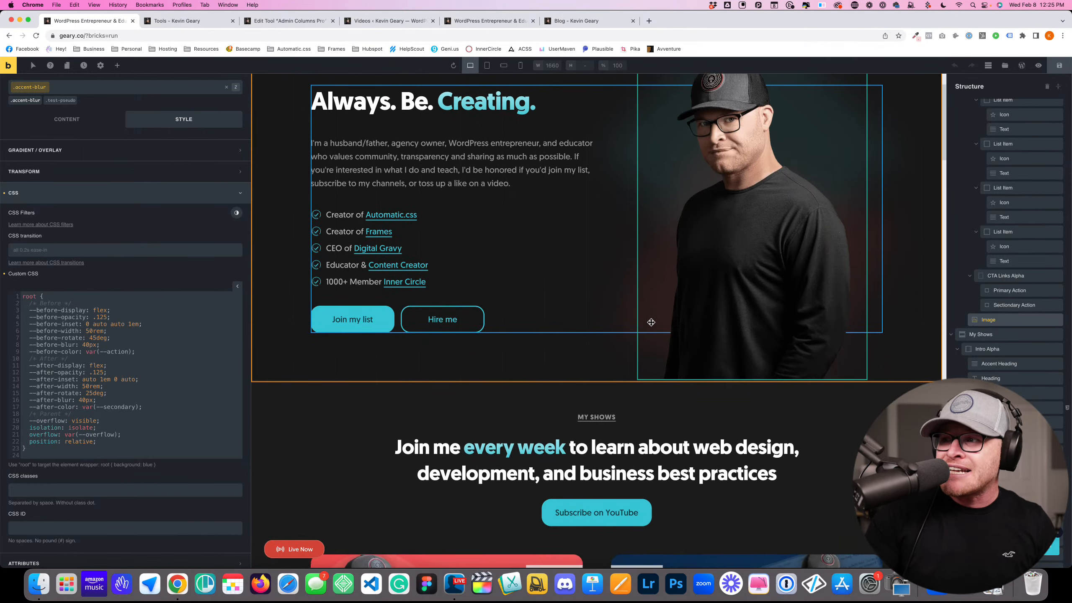
scroll(654, 326, down, 10)
scroll(805, 369, up, 3)
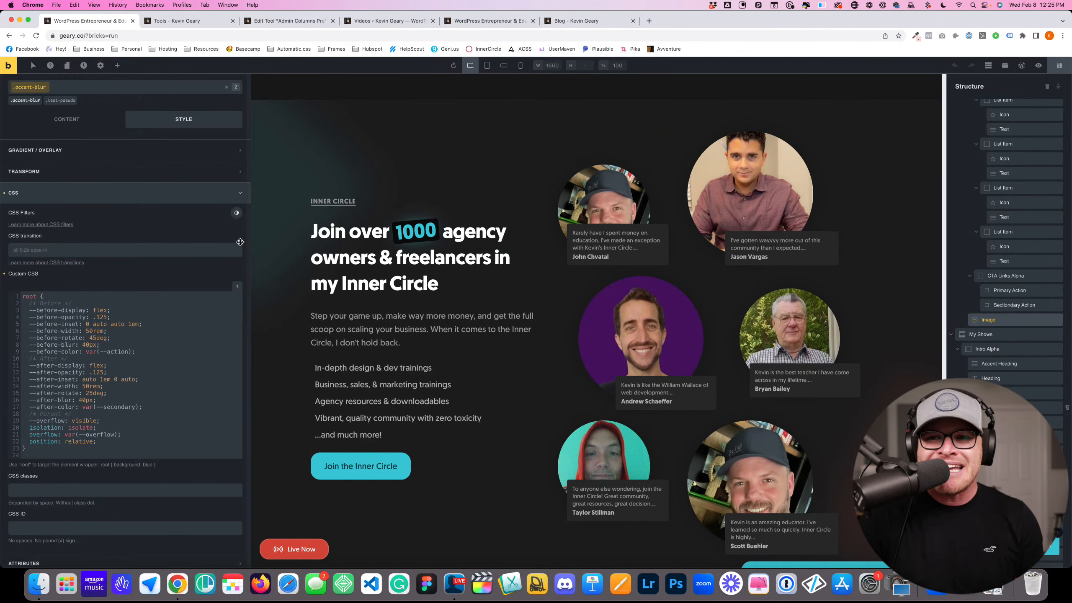
click(125, 330)
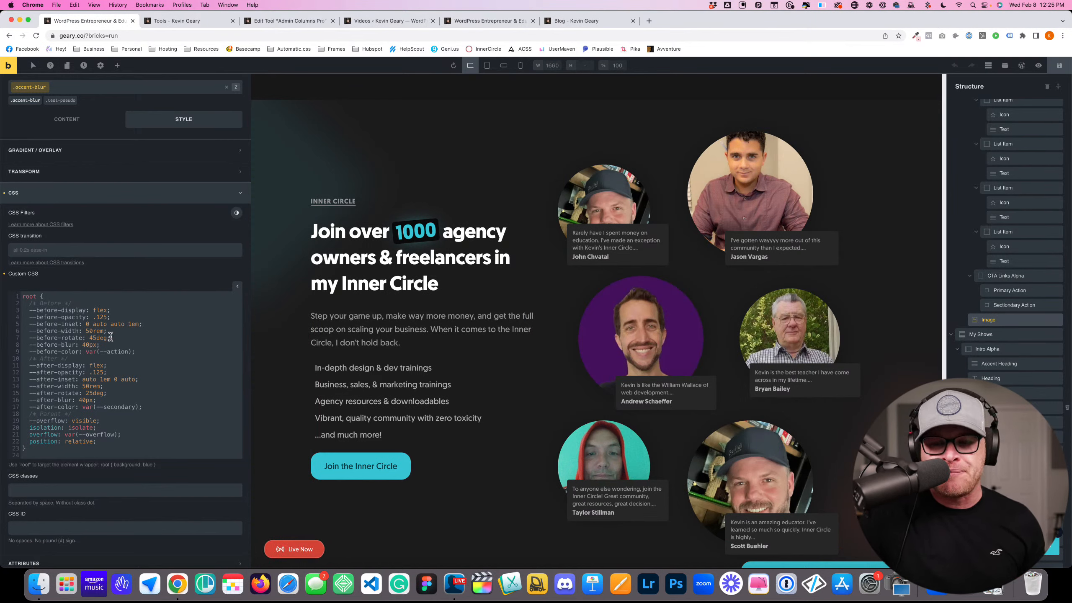
scroll(110, 337, down, 3)
scroll(110, 337, up, 3)
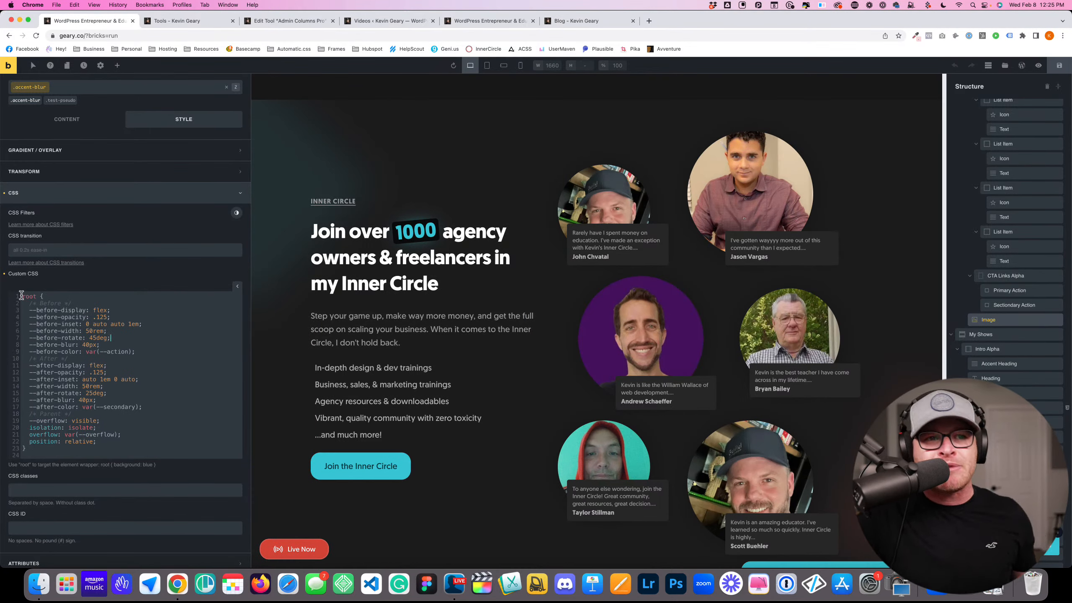
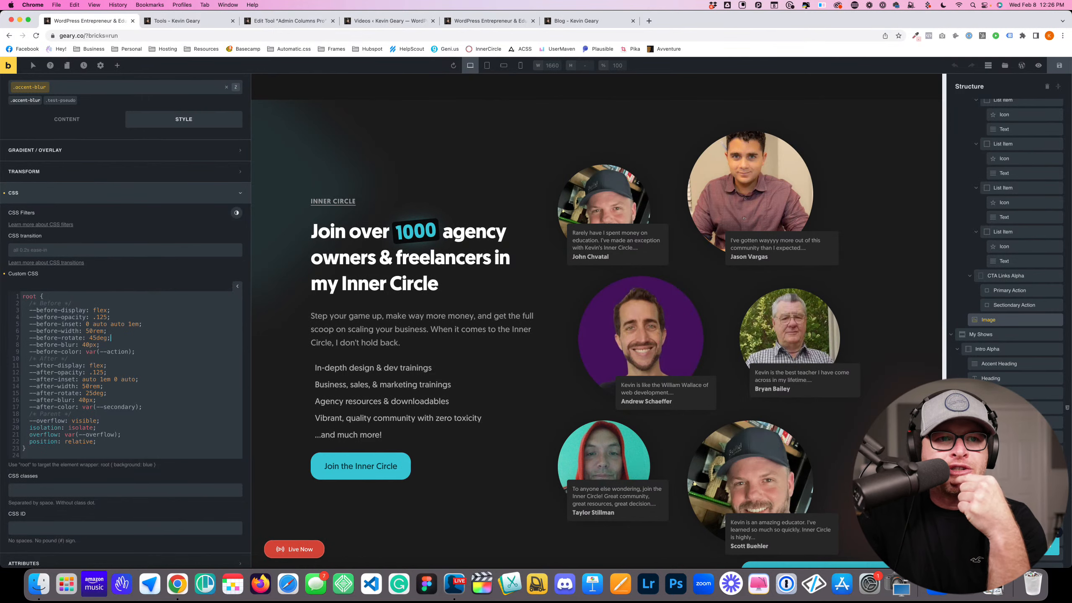
Close the browser tabs holding the Tools page builder and the Admin Columns Pro tool editor
click(186, 22)
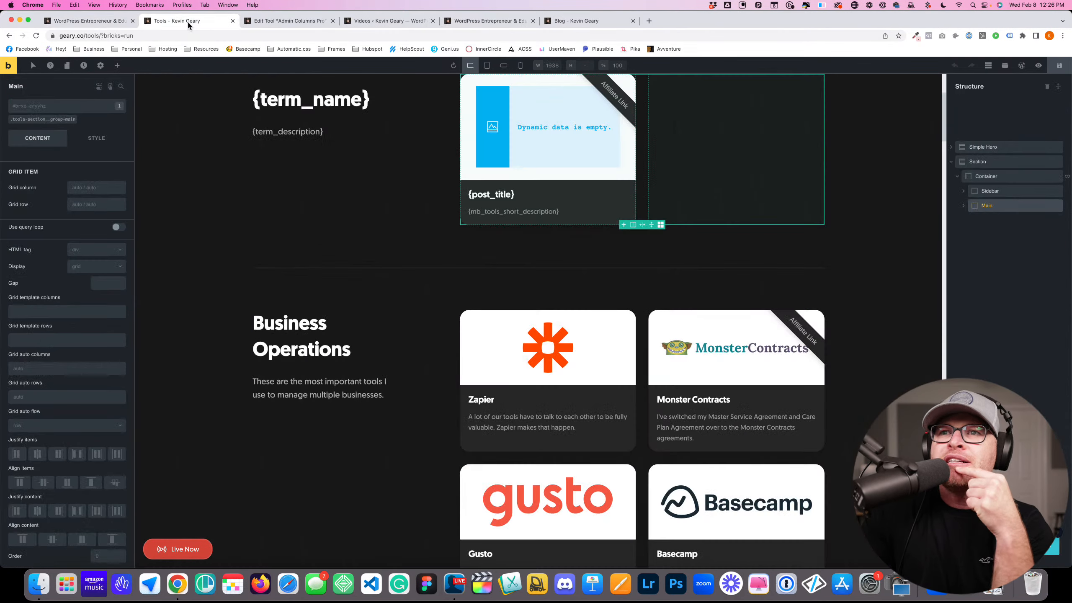
click(233, 21)
click(233, 21)
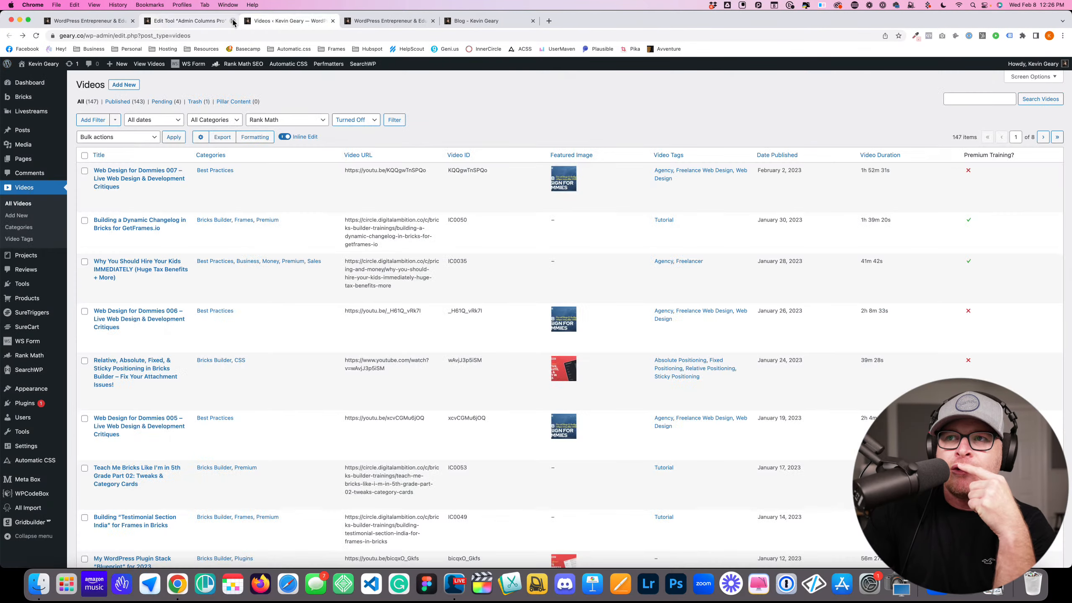
Open the "Videos: Single" template from the Bricks templates list for editing in the builder
mouse_move(26, 103)
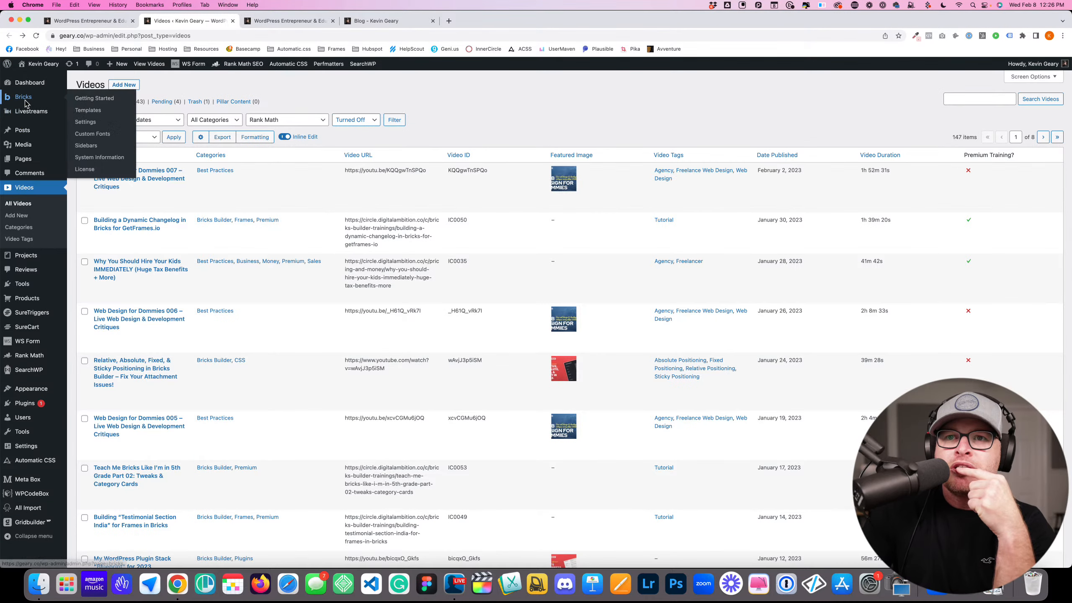
click(88, 110)
scroll(217, 248, down, 10)
scroll(218, 249, up, 10)
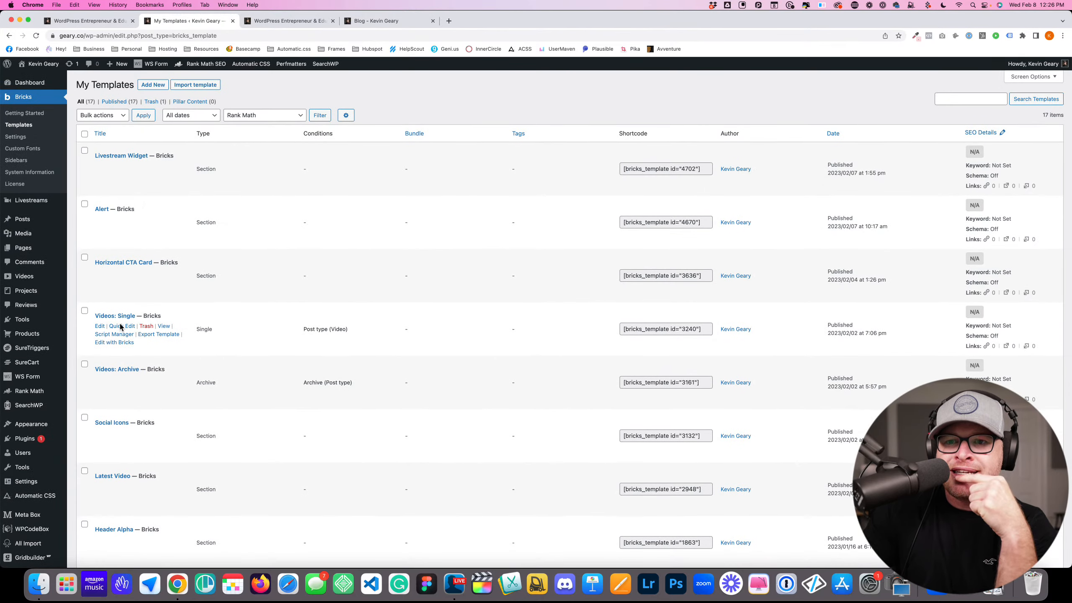
click(114, 342)
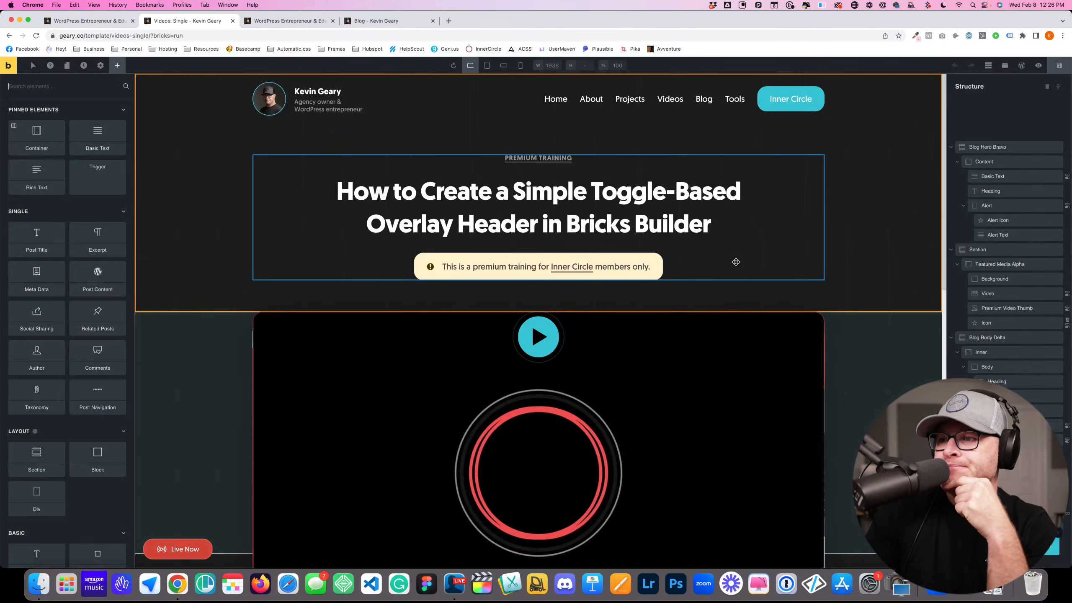
Look over the template's featured media area and select the Premium Video Thumb element
scroll(899, 244, down, 4)
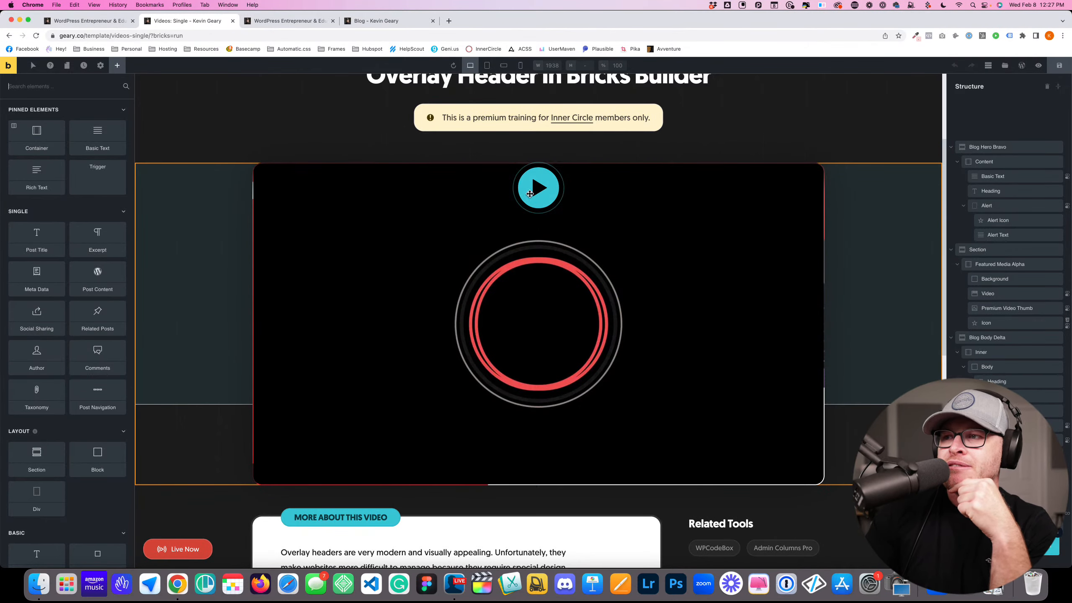
click(371, 187)
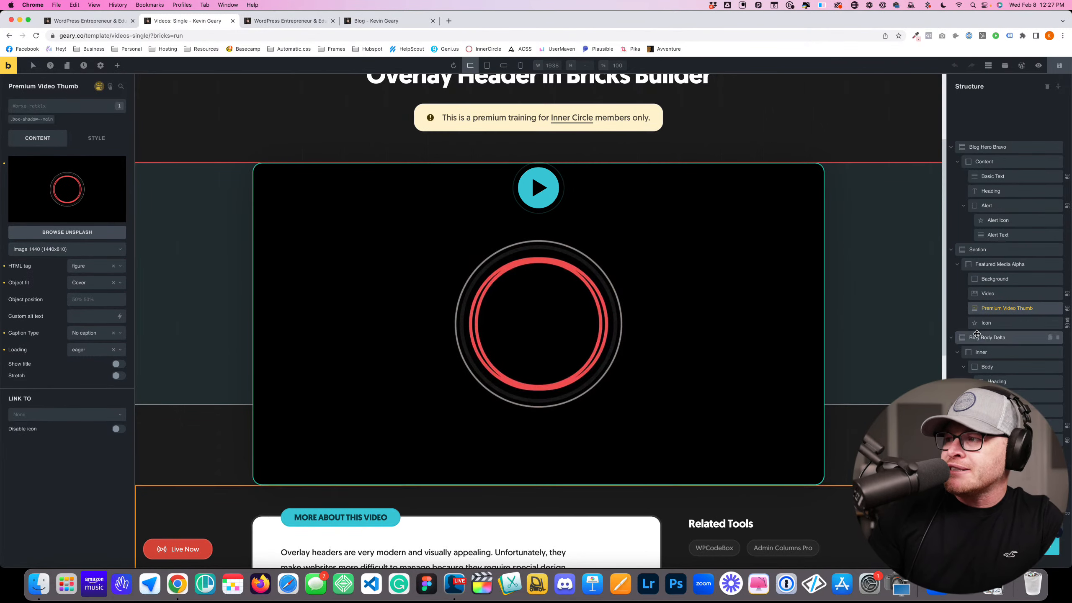
scroll(694, 187, up, 4)
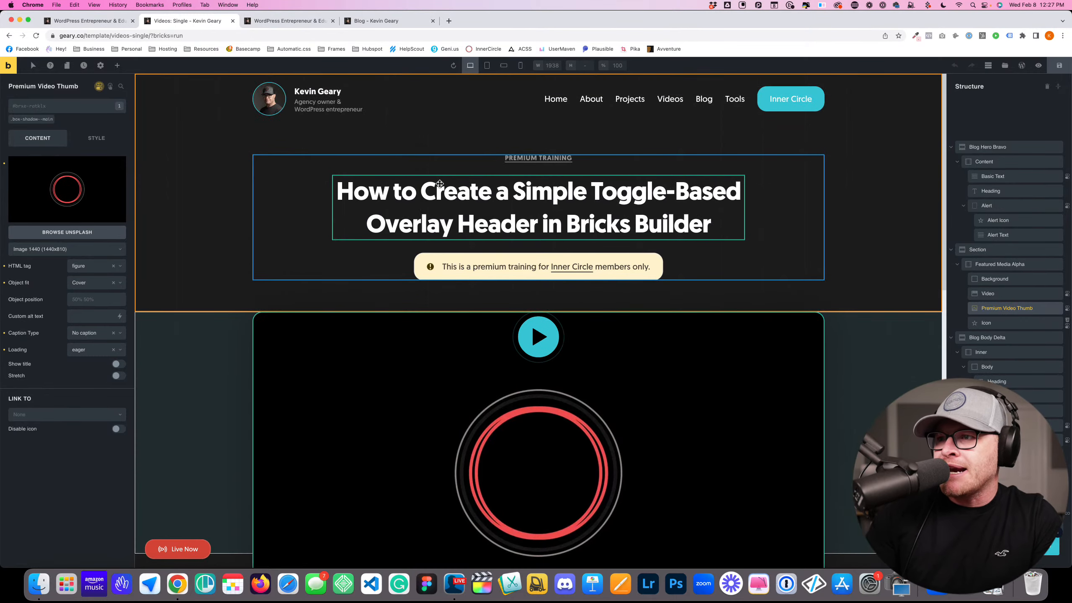
Open the render conditions of the "premium training" text above the heading and re-enter 1 as the comparison value
click(558, 159)
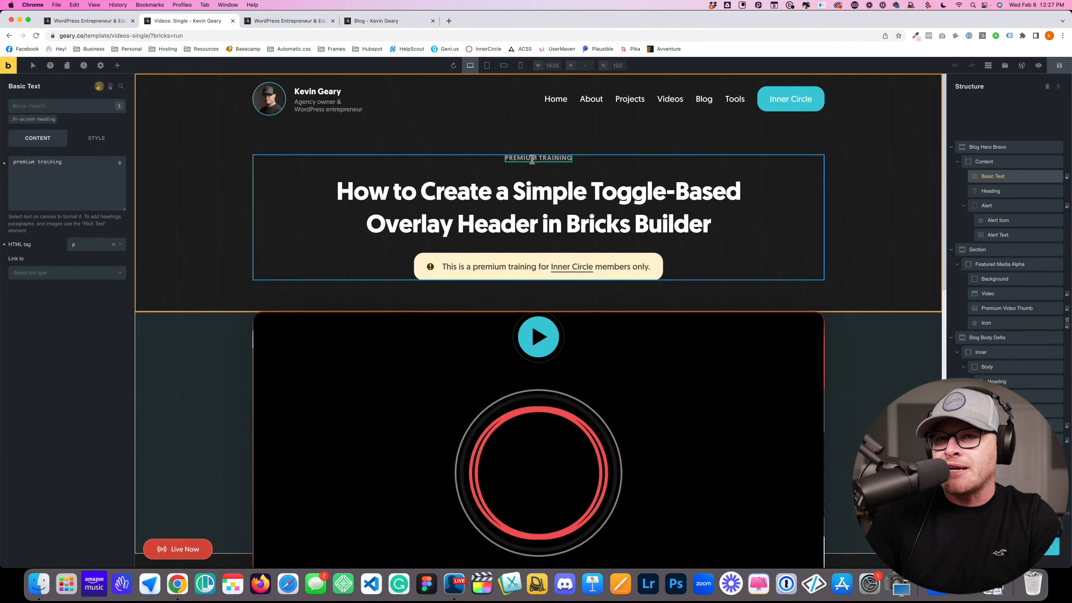
click(100, 87)
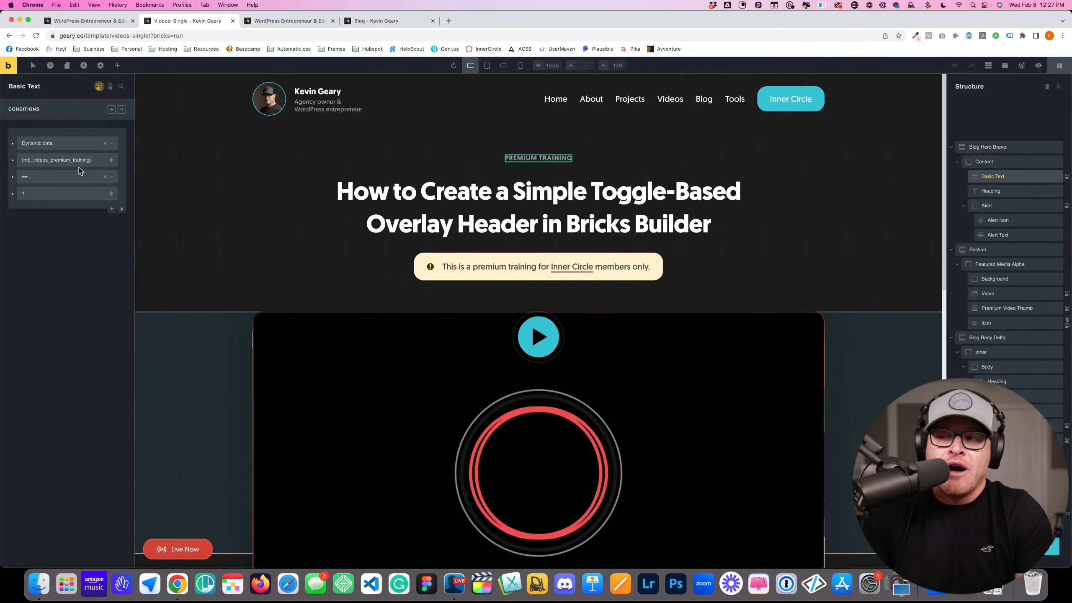
click(24, 193)
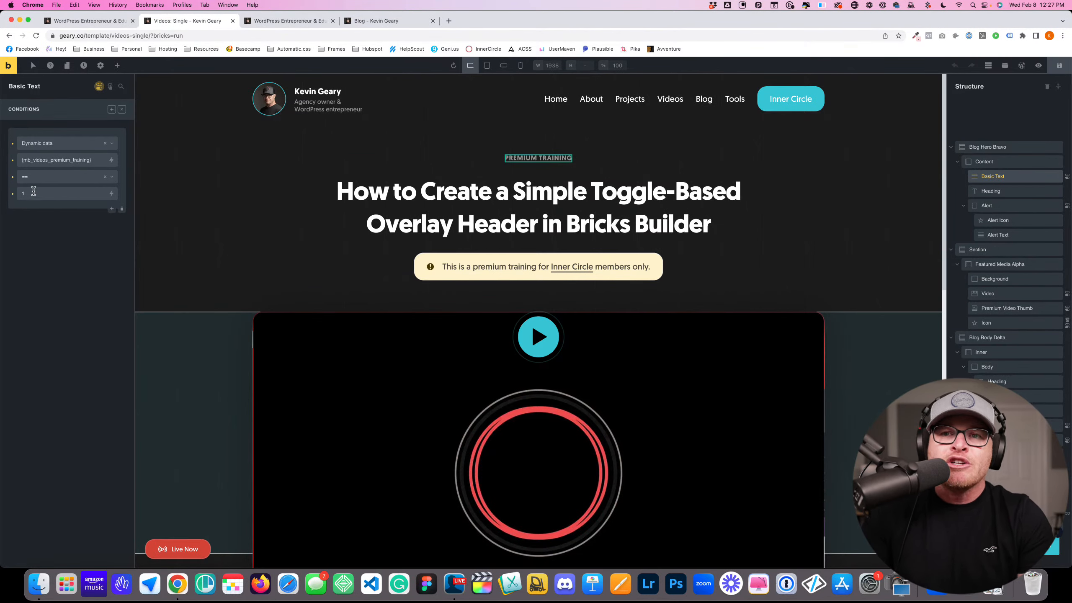
key(BackSpace)
text(1)
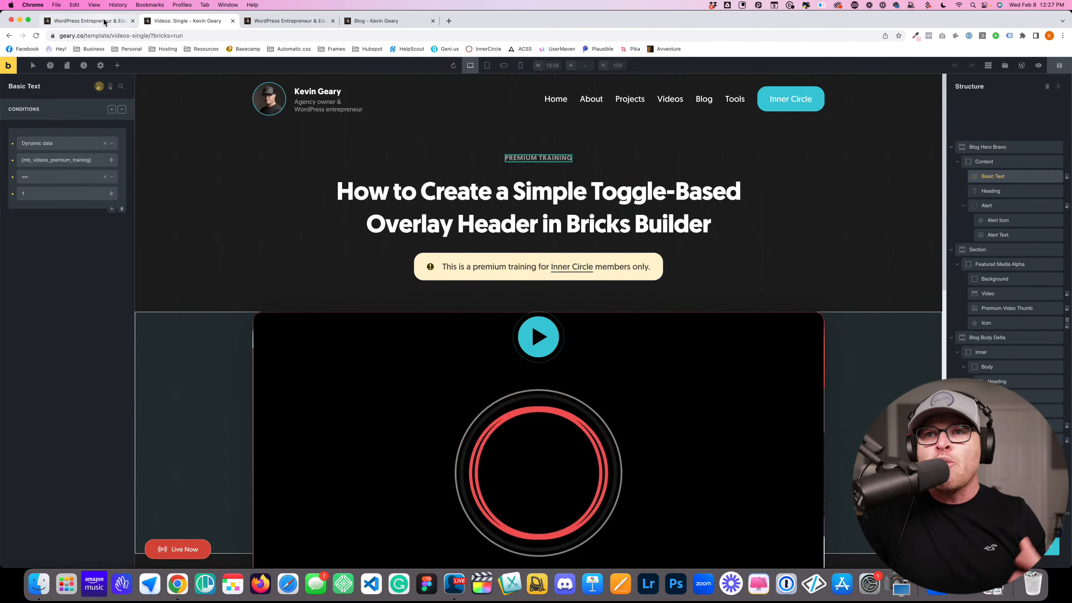
Open the Videos field group in Meta Box's custom fields and expand the "Premium Training?" field's settings
click(293, 21)
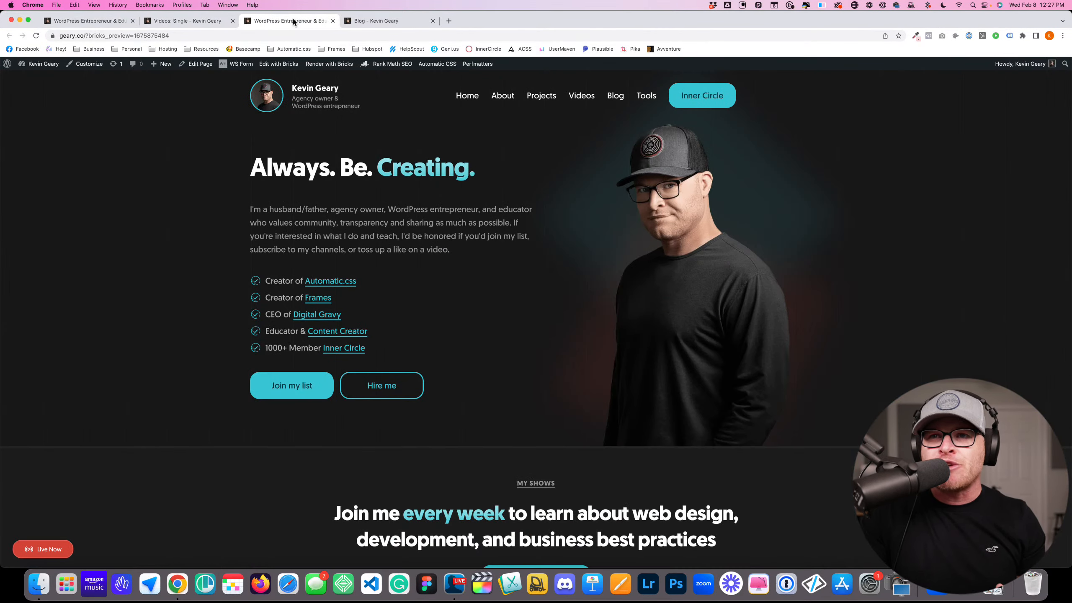
click(42, 79)
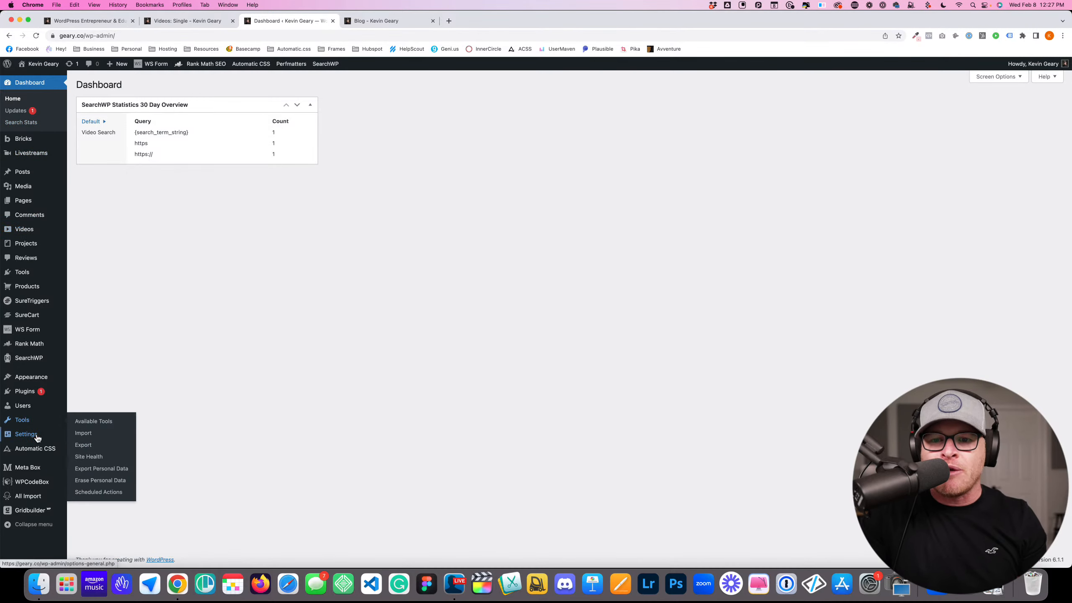
mouse_move(43, 468)
click(87, 442)
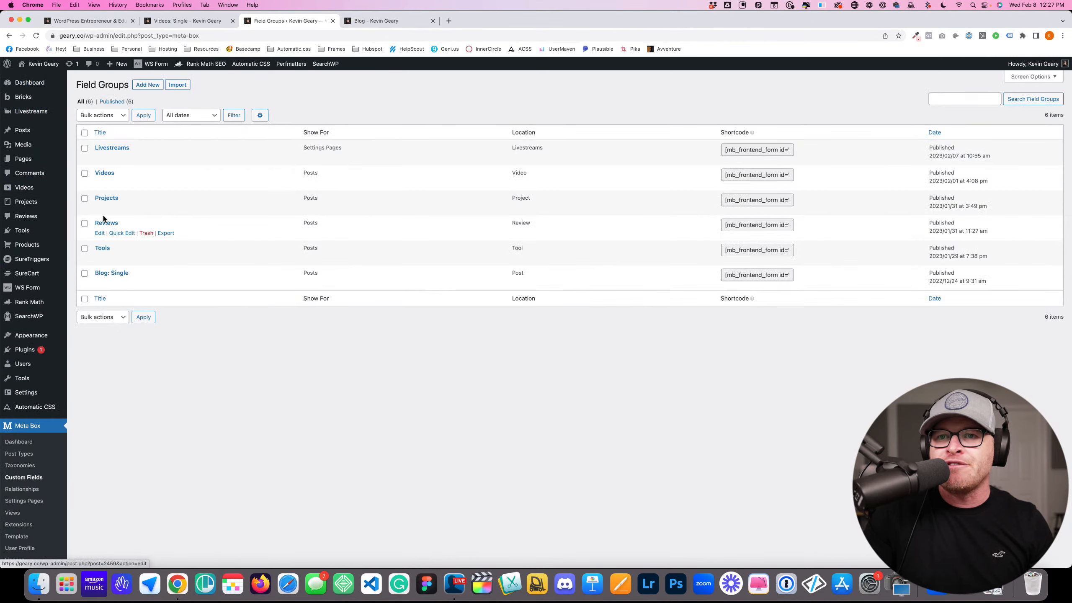
click(105, 173)
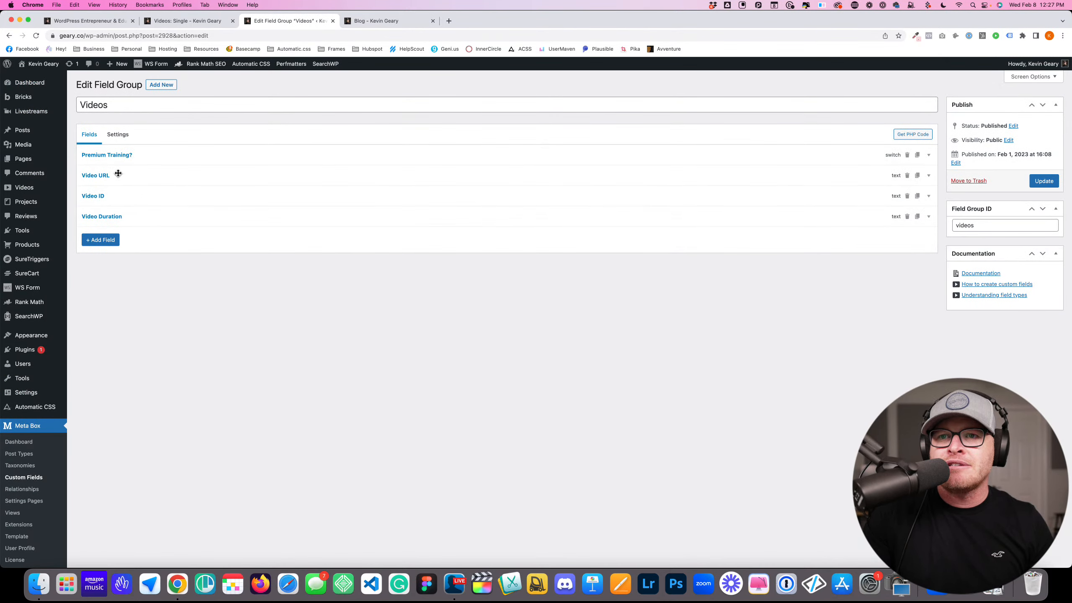
click(118, 155)
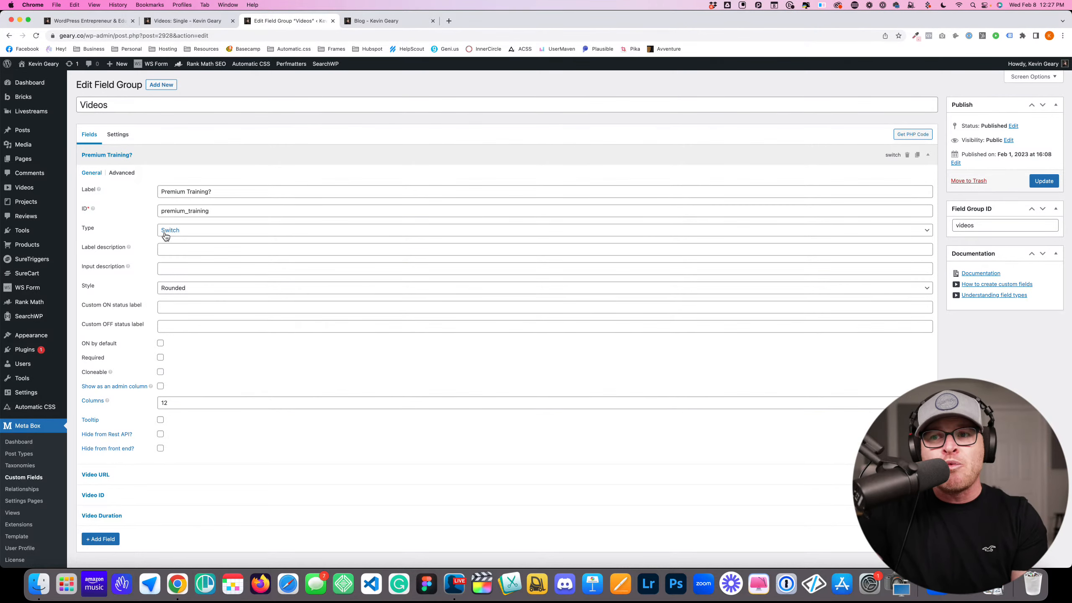
Return to the "Videos: Single" template and examine the render conditions of the "premium training" text and the Alert element
click(175, 21)
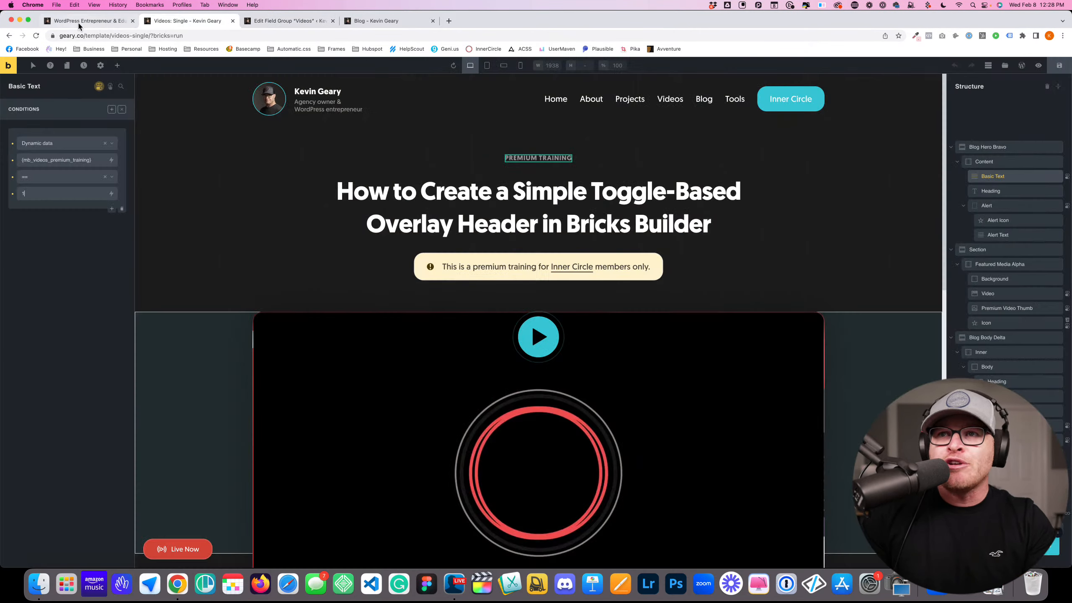
double_click(19, 194)
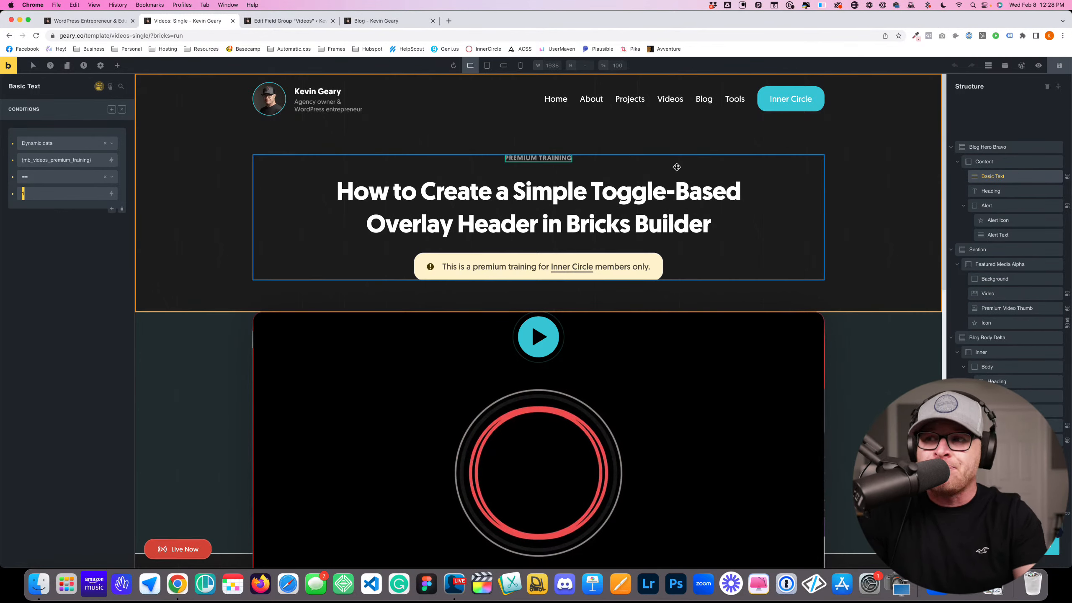
click(448, 266)
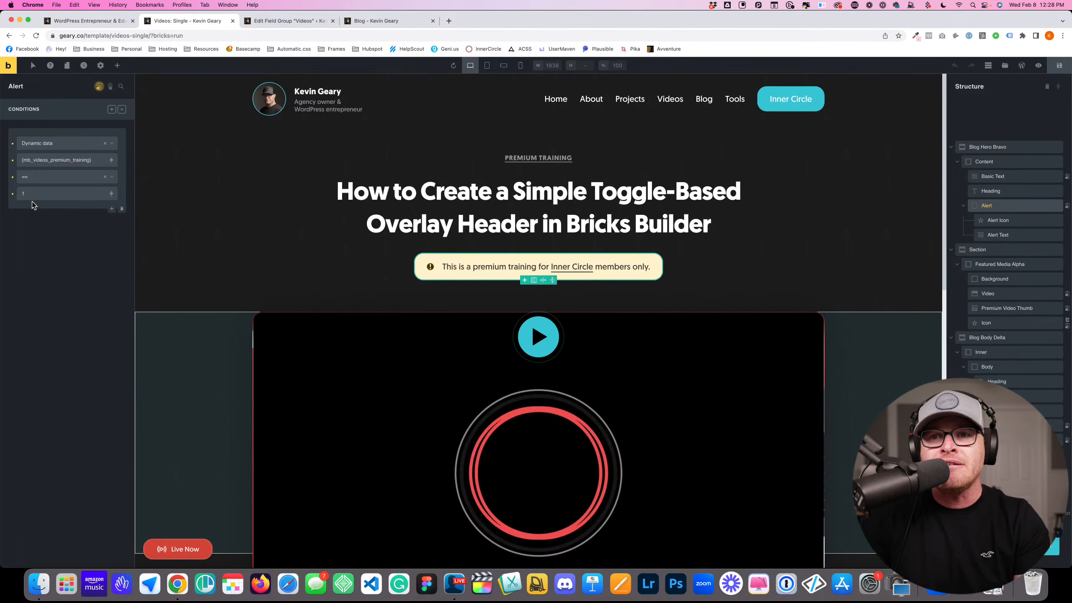
Collapse the Blog Body Delta section in the structure and select the Featured Media Alpha container to view its conditions
scroll(489, 270, down, 5)
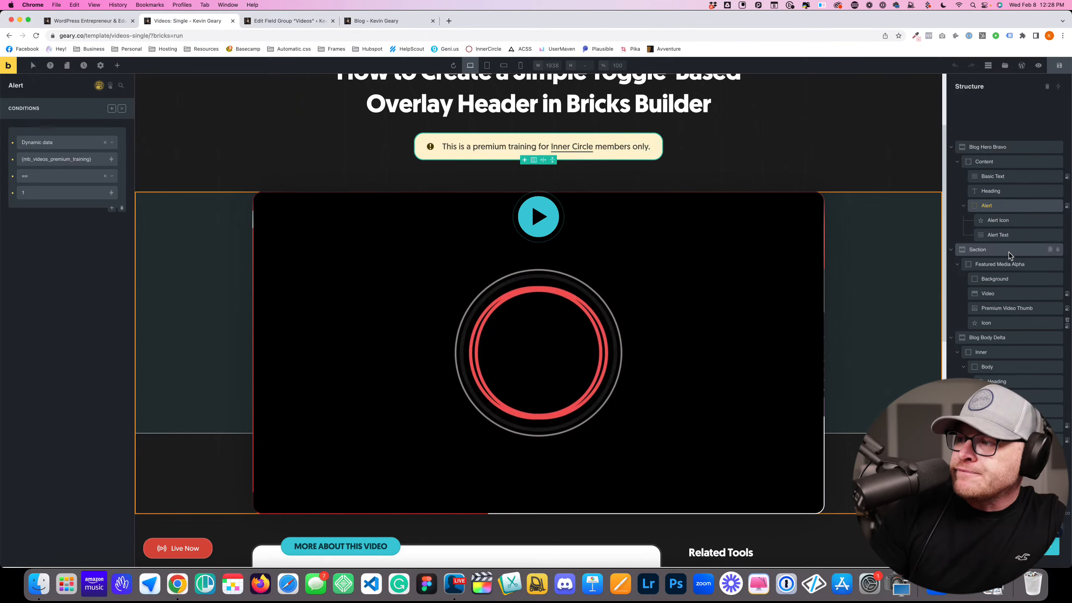
click(951, 336)
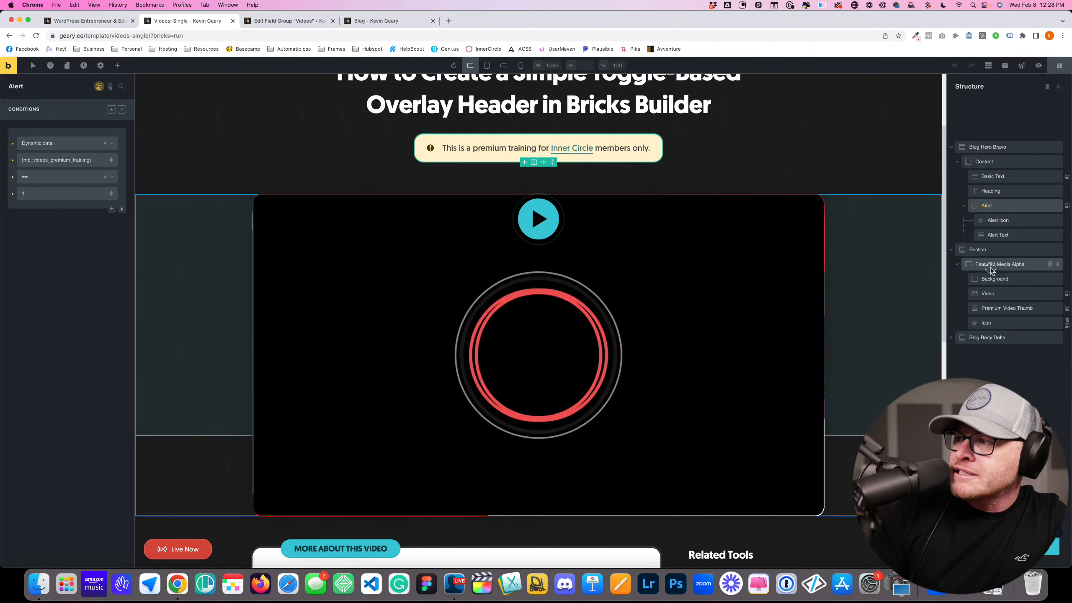
click(990, 265)
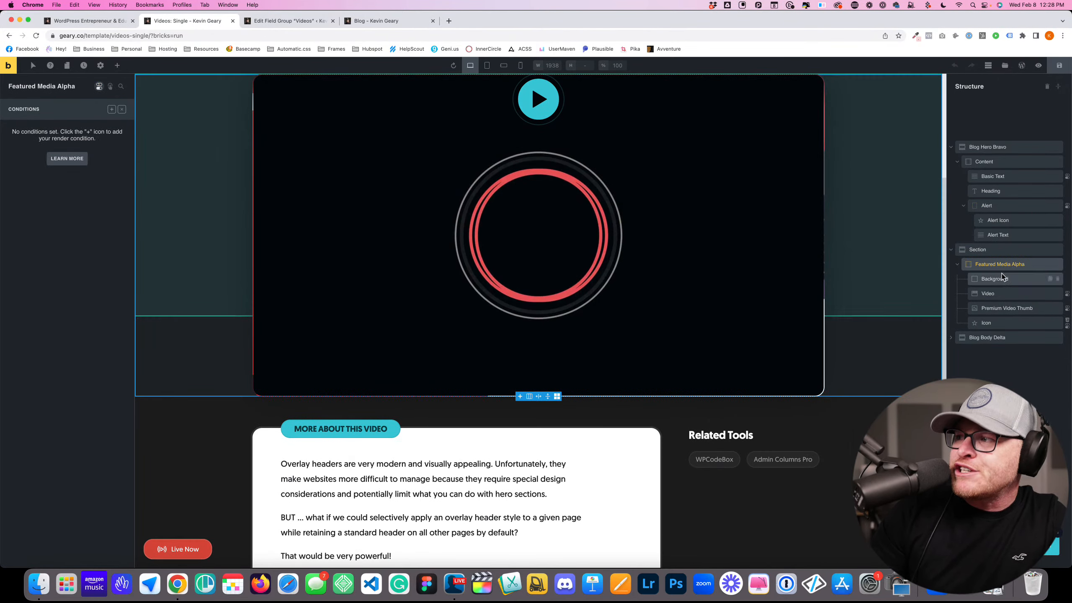
Open the video template's front-end preview in a new browser tab and look over the embedded video area
scroll(697, 264, up, 2)
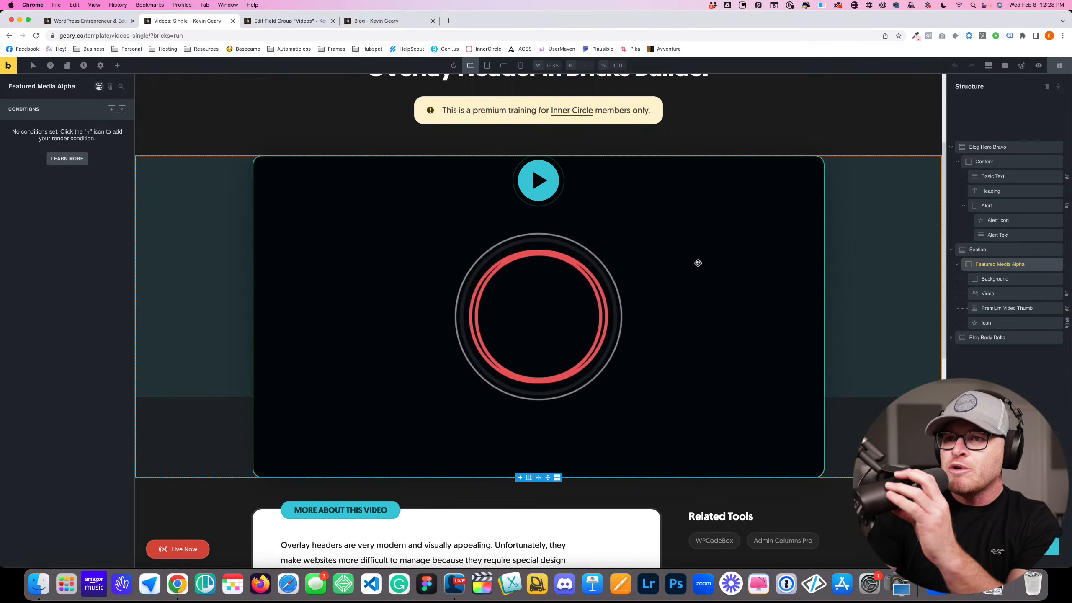
super+click(9, 67)
click(296, 21)
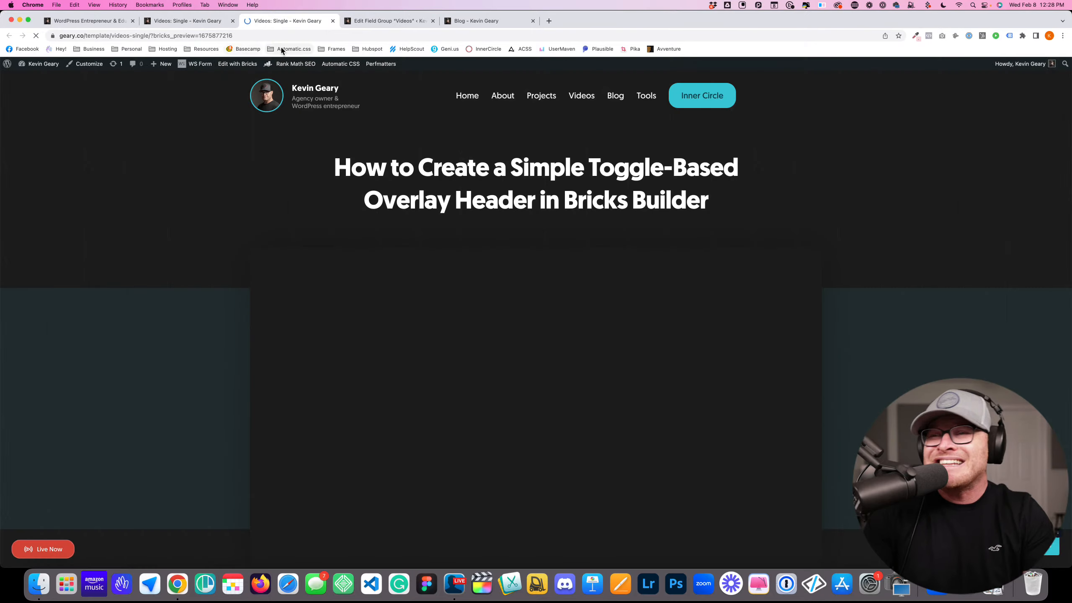
scroll(135, 202, down, 4)
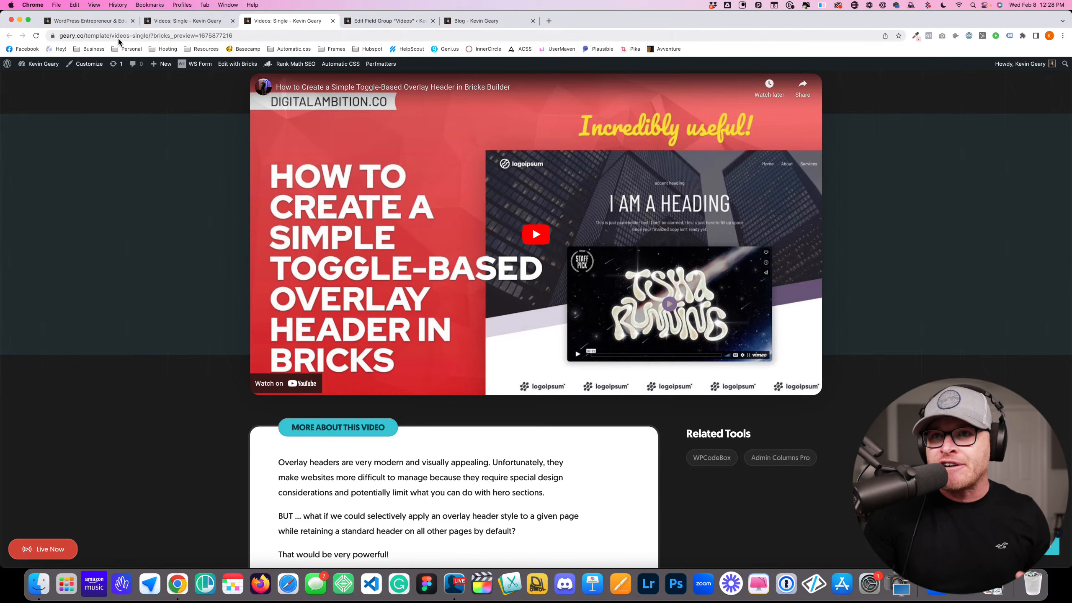
scroll(40, 202, up, 2)
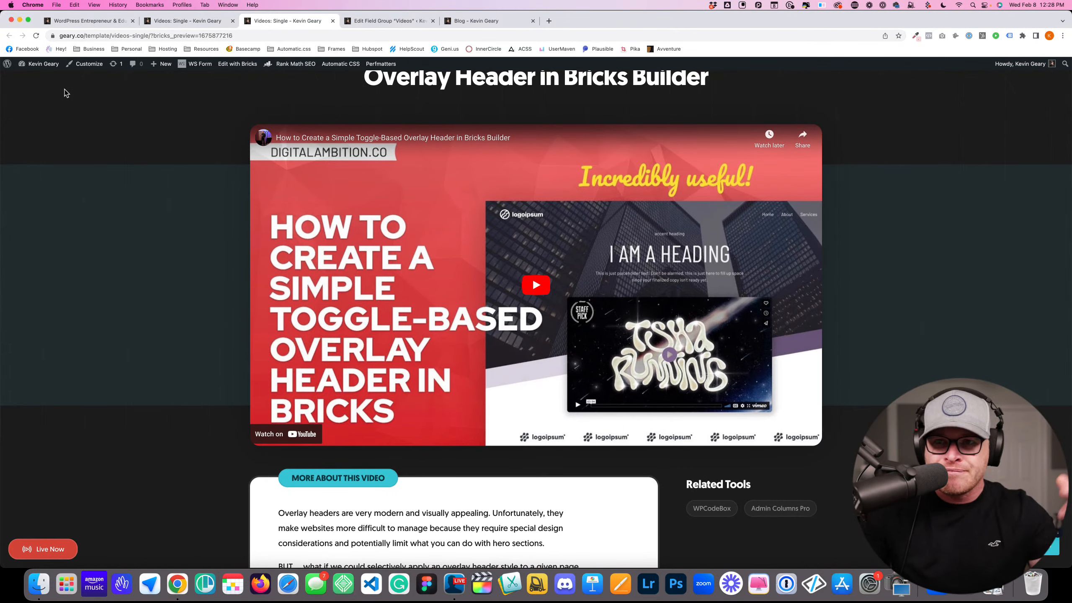
Return to the "Videos: Single" builder and compare the render conditions of the Video and Premium Video Thumb elements
click(178, 20)
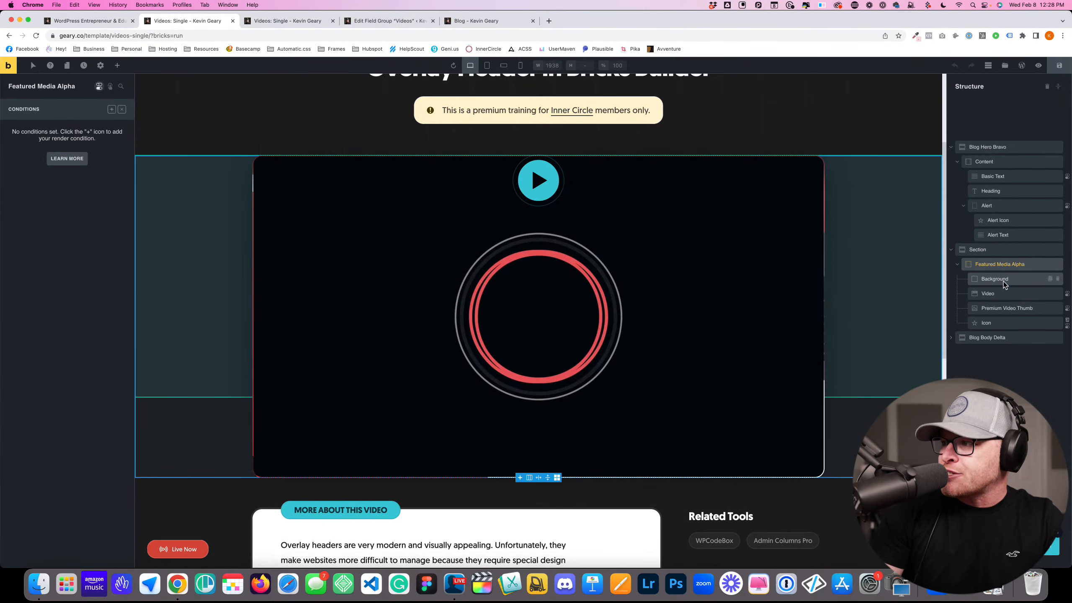
click(1021, 280)
click(998, 296)
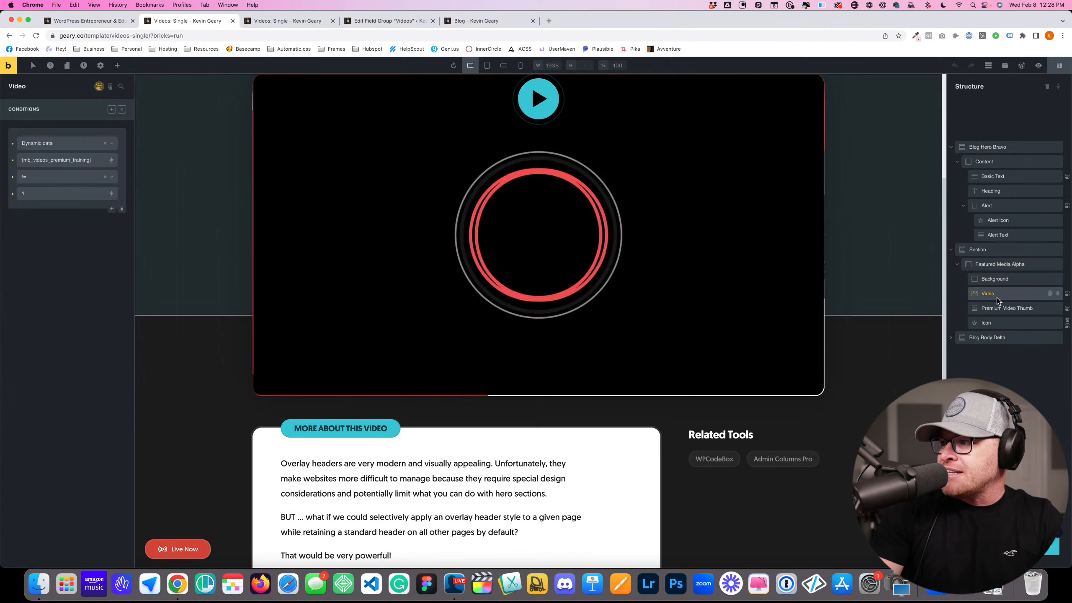
click(996, 309)
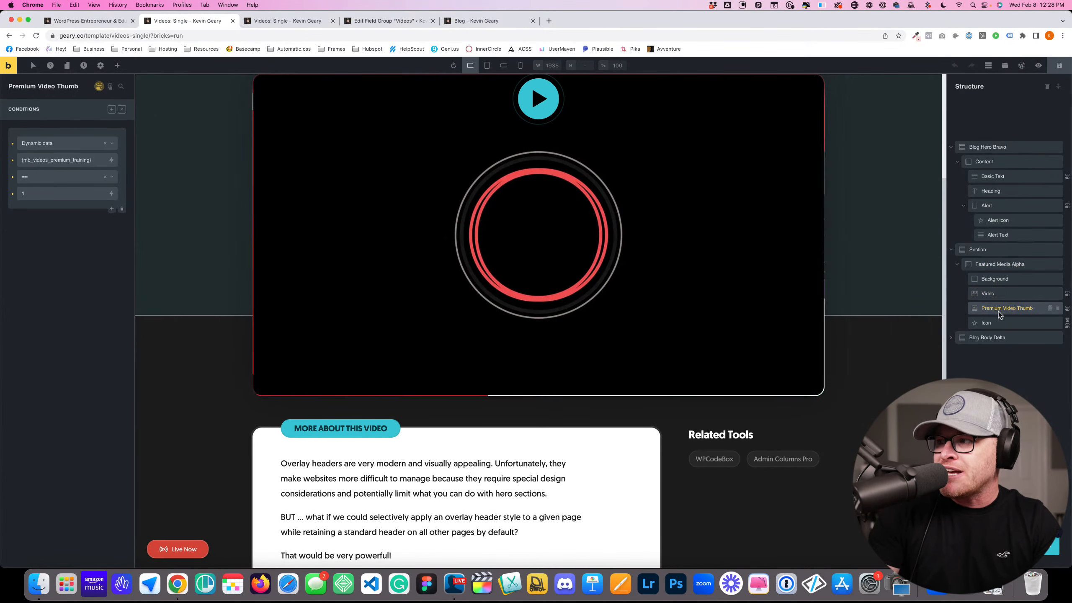
click(996, 295)
click(996, 313)
click(997, 295)
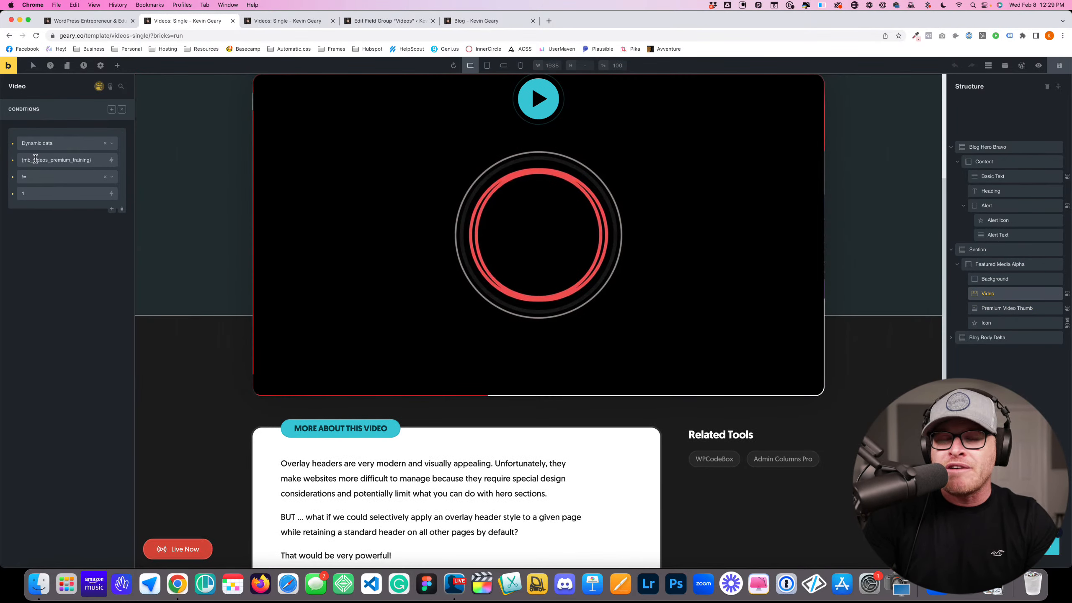
Examine the render conditions of the Premium Video Thumb and the play Icon inside Featured Media Alpha
scroll(302, 204, up, 4)
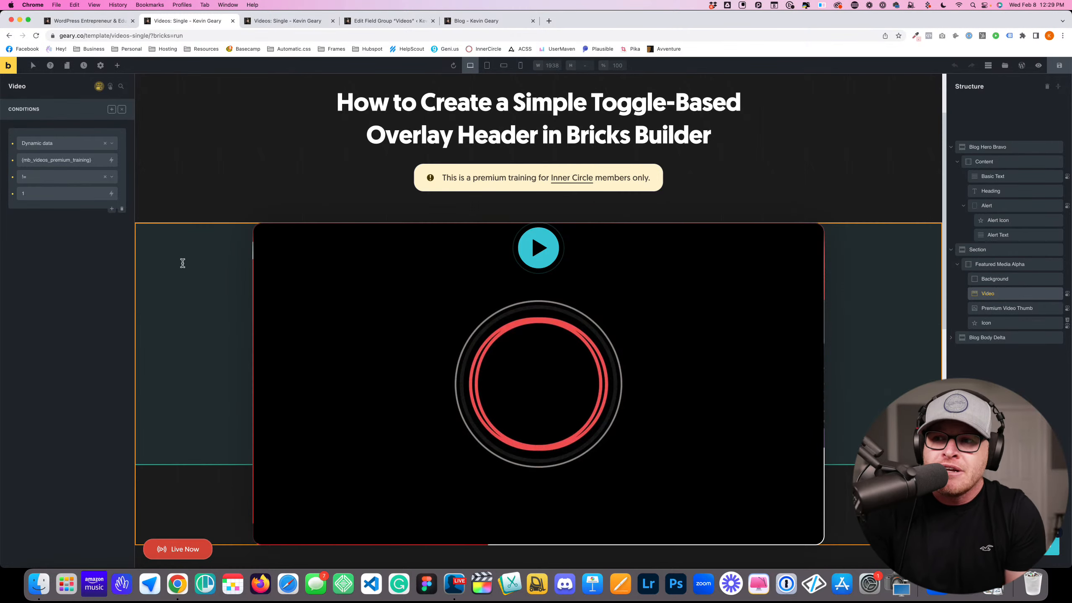
click(1001, 307)
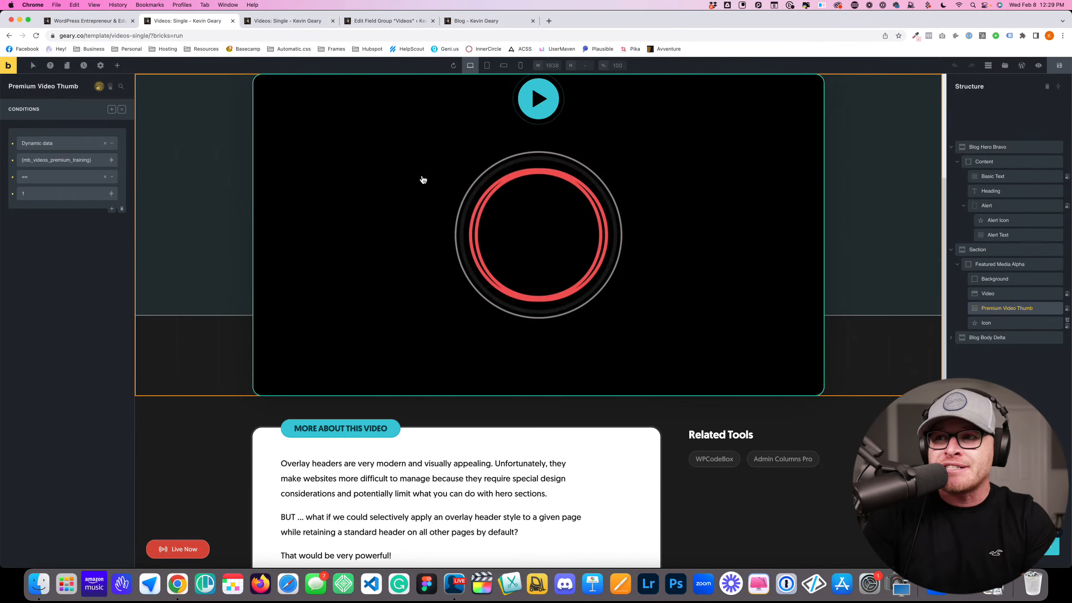
scroll(421, 177, up, 4)
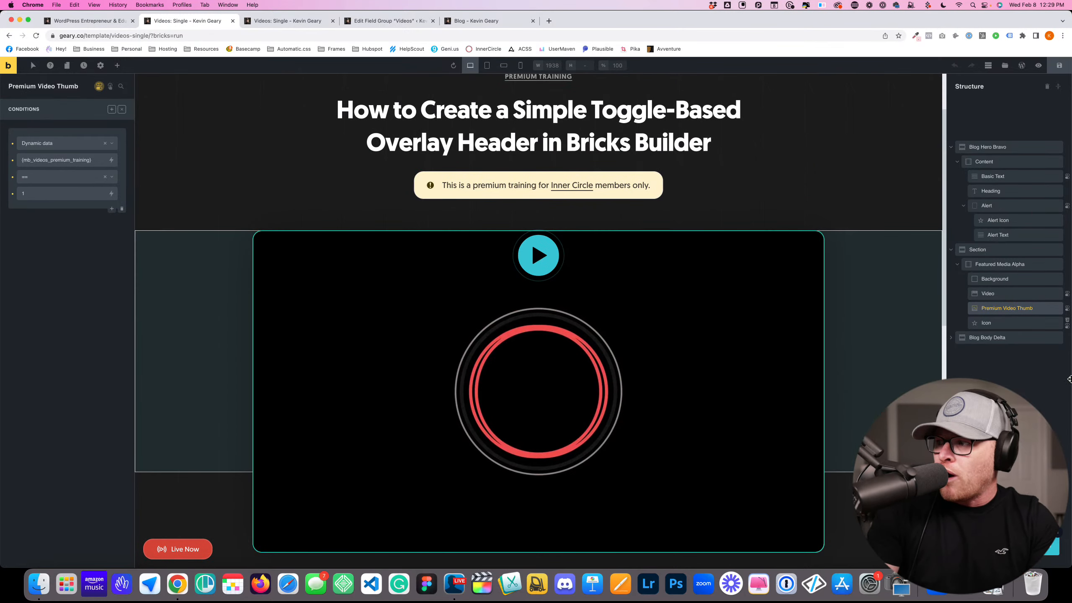
click(997, 324)
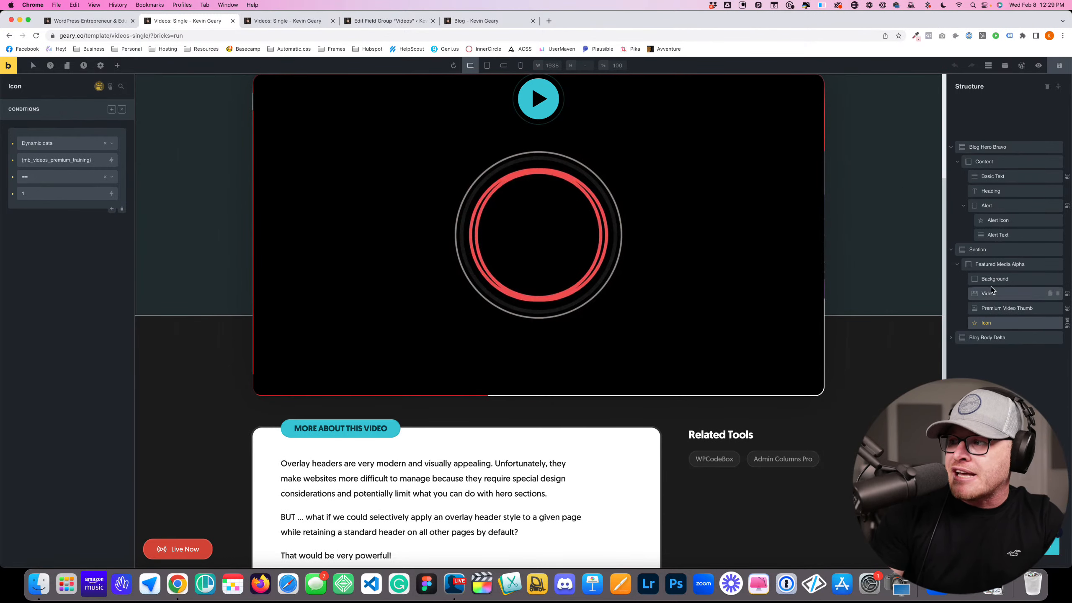
Open the custom CSS of Featured Media Alpha's .fr-featured-media-alpha class and highlight the place-items: center line
click(993, 263)
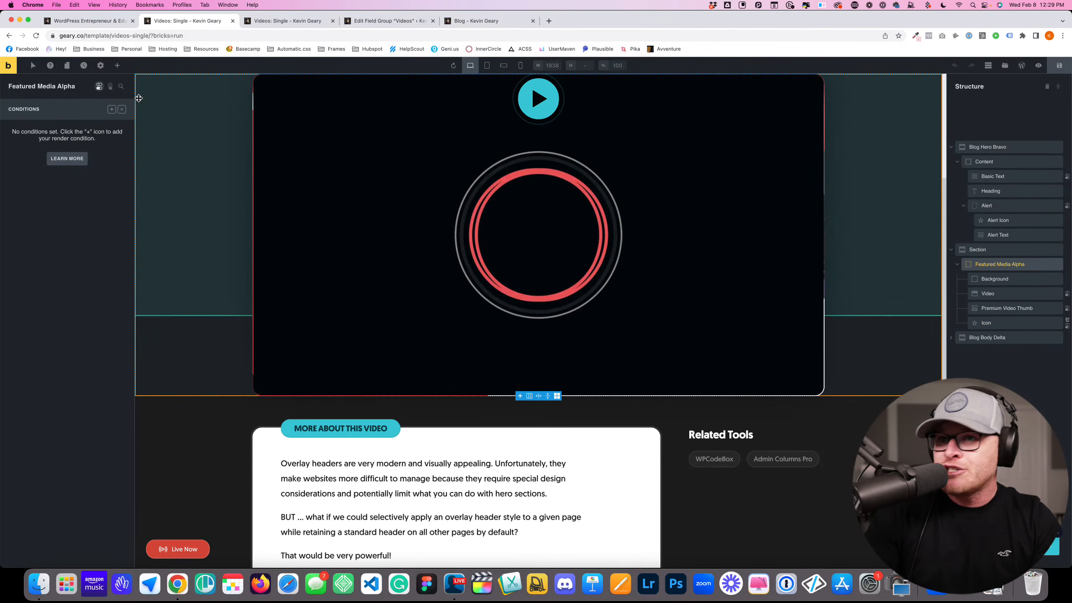
click(99, 86)
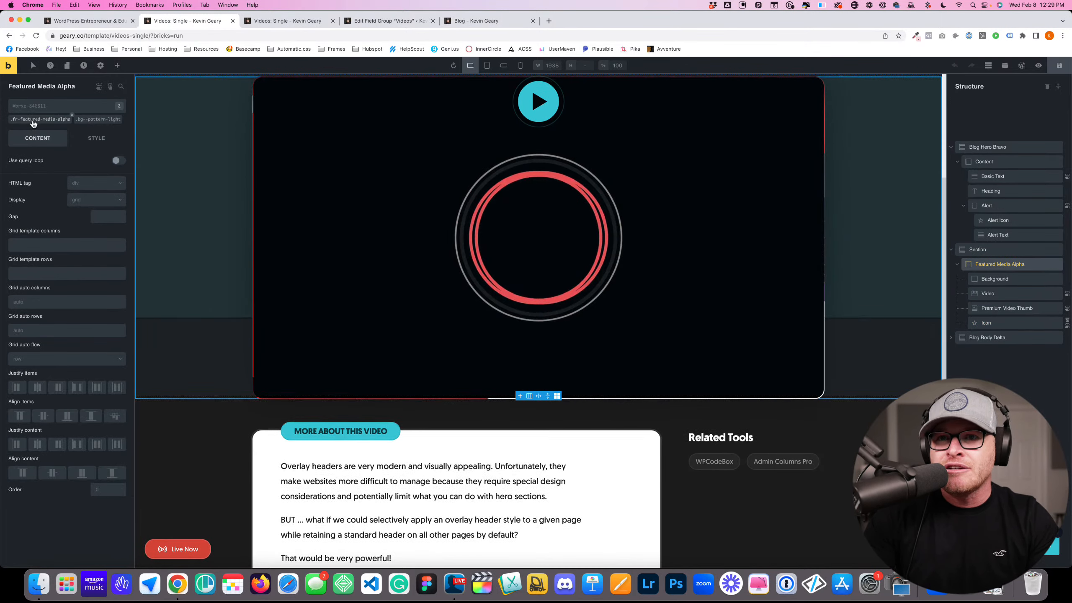
click(97, 138)
click(60, 334)
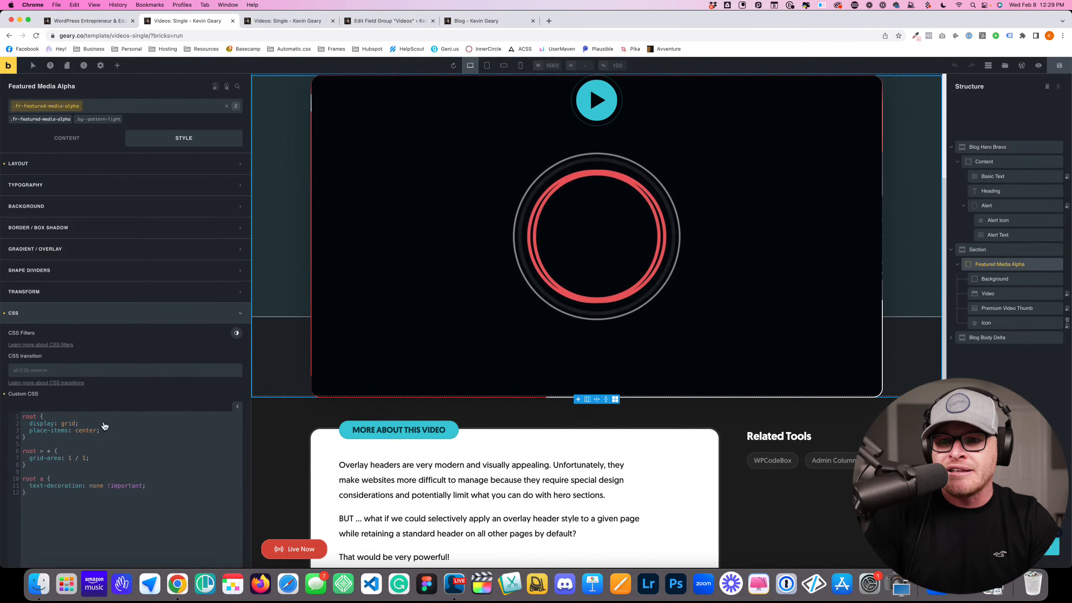
drag(101, 431, 17, 431)
key(super+equal)
key(super+equal)
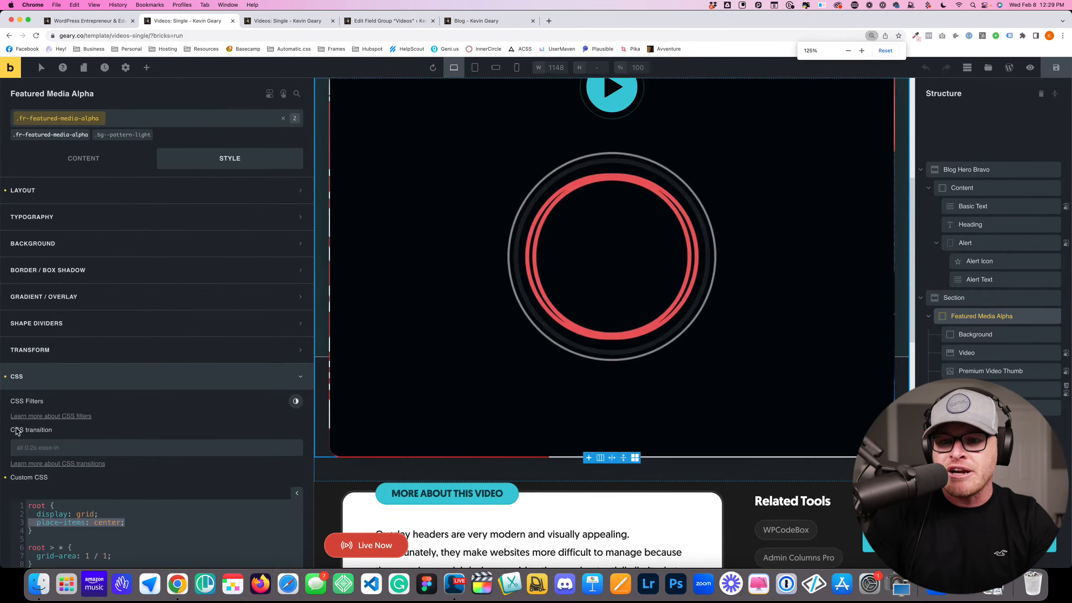
Highlight the root > * rule, its grid-area: 1 / 1 line and place-items: center, then inspect the Icon's styles
scroll(112, 420, down, 3)
click(112, 420)
drag(84, 429, 25, 406)
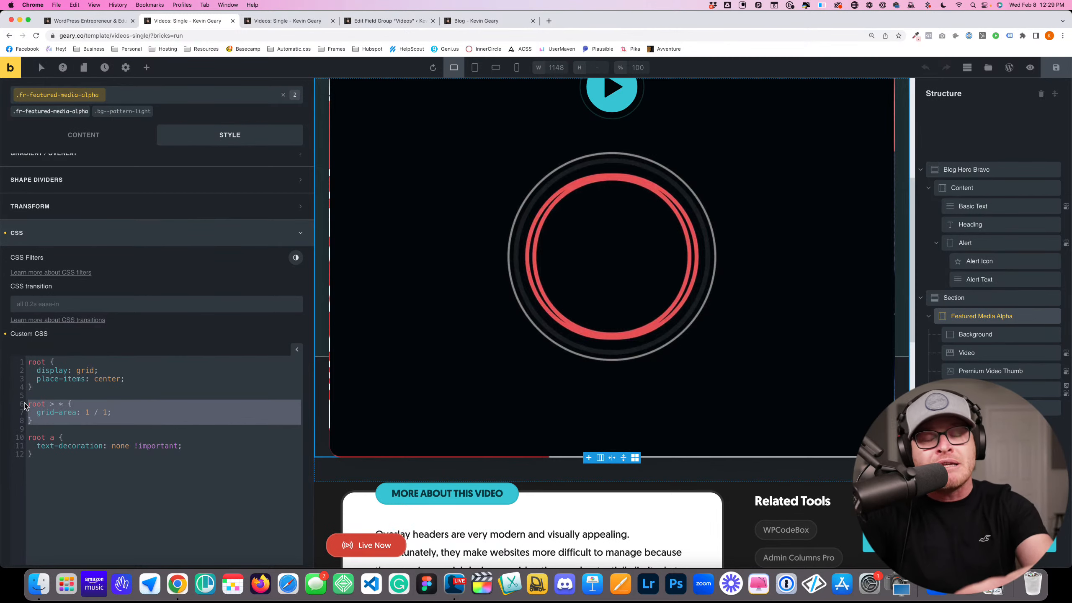
click(38, 412)
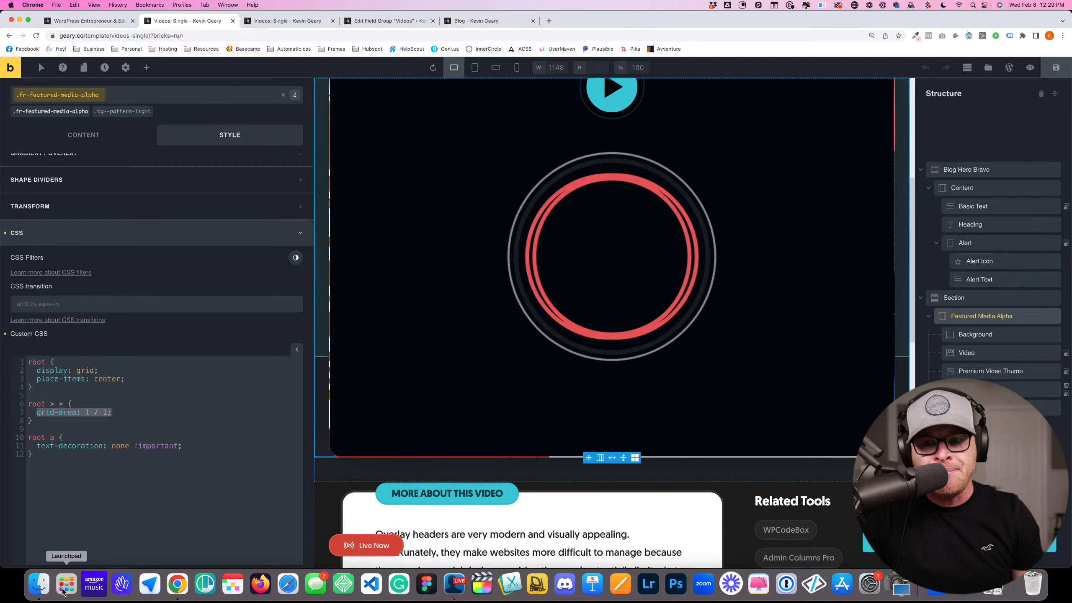
drag(126, 379, 65, 379)
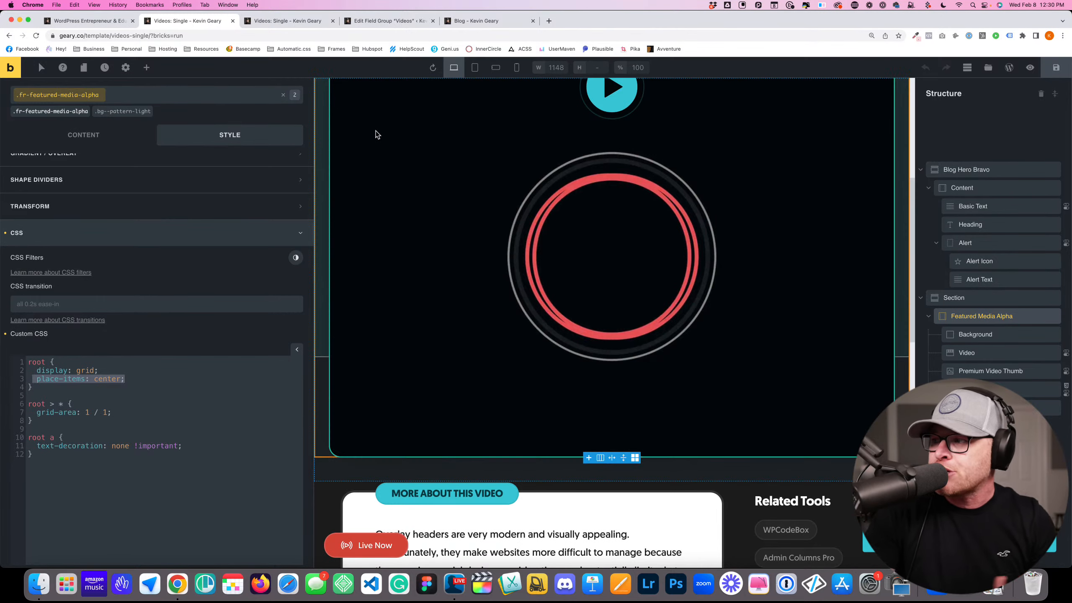
click(1008, 387)
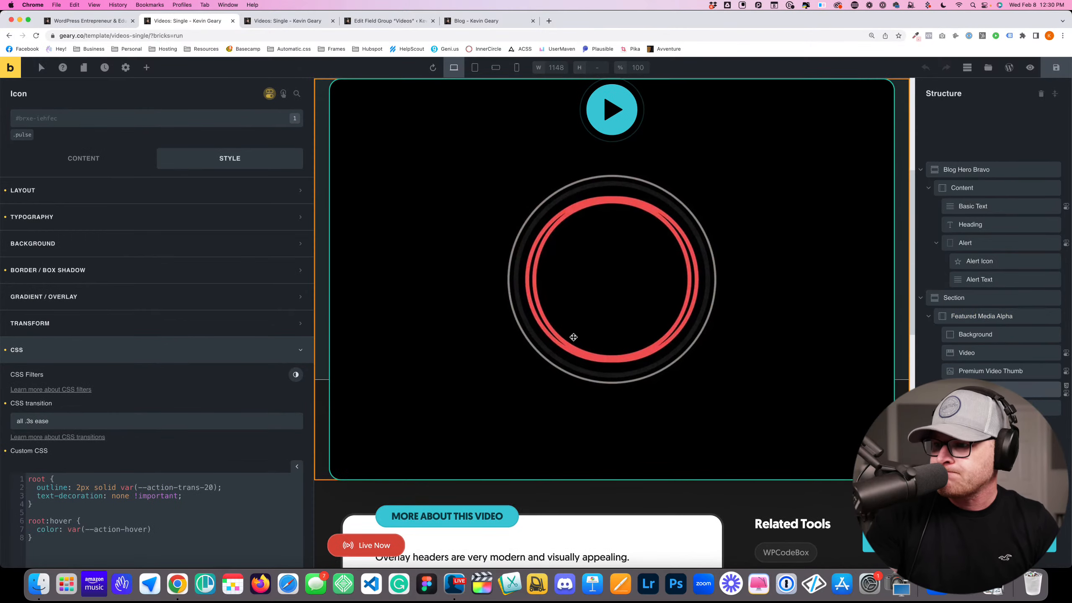
Select the Related Tools Group beside the video description and show the custom CSS of its .video-post__related-tools-group class
scroll(574, 337, down, 10)
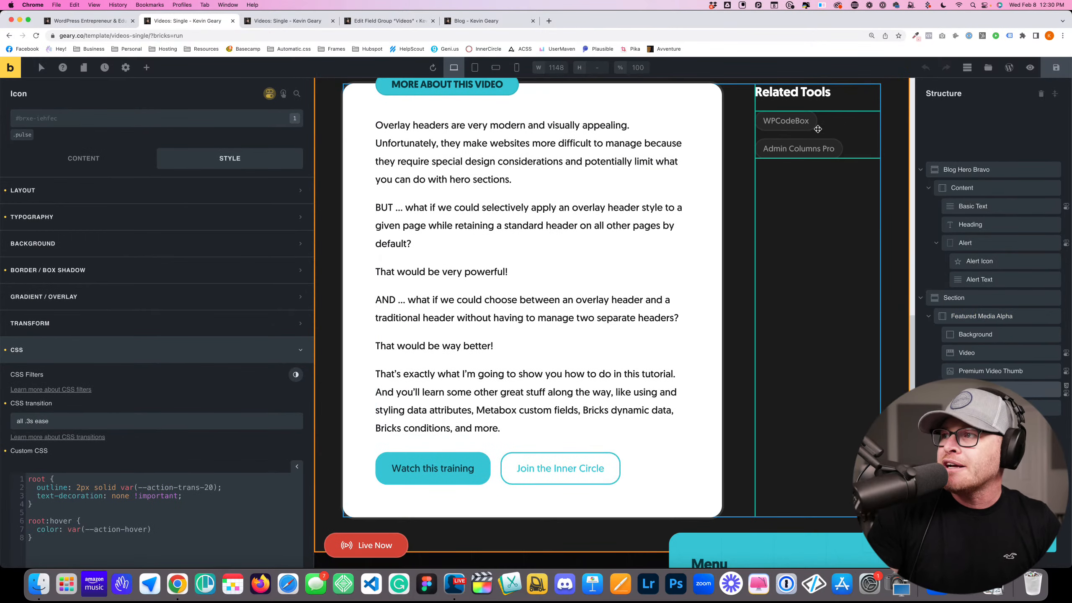
click(853, 123)
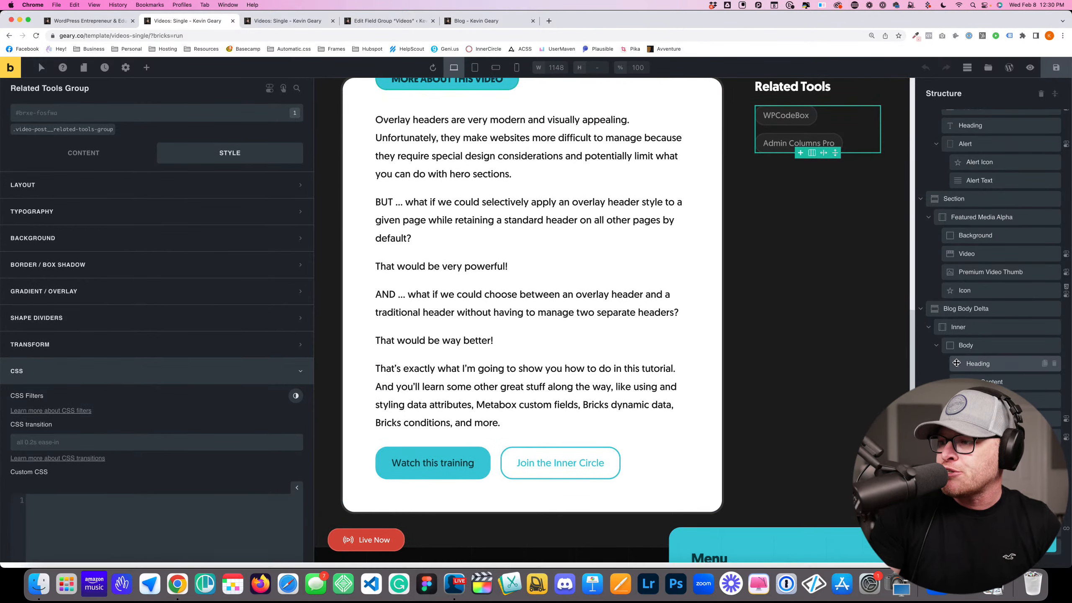
click(72, 135)
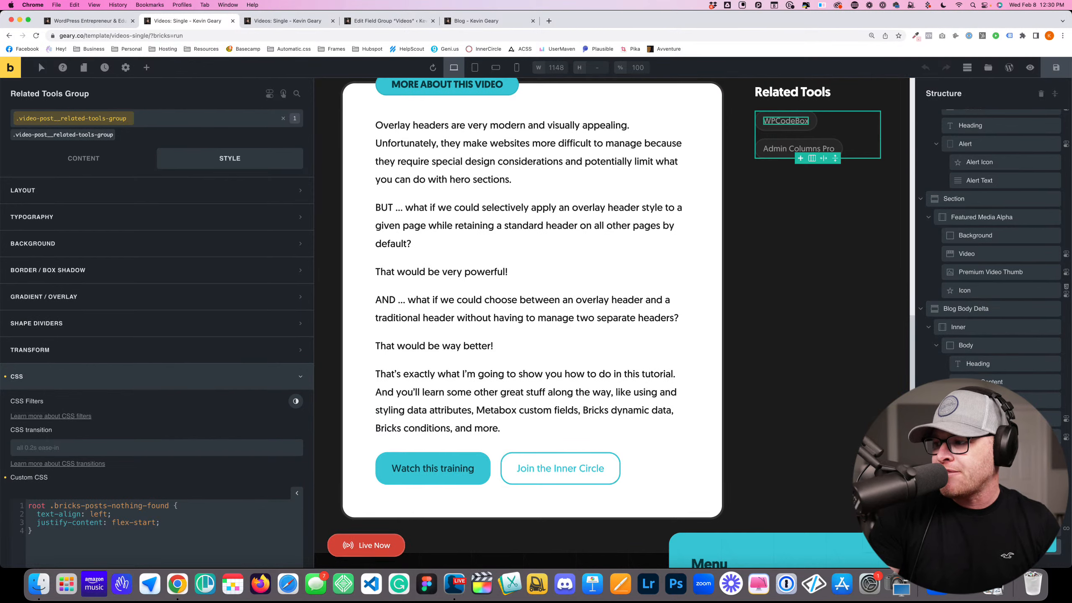
Collapse the whole structure, expand Blog Body Delta's sidebar down to the Related Tools Group, and select its Tool Wrapper
scroll(1043, 237, up, 3)
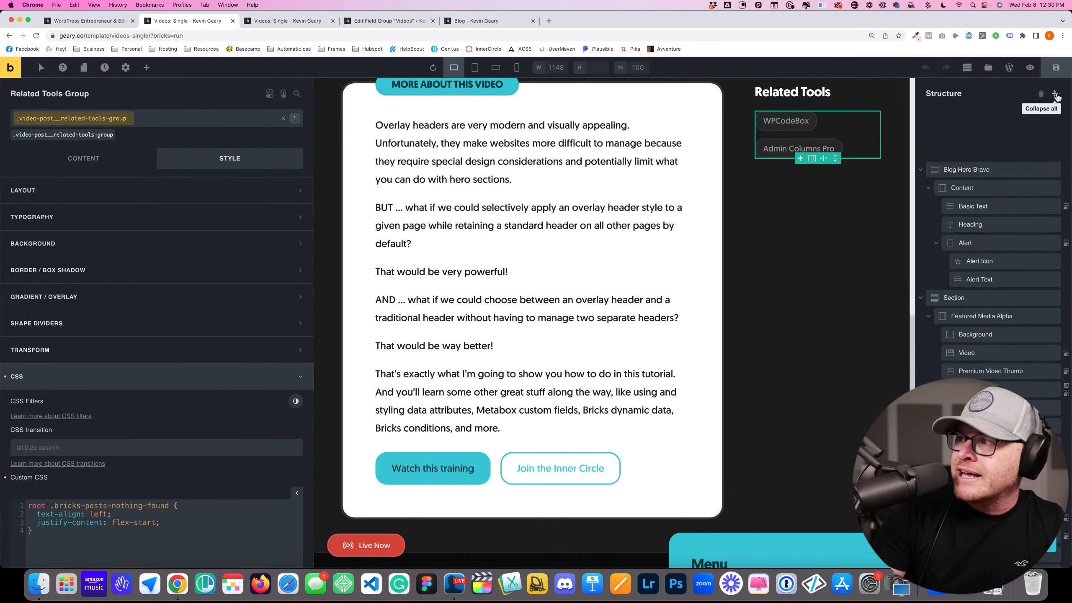
click(1055, 95)
click(921, 206)
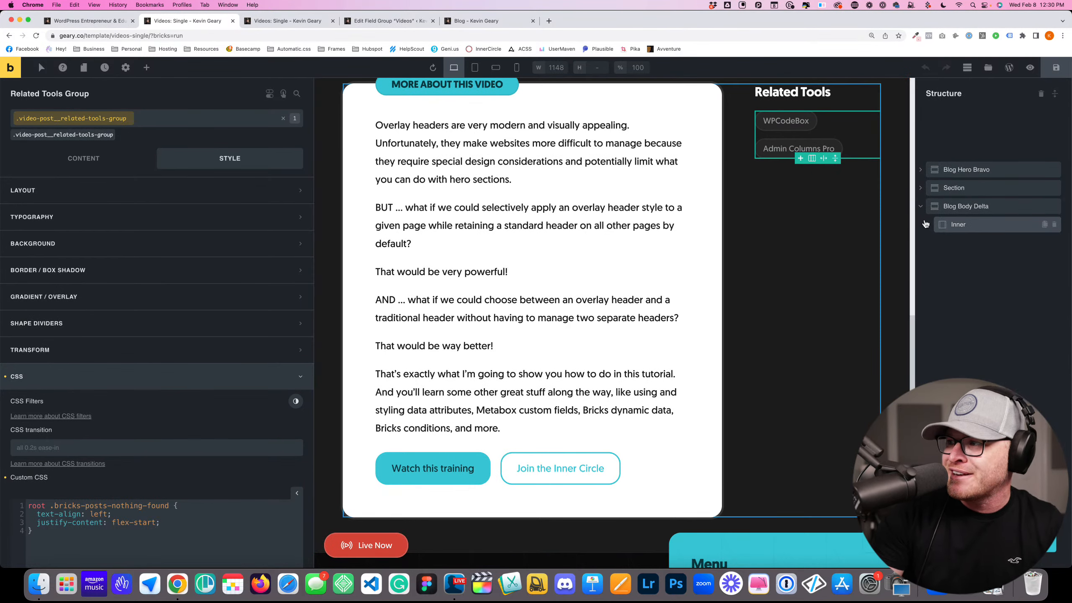
click(927, 224)
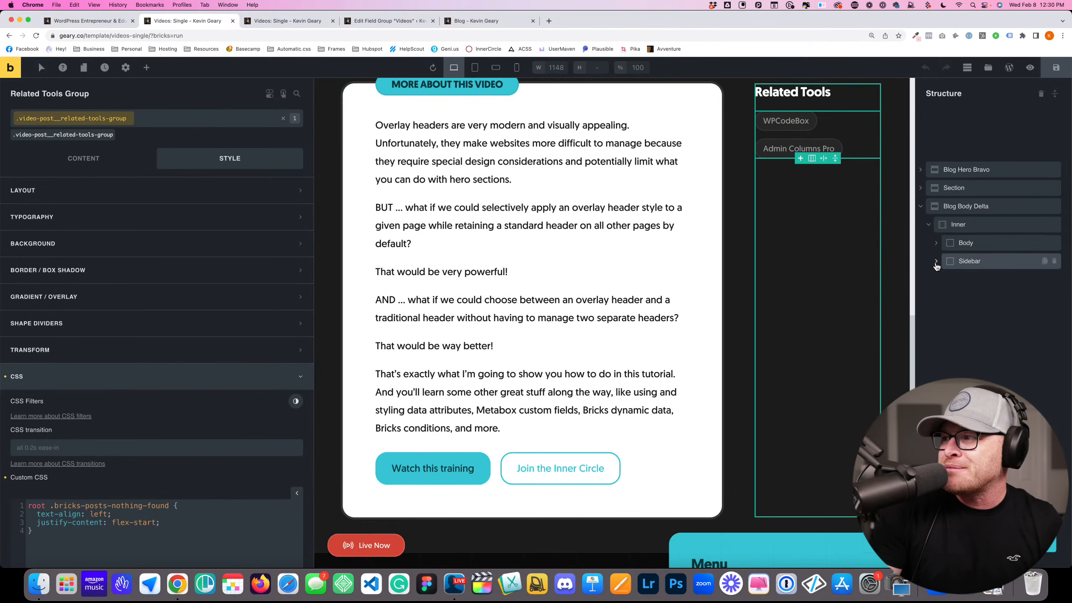
click(924, 209)
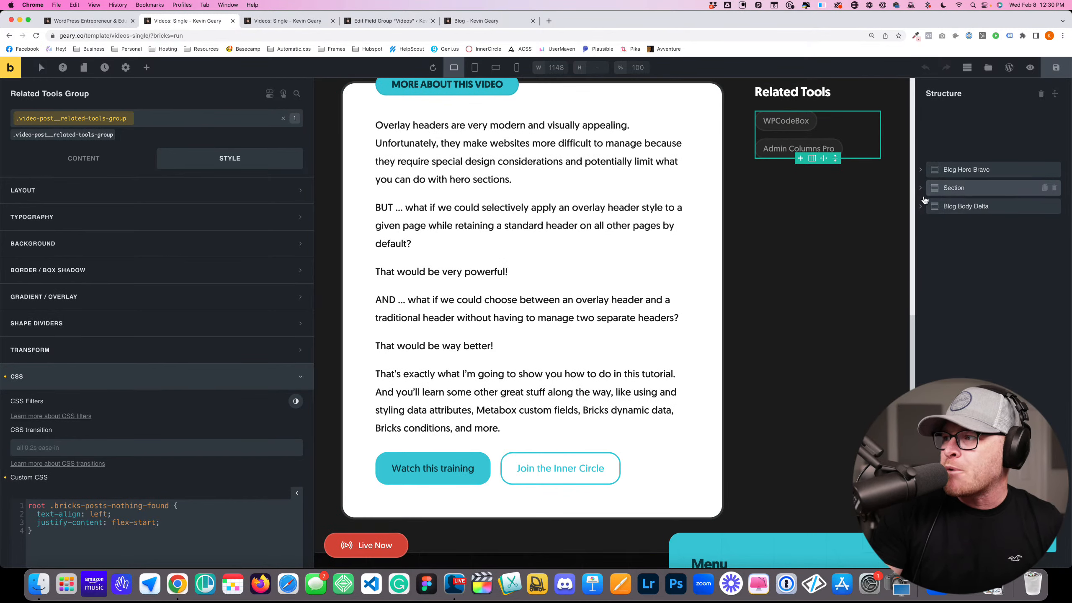
click(921, 206)
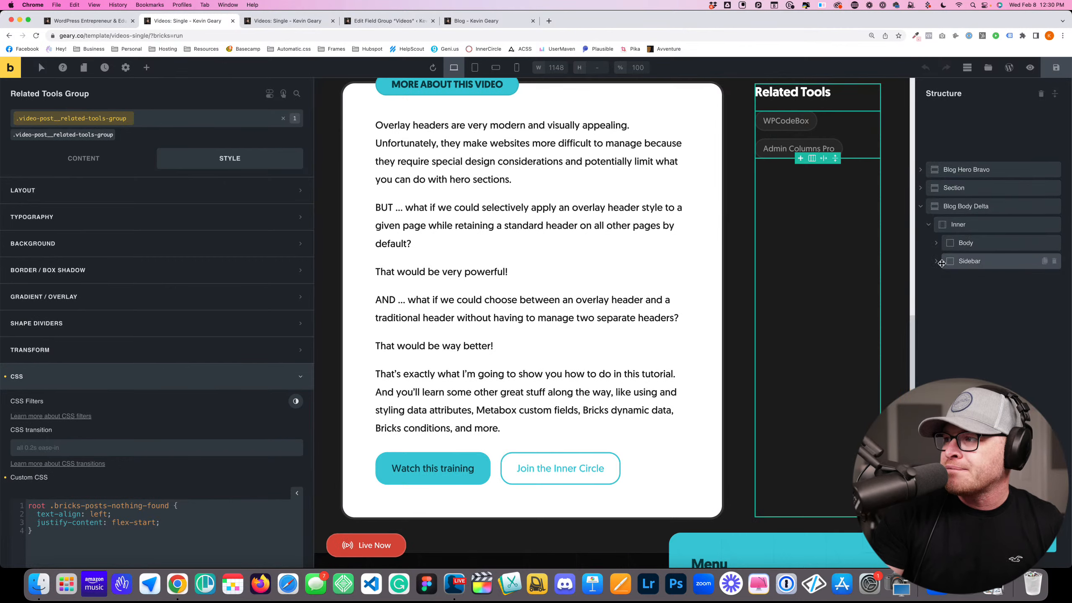
click(936, 262)
click(945, 280)
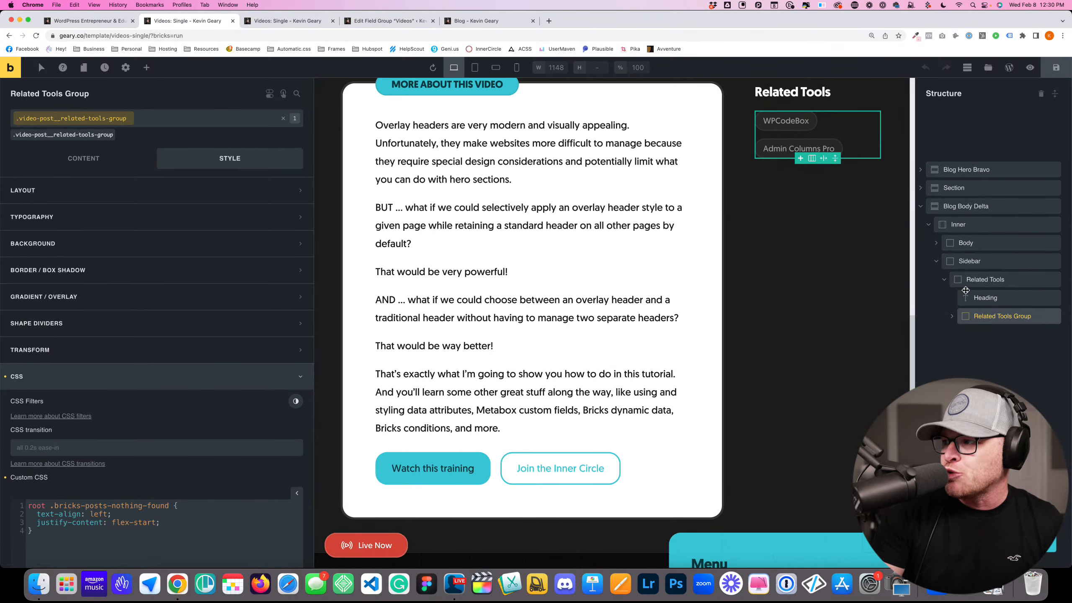
click(952, 316)
click(999, 334)
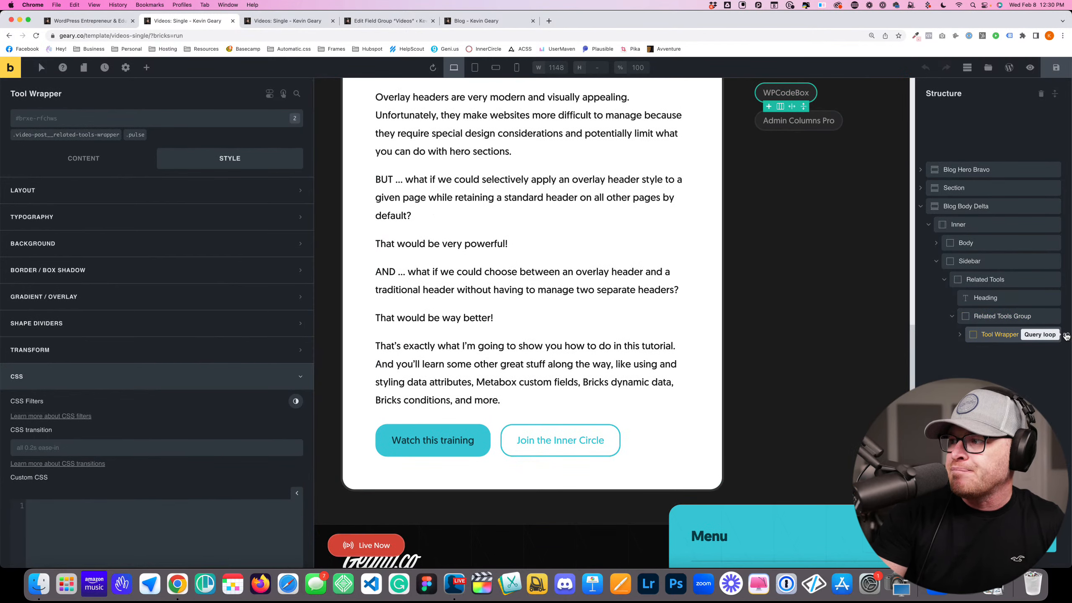
Examine the flex wrap and direction settings of the Related Tools Group's .video-post__related-tools-group class
click(1003, 316)
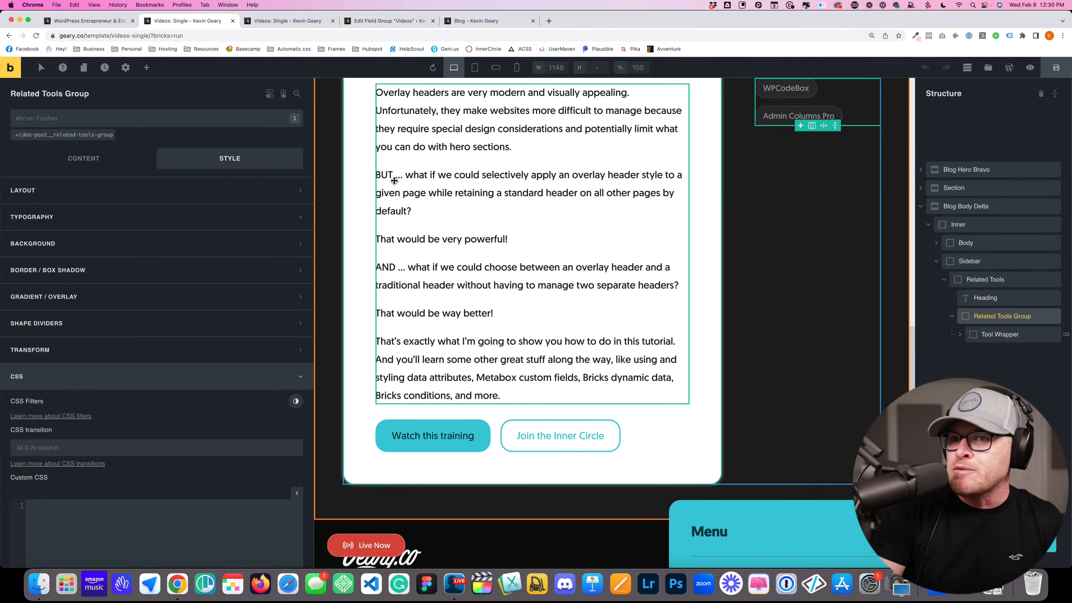
click(63, 134)
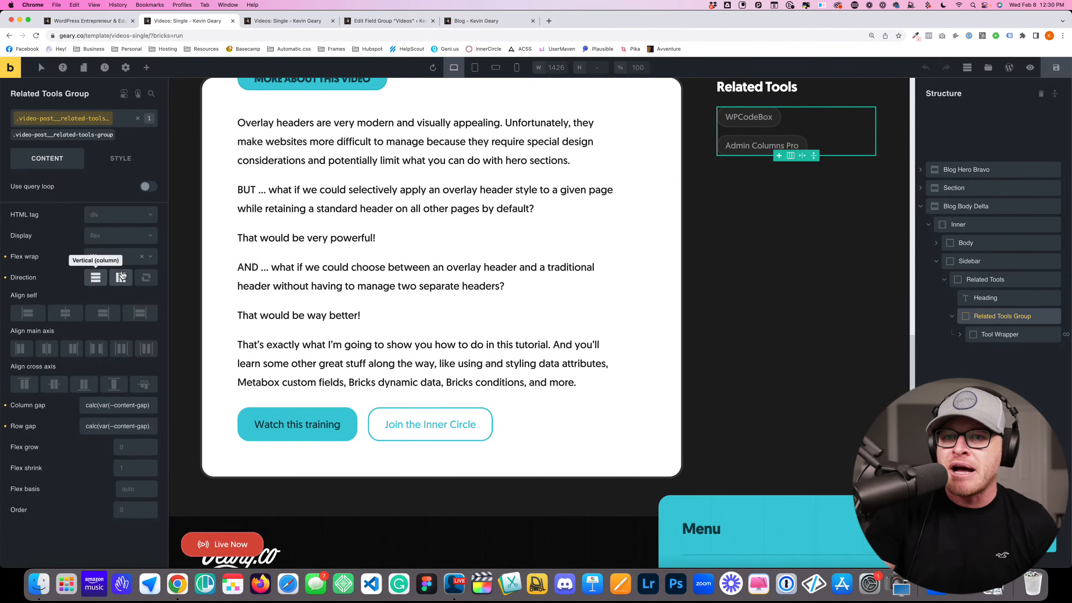
click(122, 277)
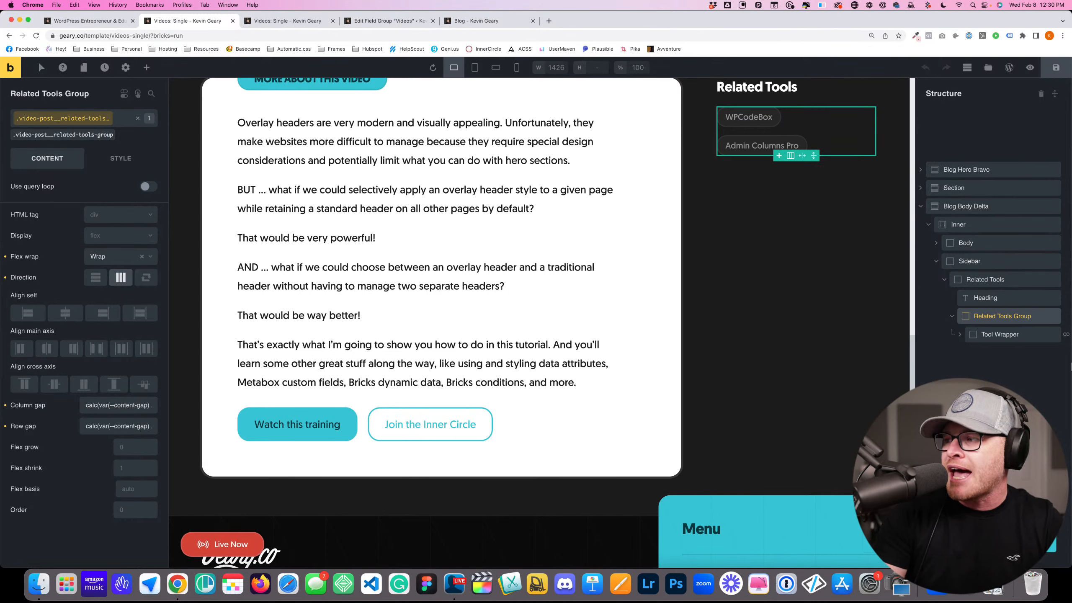
Open the query loop settings of the Tool Wrapper inside the Related Tools Group
click(1013, 335)
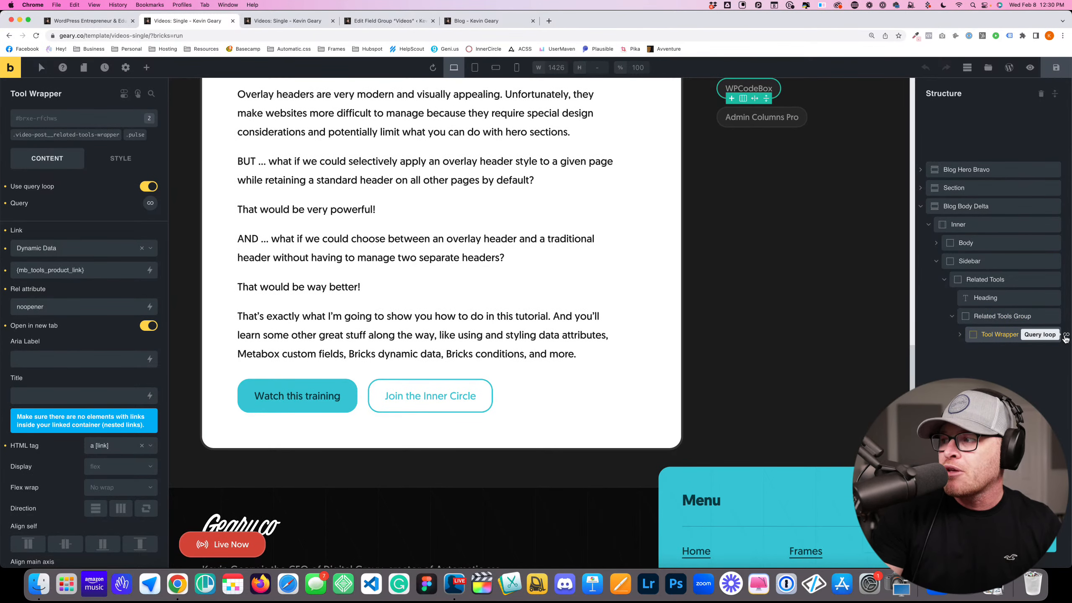
click(151, 204)
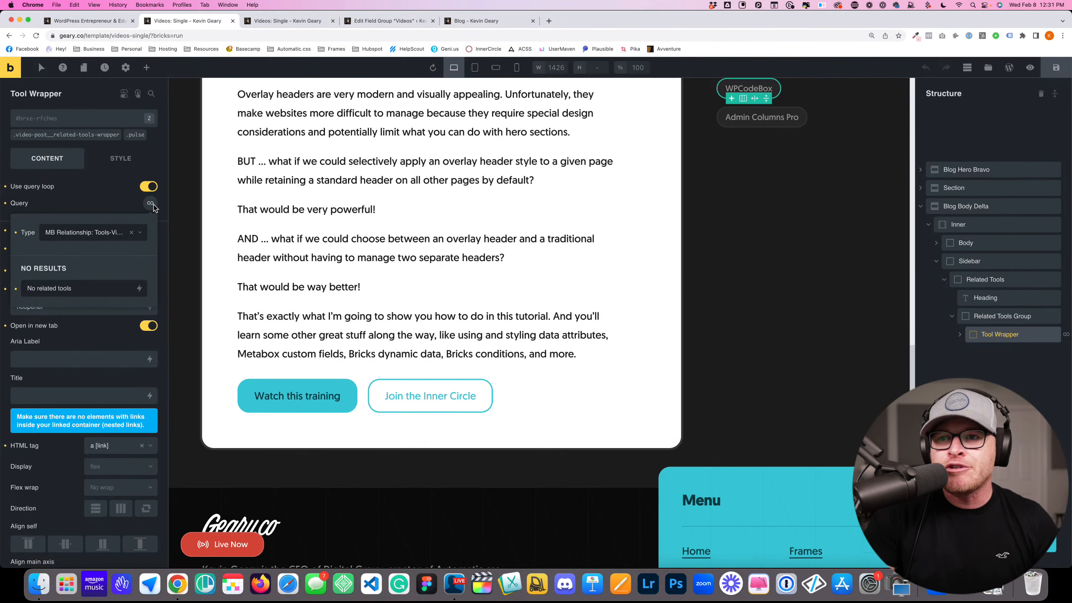
Pick MB Relationship: Tools-Videos as the Tool Wrapper's query type, and show the content of the Tool Text nested inside it
click(122, 235)
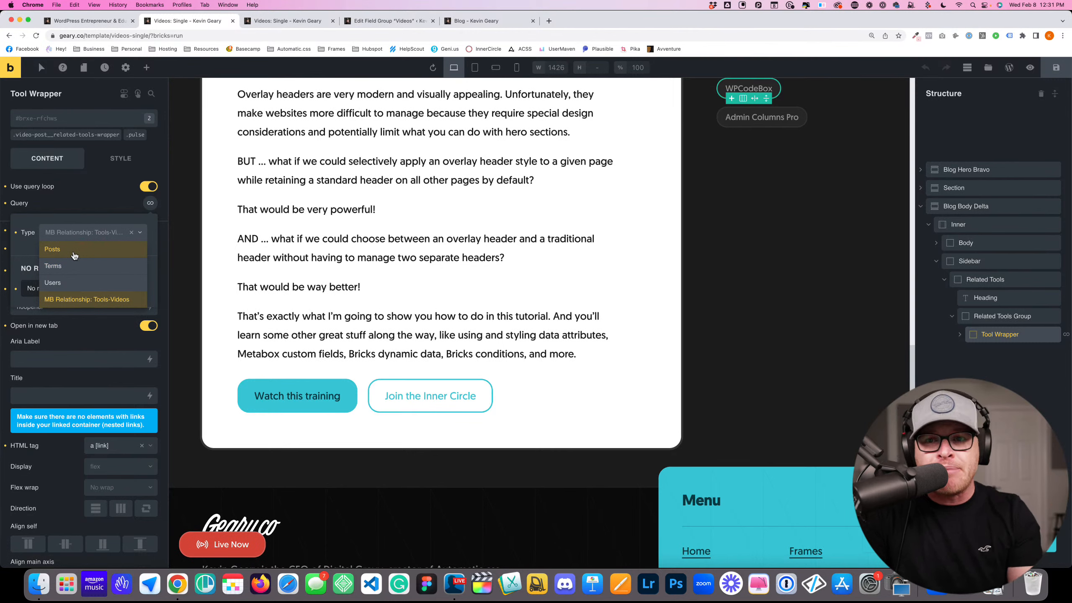
click(79, 300)
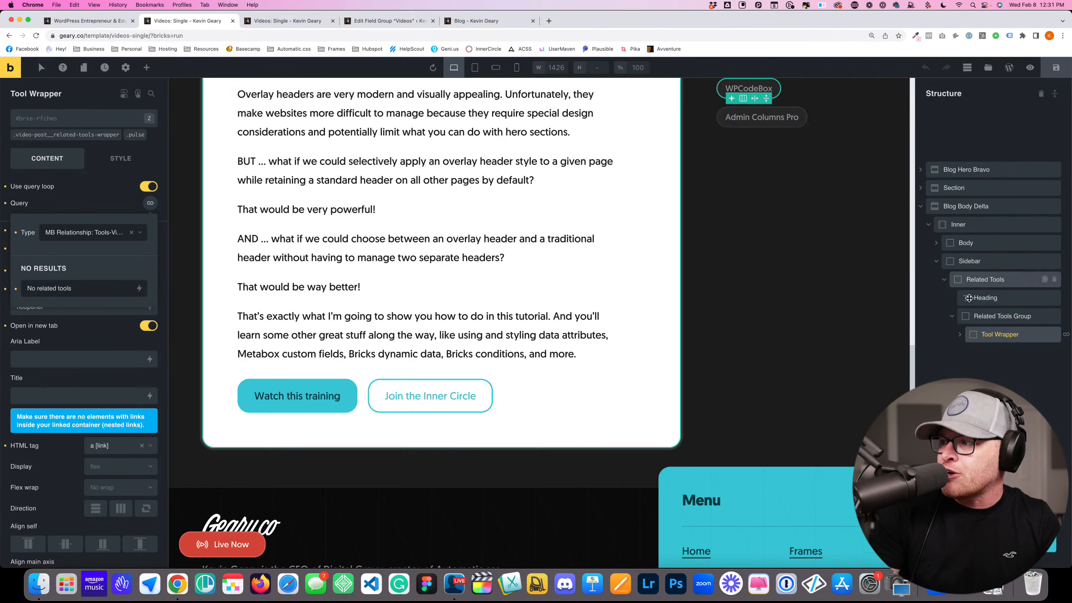
click(960, 335)
click(984, 350)
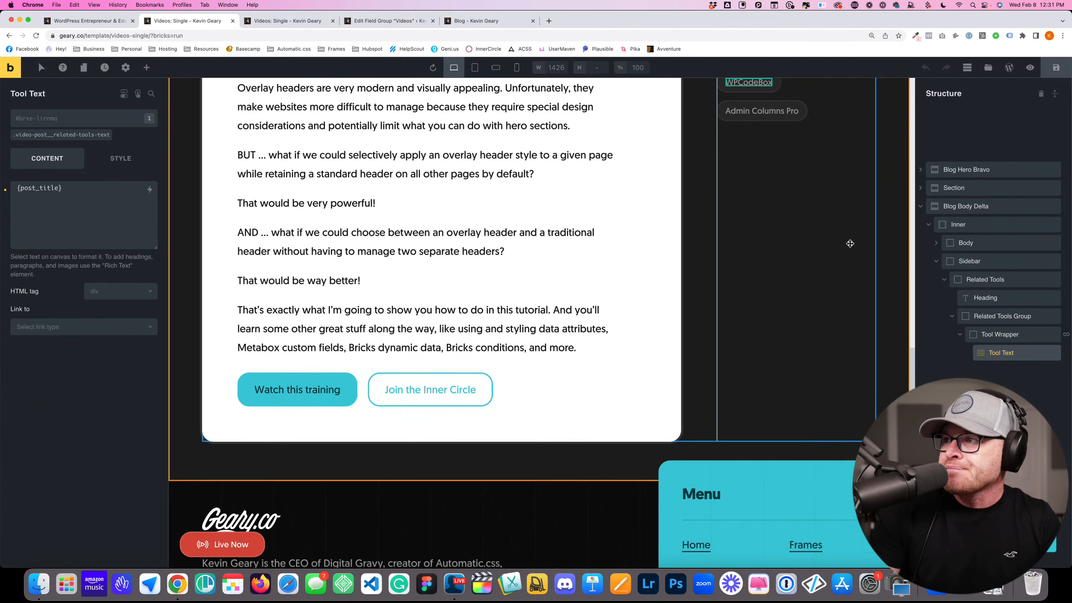
Return to the Tool Wrapper, make its .pulse class active, and highlight the dynamic link value {mb_tools_product_link}
click(1013, 335)
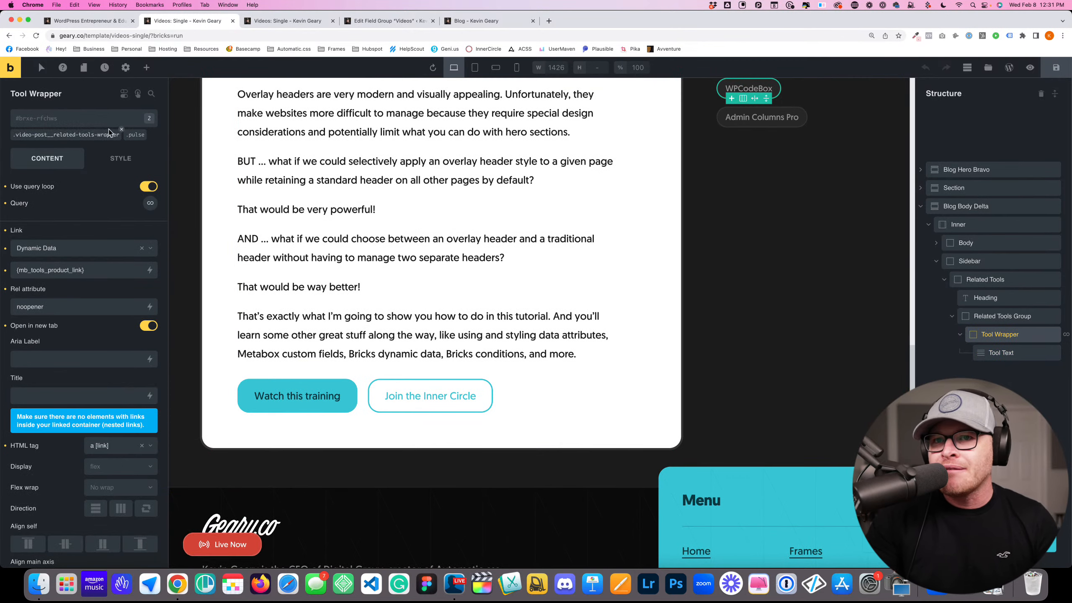
click(137, 136)
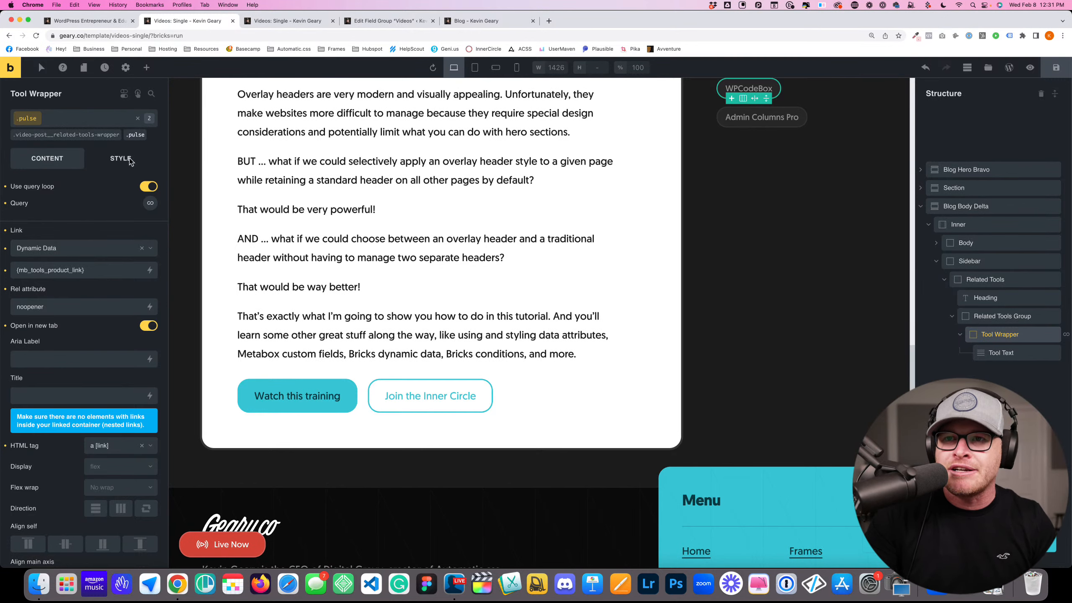
scroll(140, 420, down, 3)
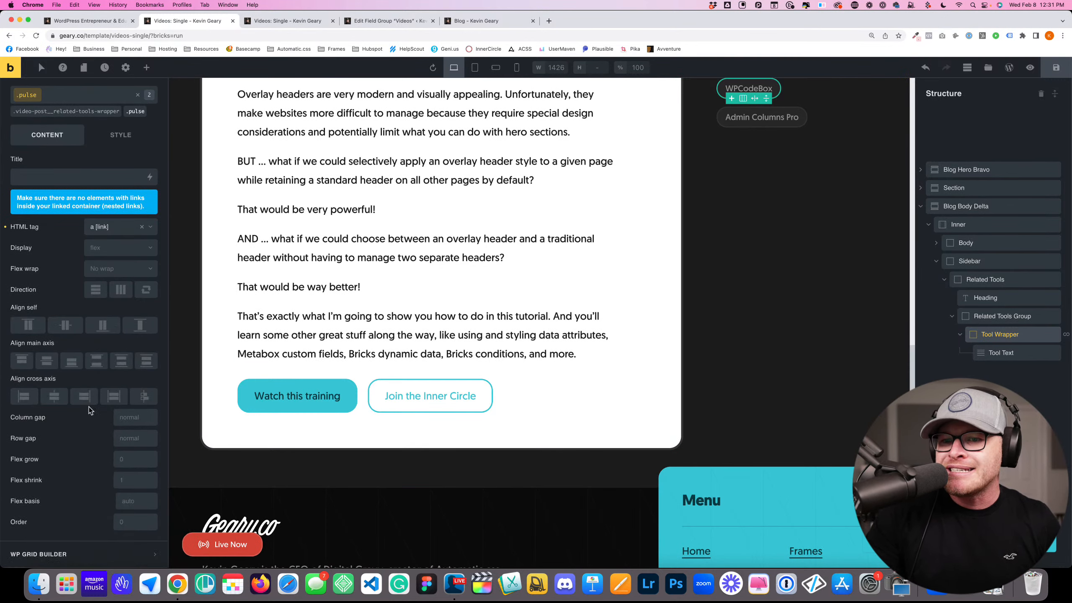
scroll(94, 400, up, 3)
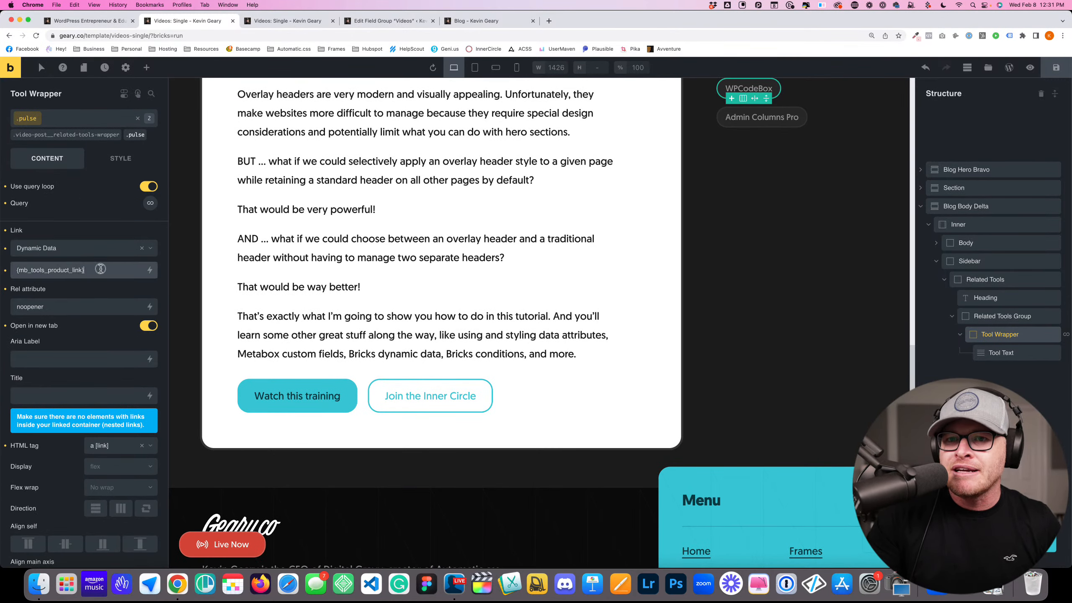
drag(86, 270, 36, 237)
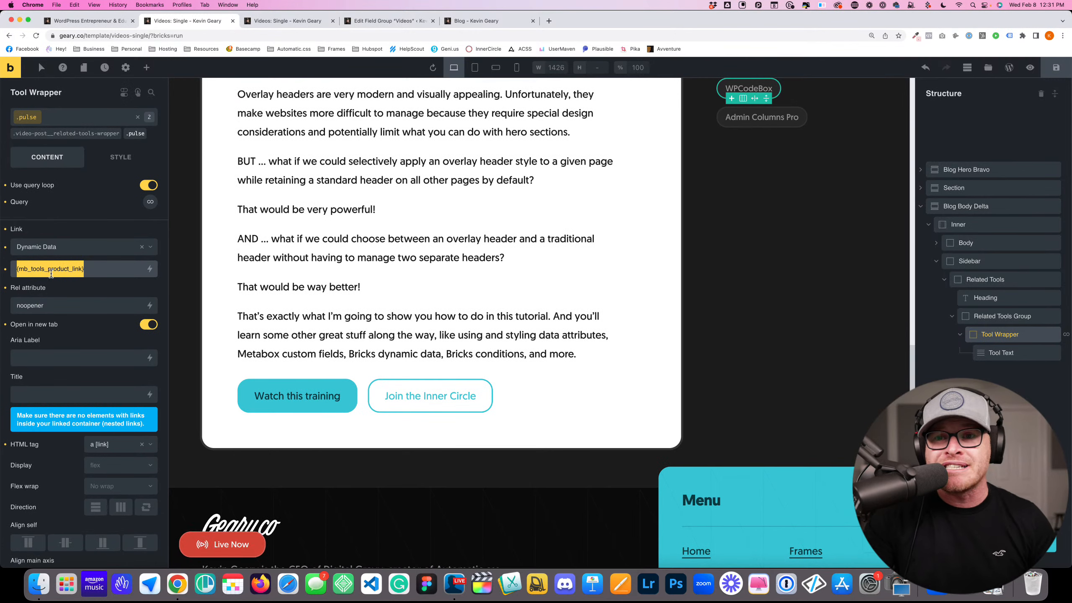
click(104, 272)
drag(105, 271, 14, 271)
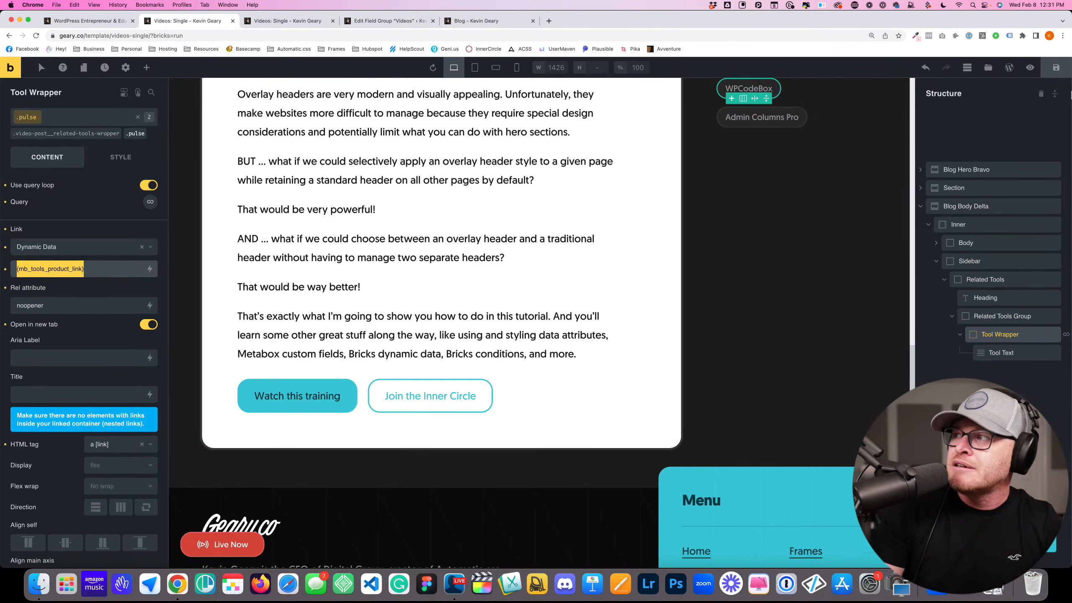
Save the single video template
click(1068, 72)
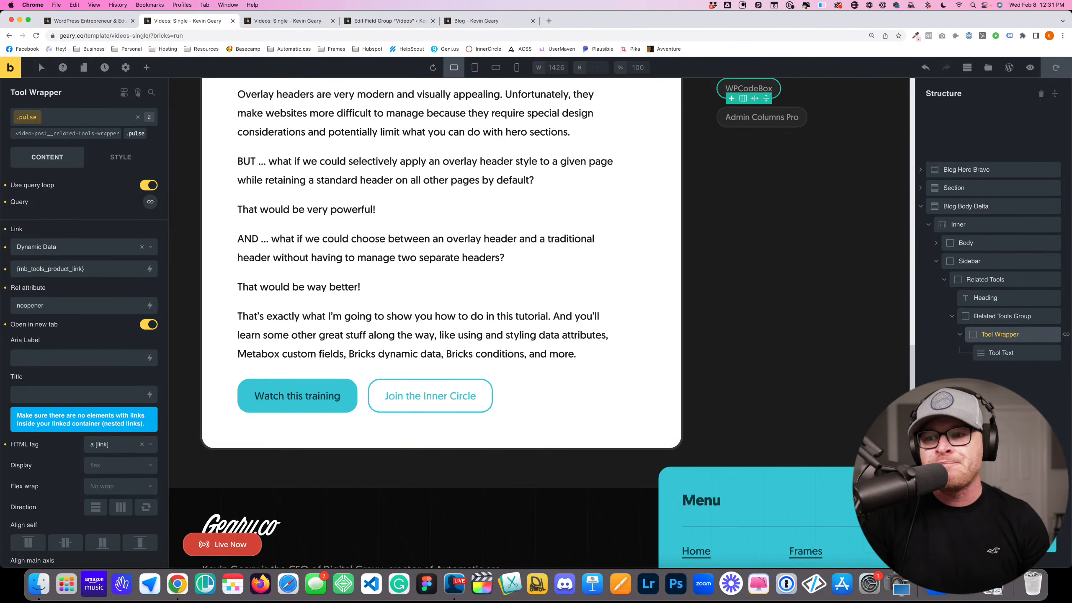
scroll(487, 332, down, 5)
key(super+s)
scroll(487, 332, up, 15)
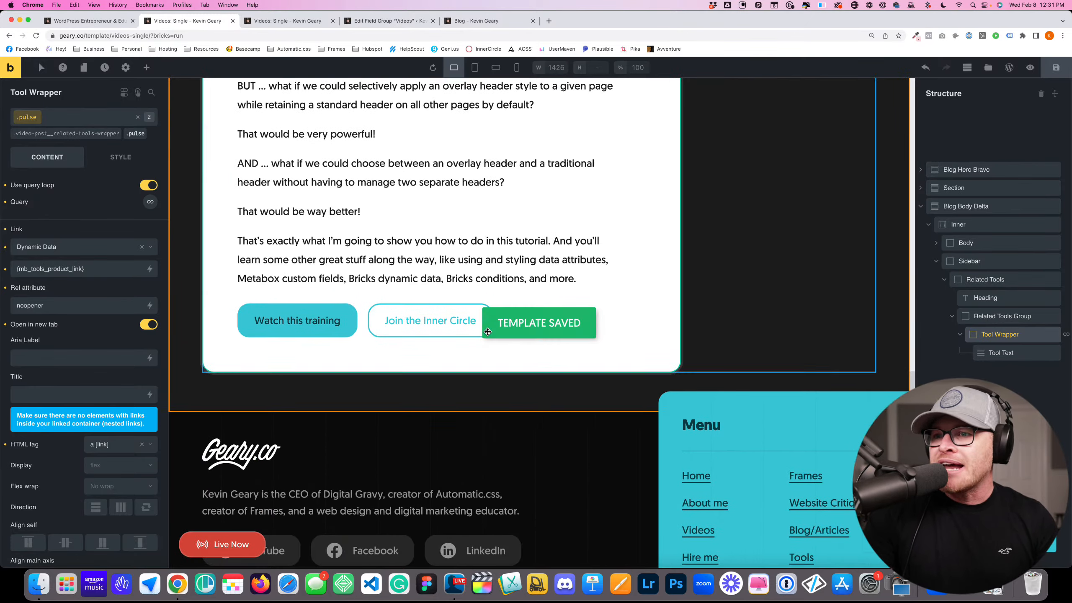
scroll(488, 332, down, 15)
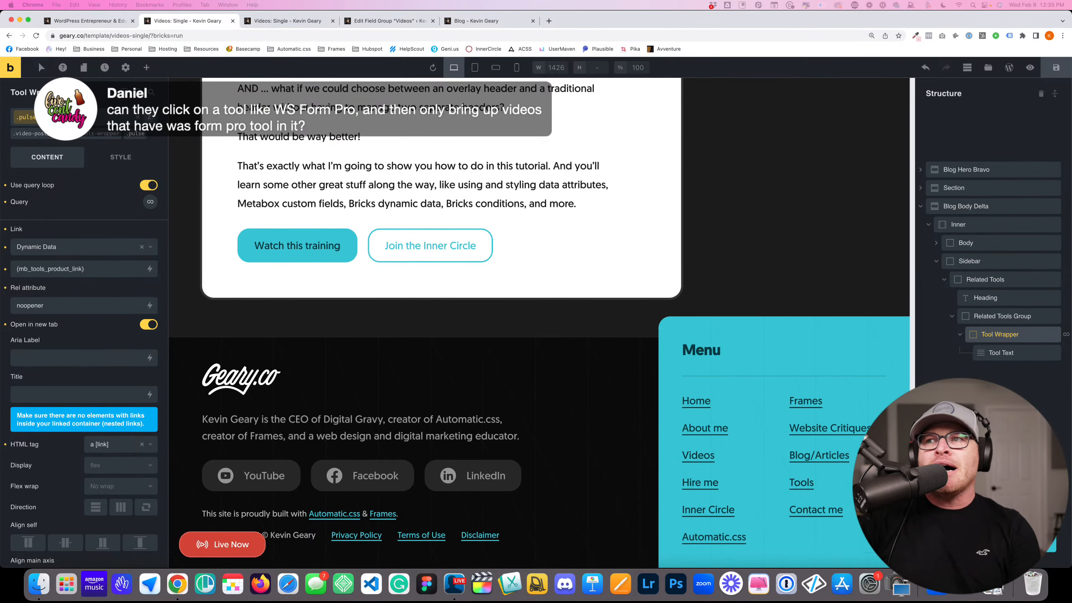
Switch to the front-end preview of the video template and look through the page below the video
click(271, 21)
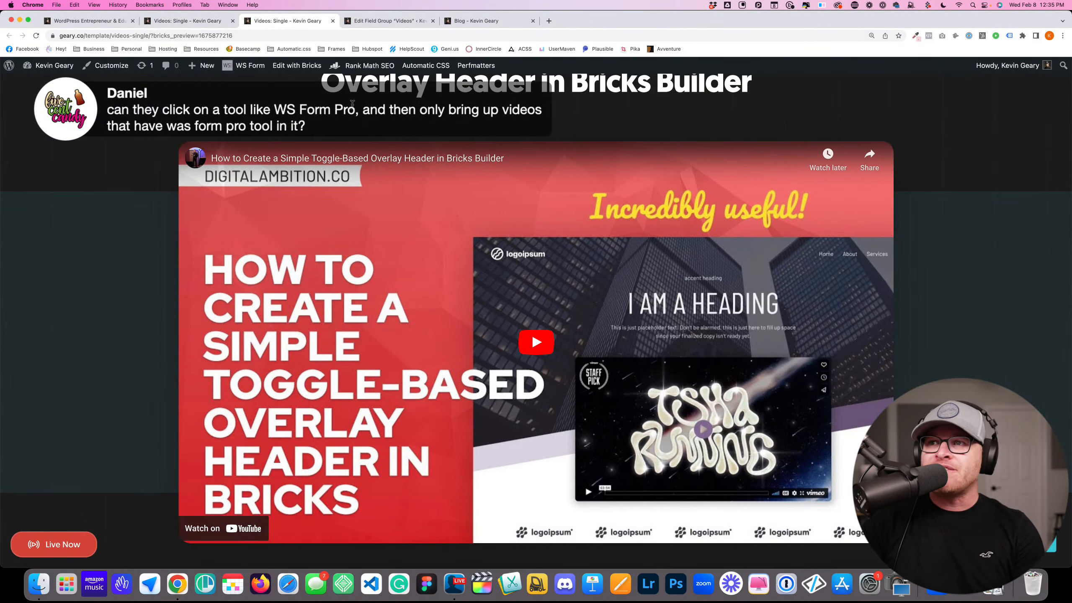
scroll(366, 151, down, 8)
scroll(366, 146, down, 7)
scroll(363, 144, up, 18)
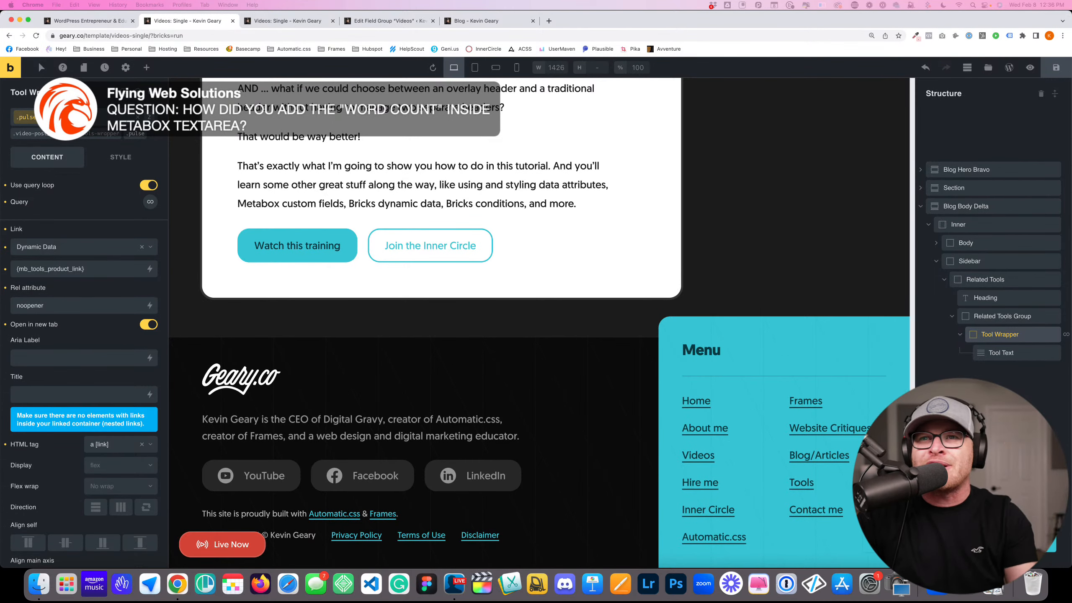
Exit the home page's Bricks editor to the WordPress admin and open the list of installed plugins
click(78, 22)
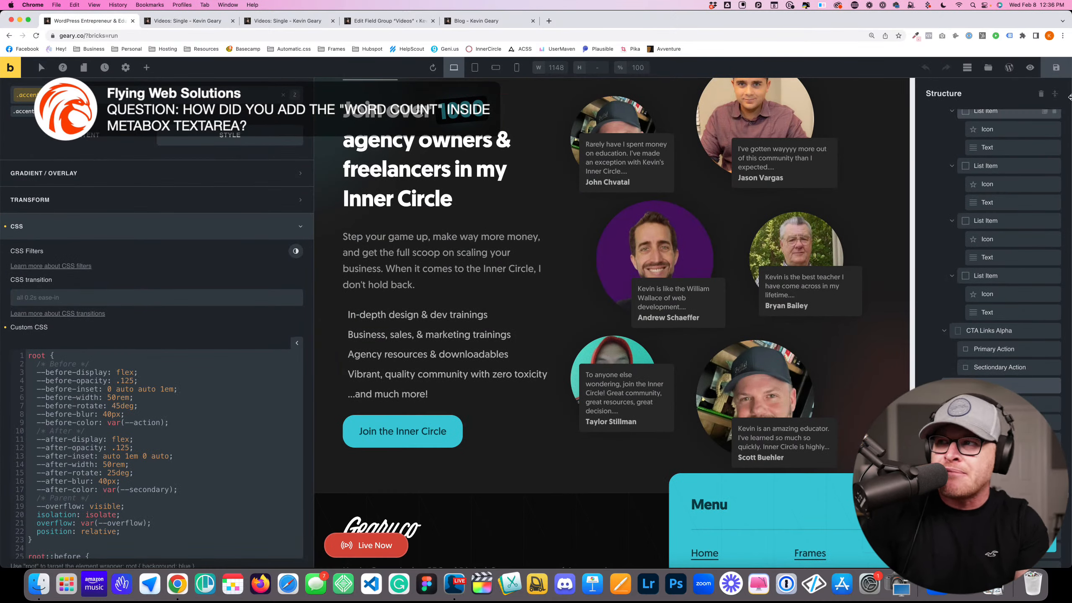
click(1010, 68)
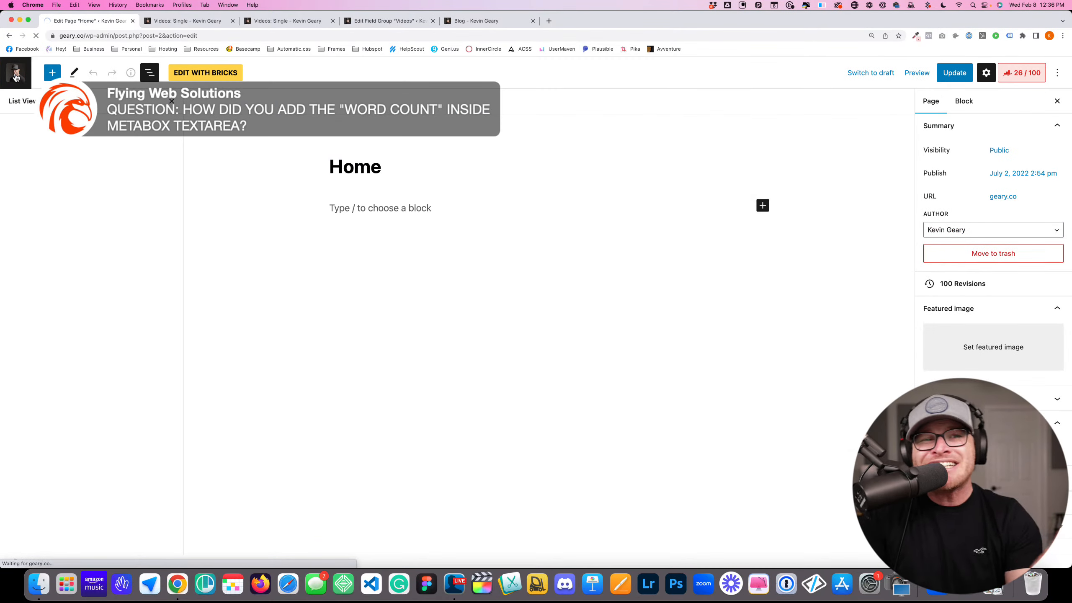
click(16, 76)
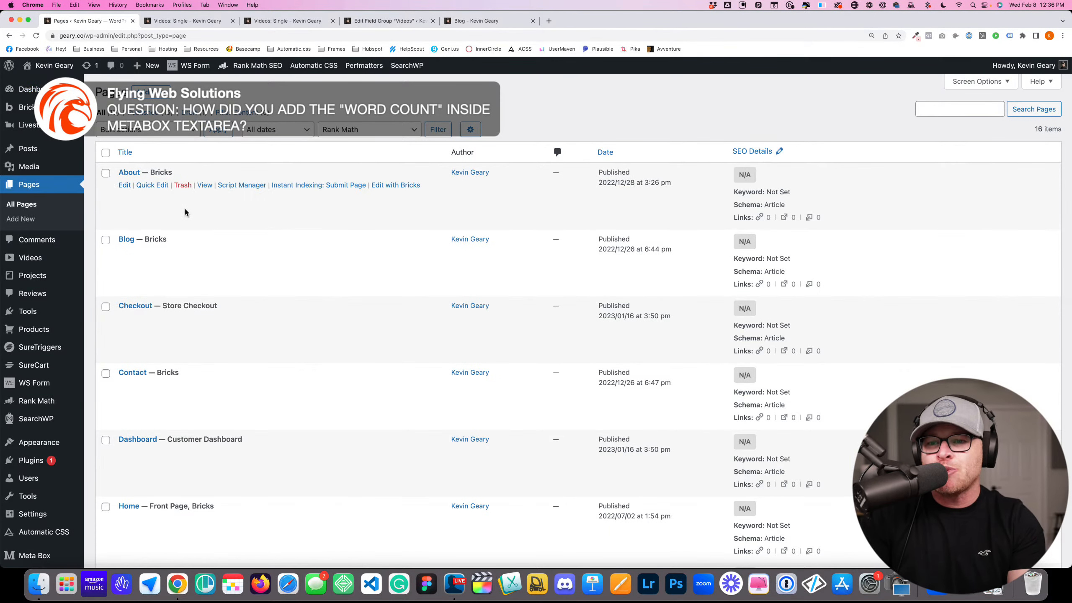
scroll(185, 208, down, 8)
click(35, 395)
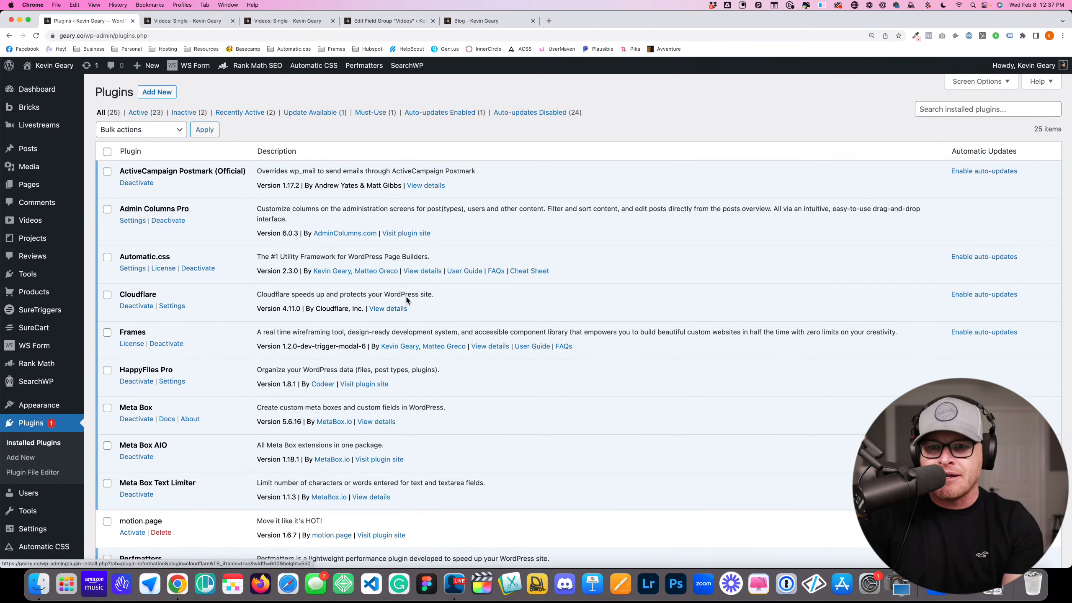
Look through the installed plugins for the one that limits text length, and highlight the name Meta Box Text Limiter
scroll(408, 298, down, 10)
scroll(408, 298, down, 3)
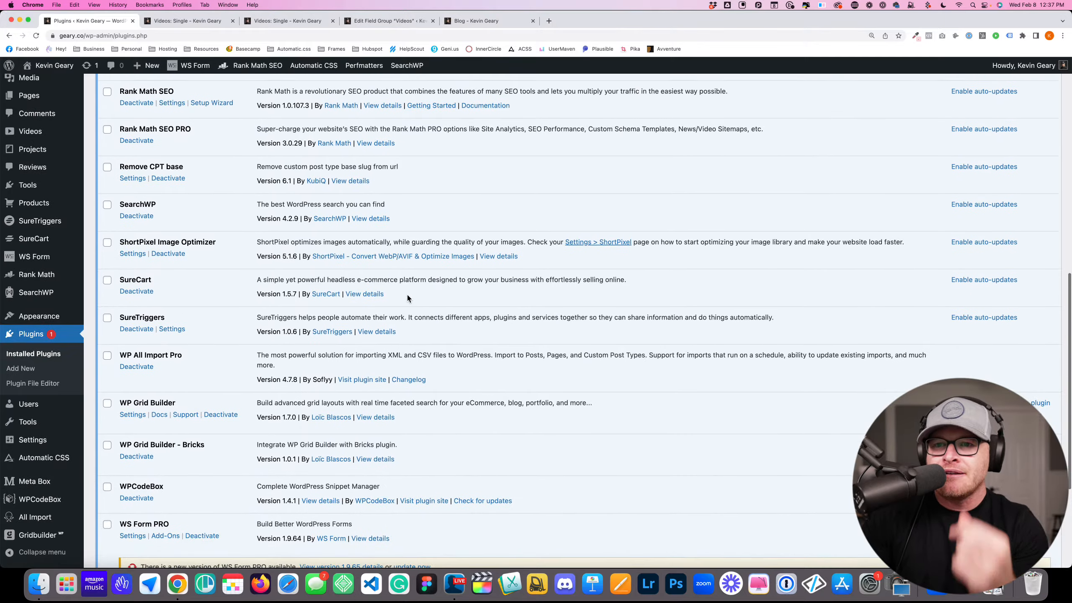
scroll(337, 287, down, 3)
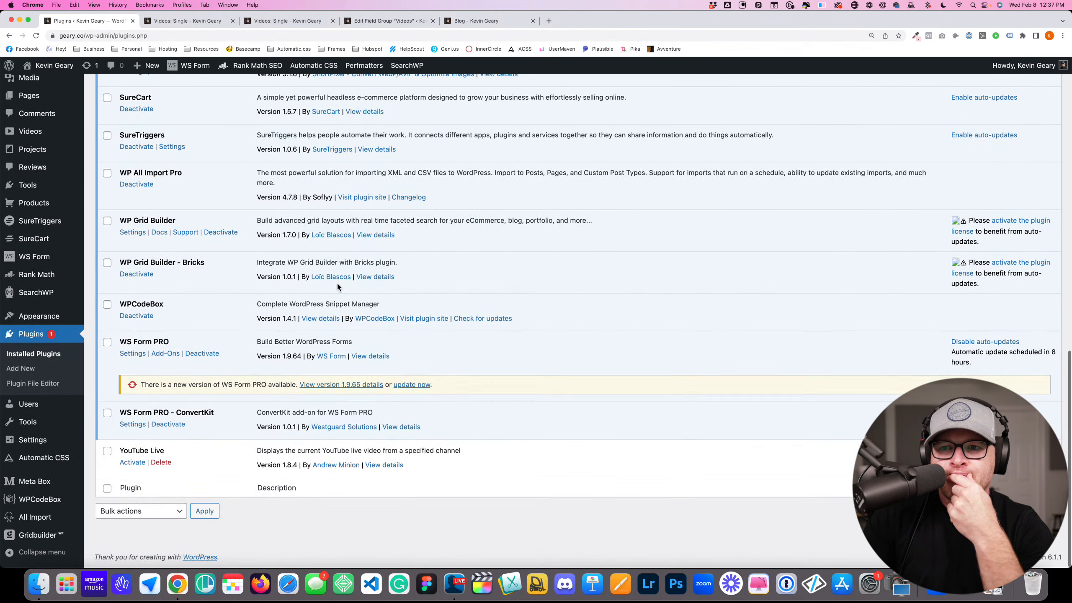
scroll(337, 286, up, 10)
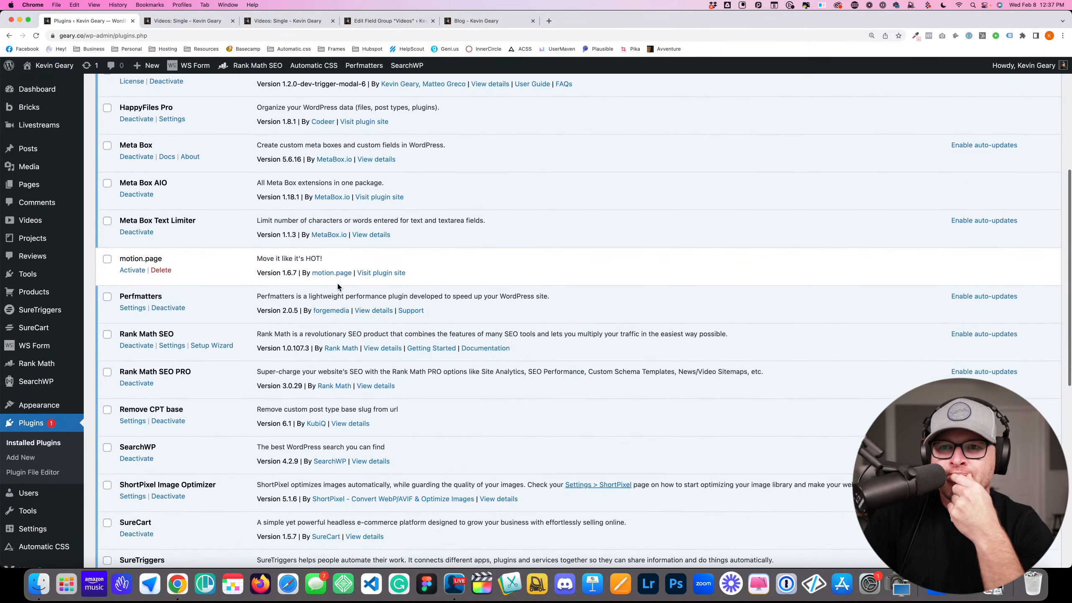
drag(198, 255, 124, 255)
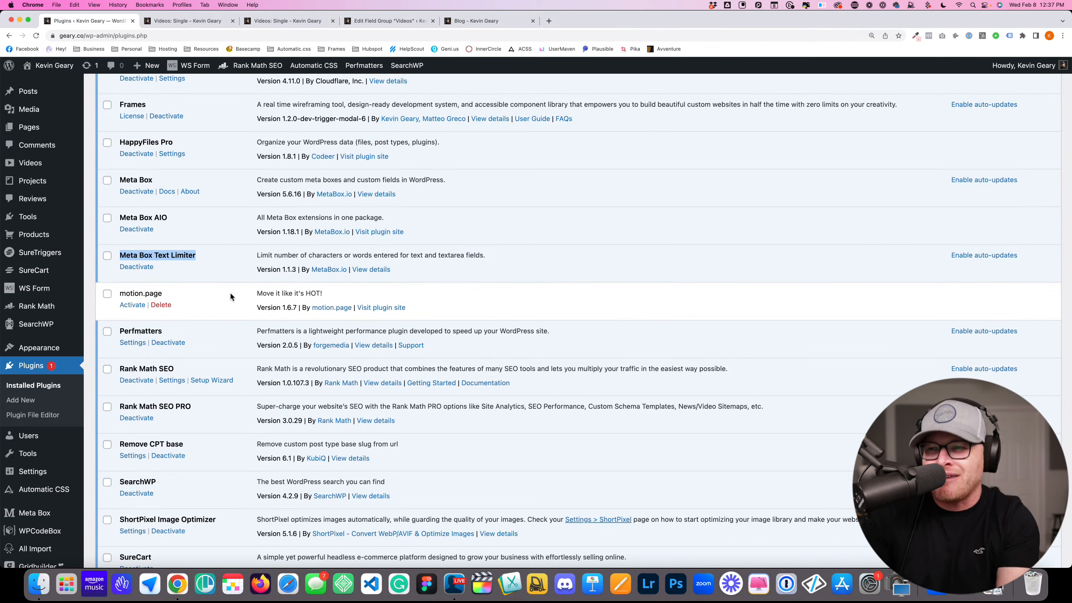
click(232, 262)
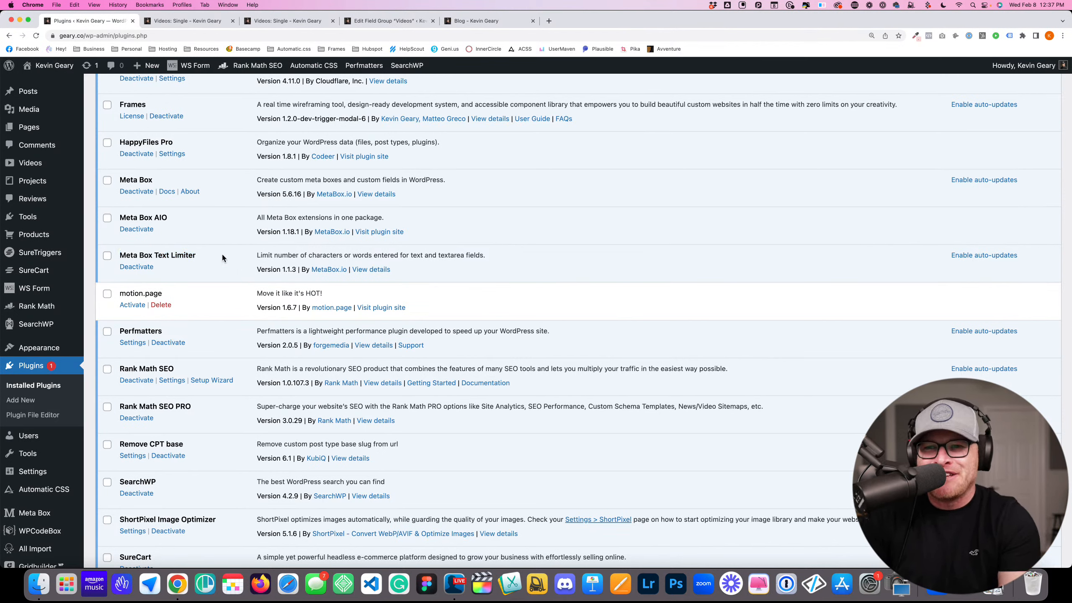
mouse_move(214, 255)
mouse_down()
mouse_move(129, 255)
mouse_move(226, 259)
mouse_up()
click(125, 278)
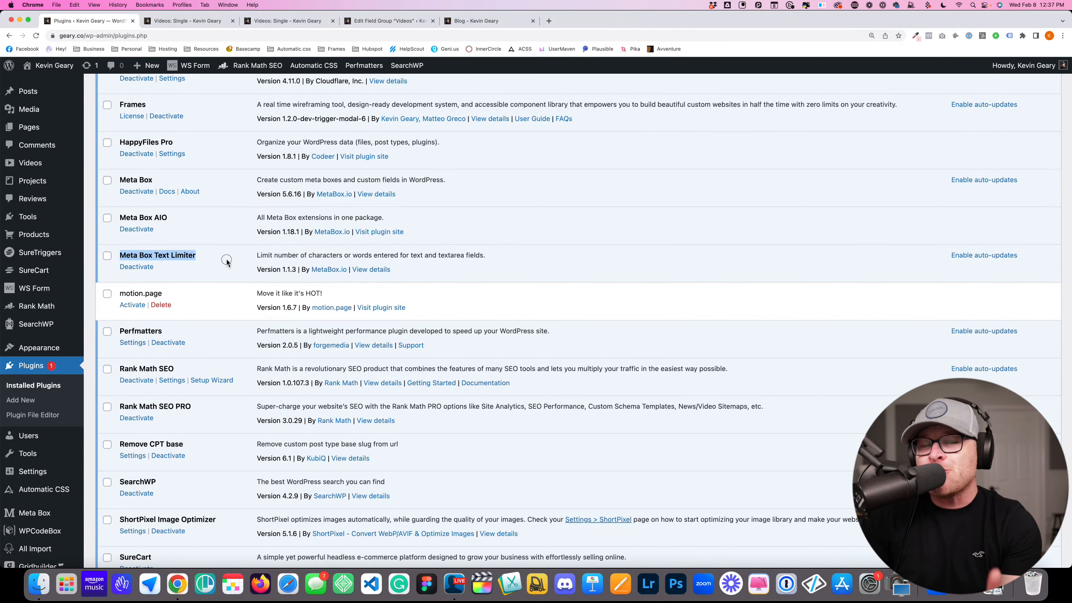
click(203, 265)
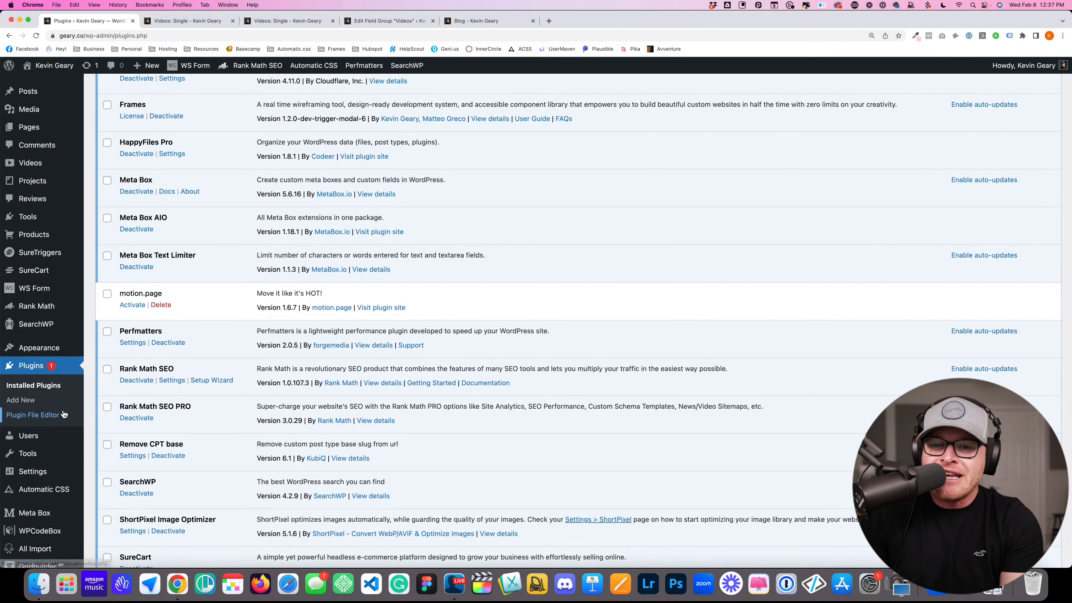
Open the Meta Box custom field groups and edit the Videos field group
scroll(204, 270, down, 5)
mouse_move(54, 486)
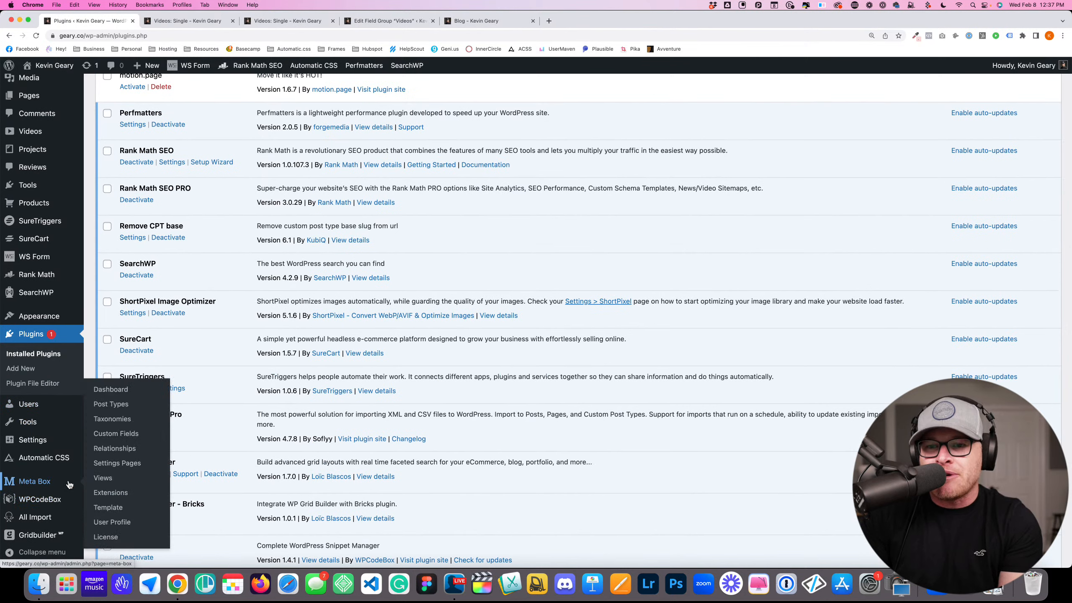
click(126, 435)
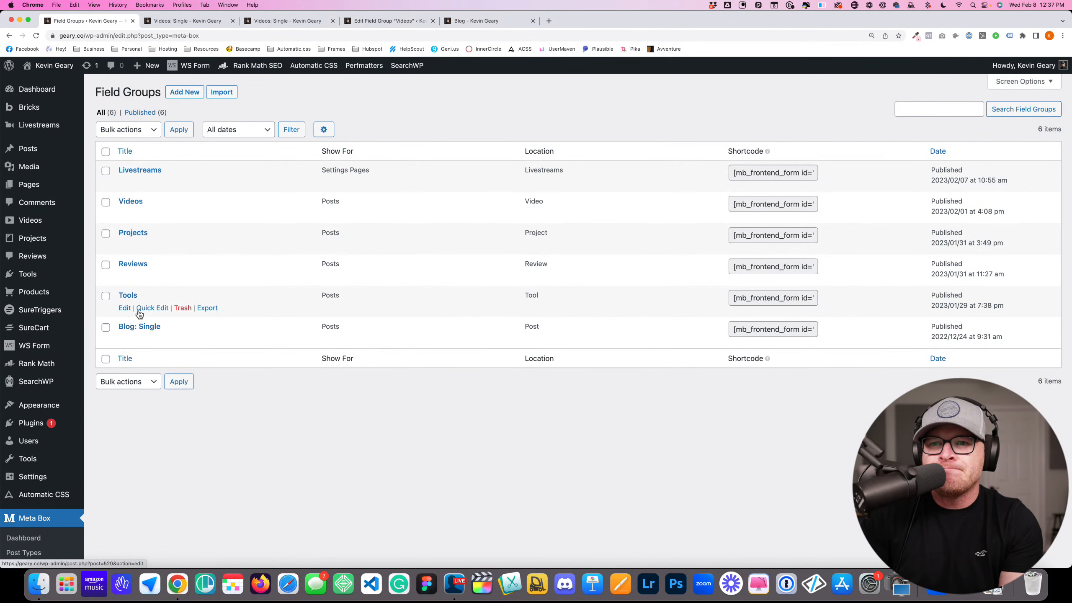
click(135, 202)
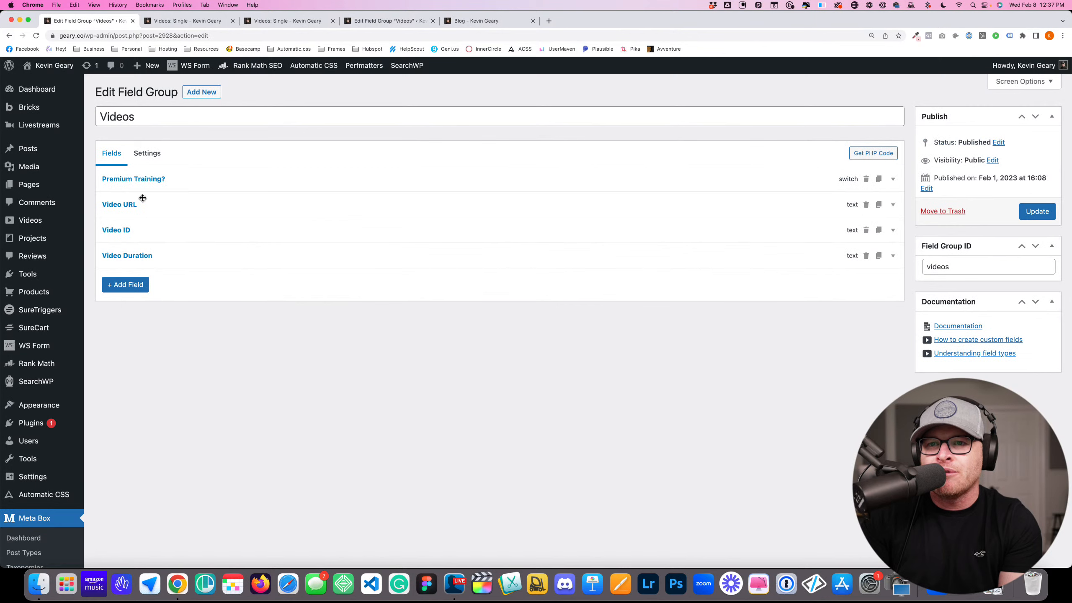
Examine the settings of the Premium Training?, Video URL and Video ID fields, collapsing each one again
click(208, 181)
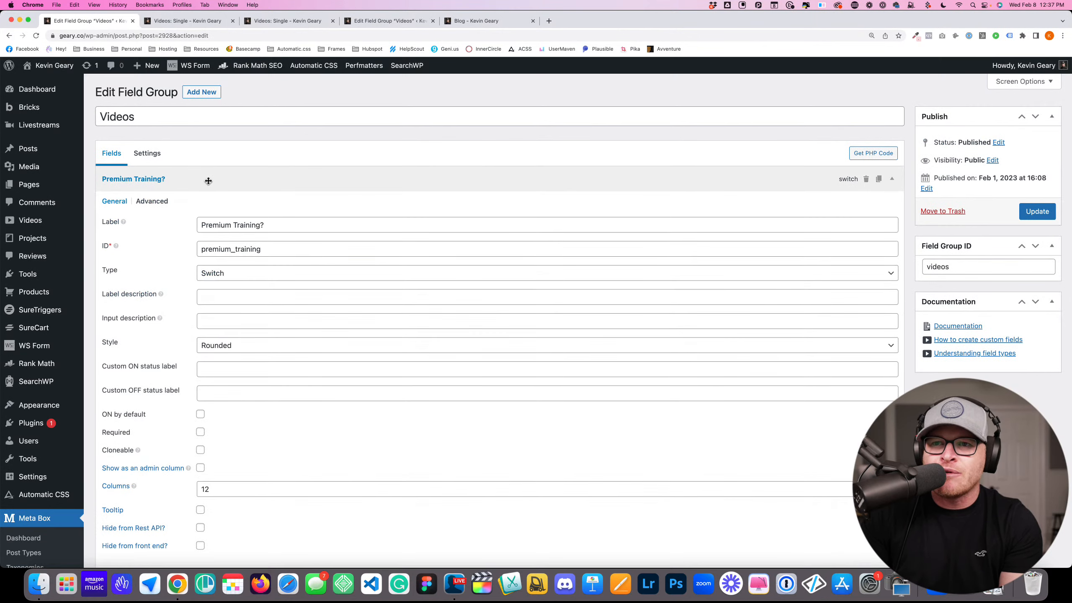
click(173, 178)
click(146, 206)
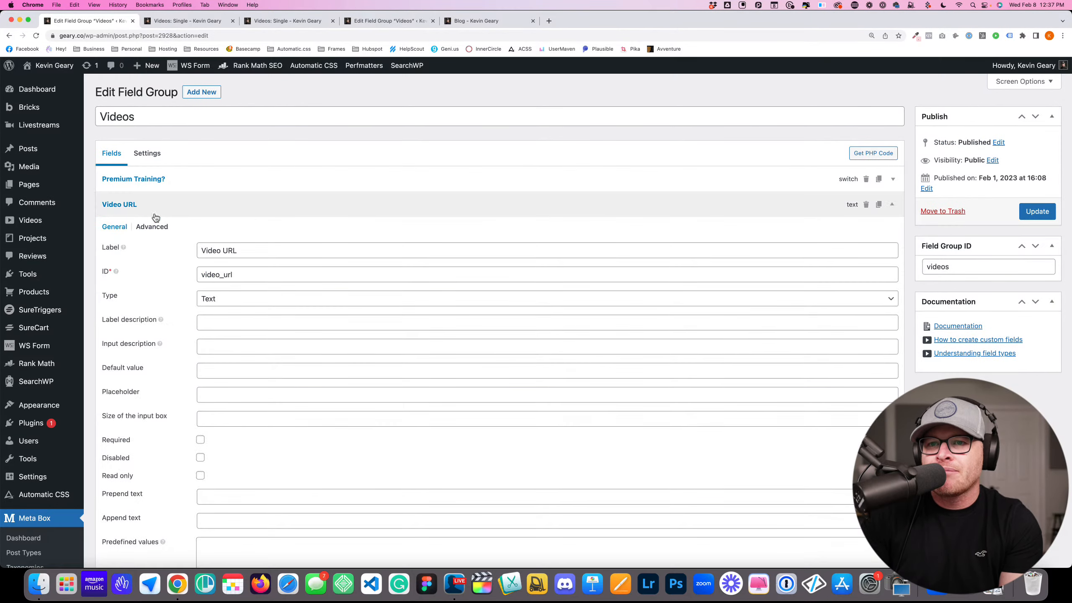
click(155, 215)
click(179, 232)
click(143, 230)
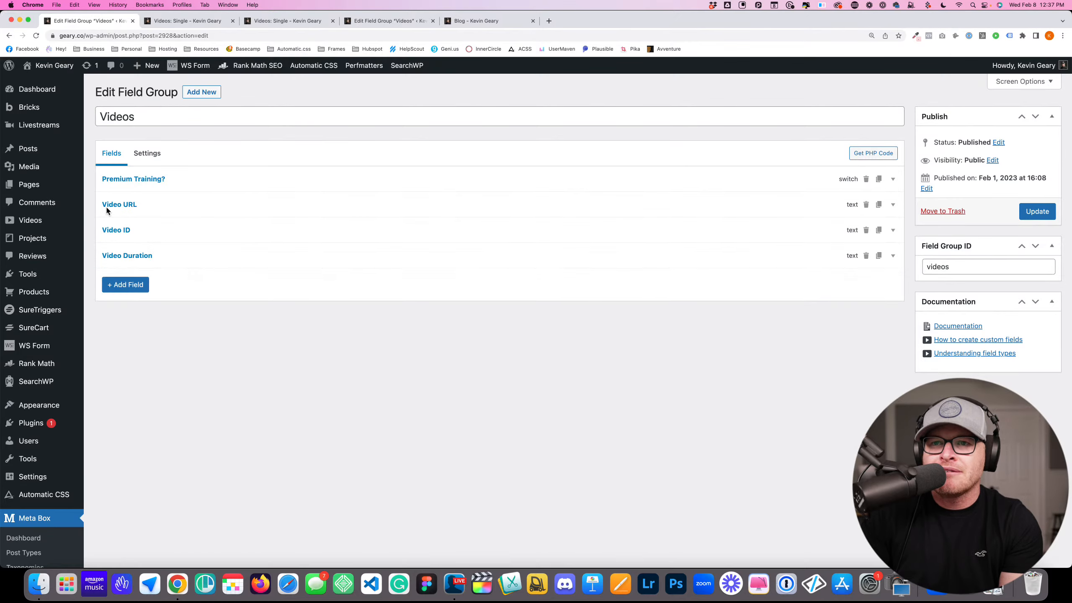
Return to the Meta Box field groups, open the Projects group, and expand its Project Description field
scroll(40, 511, down, 5)
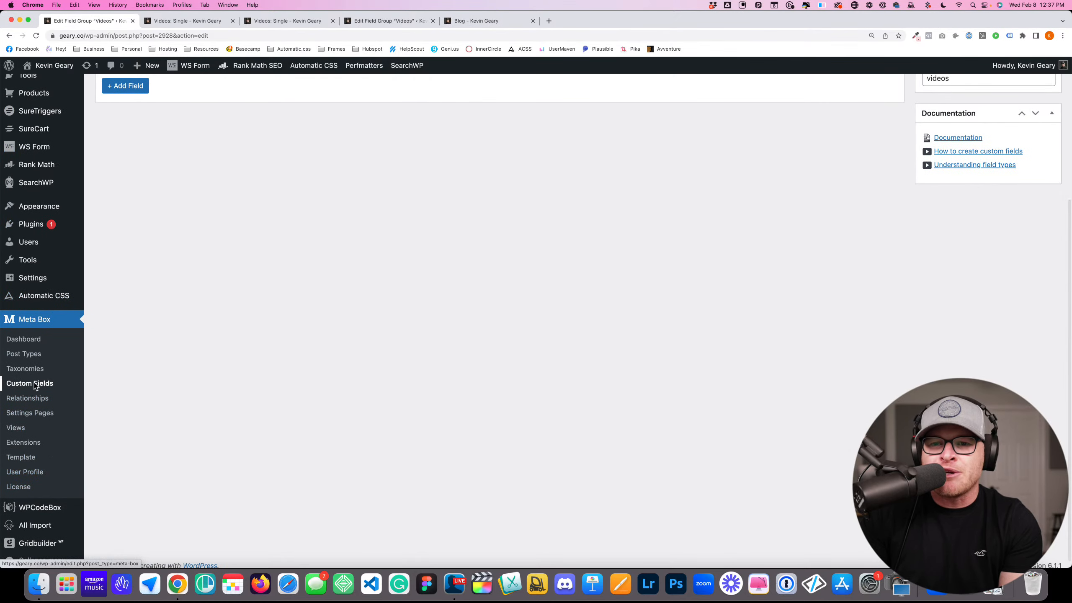
click(34, 384)
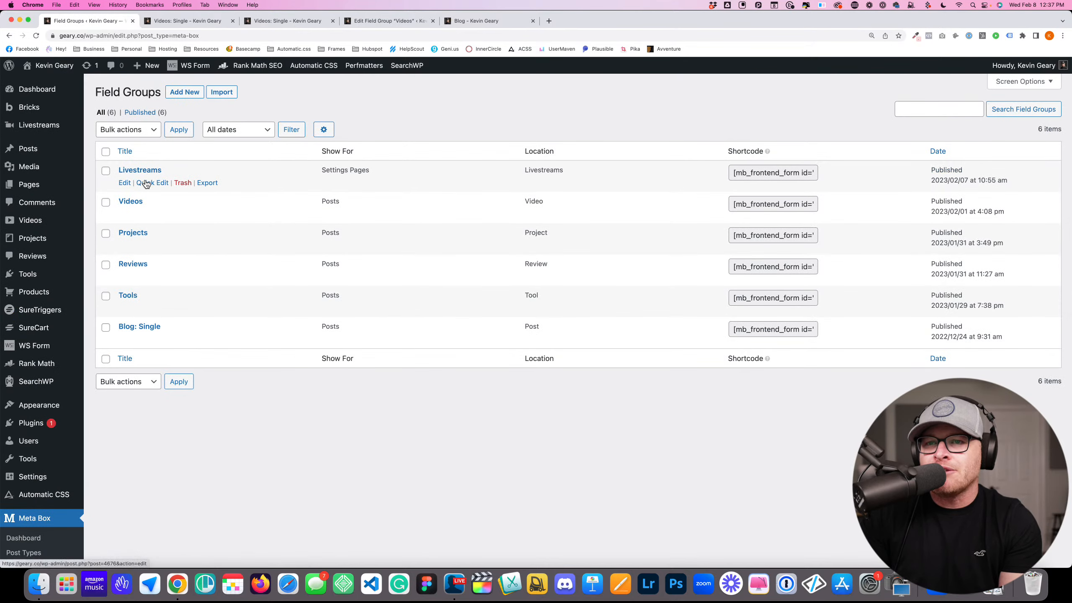
click(132, 234)
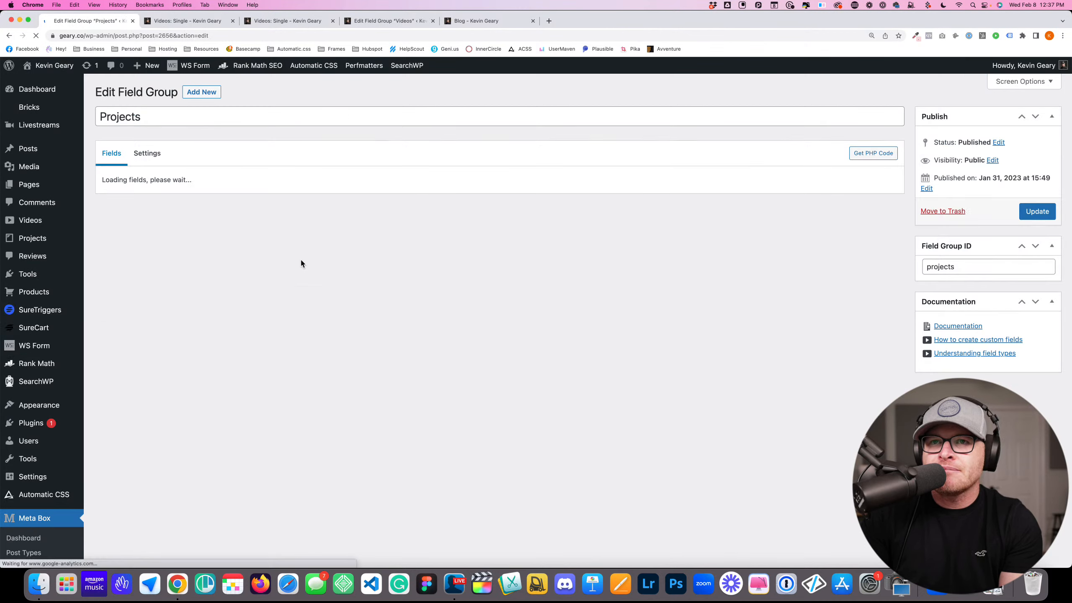
click(193, 204)
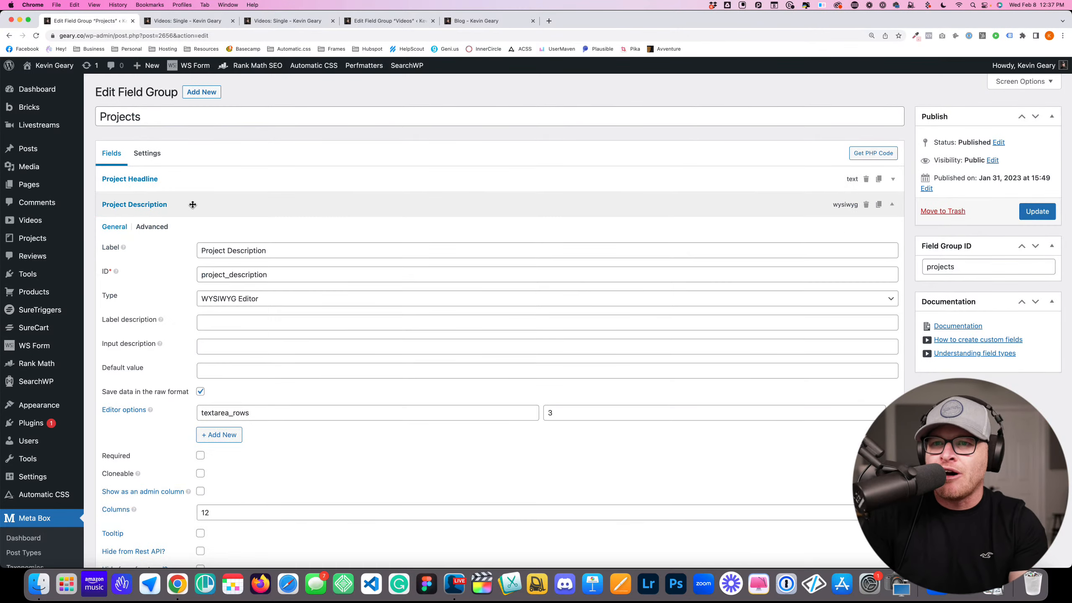
Remove the Project Description field's existing editor option and add it again as textarea_rows with a value of 3
scroll(172, 278, down, 5)
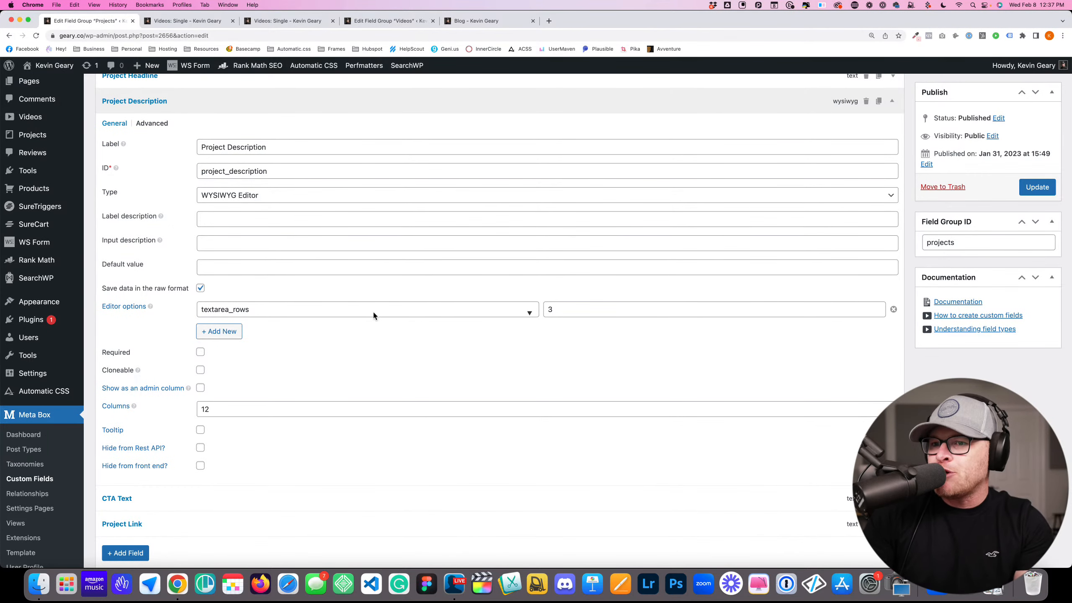
click(893, 311)
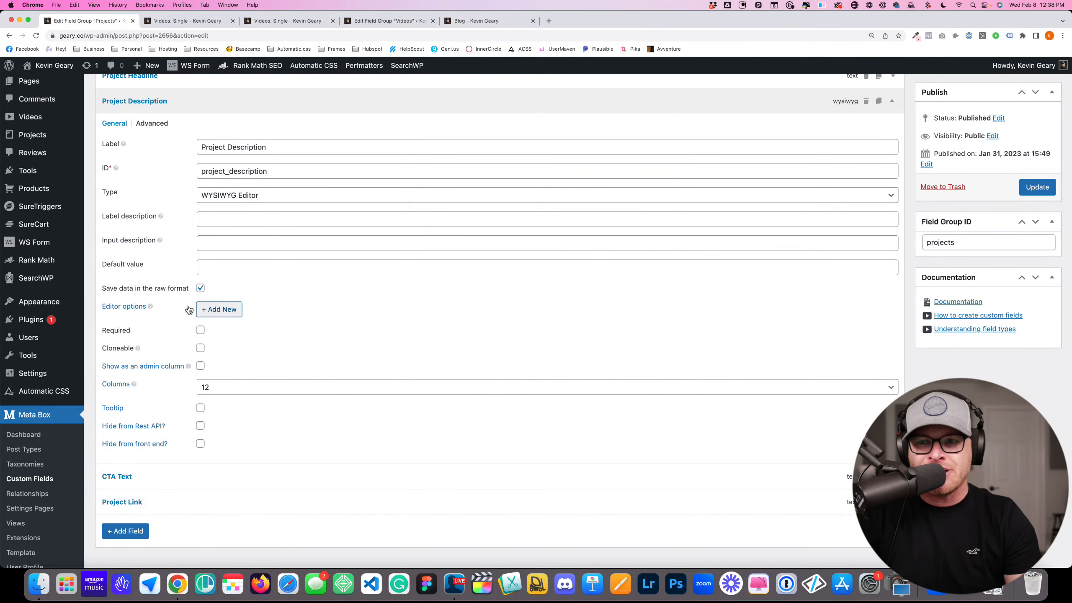
click(230, 315)
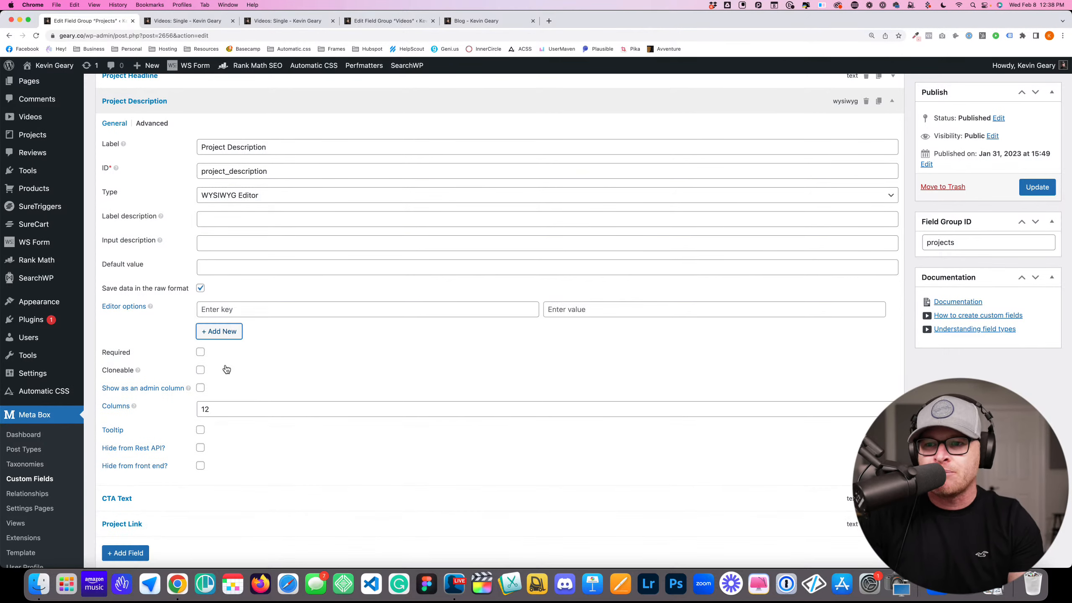
click(263, 309)
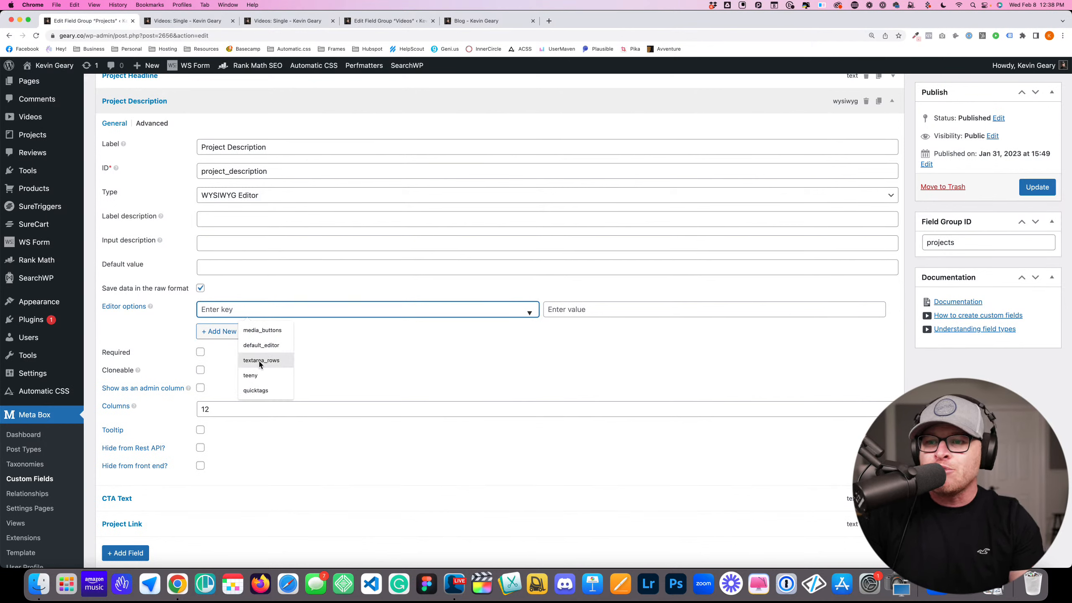
click(259, 361)
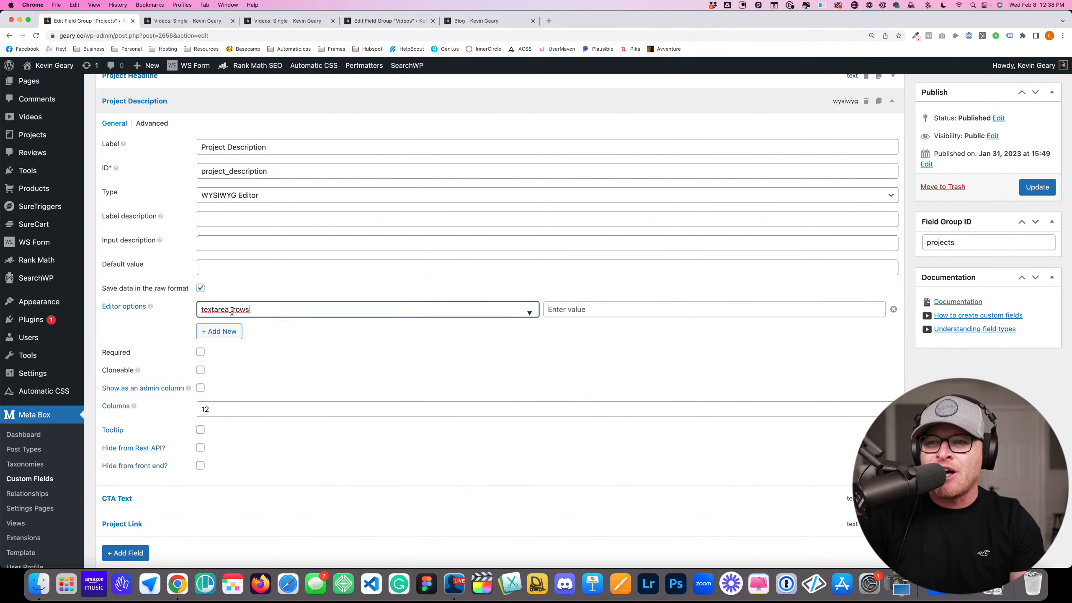
click(608, 311)
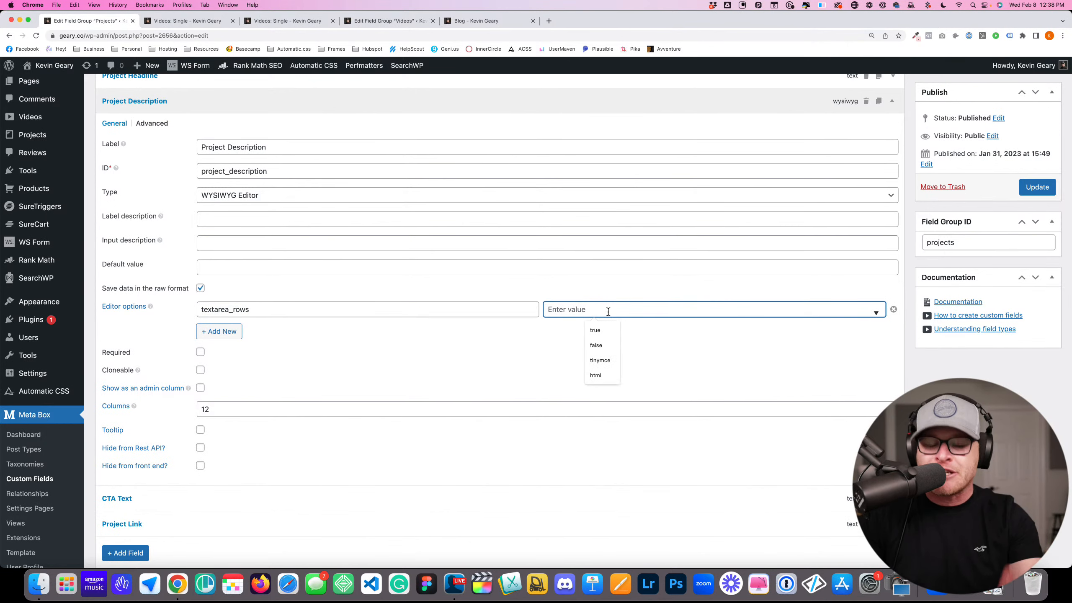
text(3)
click(494, 367)
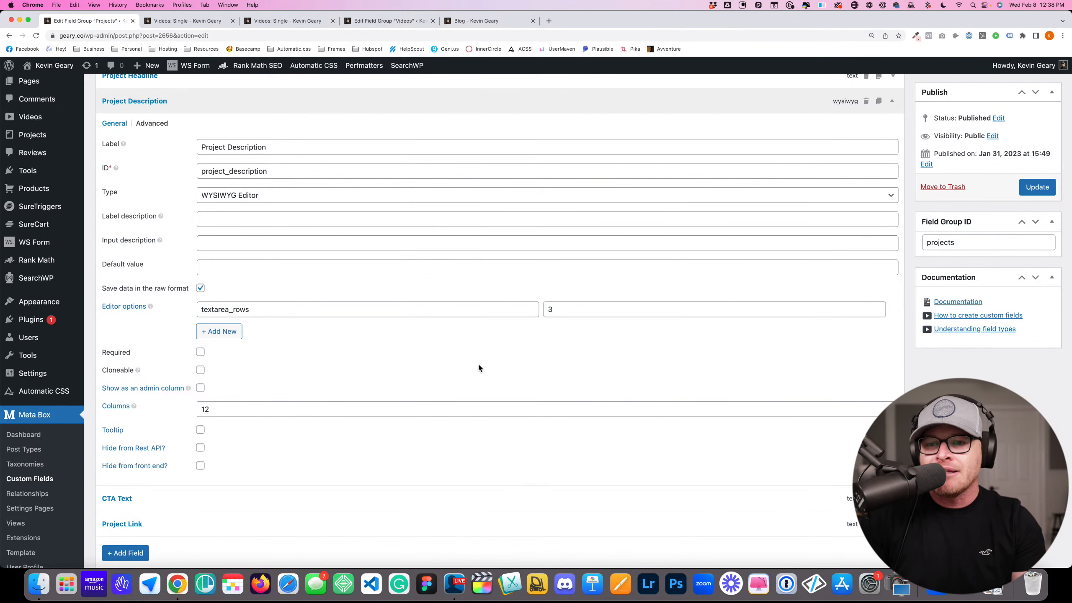
scroll(528, 342, up, 1)
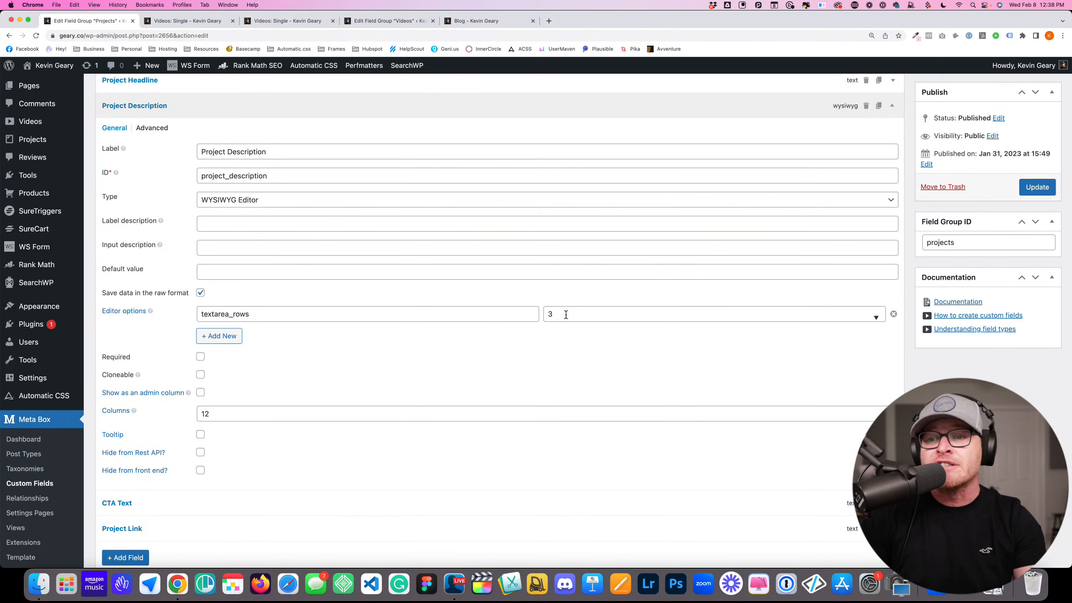
scroll(567, 315, up, 1)
scroll(567, 315, down, 1)
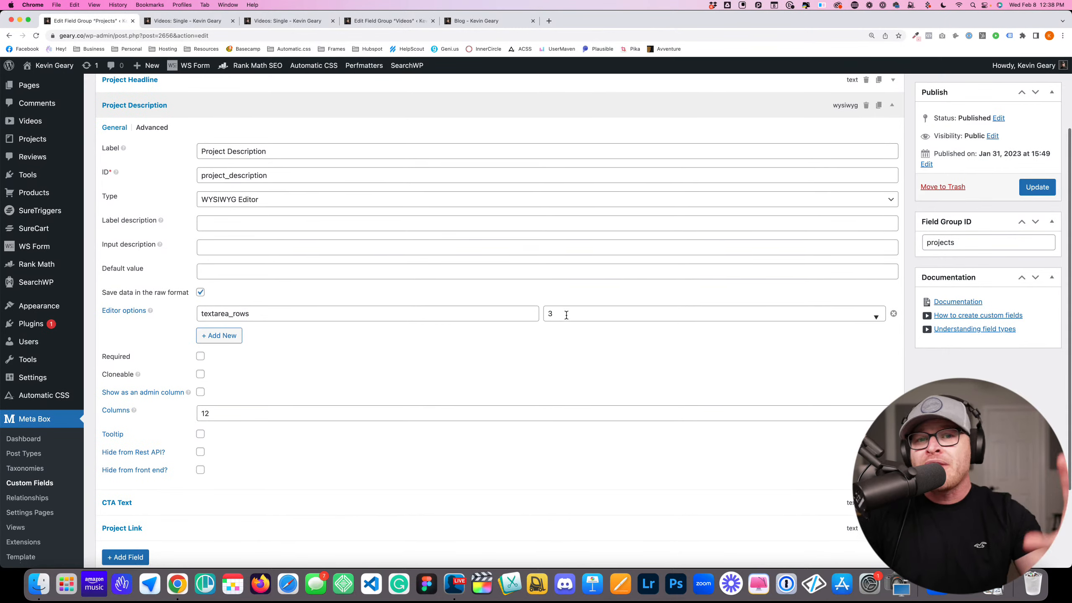
scroll(566, 314, up, 1)
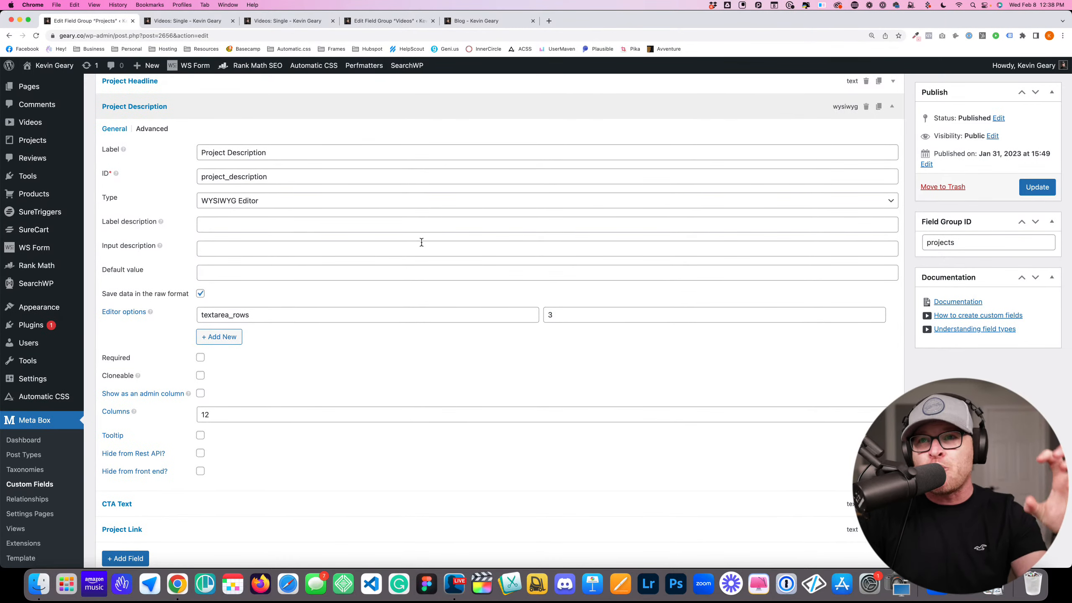
Open the Videos list in a separate tab, look at the Web Design for Dommies 007 edit page, and return to the list
click(183, 25)
click(56, 25)
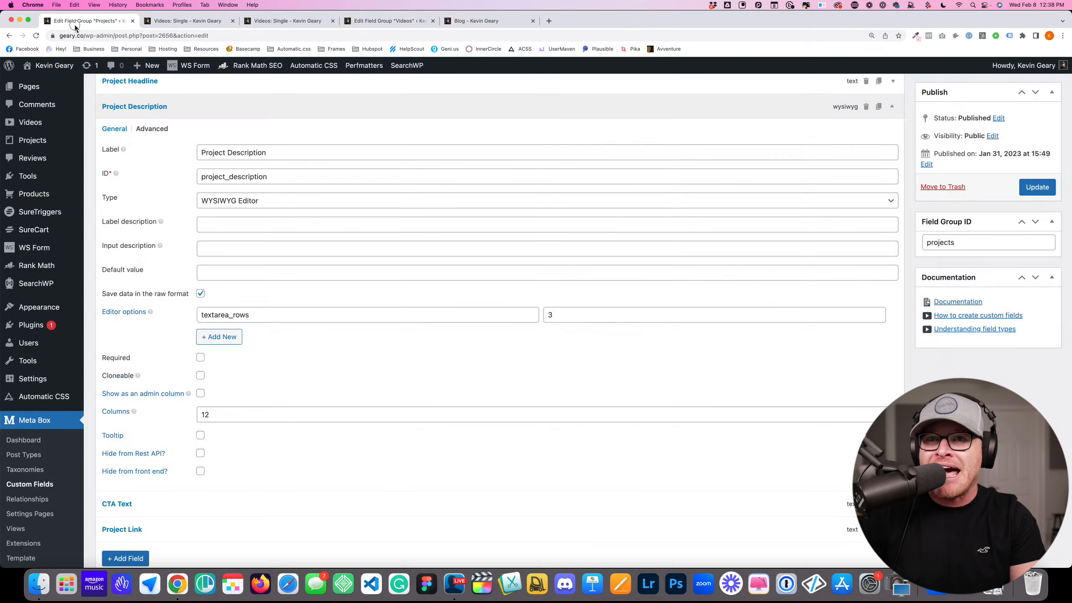
super+click(10, 37)
click(154, 22)
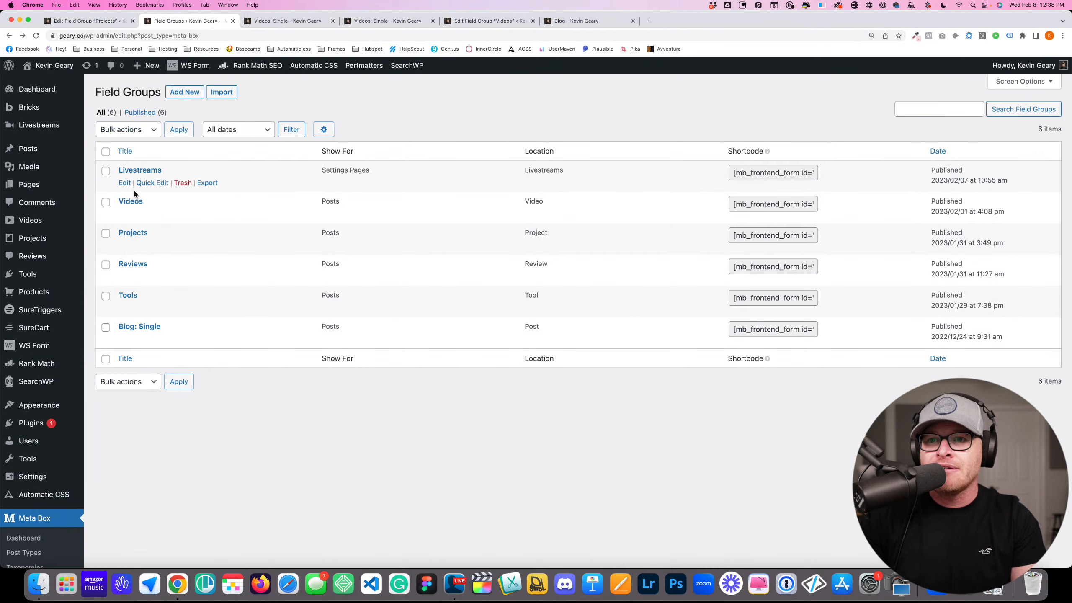
mouse_move(52, 218)
click(119, 223)
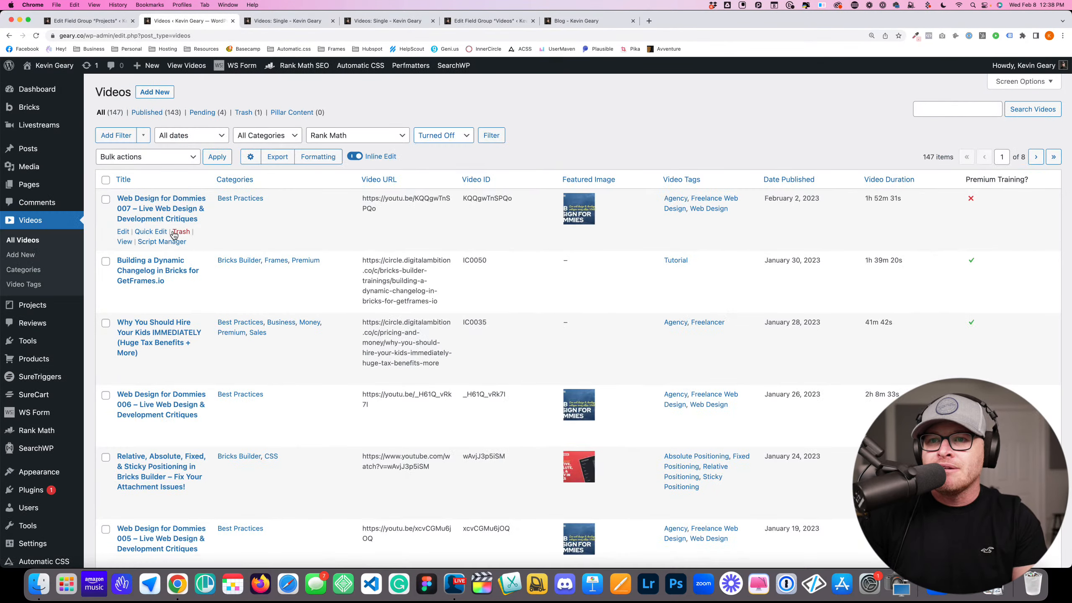
click(161, 208)
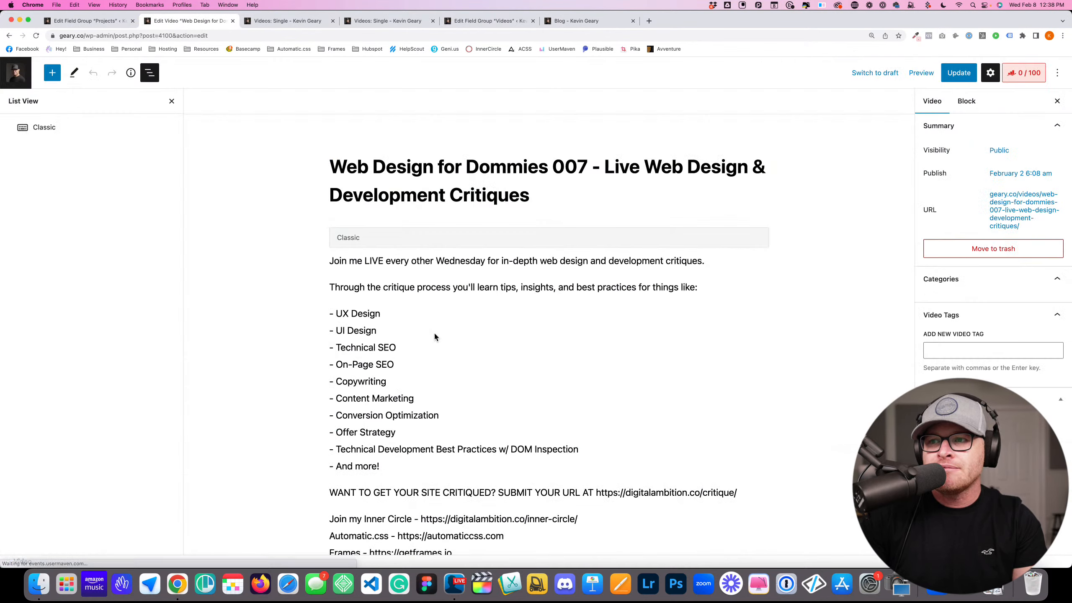
scroll(434, 332, down, 4)
click(9, 35)
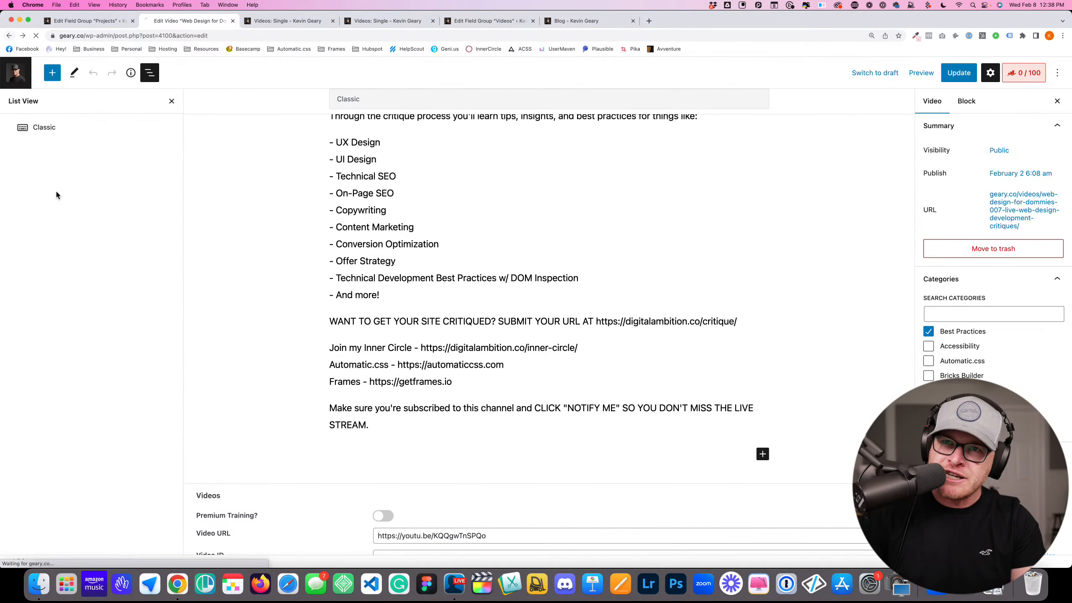
Open the list of all projects from the Videos list, retrying after the failed page load
scroll(85, 295, down, 3)
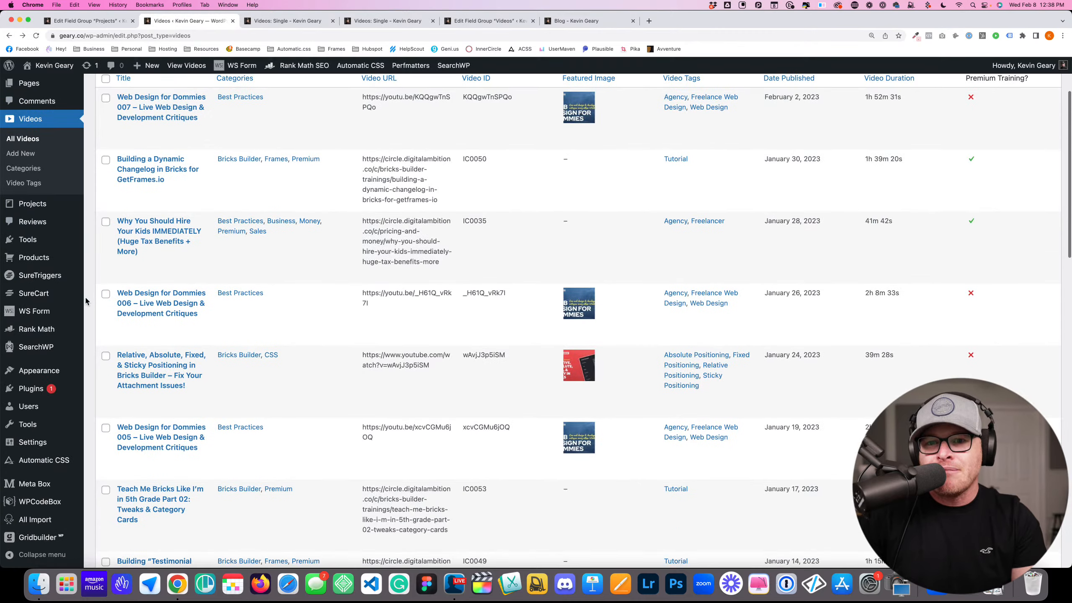
click(33, 201)
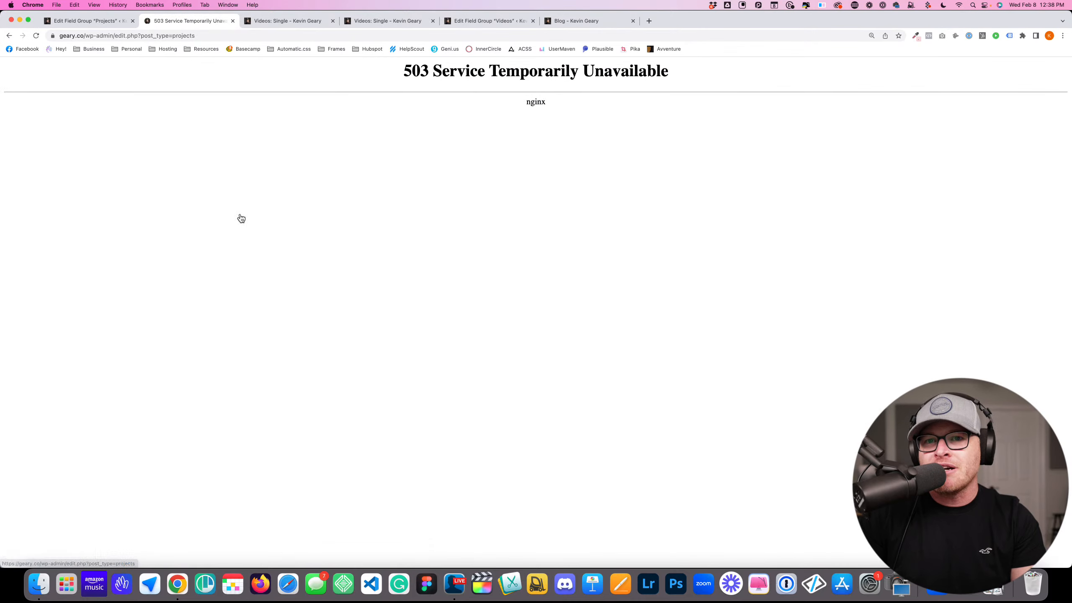
click(9, 36)
mouse_move(54, 302)
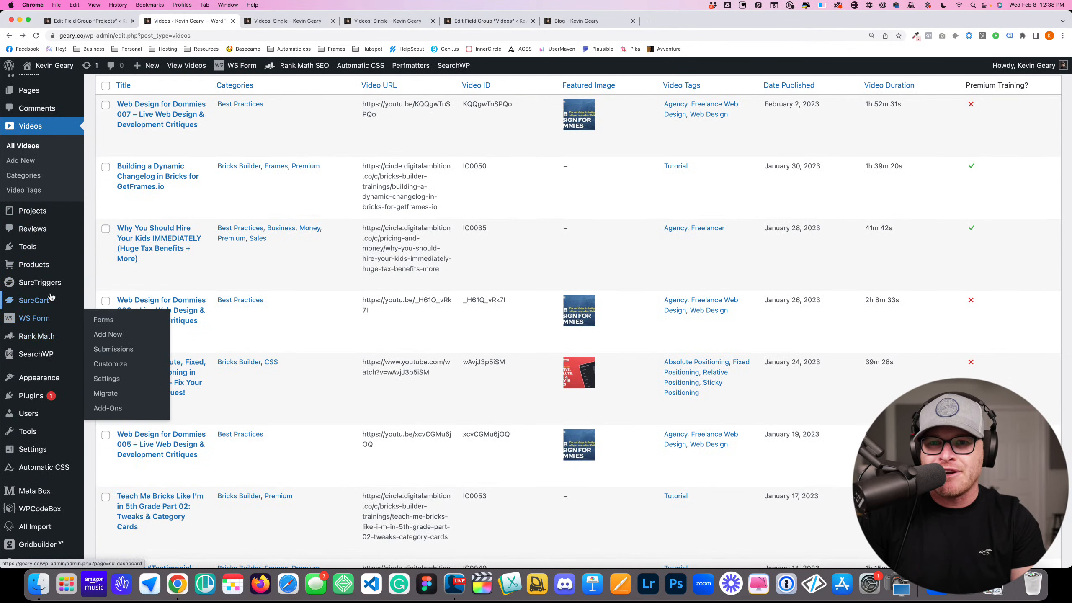
mouse_move(44, 266)
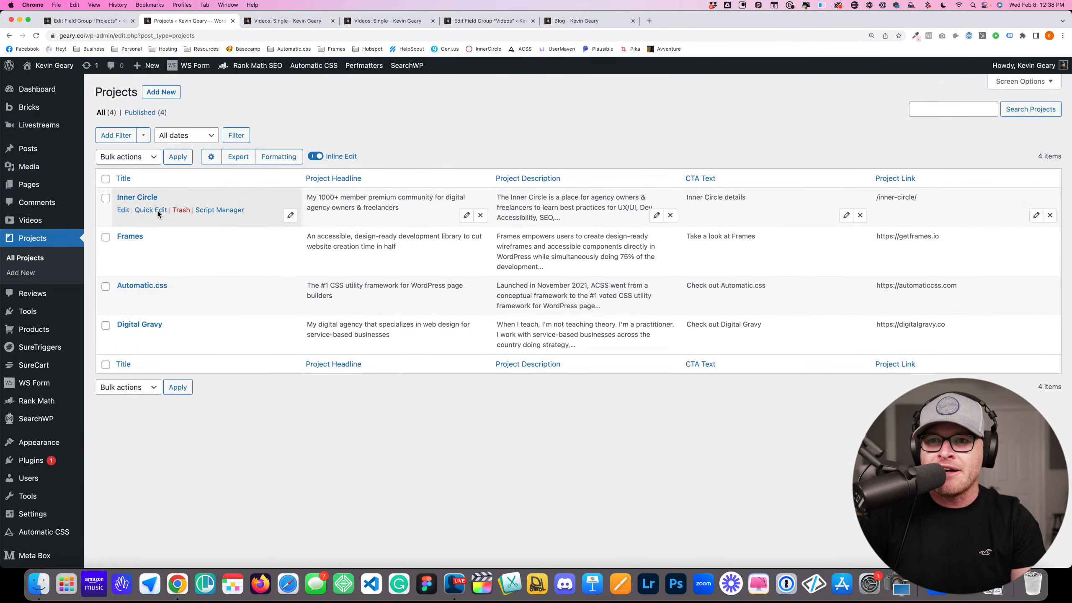
Try to edit the Inner Circle project, and open the Frames project for editing instead
click(142, 199)
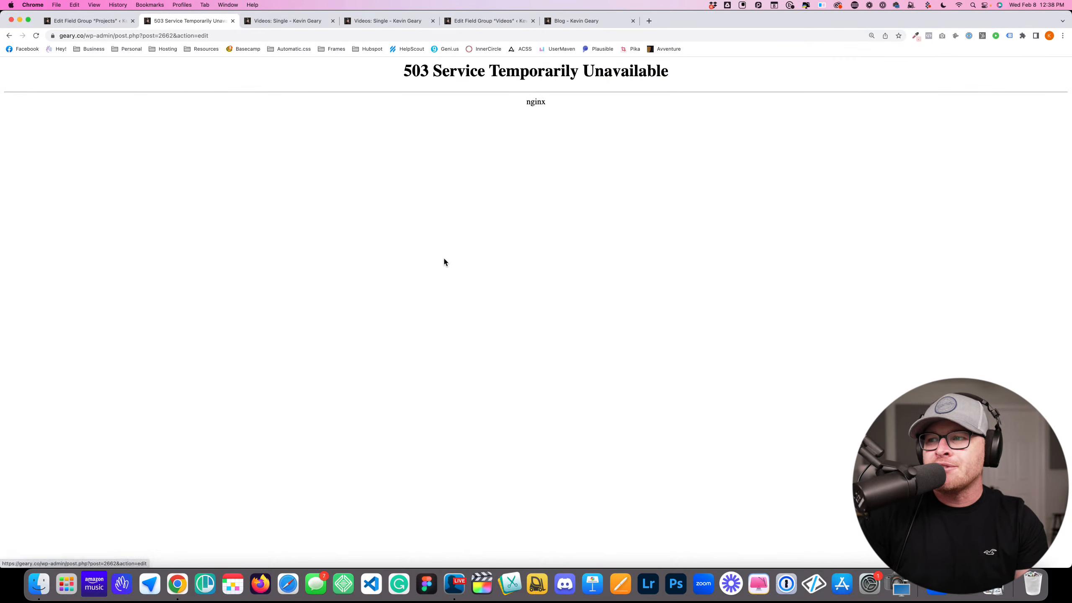
click(9, 36)
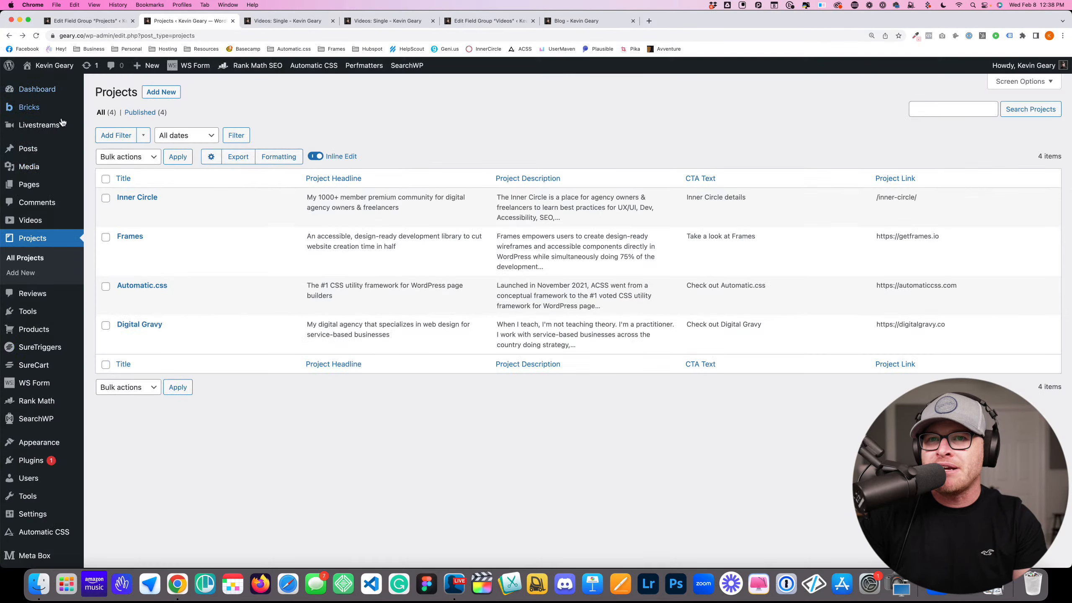
click(132, 198)
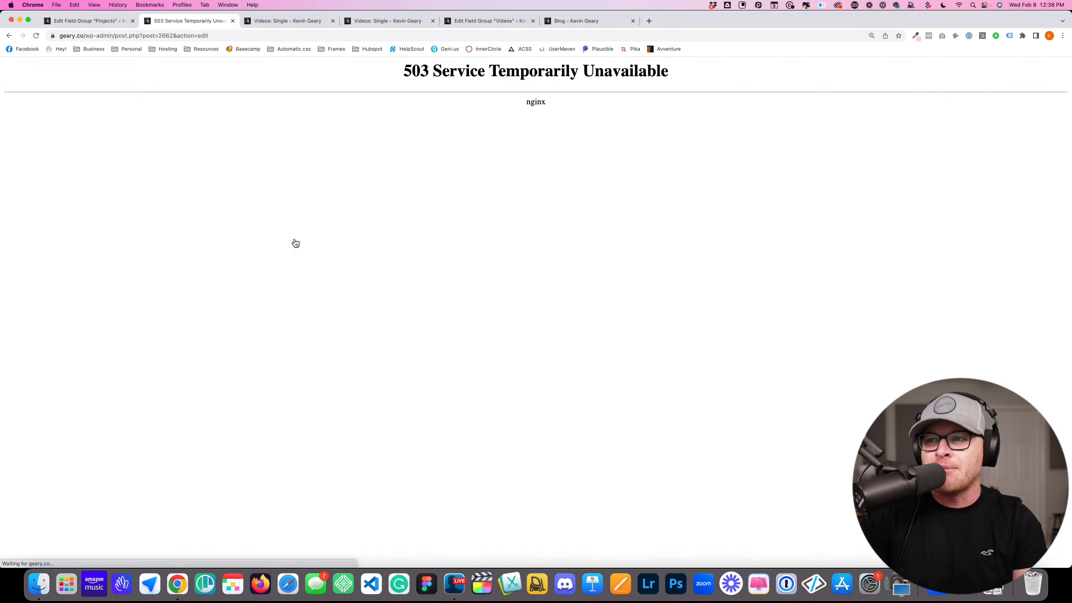
click(9, 35)
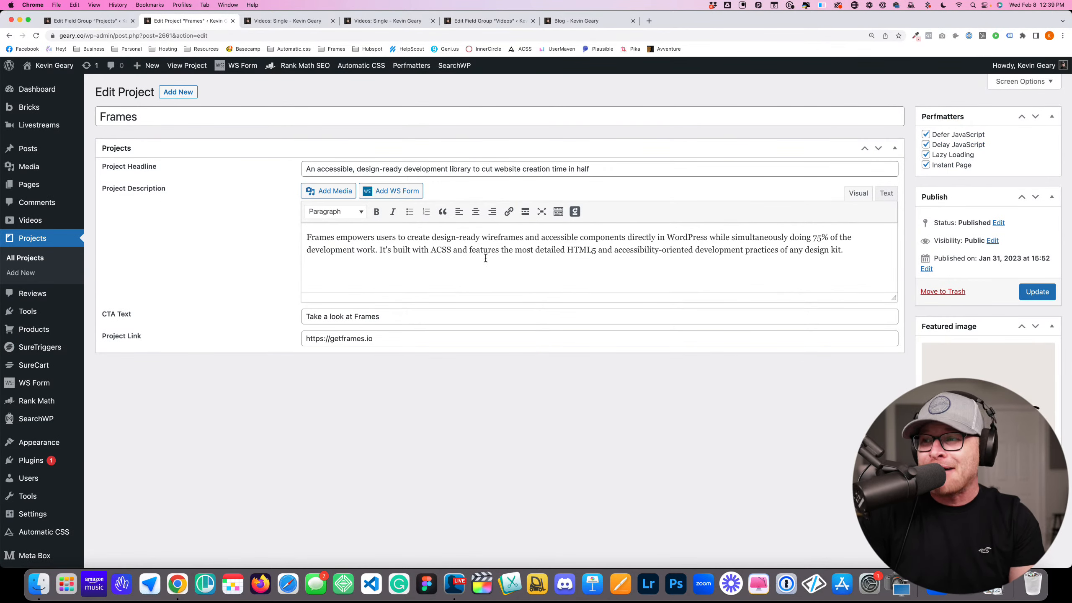
Highlight the Frames project's description text and stretch the Project Description editor to more than twice its height
triple_click(591, 263)
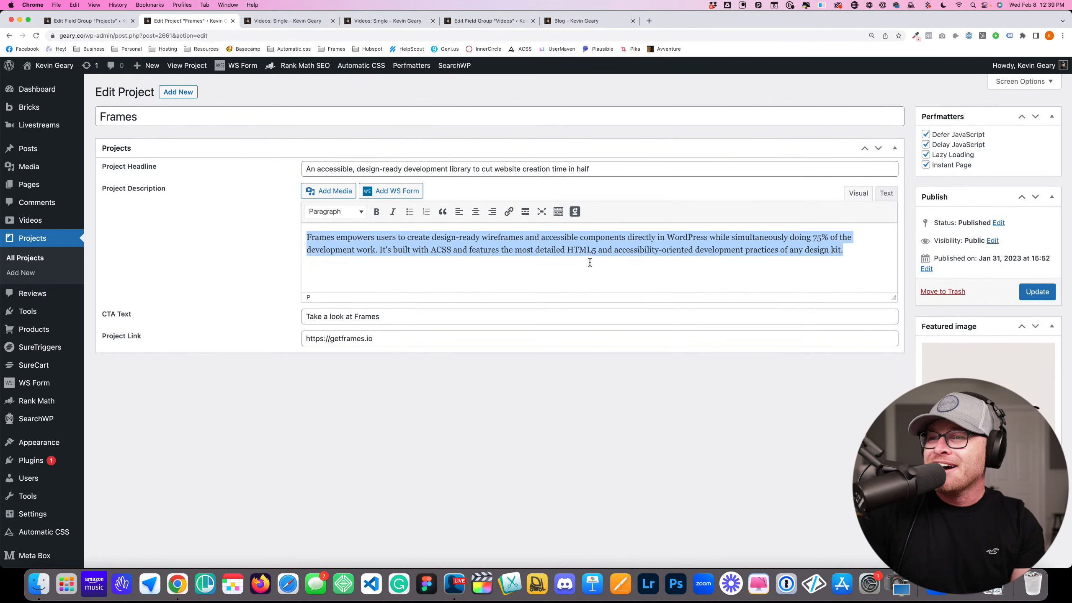
click(279, 252)
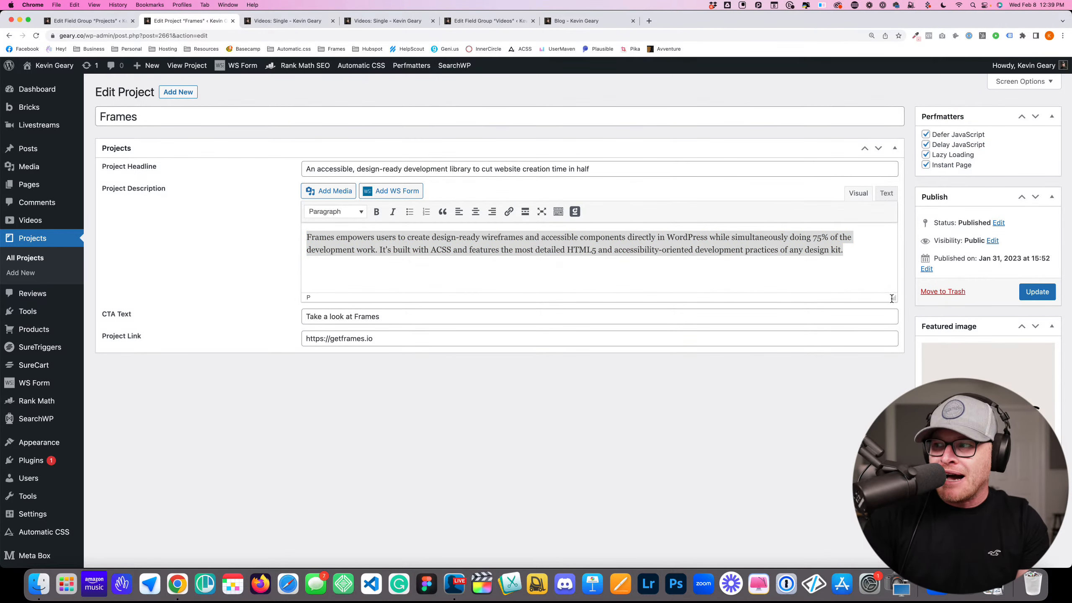
drag(891, 299, 892, 488)
click(75, 312)
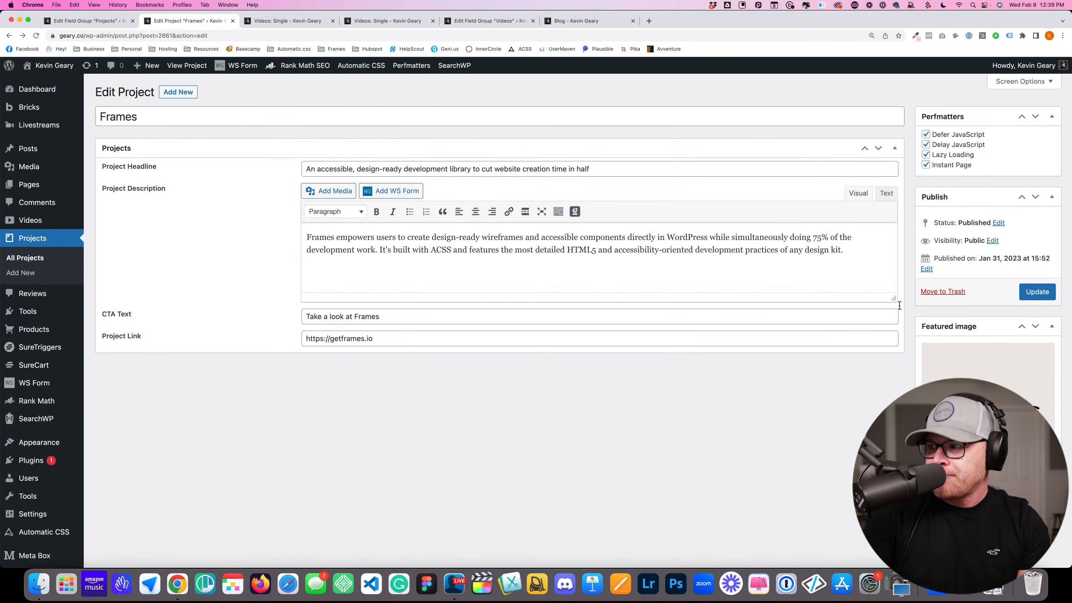
drag(899, 306, 891, 361)
drag(895, 304, 894, 509)
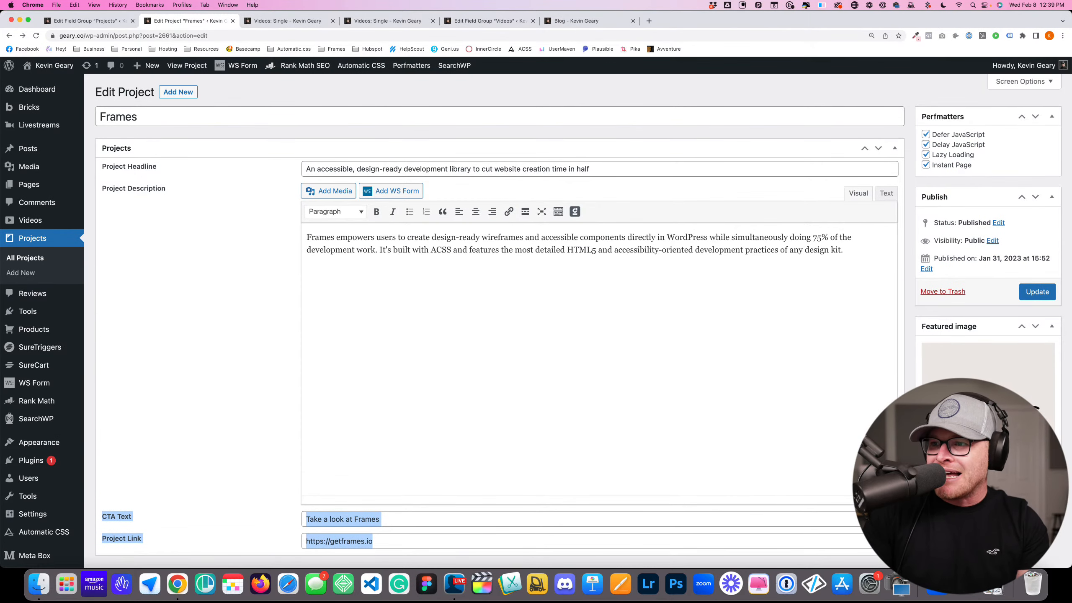
click(395, 322)
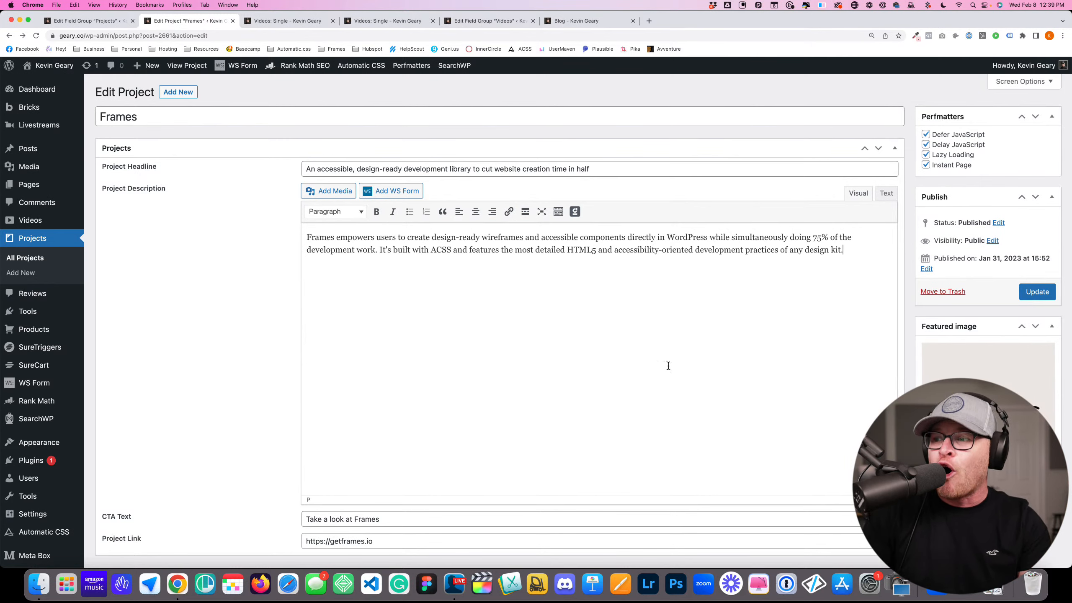
Try a textarea_rows value of 10 for the Project Description field in the Projects field group, and set it back to 3
click(89, 22)
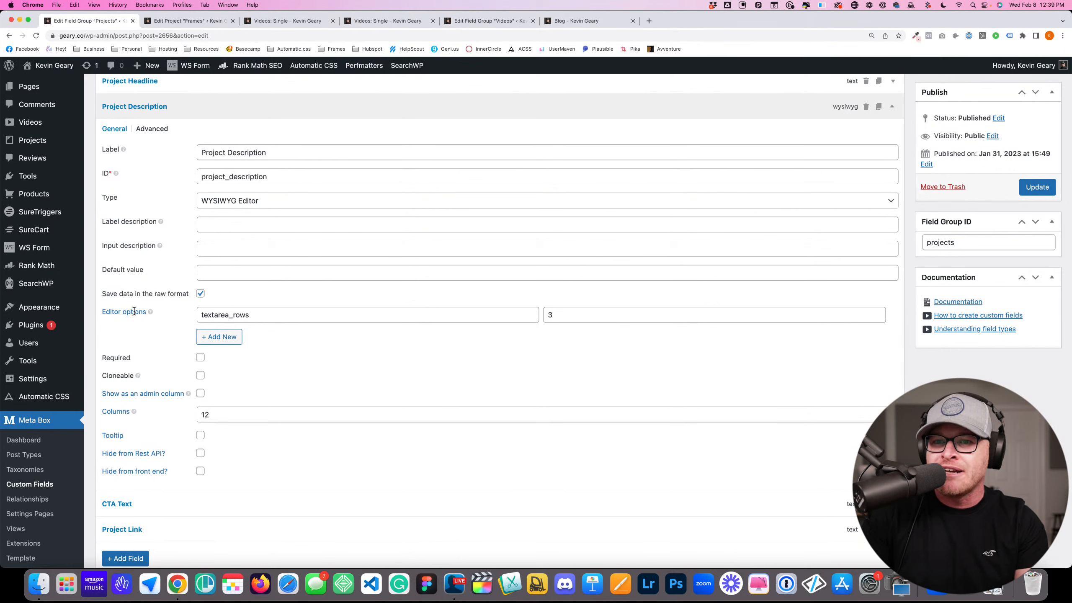
click(555, 314)
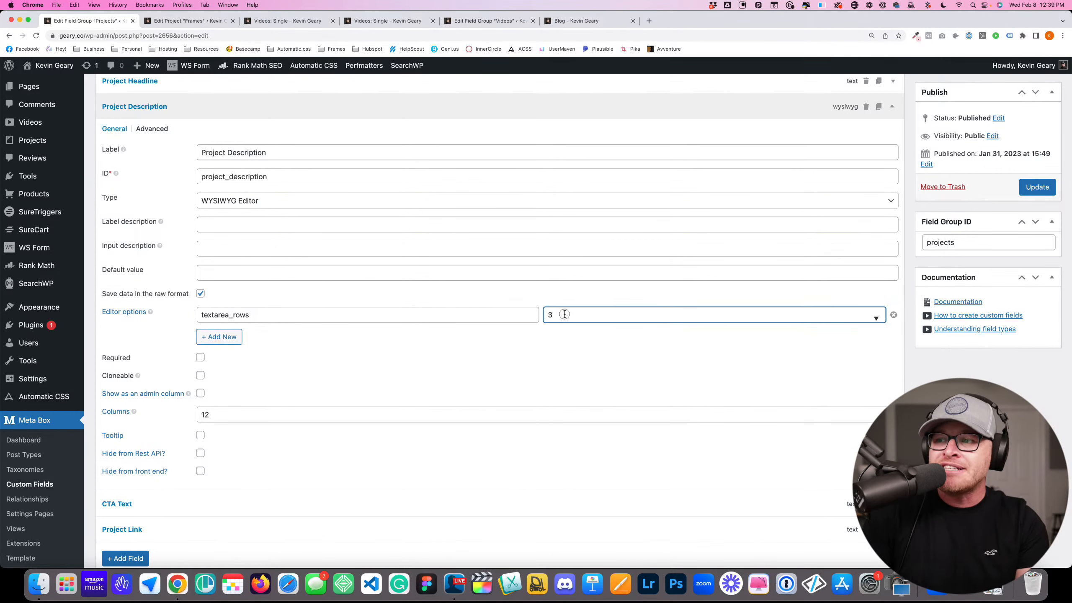
double_click(565, 314)
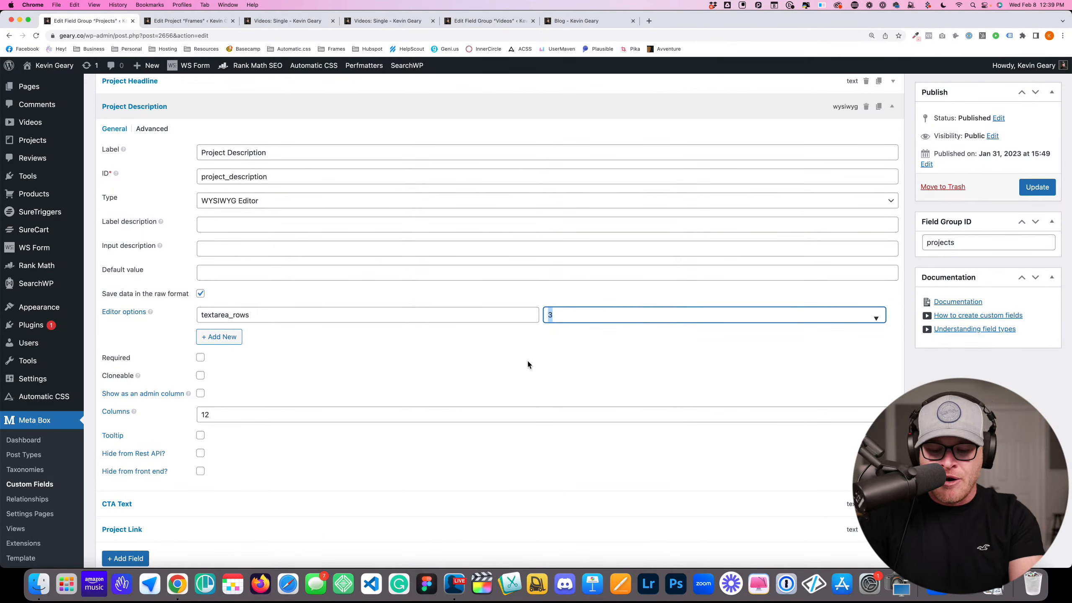
text(10)
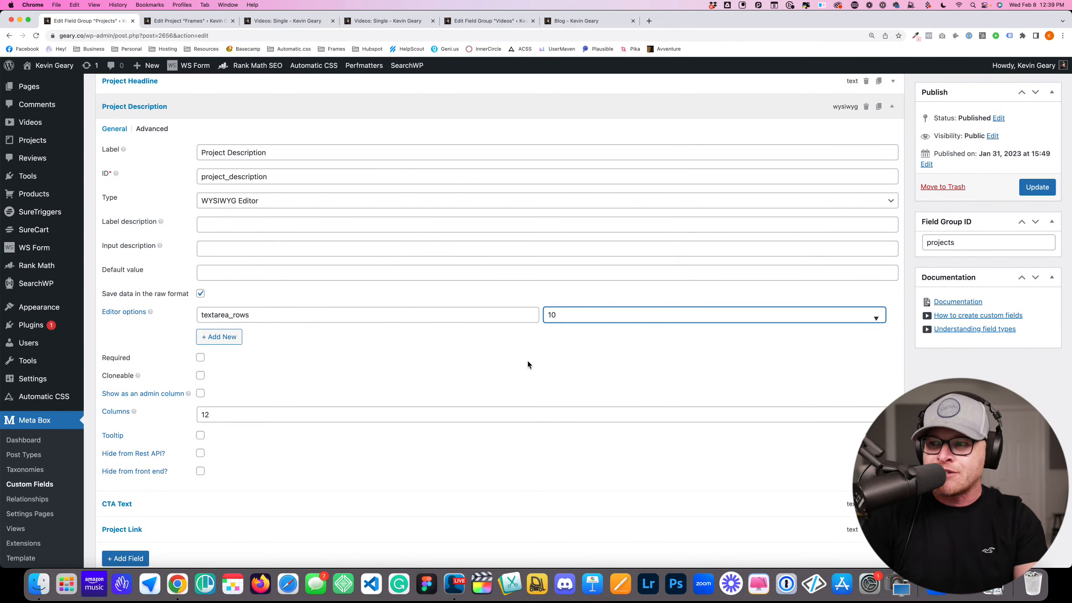
key(BackSpace)
key(BackSpace)
text(3)
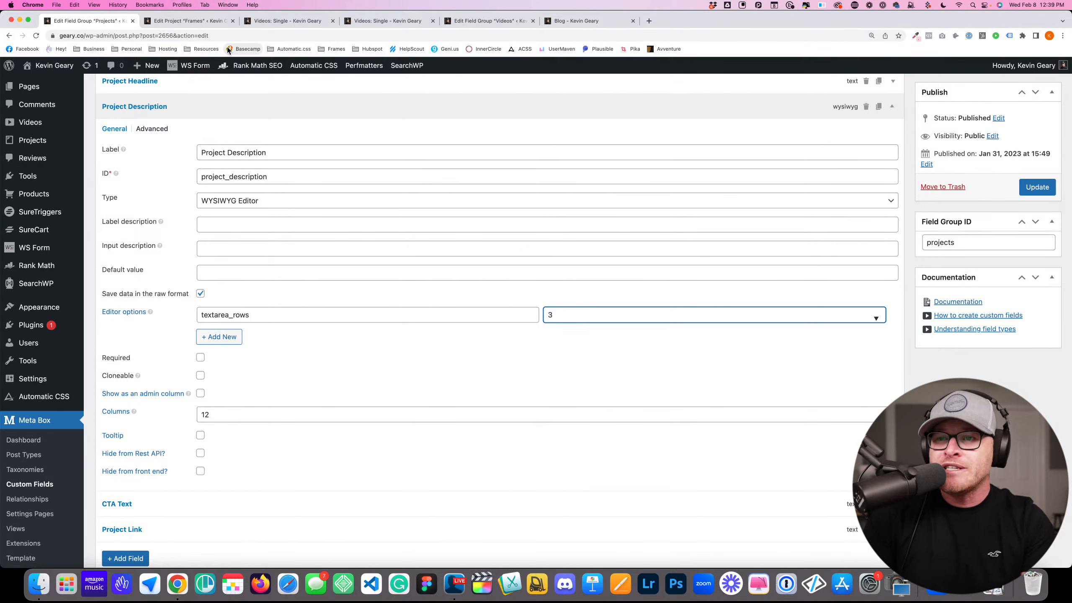
click(588, 328)
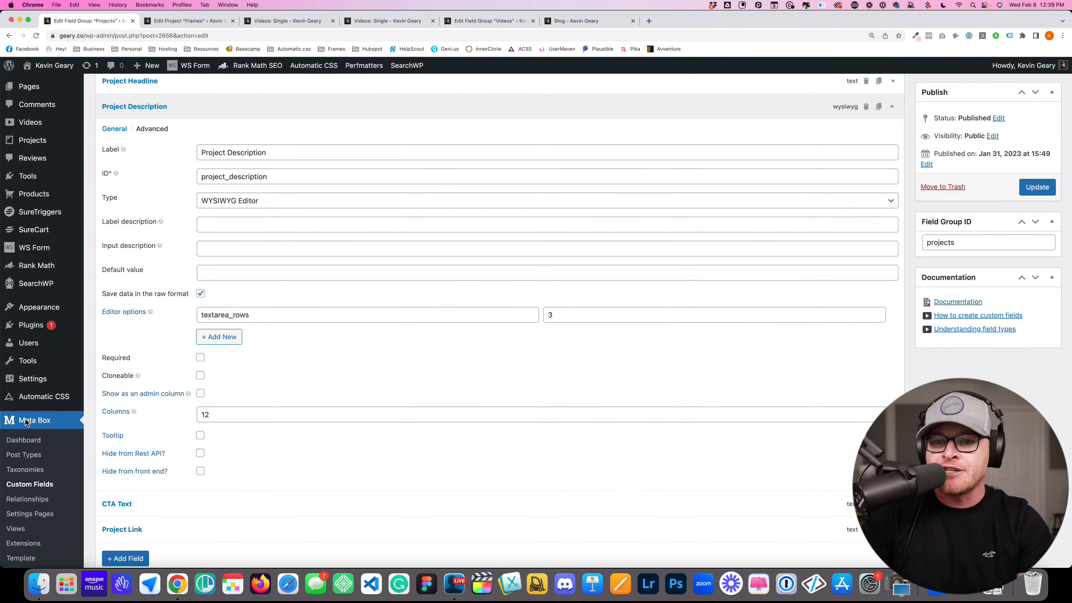
Return to the list of Meta Box field groups
click(32, 485)
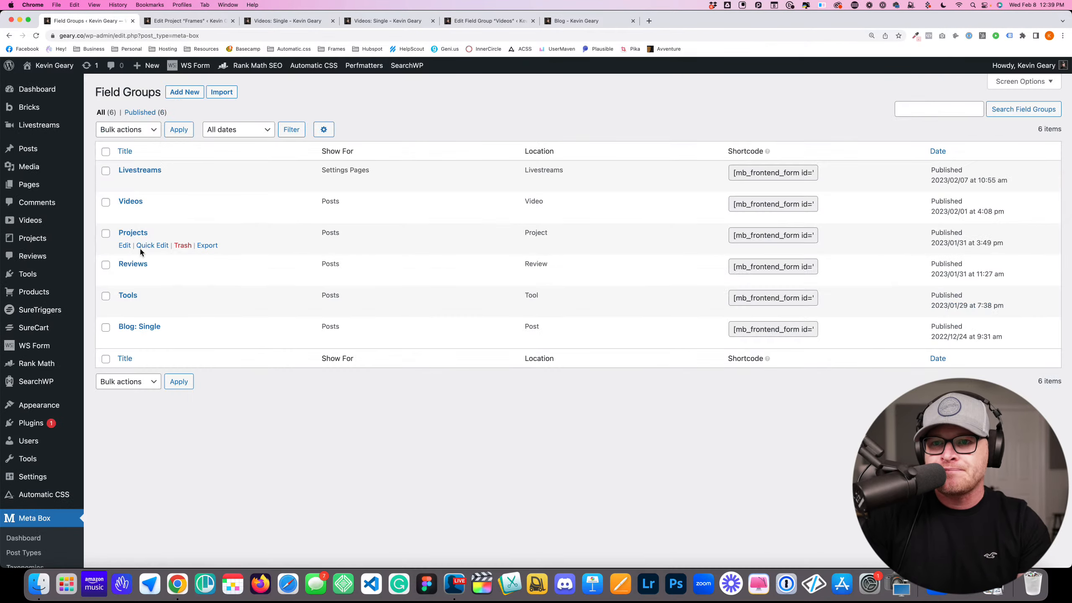
Open the Projects field group and look through the general settings of its Project Headline text field
click(140, 234)
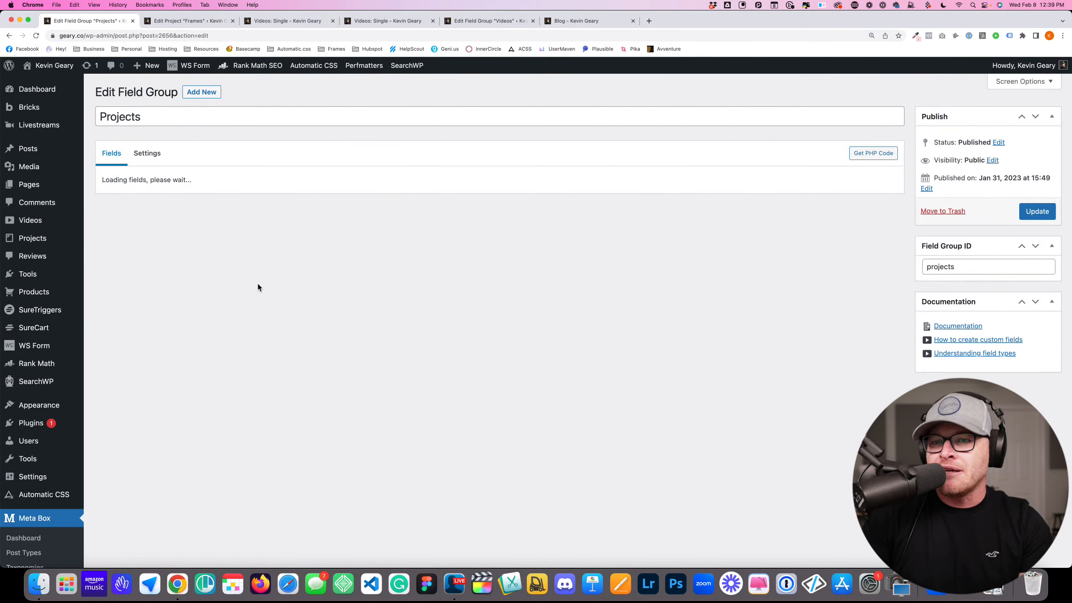
click(144, 225)
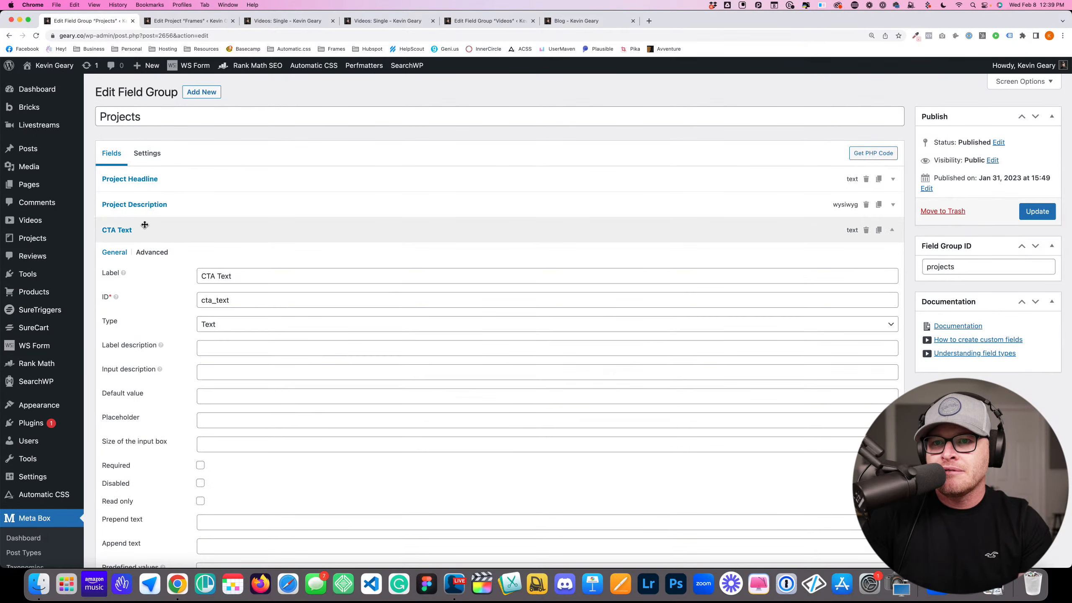
click(150, 212)
click(165, 179)
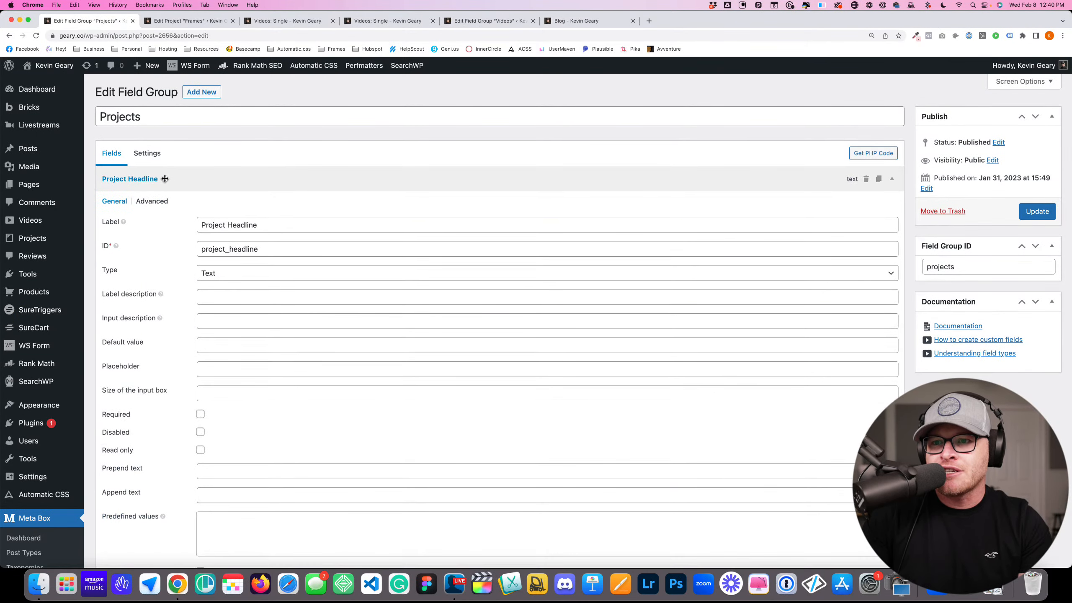
scroll(191, 240, down, 5)
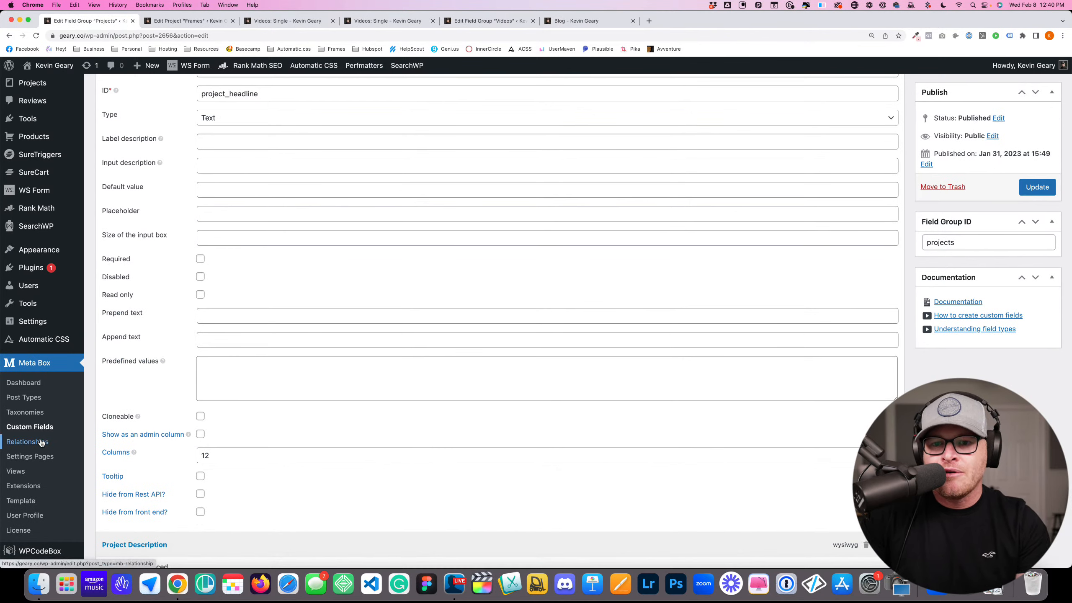
Return to the list of Meta Box field groups and open the Tools field group for editing
click(32, 427)
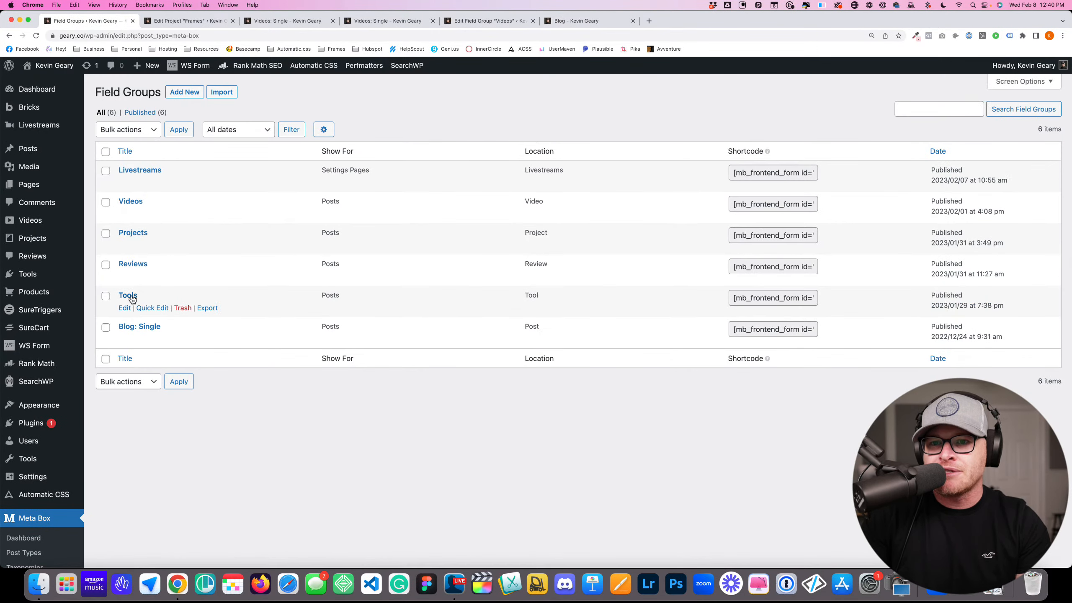
click(127, 295)
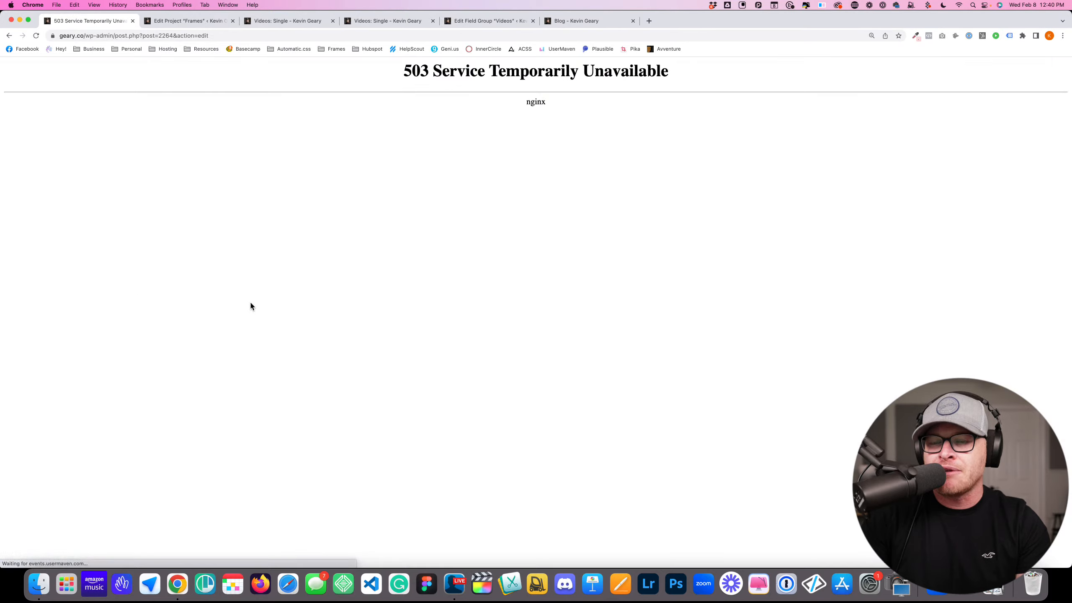
click(9, 36)
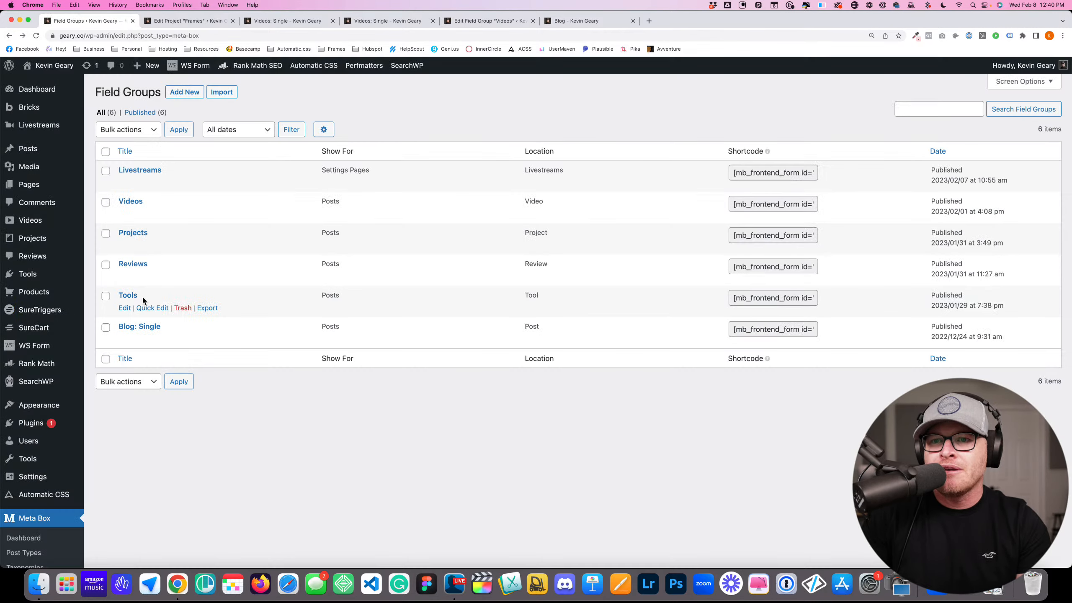
click(131, 296)
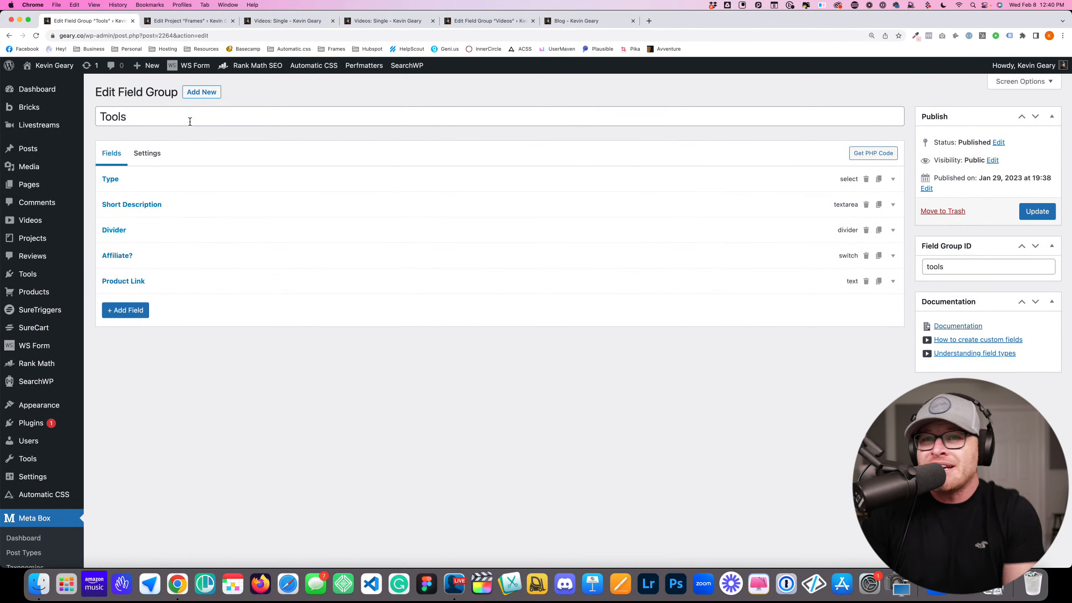
Expand the Product Link field and look through its general settings
click(143, 282)
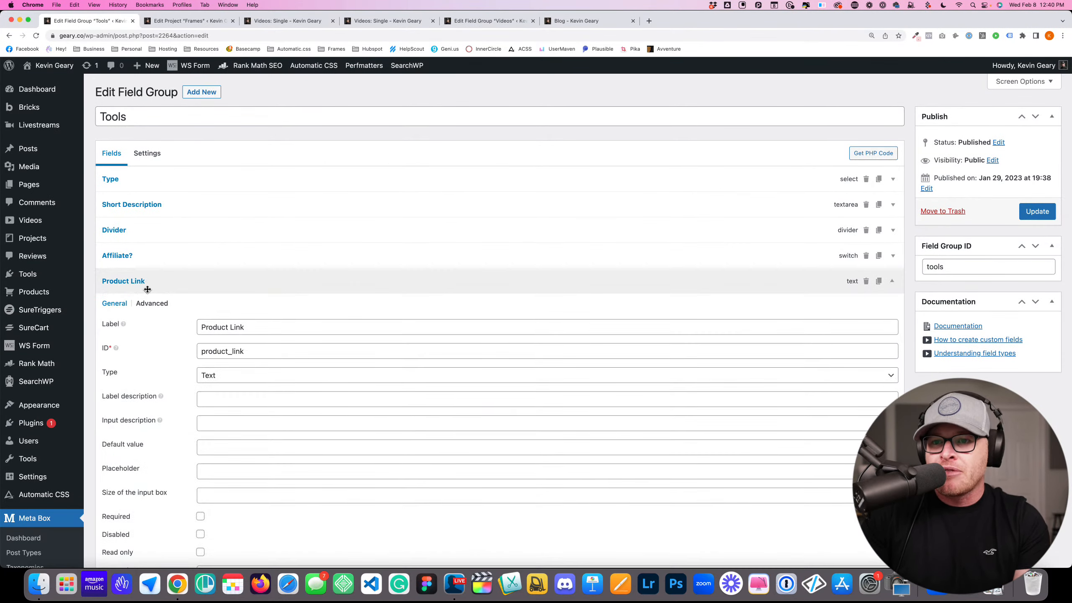
scroll(184, 312, down, 10)
scroll(184, 314, up, 6)
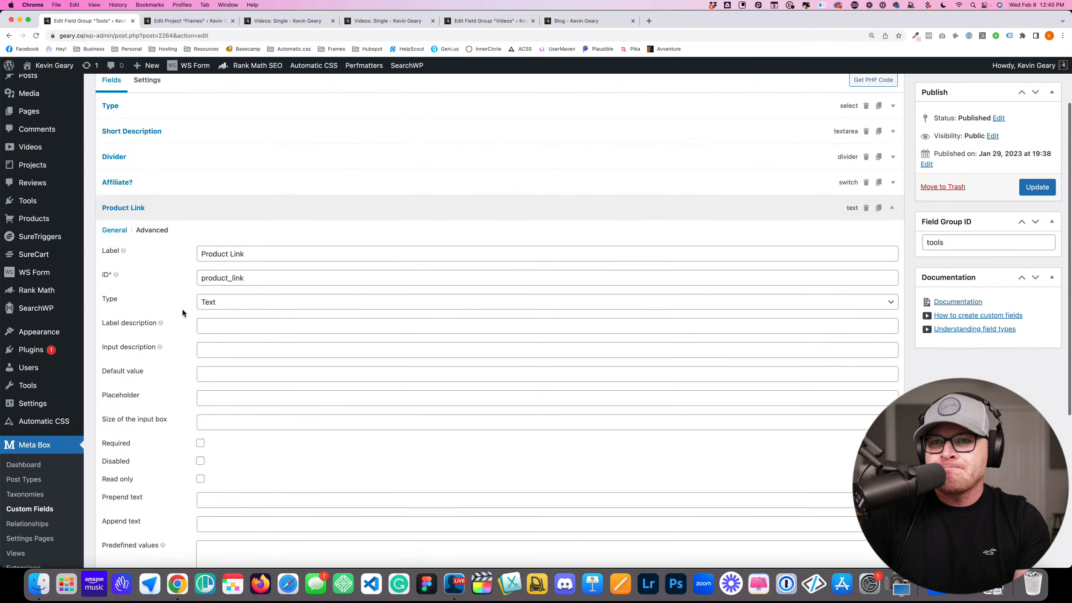
Expand the Short Description field, review its general settings, and show the custom settings among its advanced options
click(211, 131)
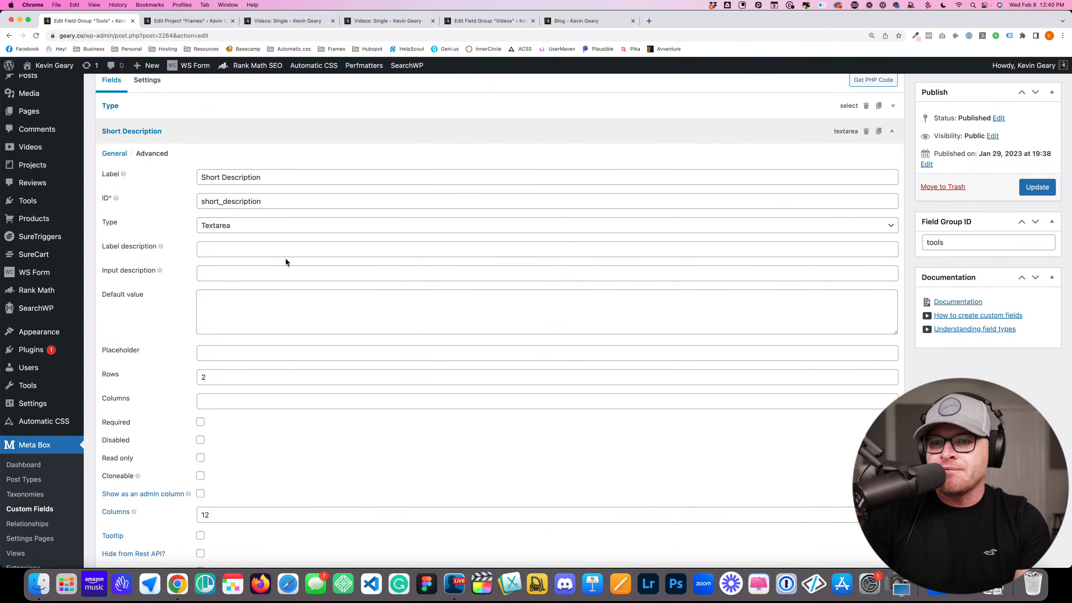
scroll(284, 261, down, 3)
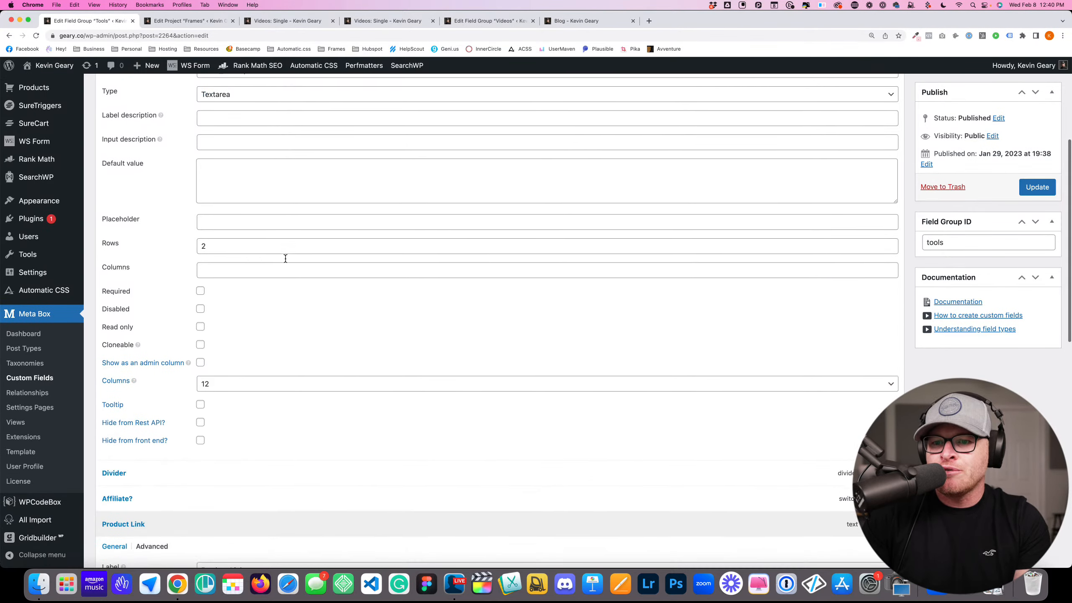
scroll(284, 261, up, 5)
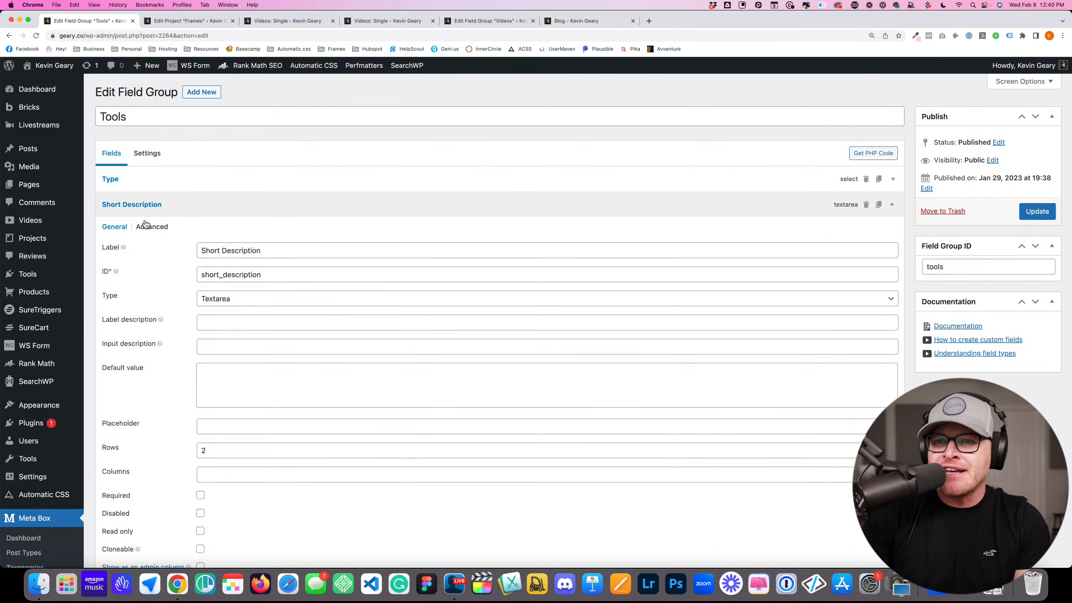
click(148, 227)
scroll(164, 260, down, 5)
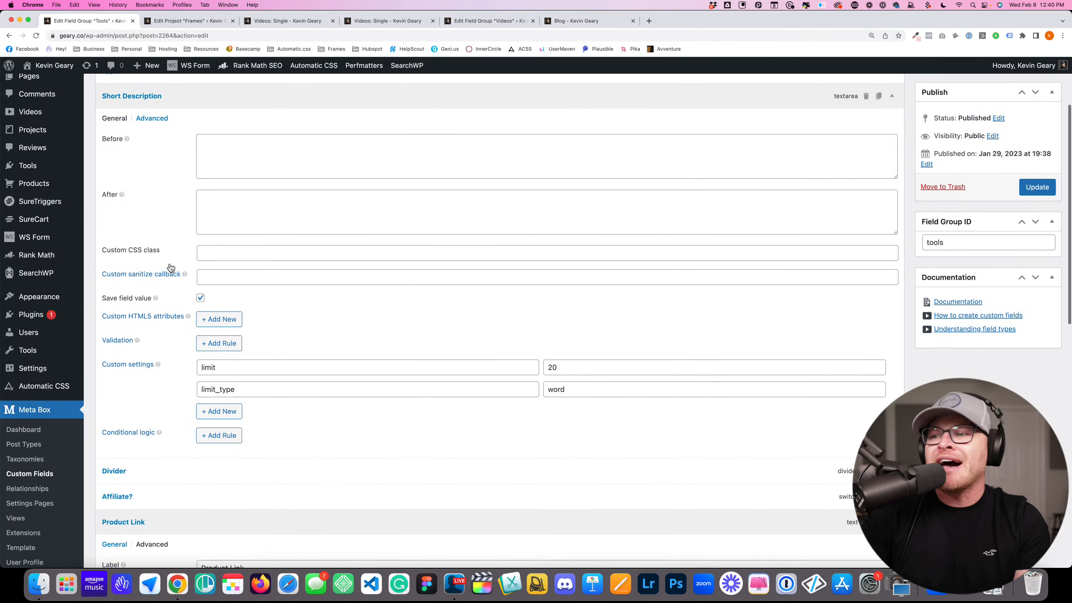
scroll(167, 245, down, 2)
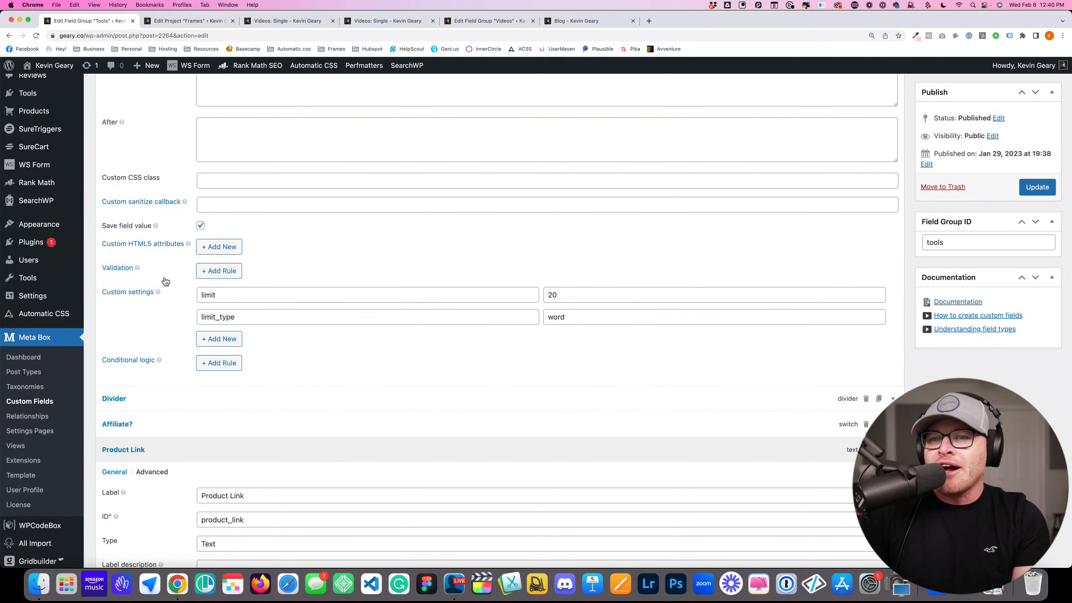
scroll(165, 279, down, 2)
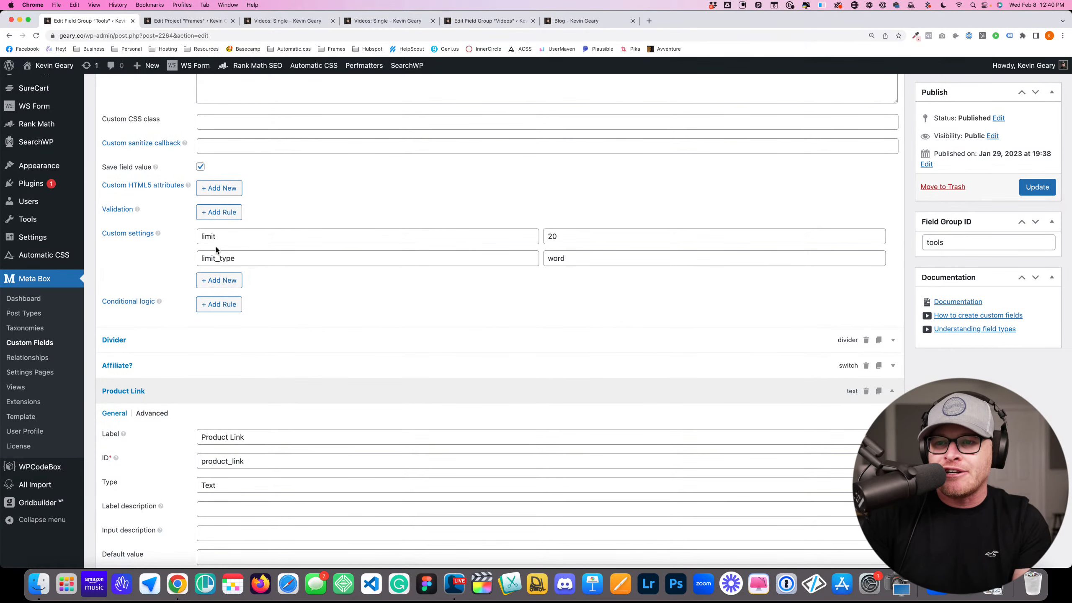
Add an empty custom setting row to the Short Description field and remove it again
click(211, 286)
click(237, 281)
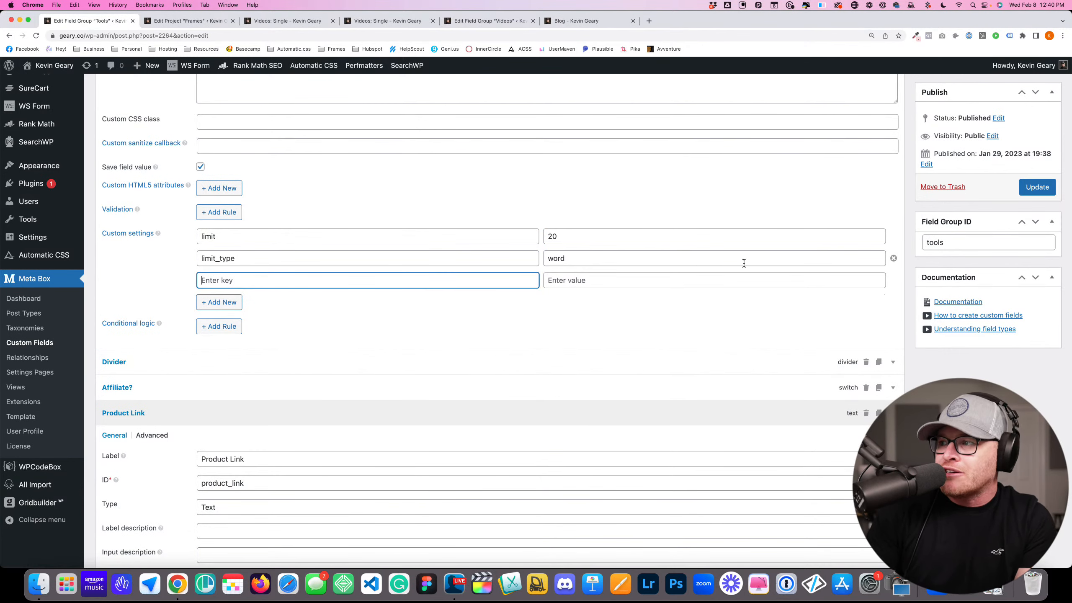
click(894, 280)
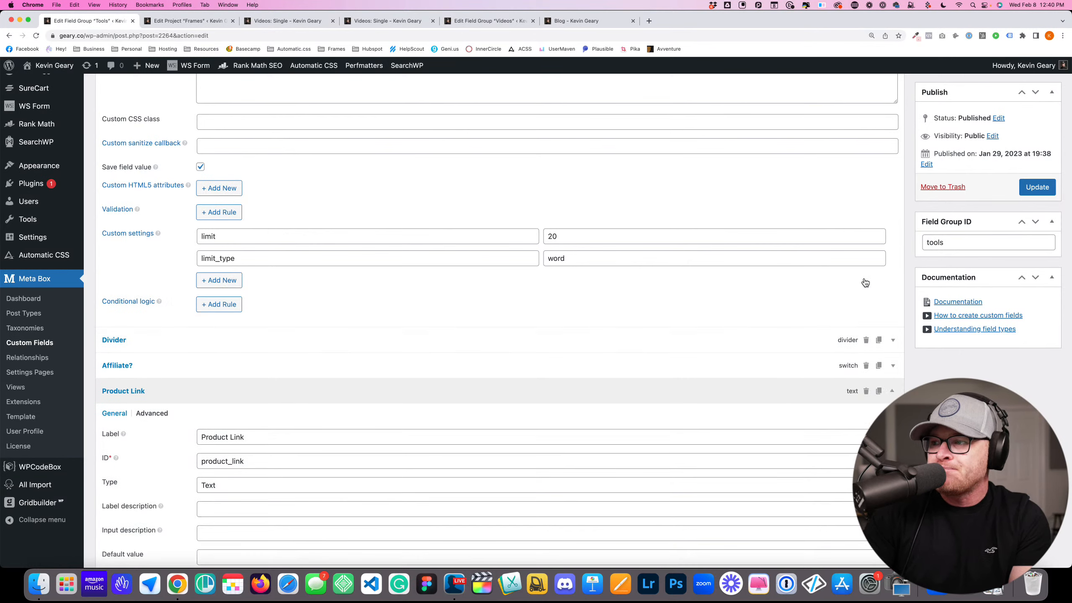
Highlight the limit setting and its value, try "character" as the limit_type value, and undo that change
drag(239, 236, 203, 237)
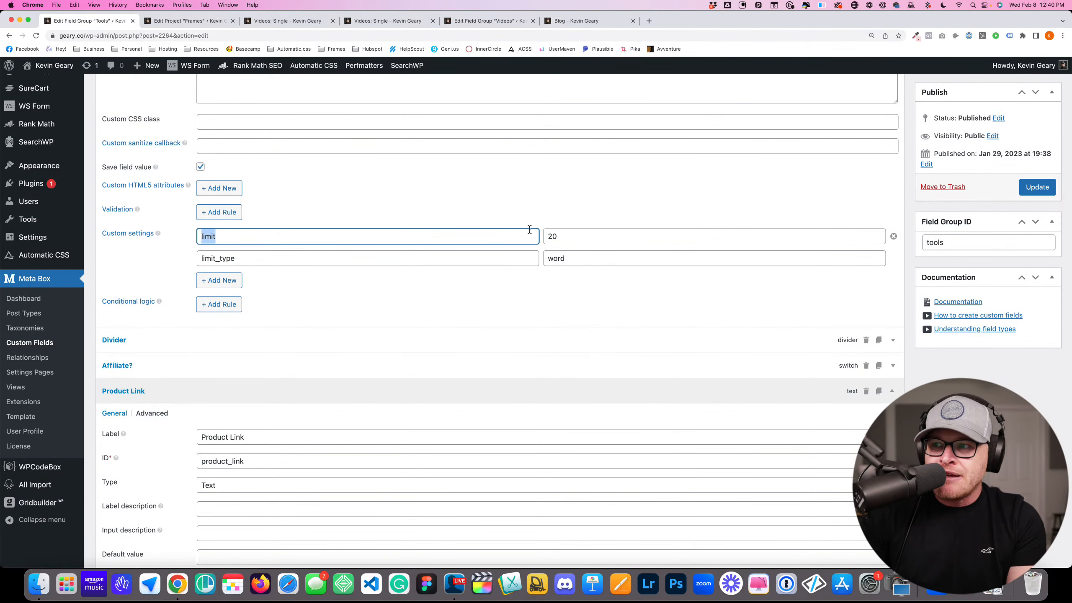
key(Tab)
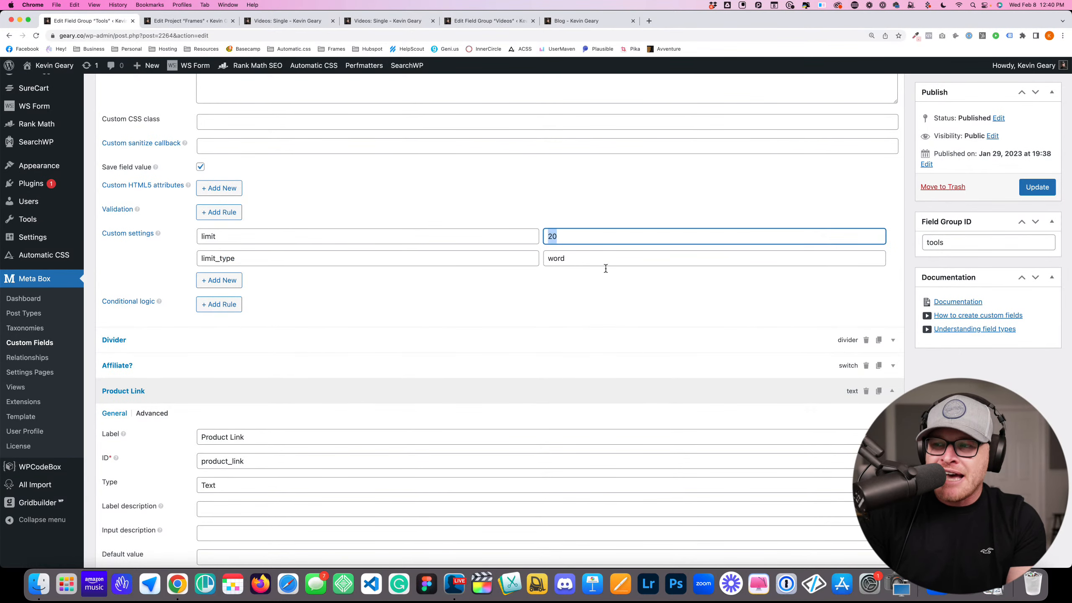
drag(621, 264, 521, 255)
text(character)
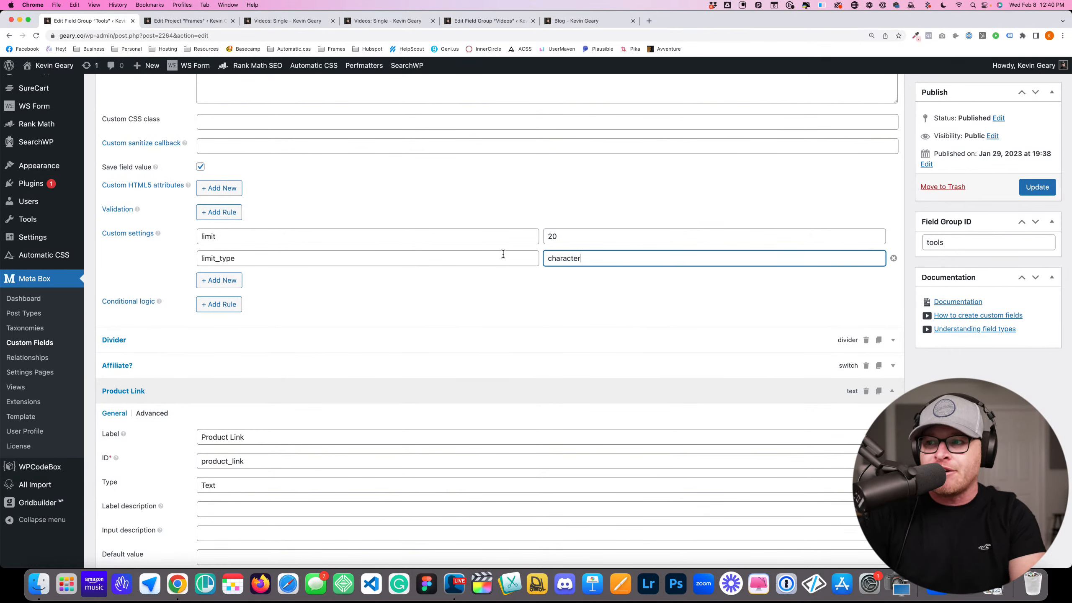
key(super+z)
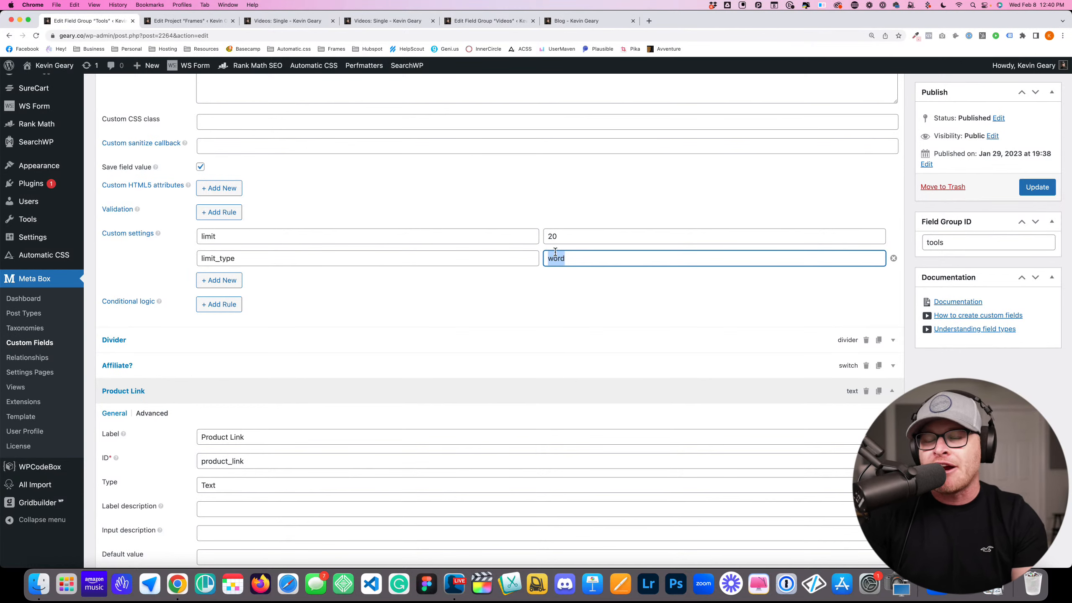
Examine the Short Description field's limit and limit_type custom settings together with their values
scroll(521, 258, up, 1)
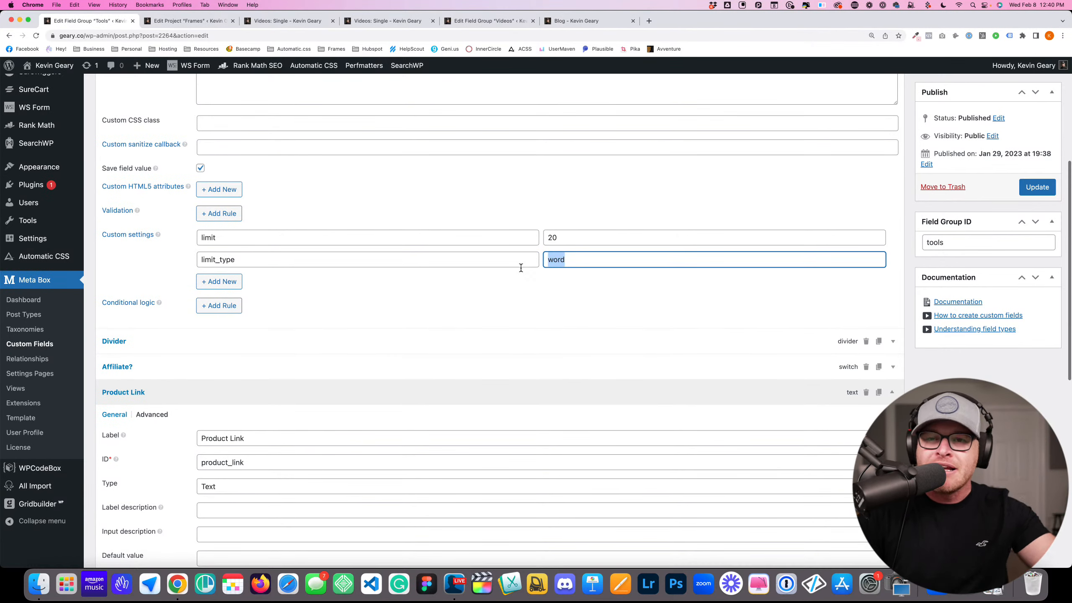
scroll(518, 269, up, 1)
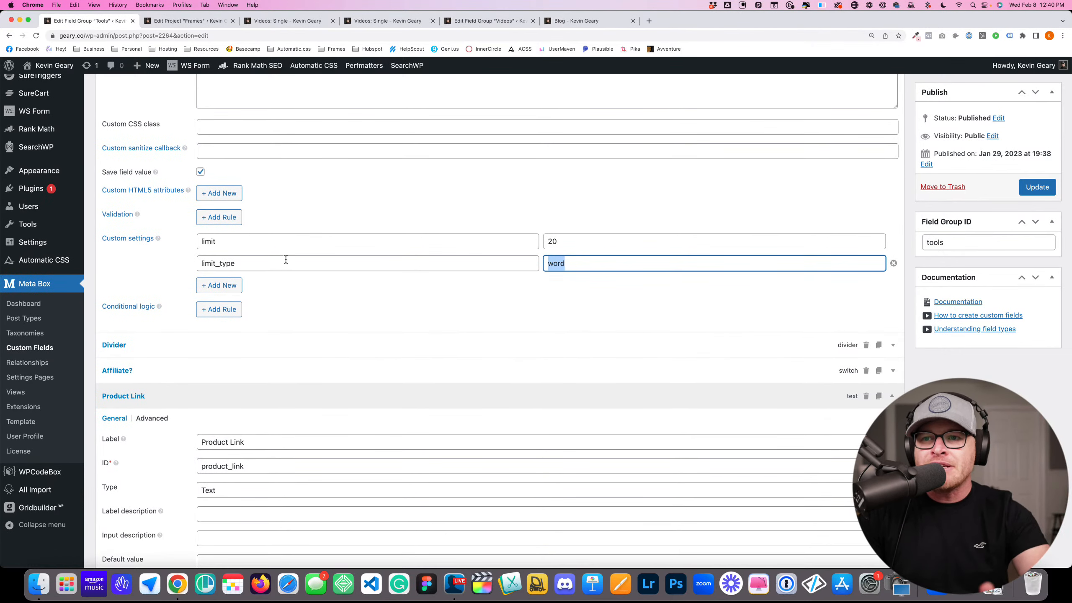
scroll(249, 240, up, 6)
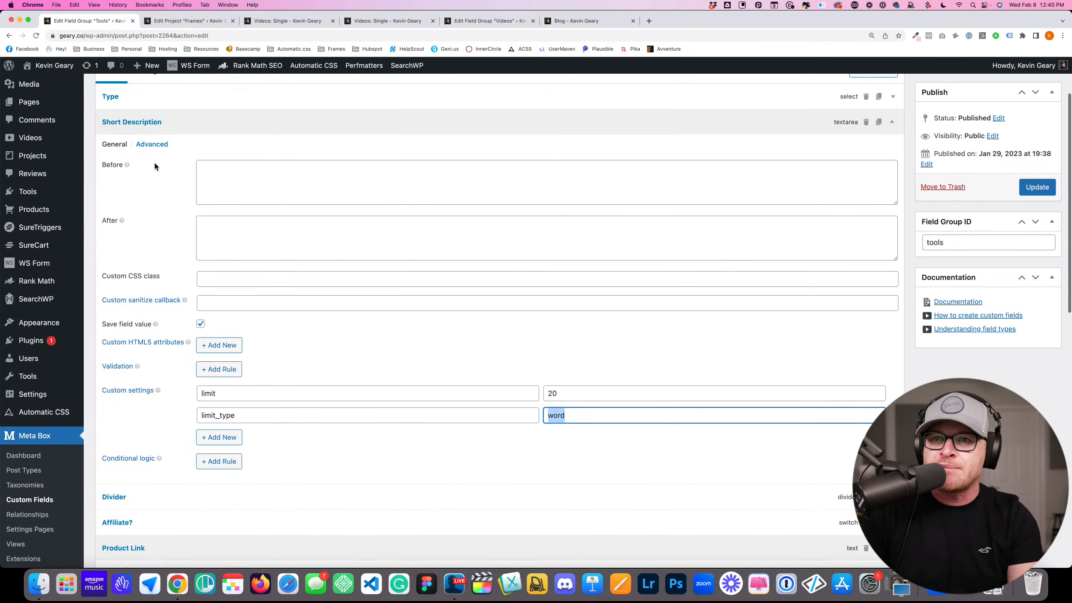
scroll(268, 431, down, 3)
click(239, 323)
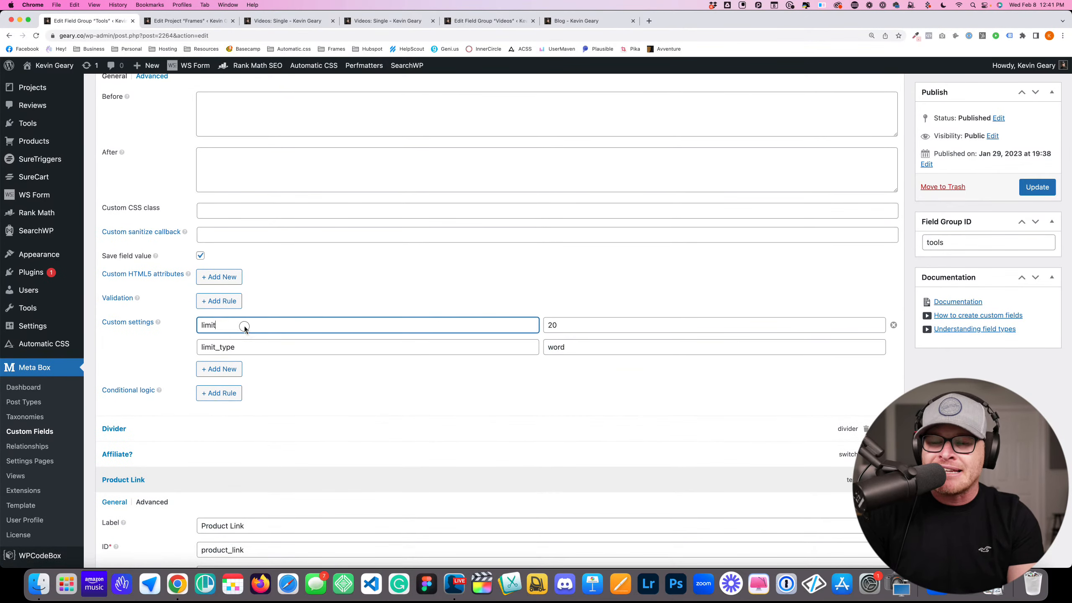
key(Tab)
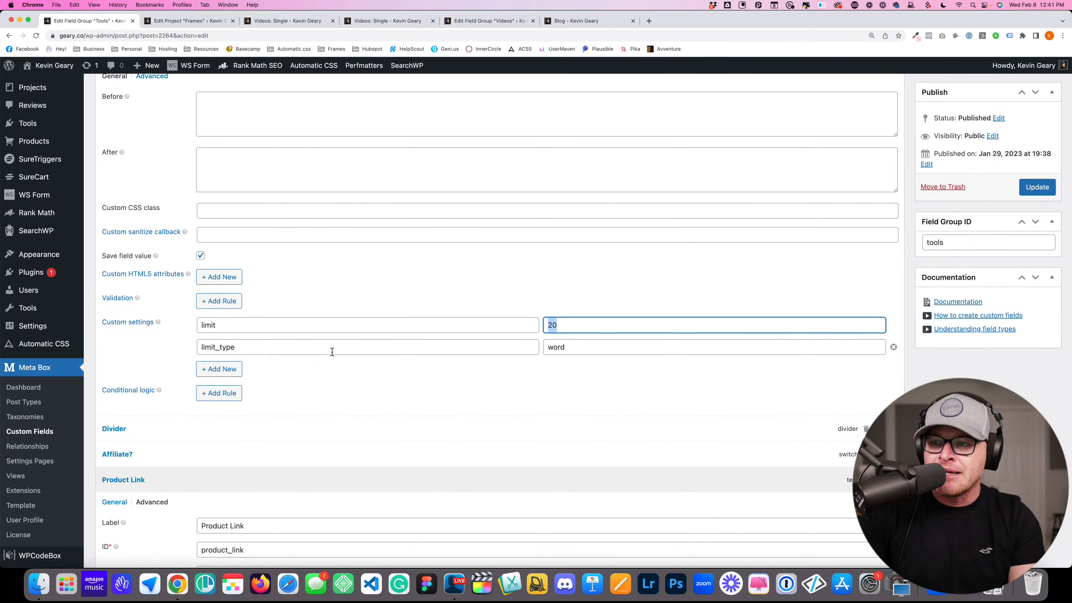
click(561, 350)
click(557, 366)
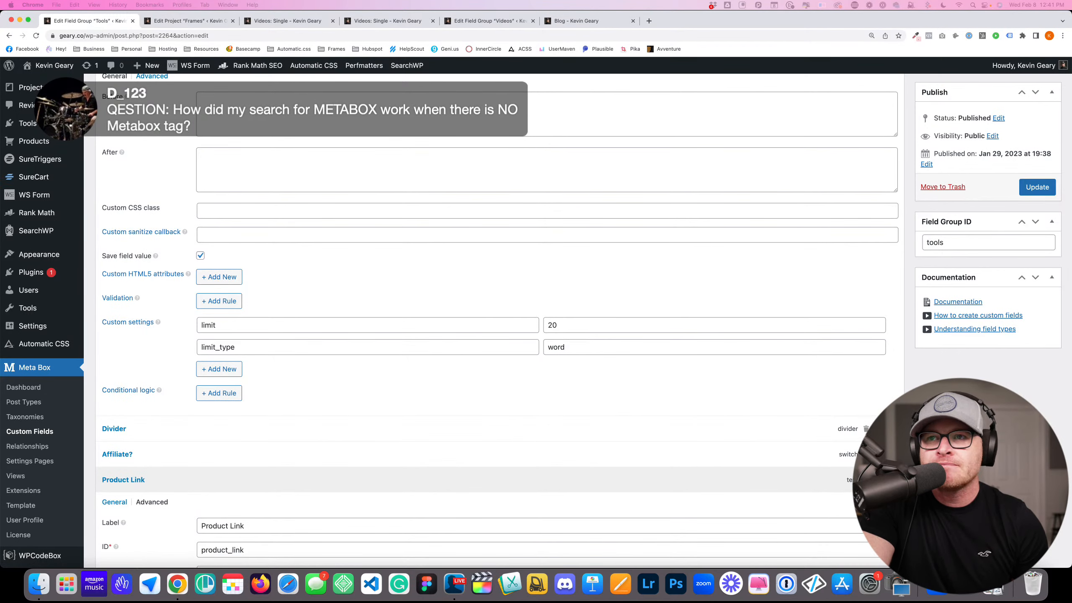
Open the website's Videos archive from the previewed single video page and show it at default zoom down to its search filters
click(285, 22)
click(375, 23)
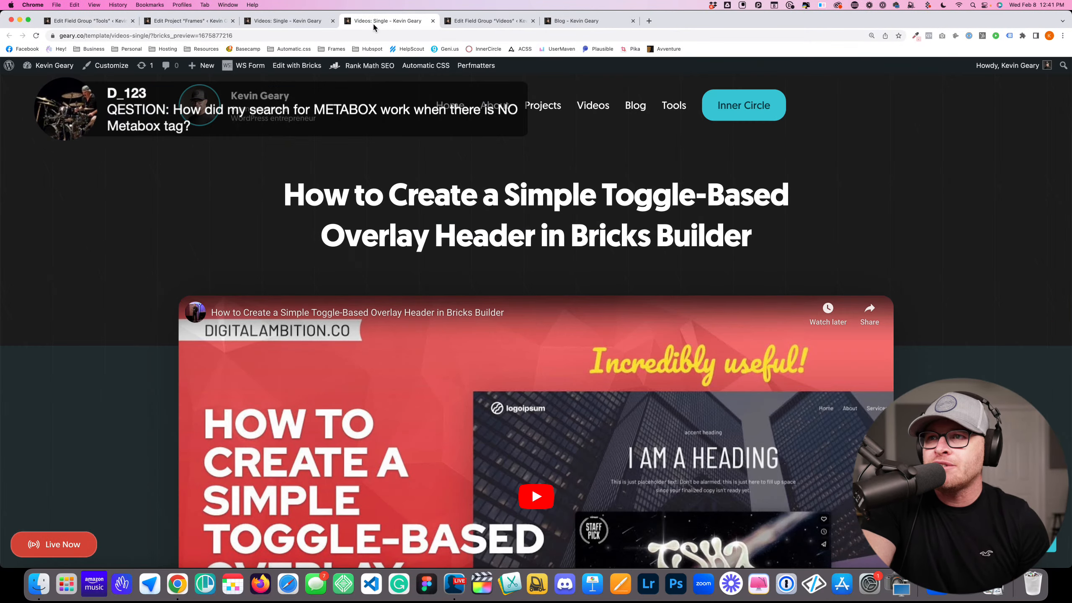
click(592, 108)
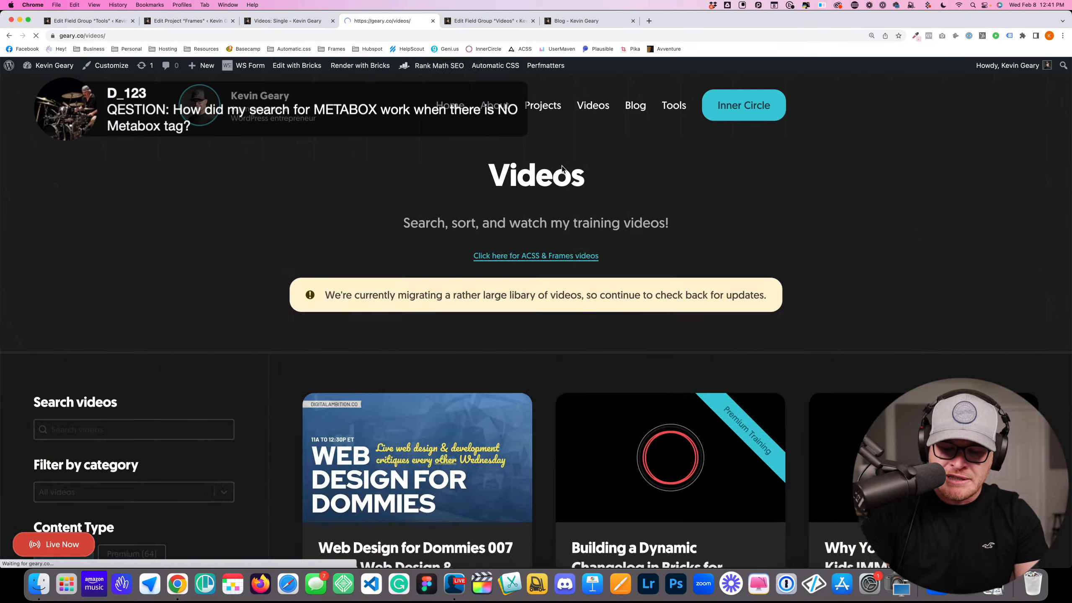
key(super+0)
scroll(166, 248, down, 5)
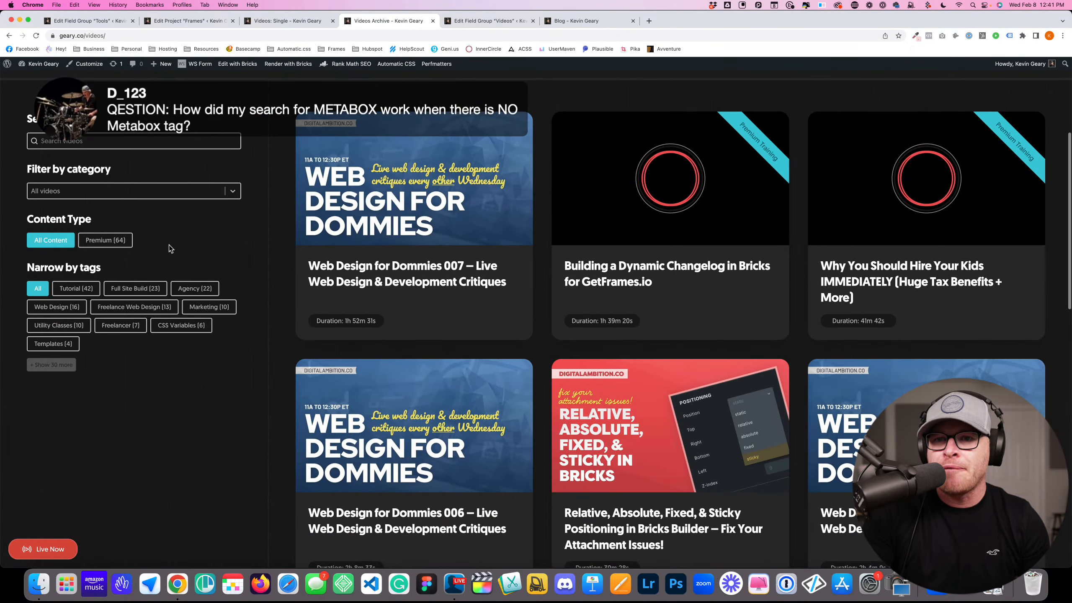
Search the video archive for "metabox" and review the matching videos and the categories offered by the category filter
click(99, 143)
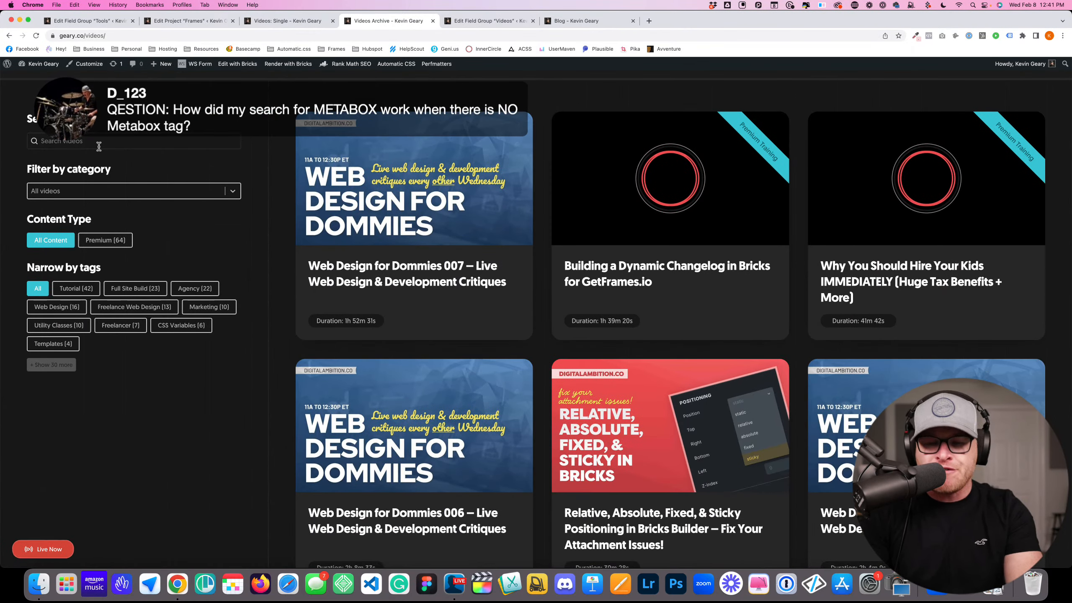
text(metabox)
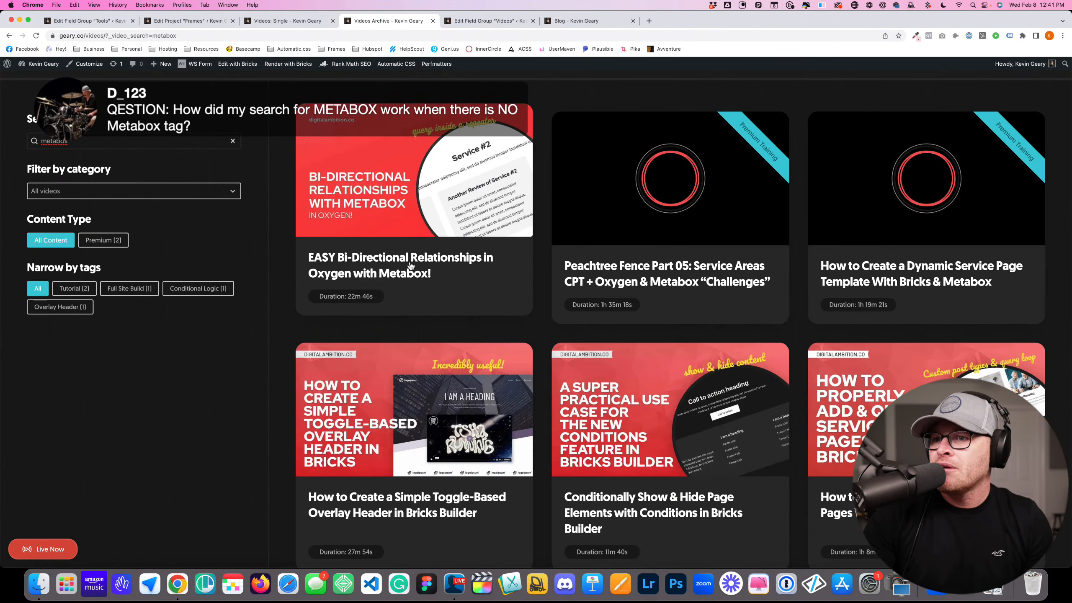
scroll(411, 262, down, 3)
scroll(410, 261, up, 3)
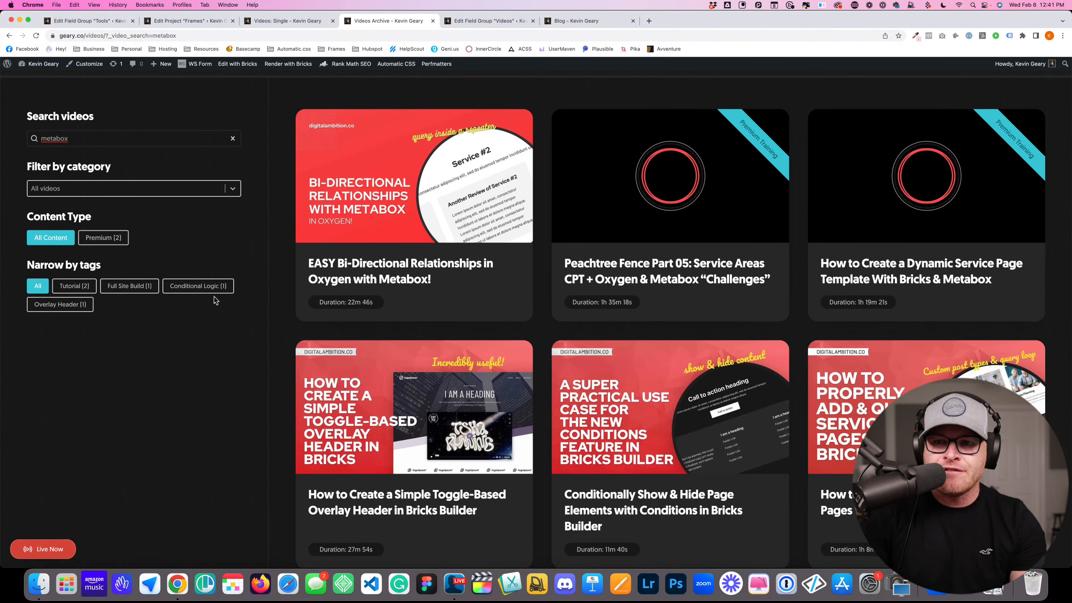
click(92, 193)
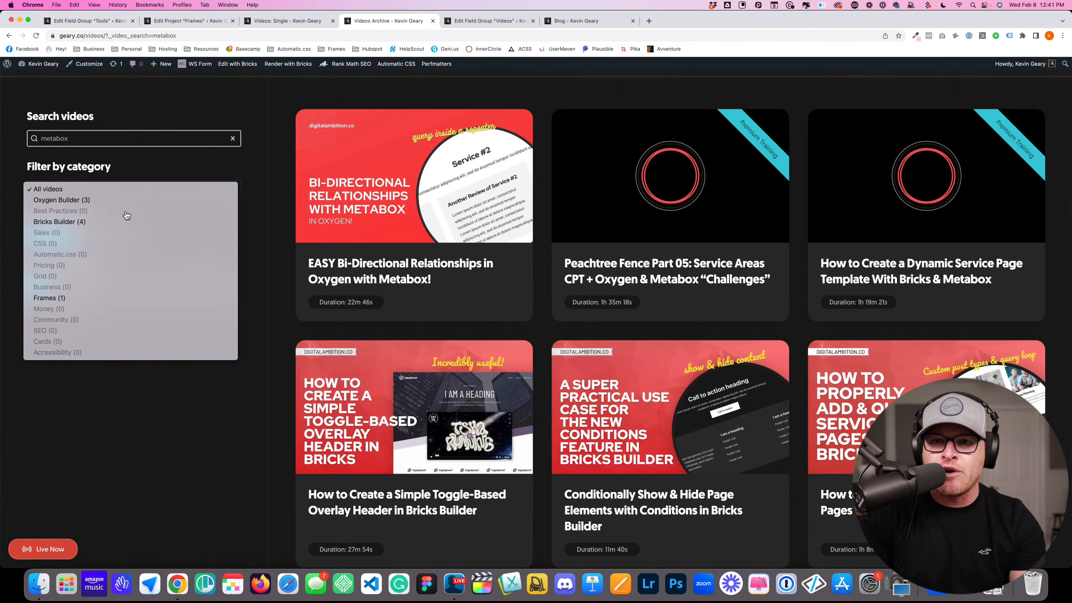
click(233, 166)
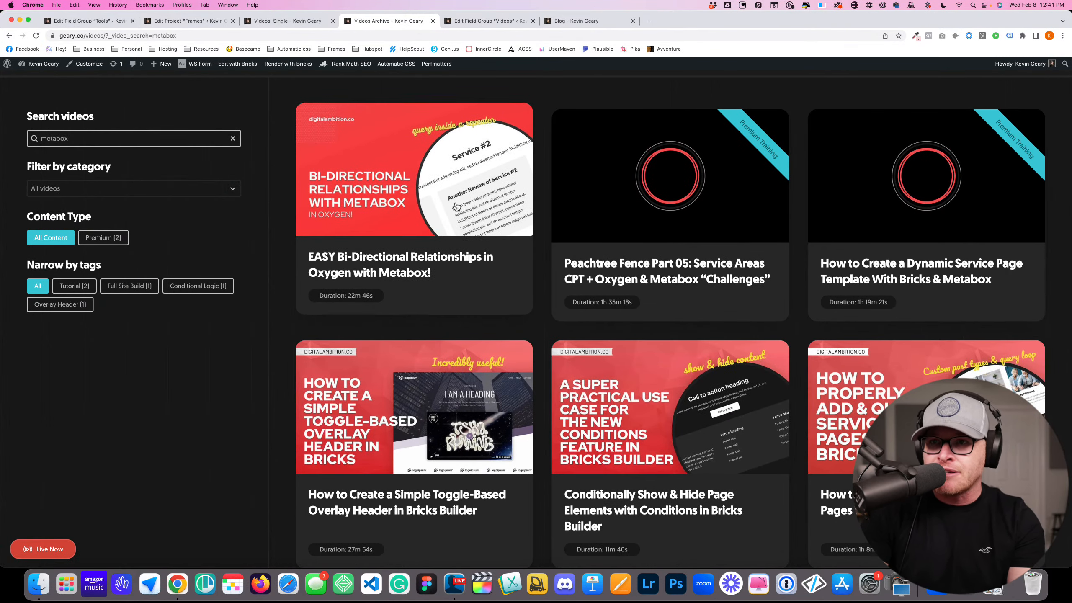
Open the site's WordPress dashboard in a new browser tab and go to the SearchWP engine settings
super+click(42, 67)
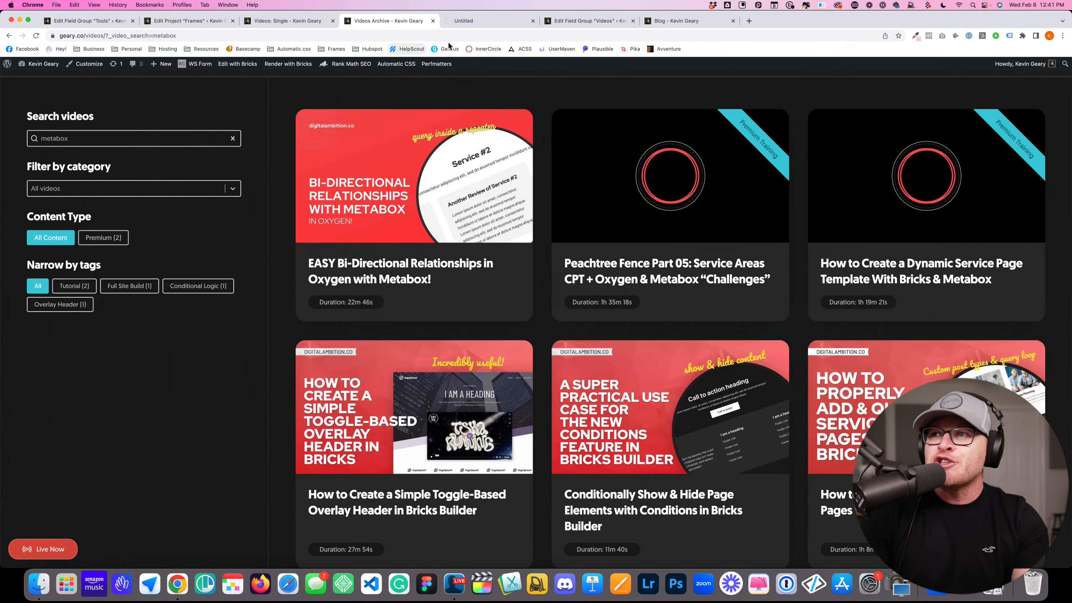
click(469, 26)
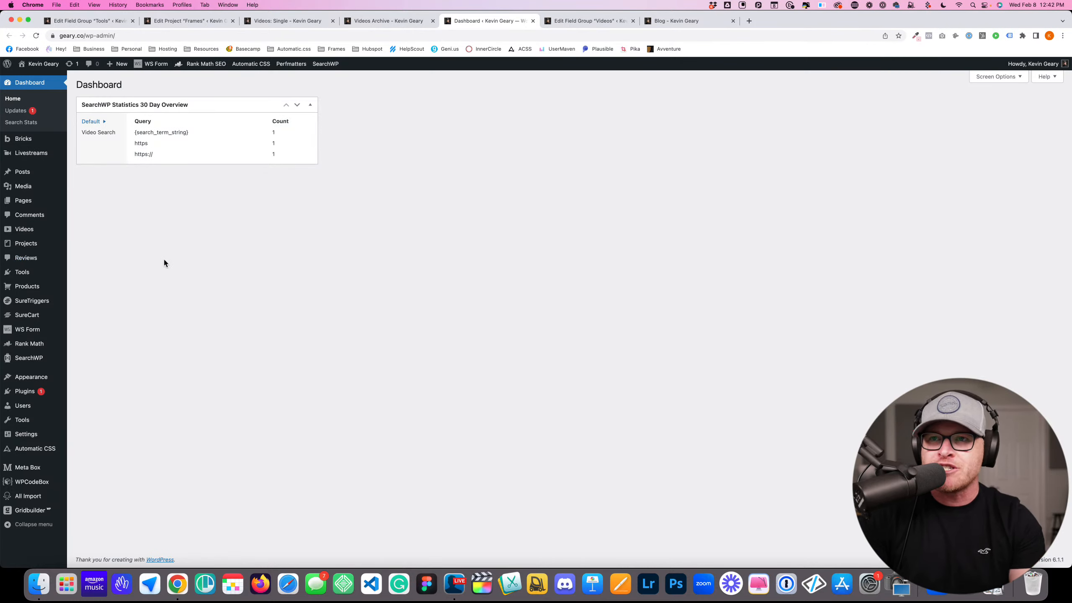
mouse_move(44, 291)
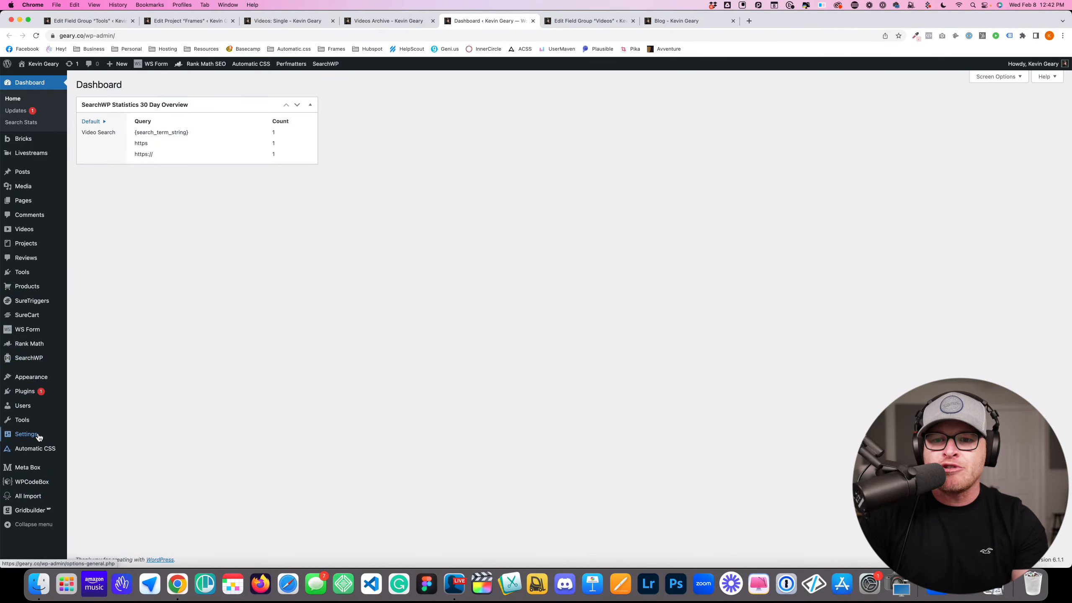
mouse_move(38, 437)
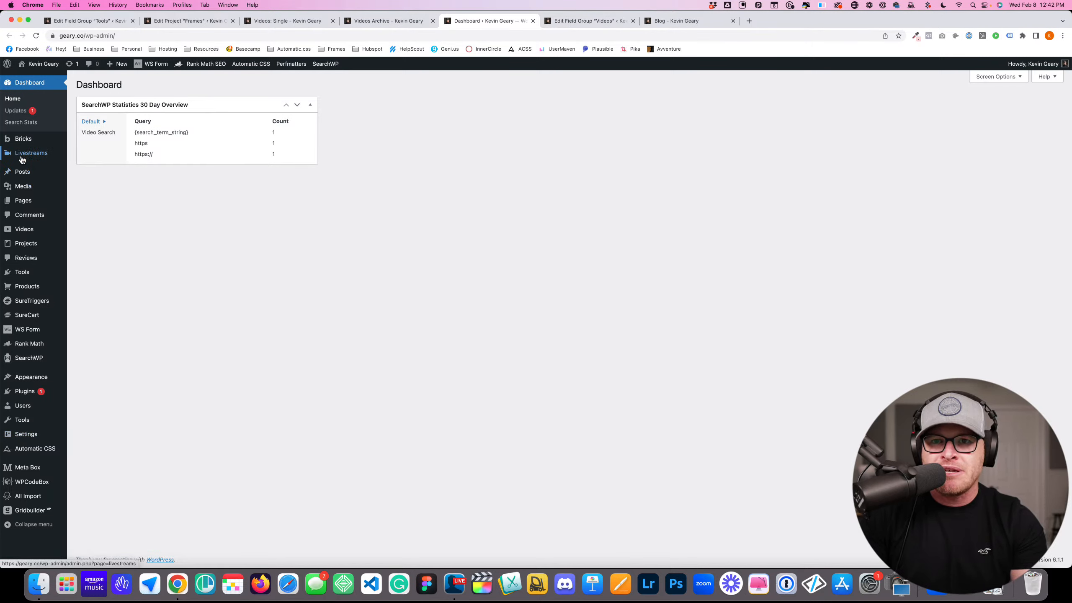
click(86, 363)
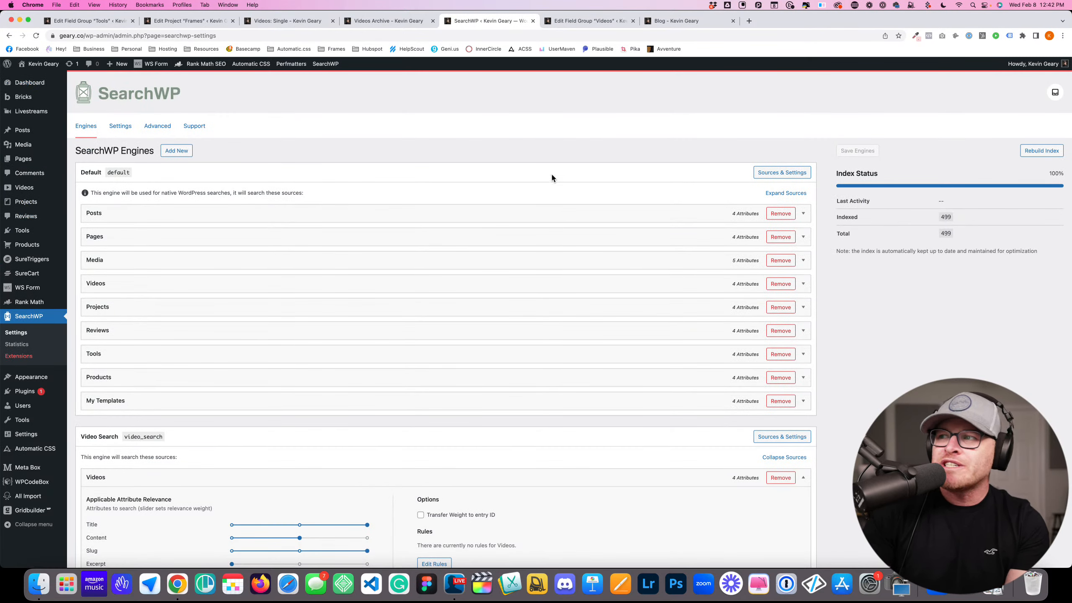
Examine the Video Search engine's Videos source and its attribute relevance for title, content, slug and excerpt
scroll(473, 271, down, 3)
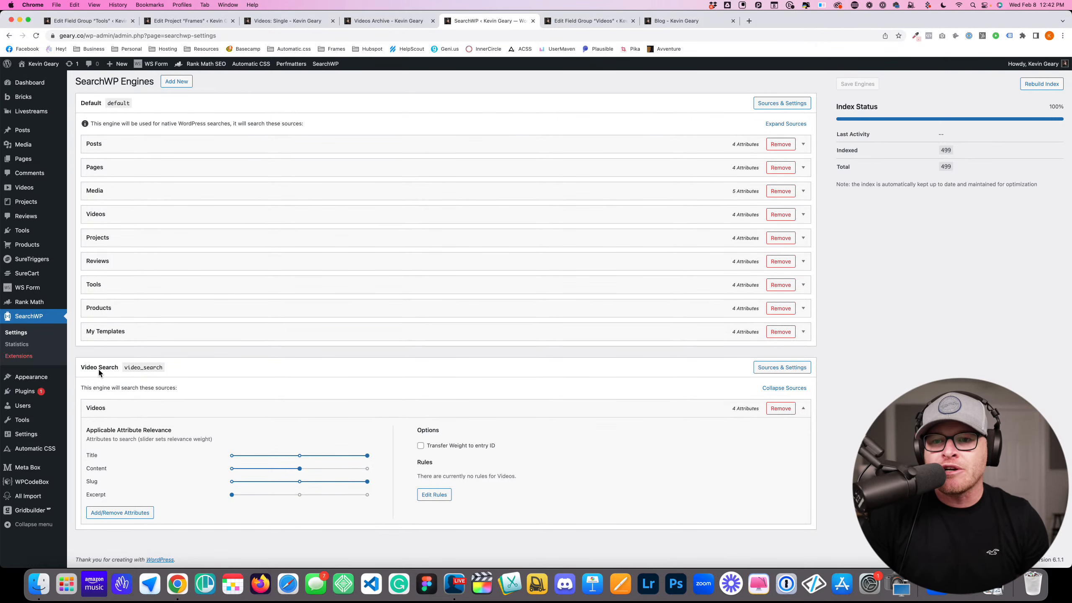
click(101, 411)
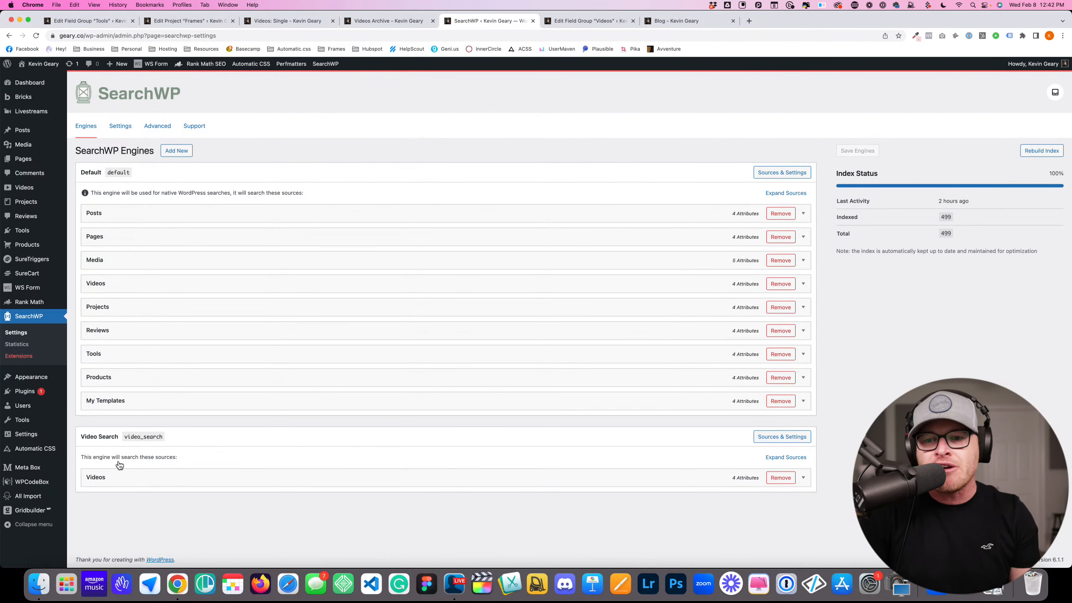
click(116, 488)
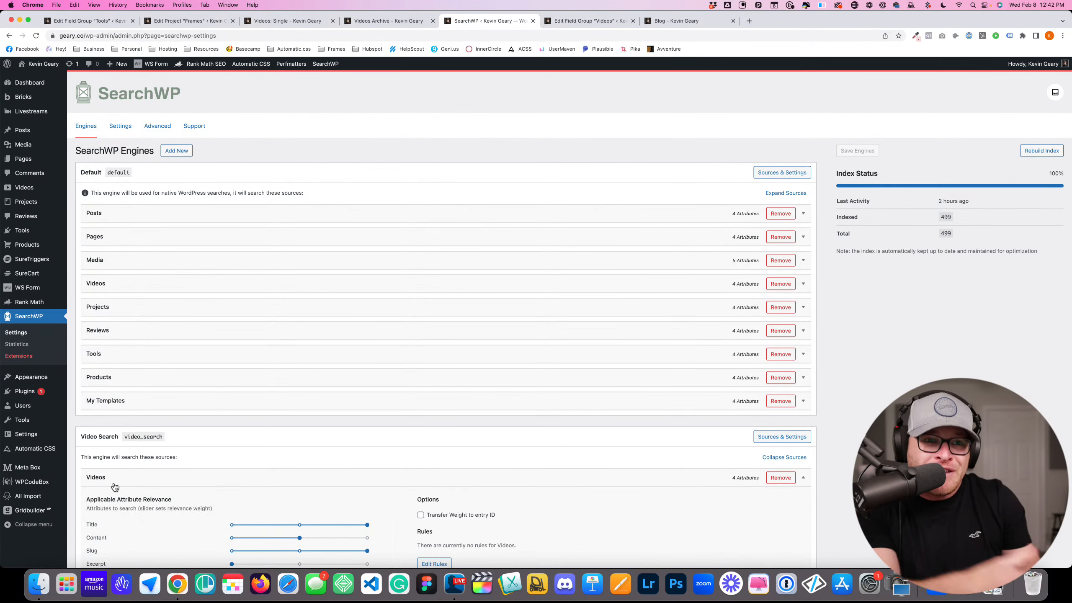
scroll(118, 482, down, 3)
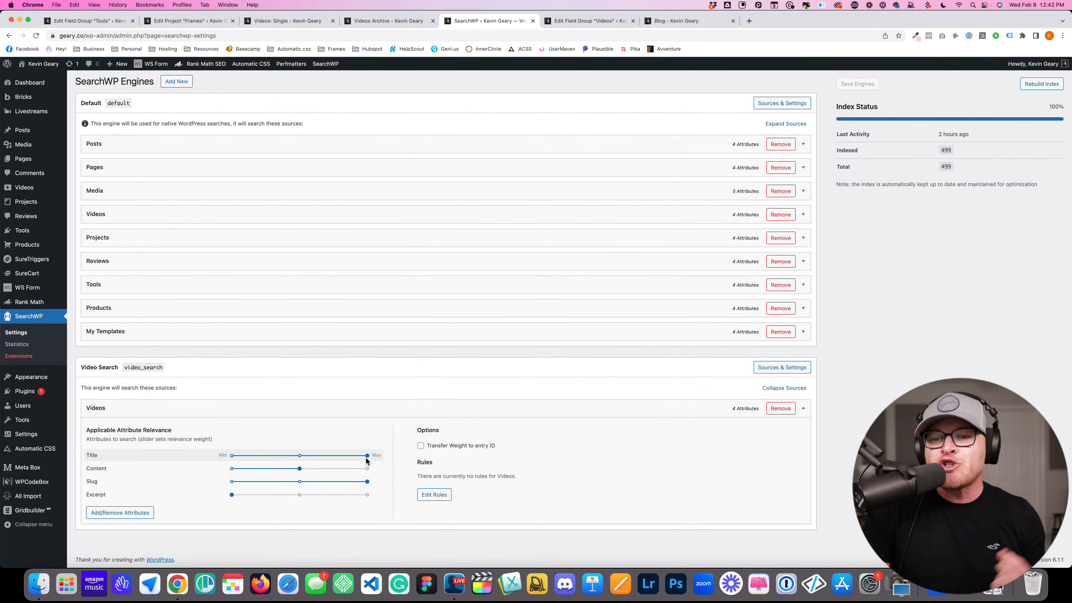
mouse_move(369, 459)
mouse_down()
mouse_move(232, 458)
mouse_move(366, 461)
mouse_up()
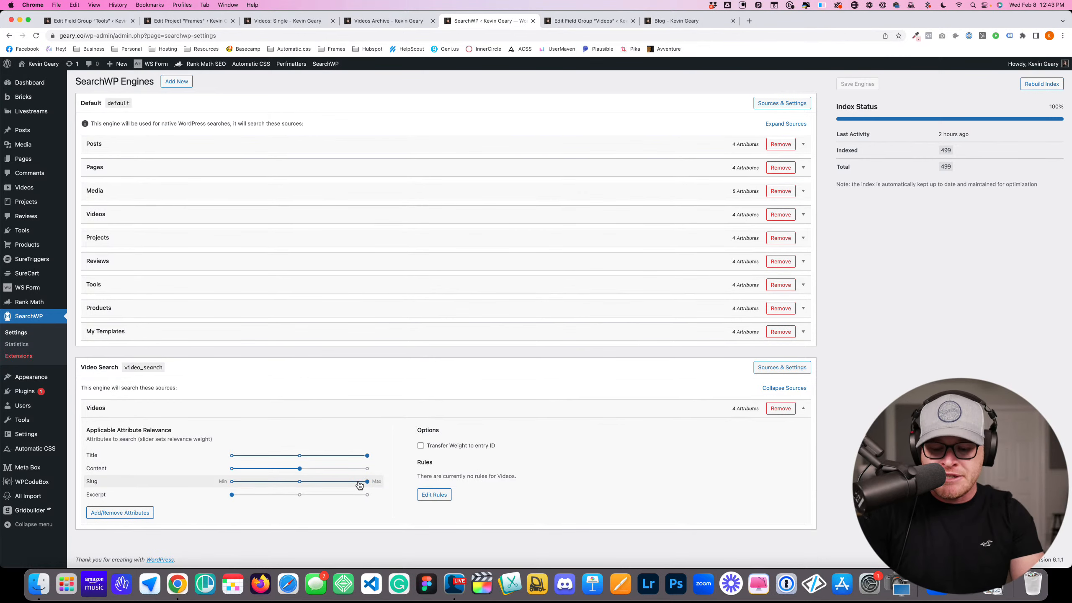
key(super+equal)
key(super+equal)
scroll(375, 455, down, 3)
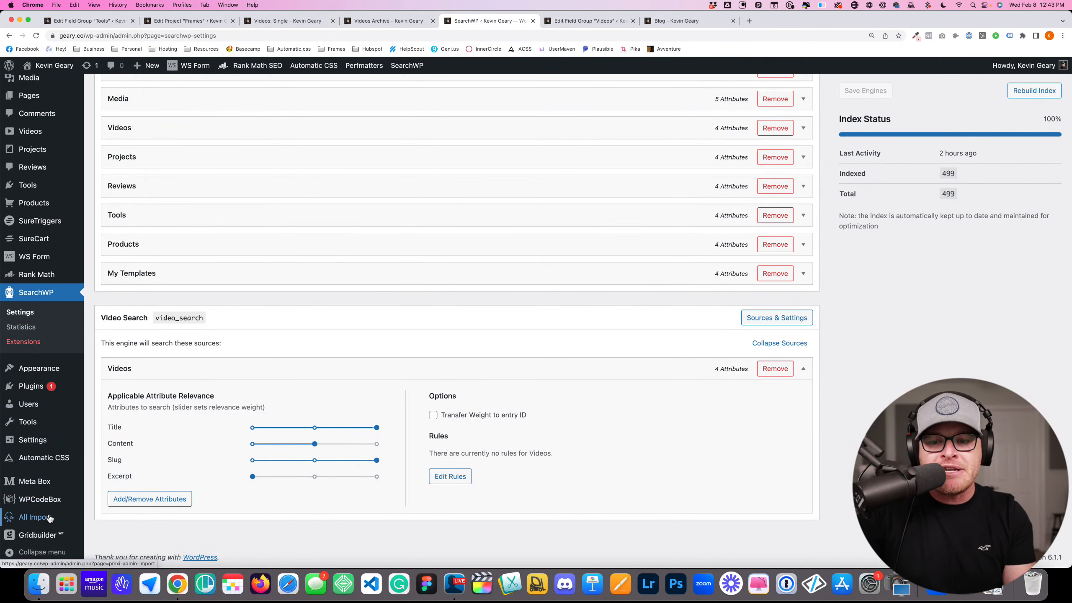
Open the Video Search facet from Gridbuilder's list of all facets
mouse_move(50, 539)
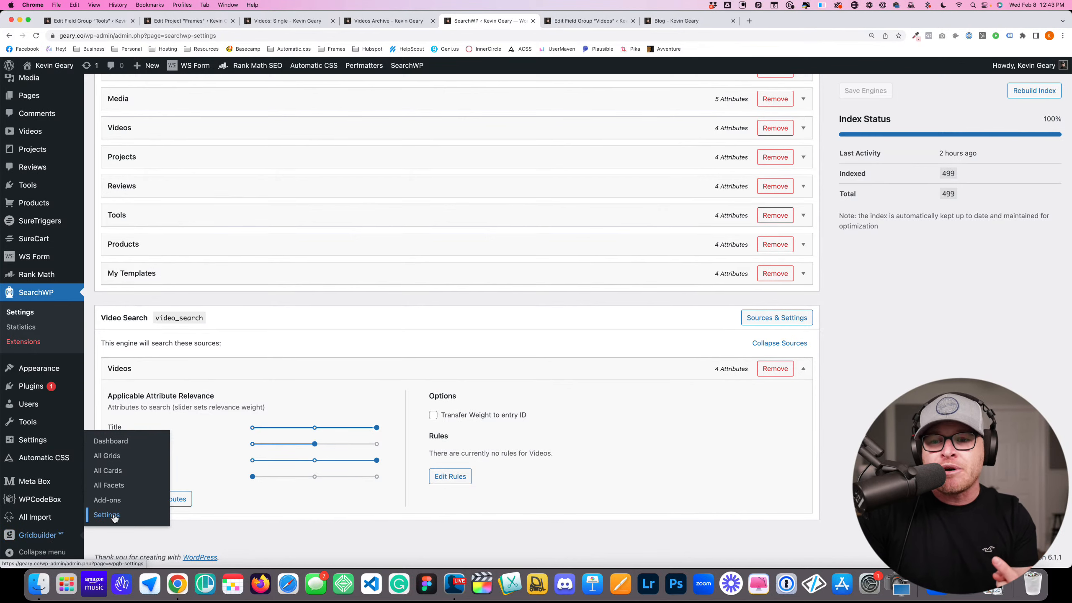
click(115, 486)
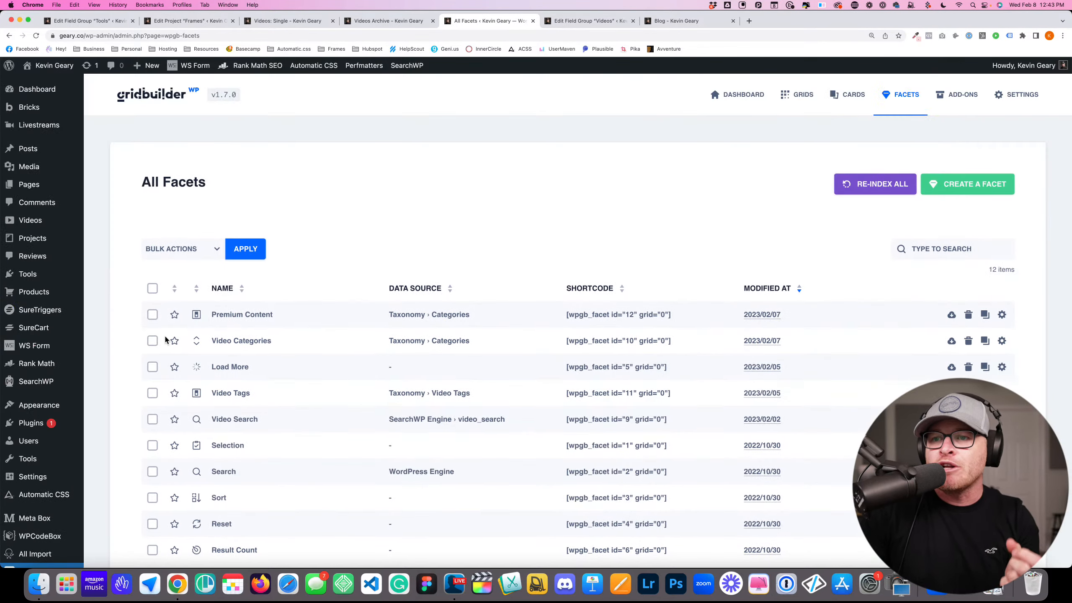
scroll(250, 339, down, 1)
scroll(250, 338, down, 3)
click(235, 318)
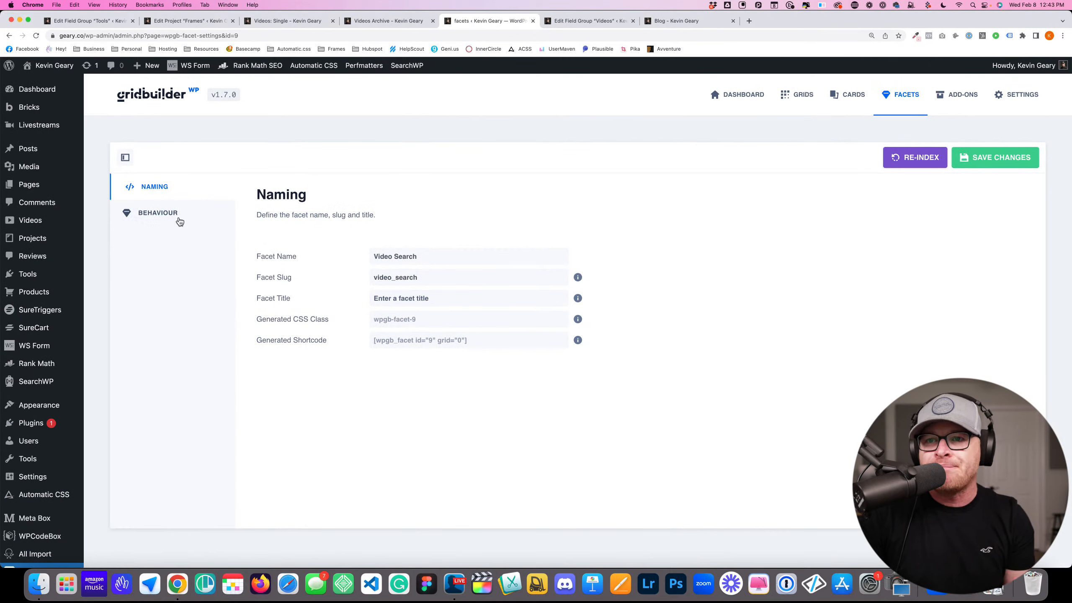
Show the Video Search facet's behaviour settings and highlight the Search Engine setting
click(177, 216)
scroll(213, 296, down, 4)
scroll(212, 293, up, 2)
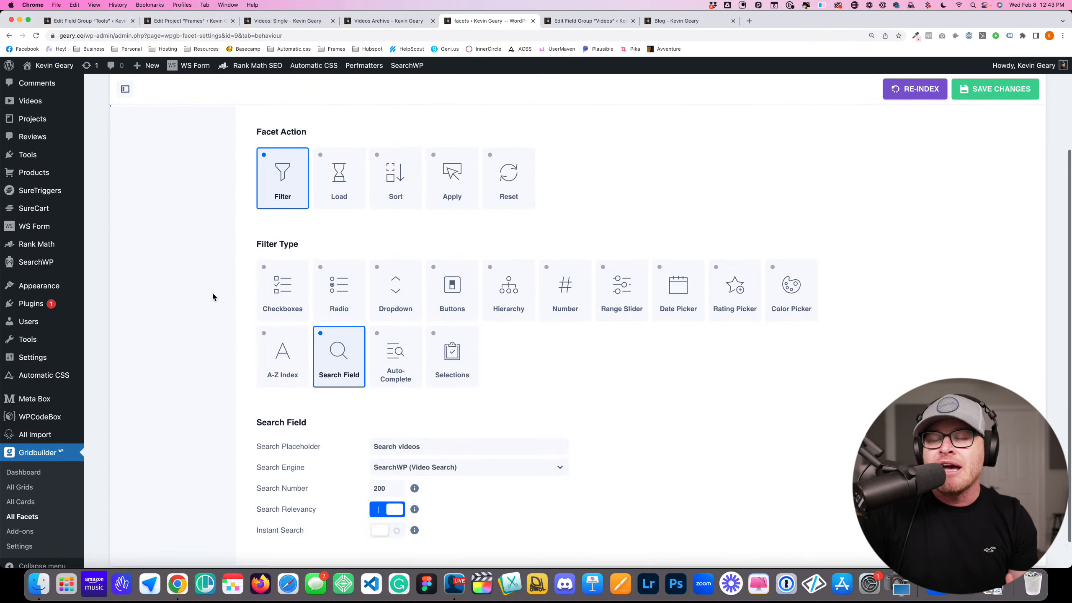
scroll(276, 212, down, 2)
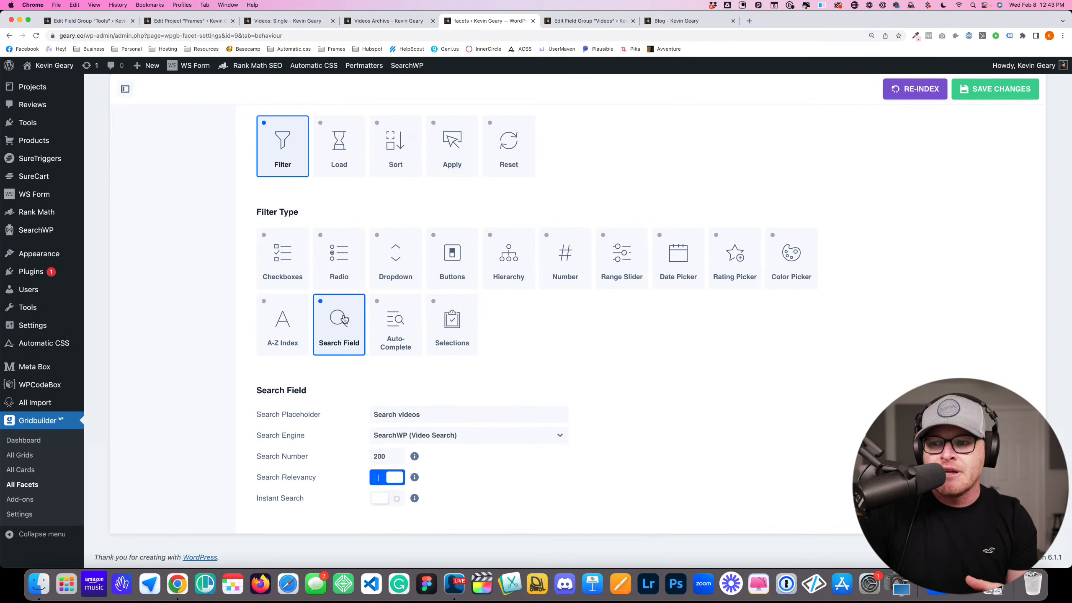
drag(256, 436, 308, 441)
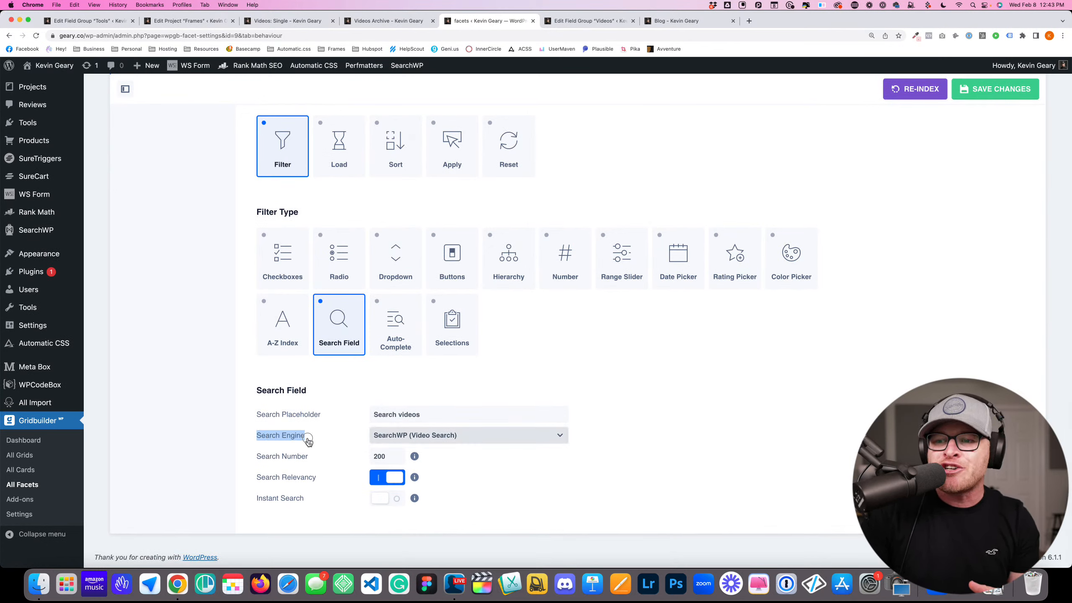
Try WordPress as the facet's search engine and set it back to SearchWP (Video Search)
click(407, 442)
click(407, 443)
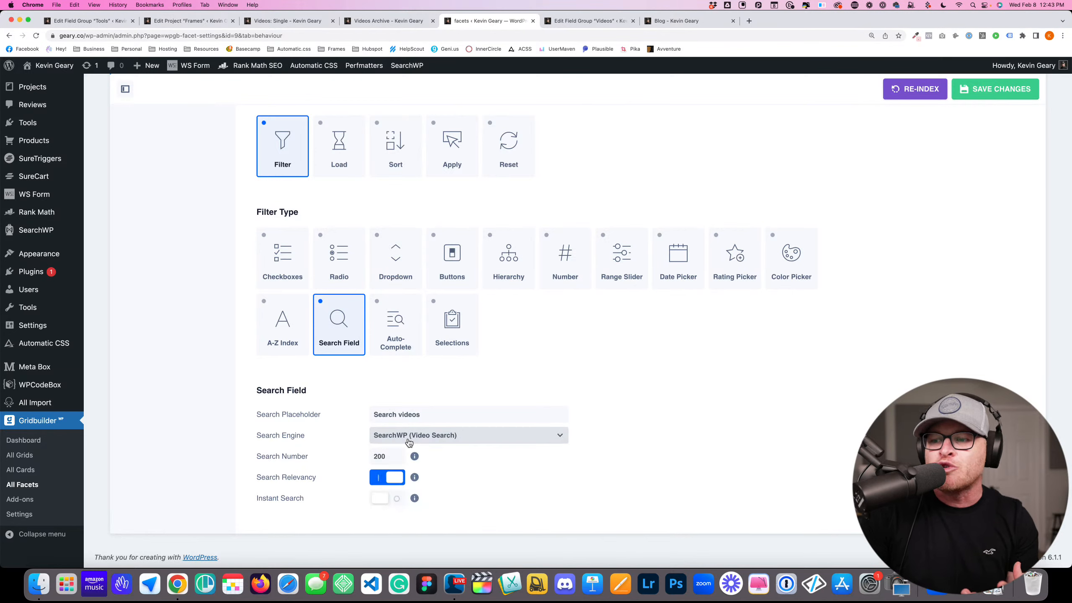
click(406, 443)
click(406, 453)
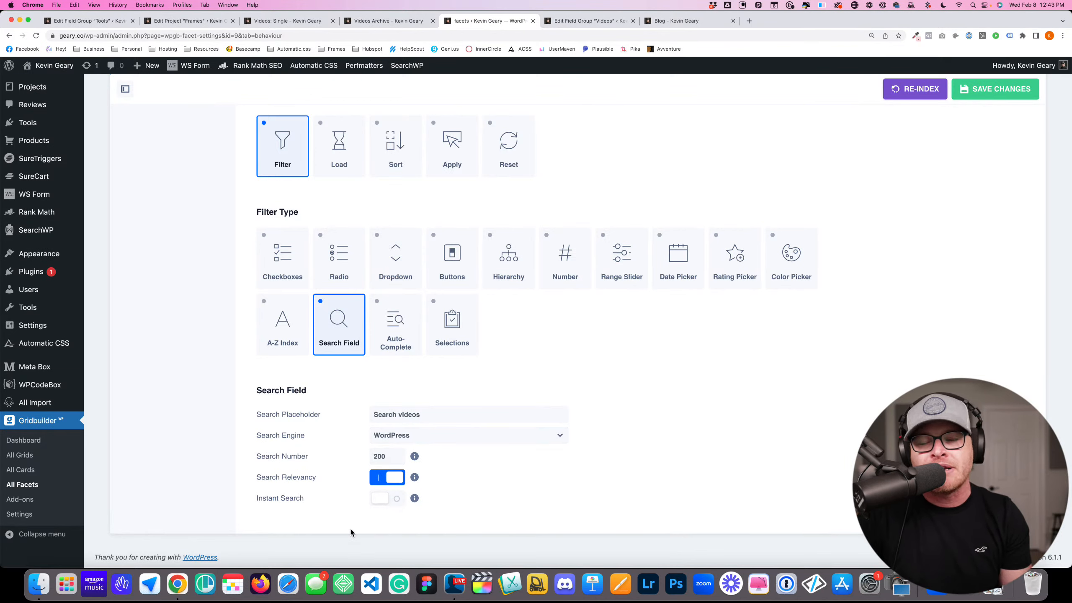
click(402, 438)
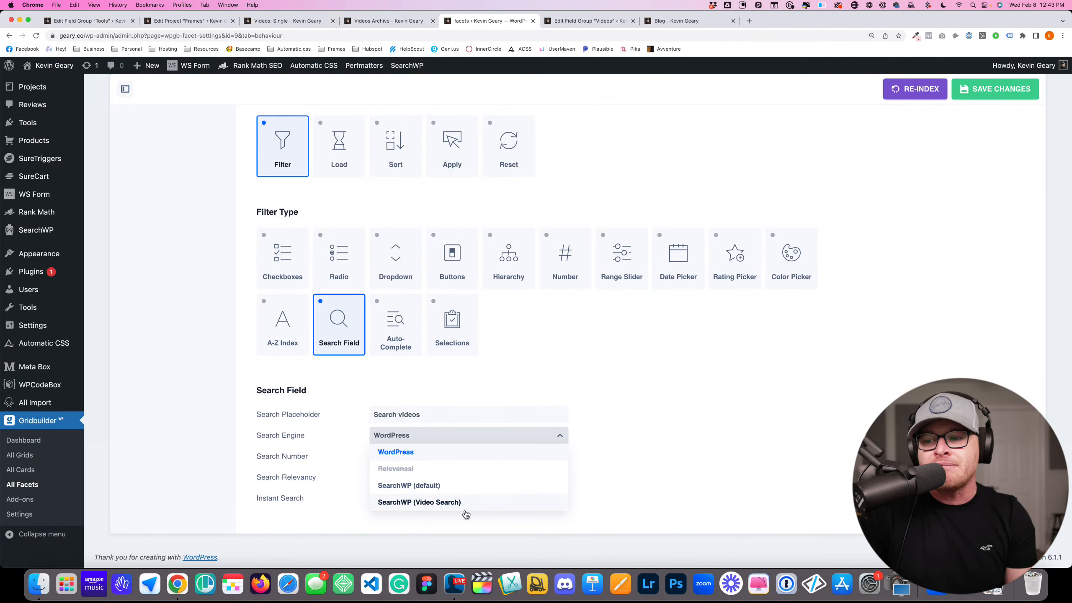
click(419, 502)
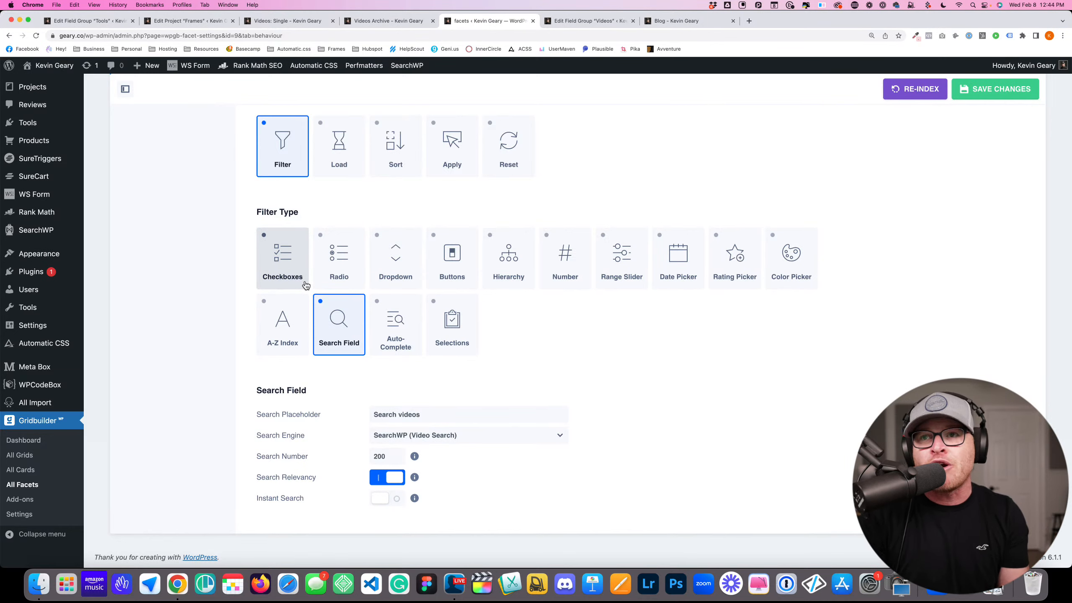
Search the Videos archive for "metabox" again, looking through all matching videos, and clear the search
click(298, 22)
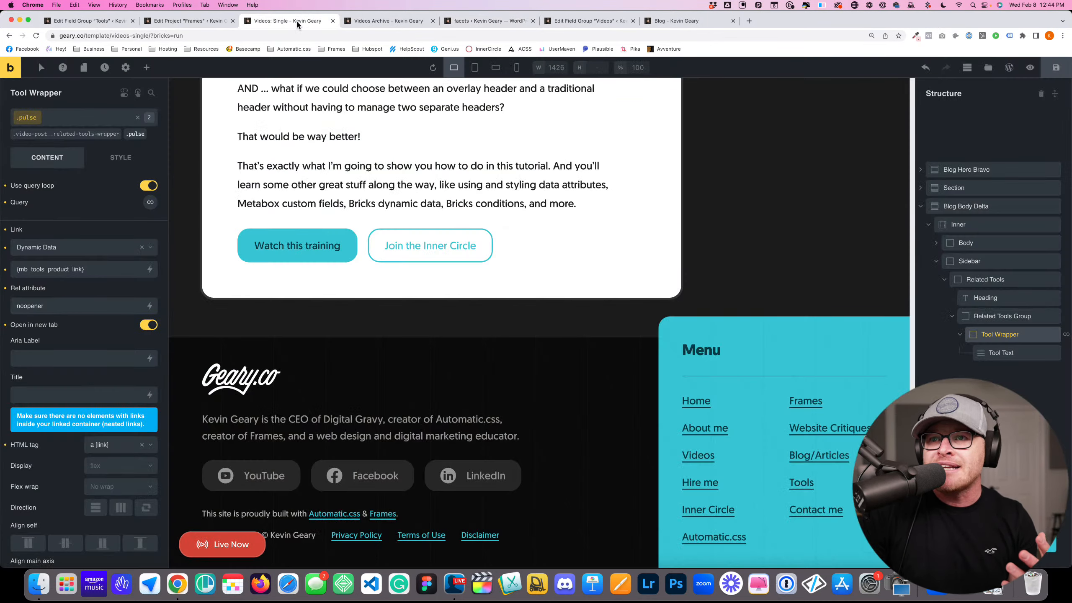
click(370, 25)
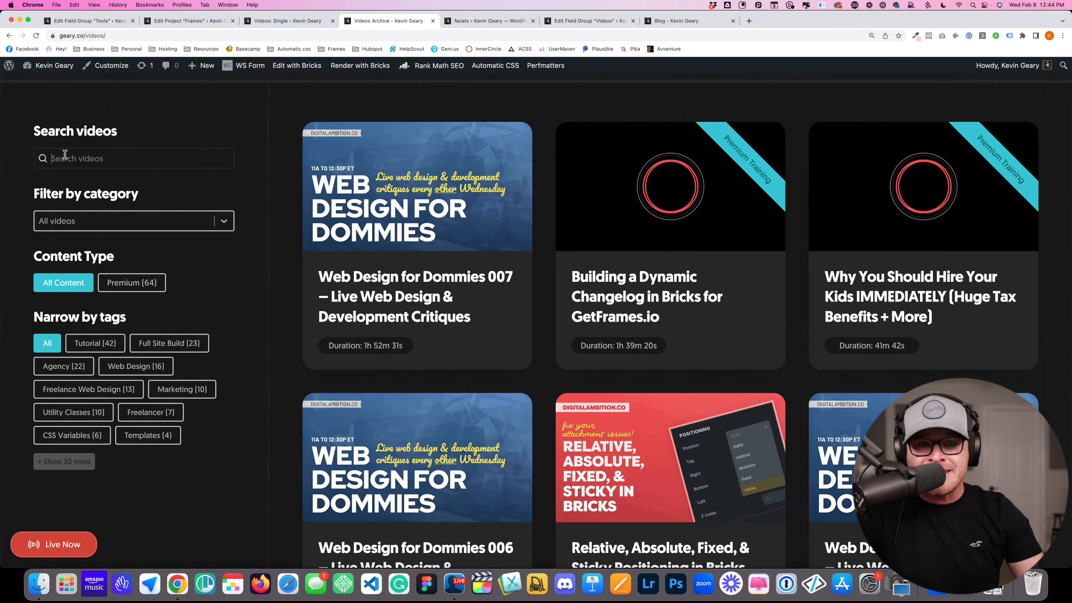
click(65, 154)
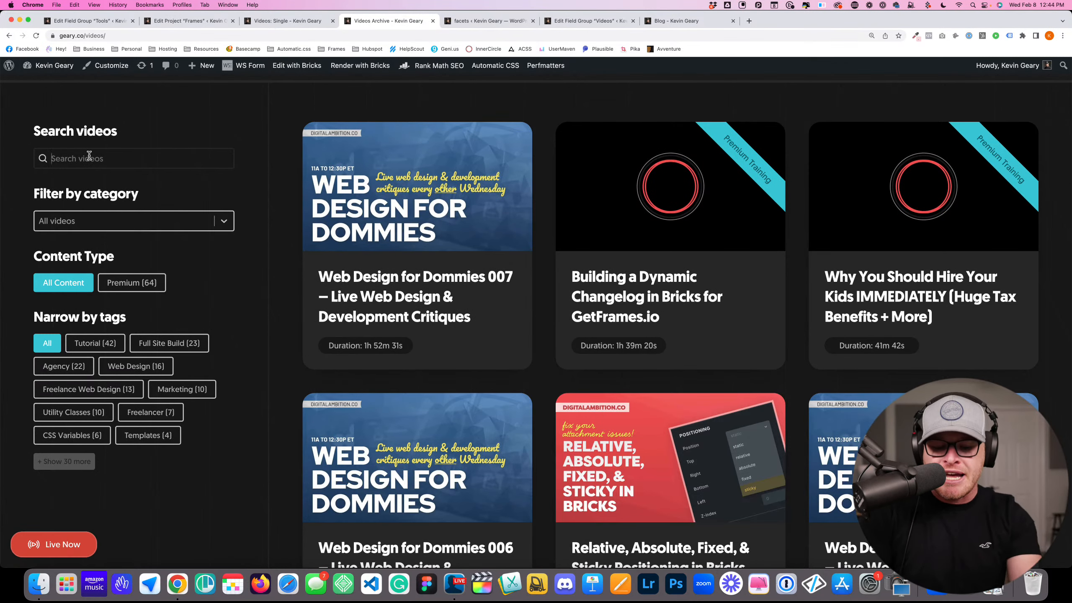
text(metabox)
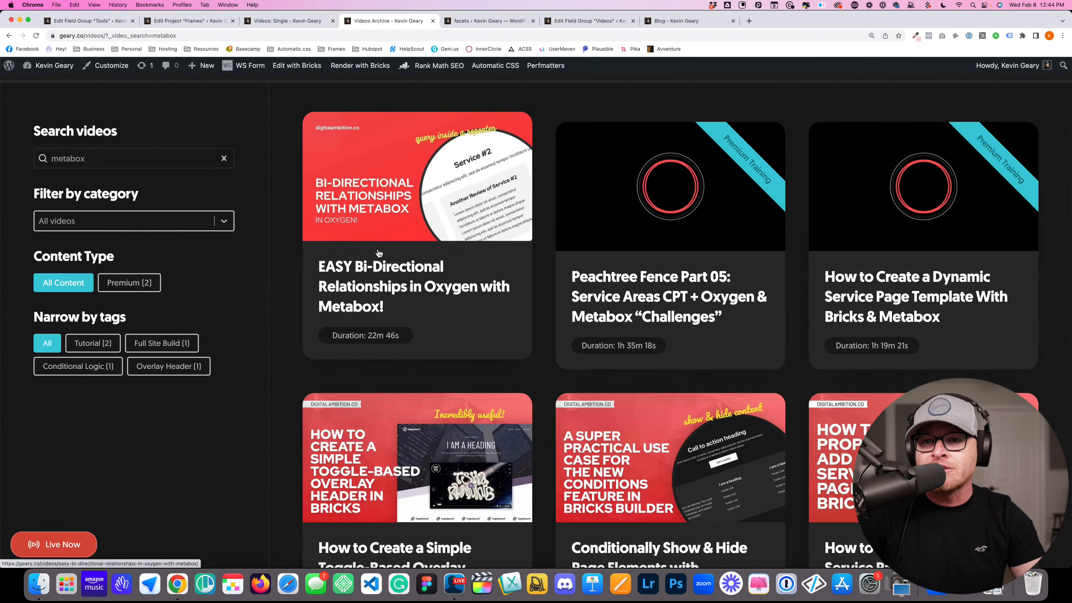
scroll(648, 235, down, 1)
scroll(648, 235, down, 10)
scroll(645, 234, up, 7)
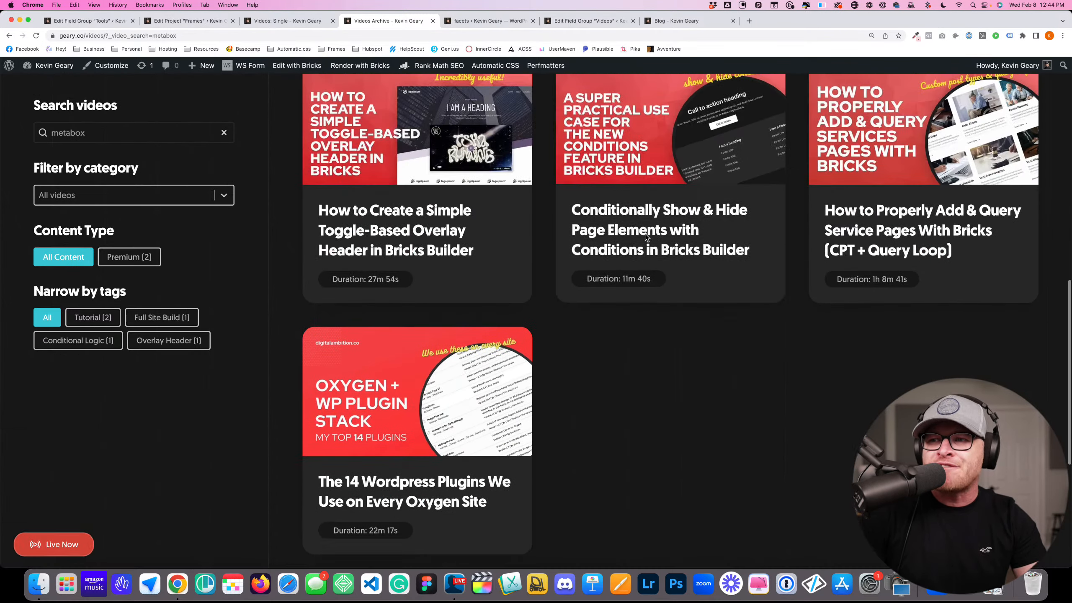
click(224, 132)
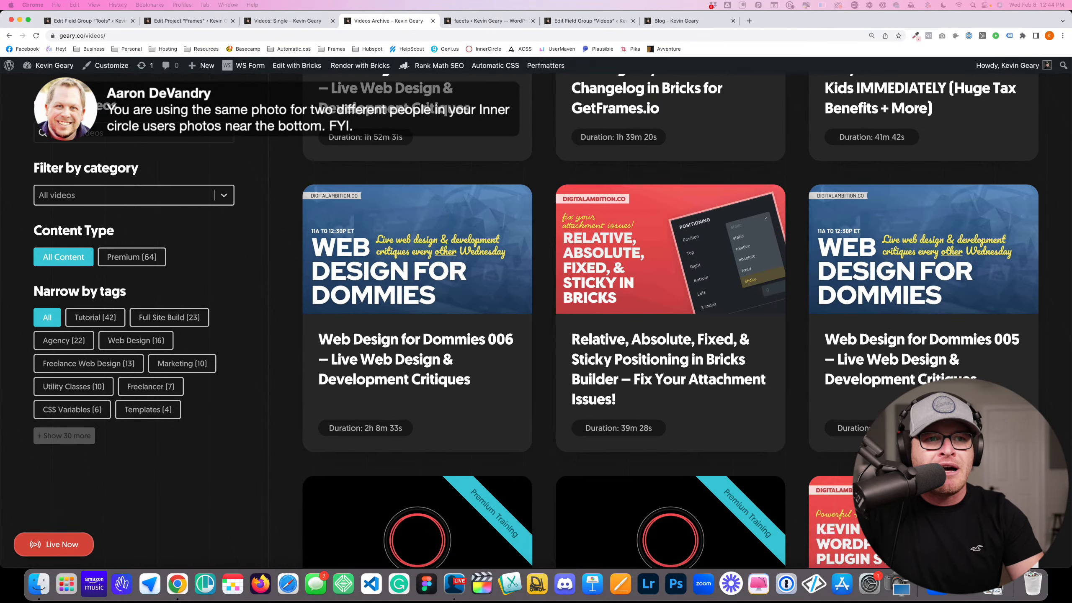
Open the website's home page from the Tools field group's browser tab and show the Inner Circle member testimonial photos
click(281, 22)
click(89, 21)
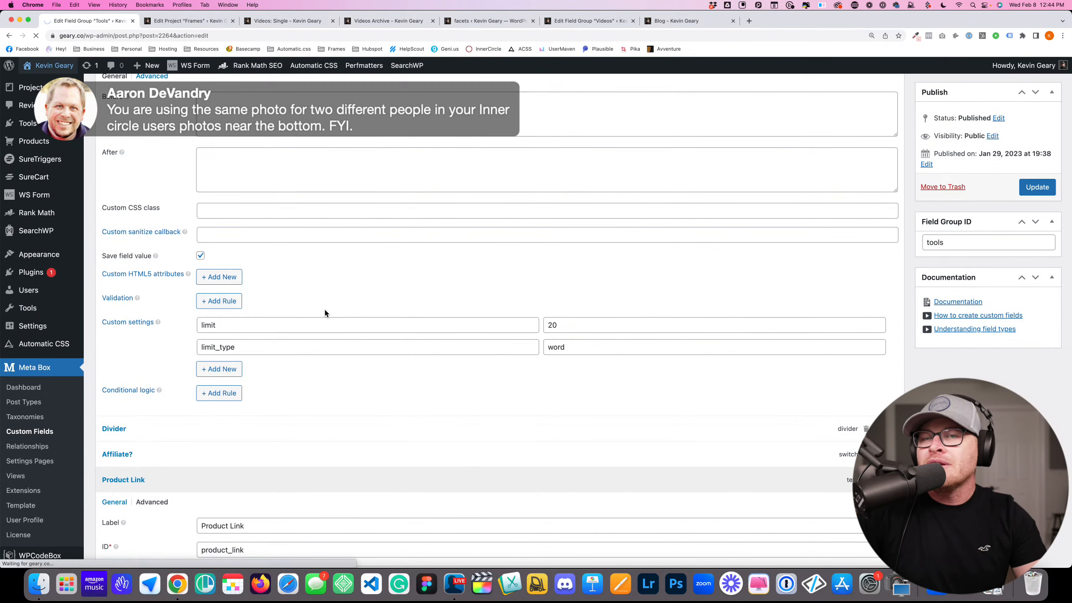
scroll(402, 308, down, 15)
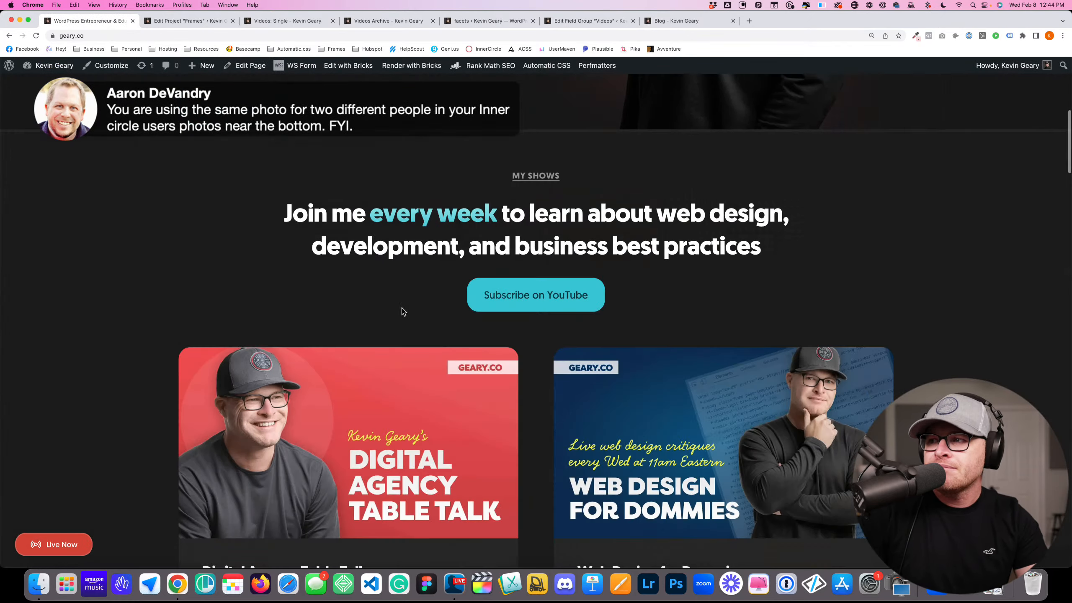
scroll(401, 309, down, 10)
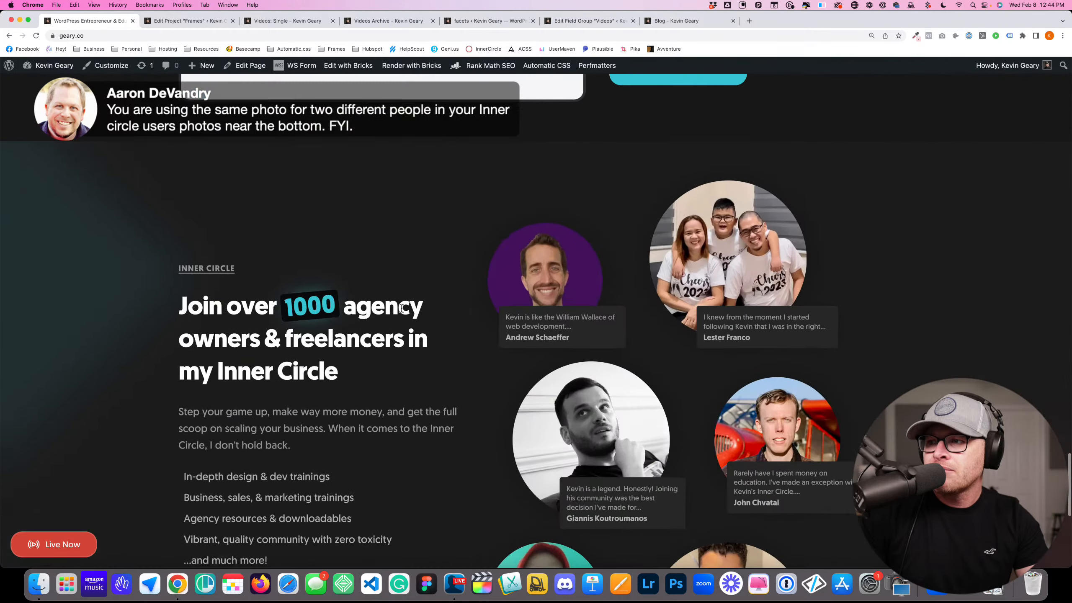
Compare the Inner Circle member testimonial photos on the home page for duplicates
scroll(498, 319, up, 3)
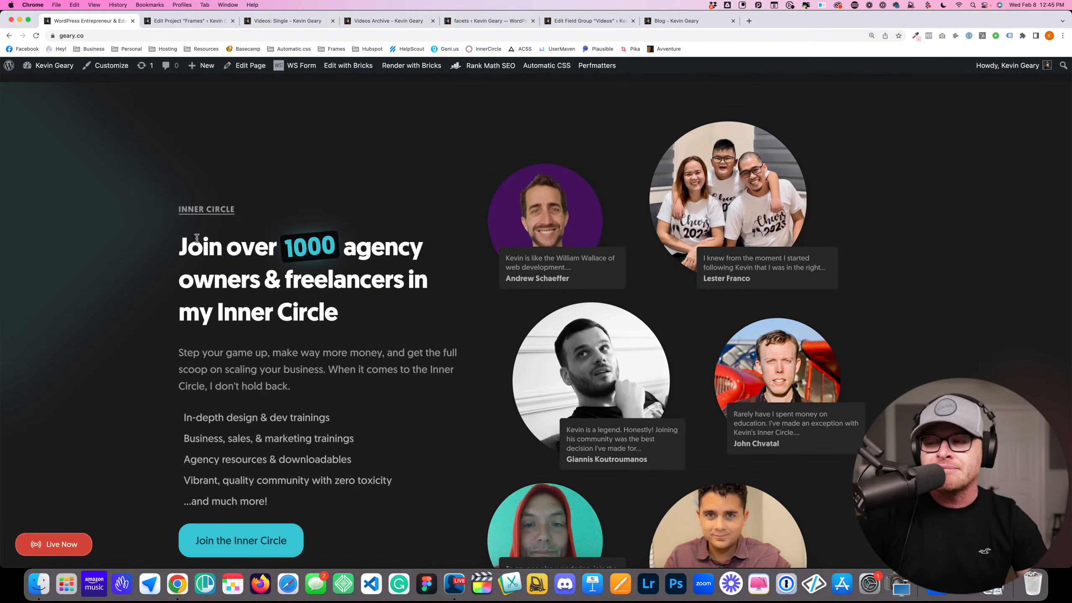
scroll(479, 175, down, 3)
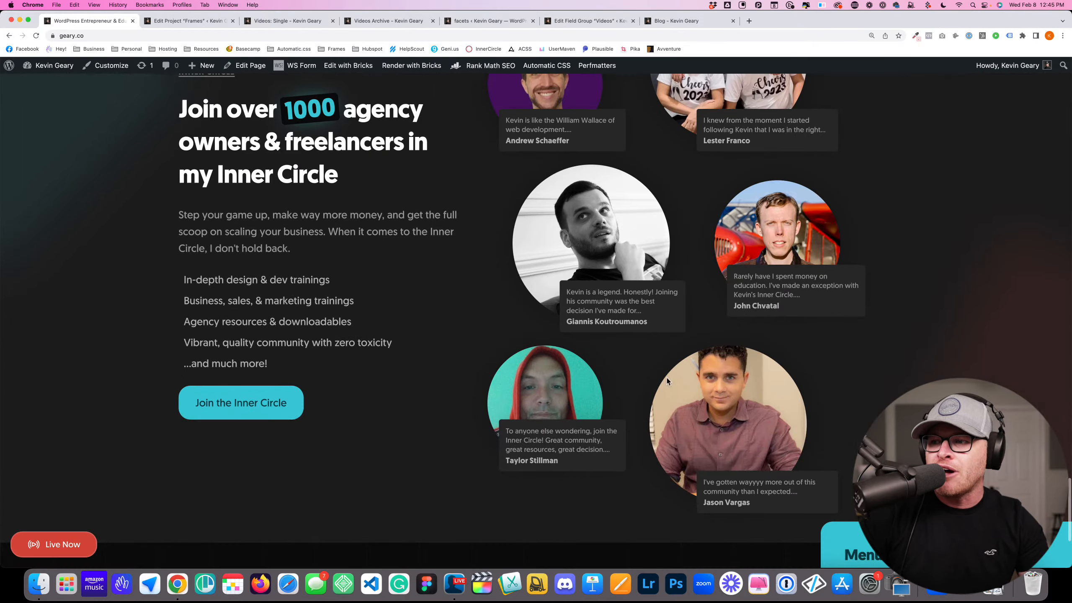
scroll(623, 358, up, 3)
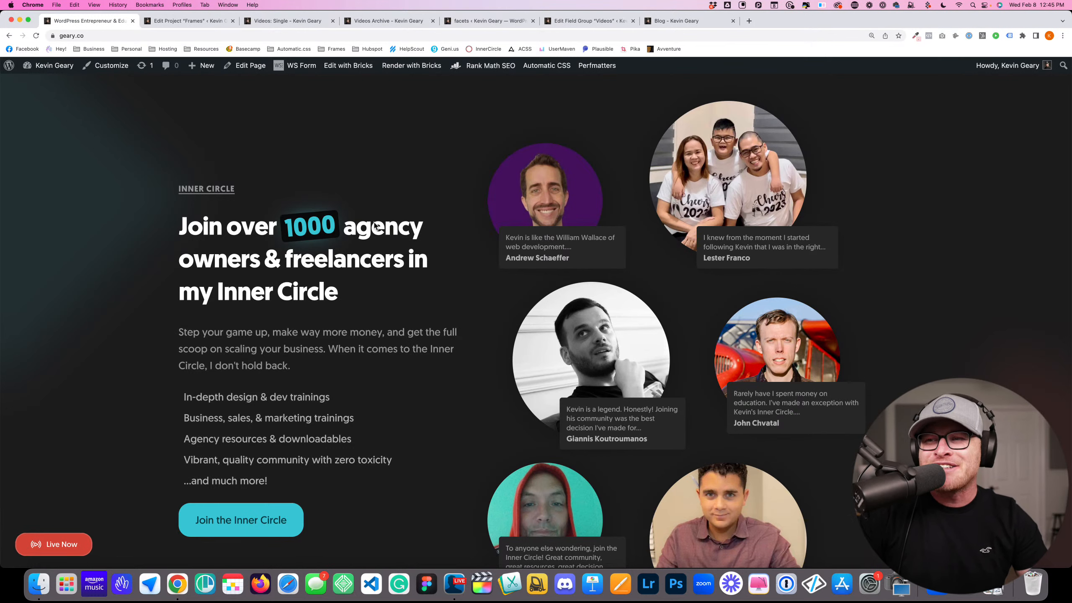
click(9, 36)
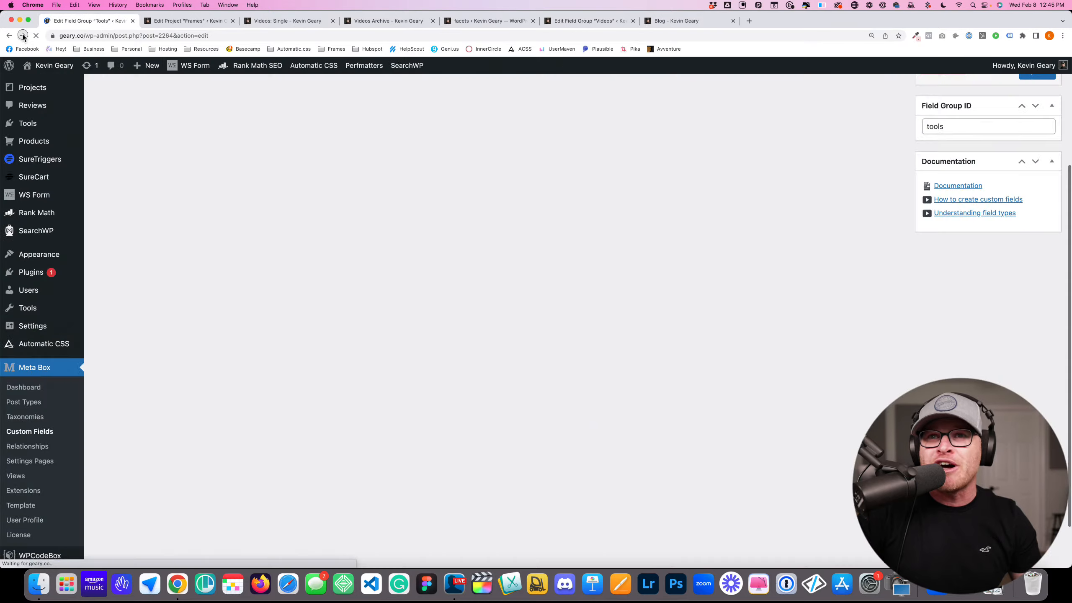
click(22, 35)
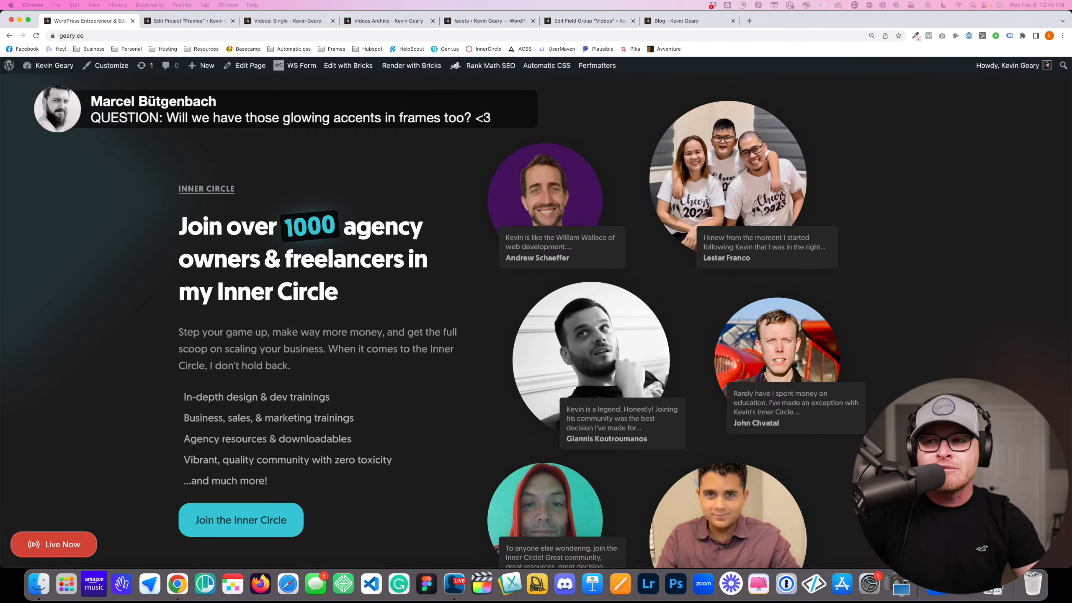
Look through the home page's Inner Circle, Projects & Products and video series sections for glowing accents
scroll(536, 321, down, 5)
scroll(536, 321, up, 9)
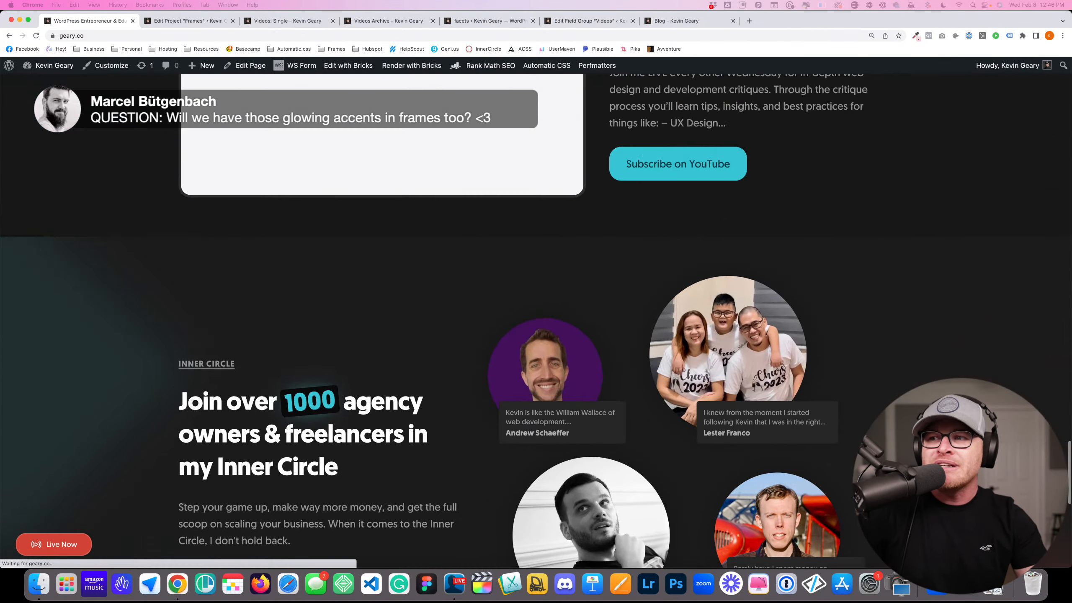
scroll(536, 321, up, 6)
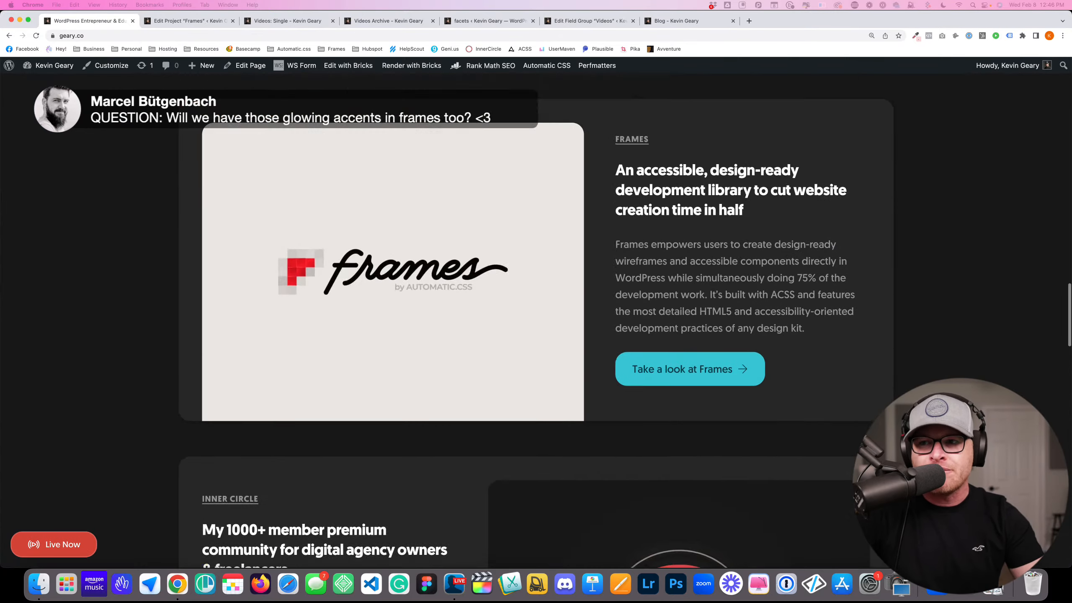
scroll(536, 321, up, 8)
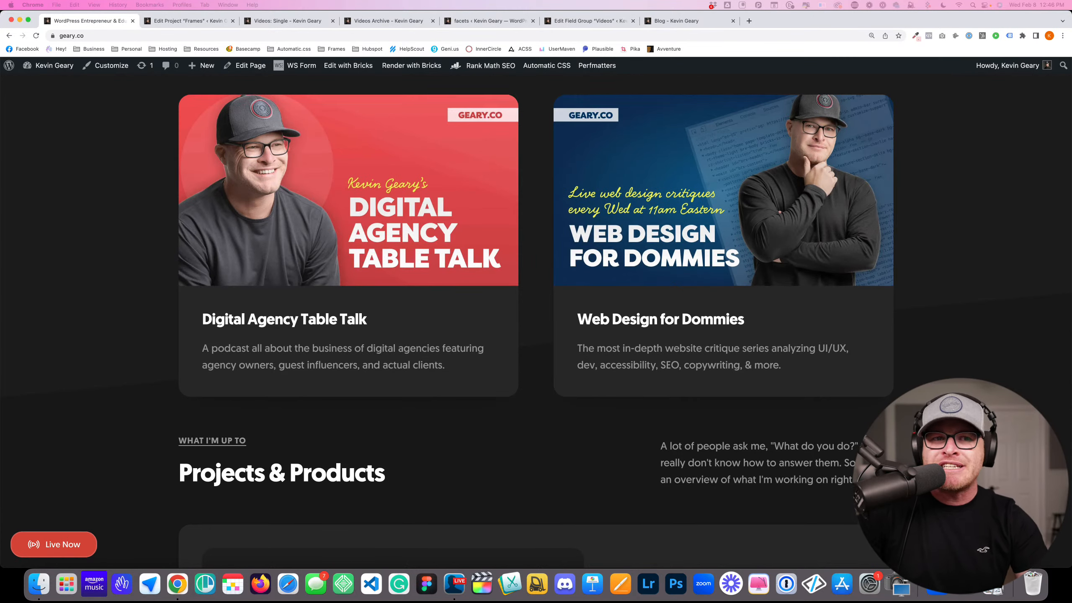
scroll(536, 320, down, 10)
Close all the other browser tabs, from the Frames project editor to the Blog, keeping only the home page
click(171, 19)
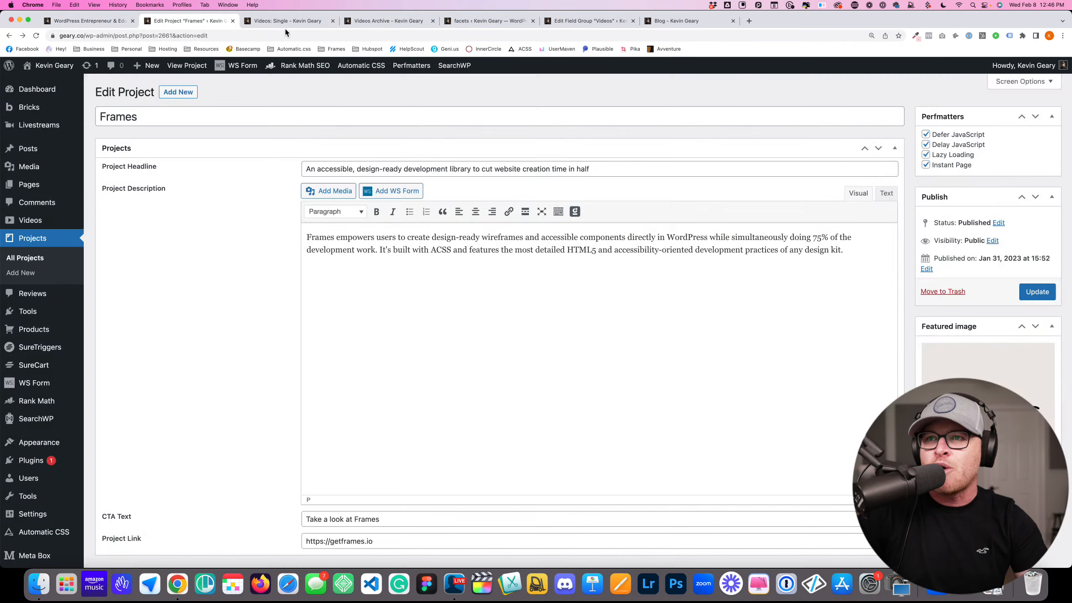
click(233, 21)
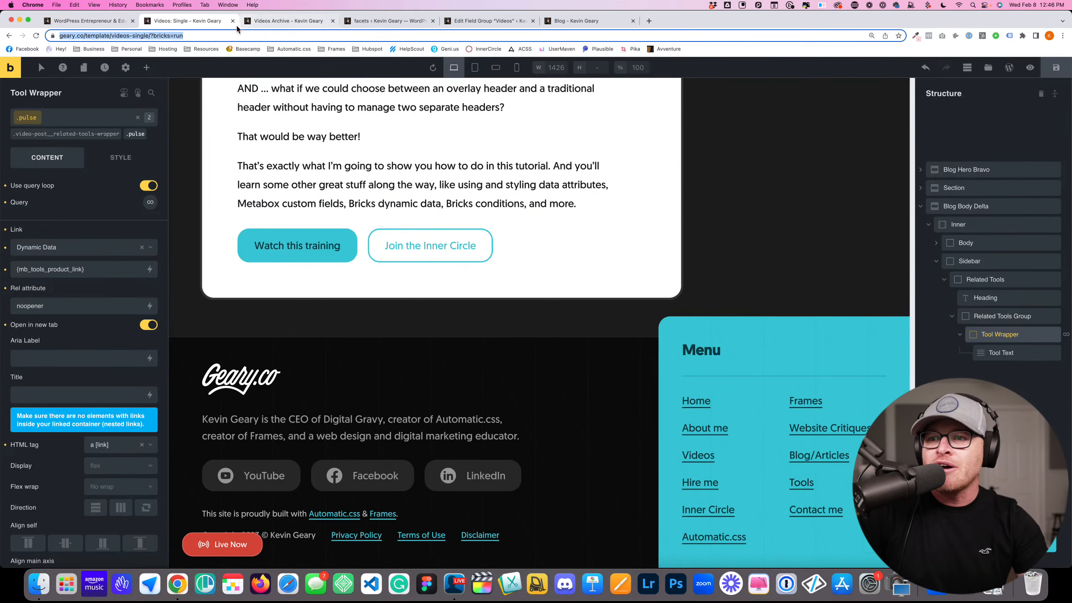
click(233, 20)
click(234, 21)
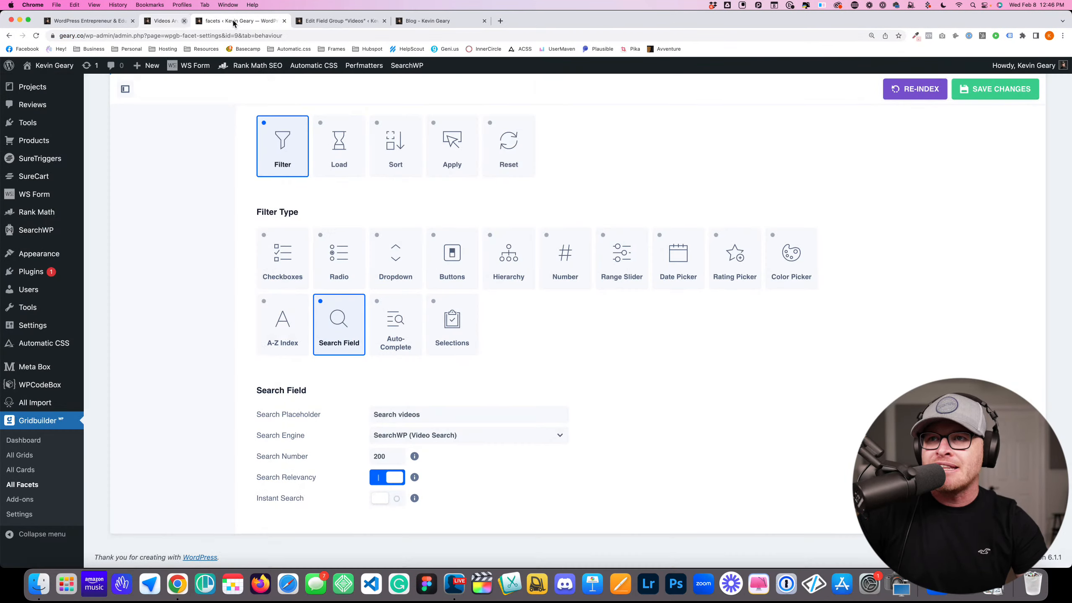
click(233, 22)
click(233, 22)
click(232, 22)
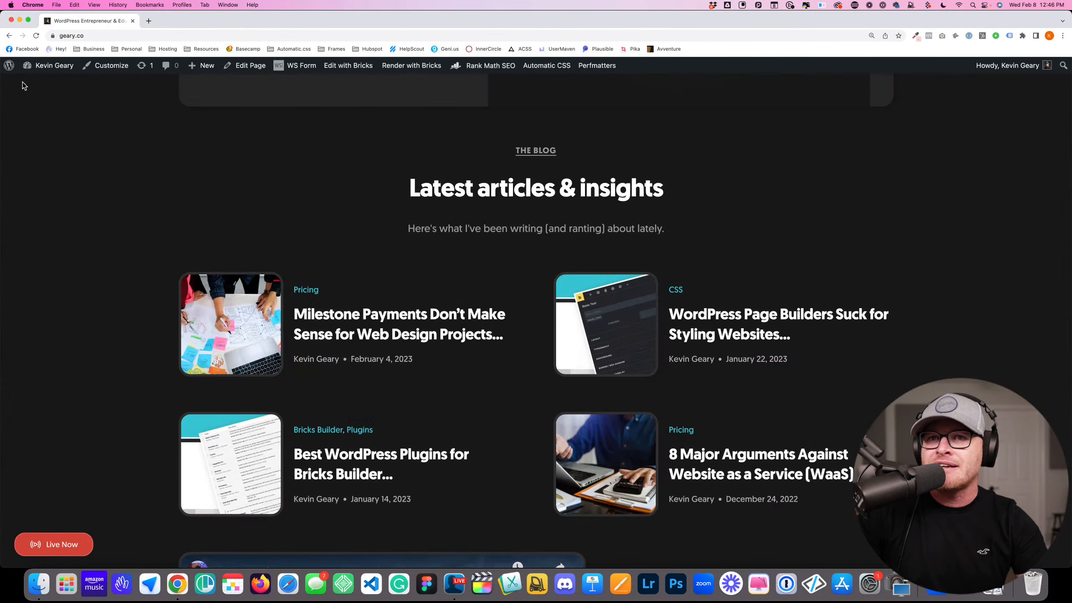
Open the website's home page in the Bricks editor
click(65, 85)
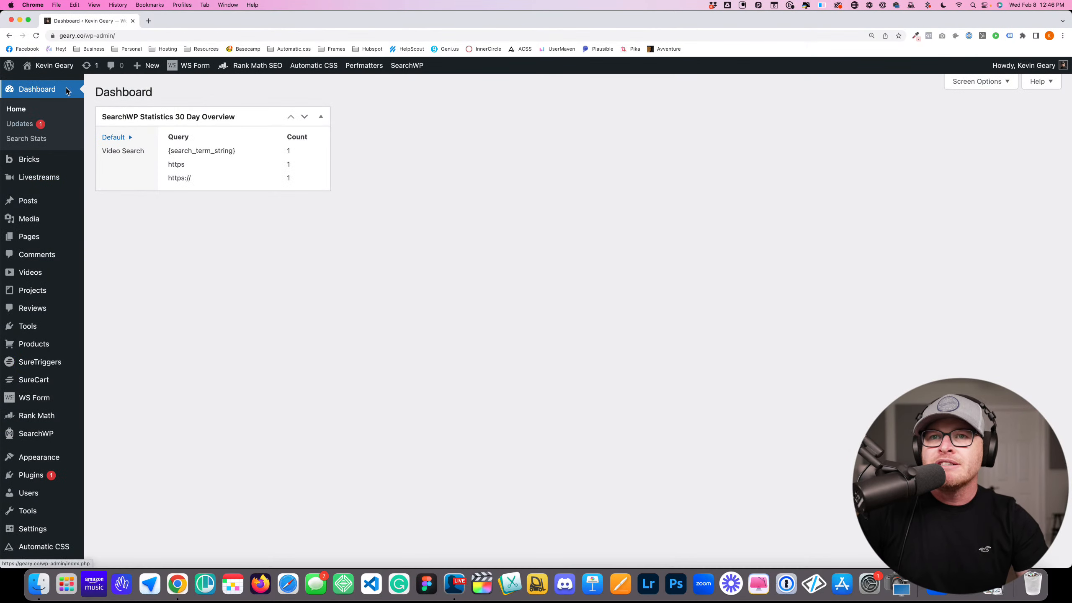
click(52, 85)
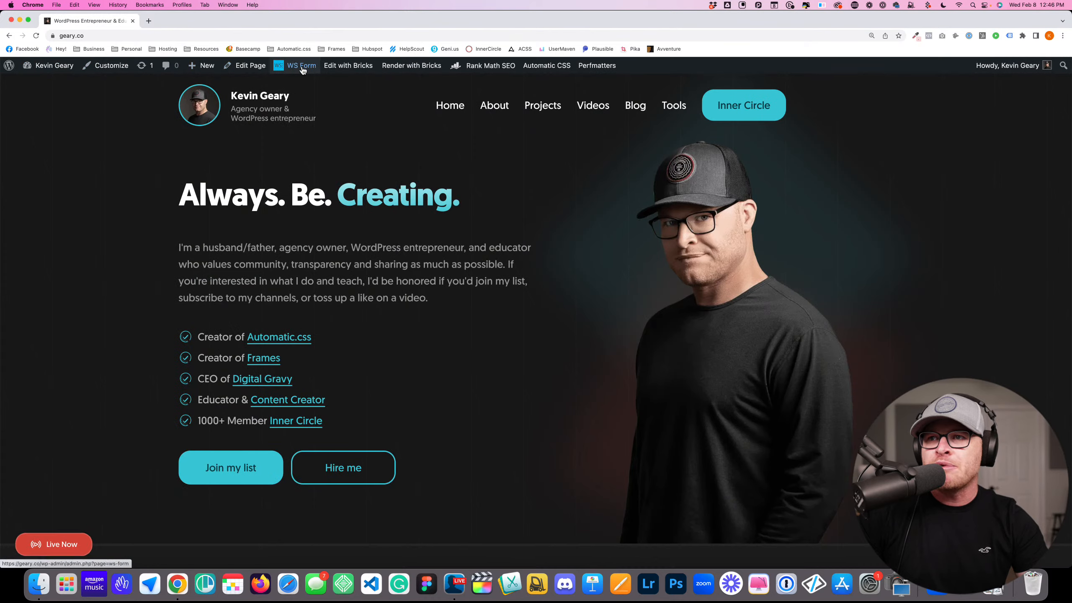
click(348, 66)
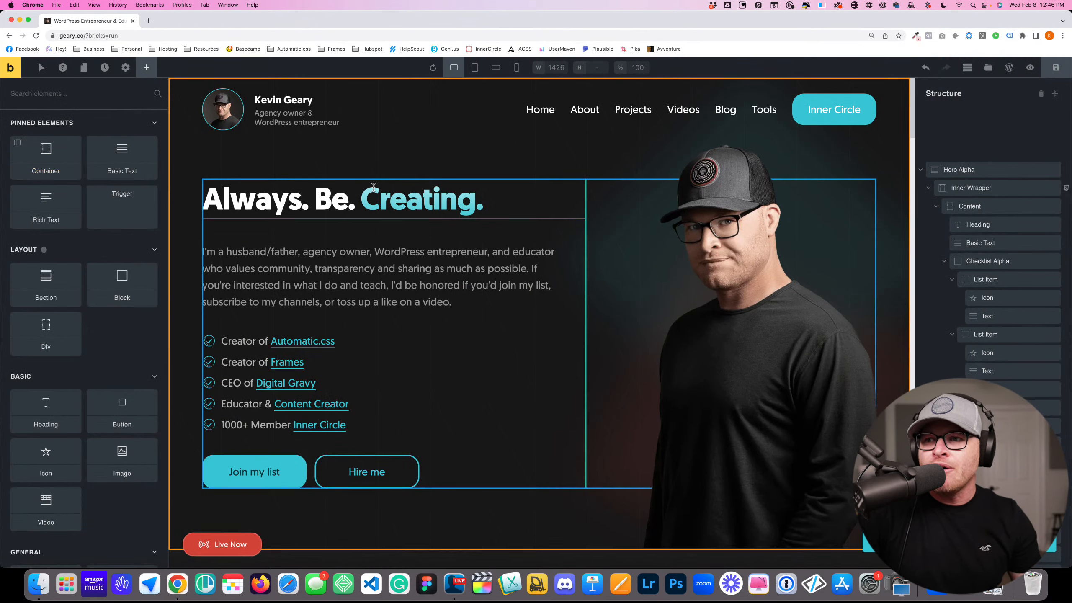
Select the hero heading "Always. Be. Creating." and show the span markup in its text
click(435, 269)
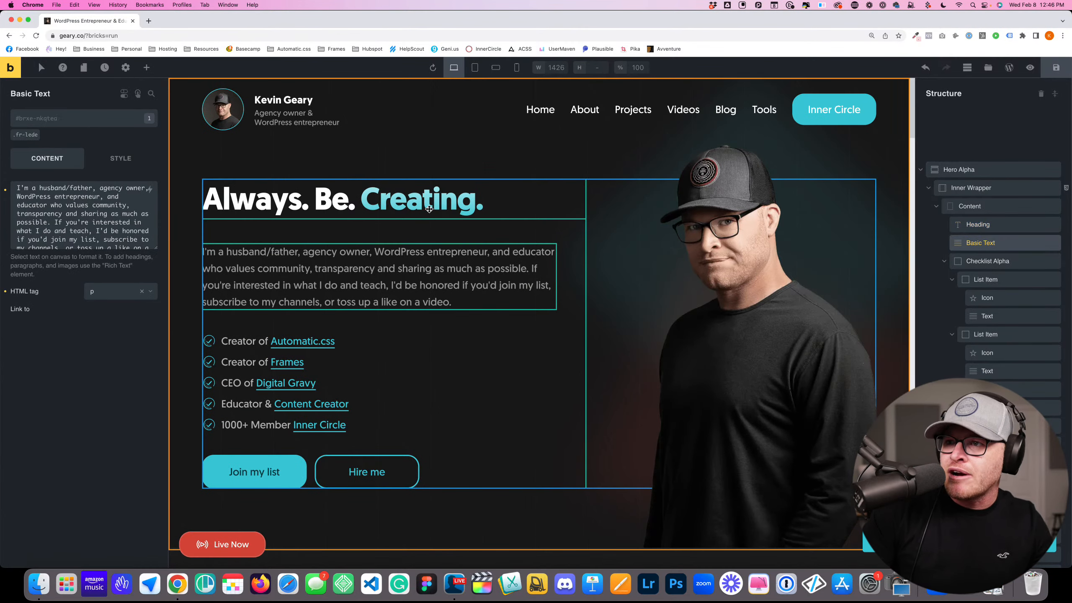
click(429, 209)
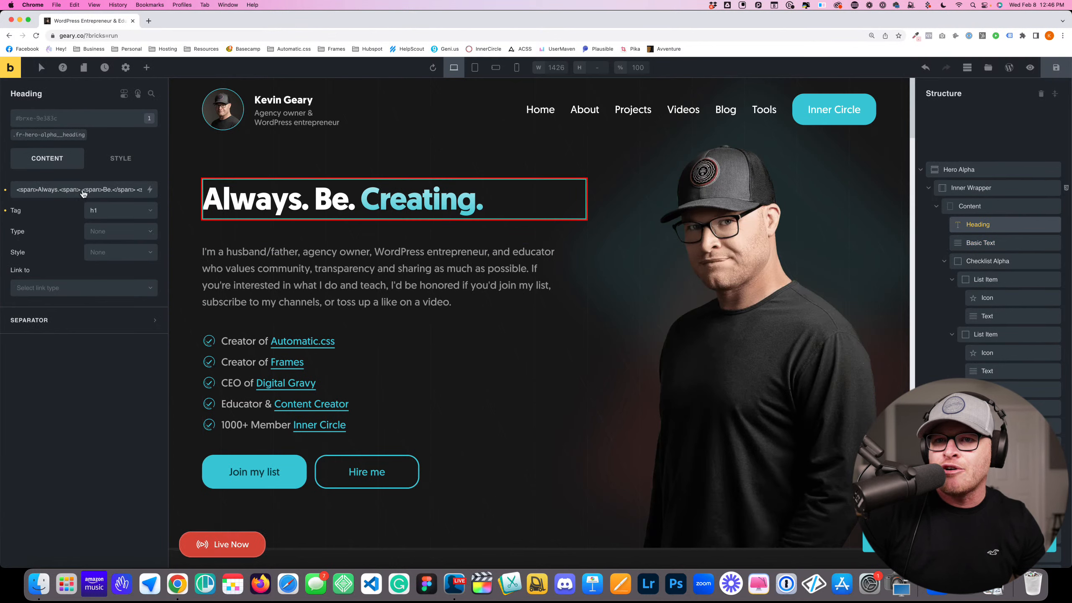
scroll(74, 190, right, 1)
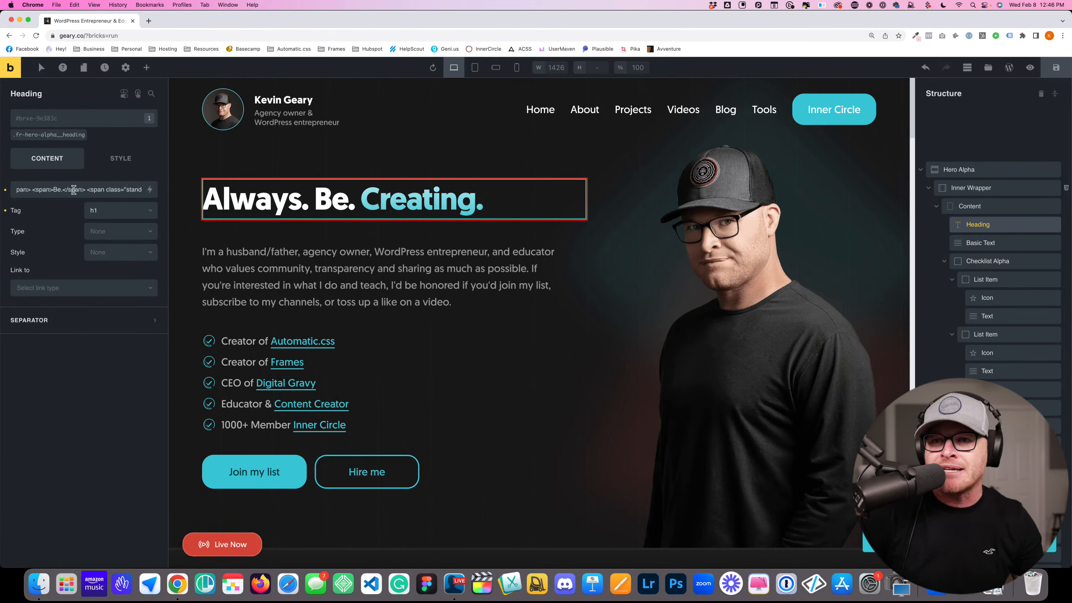
scroll(73, 190, left, 2)
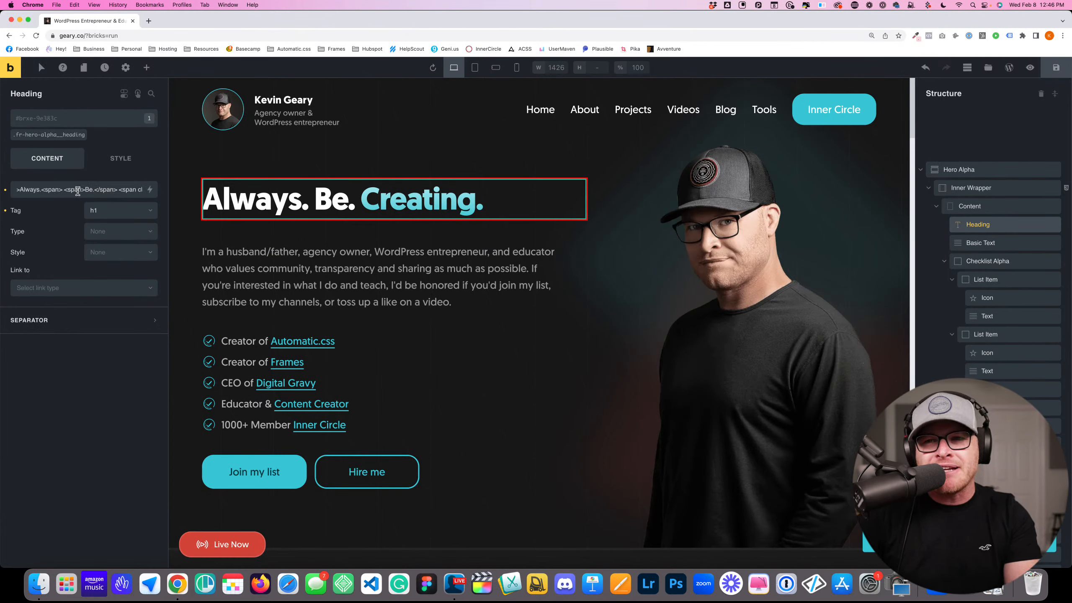
drag(81, 190, 6, 189)
click(40, 191)
text(an)
click(16, 190)
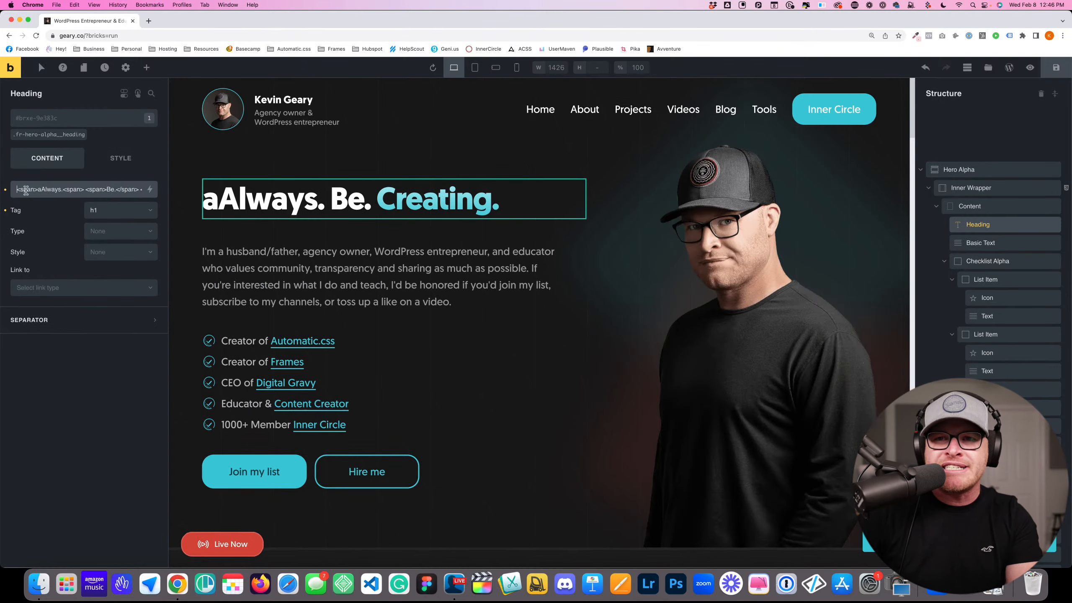
click(41, 191)
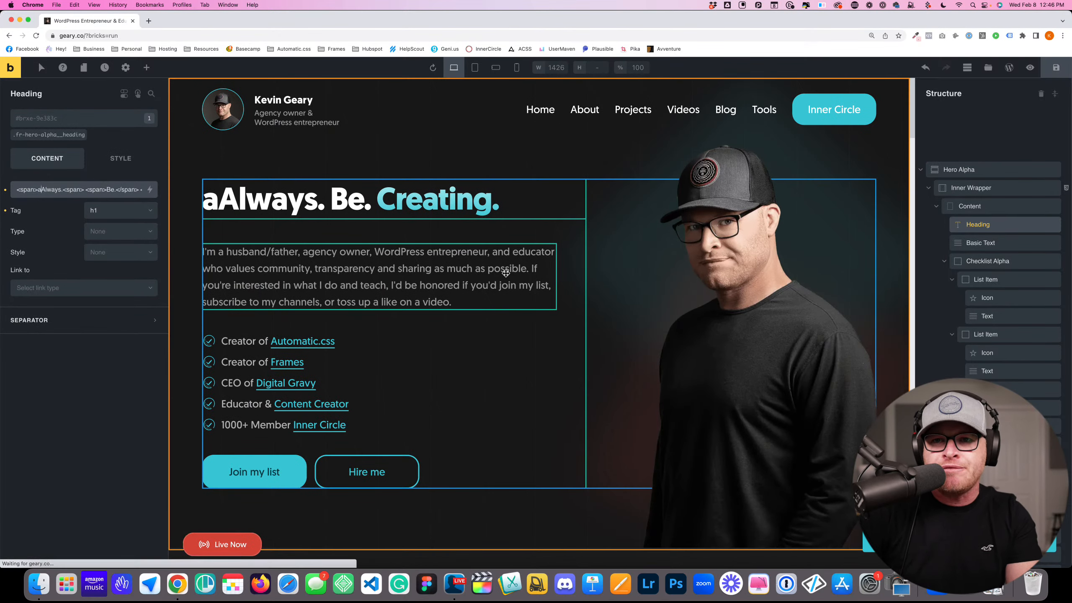
key(BackSpace)
Try the class "highlight" on the heading's "Creating." span and set it back to "standout"
scroll(97, 189, right, 5)
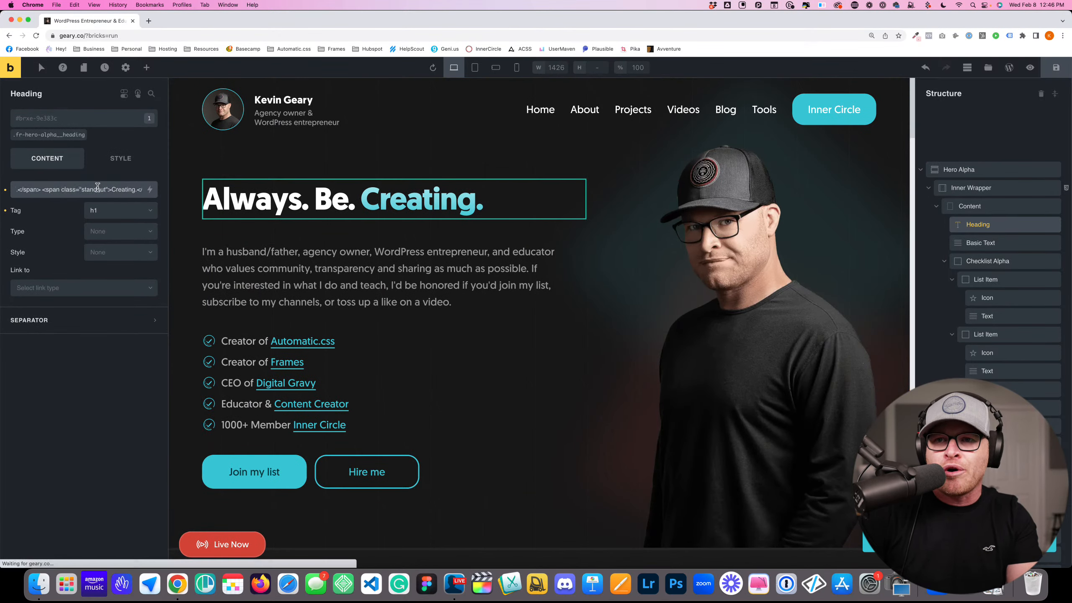
double_click(85, 190)
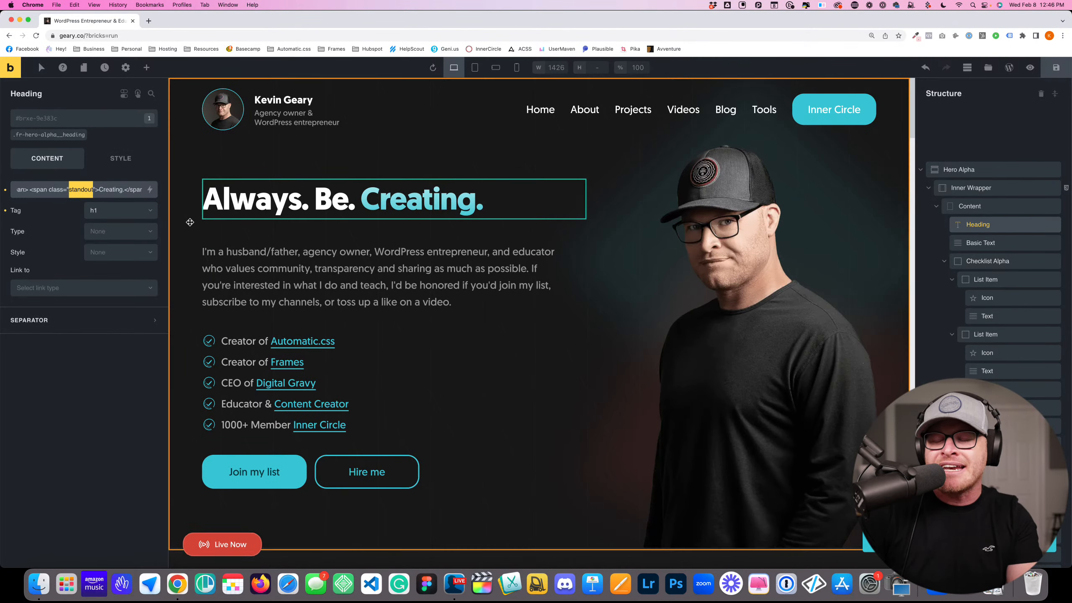
text(f)
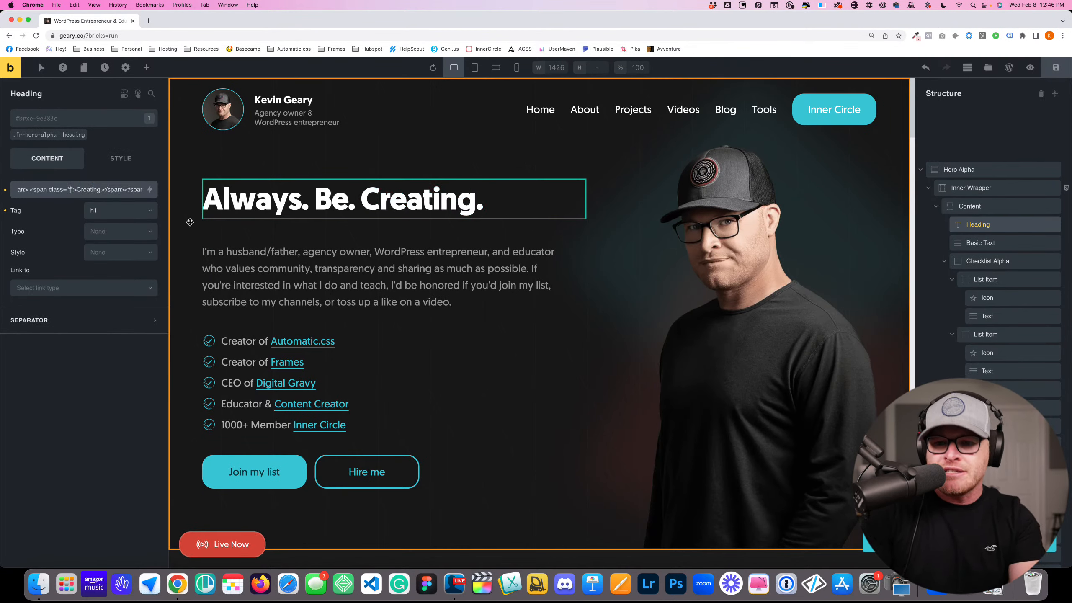
text(ighlight)
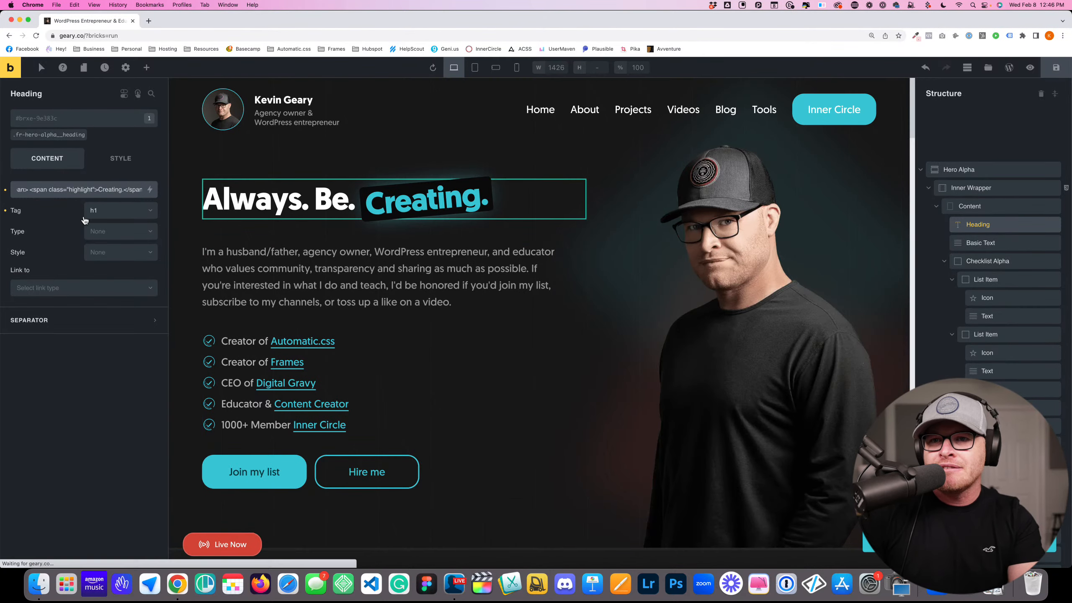
double_click(81, 189)
text(s)
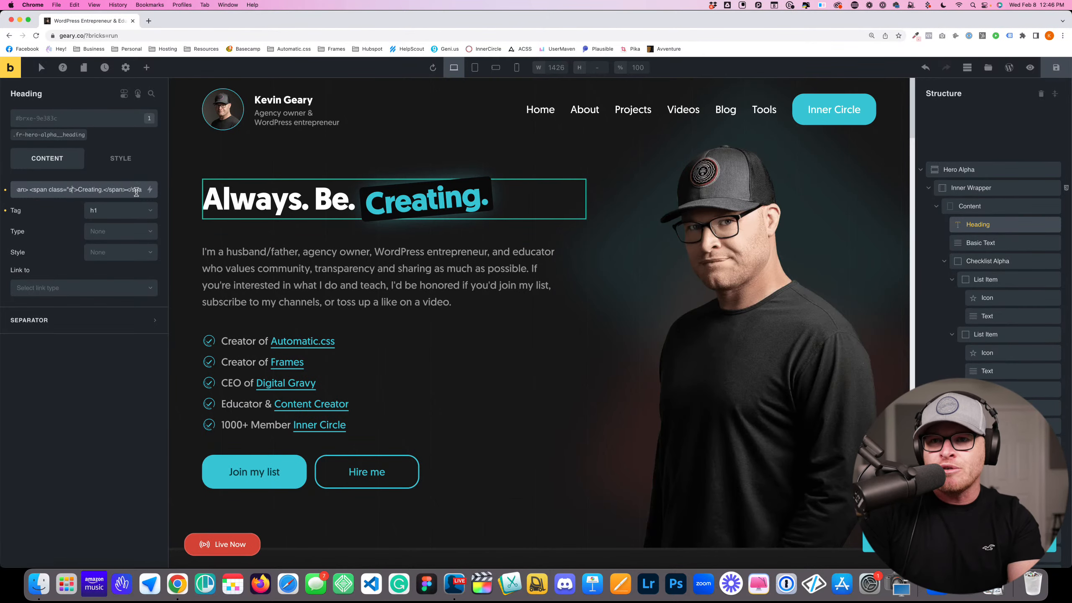
text(tandout)
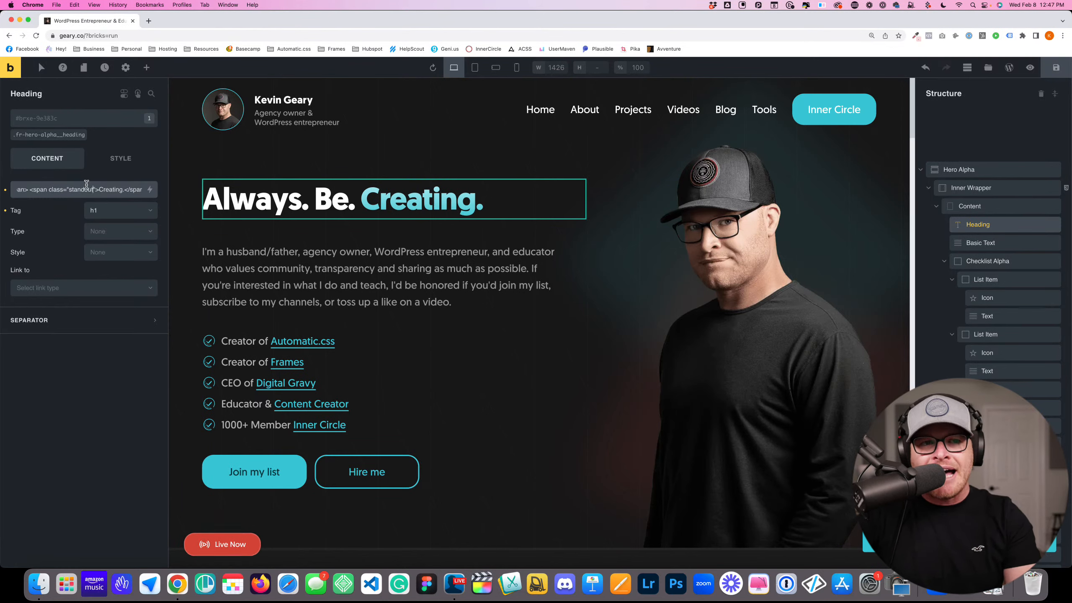
Open the home page's WordPress editor in a separate browser tab and go from it to the list of pages
super+click(1009, 71)
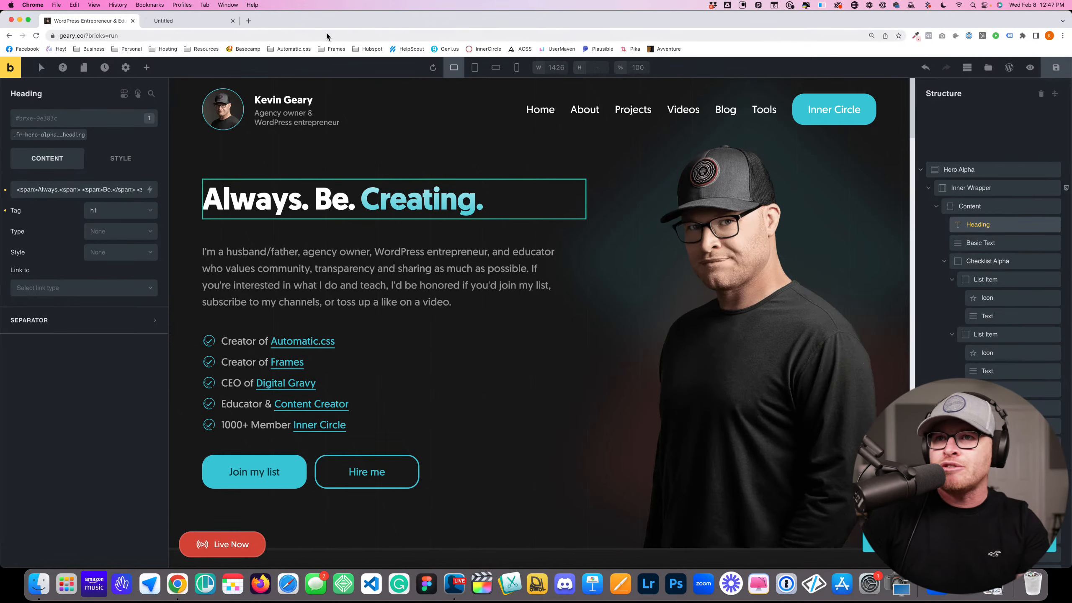
drag(168, 22, 135, 56)
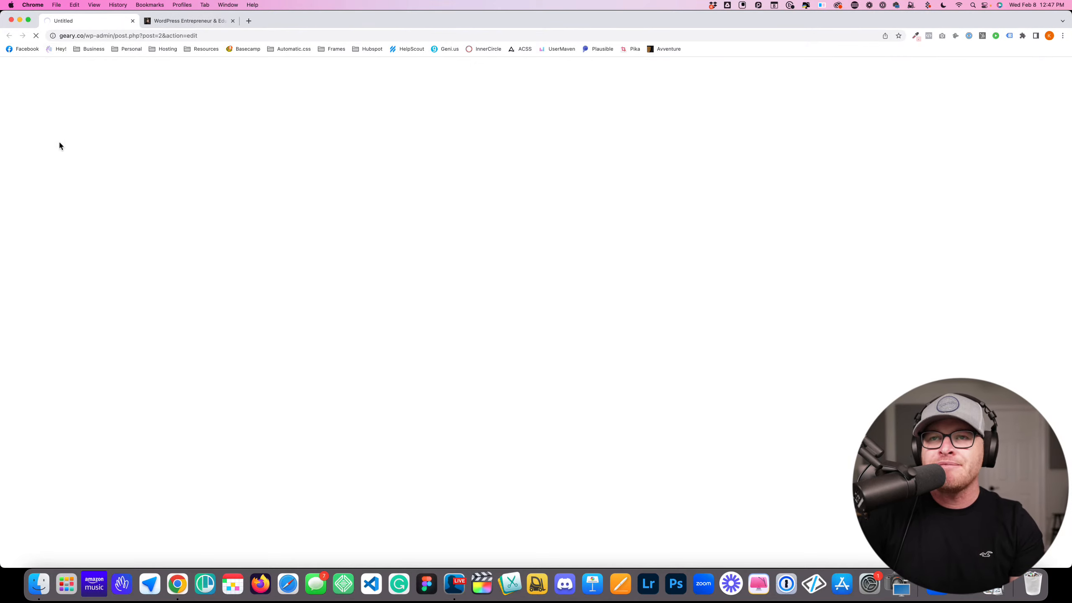
click(185, 22)
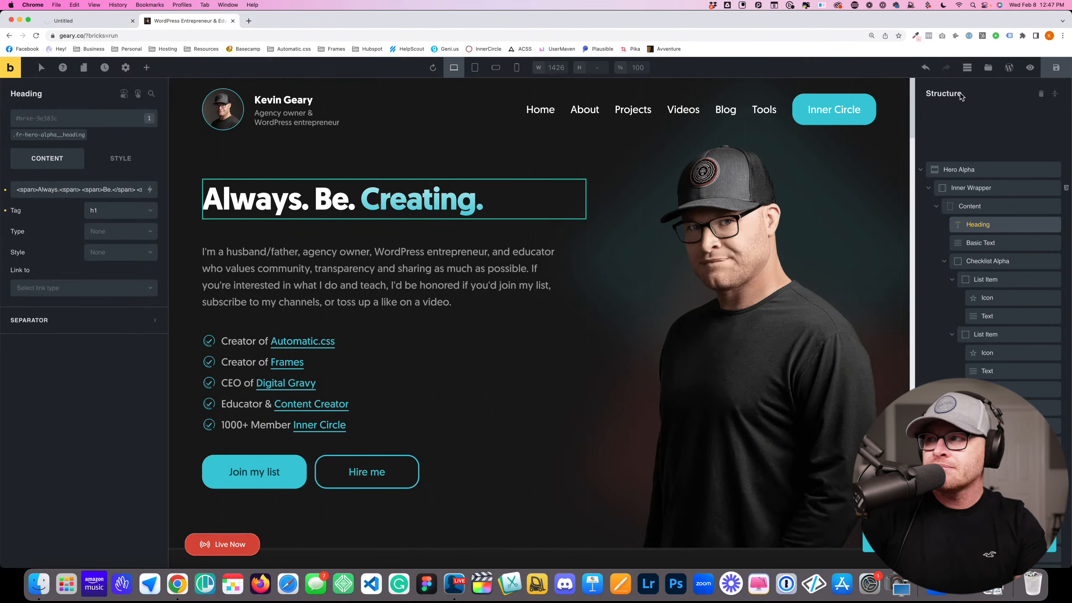
click(283, 20)
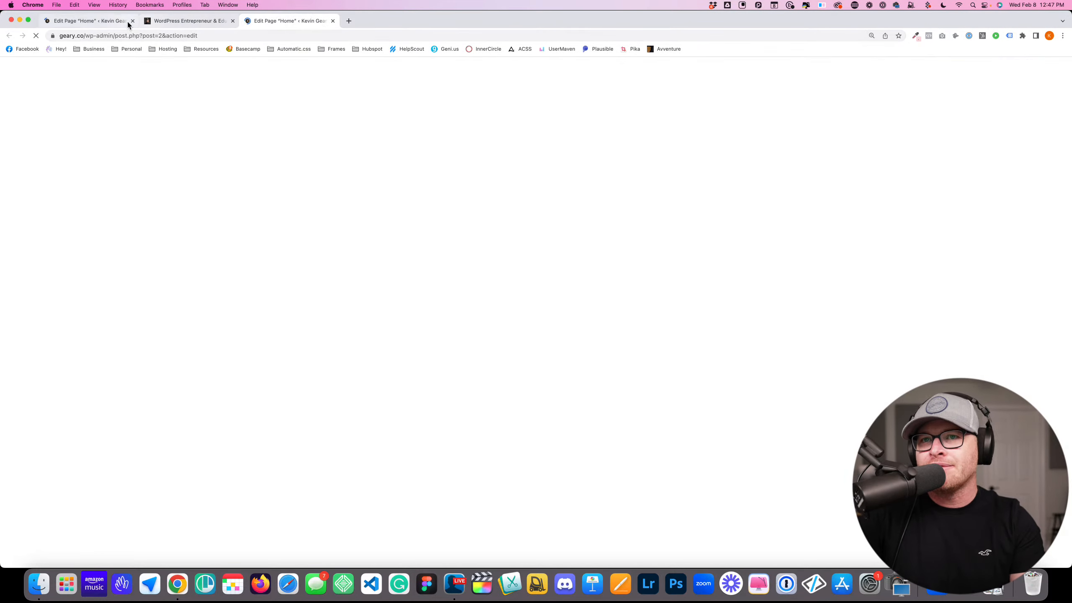
click(333, 21)
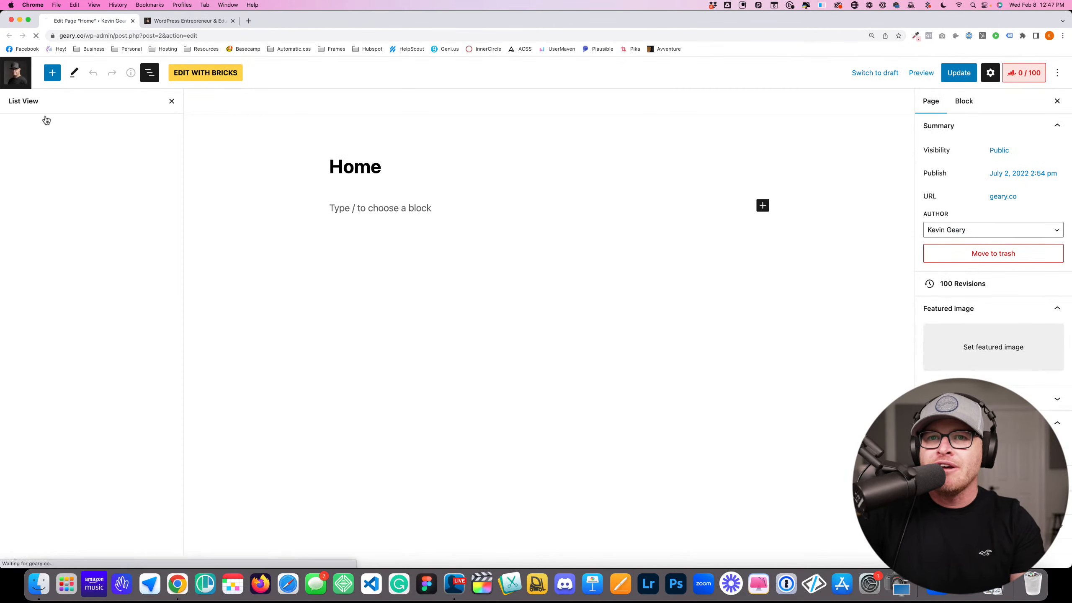
click(16, 73)
Open the Global snippet among the local snippets in WPCodeBox
scroll(49, 338, down, 5)
scroll(48, 338, down, 5)
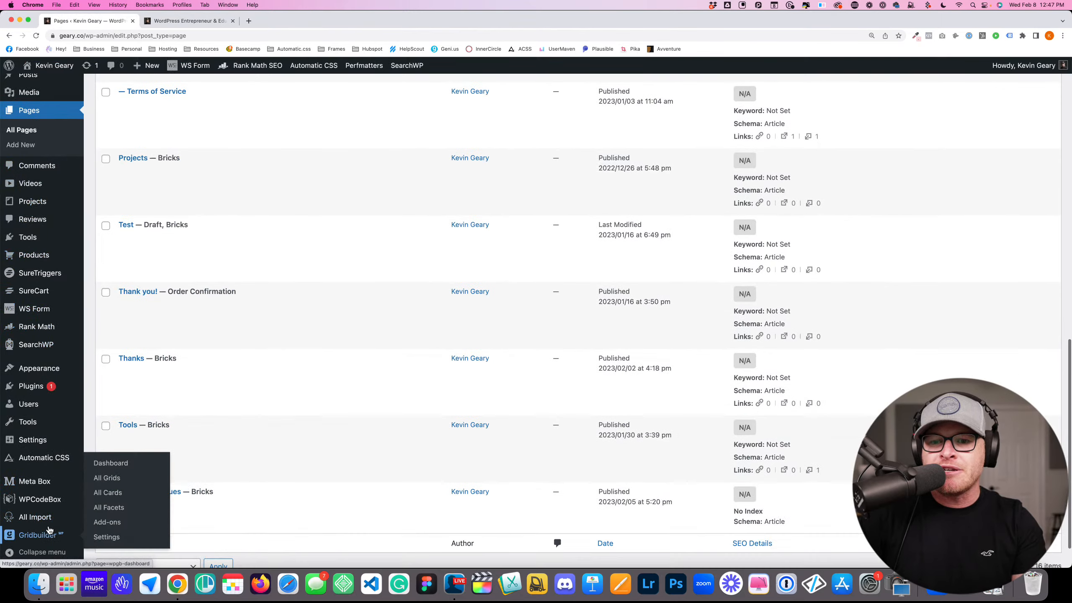
click(40, 499)
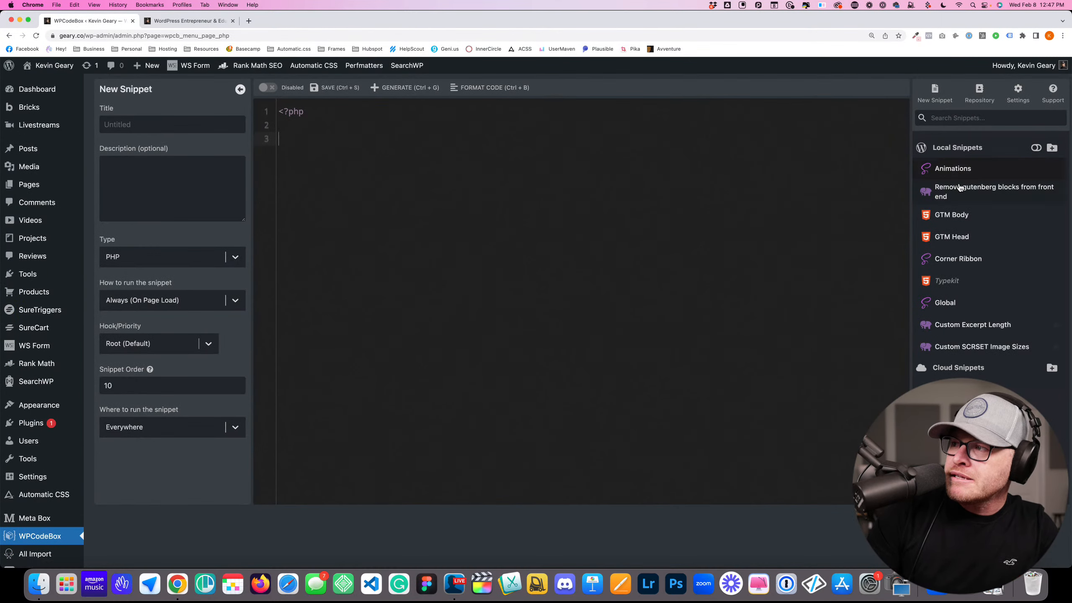
click(946, 302)
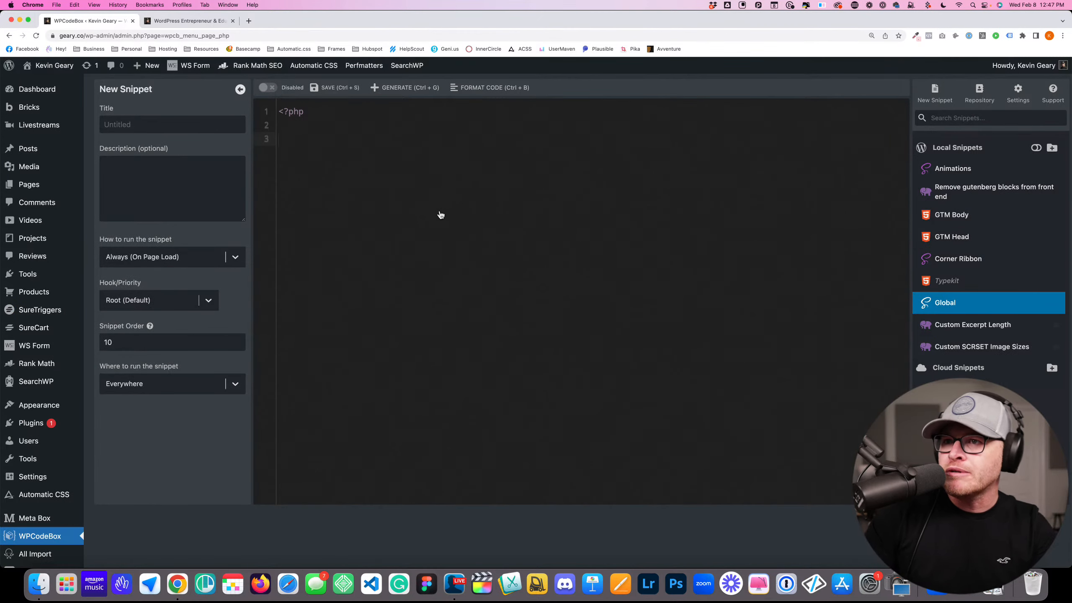
Find the span.highlight and span.standout rules in the Global snippet's SCSS and dismiss the code search
scroll(544, 276, down, 20)
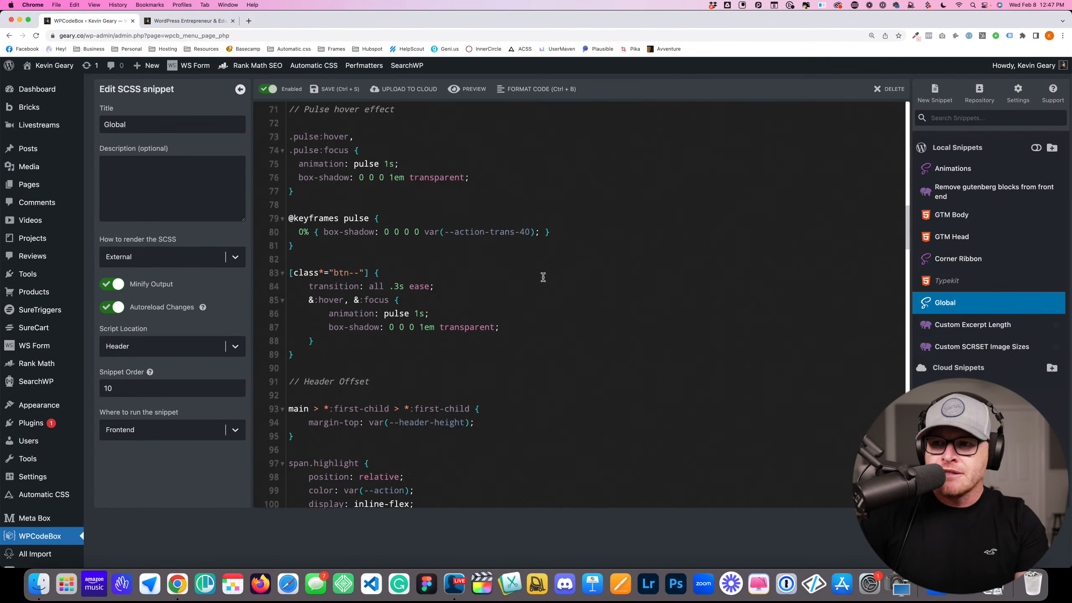
key(cmd+f)
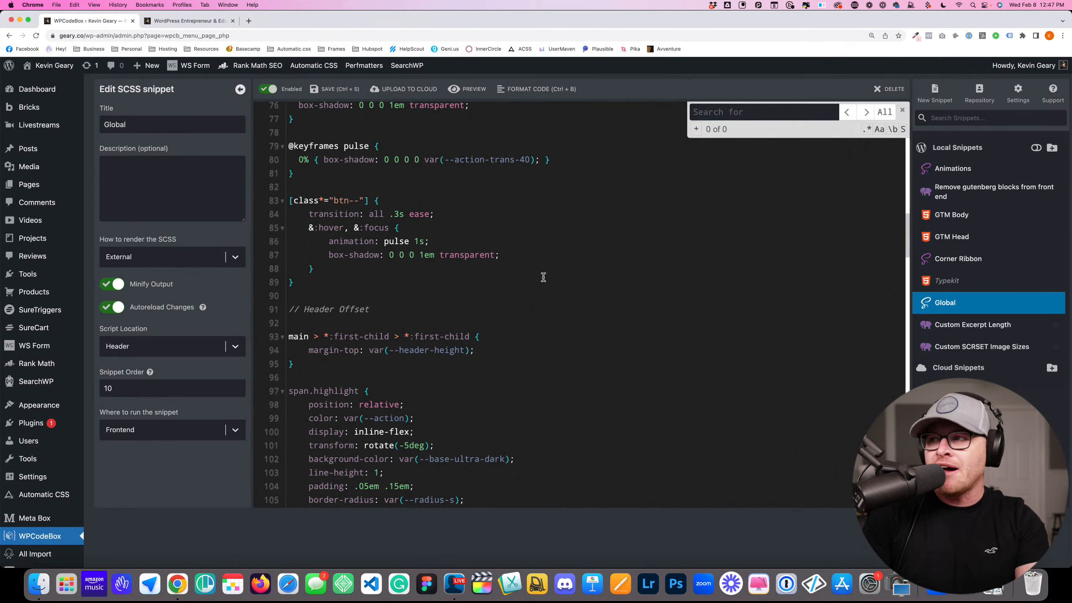
scroll(541, 277, down, 11)
scroll(541, 277, up, 7)
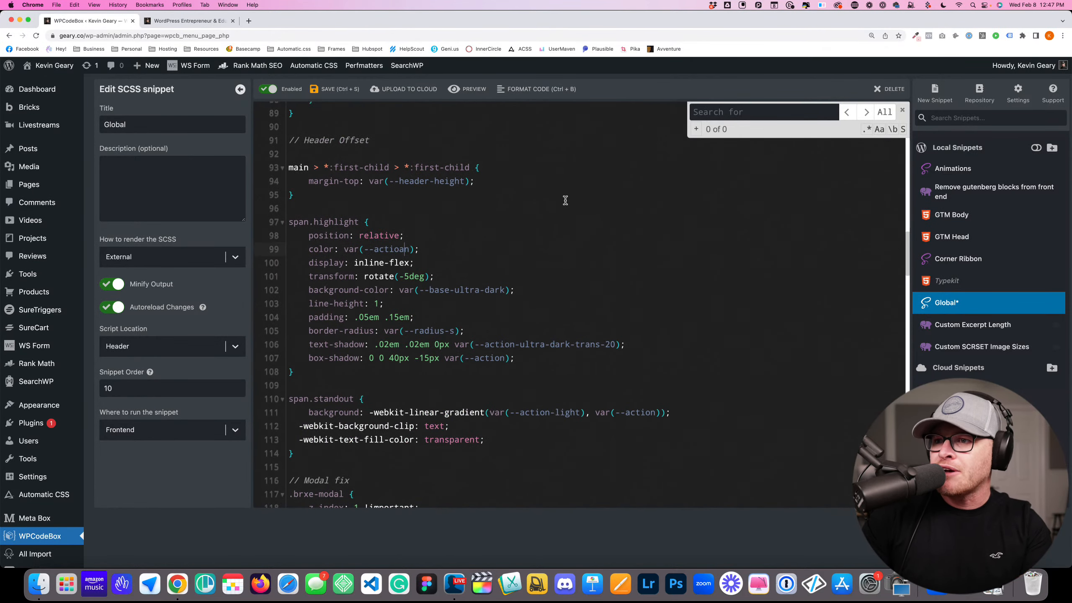
click(461, 251)
click(903, 110)
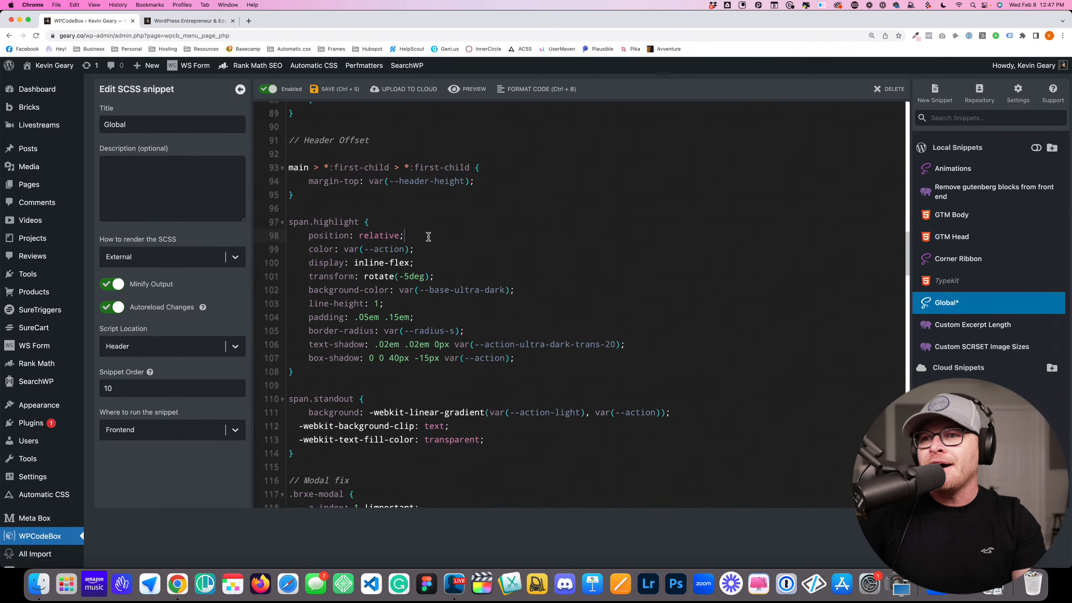
Point out the span.highlight rule and the span.standout gradient rule by selecting their code
drag(309, 226, 386, 242)
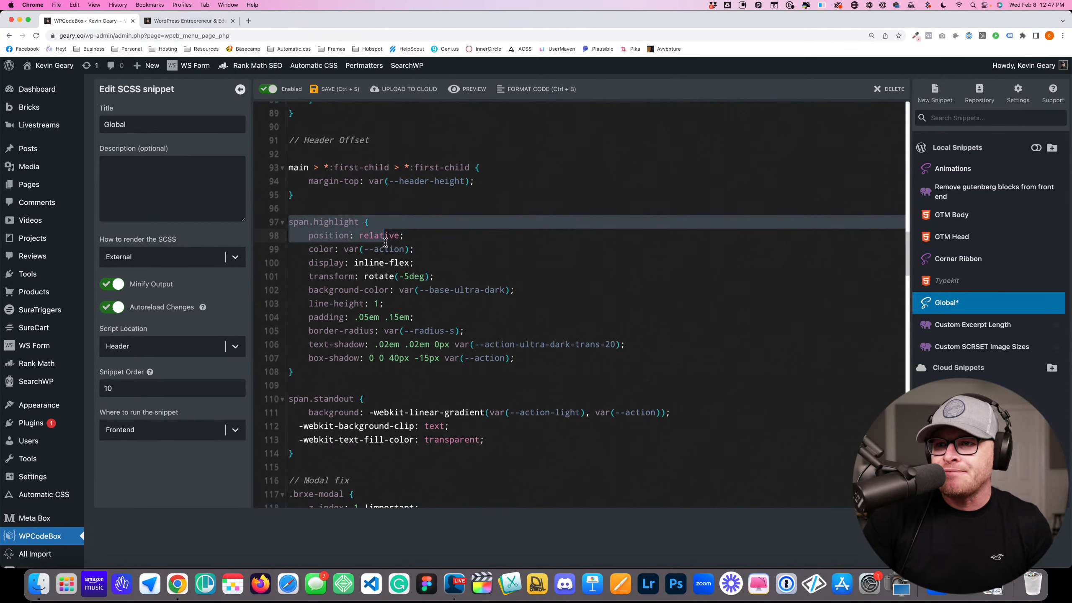
drag(287, 399, 500, 444)
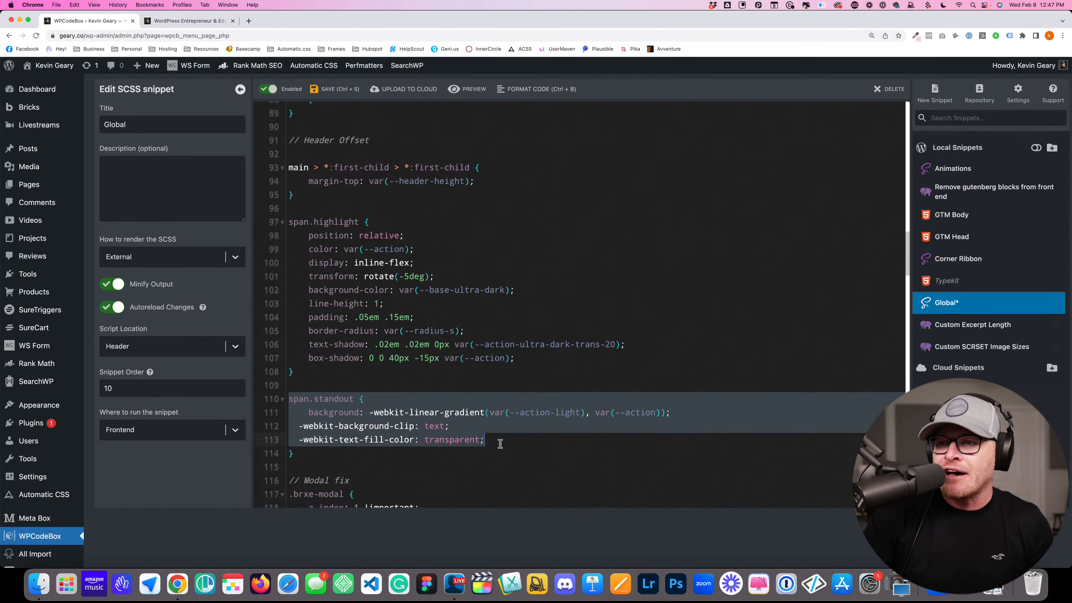
click(500, 444)
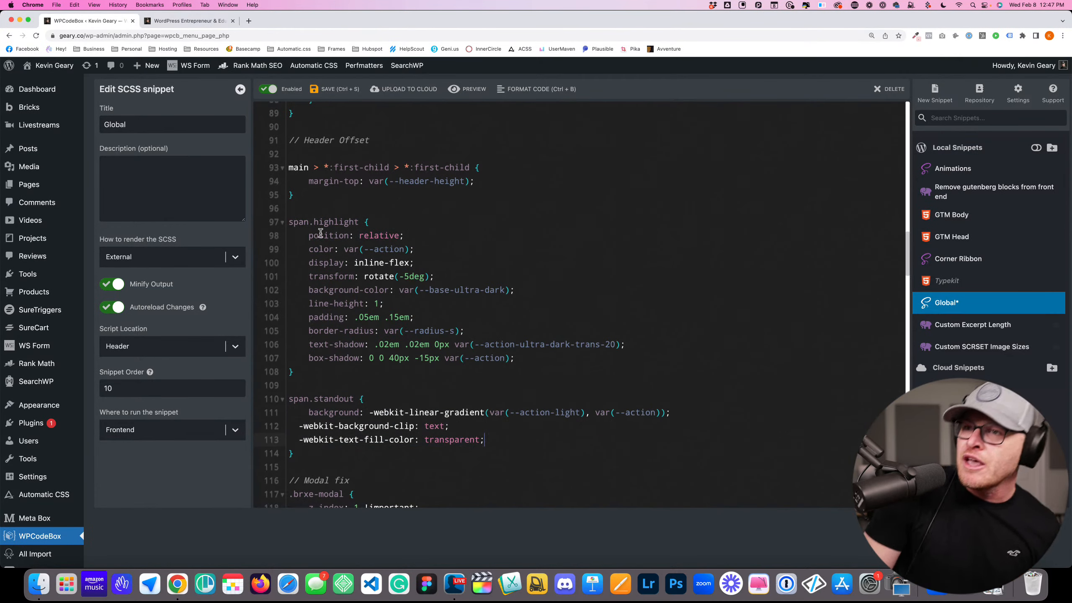
Go through the position, color and display declarations of the span.highlight rule, selecting each line
drag(309, 235, 409, 236)
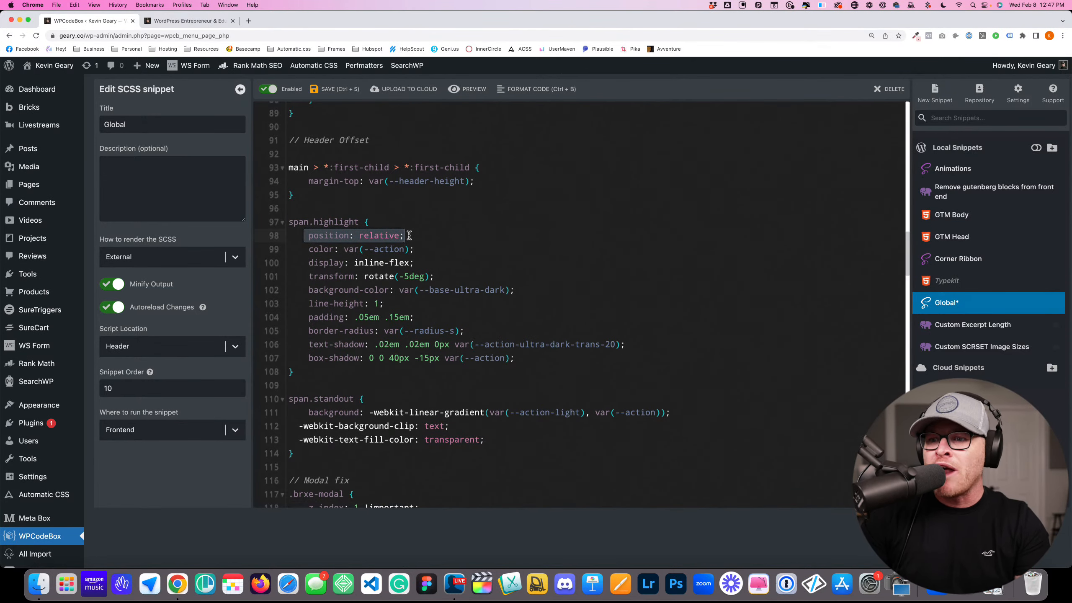
click(386, 249)
drag(307, 249, 422, 249)
drag(305, 263, 414, 263)
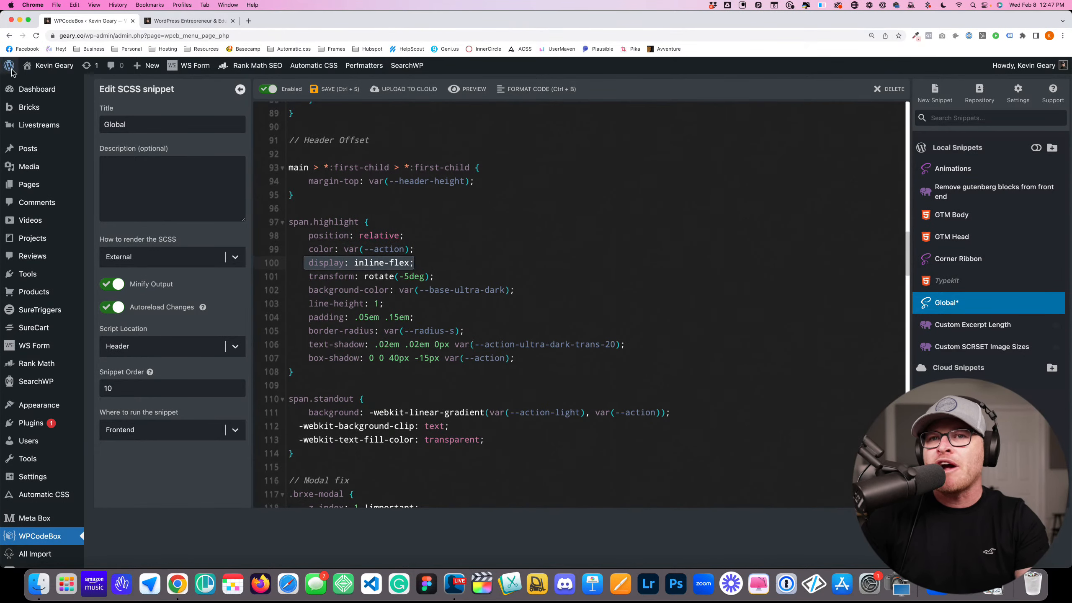
Select the rotate(-5deg) transform in span.highlight and compare it with the "1000" accent in the home page's Inner Circle heading
click(178, 22)
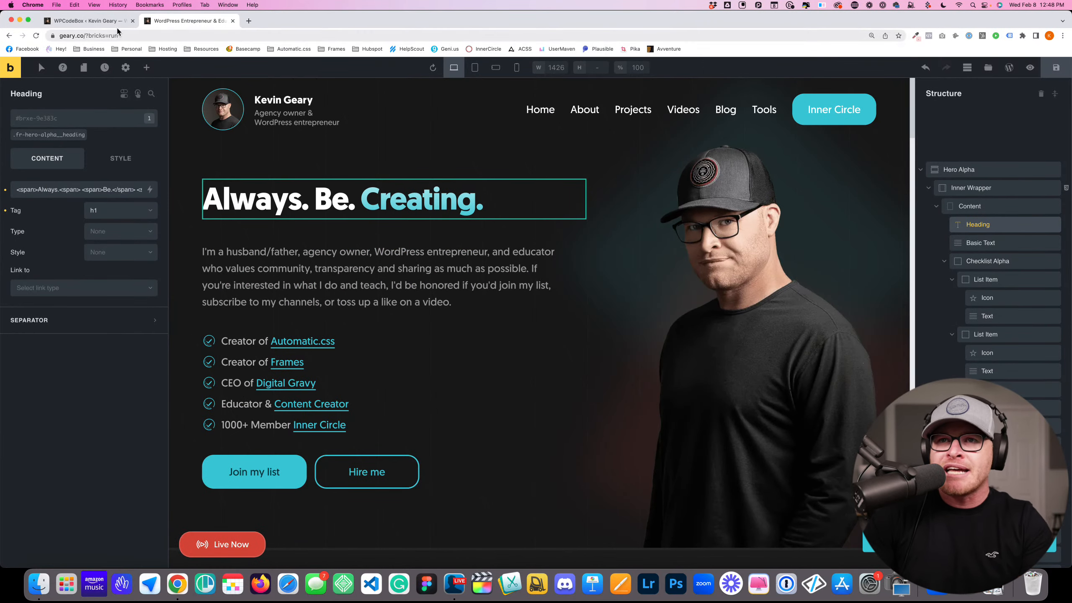
click(84, 20)
drag(468, 278, 377, 276)
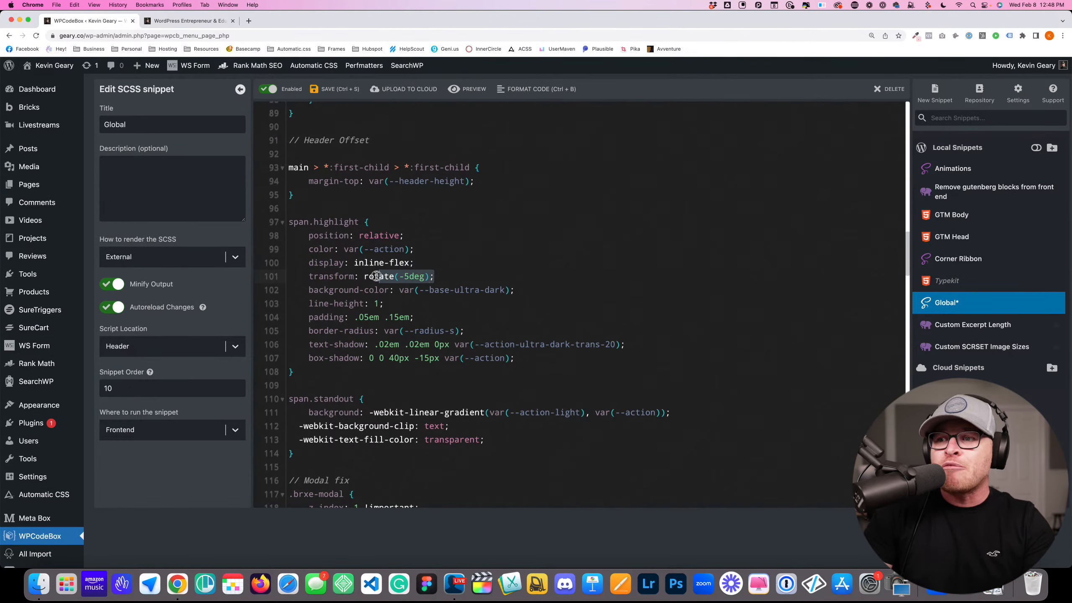
click(198, 20)
scroll(366, 293, down, 15)
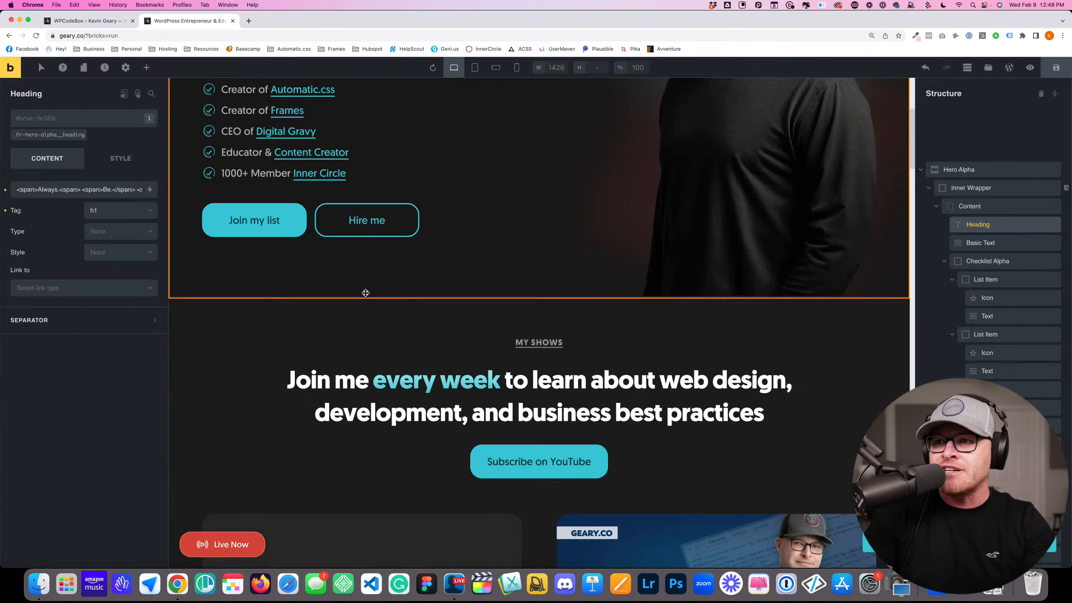
scroll(365, 294, down, 7)
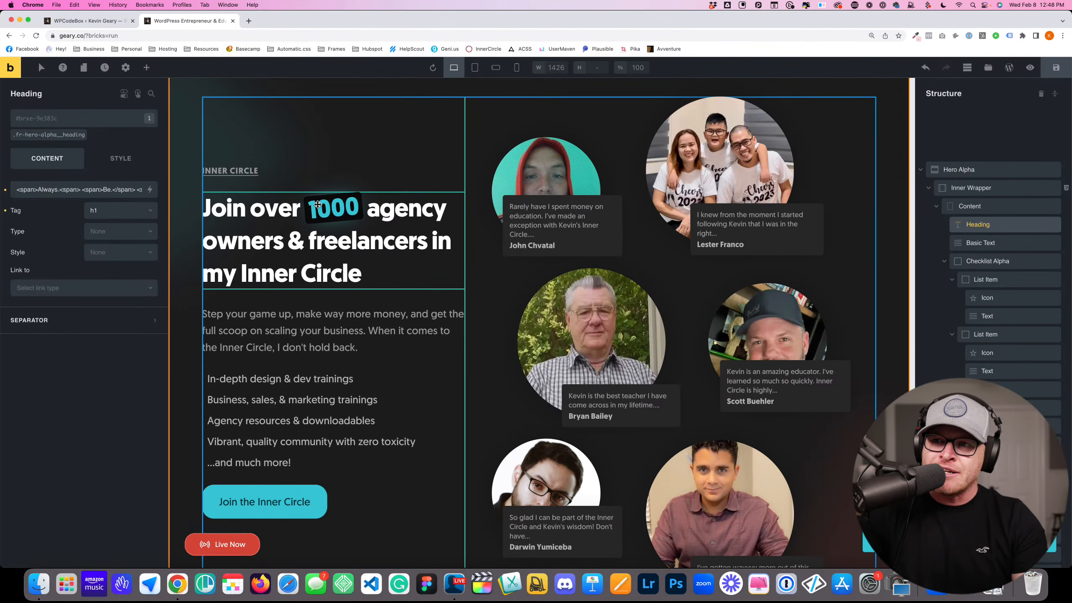
Select the background-color and line-height declarations of span.highlight and compare each with the "1000" accent on the home page
click(89, 20)
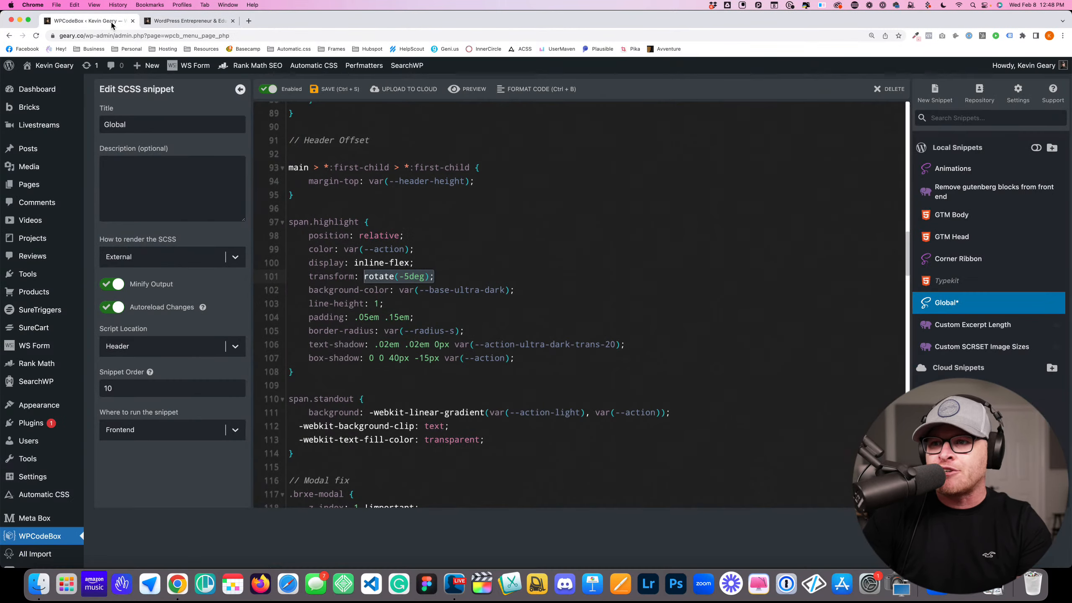
drag(531, 288, 309, 284)
click(192, 20)
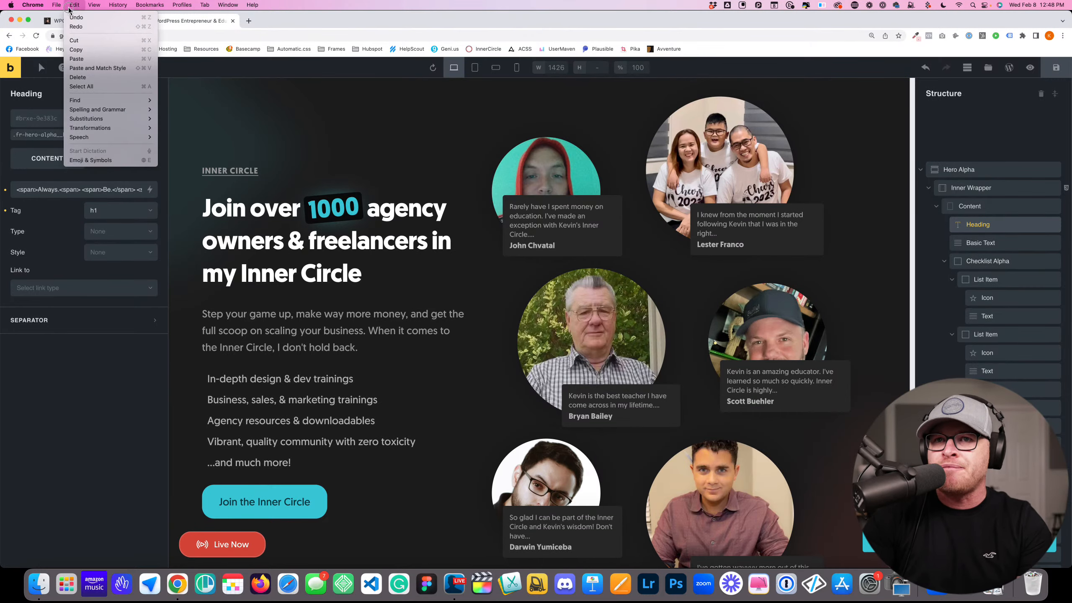
click(62, 21)
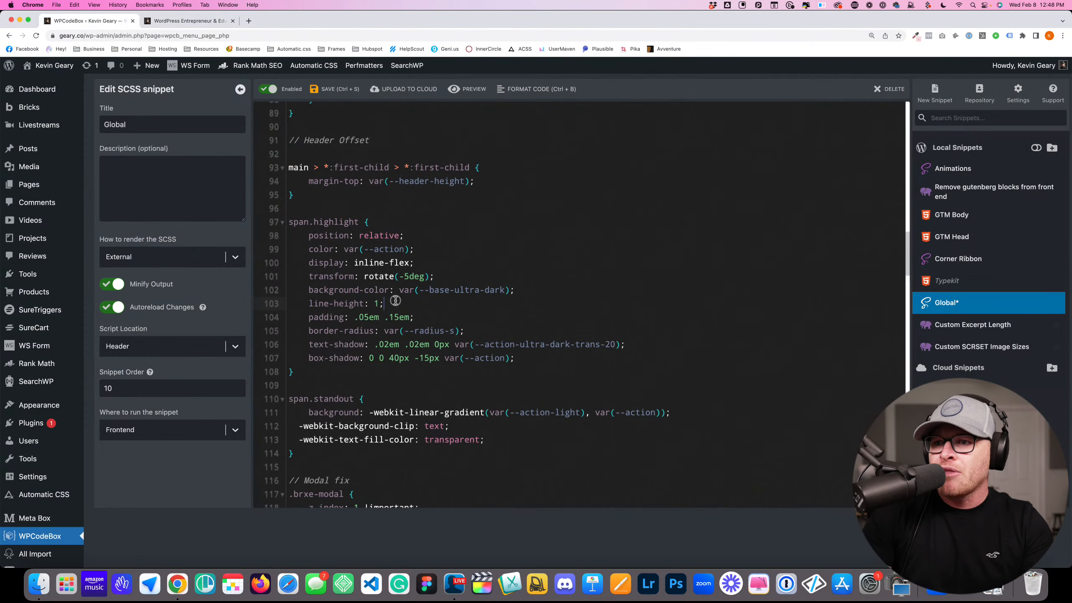
drag(384, 303, 305, 303)
click(184, 22)
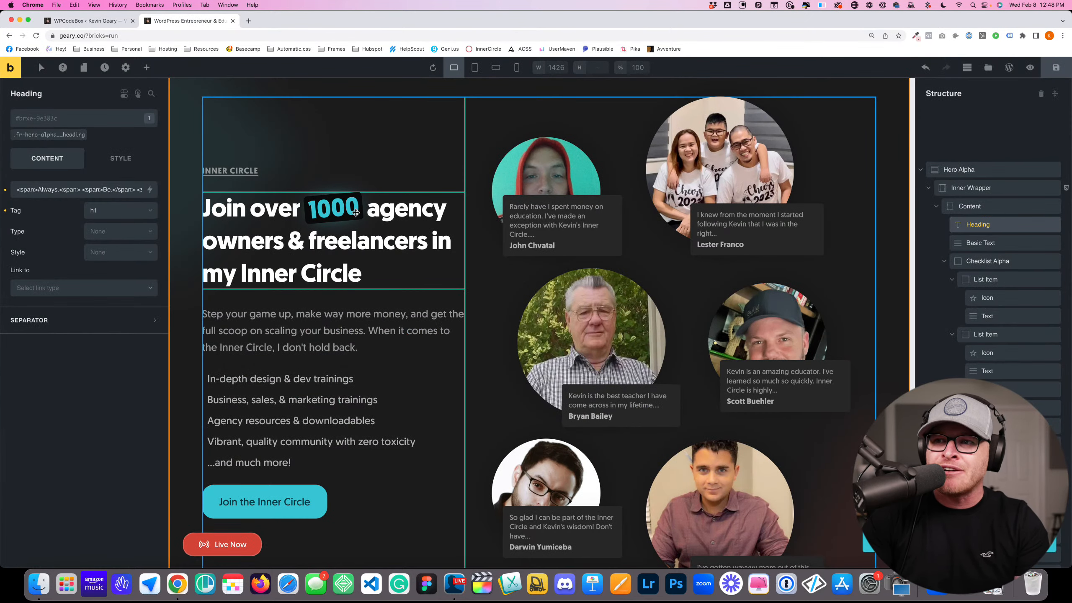
Select the padding and border-radius declarations of span.highlight and check the rounded corners of the "1000" accent on the home page
click(111, 25)
drag(433, 317, 308, 318)
click(447, 332)
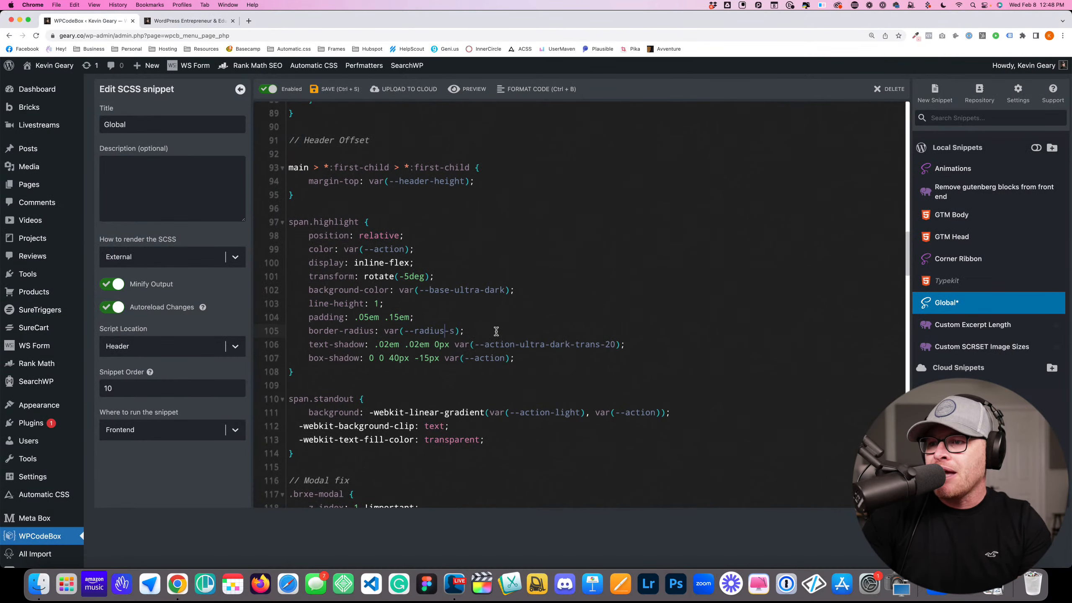
drag(464, 332, 308, 332)
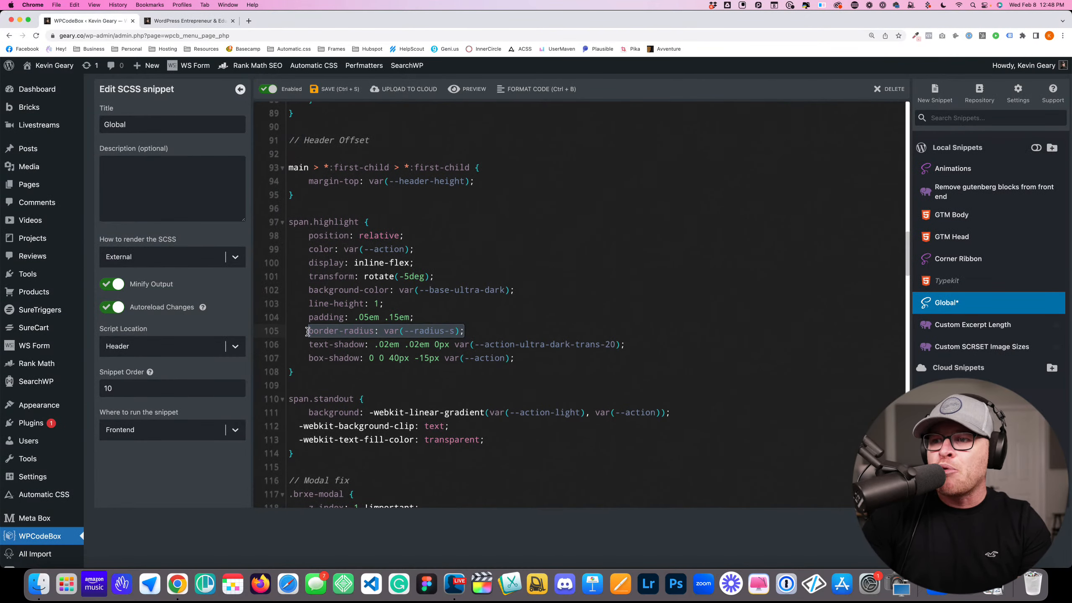
click(190, 20)
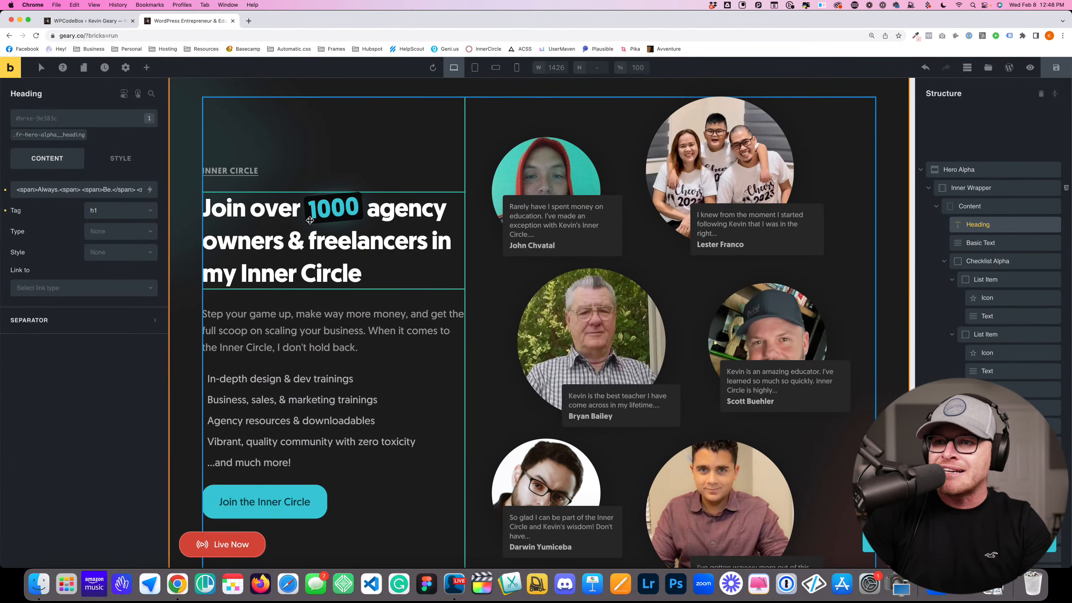
Return to the Global snippet and select the text-shadow declaration of the span.highlight rule
key(ctrl+shift+Tab)
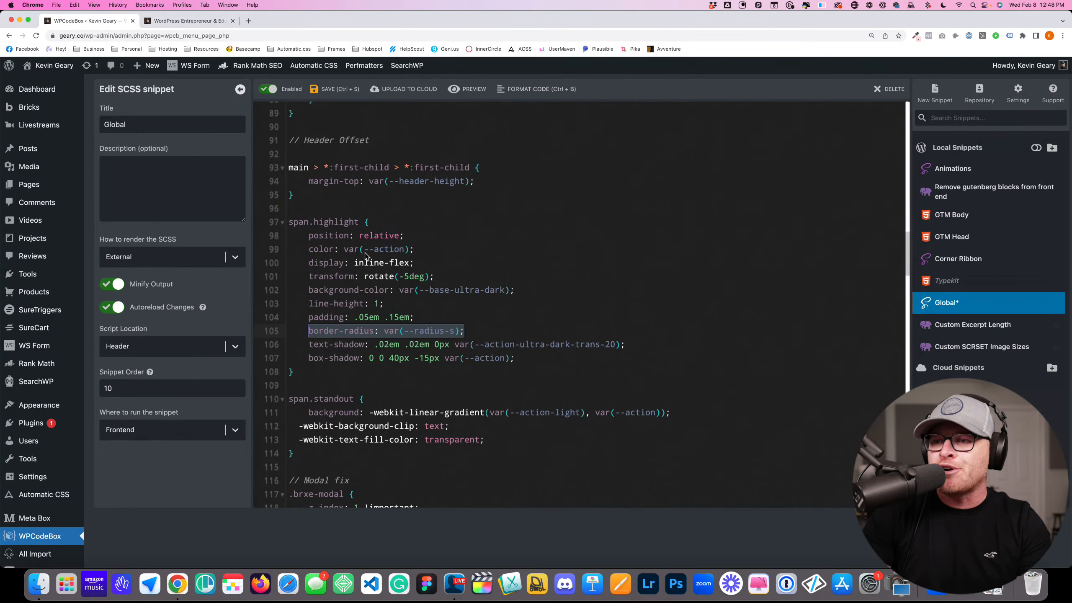
click(411, 346)
drag(626, 344, 306, 346)
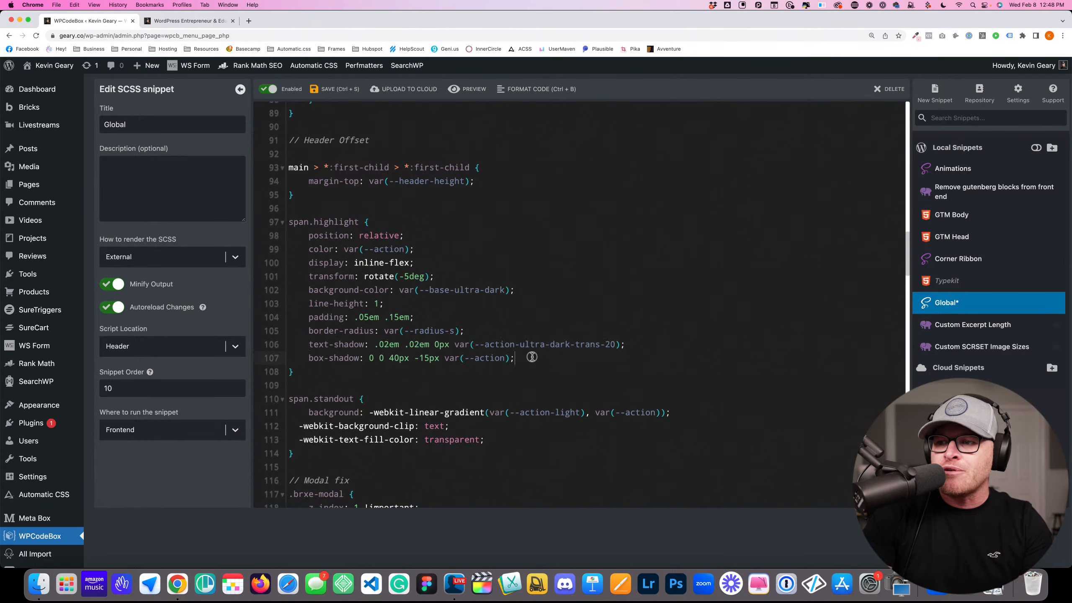
Compare the box-shadow declaration in the span.highlight rule with the highlighted number in the Inner Circle heading on the page
drag(516, 358, 309, 358)
click(187, 24)
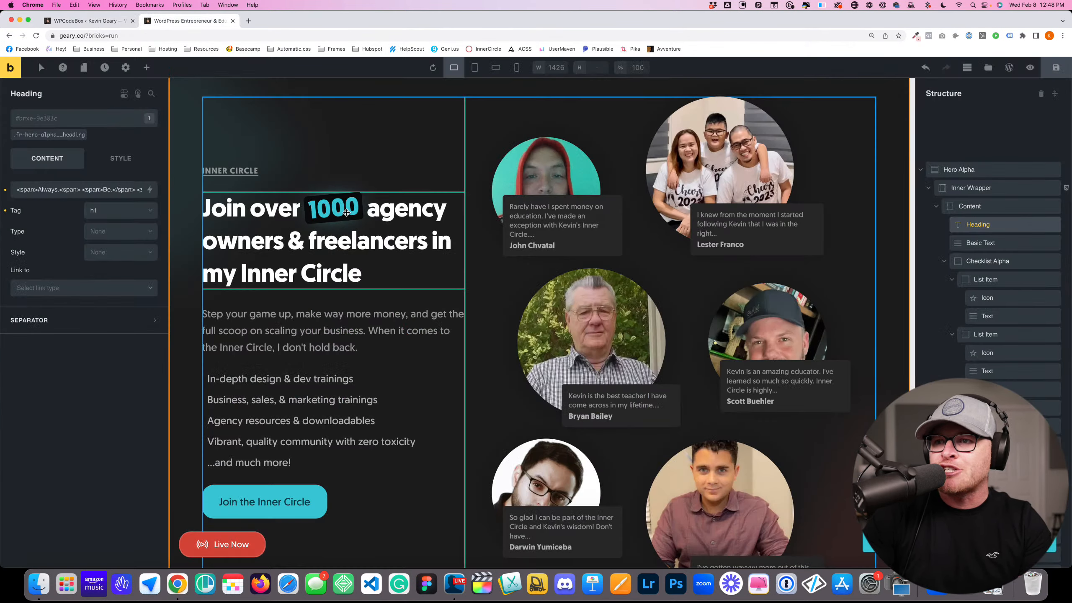
click(85, 21)
double_click(497, 359)
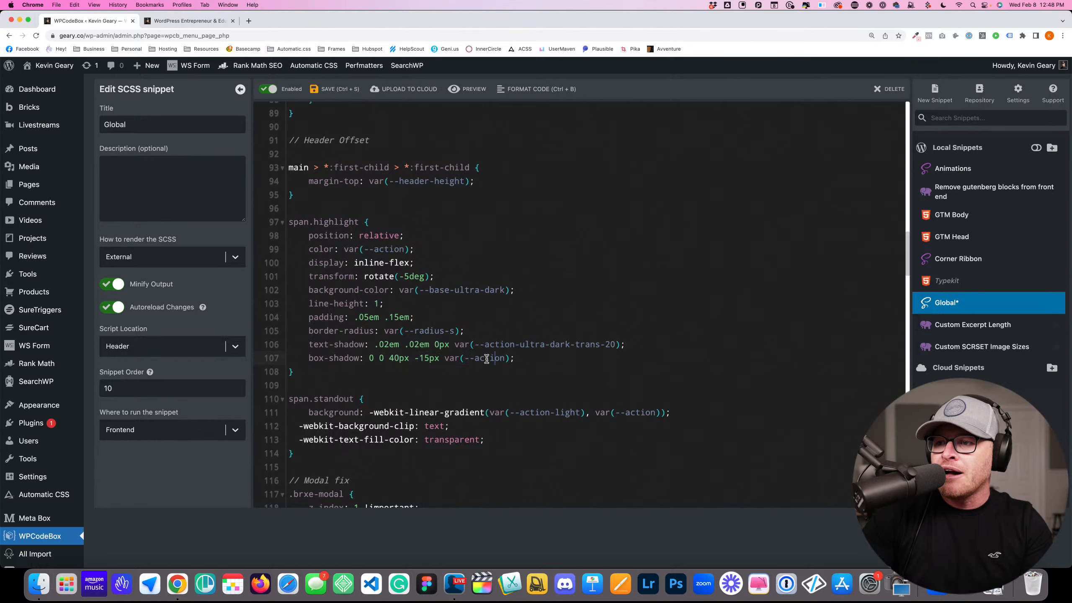
click(385, 358)
double_click(425, 359)
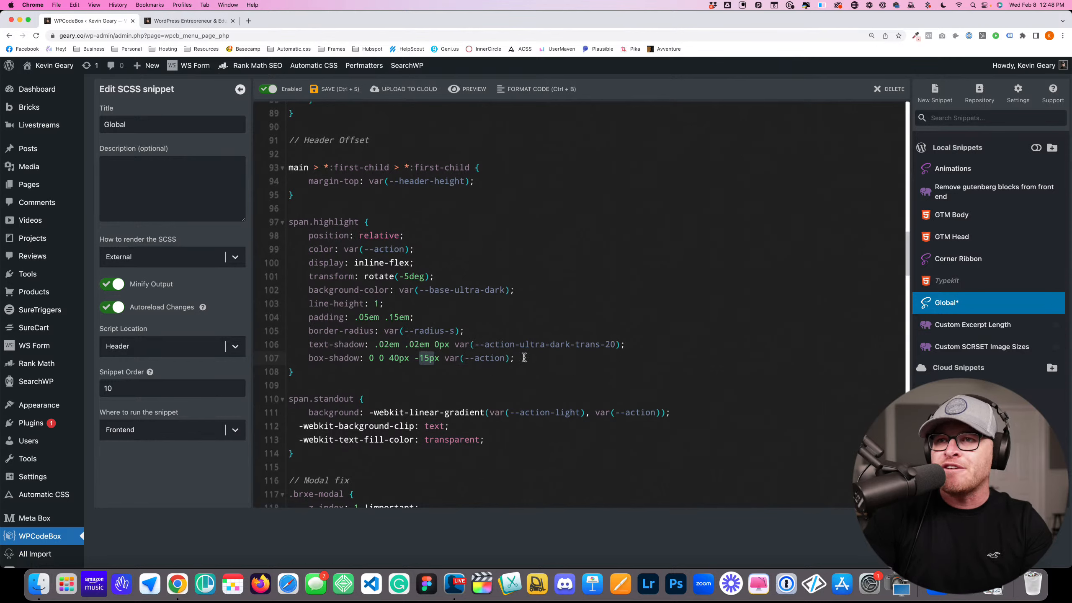
click(186, 20)
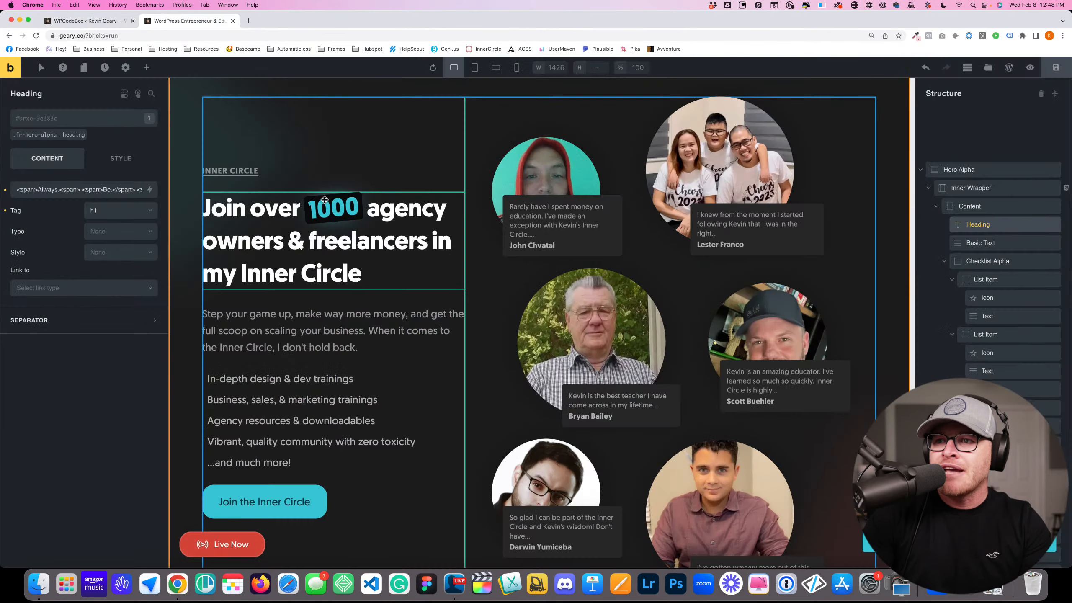
scroll(314, 296, down, 20)
scroll(313, 297, up, 3)
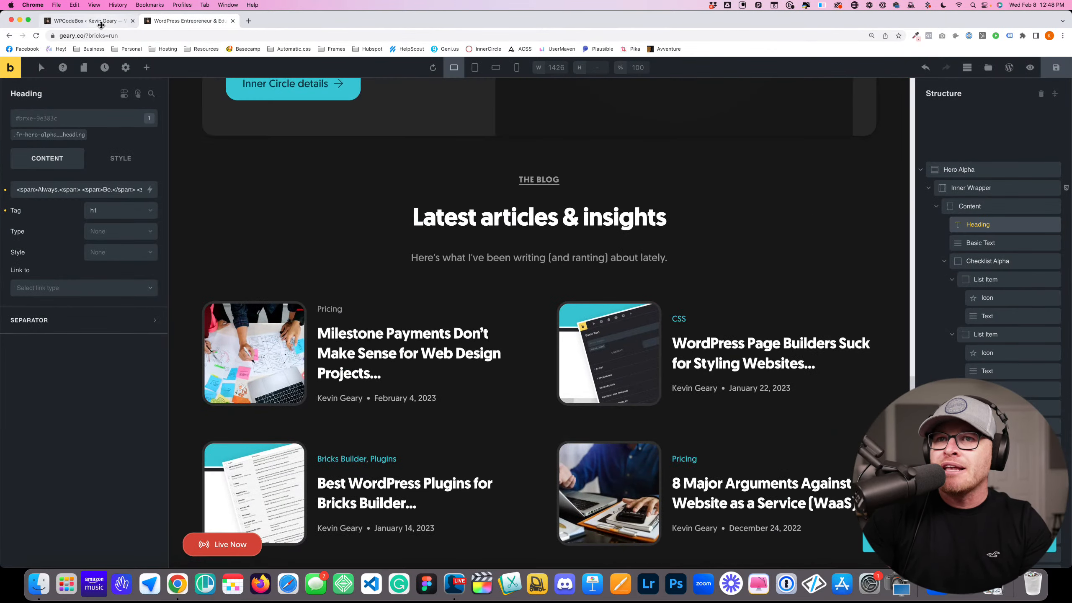
Indent the -webkit-background-clip and -webkit-text-fill-color lines of the span.standout rule one level further in the Global snippet
click(101, 25)
scroll(491, 309, down, 5)
scroll(491, 308, up, 5)
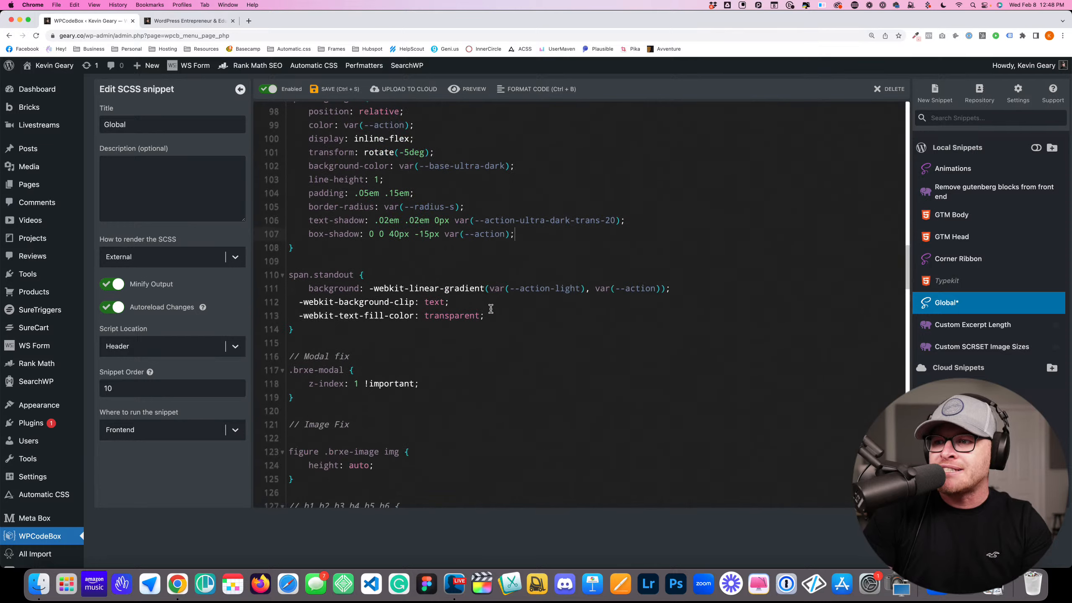
drag(515, 315, 297, 298)
key(Tab)
click(322, 288)
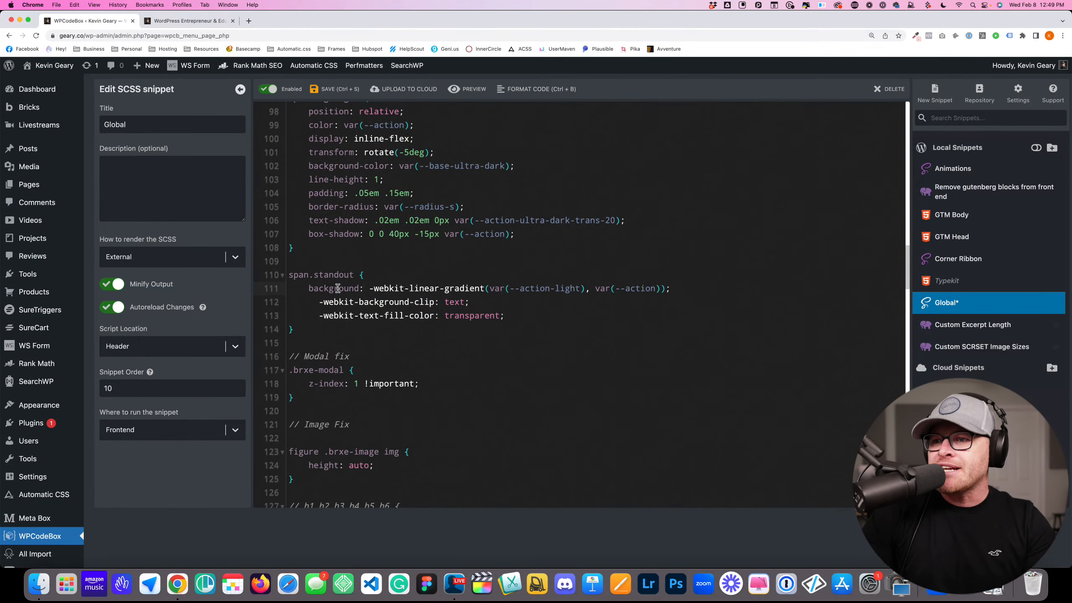
Compare the span.standout gradient, background clip and transparent text fill with the gradient word in the page's hero heading
drag(369, 288, 554, 288)
click(189, 20)
scroll(330, 233, up, 15)
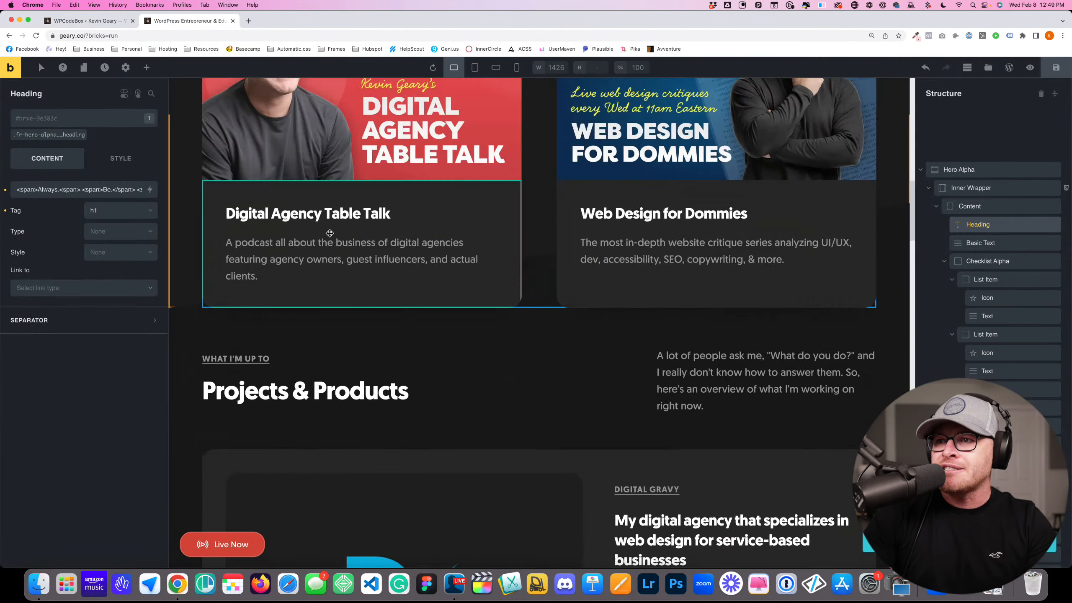
key(ctrl+shift+Tab)
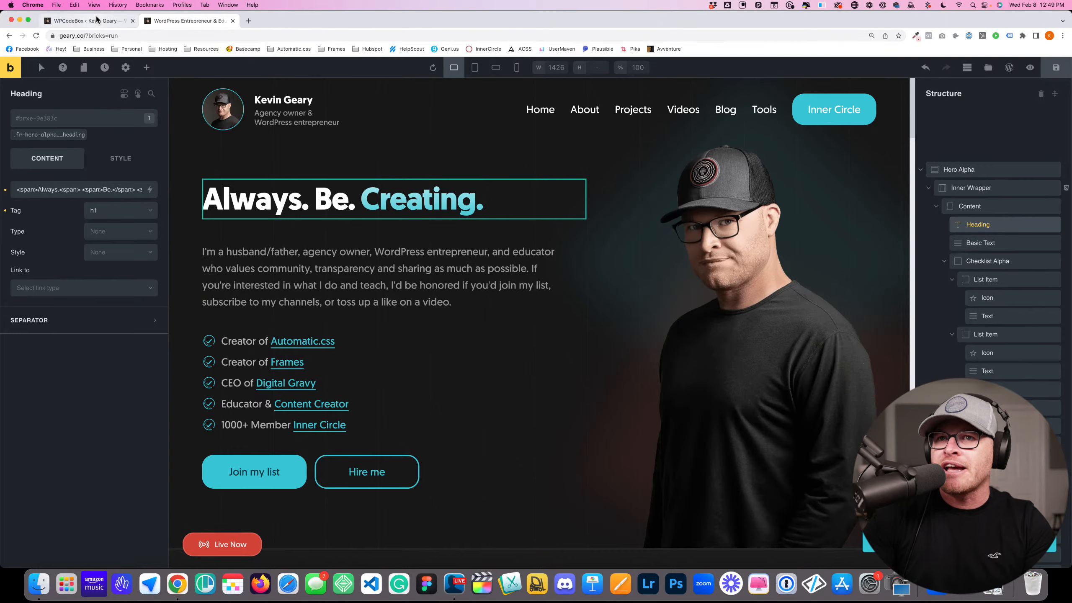
drag(315, 299, 393, 318)
click(340, 315)
click(172, 26)
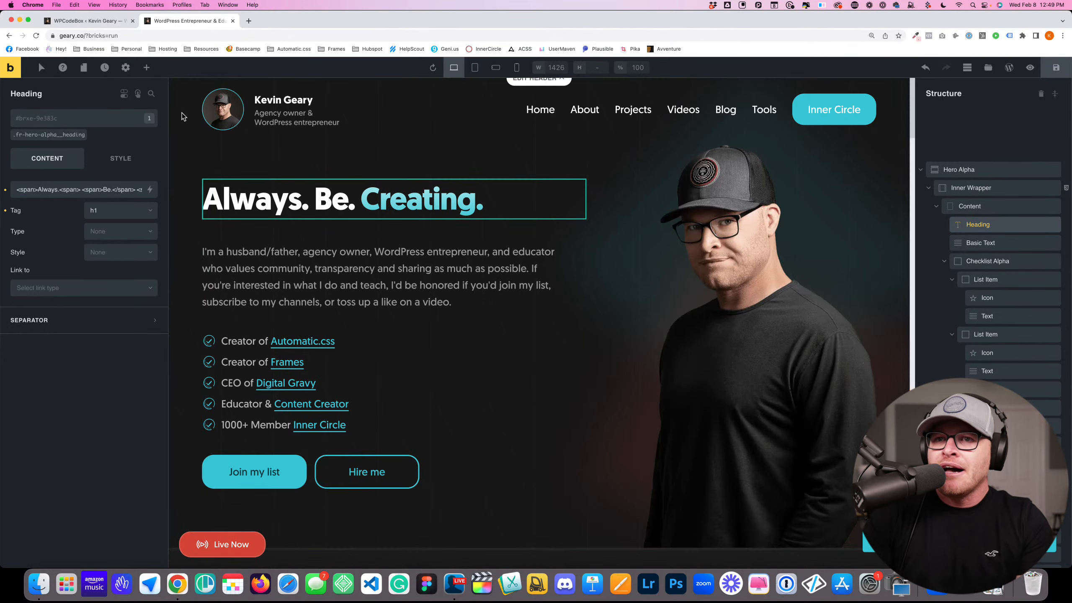
click(88, 21)
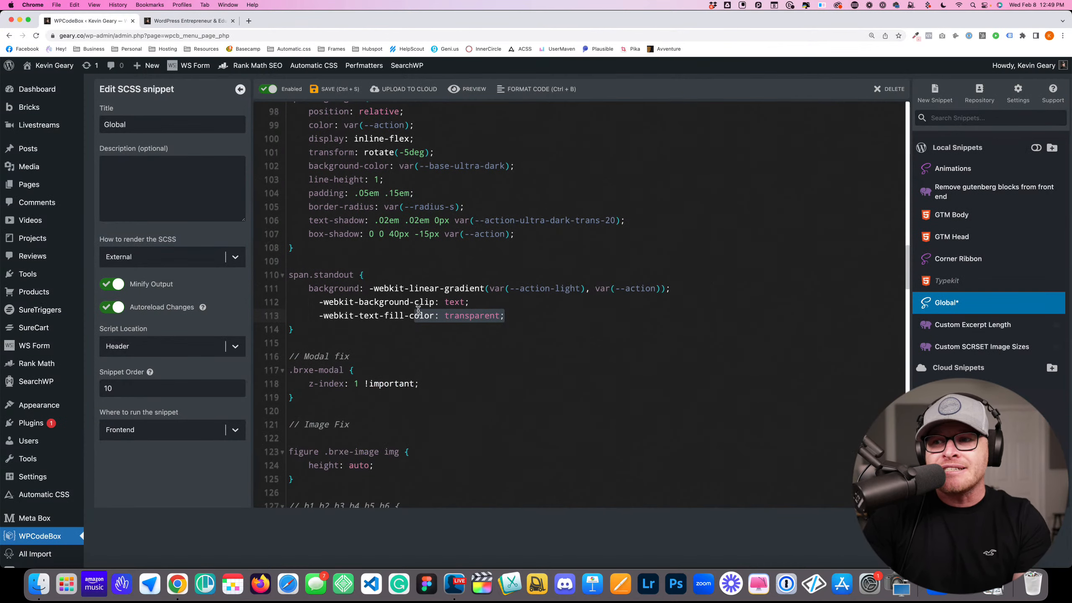
click(152, 21)
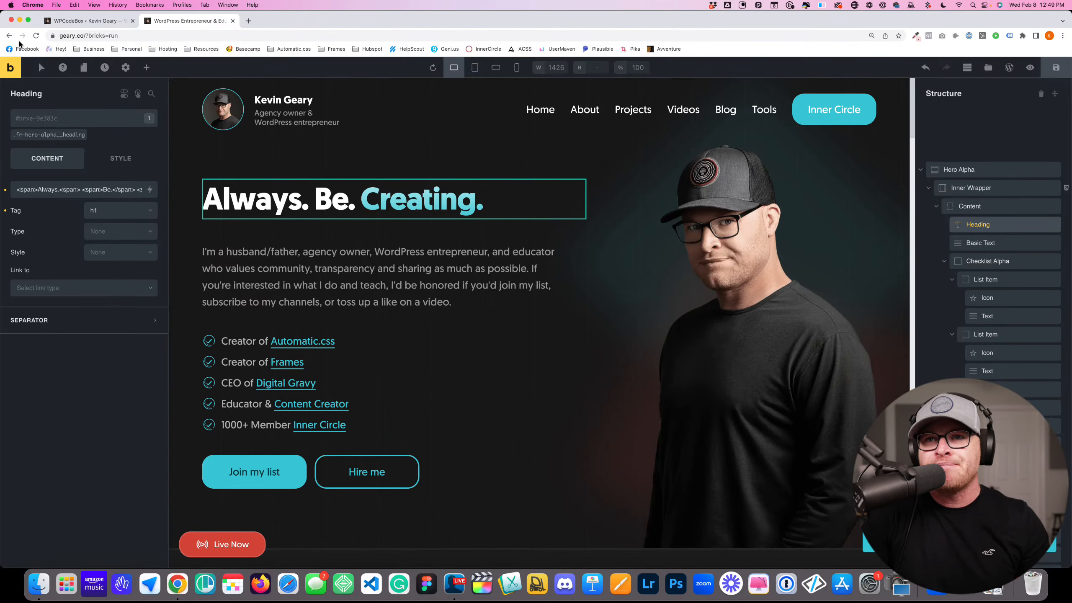
Review the span.highlight and span.standout selectors and their declarations, and the code above them in the Global snippet
click(71, 24)
scroll(430, 322, up, 3)
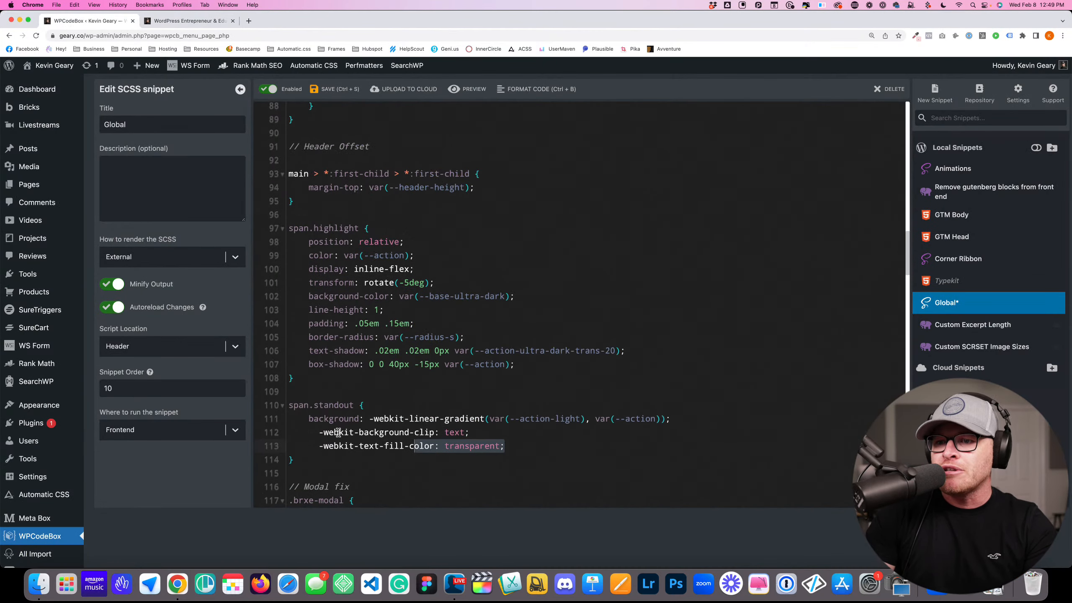
drag(304, 454, 288, 226)
click(309, 226)
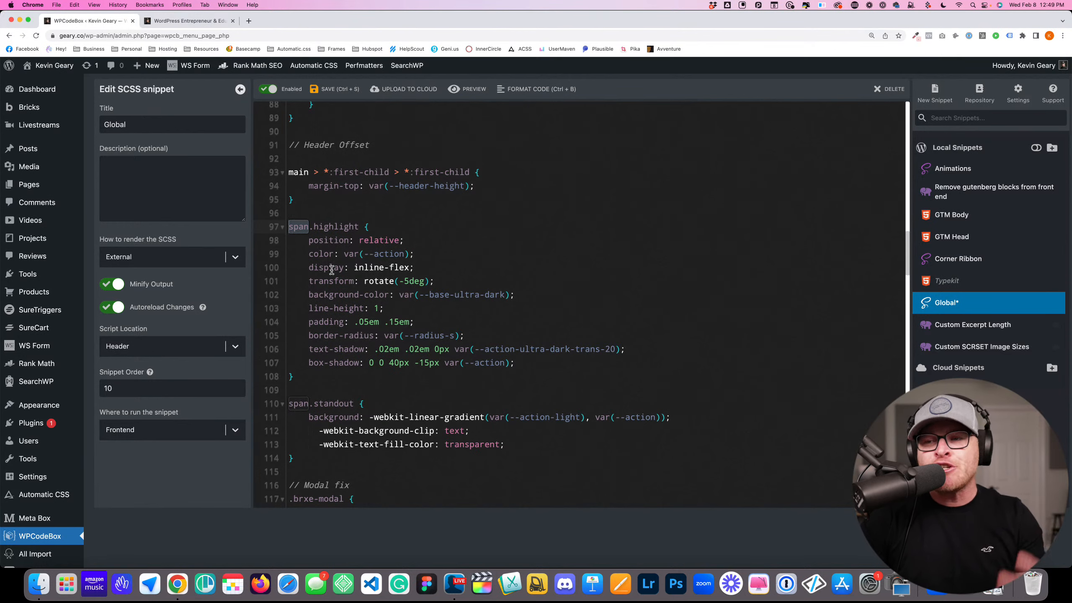
click(311, 227)
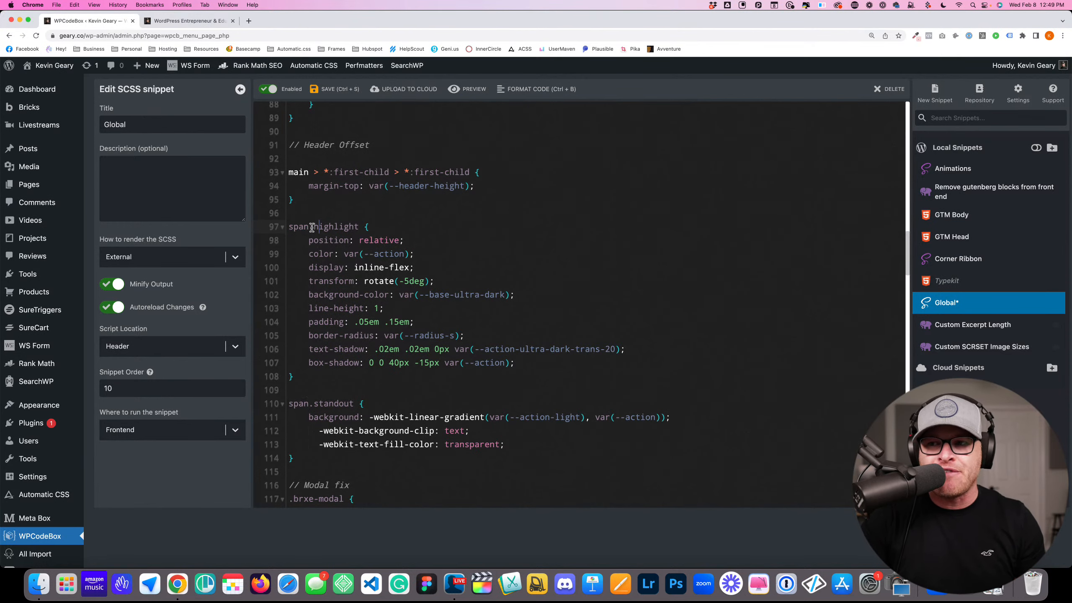
click(313, 254)
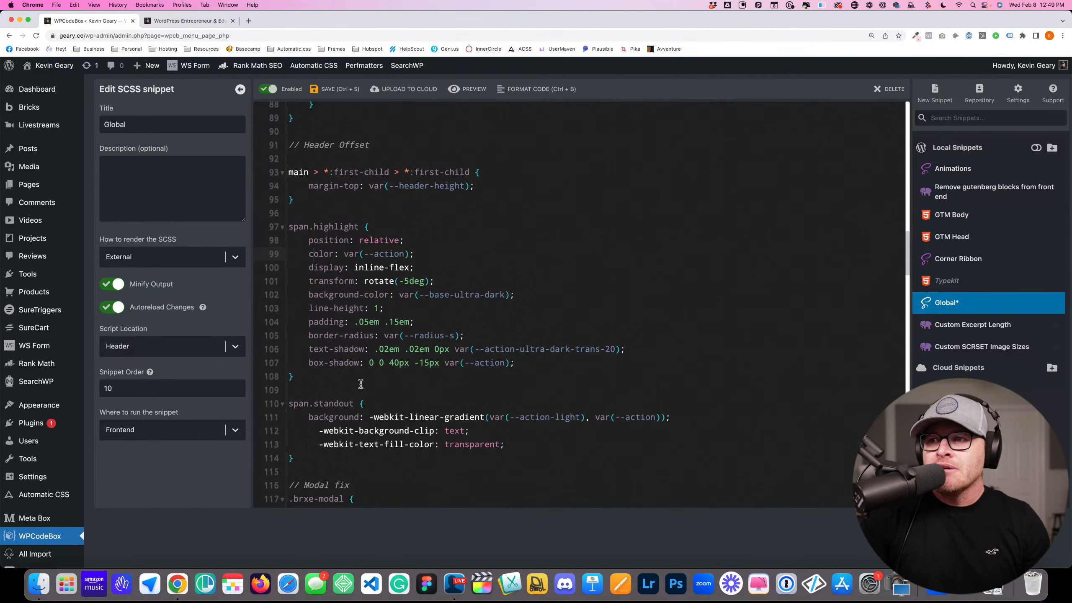
scroll(393, 259, up, 2)
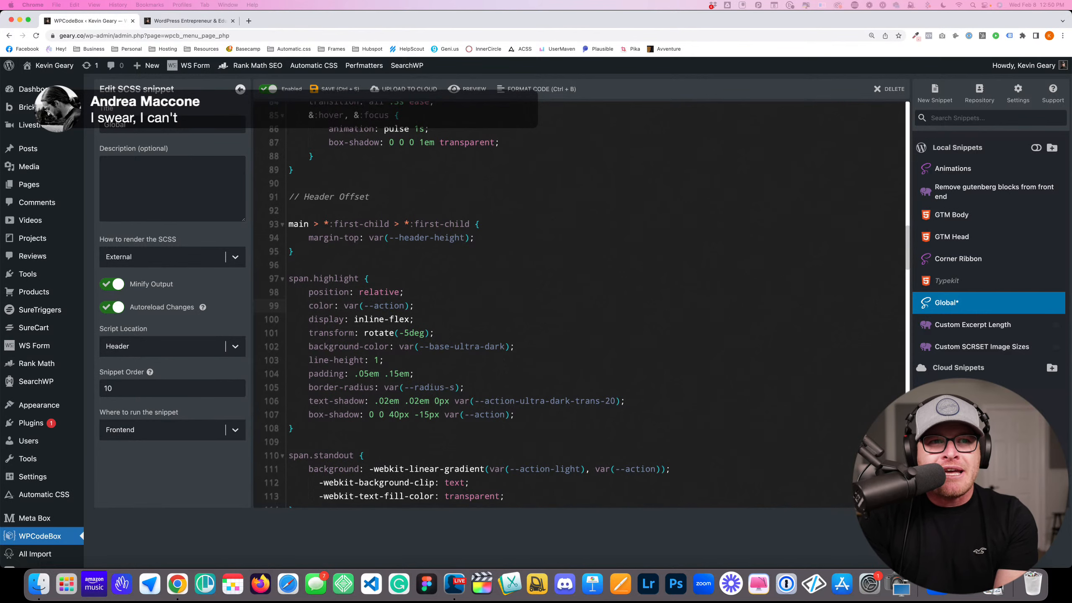
scroll(506, 296, up, 15)
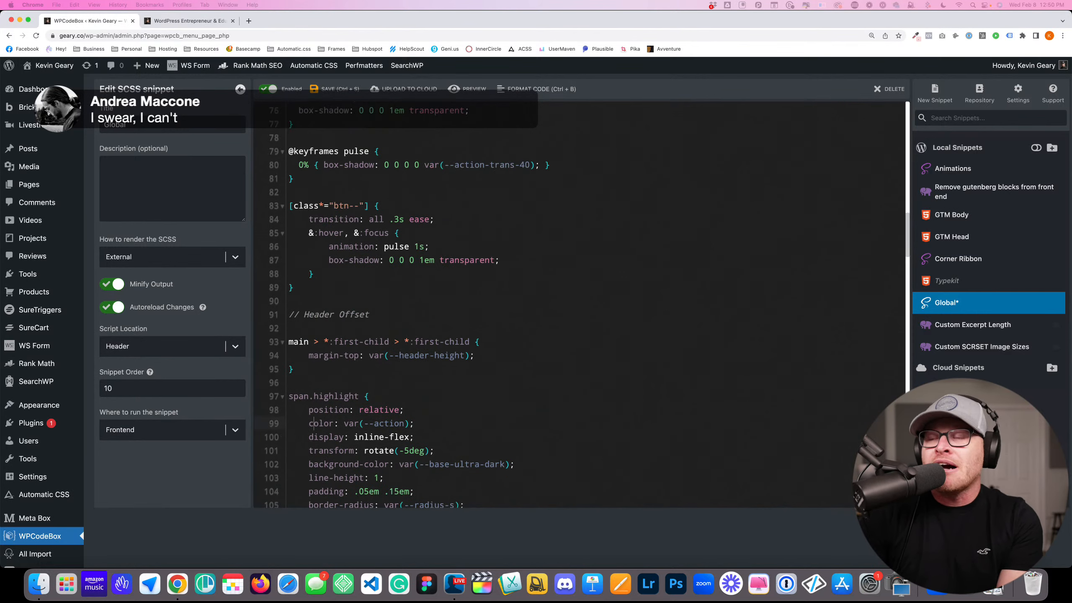
Select the portrait image in the hero section of the page builder to inspect its settings
click(190, 21)
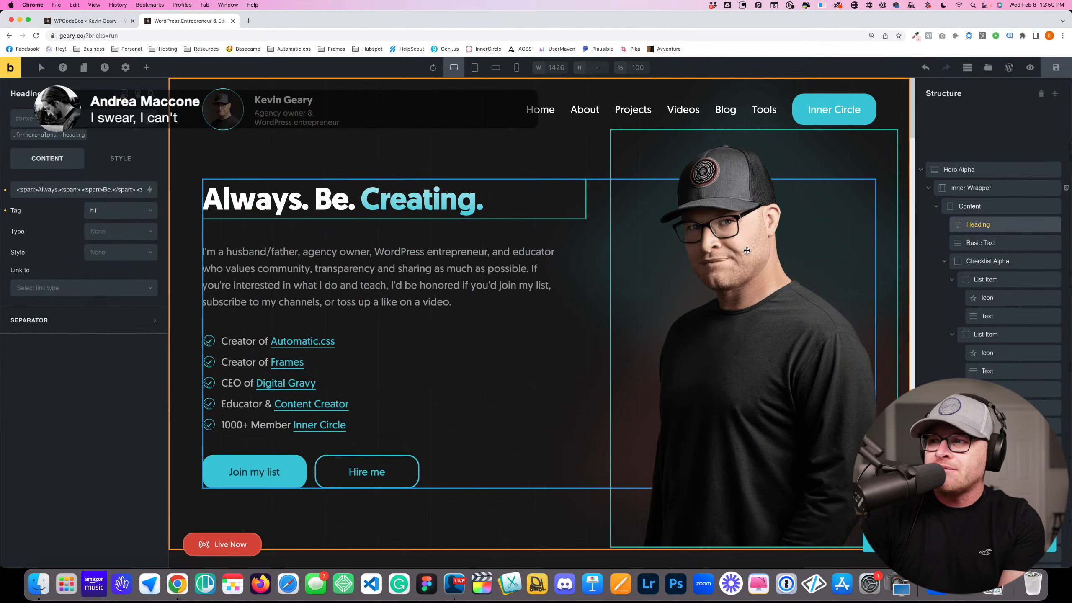
click(747, 250)
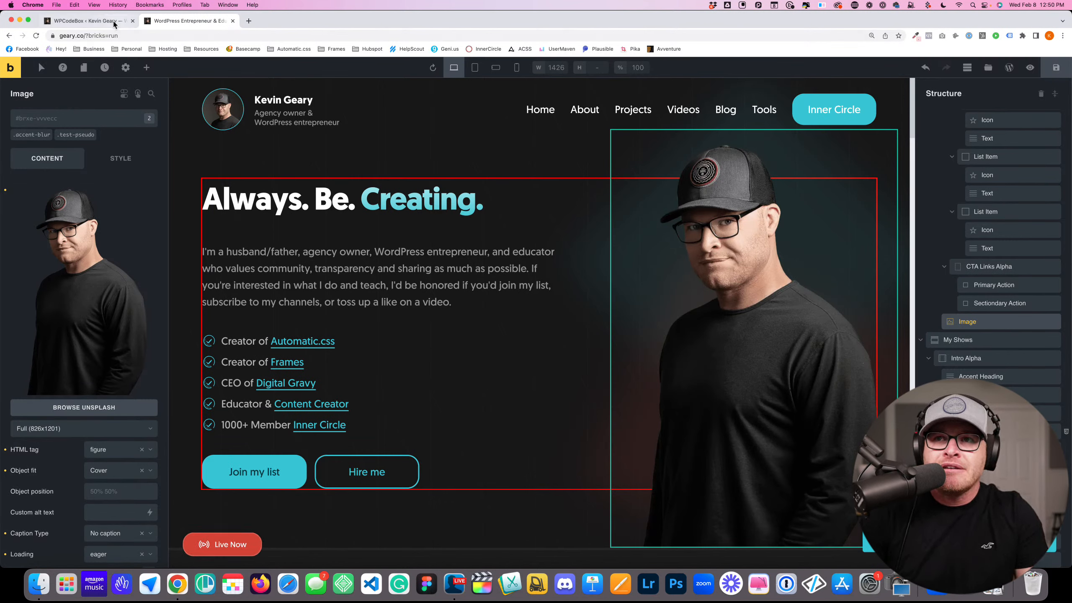
Open the site's installed plugins and locate ShortPixel Image Optimizer, then return to the hero image in the page builder
click(84, 20)
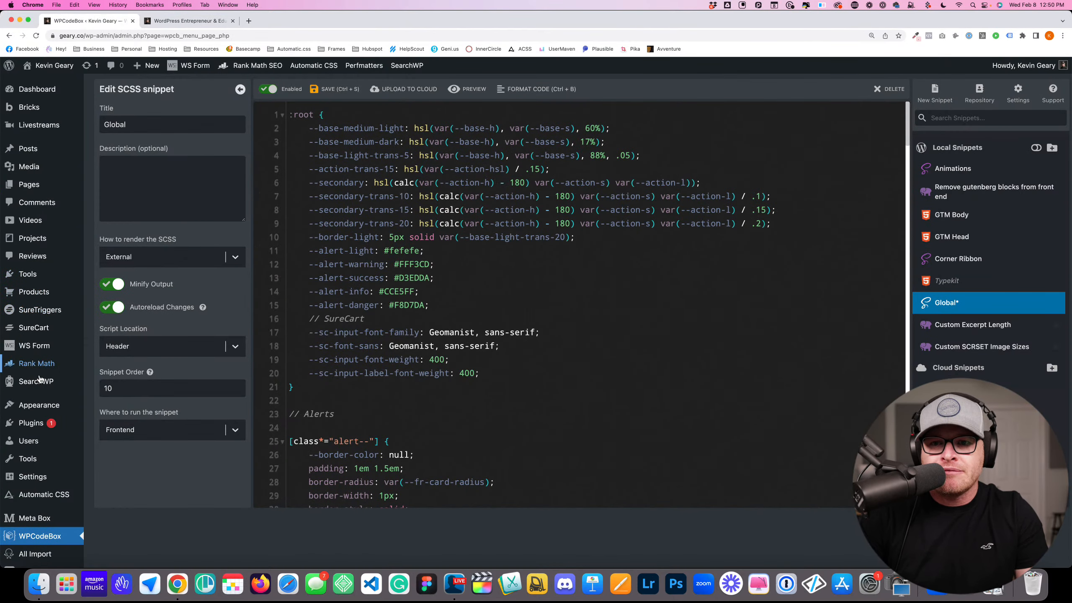
click(31, 423)
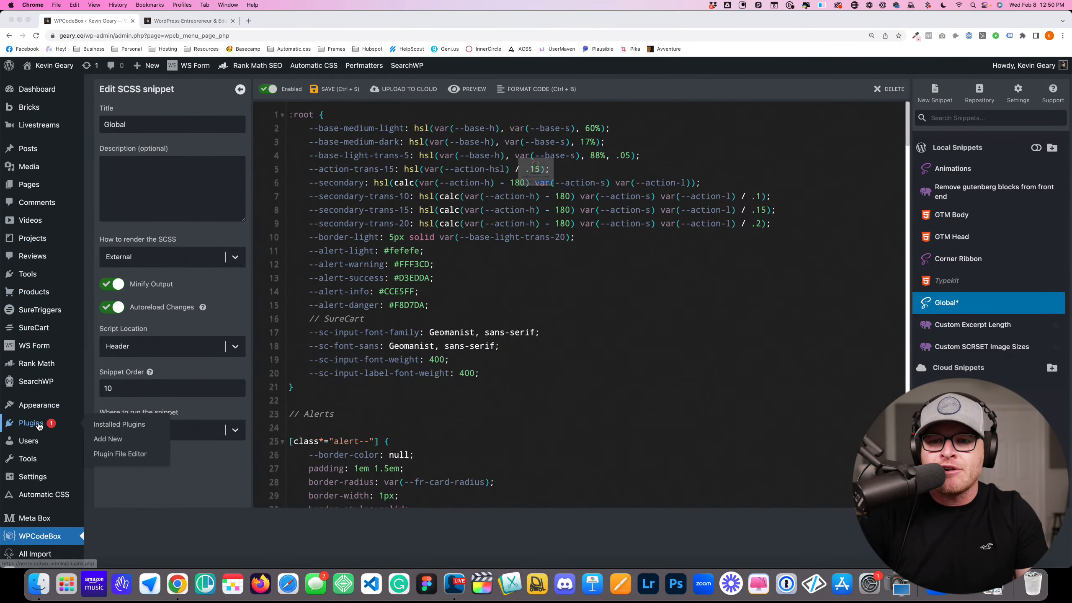
key(Return)
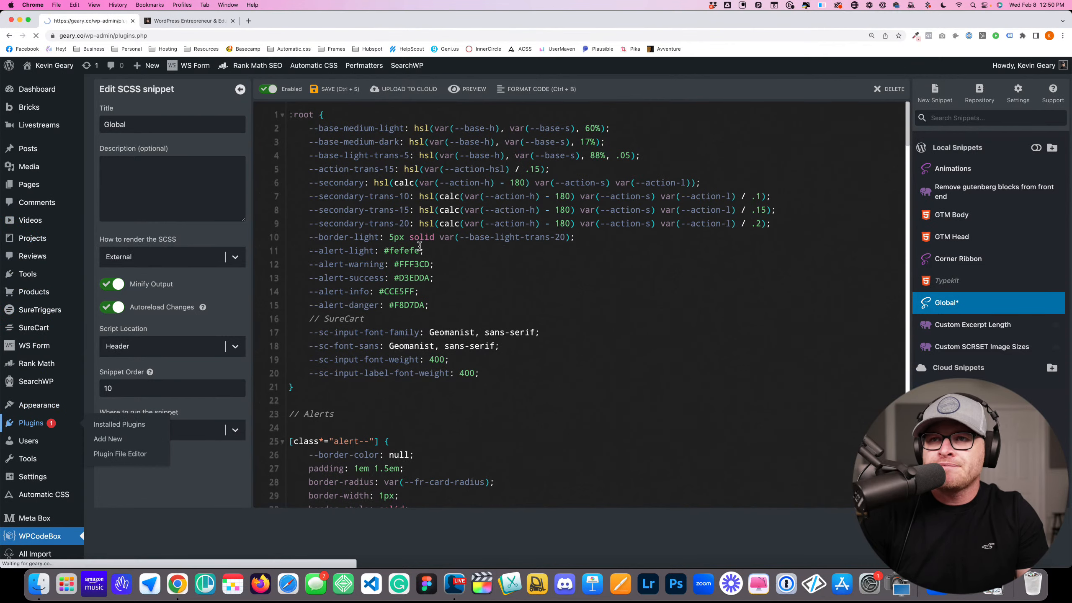
scroll(305, 290, down, 10)
scroll(306, 290, down, 5)
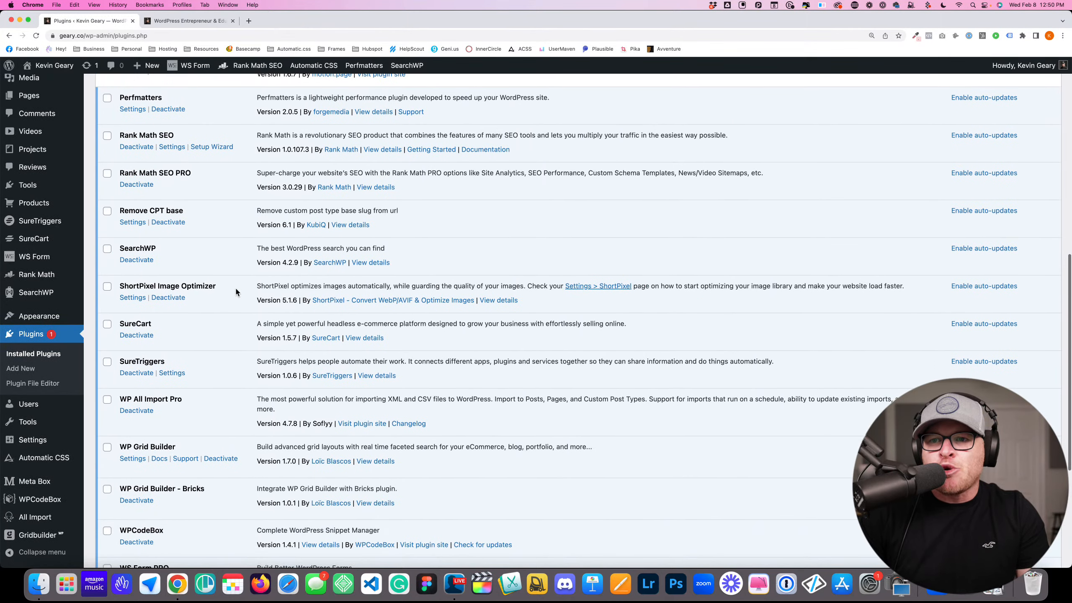
drag(234, 287, 114, 284)
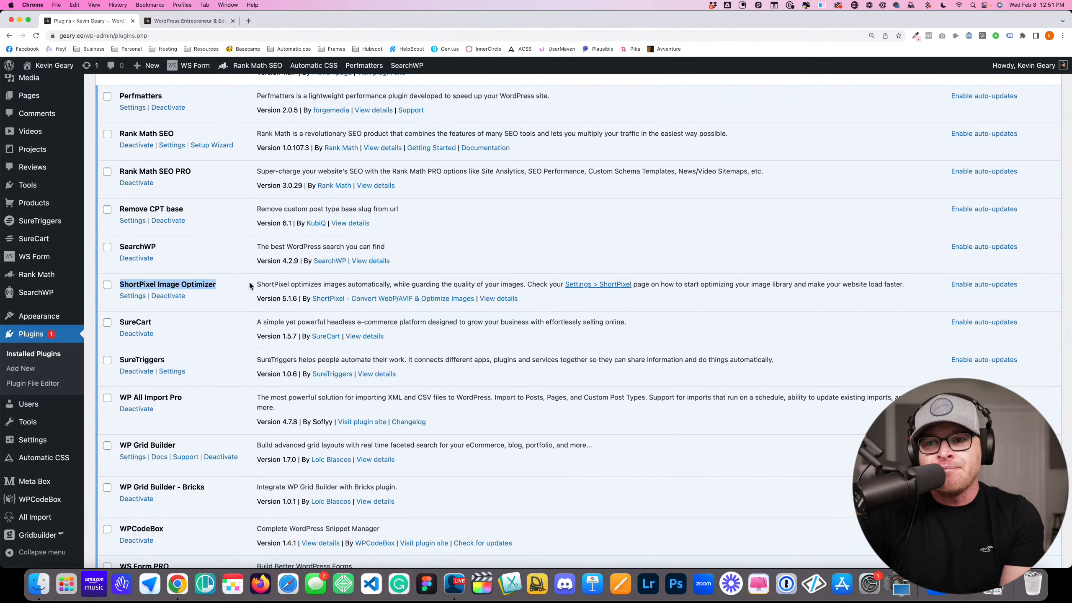
drag(243, 284, 122, 286)
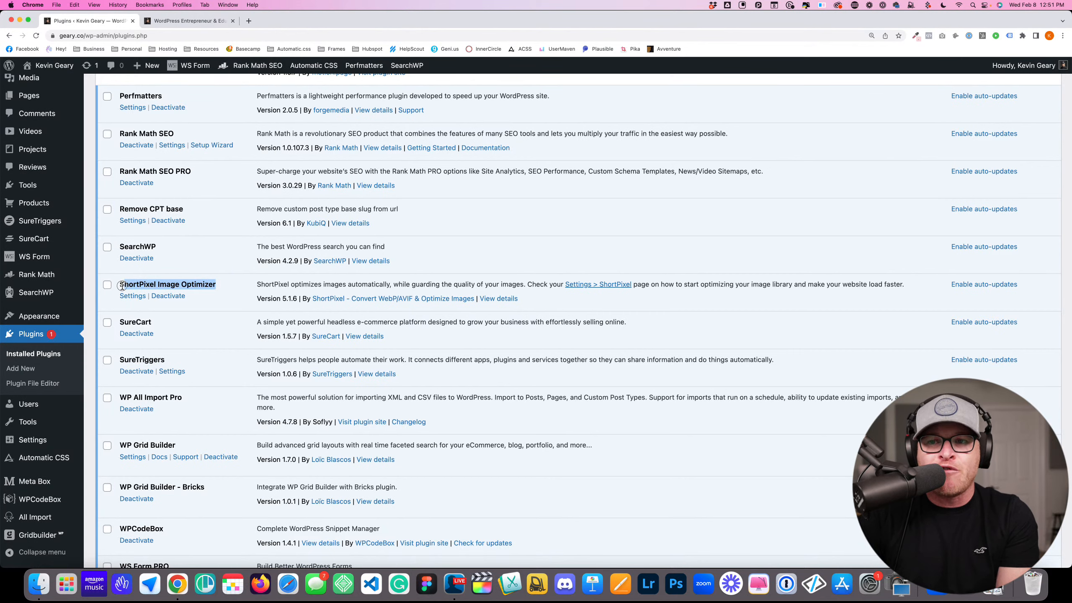
click(153, 288)
click(186, 21)
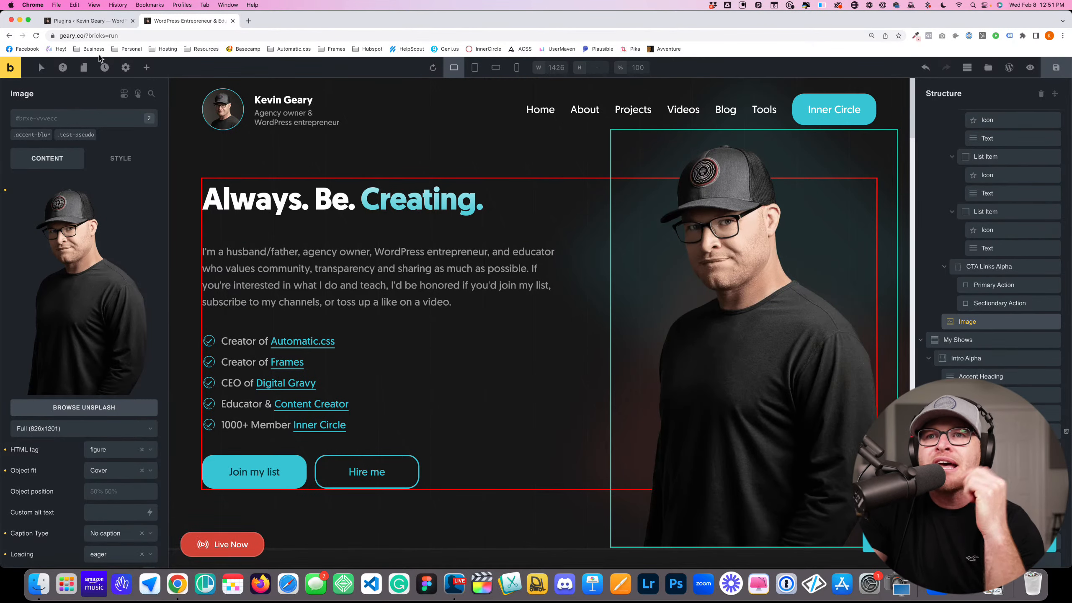
Open the Bricks settings and look through the builder options
click(85, 21)
scroll(26, 110, up, 10)
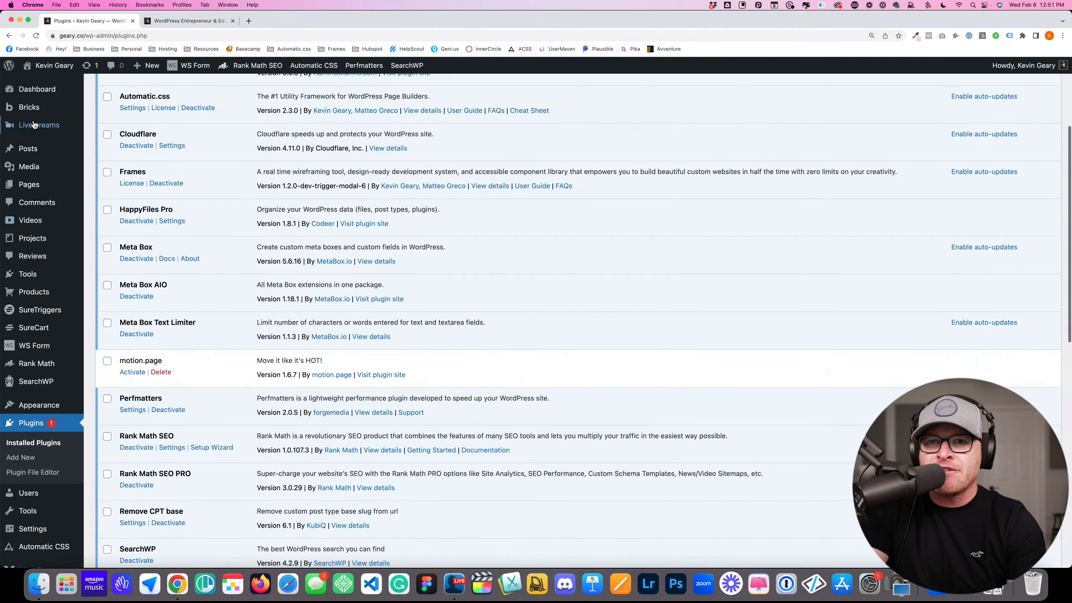
mouse_move(51, 108)
click(151, 155)
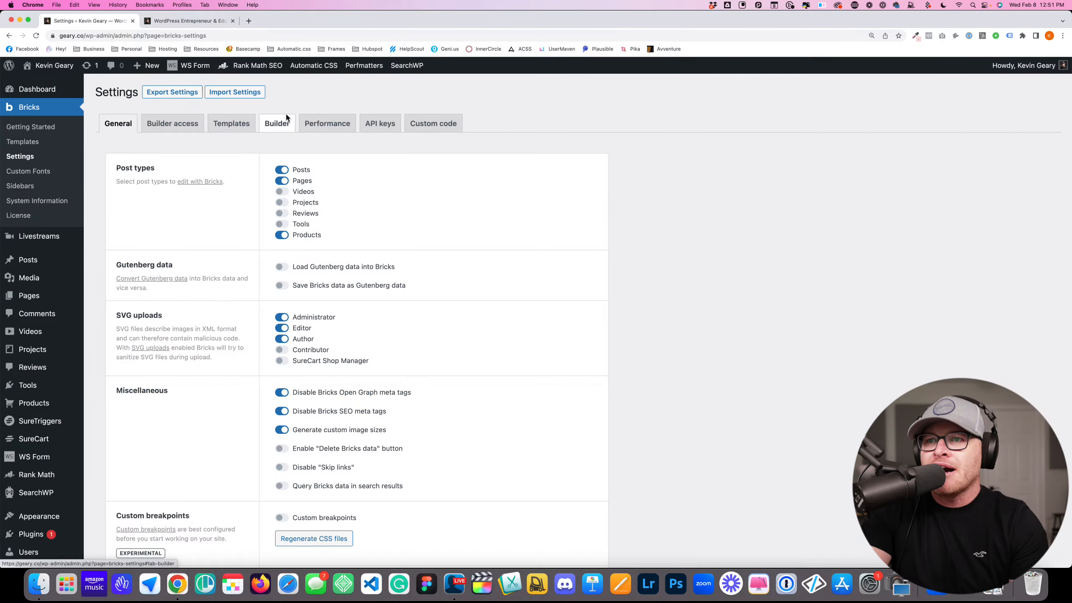
click(277, 122)
scroll(308, 164, down, 20)
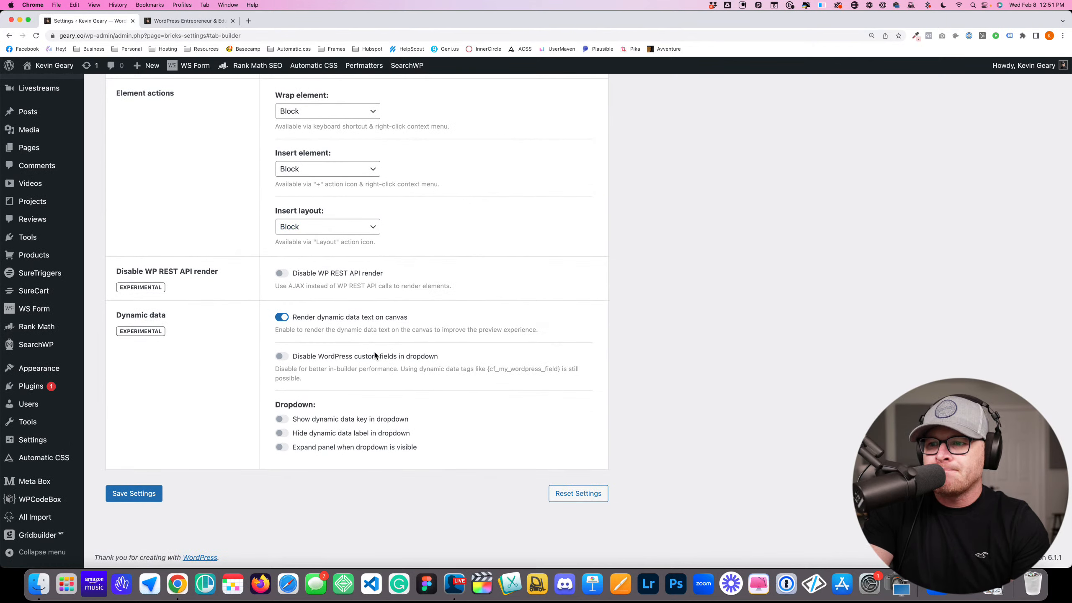
scroll(362, 338, up, 15)
In the Bricks performance settings, enable Cache query loops and disable Add Element ID & class as needed
click(334, 122)
scroll(346, 301, down, 10)
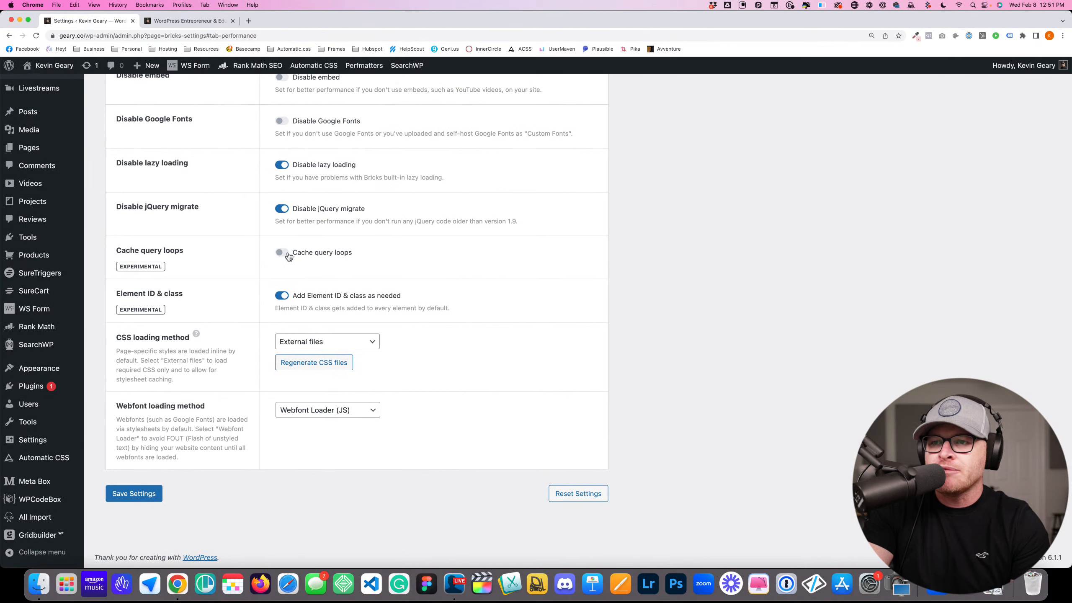
click(281, 253)
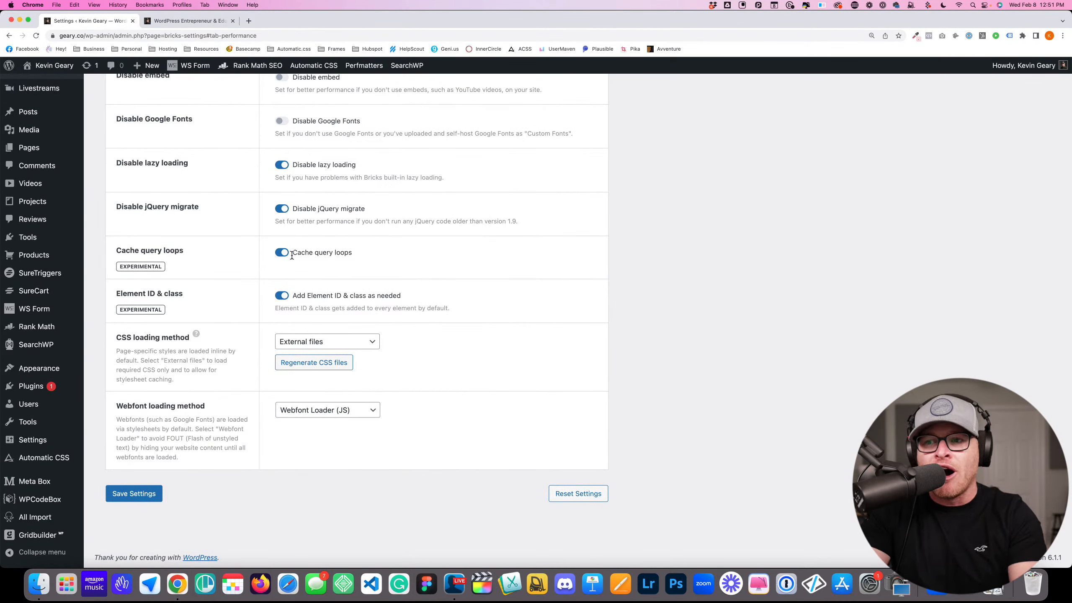
click(282, 296)
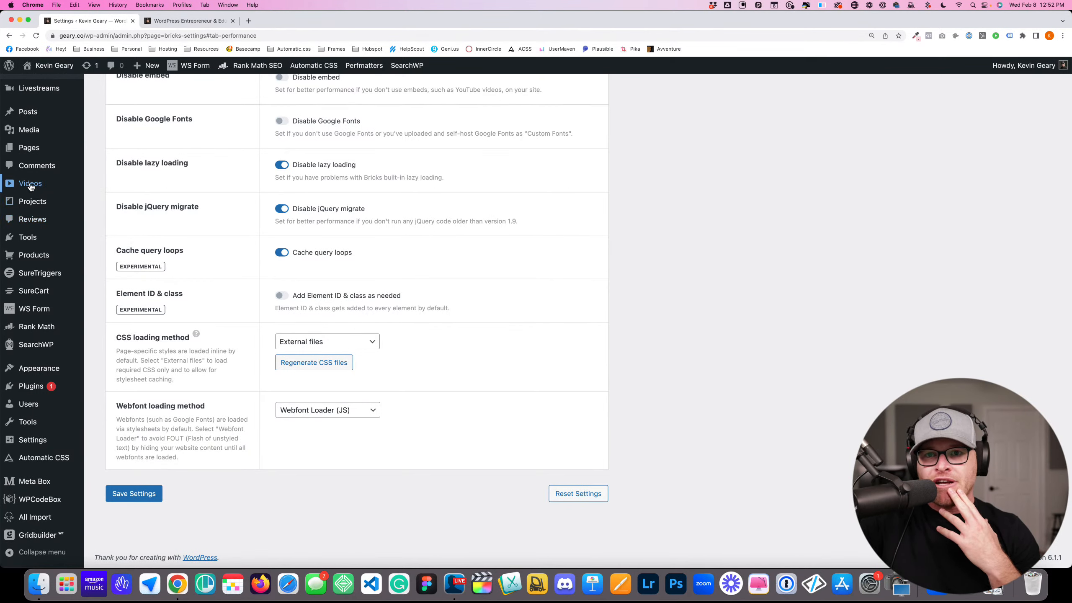
Open the list of all videos in the WordPress admin
click(132, 201)
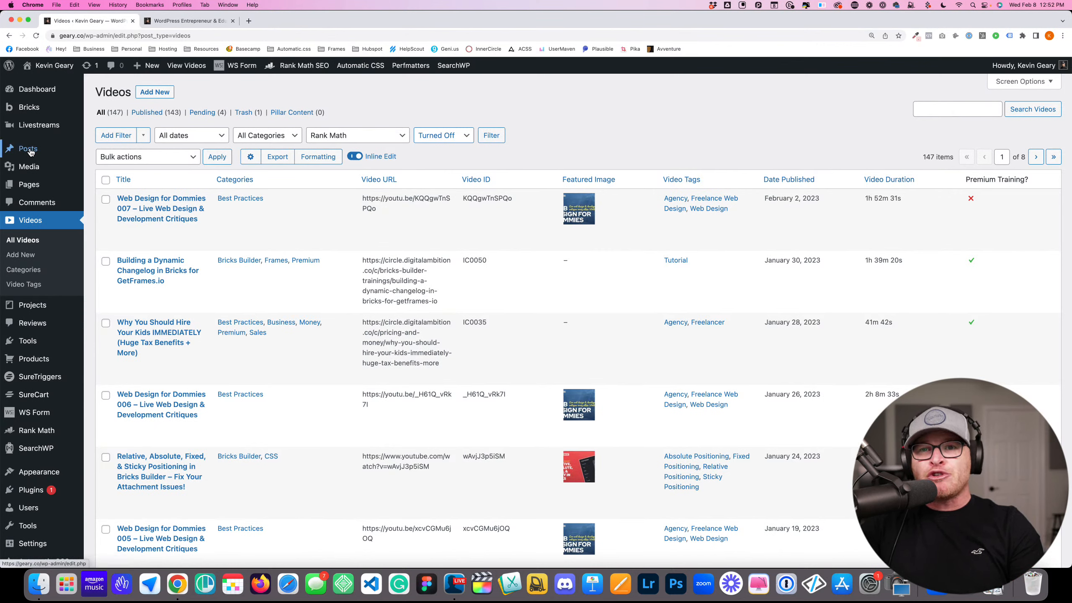
mouse_move(32, 150)
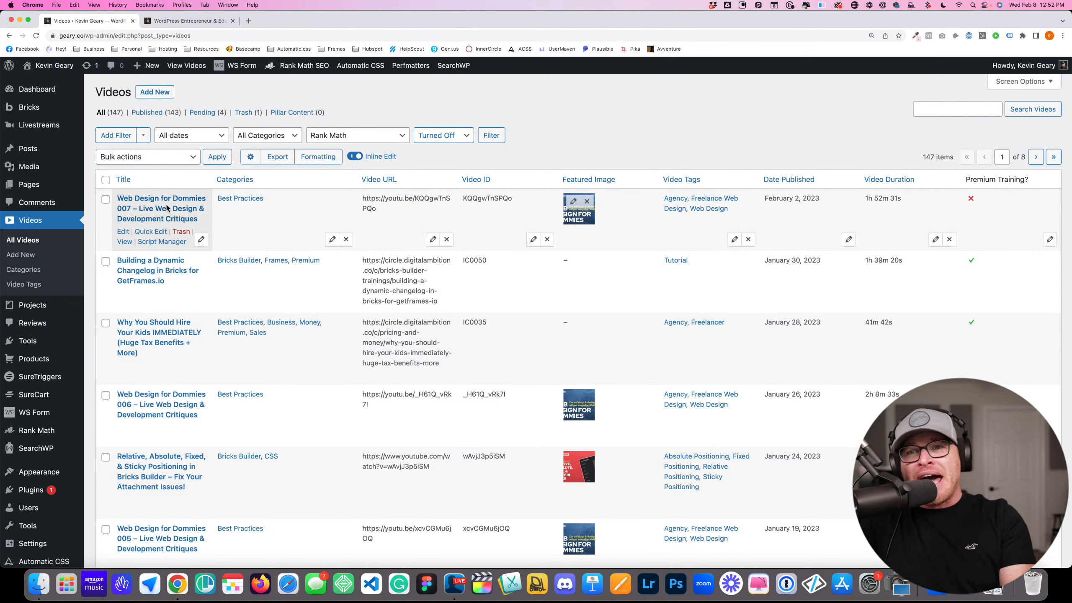
Open the video post "Building a Dynamic Changelog in Bricks for GetFrames.io" for editing
click(174, 273)
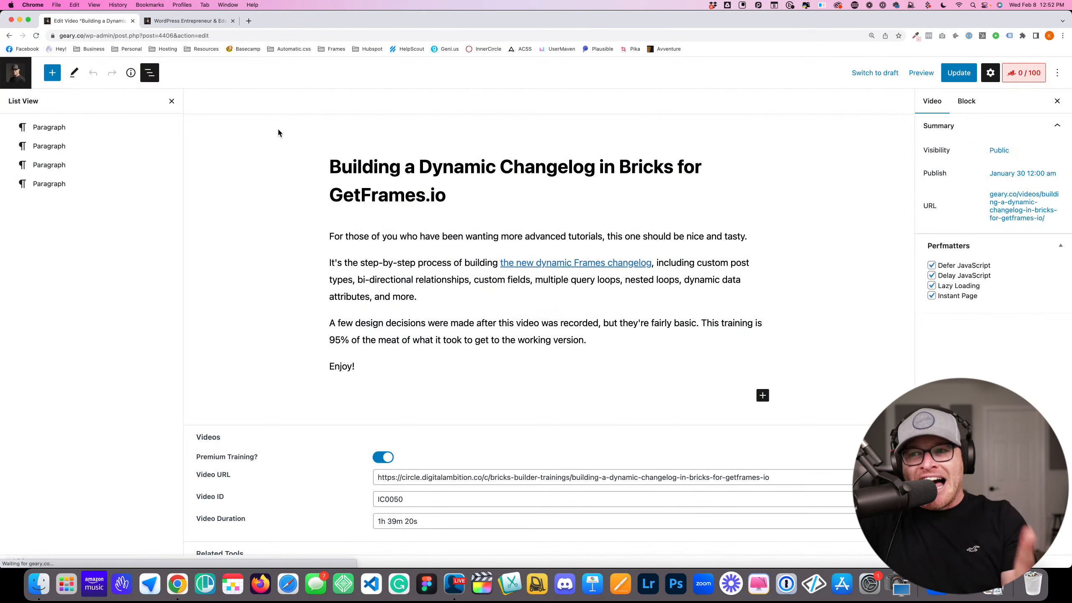
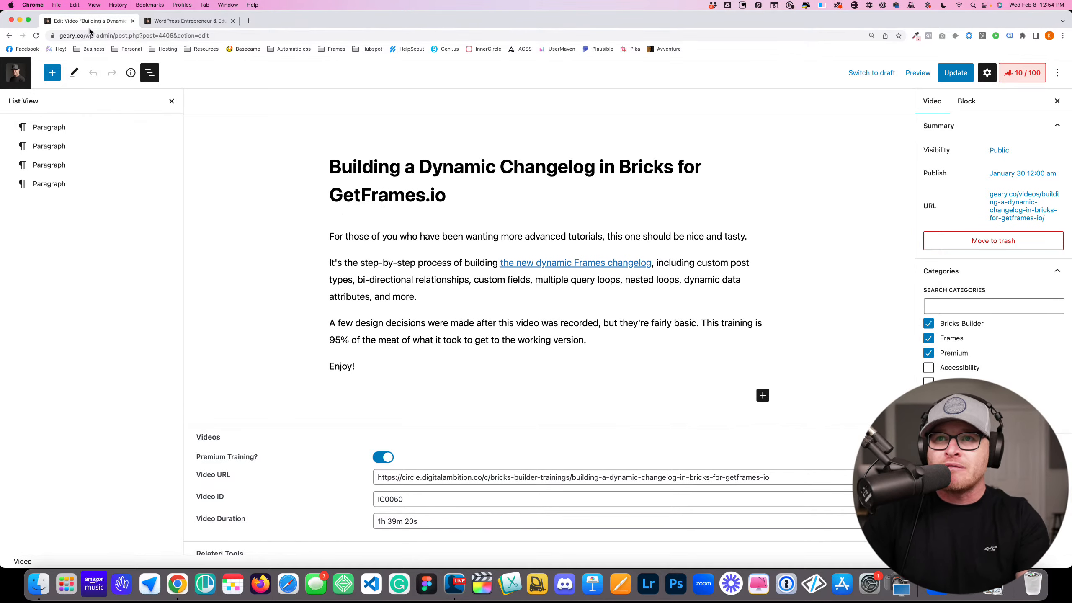
Leave the home page builder without saving, return to the WordPress admin and open the Bricks templates list
click(192, 24)
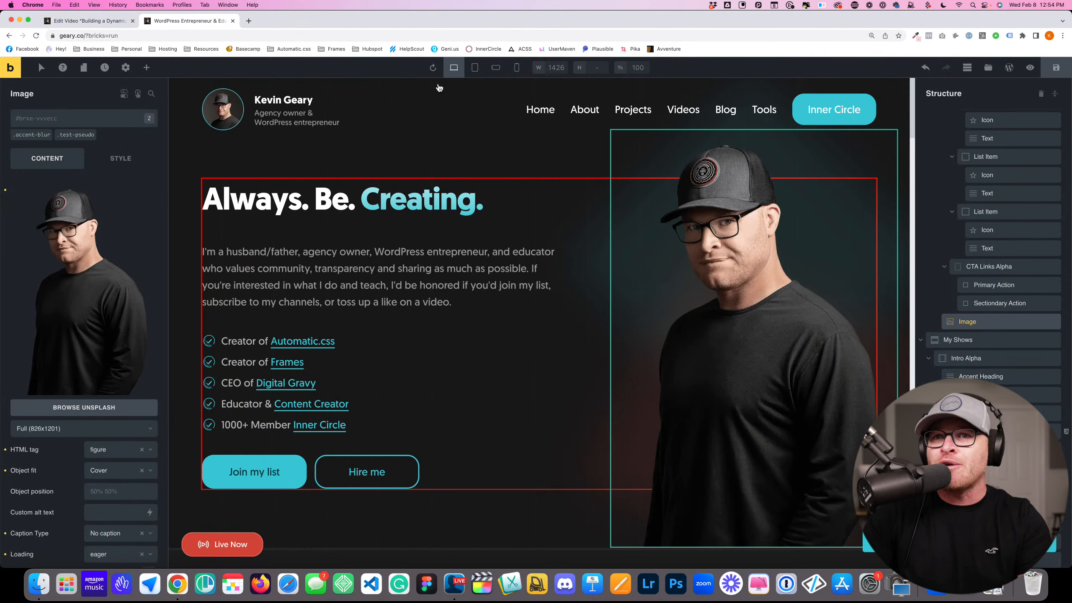
key(super+r)
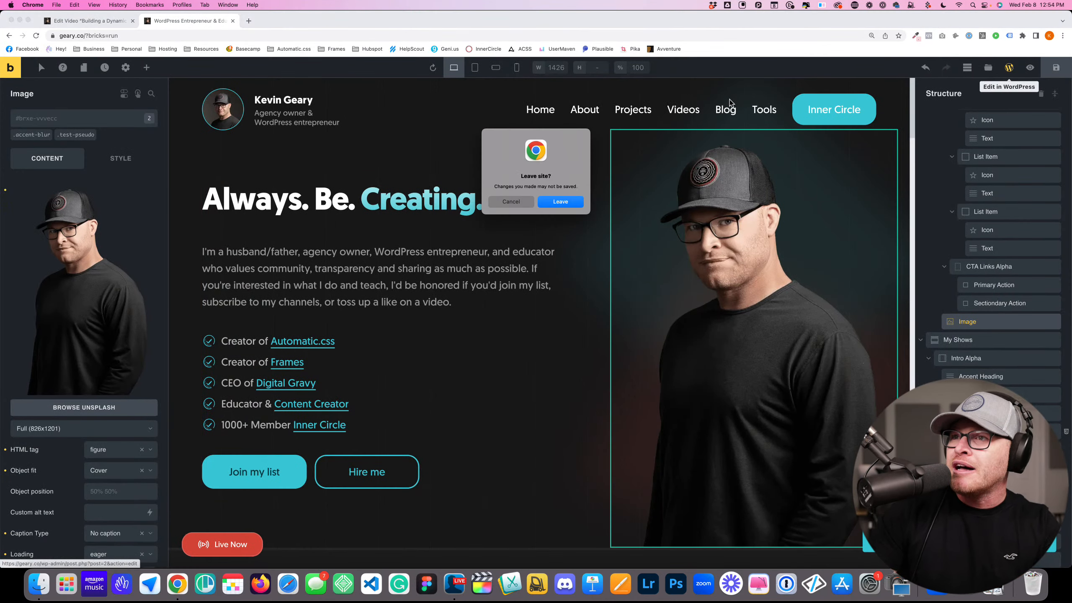
click(564, 210)
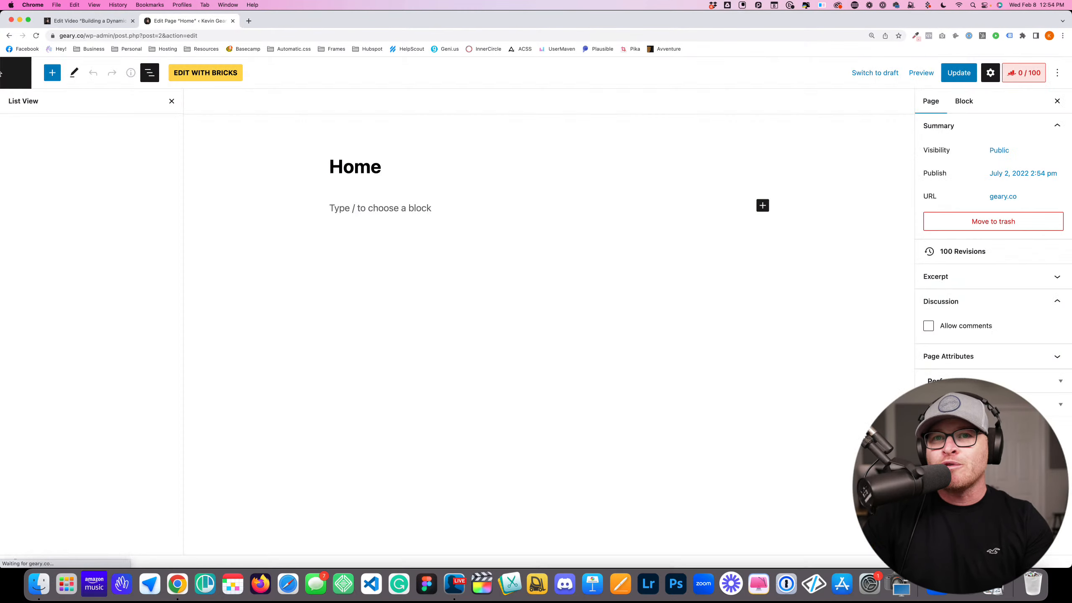
click(9, 72)
mouse_move(29, 107)
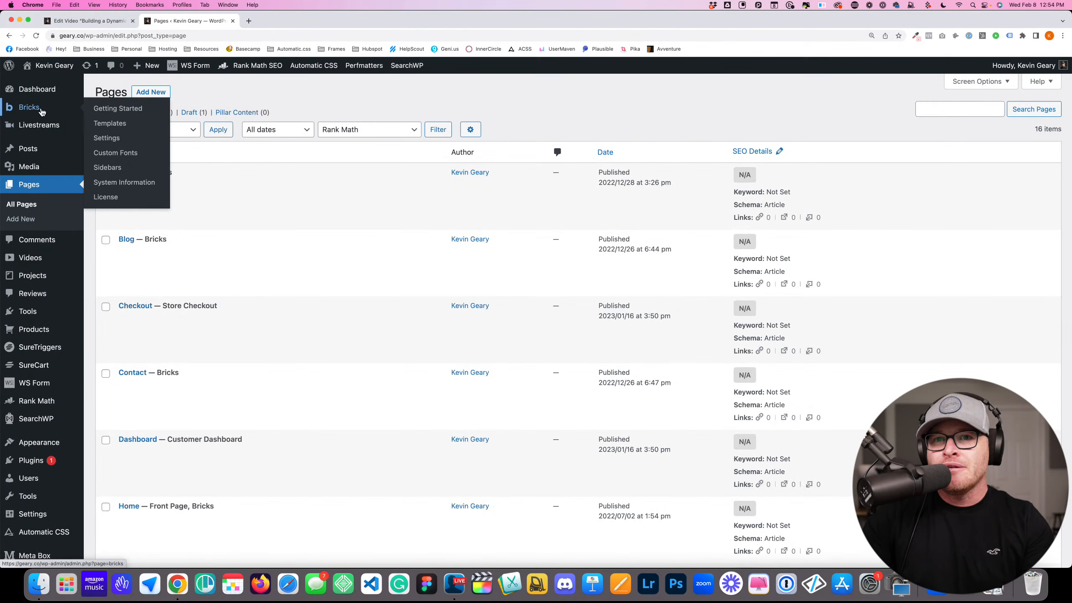
click(118, 122)
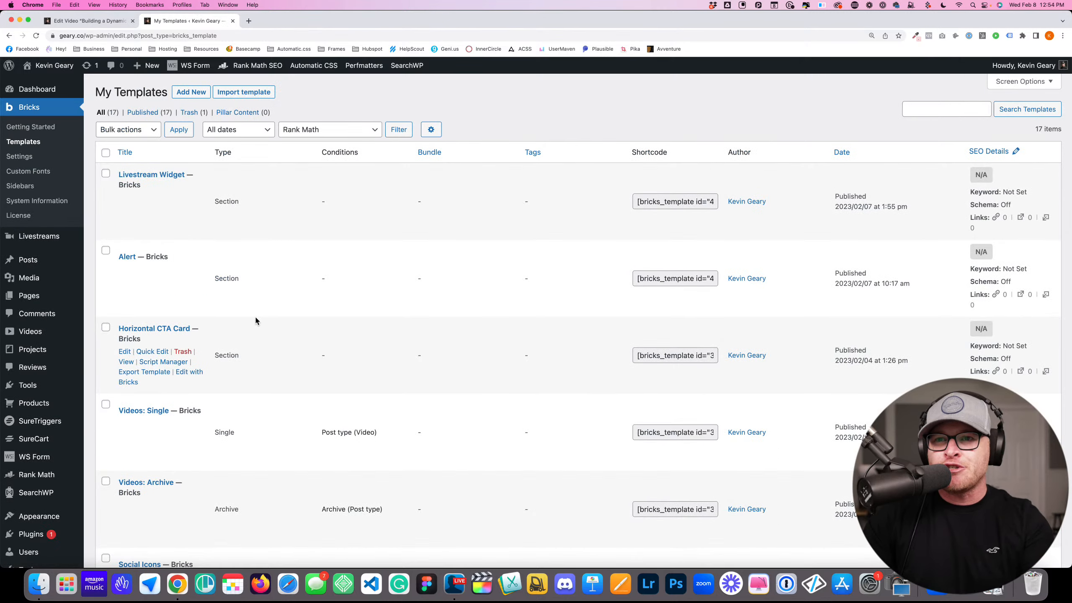
Open the "Videos: Single" template in the Bricks builder in a new tab
scroll(200, 333, down, 1)
scroll(199, 333, down, 5)
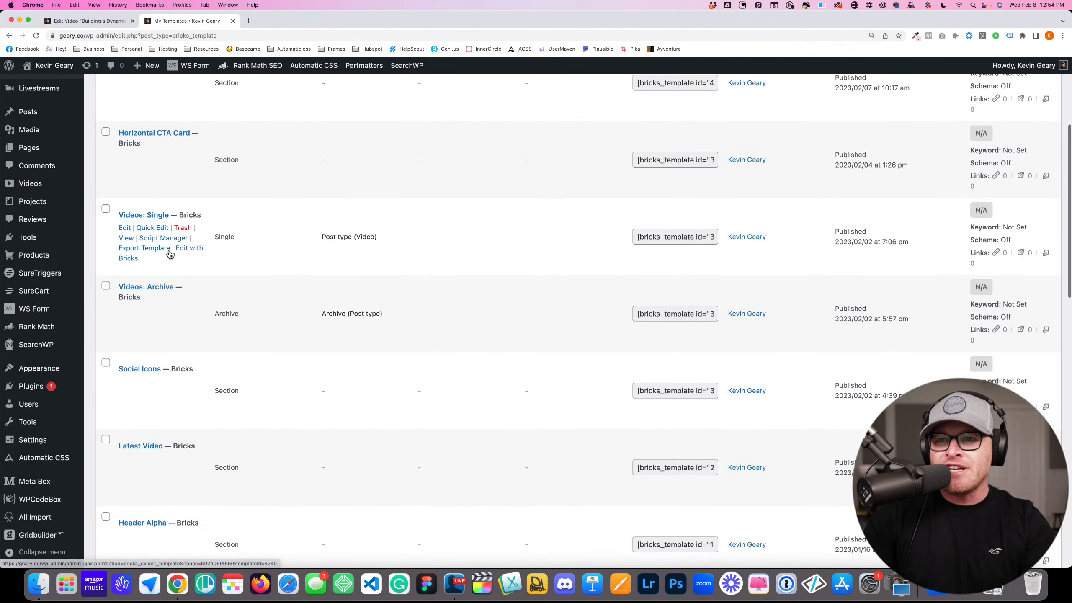
super+click(129, 258)
Open the "Blog: Single" template in the Bricks builder in a new tab and look through its article layout down to the comments
scroll(258, 267, down, 7)
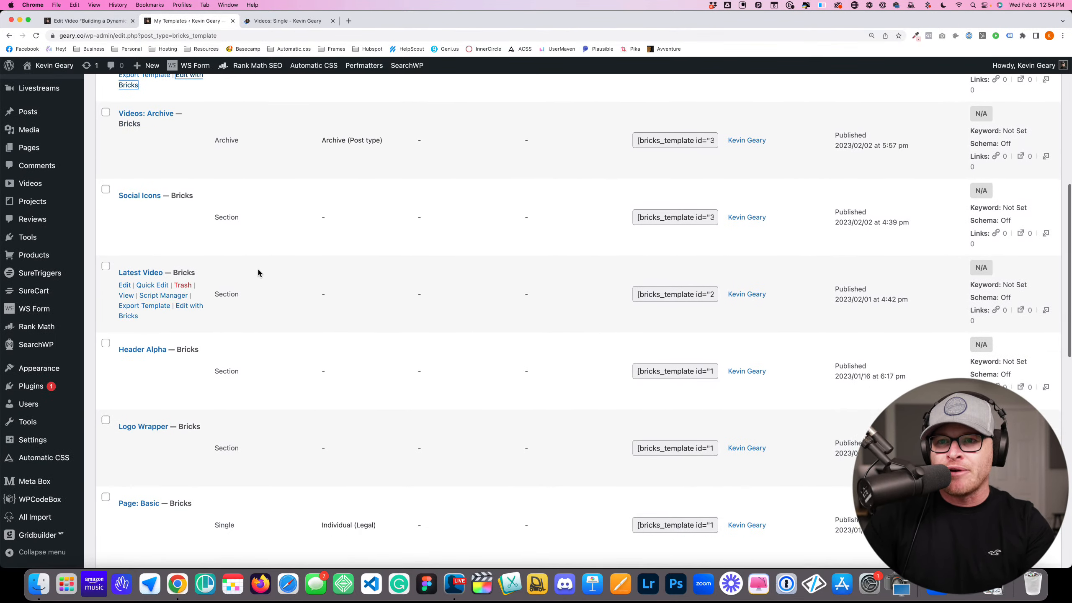
scroll(258, 268, down, 6)
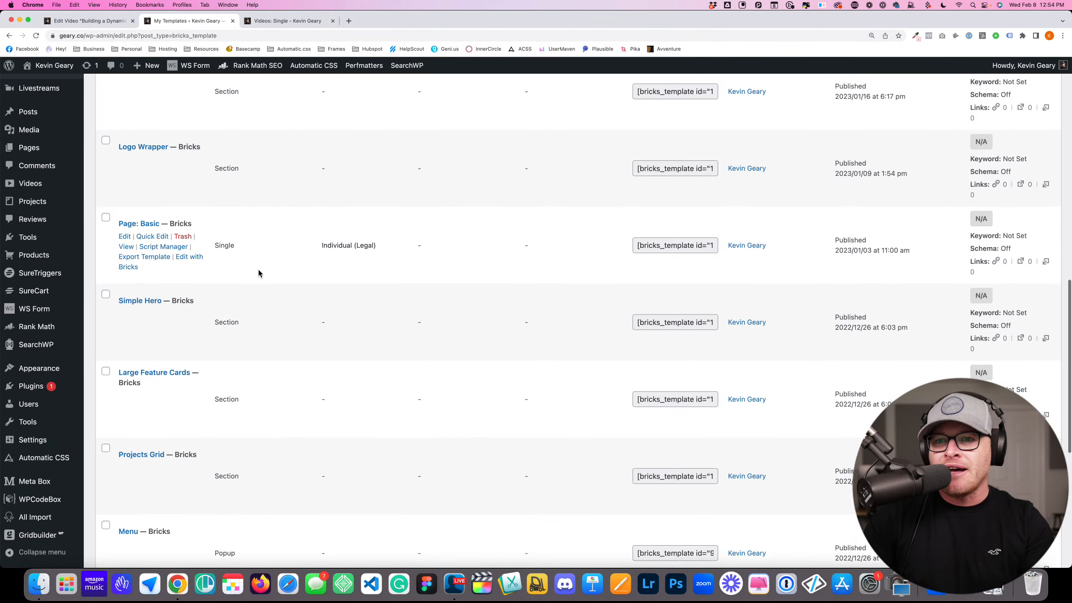
scroll(258, 267, down, 5)
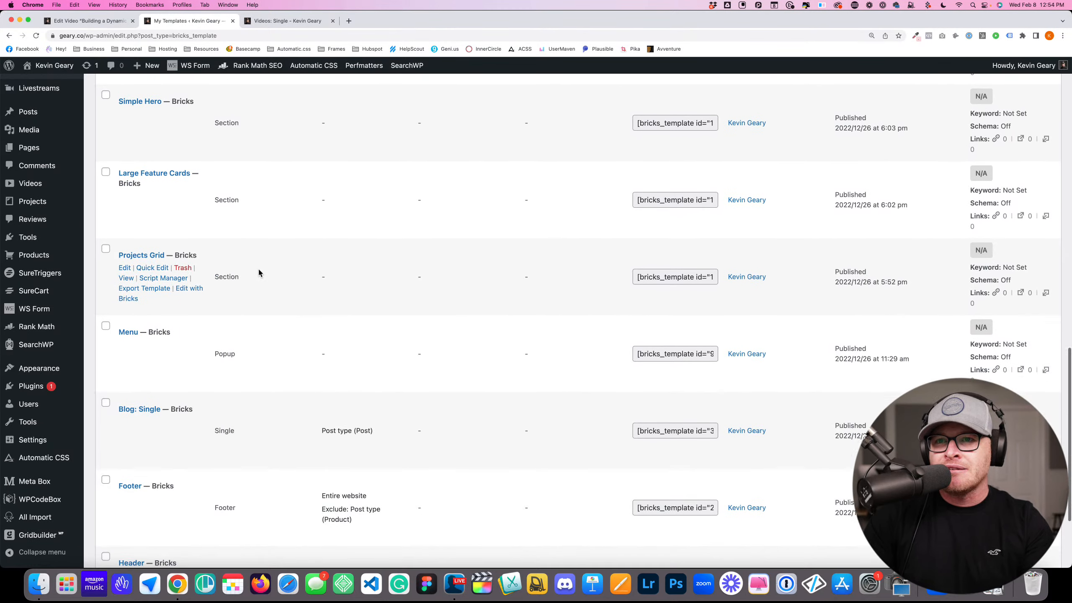
scroll(259, 269, down, 2)
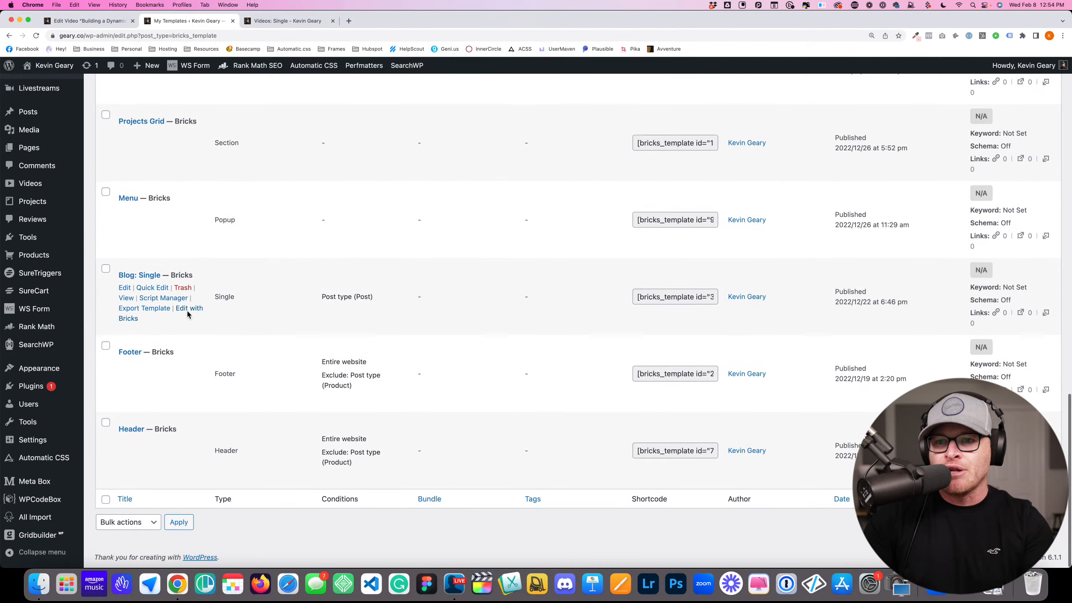
super+click(188, 310)
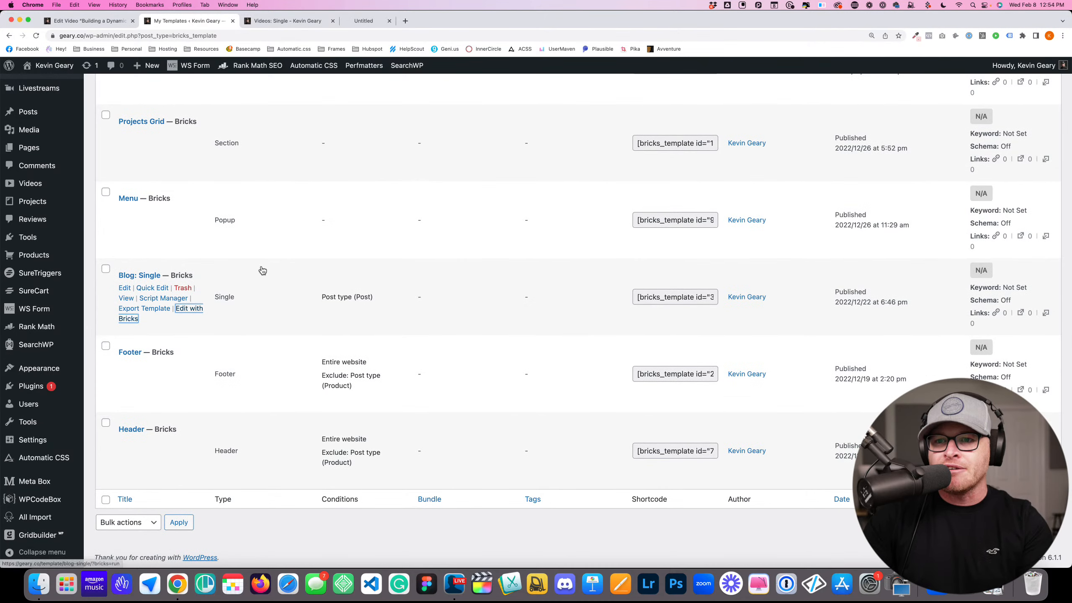
click(374, 20)
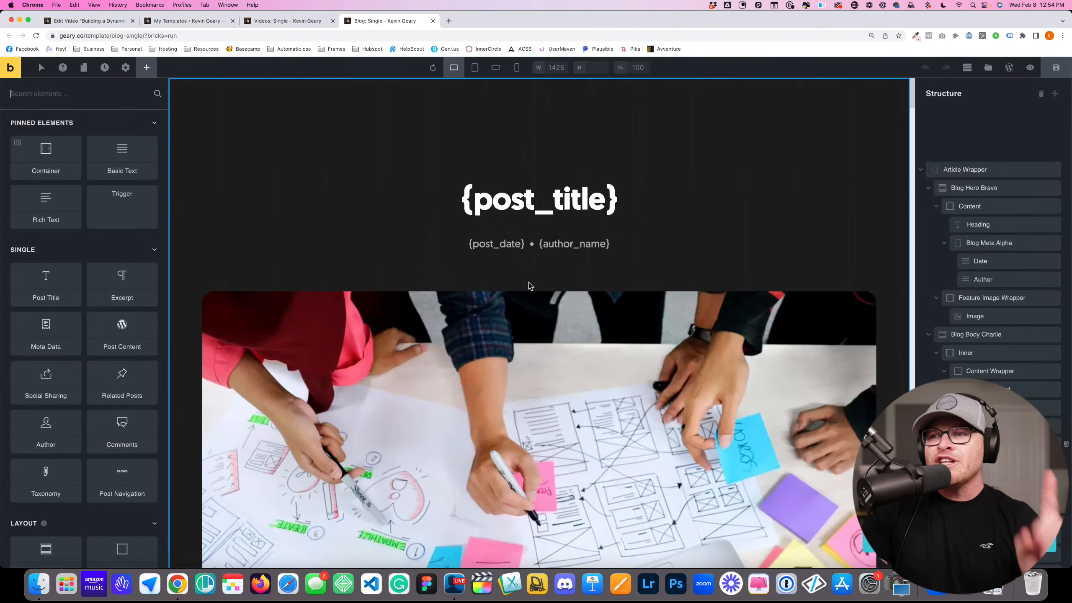
scroll(524, 174, down, 20)
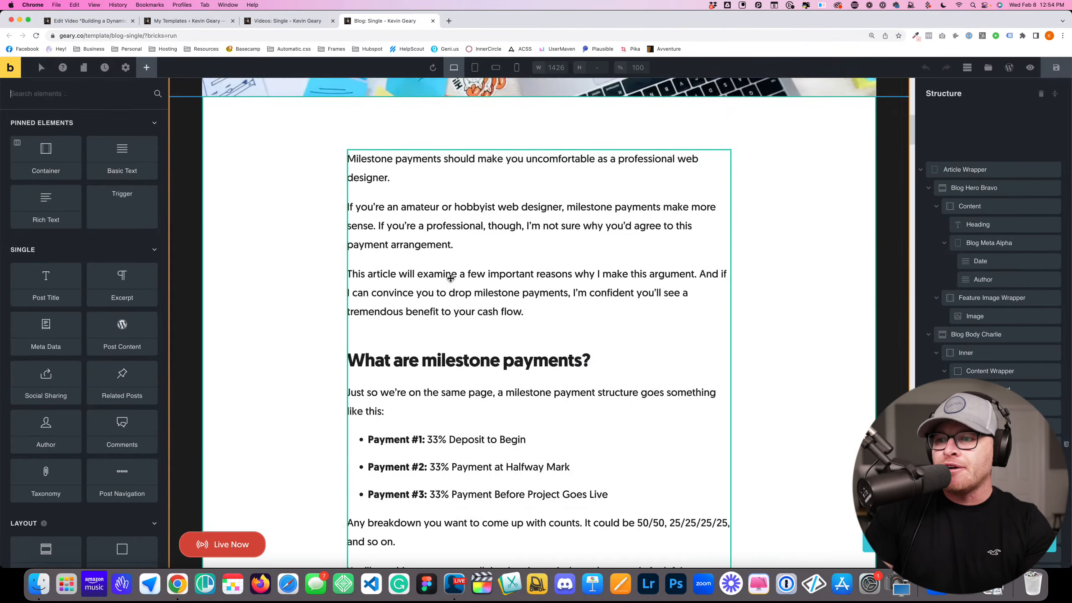
scroll(451, 279, down, 20)
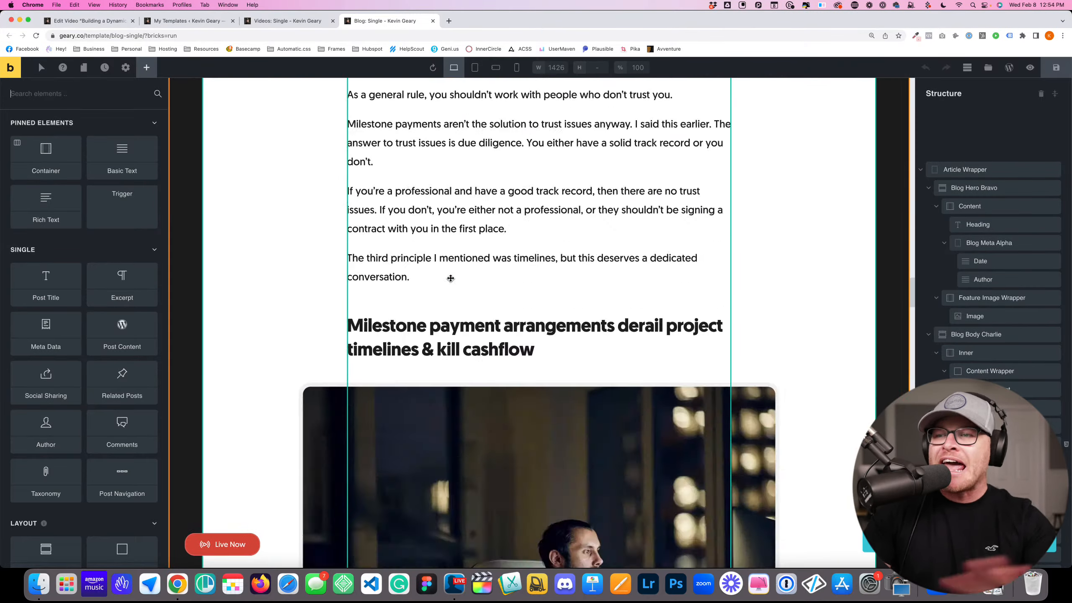
scroll(451, 279, down, 20)
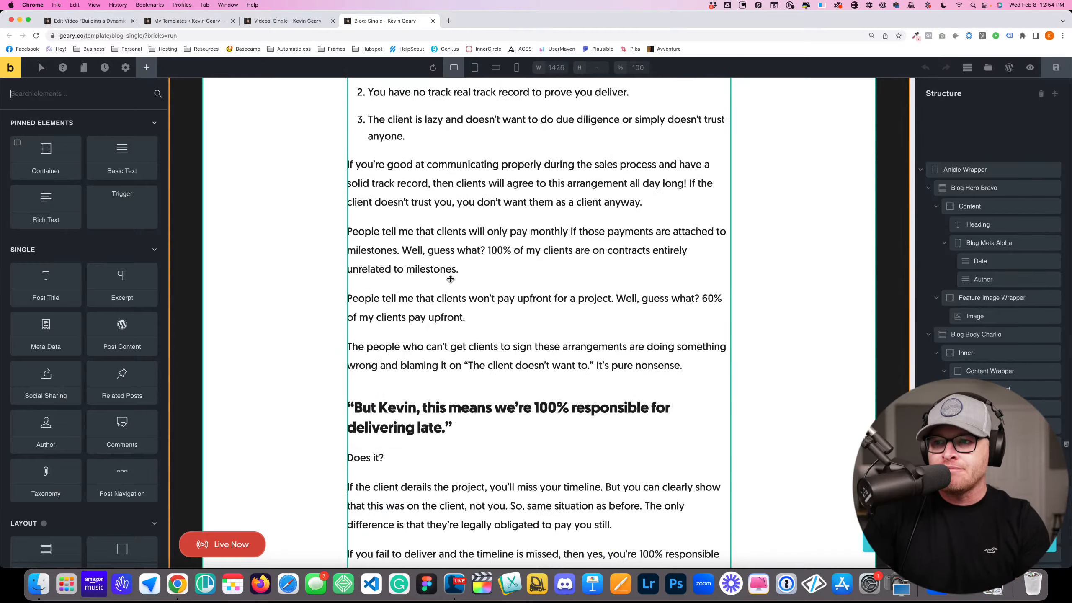
scroll(450, 278, down, 5)
scroll(451, 278, up, 15)
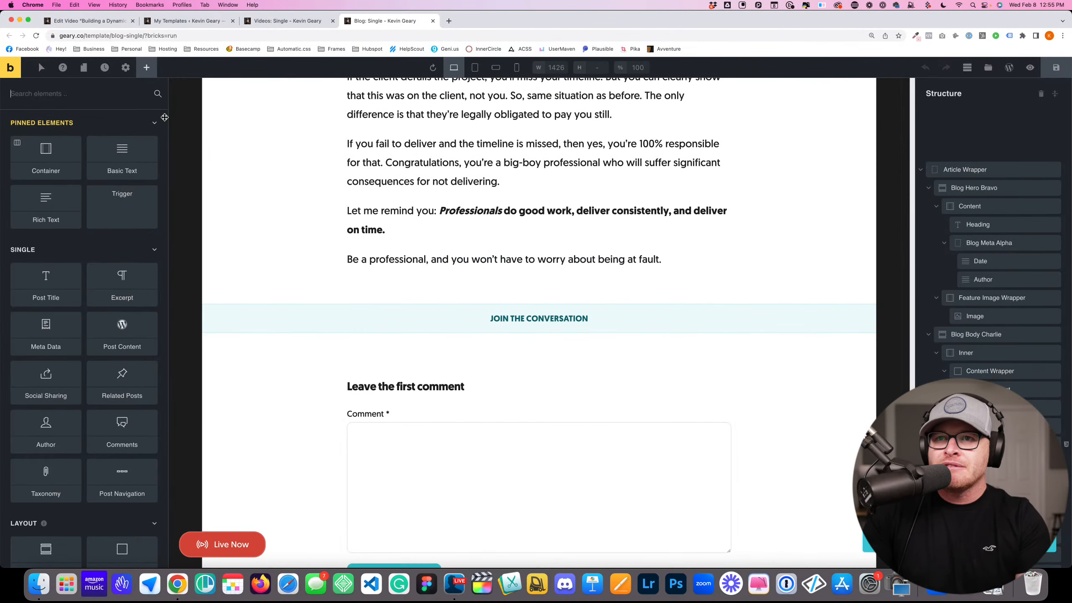
Open the template settings and expand the Post type condition to examine where the template applies
click(126, 67)
click(40, 176)
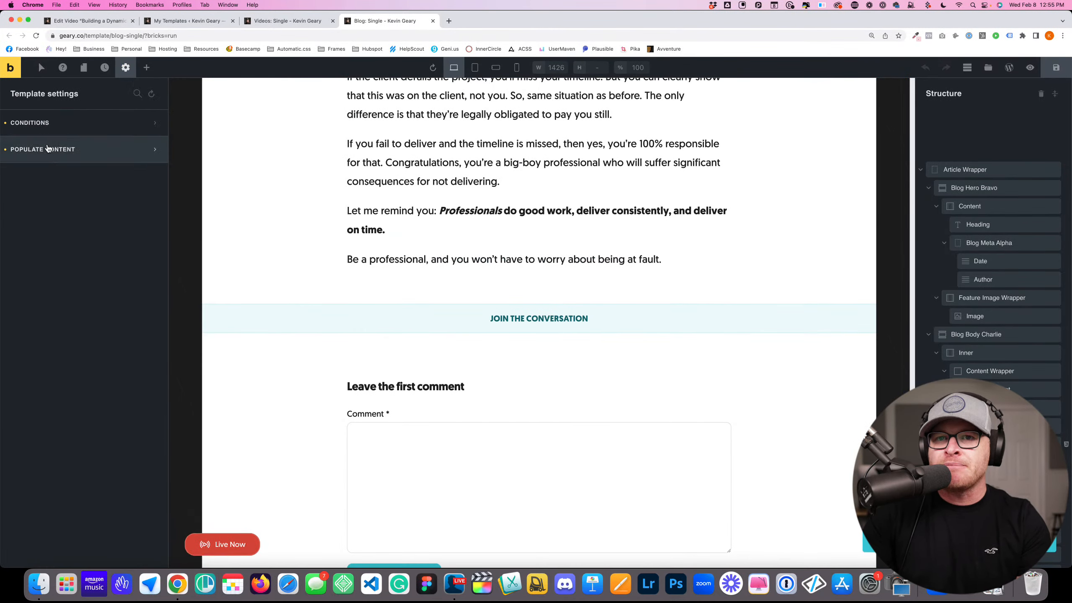
click(59, 135)
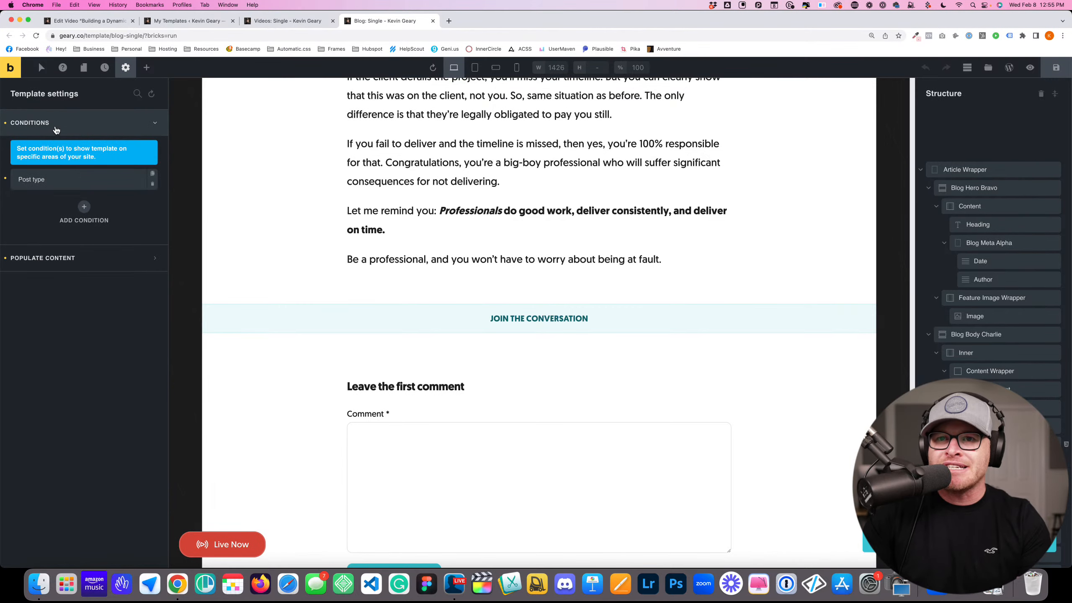
click(67, 185)
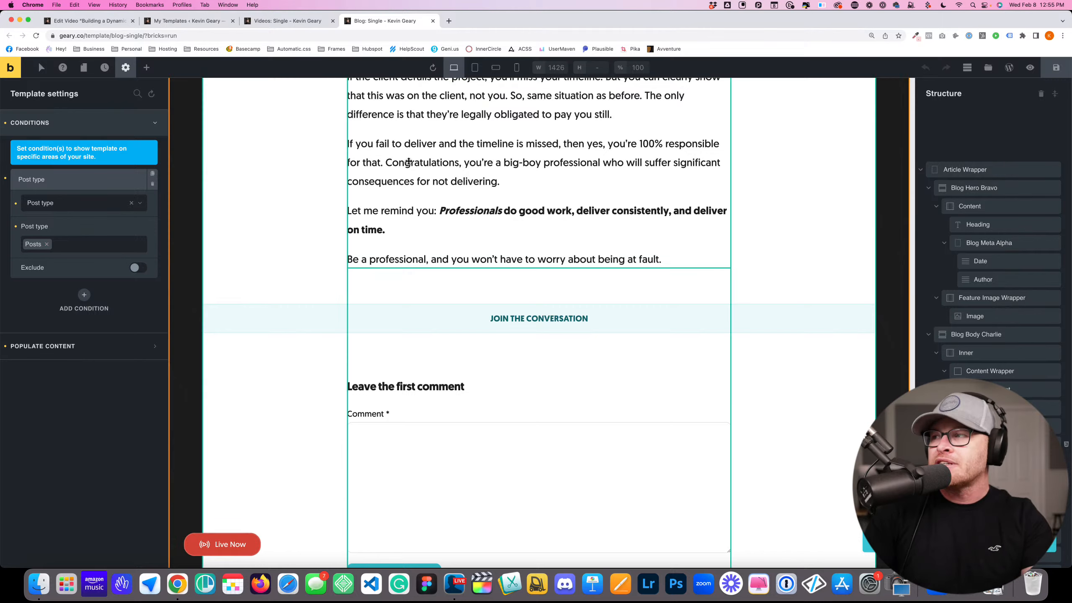
Open the "Blog: Single" template's WordPress edit page and go from there to the list of all posts
click(1009, 67)
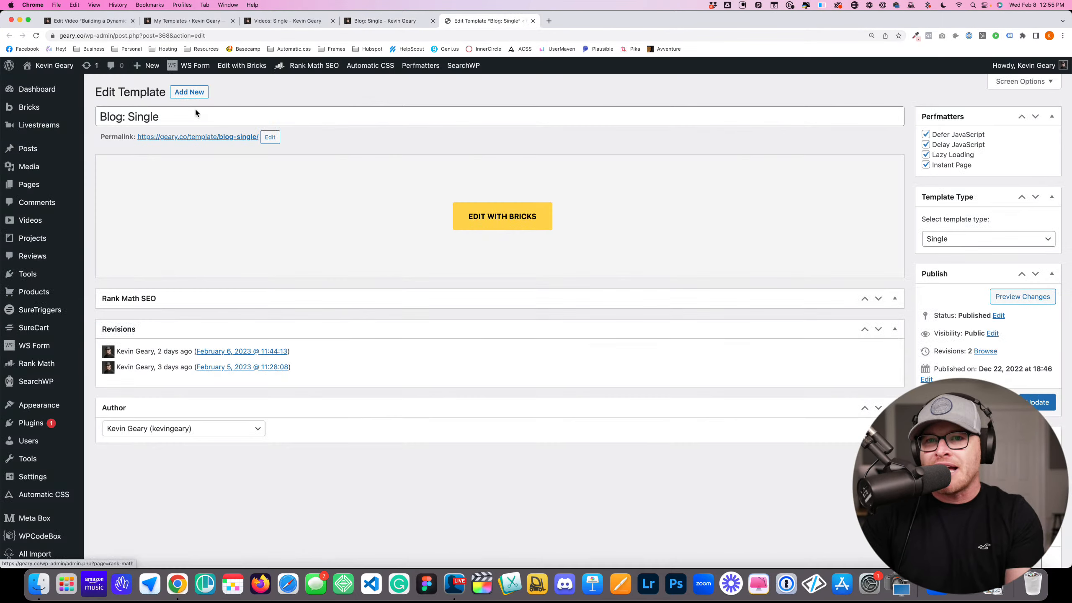
click(28, 149)
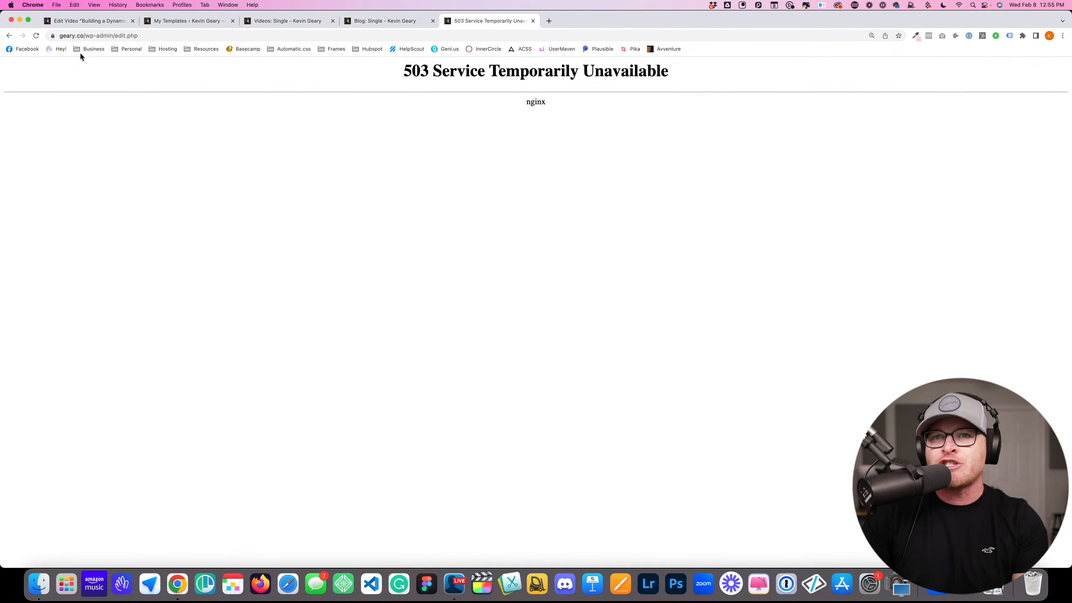
click(10, 36)
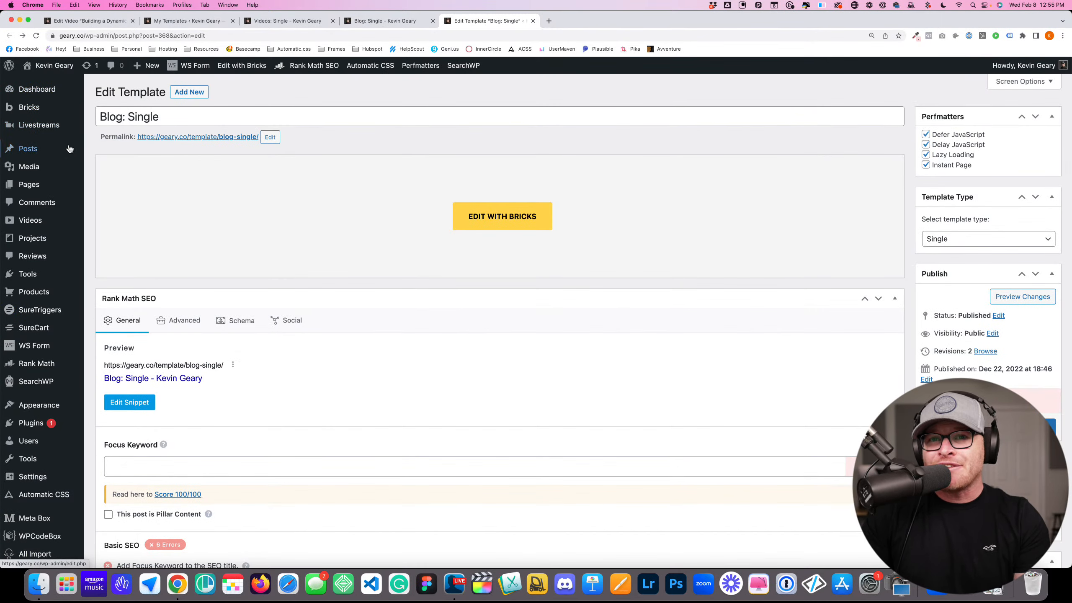
click(38, 151)
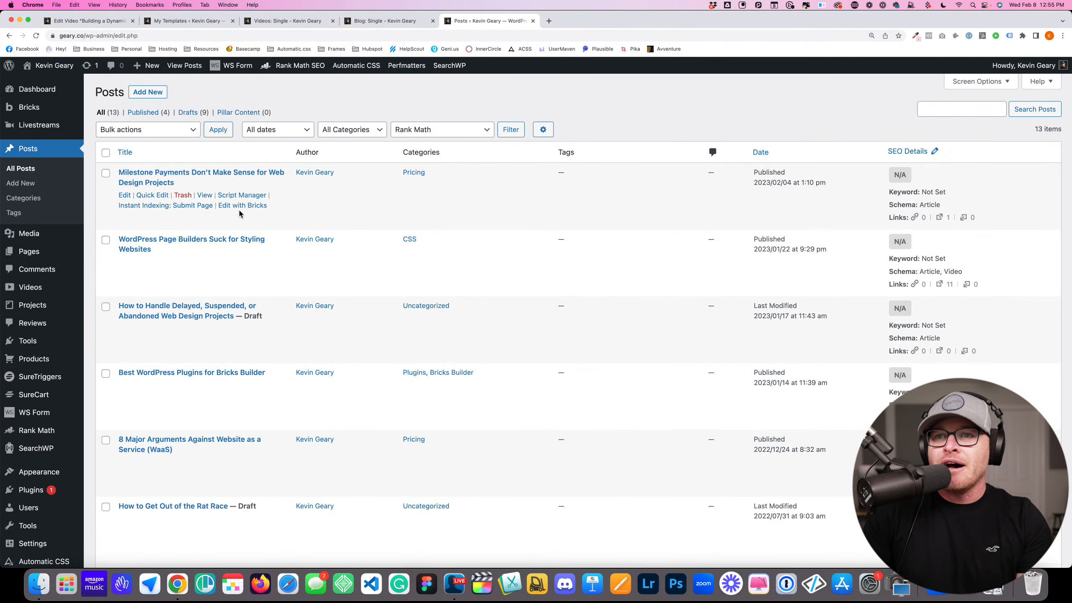
Try to open the milestone payments, WordPress page builders and delayed web design projects posts for editing, returning to the posts list each time
click(210, 173)
click(9, 36)
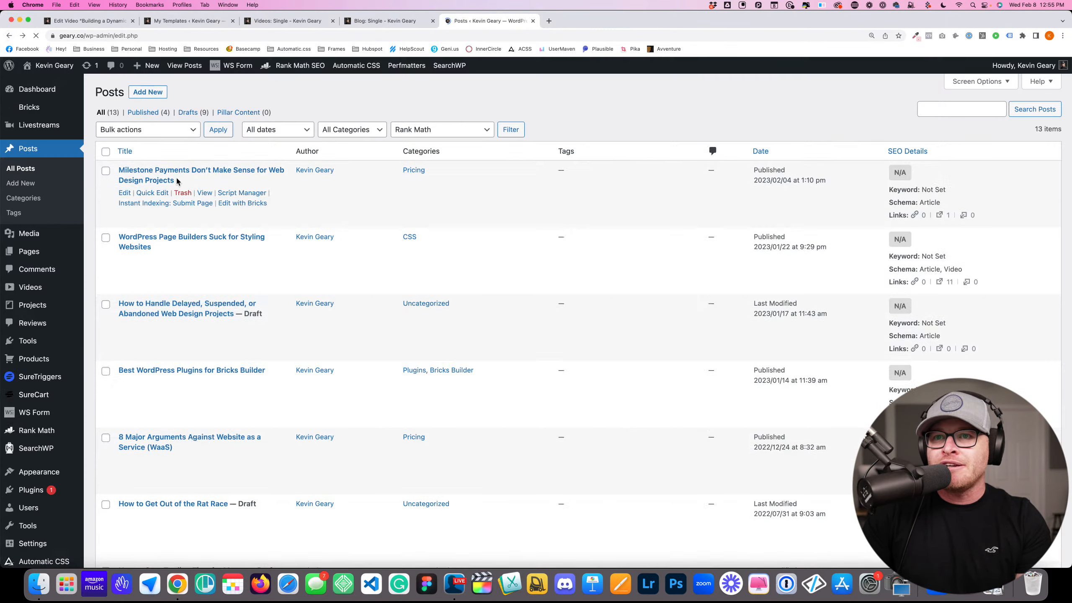
click(176, 176)
click(8, 37)
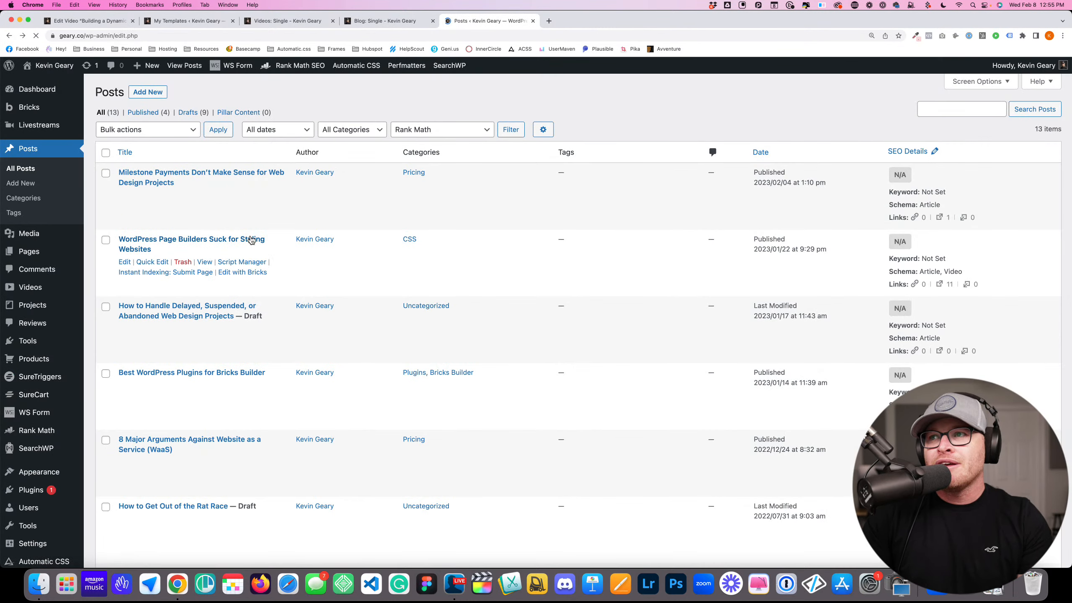
click(190, 176)
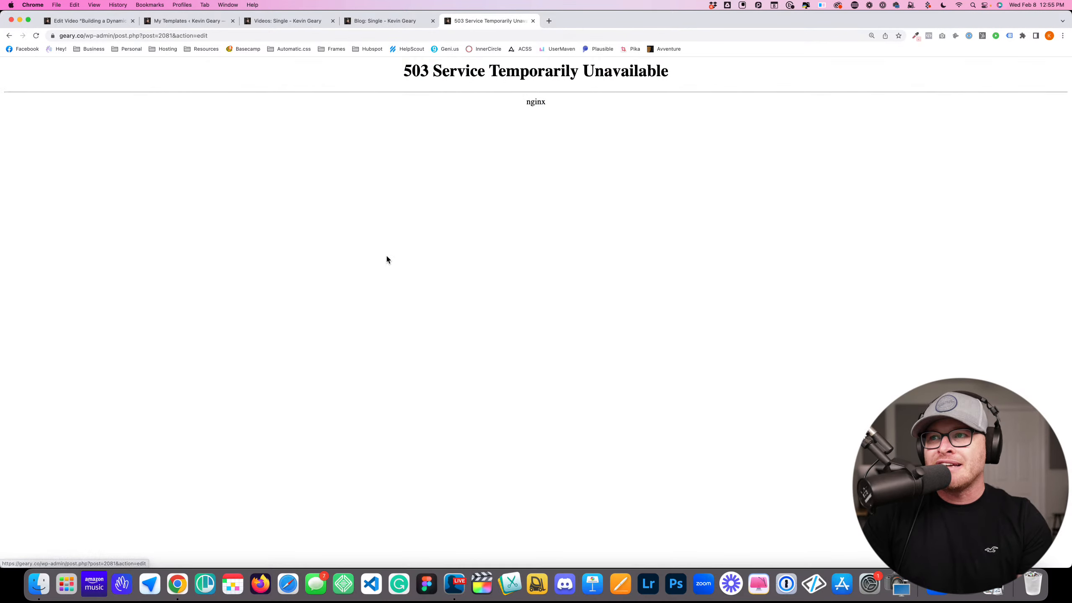
click(8, 37)
click(203, 244)
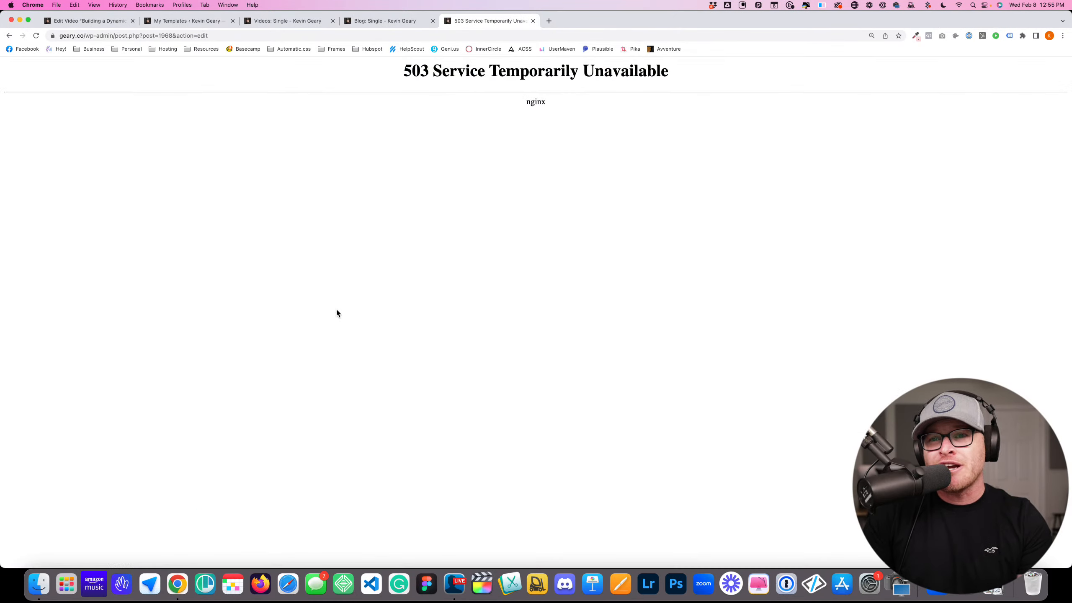
click(9, 36)
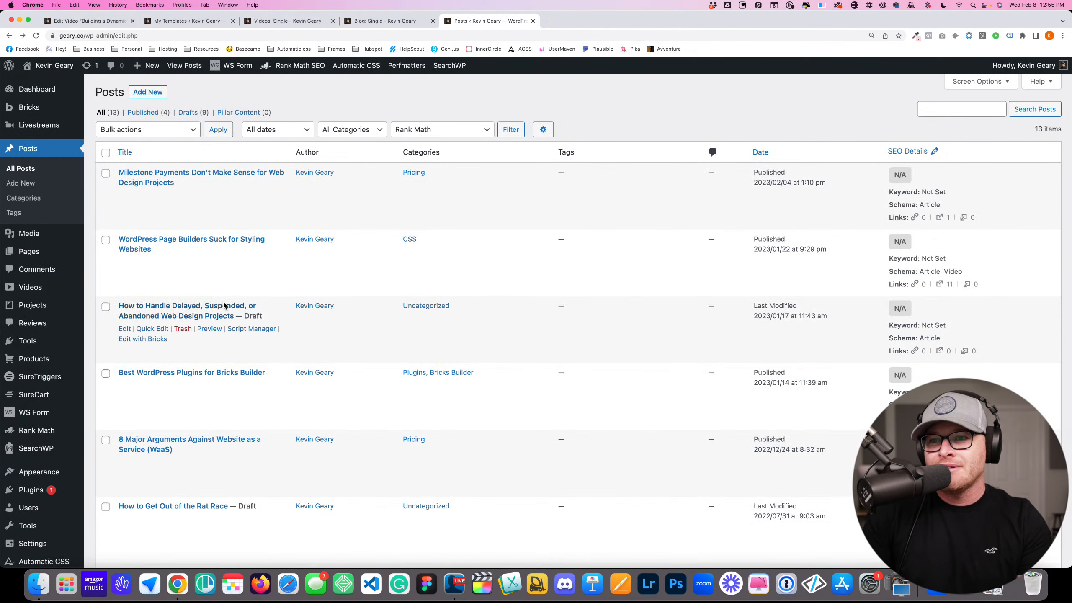
click(228, 309)
click(9, 37)
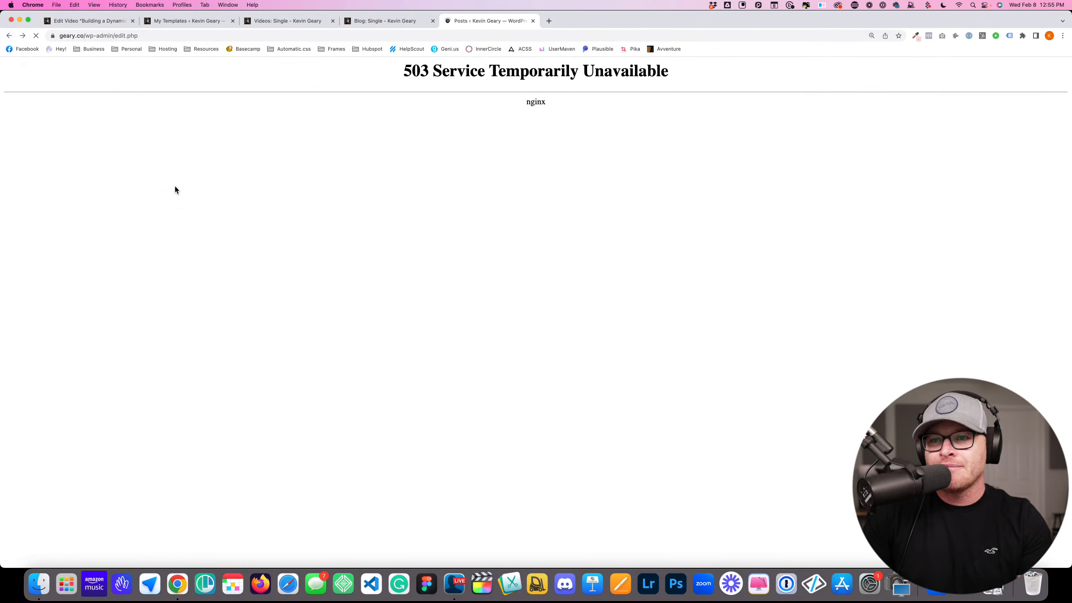
click(170, 182)
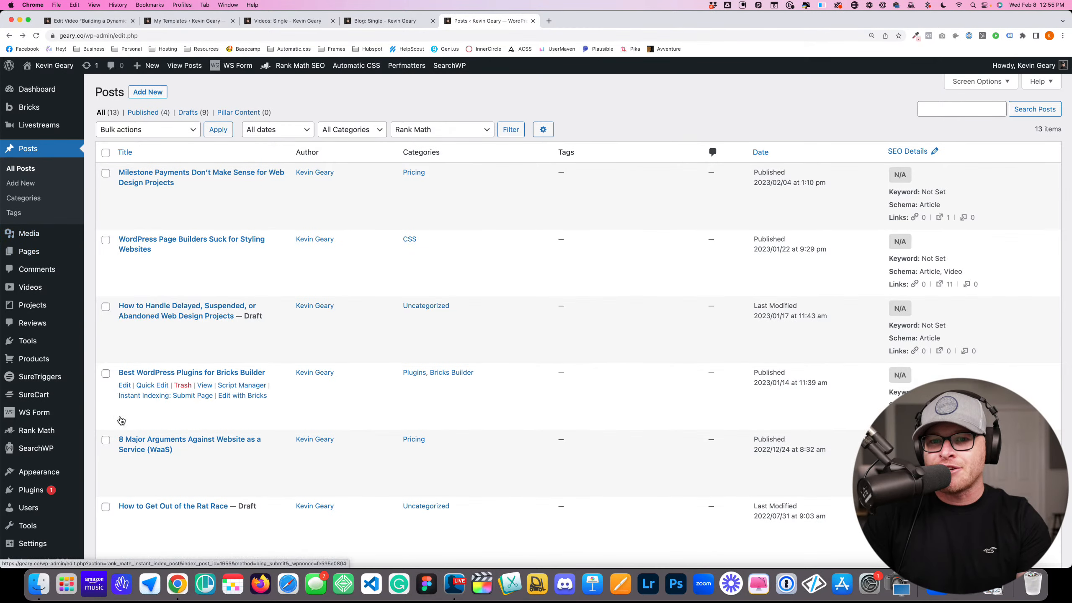
Open the installed plugins page and look through the plugin list
scroll(62, 468, down, 3)
click(36, 387)
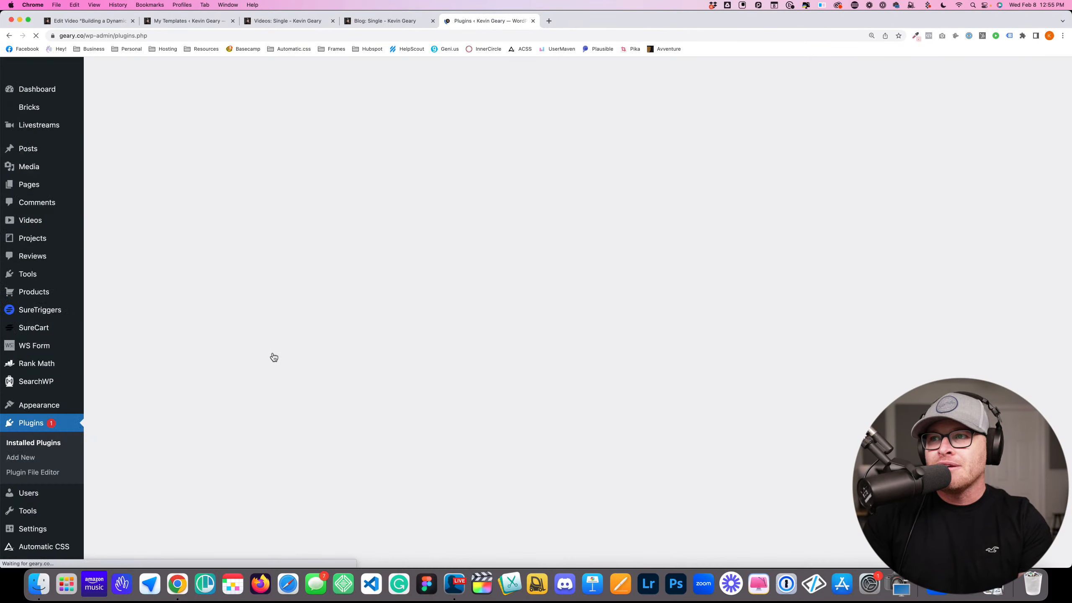
scroll(266, 352, down, 15)
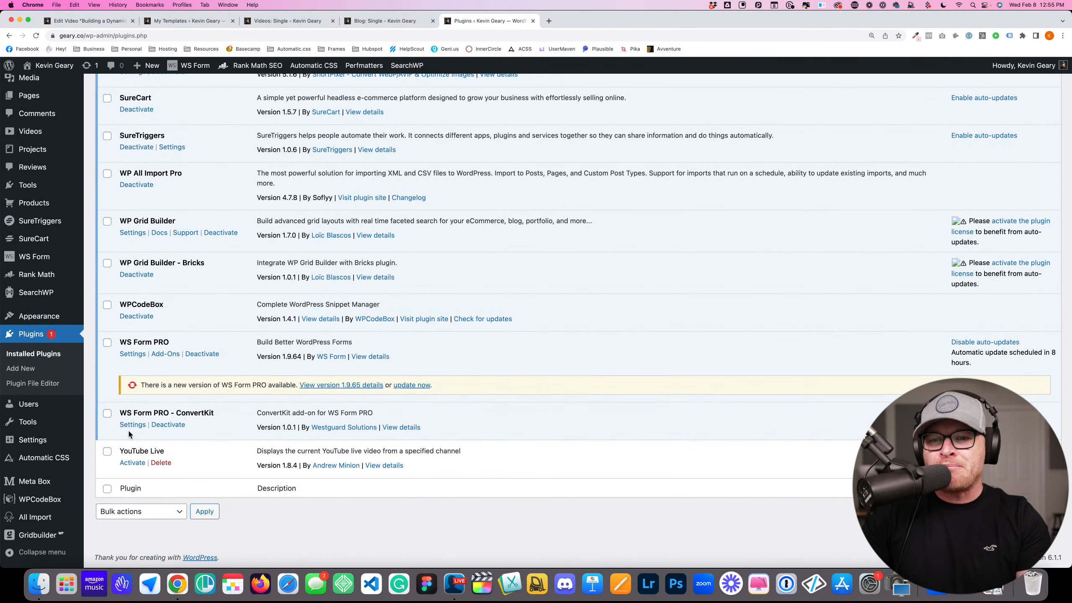
scroll(132, 431, up, 5)
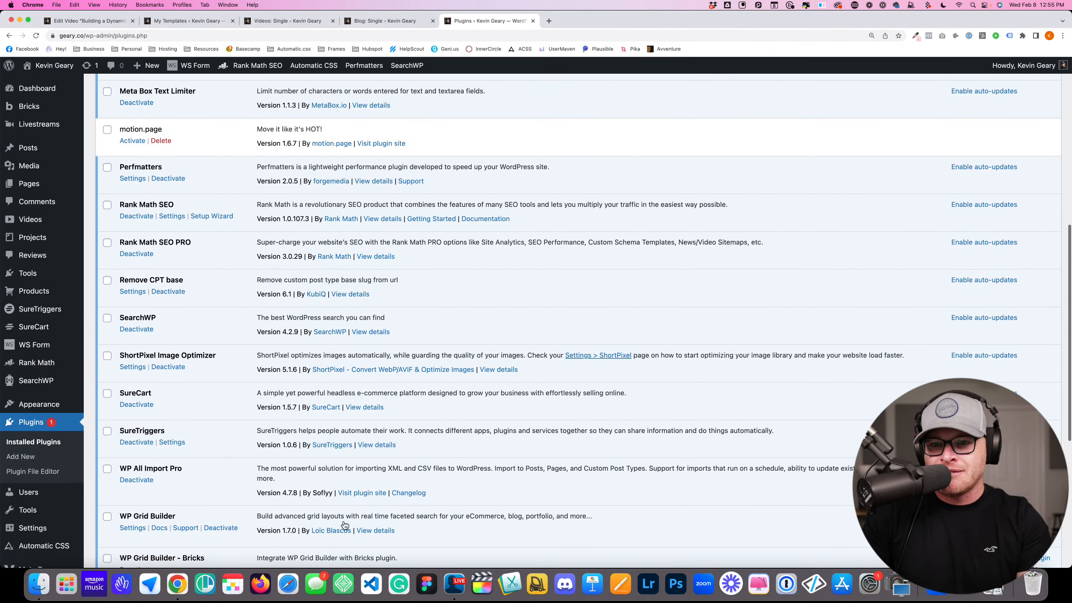
Deactivate the SearchWP plugin and return to the list of all posts
scroll(300, 513, up, 1)
click(137, 355)
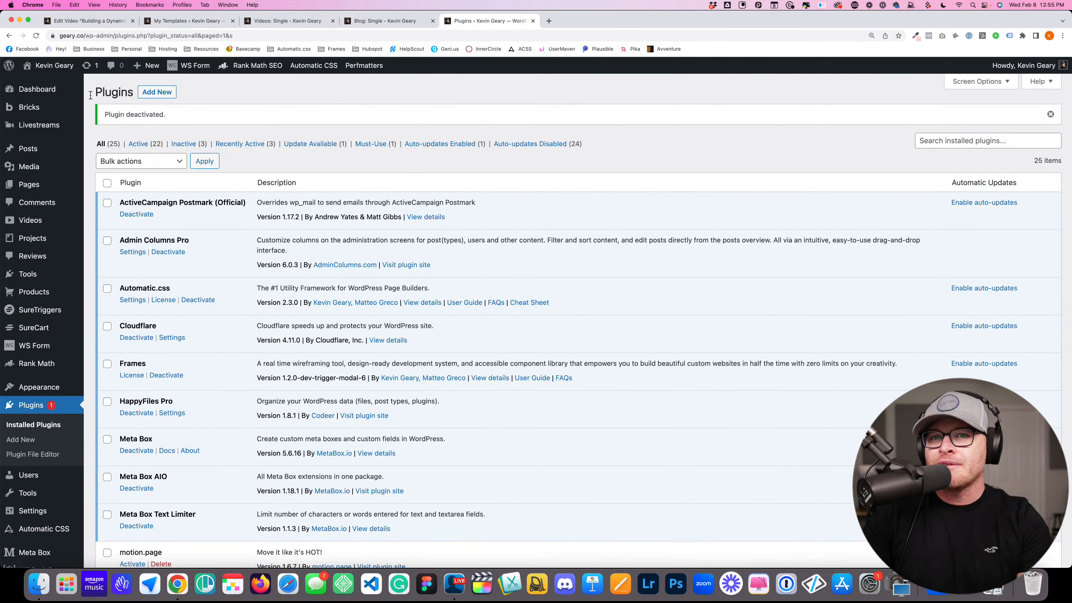
click(25, 148)
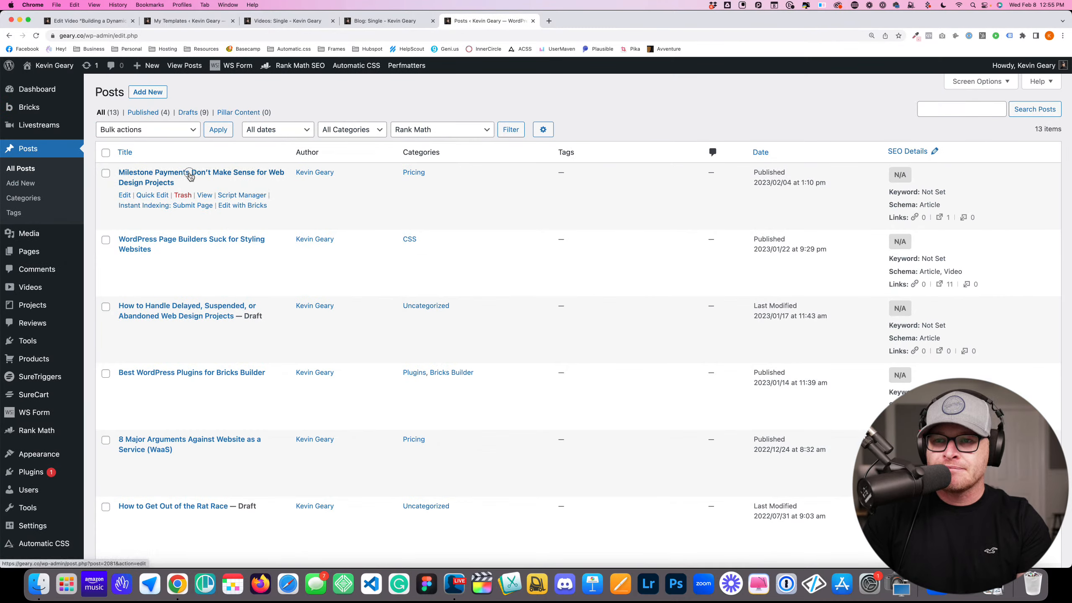
Try to open the milestone payments and Best WordPress Plugins for Bricks Builder posts for editing, returning to the posts list each time
click(189, 173)
click(9, 36)
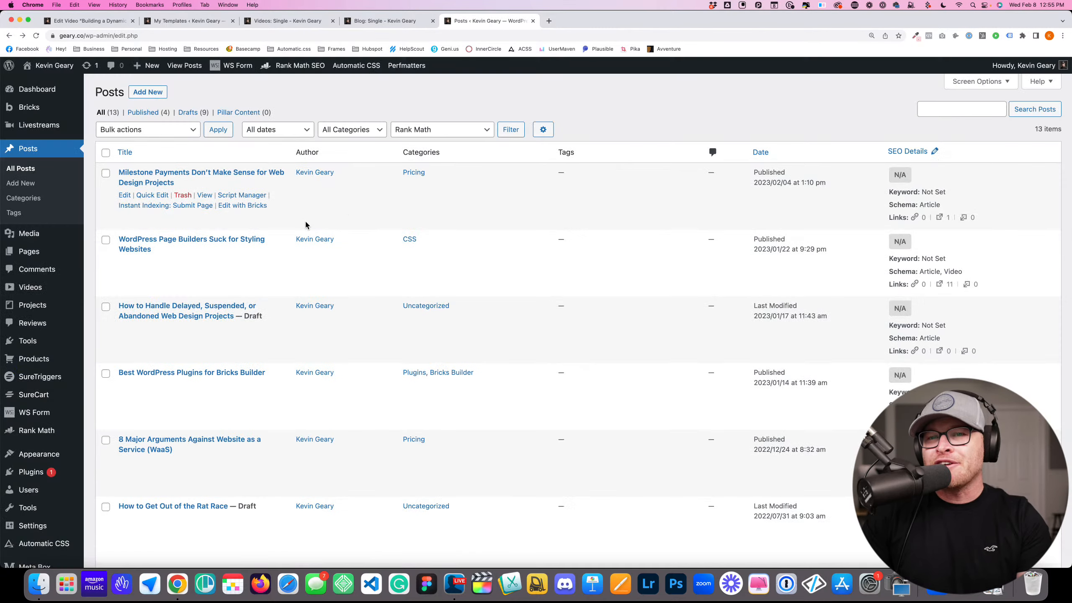
click(253, 374)
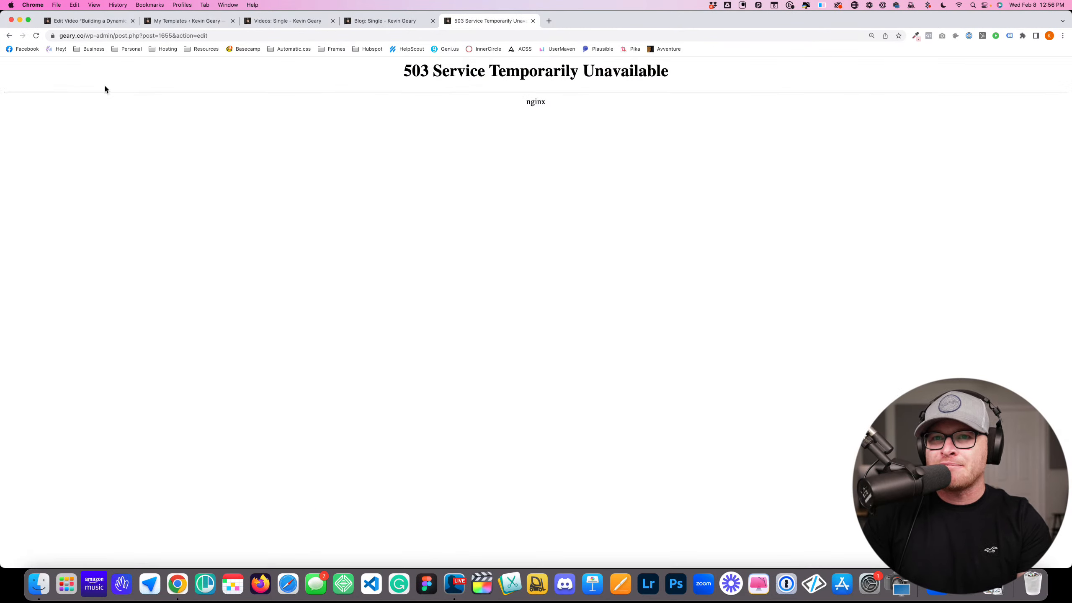
click(10, 37)
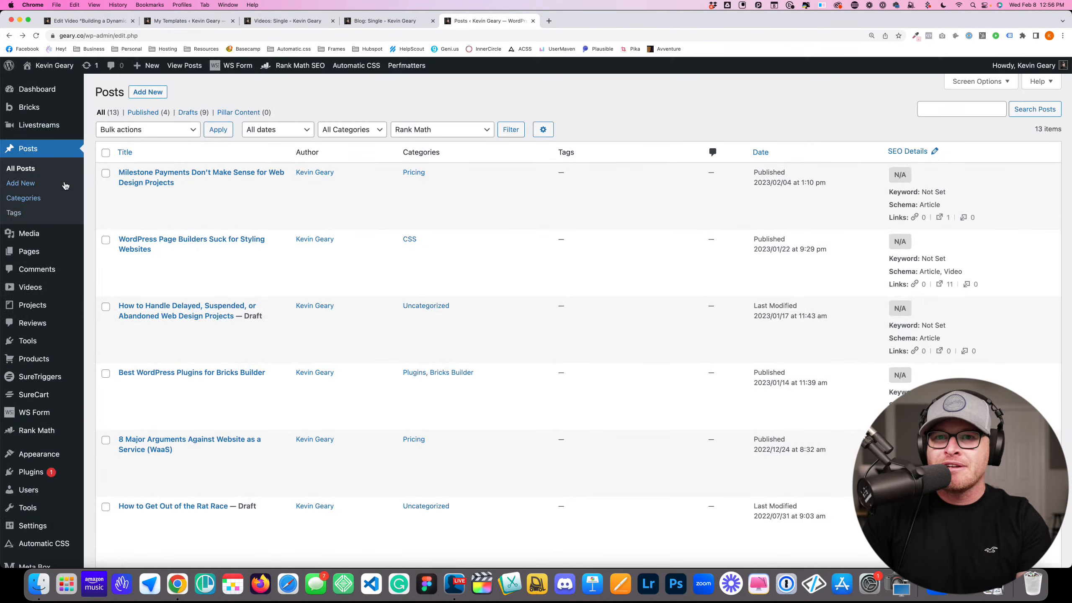
Check the milestone payments post in its separate tab, close that tab, and open the list of all videos
click(599, 21)
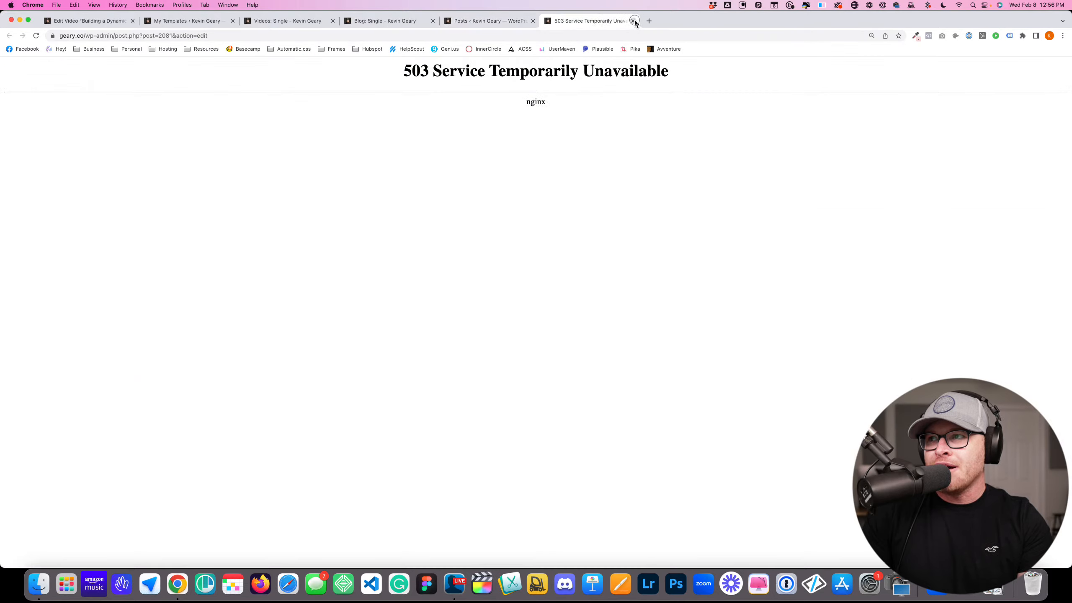
click(622, 21)
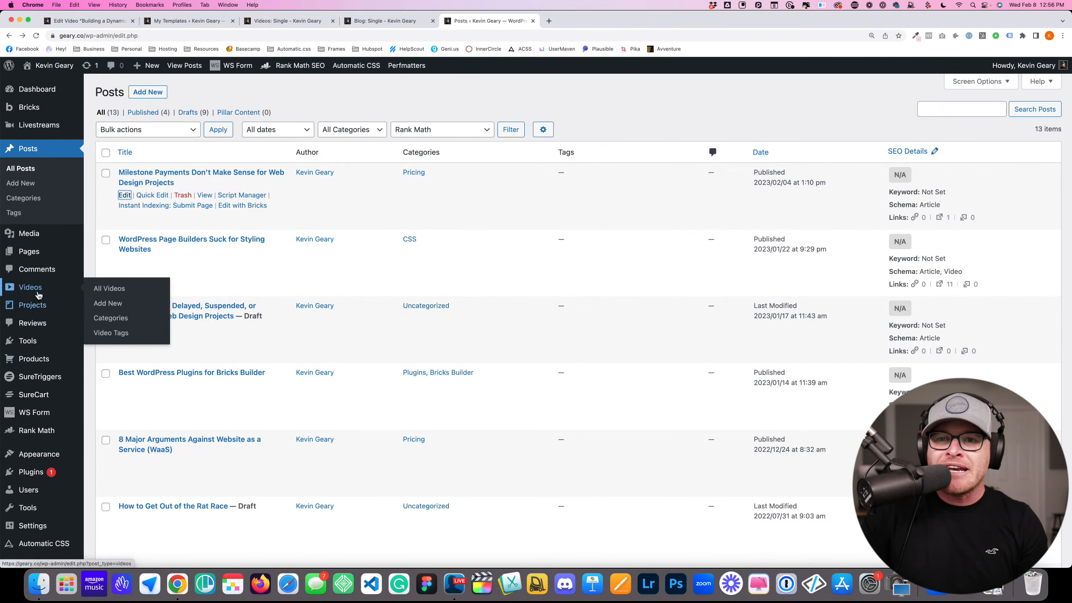
click(143, 303)
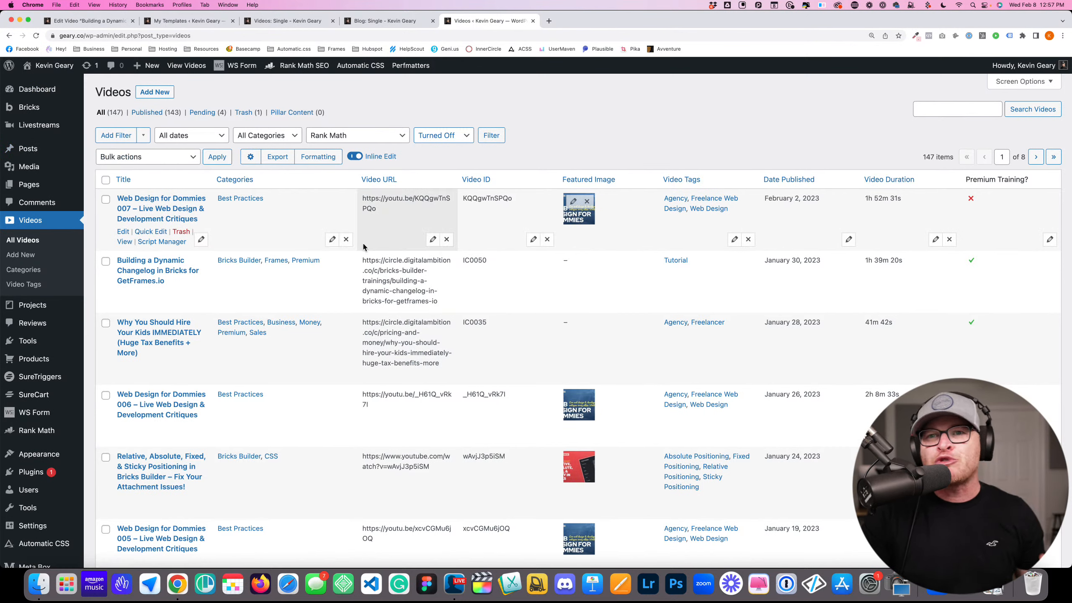
Open the Bricks performance settings and find the CSS loading method option
mouse_move(76, 110)
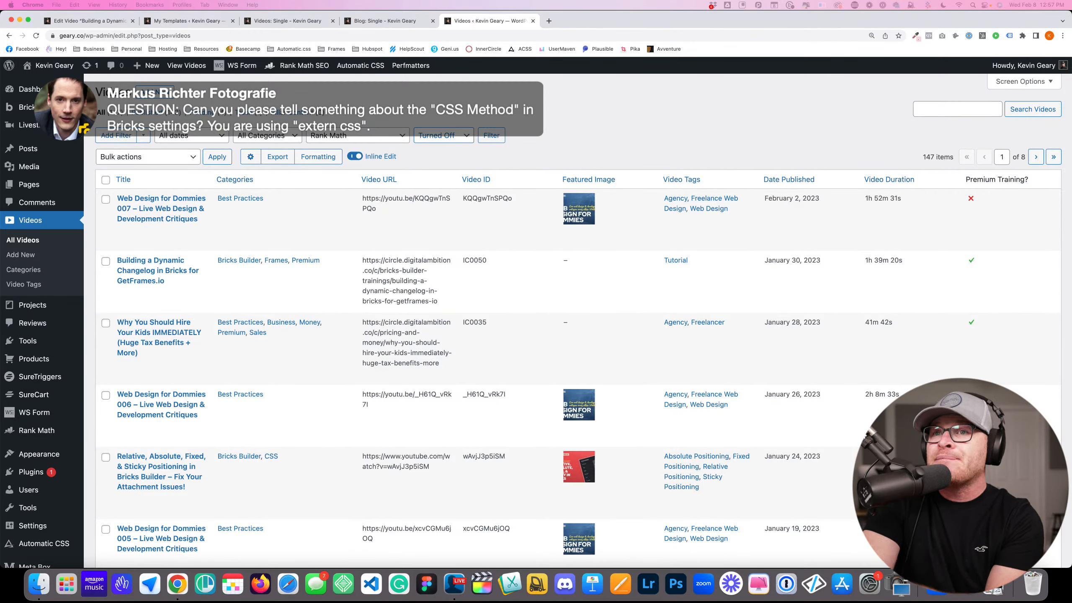
click(123, 142)
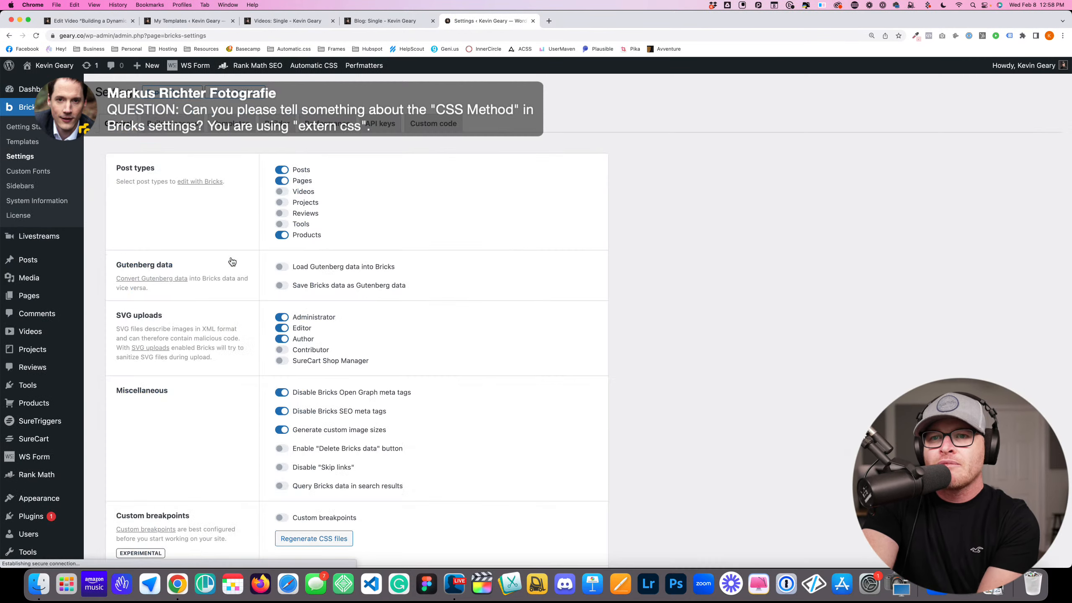
scroll(232, 251, down, 5)
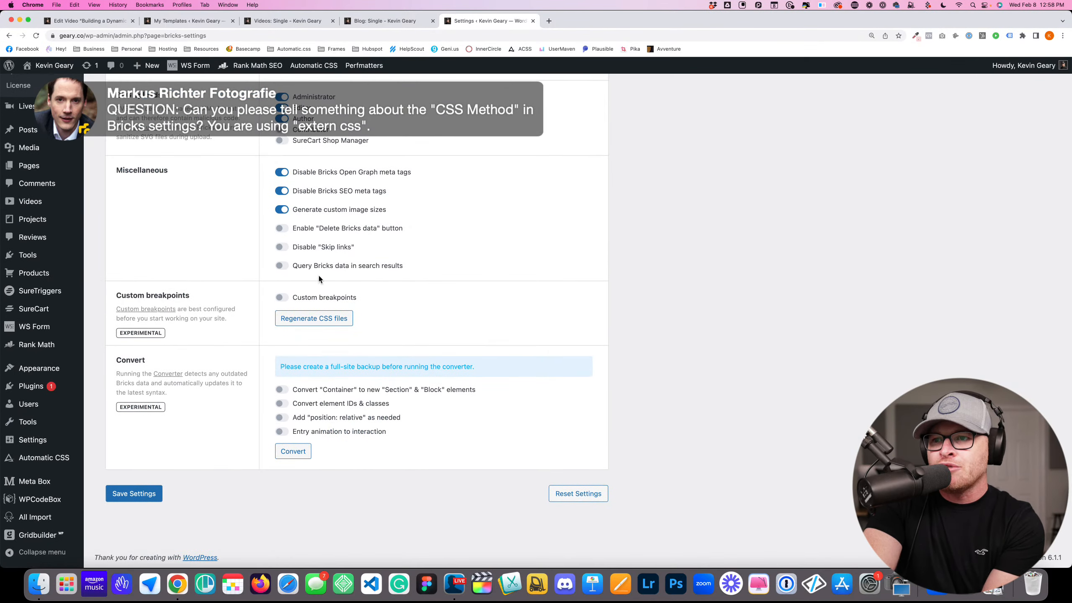
scroll(325, 212, up, 10)
click(333, 151)
scroll(398, 394, down, 3)
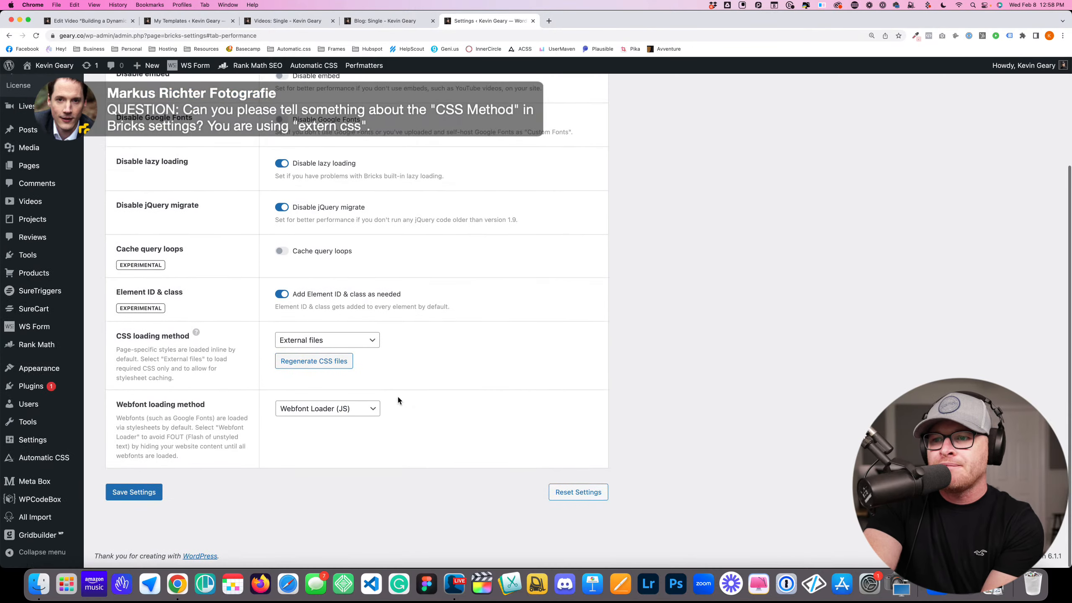
Examine the available CSS loading methods, keeping External files selected
click(322, 343)
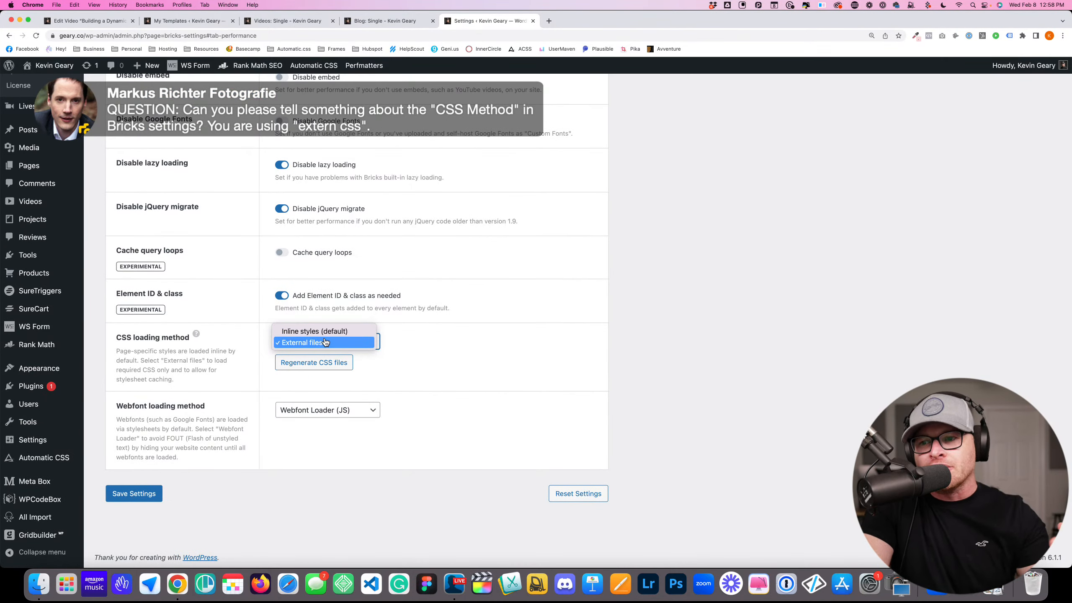
click(416, 356)
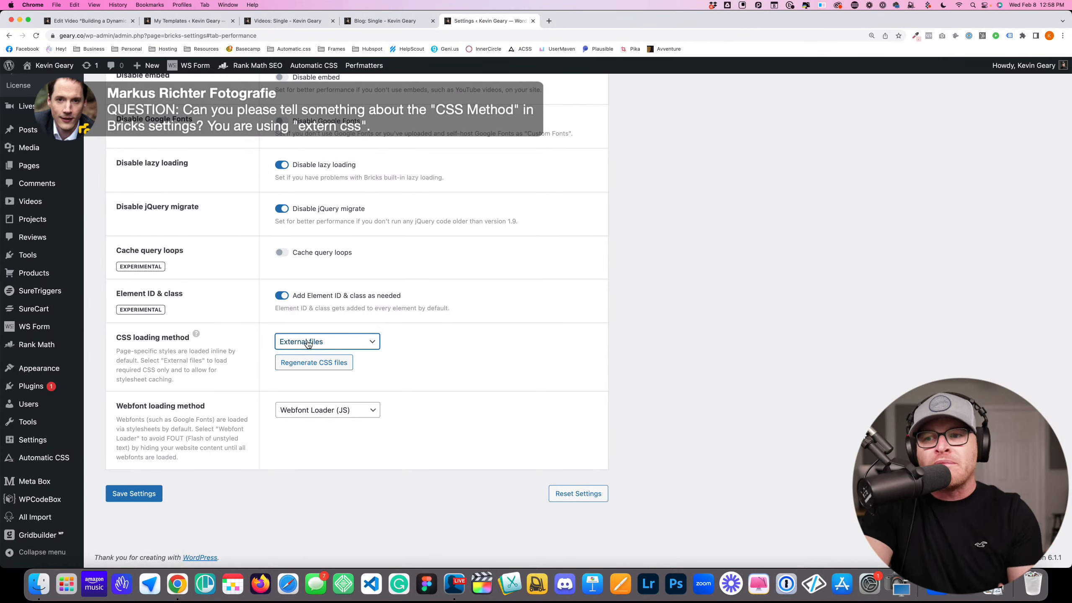
click(308, 343)
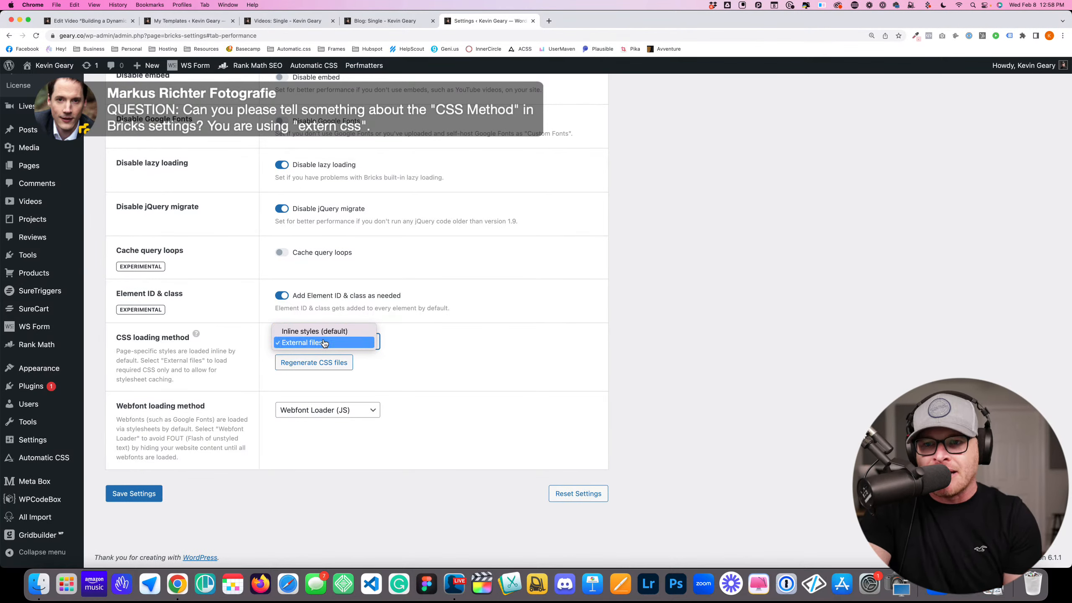
click(323, 343)
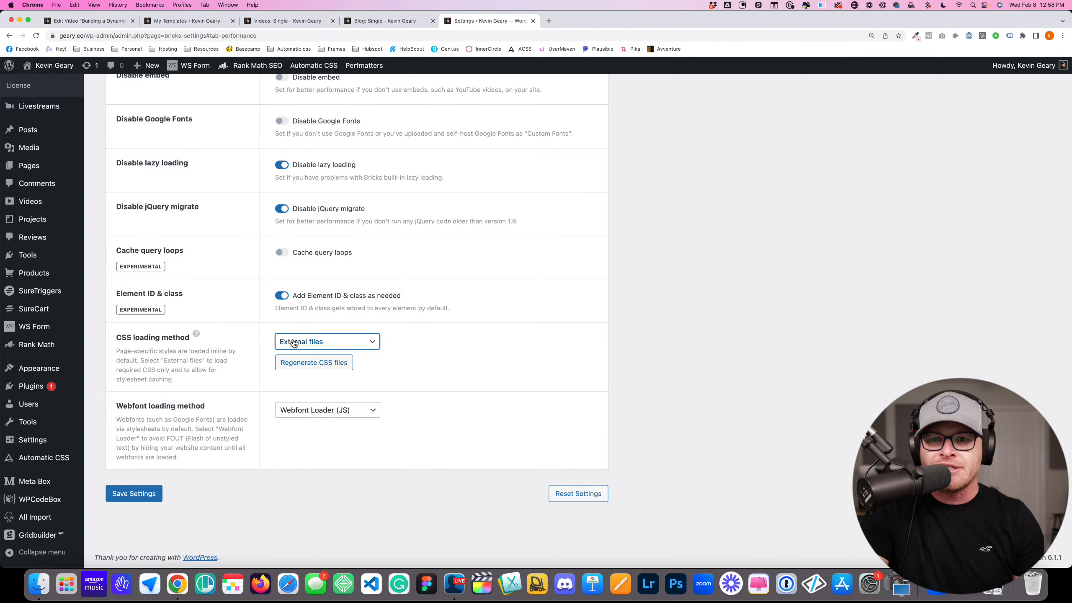
Open the Global SCSS snippet in WPCodeBox and look through its code
click(40, 499)
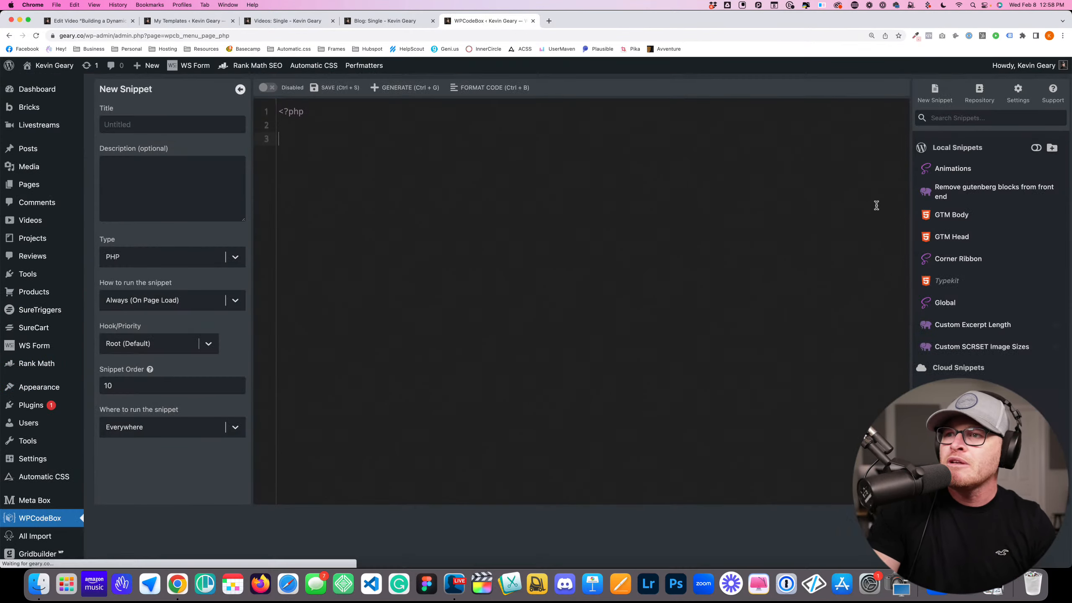
click(950, 303)
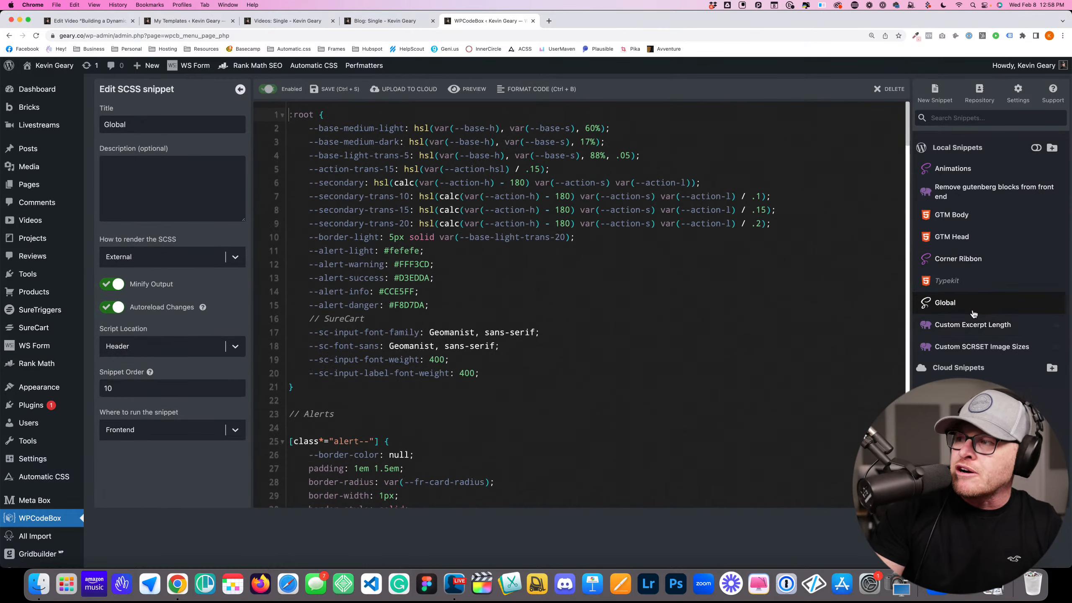
scroll(548, 234, down, 10)
scroll(548, 234, down, 6)
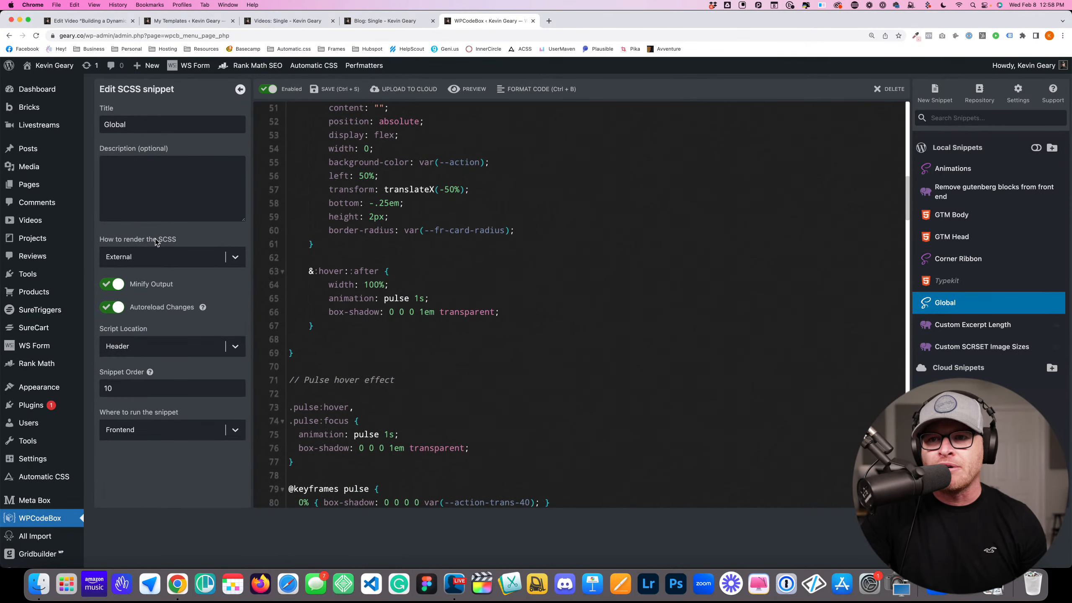
Set the Global snippet's SCSS rendering method to External File
drag(178, 239, 90, 239)
click(129, 265)
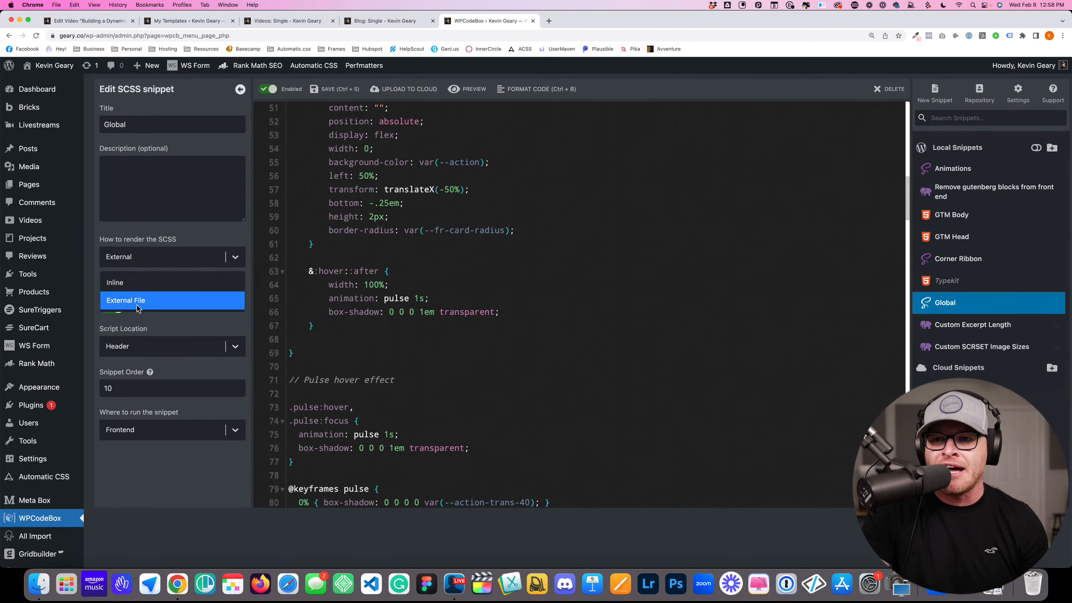
click(141, 300)
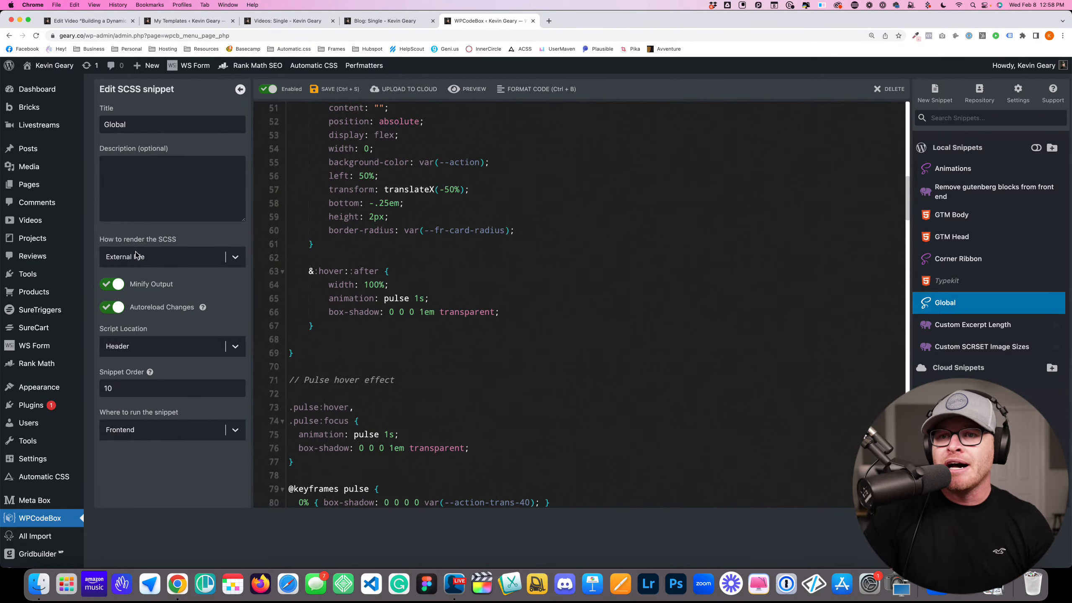
drag(177, 239, 147, 240)
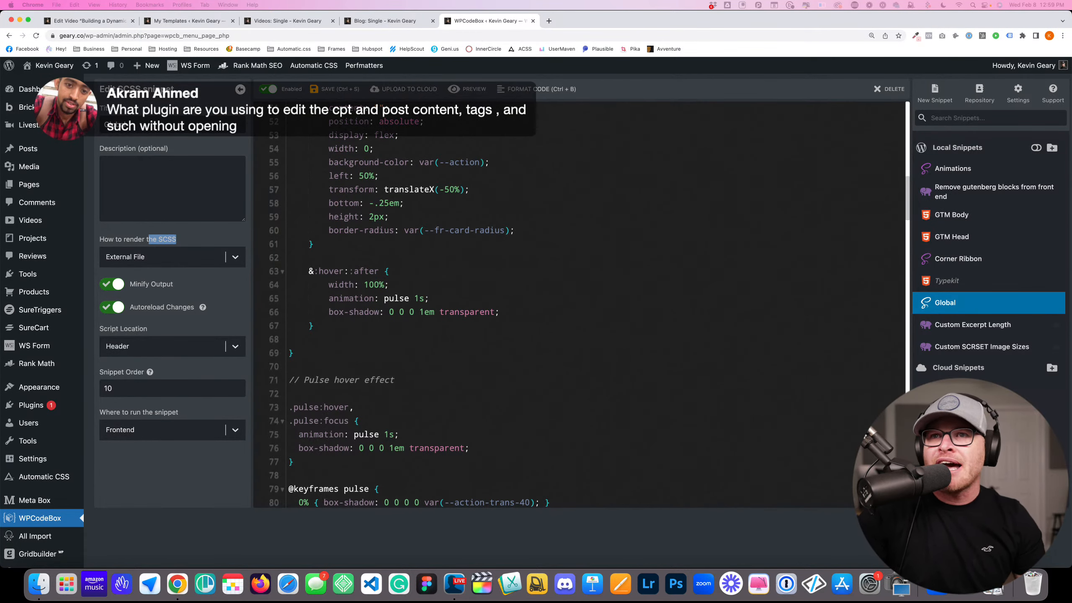
Go from the video being edited to the videos list and on to the installed plugins page, highlighting Admin Columns Pro
click(108, 20)
click(16, 72)
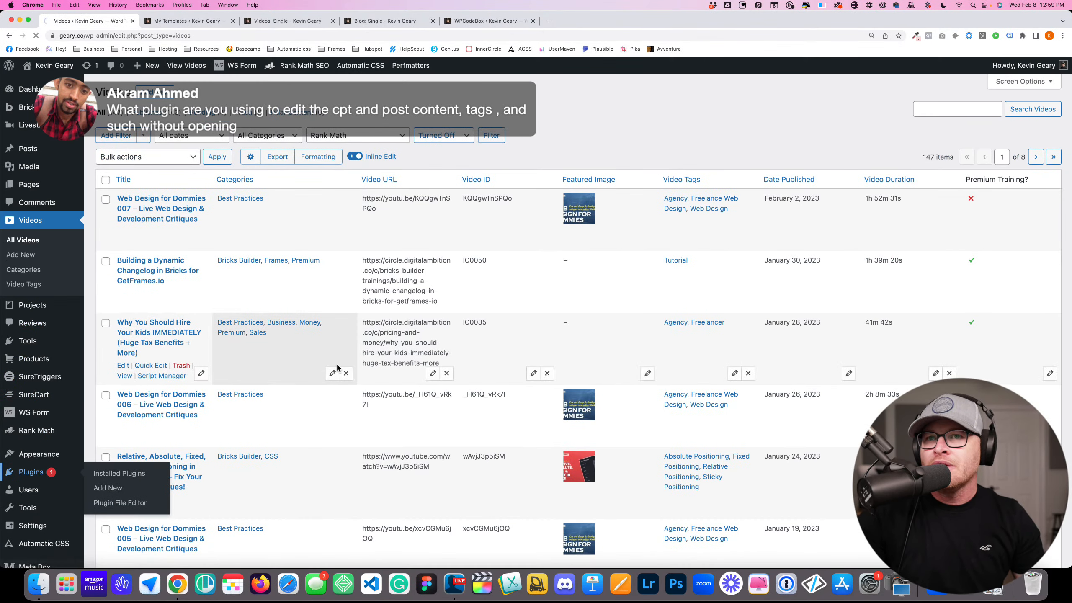
click(34, 472)
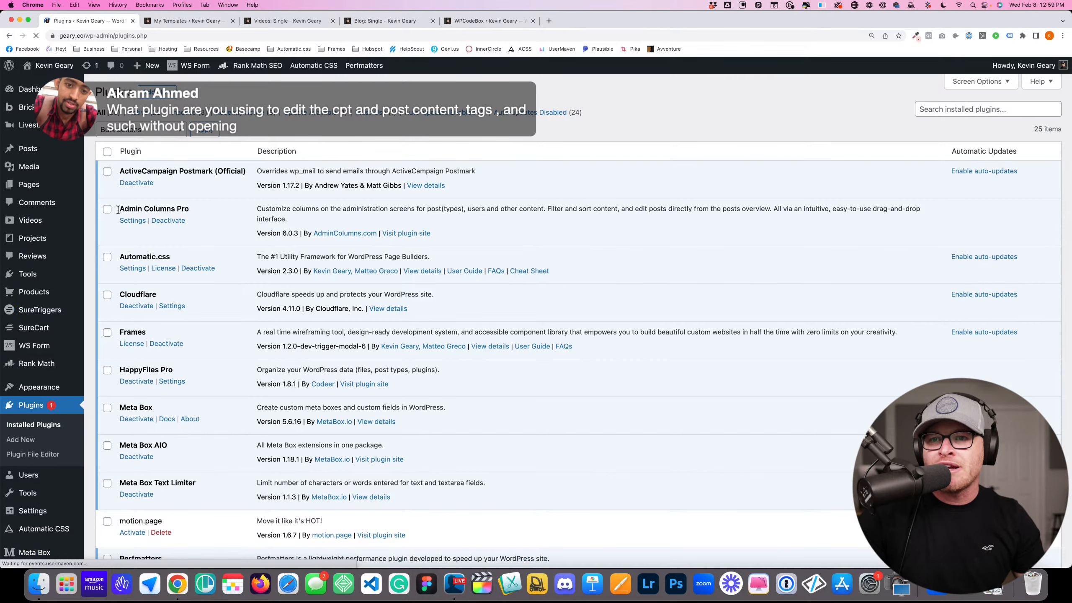
drag(120, 209, 209, 210)
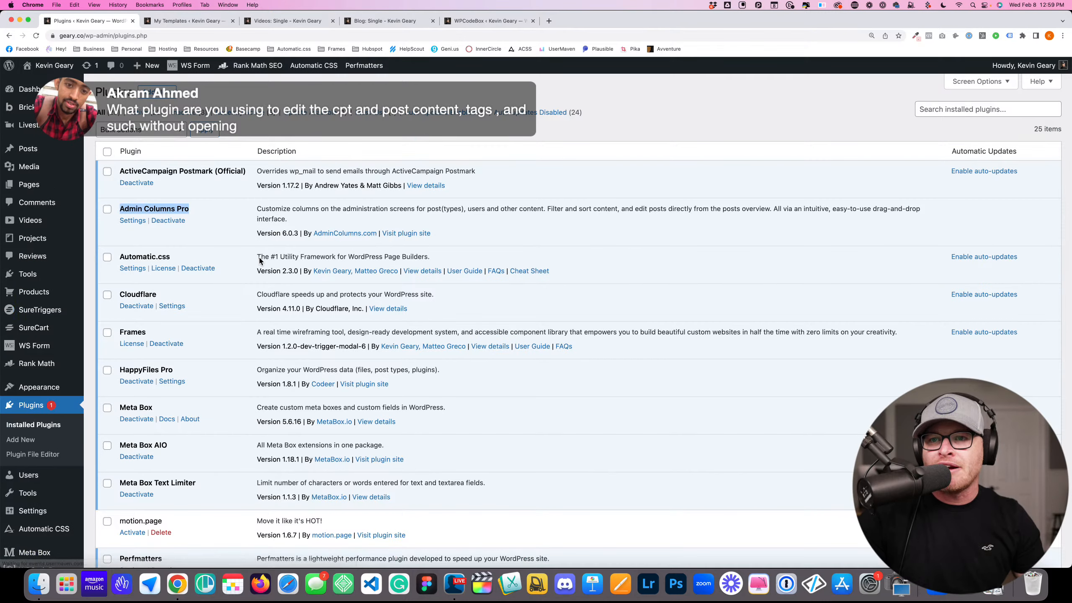
click(196, 191)
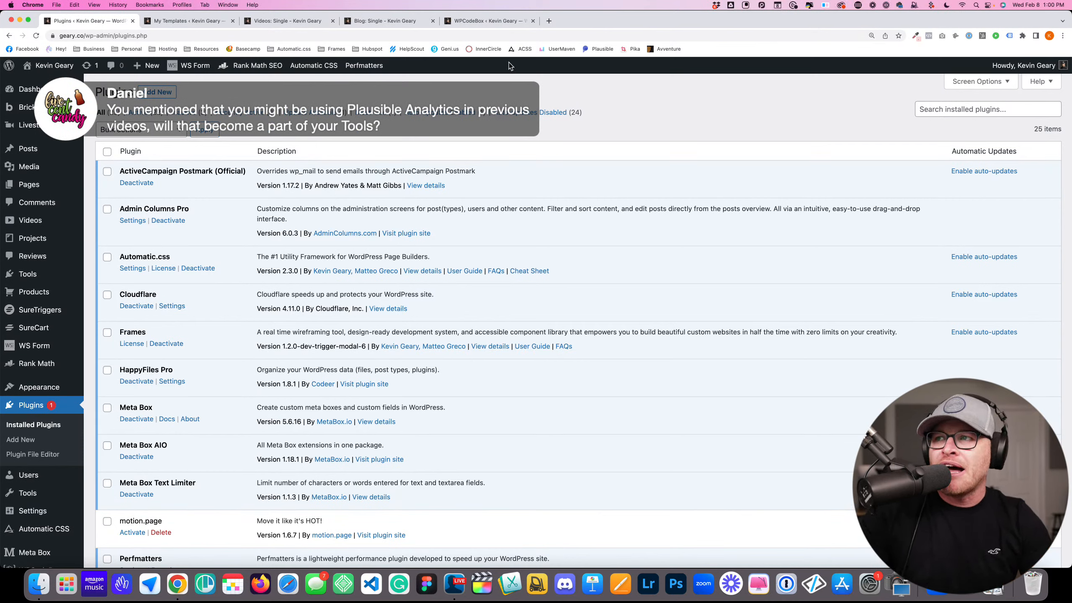
Open the bookmarked UserMaven site in a separate tab and go to its login page
right_click(567, 47)
click(580, 54)
click(575, 24)
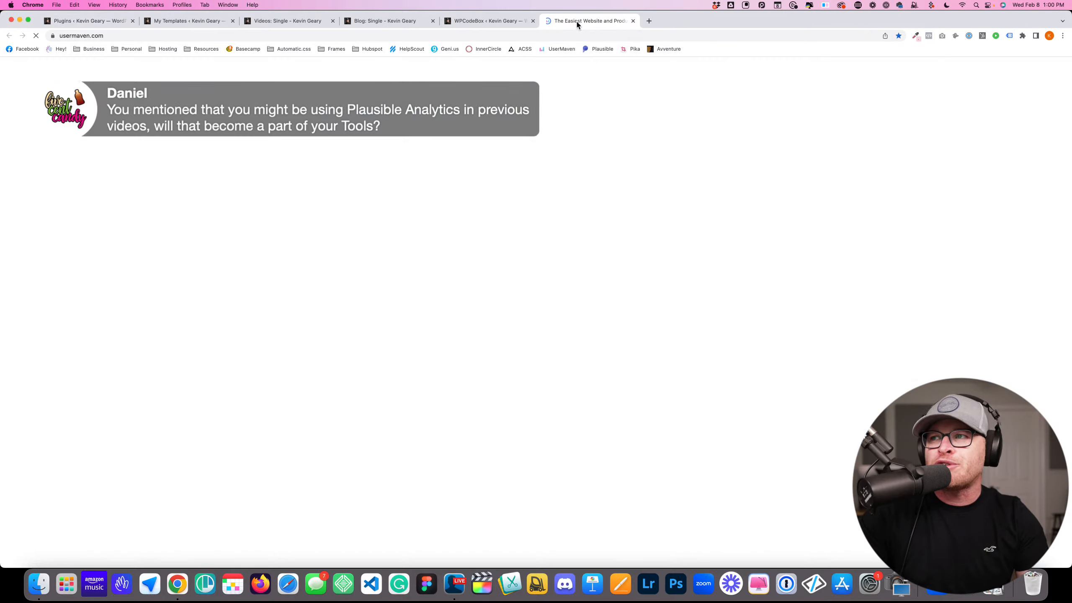
click(788, 75)
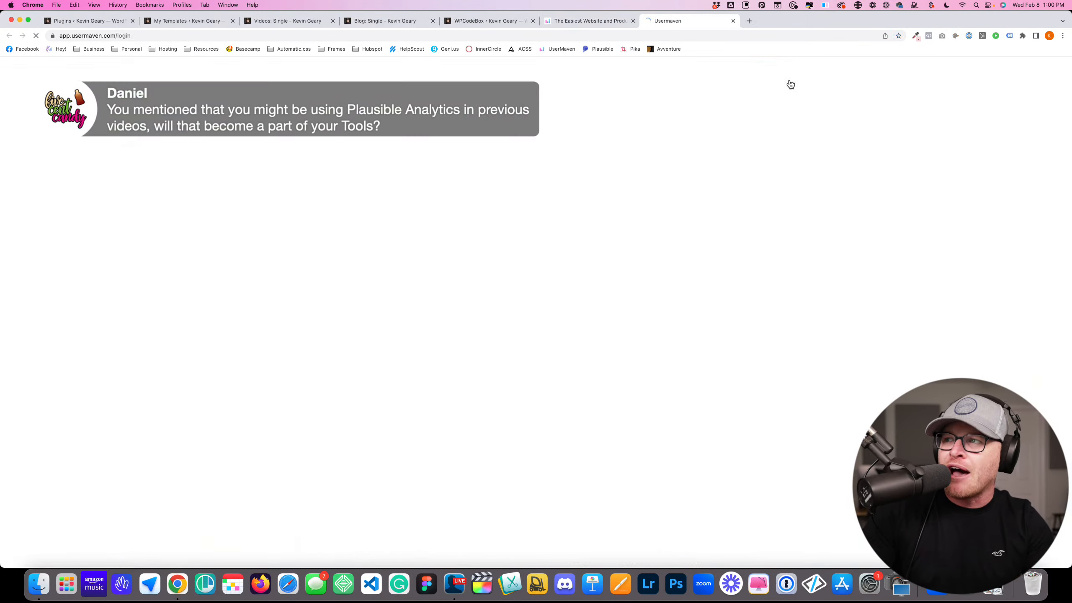
click(596, 21)
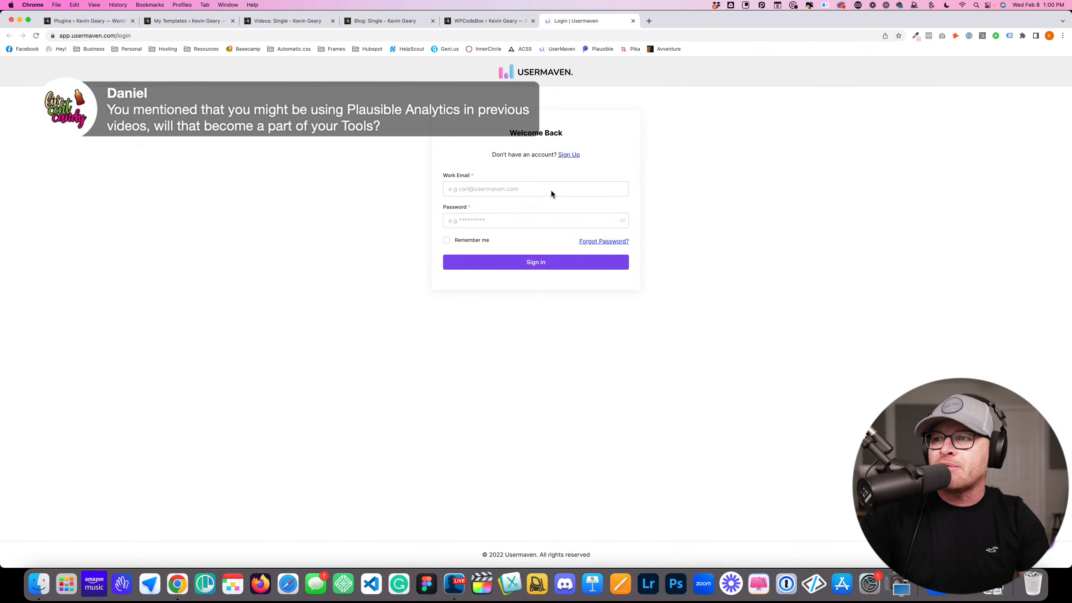
Sign in to Usermaven by filling in the work email and account password
click(550, 188)
click(497, 208)
click(529, 262)
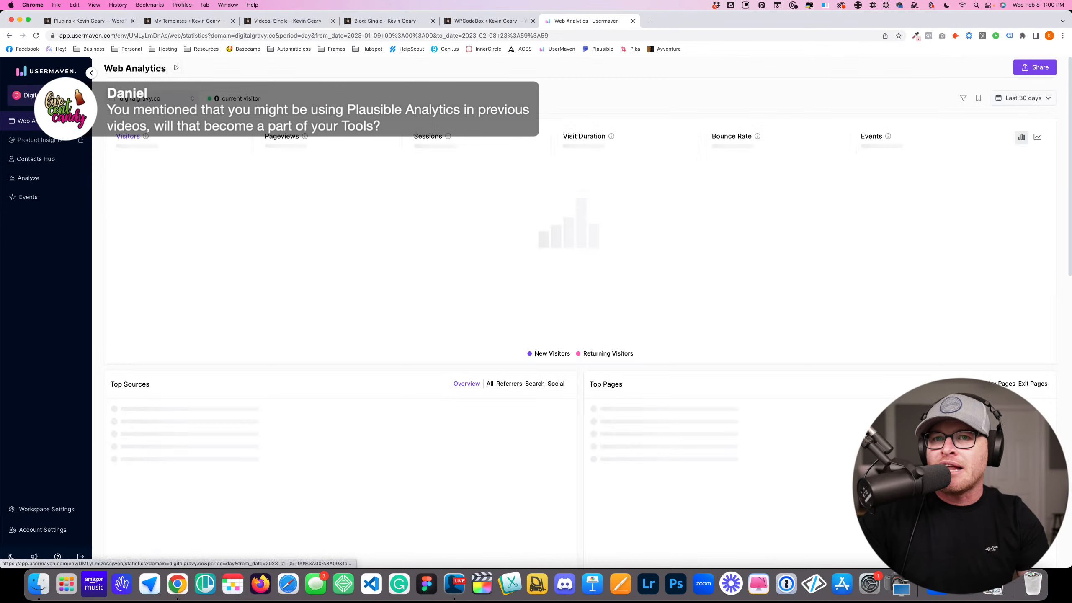
Switch the analytics workspace to Frames and from there to Geary.co
click(55, 95)
click(55, 180)
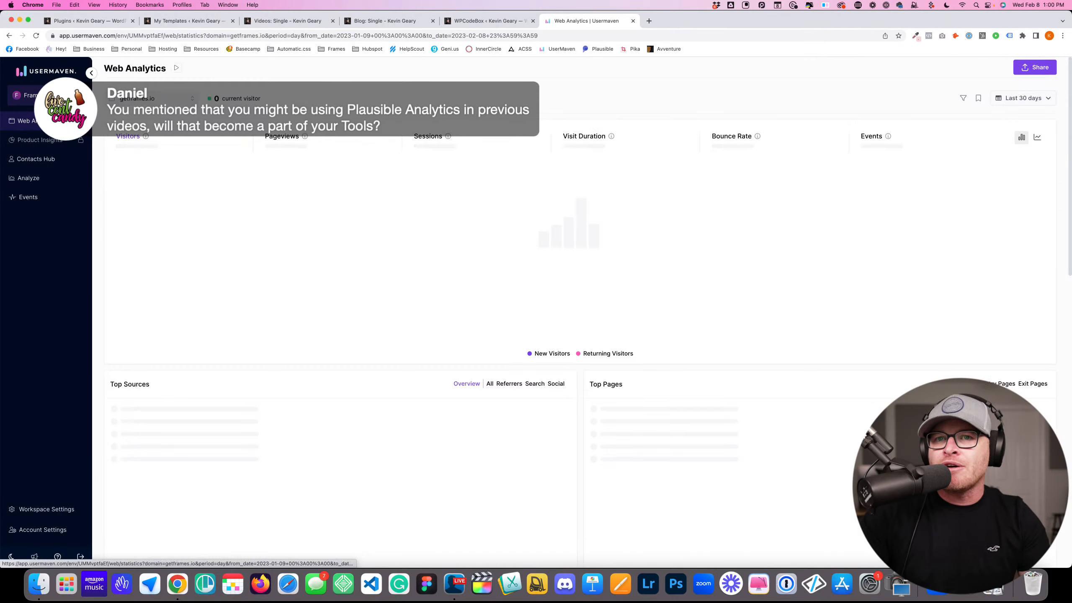
click(55, 95)
click(45, 201)
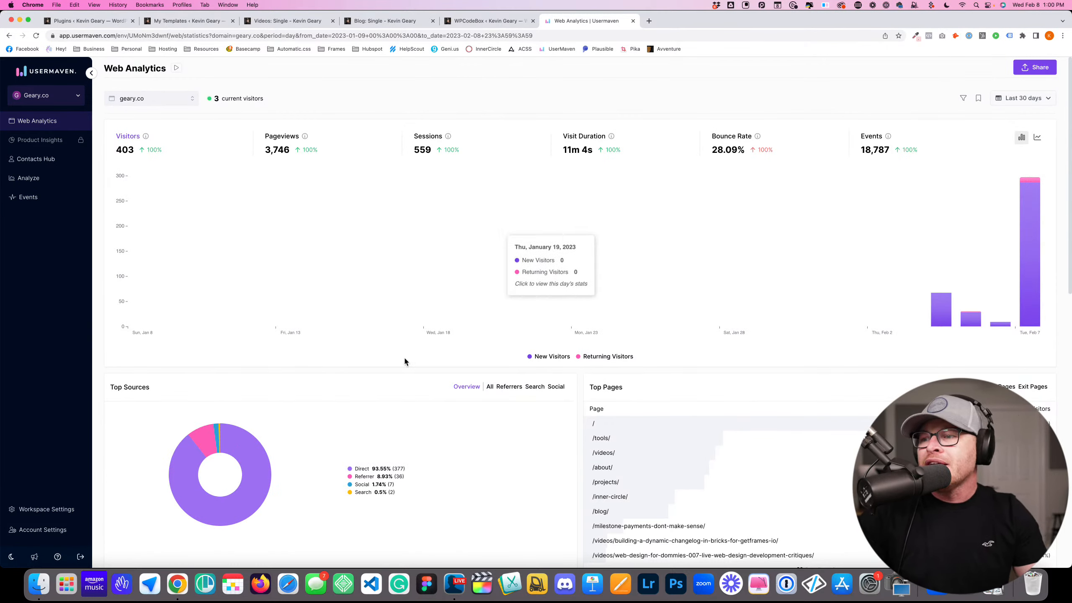
Look through the Geary.co web analytics for the last 30 days, including sources, pages, devices and locations
scroll(329, 354, down, 5)
scroll(330, 355, down, 3)
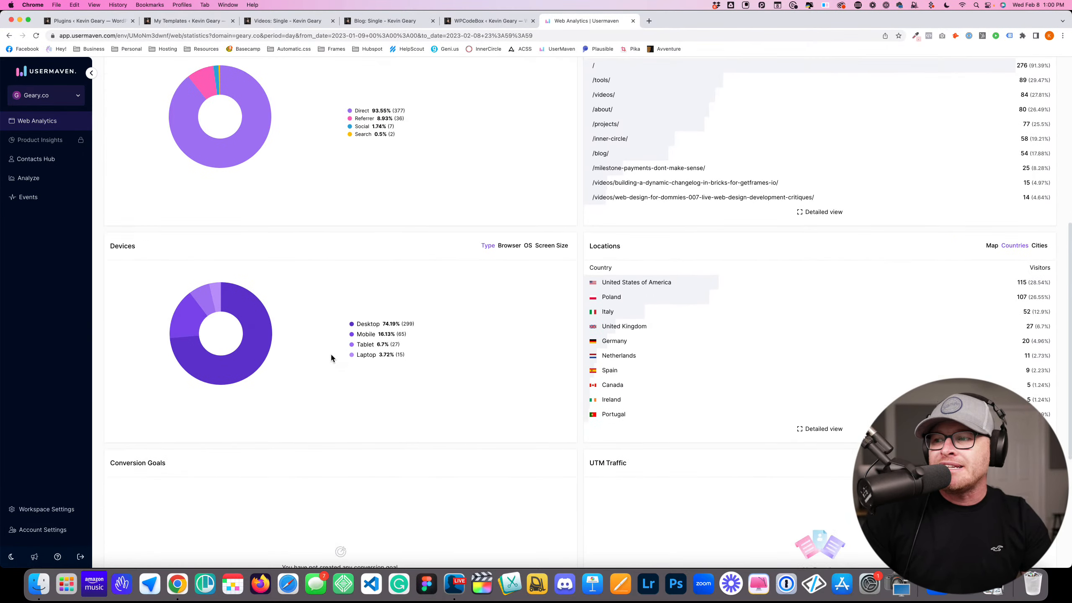
scroll(330, 354, up, 10)
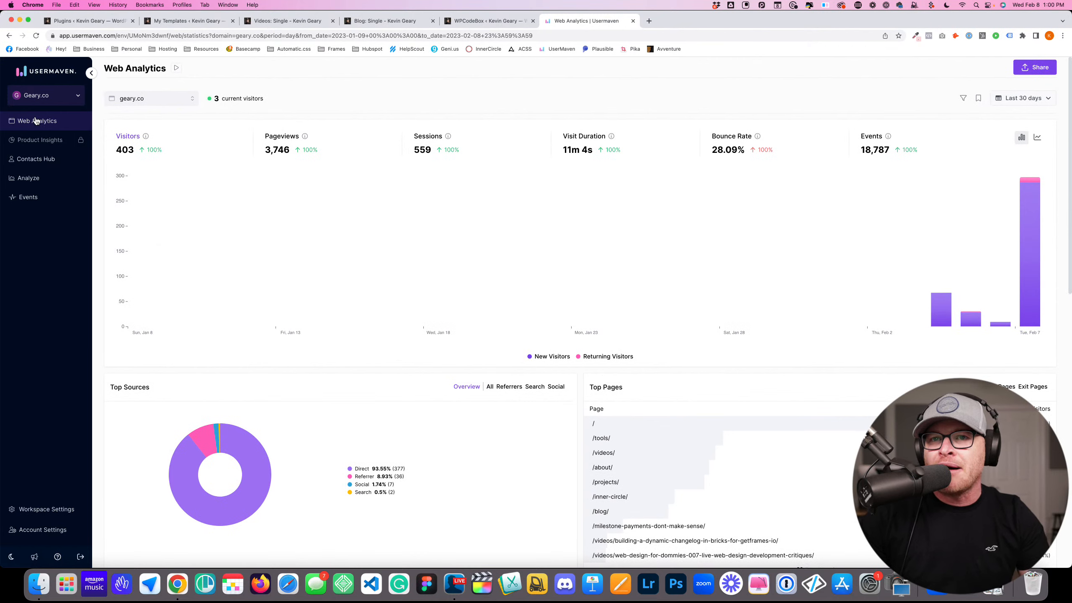
Switch the analytics workspace from Geary.co back to Frames
click(45, 95)
click(48, 182)
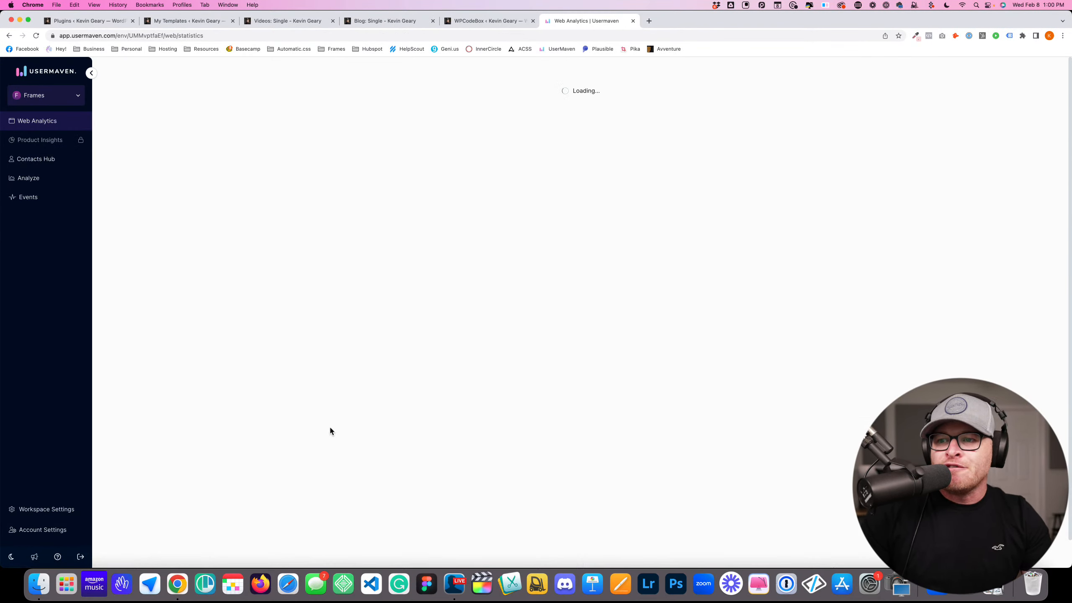
Look through the Frames web analytics for the last 30 days, including devices, locations, conversion goals and UTM traffic
scroll(283, 413, down, 3)
scroll(283, 415, down, 10)
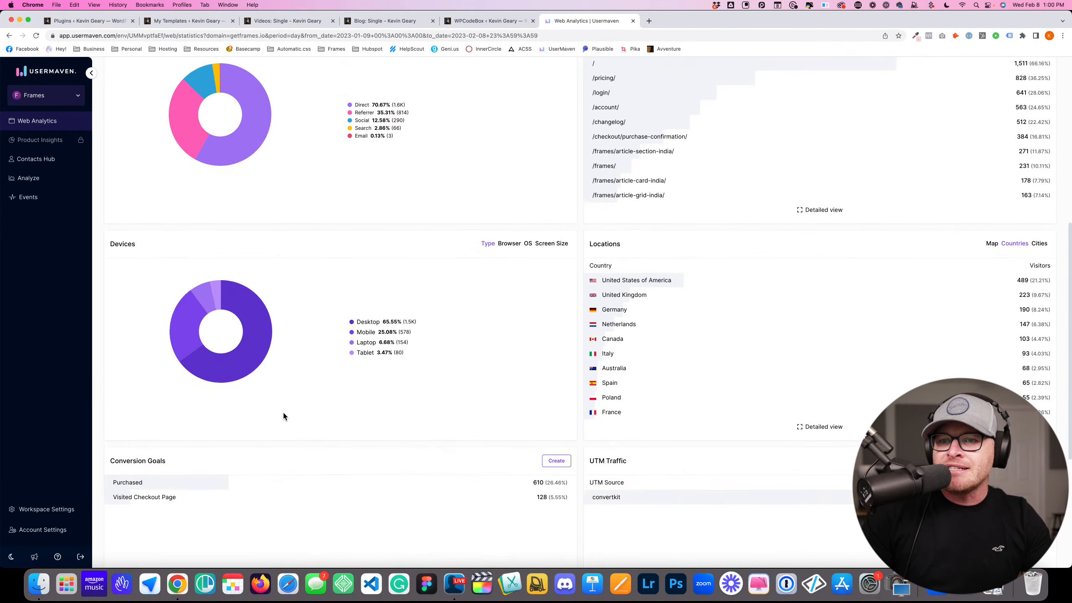
scroll(283, 410, down, 1)
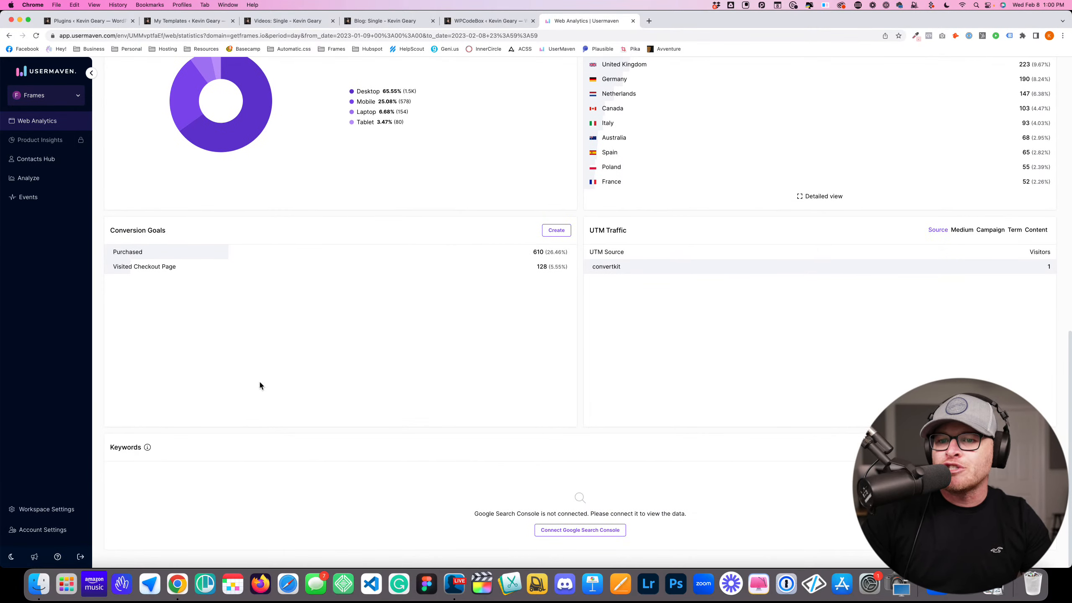
scroll(262, 383, up, 10)
Switch the analytics workspace to AutomaticCSS and look over its web analytics for the last 30 days
click(45, 104)
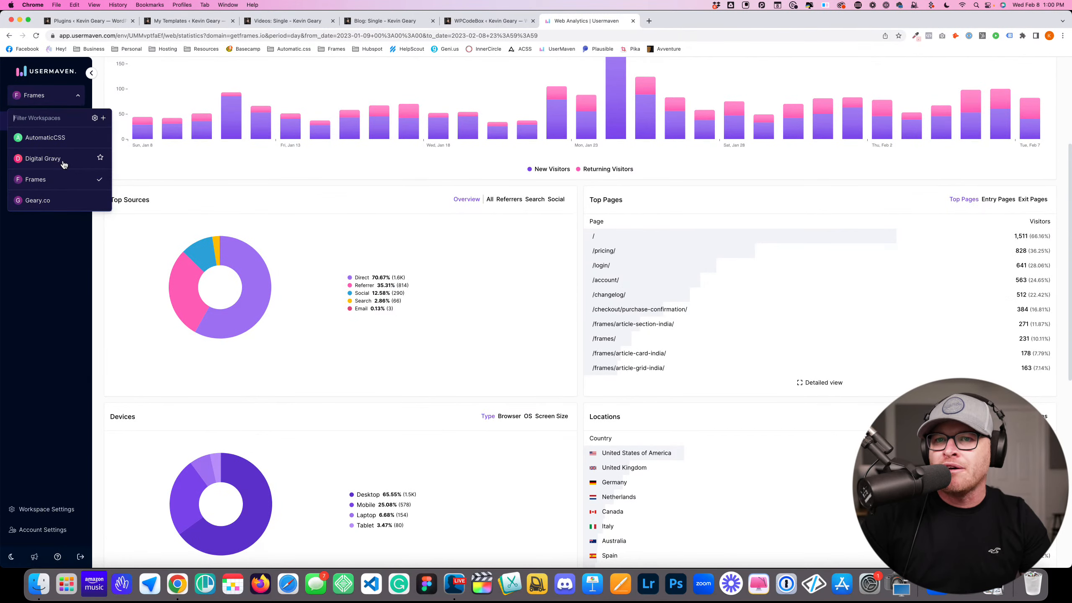
click(49, 139)
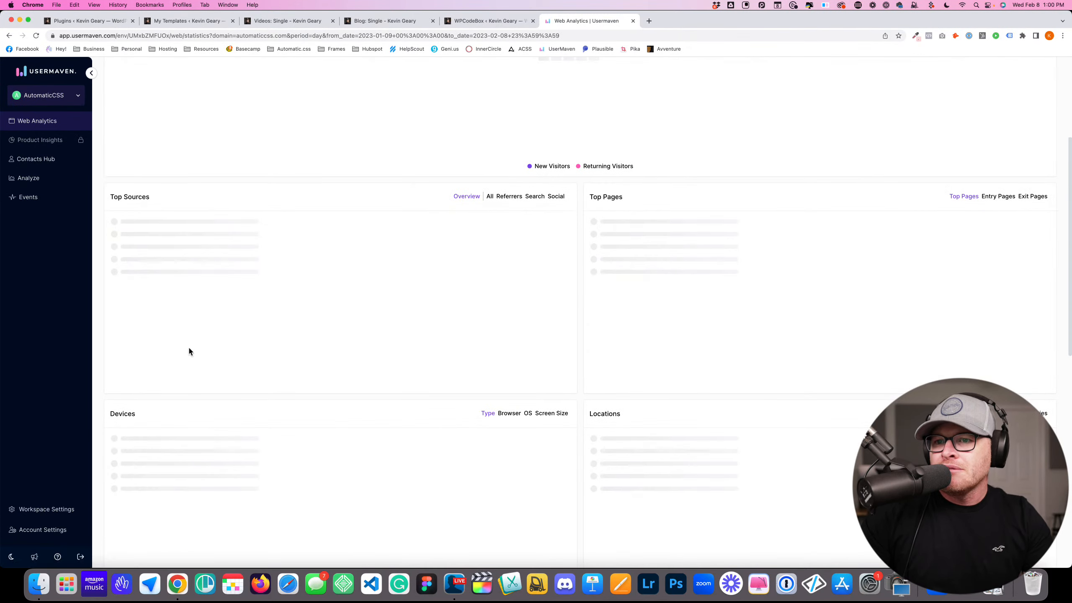
scroll(189, 351, down, 12)
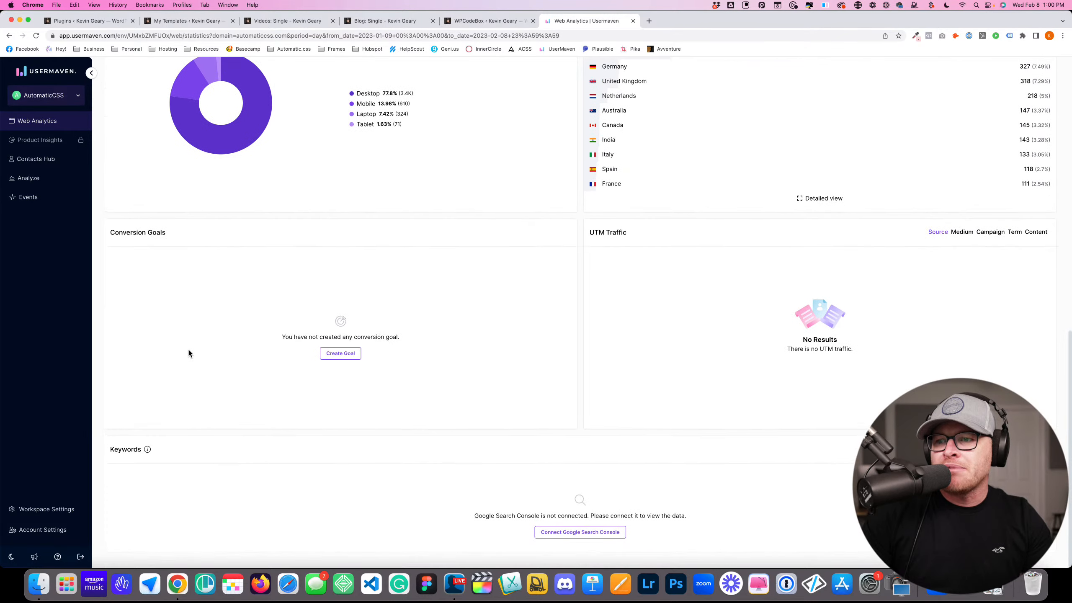
scroll(189, 351, up, 12)
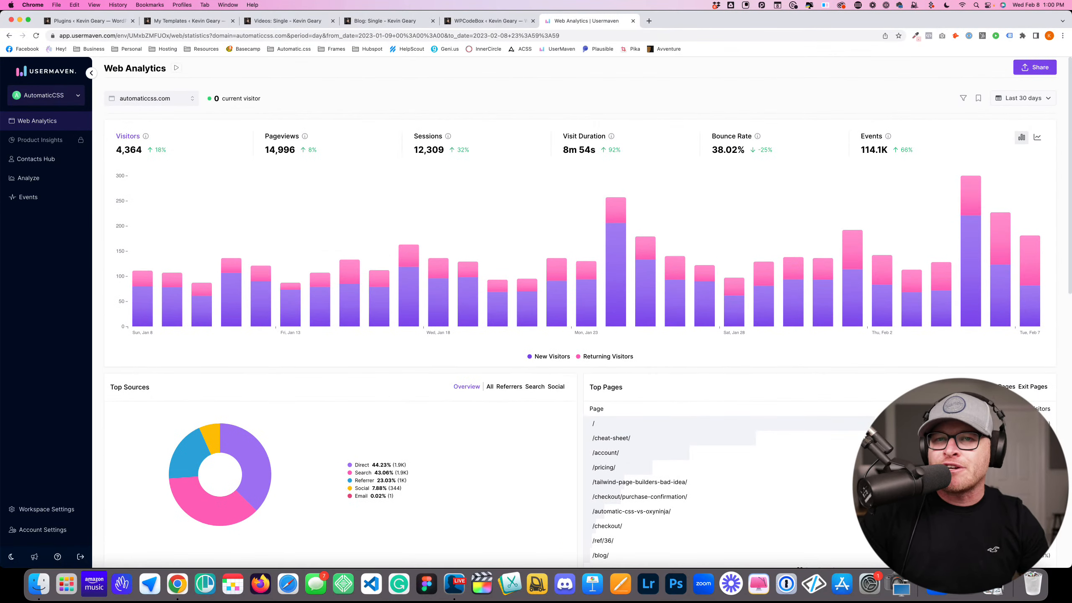
Return to the Frames workspace and review its web analytics and its auto-captured events
click(35, 97)
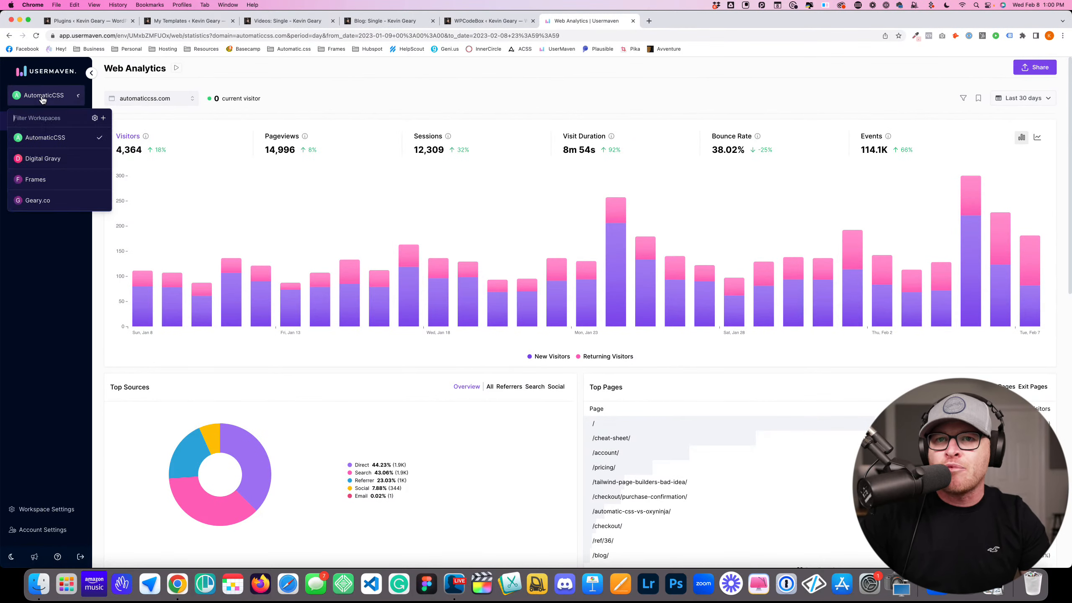
click(44, 178)
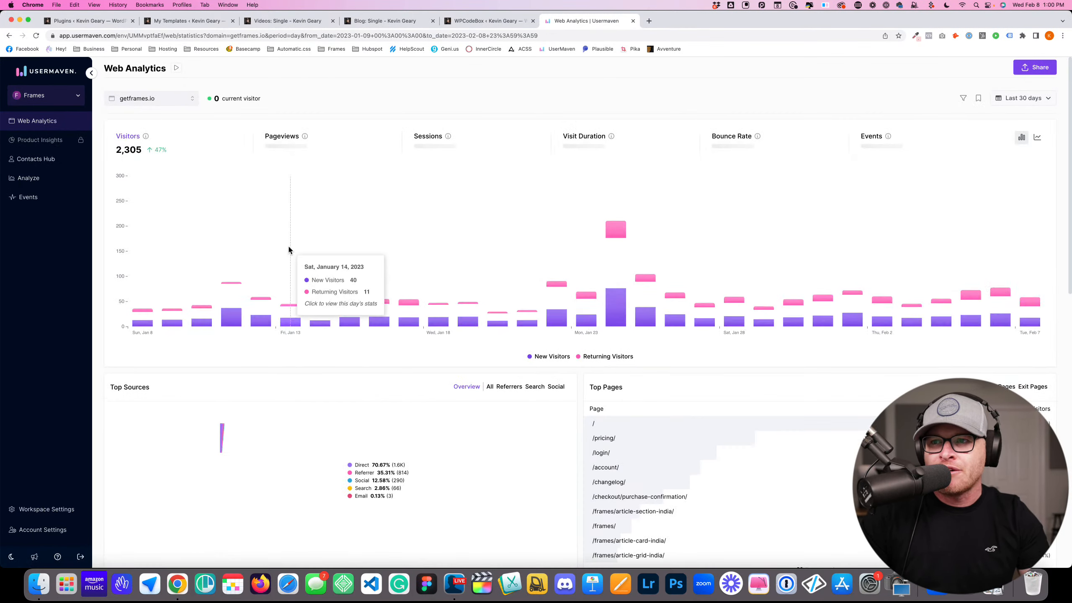
scroll(375, 266, down, 6)
scroll(374, 271, down, 5)
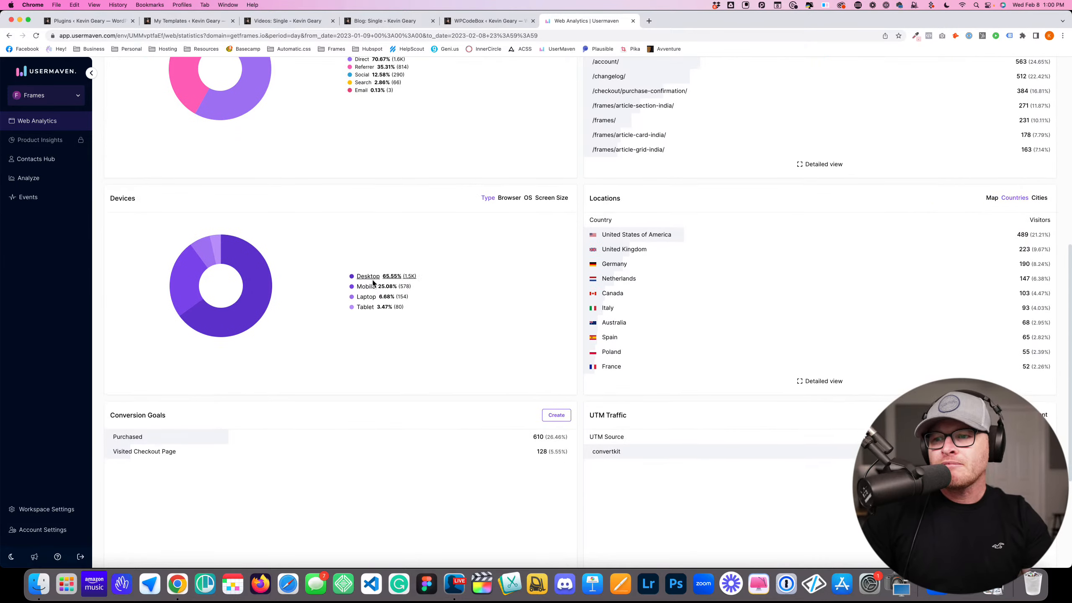
scroll(375, 253, up, 10)
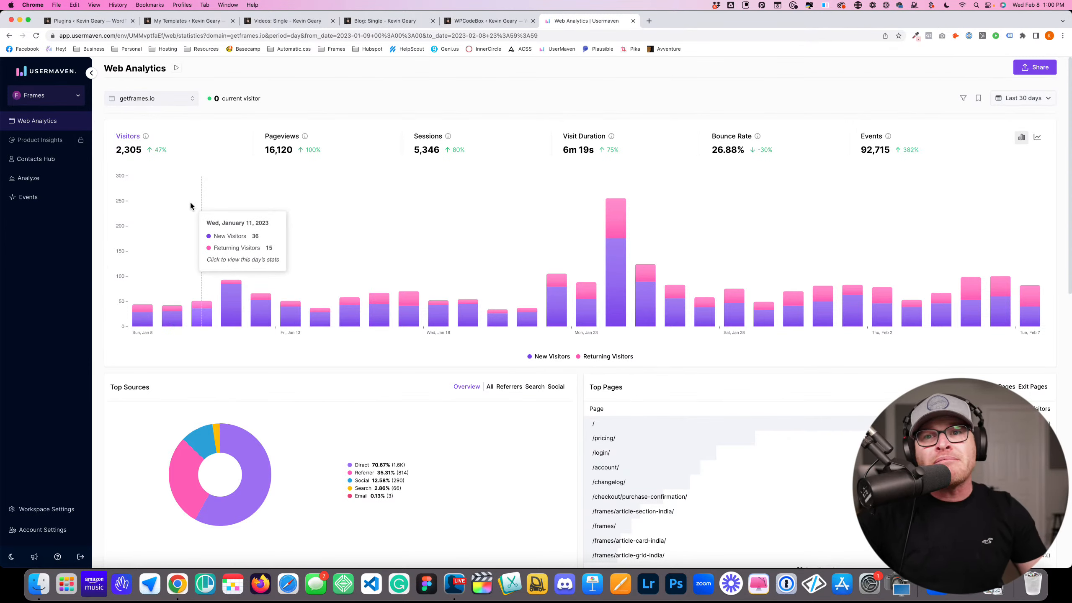
click(51, 200)
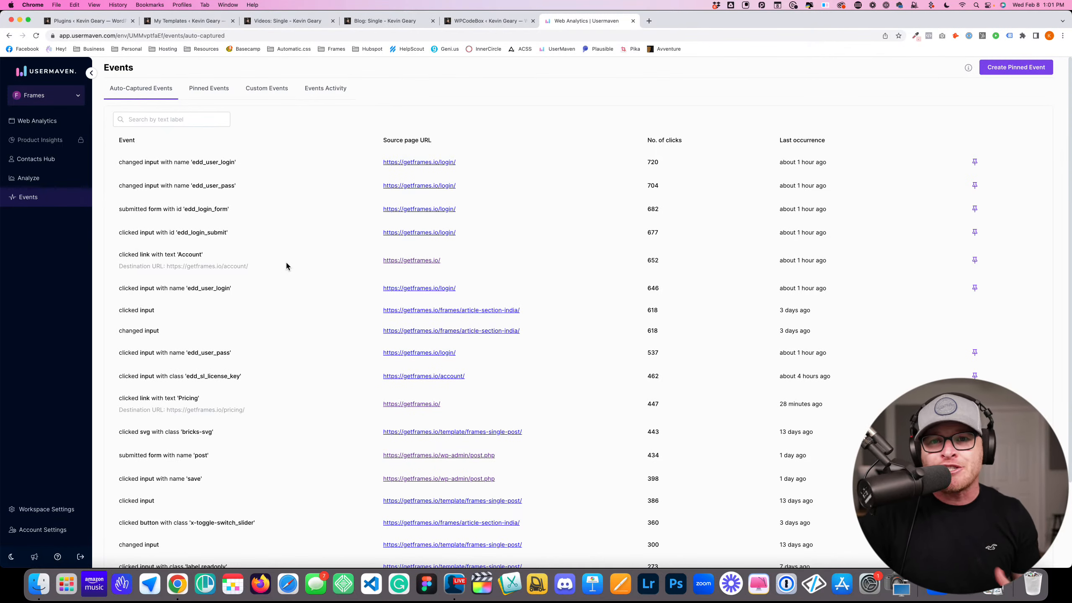
Open the Heap website at heap.io in a new browser tab
key(super+t)
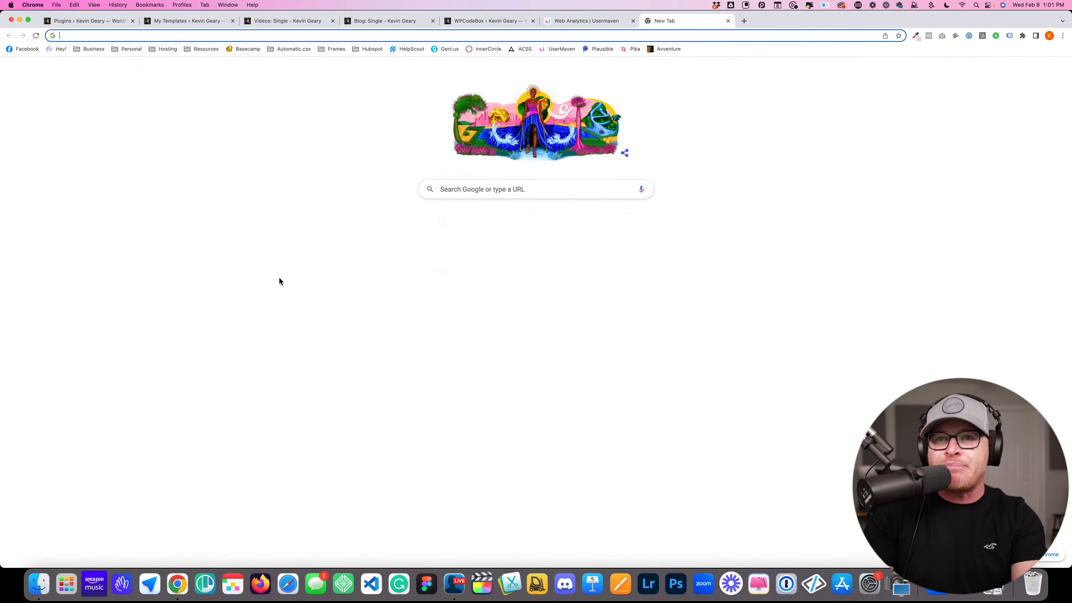
text(heap.io)
key(Return)
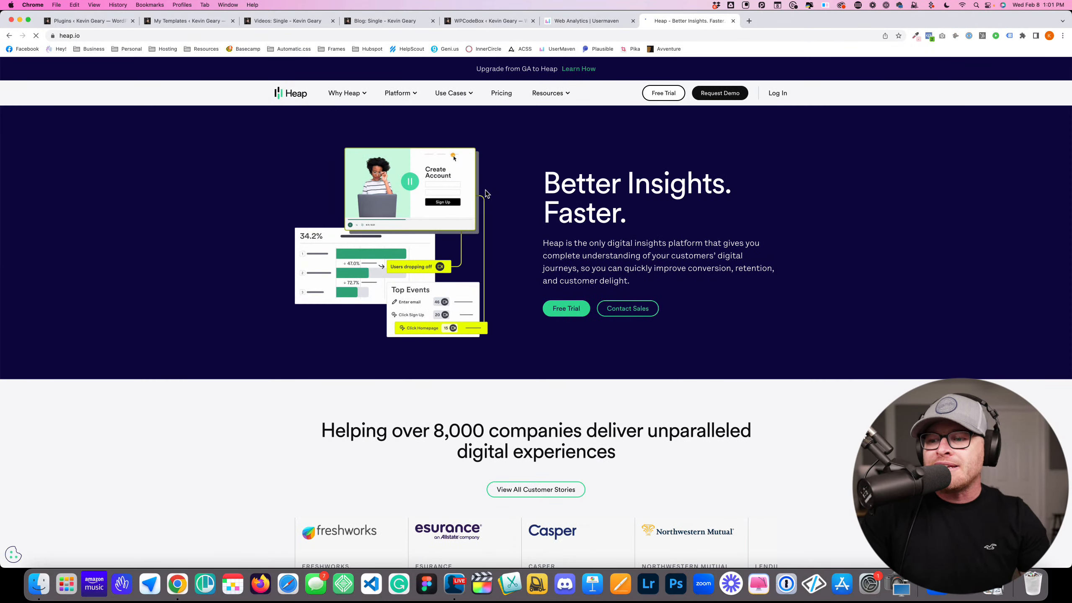
Close the Usermaven and Heap tabs to return to the WPCodeBox snippet editor
click(585, 21)
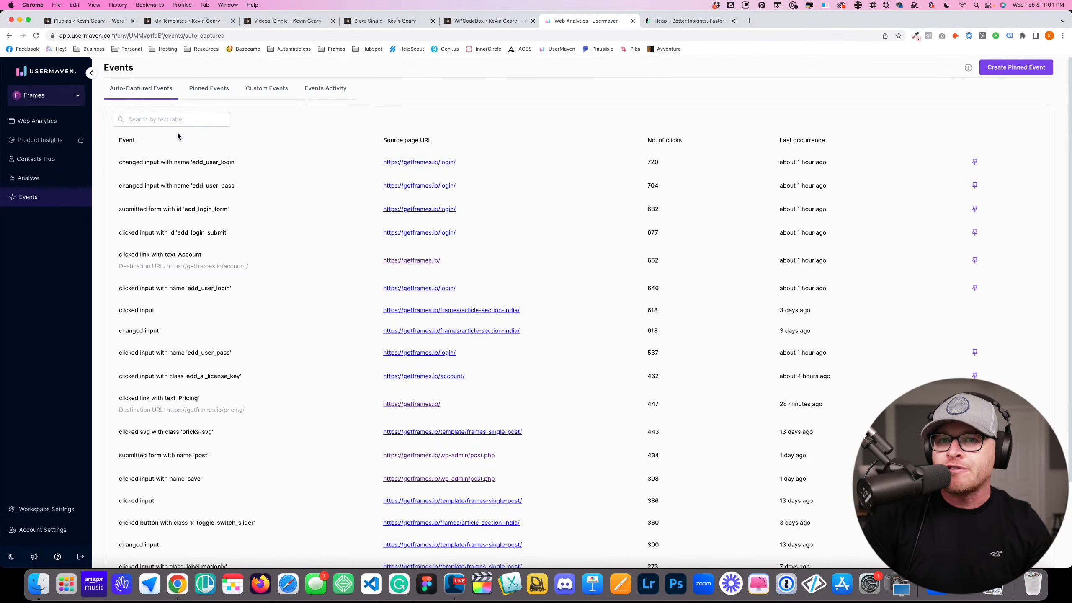
click(633, 22)
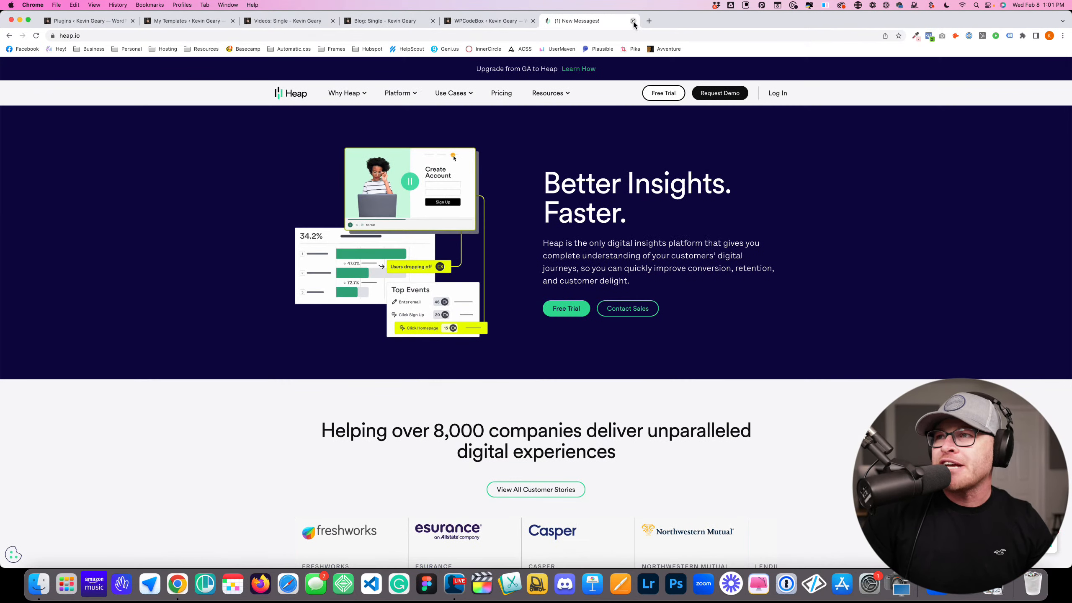
click(633, 21)
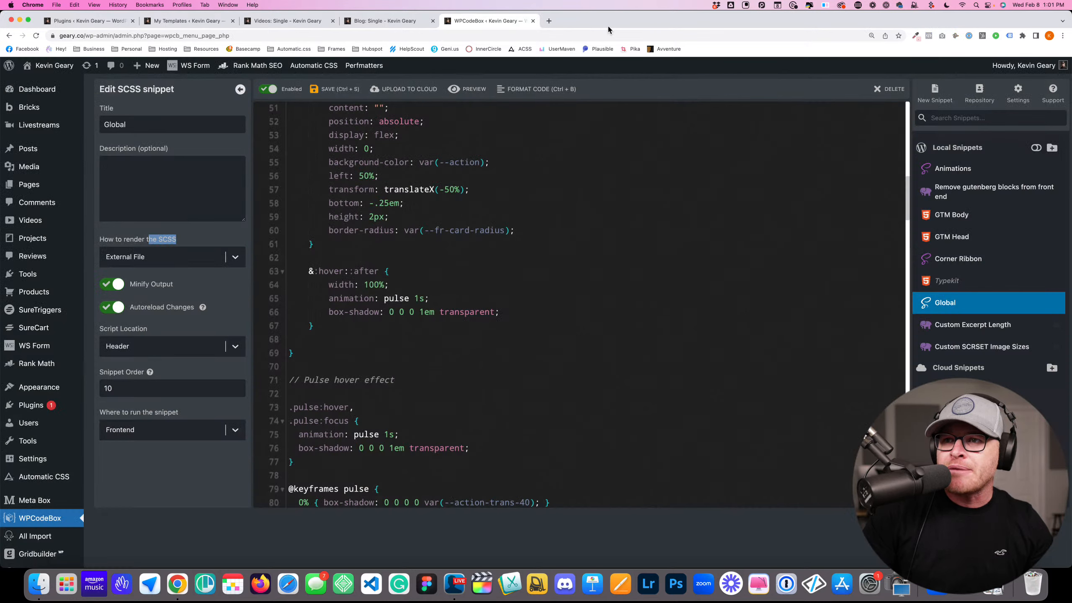
Examine the custom variables in the :root block of the Global SCSS snippet, including --alert-light and --border-light
click(616, 190)
scroll(616, 190, up, 15)
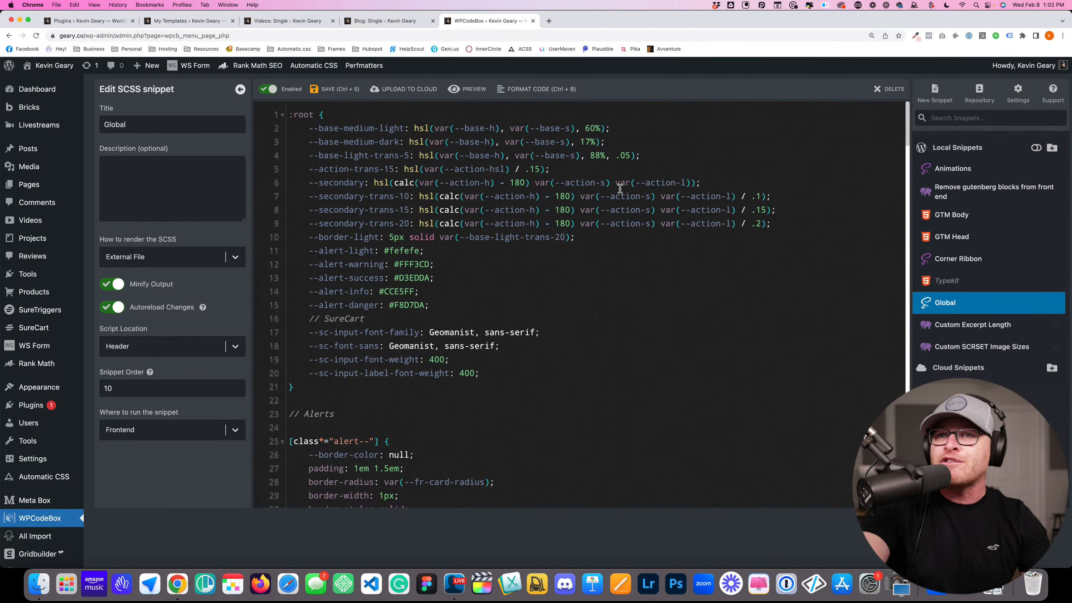
click(585, 265)
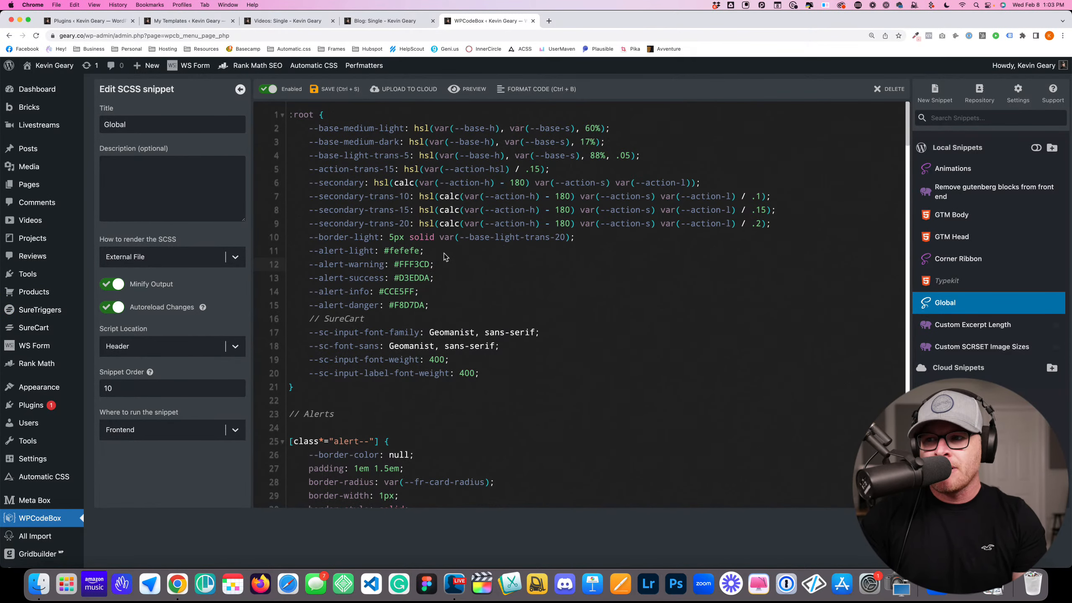
drag(446, 252, 316, 246)
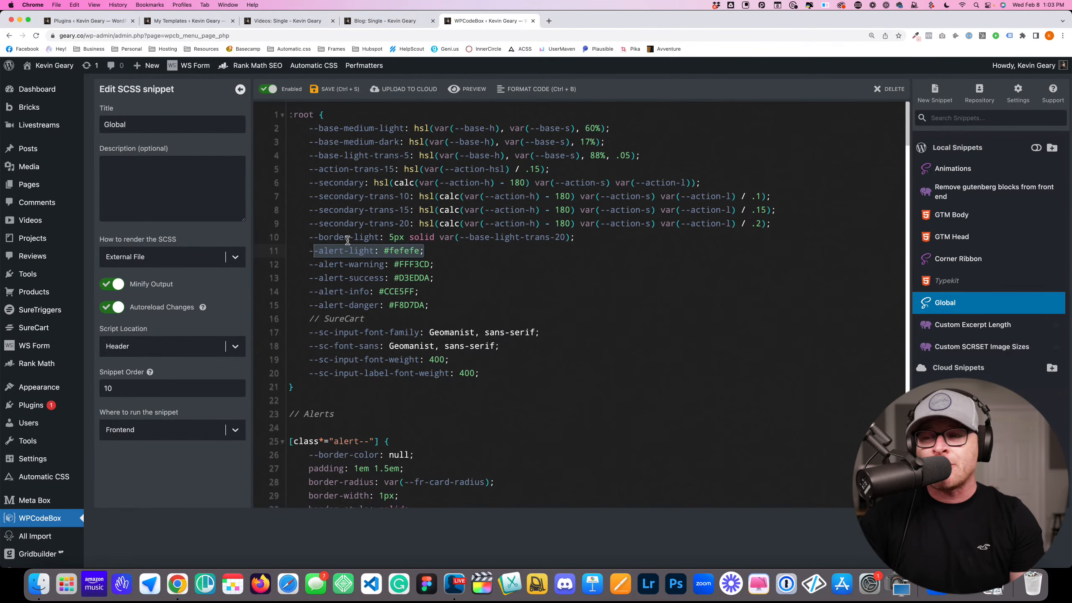
click(364, 241)
click(448, 254)
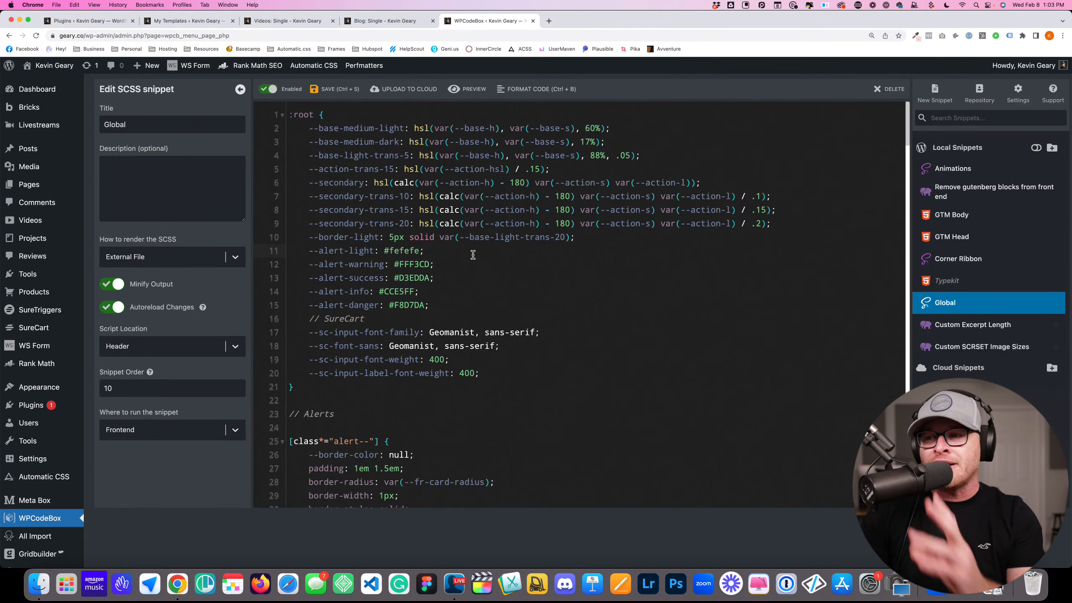
drag(601, 235, 342, 239)
click(354, 240)
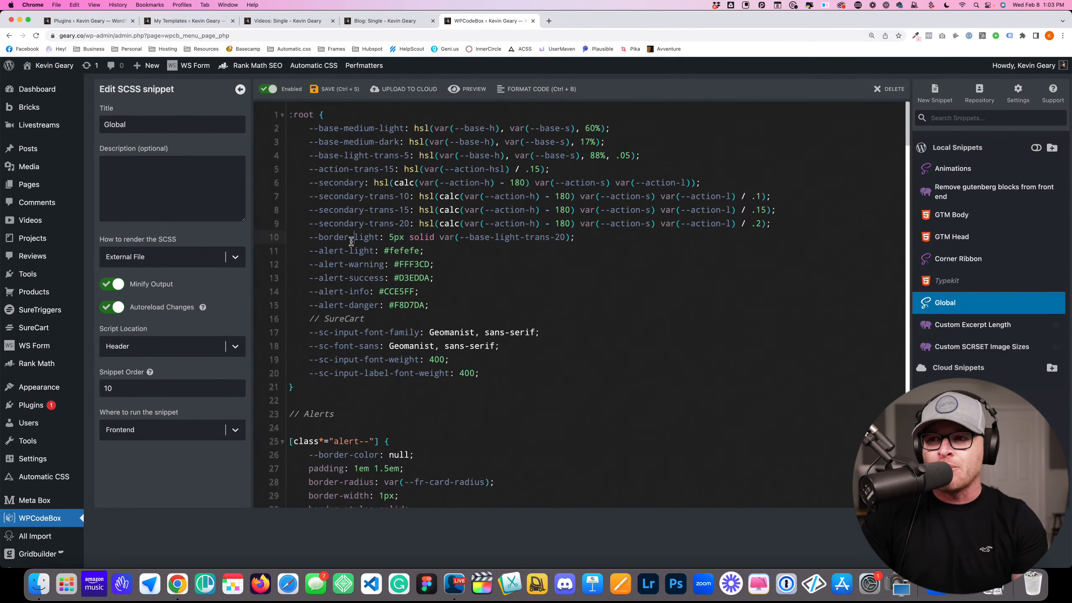
click(439, 223)
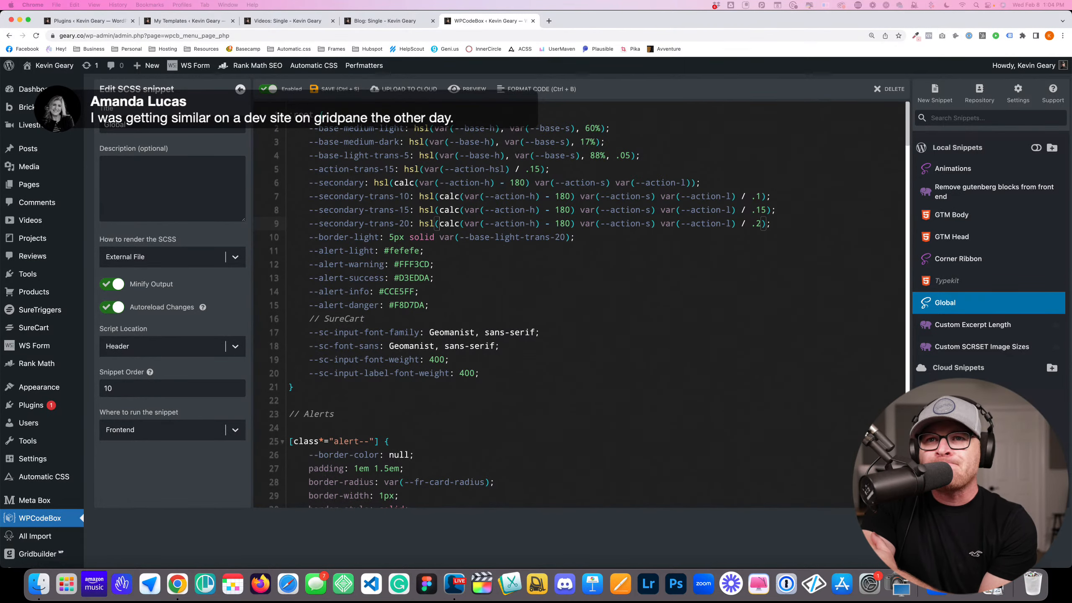
Activate the SearchWP plugin from the site's installed plugins
key(super+1)
scroll(215, 399, down, 10)
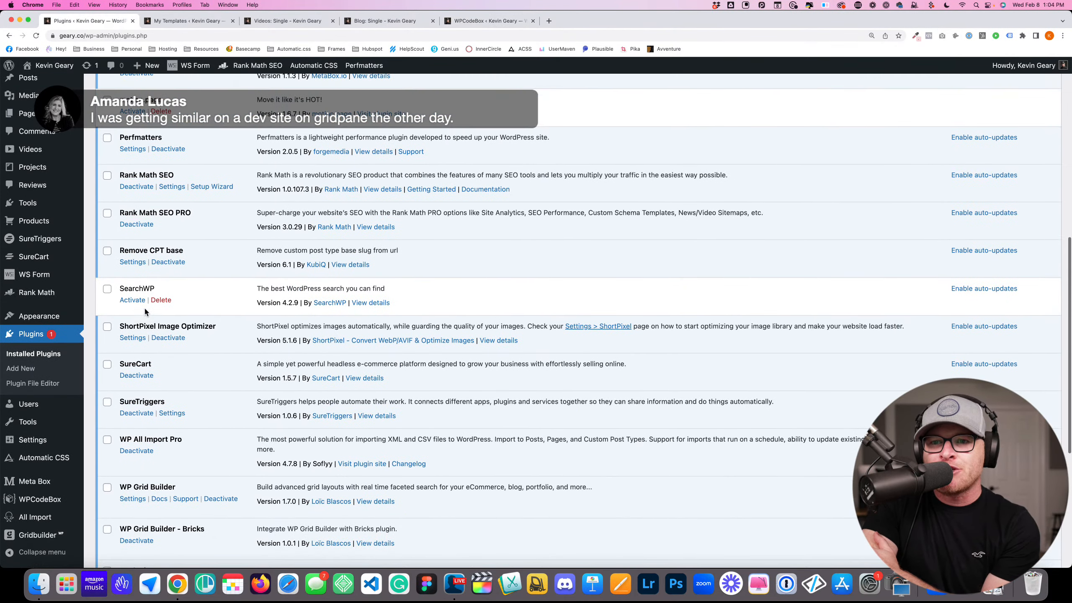
click(134, 301)
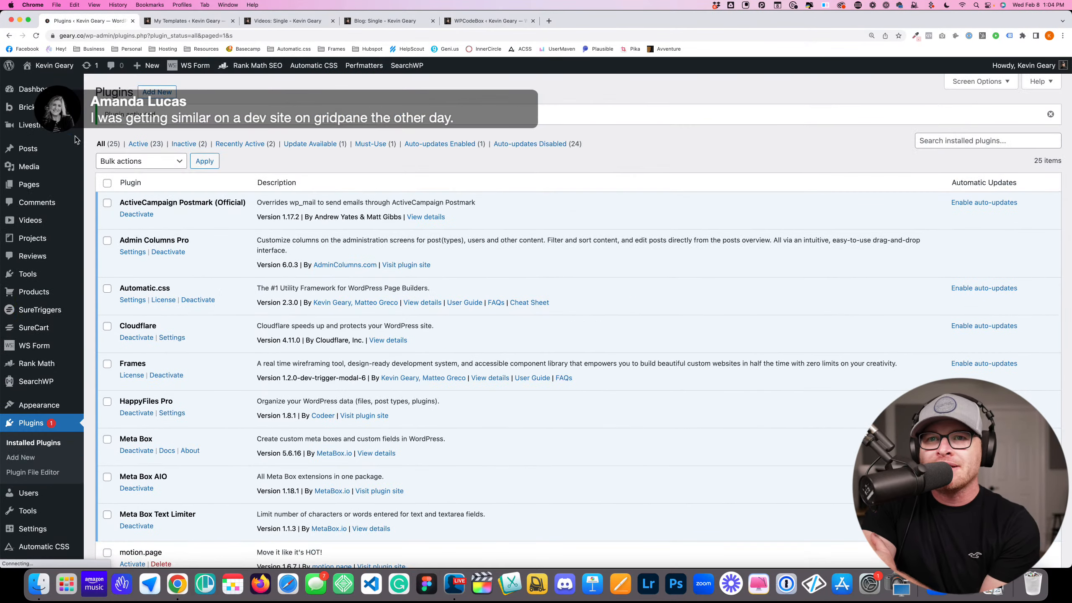
Open the post "Milestone Payments Don't Make Sense for Web Design Projects" for editing and look through its content
click(37, 148)
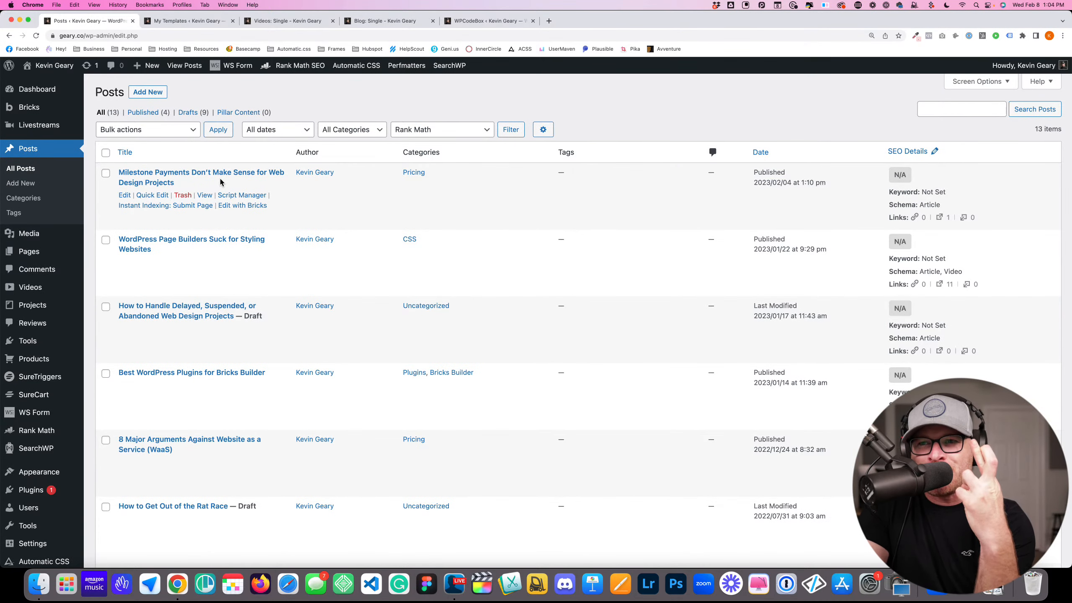
click(220, 181)
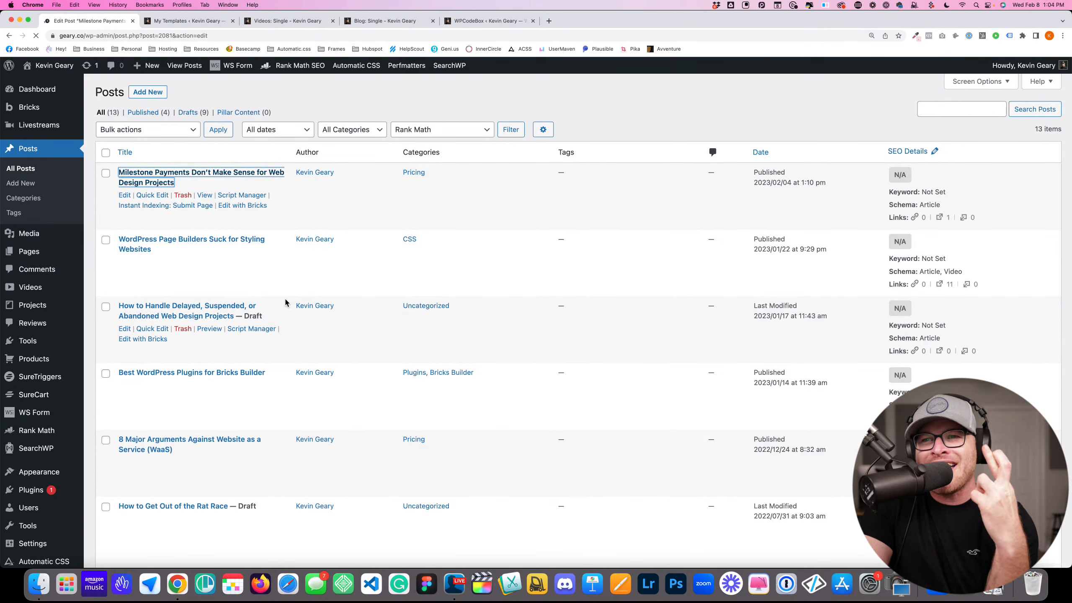
scroll(459, 211, down, 5)
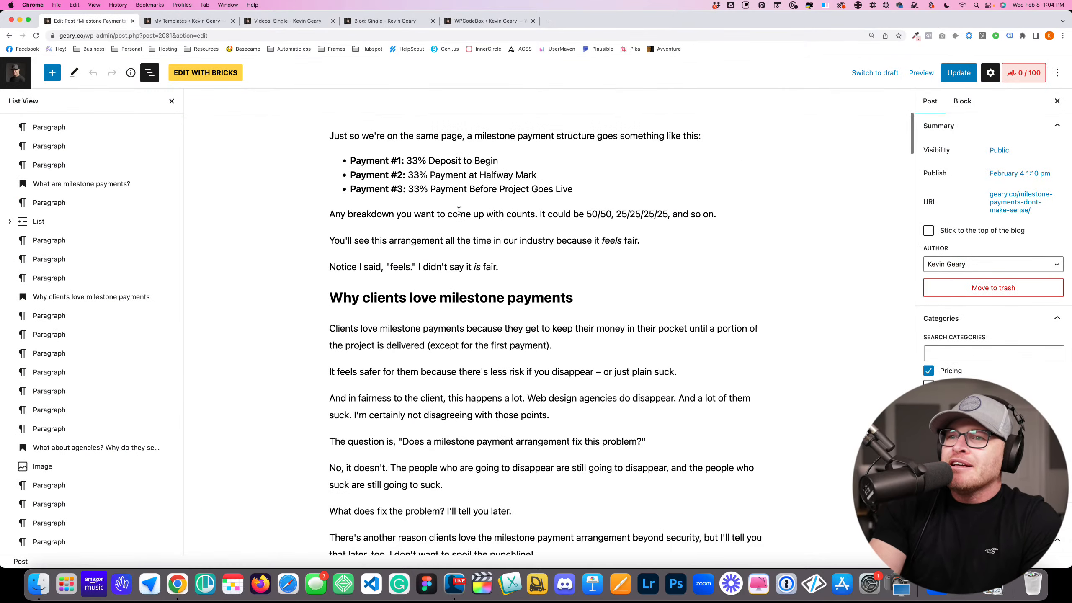
scroll(459, 211, up, 8)
scroll(451, 212, down, 2)
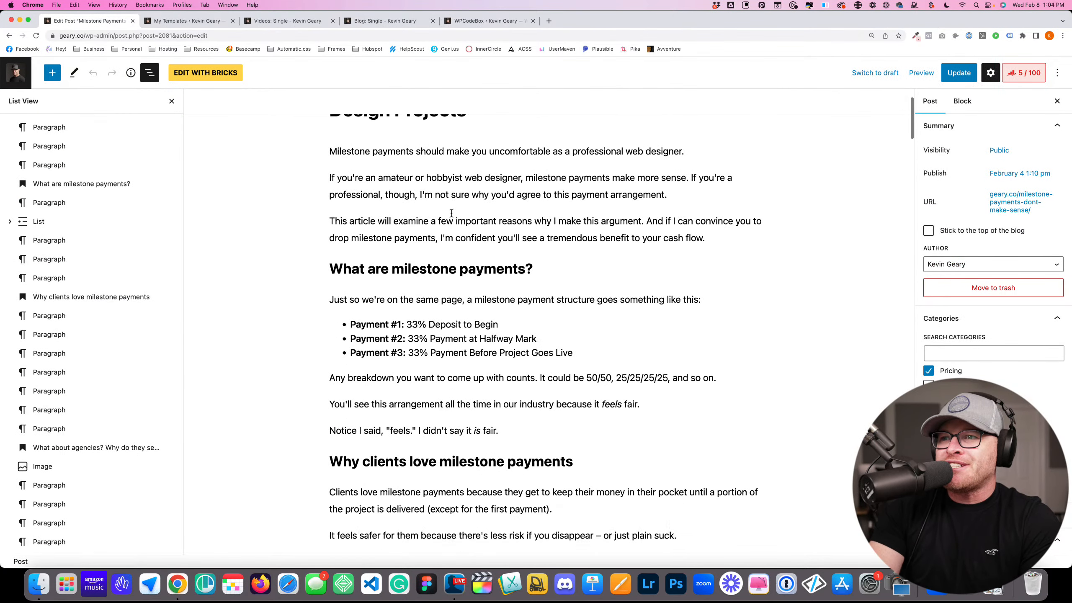
scroll(451, 213, down, 15)
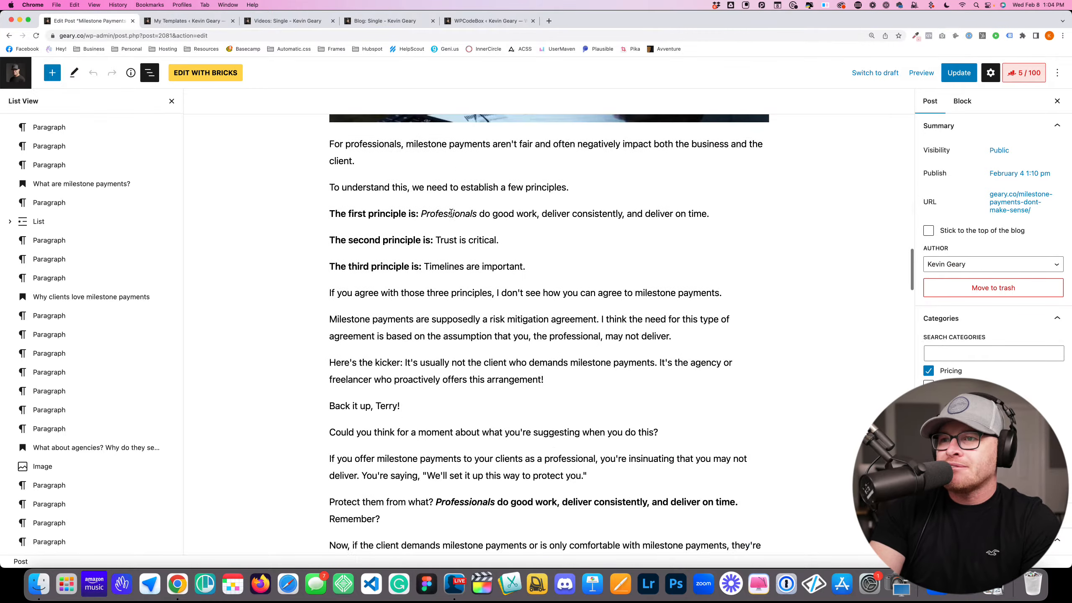
scroll(451, 213, up, 3)
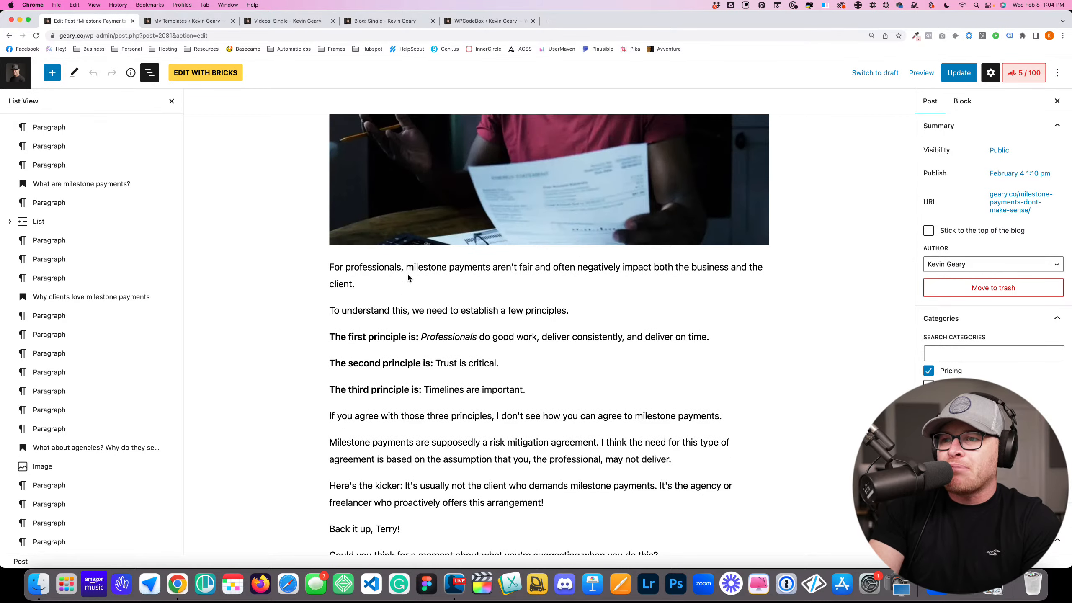
scroll(408, 277, down, 12)
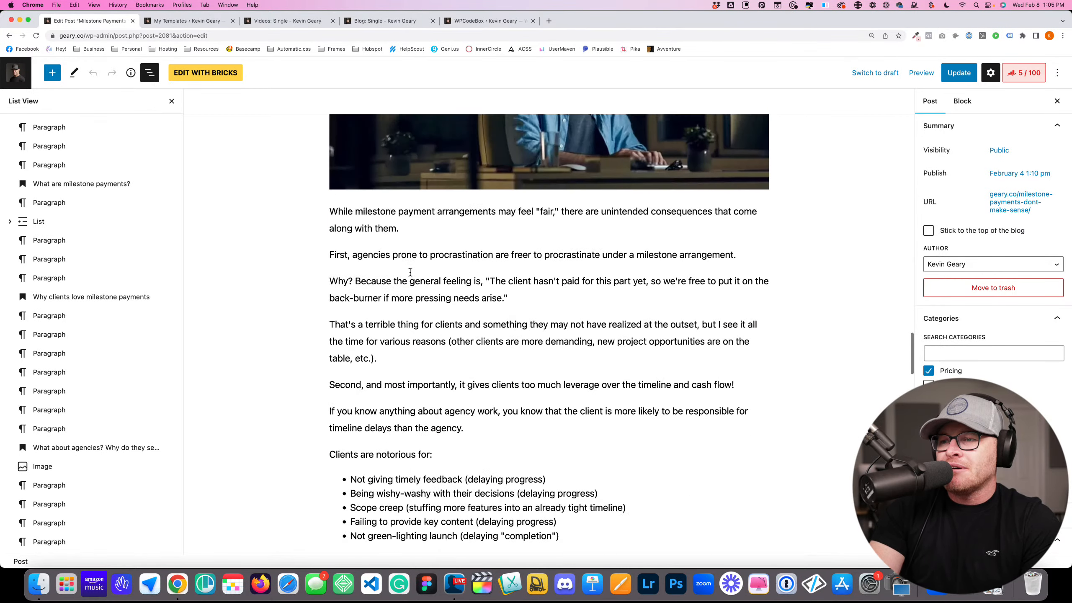
scroll(410, 272, down, 20)
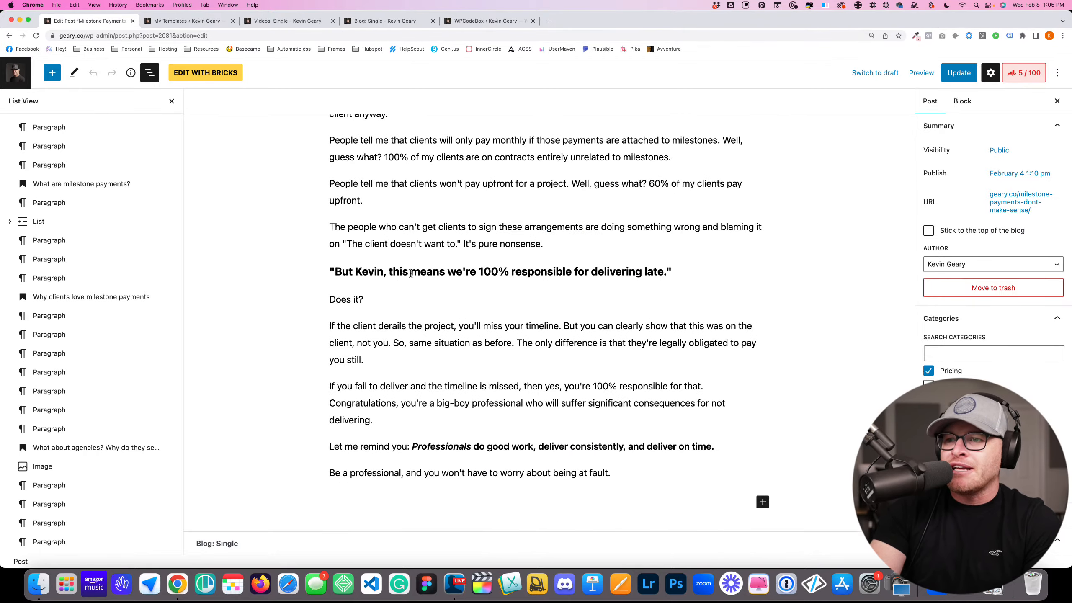
scroll(411, 273, up, 20)
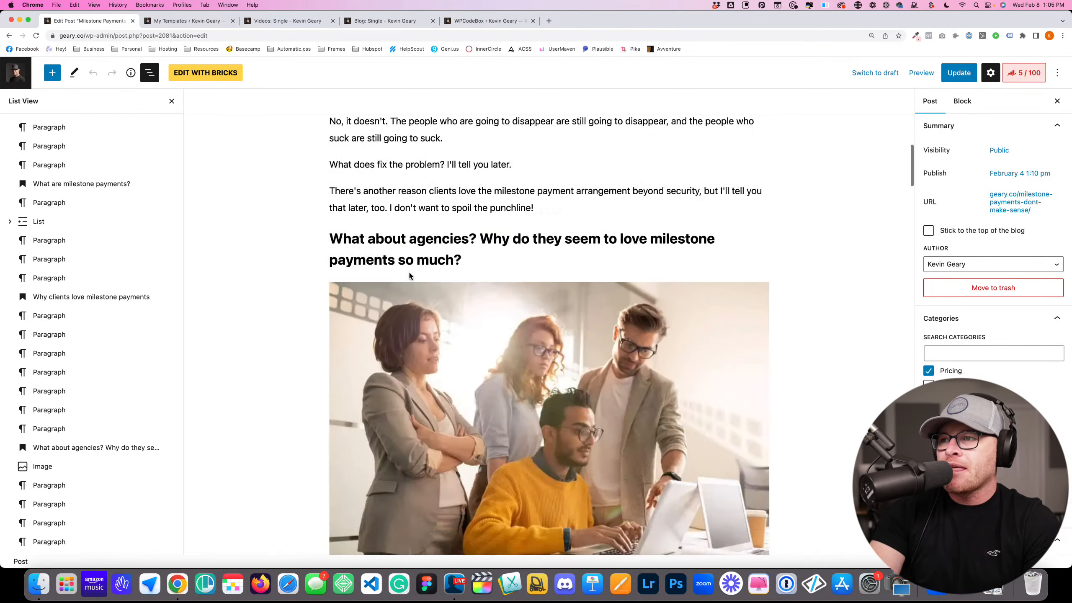
scroll(409, 275, up, 20)
Open WPCodeBox in the browser tab that holds the Bricks templates list
click(185, 20)
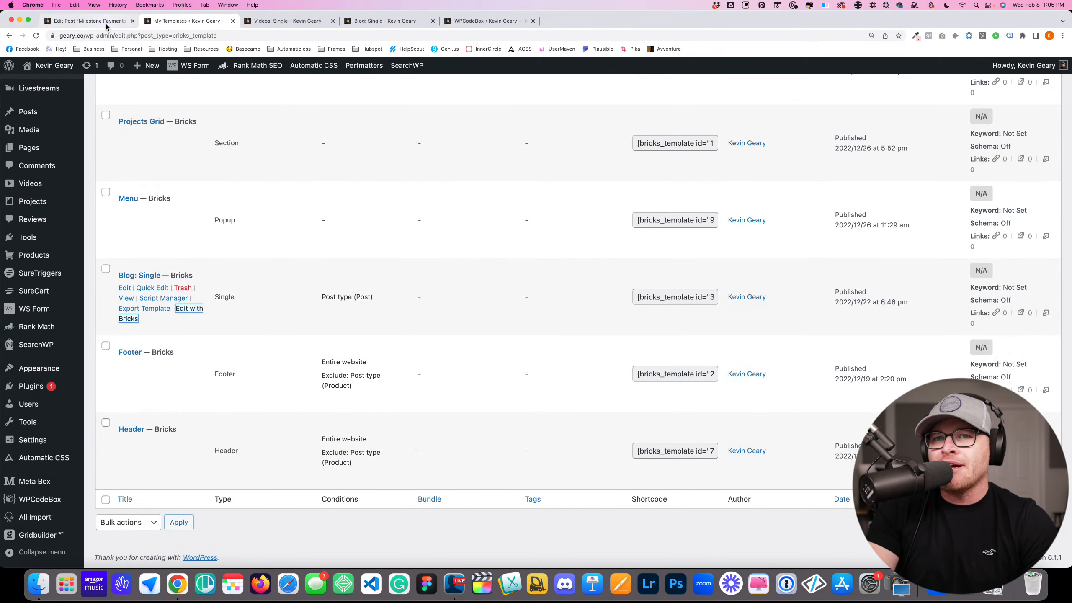
click(168, 497)
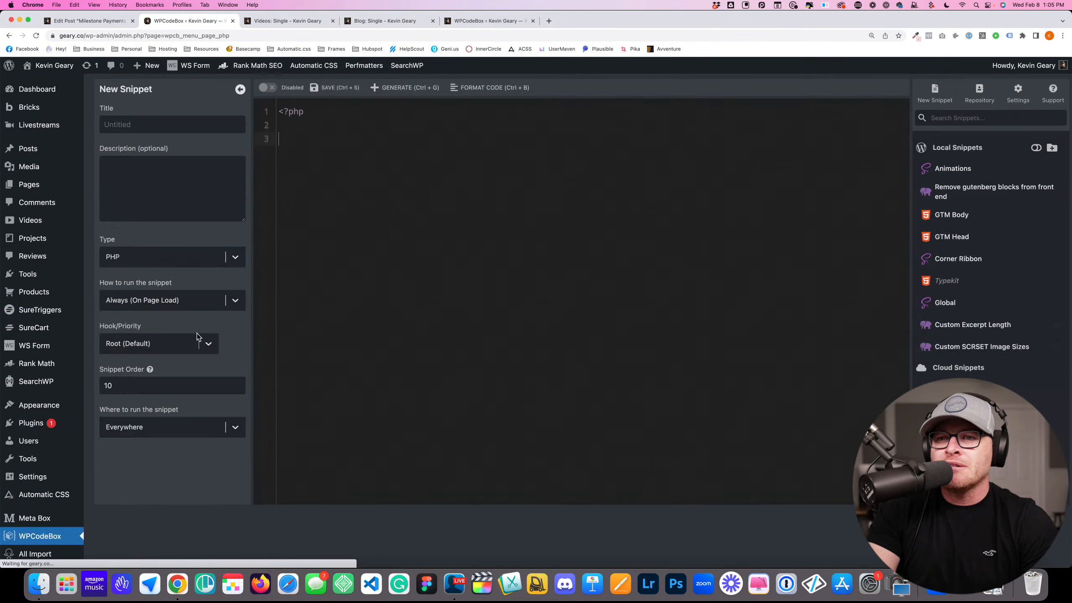
Open the Global SCSS snippet and find the heading counter rules in its Blog section
click(945, 303)
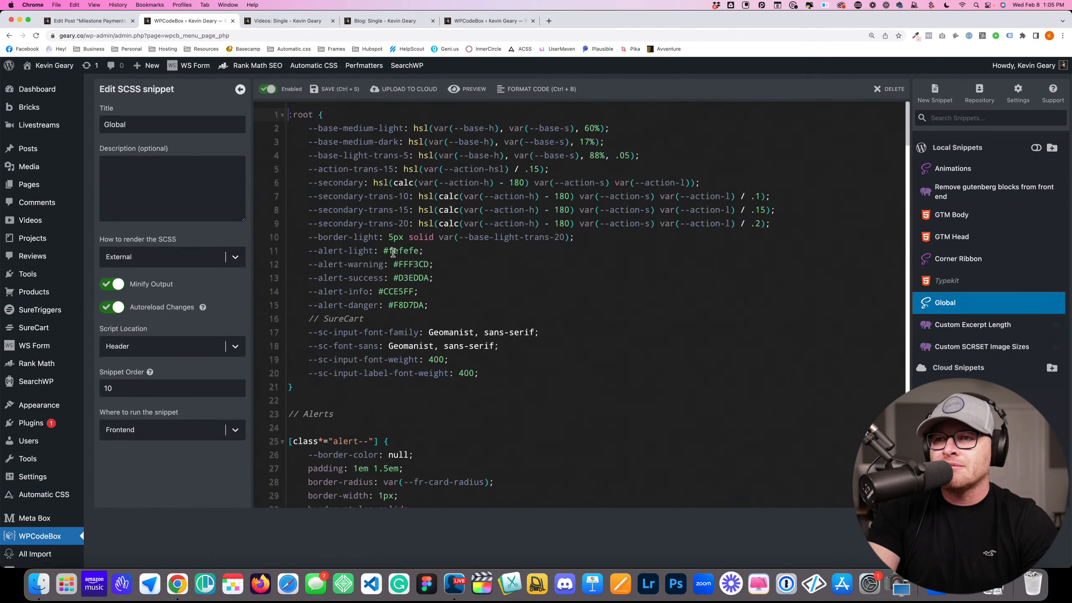
scroll(406, 285, down, 20)
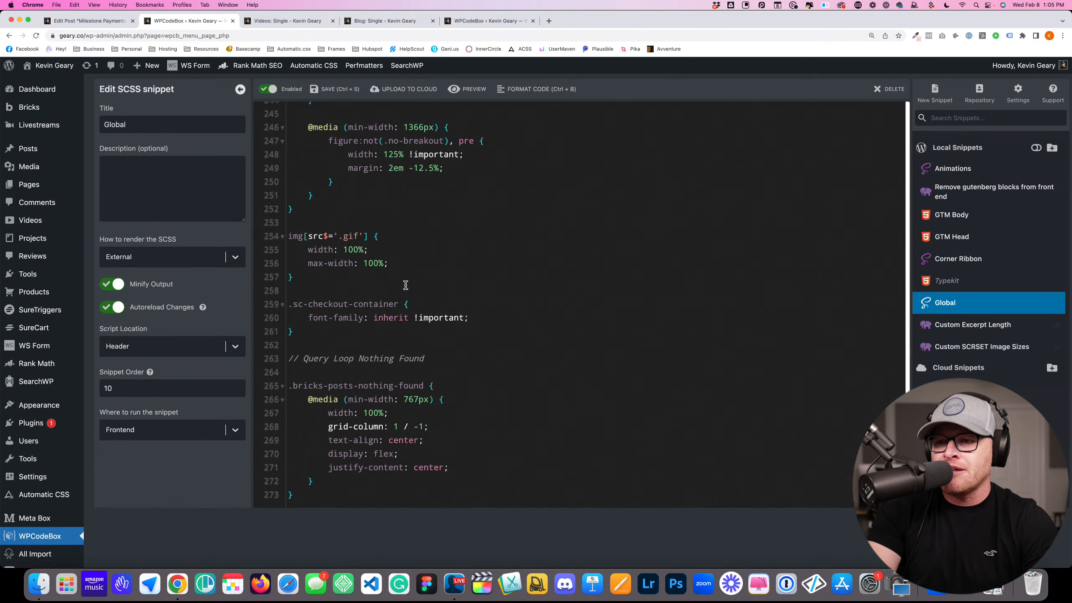
scroll(405, 288, up, 5)
scroll(403, 288, up, 10)
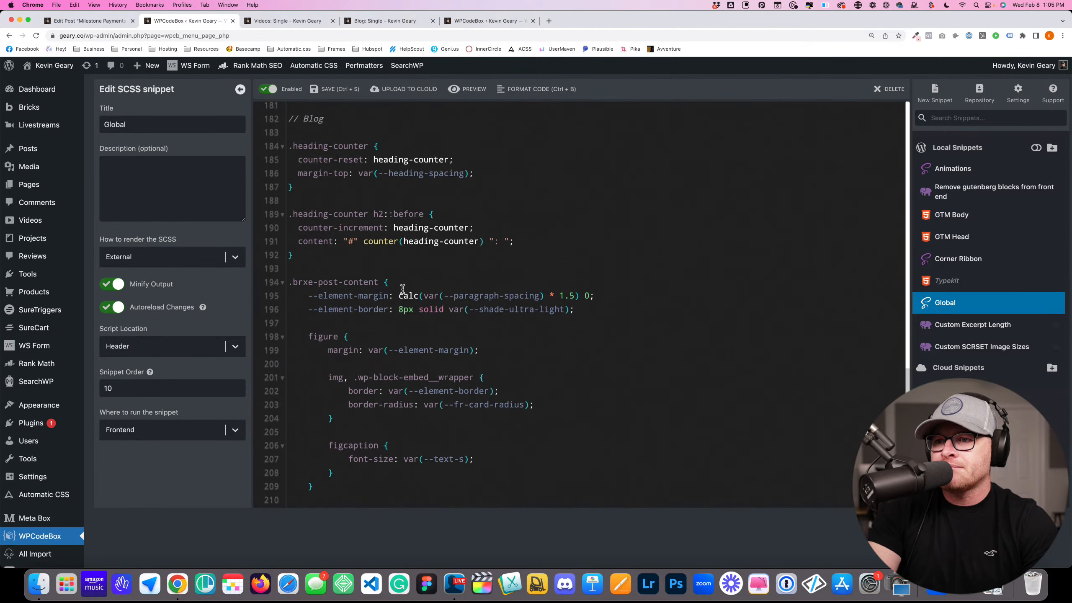
scroll(403, 288, down, 2)
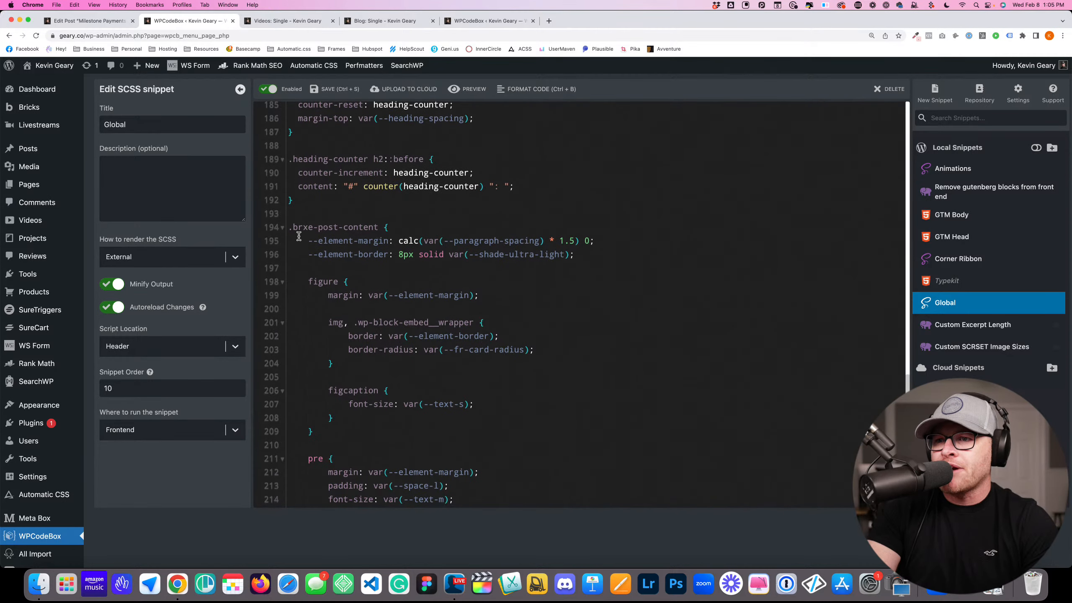
scroll(351, 243, up, 3)
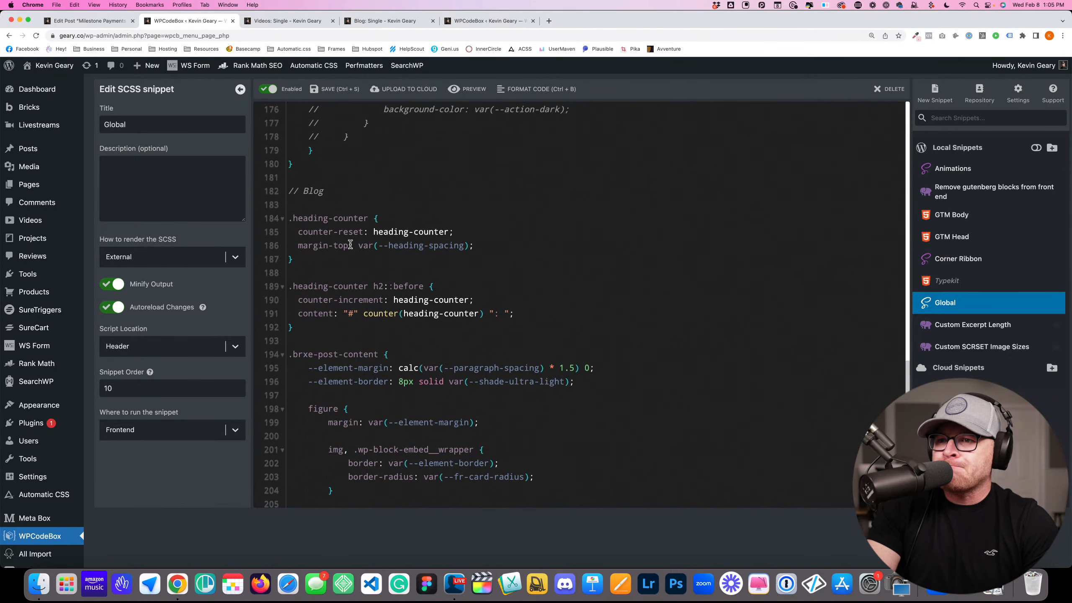
Highlight the .heading-counter and .heading-counter h2::before rules in the Global snippet to examine the automatic heading numbering
drag(293, 286, 531, 324)
key(super+equal)
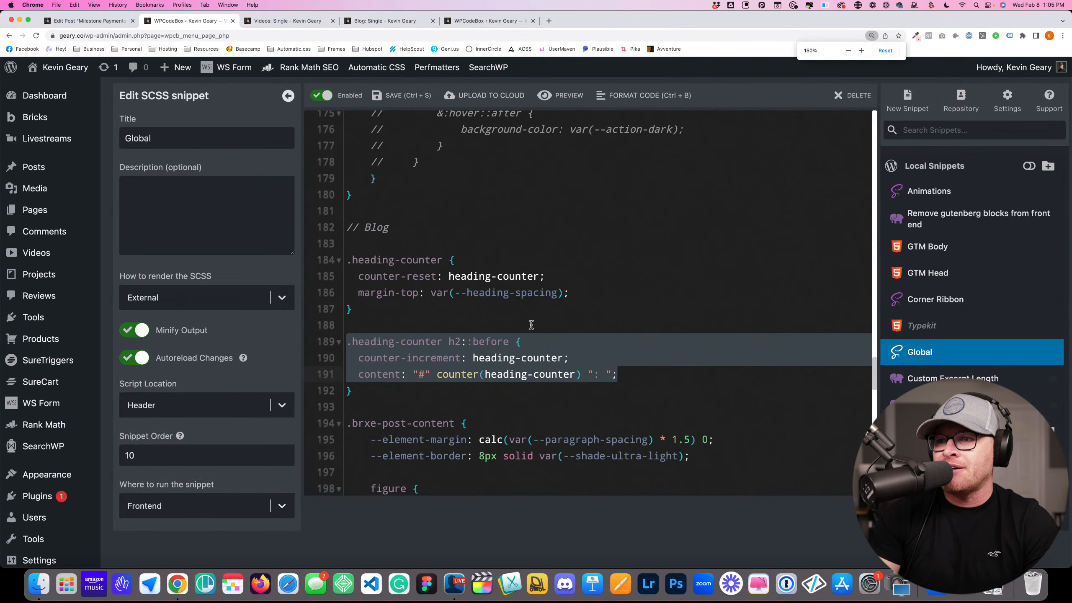
click(531, 324)
drag(433, 395, 340, 270)
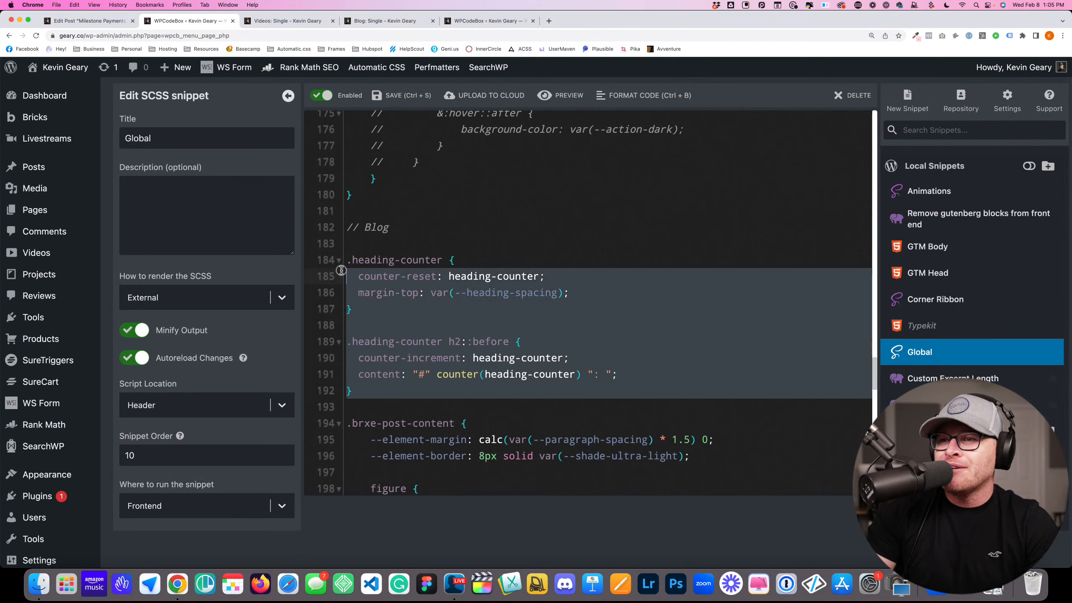
click(368, 282)
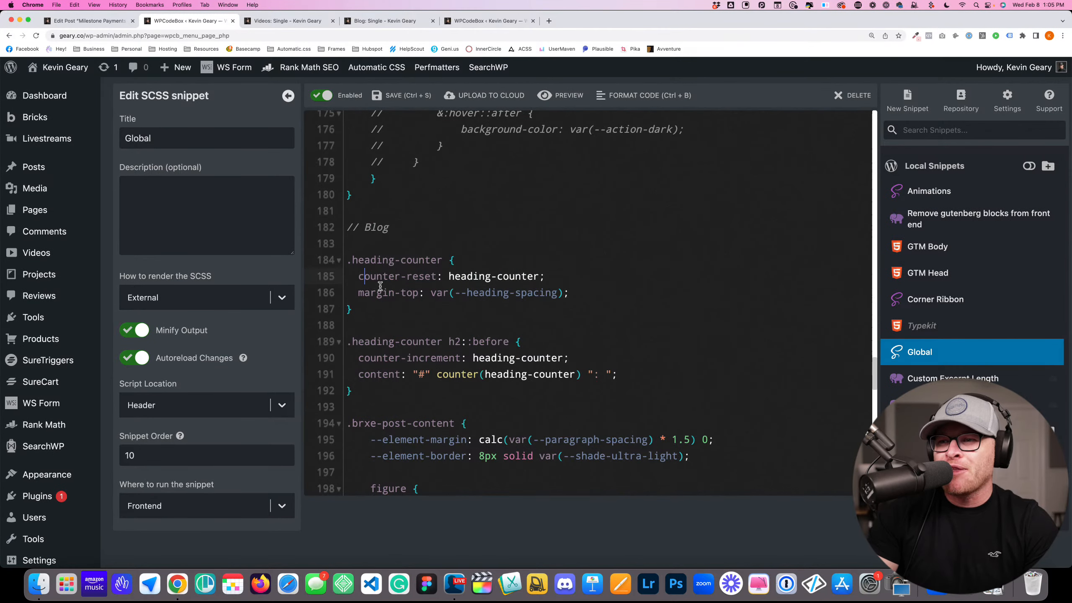
drag(407, 374, 351, 338)
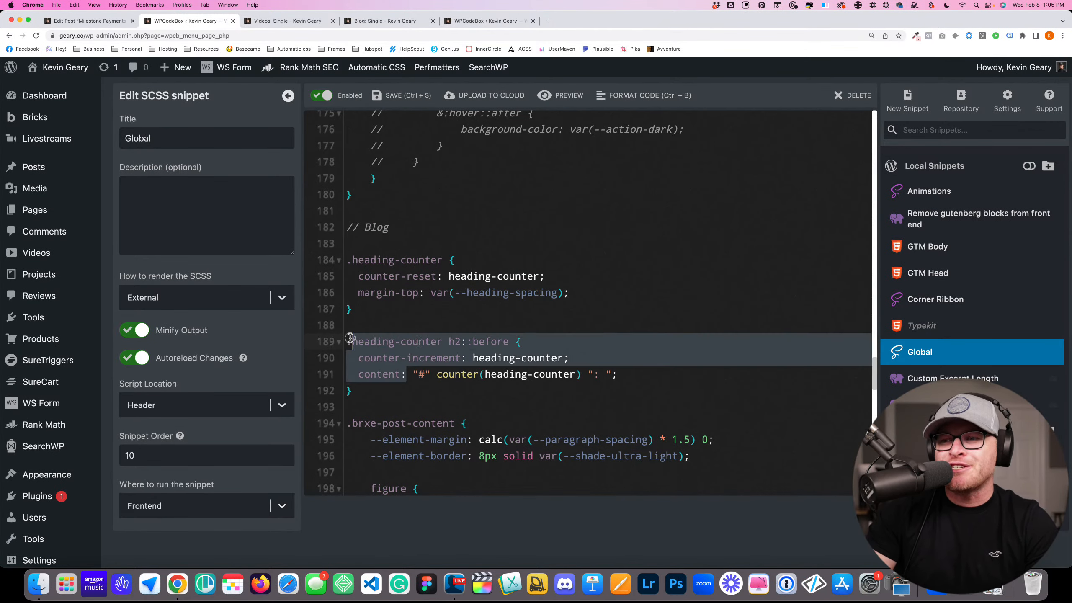
click(359, 359)
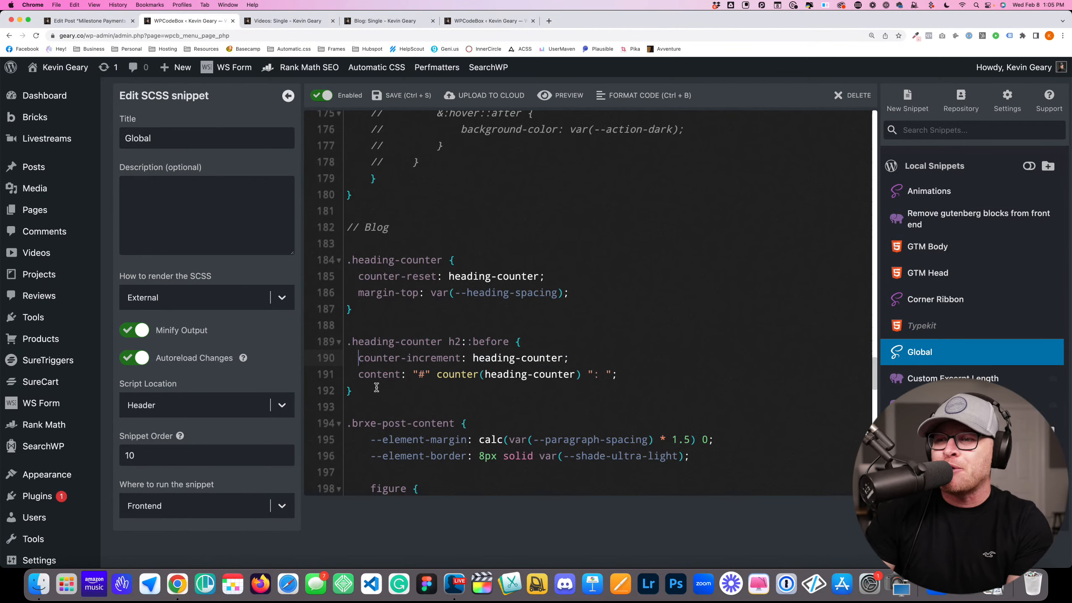
drag(380, 394, 340, 238)
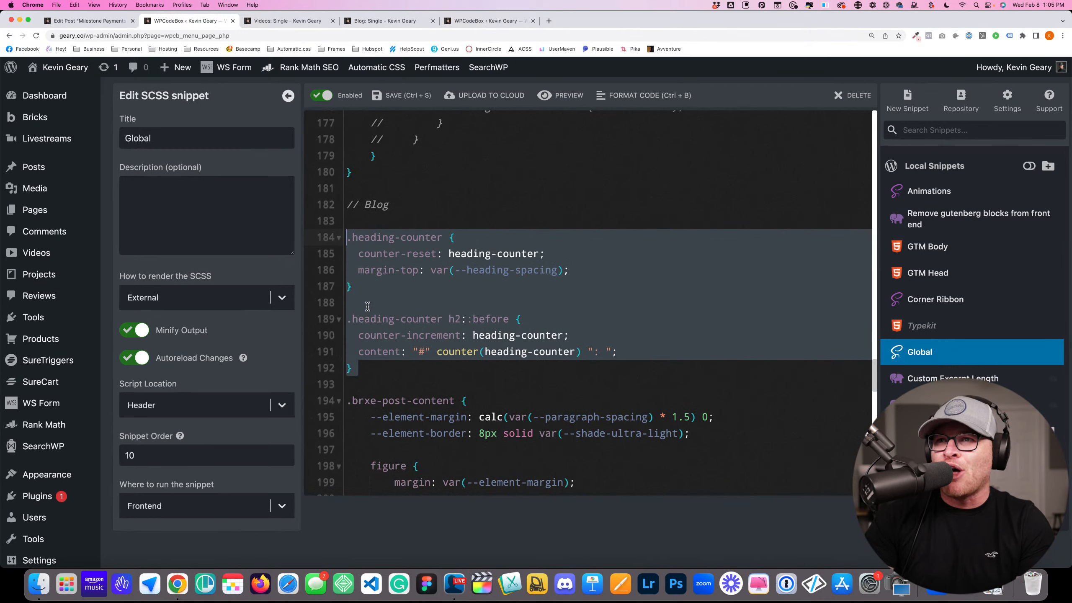
Return to the "Milestone Payments Don't Make Sense for Web Design Projects" post editor and look through its content
click(259, 24)
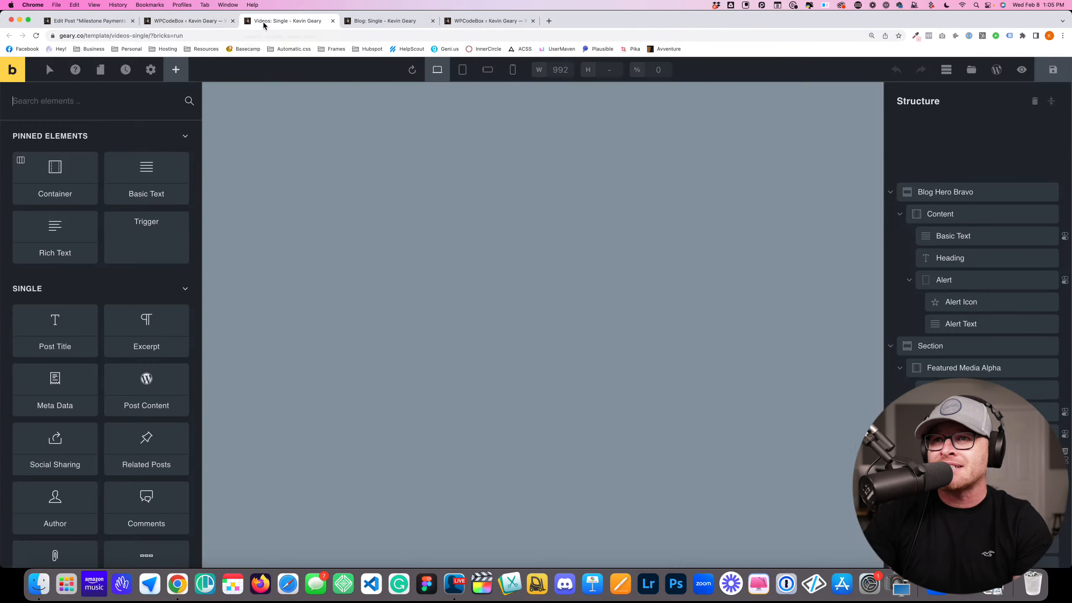
click(399, 22)
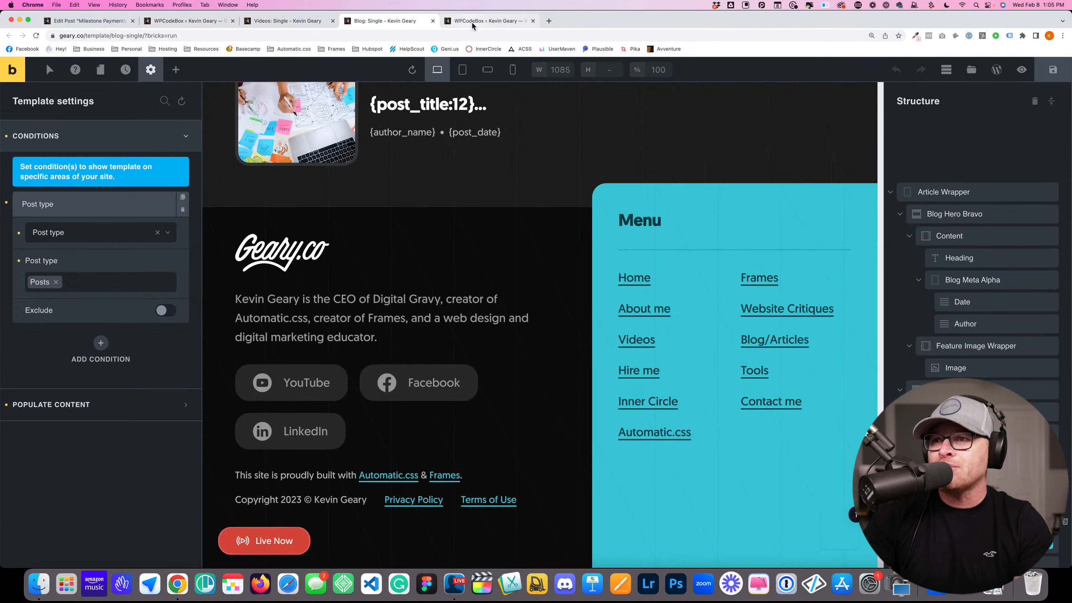
click(485, 20)
click(92, 23)
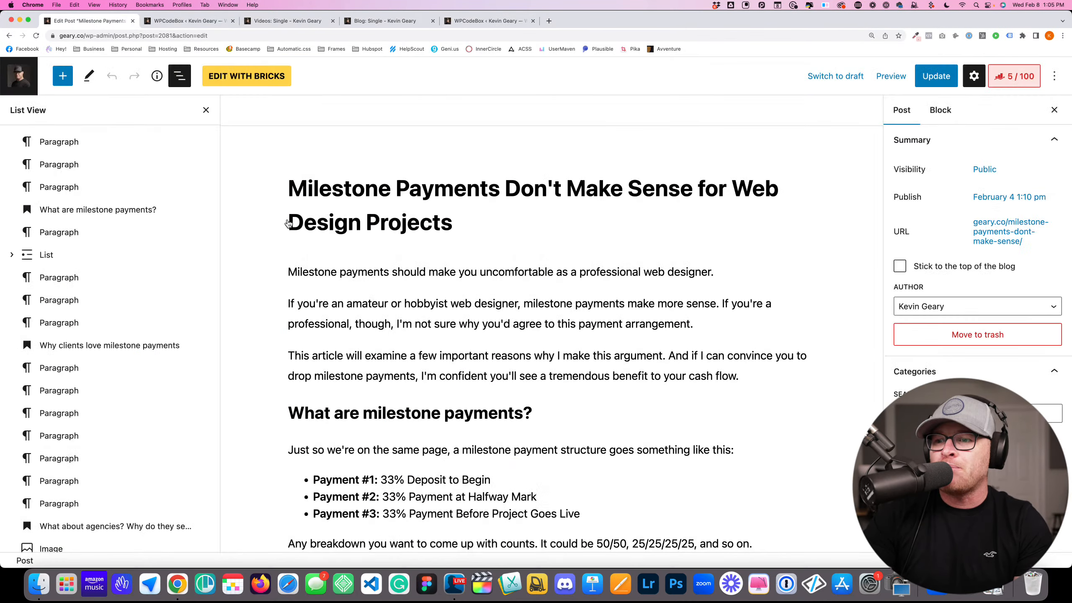
scroll(289, 221, down, 20)
scroll(288, 224, down, 20)
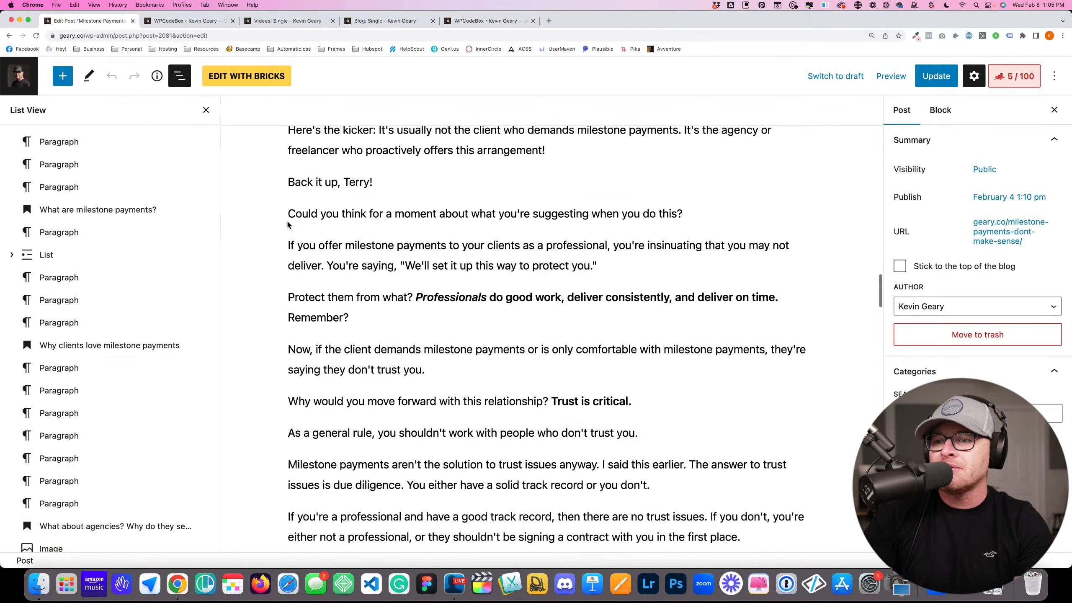
Go back to the posts list, open "WordPress Page Builders Suck for Styling Websites" for editing and look through its content
click(10, 36)
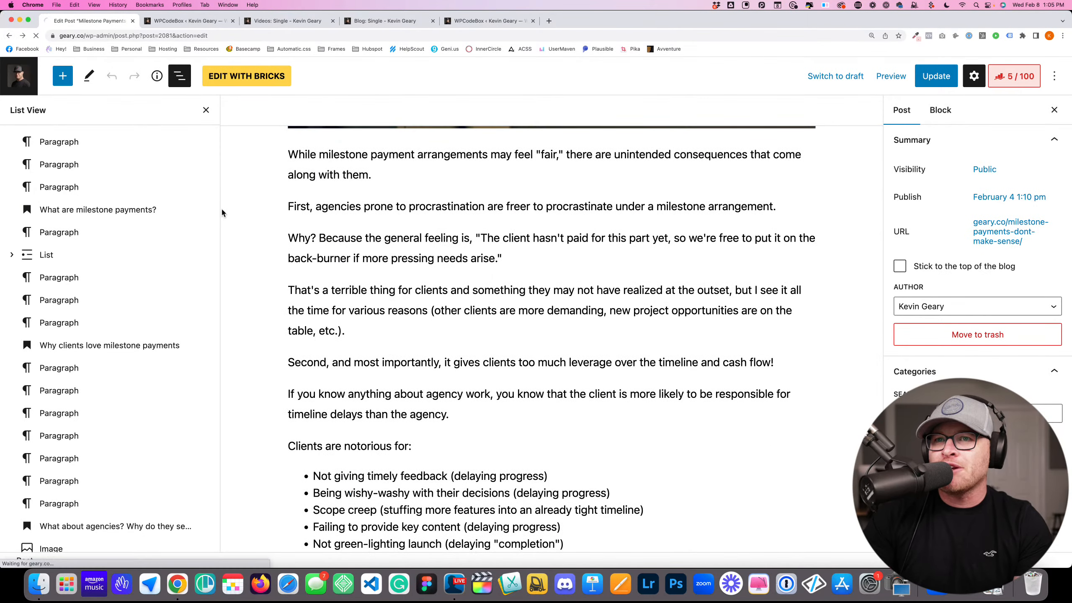
scroll(234, 263, down, 1)
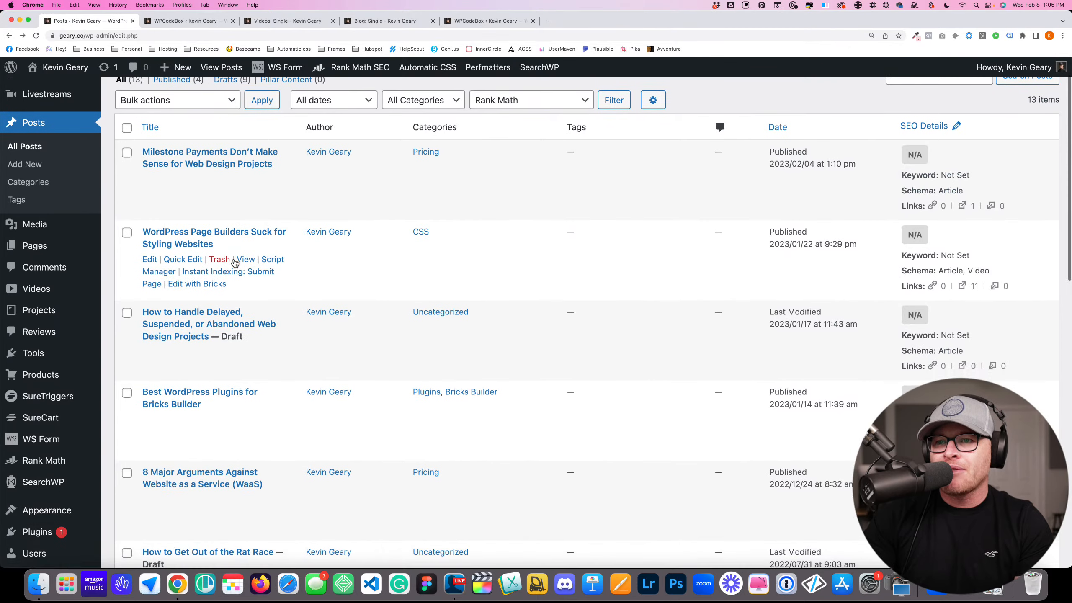
click(230, 237)
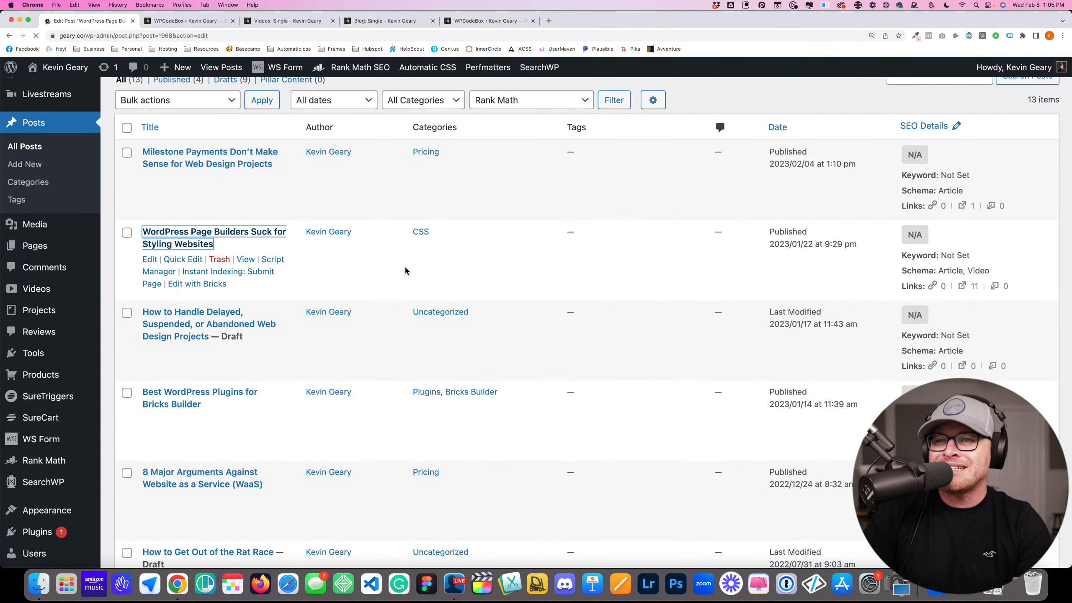
scroll(481, 334, down, 20)
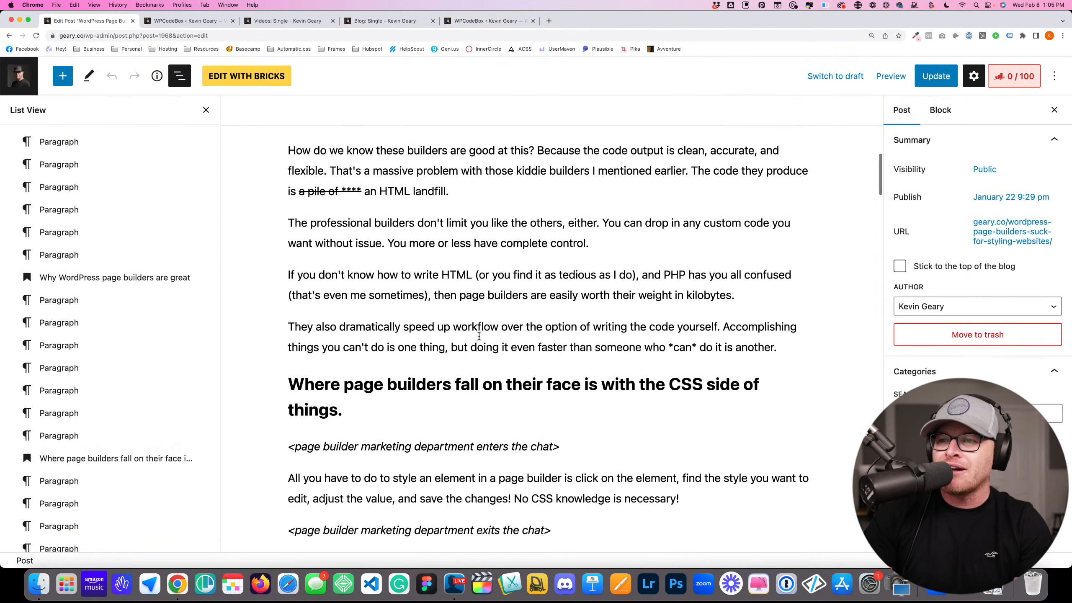
scroll(477, 339, down, 20)
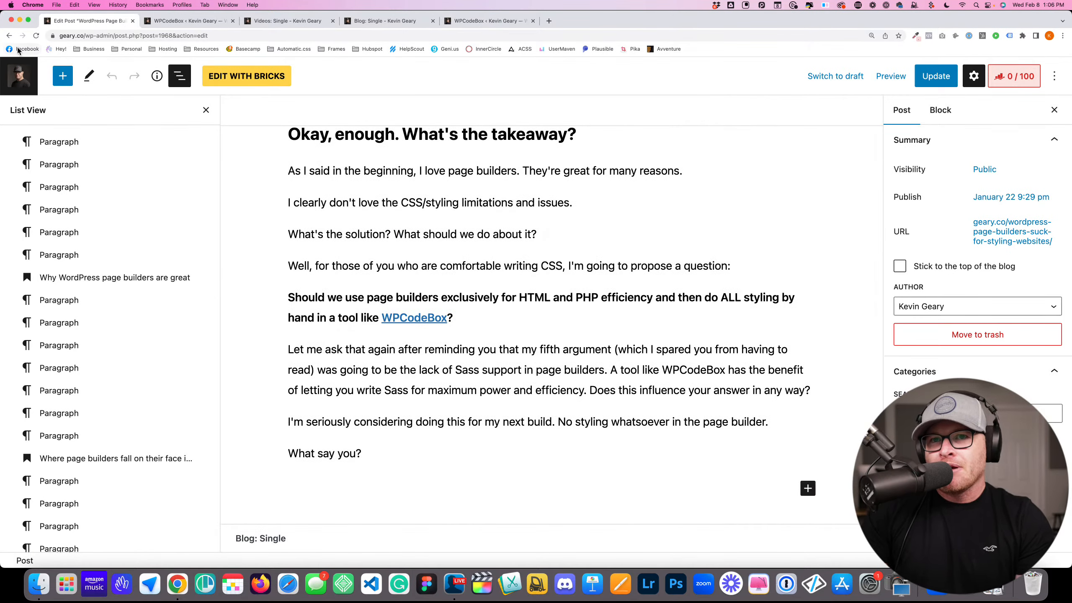
Go back to the posts list and open "Best WordPress Plugins for Bricks Builder" for editing
click(9, 36)
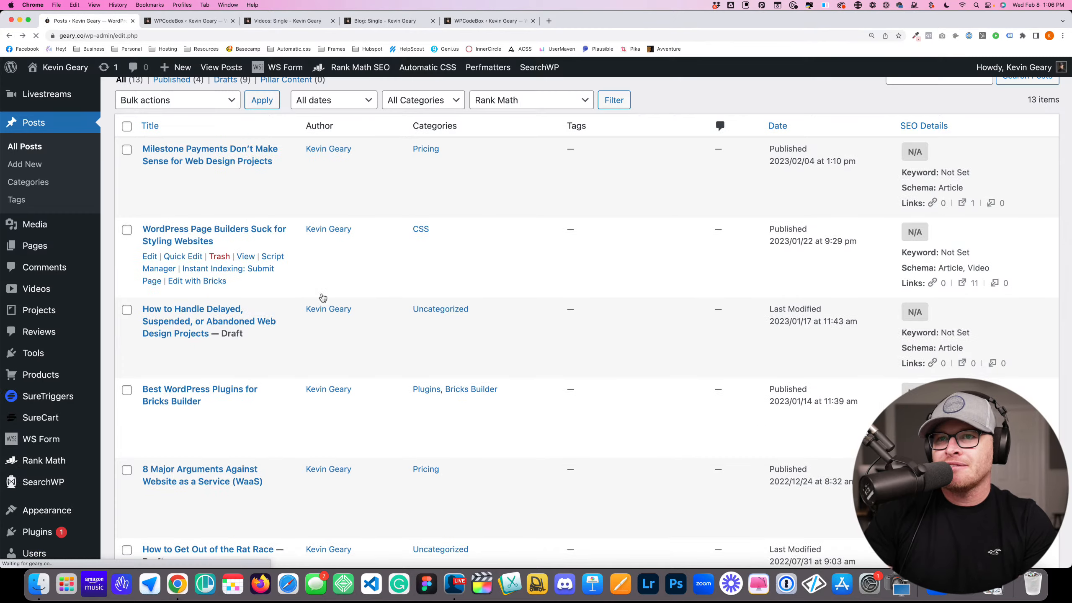
scroll(269, 331, down, 5)
click(201, 283)
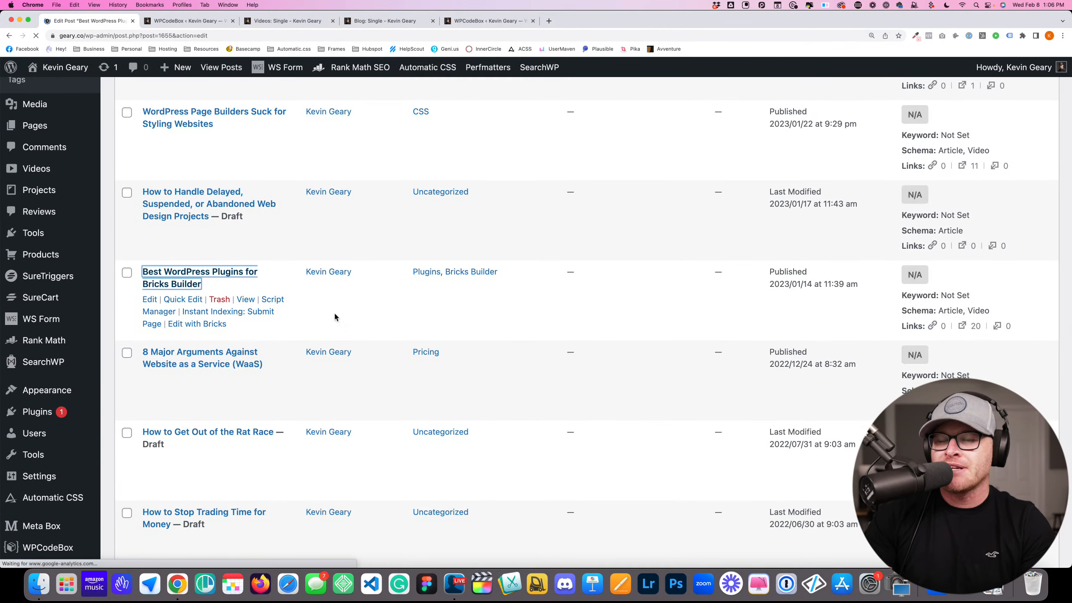
scroll(311, 338, down, 20)
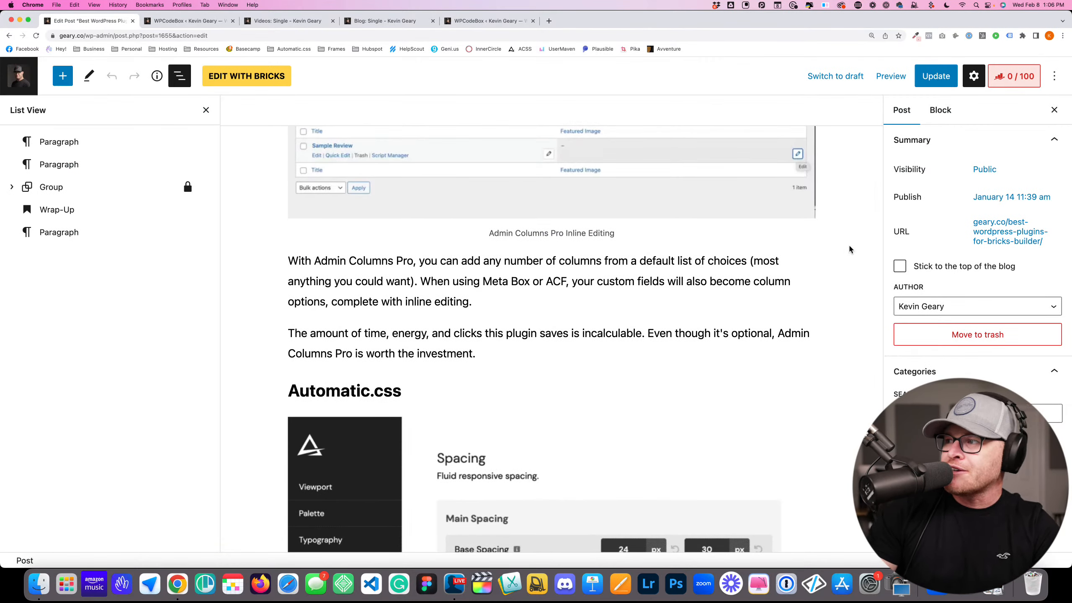
Open the published version of the Best WordPress Plugins for Bricks Builder post in a new browser tab through its permalink
click(979, 239)
click(970, 240)
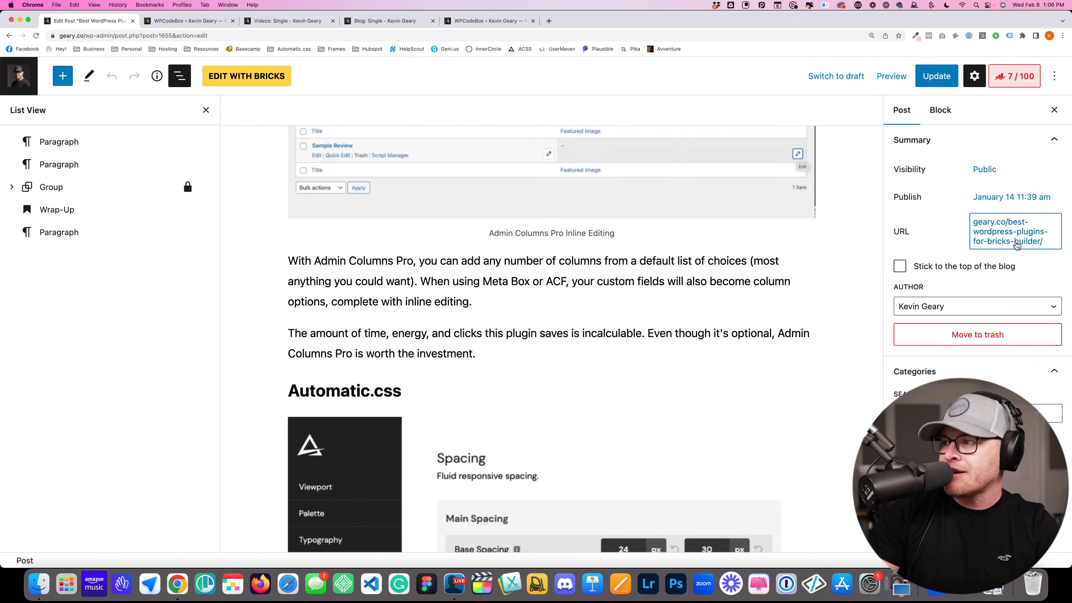
click(975, 239)
super+click(960, 376)
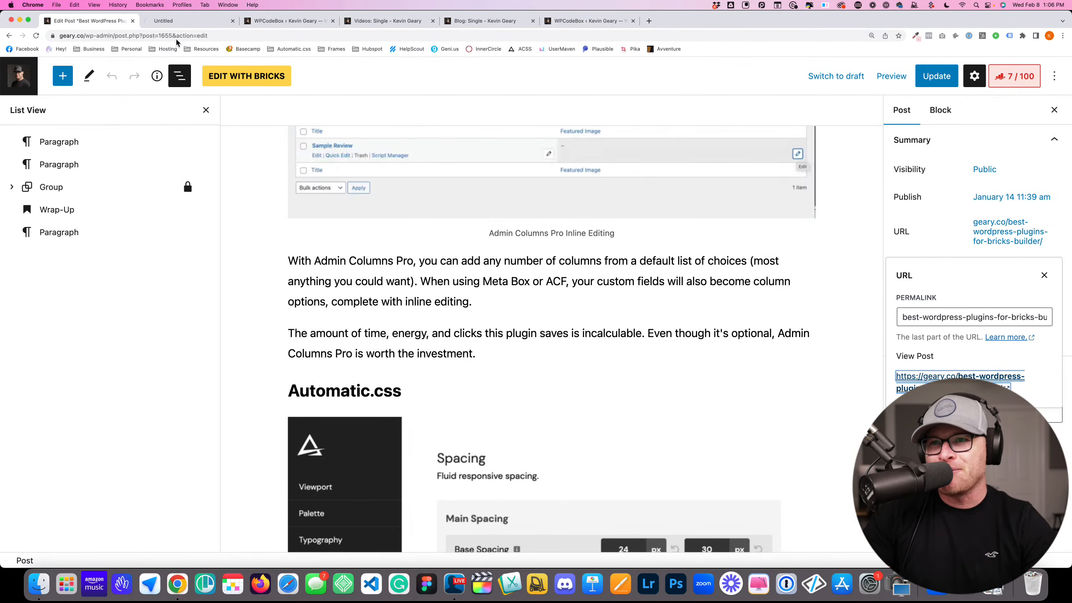
key(ctrl+Tab)
Examine the numbered headings on the published post, including Admin Columns Pro and Automatic.css
scroll(464, 301, down, 10)
scroll(463, 303, down, 2)
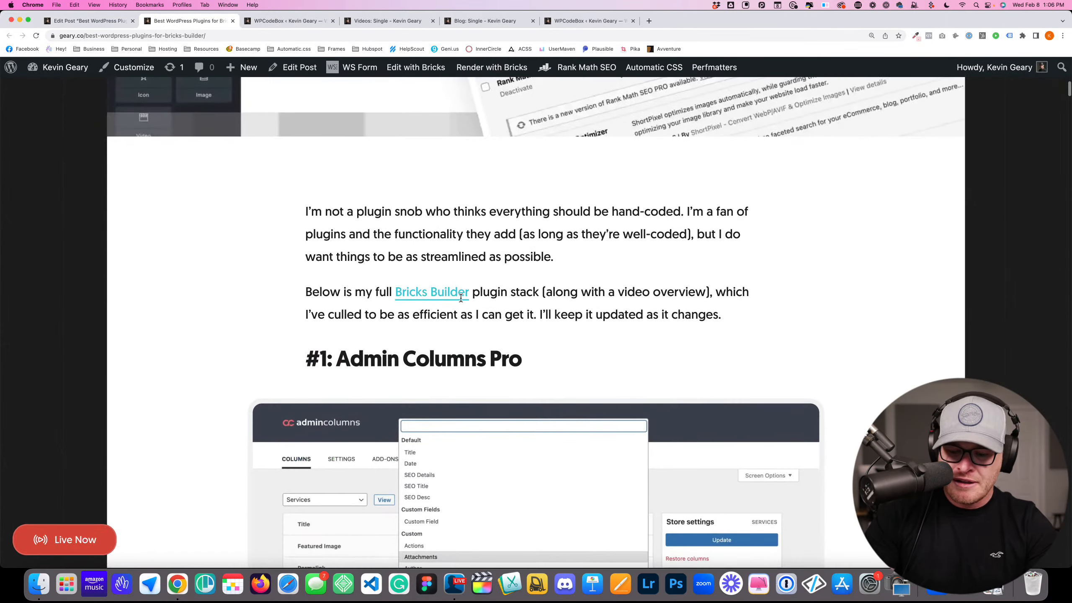
key(super+0)
scroll(462, 302, down, 4)
scroll(476, 294, up, 1)
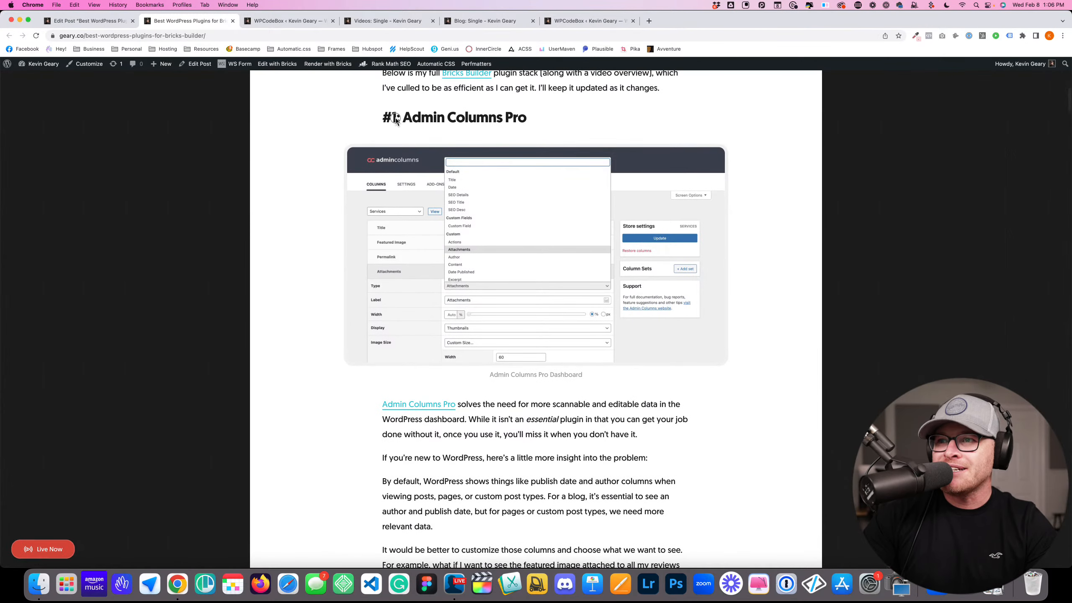
drag(403, 117, 491, 118)
scroll(398, 259, down, 9)
scroll(398, 260, down, 5)
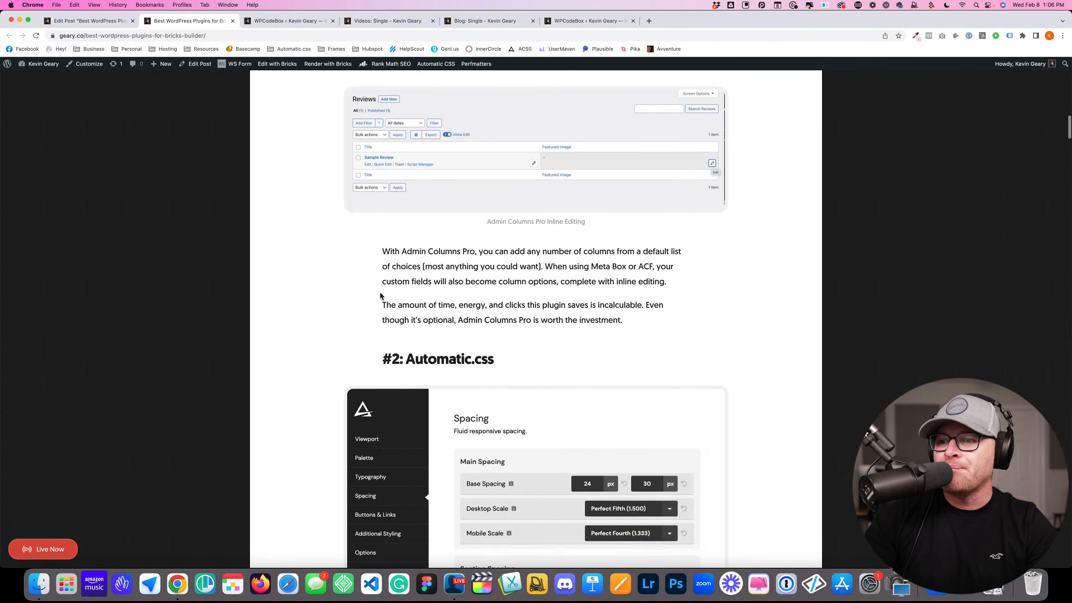
drag(407, 359, 497, 359)
click(497, 359)
Return to the post editor and highlight the Automatic.css heading to compare it with the published page
click(126, 23)
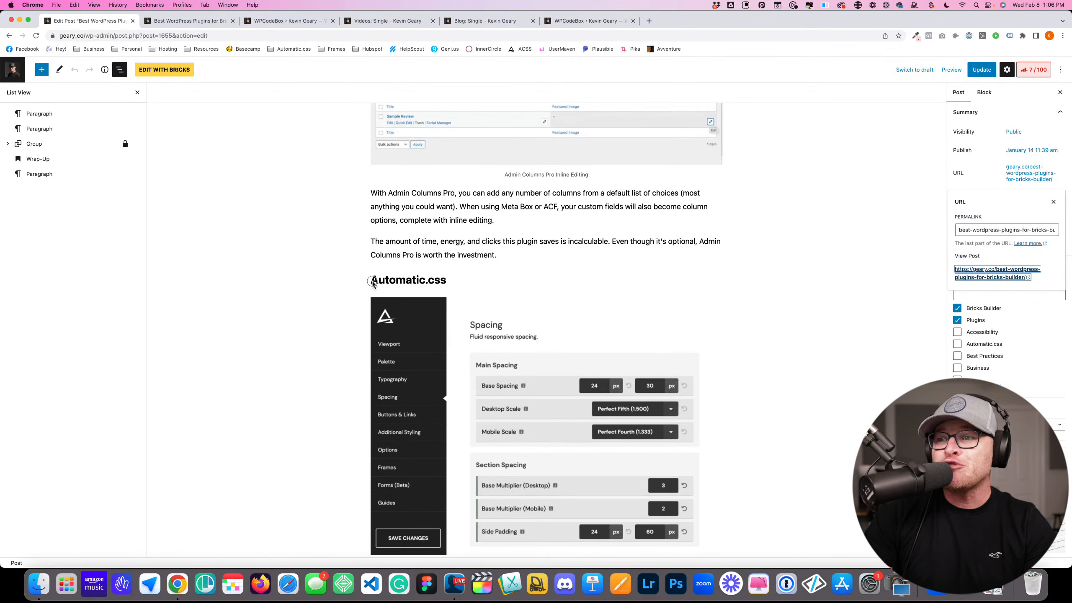
drag(372, 282, 451, 282)
click(451, 282)
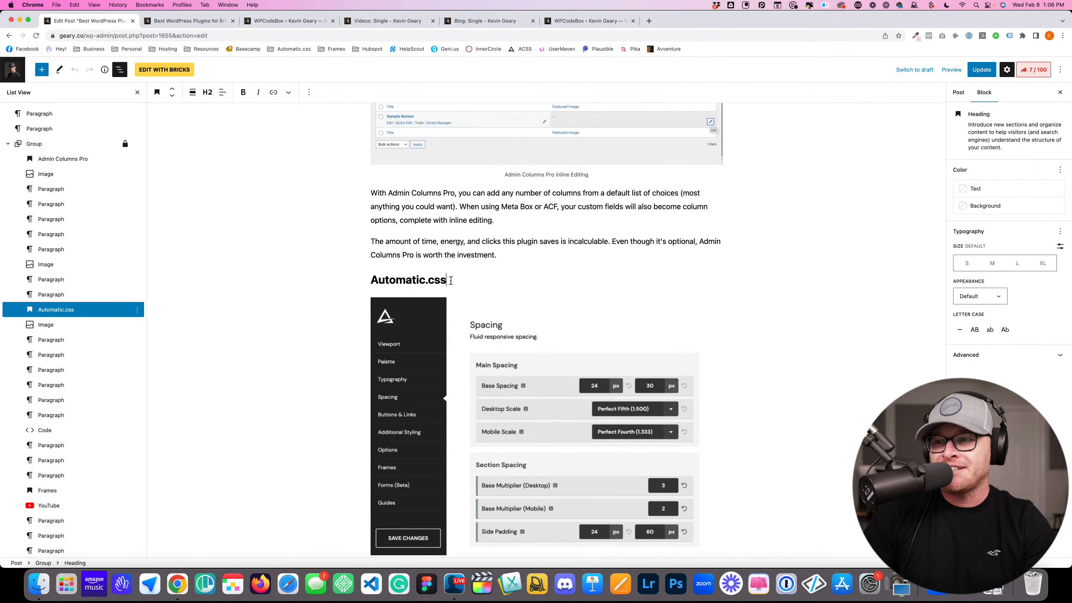
Add the manual prefix "#2:" to the start of the HappyFiles Pro heading
scroll(448, 267, down, 10)
scroll(434, 277, down, 15)
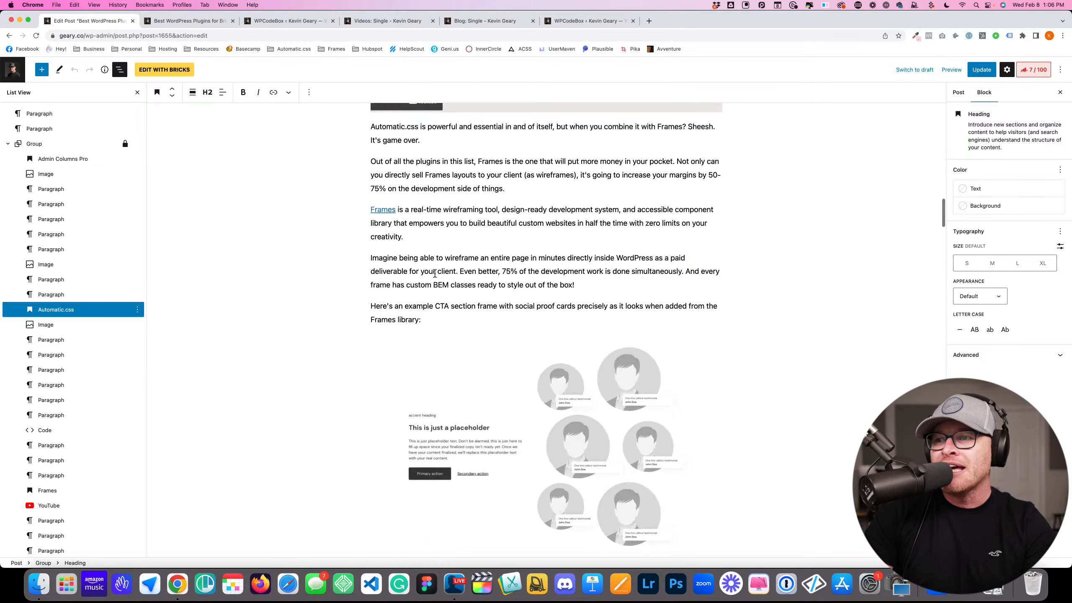
scroll(434, 274, down, 15)
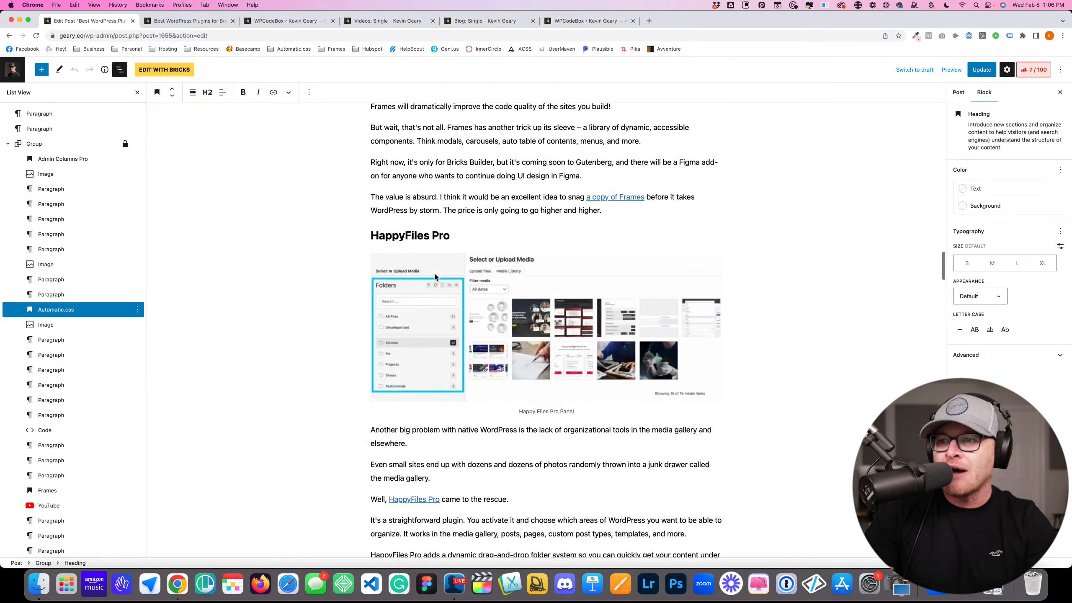
scroll(436, 279, up, 6)
click(459, 272)
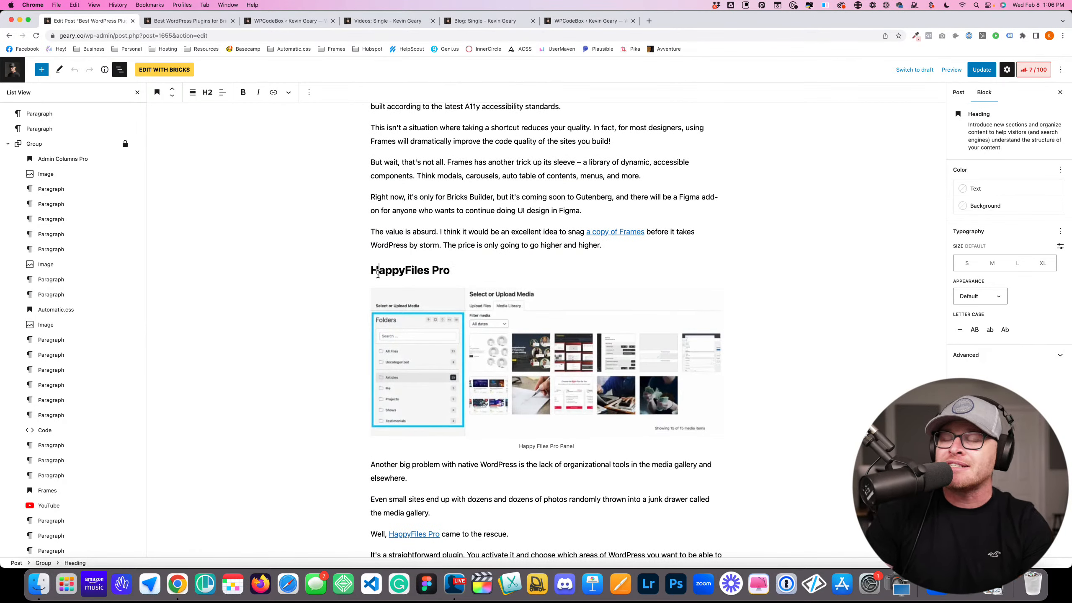
key(super+Left)
text(#2:)
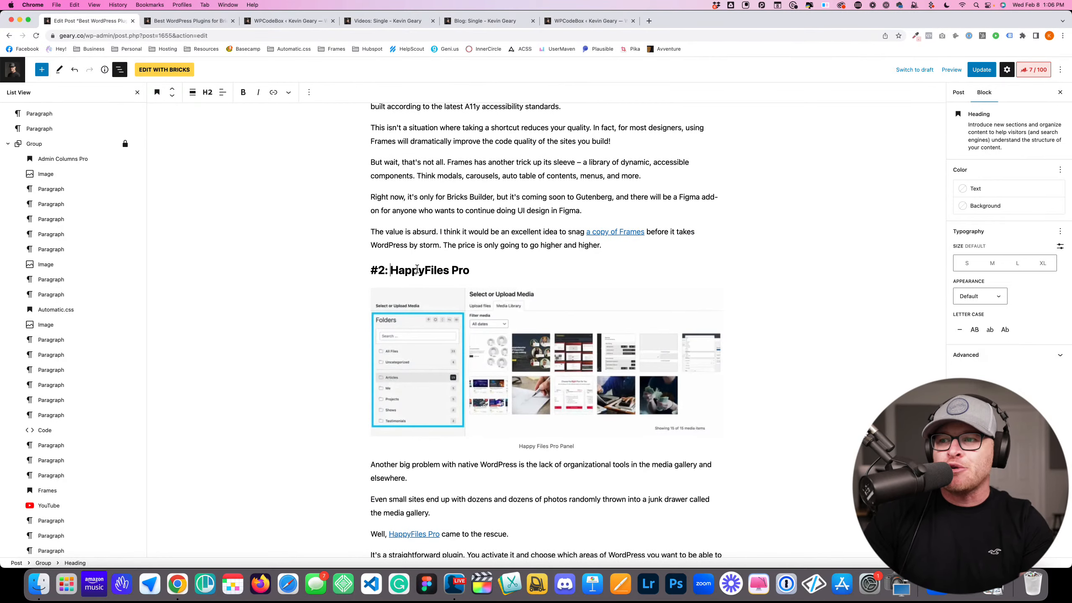
scroll(417, 269, down, 20)
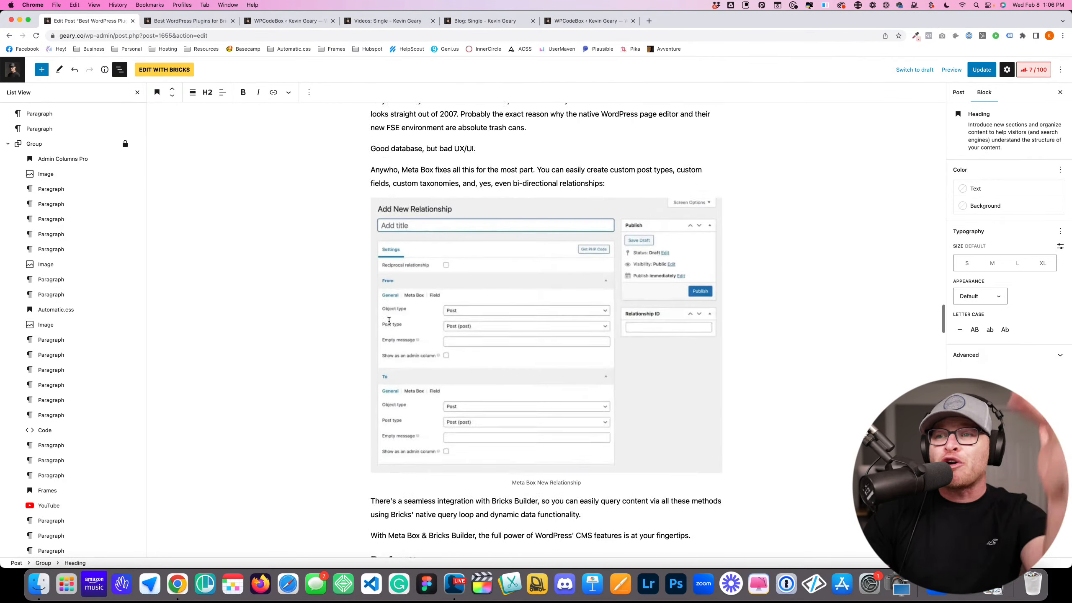
Look through the following plugin headings in the post and remove the manual "#2:" prefix from the HappyFiles Pro heading
scroll(389, 321, down, 20)
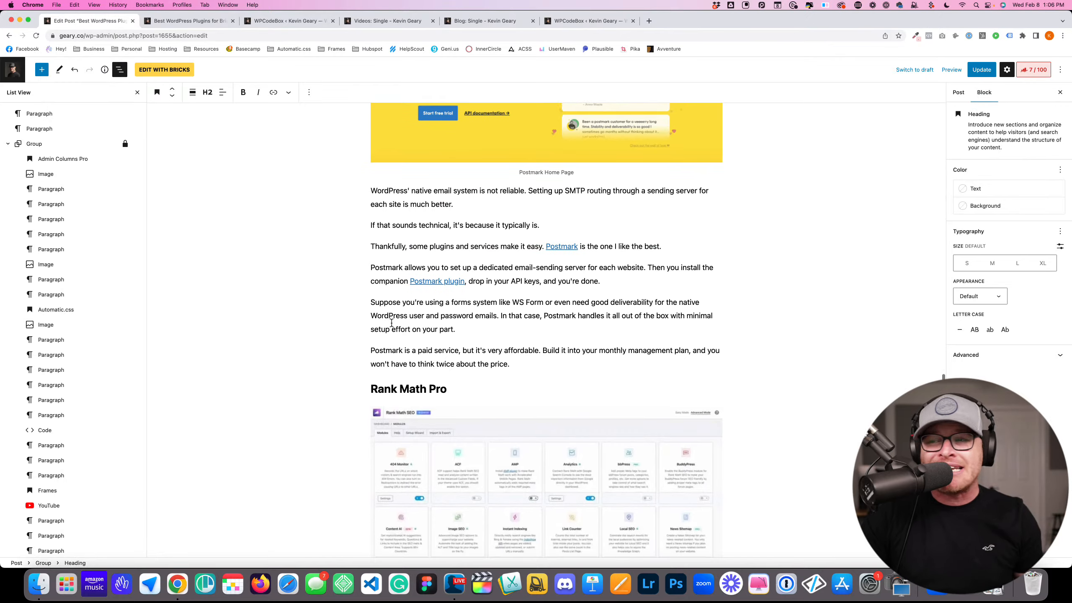
scroll(392, 323, up, 20)
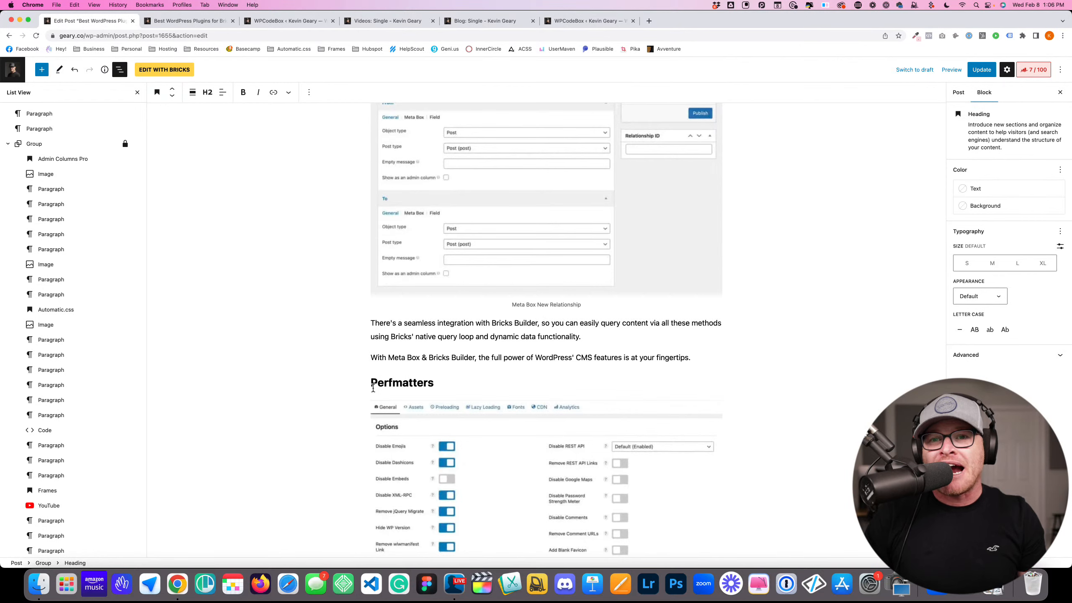
scroll(426, 325, up, 10)
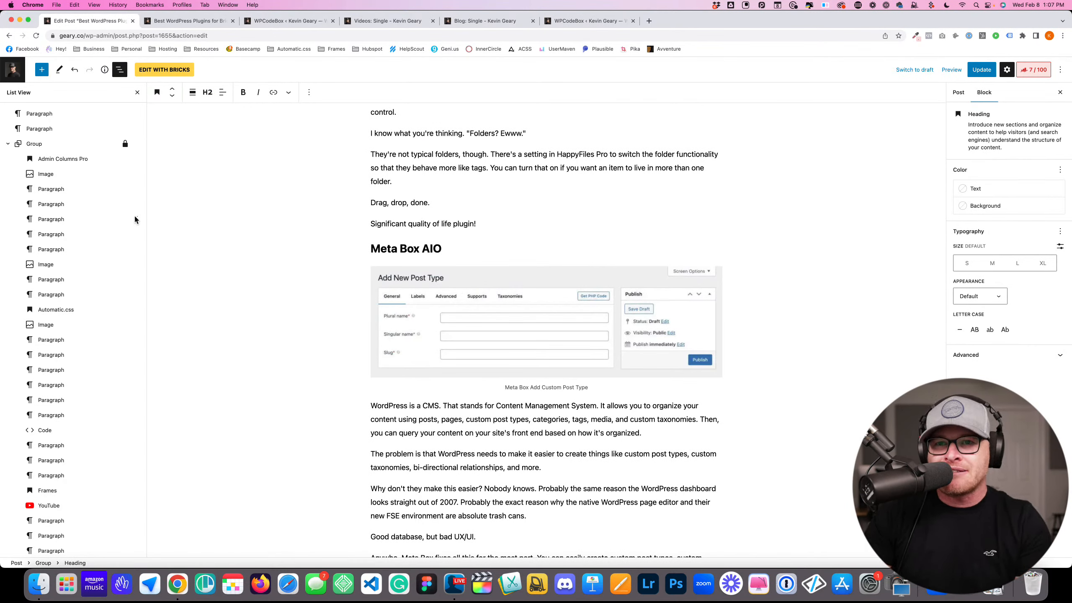
scroll(632, 279, up, 8)
scroll(629, 281, up, 2)
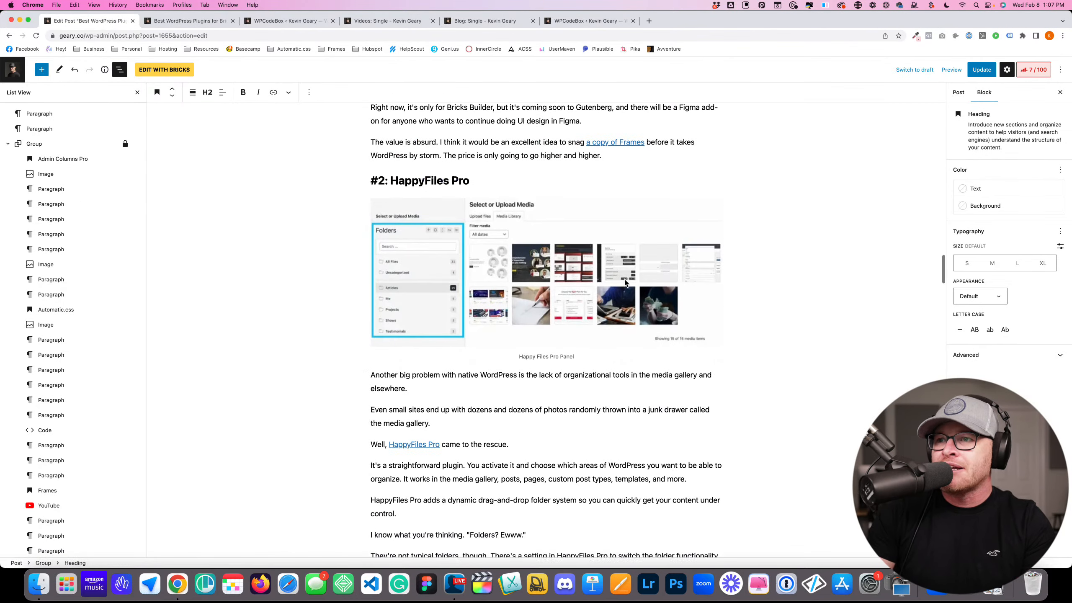
key(BackSpace)
key(BackSpace)
key(BackSpace)
key(BackSpace)
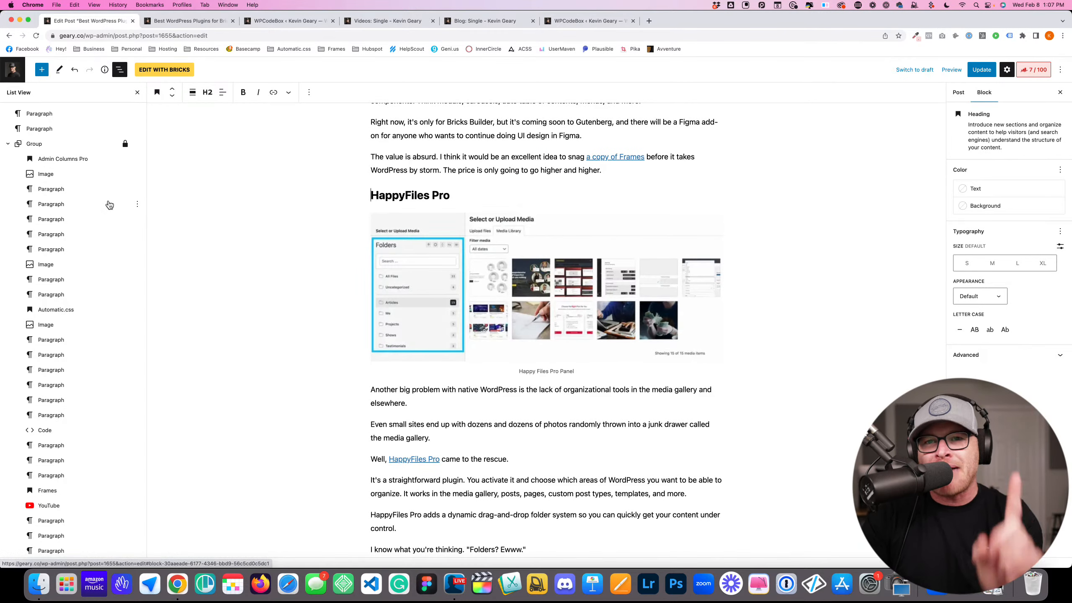
Select the Group block that wraps the plugin sections, collapse its nested blocks, and show its advanced settings
click(50, 148)
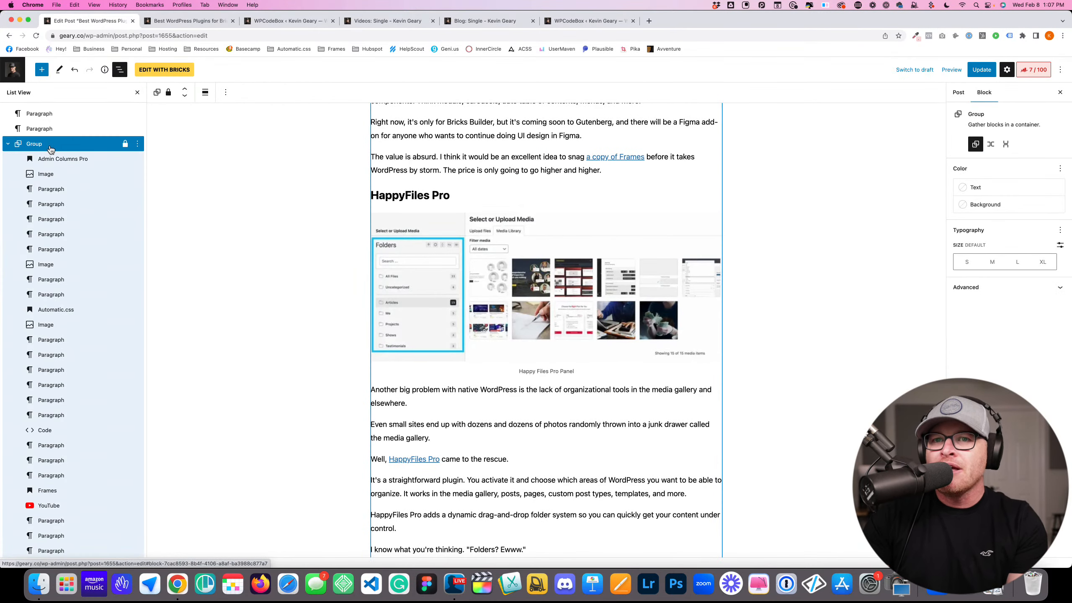
click(8, 144)
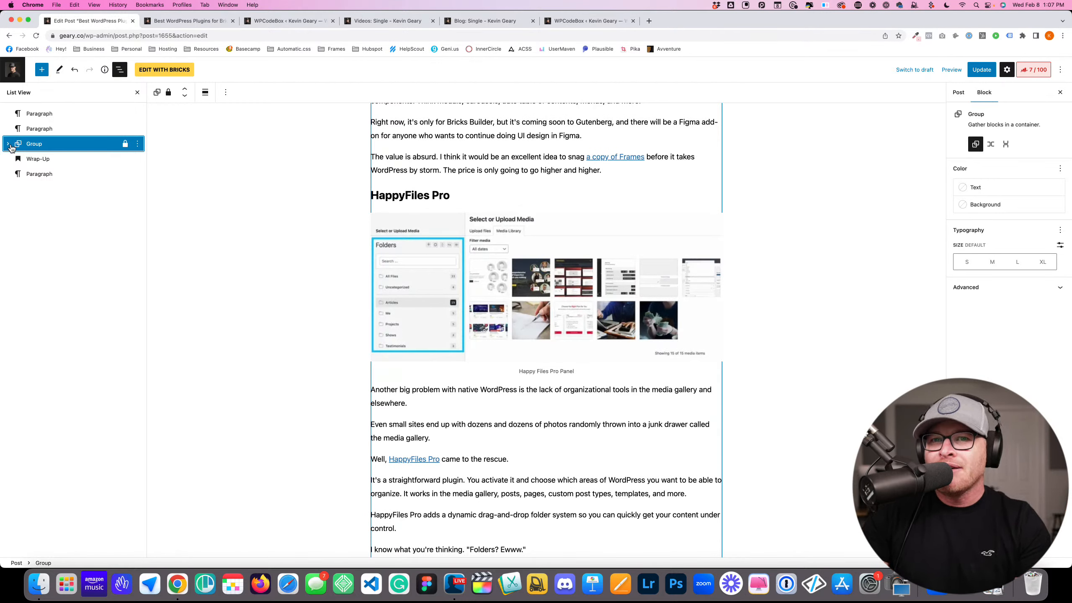
click(9, 144)
click(8, 144)
click(8, 144)
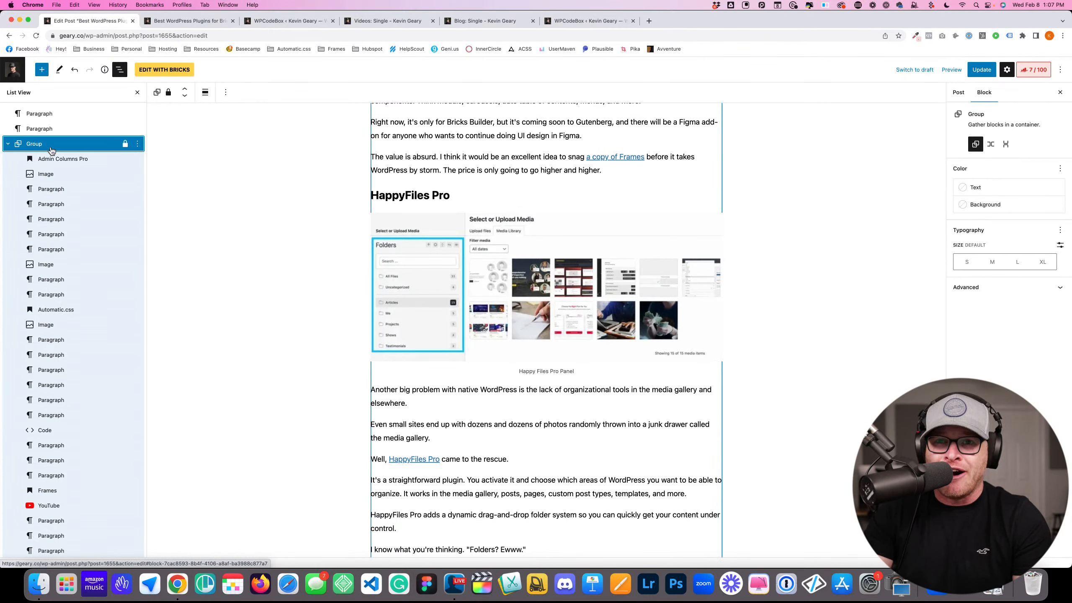
click(7, 144)
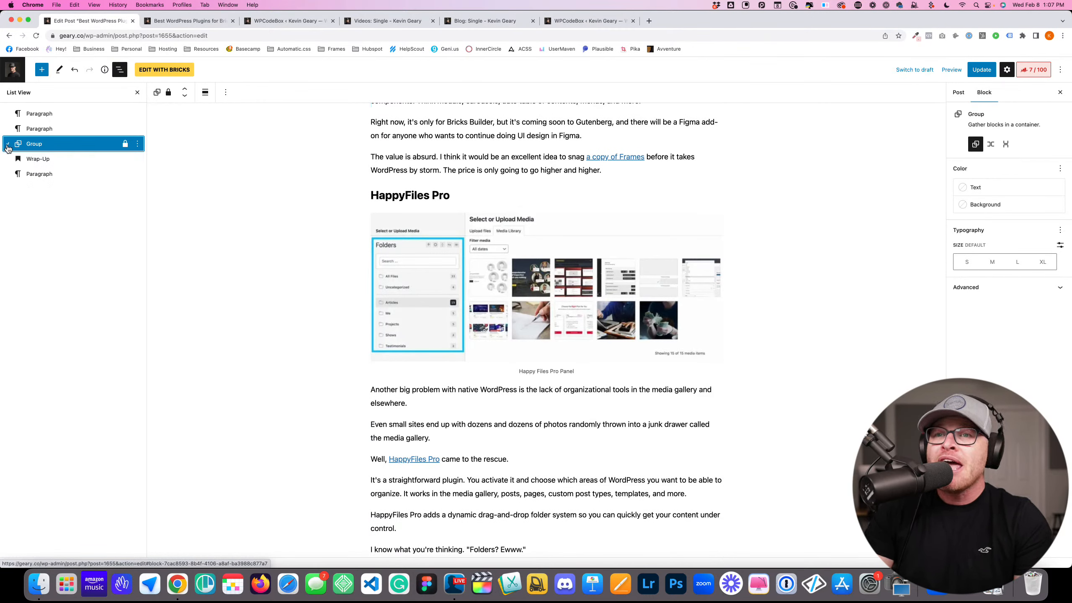
click(977, 292)
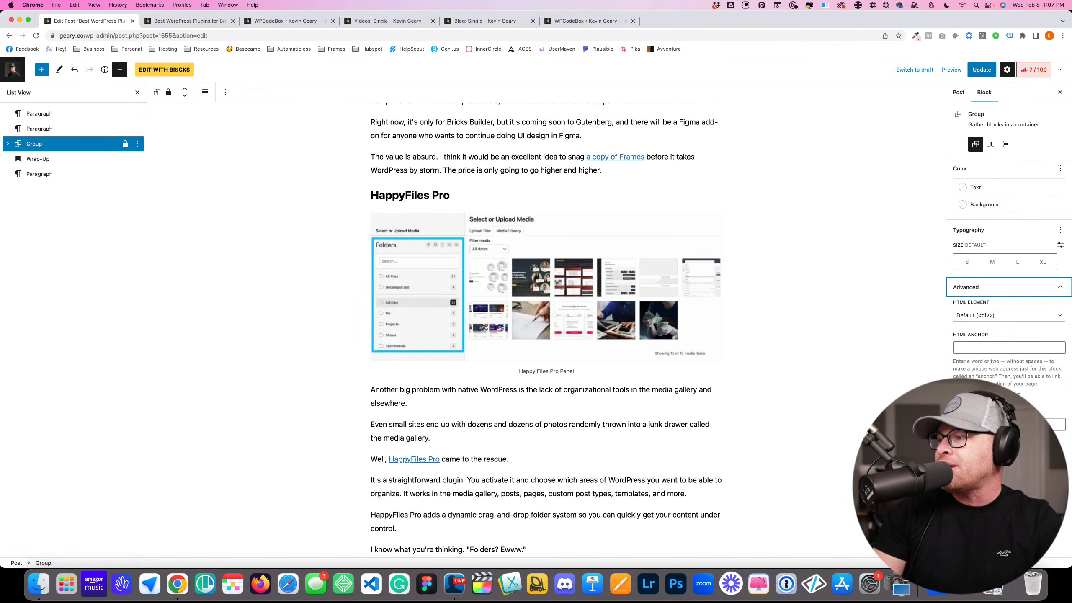
click(992, 424)
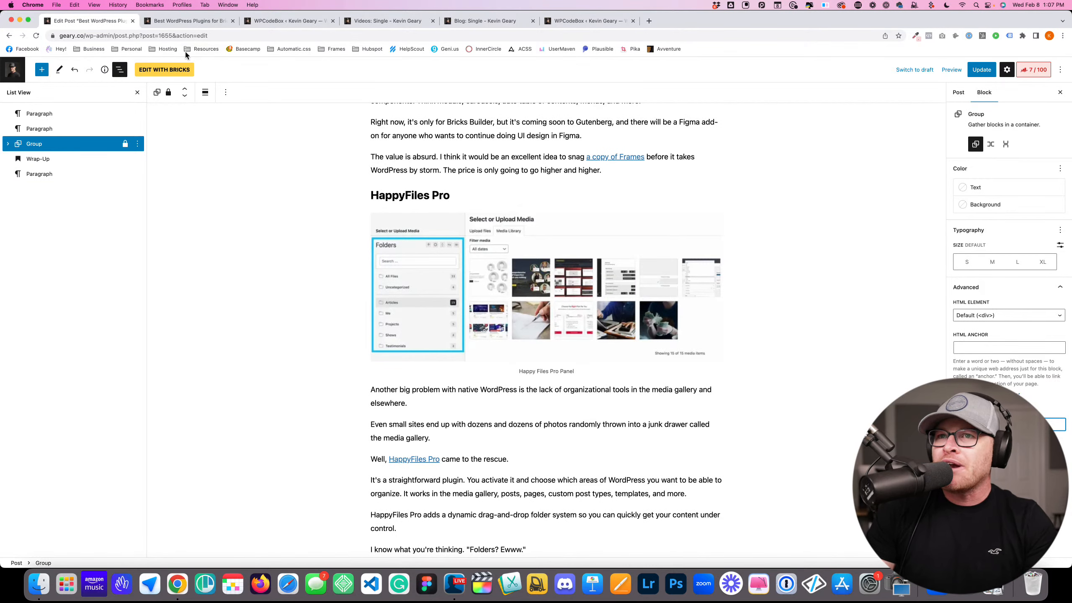
Review the heading-counter rules in the Global SCSS snippet, highlighting the counter reset, the counter increment and the content value
click(176, 24)
click(287, 21)
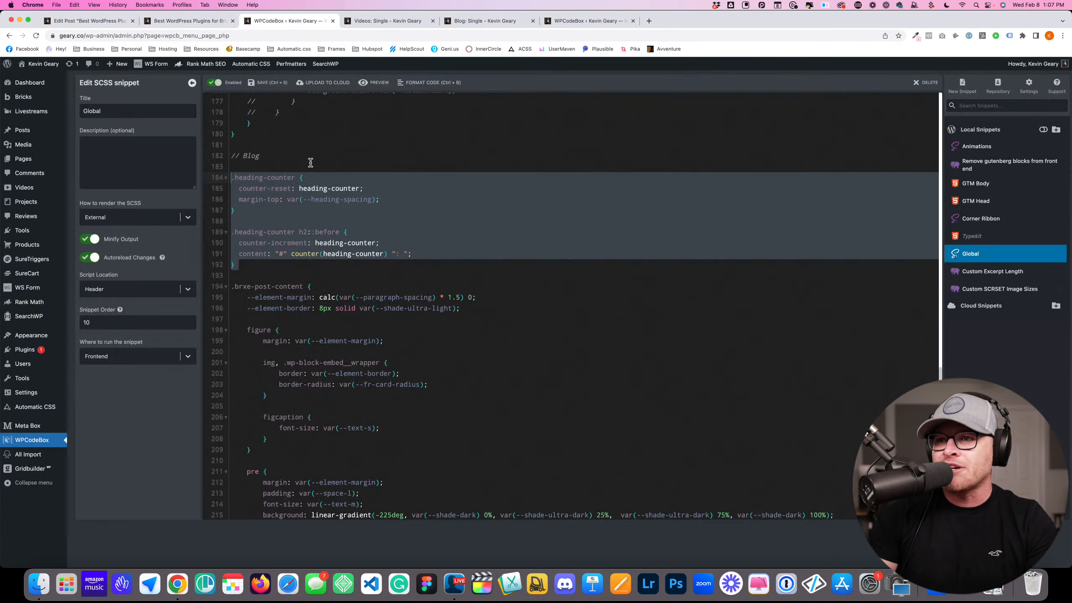
click(397, 201)
drag(397, 201, 230, 199)
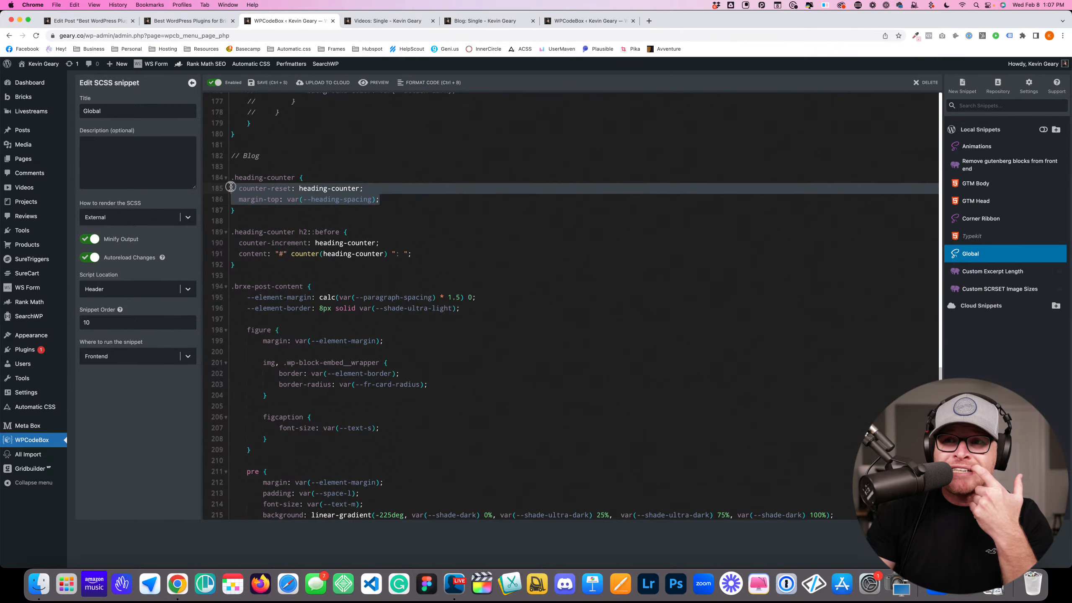
click(247, 199)
drag(238, 243, 415, 256)
click(415, 256)
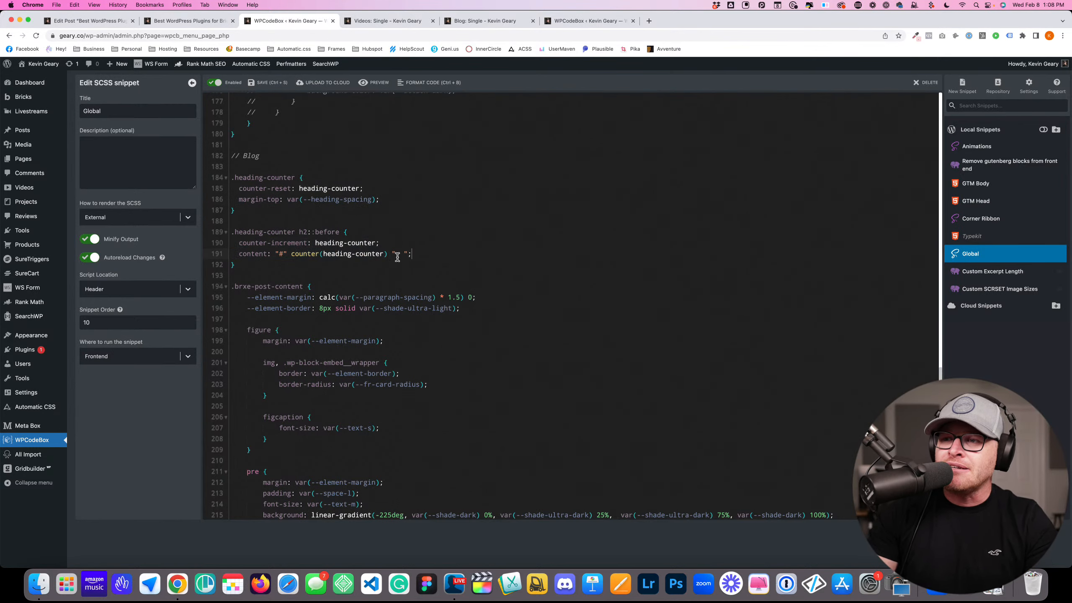
double_click(280, 254)
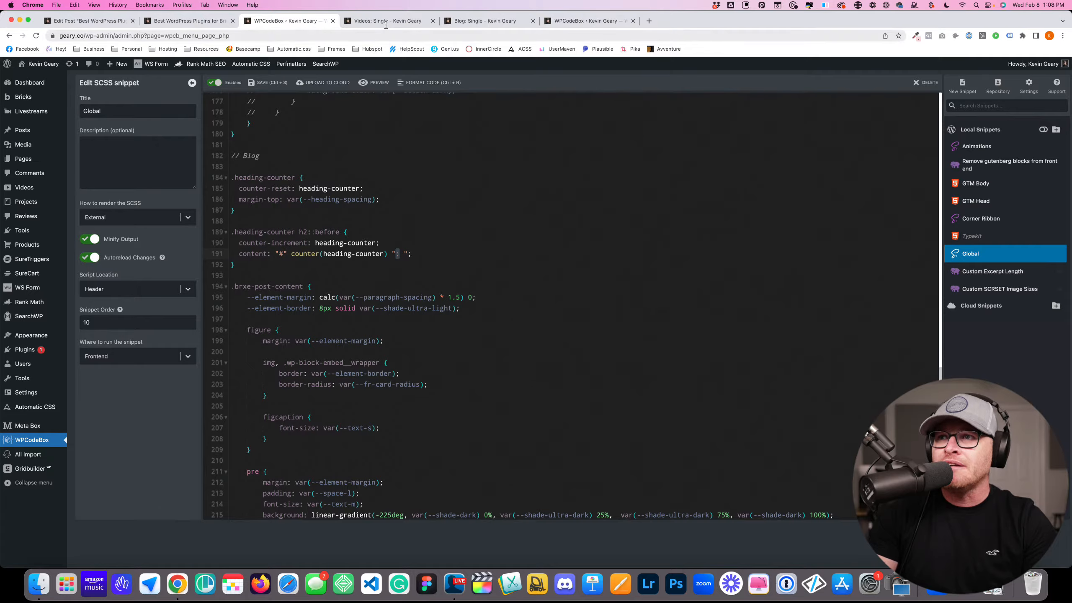
Go to the published post and highlight the Automatic.css and Frames heading text beside the generated numbers
click(483, 20)
scroll(452, 195, up, 15)
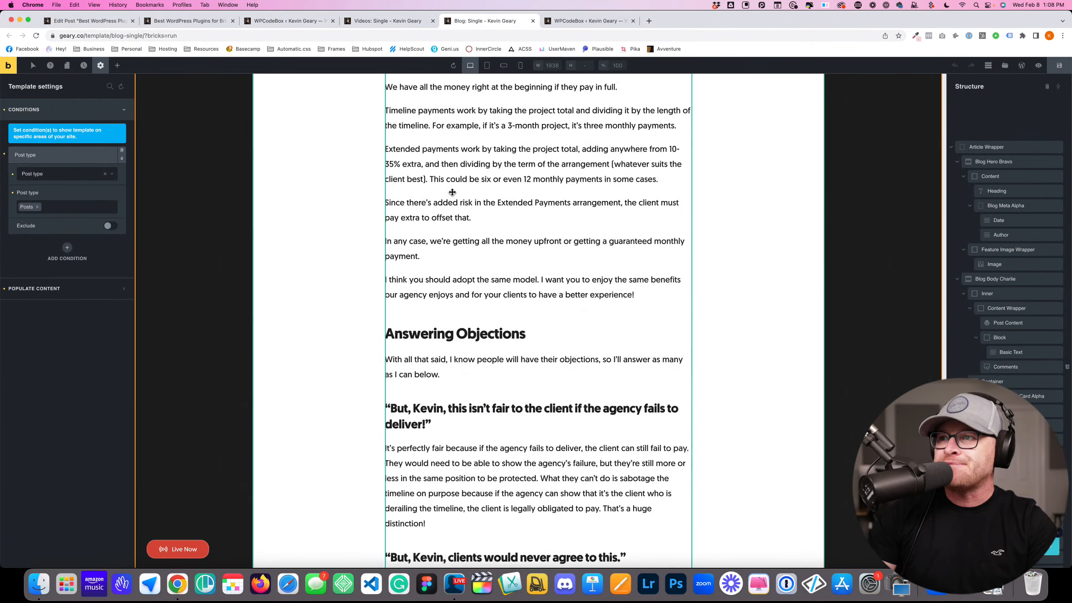
click(187, 23)
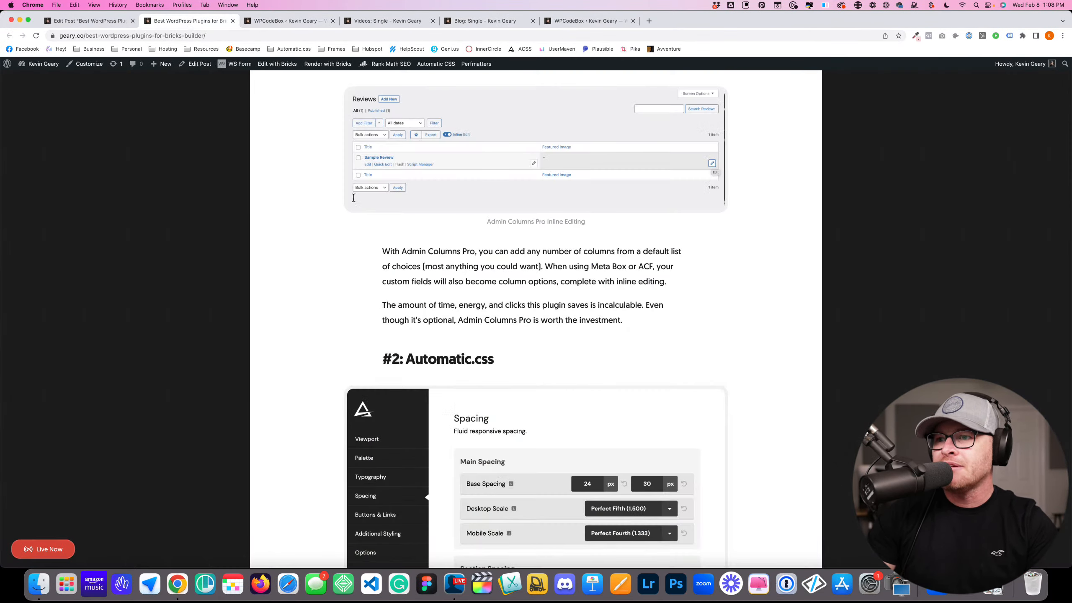
scroll(356, 202, up, 2)
scroll(358, 192, down, 10)
scroll(372, 171, up, 5)
drag(406, 173, 495, 174)
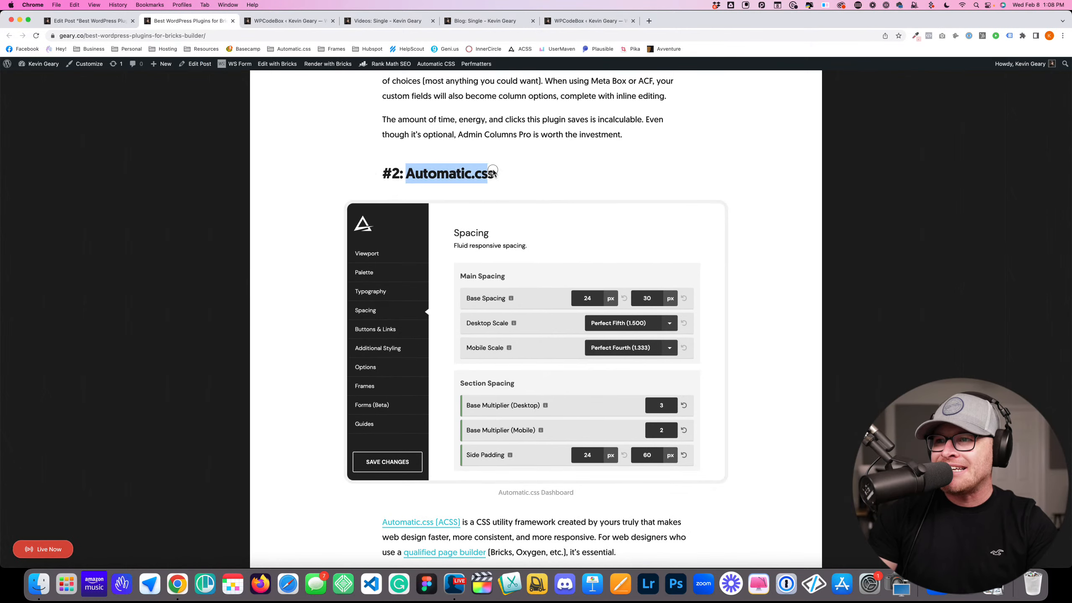
scroll(347, 197, down, 15)
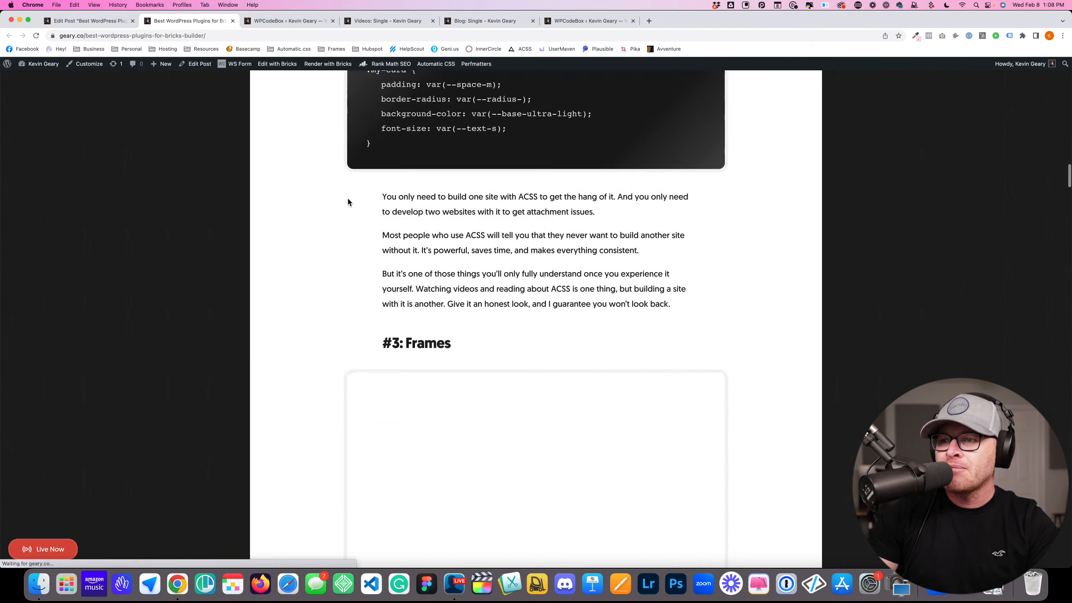
double_click(428, 188)
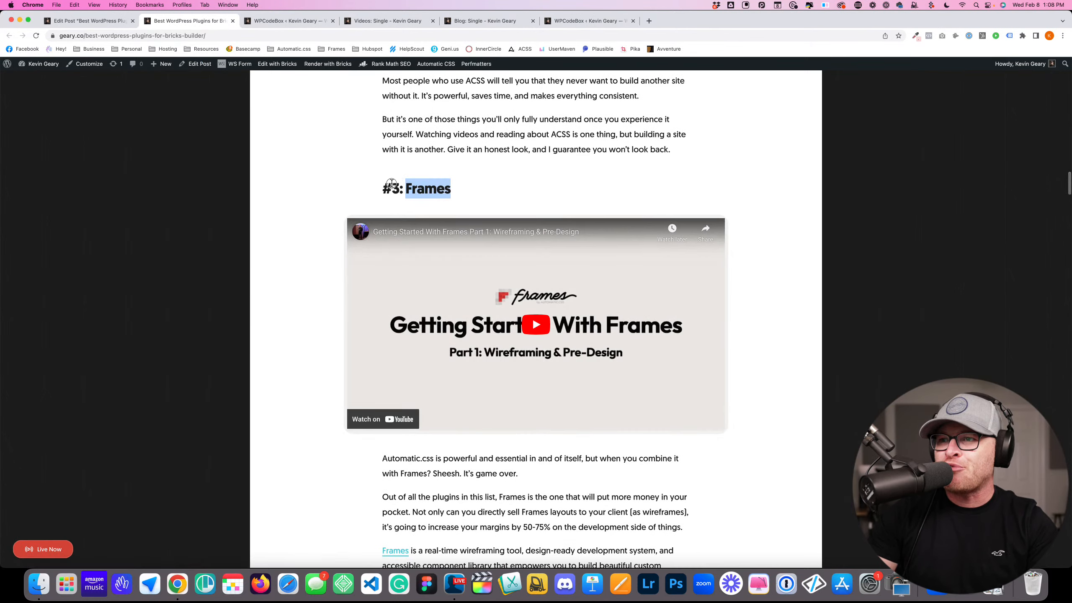
Return to the post editor and highlight the Wrap-Up heading that sits outside the Group block
click(90, 21)
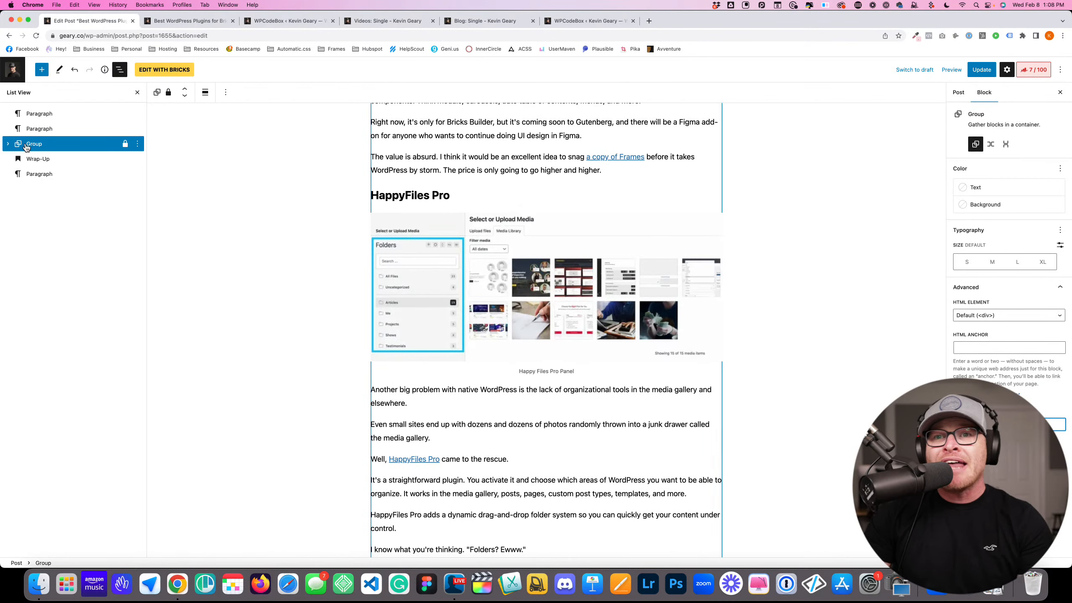
scroll(578, 245, down, 20)
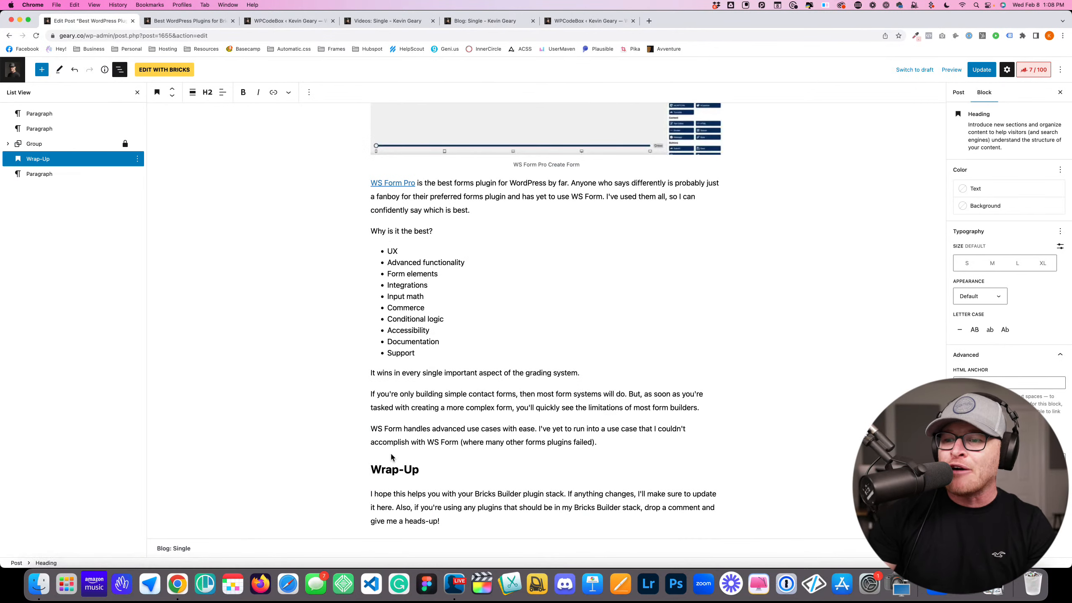
drag(435, 464, 362, 468)
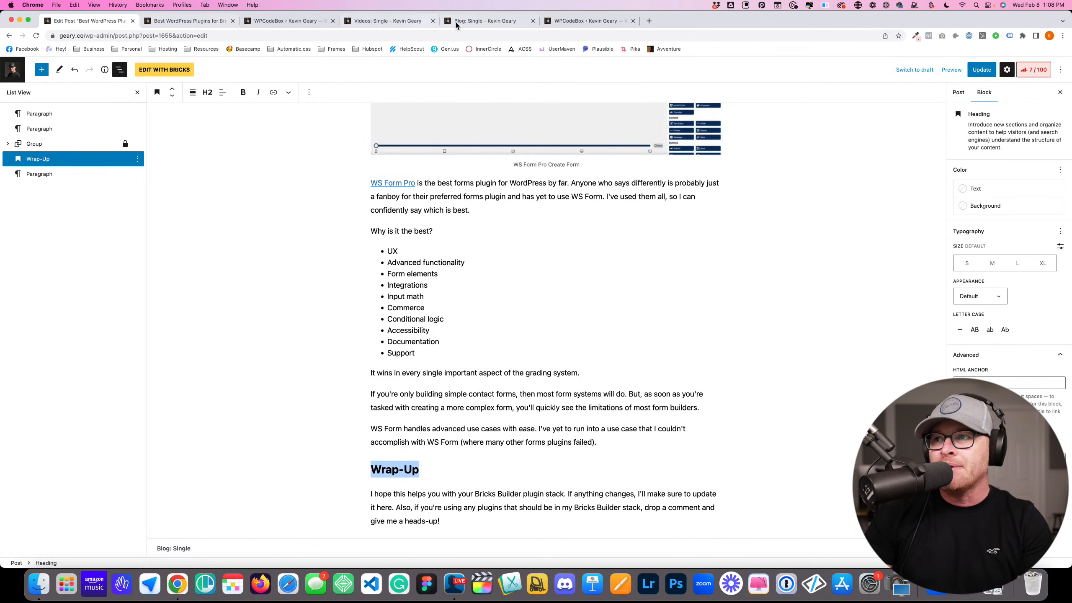
Find the Wrap-Up heading at the end of the published post and highlight it to check its numbering
click(576, 21)
click(212, 20)
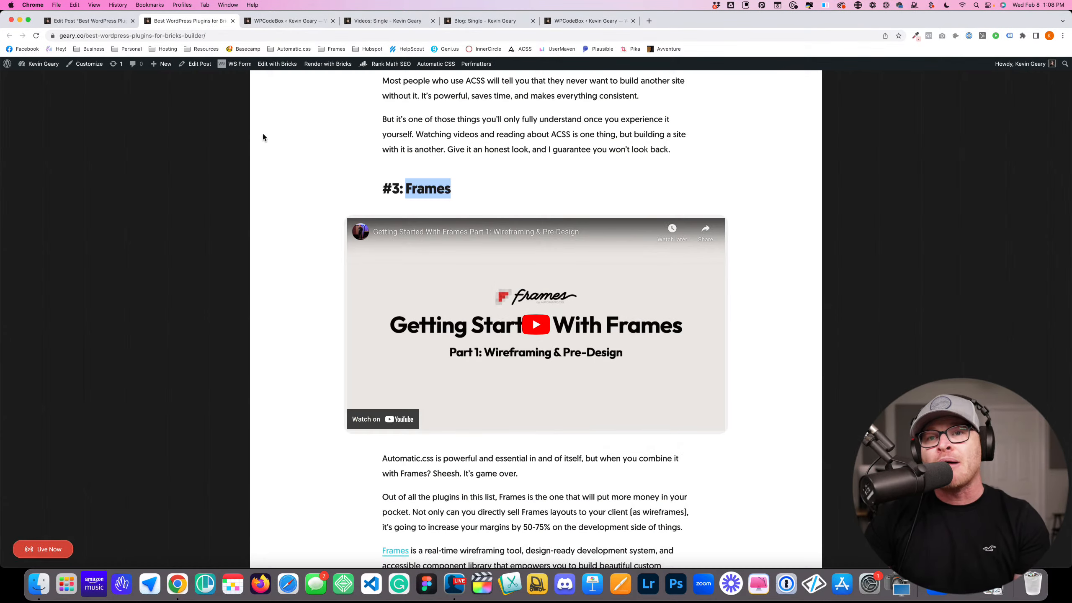
scroll(447, 262, down, 20)
scroll(446, 262, down, 20)
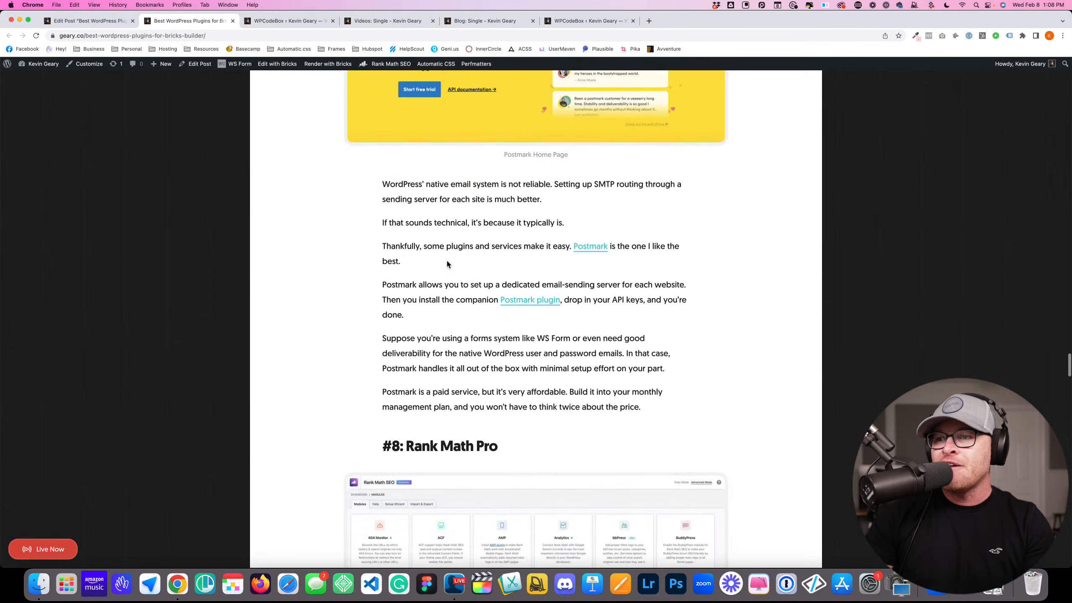
scroll(447, 262, down, 20)
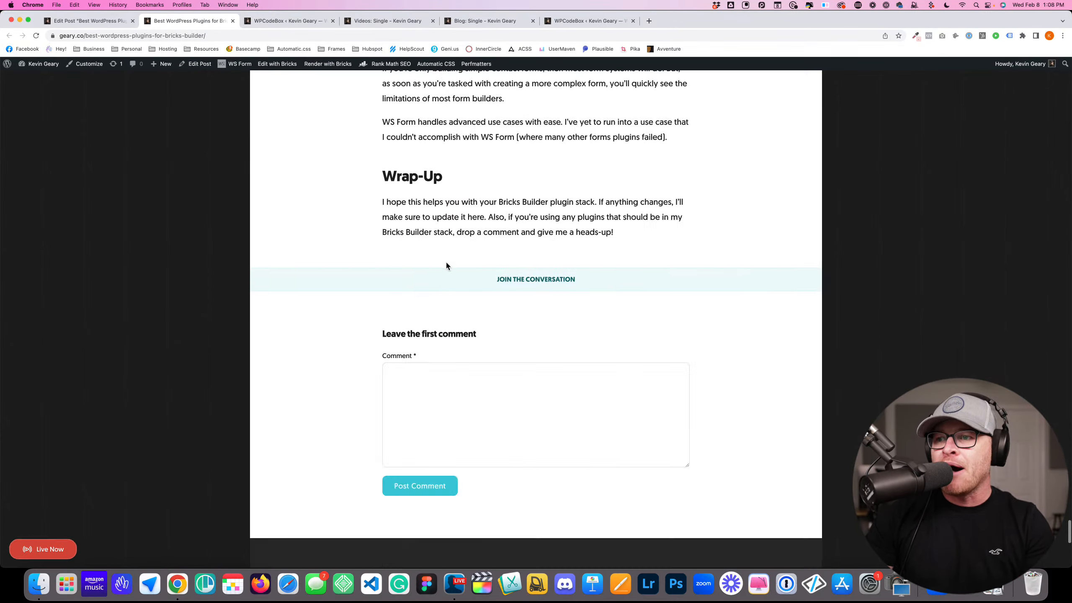
scroll(446, 261, up, 5)
drag(436, 160, 471, 152)
click(390, 157)
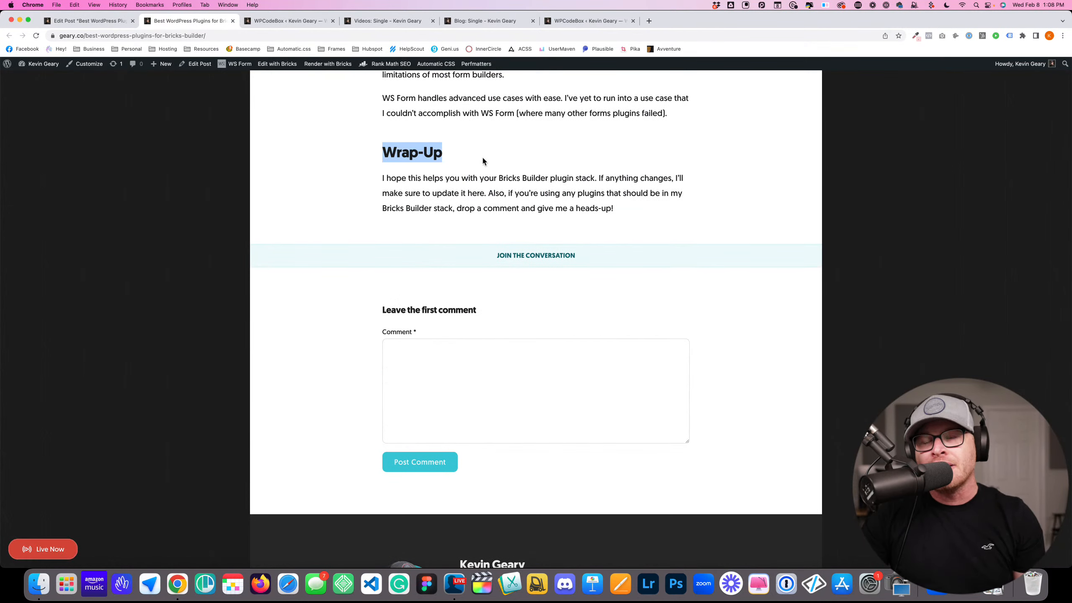
click(481, 157)
scroll(463, 169, up, 3)
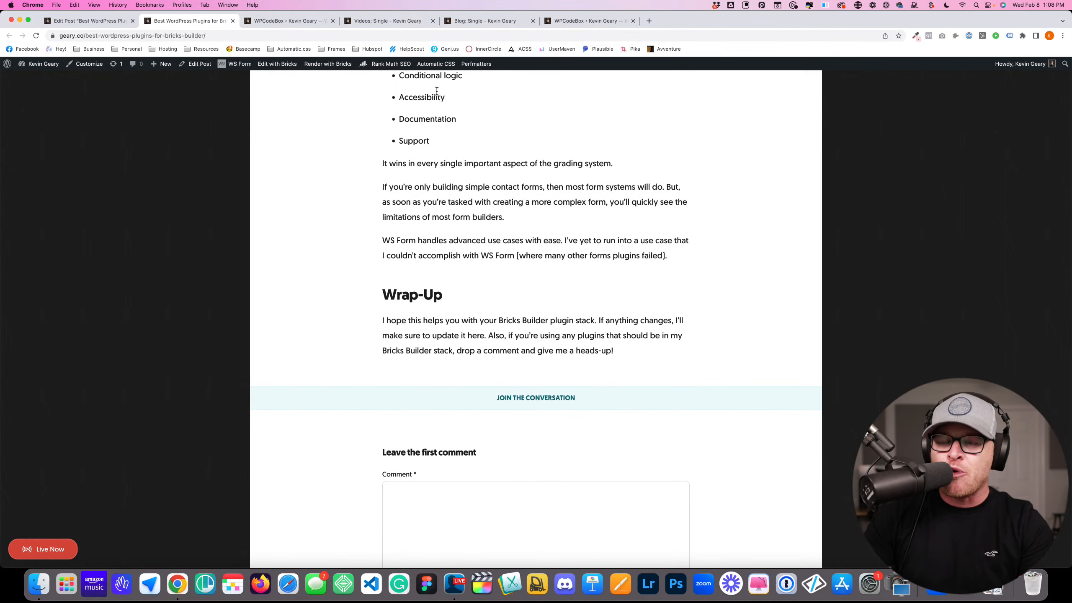
Compare the headings in the post editor with the published page again and deselect the Wrap-Up block
click(86, 21)
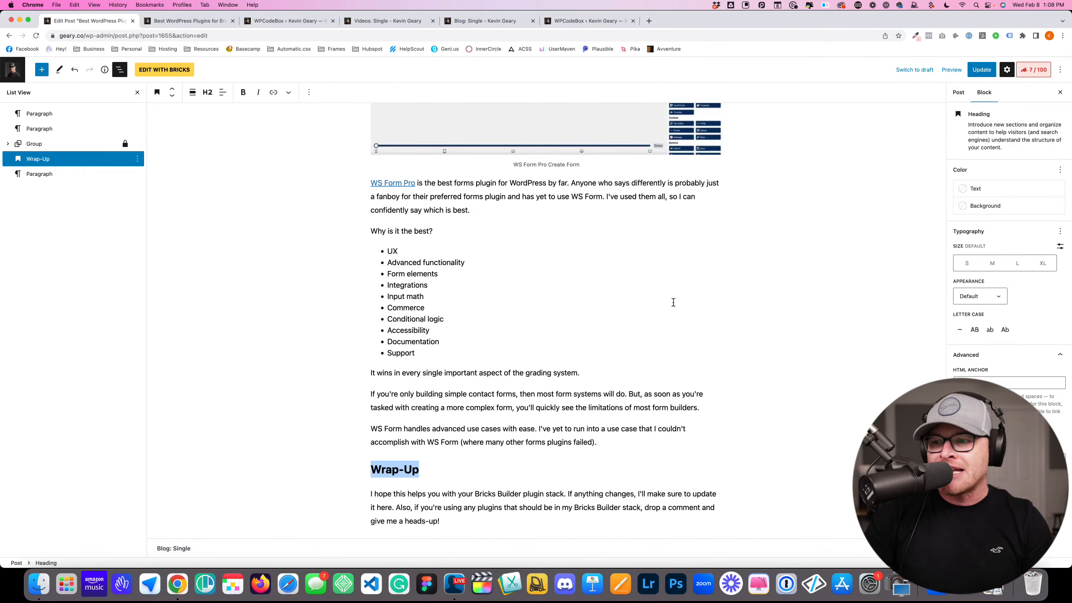
scroll(549, 304, up, 20)
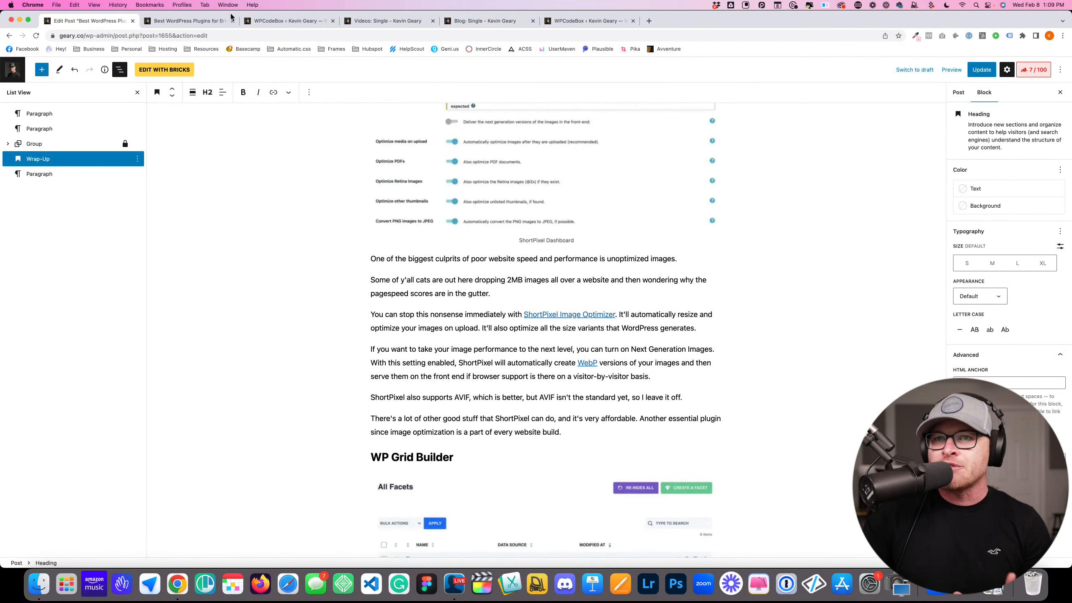
click(211, 21)
scroll(231, 59, down, 15)
click(116, 22)
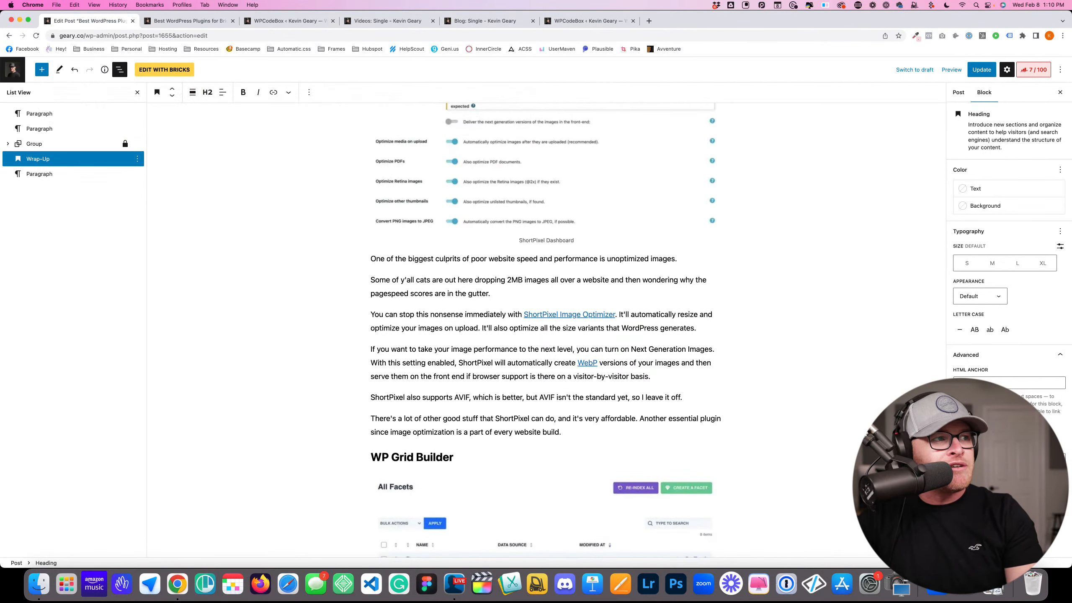
click(346, 251)
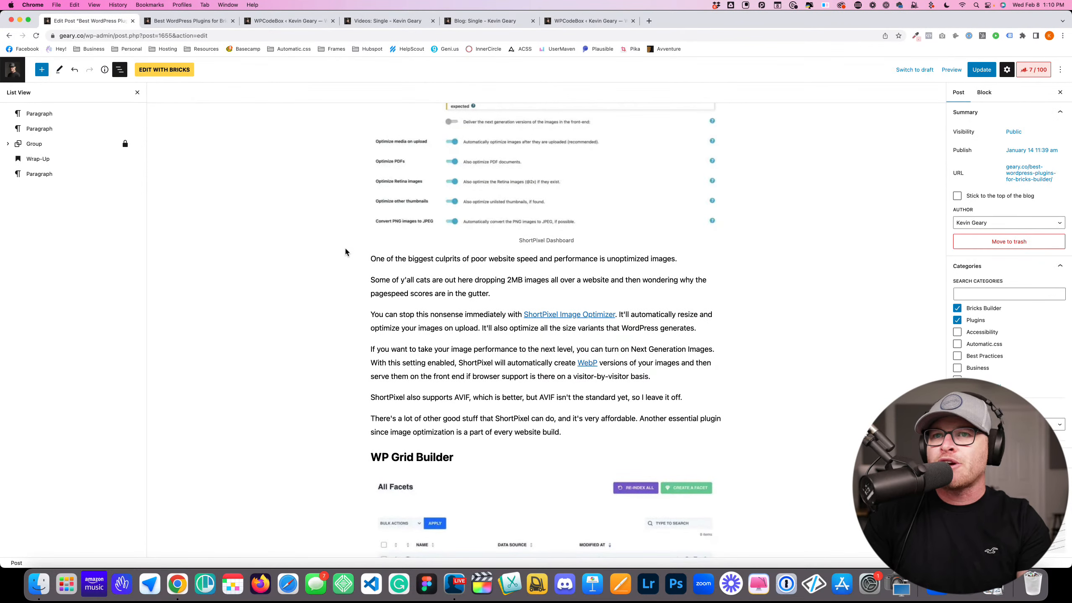
Open the Inner Circle community home page in a new tab, view it, and close the tab
super+click(482, 49)
click(658, 20)
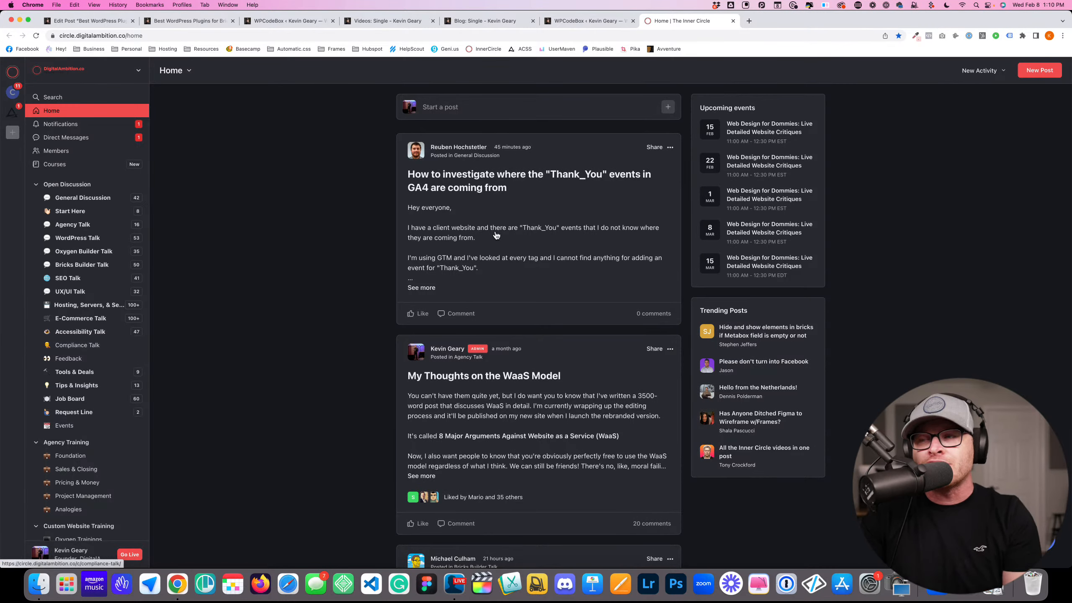
click(731, 20)
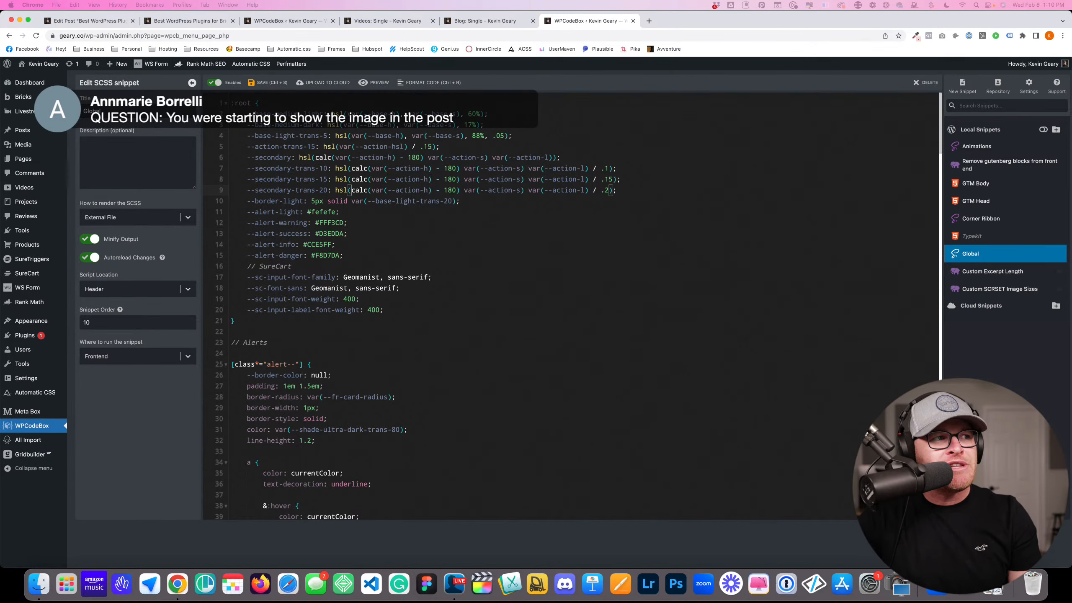
Find the WS Form Pro screenshot in the published post, inspect its image element, and close the inspector
click(190, 20)
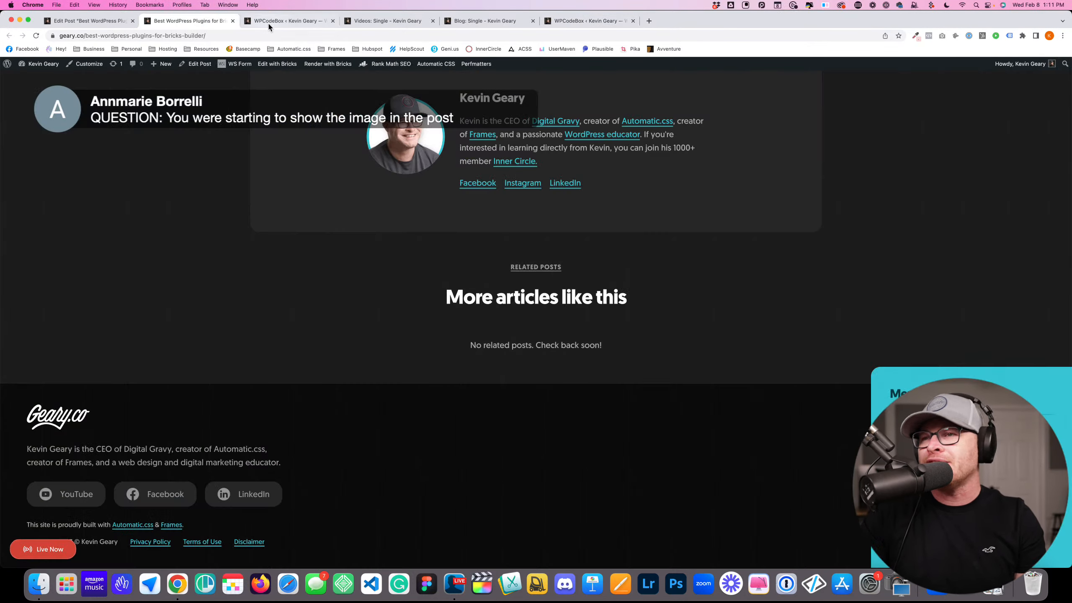
click(270, 21)
click(203, 21)
scroll(358, 230, up, 15)
scroll(357, 230, up, 10)
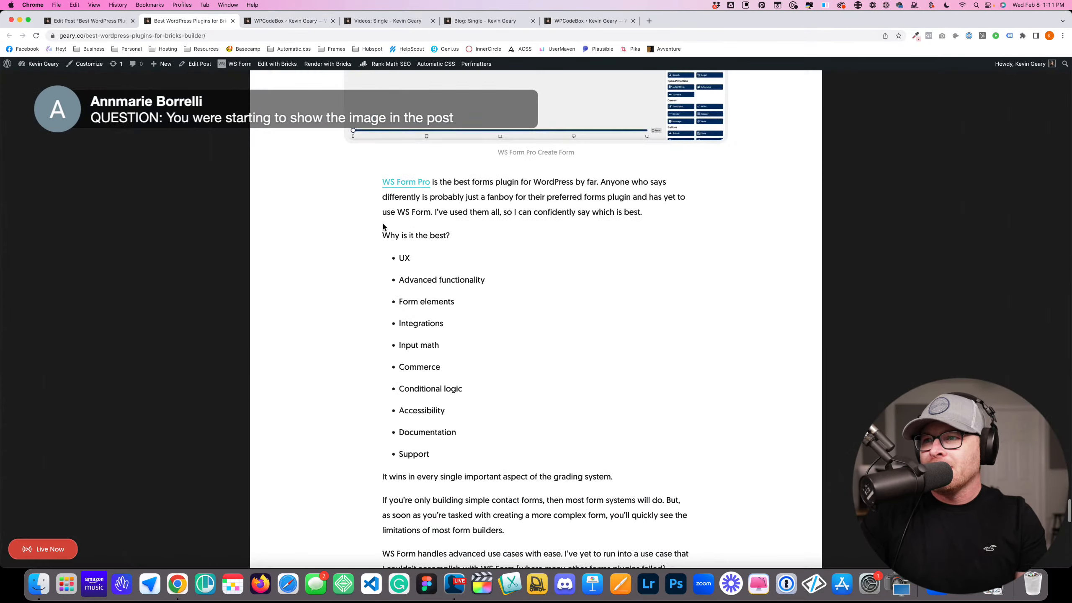
right_click(385, 297)
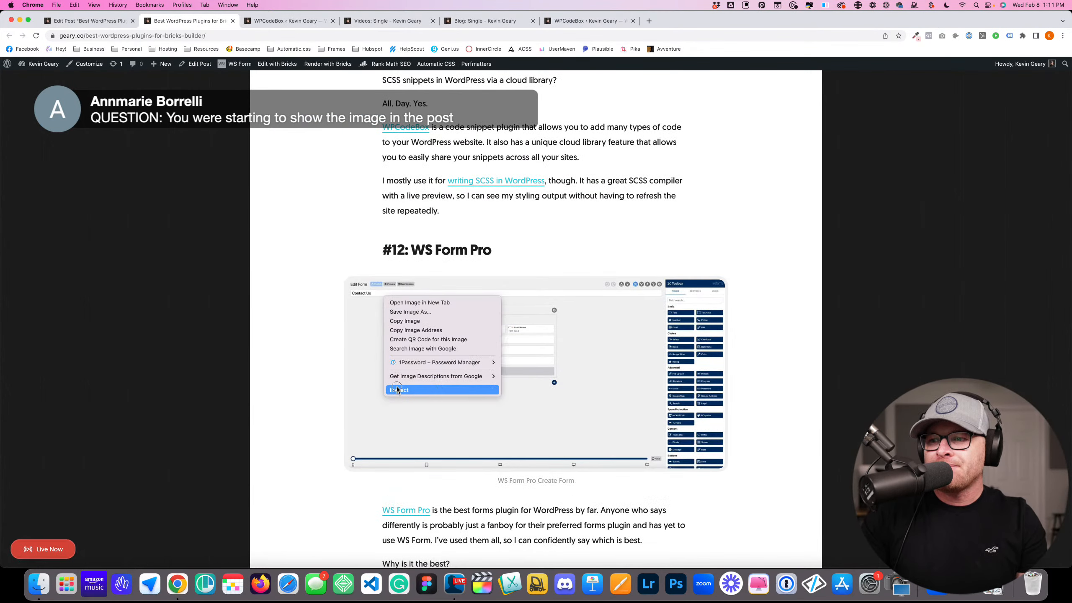
click(390, 390)
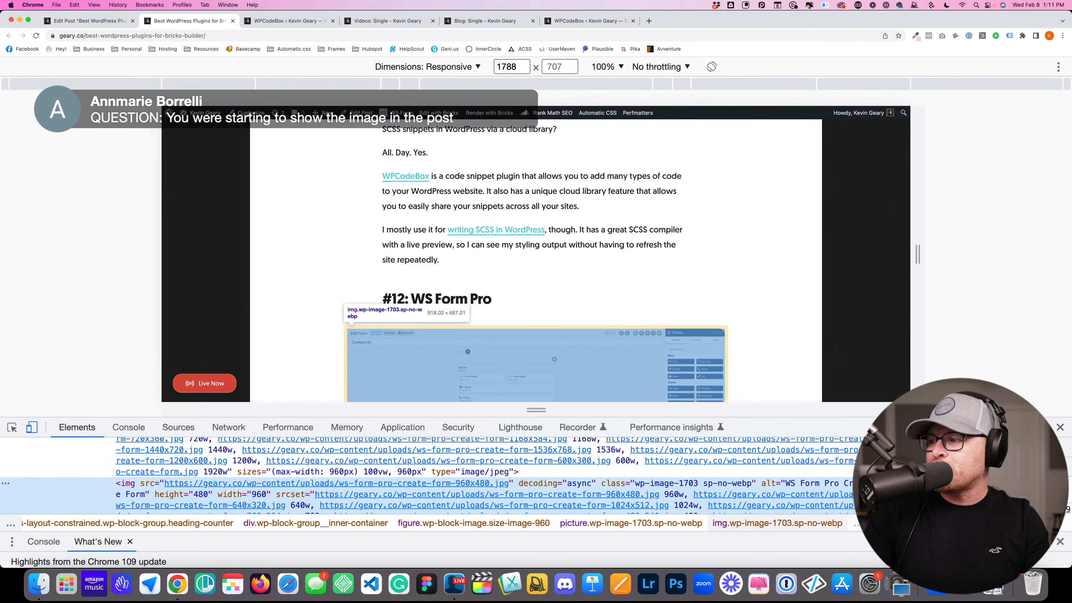
click(1060, 426)
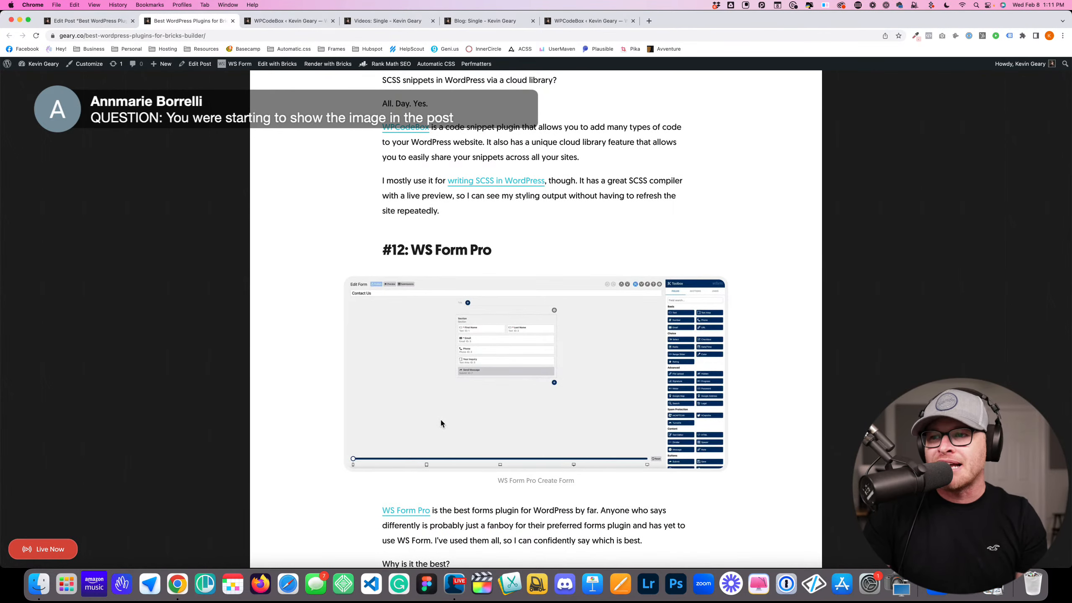
Leave the post editor for the posts list and open the WPCodeBox snippets page
click(89, 20)
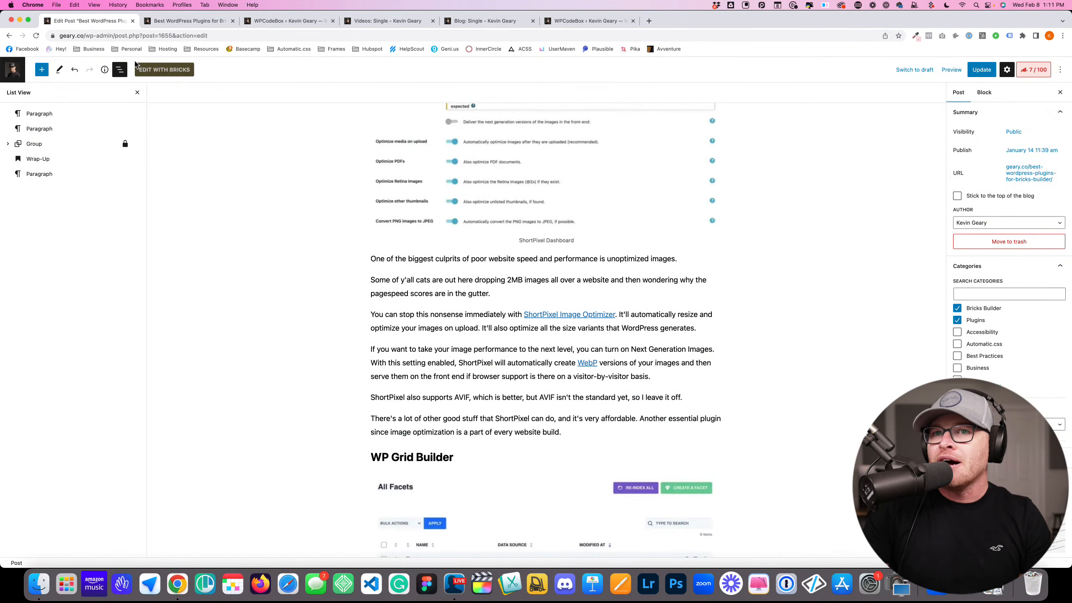
click(22, 78)
click(561, 201)
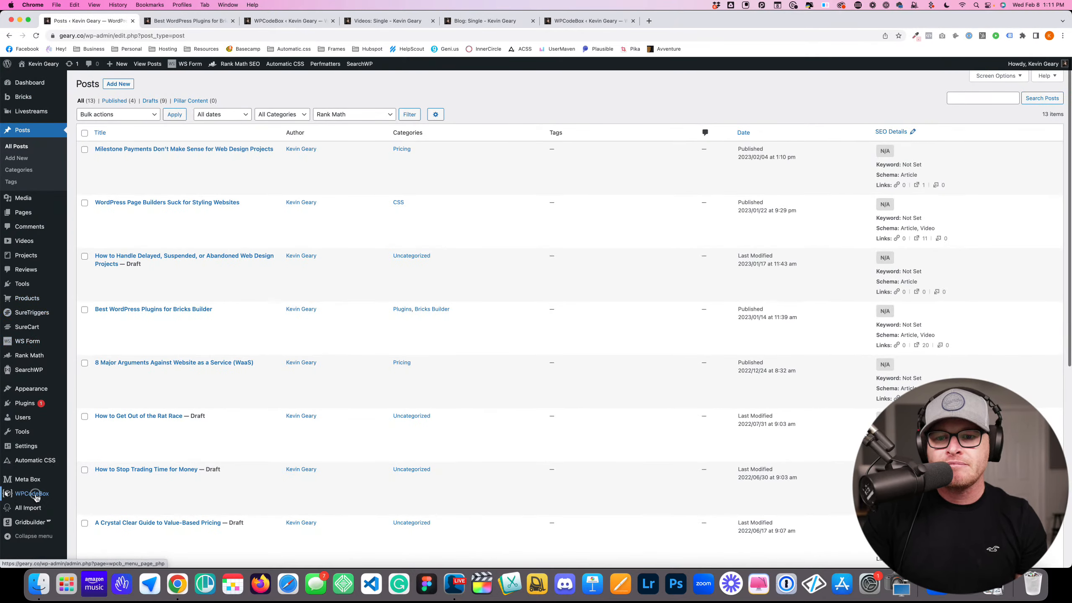
click(34, 494)
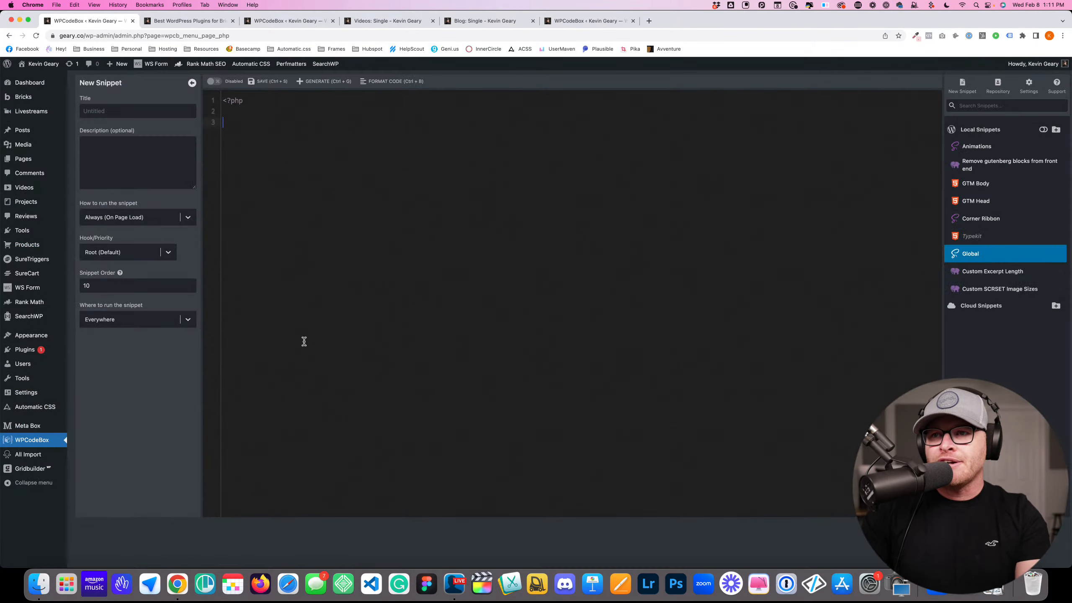
Open the Global SCSS snippet and locate the figure rule inside the .brxe-post-content styles
scroll(374, 252, down, 10)
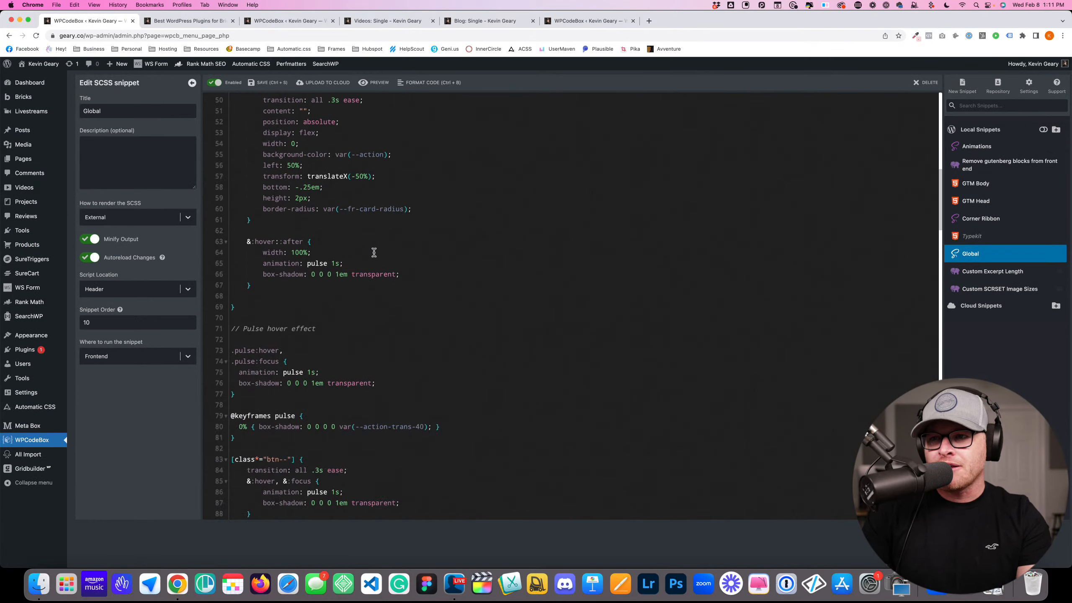
scroll(374, 252, down, 3)
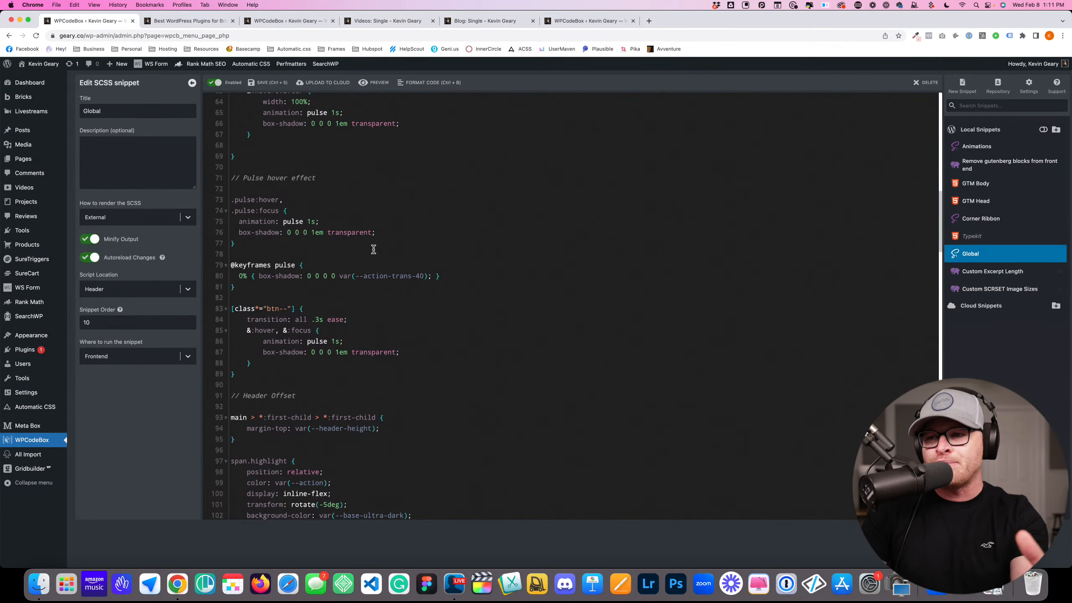
scroll(374, 249, down, 6)
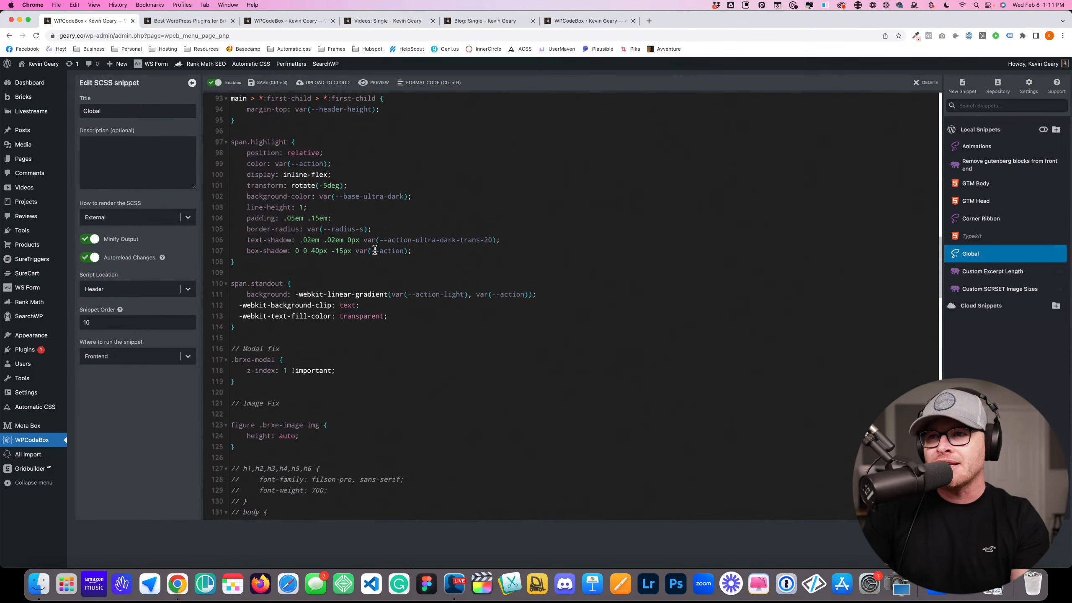
scroll(375, 250, down, 2)
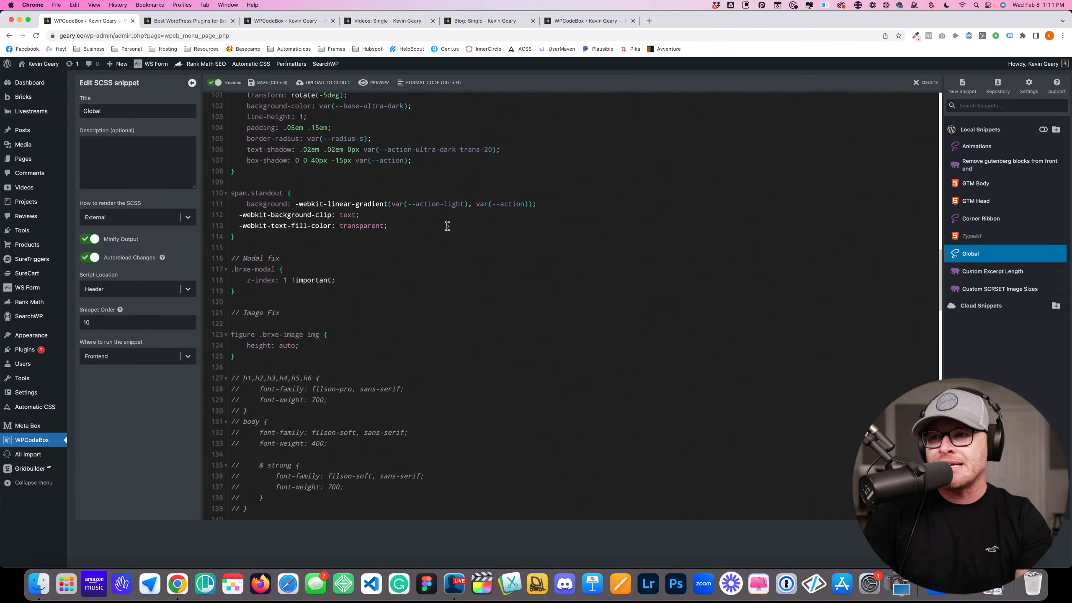
scroll(264, 228, down, 3)
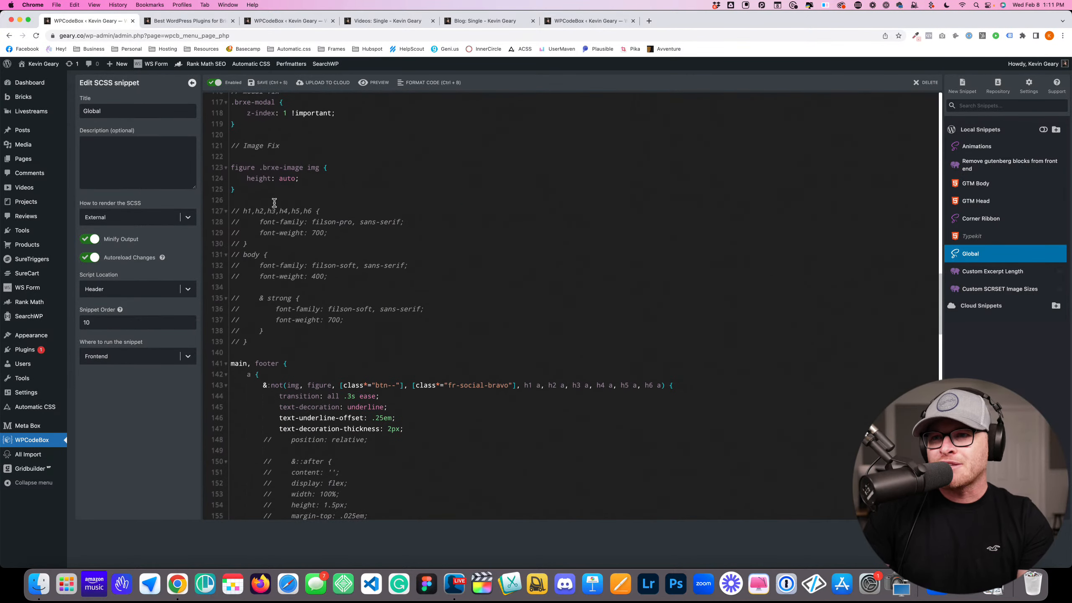
scroll(274, 203, down, 8)
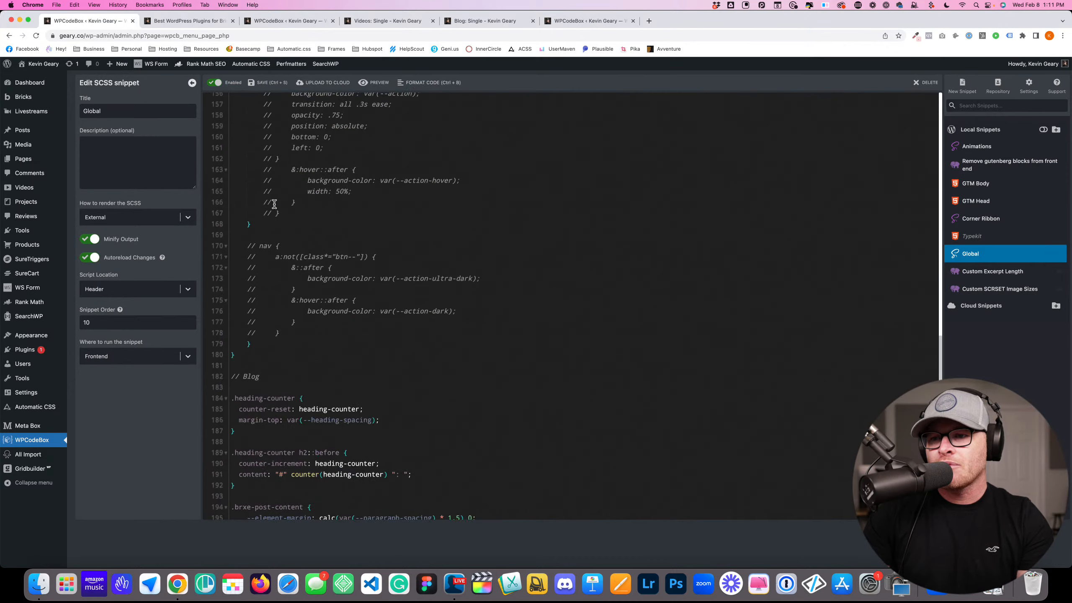
scroll(275, 203, down, 5)
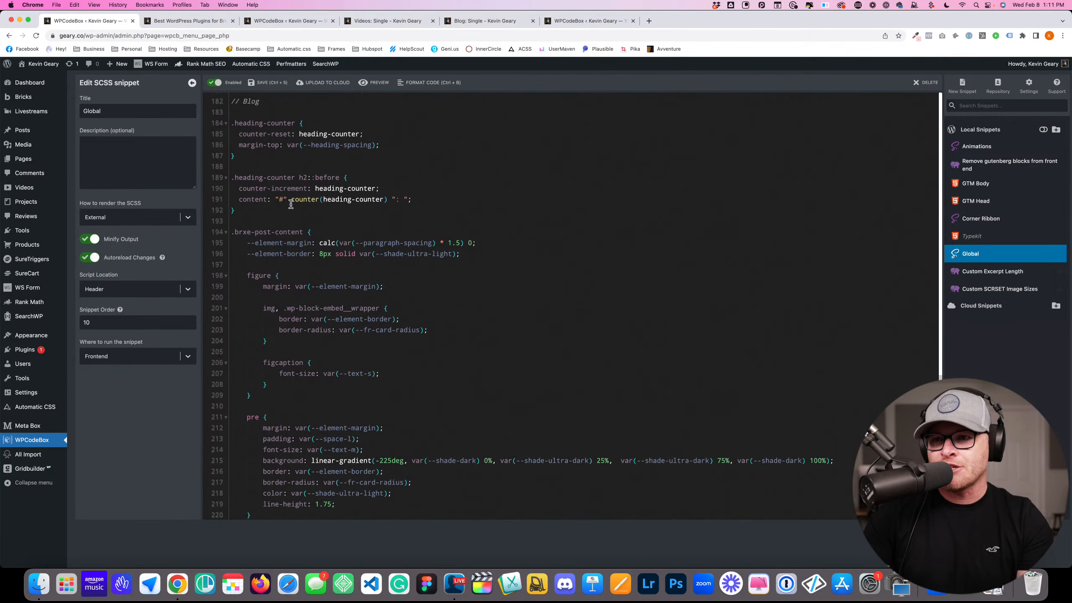
scroll(291, 205, down, 1)
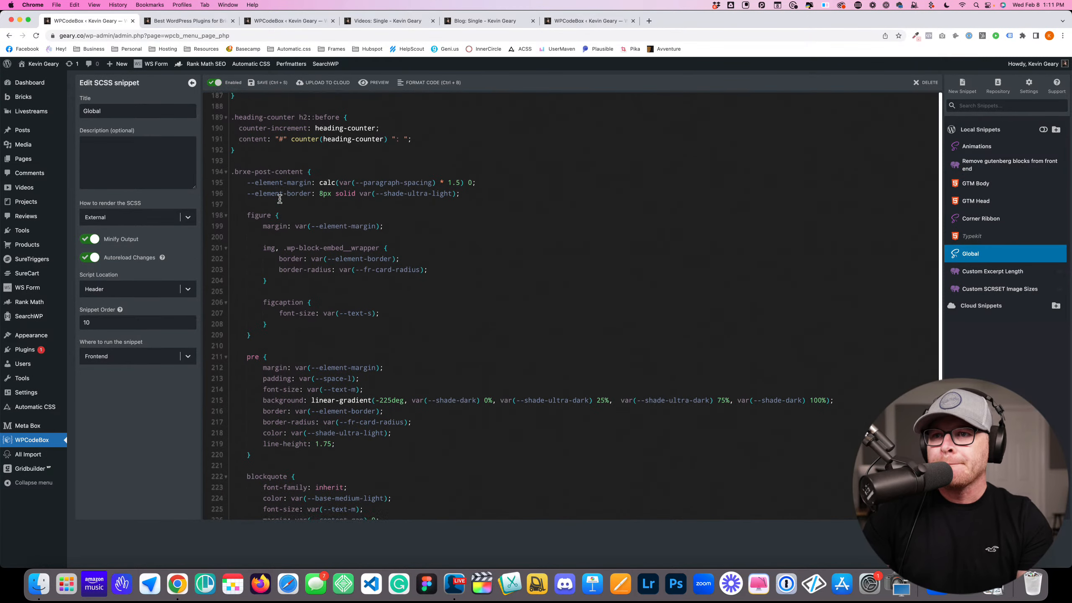
scroll(280, 198, down, 1)
drag(247, 155, 272, 160)
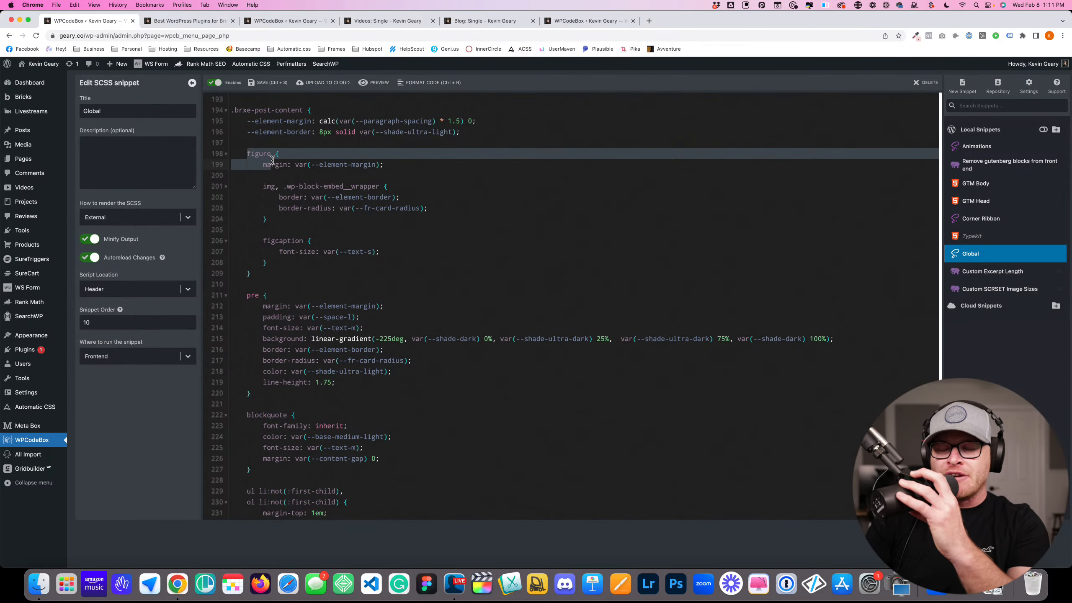
click(355, 200)
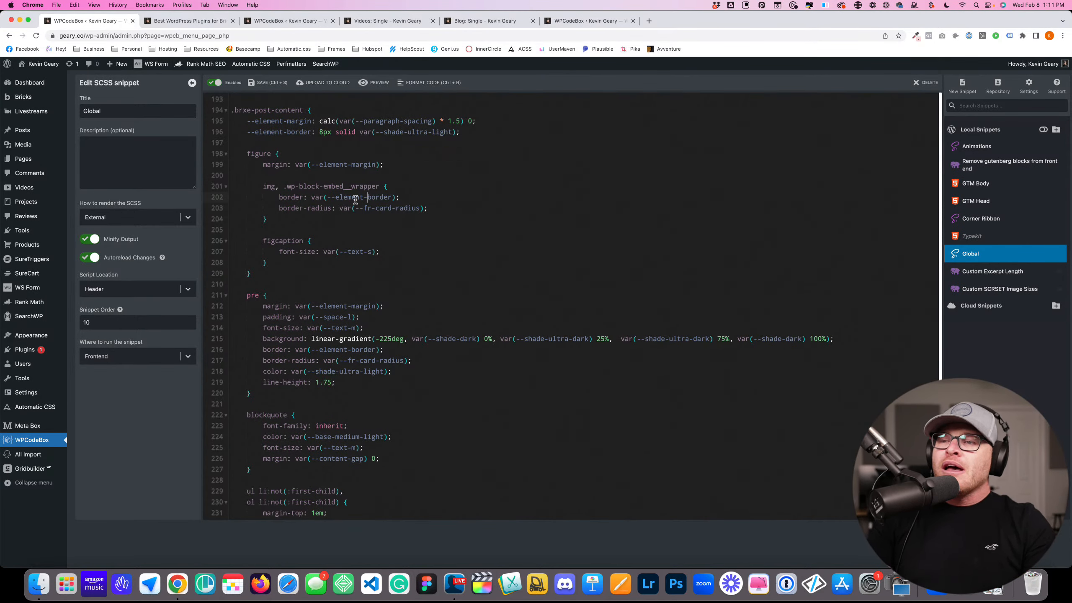
Highlight the figure margin declaration and the --element-margin calculation that defines it
drag(262, 168, 384, 166)
click(379, 165)
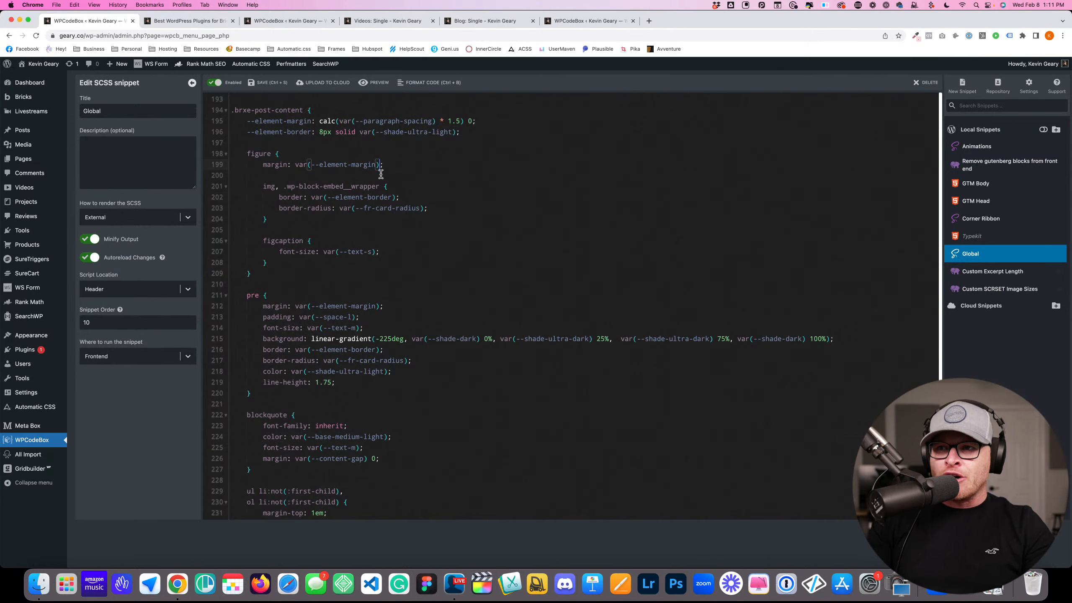
drag(328, 120, 362, 122)
click(429, 123)
drag(448, 123, 463, 123)
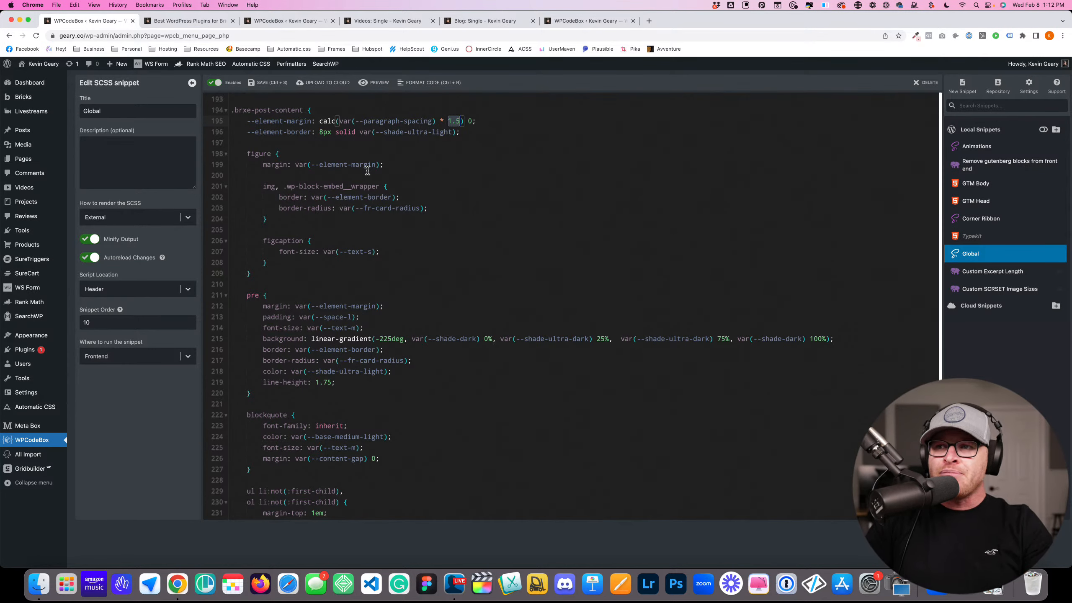
drag(385, 164, 298, 165)
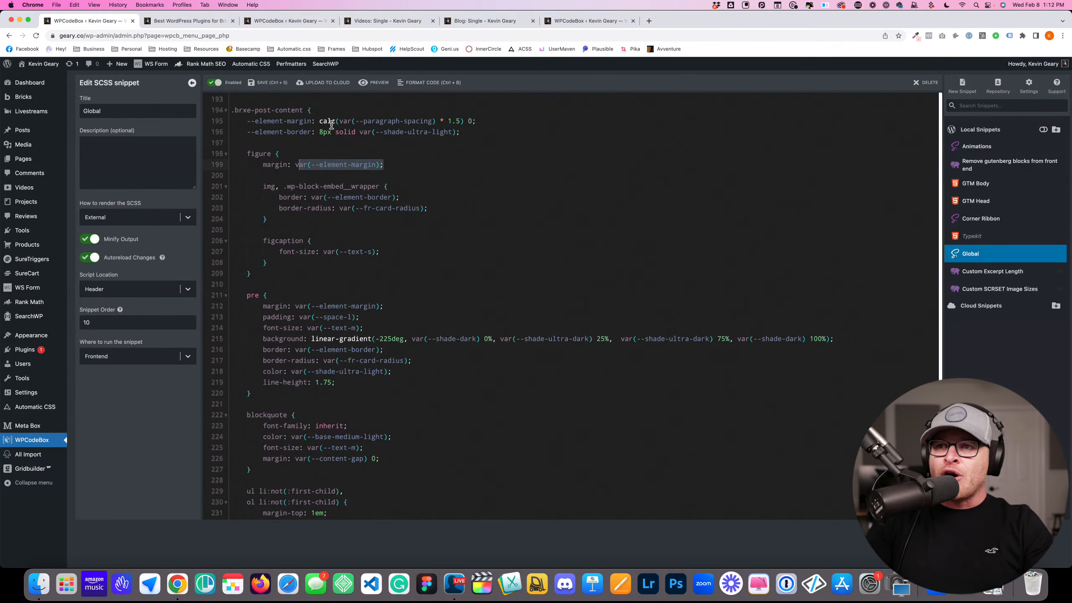
drag(319, 122, 472, 120)
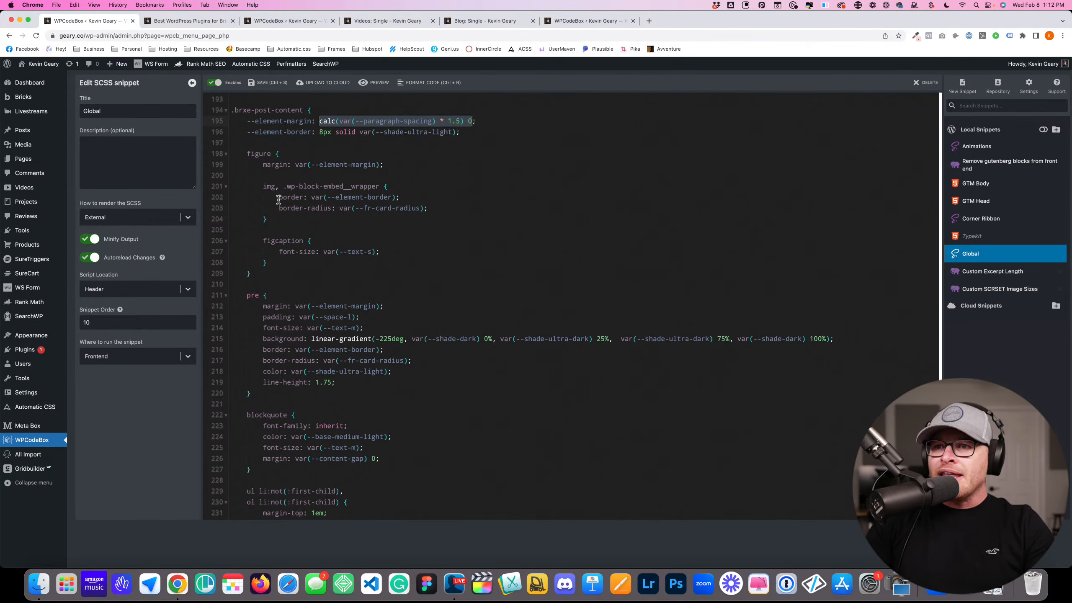
Highlight the image border declaration, the --element-border value it uses, and the spacing variable in the pre rule
drag(278, 197, 336, 197)
click(396, 198)
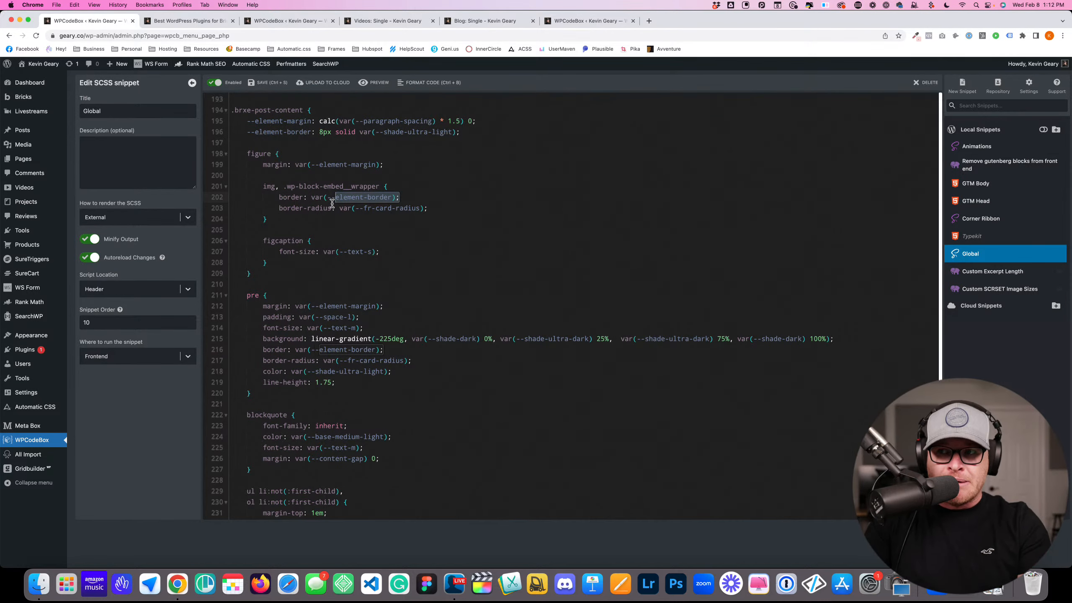
drag(320, 132, 461, 132)
drag(415, 197, 312, 198)
drag(359, 317, 311, 316)
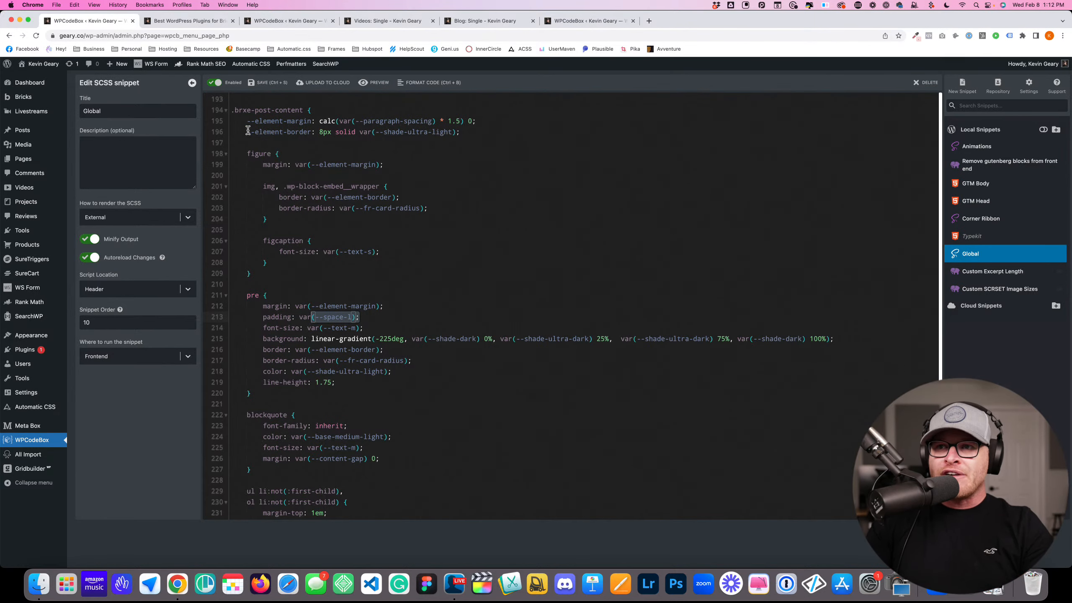
Trace the --element-border variable from its definition to the image and pre border declarations
drag(248, 132, 418, 131)
click(419, 131)
drag(335, 197, 399, 198)
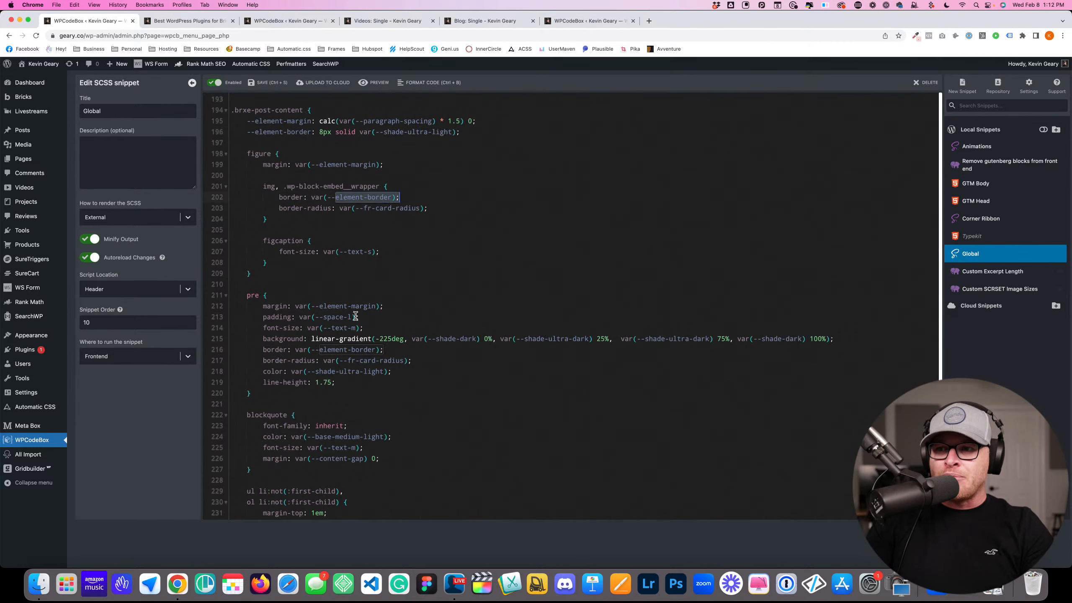
drag(323, 349, 379, 350)
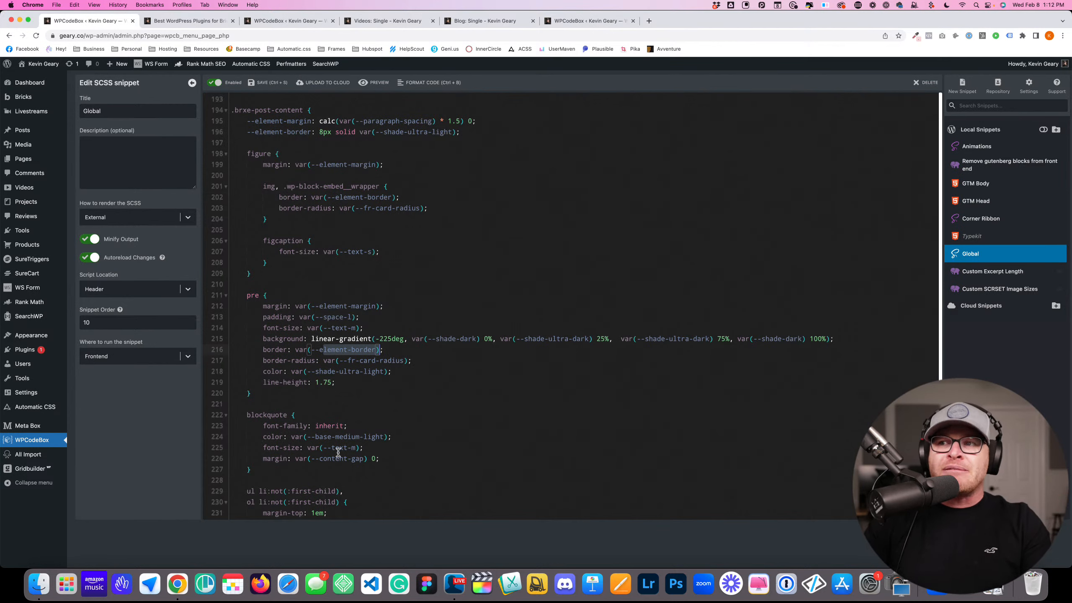
drag(471, 133, 322, 134)
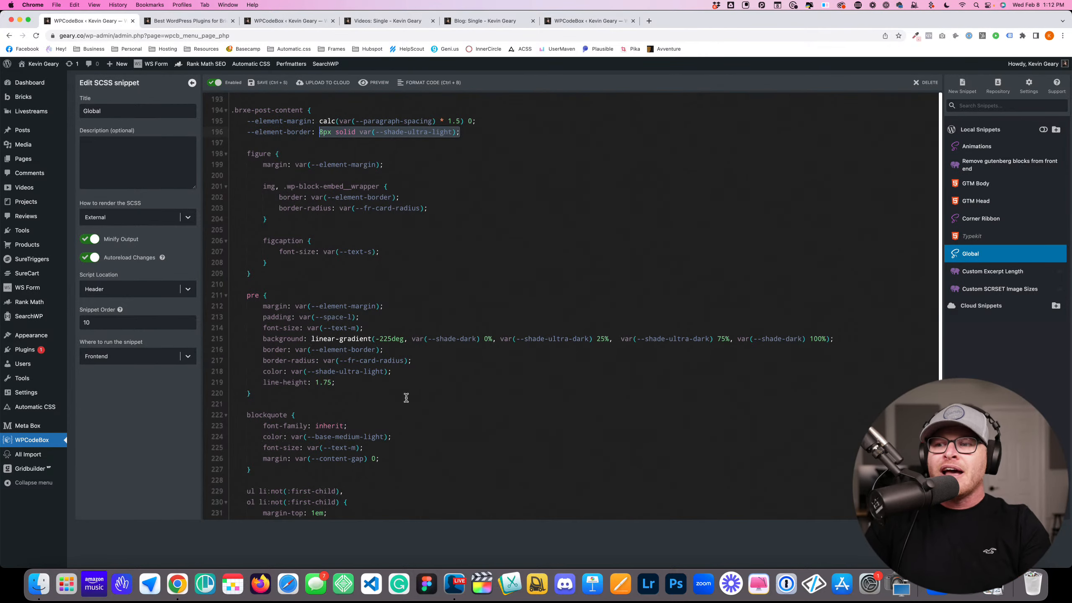
Examine the figcaption, pre, blockquote, list and heading rules down to the media query that widens figures
drag(421, 364, 328, 372)
drag(389, 424, 337, 416)
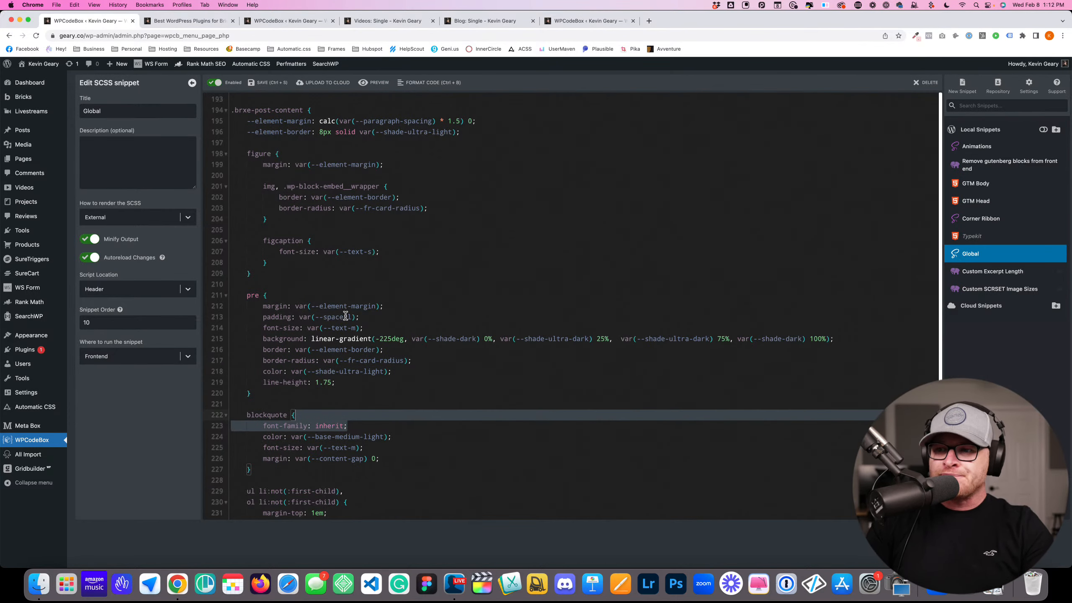
scroll(345, 315, down, 2)
scroll(342, 319, up, 5)
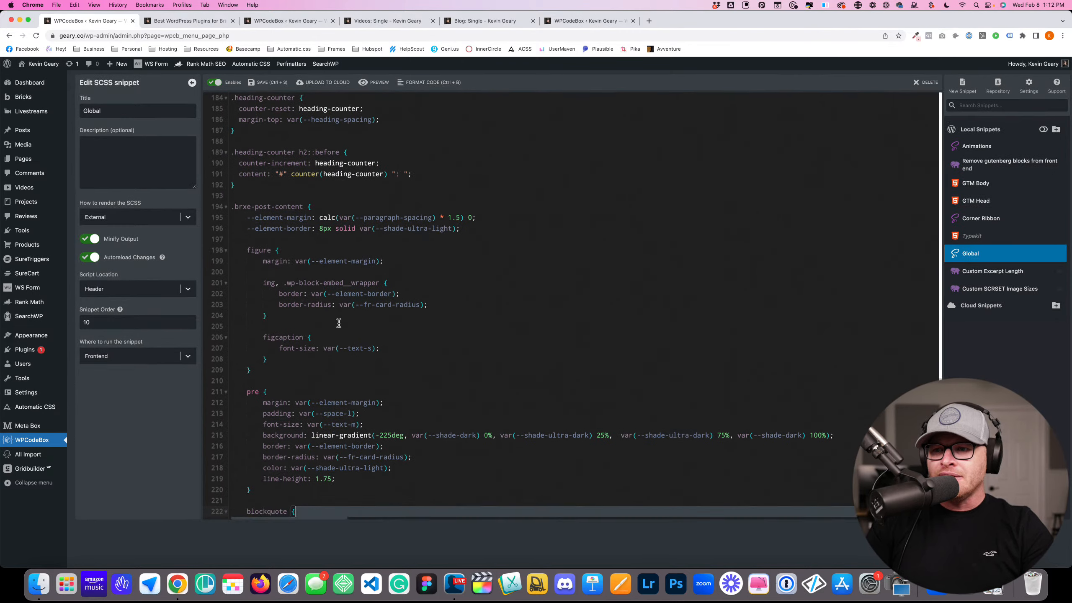
click(328, 357)
scroll(269, 295, down, 4)
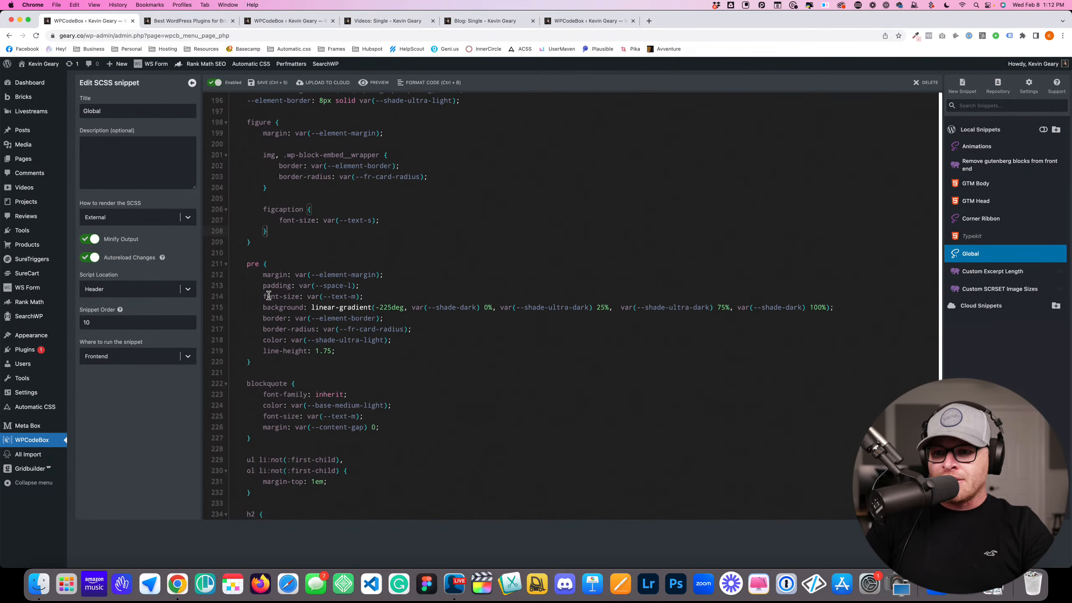
drag(256, 273, 382, 346)
click(382, 346)
scroll(380, 344, down, 6)
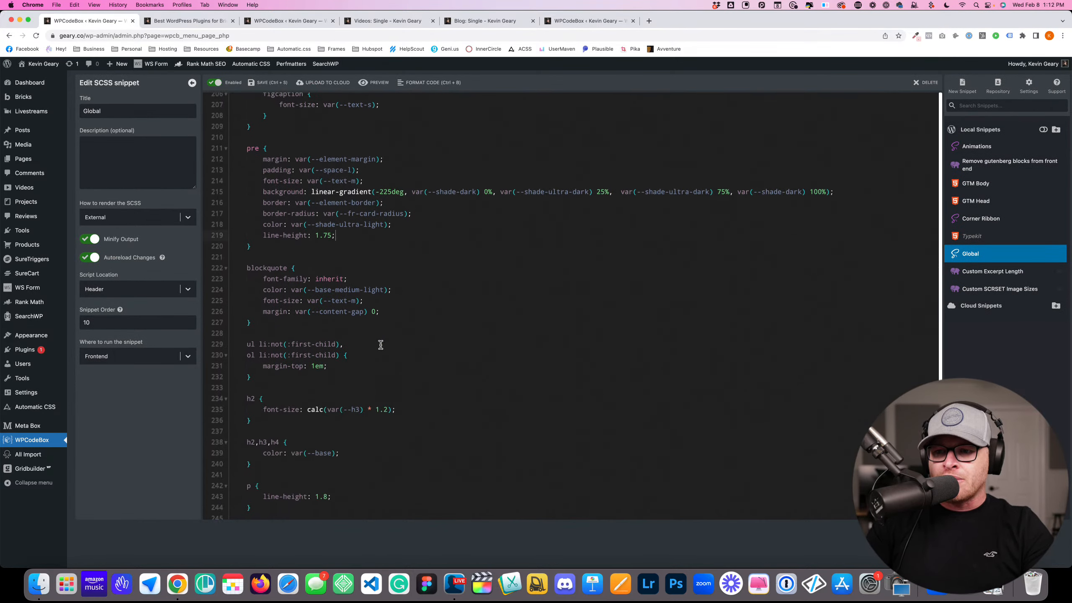
scroll(381, 345, down, 4)
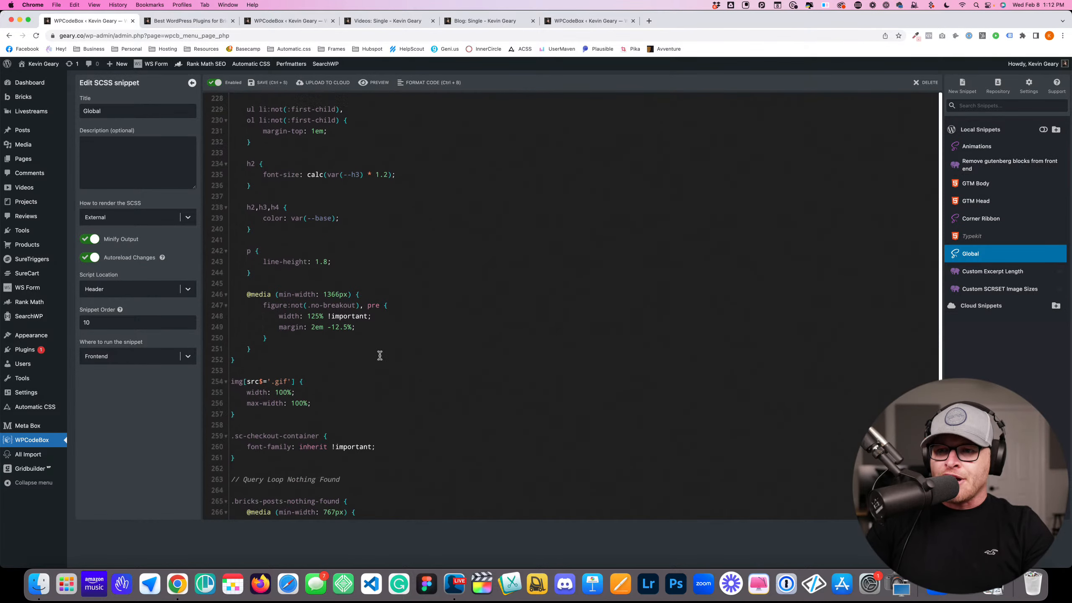
Highlight the 1366px media query for breakout figures and change its condition to max-width
drag(247, 278, 275, 336)
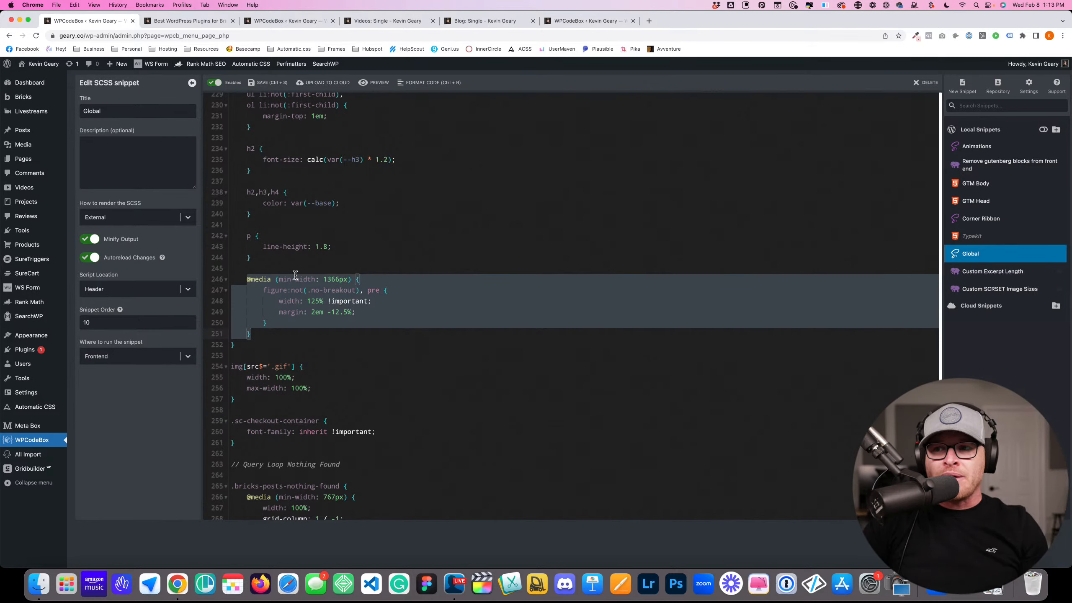
click(294, 281)
drag(292, 281, 283, 280)
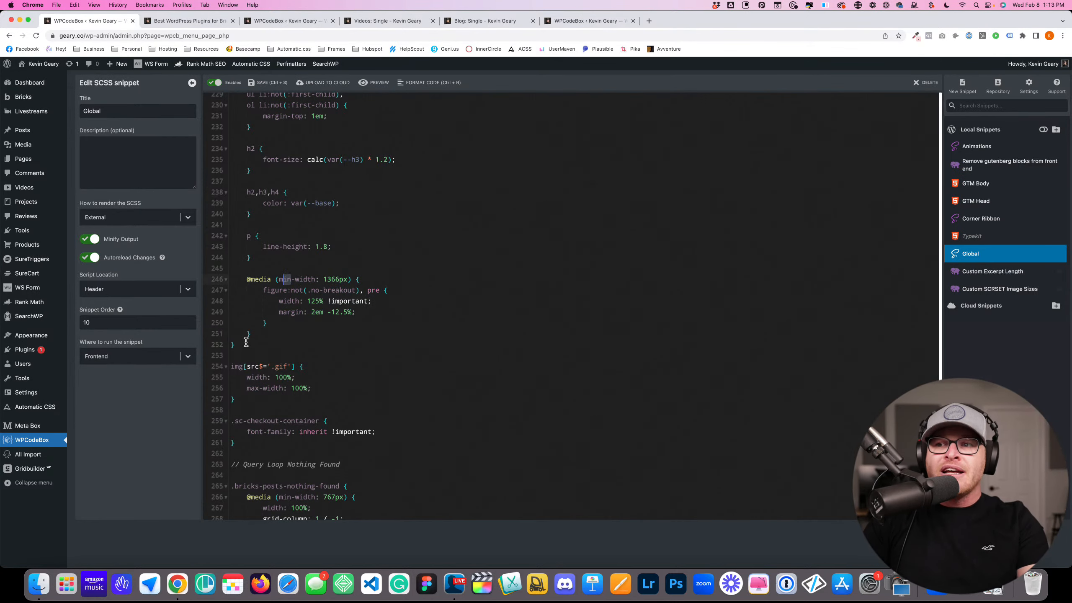
text(ax)
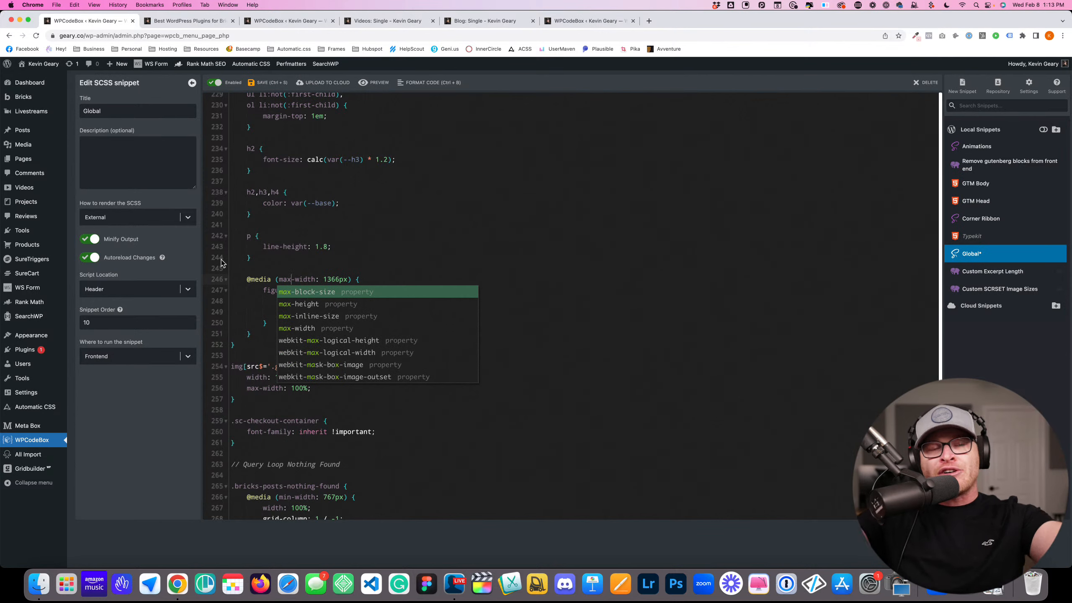
Set the condition of the 1366px media query back to min-width
key(BackSpace)
key(BackSpace)
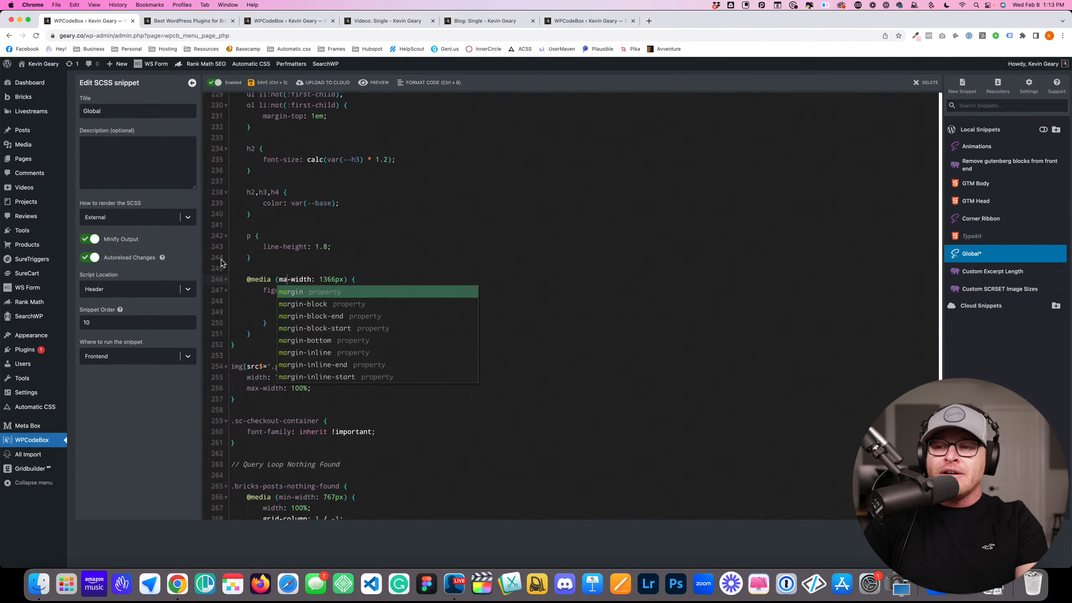
text(in)
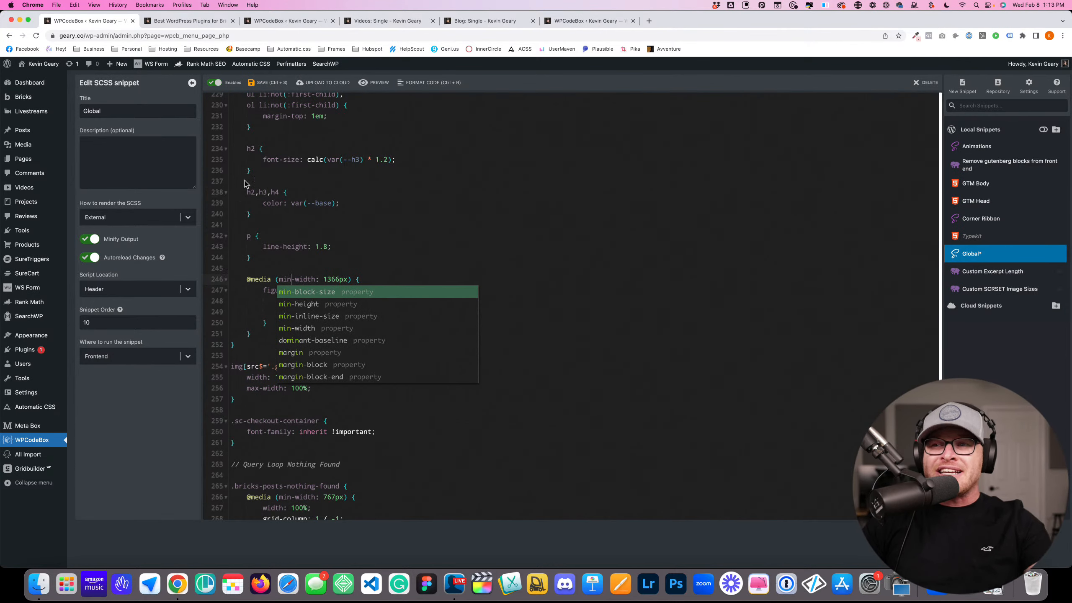
click(279, 203)
Highlight the breakout rule's figure:not(.no-breakout) and pre selectors, along with its width and negative side margin
drag(263, 291, 308, 291)
click(303, 291)
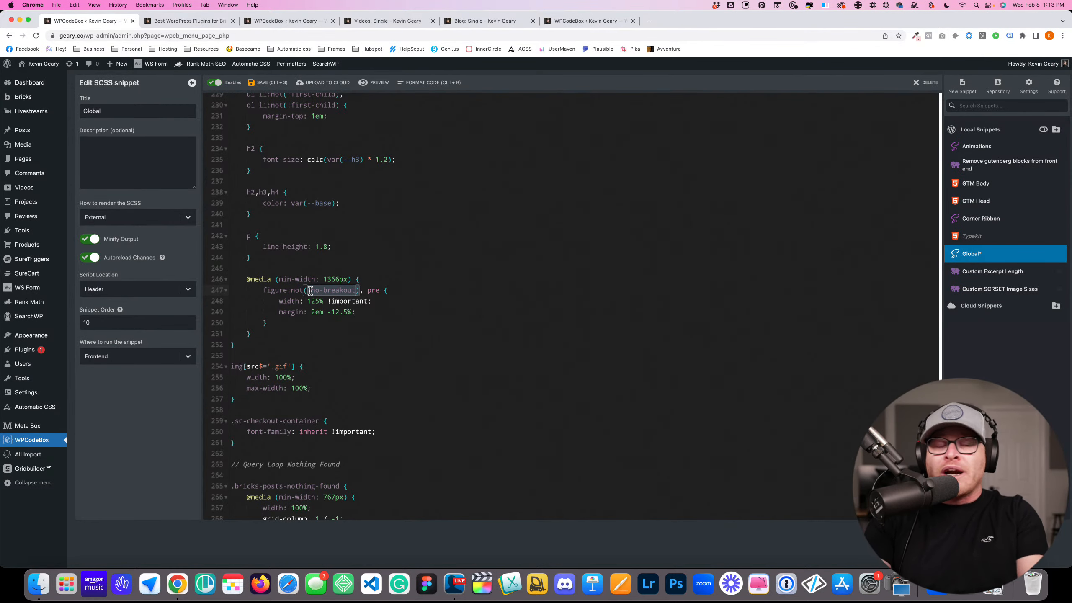
click(329, 302)
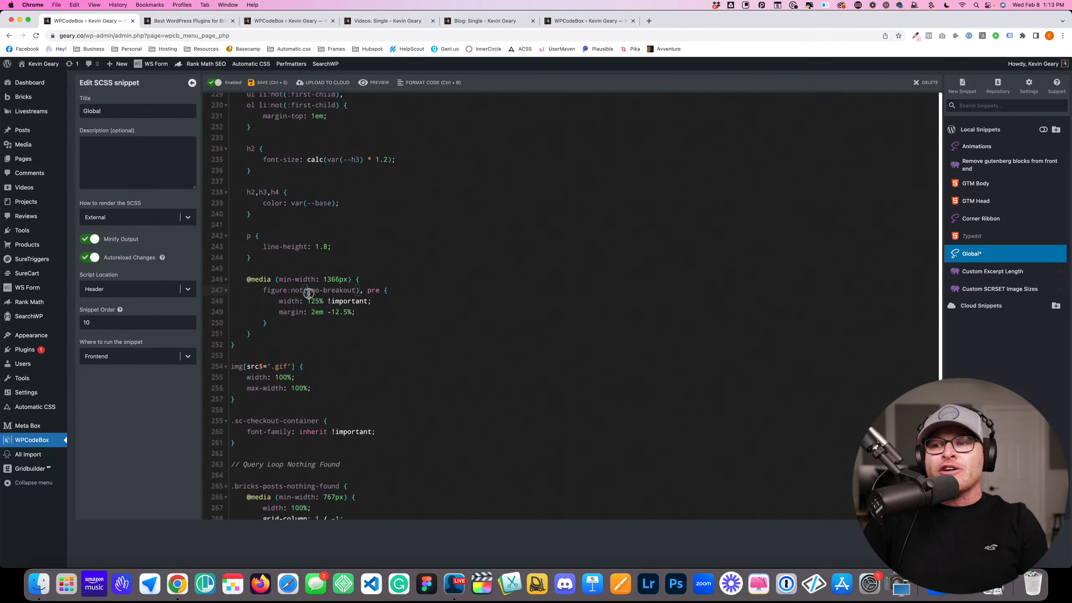
drag(308, 292, 355, 291)
click(310, 310)
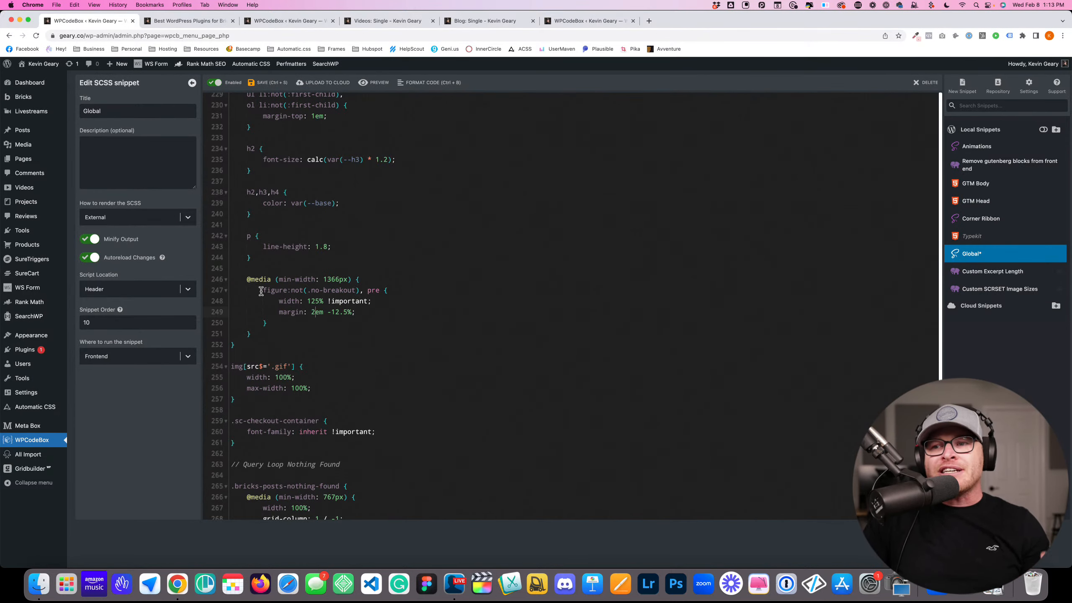
drag(261, 292, 380, 291)
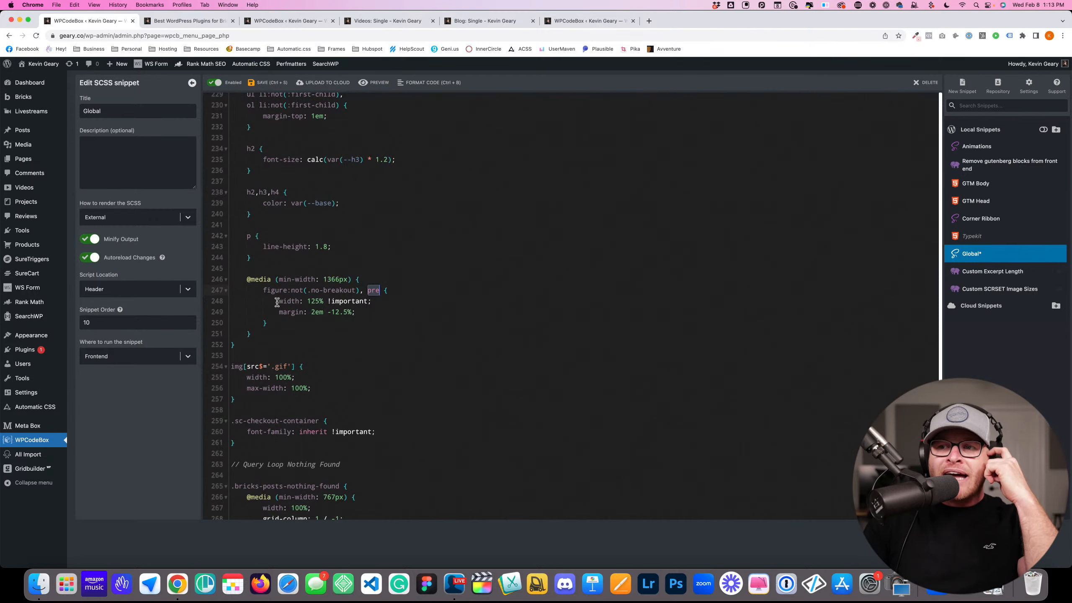
drag(278, 301, 328, 314)
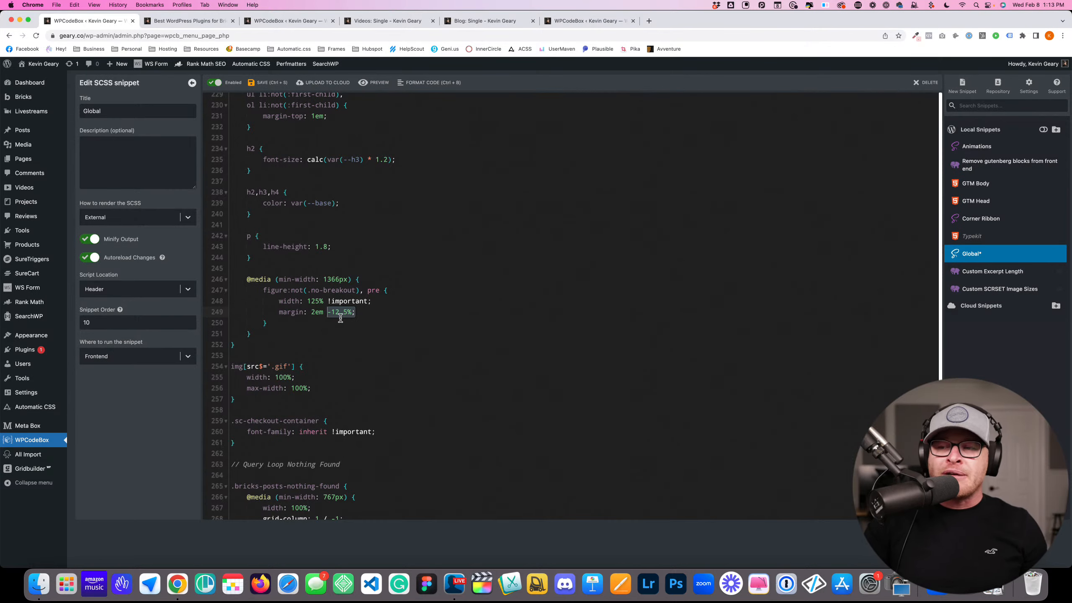
Show the Best WordPress Plugins for Bricks Builder post and highlight the "Join the conversation" heading above its comment form
mouse_move(16, 157)
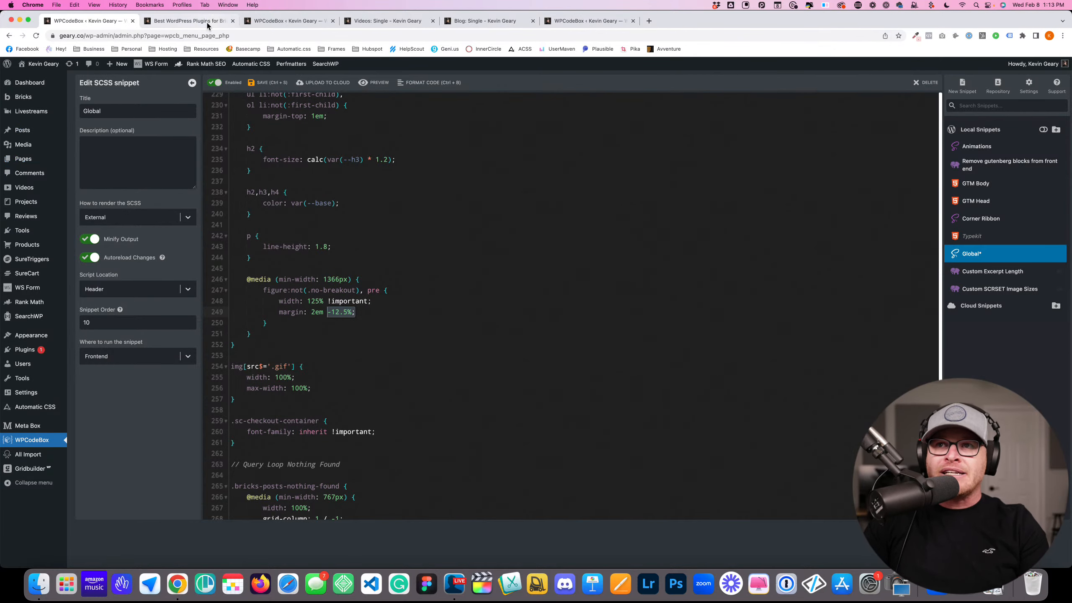
click(190, 20)
drag(250, 144, 245, 295)
click(247, 294)
scroll(247, 294, up, 5)
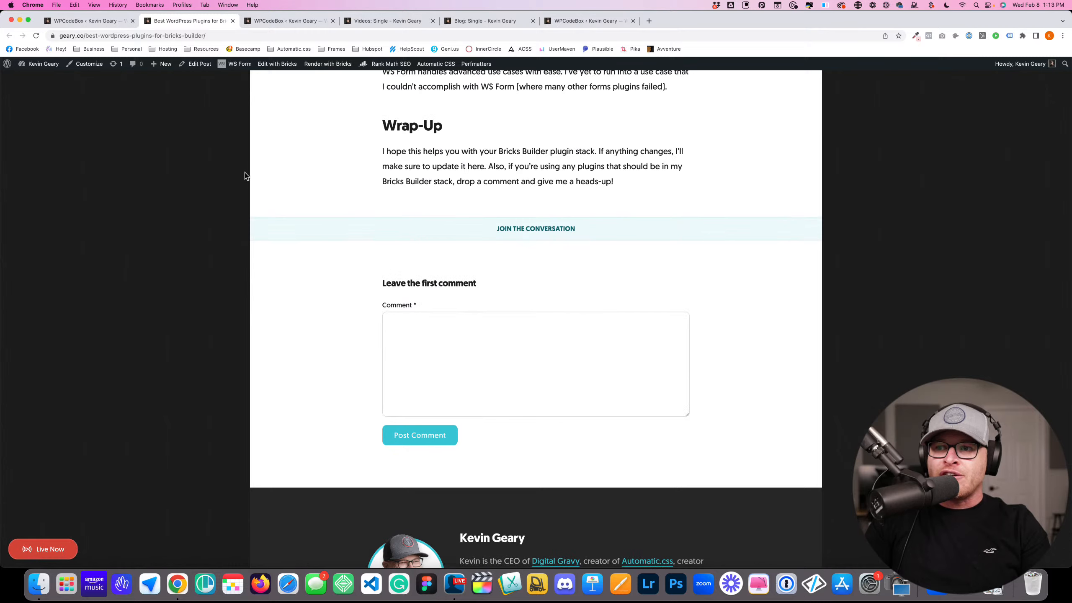
drag(577, 229, 263, 229)
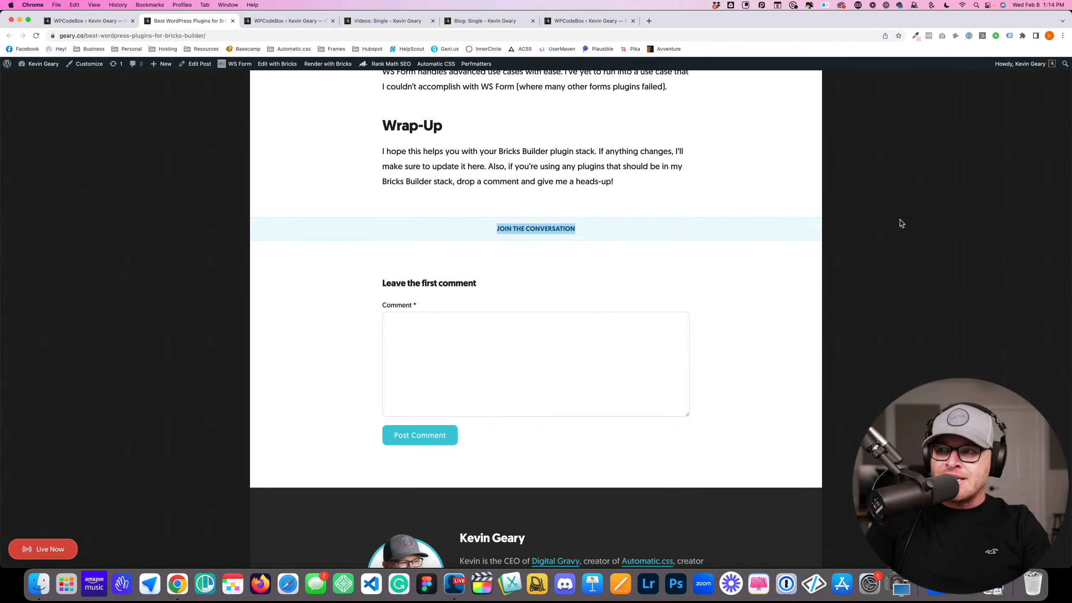
Examine how the post's images, captions and embedded video break out of the text column, from the Wrap-Up section back to the title
scroll(507, 230, up, 5)
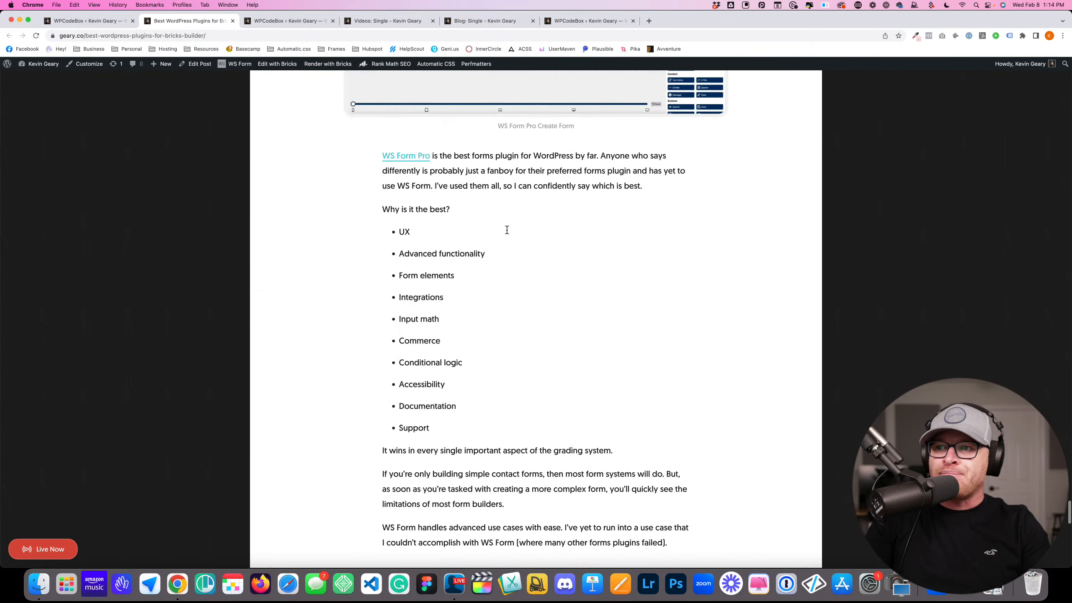
scroll(507, 230, up, 4)
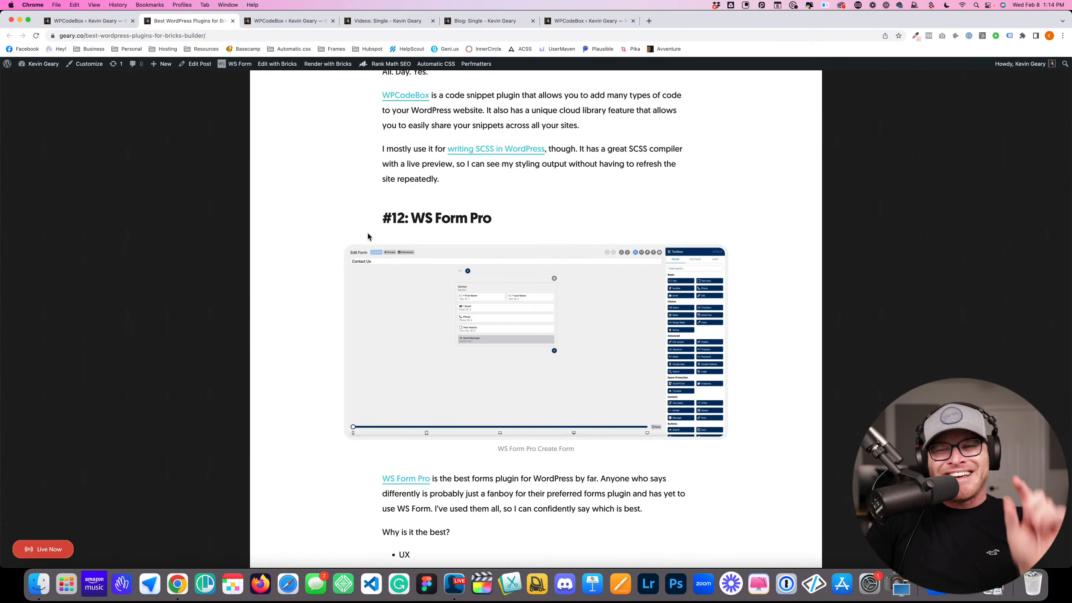
scroll(367, 278, up, 6)
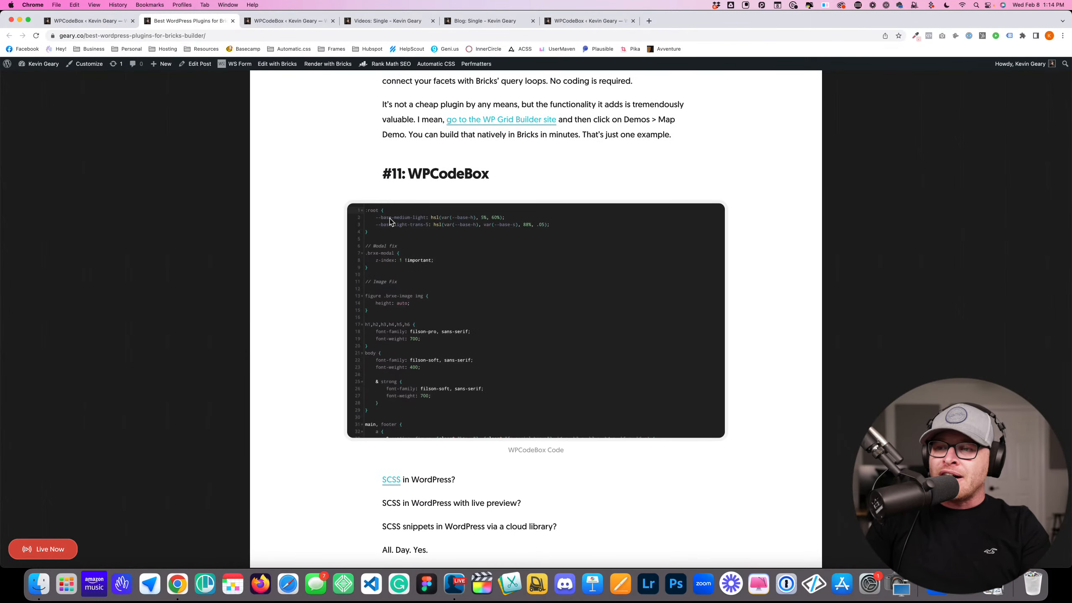
scroll(390, 218, up, 6)
scroll(439, 270, down, 4)
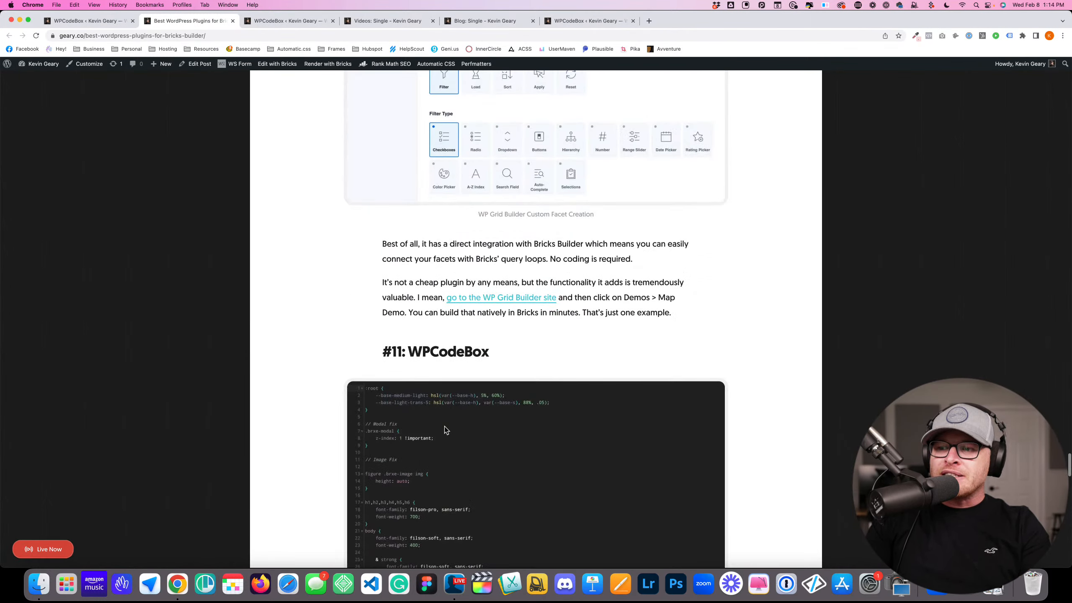
scroll(409, 406, up, 10)
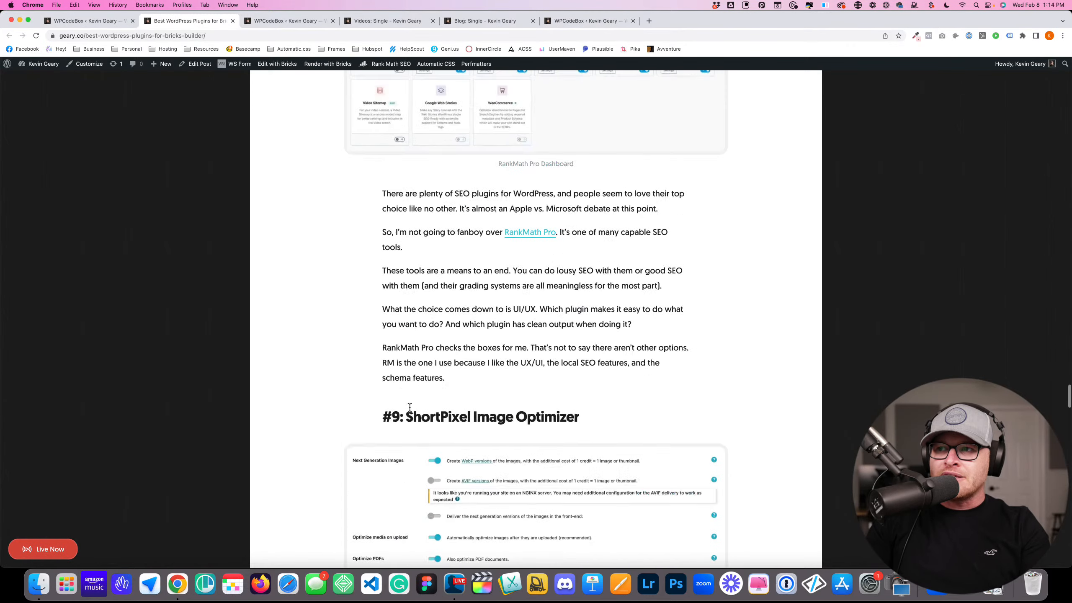
scroll(410, 407, up, 5)
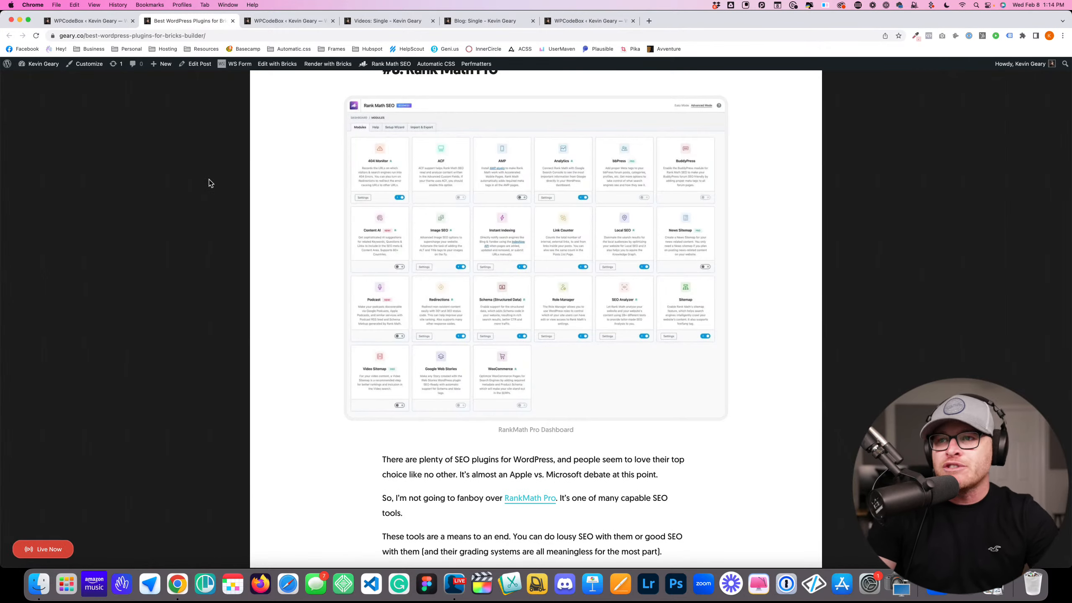
scroll(201, 187, up, 10)
scroll(199, 192, up, 20)
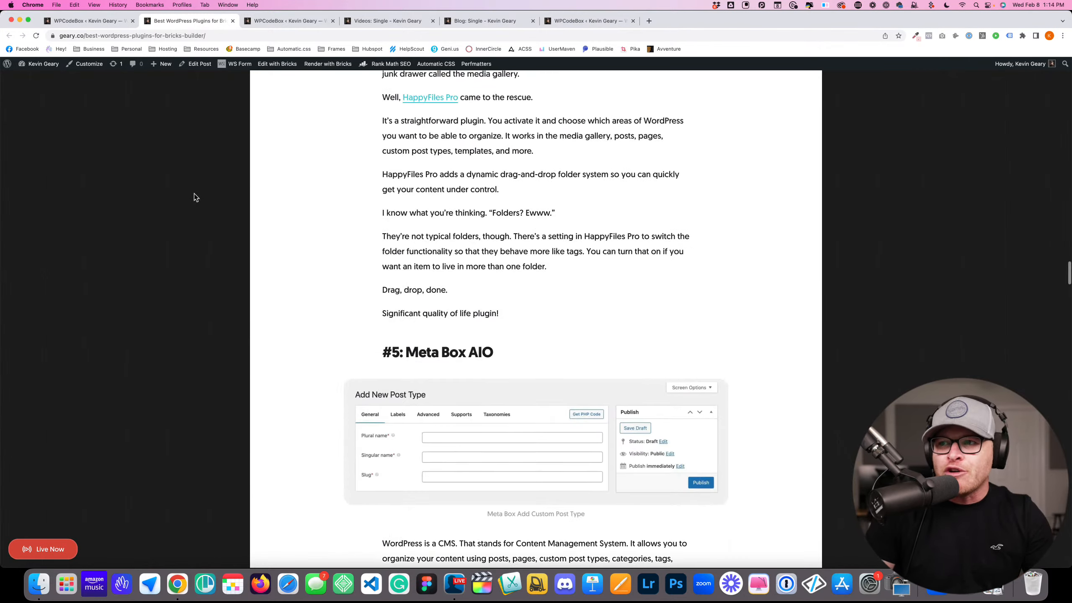
scroll(193, 197, up, 20)
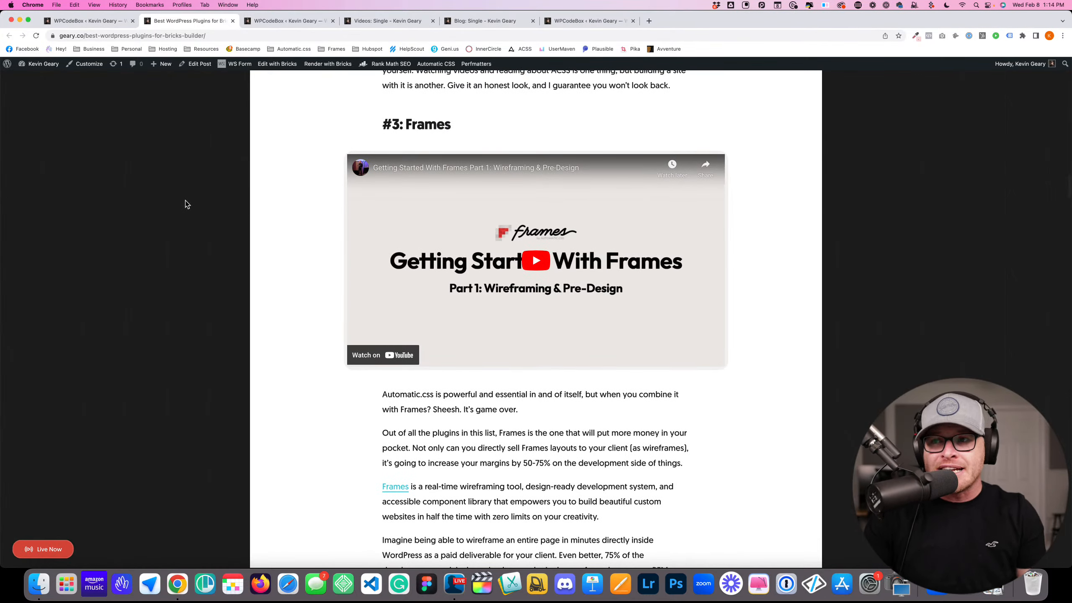
scroll(171, 215, up, 15)
scroll(169, 218, up, 20)
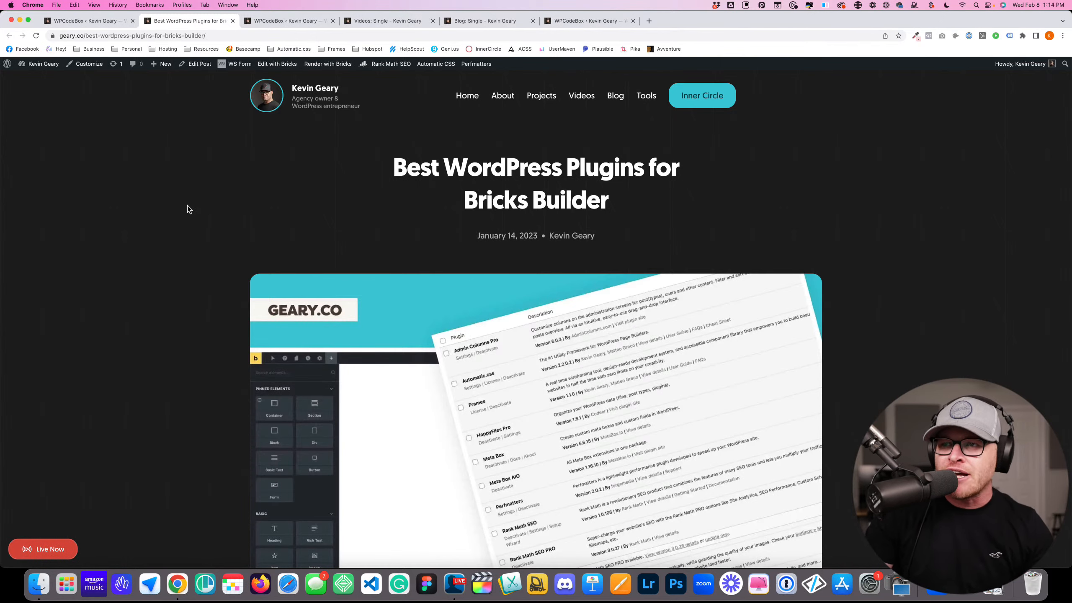
scroll(197, 237, down, 10)
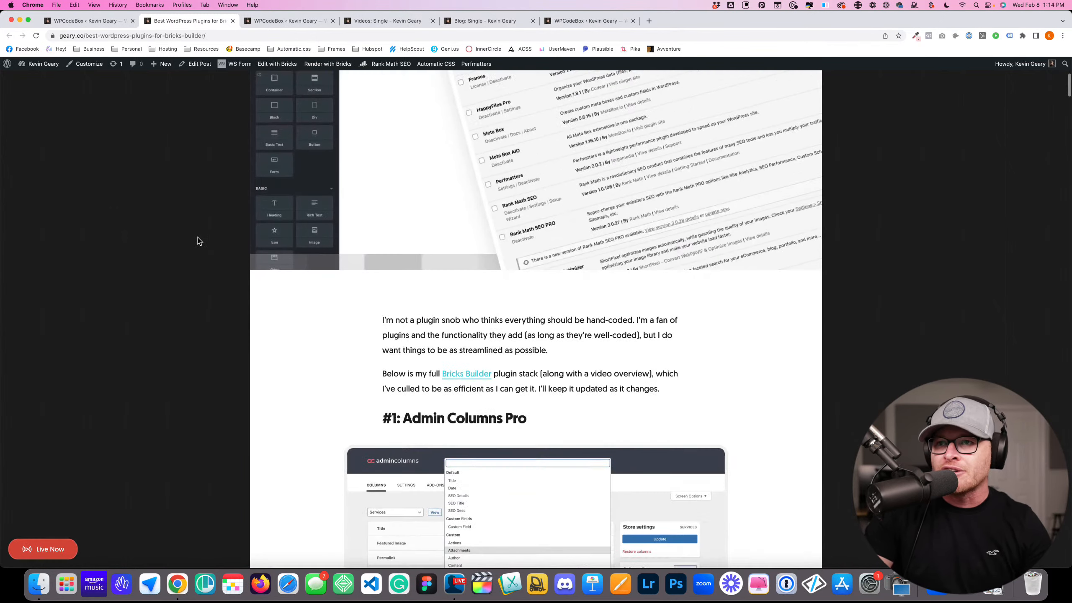
scroll(262, 186, up, 10)
Open the site's home page and move keyboard focus through the skip links, logo and header navigation
key(super+r)
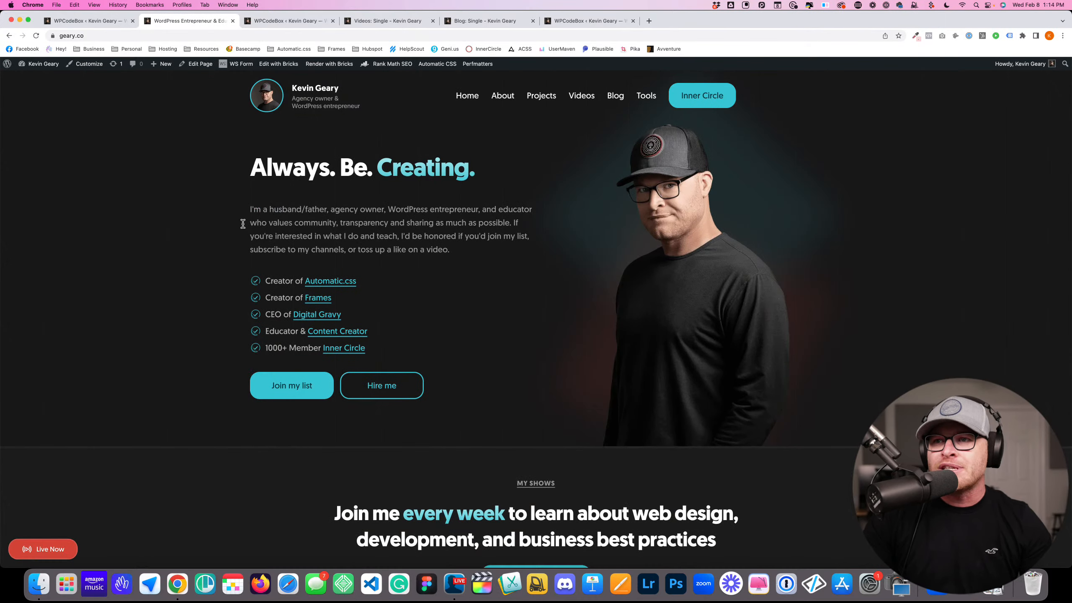
key(Tab)
key(Tab)
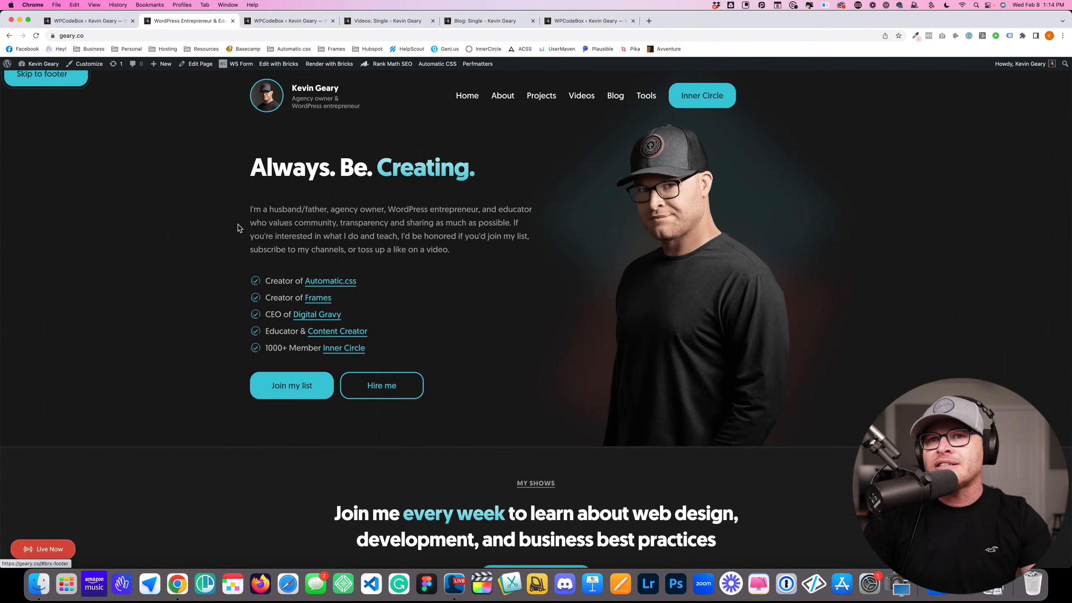
key(Tab)
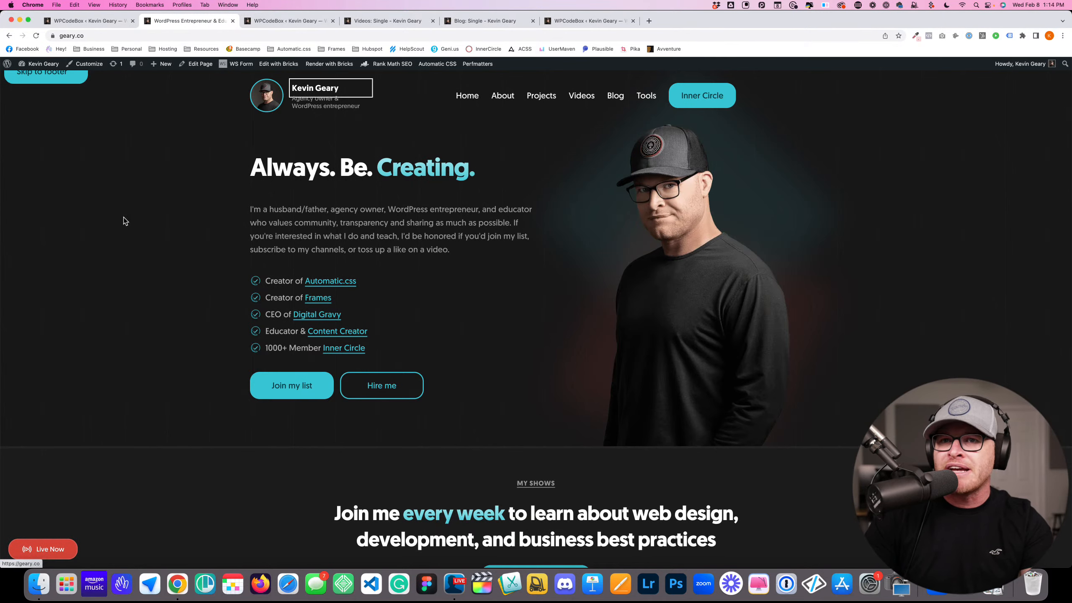
key(Tab)
key(Tab)
key(Tab)
key(Tab)
key(Tab)
key(Tab)
key(Tab)
key(Tab)
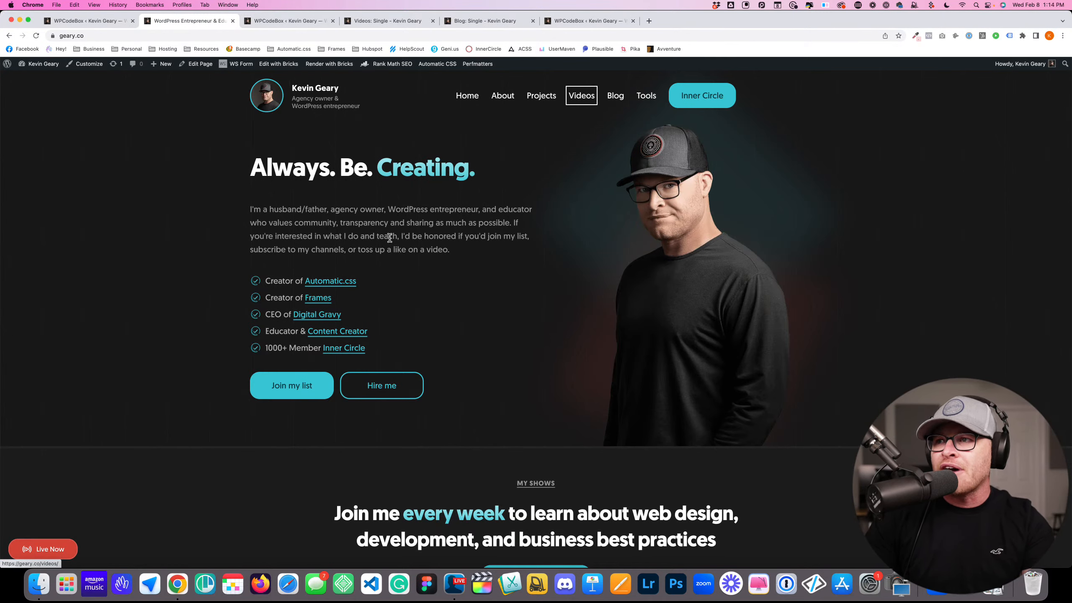
Move keyboard focus onward through the hero links, show cards, blog articles and latest video to the Join the Inner Circle link
key(Tab)
key(Tab)
key(Tab)
key(Tab)
key(Tab)
key(Tab)
key(Tab)
key(Tab)
key(Tab)
key(Tab)
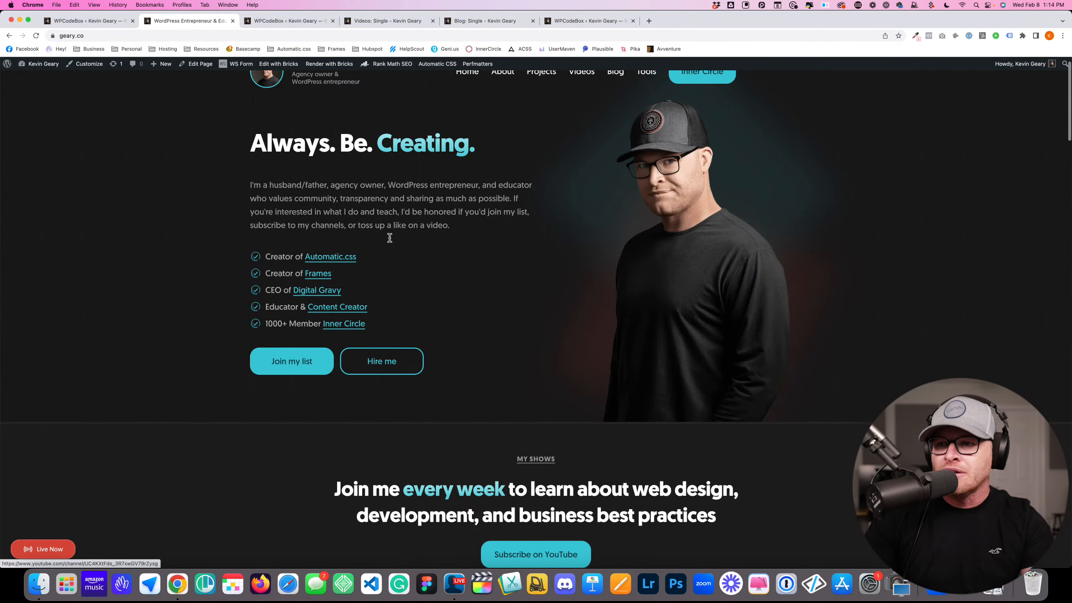
key(Tab)
key(Tab)
key(Tab)
key(Tab)
key(Tab)
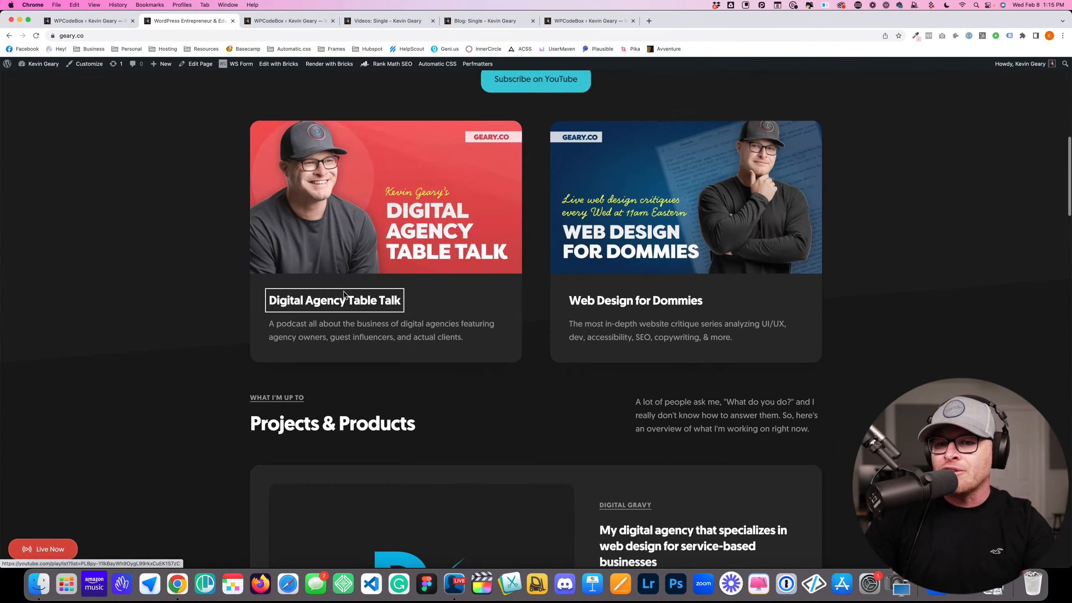
key(Tab)
key(Tab)
key(Tab)
key(Tab)
key(Tab)
key(Tab)
key(Tab)
key(Tab)
key(Tab)
key(Tab)
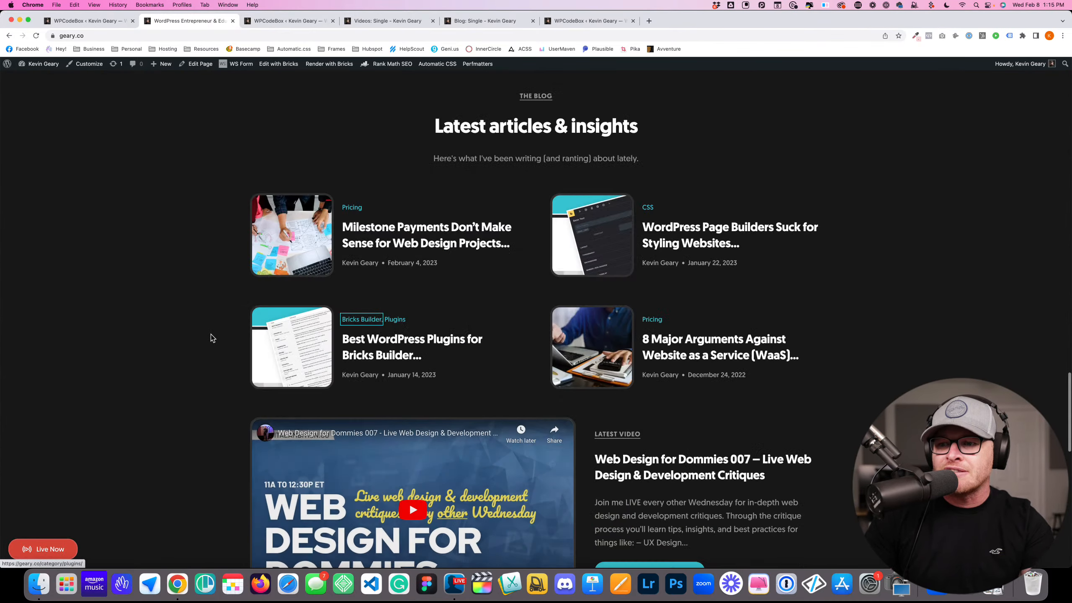
key(Tab)
key(Tab)
key(Tab)
key(Tab)
key(Tab)
key(Tab)
key(Tab)
key(Tab)
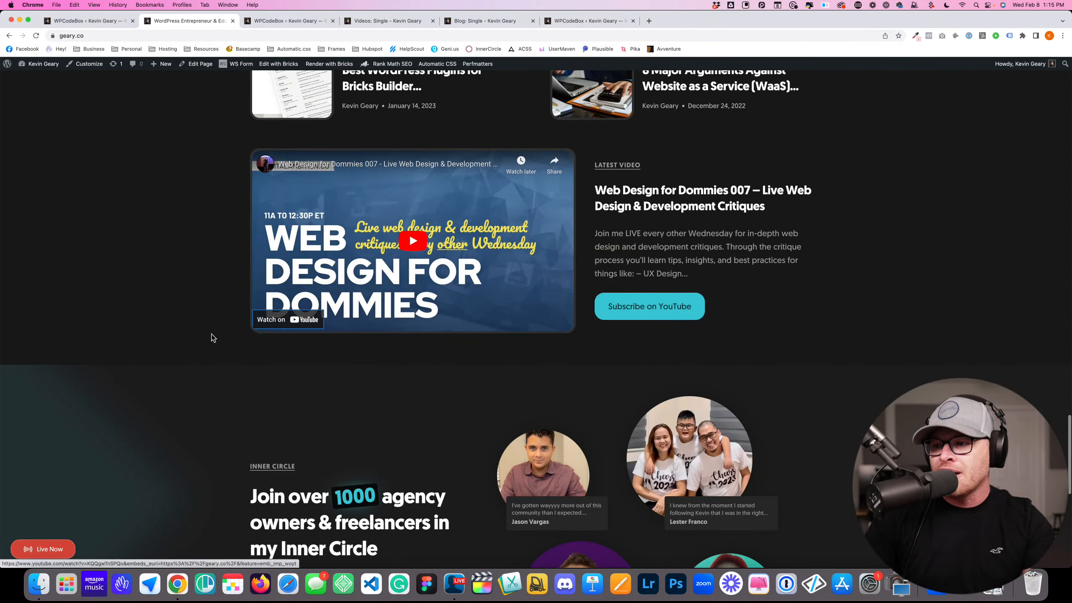
key(shift+Tab)
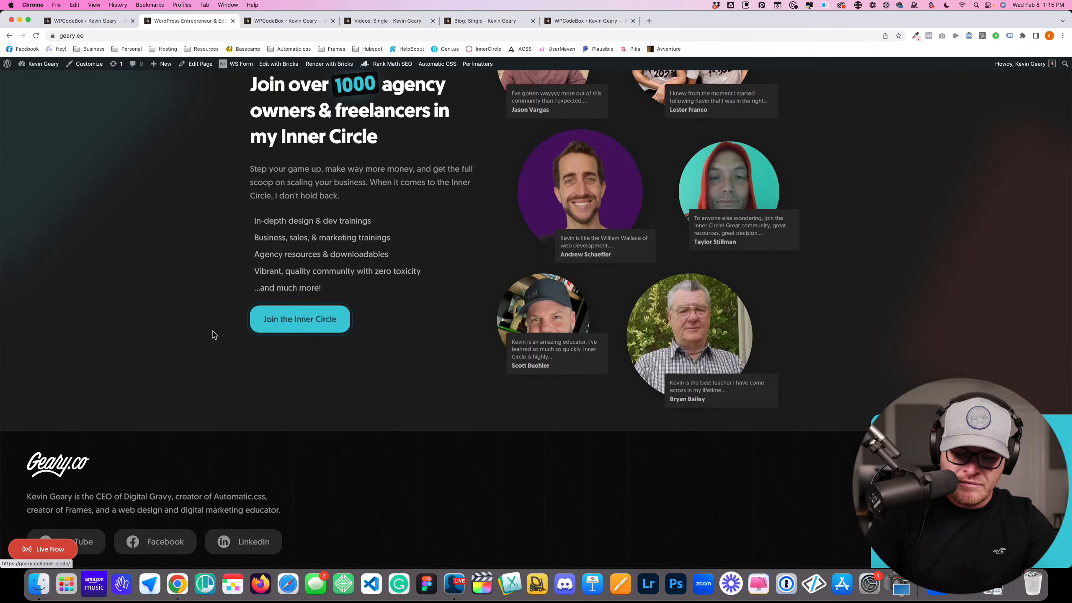
Turn on VoiceOver, have the footer's YouTube, Facebook and LinkedIn links announced, and turn VoiceOver off
key(super+F5)
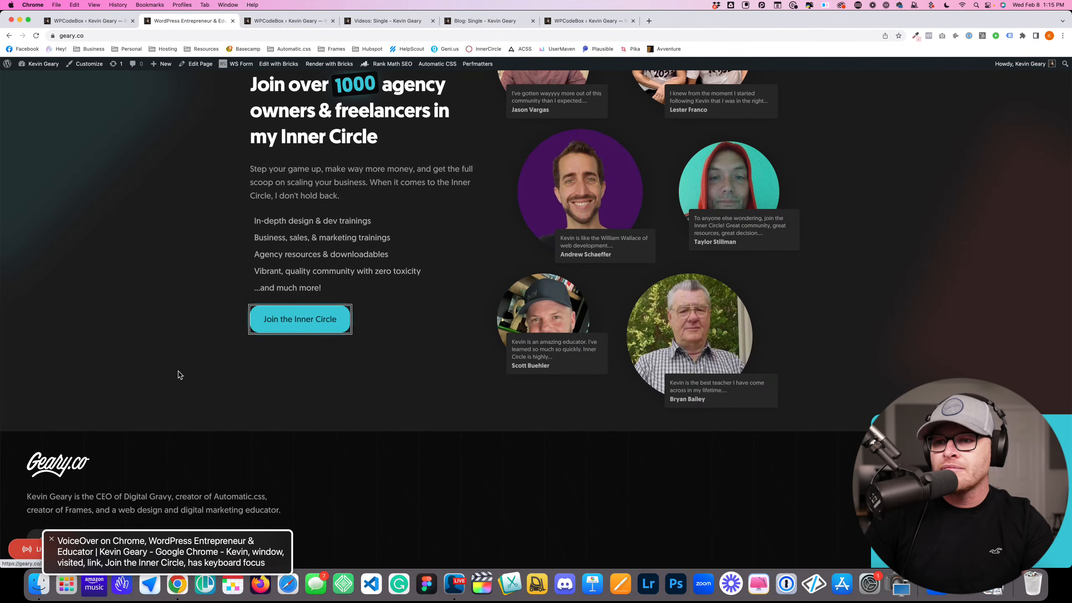
key(Tab)
scroll(232, 330, down, 1)
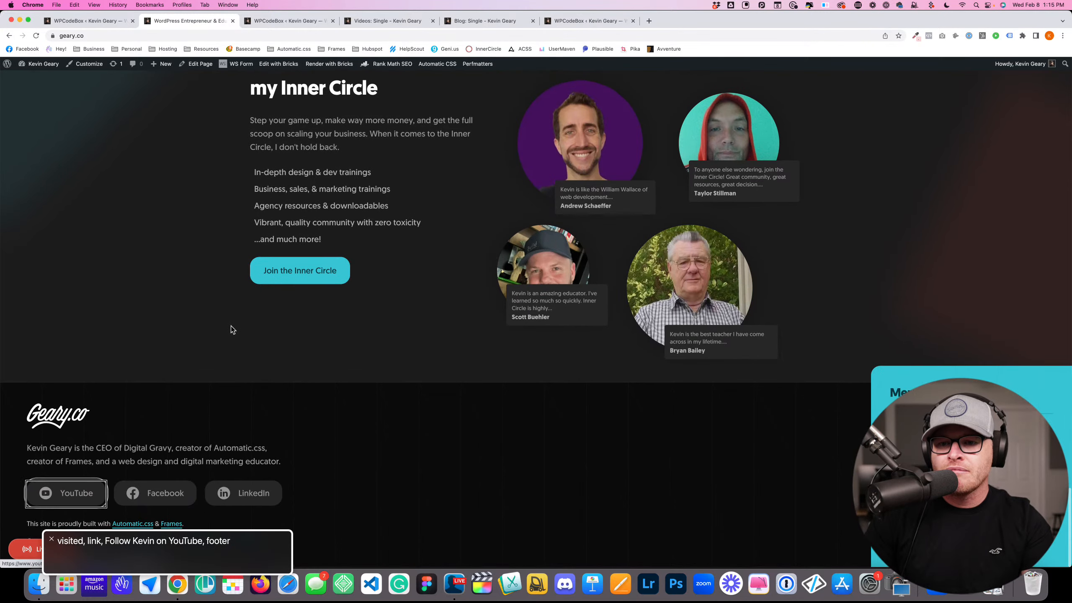
key(Tab)
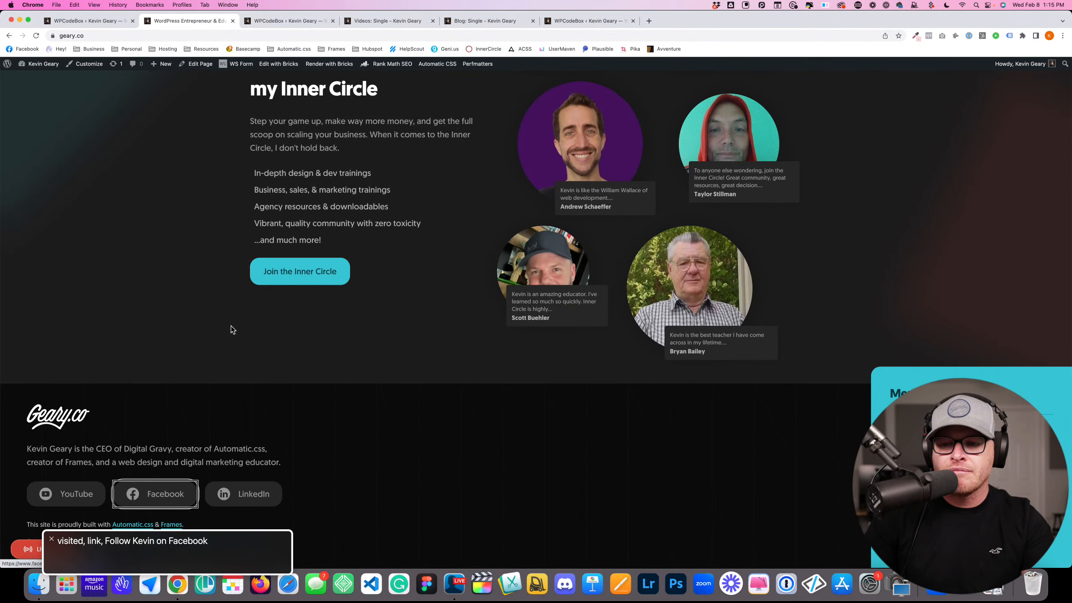
key(Tab)
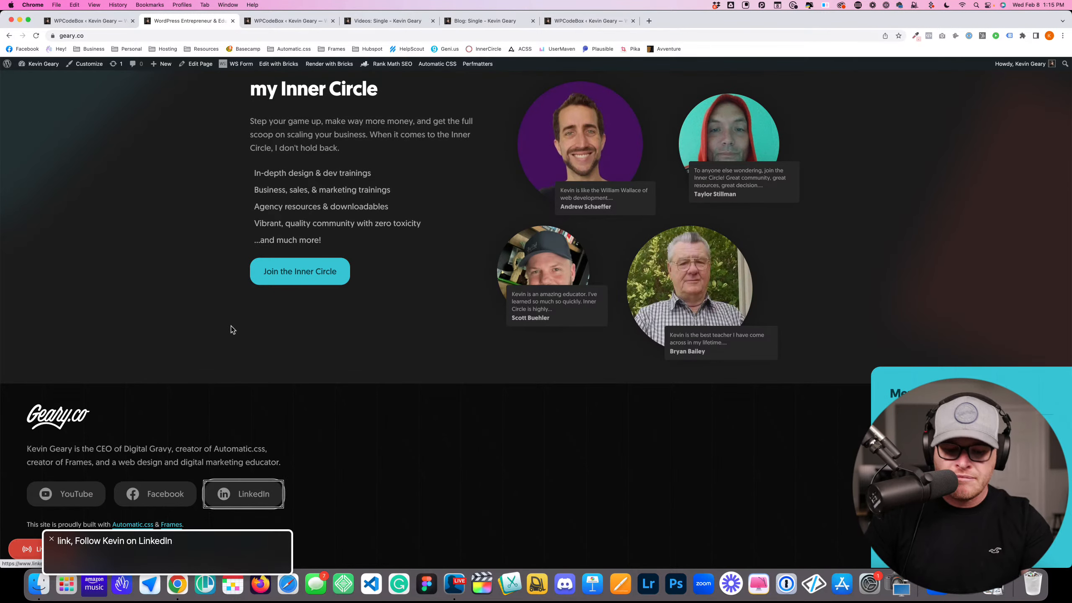
key(super+F5)
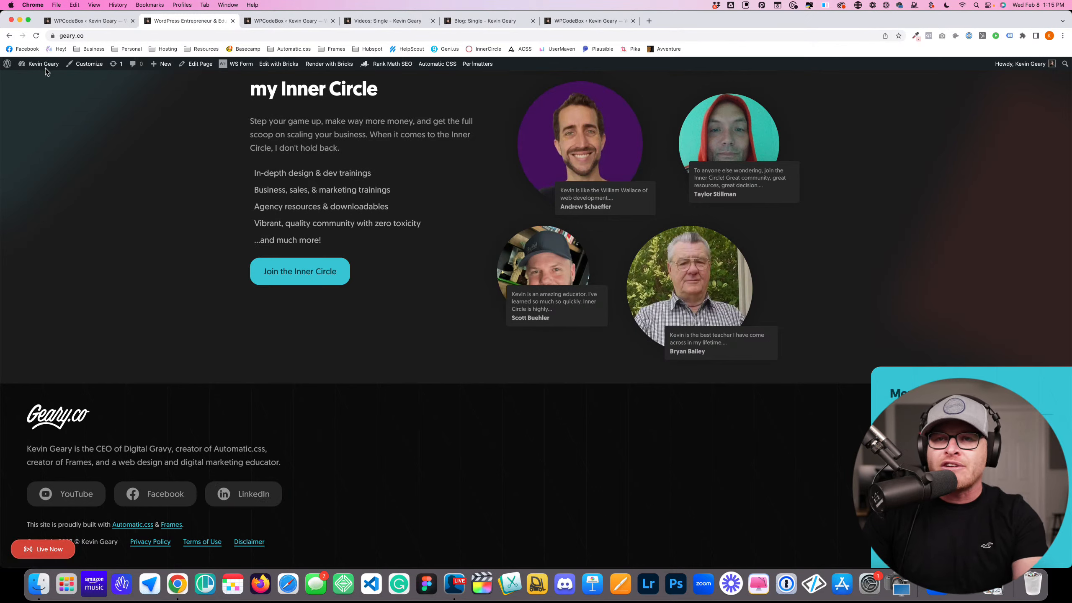
Go to the site's Bricks templates in the WordPress dashboard and open the Footer template in the Bricks builder
click(52, 103)
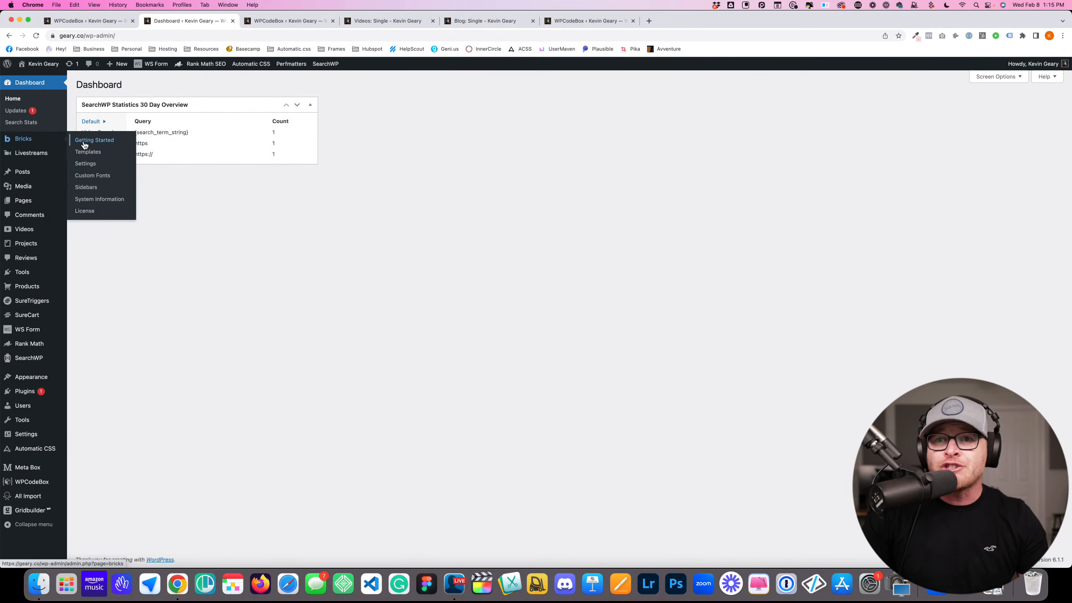
click(87, 152)
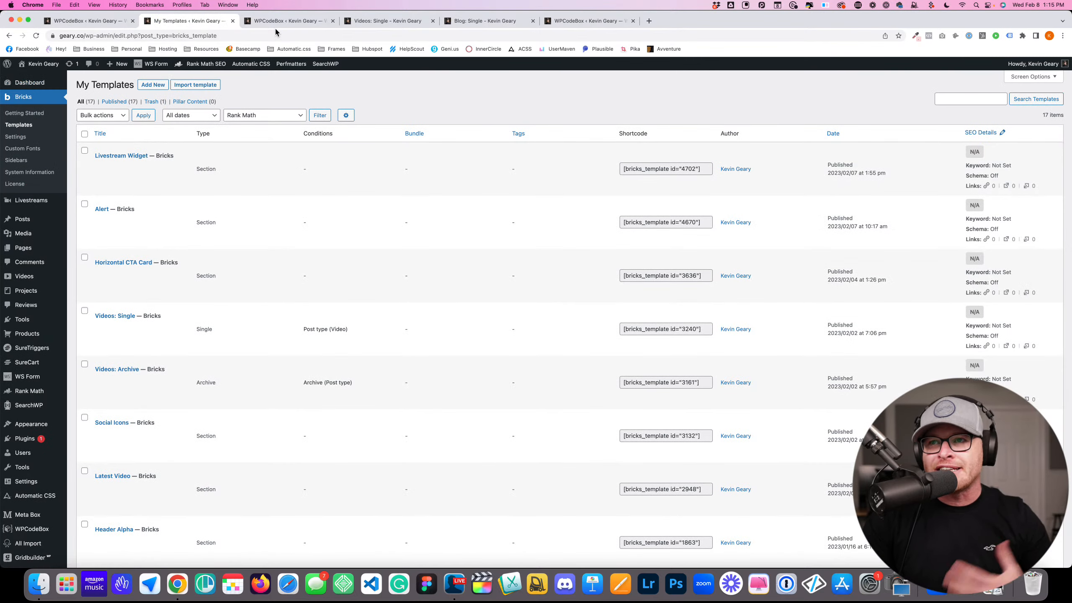
click(291, 22)
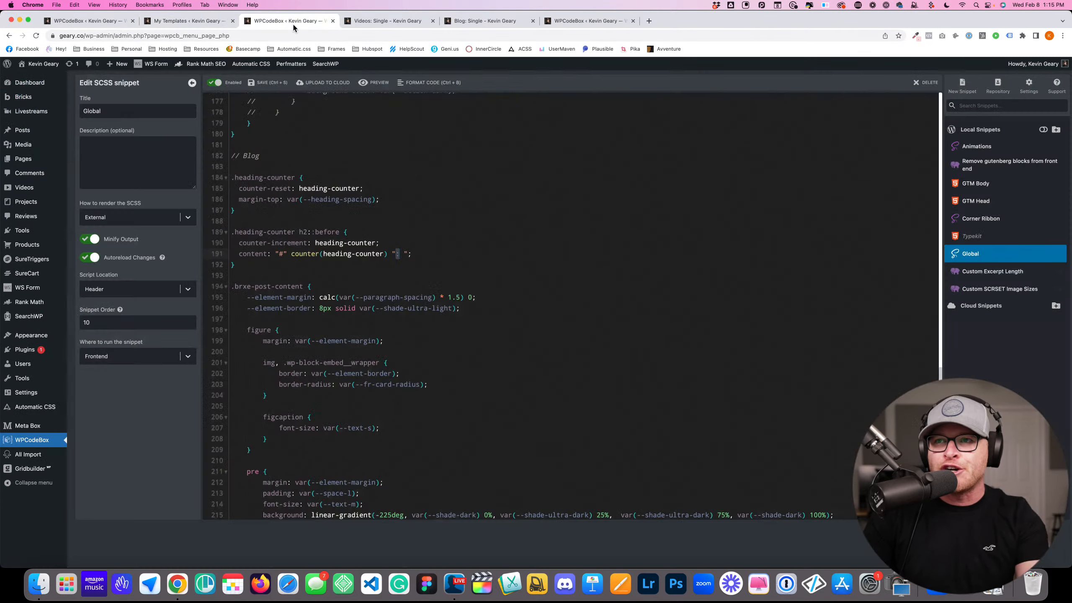
click(181, 21)
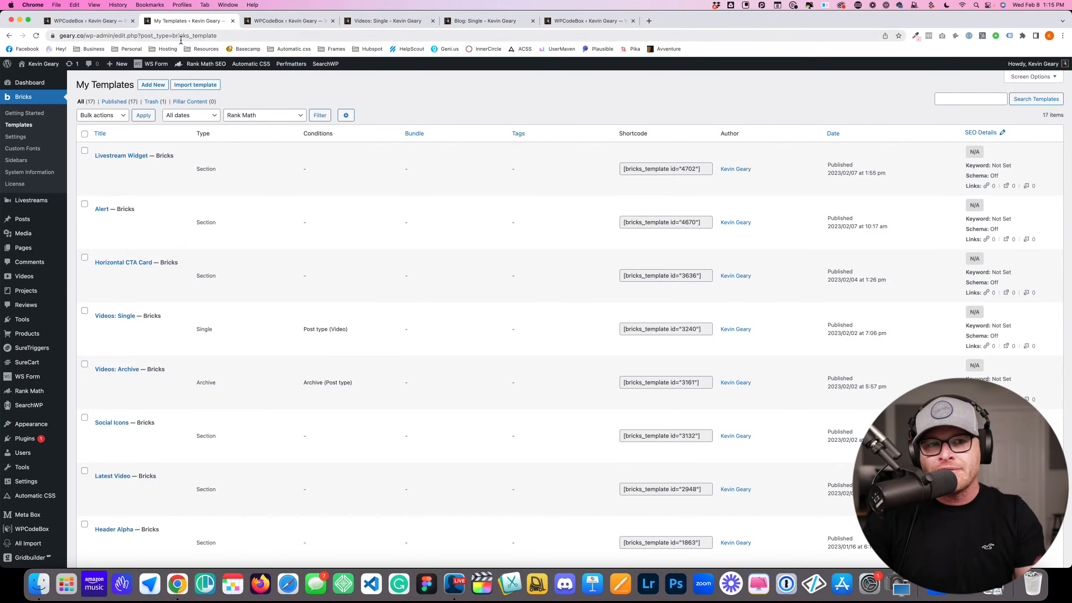
scroll(126, 294, down, 12)
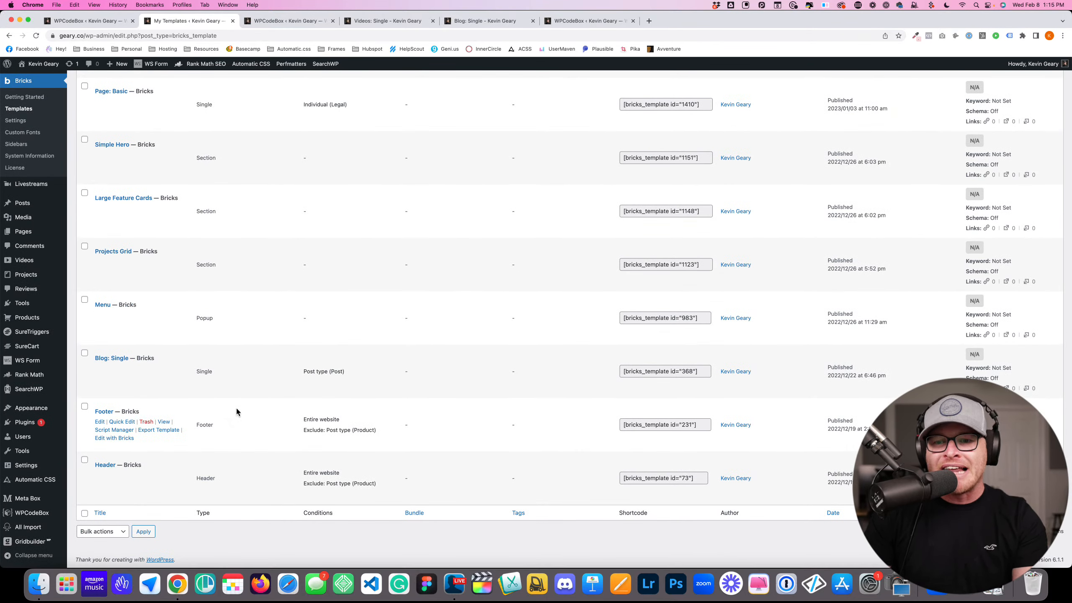
click(121, 438)
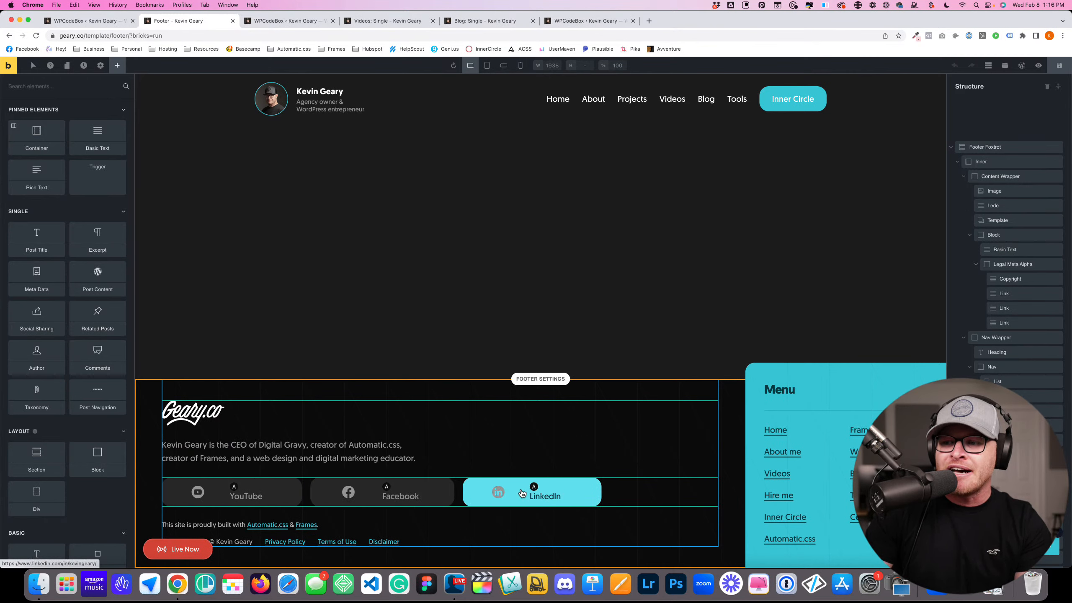
Select the footer's social links Template element and open the Footer template's WordPress edit screen in a new tab
click(242, 490)
scroll(1011, 261, up, 1)
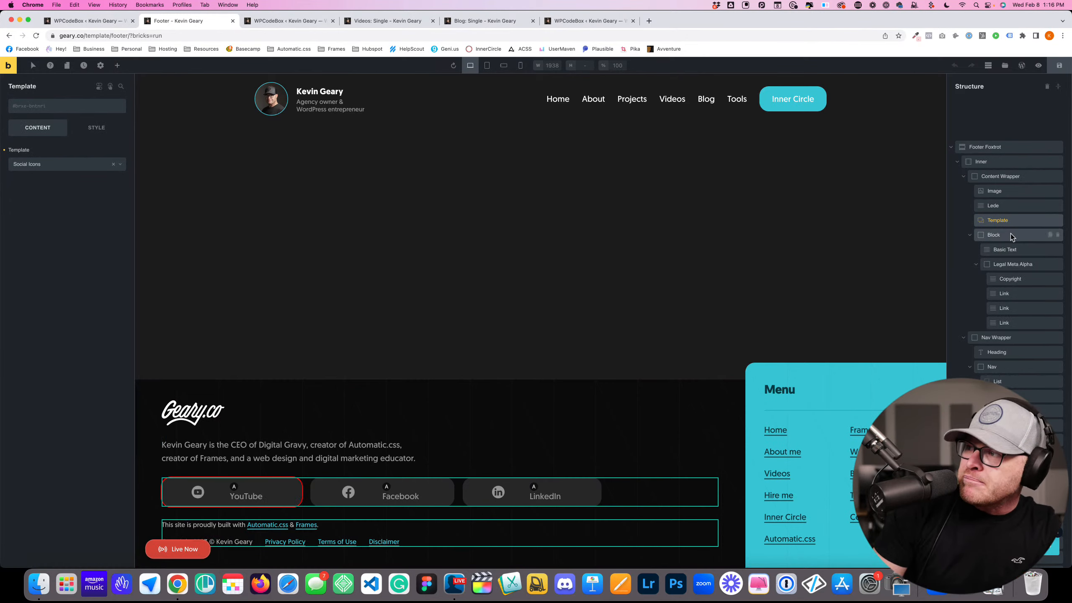
super+click(1023, 66)
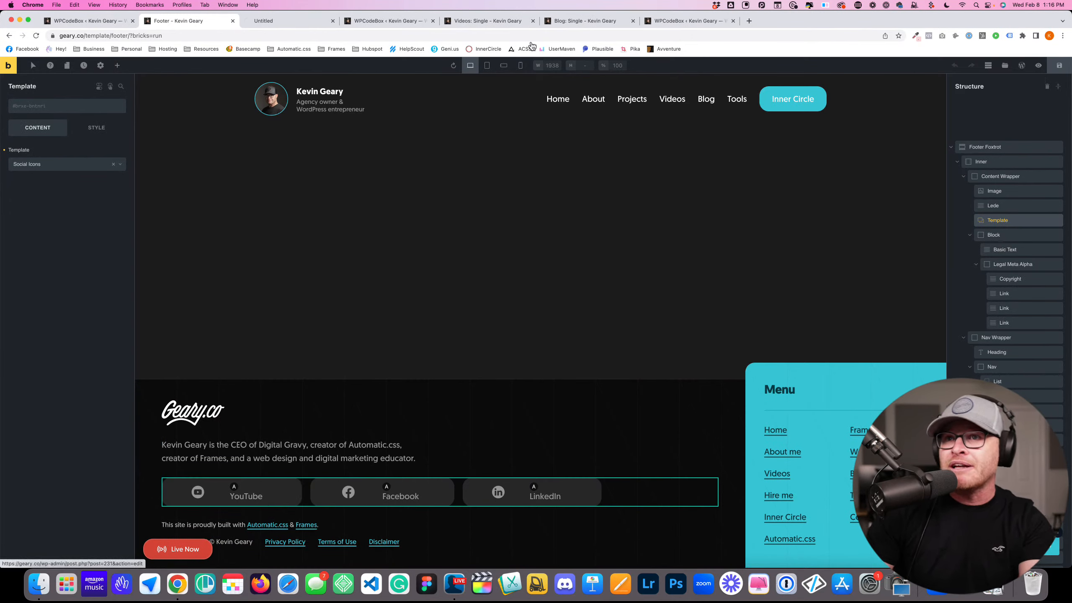
click(296, 20)
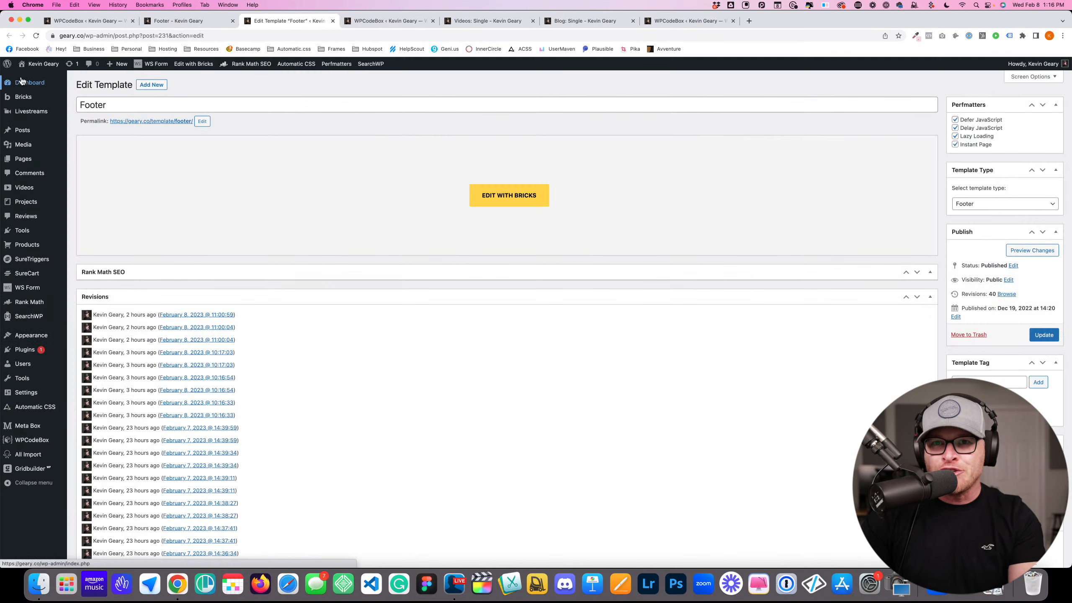
click(220, 21)
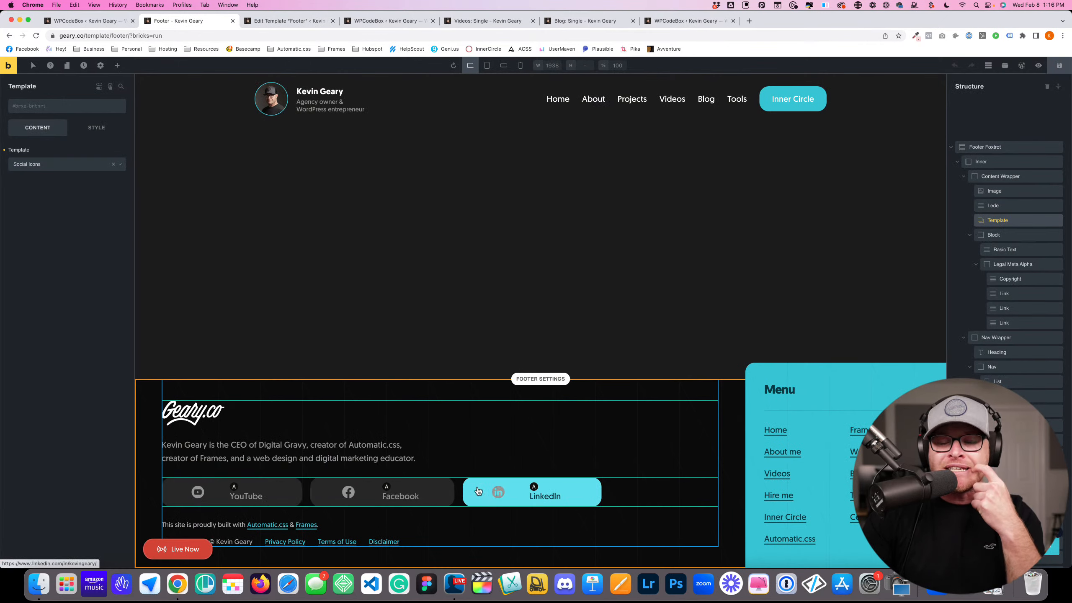
Return to the Bricks templates list, search the page for "social" and open the Social Icons template in the builder
click(293, 23)
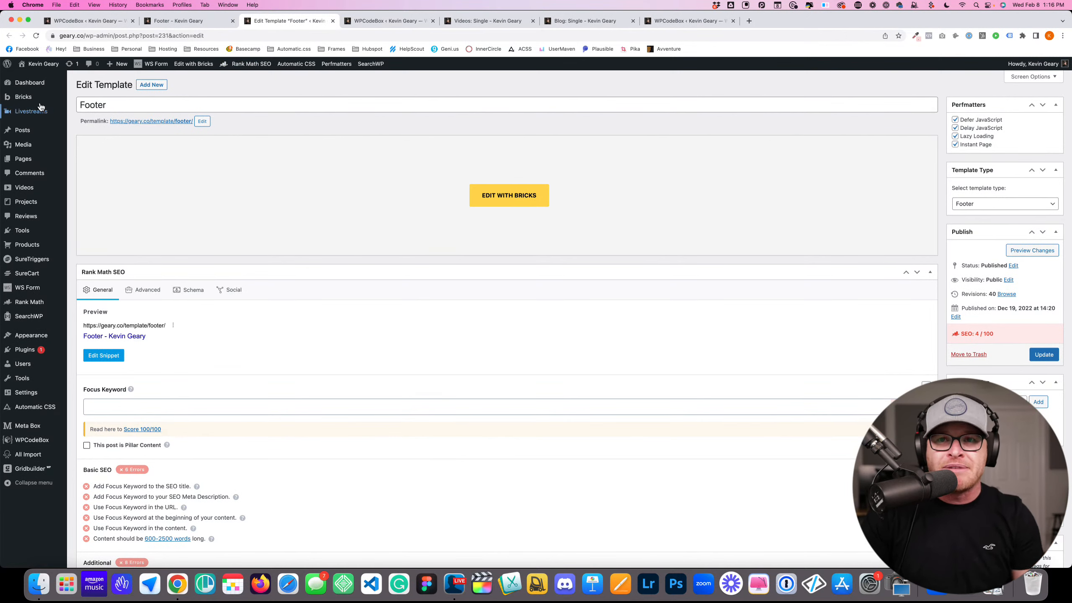
mouse_move(38, 98)
click(96, 110)
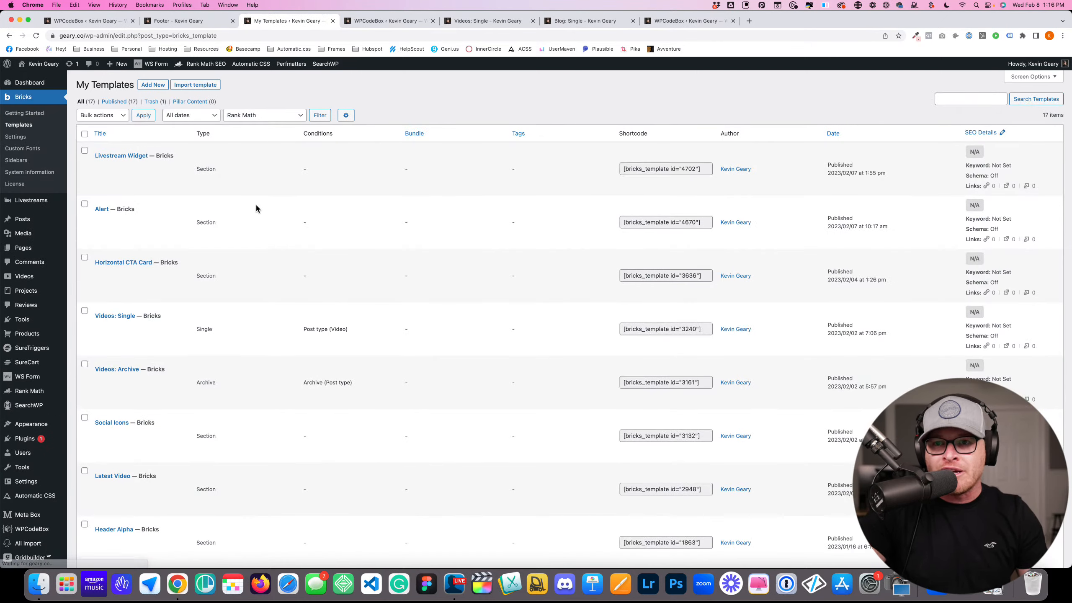
scroll(237, 239, down, 10)
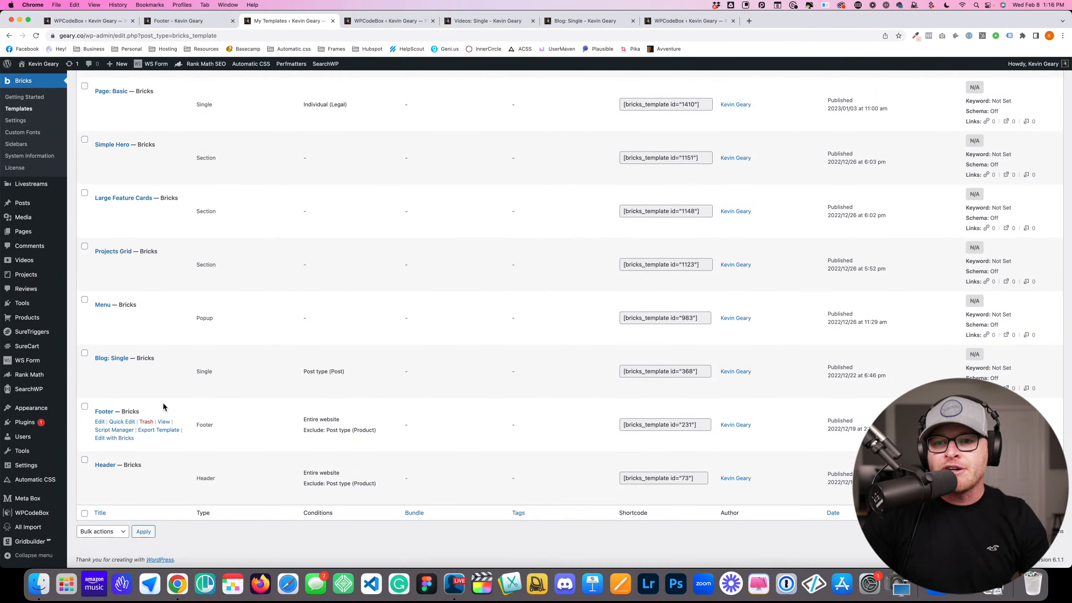
key(super+f)
text(social)
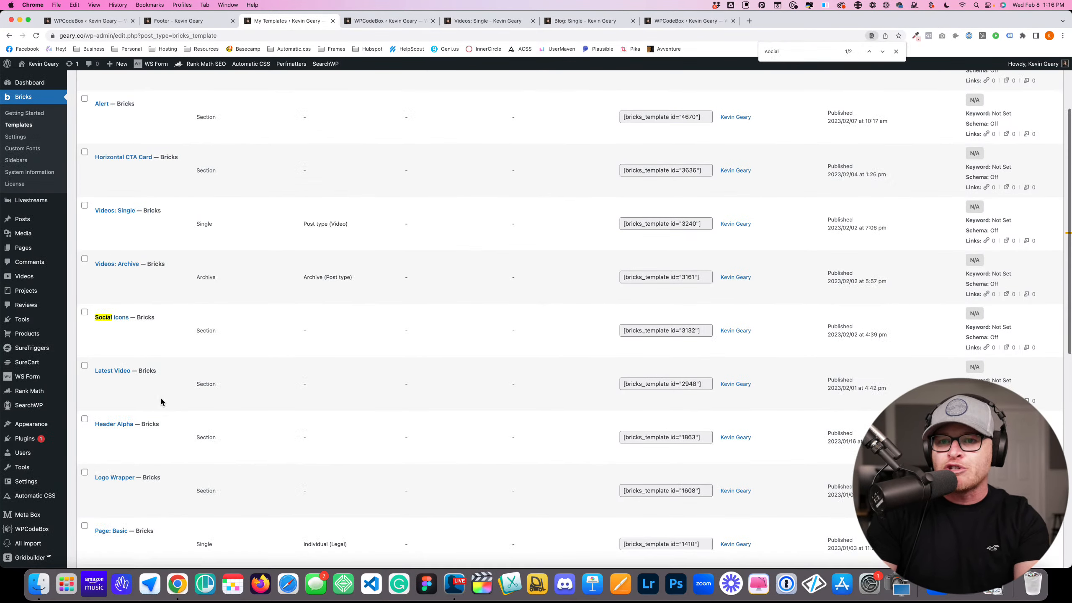
click(126, 344)
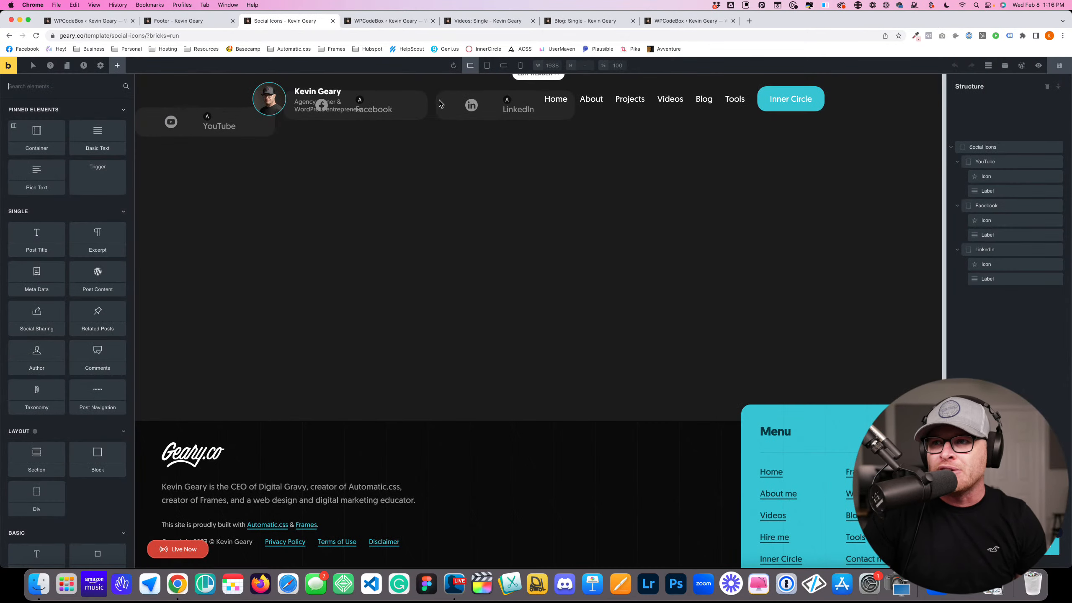
Examine the YouTube label's text, highlighting the hidden-accessible span and the screen-reader wording inside it
click(981, 147)
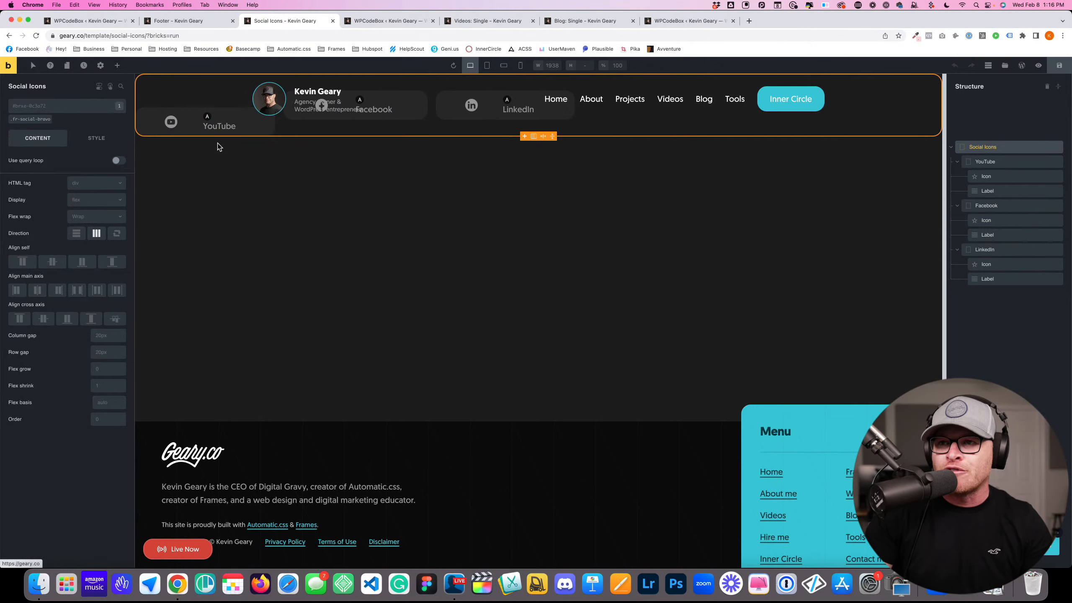
click(1015, 191)
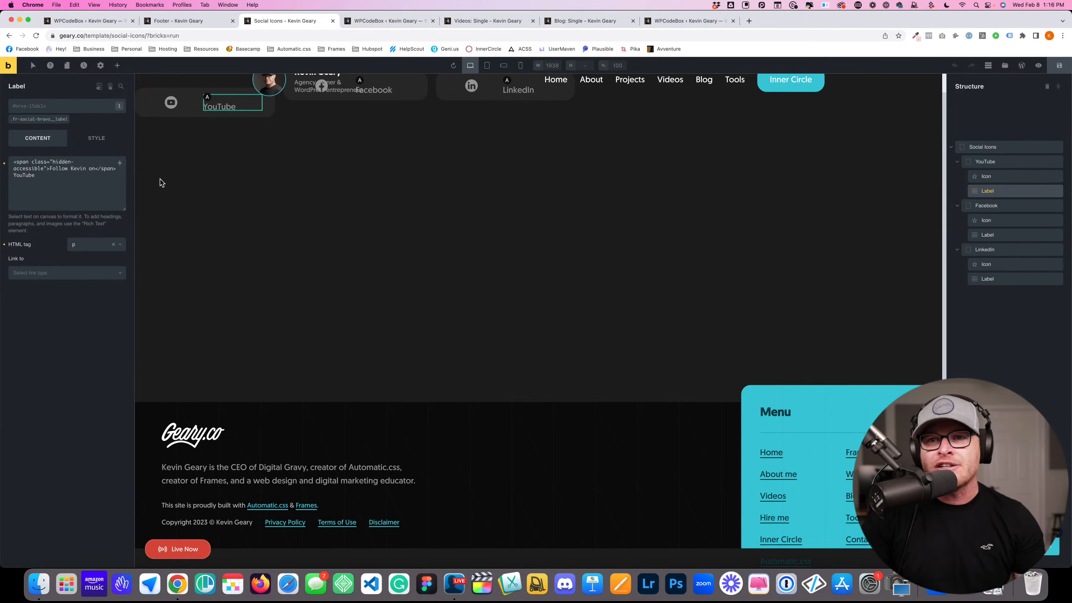
drag(50, 170, 59, 173)
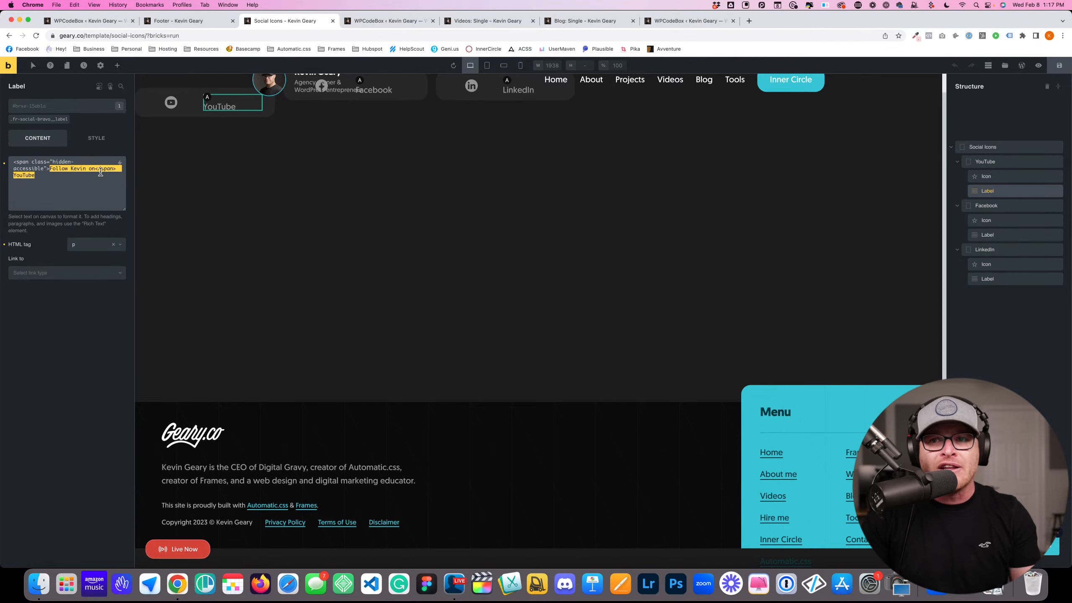
click(55, 180)
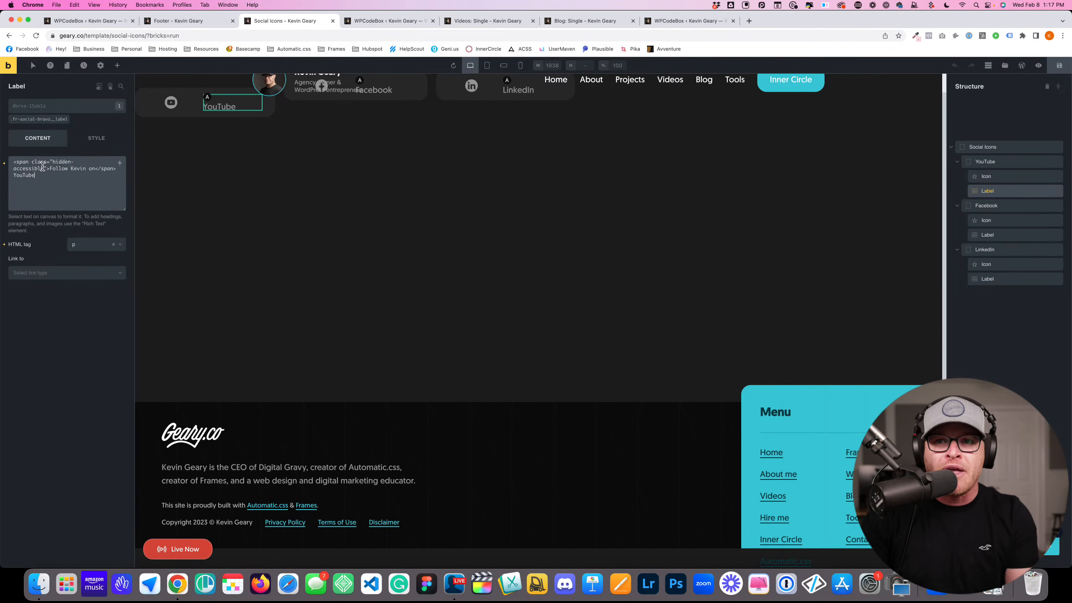
drag(25, 161, 45, 167)
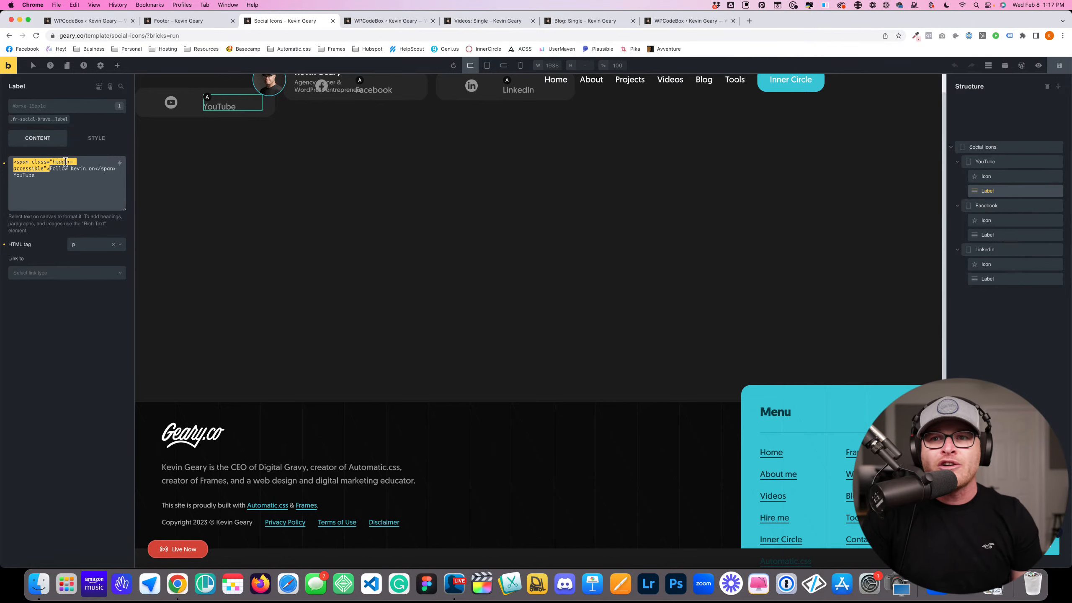
drag(94, 169, 52, 170)
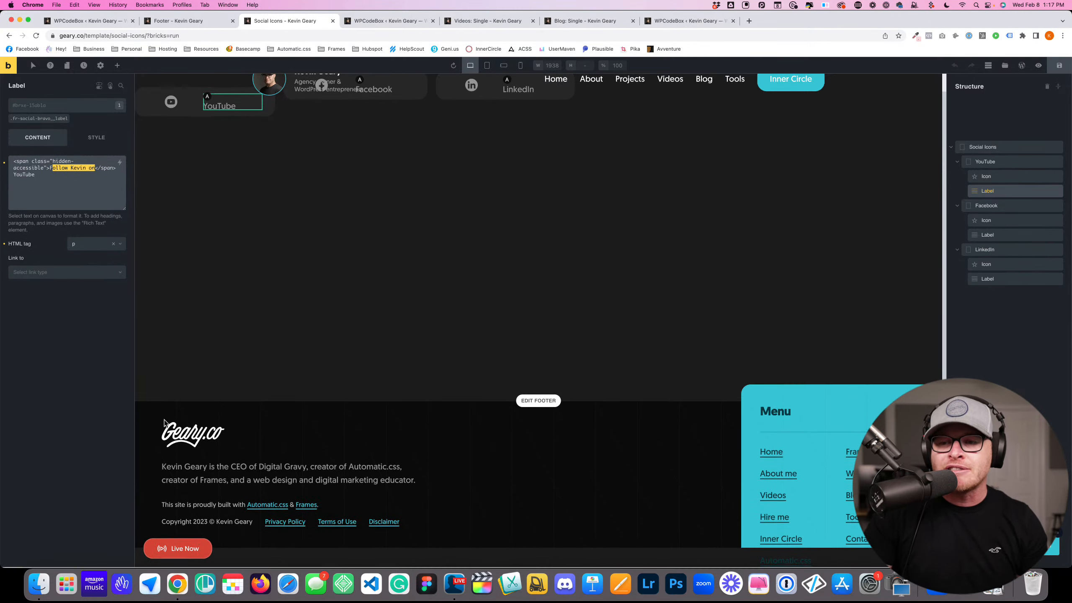
click(79, 186)
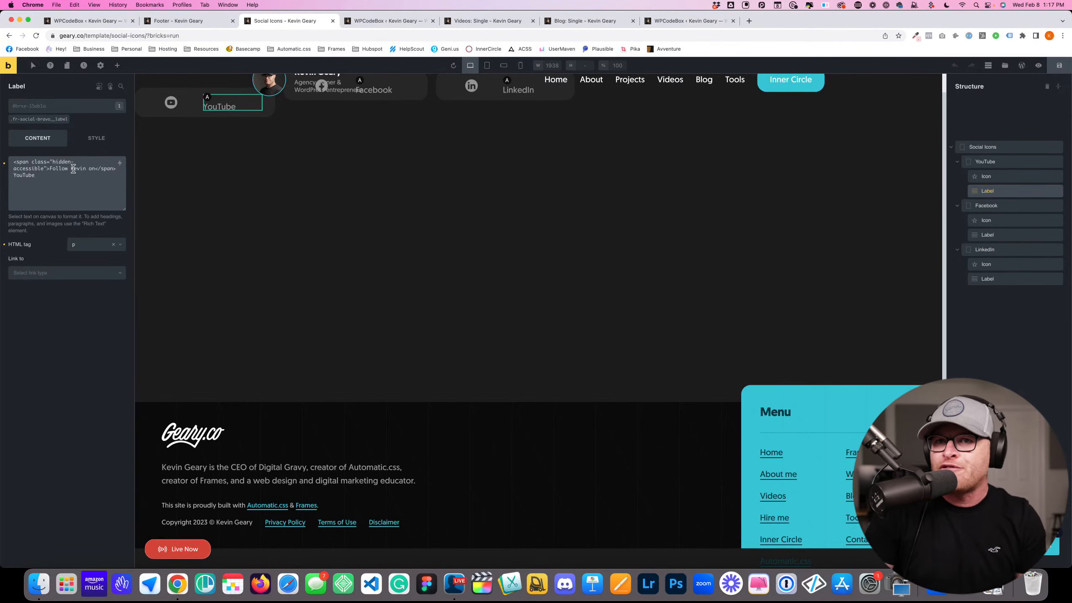
Leave the builder, open the site's home page and inspect the Digital Agency Table Talk card heading in the developer tools
click(9, 36)
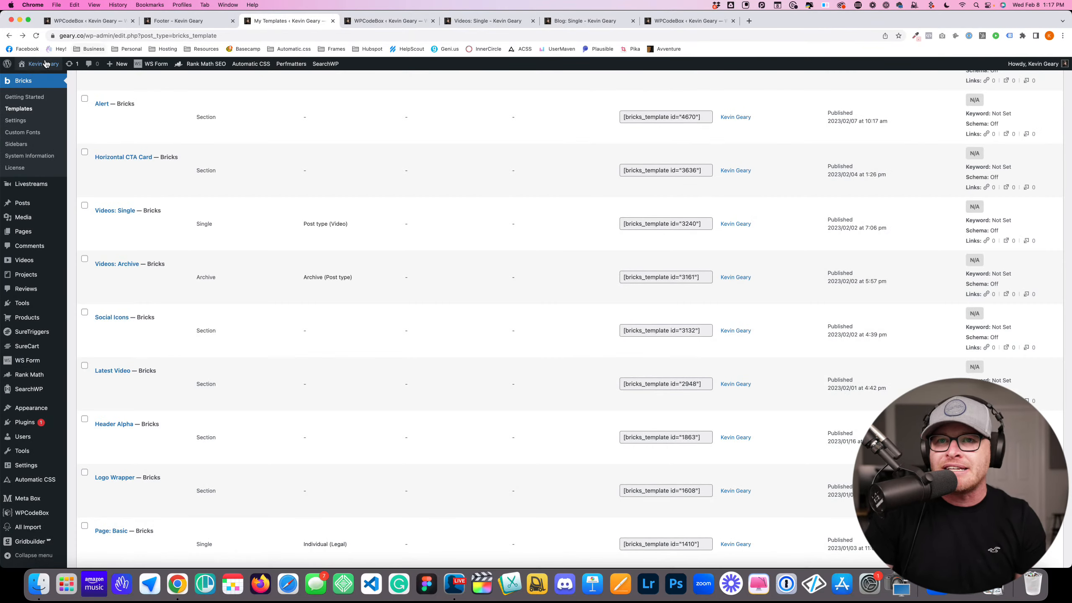
click(41, 79)
scroll(236, 267, down, 15)
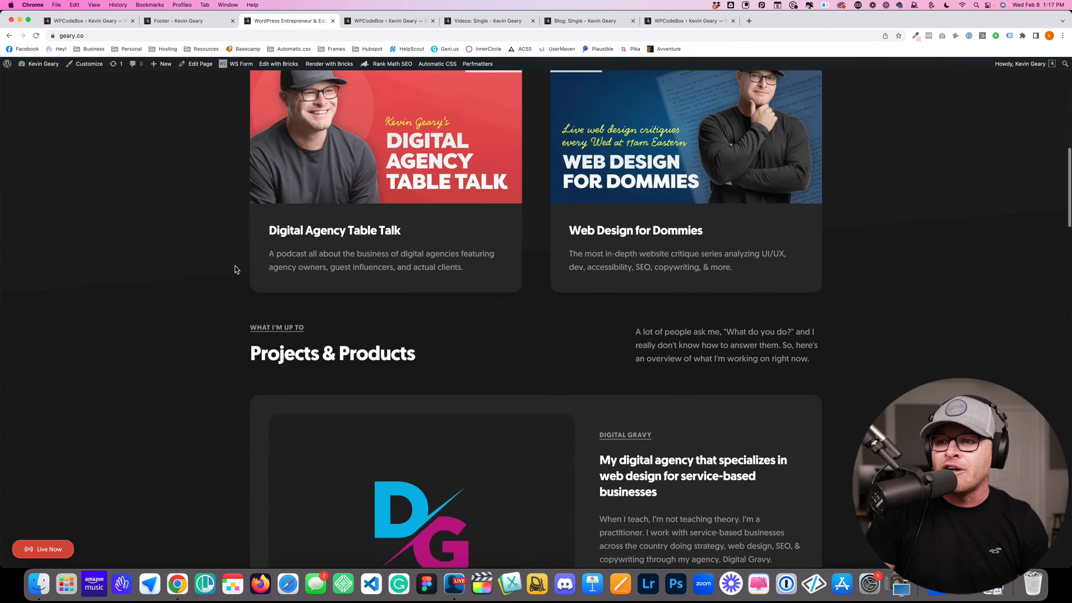
right_click(323, 224)
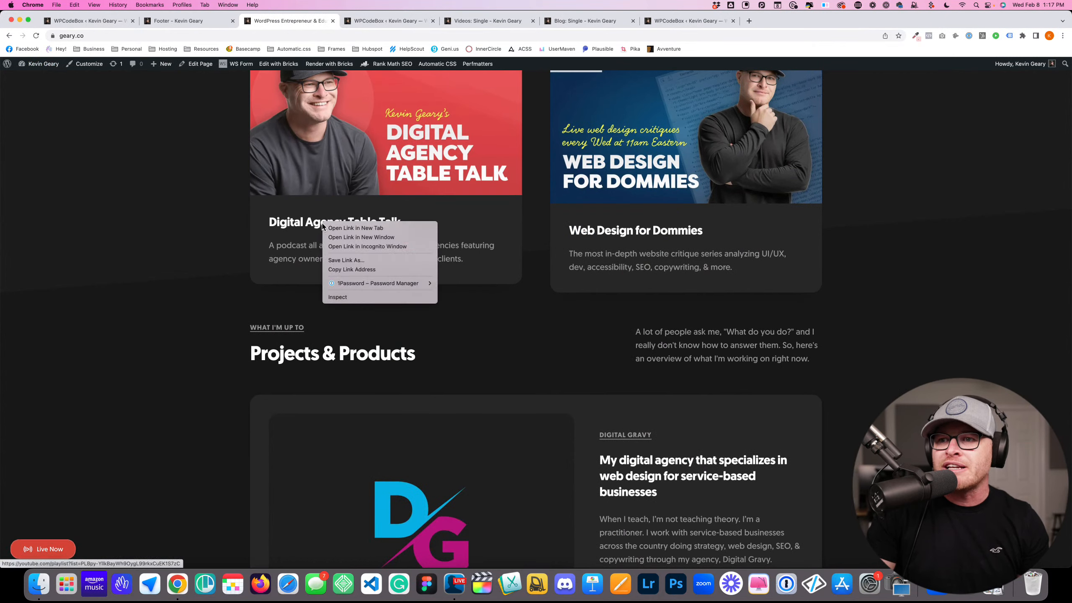
click(354, 298)
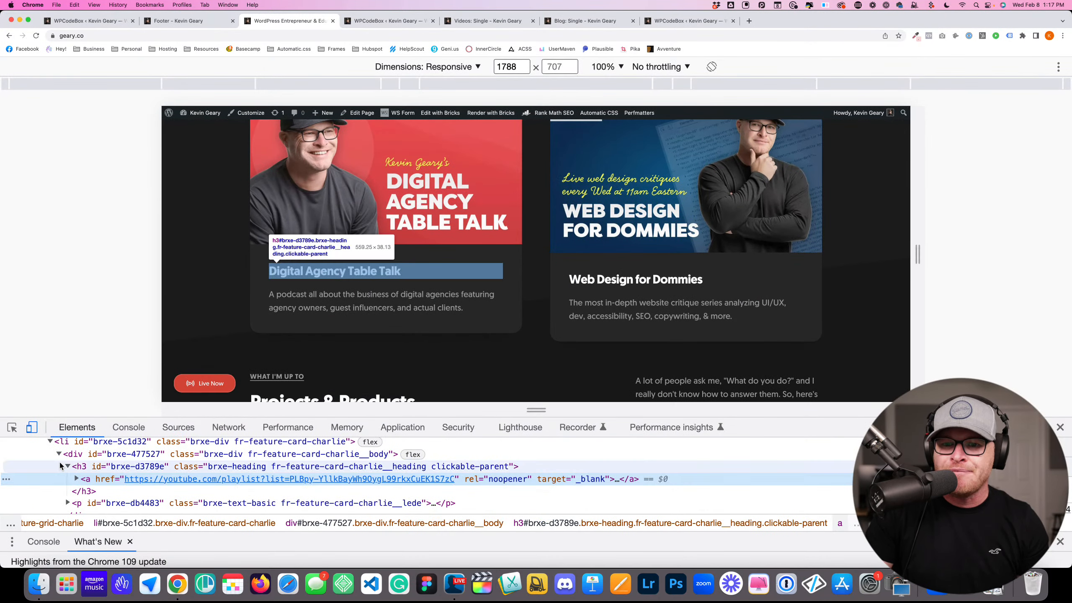
Collapse the card heading's markup and inspect the parent feature grid list and the card's list item
click(76, 471)
click(68, 467)
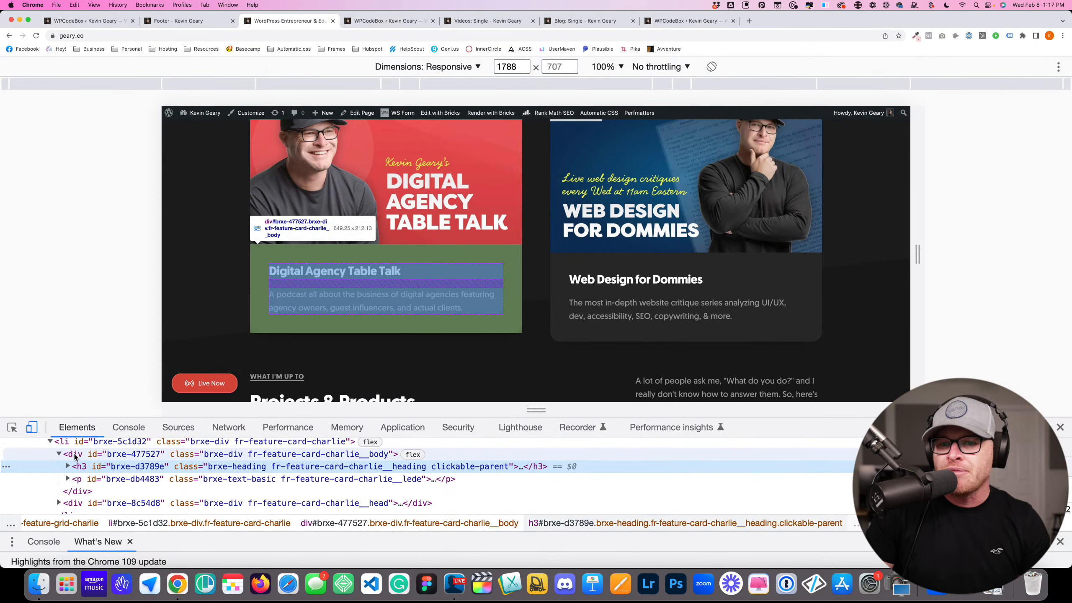
scroll(74, 456, up, 1)
click(65, 466)
click(63, 455)
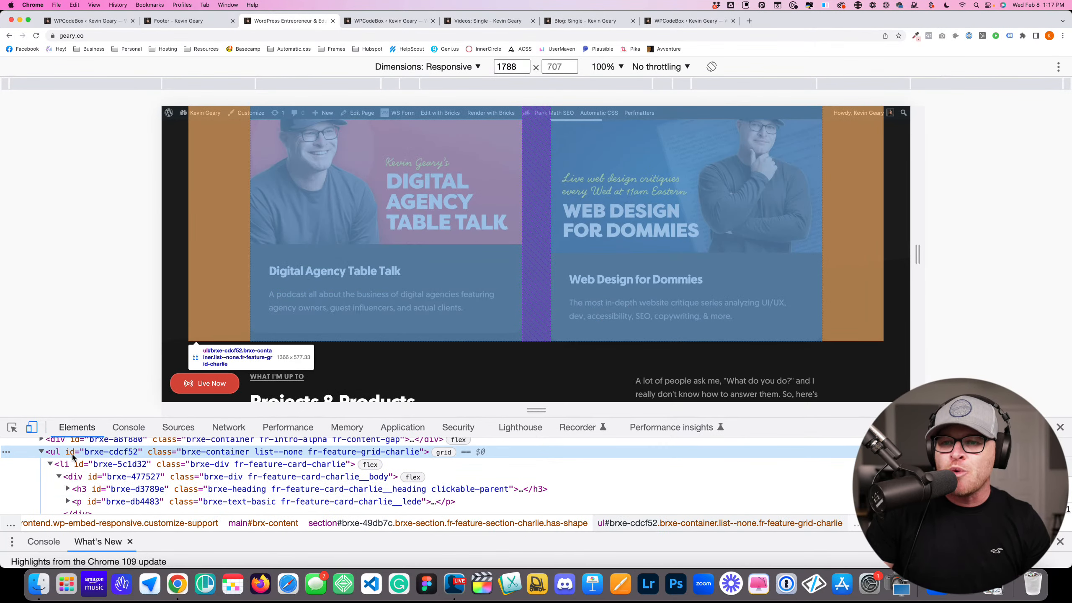
click(63, 464)
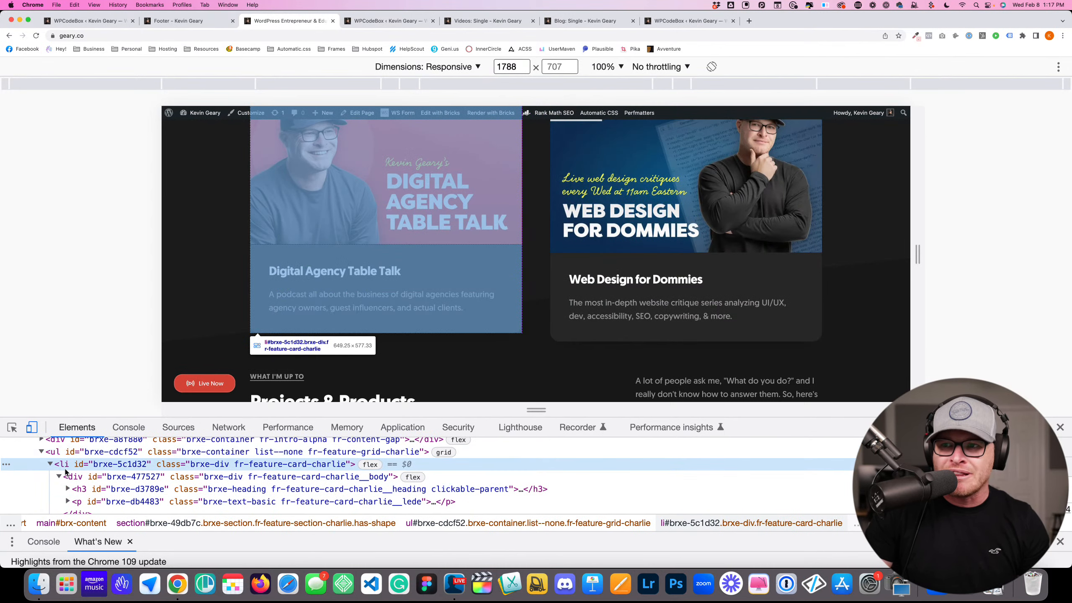
Examine the order of heading, lede and image wrapper in the card's markup, and close the developer tools
scroll(80, 481, down, 1)
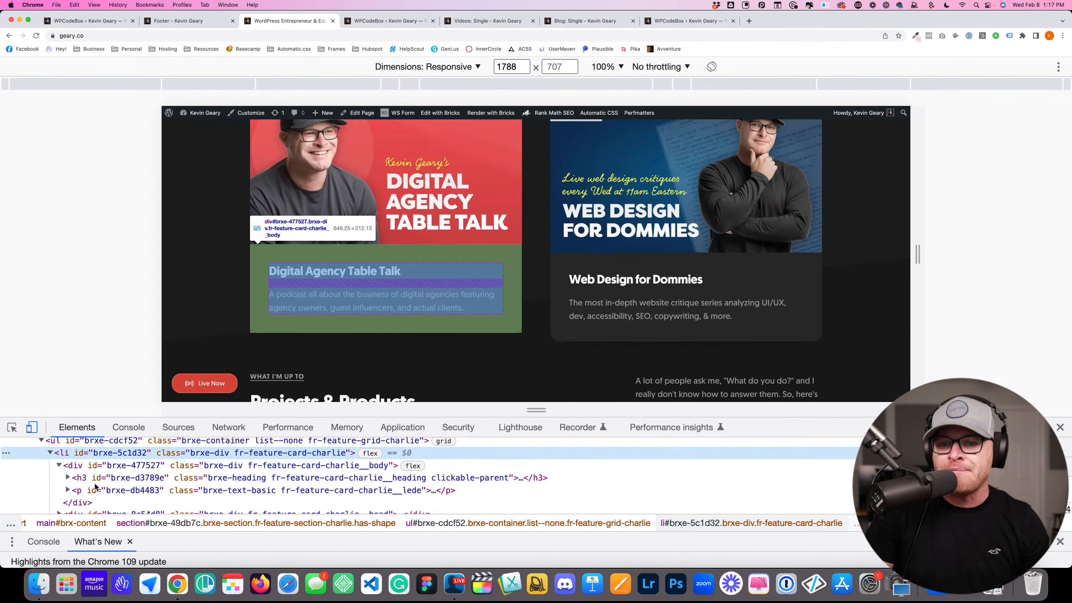
click(91, 481)
scroll(91, 480, down, 2)
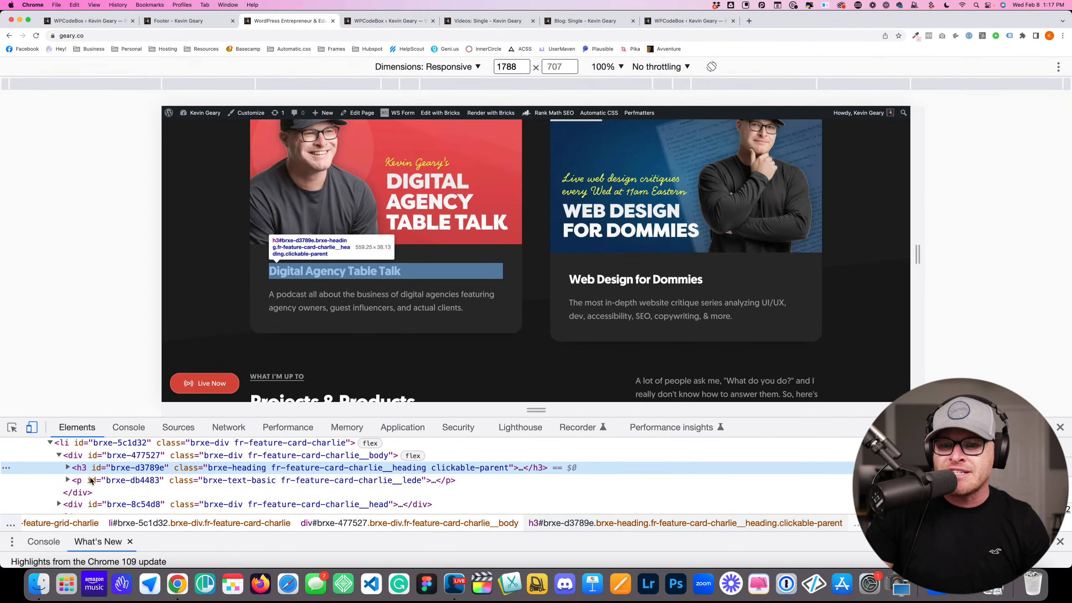
click(100, 486)
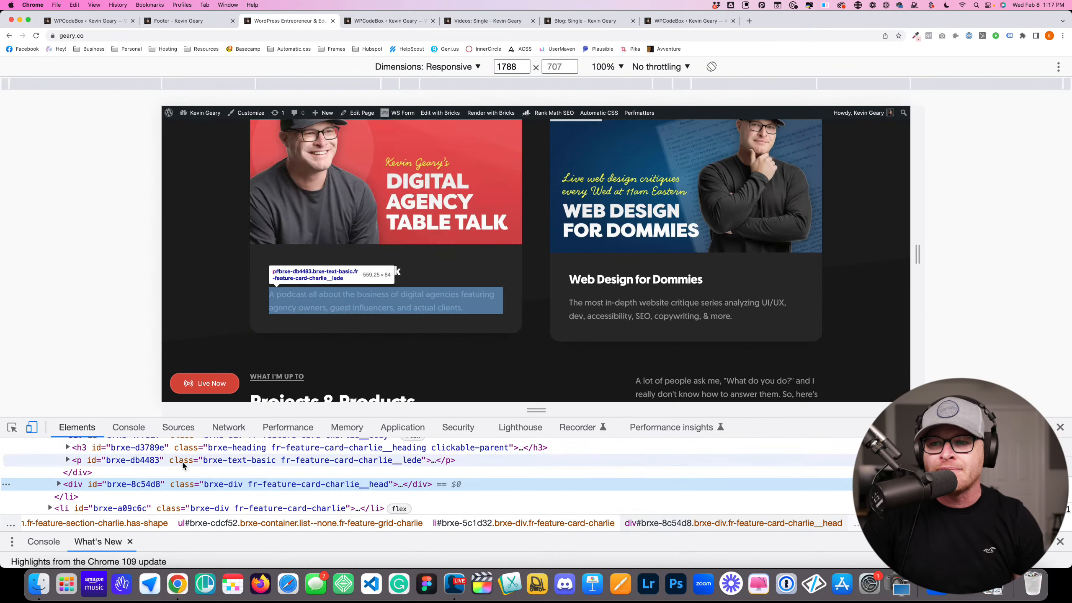
scroll(159, 488, up, 1)
scroll(160, 488, up, 2)
click(185, 496)
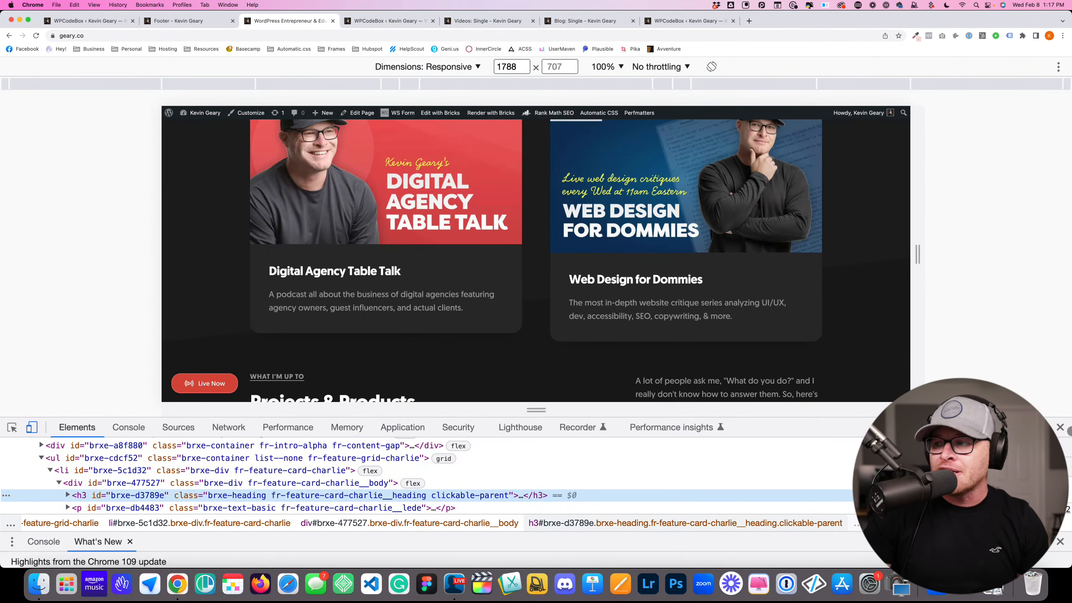
key(super+alt+i)
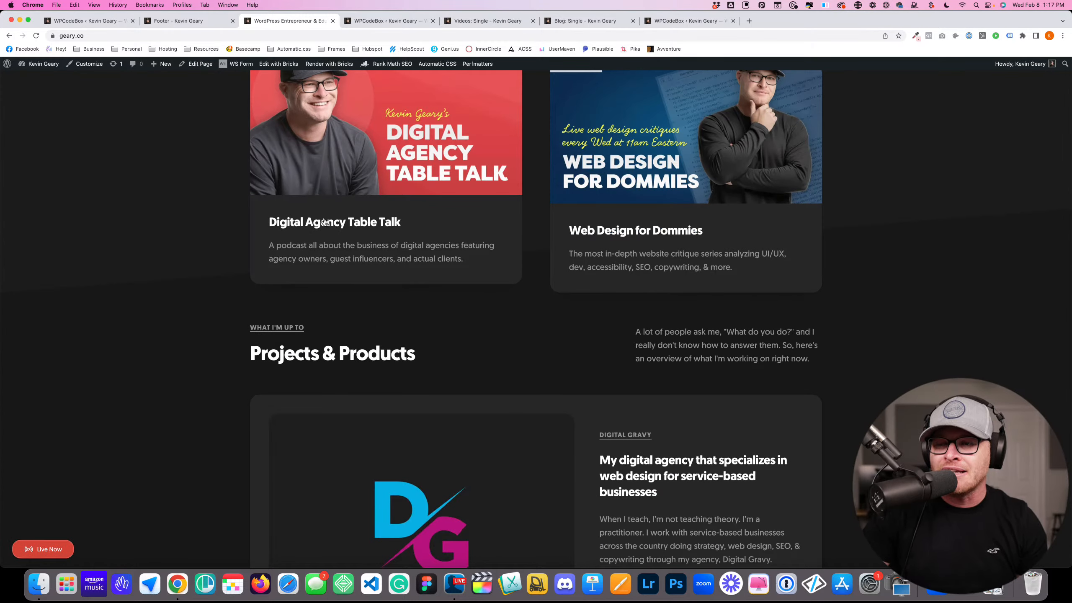
scroll(397, 173, up, 3)
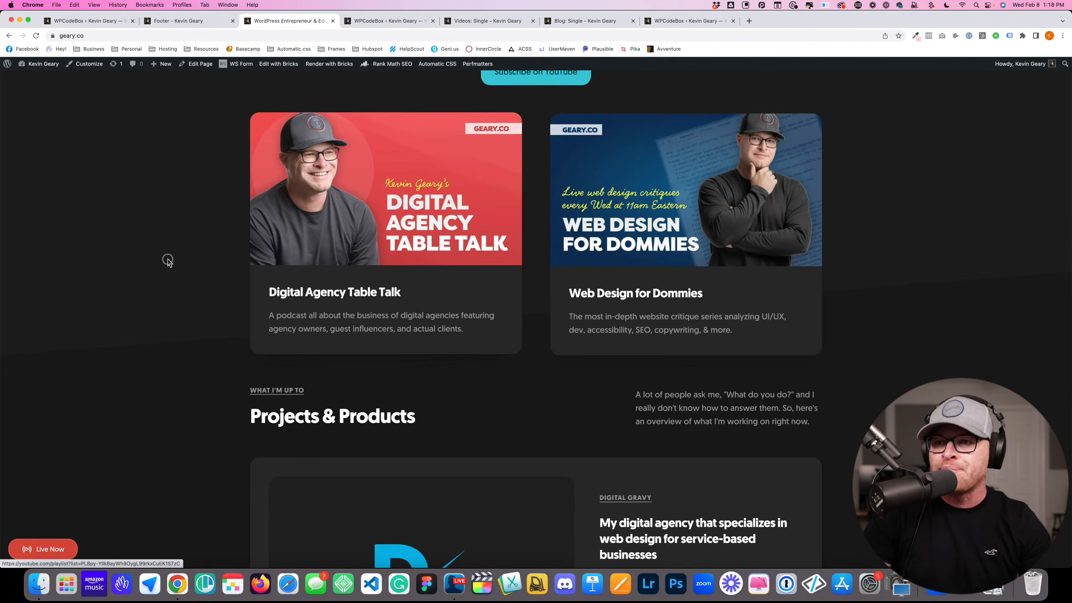
Examine the Projects & Products cards on the home page, from Digital Gravy through Automatic.css and Frames to Inner Circle
scroll(411, 281, down, 2)
scroll(576, 305, down, 10)
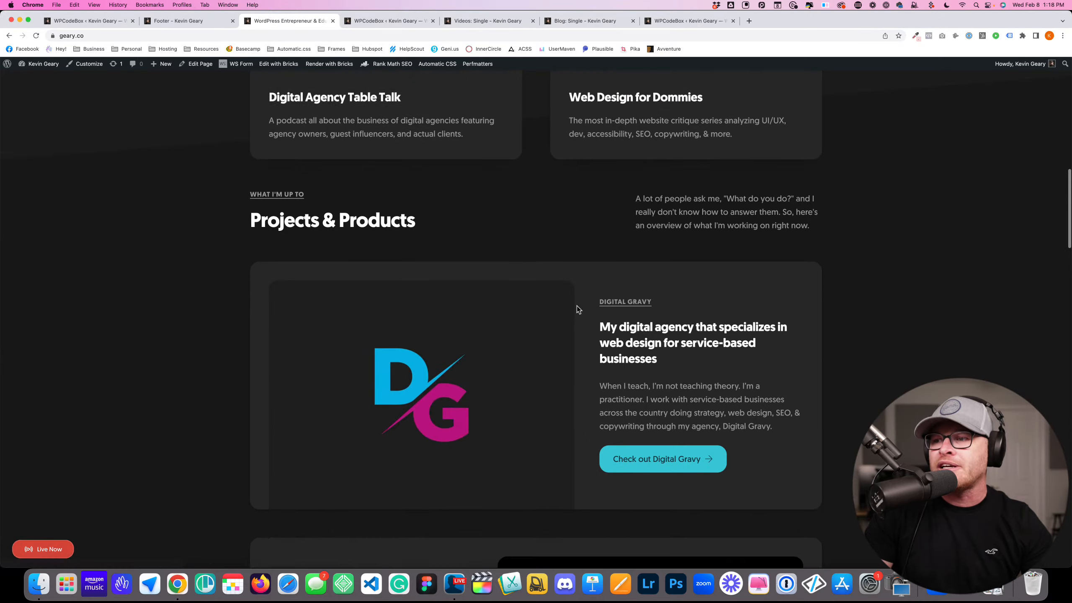
scroll(578, 306, up, 3)
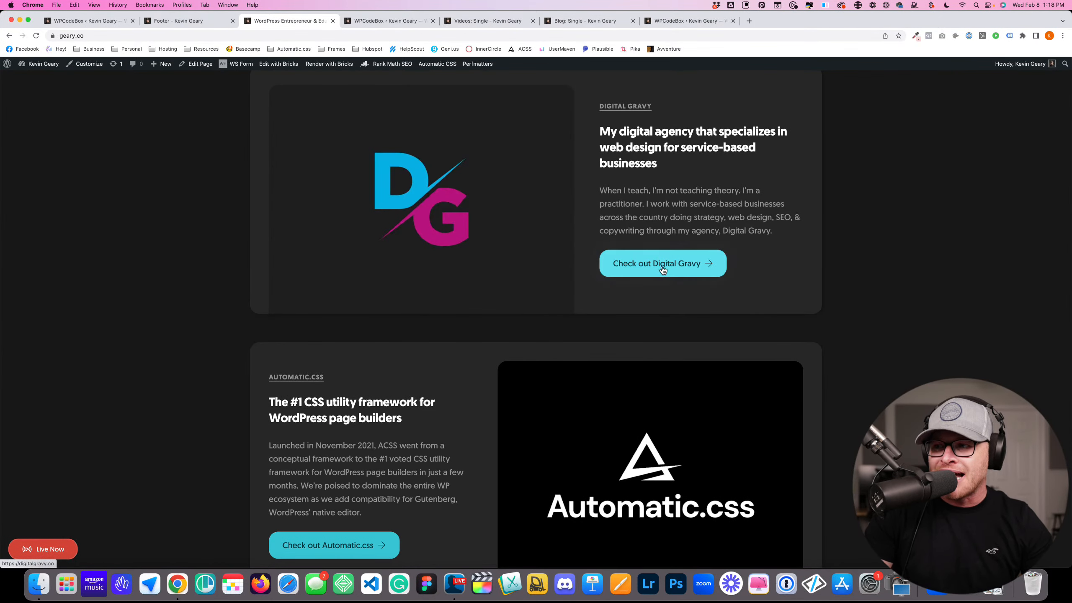
scroll(328, 290, down, 5)
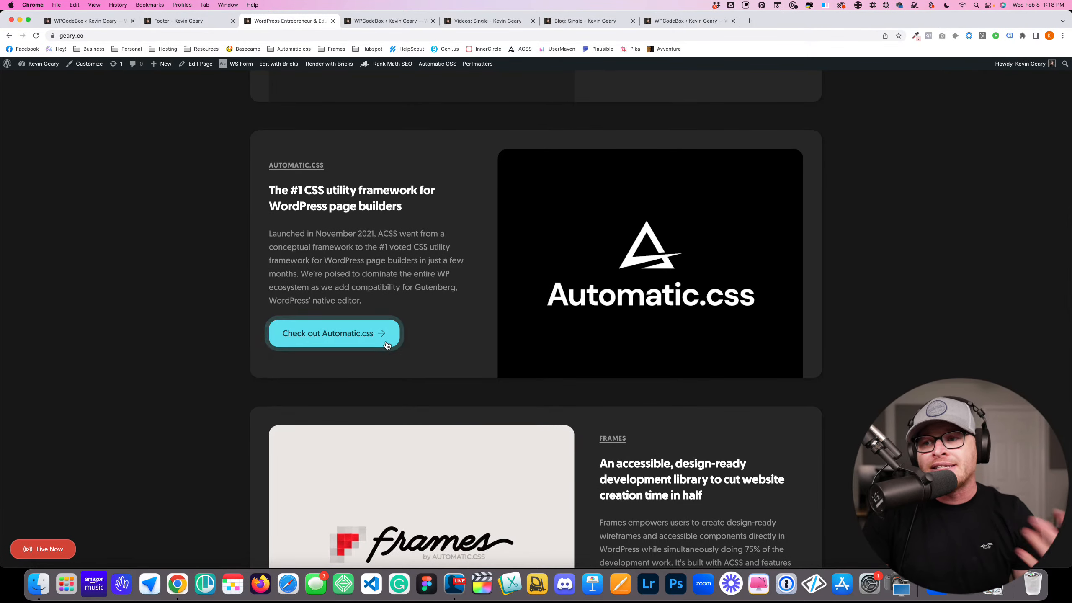
scroll(444, 343, down, 5)
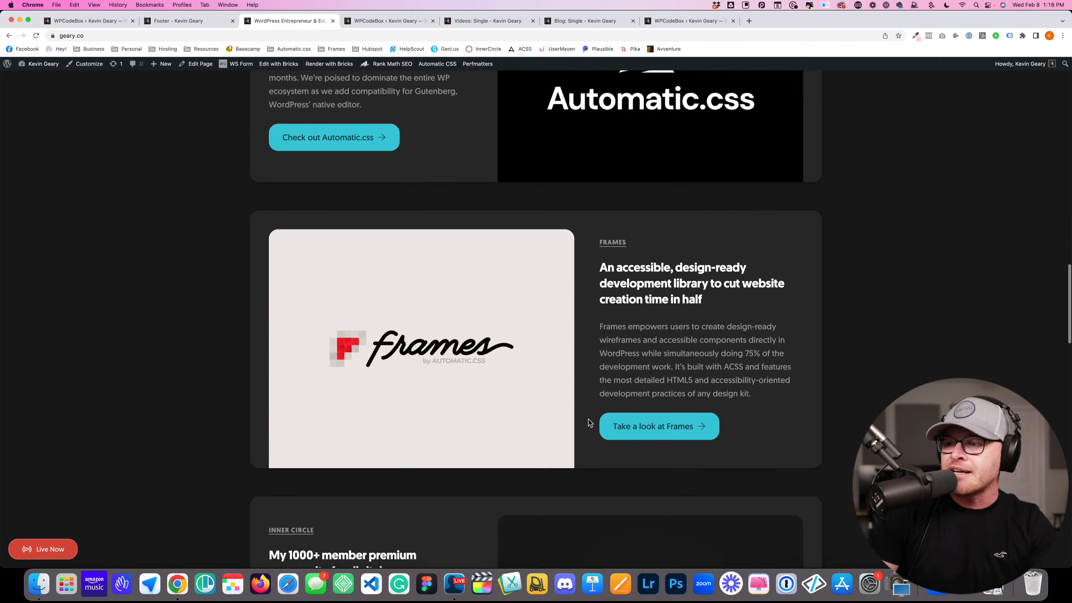
scroll(393, 379, down, 6)
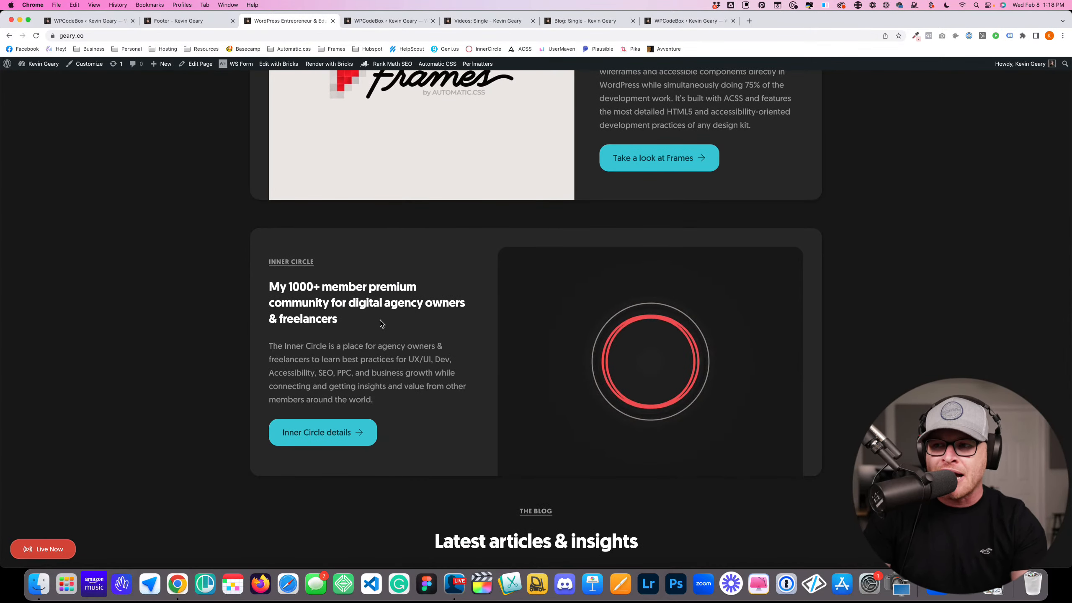
Review the home page's latest articles, the Inner Circle section with member testimonials, and the footer
scroll(380, 322, down, 14)
scroll(368, 317, up, 7)
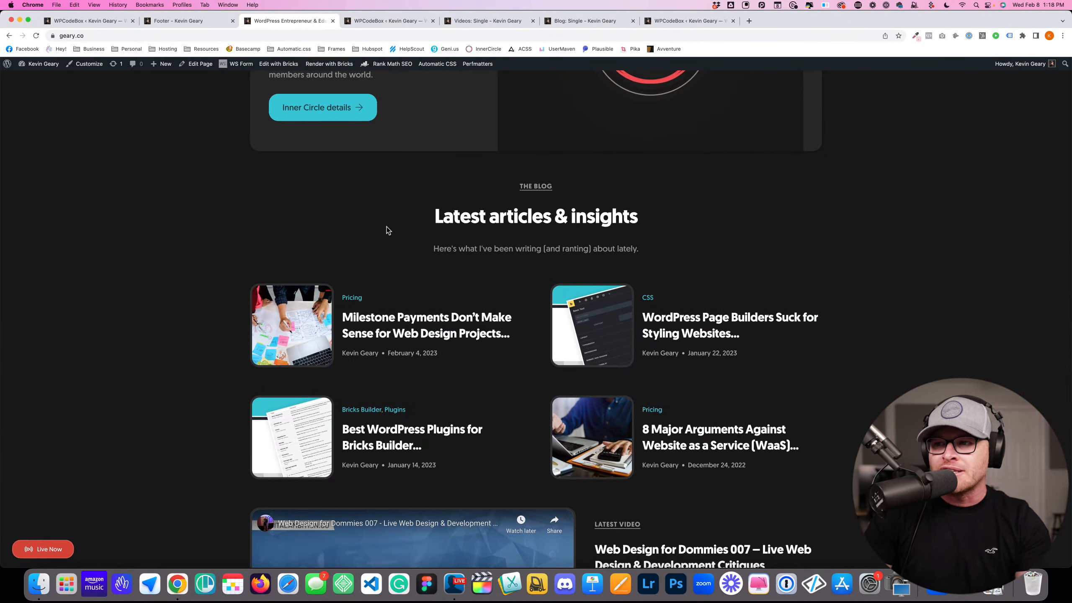
scroll(381, 227, down, 13)
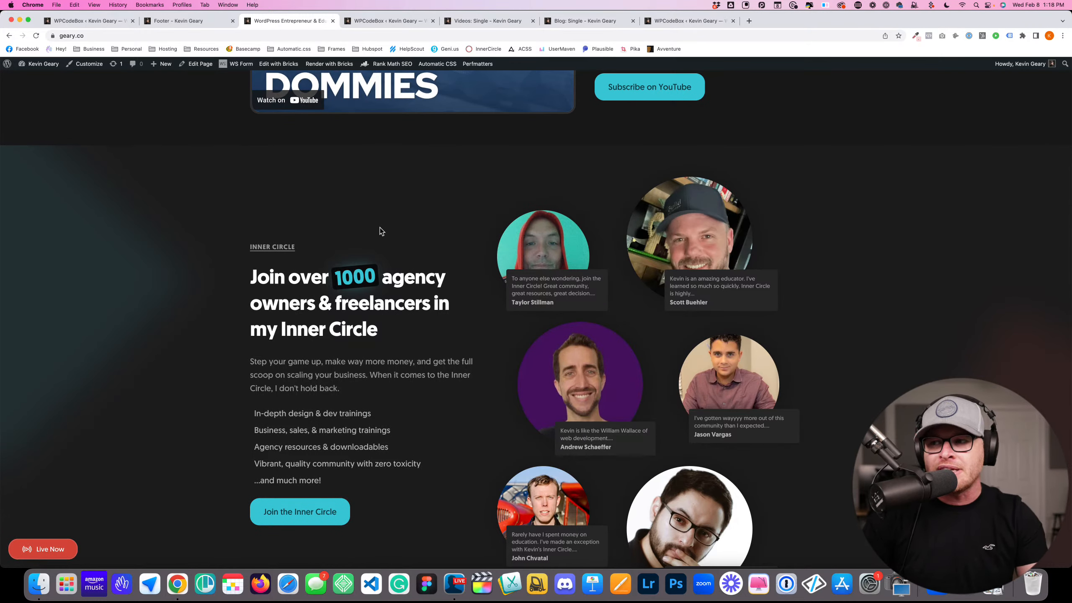
scroll(397, 314, down, 5)
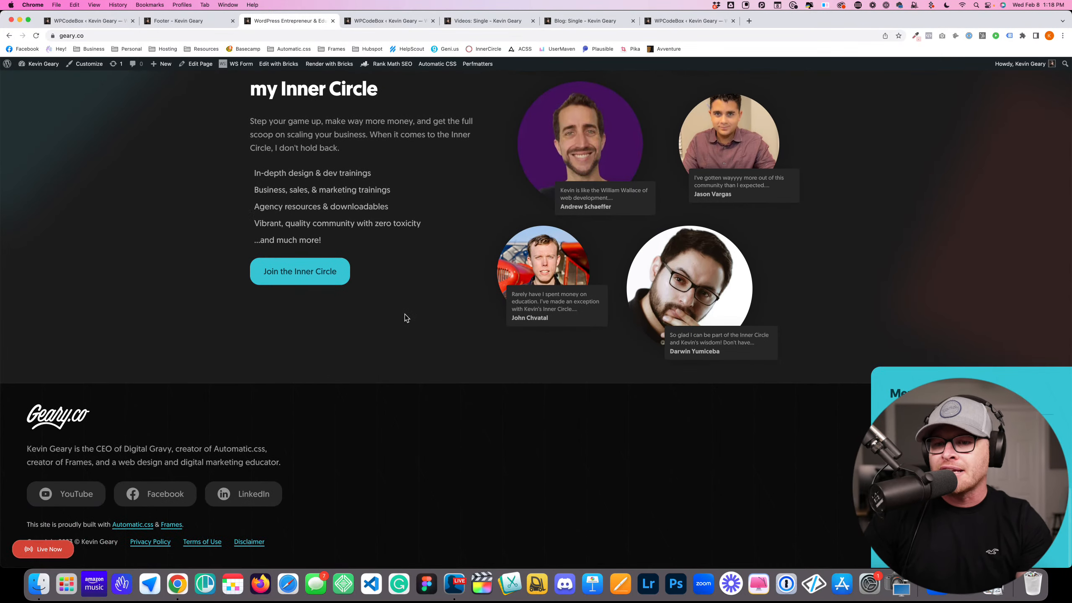
scroll(335, 299, up, 2)
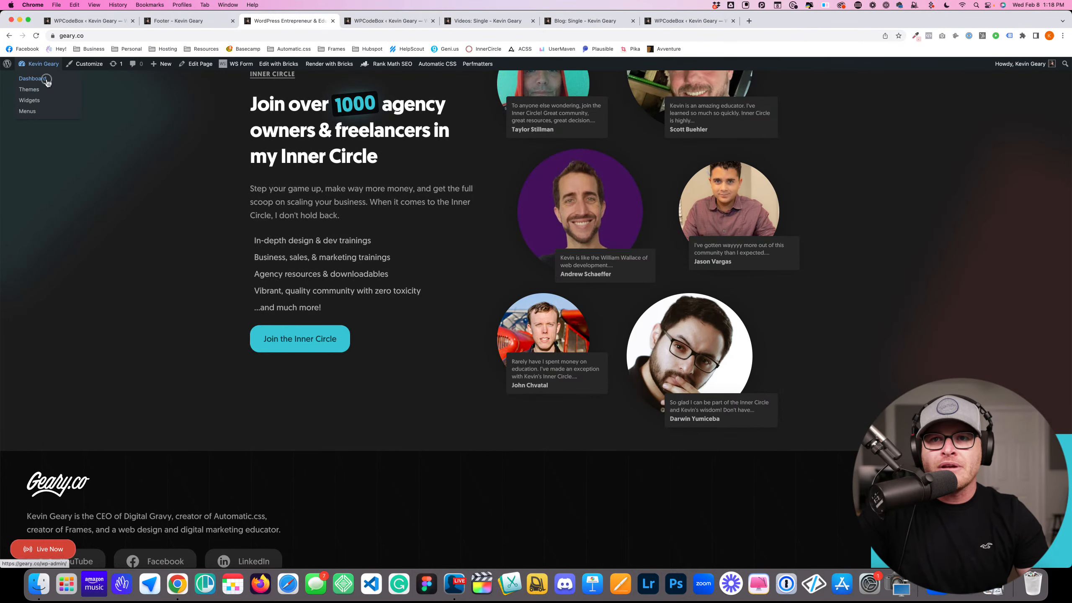
Open the site's WordPress dashboard, and switch to the Global SCSS snippet in WPCodeBox
click(45, 79)
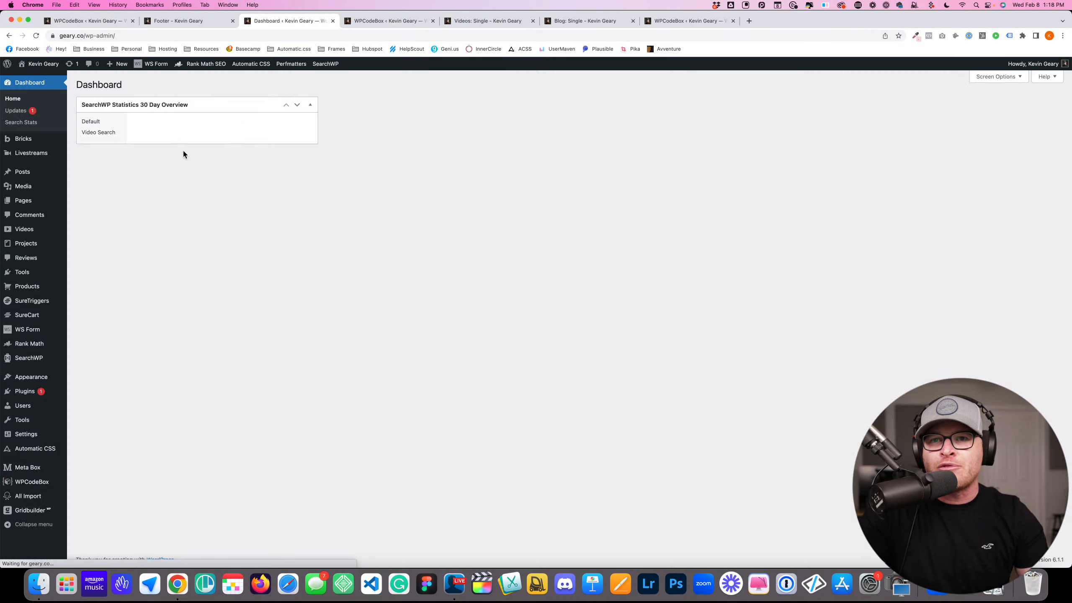
mouse_move(47, 139)
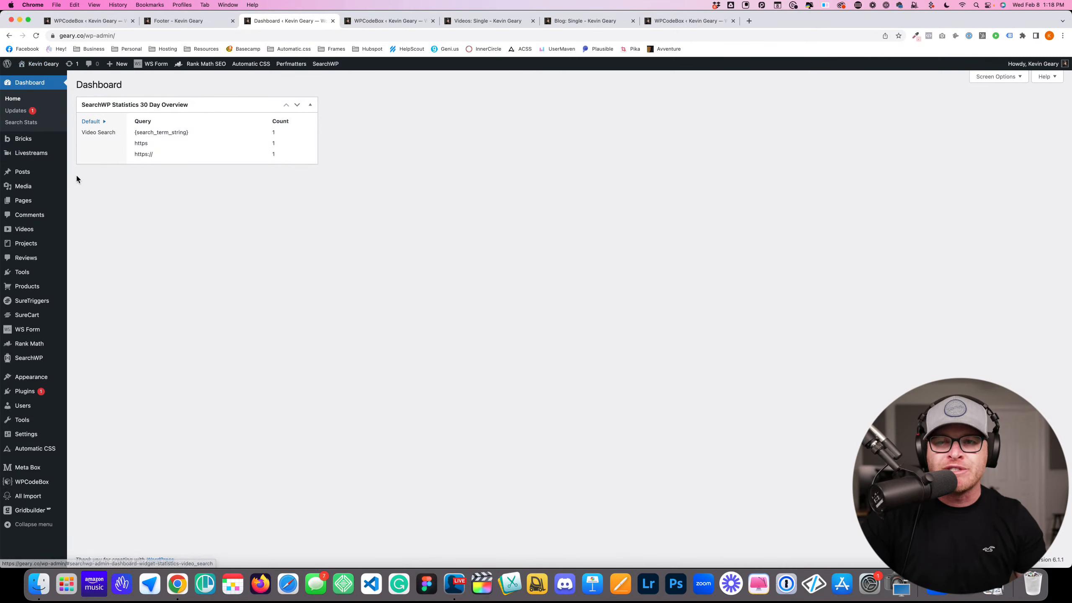
click(66, 18)
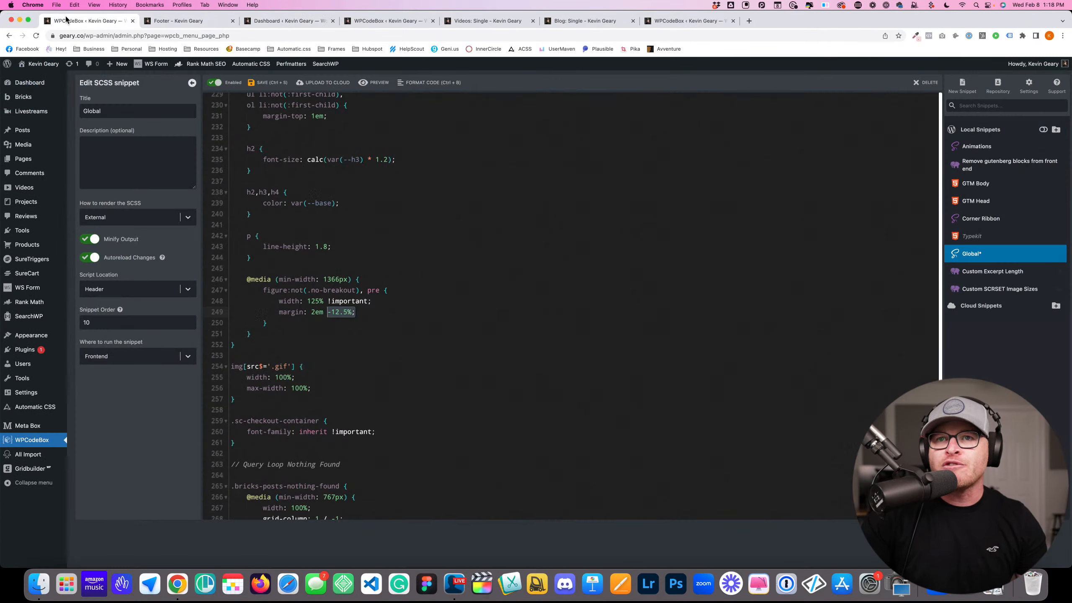
Switch to the Footer template in the Bricks builder and bring up the remote templates in its template library
click(165, 21)
click(1005, 65)
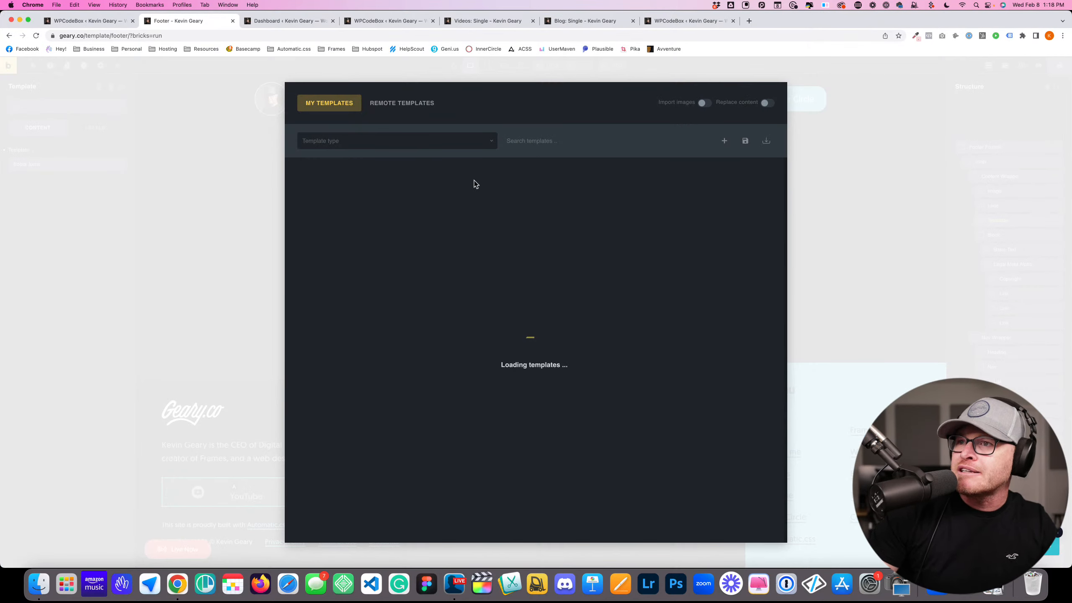
click(420, 109)
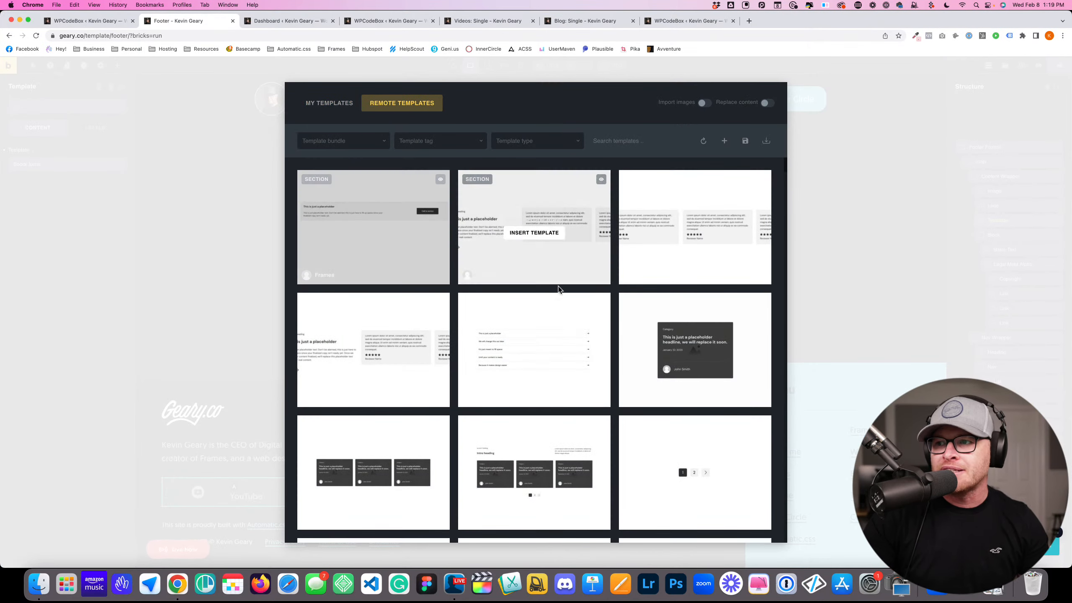
Filter the remote templates by the Footers bundle, look over the footer designs, and close the library without inserting one
scroll(558, 287, down, 3)
click(314, 148)
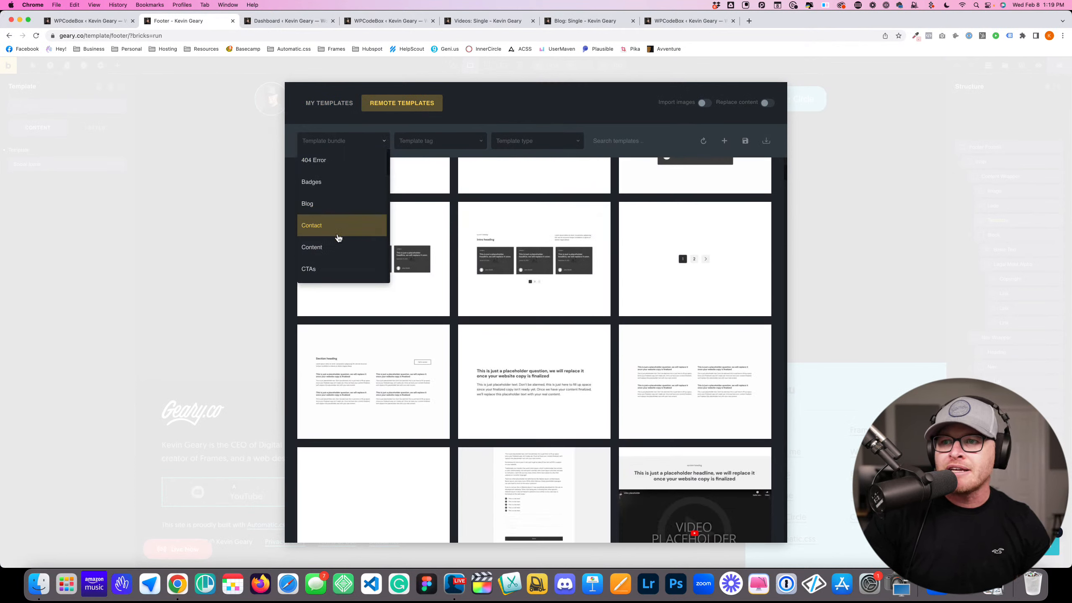
scroll(335, 209, down, 5)
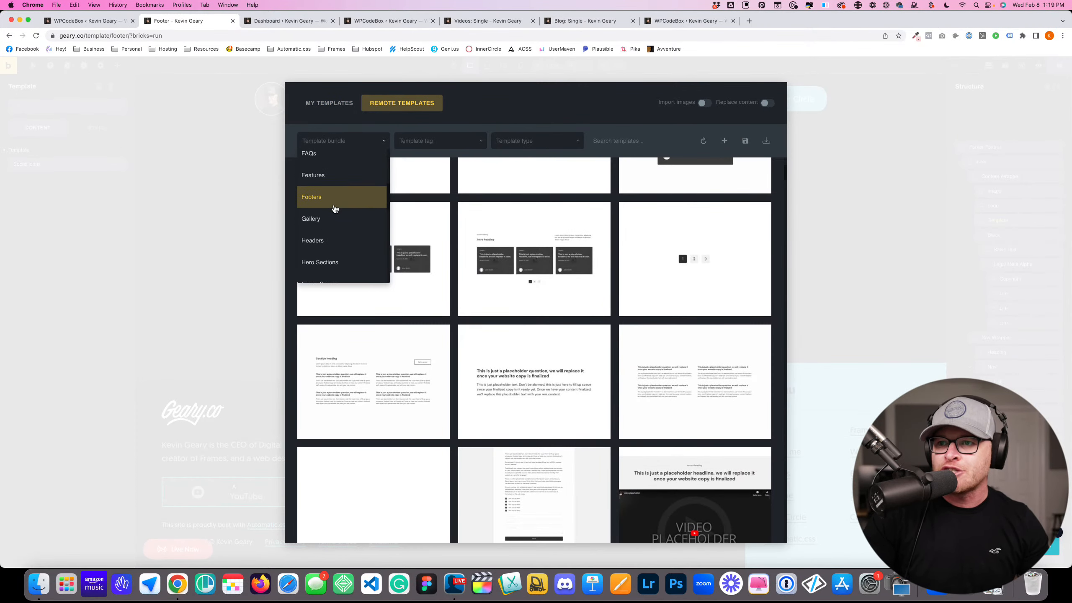
click(339, 178)
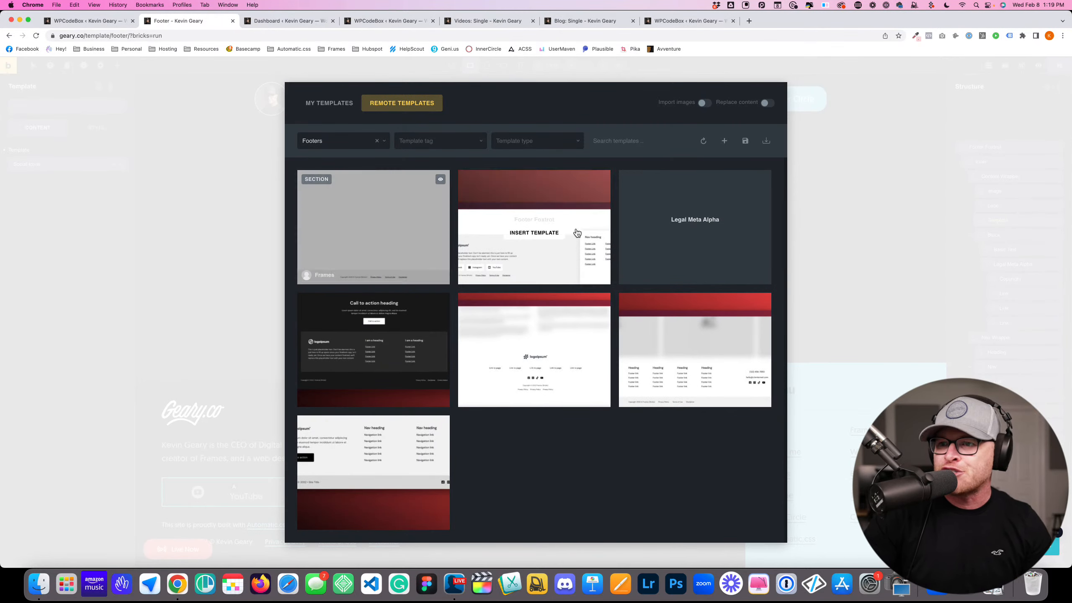
click(928, 142)
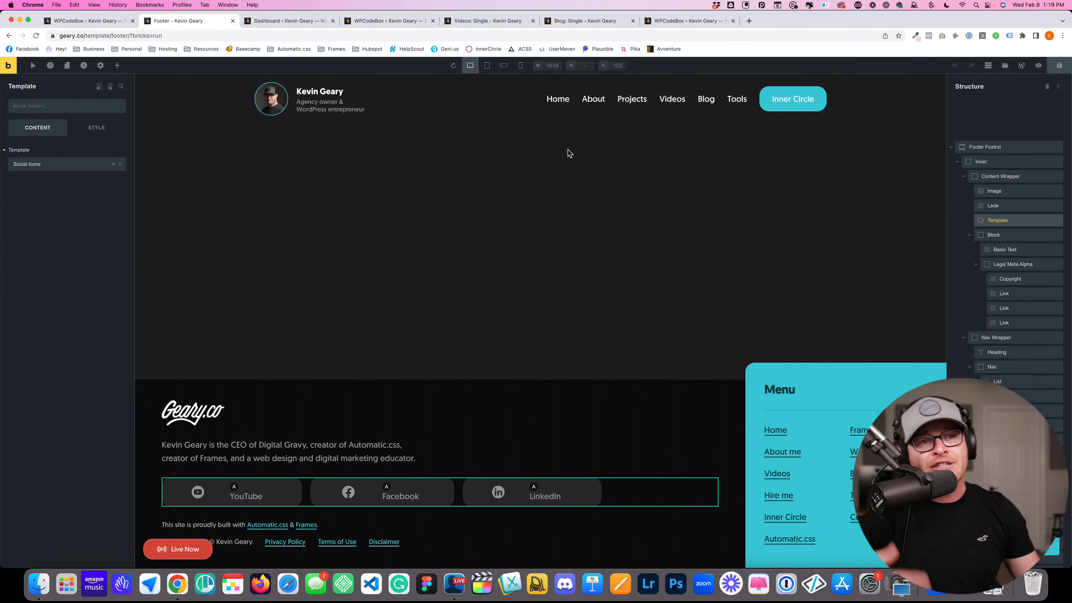